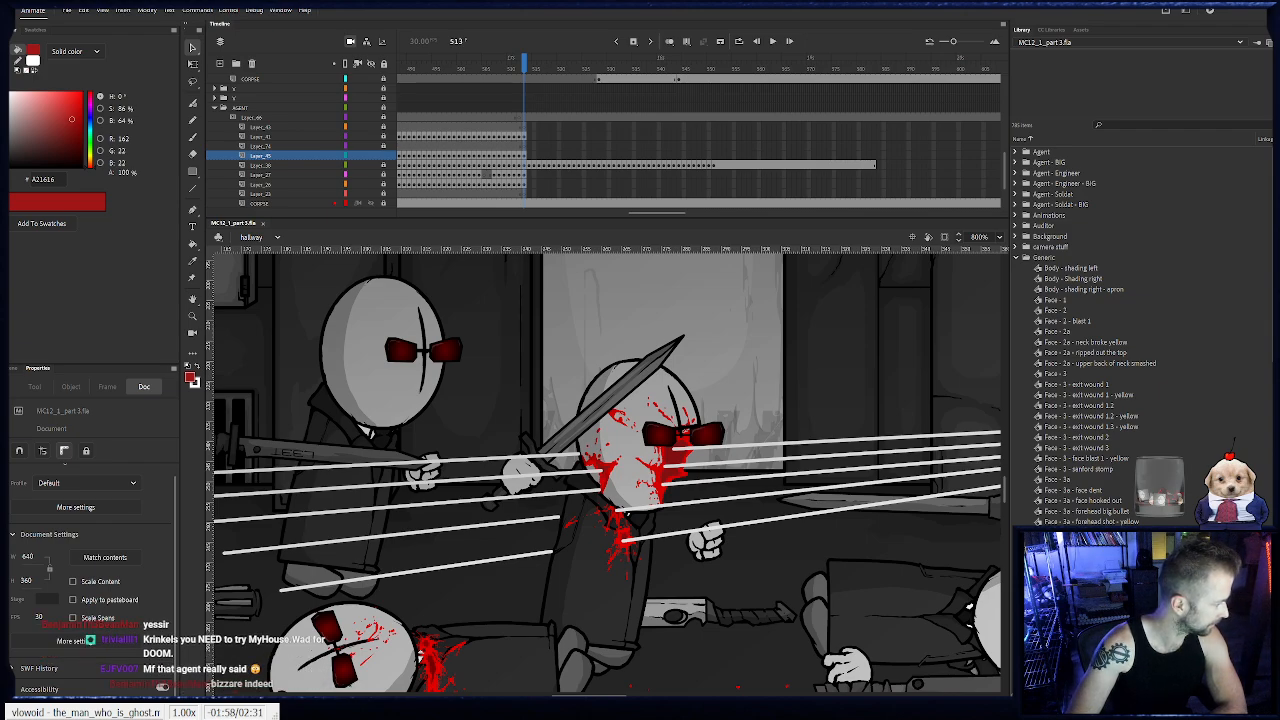
{"action": "key", "text": "alt+Tab"}
{"action": "key", "text": "alt+Tab"}
{"action": "key", "text": "alt+Tab"}
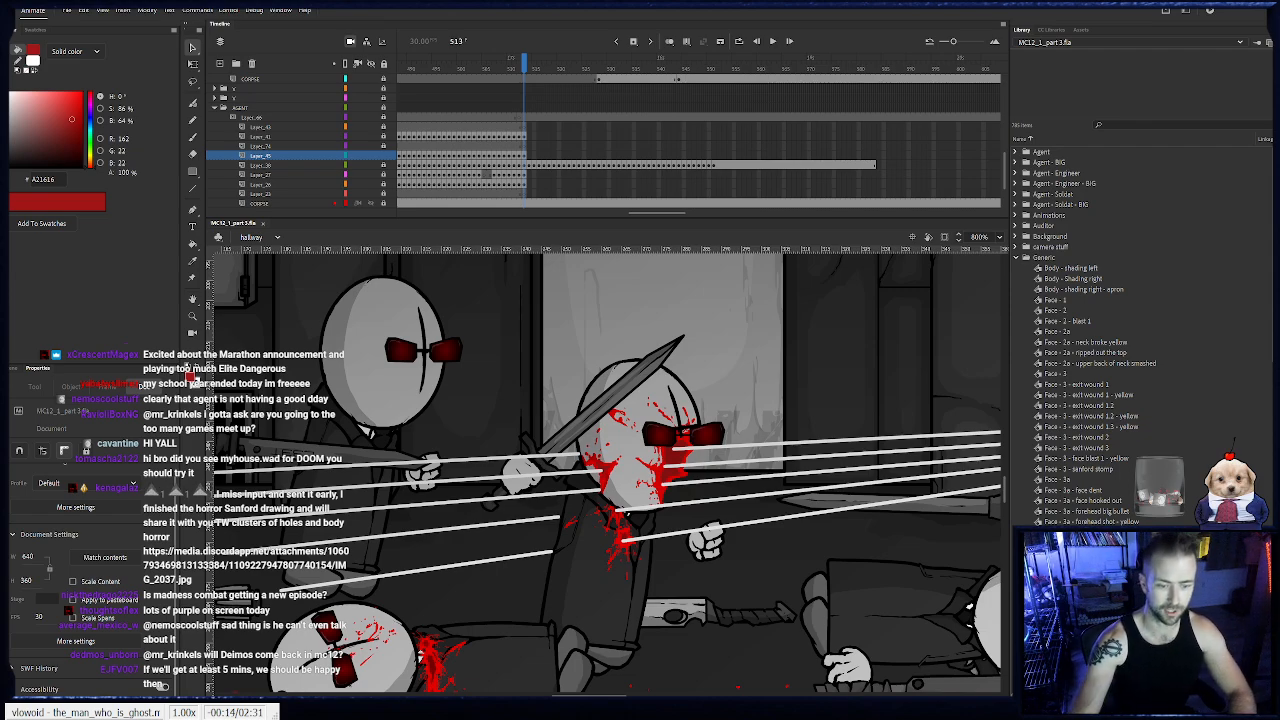
{"action": "left_click_drag", "start_coordinate": [795, 380], "coordinate": [465, 372]}
{"action": "left_click_drag", "start_coordinate": [920, 385], "coordinate": [494, 392]}
{"action": "left_click_drag", "start_coordinate": [525, 63], "coordinate": [698, 145]}
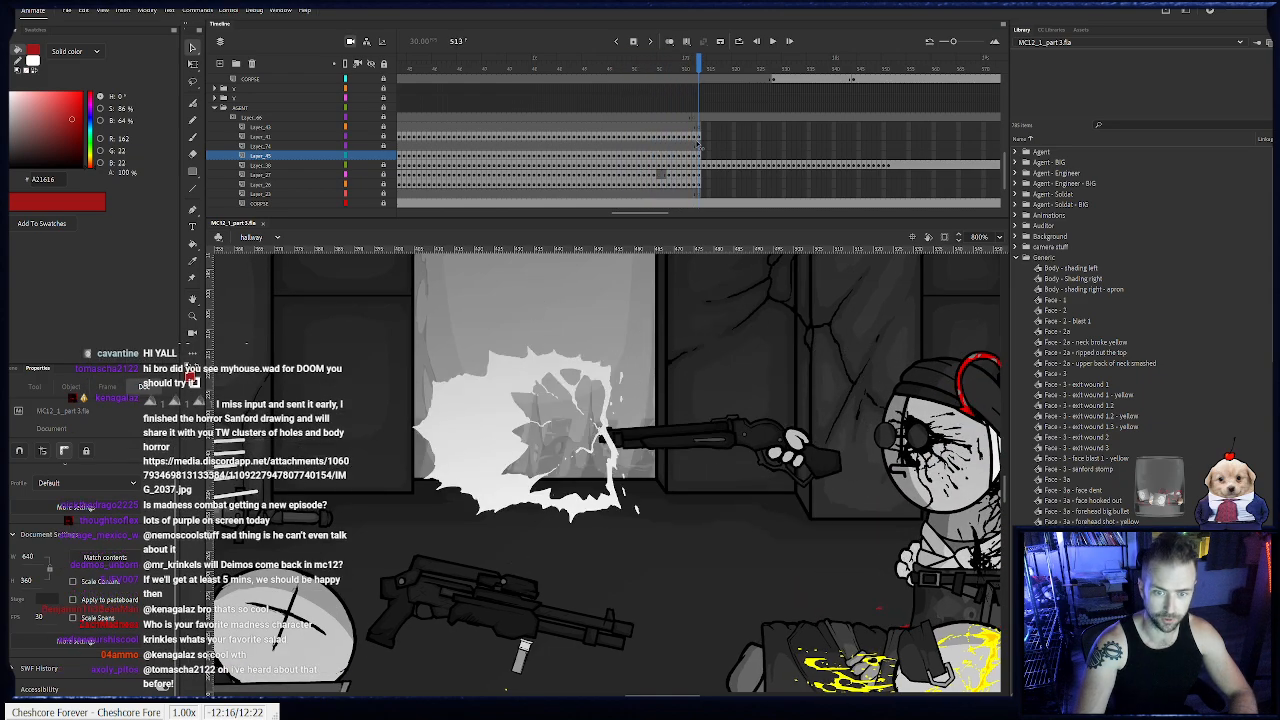
{"action": "left_click_drag", "start_coordinate": [388, 348], "coordinate": [597, 423]}
{"action": "left_click_drag", "start_coordinate": [392, 470], "coordinate": [626, 406]}
{"action": "left_click_drag", "start_coordinate": [448, 446], "coordinate": [703, 491]}
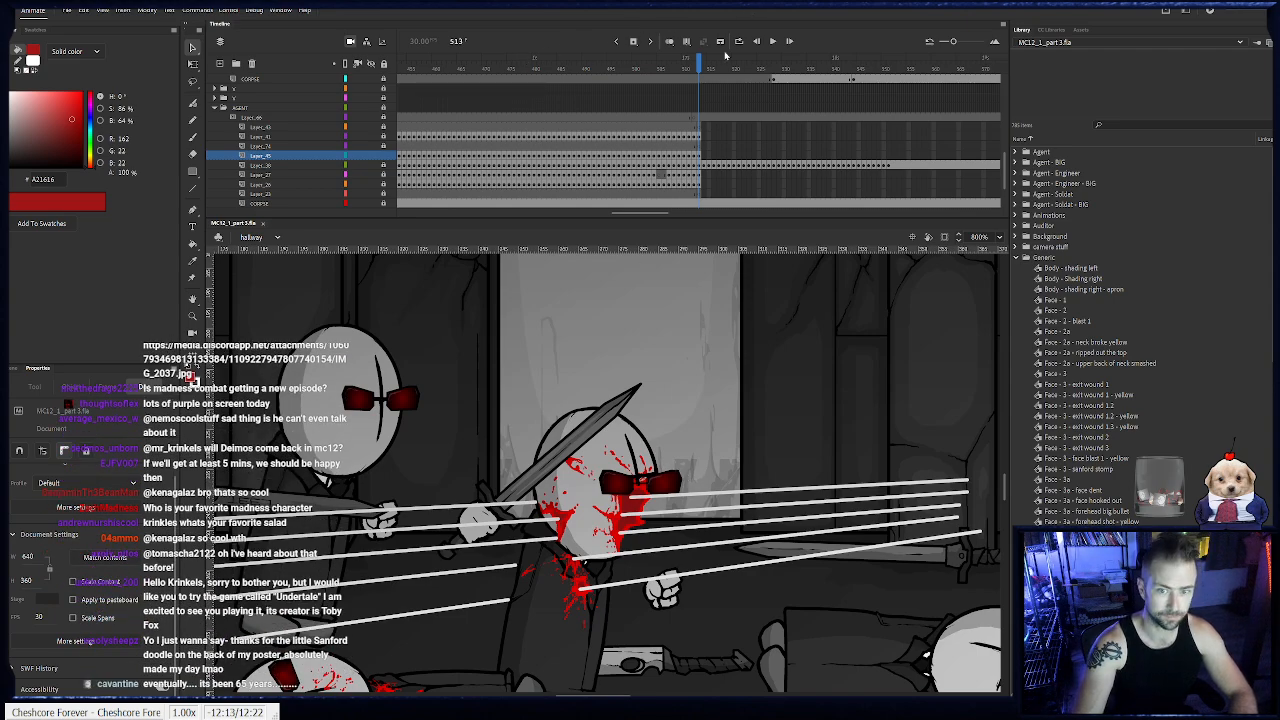
- Add a keyframe for the stabbed agent's bloody head at frame 514 and move the head back onto the body's neck
{"action": "mouse_move", "coordinate": [701, 70]}
{"action": "left_mouse_down"}
{"action": "mouse_move", "coordinate": [681, 79]}
{"action": "mouse_move", "coordinate": [716, 87]}
{"action": "mouse_move", "coordinate": [705, 90]}
{"action": "left_mouse_up"}
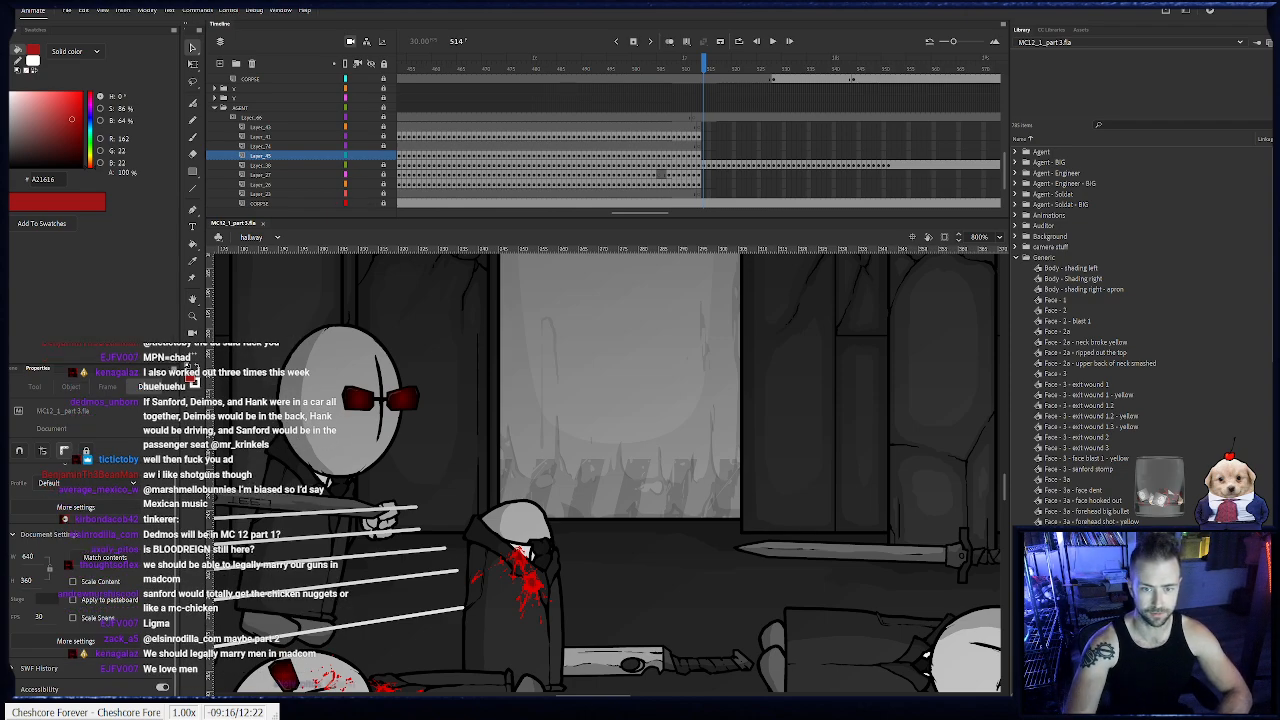
{"action": "key", "text": "comma"}
{"action": "left_click", "coordinate": [587, 491]}
{"action": "key", "text": "F6"}
{"action": "left_click_drag", "start_coordinate": [600, 519], "coordinate": [540, 518]}
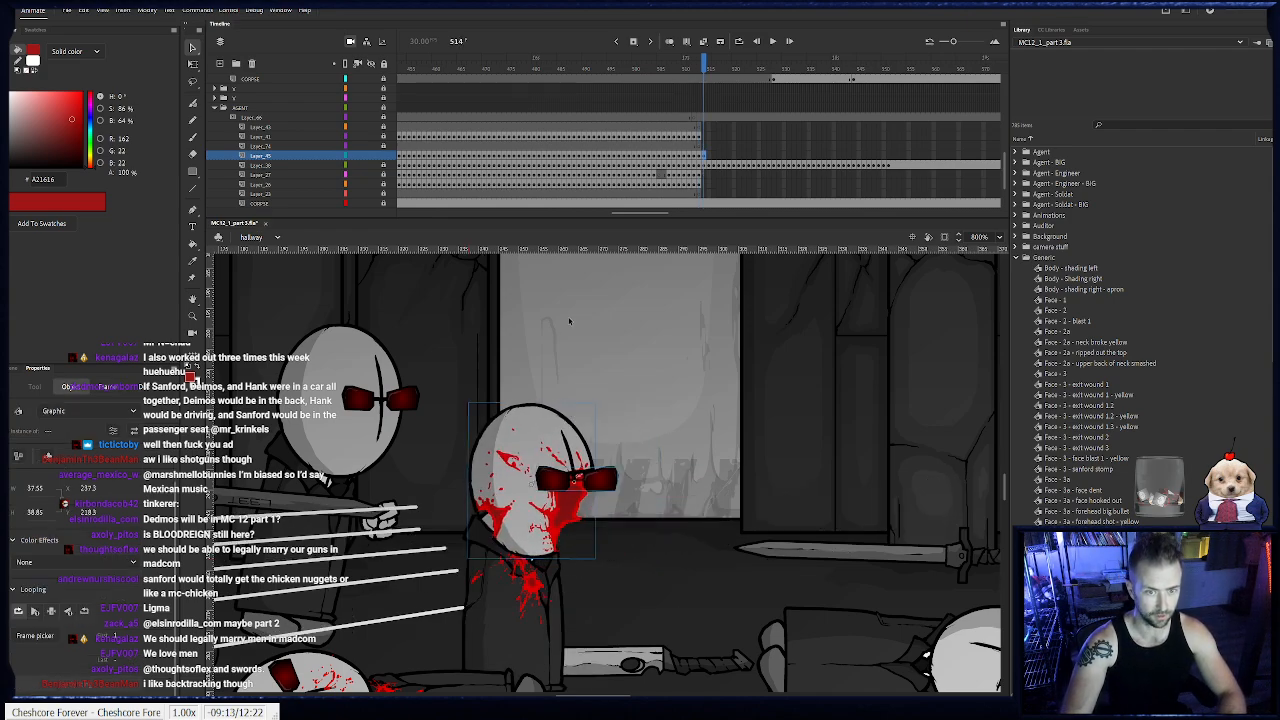
- Turn on onion skinning and keyframe the bloody head through frame 519, shifting and rotating it to follow the stumbling body
{"action": "left_click", "coordinate": [669, 41]}
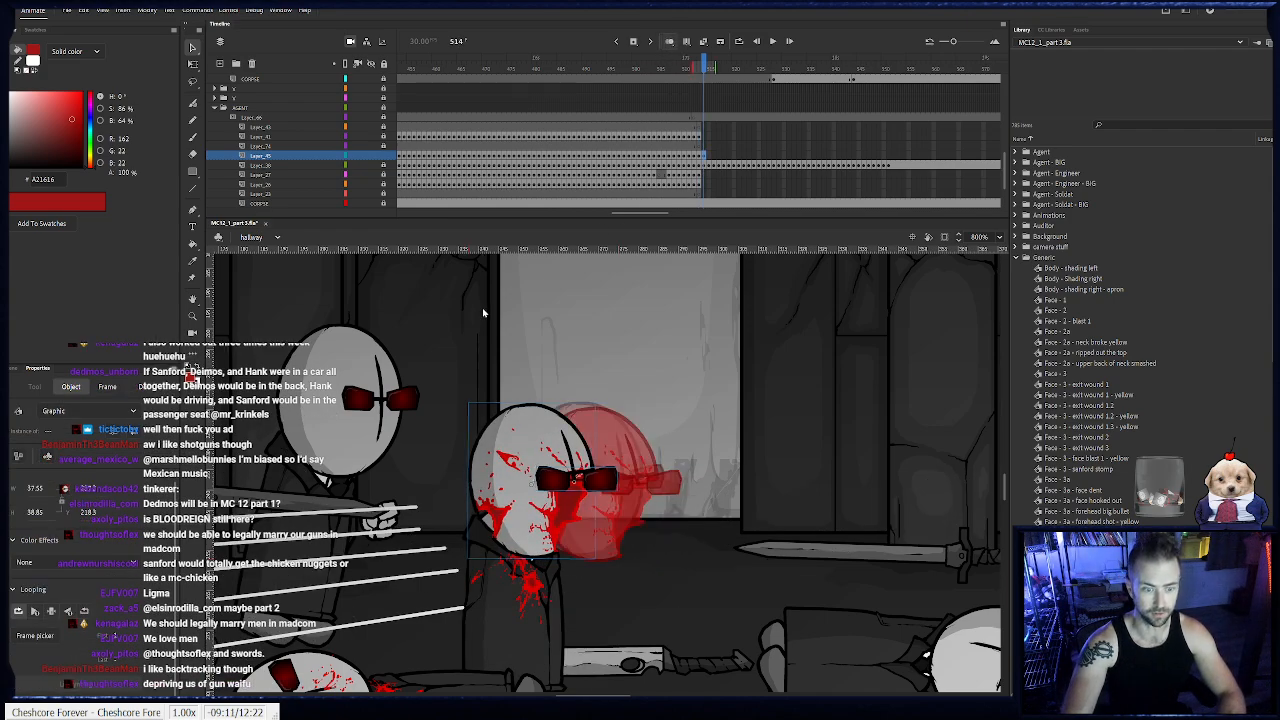
{"action": "key", "text": "alt+shift+o"}
{"action": "left_click_drag", "start_coordinate": [625, 418], "coordinate": [652, 384]}
{"action": "key", "text": "q"}
{"action": "left_click_drag", "start_coordinate": [570, 409], "coordinate": [676, 413]}
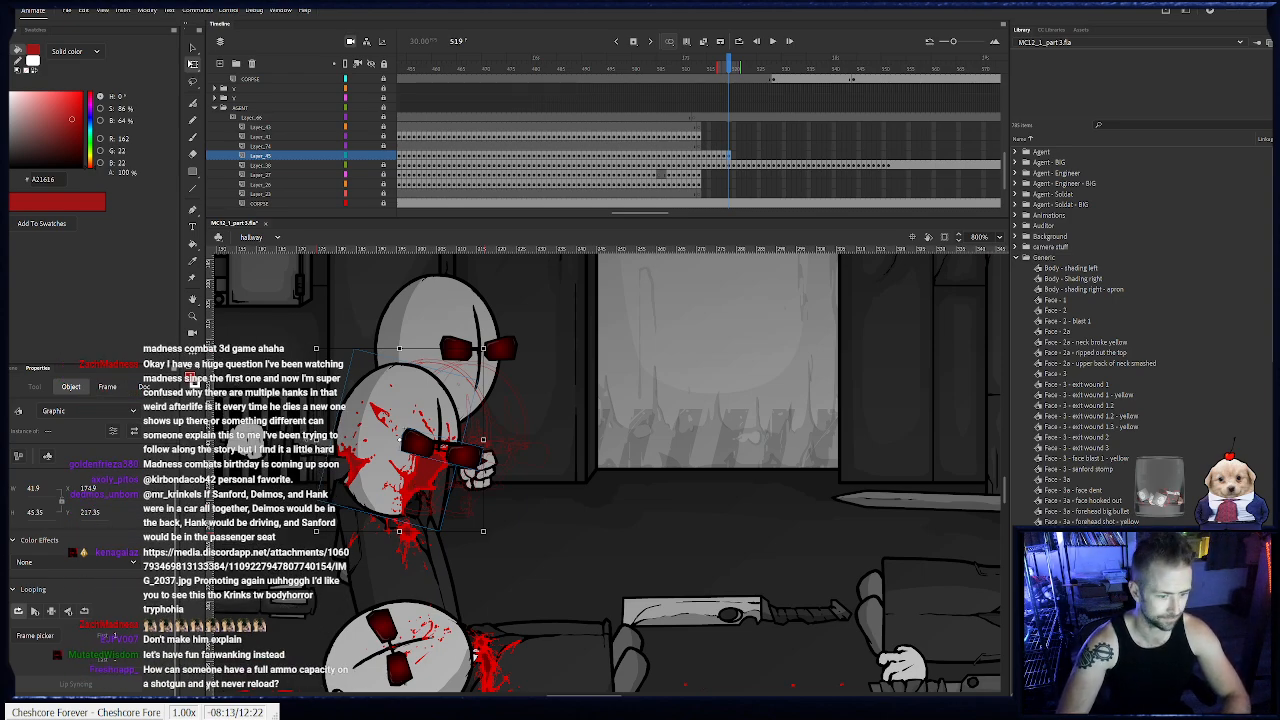
- Add head keyframes for frames 520 to 522, tilting the head slightly and moving it along with the body
{"action": "left_click_drag", "start_coordinate": [360, 482], "coordinate": [578, 459]}
{"action": "key", "text": "F6"}
{"action": "key", "text": "F6"}
{"action": "key", "text": "F6"}
{"action": "left_click_drag", "start_coordinate": [675, 517], "coordinate": [687, 503]}
{"action": "left_click_drag", "start_coordinate": [597, 480], "coordinate": [592, 474]}
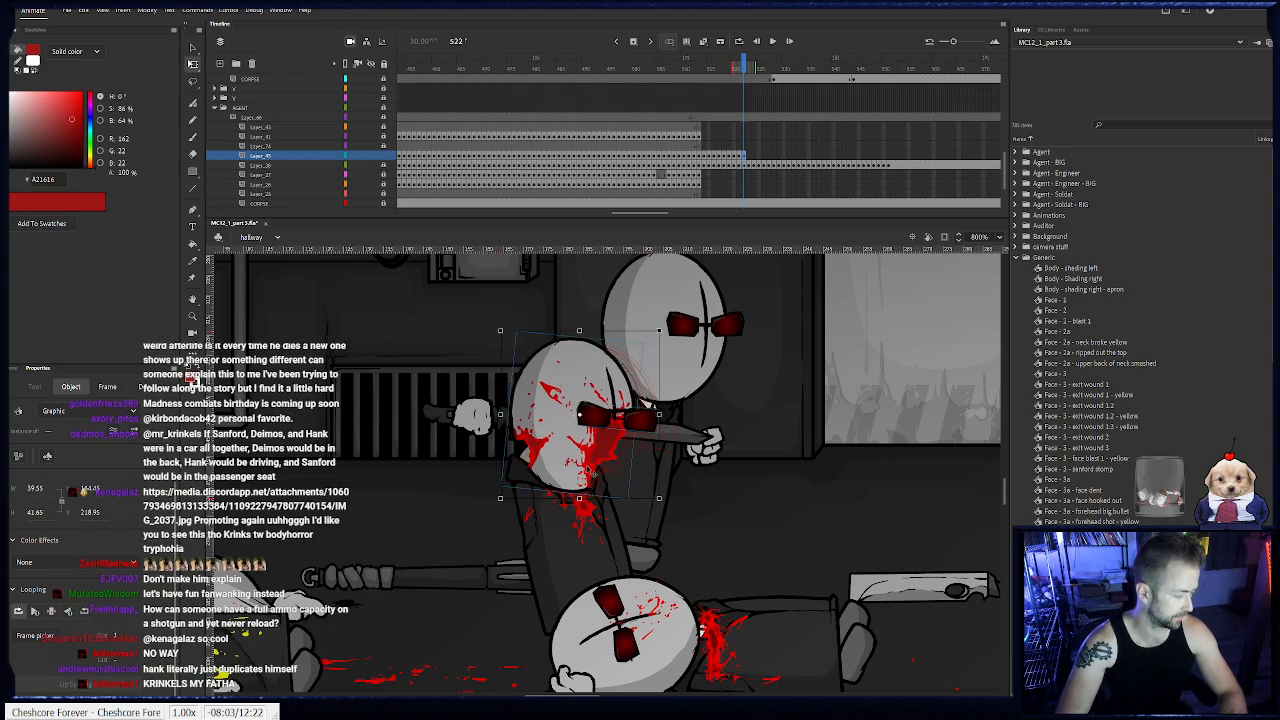
- Keyframe the head at frames 523 and 524, rotating it farther back and shifting it left with the neck
{"action": "key", "text": "F6"}
{"action": "left_click_drag", "start_coordinate": [669, 509], "coordinate": [681, 496]}
{"action": "left_click_drag", "start_coordinate": [603, 477], "coordinate": [590, 470]}
{"action": "key", "text": "F6"}
{"action": "left_click_drag", "start_coordinate": [657, 495], "coordinate": [662, 484]}
{"action": "left_click_drag", "start_coordinate": [567, 467], "coordinate": [555, 465]}
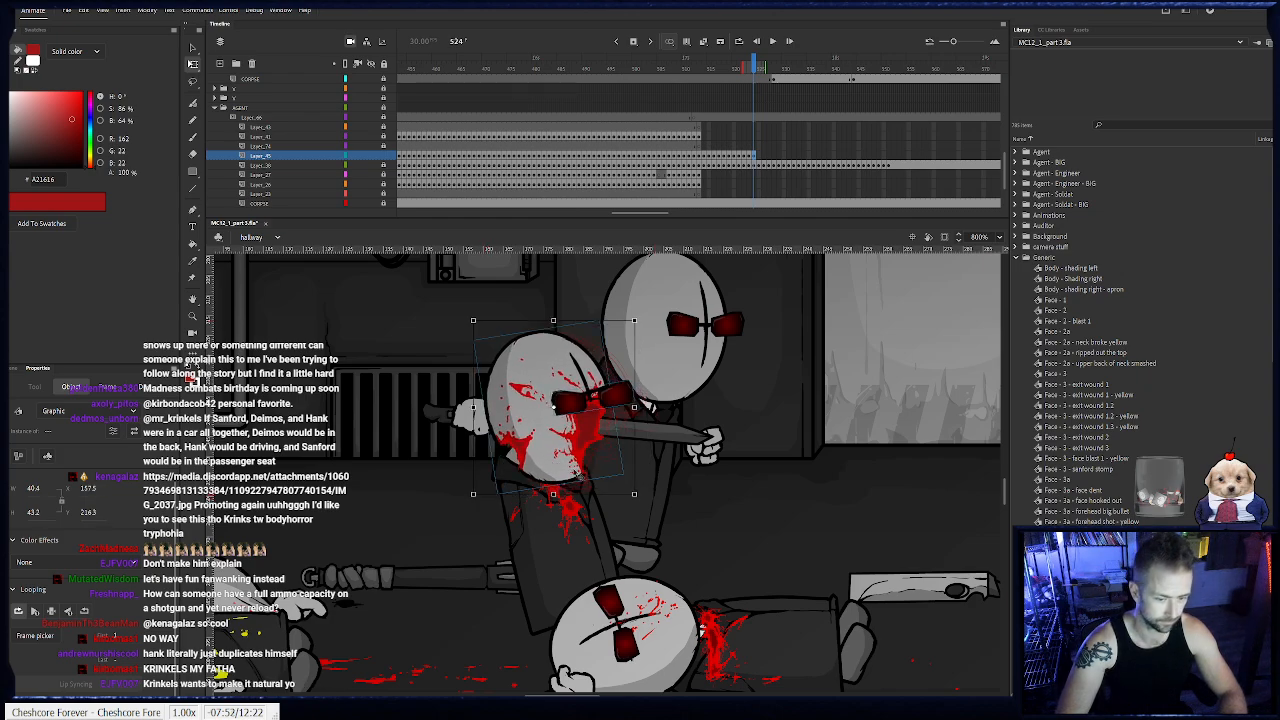
- Keyframe the head at frames 525 to 527, tilting it backward and keeping it seated on the neck
{"action": "key", "text": "F6"}
{"action": "left_click_drag", "start_coordinate": [643, 503], "coordinate": [646, 488]}
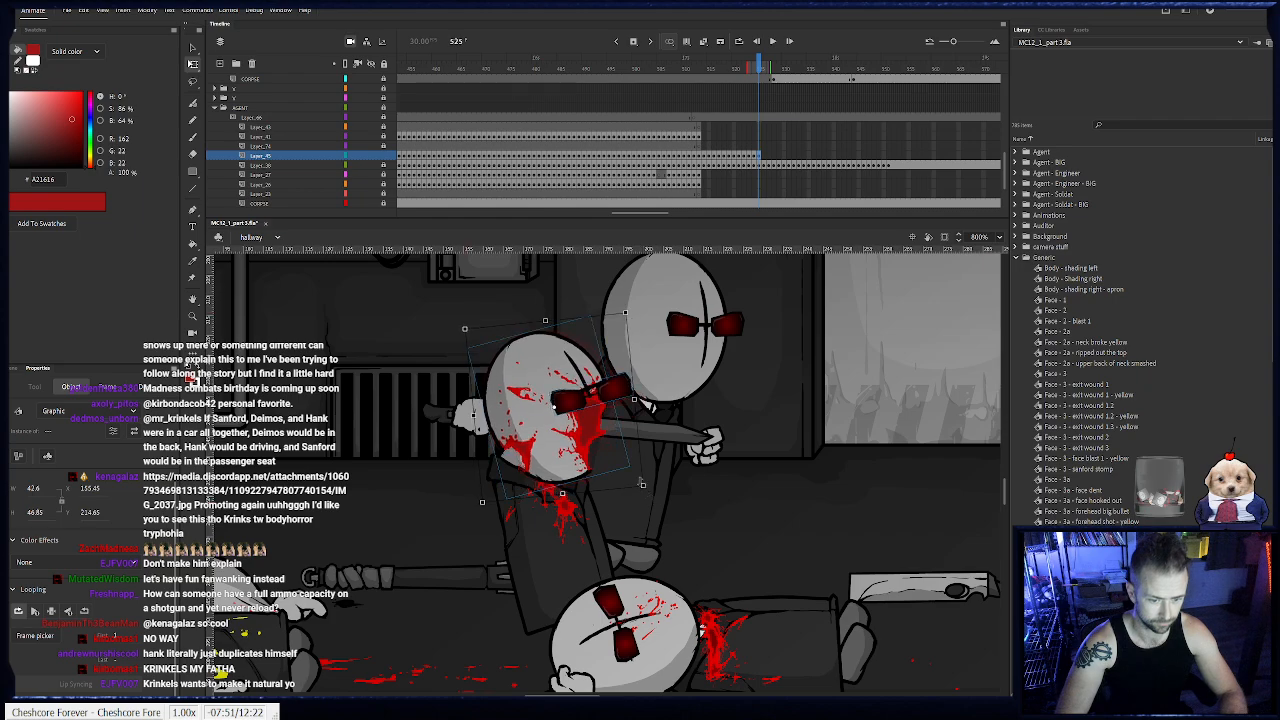
{"action": "left_click_drag", "start_coordinate": [554, 470], "coordinate": [538, 463]}
{"action": "key", "text": "F6"}
{"action": "left_click_drag", "start_coordinate": [630, 501], "coordinate": [635, 496]}
{"action": "left_click_drag", "start_coordinate": [560, 467], "coordinate": [612, 452]}
{"action": "key", "text": "F6"}
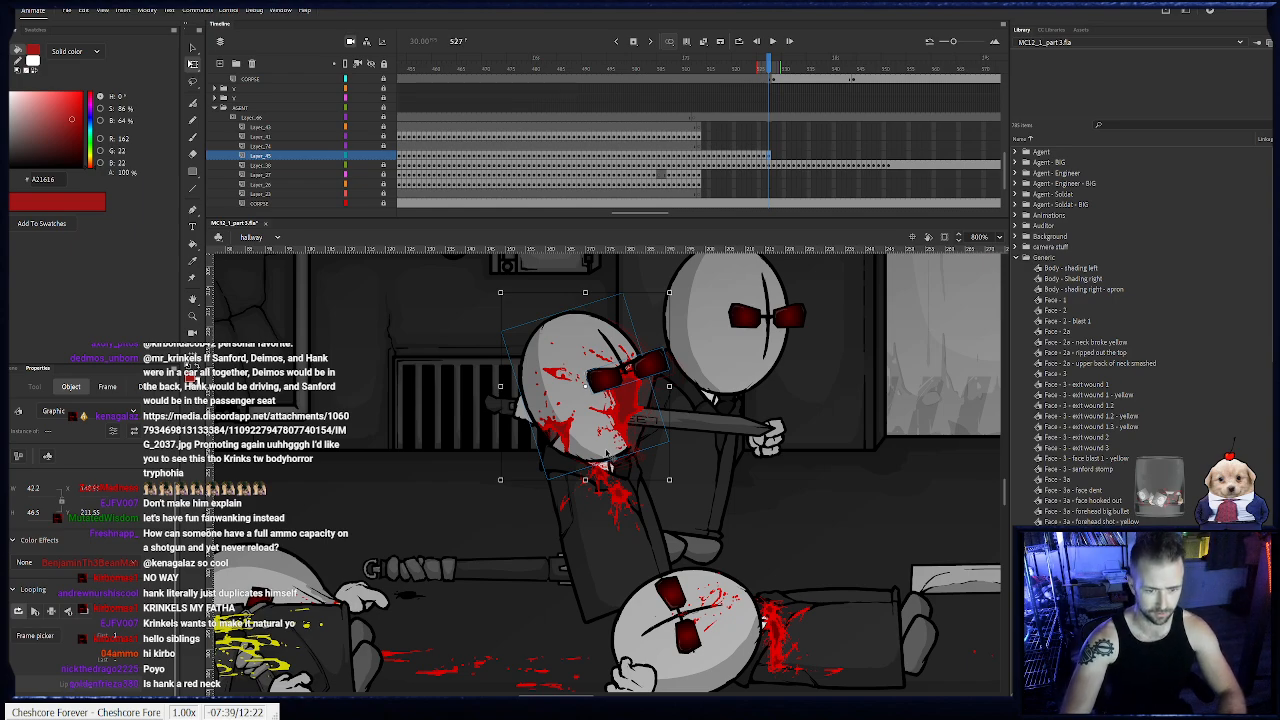
- Add head keyframes for frames 528 to 530, shifting the head left with the body and adjusting its rotation
{"action": "key", "text": "."}
{"action": "key", "text": "."}
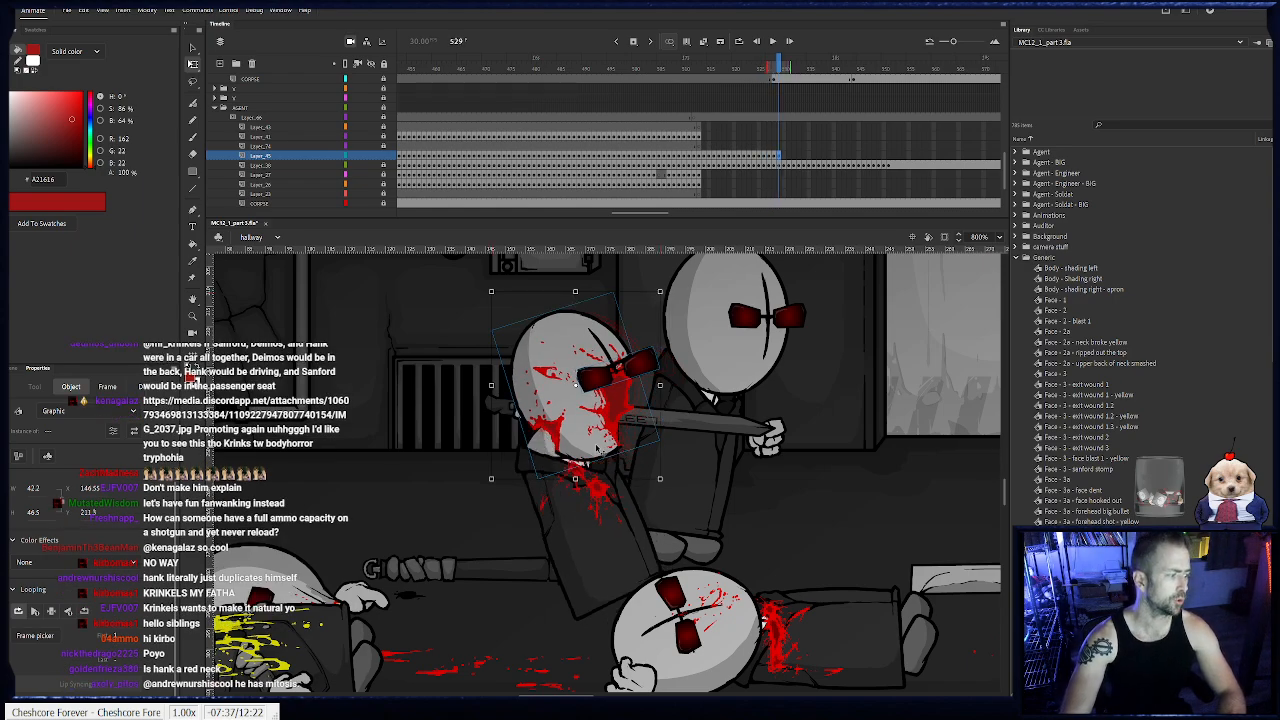
{"action": "key", "text": "."}
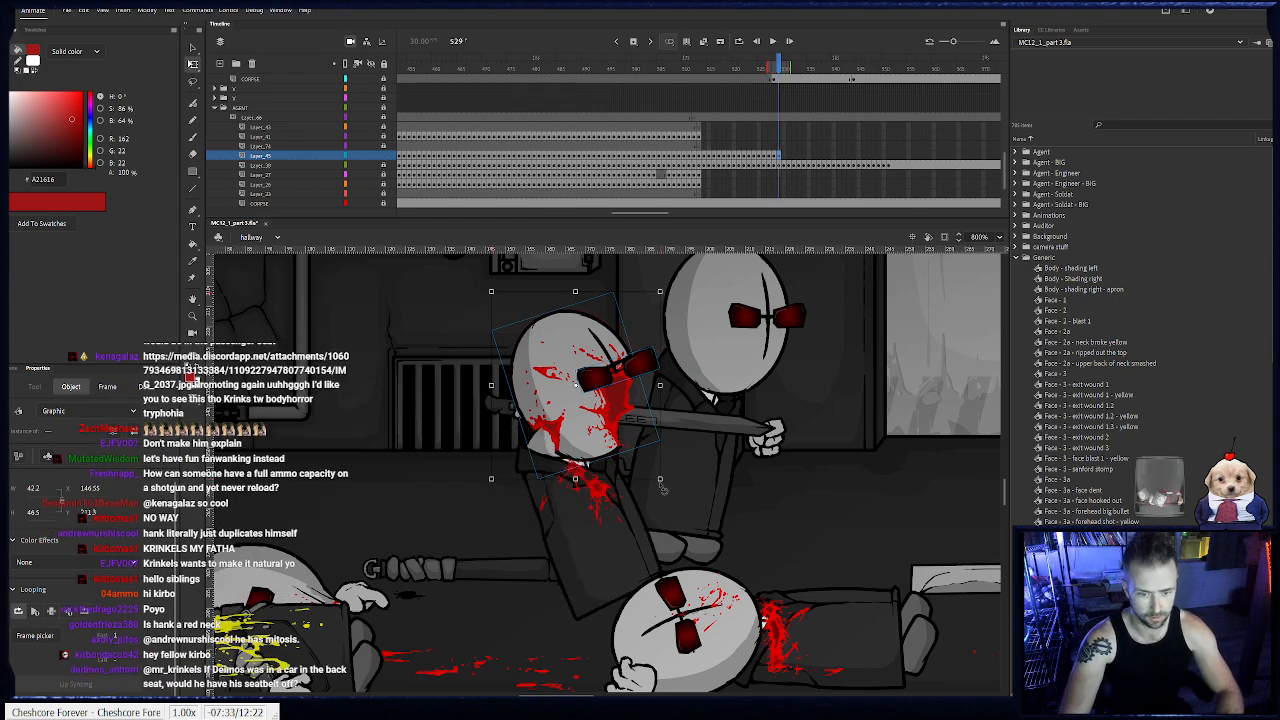
{"action": "left_click_drag", "start_coordinate": [666, 489], "coordinate": [669, 486]}
{"action": "left_click_drag", "start_coordinate": [599, 448], "coordinate": [565, 456]}
{"action": "key", "text": "F6"}
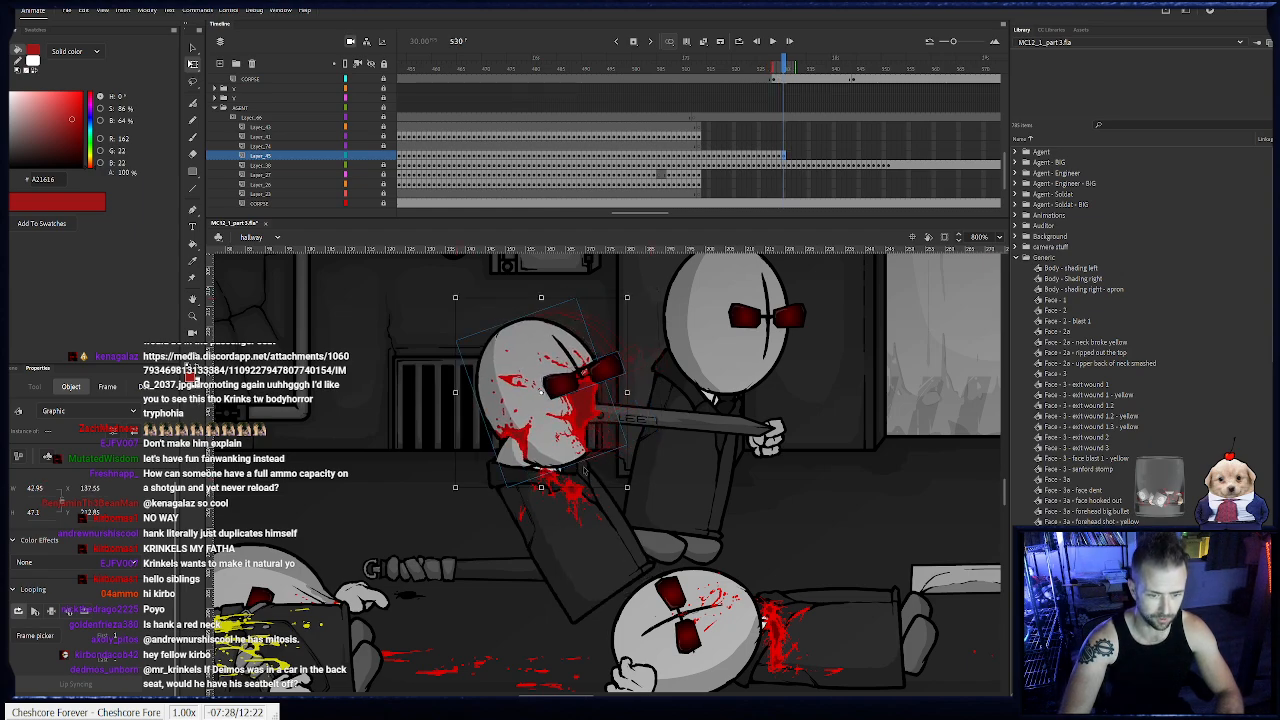
{"action": "left_click_drag", "start_coordinate": [634, 496], "coordinate": [610, 502]}
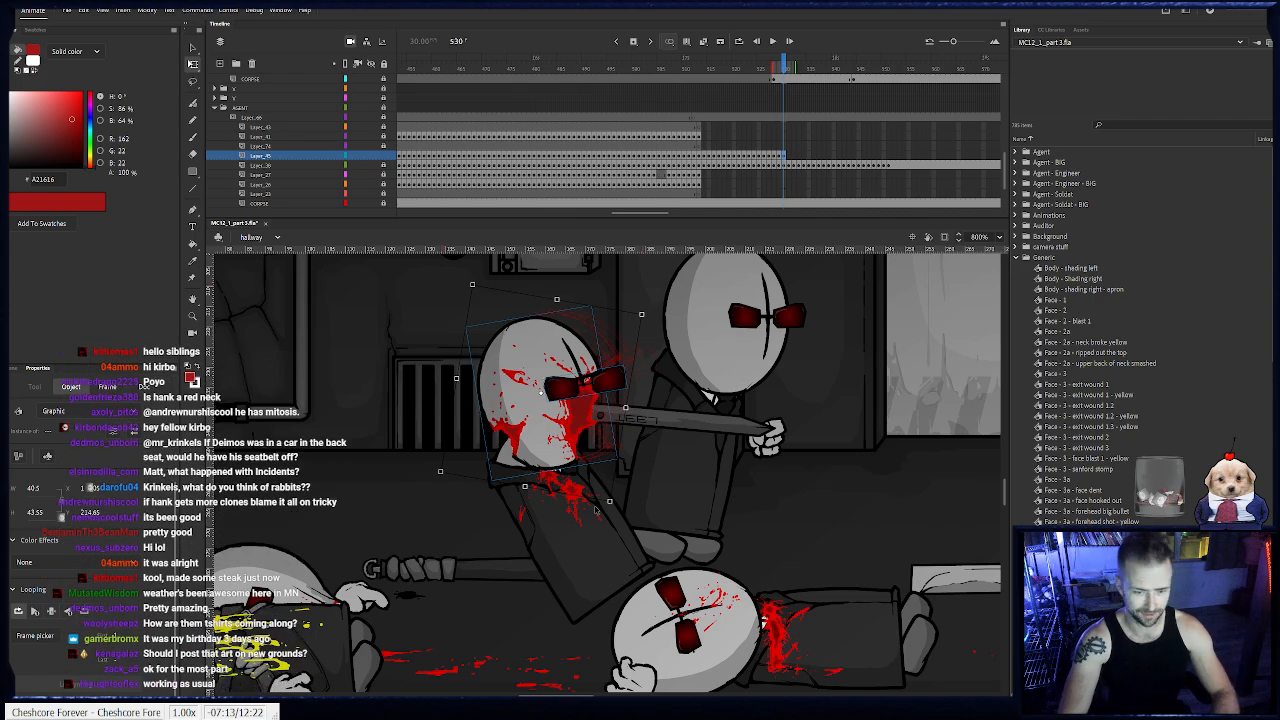
- Keyframe the head at frames 531 to 534, lowering and rotating it as the body falls to the floor
{"action": "left_click", "coordinate": [555, 453]}
{"action": "key", "text": "F6"}
{"action": "left_click_drag", "start_coordinate": [555, 453], "coordinate": [613, 451]}
{"action": "key", "text": "F6"}
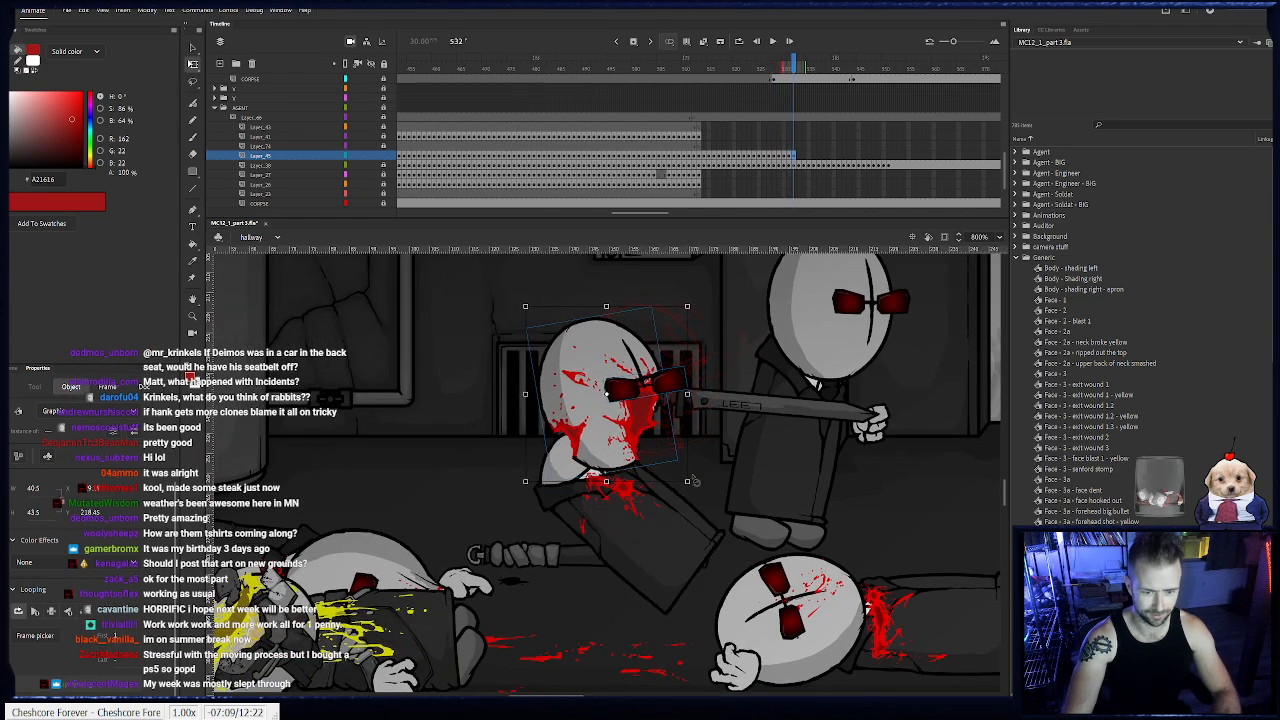
{"action": "left_click_drag", "start_coordinate": [695, 482], "coordinate": [690, 489]}
{"action": "left_click_drag", "start_coordinate": [615, 457], "coordinate": [557, 504]}
{"action": "key", "text": "F6"}
{"action": "left_click_drag", "start_coordinate": [625, 545], "coordinate": [617, 507]}
{"action": "key", "text": "F6"}
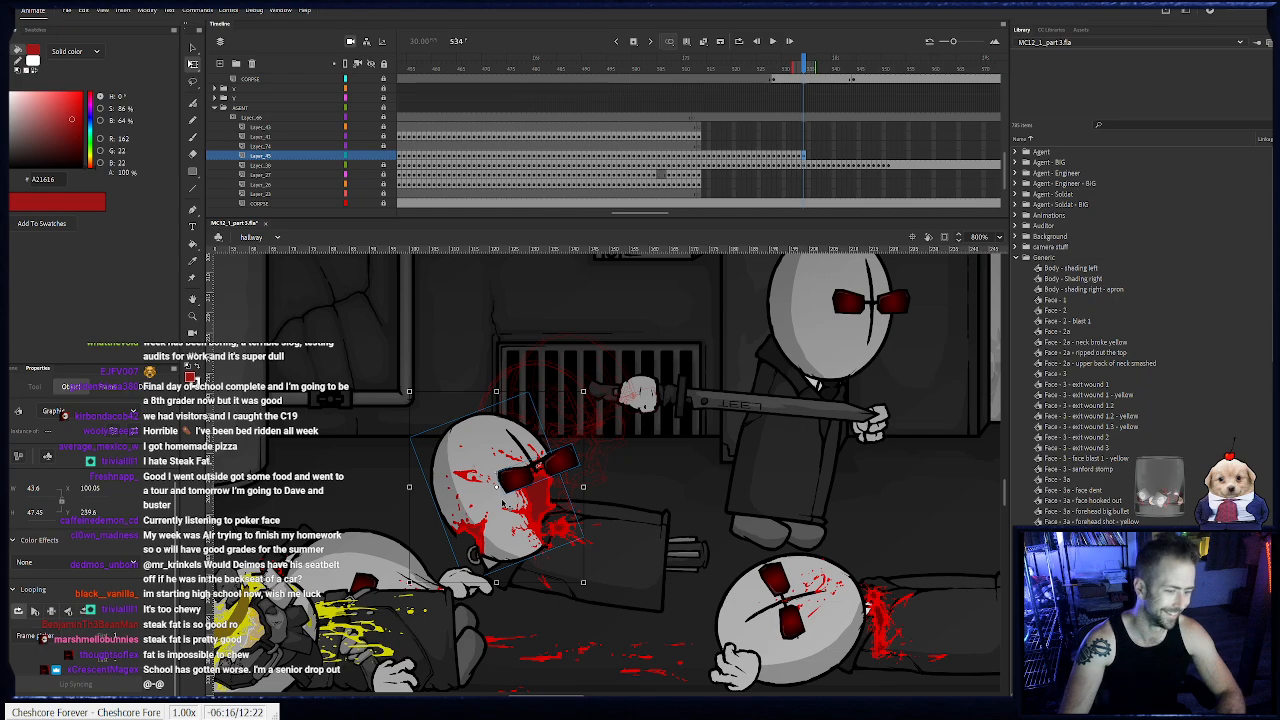
- Keyframe the head at frames 535 to 538, rotating it face-up and aligning it with the neck of the fallen body
{"action": "key", "text": "period"}
{"action": "key", "text": "period"}
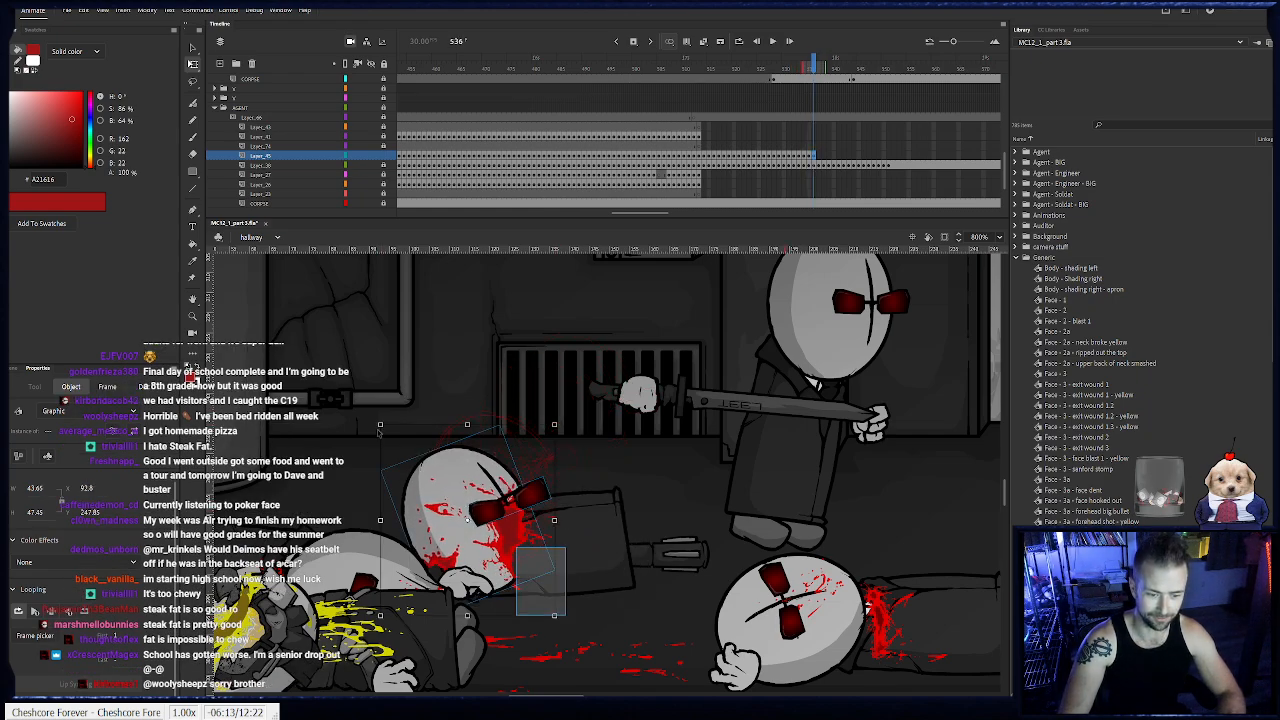
{"action": "left_click_drag", "start_coordinate": [563, 617], "coordinate": [598, 555]}
{"action": "left_click_drag", "start_coordinate": [495, 562], "coordinate": [447, 549]}
{"action": "key", "text": "F6"}
{"action": "key", "text": "F6"}
{"action": "left_click_drag", "start_coordinate": [535, 599], "coordinate": [558, 560]}
{"action": "left_click_drag", "start_coordinate": [458, 533], "coordinate": [429, 538]}
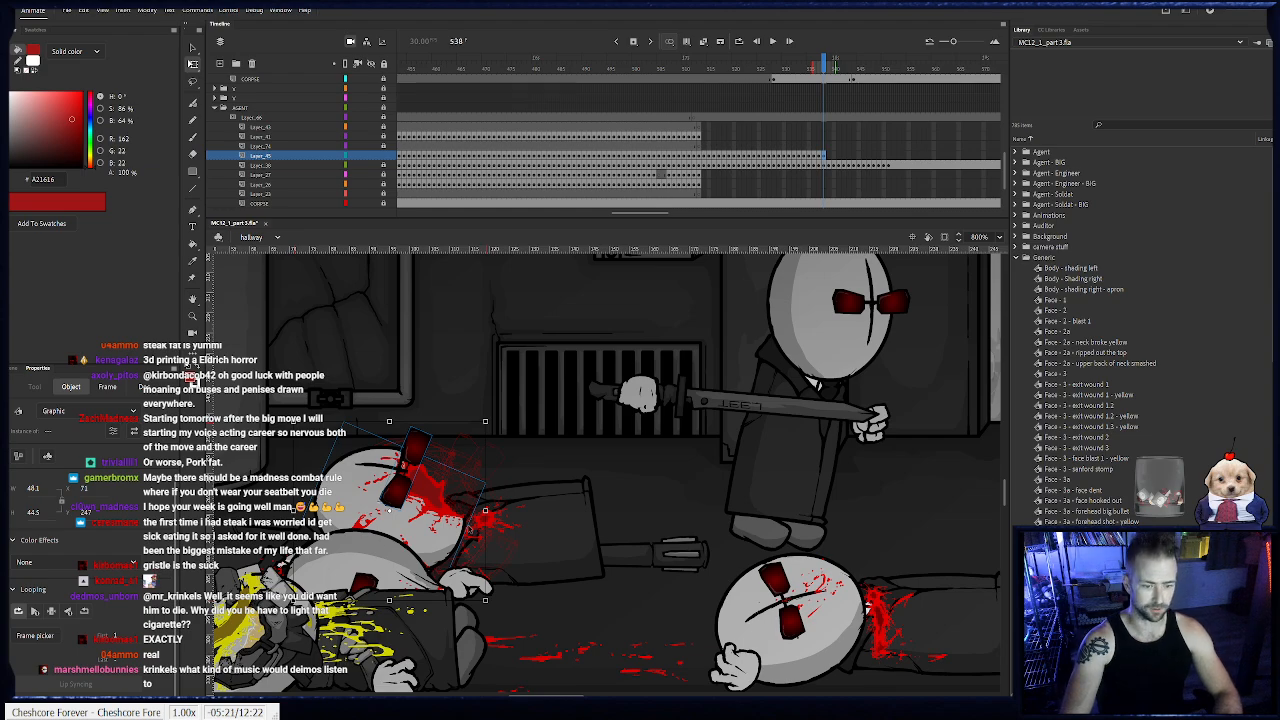
- Keyframe the head at frames 539 and 540, rotating it farther and moving it against the sliding body's neck
{"action": "key", "text": "."}
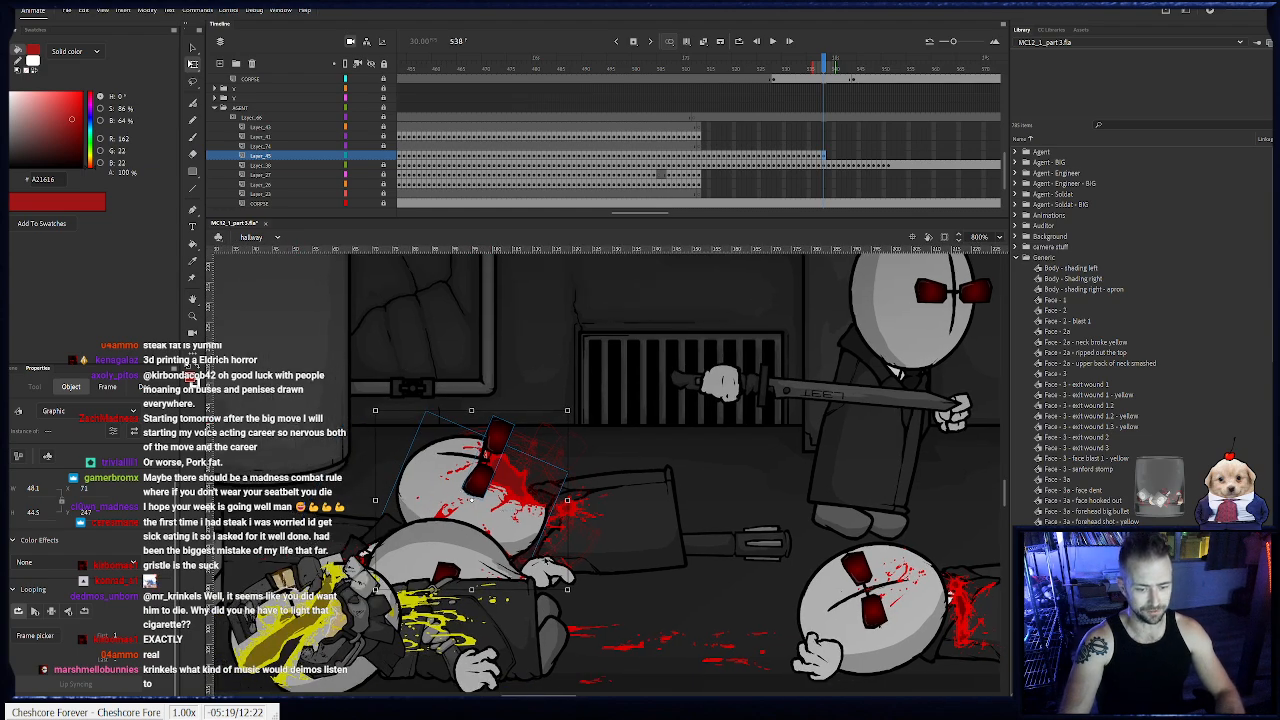
{"action": "left_click_drag", "start_coordinate": [575, 600], "coordinate": [611, 534]}
{"action": "left_click_drag", "start_coordinate": [510, 512], "coordinate": [494, 524]}
{"action": "key", "text": "F6"}
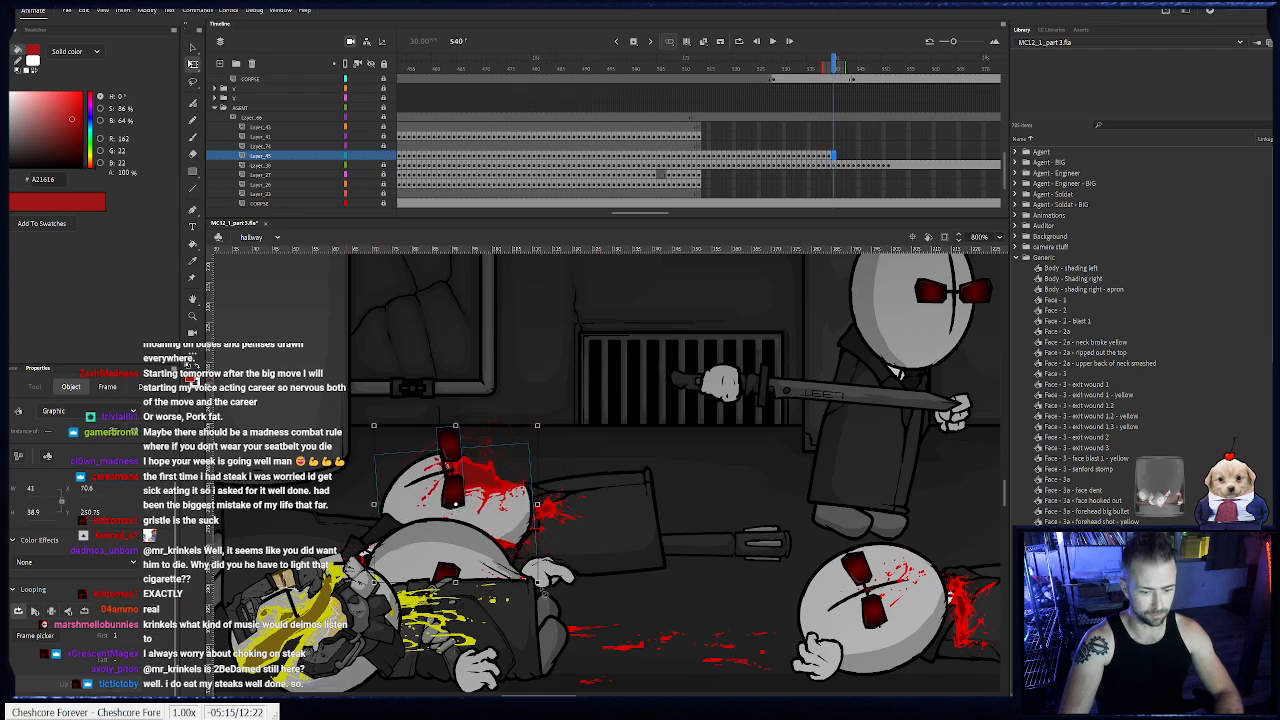
- Keyframe the head at frames 541 and 542, shifting it left and rotating it with the body sliding along the floor
{"action": "left_click_drag", "start_coordinate": [543, 590], "coordinate": [557, 559]}
{"action": "left_click_drag", "start_coordinate": [516, 517], "coordinate": [494, 526]}
{"action": "key", "text": "F6"}
- Continue adding frame-by-frame keyframes for the fallen agent's head from frame 543 through 553
{"action": "key", "text": "F6"}
{"action": "left_click_drag", "start_coordinate": [538, 619], "coordinate": [545, 602]}
{"action": "left_click_drag", "start_coordinate": [495, 528], "coordinate": [455, 523]}
{"action": "key", "text": "F6"}
{"action": "key", "text": "F6"}
{"action": "key", "text": "F6"}
{"action": "key", "text": "F6"}
{"action": "key", "text": "F6"}
{"action": "key", "text": "F6"}
{"action": "key", "text": "F6"}
{"action": "key", "text": "F6"}
{"action": "key", "text": "F6"}
{"action": "key", "text": "F6"}
{"action": "key", "text": "F6"}
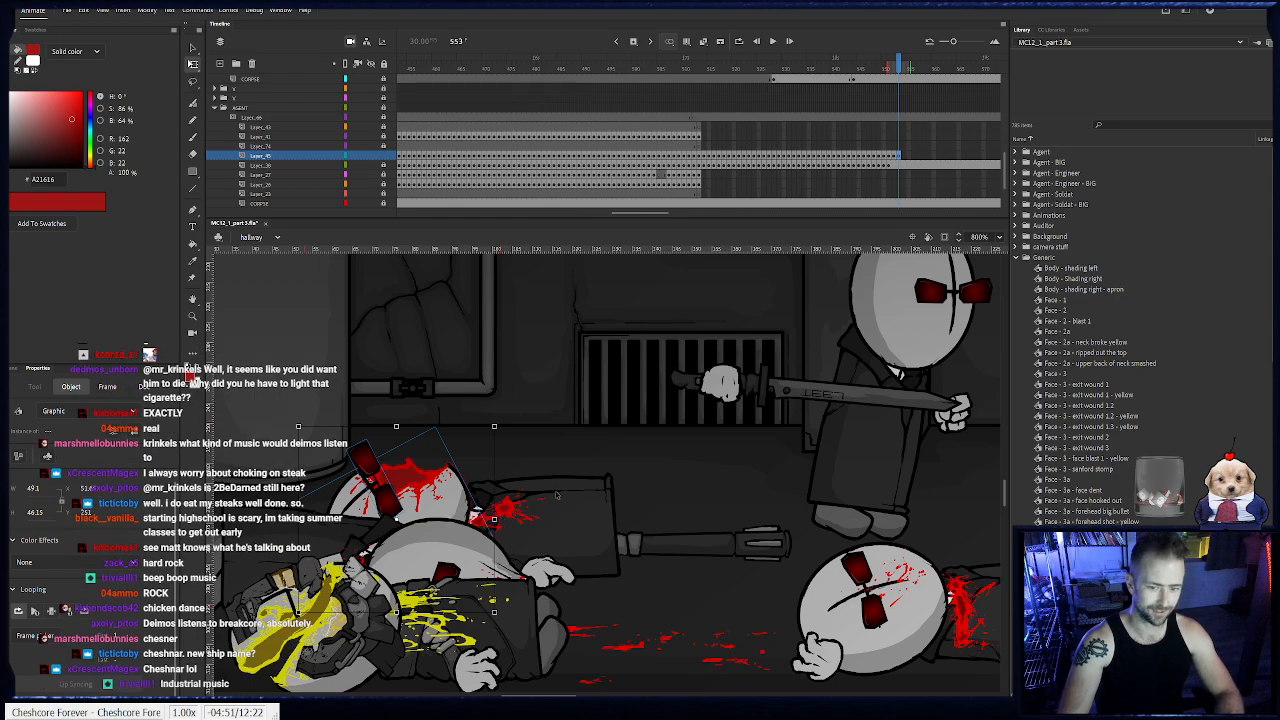
- Extend the head layer's final pose to frame 583, level with the end of the body layer
{"action": "left_click_drag", "start_coordinate": [662, 213], "coordinate": [682, 213]}
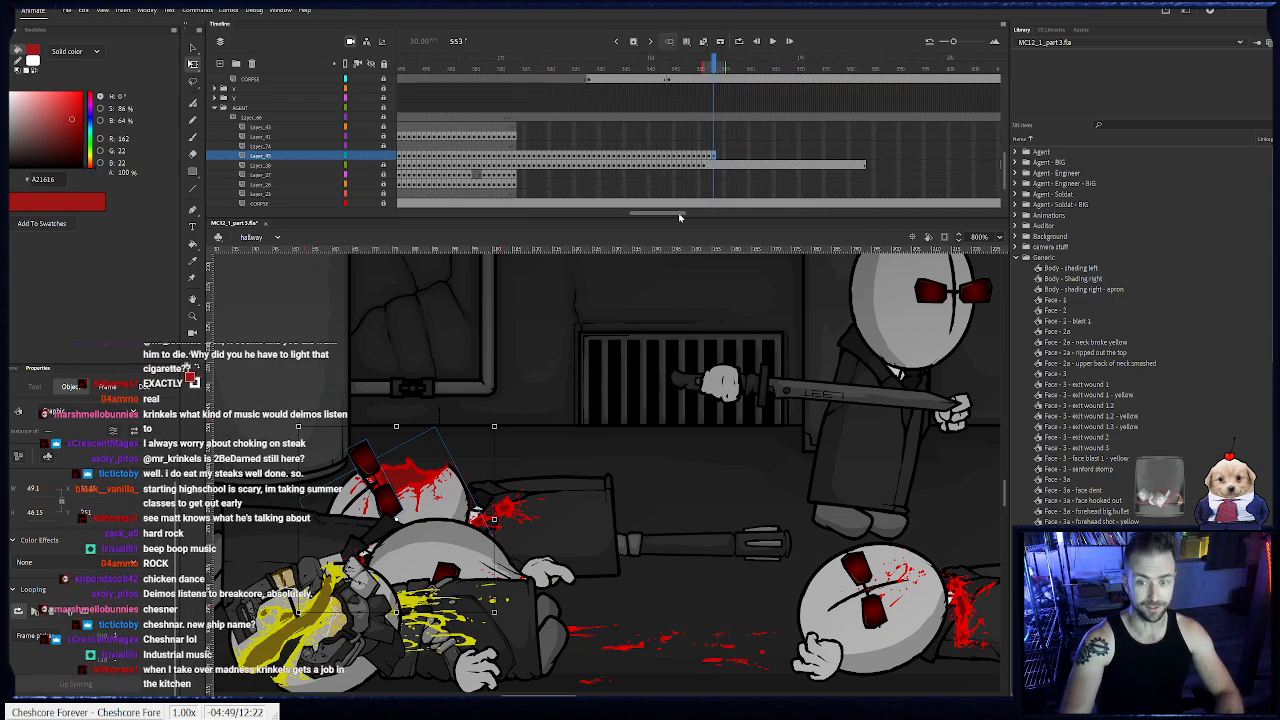
{"action": "left_click", "coordinate": [866, 158]}
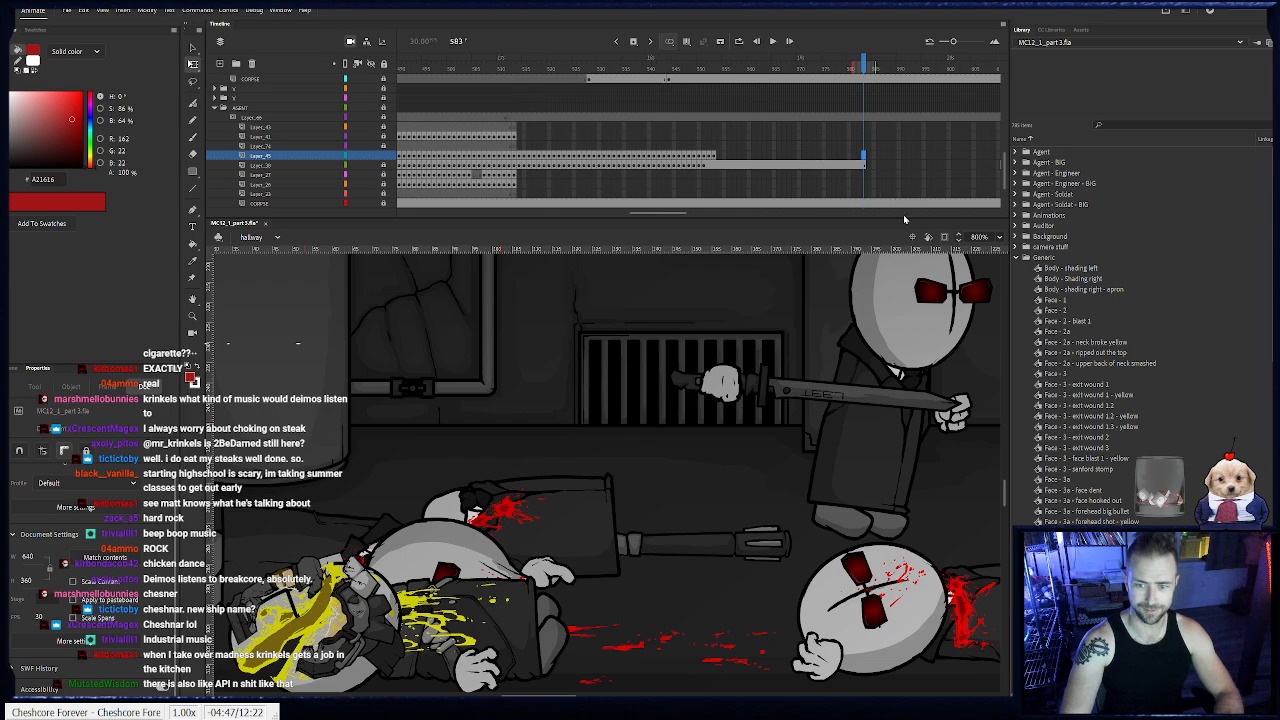
{"action": "key", "text": "F5"}
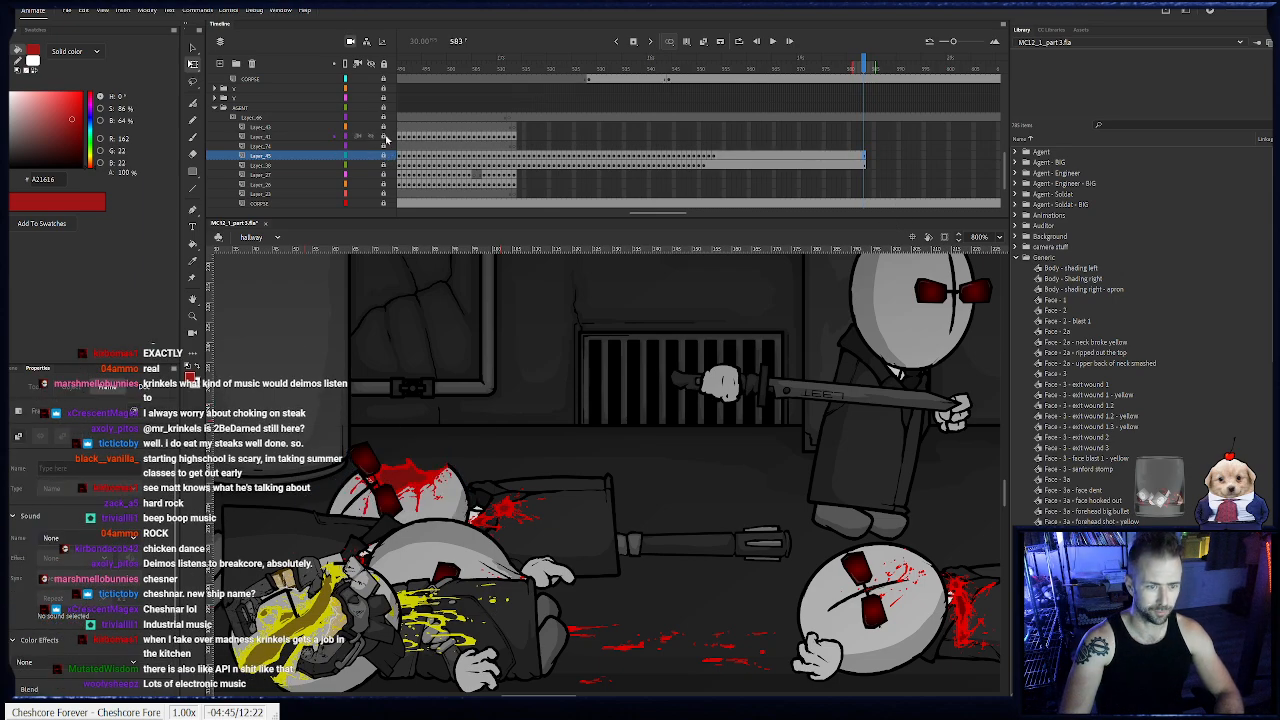
- Unlock the stabbed agent's foot layers and carry the foot from frame 513 into frame 514, placing it under the body
{"action": "left_click", "coordinate": [390, 176]}
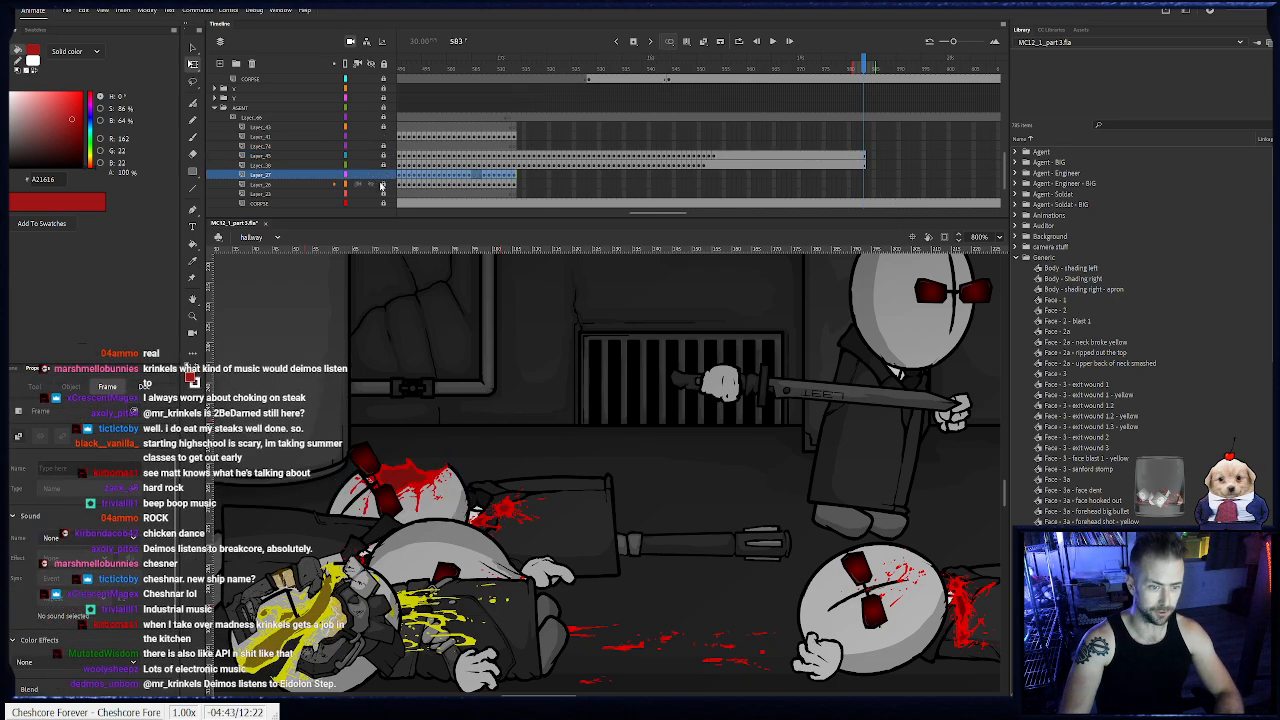
{"action": "left_click", "coordinate": [512, 178]}
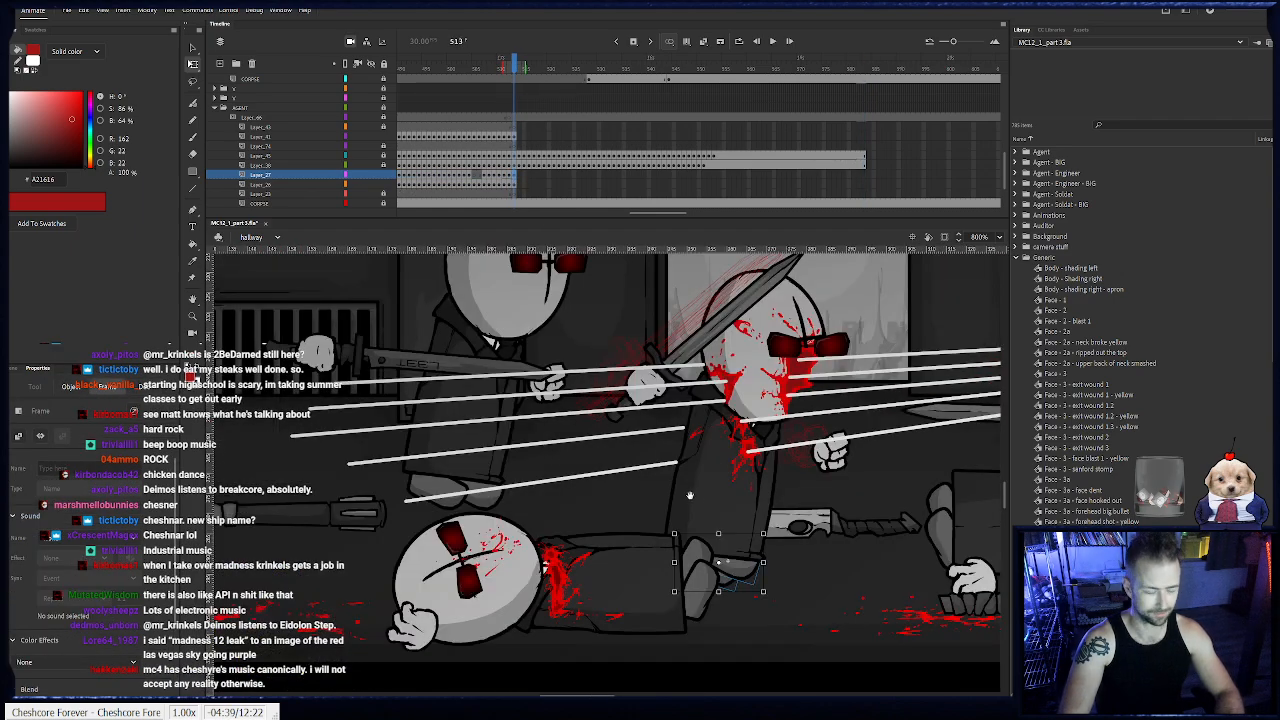
{"action": "left_click_drag", "start_coordinate": [693, 500], "coordinate": [674, 482]}
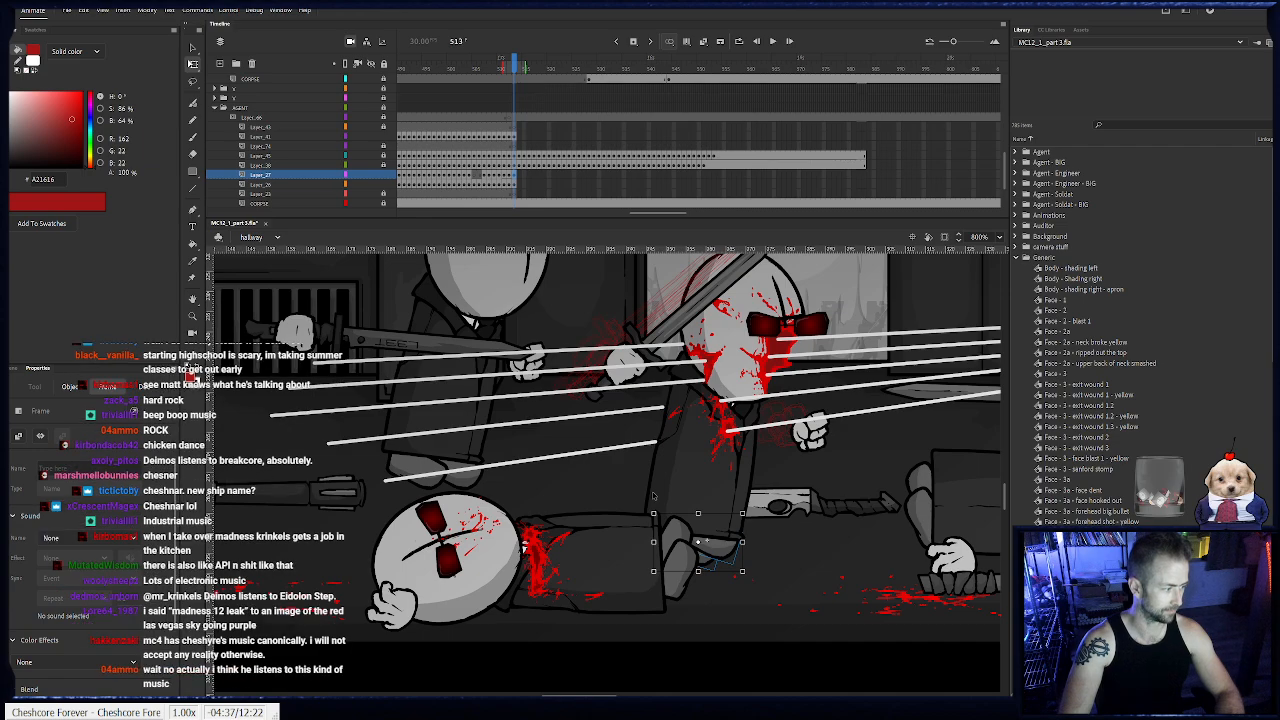
{"action": "key", "text": "period"}
{"action": "left_click", "coordinate": [713, 541]}
{"action": "left_click", "coordinate": [745, 510]}
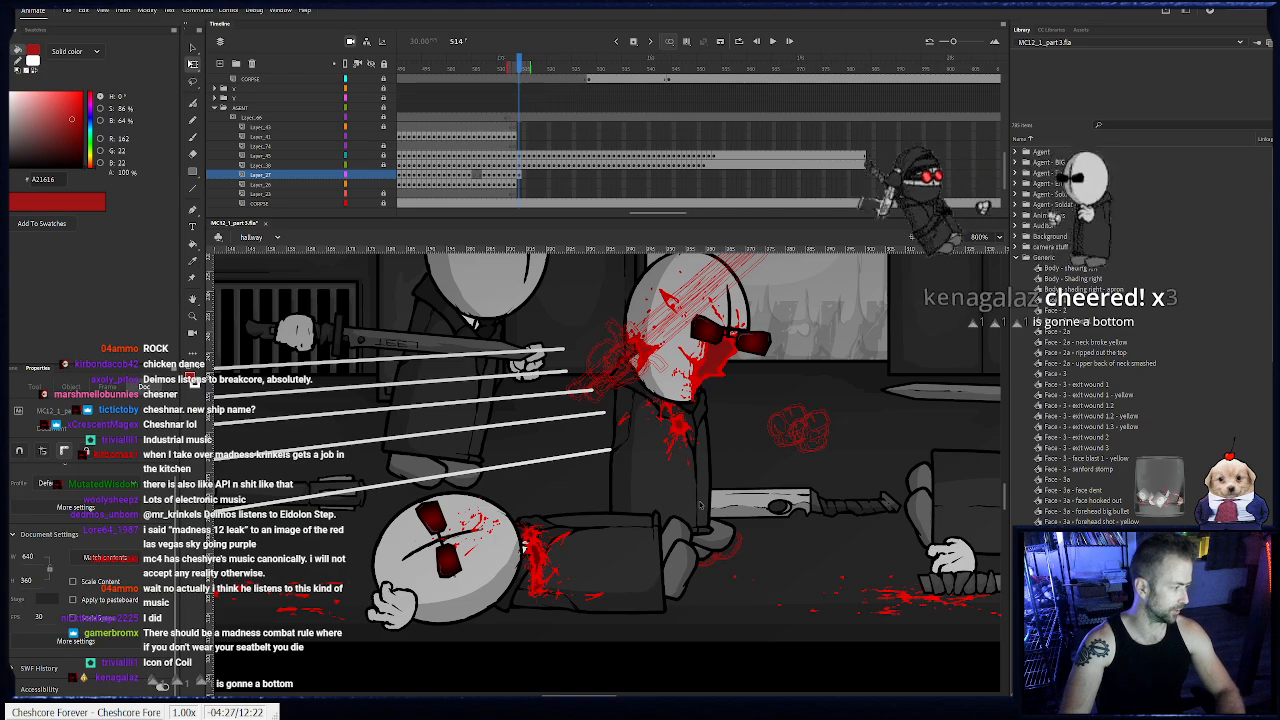
- Adjust the rear foot at frame 514 and keyframe it through frame 516, moving it left beneath the body
{"action": "left_click", "coordinate": [676, 552]}
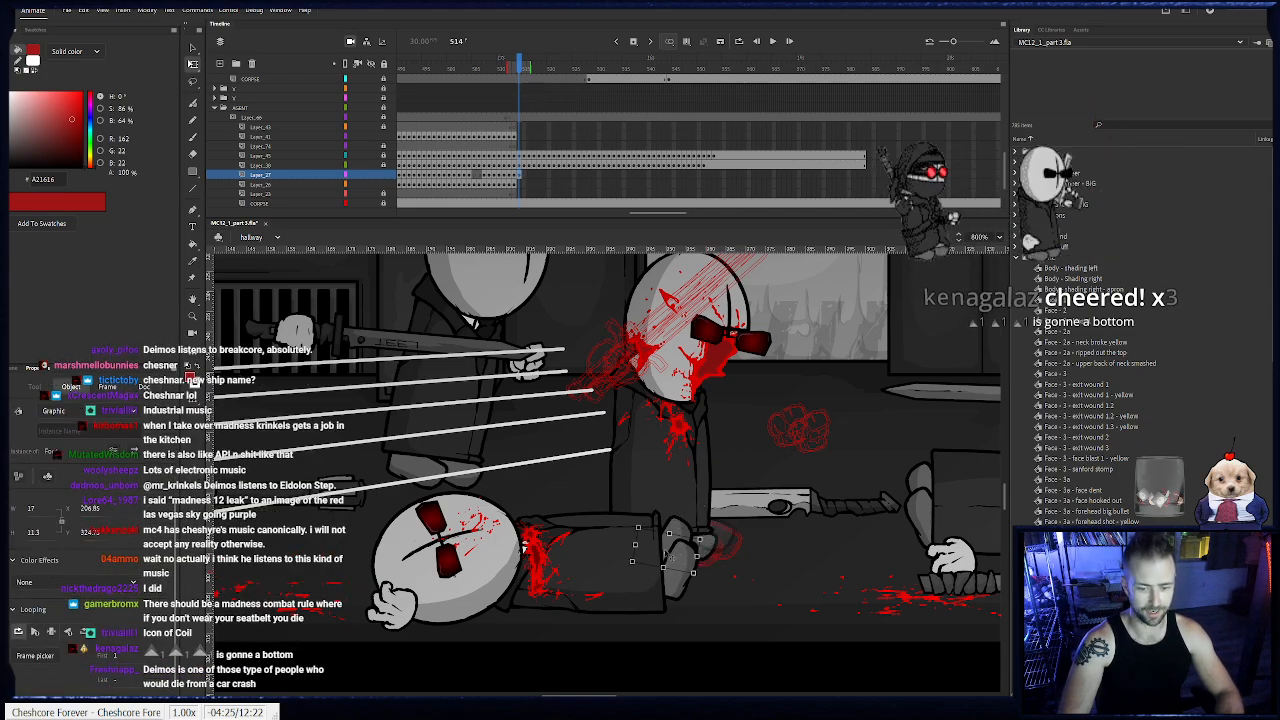
{"action": "key", "text": "period"}
{"action": "key", "text": "period"}
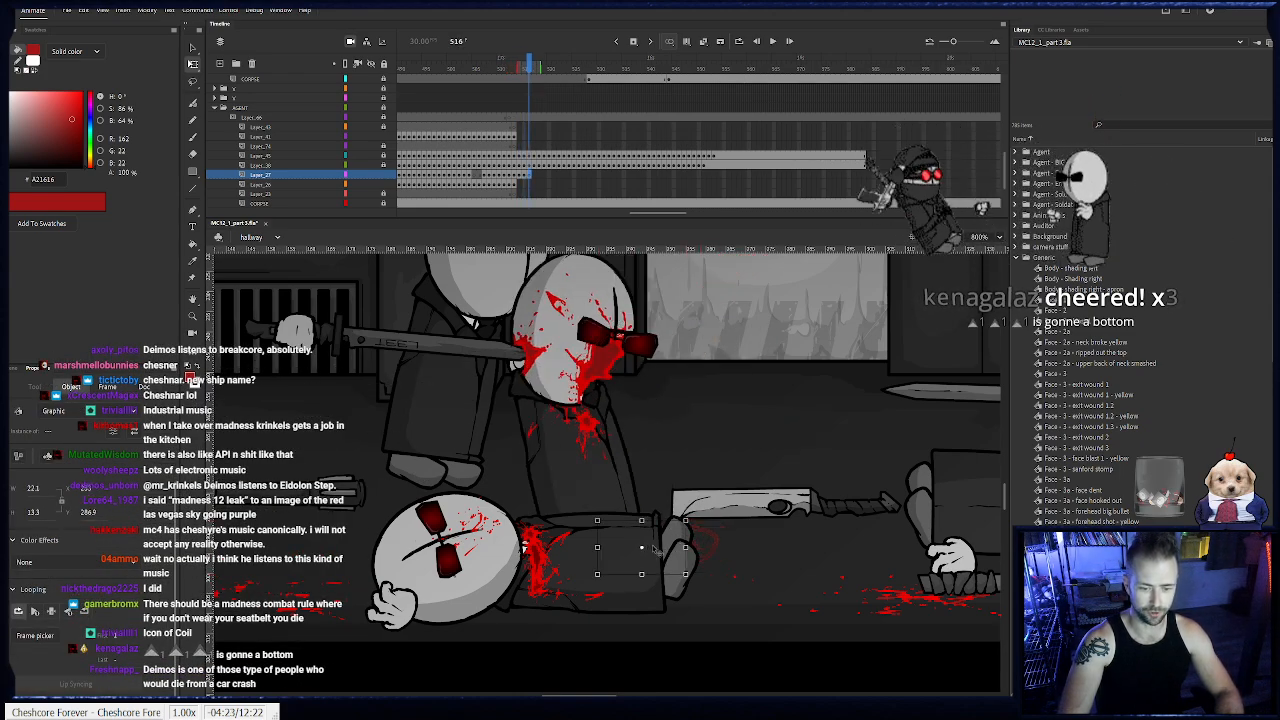
{"action": "left_click", "coordinate": [648, 549]}
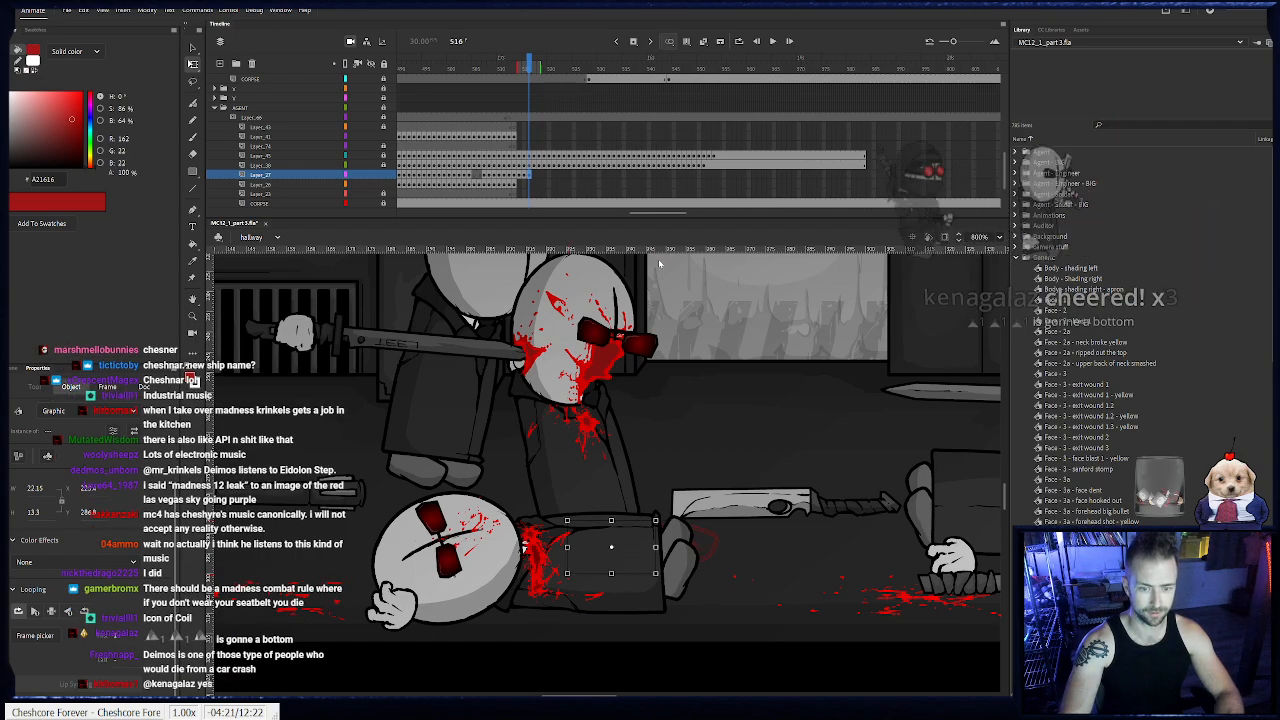
- Add a foot keyframe at frame 523 and move the foot left to the bottom of the leaning body
{"action": "left_click", "coordinate": [541, 72]}
{"action": "left_click_drag", "start_coordinate": [541, 74], "coordinate": [553, 78]}
{"action": "left_click_drag", "start_coordinate": [556, 79], "coordinate": [564, 86]}
{"action": "left_click", "coordinate": [564, 174]}
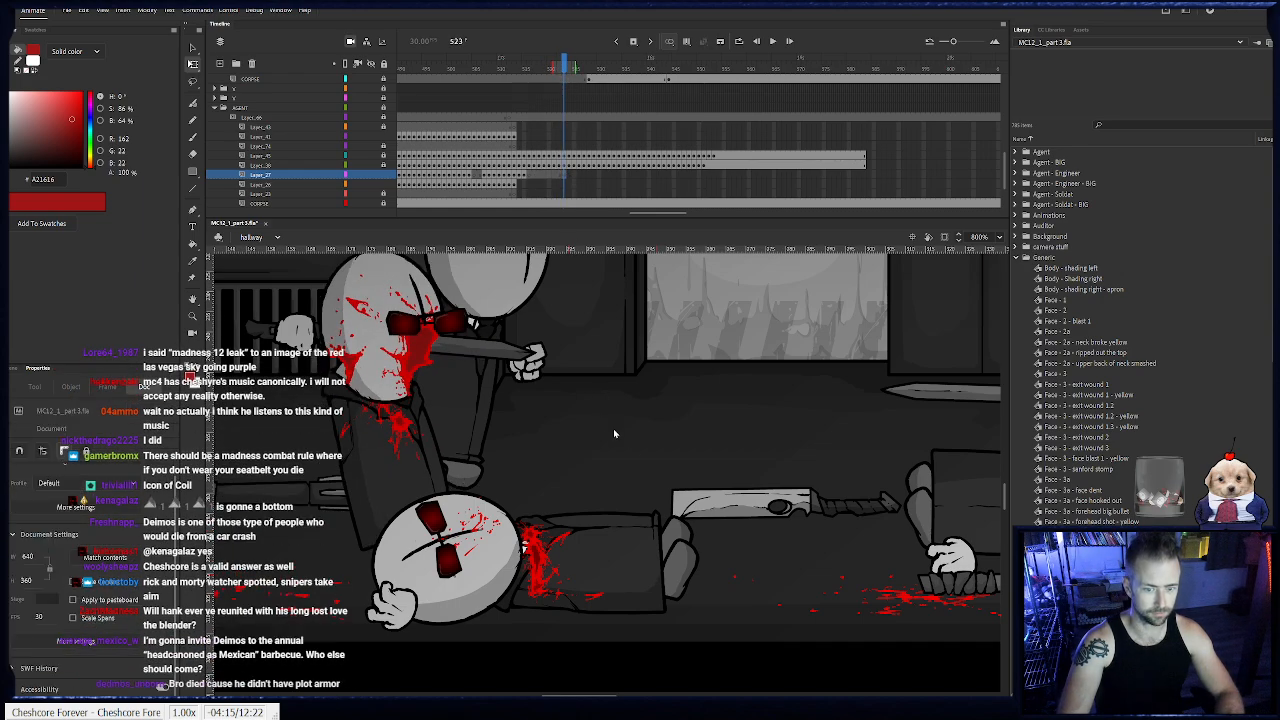
{"action": "left_click_drag", "start_coordinate": [578, 555], "coordinate": [524, 561]}
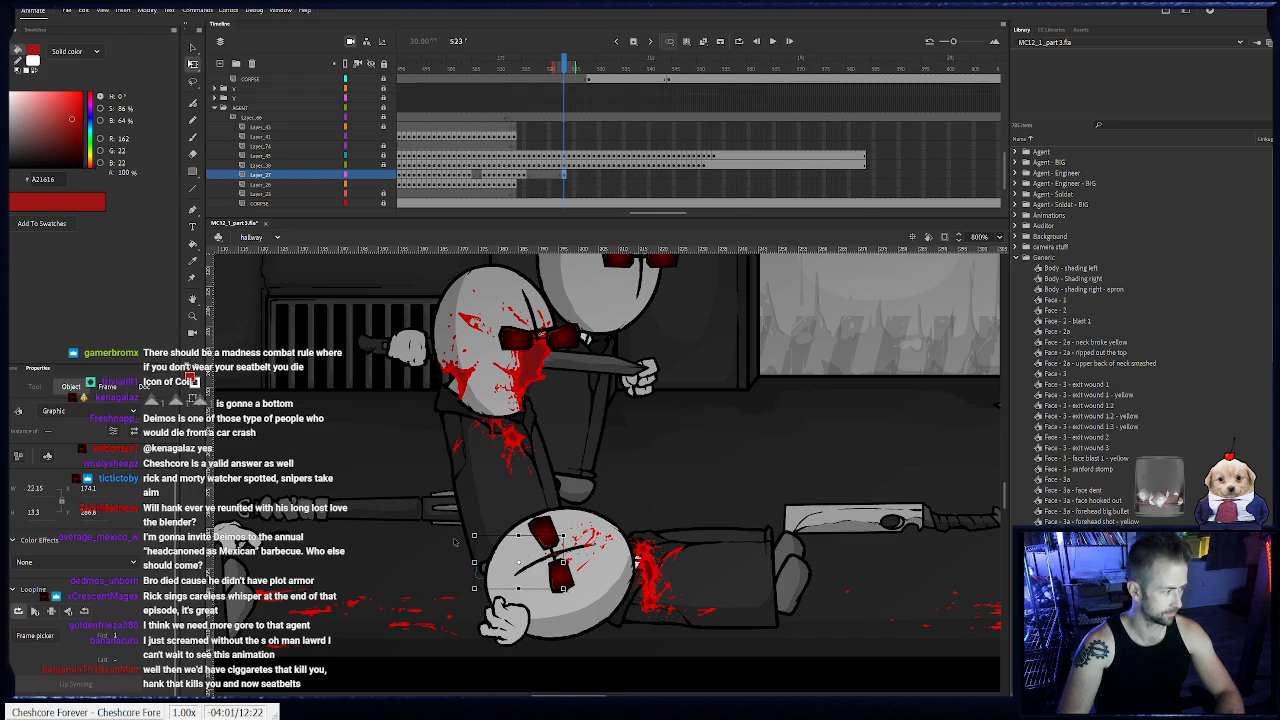
{"action": "left_click", "coordinate": [558, 405]}
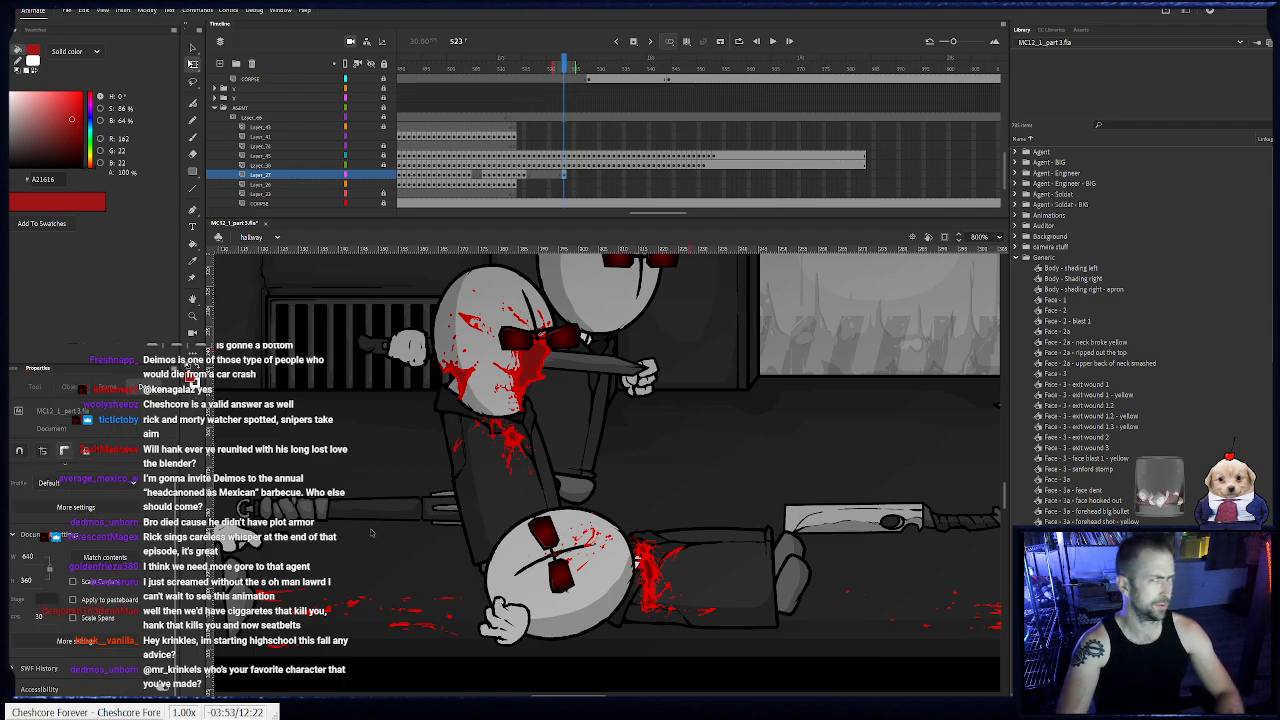
- Keyframe the stabbed agent's foot from frame 524 through 530, shifting it up and left to stay under the tipping body
{"action": "left_click_drag", "start_coordinate": [406, 520], "coordinate": [677, 589]}
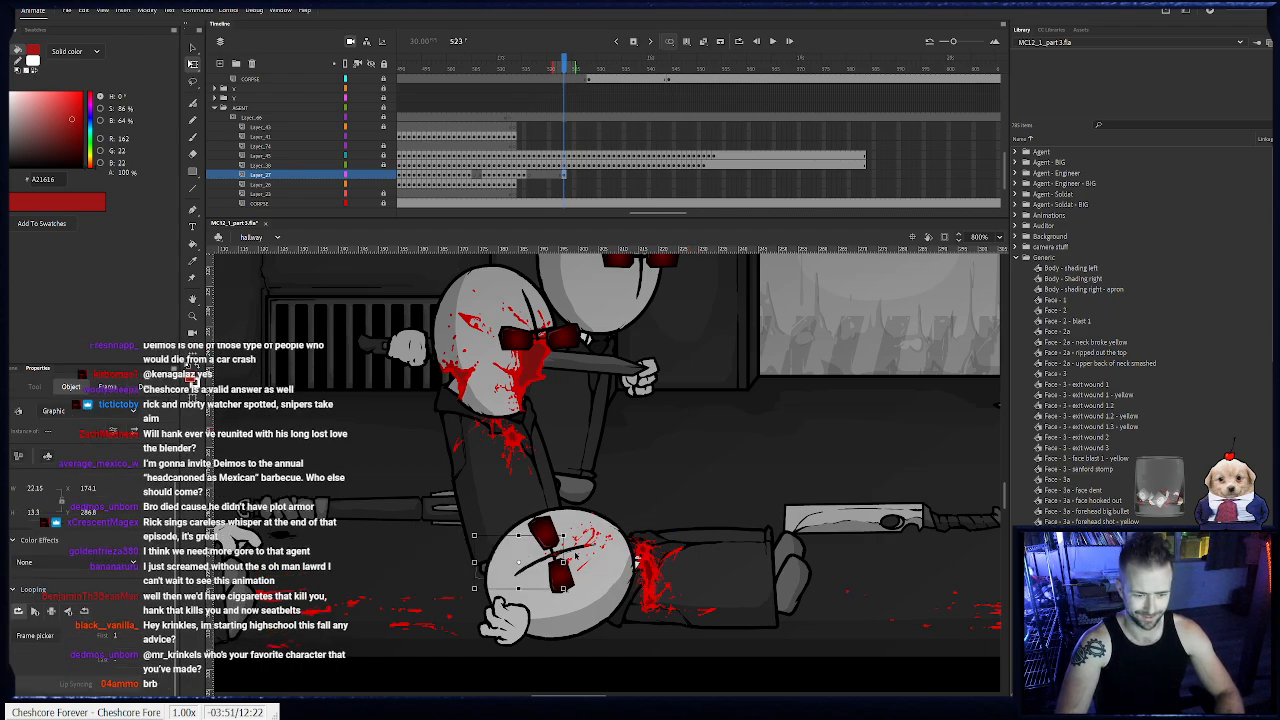
{"action": "key", "text": "F6"}
{"action": "left_click_drag", "start_coordinate": [551, 562], "coordinate": [516, 521]}
{"action": "key", "text": "F6"}
{"action": "key", "text": "F6"}
{"action": "key", "text": "F6"}
{"action": "key", "text": "F6"}
{"action": "key", "text": "F6"}
{"action": "key", "text": "F6"}
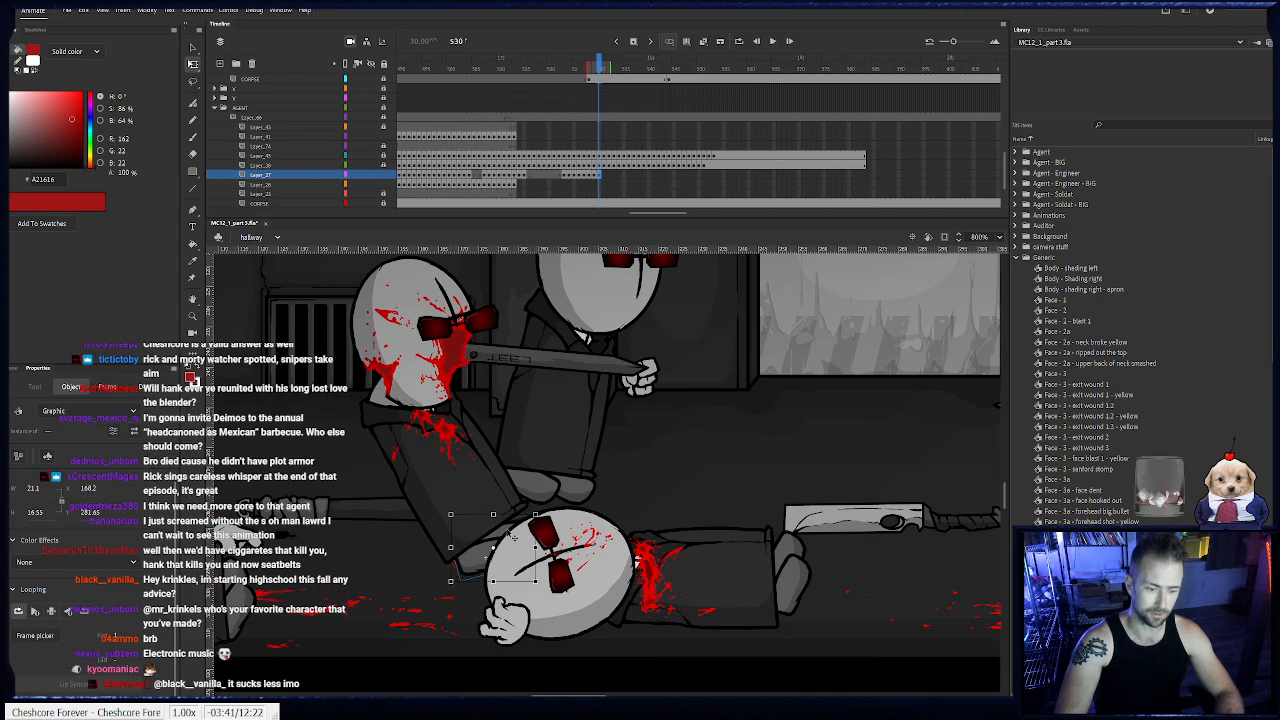
- Keyframe the foot from frame 531 through 535, raising and rotating it to fit the end of the falling body
{"action": "key", "text": "F6"}
{"action": "left_click_drag", "start_coordinate": [524, 506], "coordinate": [496, 460]}
{"action": "key", "text": "F6"}
{"action": "key", "text": "F6"}
{"action": "left_click_drag", "start_coordinate": [456, 520], "coordinate": [446, 519]}
{"action": "key", "text": "F6"}
{"action": "left_click_drag", "start_coordinate": [491, 467], "coordinate": [452, 489]}
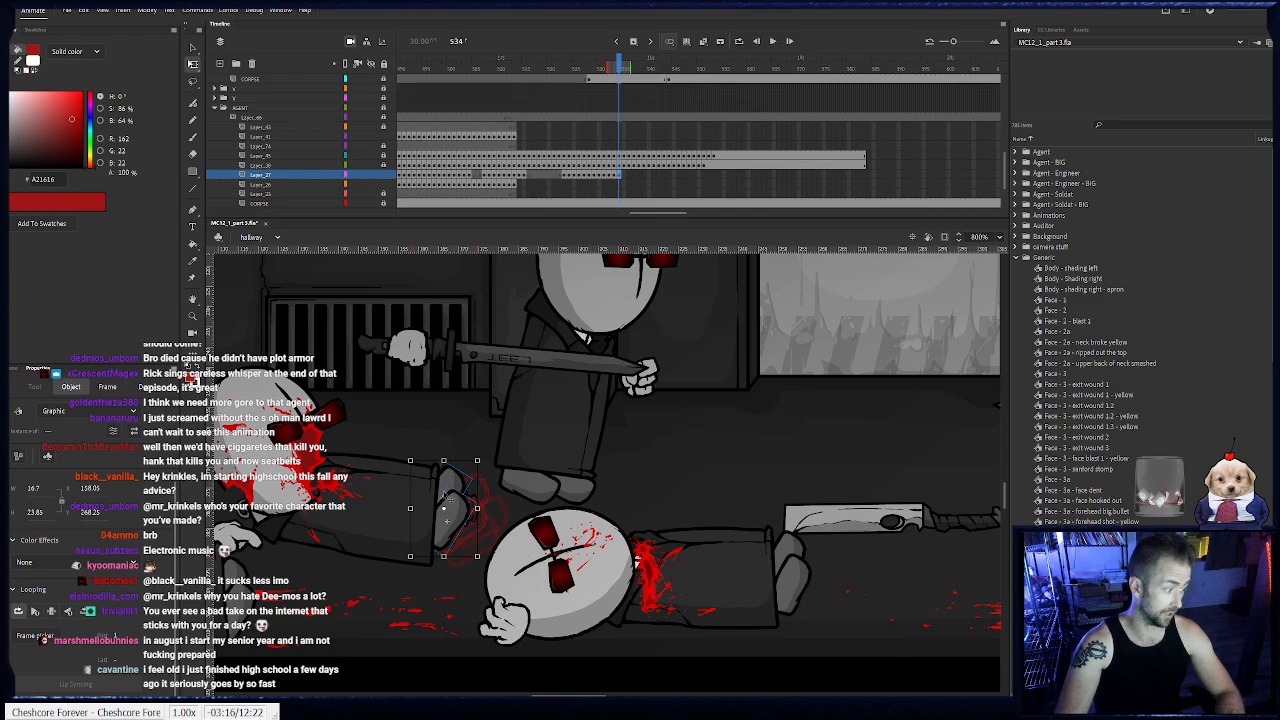
{"action": "key", "text": "F6"}
{"action": "left_click", "coordinate": [446, 492]}
{"action": "left_click_drag", "start_coordinate": [469, 444], "coordinate": [464, 441]}
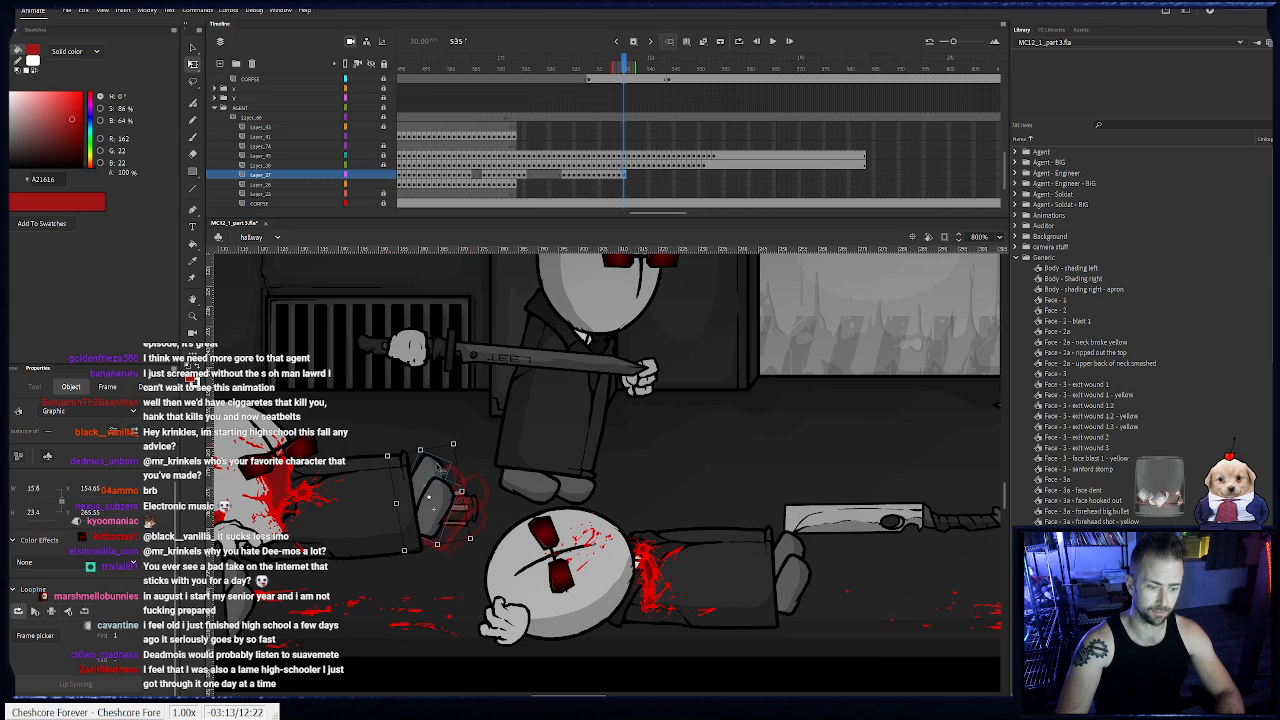
- Move the foot left with the body and keyframe it frame by frame through frame 545
{"action": "left_click_drag", "start_coordinate": [438, 492], "coordinate": [333, 466]}
{"action": "key", "text": "F6"}
{"action": "key", "text": "F6"}
{"action": "key", "text": "F6"}
{"action": "key", "text": "F6"}
{"action": "key", "text": "F6"}
{"action": "key", "text": "F6"}
{"action": "key", "text": "F6"}
{"action": "key", "text": "F6"}
{"action": "key", "text": "F6"}
{"action": "key", "text": "F6"}
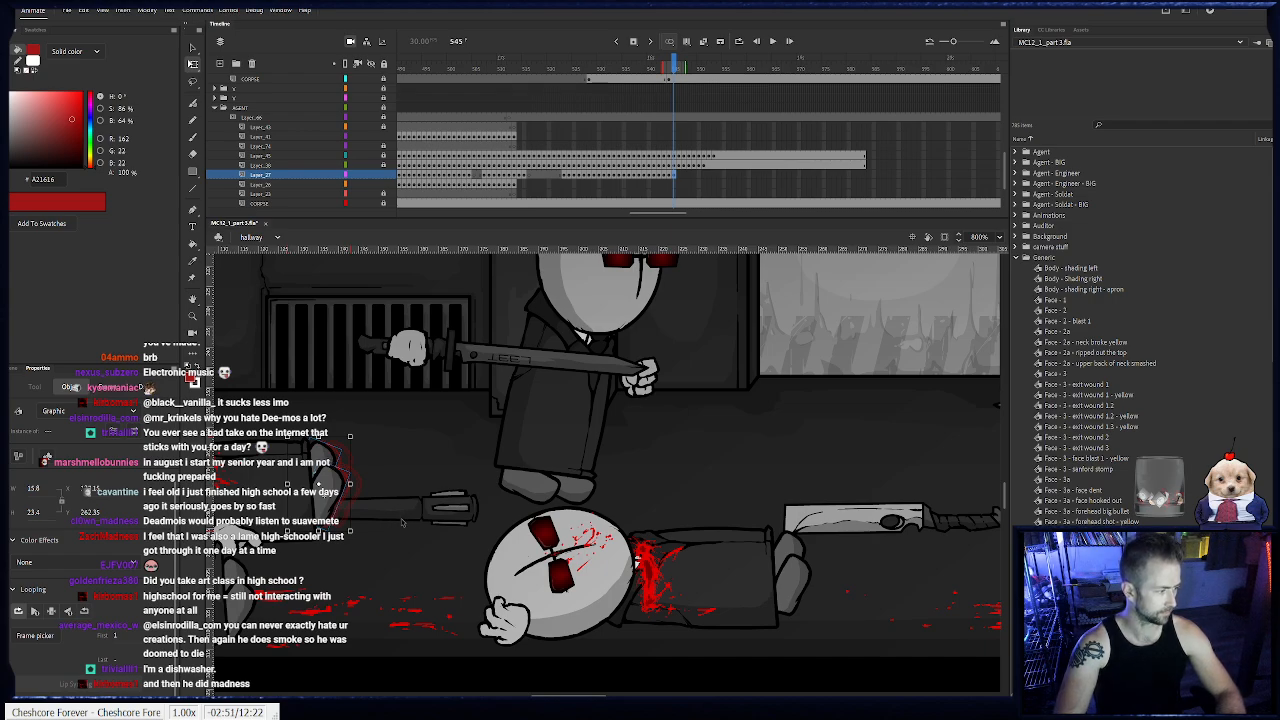
- Keyframe the foot from frame 546 through 552, nudging it to match the body settling on the floor
{"action": "left_click_drag", "start_coordinate": [343, 497], "coordinate": [521, 500]}
{"action": "key", "text": "F6"}
{"action": "key", "text": "F6"}
{"action": "key", "text": "F6"}
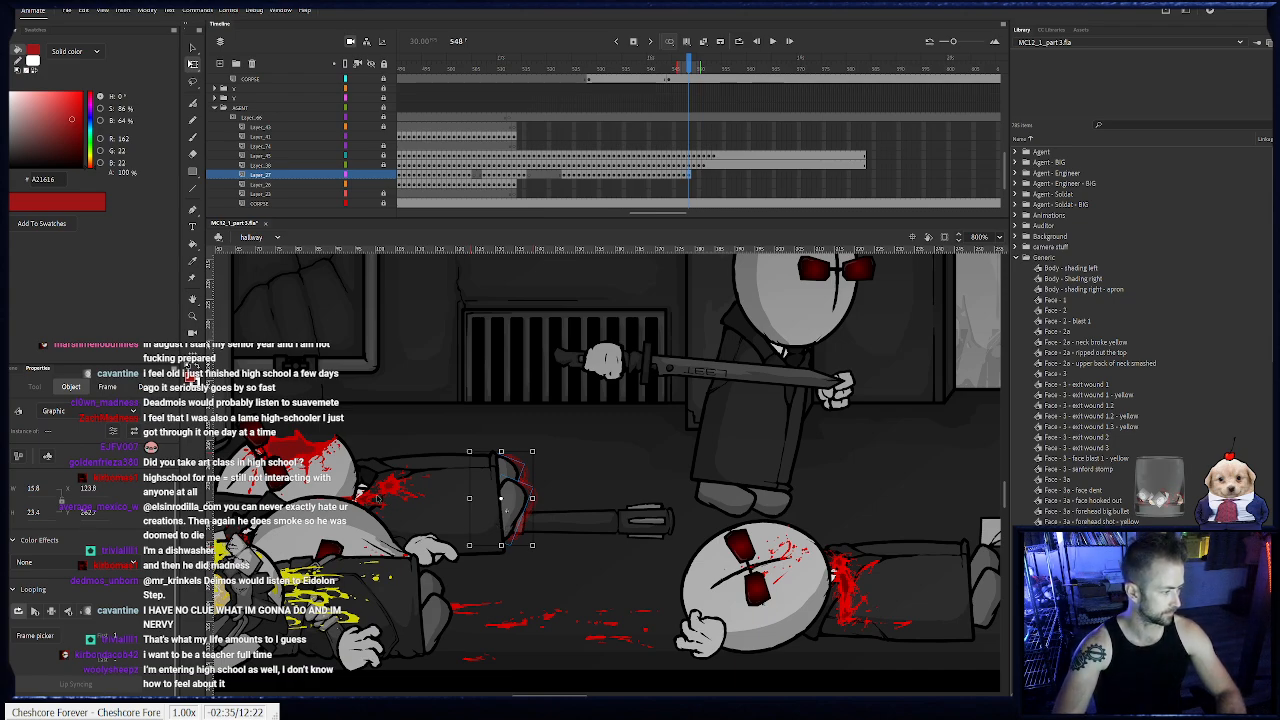
{"action": "key", "text": "F6"}
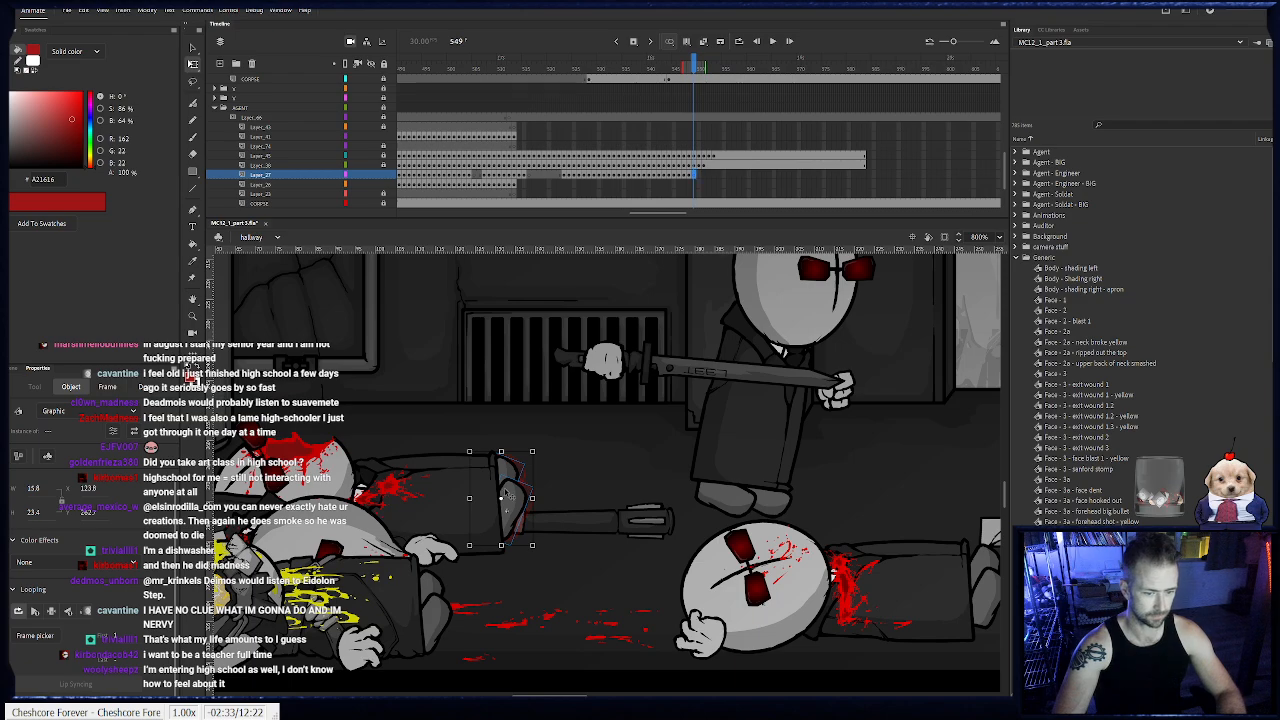
{"action": "key", "text": "F6"}
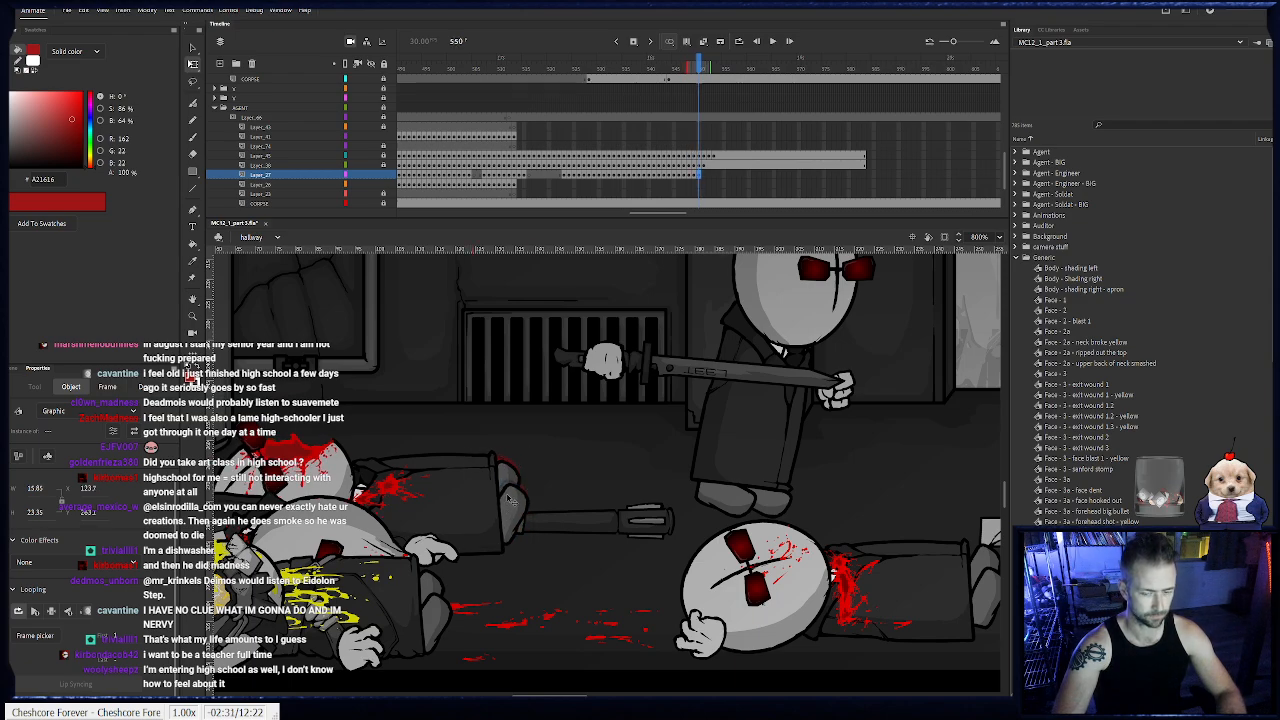
{"action": "key", "text": "F6"}
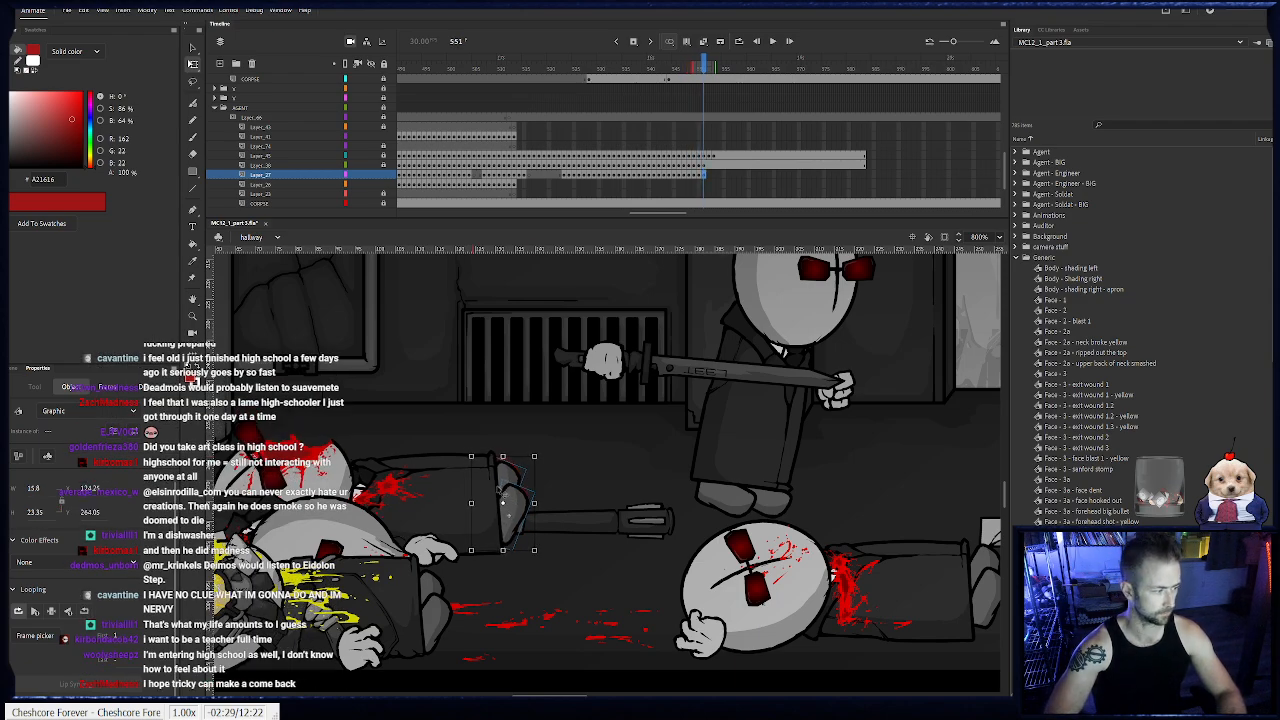
{"action": "key", "text": "F6"}
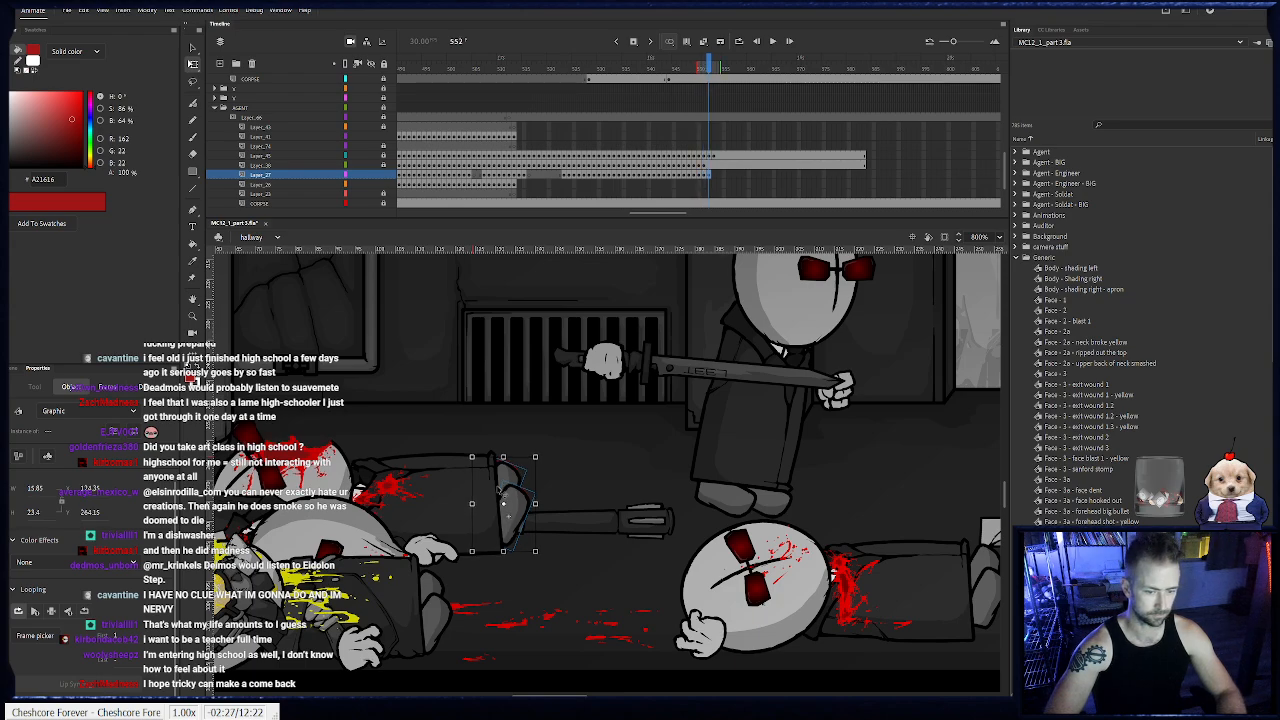
- Extend the agent's body, head and foot layers to frame 589 and lock the finished foot layer
{"action": "left_click_drag", "start_coordinate": [884, 176], "coordinate": [893, 159]}
{"action": "key", "text": "F5"}
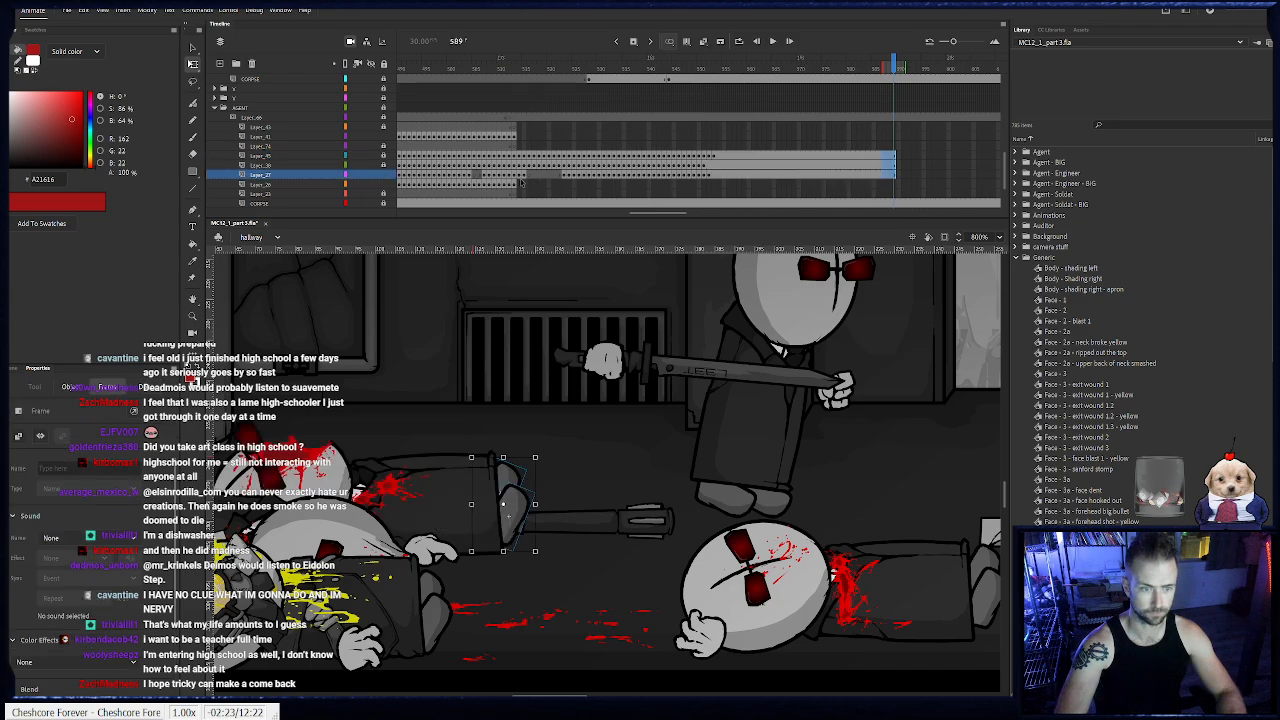
{"action": "left_click", "coordinate": [383, 176]}
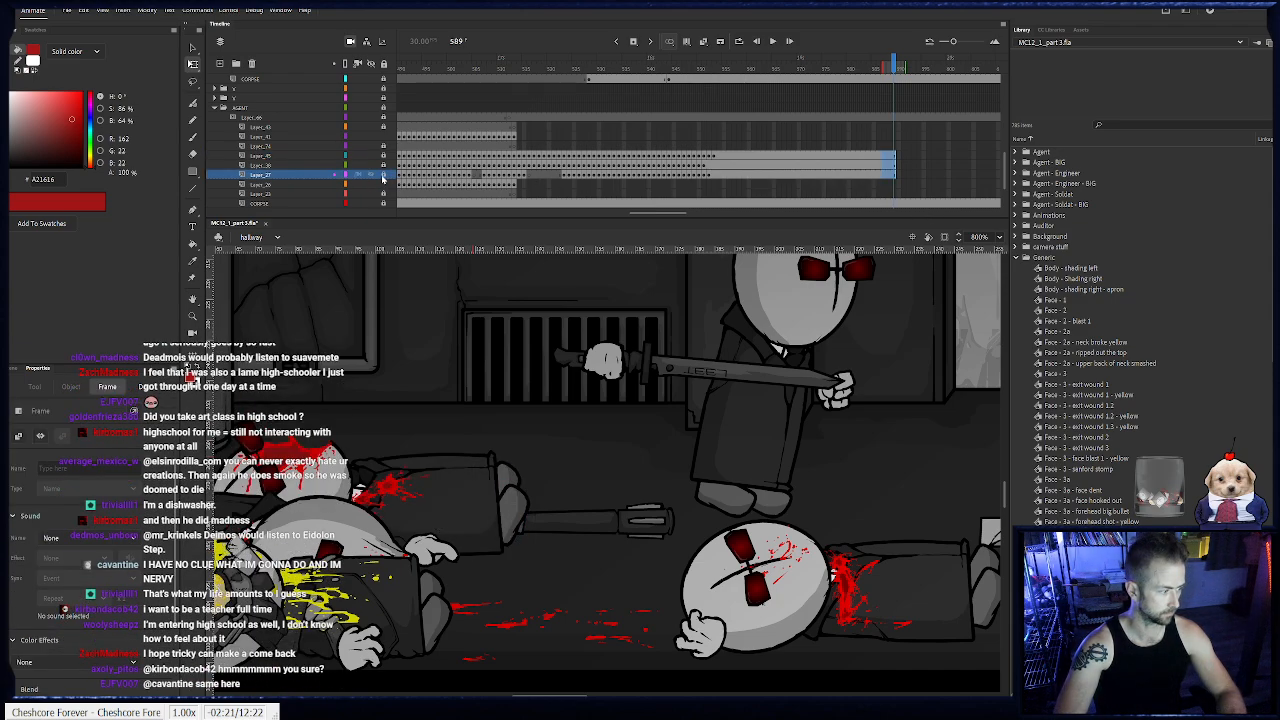
- Carry the agent's empty hand from frame 513 into keyframes 514 and 515, shifting it left toward the body
{"action": "left_click", "coordinate": [516, 137]}
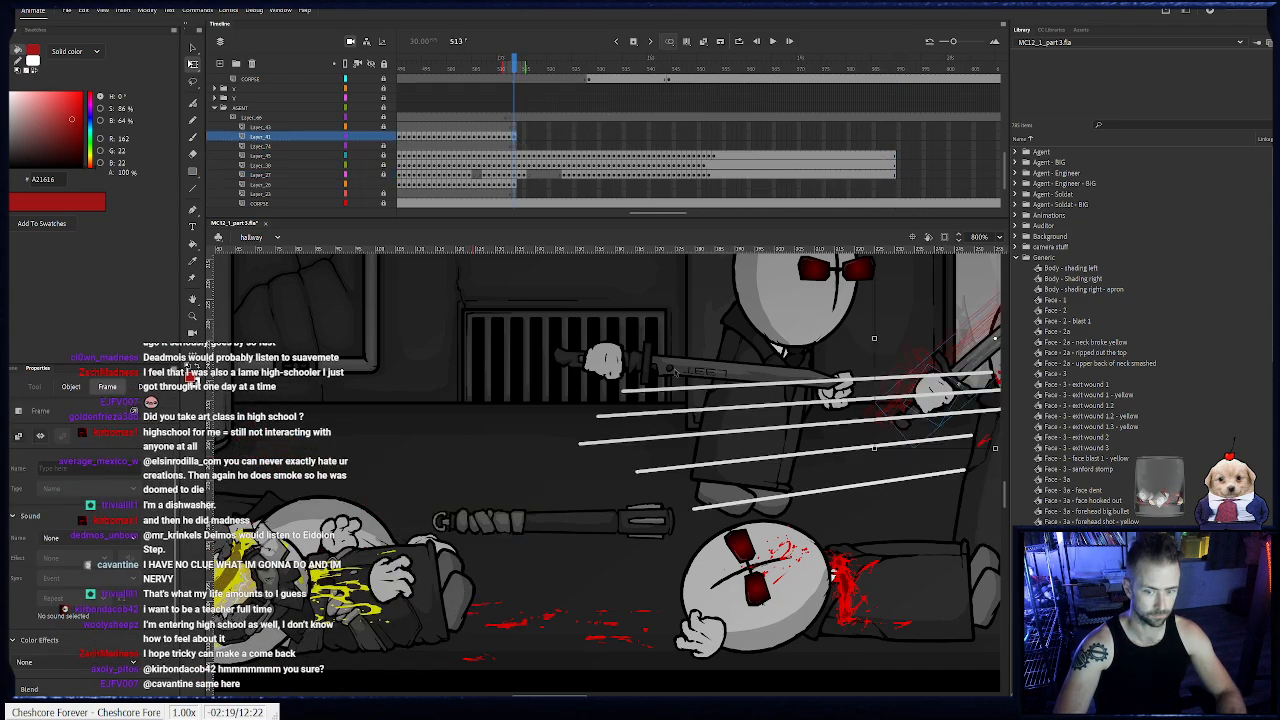
{"action": "left_click", "coordinate": [843, 490]}
{"action": "key", "text": "F6"}
{"action": "left_click_drag", "start_coordinate": [842, 491], "coordinate": [802, 491]}
{"action": "key", "text": "F6"}
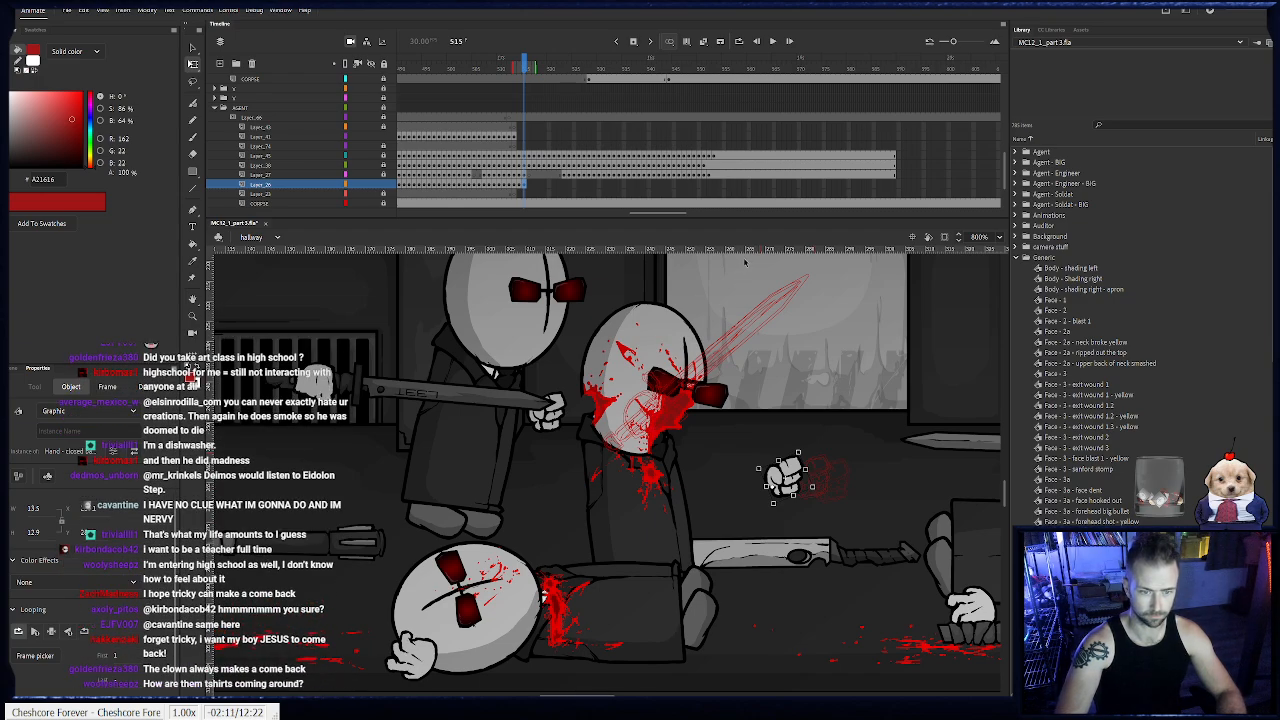
- Keyframe the empty hand from frame 516 through 524, moving it left in front of the falling body as an open hand
{"action": "key", "text": "F6"}
{"action": "left_click_drag", "start_coordinate": [794, 493], "coordinate": [515, 433]}
{"action": "key", "text": "F6"}
{"action": "key", "text": "F6"}
{"action": "key", "text": "F6"}
{"action": "key", "text": "F6"}
{"action": "key", "text": "F6"}
{"action": "key", "text": "F6"}
{"action": "key", "text": "F6"}
{"action": "key", "text": "F6"}
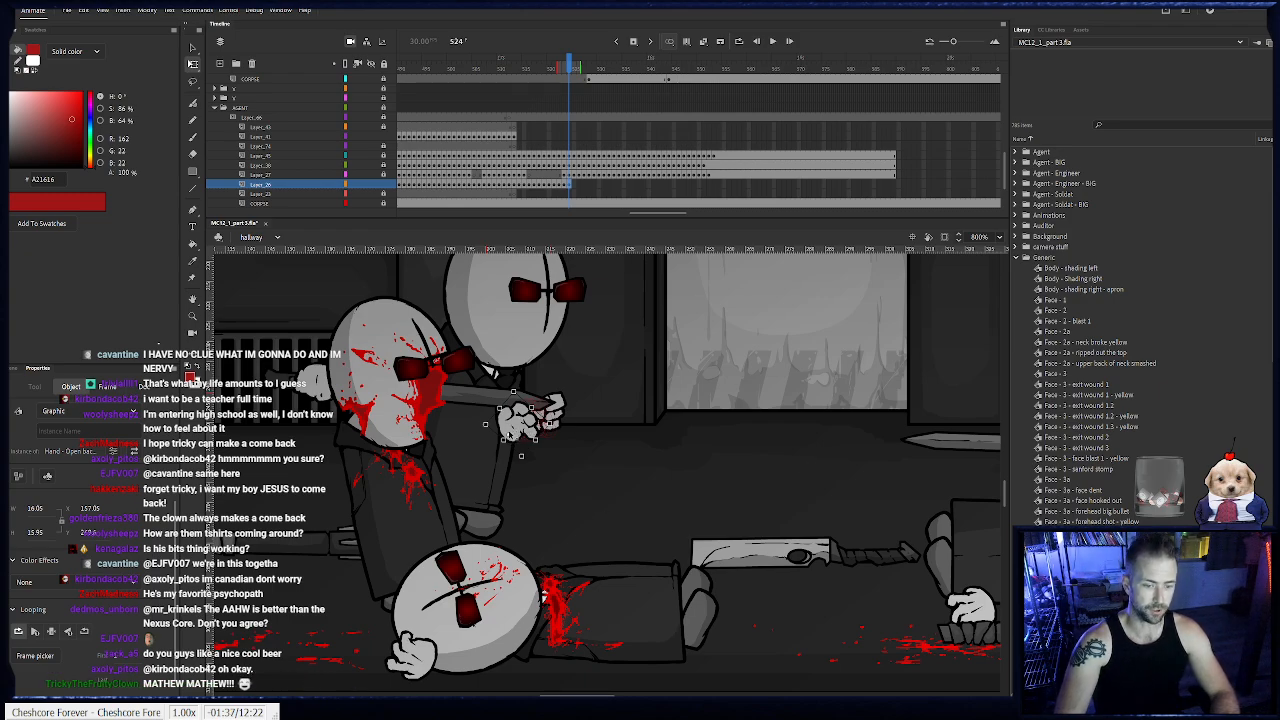
- Keyframe the open hand from frame 525 through 528, shifting it slightly left with the leaning body
{"action": "key", "text": "period"}
{"action": "key", "text": "period"}
{"action": "key", "text": "period"}
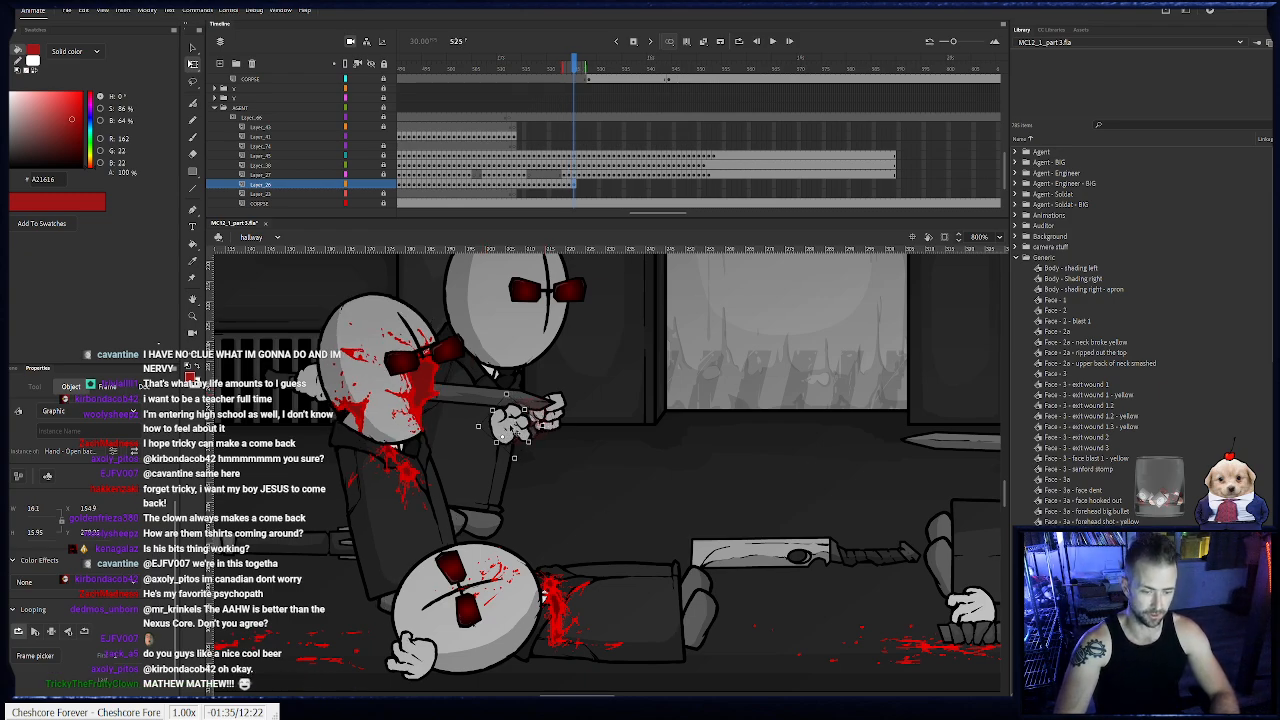
{"action": "left_click_drag", "start_coordinate": [507, 435], "coordinate": [505, 434]}
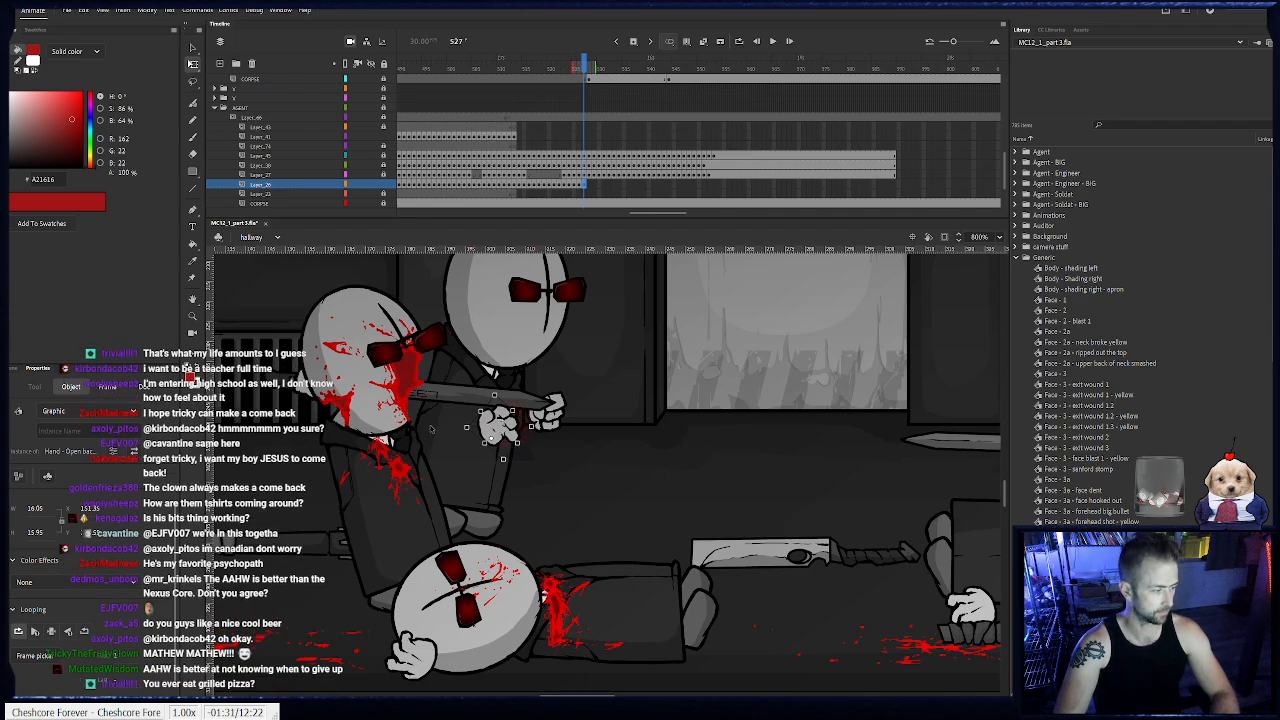
{"action": "key", "text": "period"}
{"action": "key", "text": "period"}
{"action": "key", "text": "period"}
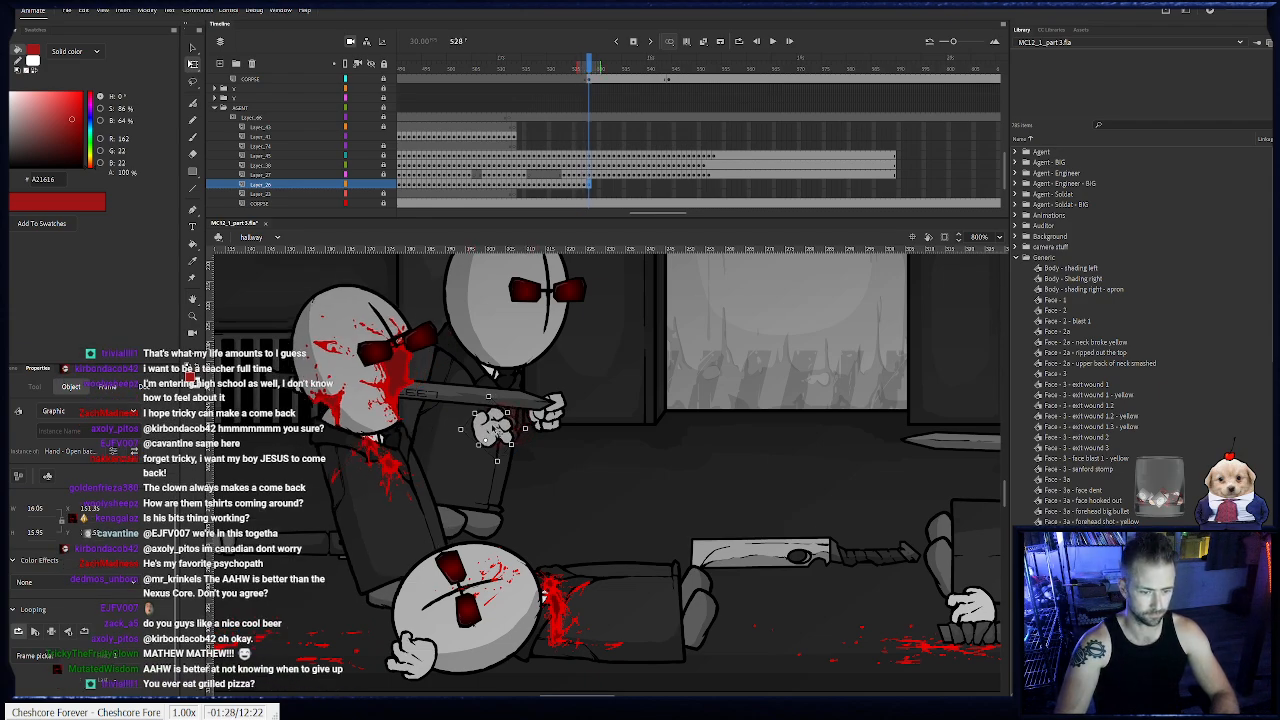
- Keyframe the open hand from frame 529 through 535, moving it left to trail the falling body
{"action": "key", "text": "period"}
{"action": "key", "text": "period"}
{"action": "key", "text": "period"}
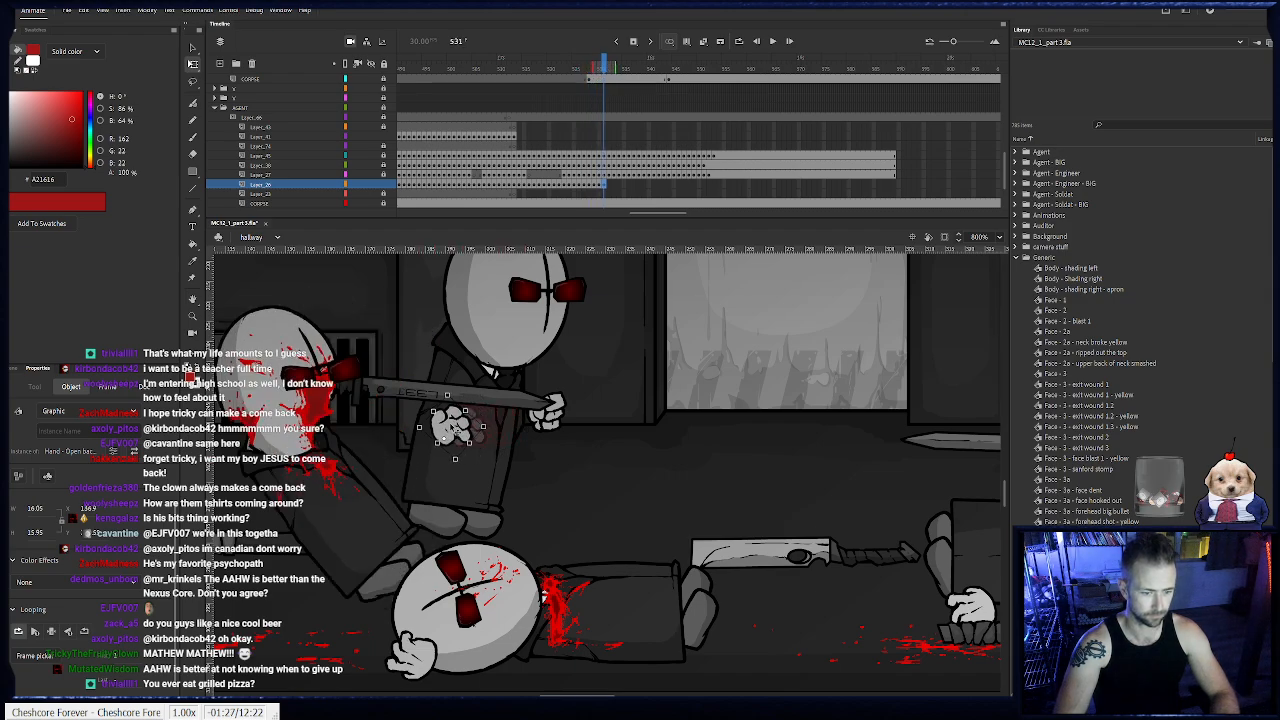
{"action": "key", "text": "period"}
{"action": "key", "text": "period"}
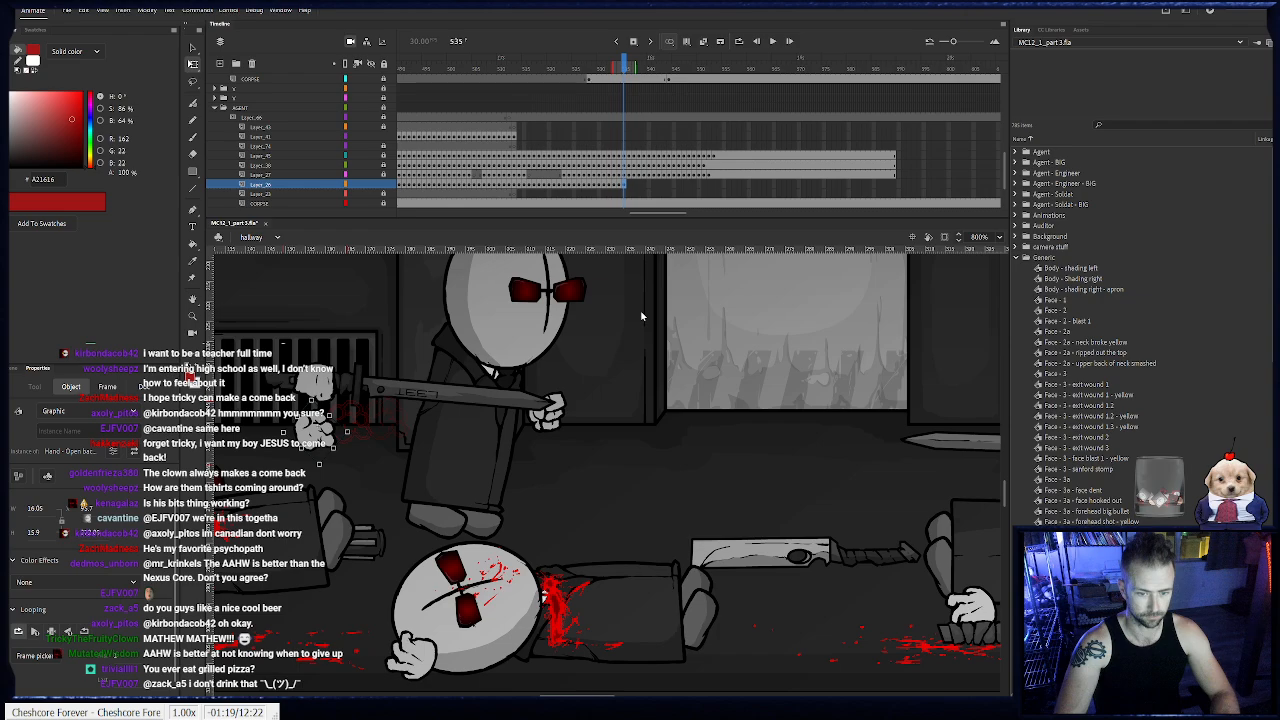
- Keyframe the open hand frame by frame from 536 onward as the body lands, holding its final pose to frame 589
{"action": "left_click", "coordinate": [736, 270]}
{"action": "mouse_move", "coordinate": [391, 415]}
{"action": "left_mouse_down"}
{"action": "mouse_move", "coordinate": [573, 406]}
{"action": "mouse_move", "coordinate": [580, 421]}
{"action": "mouse_move", "coordinate": [474, 423]}
{"action": "mouse_move", "coordinate": [487, 386]}
{"action": "mouse_move", "coordinate": [454, 423]}
{"action": "mouse_move", "coordinate": [496, 422]}
{"action": "mouse_move", "coordinate": [449, 430]}
{"action": "mouse_move", "coordinate": [379, 420]}
{"action": "mouse_move", "coordinate": [373, 403]}
{"action": "left_mouse_up"}
{"action": "key", "text": "F6"}
{"action": "key", "text": "F6"}
{"action": "key", "text": "F6"}
{"action": "key", "text": "F6"}
{"action": "key", "text": "F6"}
{"action": "key", "text": "F6"}
{"action": "key", "text": "F6"}
{"action": "key", "text": "F6"}
{"action": "key", "text": "F6"}
{"action": "key", "text": "F6"}
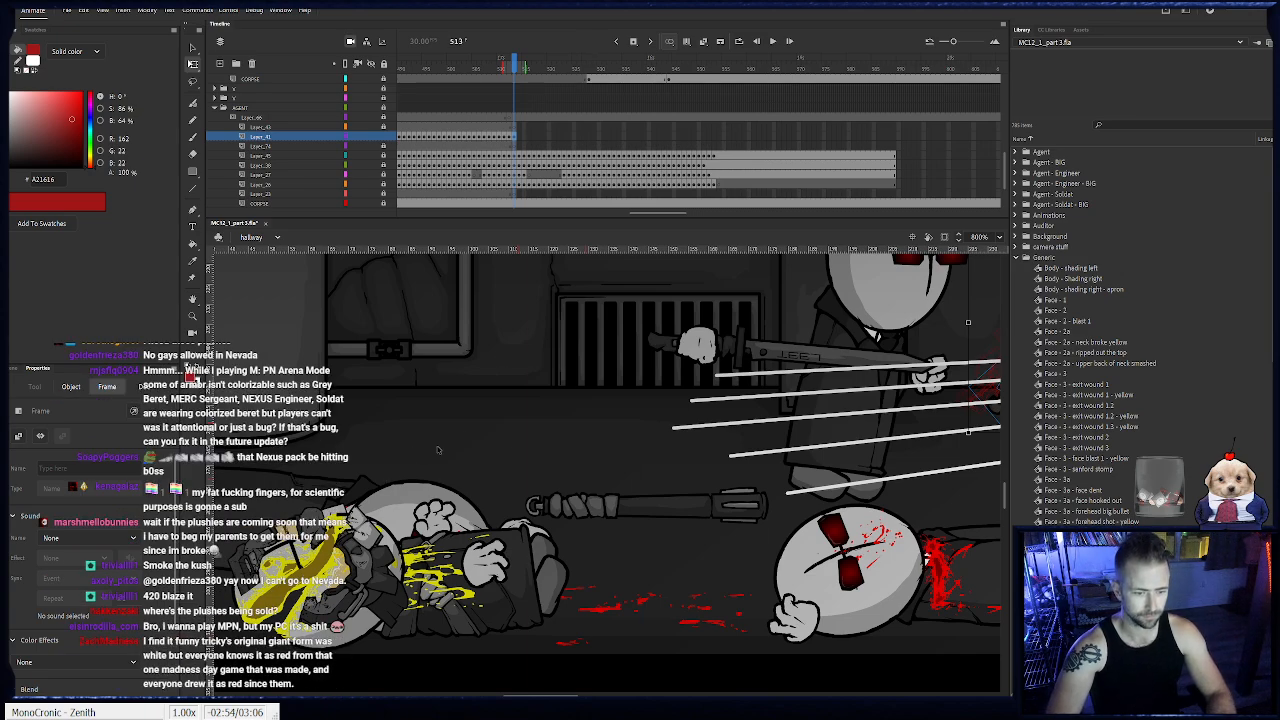
- Add a keyframe at frame 514 for the sword and the hand gripping it, positioning them in front of the agent
{"action": "left_click_drag", "start_coordinate": [507, 381], "coordinate": [271, 436]}
{"action": "left_click_drag", "start_coordinate": [643, 436], "coordinate": [524, 471]}
{"action": "key", "text": "F6"}
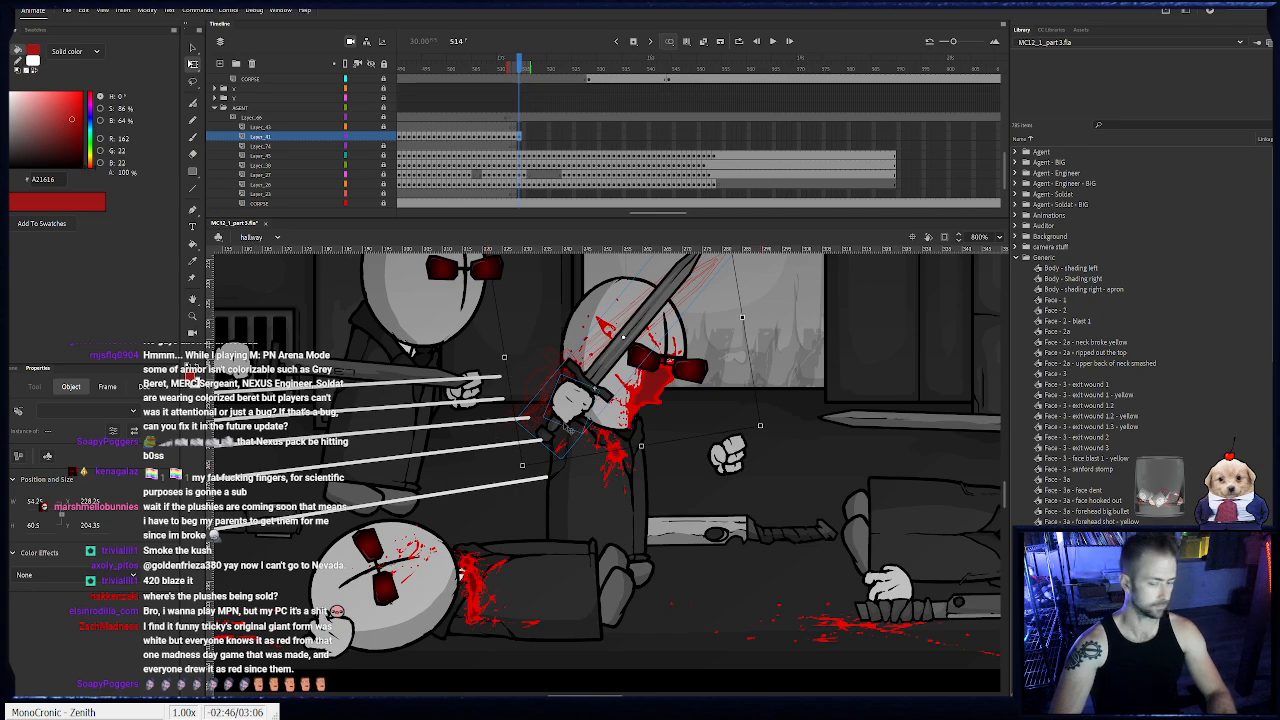
{"action": "left_click_drag", "start_coordinate": [583, 405], "coordinate": [589, 398]}
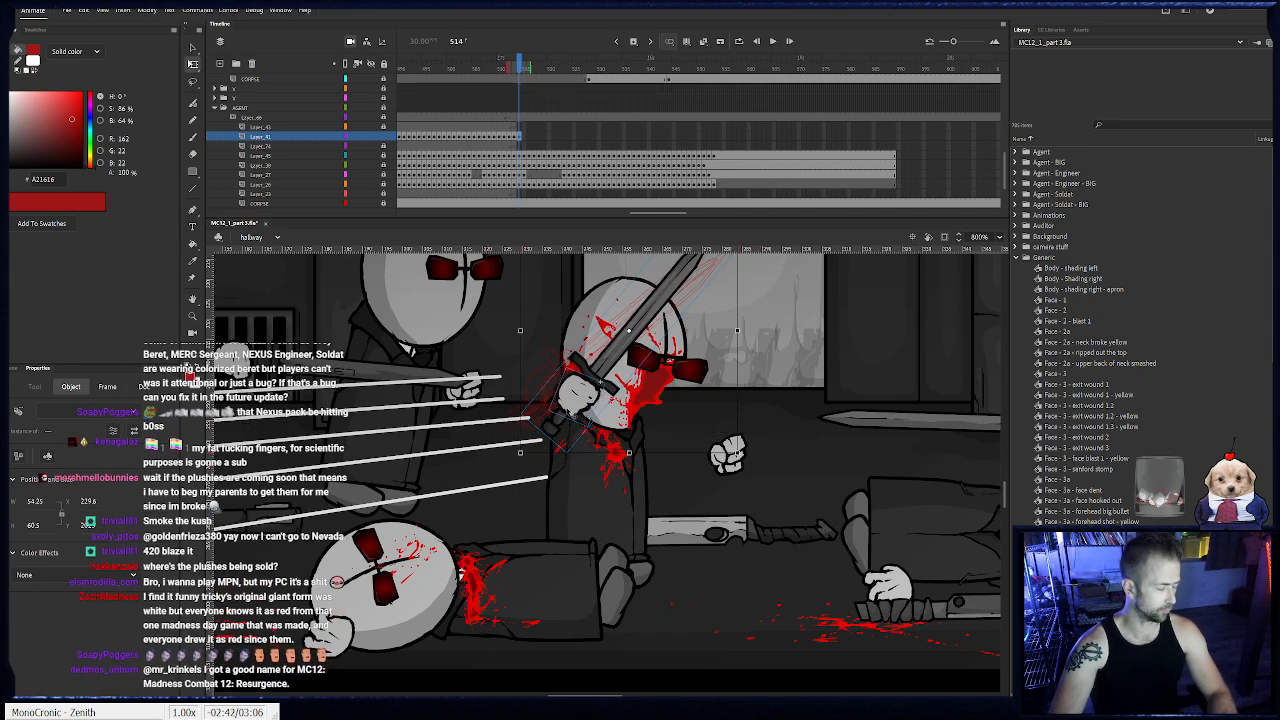
- Keyframe the sword and its hand from frame 515 through 517, moving them right and rotating the sword upright
{"action": "key", "text": "F6"}
{"action": "left_click_drag", "start_coordinate": [541, 469], "coordinate": [560, 478]}
{"action": "left_click_drag", "start_coordinate": [592, 414], "coordinate": [603, 414]}
{"action": "key", "text": "F6"}
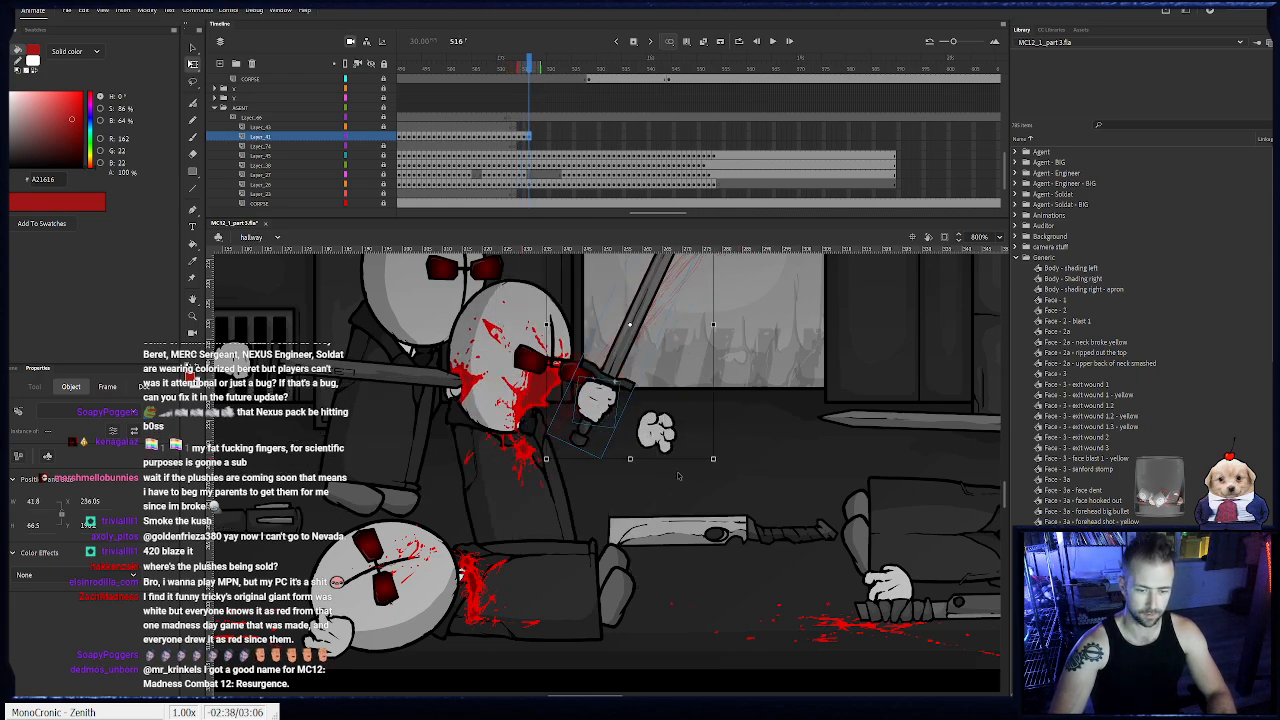
{"action": "left_click_drag", "start_coordinate": [721, 464], "coordinate": [740, 440]}
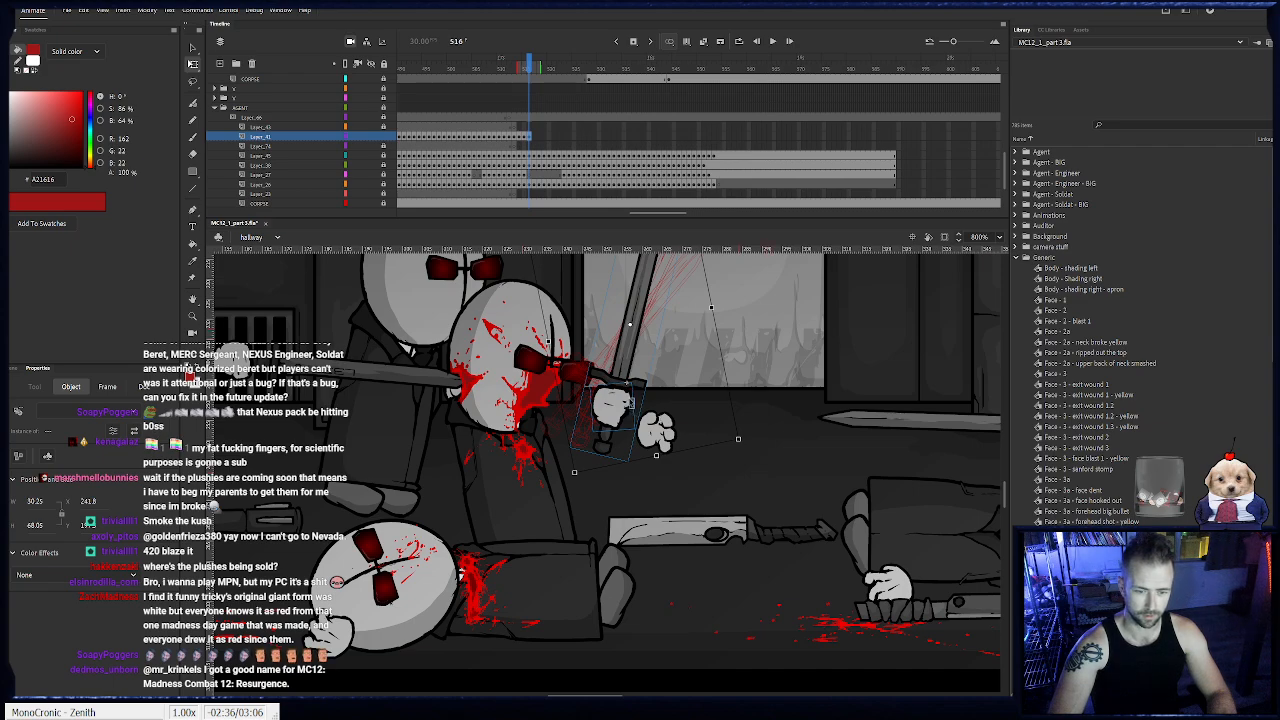
{"action": "left_click_drag", "start_coordinate": [616, 406], "coordinate": [637, 411]}
{"action": "key", "text": "F6"}
{"action": "left_click_drag", "start_coordinate": [713, 470], "coordinate": [732, 451]}
{"action": "left_click_drag", "start_coordinate": [650, 410], "coordinate": [643, 398]}
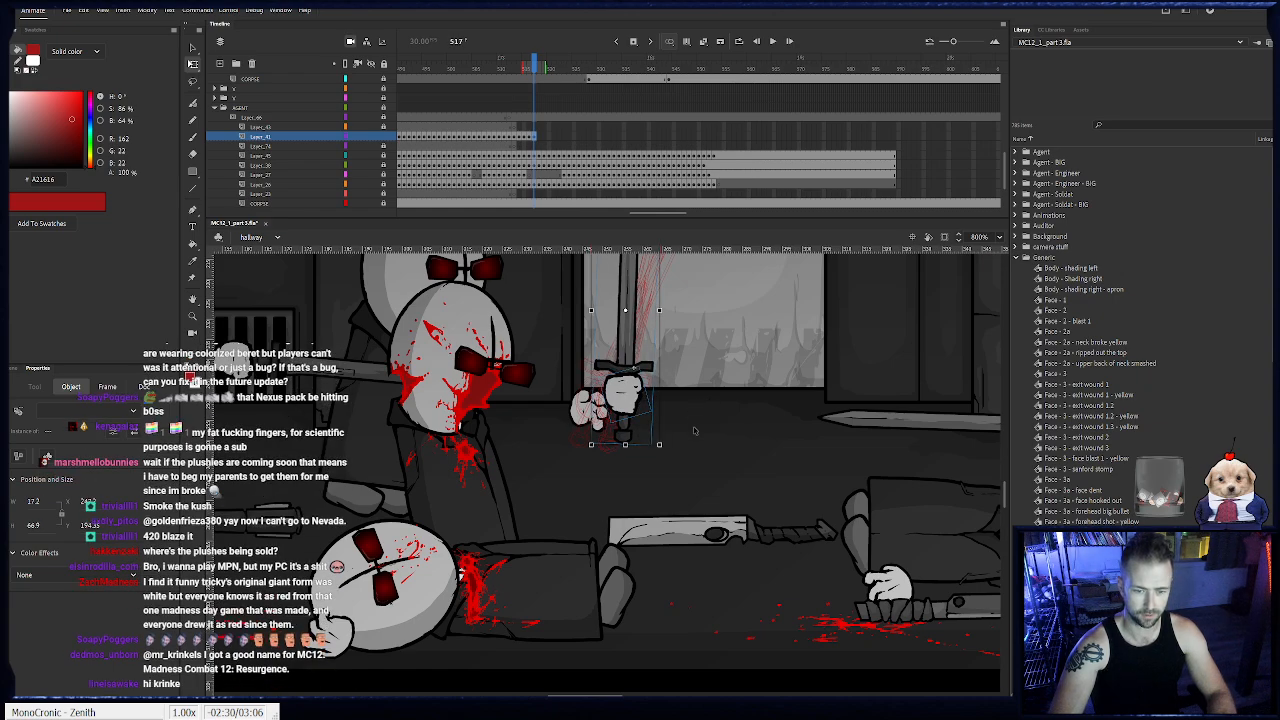
- Add a sword keyframe at frame 518 and delete the gripping hand so only the sword remains
{"action": "key", "text": "F6"}
{"action": "left_click", "coordinate": [628, 399]}
{"action": "key", "text": "Delete"}
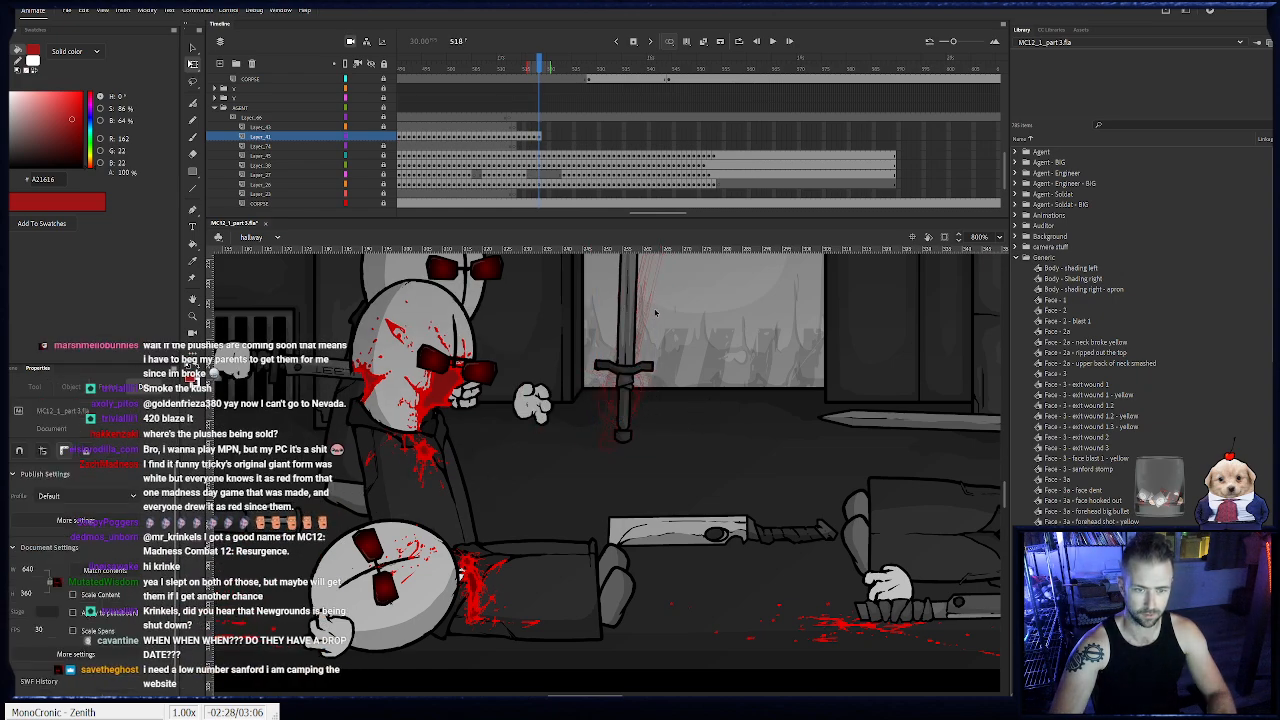
- Place the Hand - Open symbol on its own layer at frame 518 and position it beside the agent's body
{"action": "left_click", "coordinate": [540, 127]}
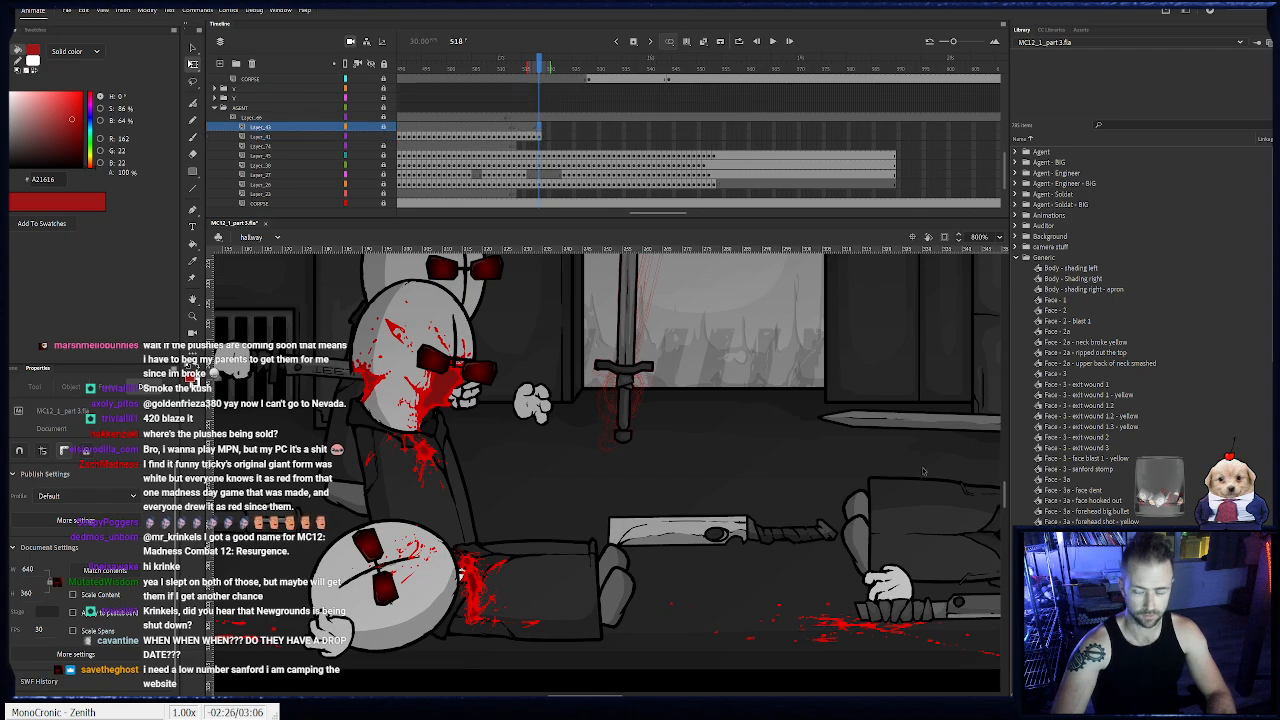
{"action": "scroll", "coordinate": [1095, 340], "scroll_direction": "down", "scroll_amount": 6}
{"action": "scroll", "coordinate": [1095, 340], "scroll_direction": "down", "scroll_amount": 3}
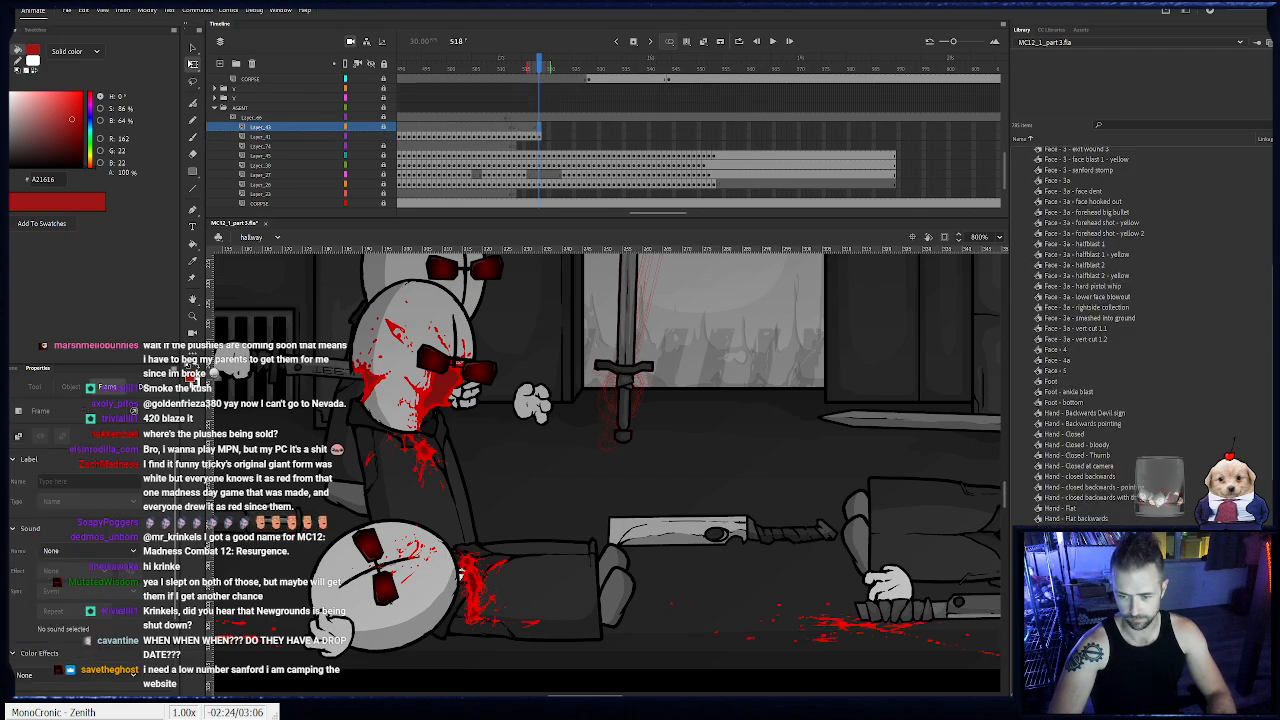
{"action": "left_click", "coordinate": [1078, 575]}
{"action": "scroll", "coordinate": [1144, 160], "scroll_direction": "up", "scroll_amount": 1}
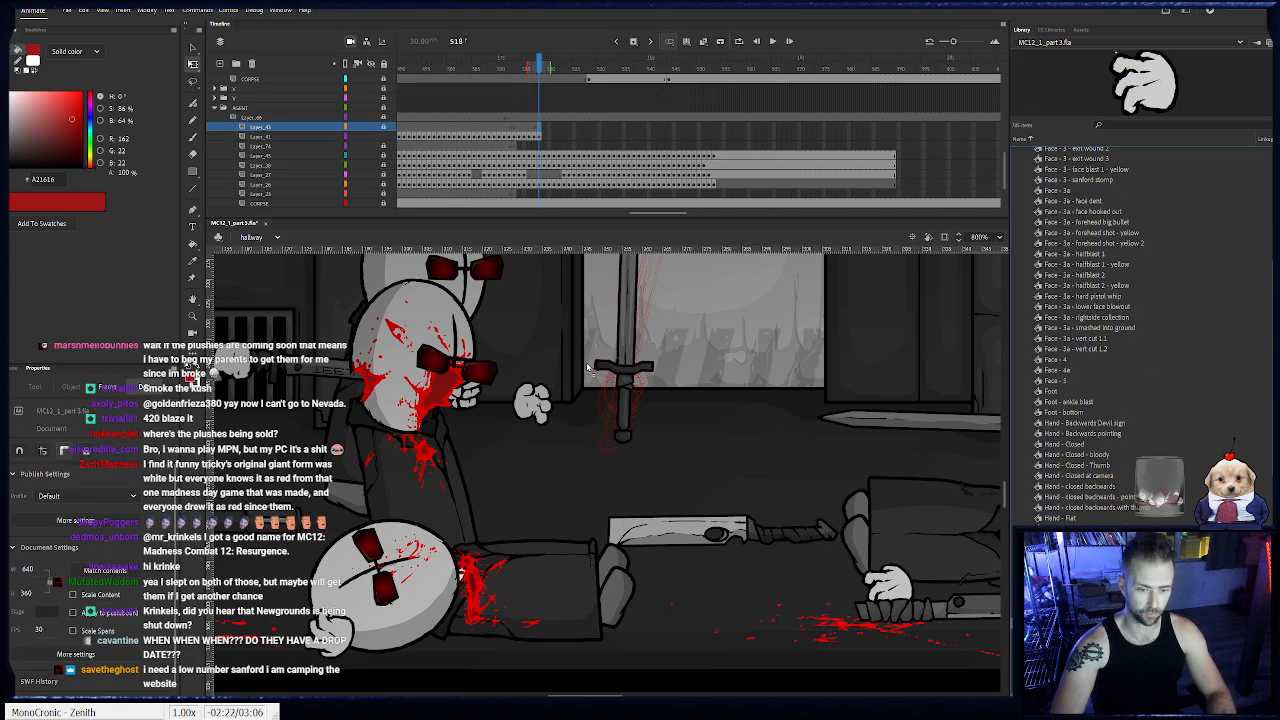
{"action": "left_click_drag", "start_coordinate": [821, 569], "coordinate": [653, 382]}
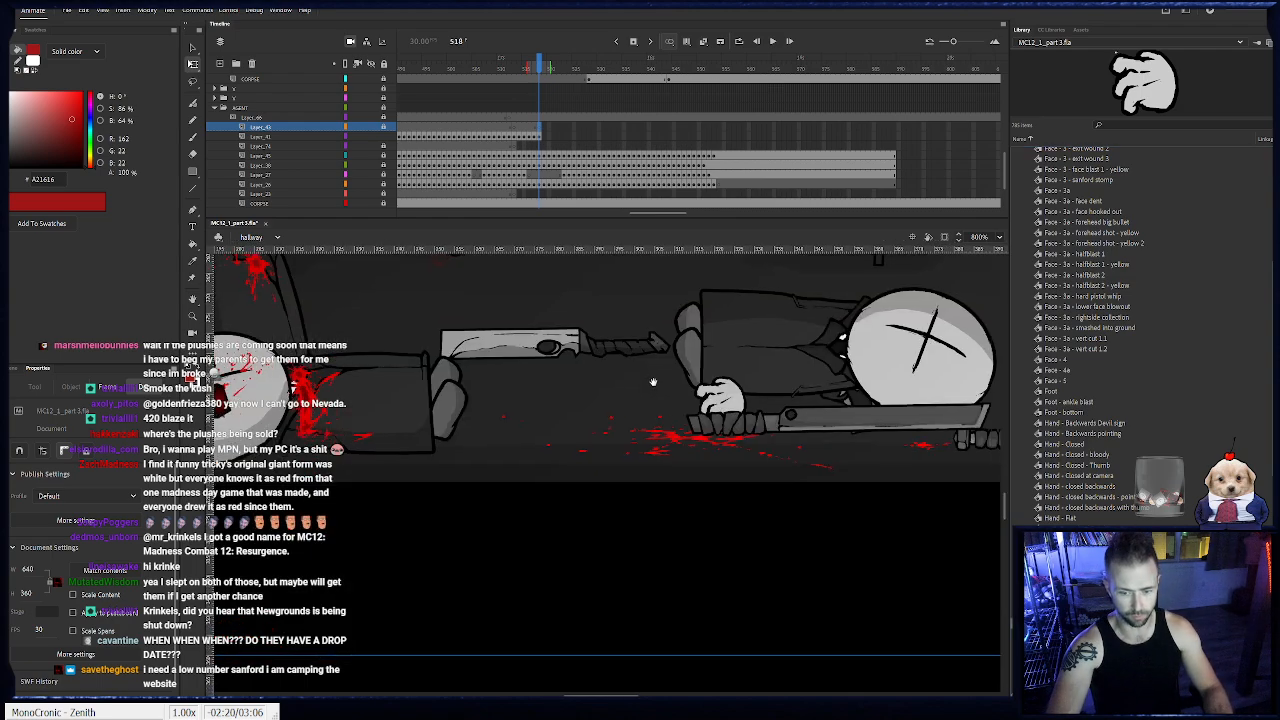
{"action": "left_click", "coordinate": [359, 126]}
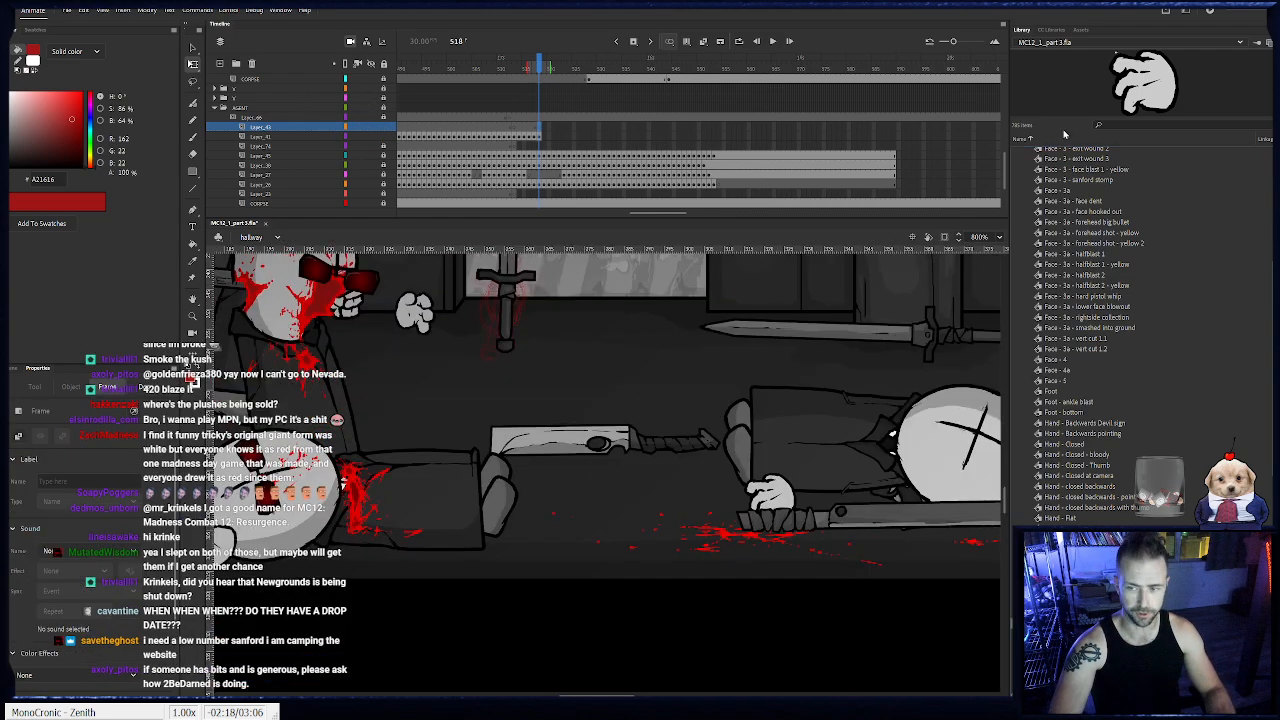
{"action": "key", "text": "ctrl+shift+v"}
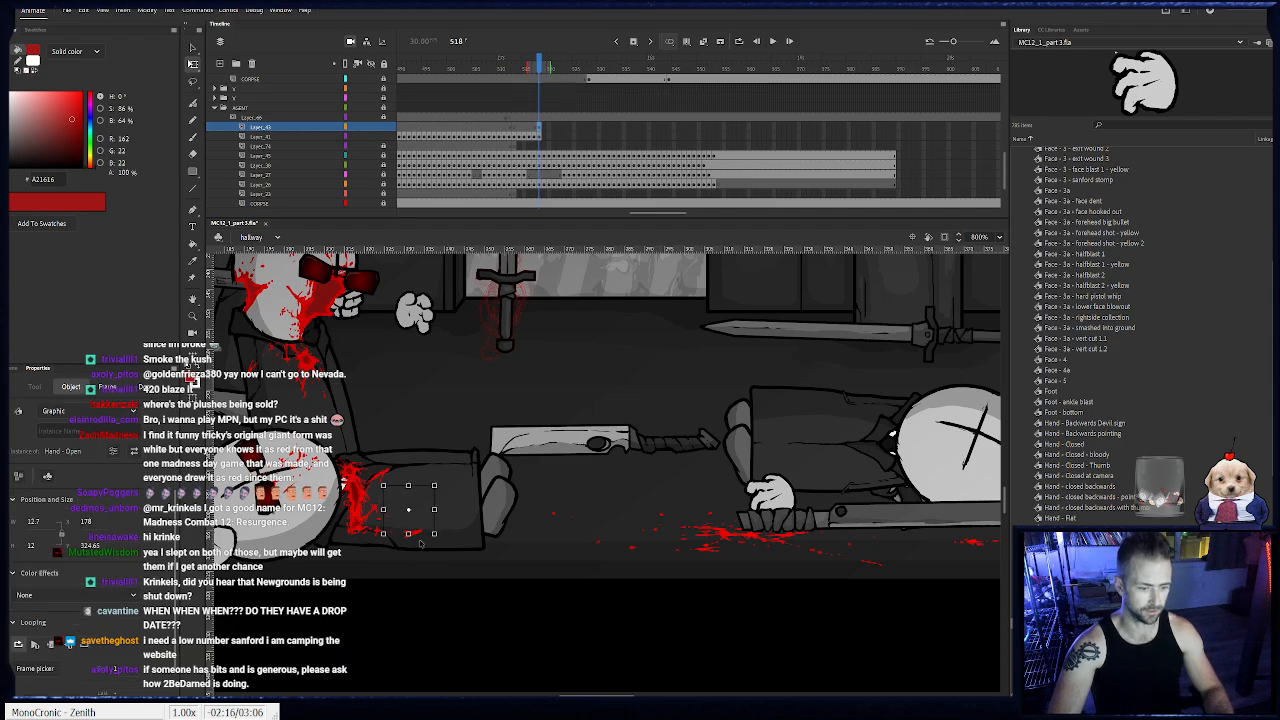
{"action": "left_click_drag", "start_coordinate": [425, 511], "coordinate": [437, 406]}
- Keyframe the new open hand from frame 519 through 526, shifting it left to follow the leaning agent
{"action": "key", "text": "F6"}
{"action": "key", "text": "F6"}
{"action": "key", "text": "F6"}
{"action": "key", "text": "F6"}
{"action": "key", "text": "F6"}
{"action": "key", "text": "F6"}
{"action": "key", "text": "F6"}
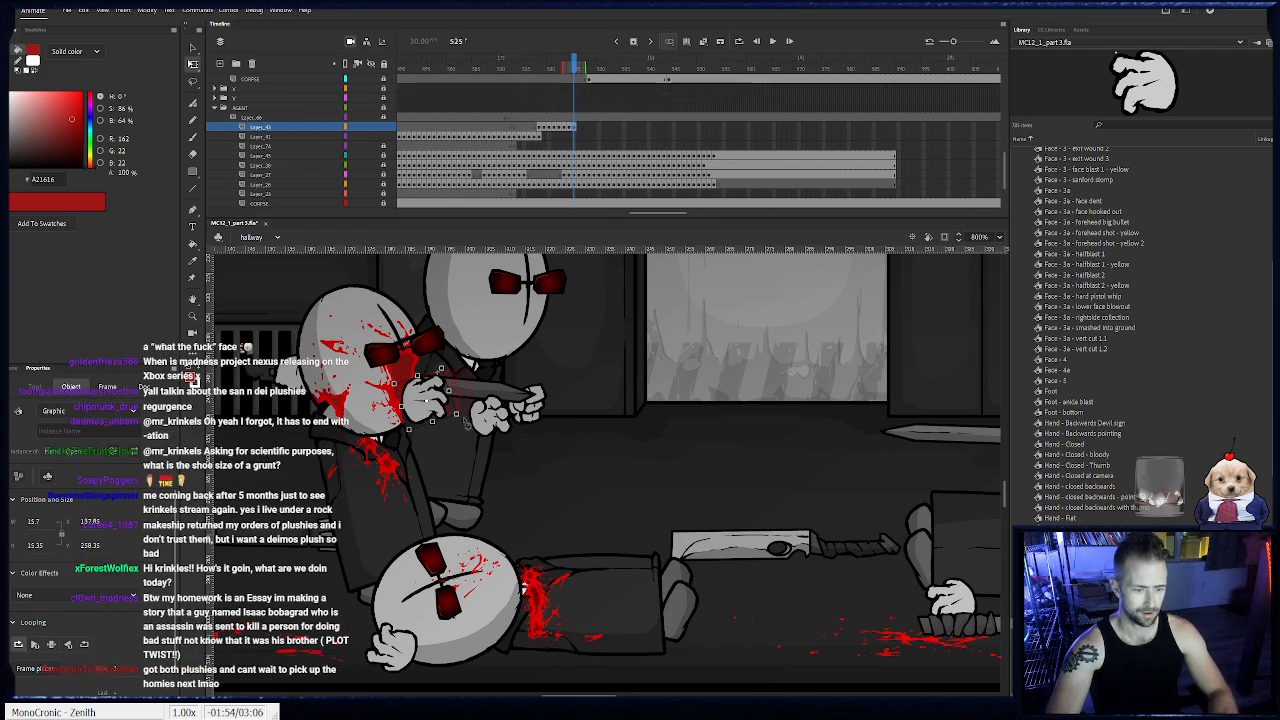
{"action": "key", "text": "."}
{"action": "left_click_drag", "start_coordinate": [438, 402], "coordinate": [428, 403]}
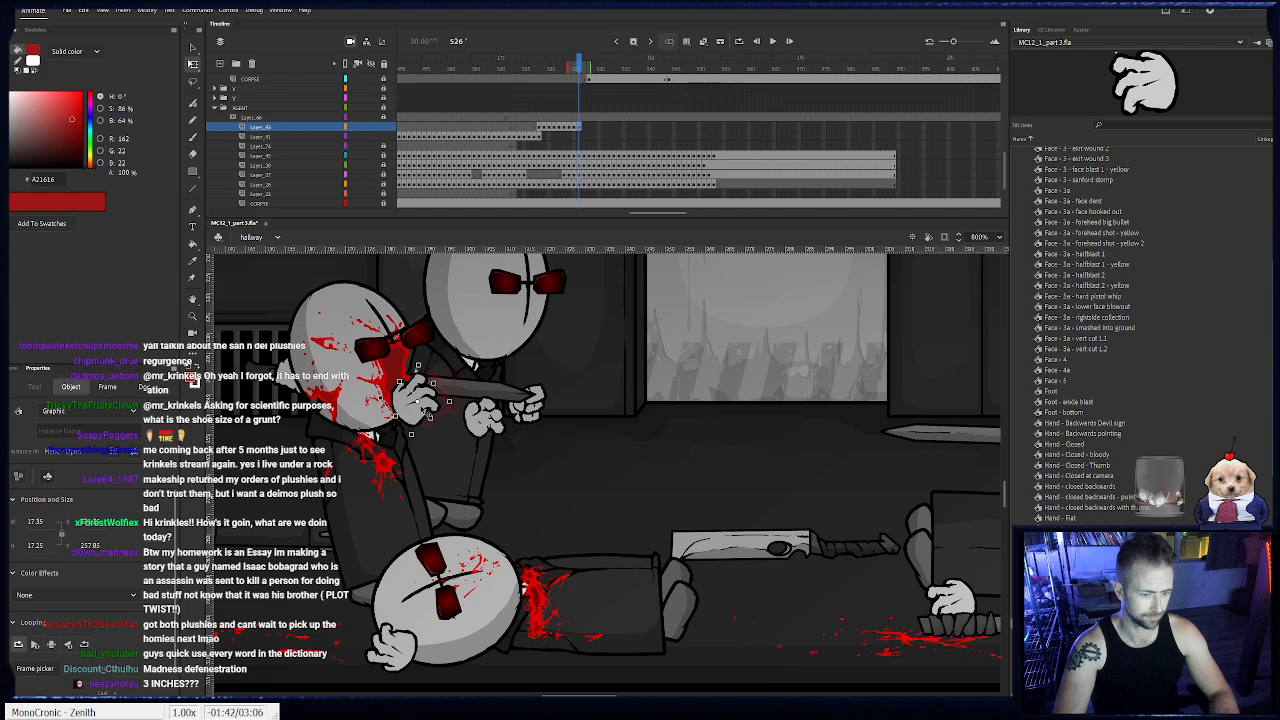
- Keyframe the open hand from frame 527 through 531, shifting it left to follow the agent as it falls backward
{"action": "key", "text": "F6"}
{"action": "left_click_drag", "start_coordinate": [427, 412], "coordinate": [394, 433]}
{"action": "key", "text": "F6"}
{"action": "key", "text": "F6"}
{"action": "key", "text": "F6"}
{"action": "key", "text": "F6"}
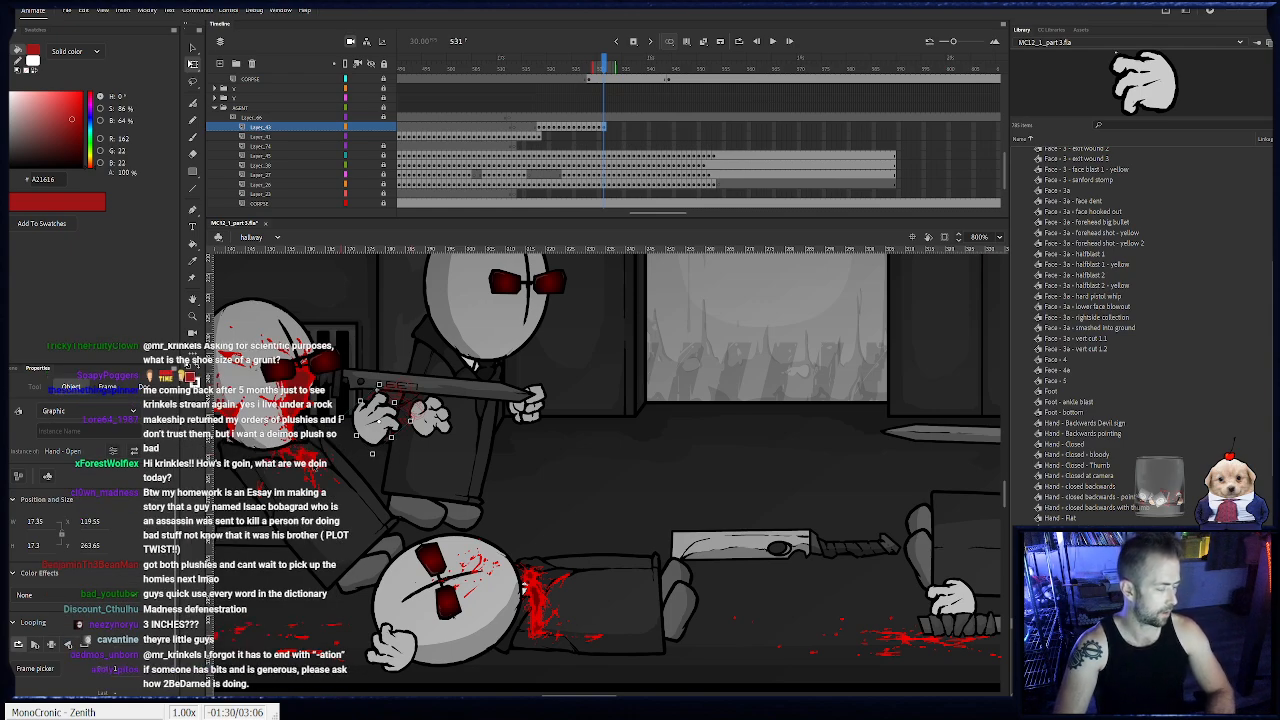
{"action": "left_click", "coordinate": [438, 472]}
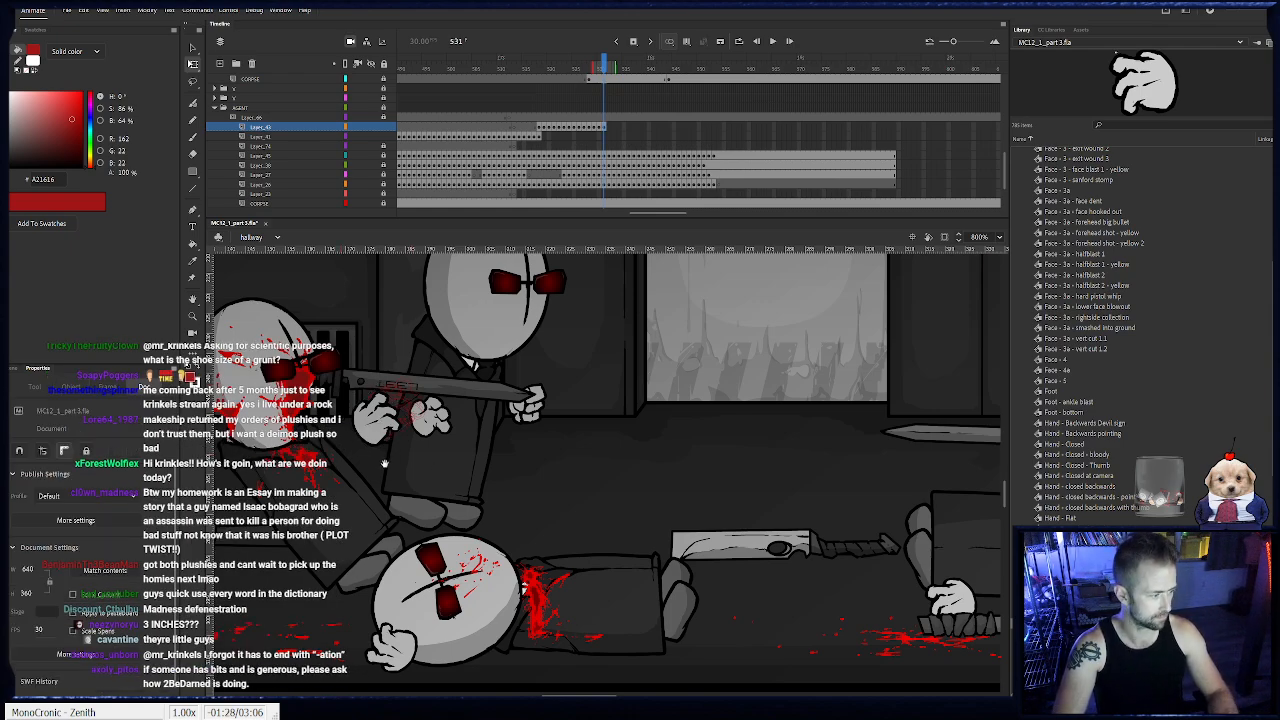
{"action": "left_click_drag", "start_coordinate": [384, 463], "coordinate": [452, 474]}
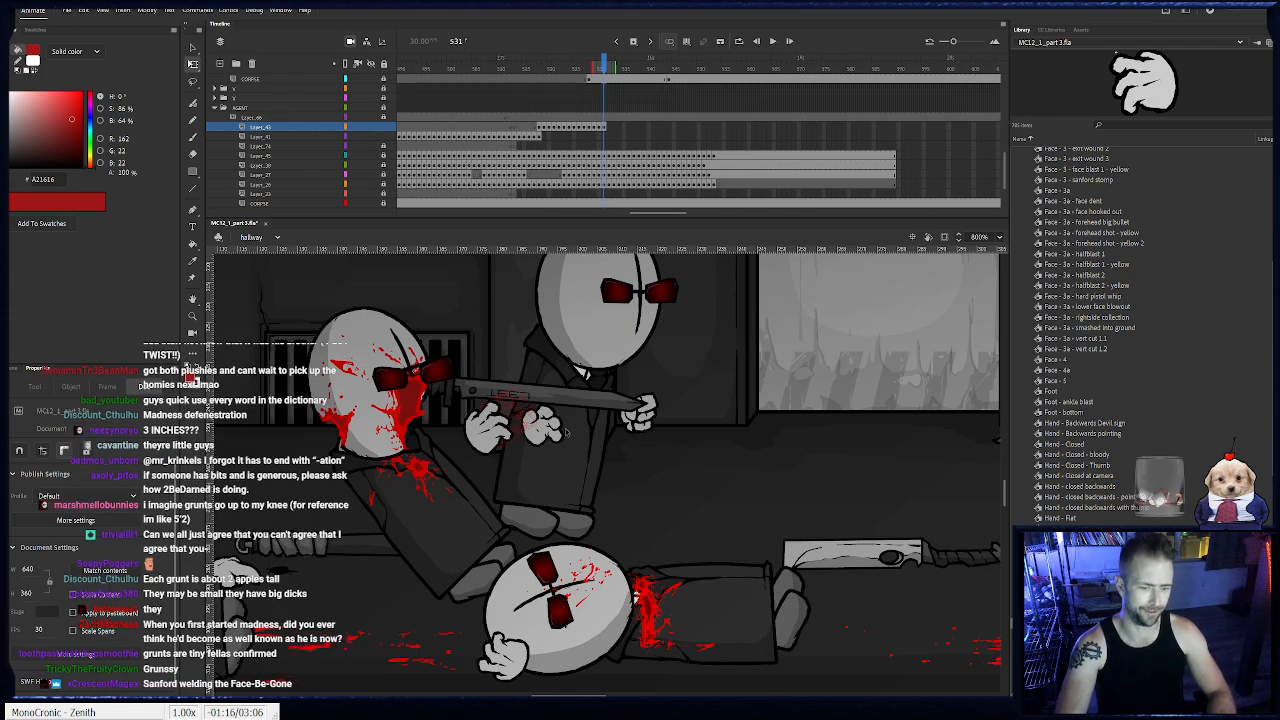
- Keyframe the open hand from frame 532 through 554, lowering it until it rests on the floor beside the fallen agent
{"action": "key", "text": "F6"}
{"action": "left_click_drag", "start_coordinate": [488, 440], "coordinate": [484, 534]}
{"action": "key", "text": "F6"}
{"action": "key", "text": "F6"}
{"action": "key", "text": "F6"}
{"action": "key", "text": "F6"}
{"action": "key", "text": "F6"}
{"action": "key", "text": "F6"}
{"action": "key", "text": "F6"}
{"action": "key", "text": "F6"}
{"action": "key", "text": "F6"}
{"action": "key", "text": "F6"}
{"action": "key", "text": "F6"}
{"action": "key", "text": "F6"}
{"action": "key", "text": "F6"}
{"action": "key", "text": "F6"}
{"action": "key", "text": "F6"}
{"action": "key", "text": "F6"}
{"action": "key", "text": "F6"}
{"action": "key", "text": "F6"}
{"action": "key", "text": "F6"}
{"action": "key", "text": "F6"}
{"action": "key", "text": "F6"}
{"action": "key", "text": "F6"}
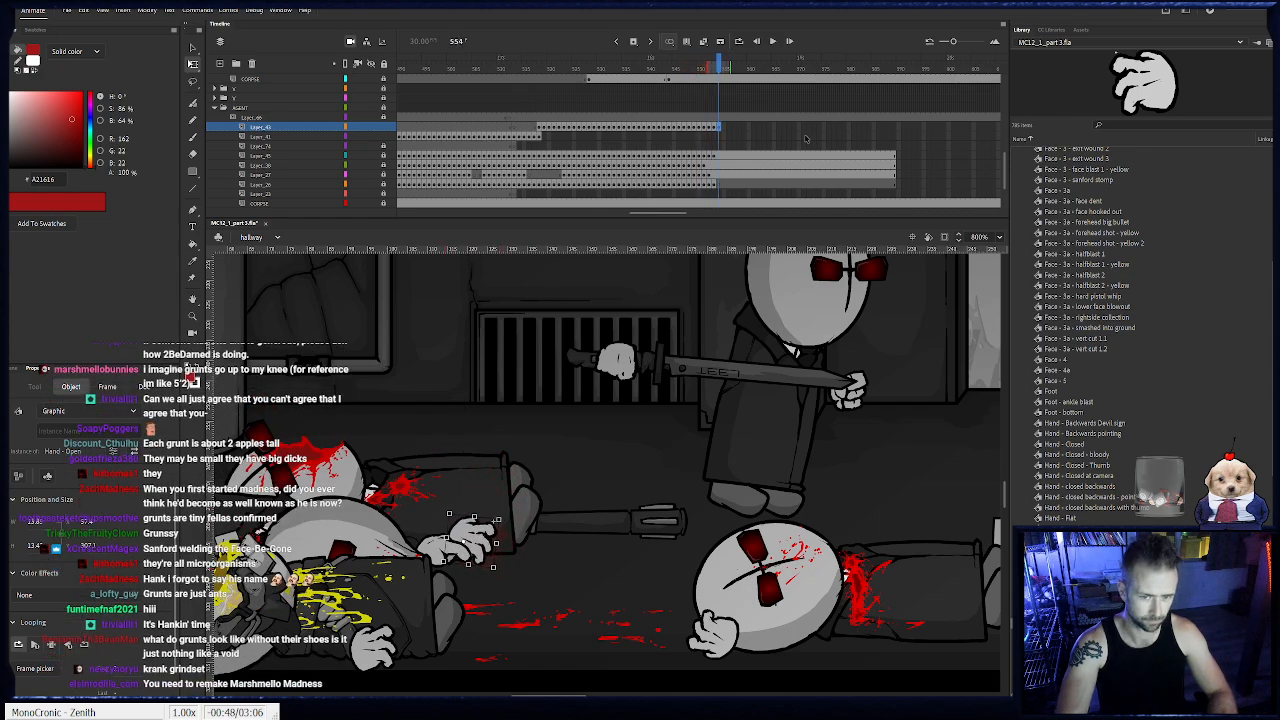
- Extend the open hand's layer to frame 589 and lock that layer
{"action": "left_click", "coordinate": [895, 127]}
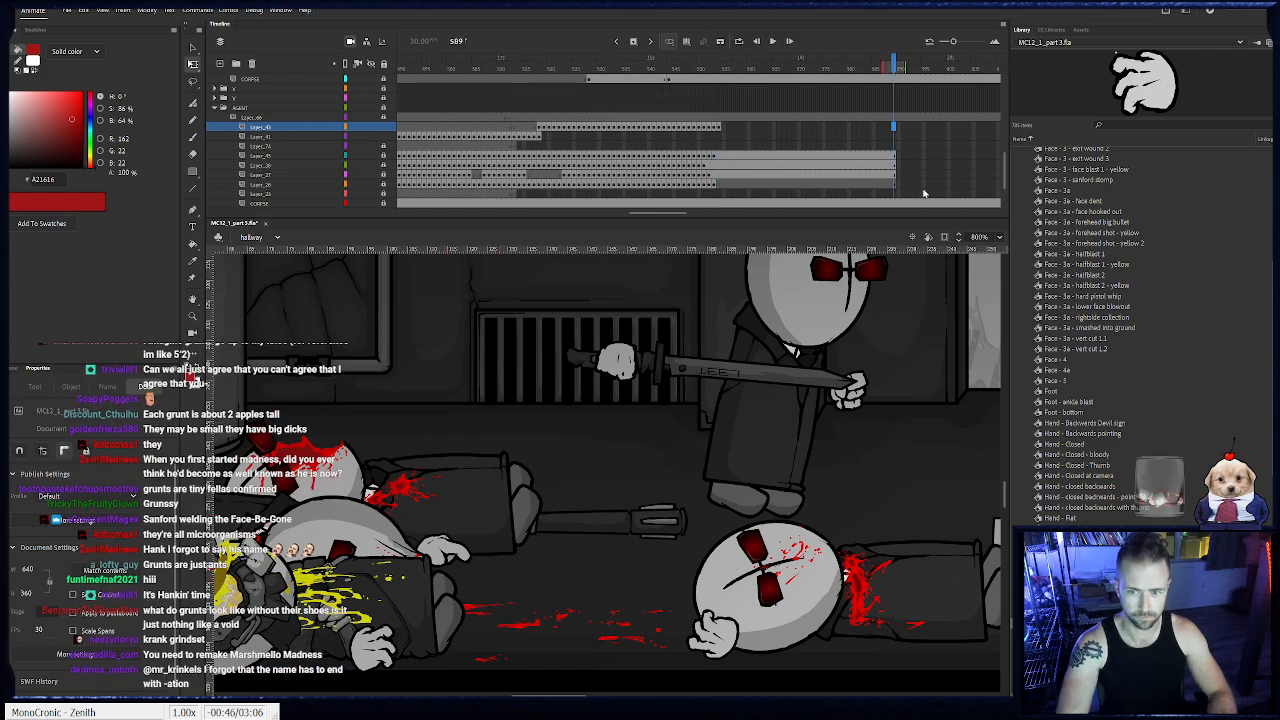
{"action": "key", "text": "F5"}
{"action": "left_click", "coordinate": [384, 128]}
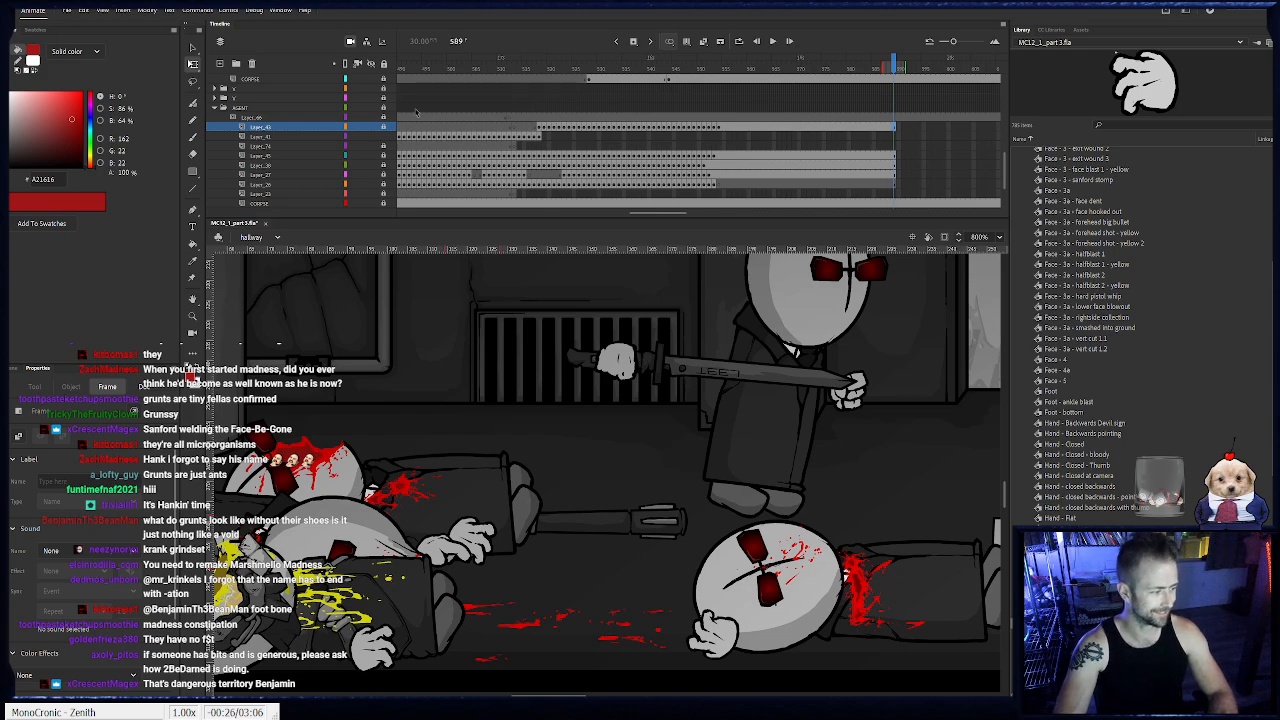
{"action": "left_click", "coordinate": [334, 127]}
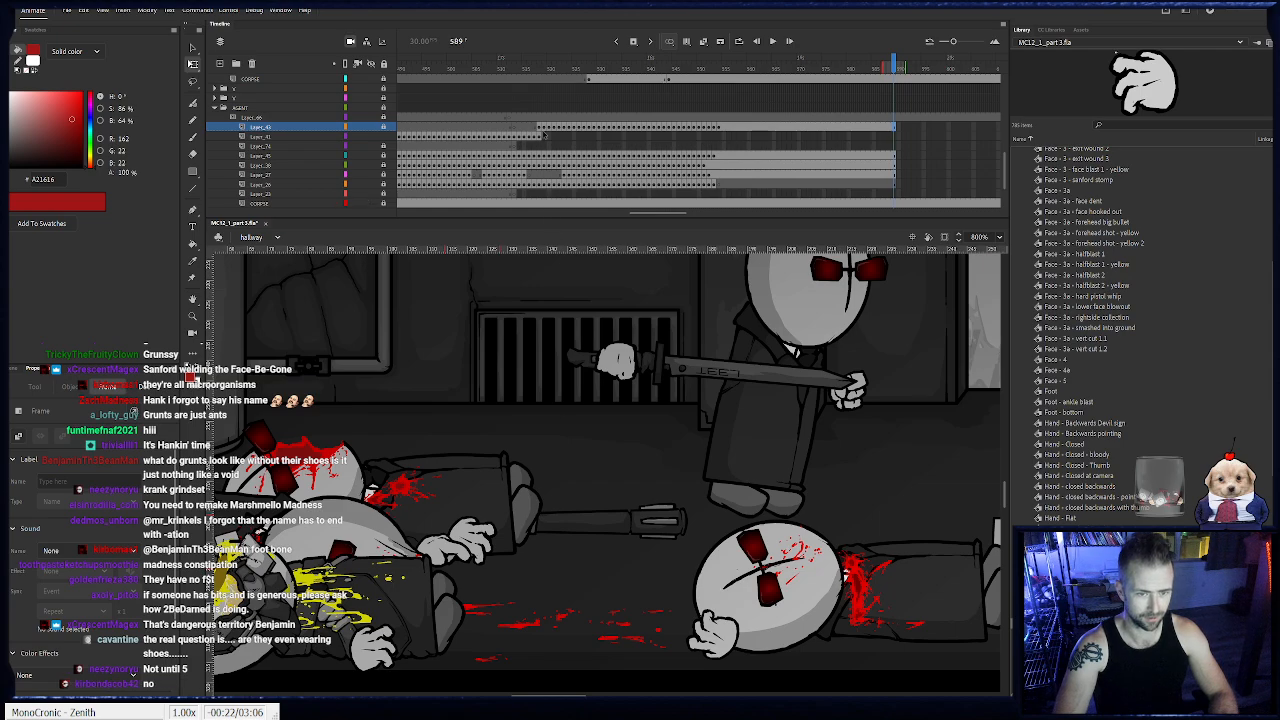
- On the sword's layer at frame 518, rotate the upright sword so its blade tilts left
{"action": "left_click", "coordinate": [535, 141]}
{"action": "left_click", "coordinate": [540, 141]}
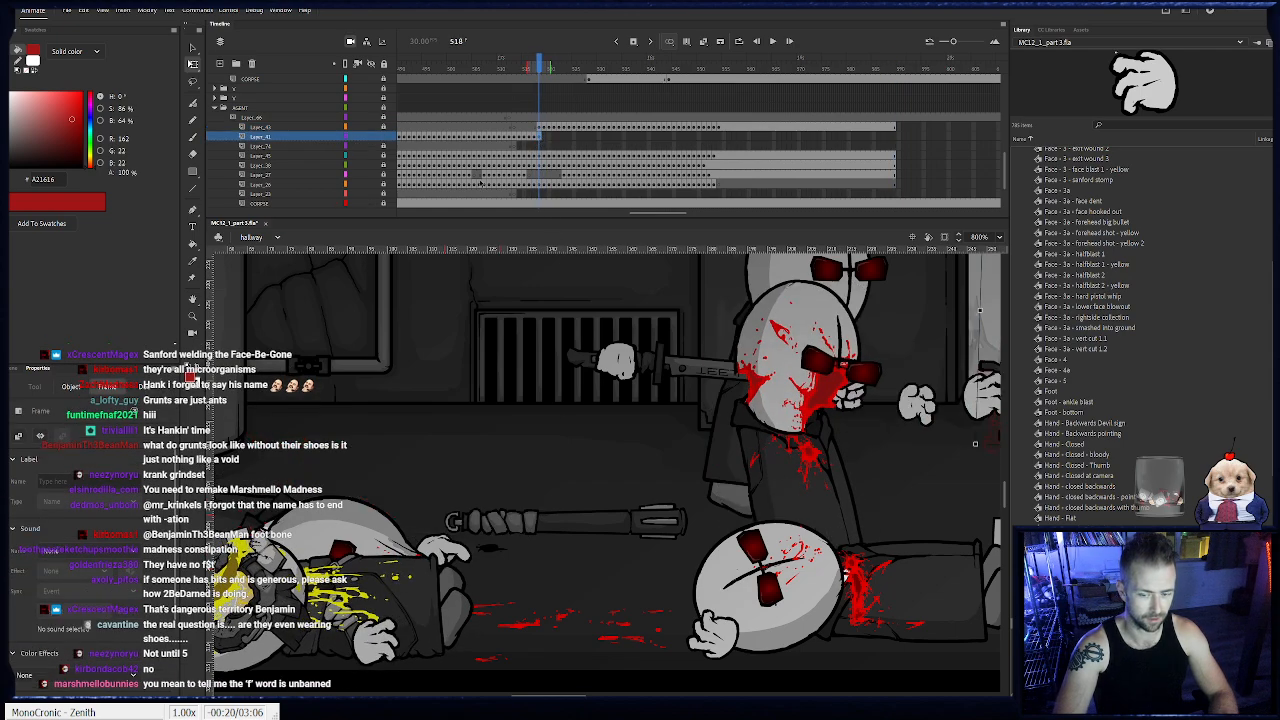
{"action": "left_click_drag", "start_coordinate": [708, 448], "coordinate": [398, 431]}
{"action": "scroll", "coordinate": [842, 426], "scroll_direction": "up", "scroll_amount": 3}
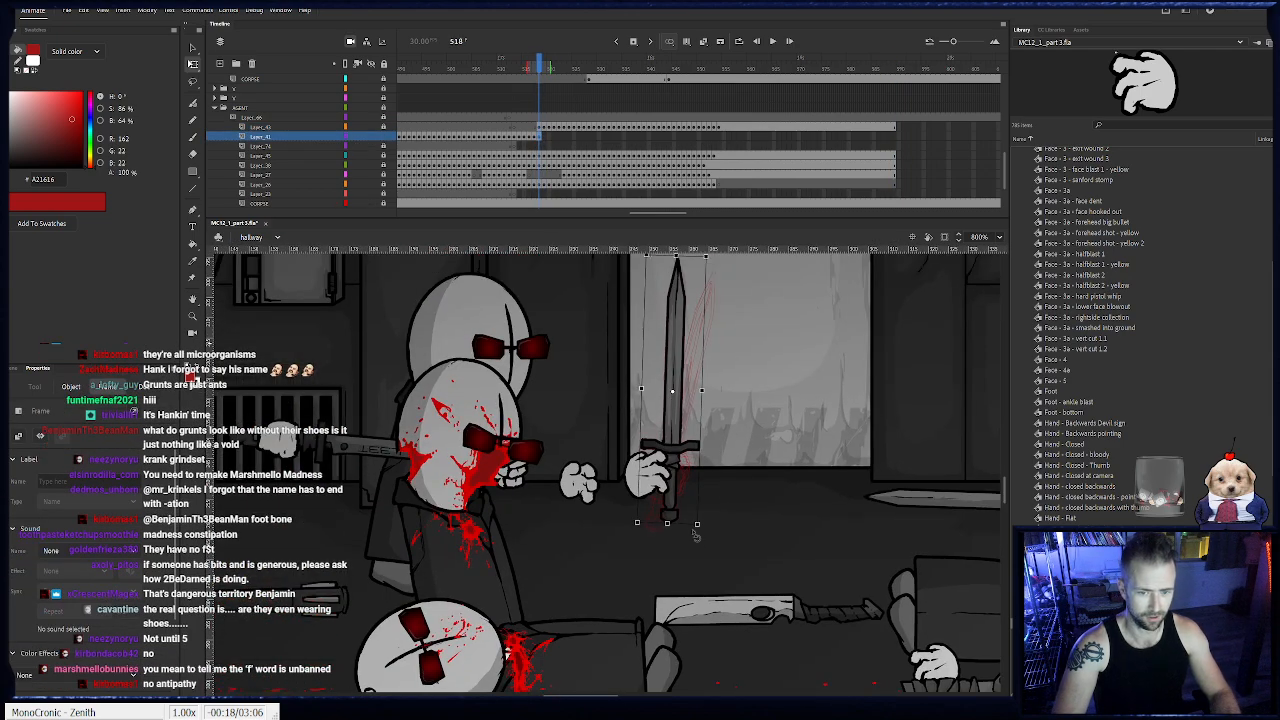
{"action": "left_click_drag", "start_coordinate": [700, 542], "coordinate": [682, 475]}
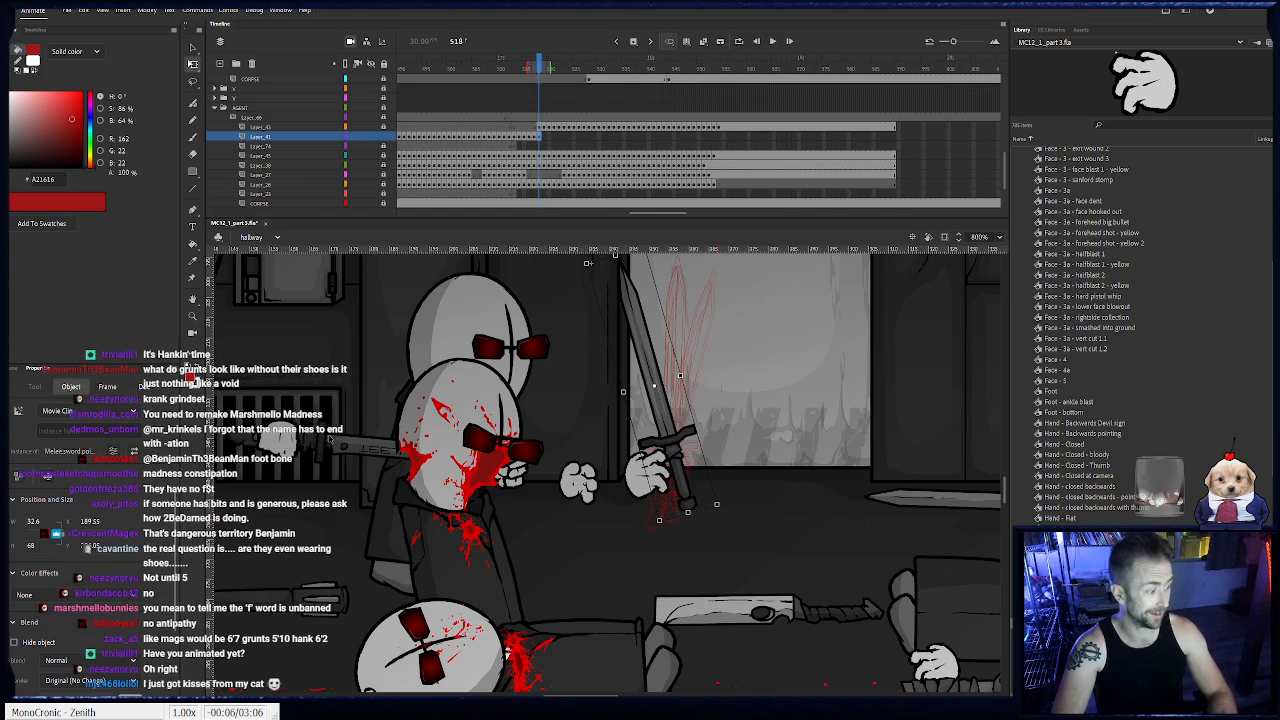
- Keyframe the sword from frame 519 through 525, spinning it counterclockwise through the air until its blade points left and slightly down
{"action": "key", "text": "F6"}
{"action": "left_click_drag", "start_coordinate": [720, 507], "coordinate": [740, 350]}
{"action": "key", "text": "F6"}
{"action": "key", "text": "F6"}
{"action": "key", "text": "F6"}
{"action": "key", "text": "F6"}
{"action": "left_click_drag", "start_coordinate": [680, 320], "coordinate": [675, 323]}
{"action": "key", "text": "F6"}
{"action": "left_click_drag", "start_coordinate": [732, 358], "coordinate": [737, 324]}
{"action": "left_click_drag", "start_coordinate": [653, 313], "coordinate": [653, 319]}
- Keyframe the sword from frame 526 through 528, rotating the blade further downward and starting its drop
{"action": "key", "text": "F6"}
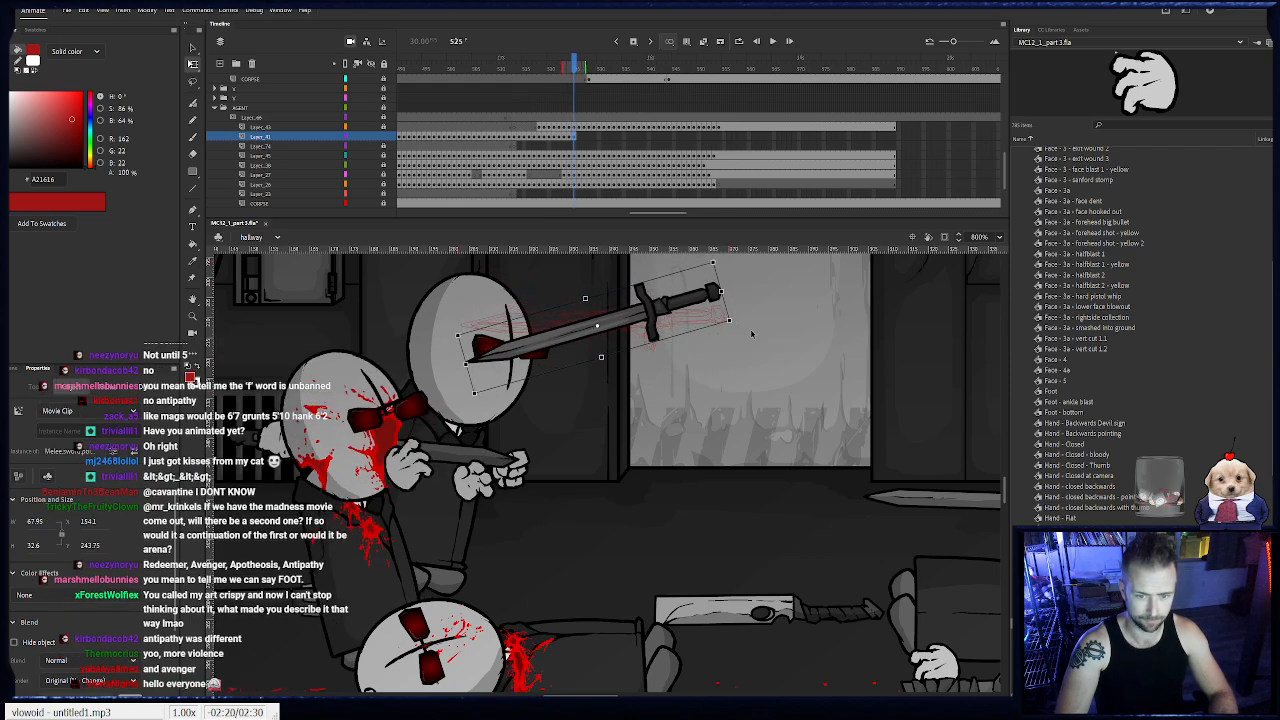
{"action": "left_click_drag", "start_coordinate": [741, 328], "coordinate": [726, 282]}
{"action": "key", "text": "F6"}
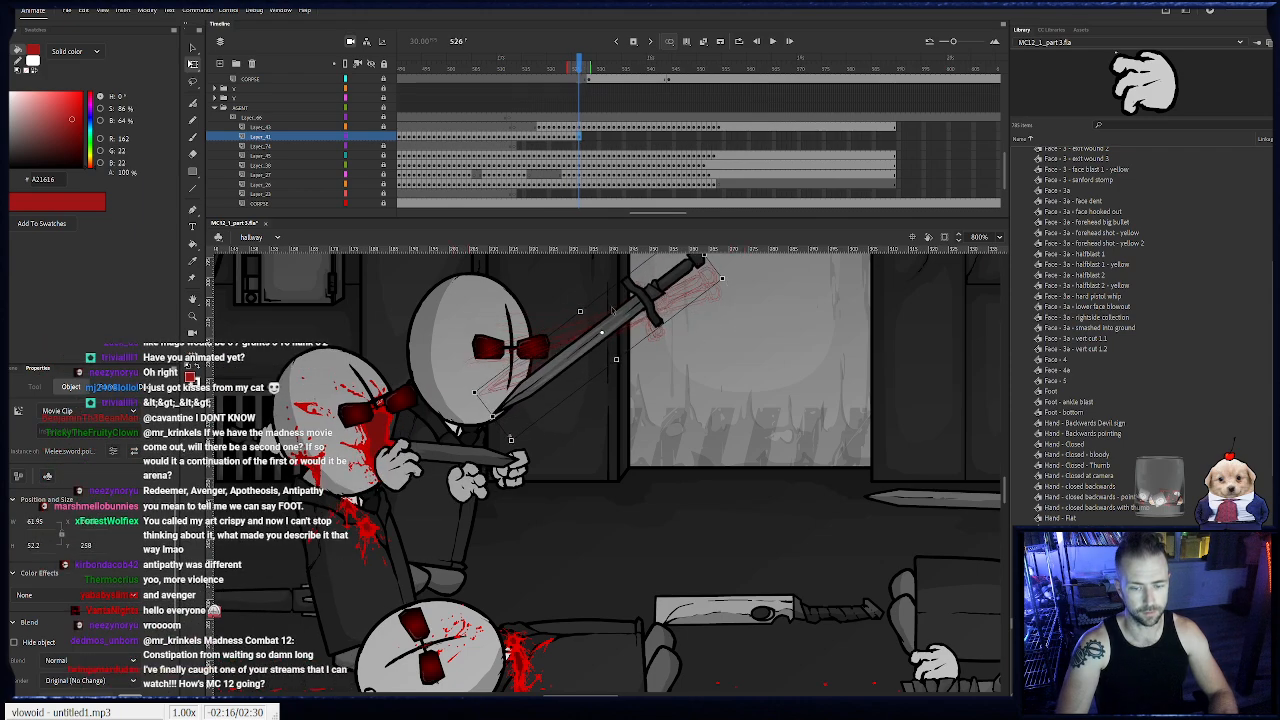
{"action": "left_click_drag", "start_coordinate": [643, 307], "coordinate": [642, 311]}
{"action": "key", "text": "F6"}
{"action": "left_click_drag", "start_coordinate": [727, 290], "coordinate": [715, 267]}
{"action": "left_click_drag", "start_coordinate": [646, 301], "coordinate": [647, 315]}
{"action": "key", "text": "F6"}
{"action": "left_click_drag", "start_coordinate": [718, 279], "coordinate": [708, 266]}
{"action": "left_click_drag", "start_coordinate": [648, 293], "coordinate": [648, 307]}
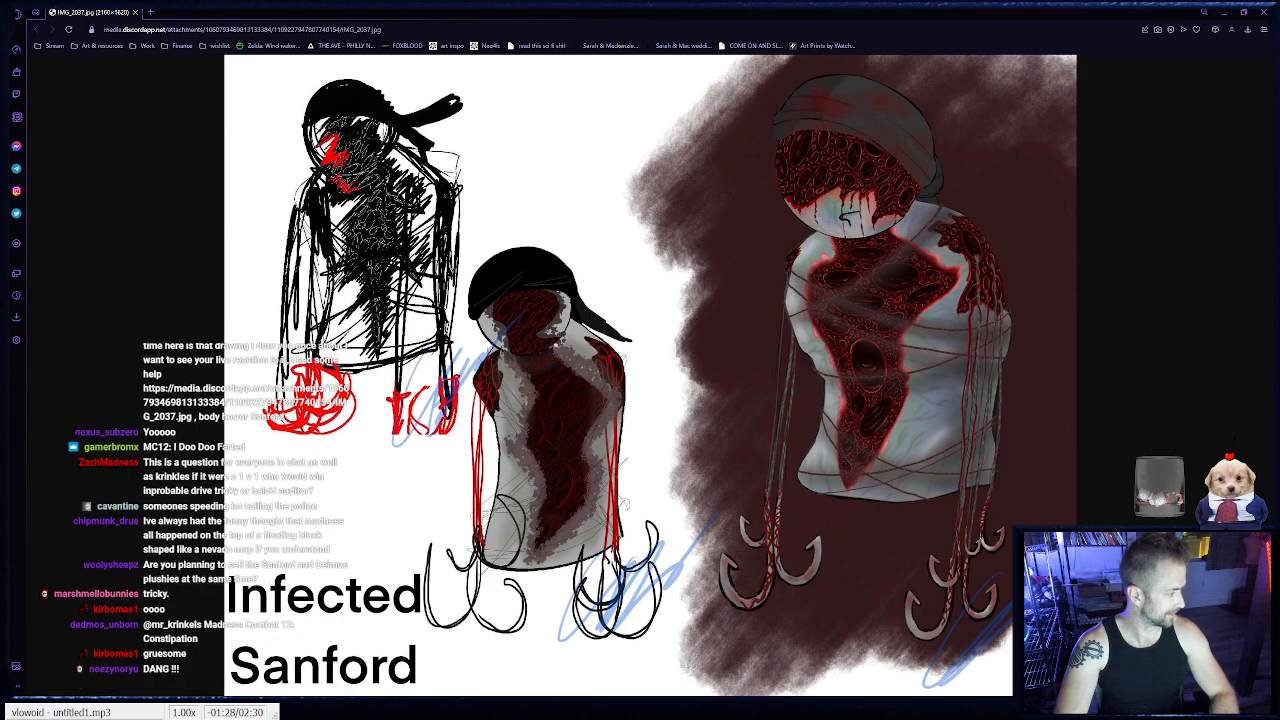
- Return from the browser image to Animate and adjust the sword at frame 529, moving it lower and rotating its blade further down
{"action": "key", "text": "alt+Tab"}
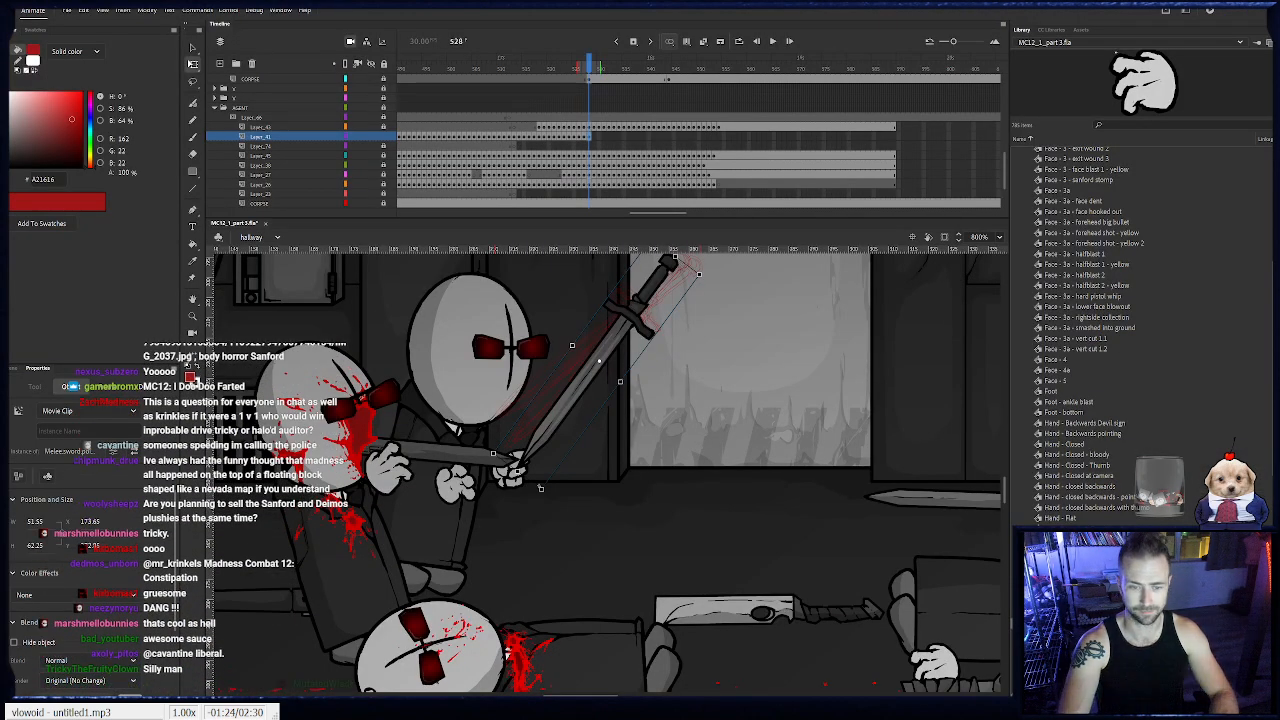
{"action": "key", "text": "Down"}
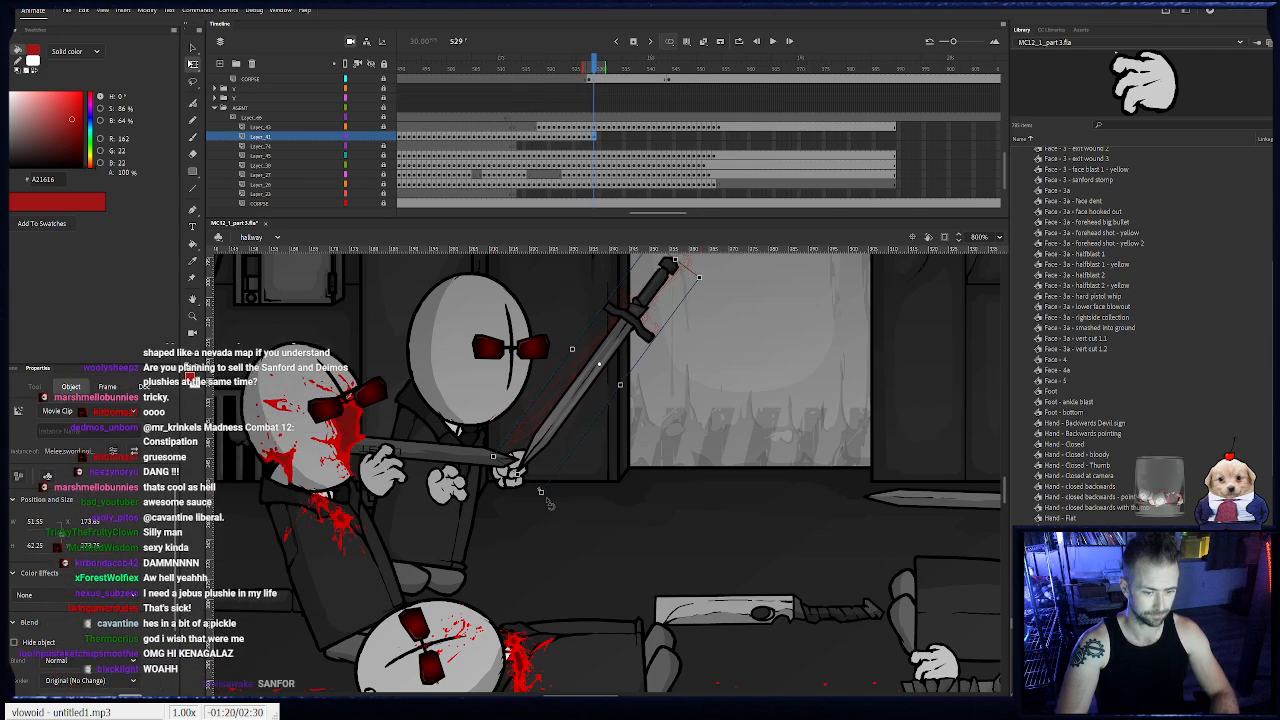
{"action": "key", "text": "period"}
{"action": "left_click_drag", "start_coordinate": [561, 448], "coordinate": [566, 461]}
{"action": "key", "text": "Down"}
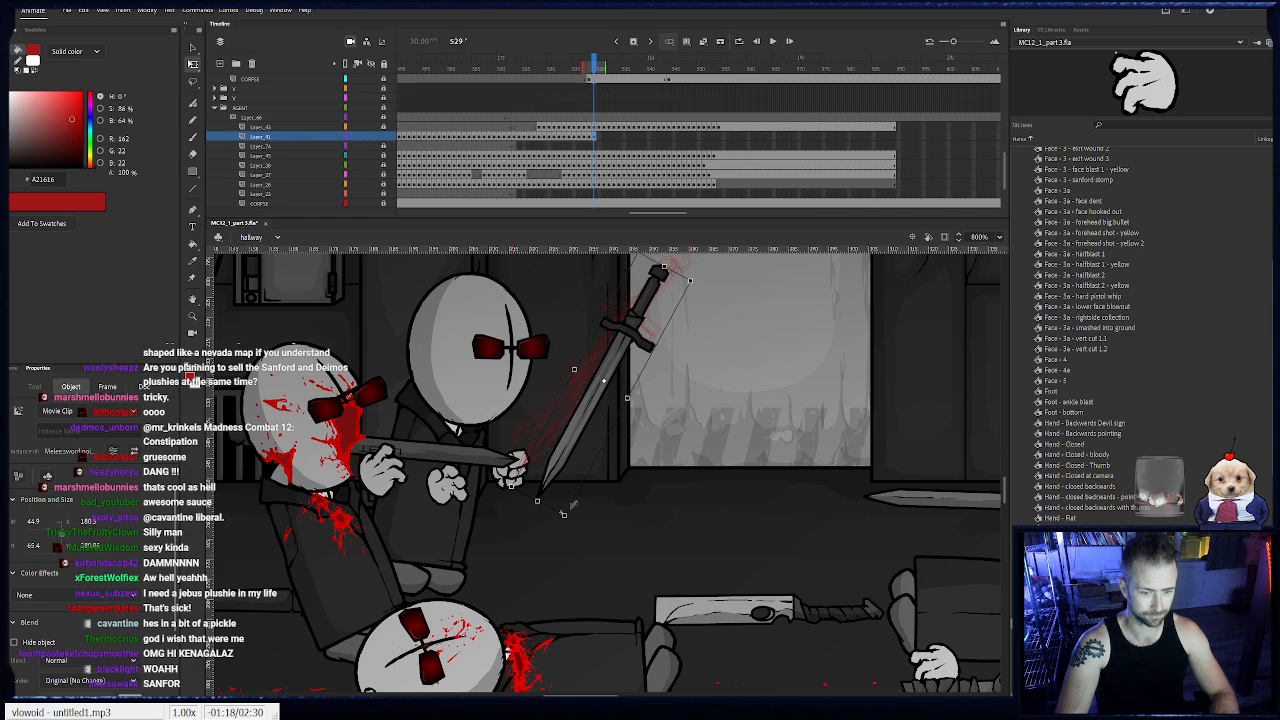
- Keyframe the sword from frame 530 through 532, lowering it and rotating it until the blade points straight down
{"action": "key", "text": "F6"}
{"action": "left_click_drag", "start_coordinate": [572, 519], "coordinate": [600, 521]}
{"action": "left_click_drag", "start_coordinate": [584, 462], "coordinate": [588, 485]}
{"action": "key", "text": "F6"}
{"action": "left_click_drag", "start_coordinate": [606, 549], "coordinate": [636, 543]}
{"action": "left_click_drag", "start_coordinate": [604, 499], "coordinate": [609, 531]}
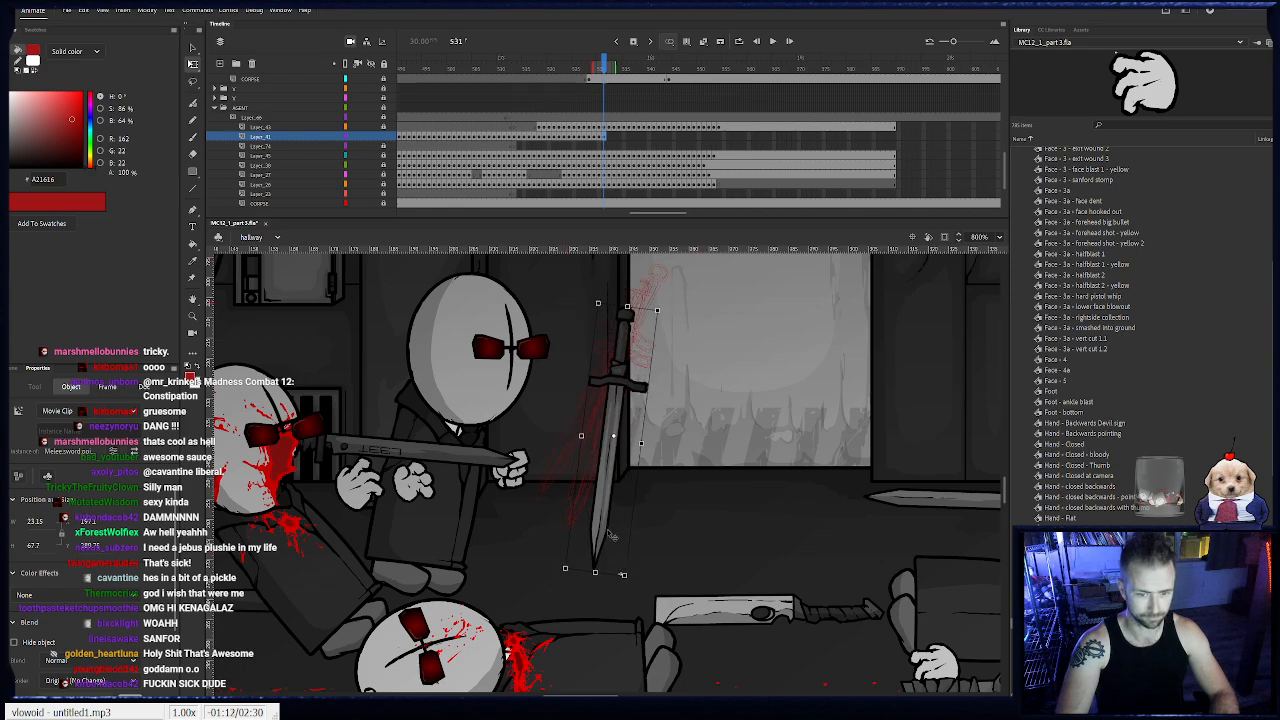
{"action": "key", "text": "F6"}
{"action": "mouse_move", "coordinate": [636, 580]}
{"action": "left_mouse_down"}
{"action": "mouse_move", "coordinate": [655, 575]}
{"action": "mouse_move", "coordinate": [617, 577]}
{"action": "mouse_move", "coordinate": [616, 593]}
{"action": "mouse_move", "coordinate": [632, 576]}
{"action": "mouse_move", "coordinate": [621, 577]}
{"action": "left_mouse_up"}
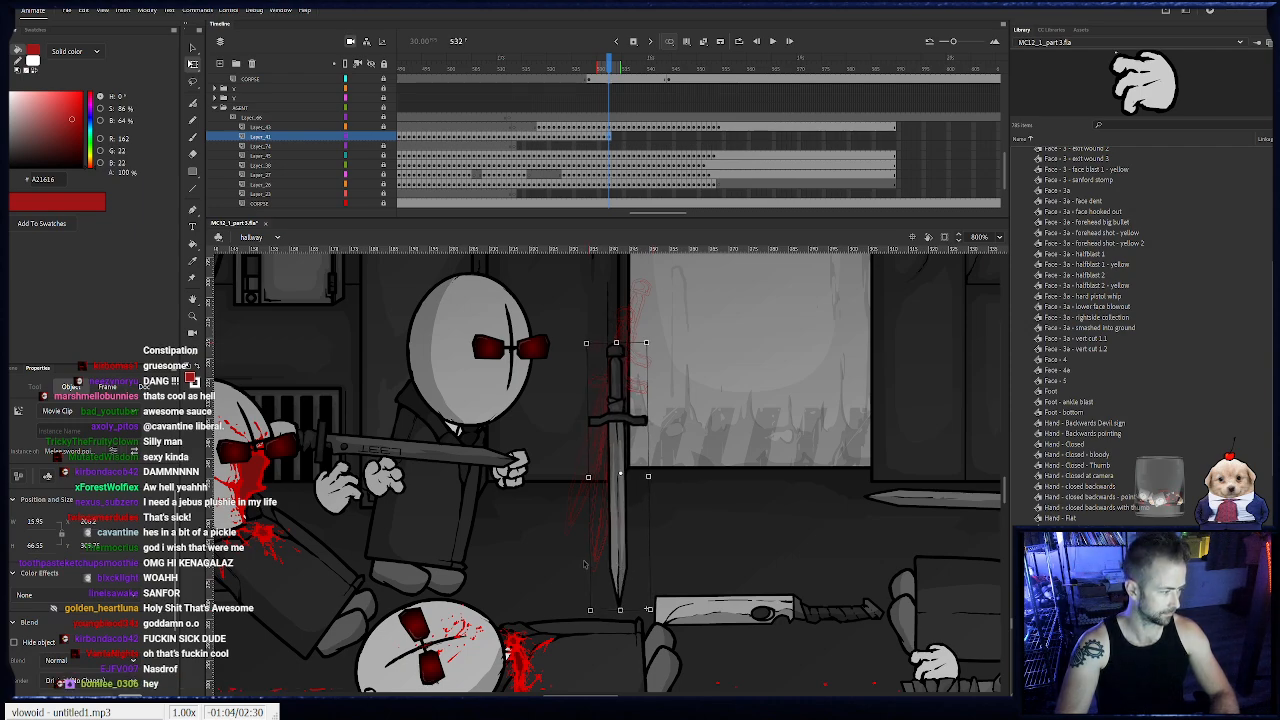
- Keyframe the sword from frame 533 through 537, dropping it to the floor and tipping it over from vertical
{"action": "key", "text": "F6"}
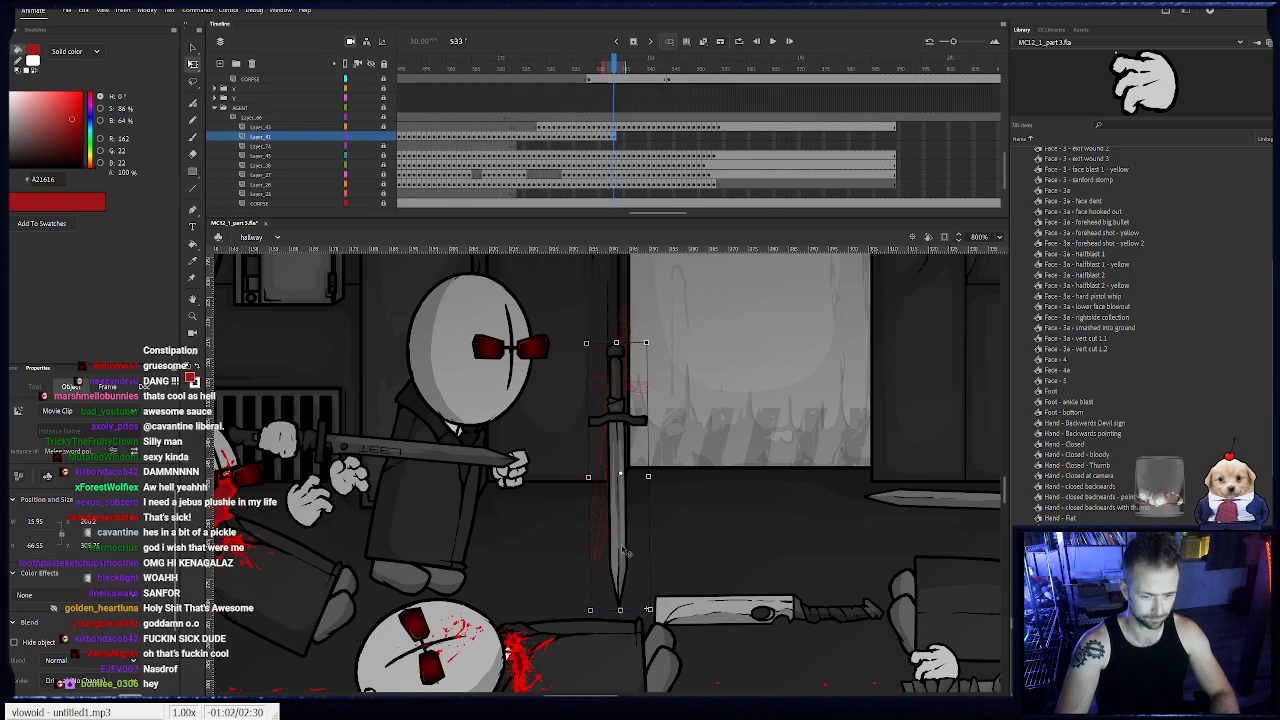
{"action": "left_click_drag", "start_coordinate": [617, 549], "coordinate": [621, 603]}
{"action": "key", "text": "F6"}
{"action": "key", "text": "F6"}
- Continue the sword's keyframes through frame 551, leaving it lying flat on the floor behind the fallen agent's head
{"action": "key", "text": "F6"}
{"action": "left_click_drag", "start_coordinate": [657, 671], "coordinate": [665, 668]}
{"action": "key", "text": "F6"}
{"action": "left_click_drag", "start_coordinate": [618, 603], "coordinate": [608, 599]}
{"action": "left_click_drag", "start_coordinate": [646, 658], "coordinate": [499, 636]}
{"action": "key", "text": "F6"}
{"action": "key", "text": "F6"}
{"action": "key", "text": "F6"}
{"action": "key", "text": "F6"}
{"action": "key", "text": "F6"}
{"action": "key", "text": "F6"}
{"action": "key", "text": "F6"}
{"action": "key", "text": "F6"}
{"action": "key", "text": "F6"}
{"action": "key", "text": "F6"}
{"action": "key", "text": "F6"}
{"action": "key", "text": "F6"}
{"action": "key", "text": "F6"}
{"action": "key", "text": "F6"}
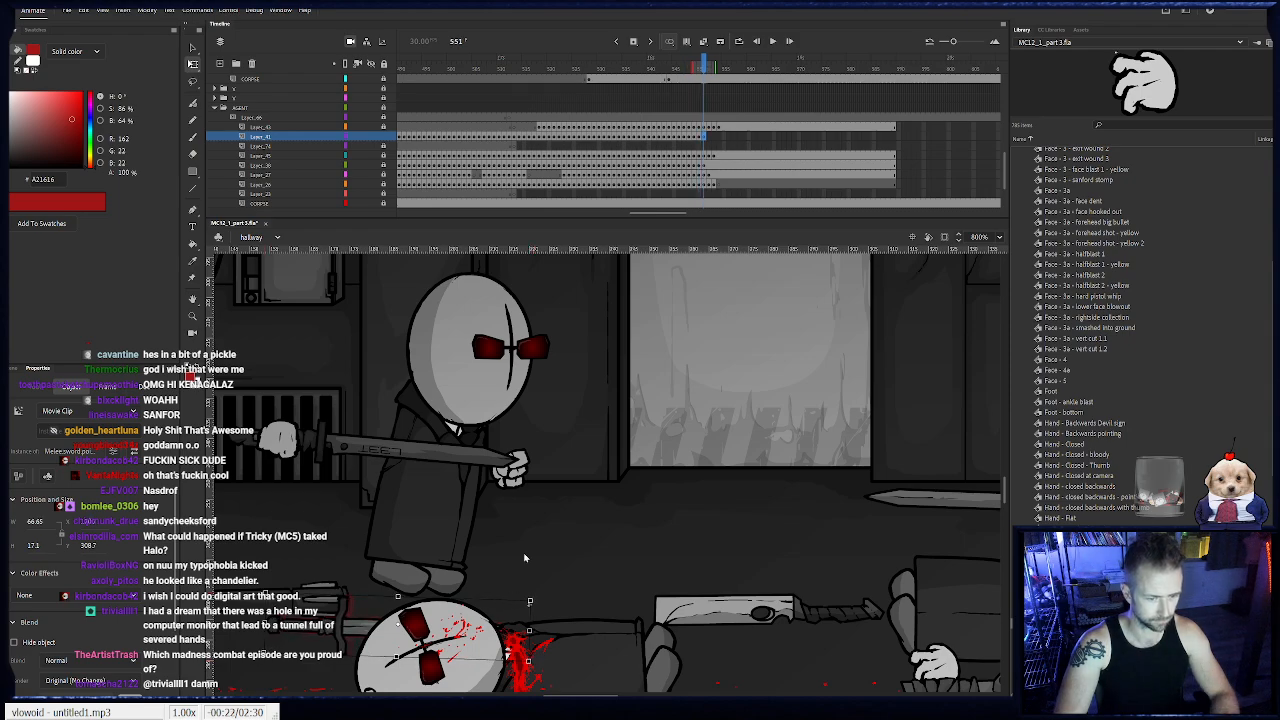
- Move the fallen sword in place from its own layer to a frame 551 keyframe on the floor objects layer, and relock that layer
{"action": "key", "text": "Delete"}
{"action": "scroll", "coordinate": [705, 151], "scroll_direction": "down", "scroll_amount": 3}
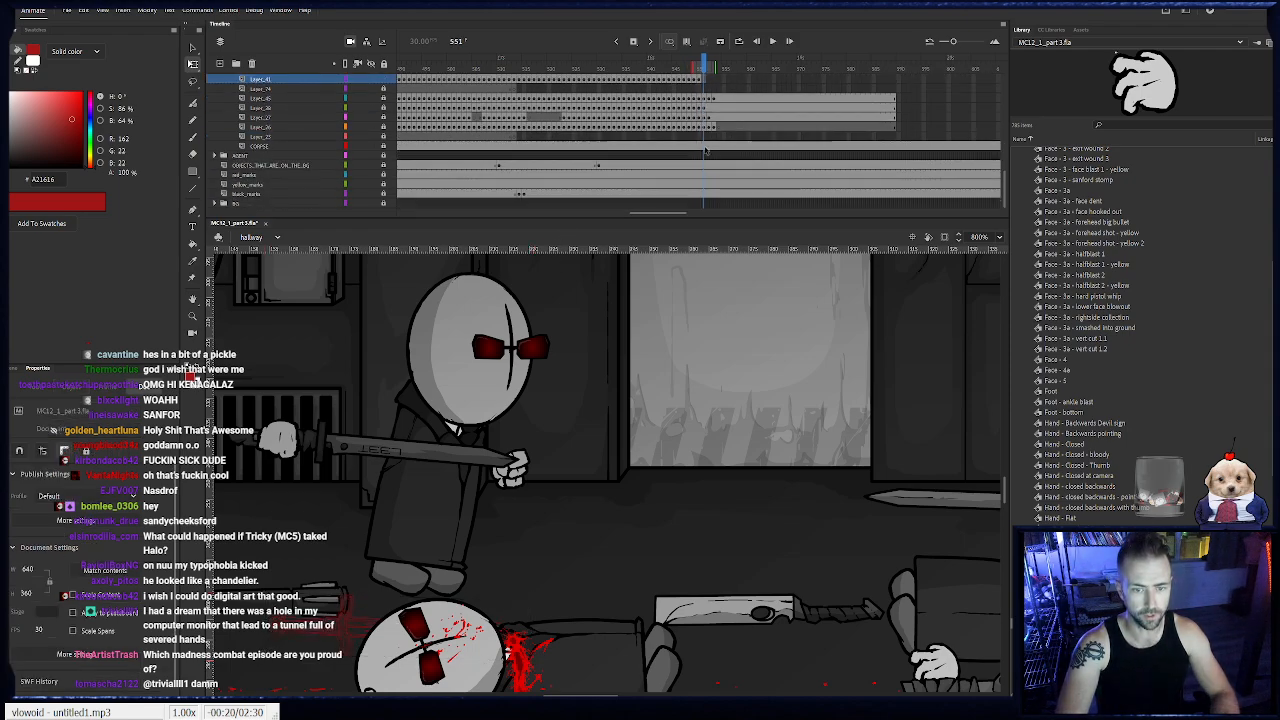
{"action": "left_click", "coordinate": [703, 166]}
{"action": "left_click", "coordinate": [384, 167]}
{"action": "left_click", "coordinate": [597, 394]}
{"action": "key", "text": "ctrl+shift+v"}
{"action": "key", "text": "ctrl+z"}
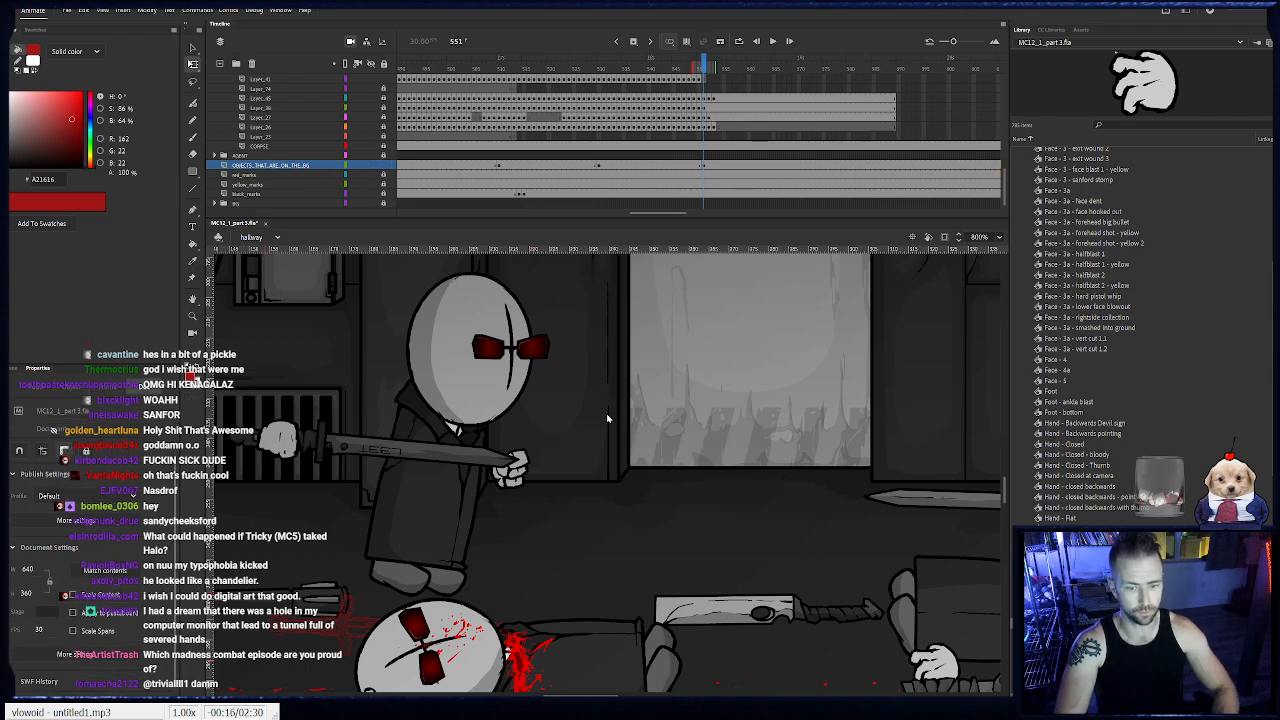
{"action": "key", "text": "ctrl+shift+v"}
{"action": "left_click", "coordinate": [384, 166]}
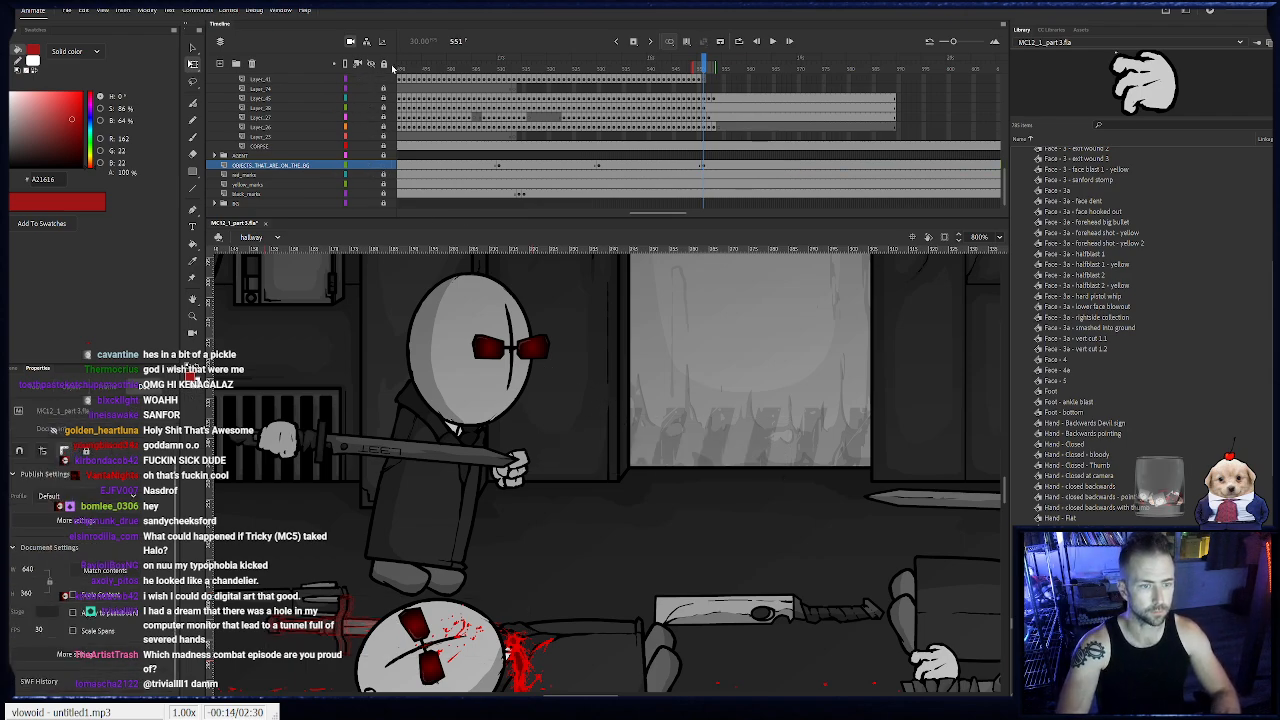
{"action": "scroll", "coordinate": [729, 93], "scroll_direction": "up", "scroll_amount": 2}
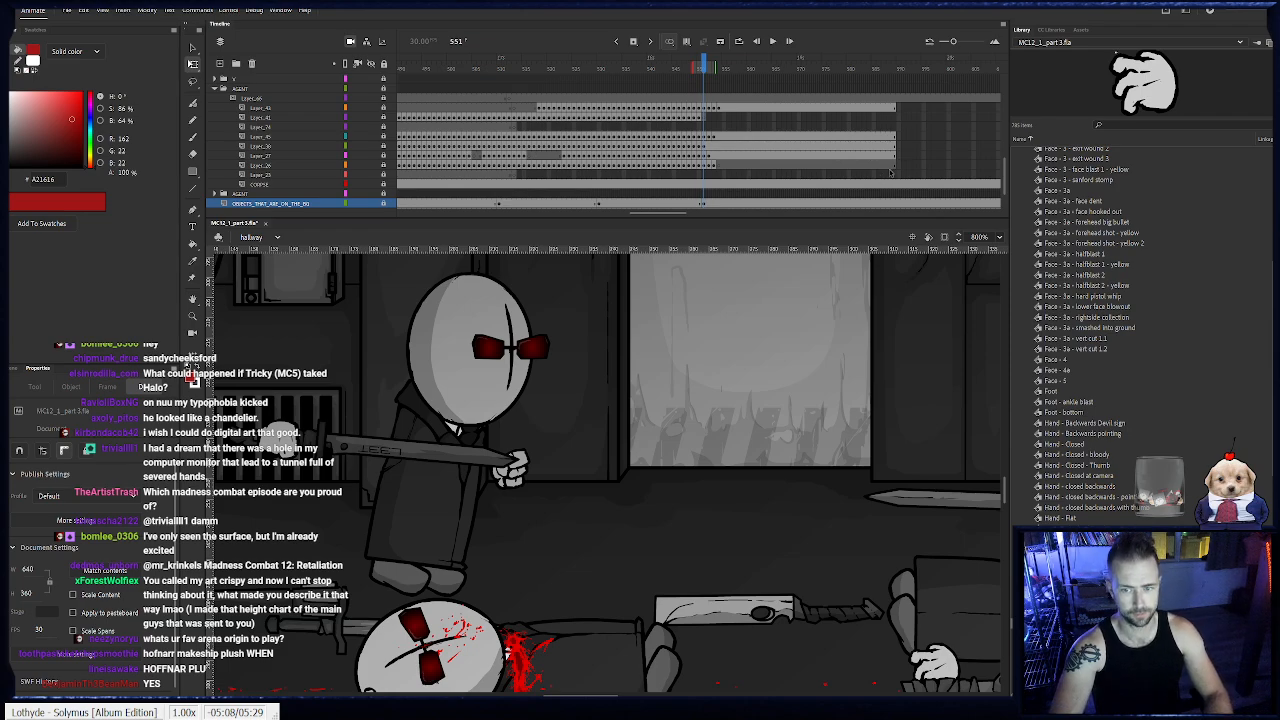
- Add keyframes at frame 557 across the fallen agent's body part layers
{"action": "mouse_move", "coordinate": [732, 110]}
{"action": "left_mouse_down"}
{"action": "mouse_move", "coordinate": [734, 168]}
{"action": "mouse_move", "coordinate": [734, 108]}
{"action": "left_mouse_up"}
{"action": "key", "text": "F6"}
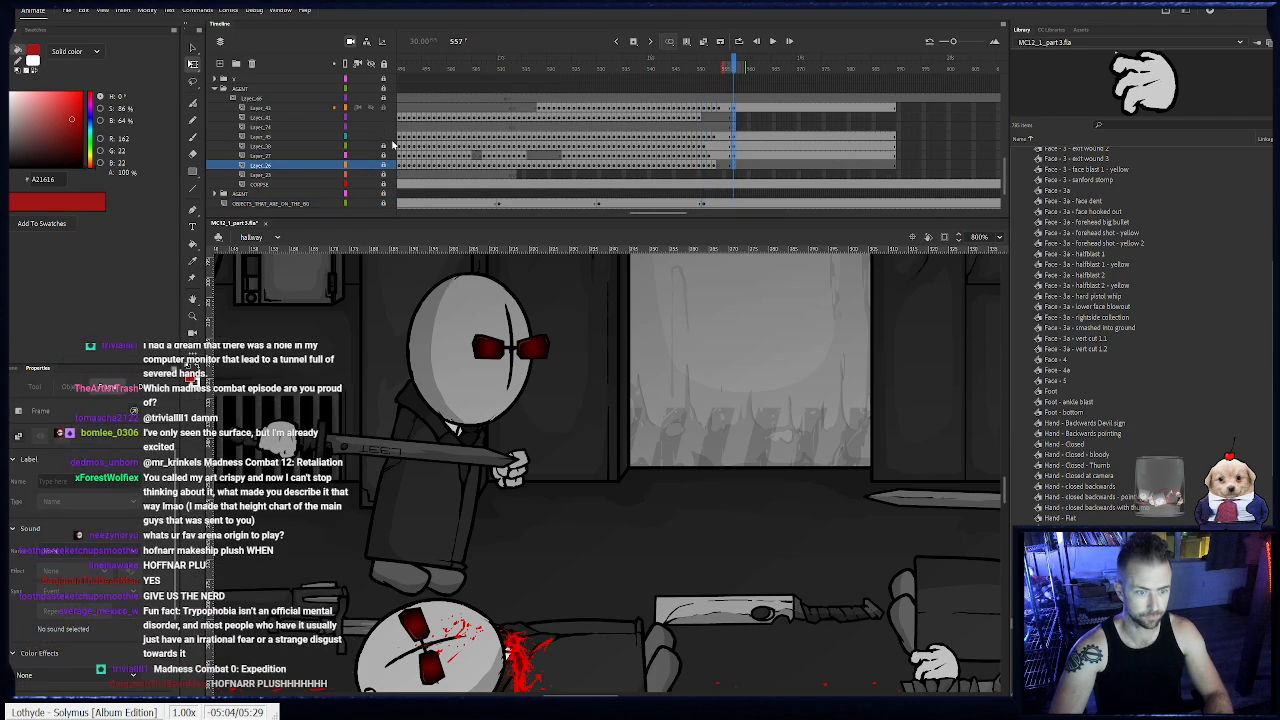
{"action": "left_click", "coordinate": [732, 177]}
- Cut all the fallen agent's parts at frame 557 and paste them in place together on the layer just above CORPSE
{"action": "left_click_drag", "start_coordinate": [734, 113], "coordinate": [733, 113]}
{"action": "left_click_drag", "start_coordinate": [514, 549], "coordinate": [783, 543]}
{"action": "left_click_drag", "start_coordinate": [425, 514], "coordinate": [620, 500]}
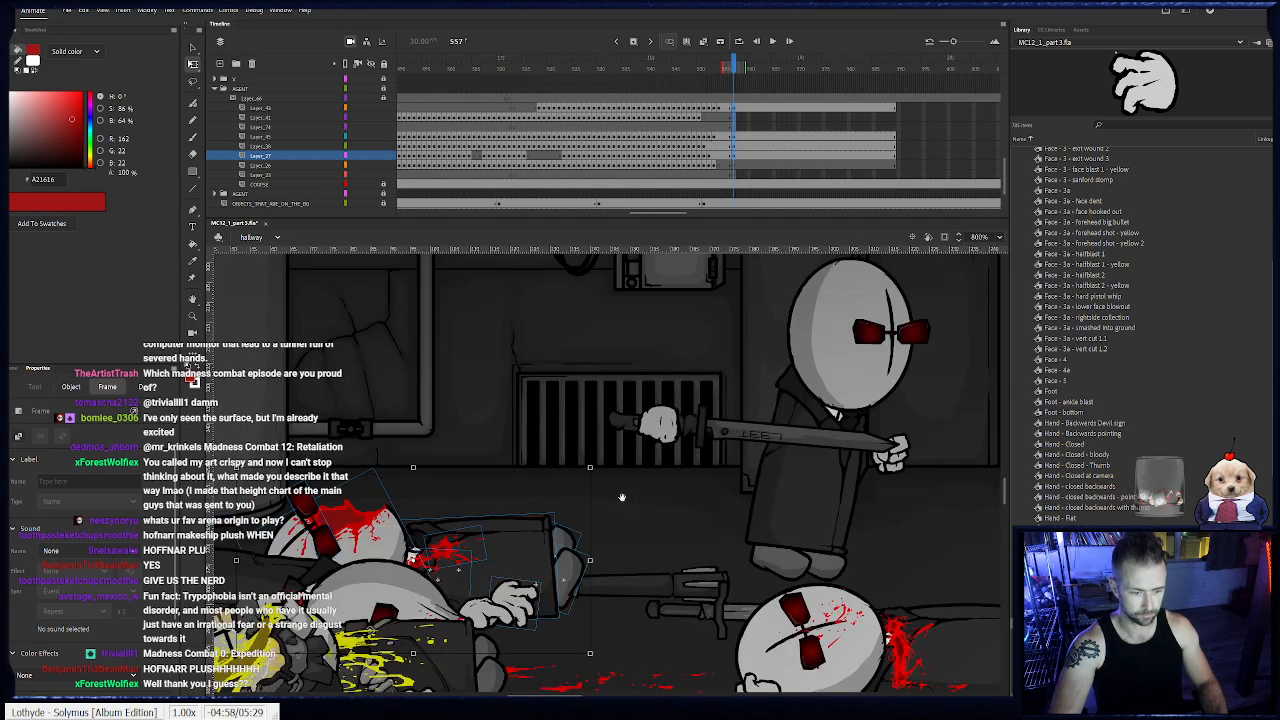
{"action": "key", "text": "Delete"}
{"action": "left_click", "coordinate": [734, 175]}
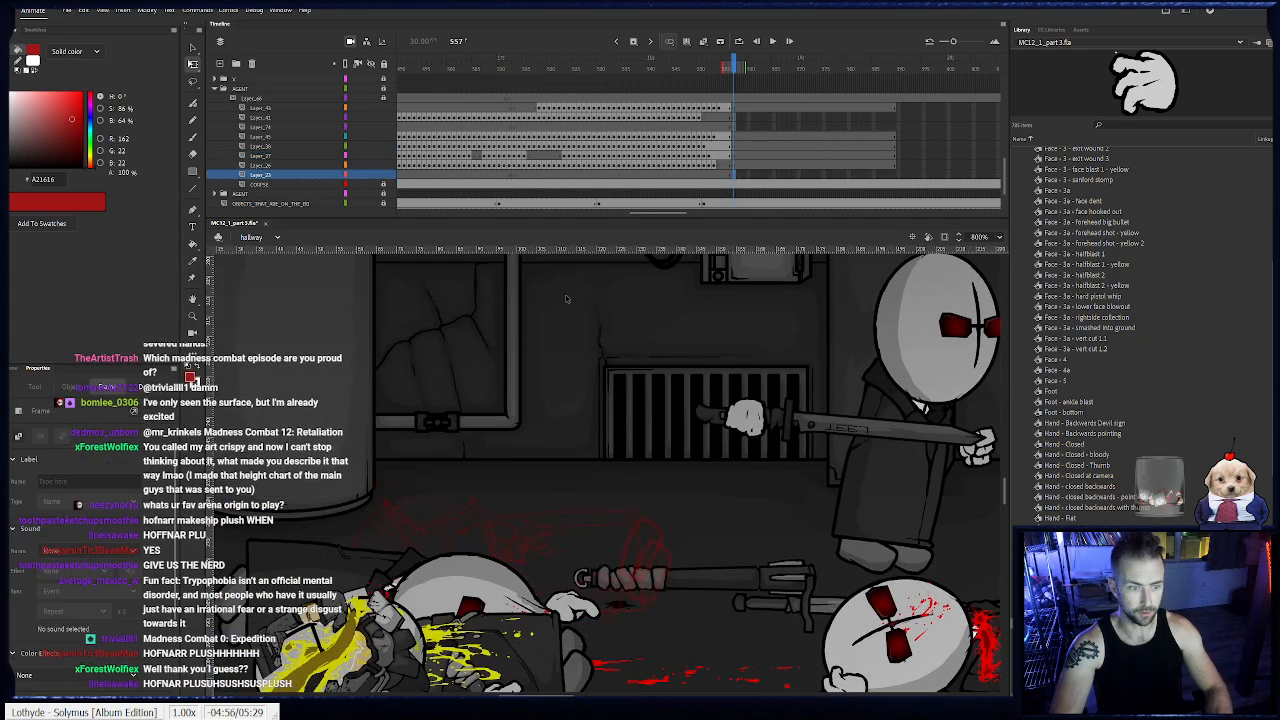
{"action": "key", "text": "ctrl+shift+v"}
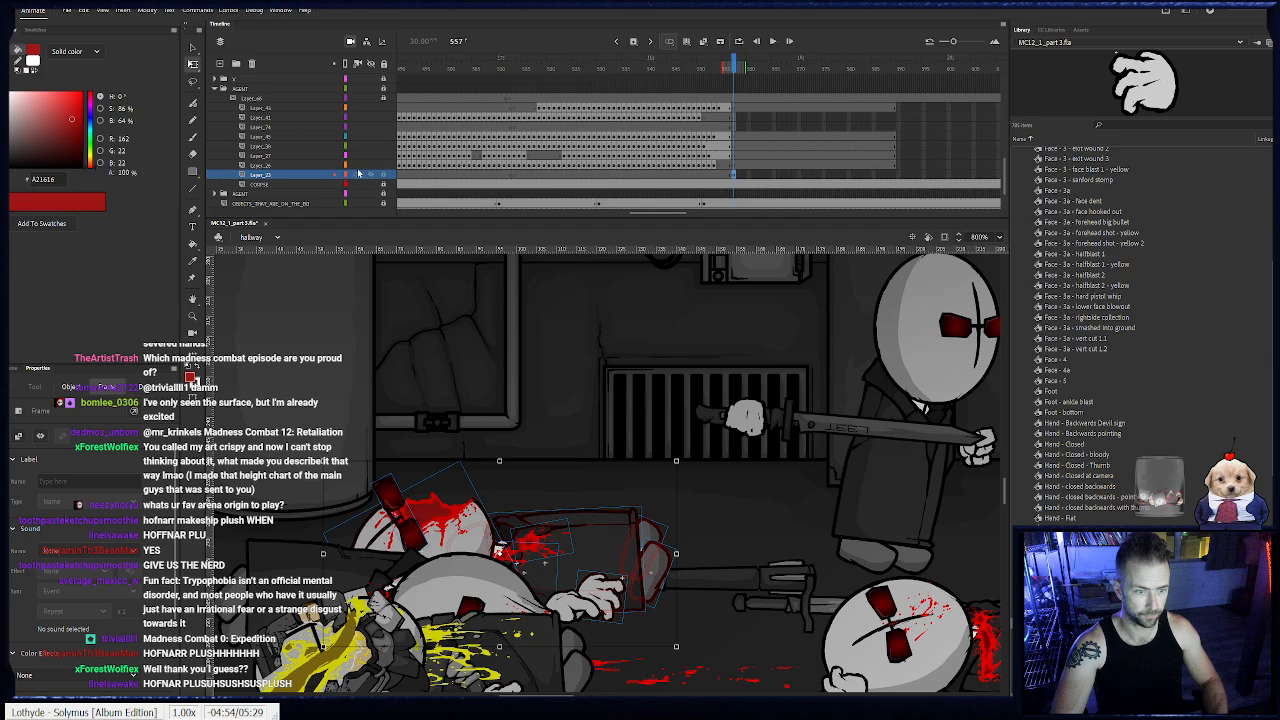
- Rename the layer holding the combined body parts to CORPSE
{"action": "double_click", "coordinate": [260, 175]}
{"action": "type", "text": "CORPSE"}
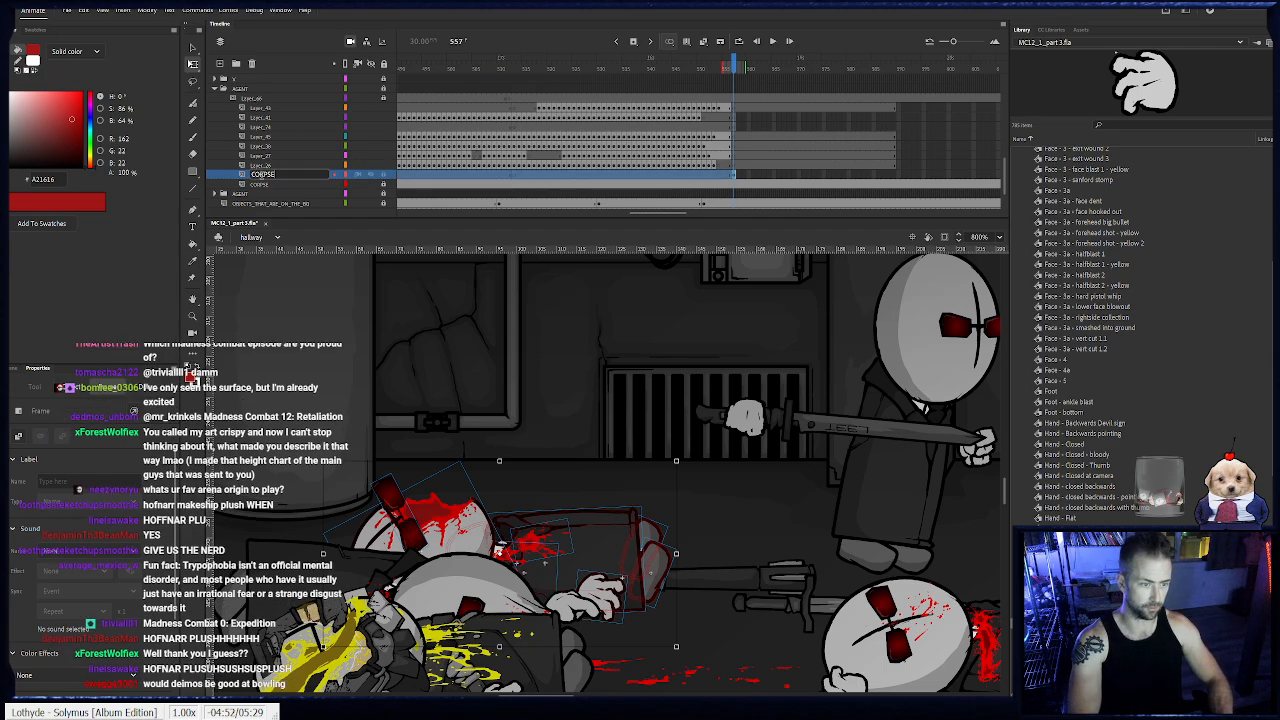
{"action": "key", "text": "Return"}
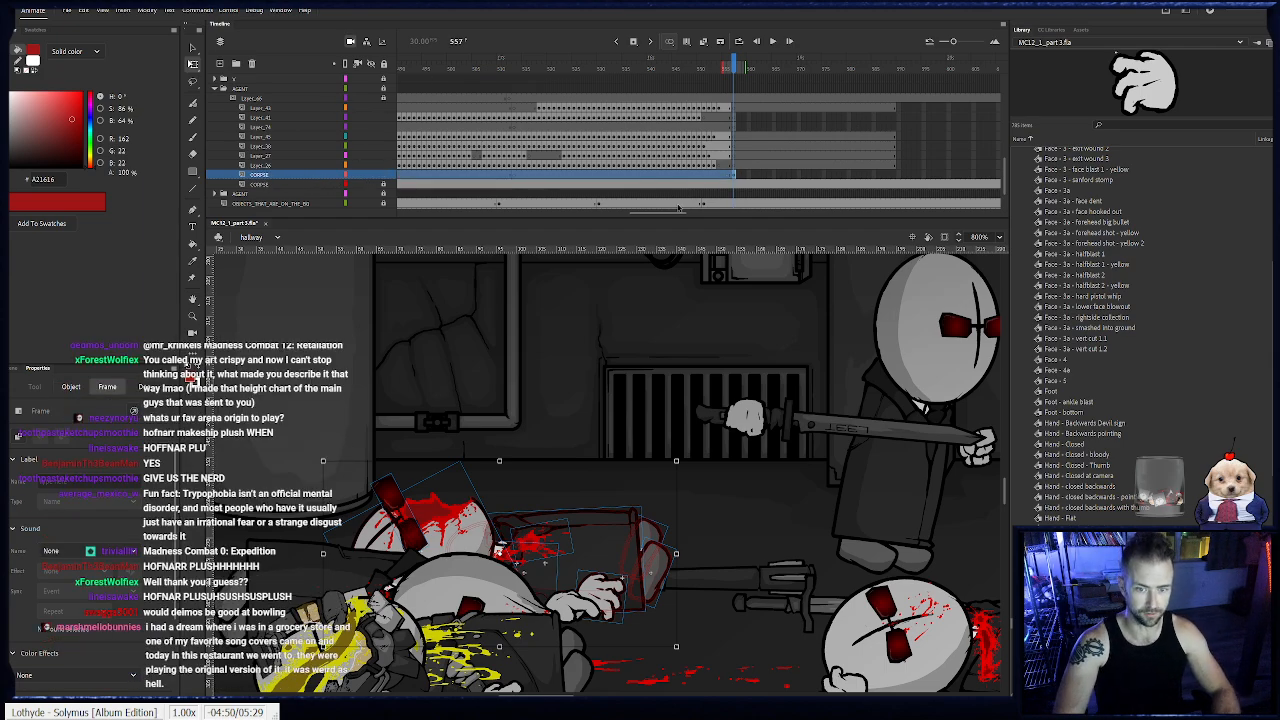
- Extend the new CORPSE layer's frames to frame 650 and lock the layer
{"action": "left_click_drag", "start_coordinate": [680, 212], "coordinate": [742, 212]}
{"action": "left_click_drag", "start_coordinate": [803, 175], "coordinate": [785, 109]}
{"action": "key", "text": "F5"}
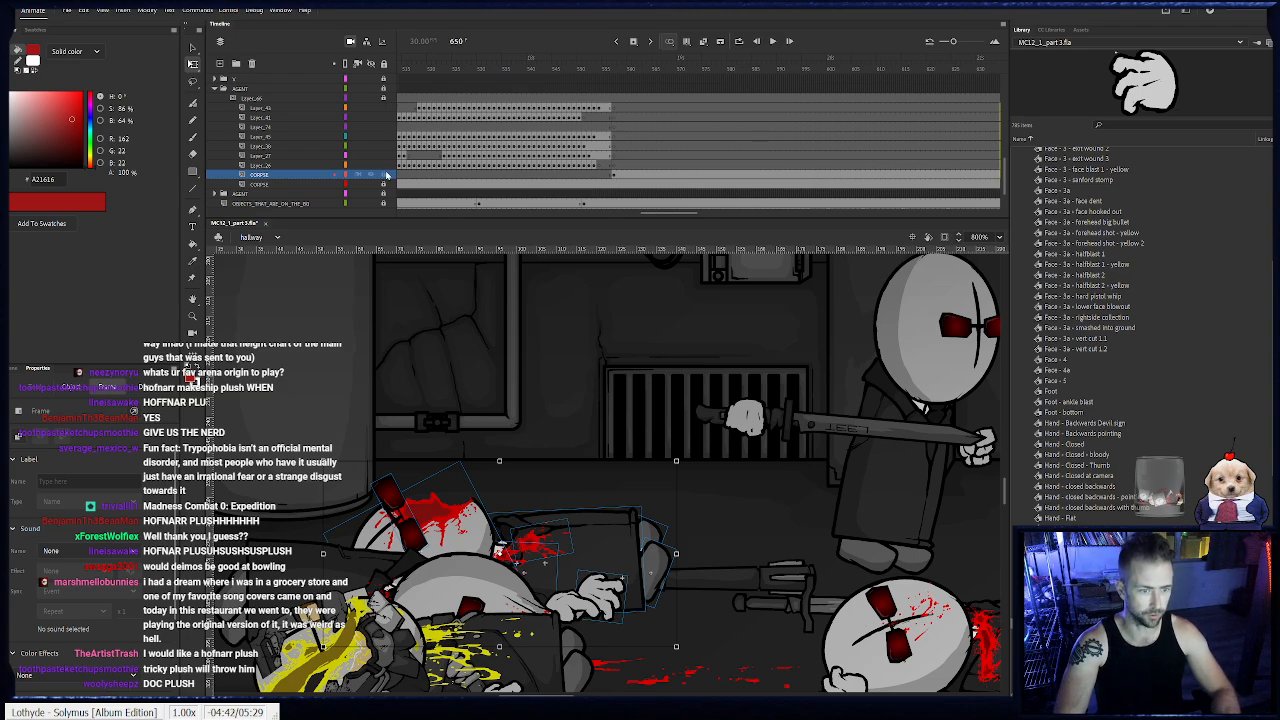
{"action": "left_click", "coordinate": [586, 297]}
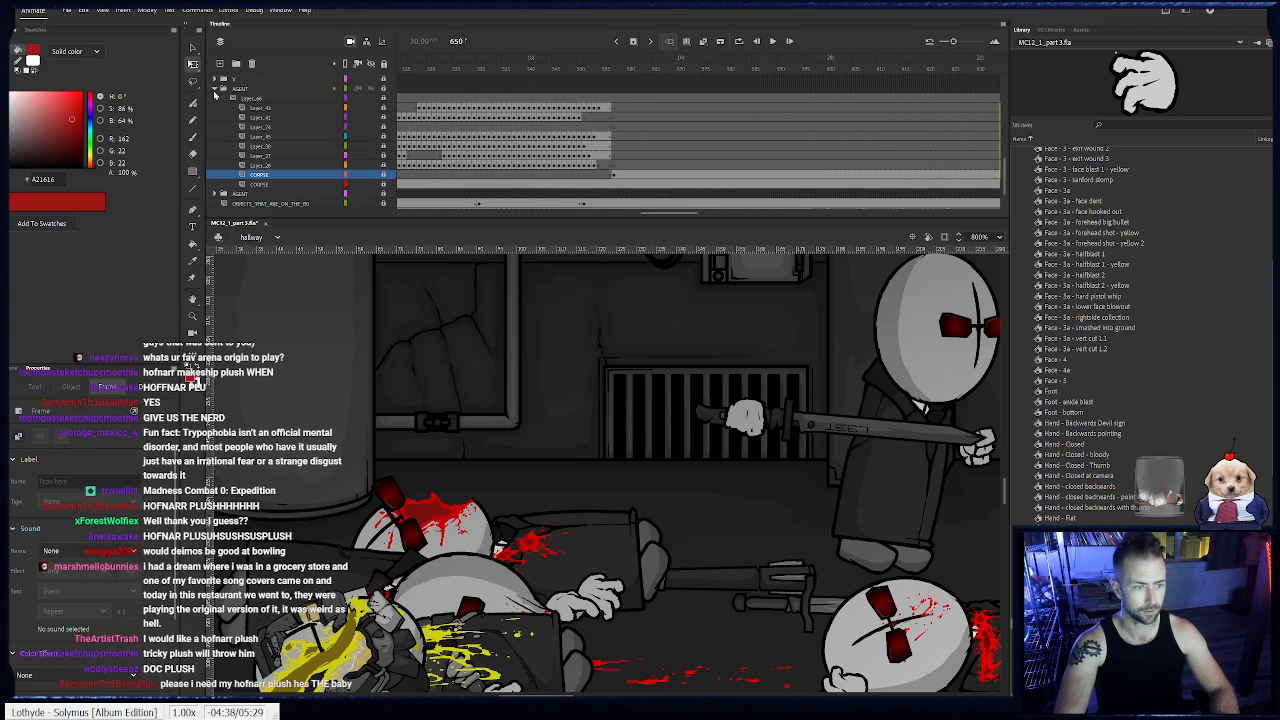
- Rename the finished agent's layer folder from AGENT to V and collapse it
{"action": "double_click", "coordinate": [240, 89]}
{"action": "type", "text": "V"}
{"action": "key", "text": "Return"}
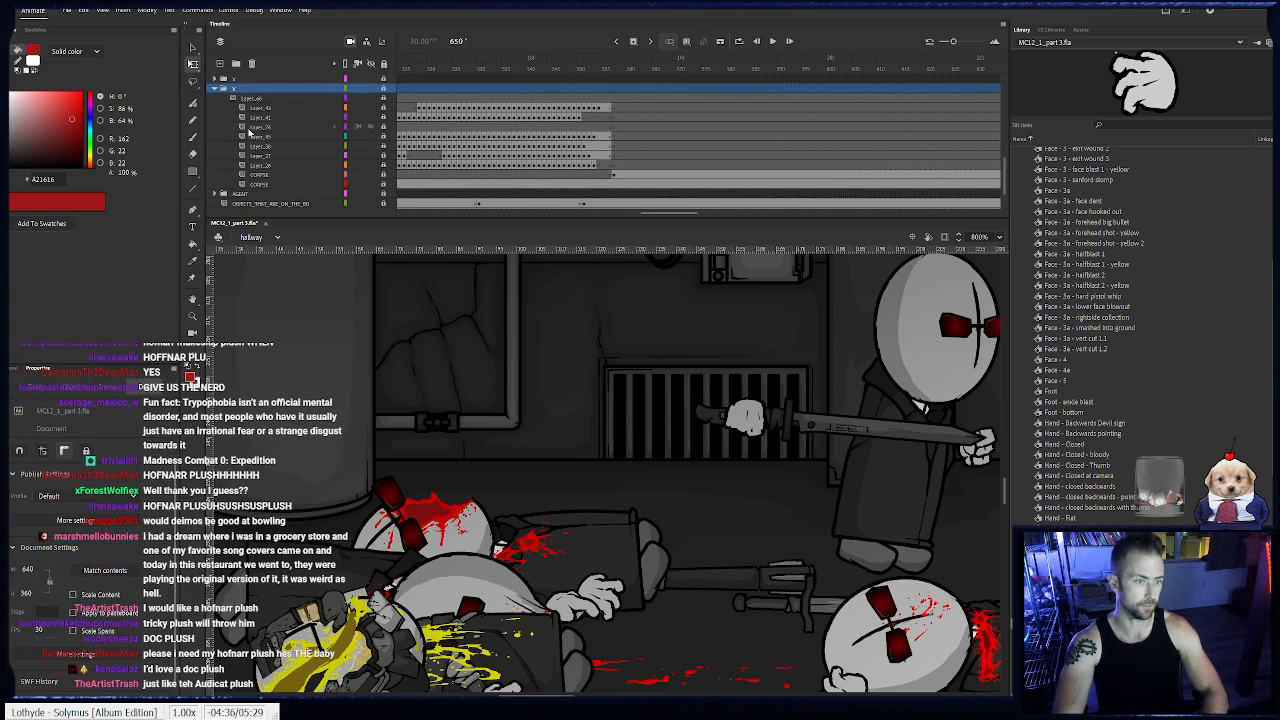
{"action": "left_click", "coordinate": [215, 90]}
- Zoom out to 200% to view the whole hallway scene
{"action": "left_click_drag", "start_coordinate": [725, 383], "coordinate": [401, 420]}
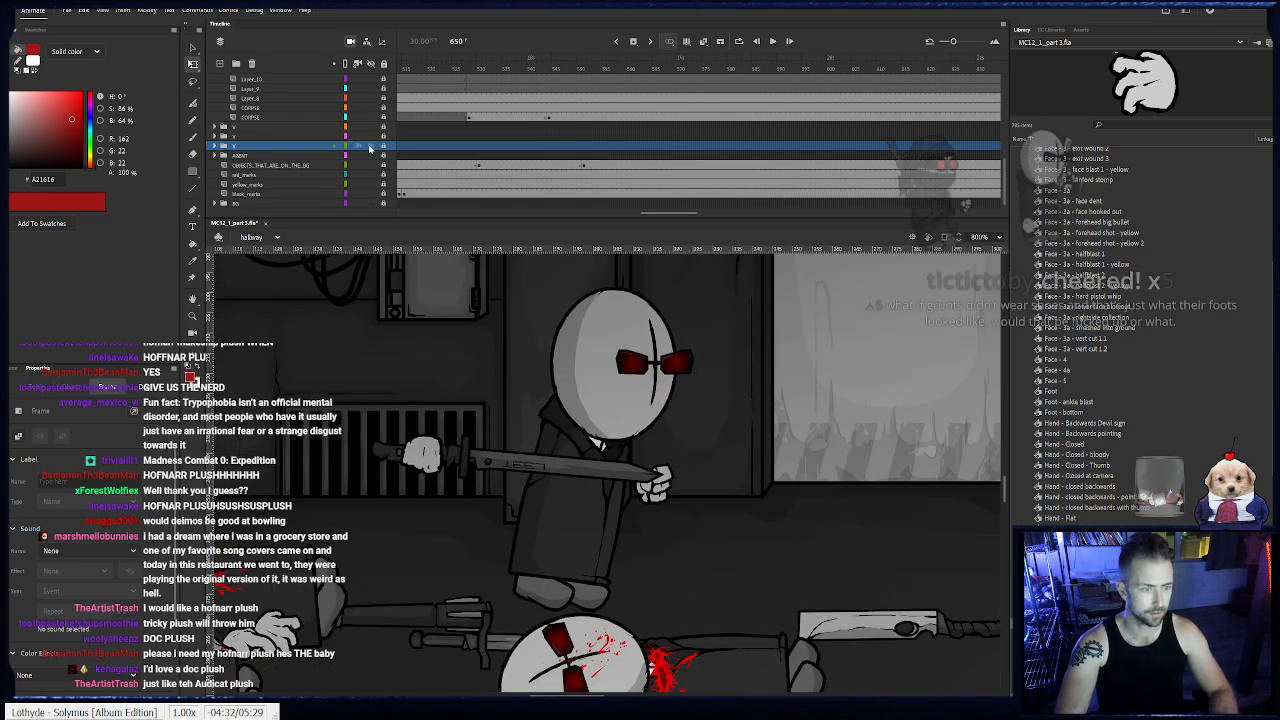
{"action": "double_click", "coordinate": [193, 316]}
{"action": "left_click", "coordinate": [742, 468]}
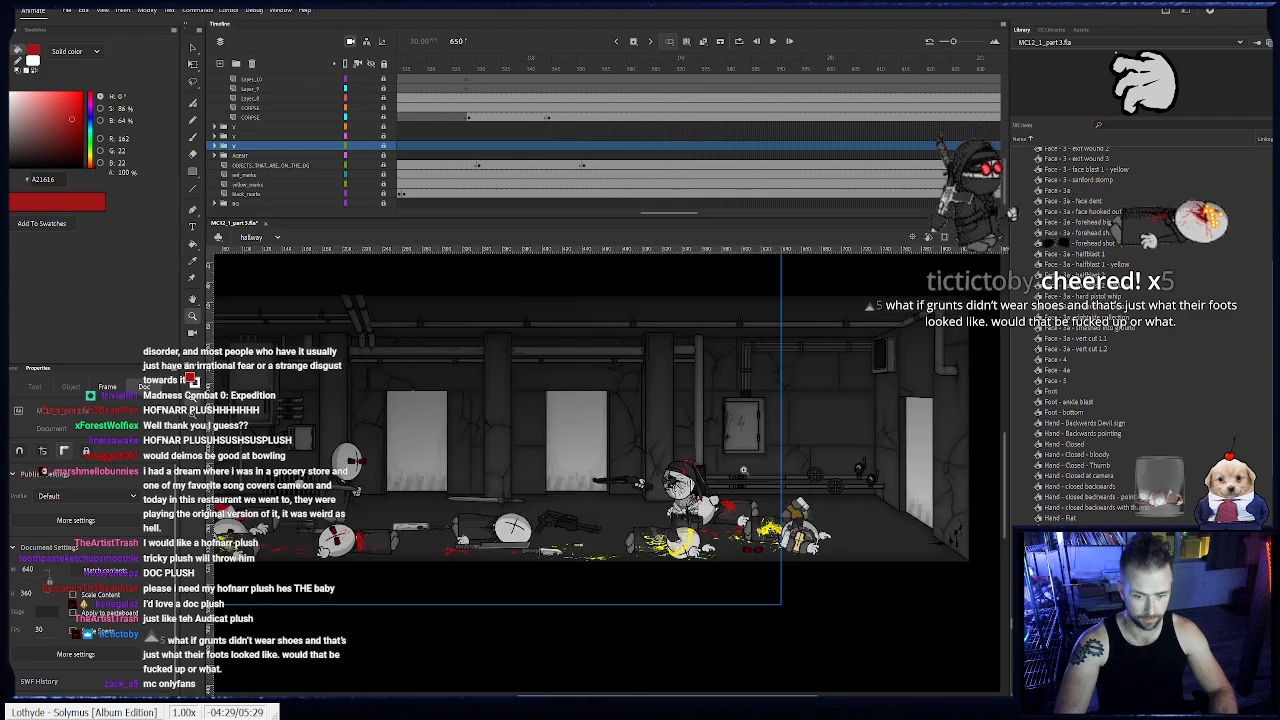
- Scrub the hallway timeline between frames 512 and 529 to review the stabbed agent's fall
{"action": "left_click", "coordinate": [485, 68]}
{"action": "left_click_drag", "start_coordinate": [485, 80], "coordinate": [590, 153]}
{"action": "scroll", "coordinate": [589, 153], "scroll_direction": "up", "scroll_amount": 4}
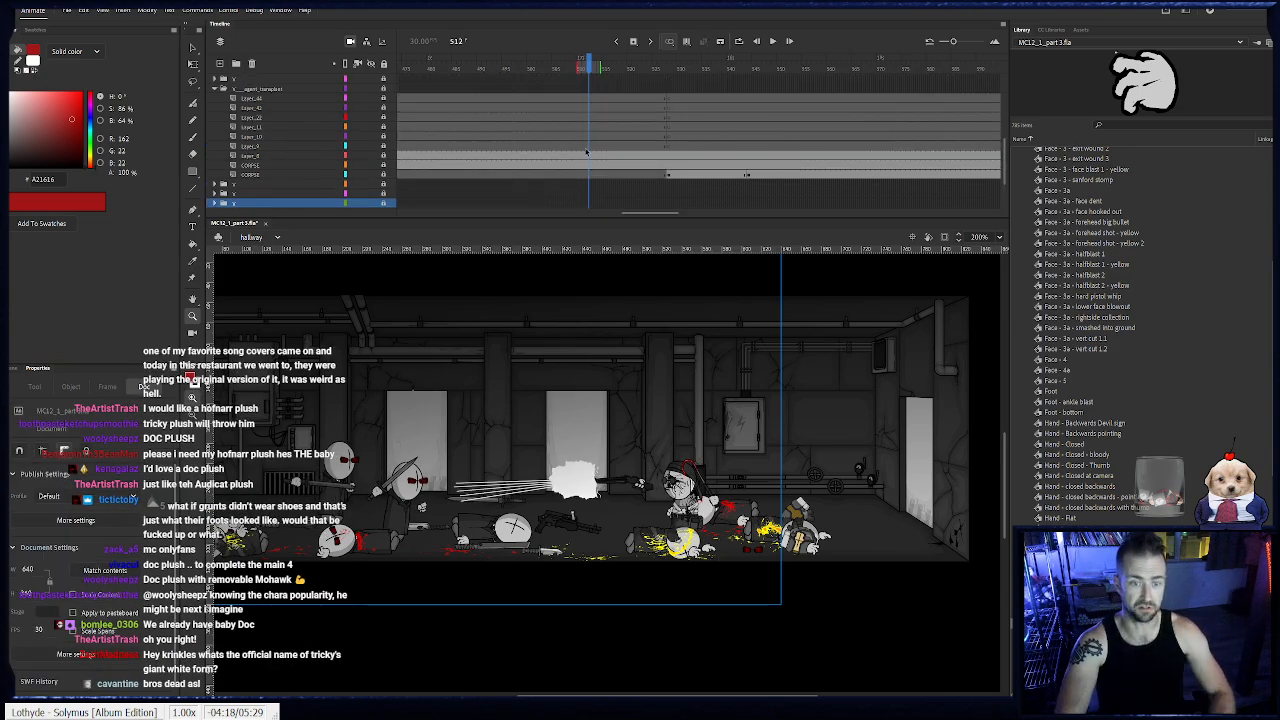
{"action": "scroll", "coordinate": [555, 157], "scroll_direction": "down", "scroll_amount": 2}
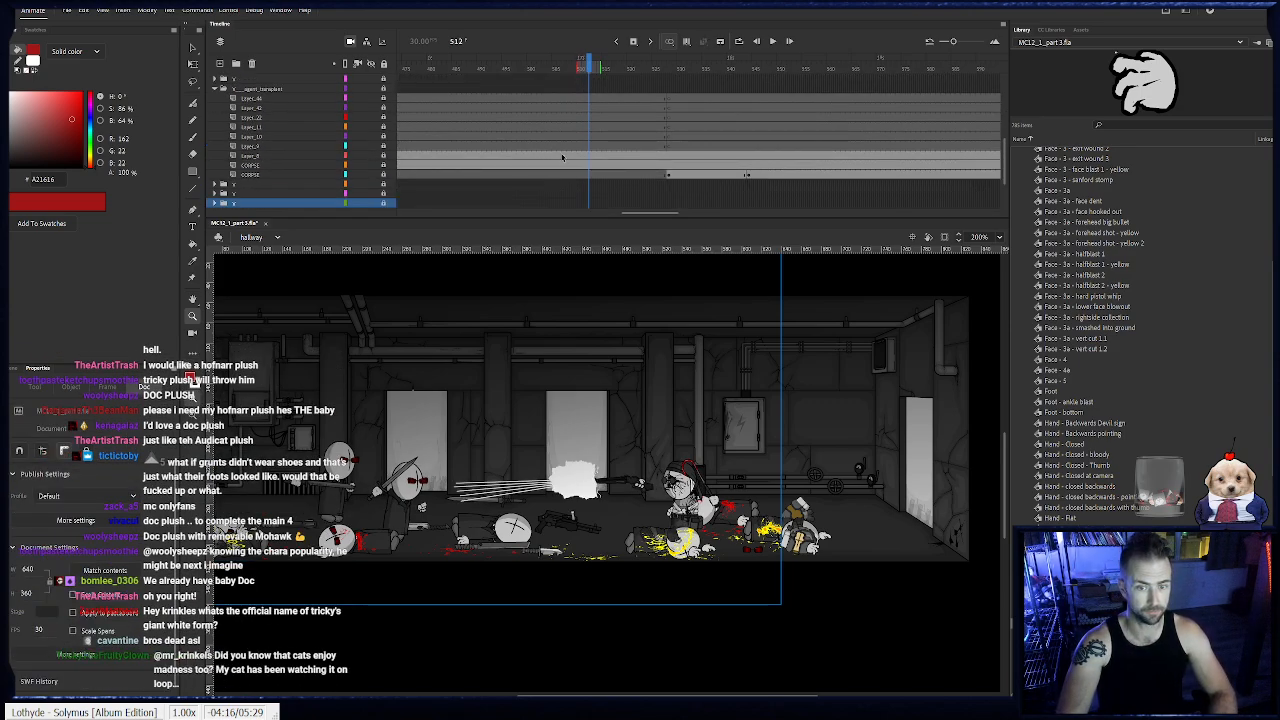
{"action": "left_click_drag", "start_coordinate": [661, 214], "coordinate": [654, 217]}
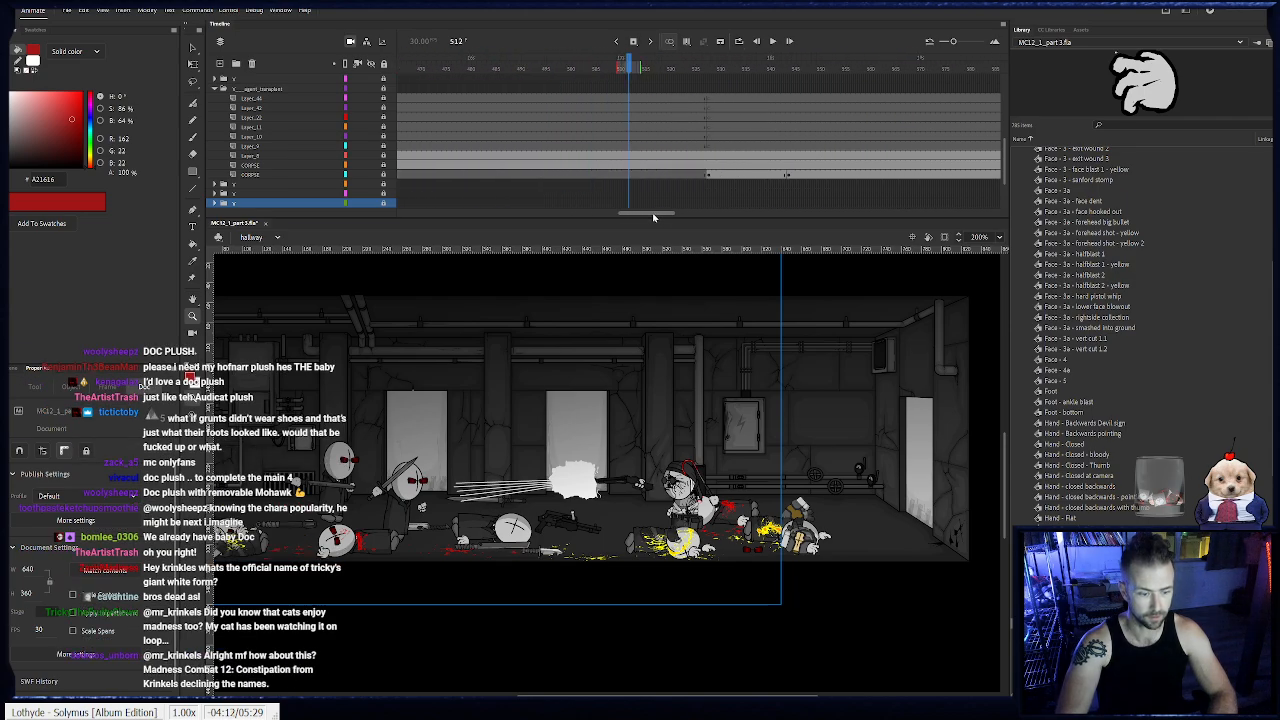
{"action": "left_click_drag", "start_coordinate": [632, 66], "coordinate": [713, 101]}
- Collapse the expanded agent's layer folder and shorten its name to V
{"action": "left_click", "coordinate": [218, 90]}
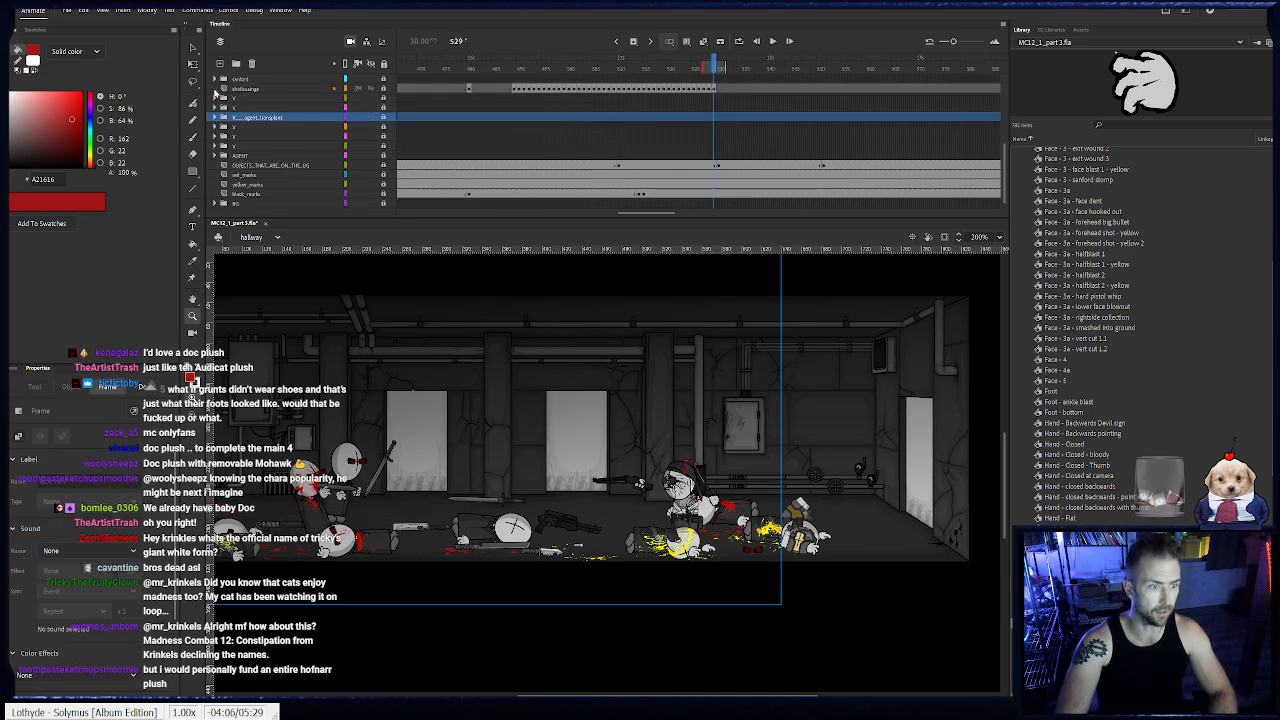
{"action": "double_click", "coordinate": [252, 119]}
{"action": "left_click_drag", "start_coordinate": [245, 118], "coordinate": [283, 117]}
{"action": "key", "text": "BackSpace"}
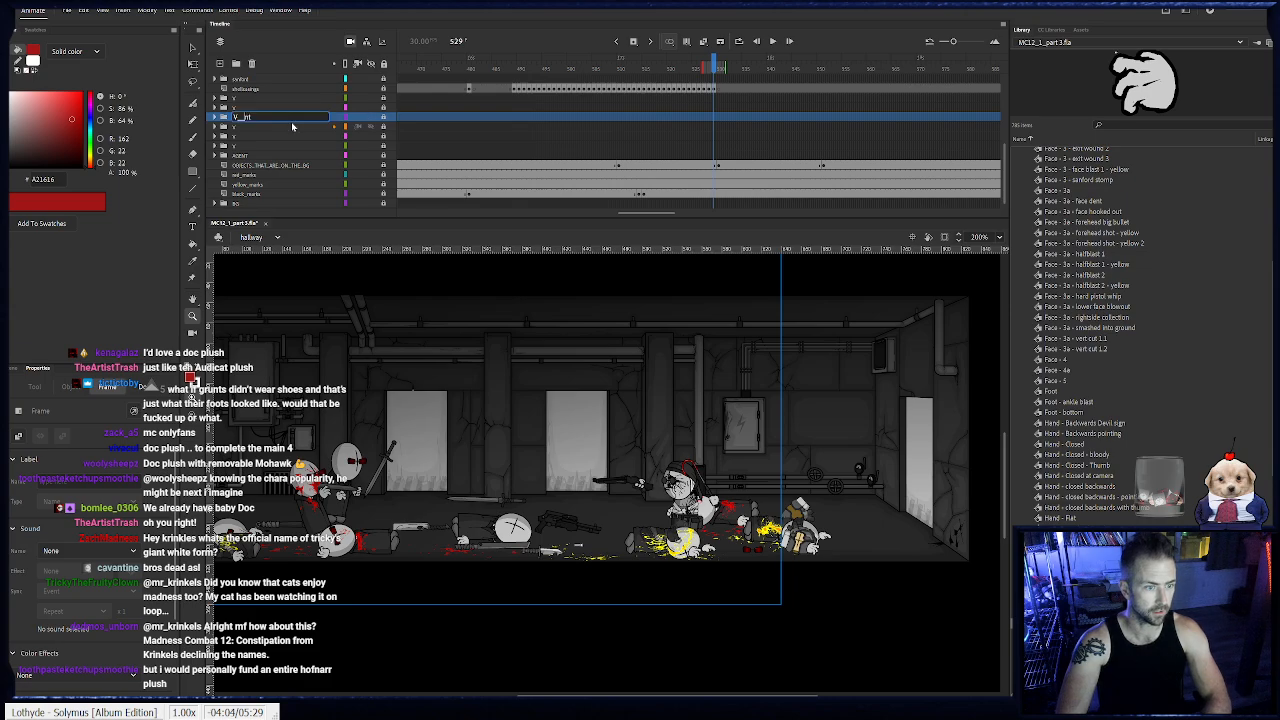
{"action": "key", "text": "BackSpace"}
{"action": "left_click", "coordinate": [241, 126]}
{"action": "left_click", "coordinate": [241, 119]}
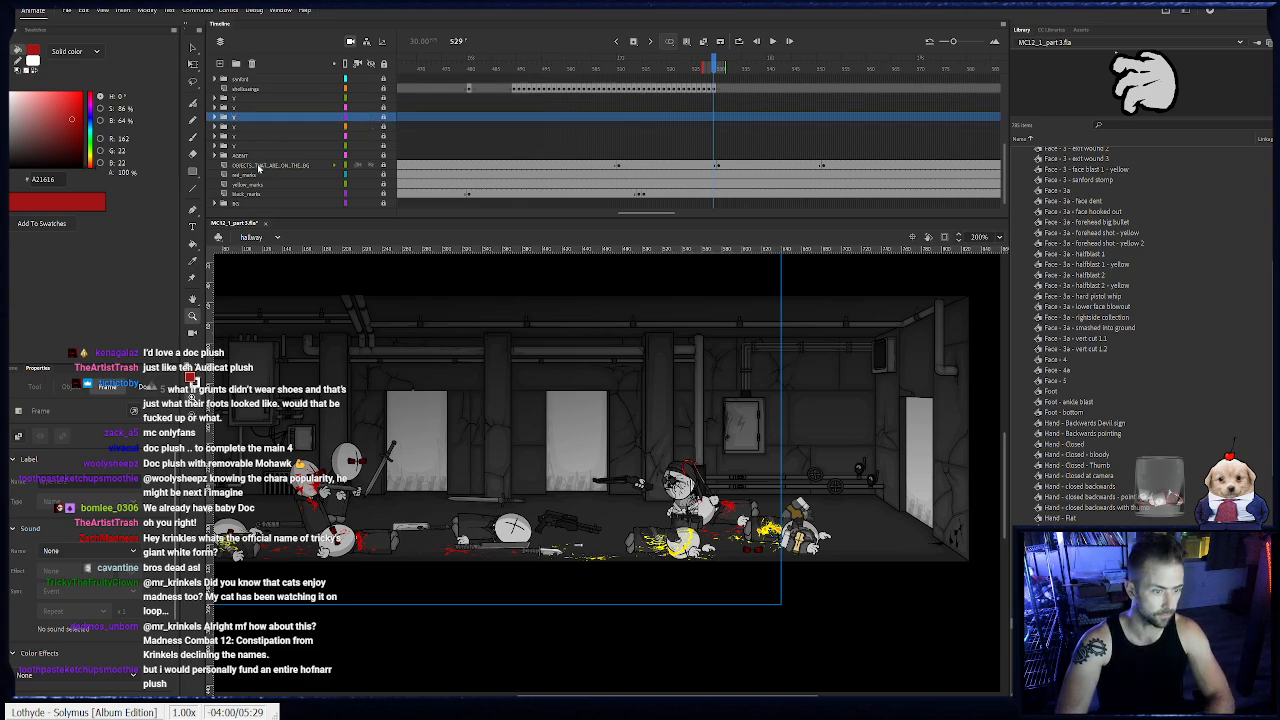
- Go to frame 528, expand the sanford layer folder and collapse the folder directly above it
{"action": "left_click", "coordinate": [258, 155]}
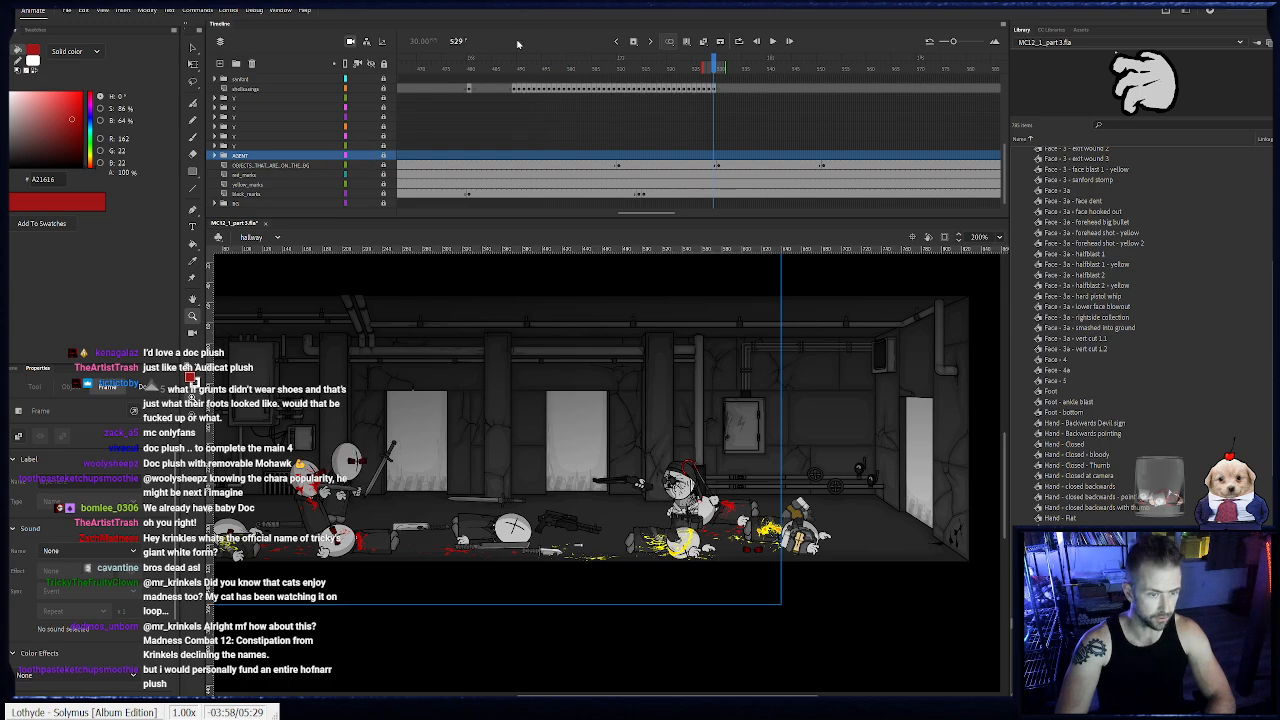
{"action": "left_click_drag", "start_coordinate": [618, 71], "coordinate": [708, 69]}
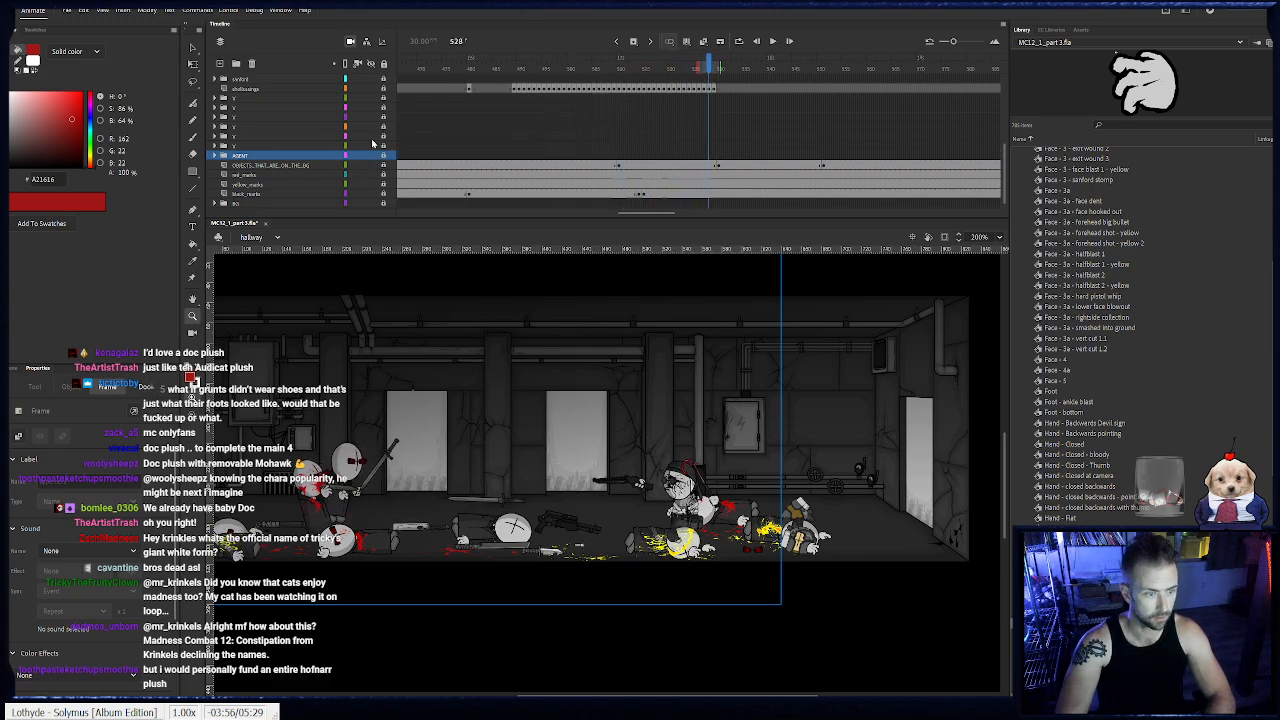
{"action": "scroll", "coordinate": [291, 146], "scroll_direction": "up", "scroll_amount": 1}
{"action": "left_click", "coordinate": [215, 98]}
{"action": "scroll", "coordinate": [222, 98], "scroll_direction": "up", "scroll_amount": 5}
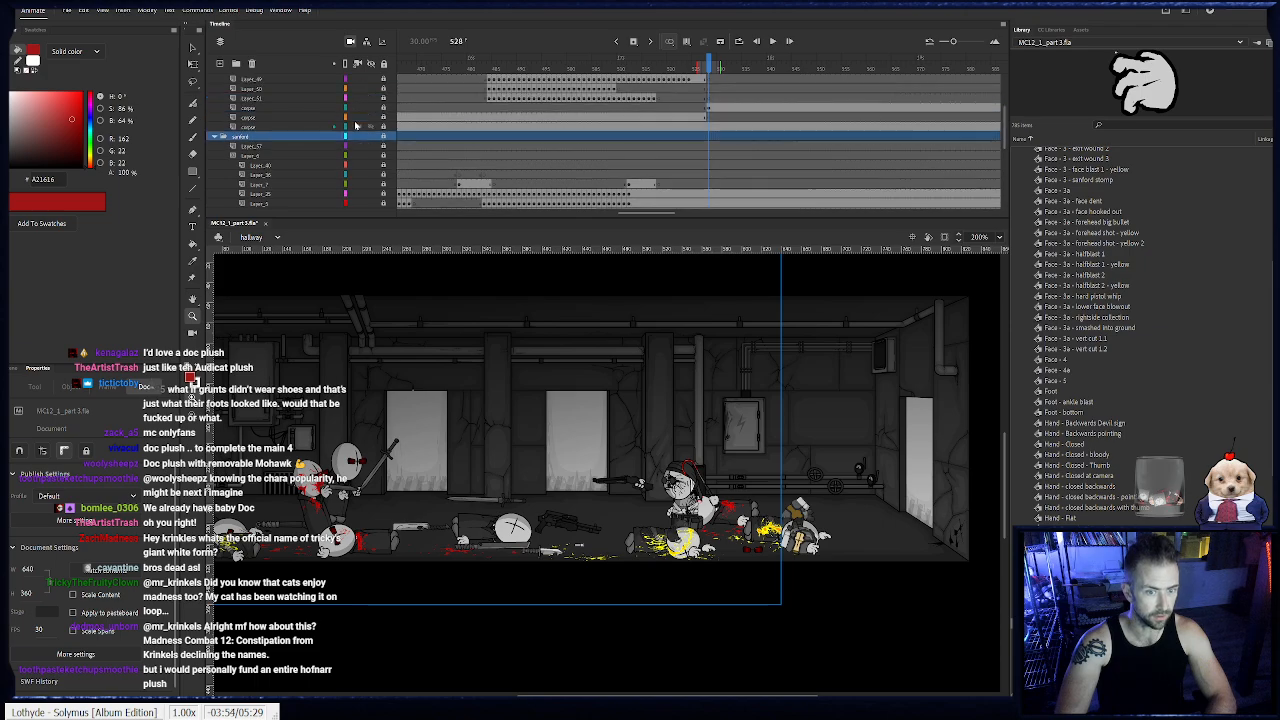
{"action": "left_click", "coordinate": [215, 89]}
{"action": "scroll", "coordinate": [526, 160], "scroll_direction": "up", "scroll_amount": 1}
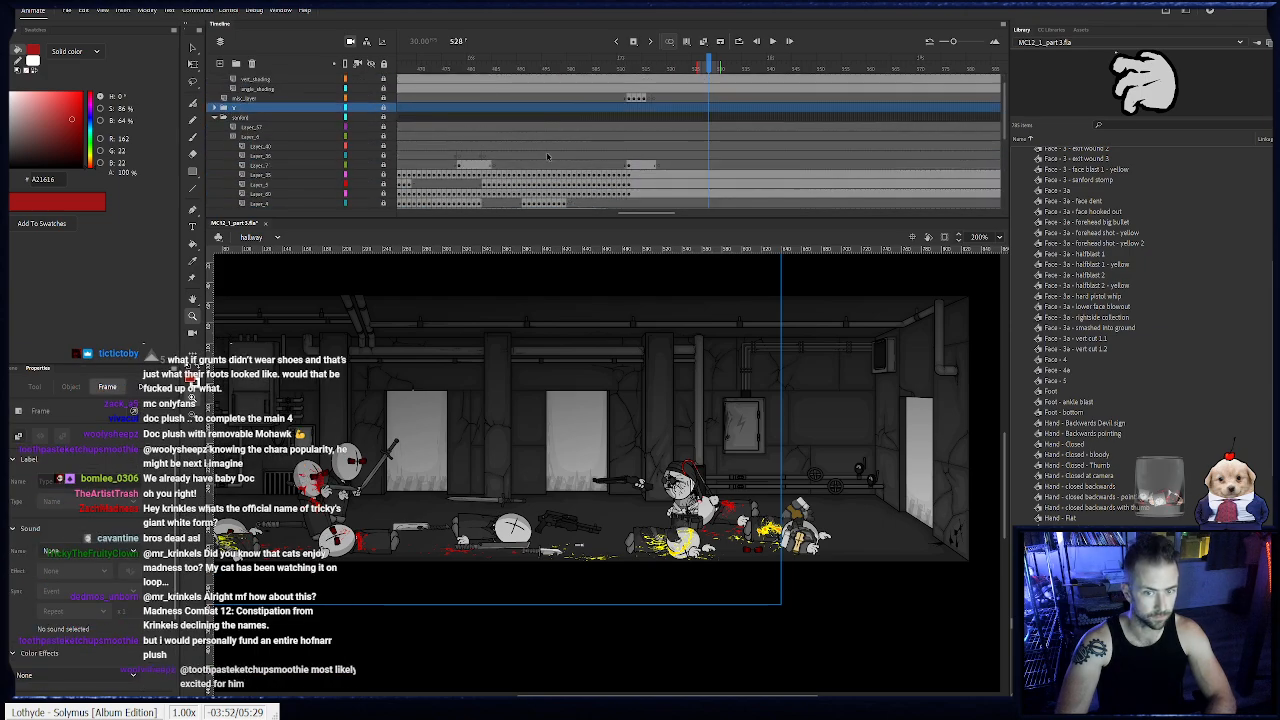
- Remove the held frames after frame 512 from Sanford's body-part layers
{"action": "scroll", "coordinate": [700, 98], "scroll_direction": "down", "scroll_amount": 2}
{"action": "left_click_drag", "start_coordinate": [708, 67], "coordinate": [634, 69]}
{"action": "scroll", "coordinate": [635, 117], "scroll_direction": "down", "scroll_amount": 1}
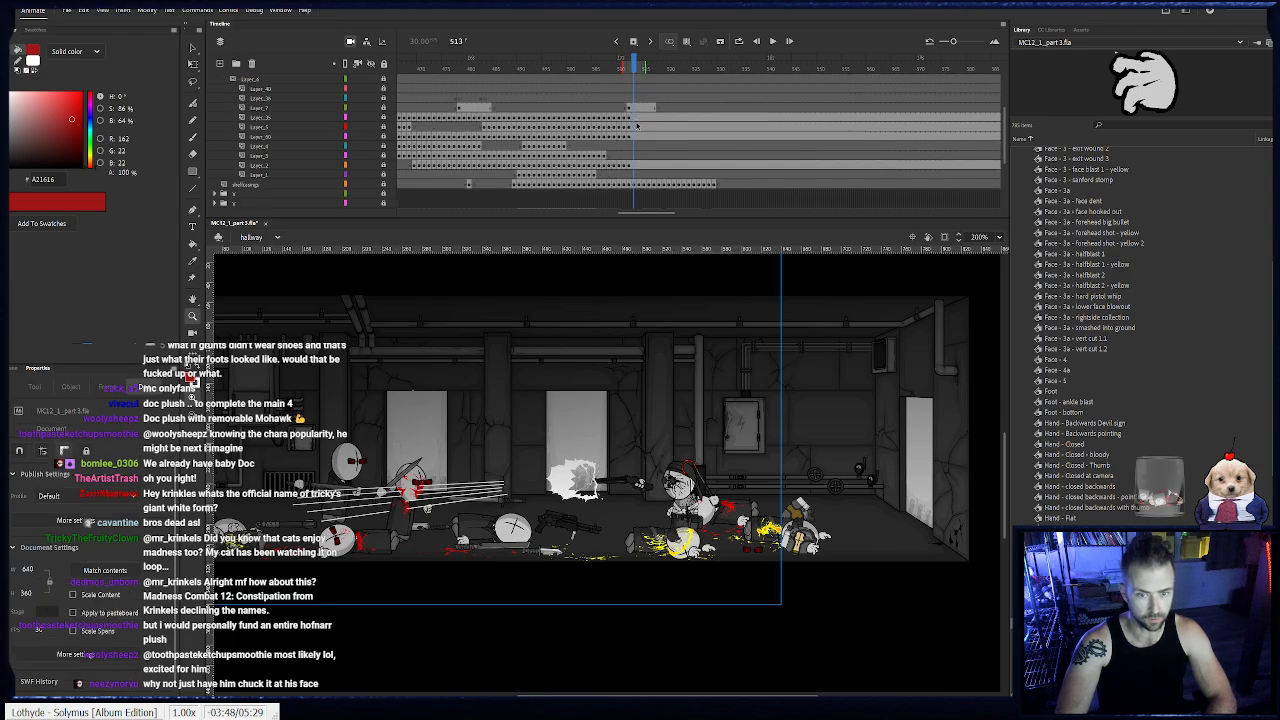
{"action": "left_click", "coordinate": [683, 508]}
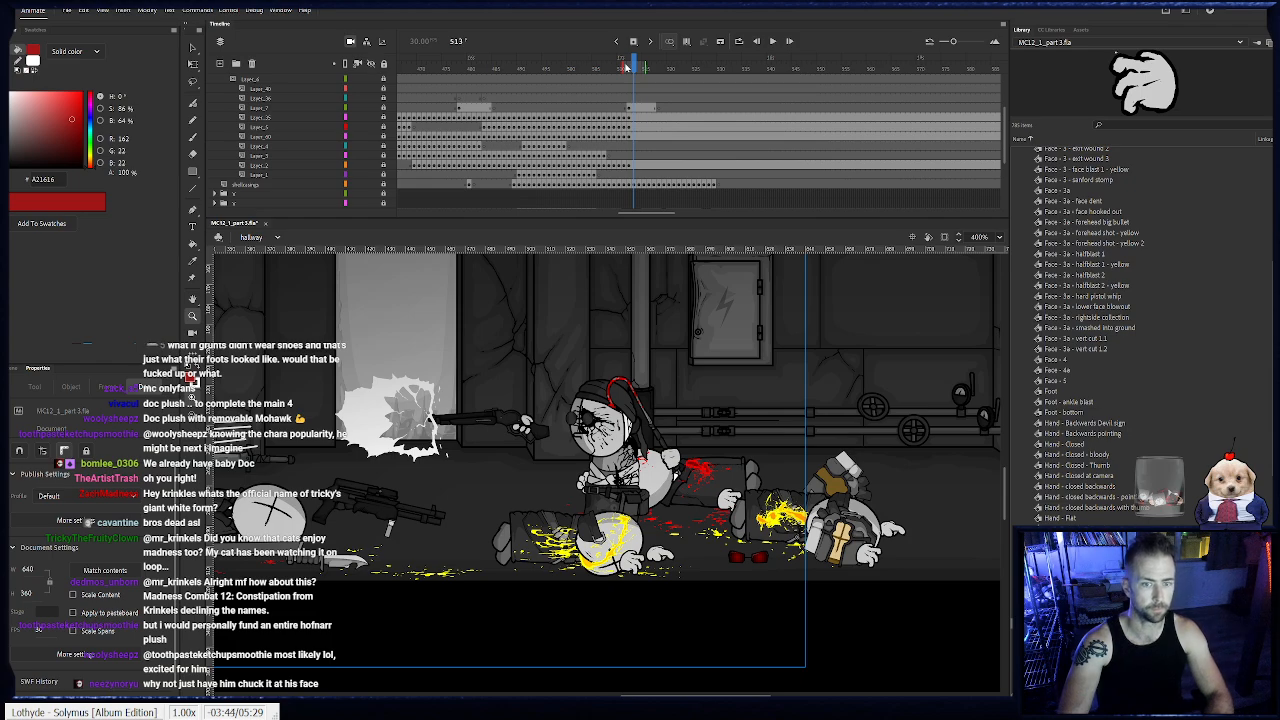
{"action": "left_click_drag", "start_coordinate": [635, 175], "coordinate": [749, 121]}
{"action": "left_click_drag", "start_coordinate": [652, 109], "coordinate": [935, 175]}
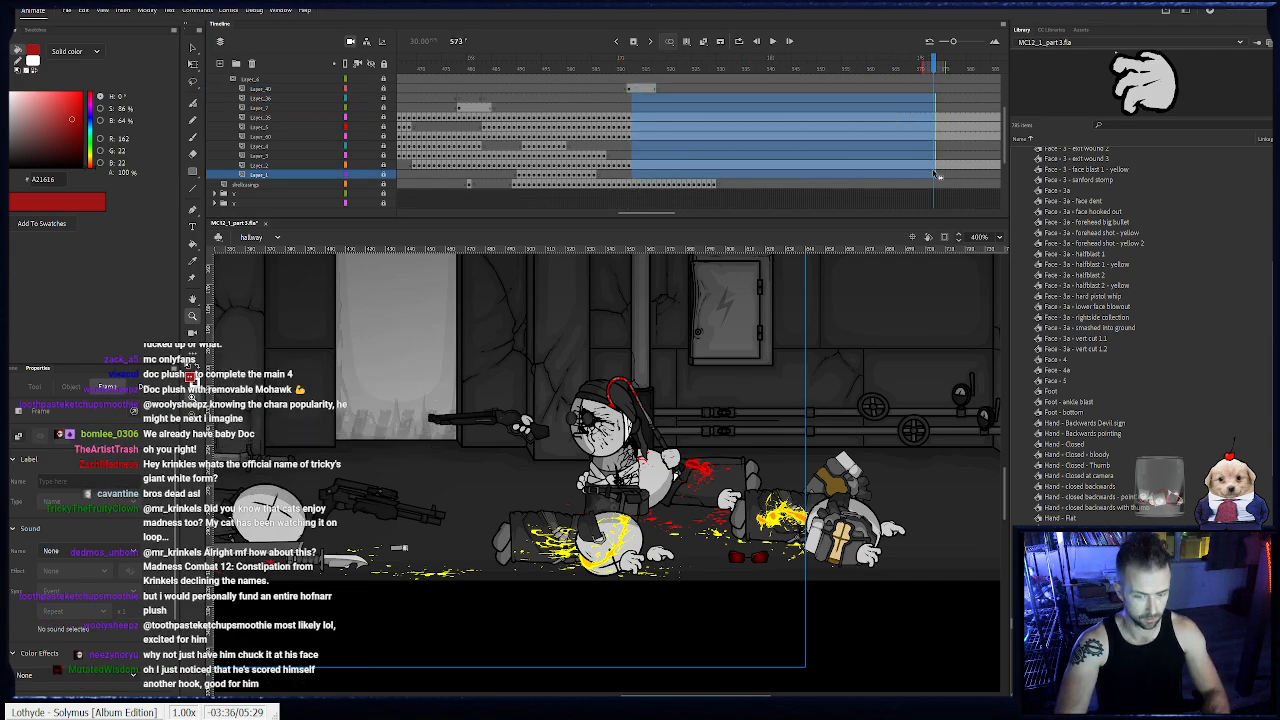
{"action": "key", "text": "shift+F5"}
- Unlock Sanford's body-part layers and tilt his body slightly on a new keyframe at frame 513
{"action": "left_click", "coordinate": [630, 67]}
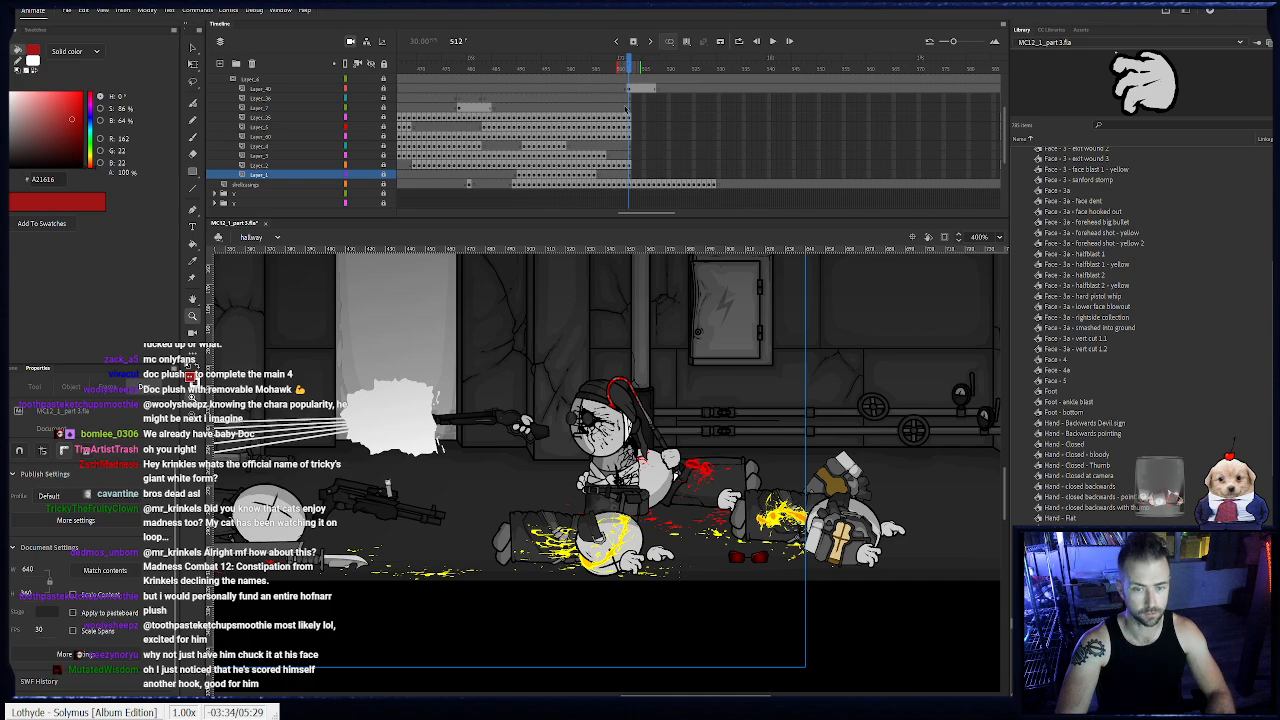
{"action": "left_click", "coordinate": [630, 136]}
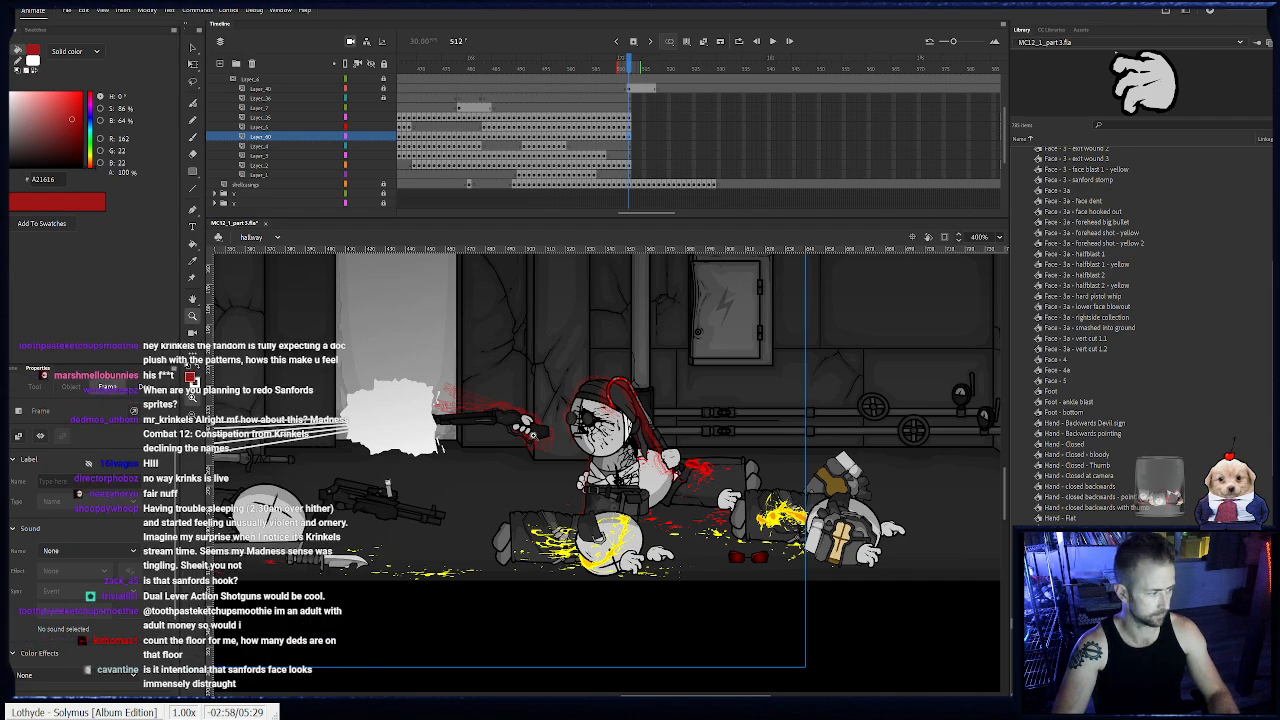
{"action": "left_click_drag", "start_coordinate": [582, 428], "coordinate": [641, 424]}
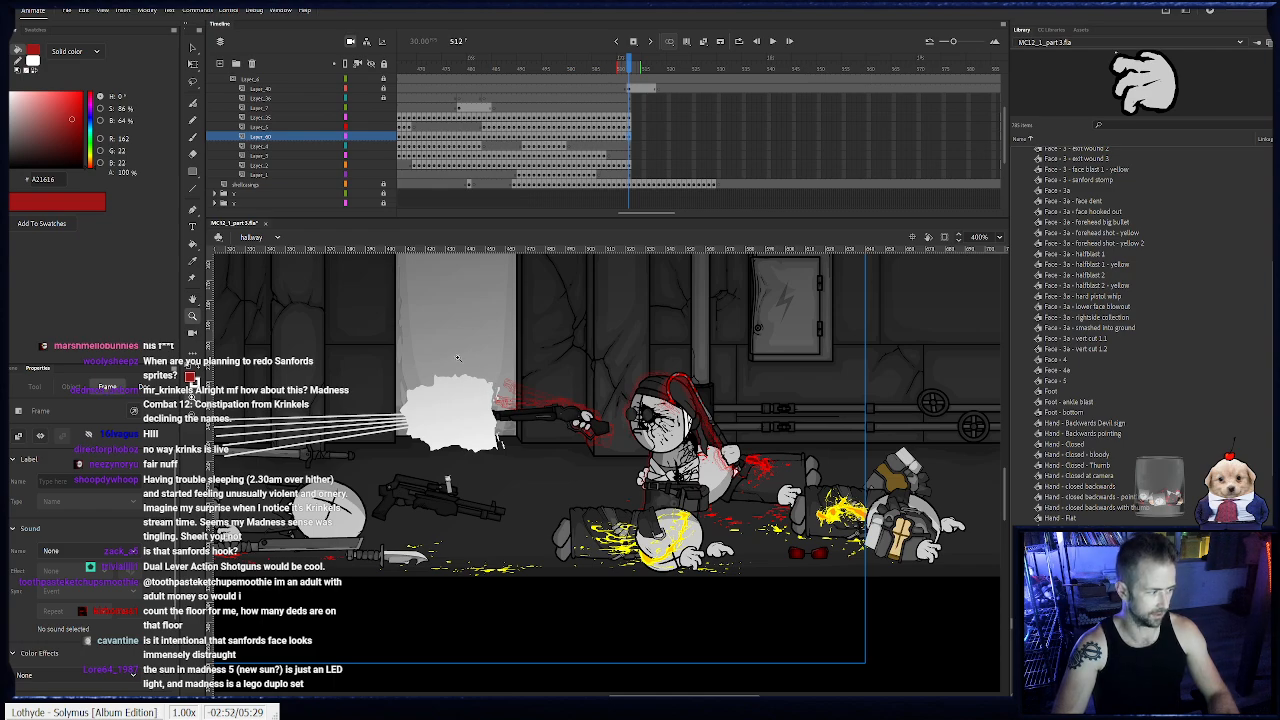
{"action": "left_click", "coordinate": [193, 47]}
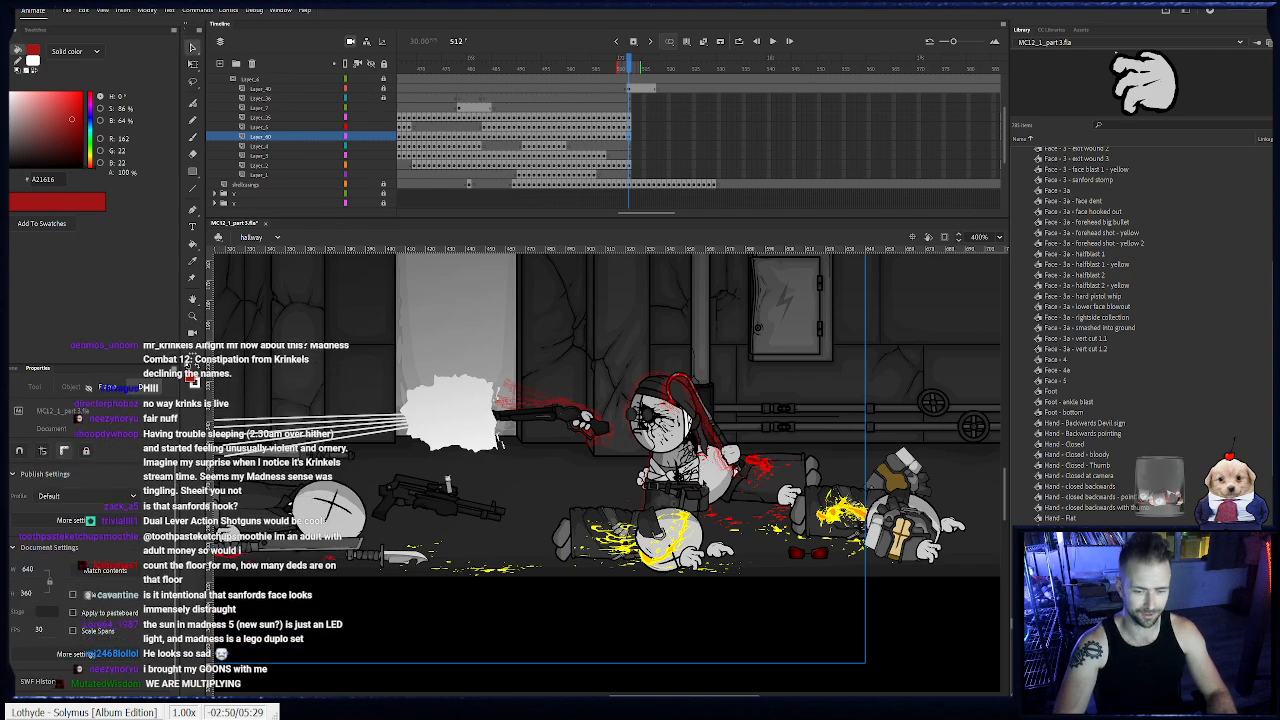
{"action": "left_click", "coordinate": [696, 482]}
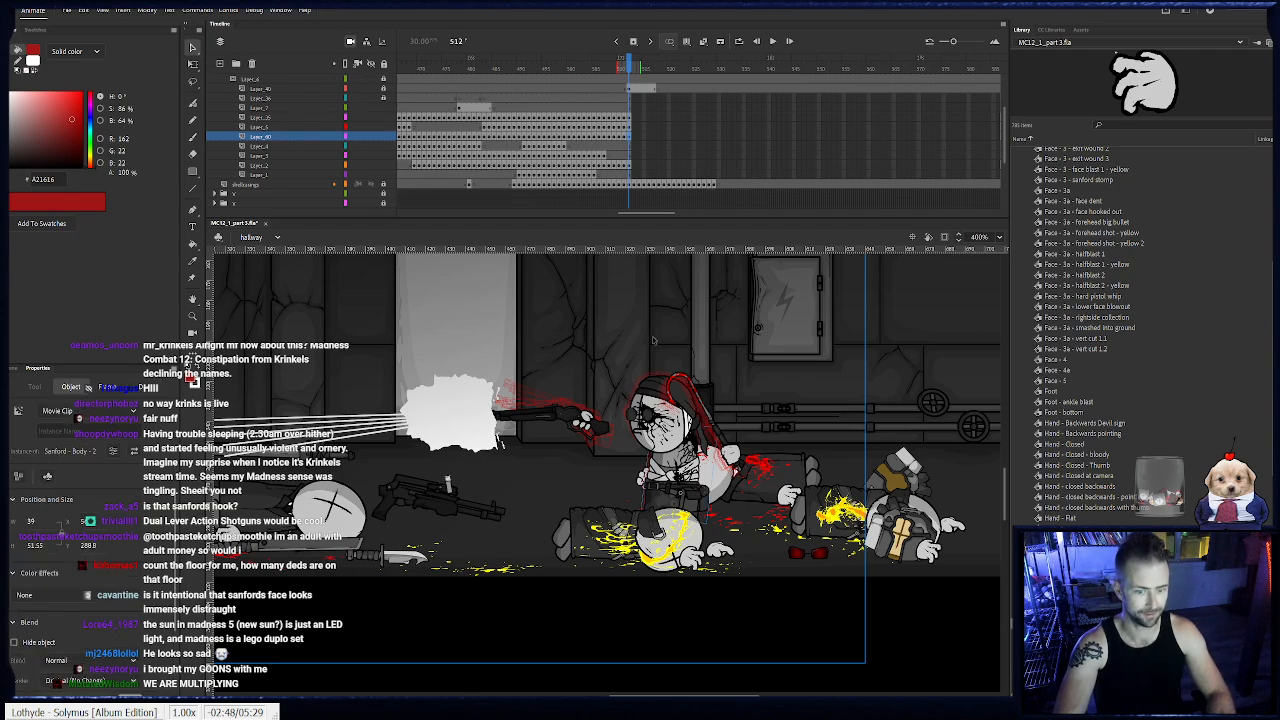
{"action": "key", "text": "."}
{"action": "left_click", "coordinate": [194, 65]}
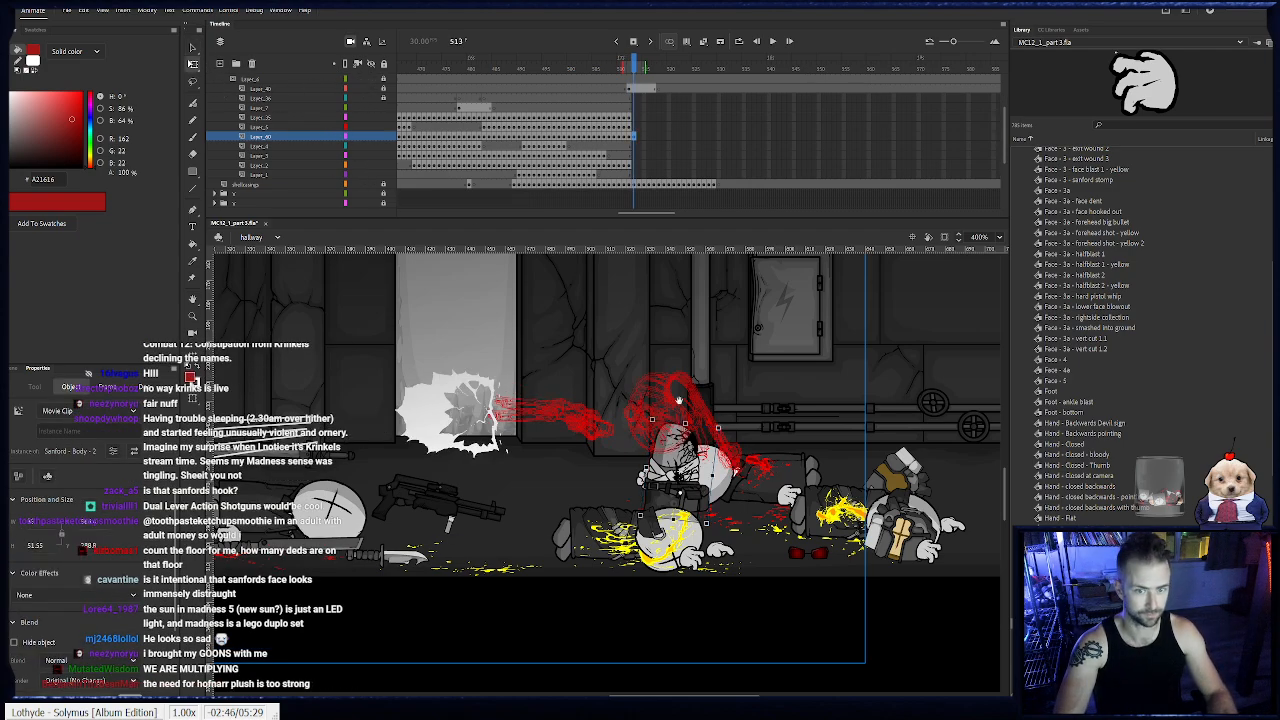
{"action": "left_click_drag", "start_coordinate": [678, 397], "coordinate": [846, 411]}
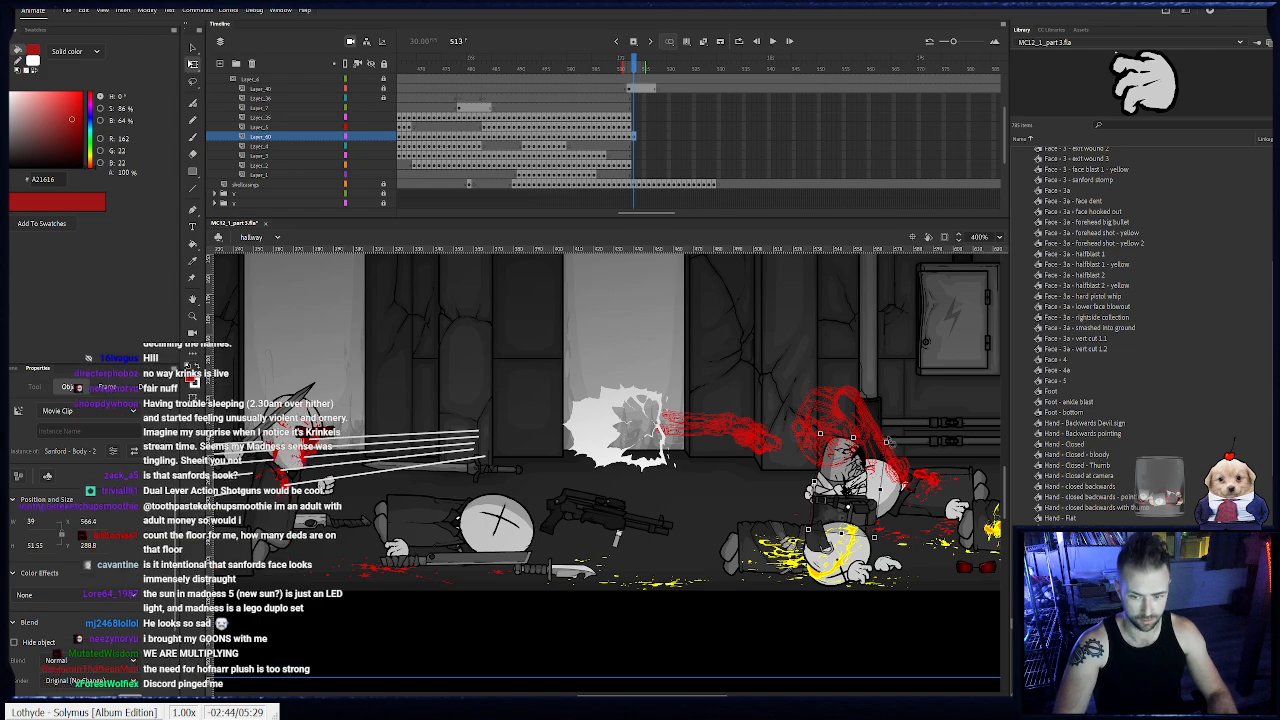
{"action": "left_click_drag", "start_coordinate": [843, 473], "coordinate": [757, 465]}
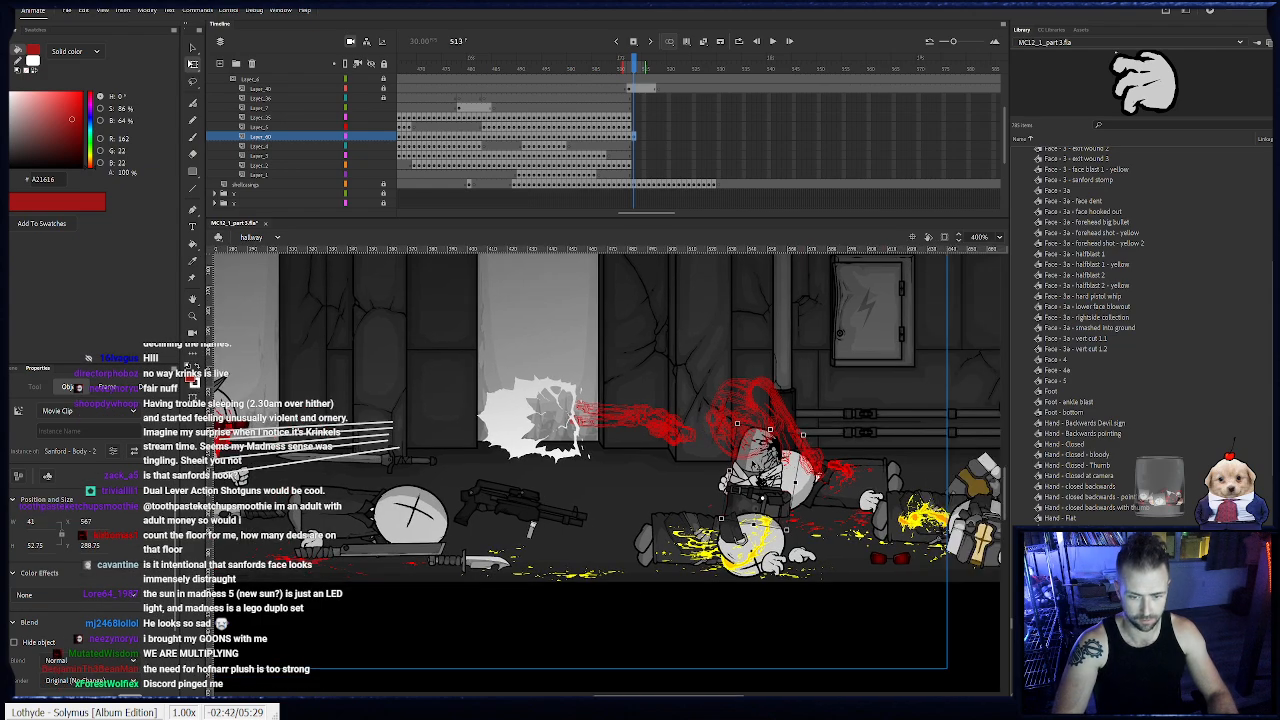
- Add body keyframes on frames 514 to 519, tilting and shifting Sanford's torso progressively backward in recoil
{"action": "key", "text": "."}
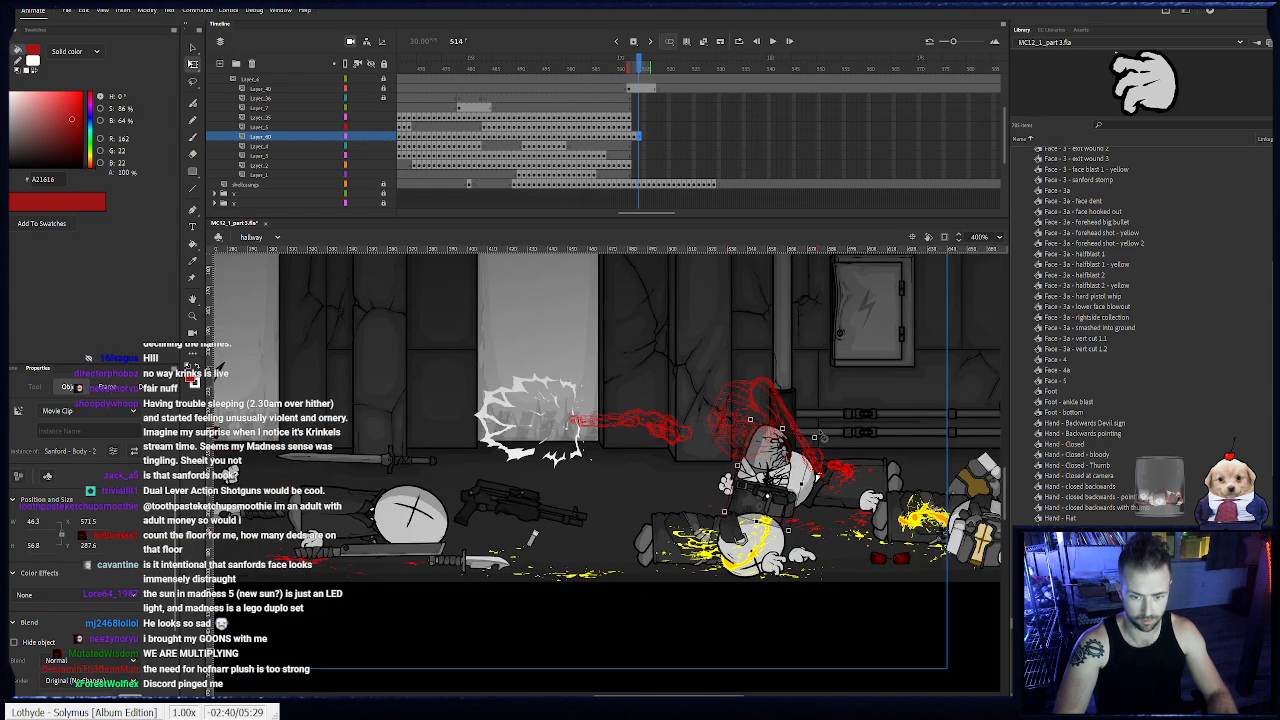
{"action": "key", "text": "period"}
{"action": "key", "text": "period"}
{"action": "key", "text": "period"}
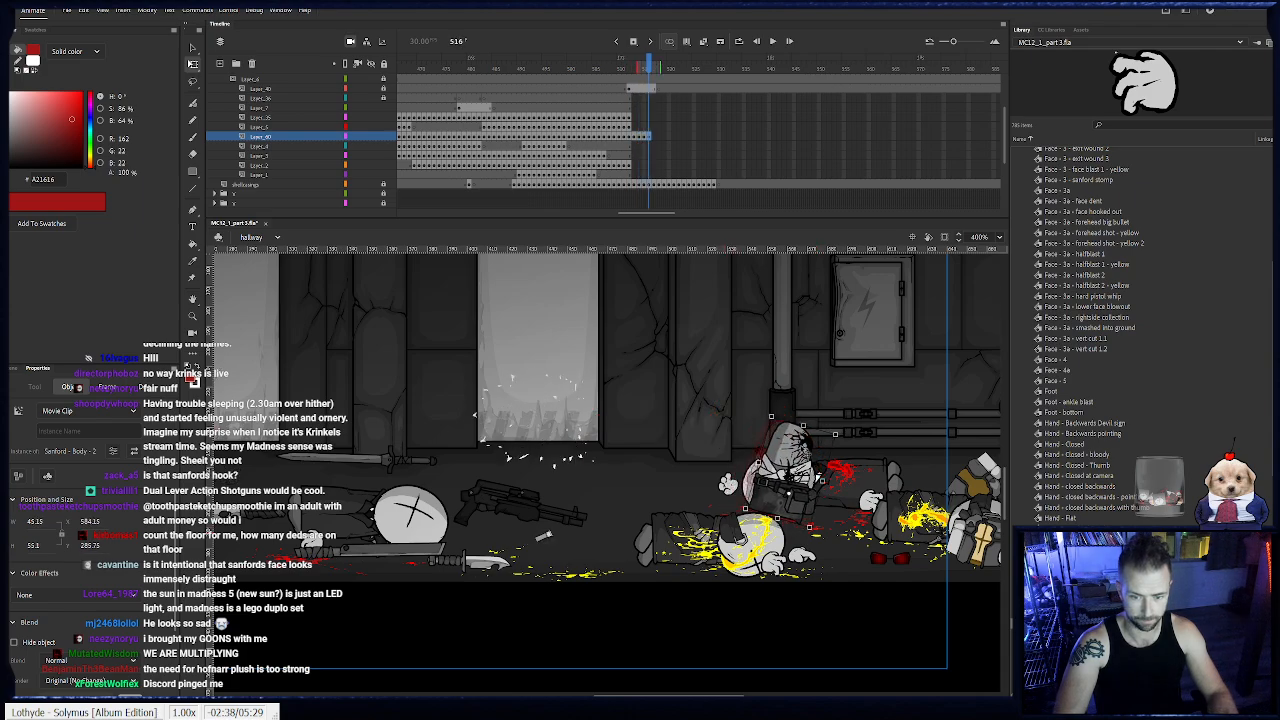
{"action": "key", "text": "period"}
{"action": "key", "text": "period"}
{"action": "key", "text": "period"}
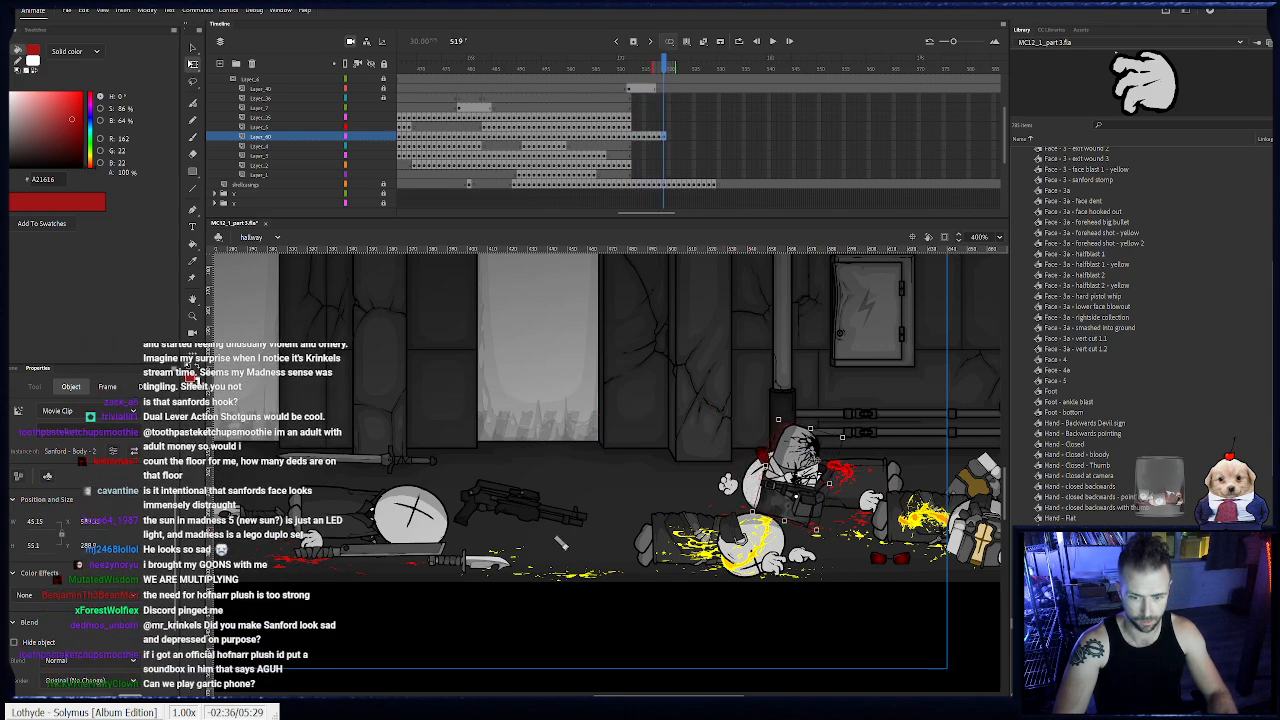
- Keyframe Sanford's body on frames 520 to 527, settling it down and forward again, and play the motion from frame 513
{"action": "key", "text": "period"}
{"action": "key", "text": "period"}
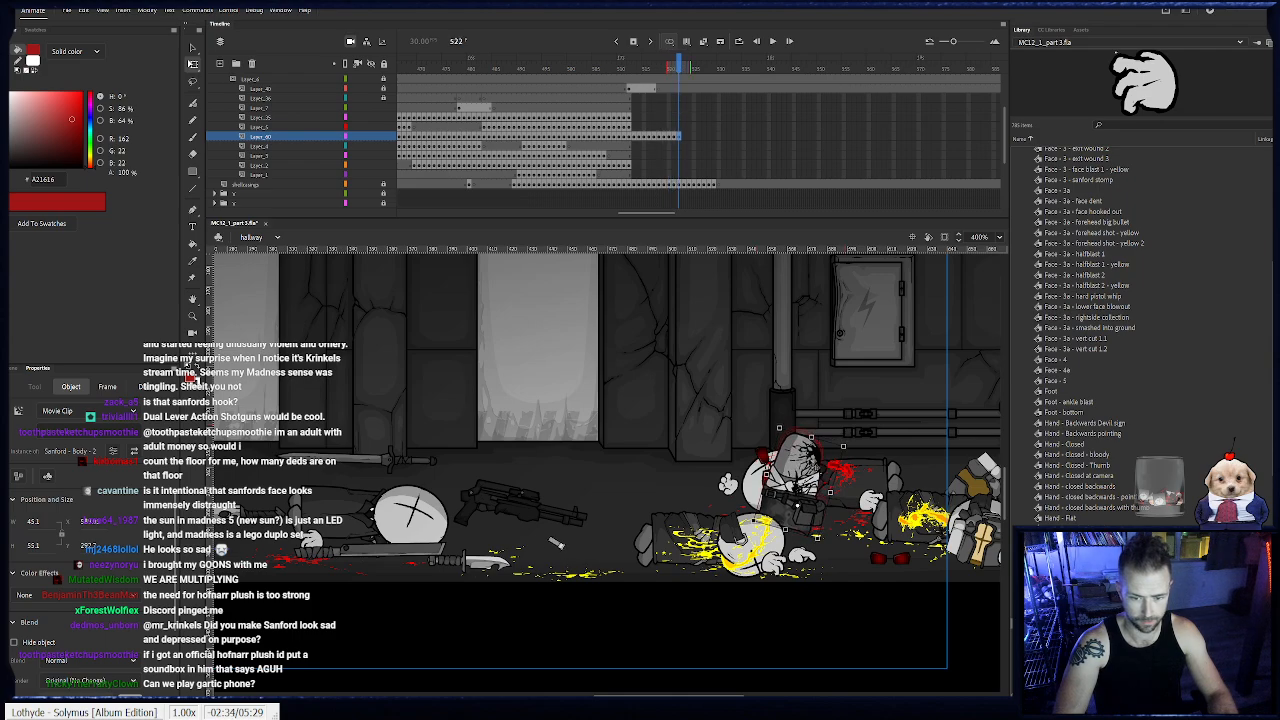
{"action": "key", "text": "period"}
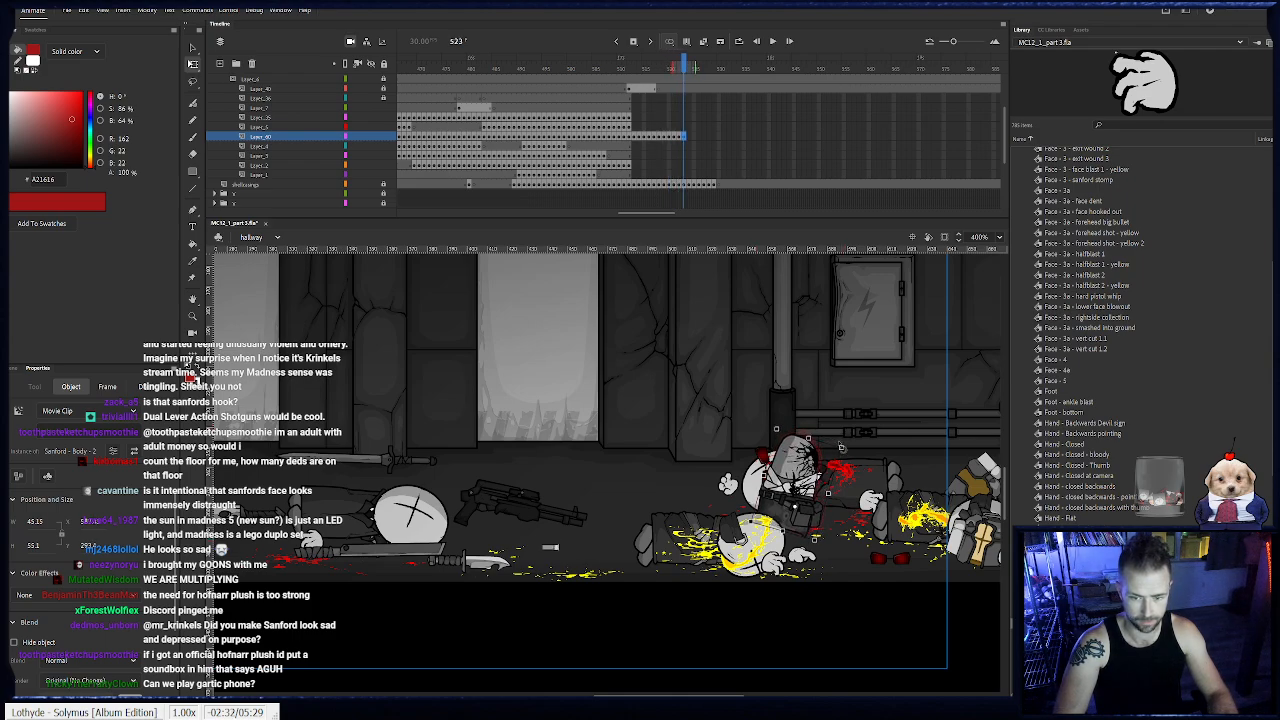
{"action": "key", "text": "period"}
{"action": "key", "text": "period"}
{"action": "key", "text": "period"}
{"action": "key", "text": "period"}
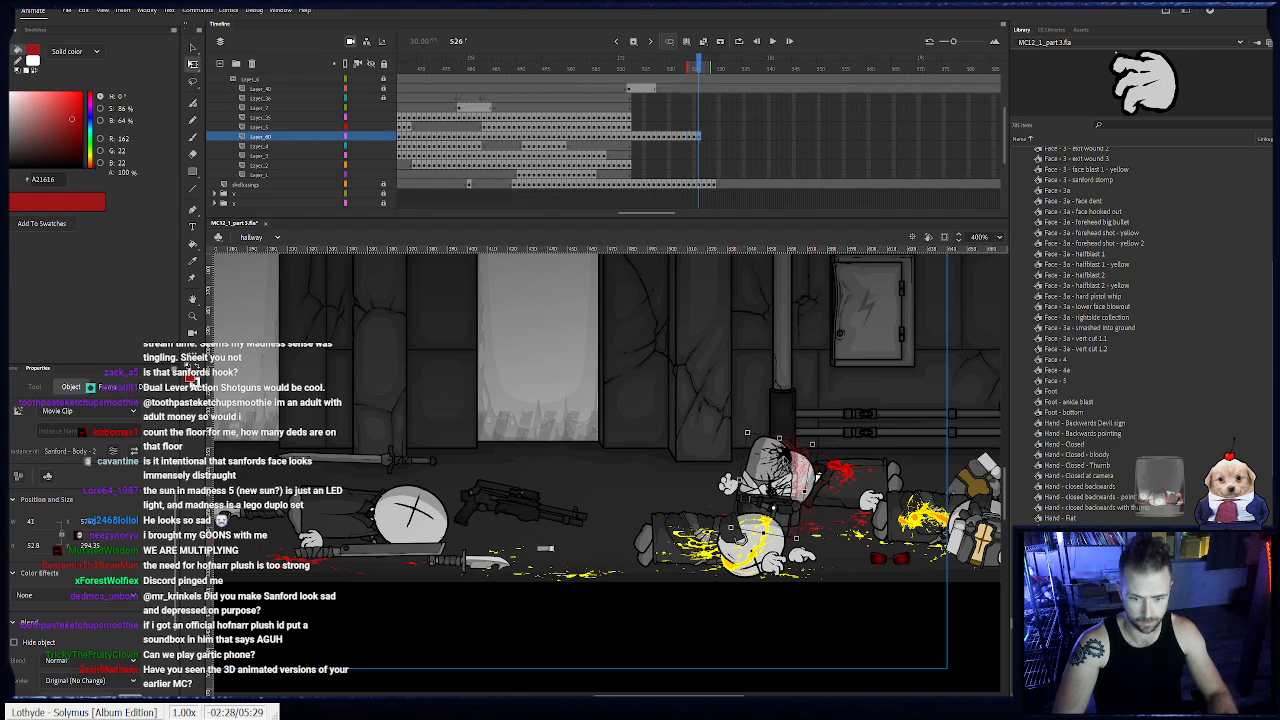
{"action": "left_click_drag", "start_coordinate": [774, 478], "coordinate": [767, 477]}
{"action": "left_click", "coordinate": [632, 68]}
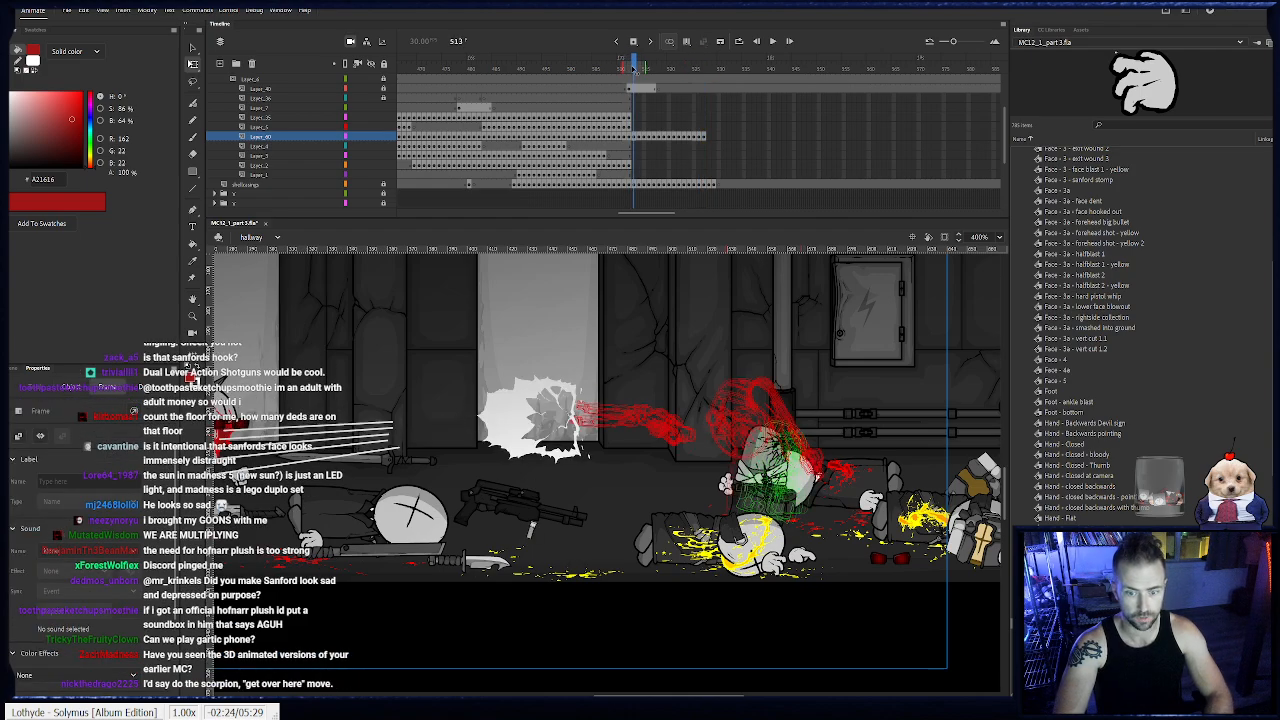
{"action": "key", "text": "Return"}
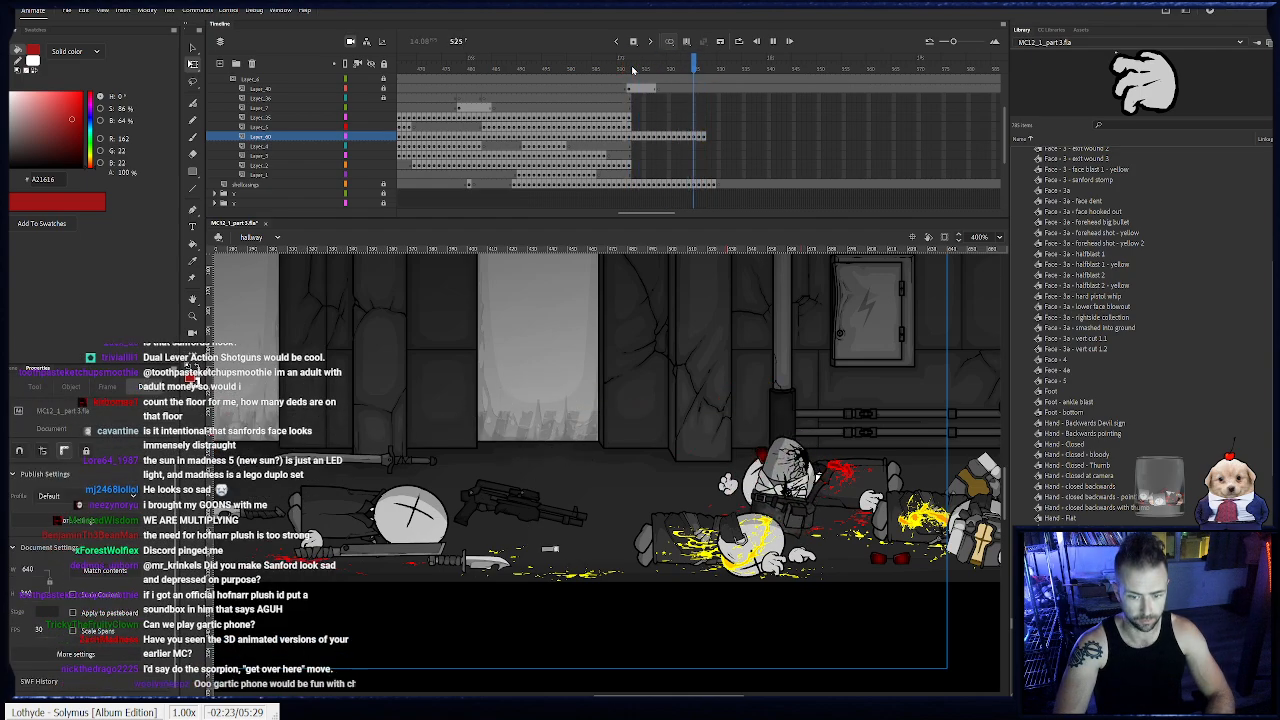
- Add a body keyframe at frame 528 and nudge Sanford's torso slightly up and to the left
{"action": "left_click", "coordinate": [708, 137]}
{"action": "left_click", "coordinate": [785, 455]}
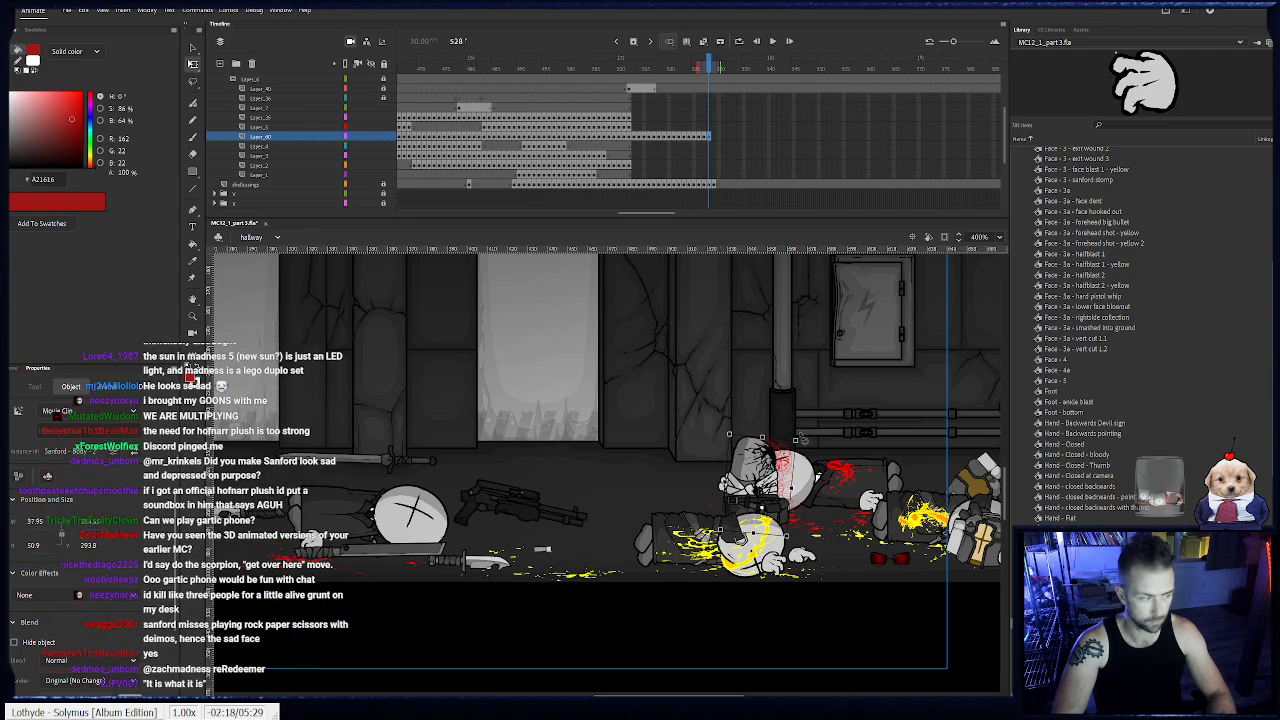
{"action": "key", "text": "Up"}
{"action": "key", "text": "Up"}
{"action": "key", "text": "Up"}
{"action": "key", "text": "Left"}
{"action": "key", "text": "Left"}
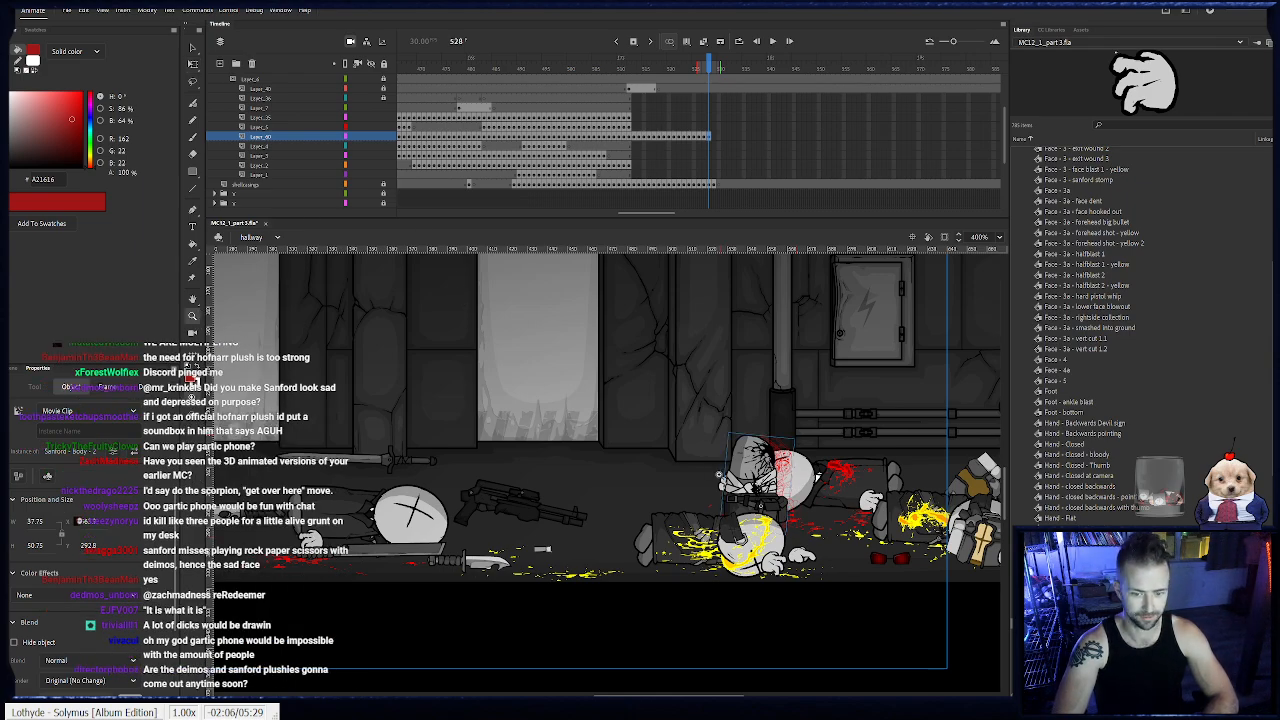
- Add body keyframes at frames 529 and 530, rotating Sanford's torso slightly and nudging it further left
{"action": "scroll", "coordinate": [820, 478], "scroll_direction": "up", "scroll_amount": 1}
{"action": "left_click", "coordinate": [197, 64]}
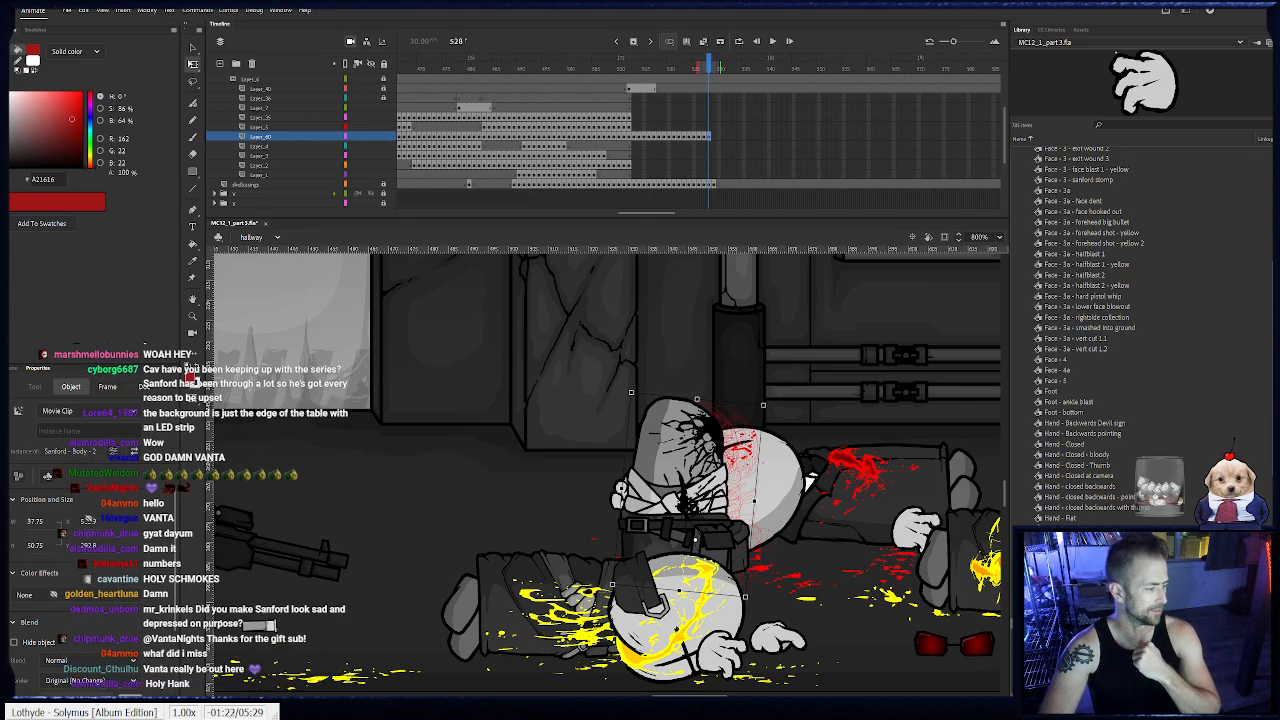
{"action": "key", "text": "."}
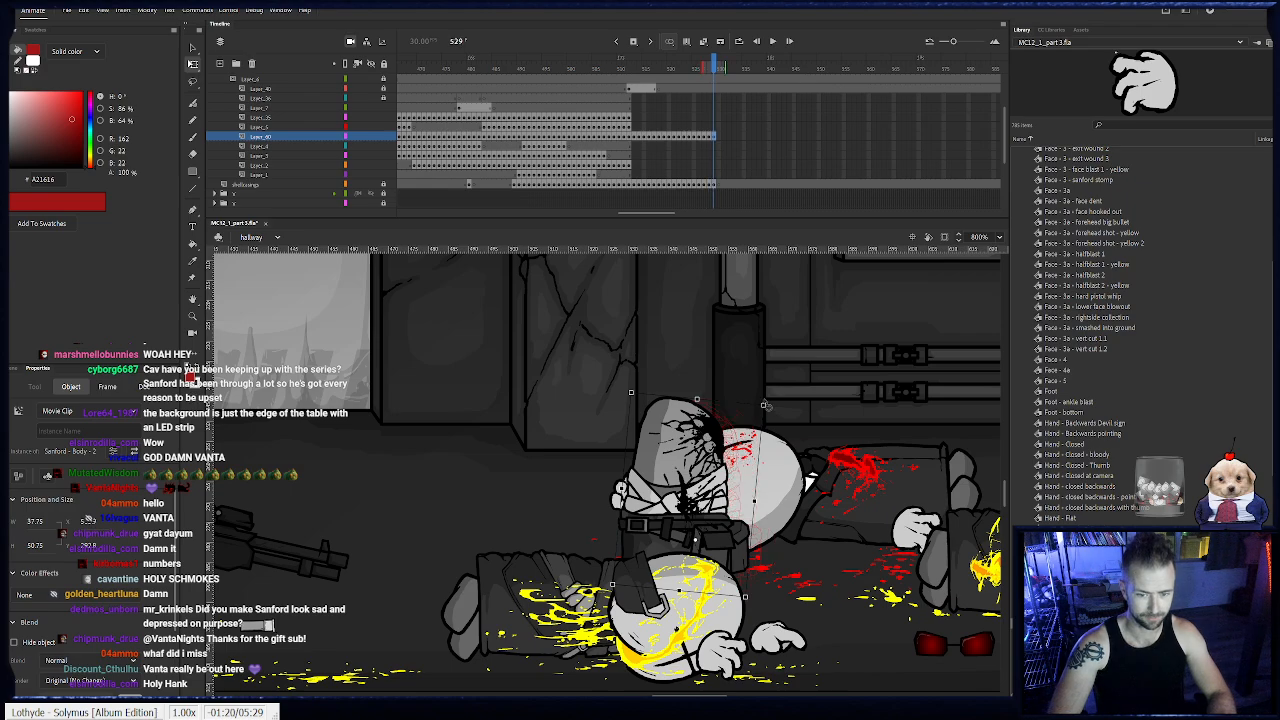
{"action": "left_click_drag", "start_coordinate": [765, 405], "coordinate": [761, 404]}
{"action": "key", "text": "shift+Left"}
{"action": "key", "text": "F6"}
{"action": "key", "text": "shift+Left"}
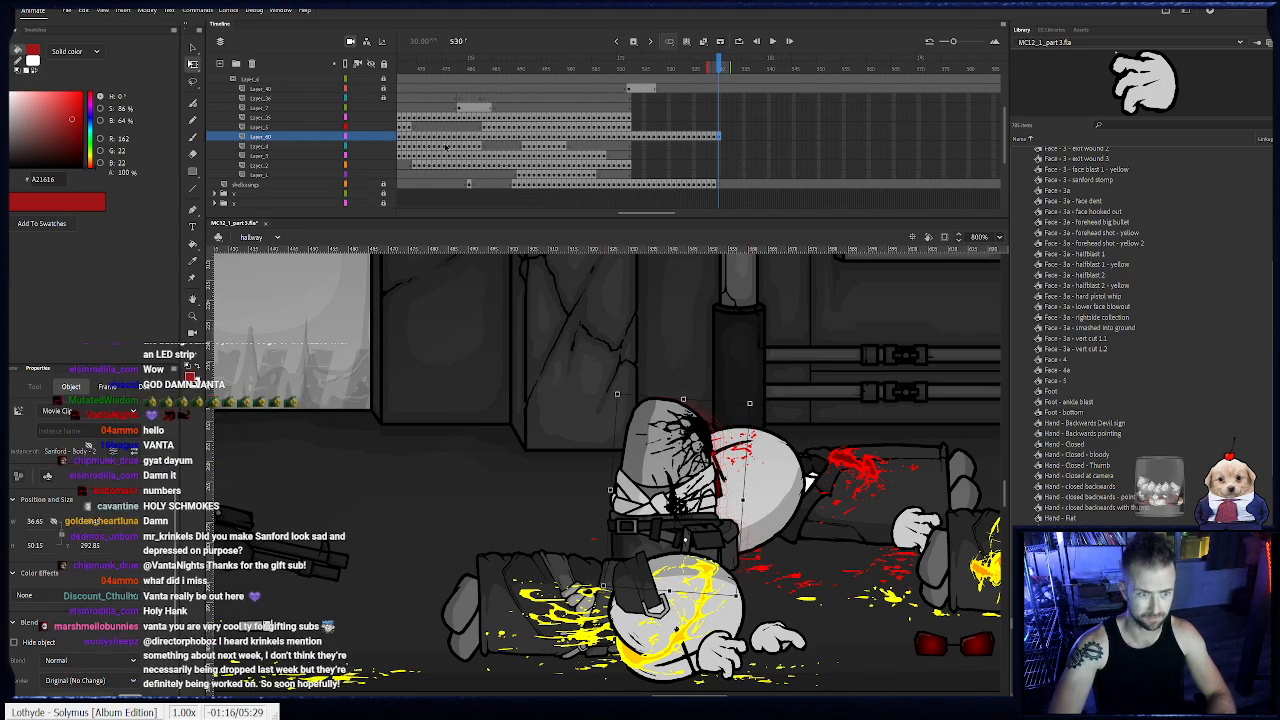
- Scrub through the end of Sanford's body motion and lock the body layer
{"action": "left_click_drag", "start_coordinate": [549, 399], "coordinate": [851, 427]}
{"action": "left_click_drag", "start_coordinate": [372, 385], "coordinate": [682, 421]}
{"action": "left_click_drag", "start_coordinate": [536, 434], "coordinate": [710, 422]}
{"action": "left_click_drag", "start_coordinate": [620, 76], "coordinate": [714, 70]}
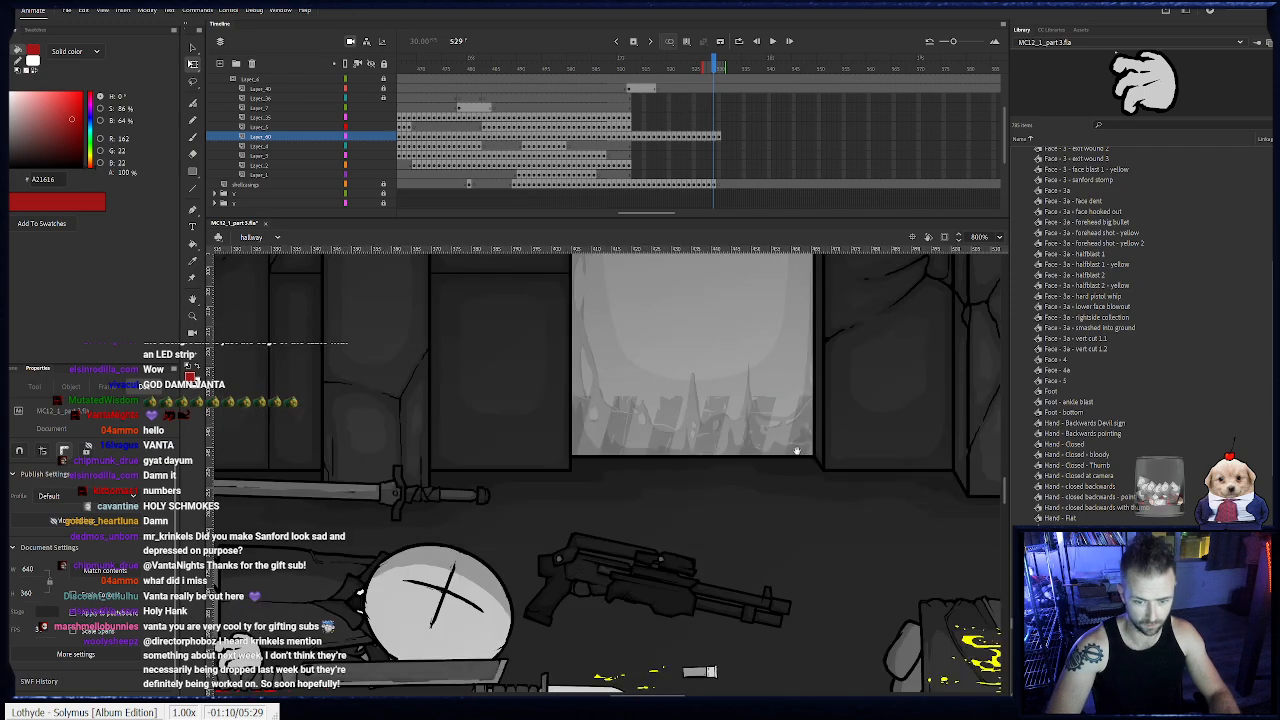
{"action": "left_click", "coordinate": [746, 138]}
{"action": "left_click", "coordinate": [719, 137]}
{"action": "left_click", "coordinate": [383, 137]}
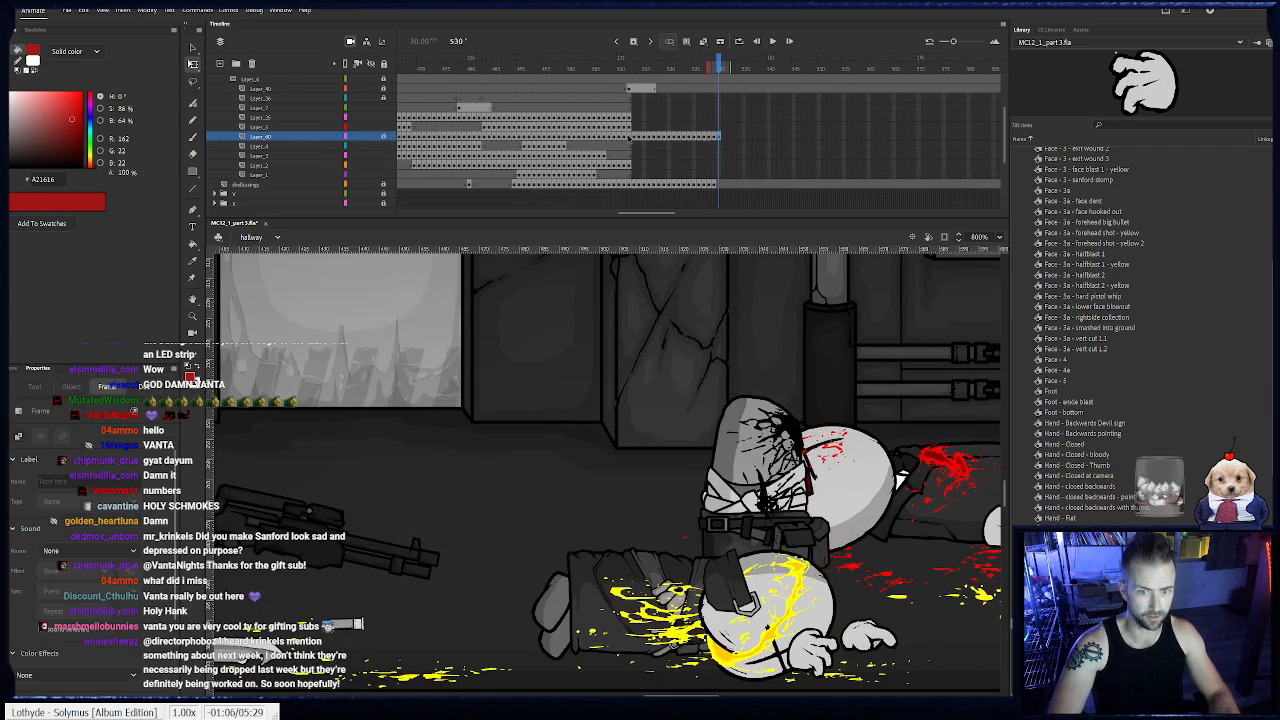
{"action": "left_click", "coordinate": [629, 127]}
{"action": "left_click_drag", "start_coordinate": [728, 404], "coordinate": [706, 409]}
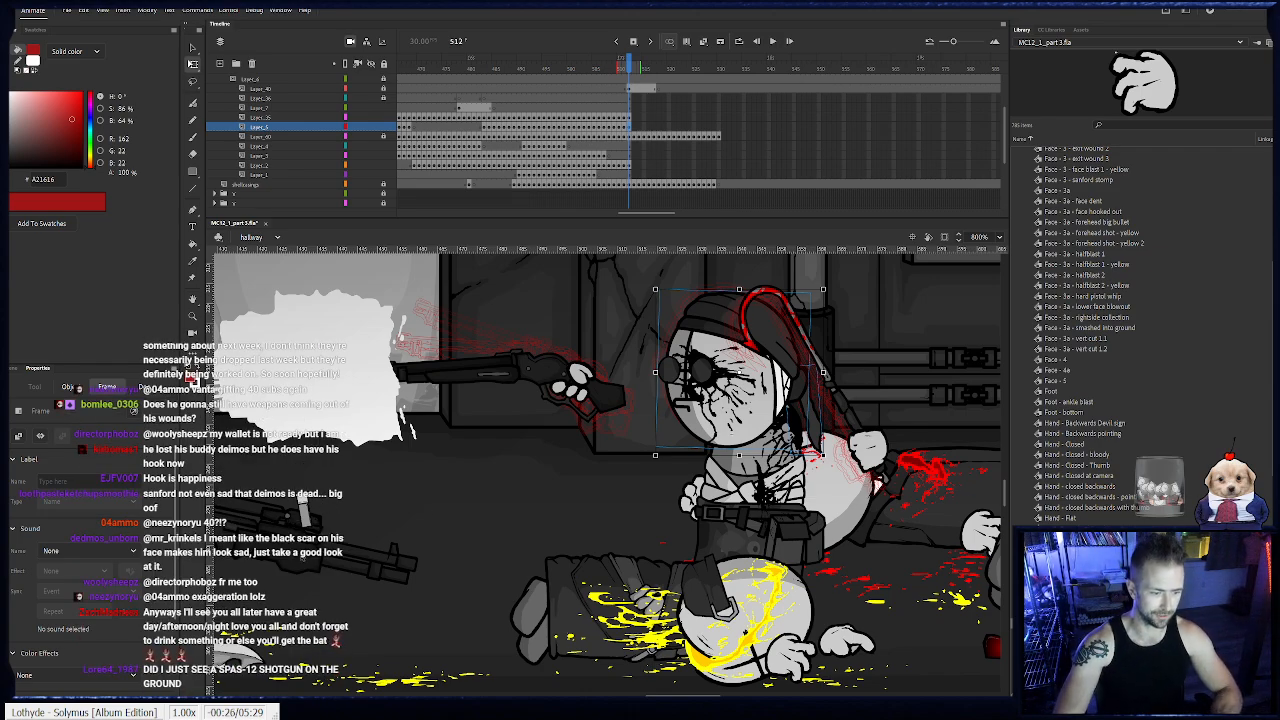
{"action": "left_click", "coordinate": [480, 543]}
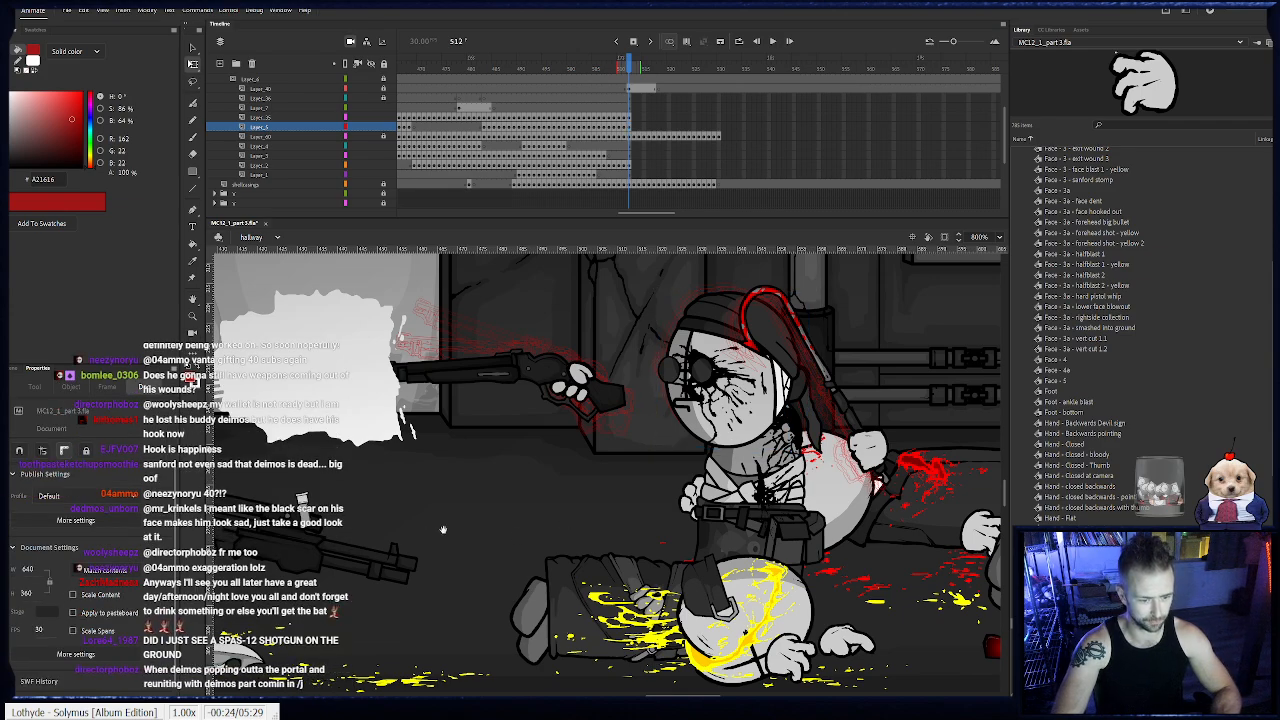
{"action": "left_click_drag", "start_coordinate": [355, 541], "coordinate": [498, 511]}
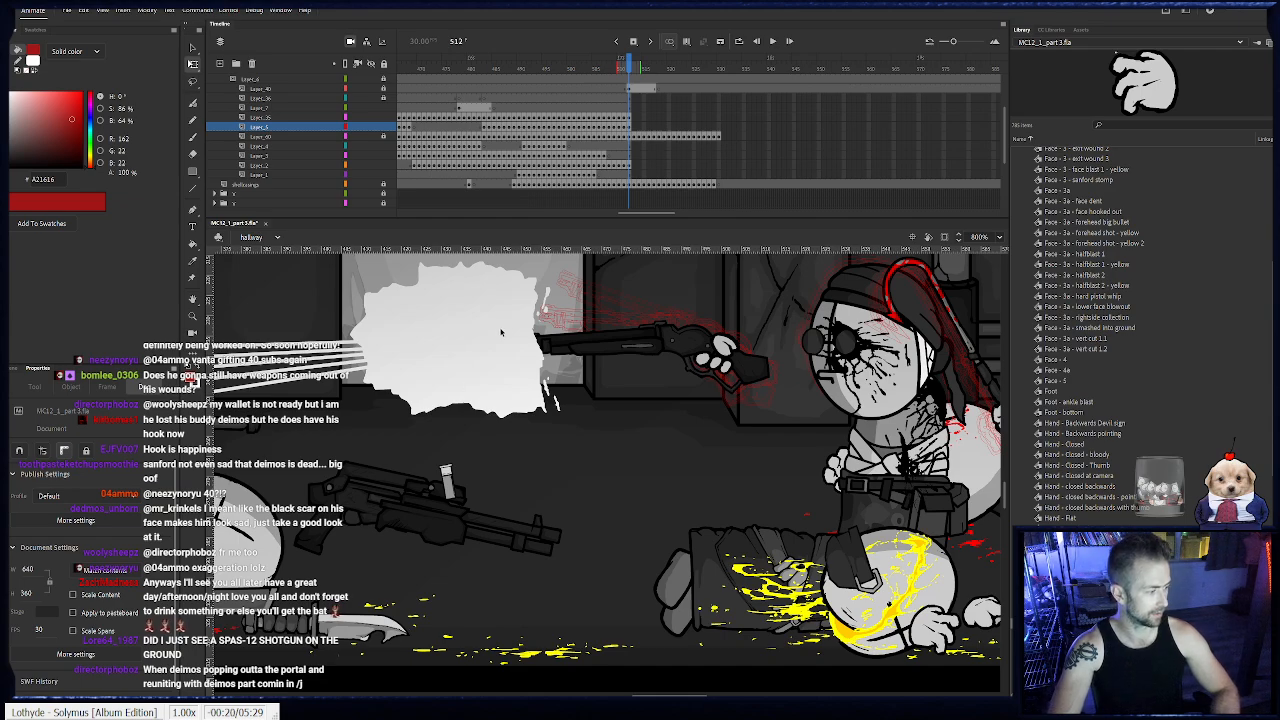
{"action": "left_click_drag", "start_coordinate": [579, 429], "coordinate": [473, 445]}
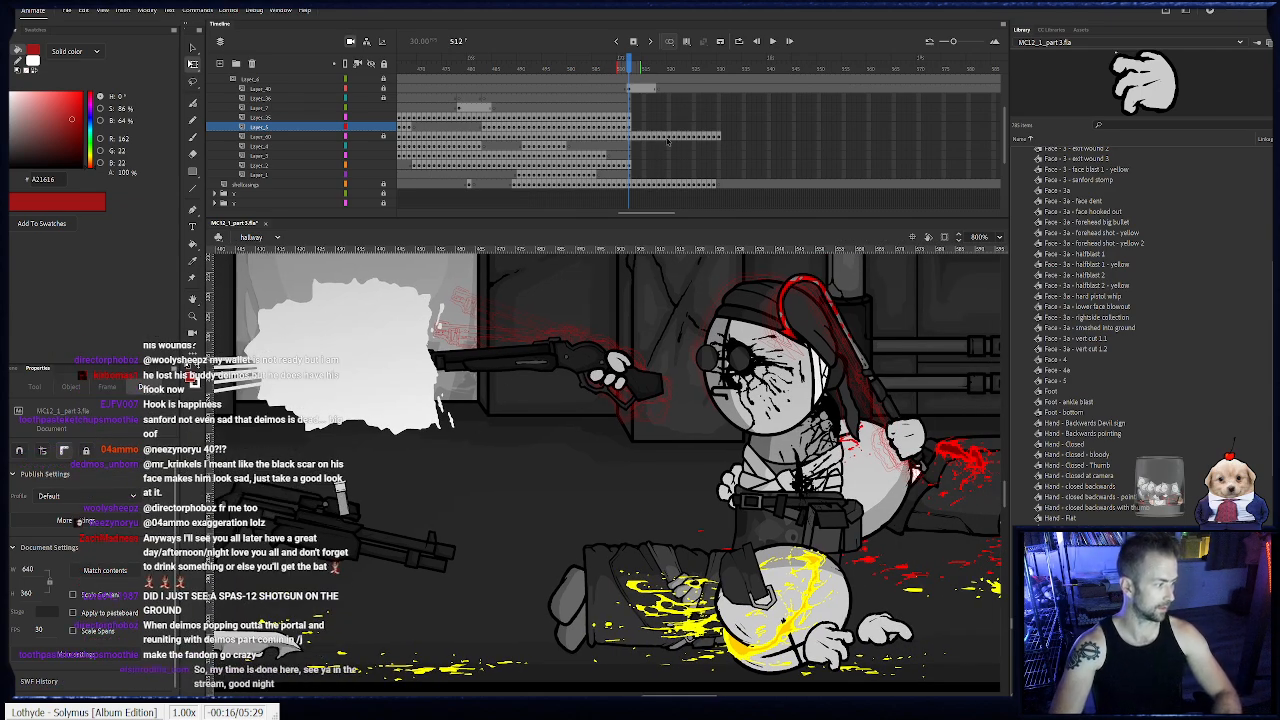
{"action": "left_click", "coordinate": [719, 136]}
{"action": "left_click", "coordinate": [630, 136]}
- Add a head keyframe at frame 513 and shift Sanford's head to follow his tilting torso
{"action": "left_click", "coordinate": [630, 127]}
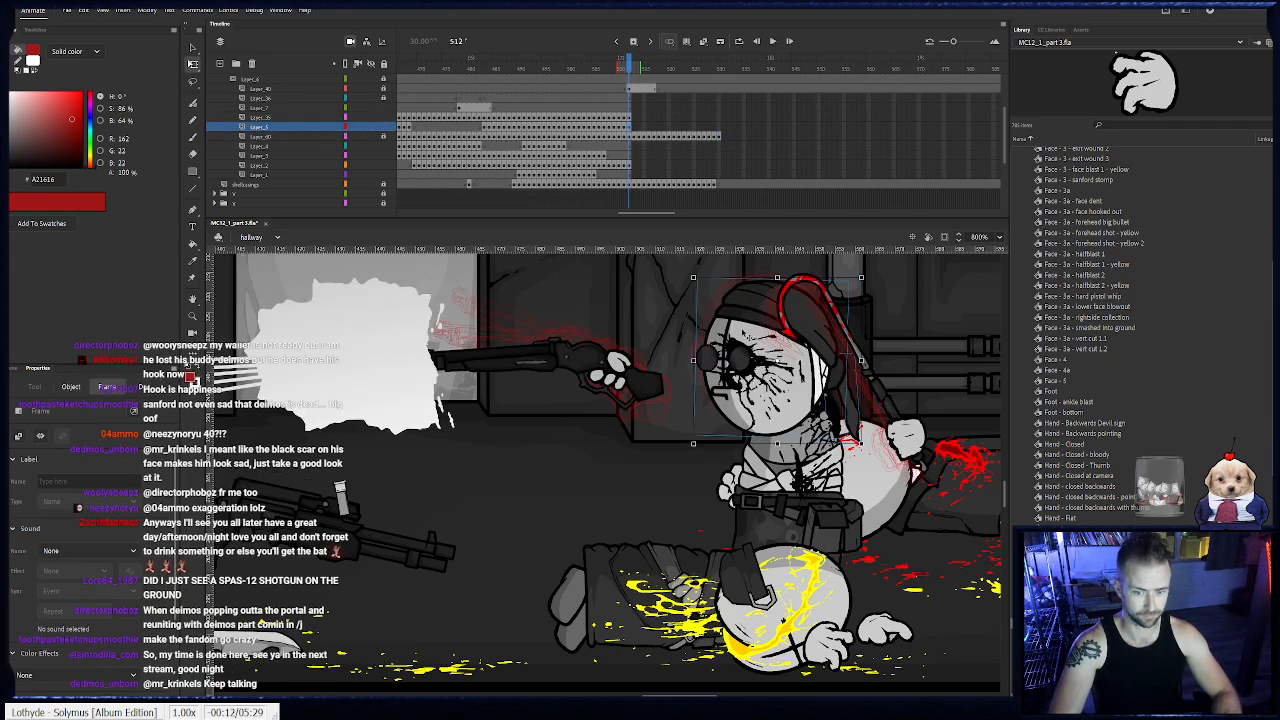
{"action": "left_click", "coordinate": [765, 395]}
{"action": "left_click_drag", "start_coordinate": [765, 398], "coordinate": [640, 402]}
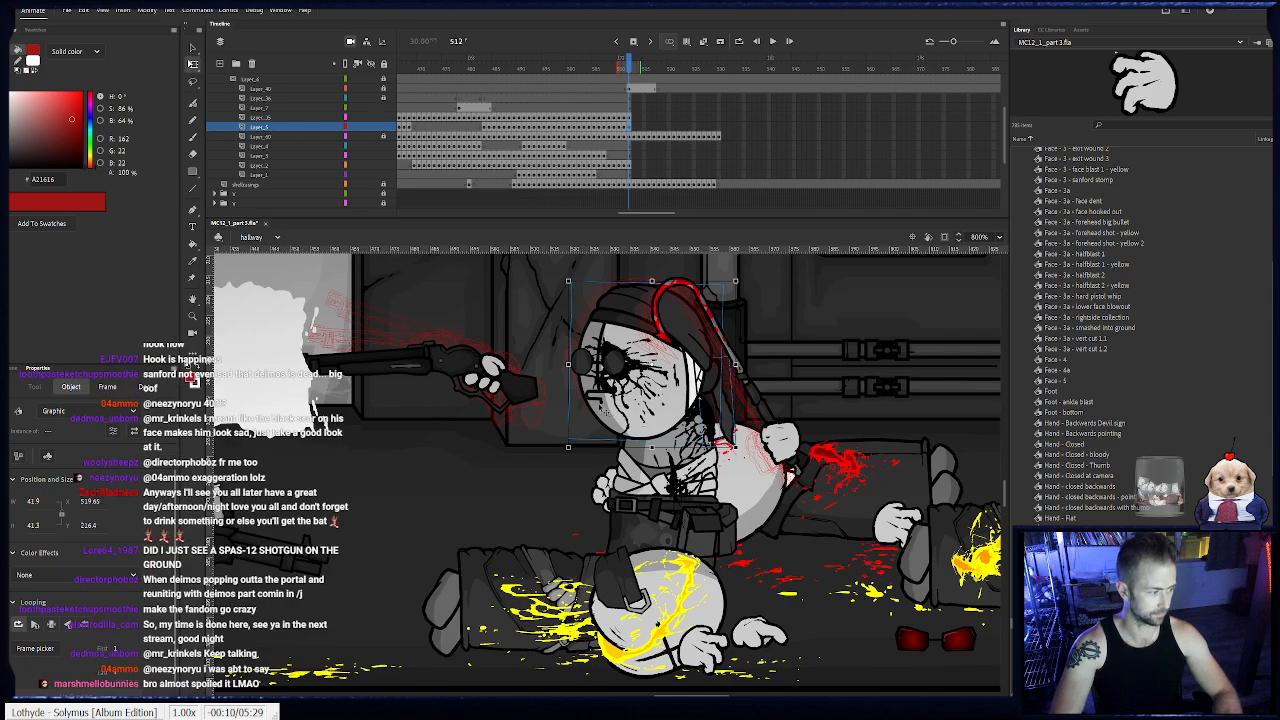
{"action": "key", "text": "period"}
{"action": "key", "text": "period"}
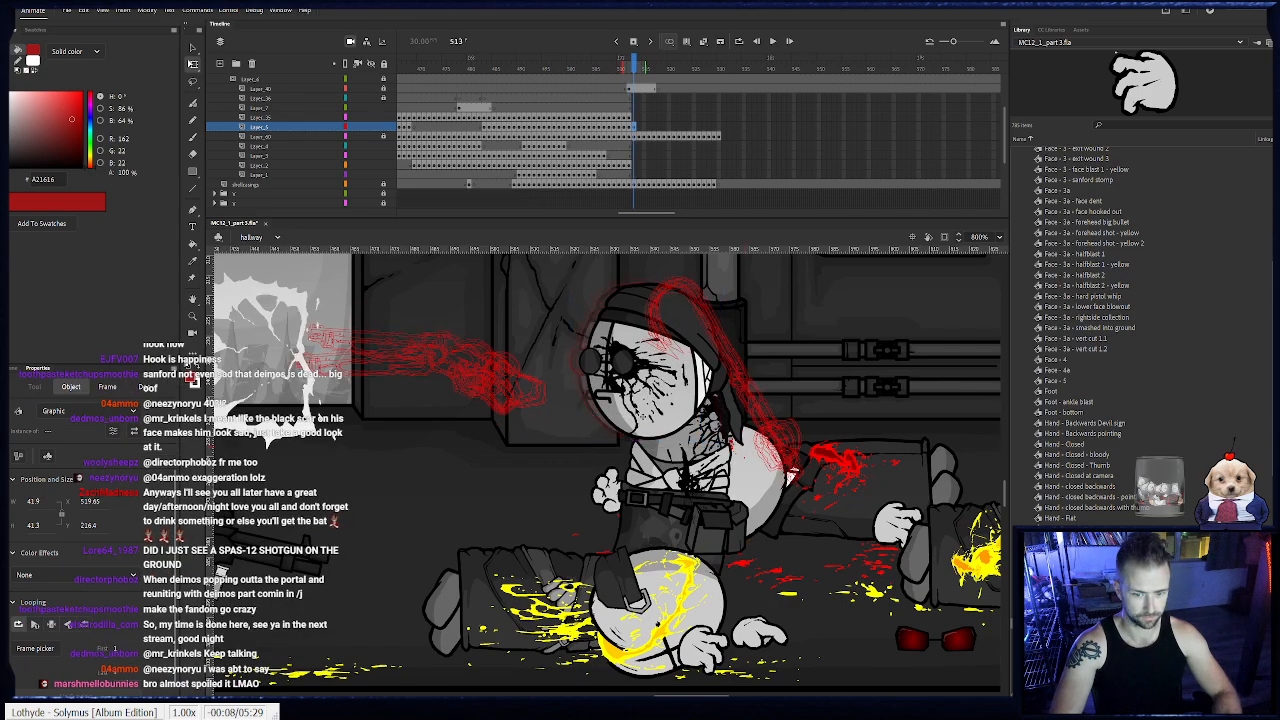
{"action": "left_click_drag", "start_coordinate": [654, 409], "coordinate": [717, 416]}
- Keyframe Sanford's head frame by frame from 514 to 526, matching its position to the recoiling torso
{"action": "key", "text": "F6"}
{"action": "key", "text": "F6"}
{"action": "key", "text": "F6"}
{"action": "key", "text": "F6"}
{"action": "key", "text": "F6"}
{"action": "key", "text": "F6"}
{"action": "key", "text": "F6"}
{"action": "key", "text": "F6"}
{"action": "key", "text": "F6"}
{"action": "key", "text": "F6"}
{"action": "key", "text": "F6"}
{"action": "key", "text": "F6"}
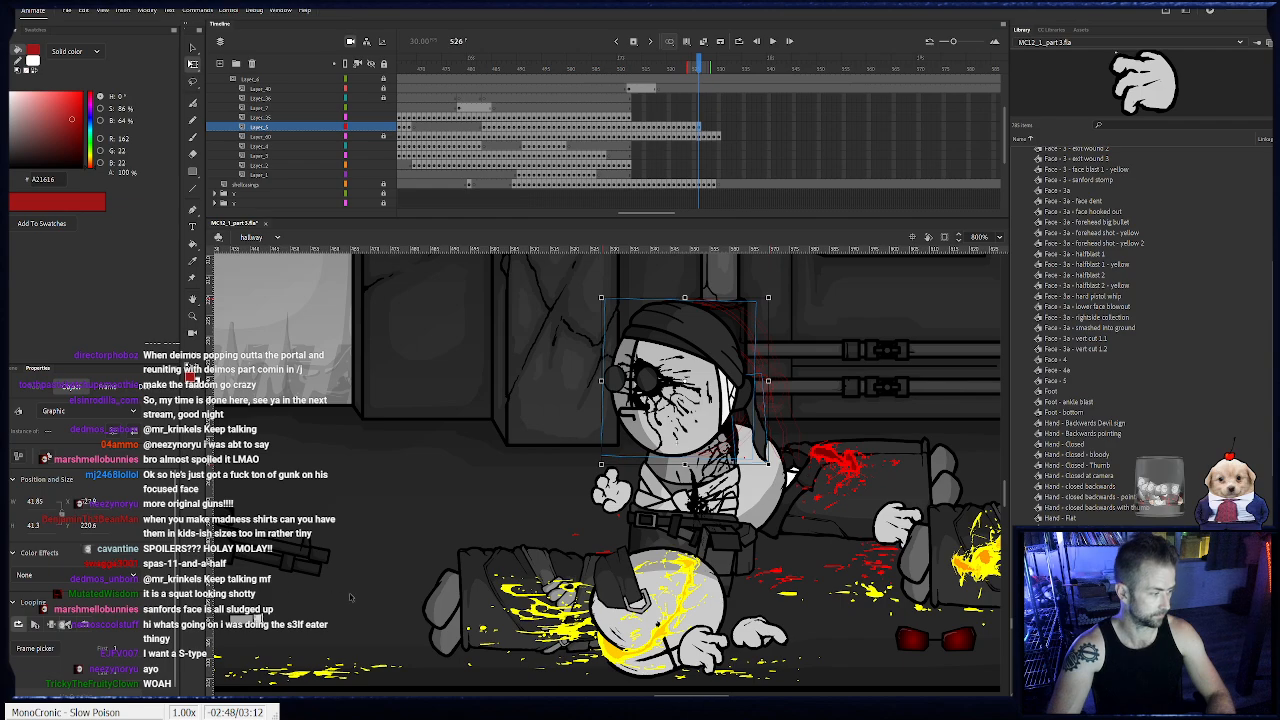
- Keyframe Sanford's head on frames 527 to 530, moving it forward with the settling torso
{"action": "key", "text": "F6"}
{"action": "left_click_drag", "start_coordinate": [700, 420], "coordinate": [652, 411]}
{"action": "key", "text": "F6"}
{"action": "key", "text": "F6"}
{"action": "key", "text": "F6"}
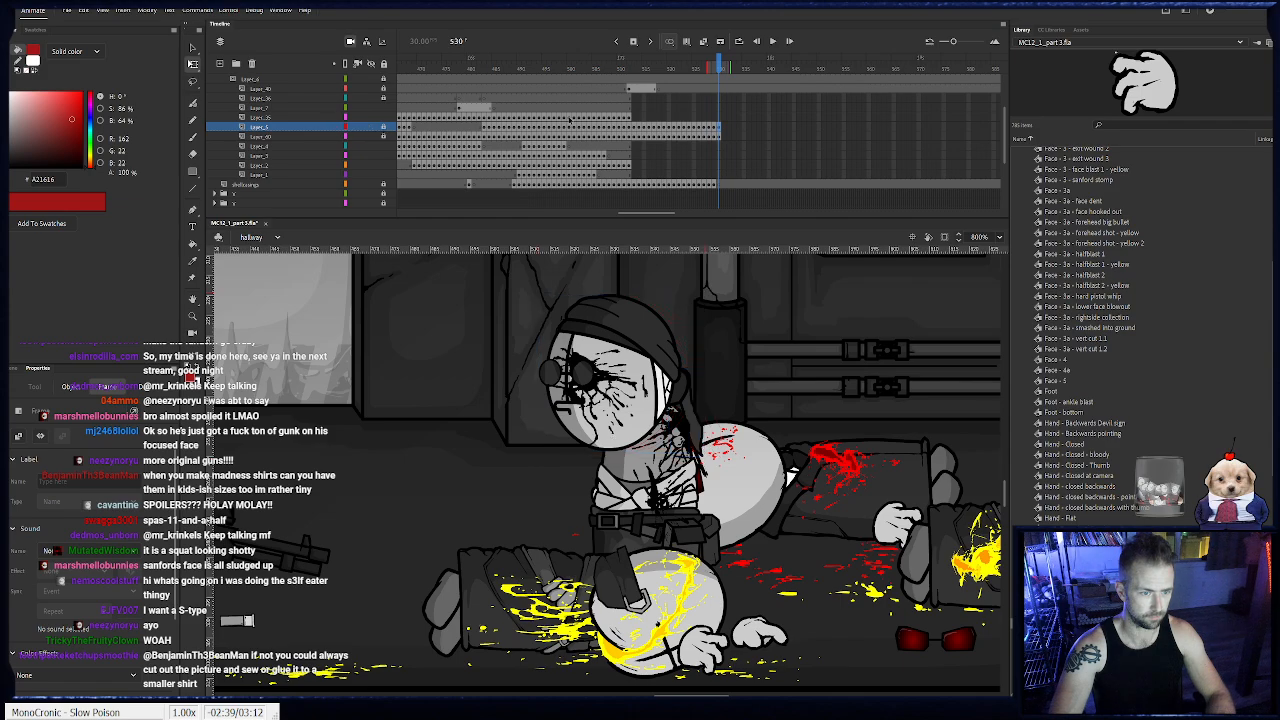
- Keyframe Sanford's hook and hand on frames 513 to 526, shifting and rotating them to follow the body's recoil
{"action": "left_click", "coordinate": [630, 118]}
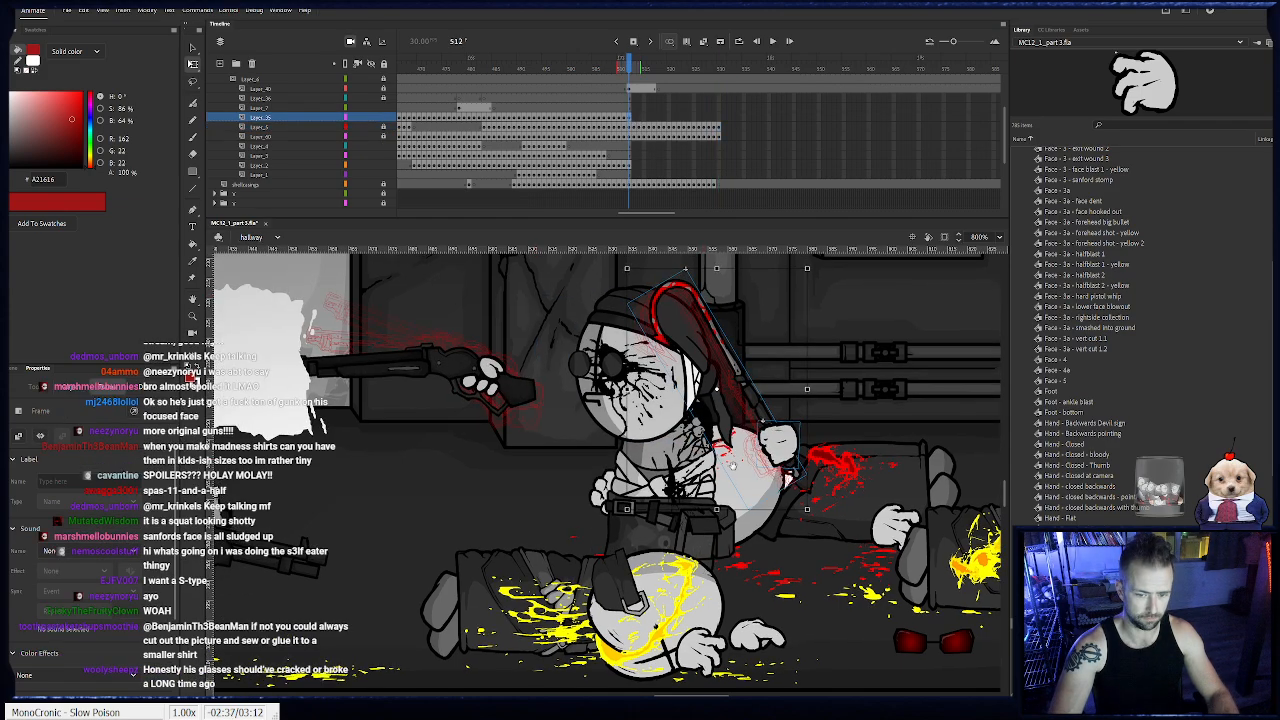
{"action": "key", "text": "F6"}
{"action": "left_click_drag", "start_coordinate": [782, 470], "coordinate": [771, 523]}
{"action": "key", "text": "F6"}
- Keyframe the hook and hand from frame 527 through 530, rotating them slightly and shifting them forward and up
{"action": "key", "text": "F6"}
{"action": "key", "text": "F6"}
{"action": "key", "text": "F6"}
{"action": "key", "text": "F6"}
{"action": "key", "text": "F6"}
{"action": "key", "text": "F6"}
{"action": "key", "text": "F6"}
{"action": "key", "text": "F6"}
{"action": "key", "text": "F6"}
{"action": "key", "text": "F6"}
{"action": "key", "text": "F6"}
{"action": "key", "text": "F6"}
{"action": "left_click_drag", "start_coordinate": [787, 586], "coordinate": [781, 589]}
{"action": "left_click_drag", "start_coordinate": [763, 530], "coordinate": [758, 525]}
{"action": "key", "text": "F6"}
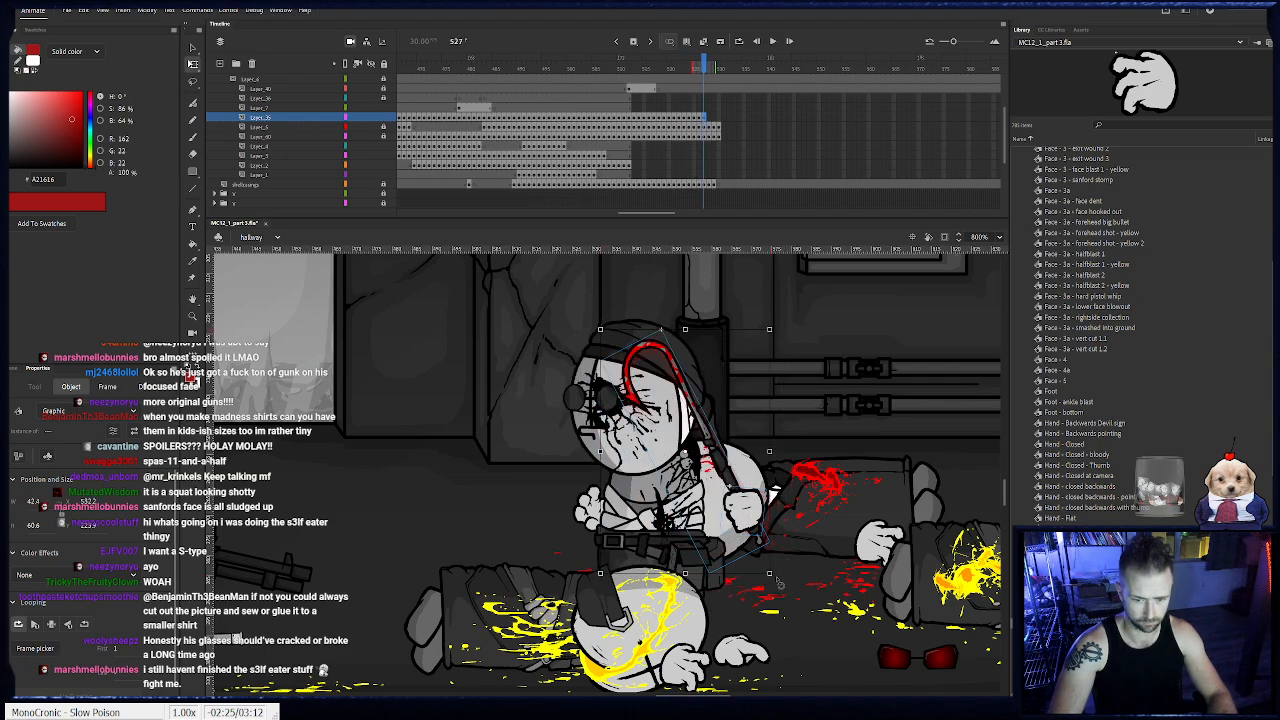
{"action": "key", "text": "F6"}
{"action": "left_click_drag", "start_coordinate": [779, 583], "coordinate": [765, 572]}
{"action": "left_click_drag", "start_coordinate": [737, 522], "coordinate": [729, 518]}
{"action": "left_click_drag", "start_coordinate": [757, 573], "coordinate": [745, 570]}
{"action": "key", "text": "F6"}
{"action": "key", "text": "F6"}
{"action": "left_click_drag", "start_coordinate": [720, 515], "coordinate": [695, 504]}
{"action": "key", "text": "F6"}
- Clear the surplus hook and hand from frame 531 and lock their layer
{"action": "left_click", "coordinate": [723, 120]}
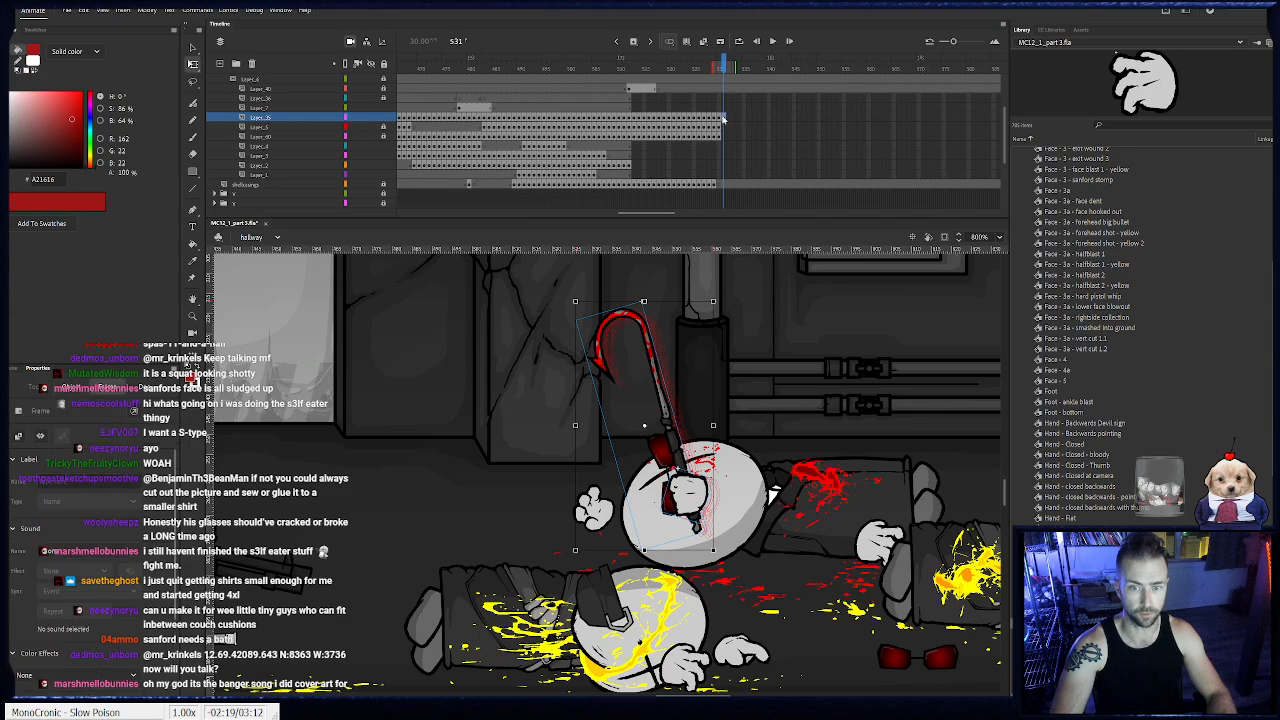
{"action": "key", "text": "Delete"}
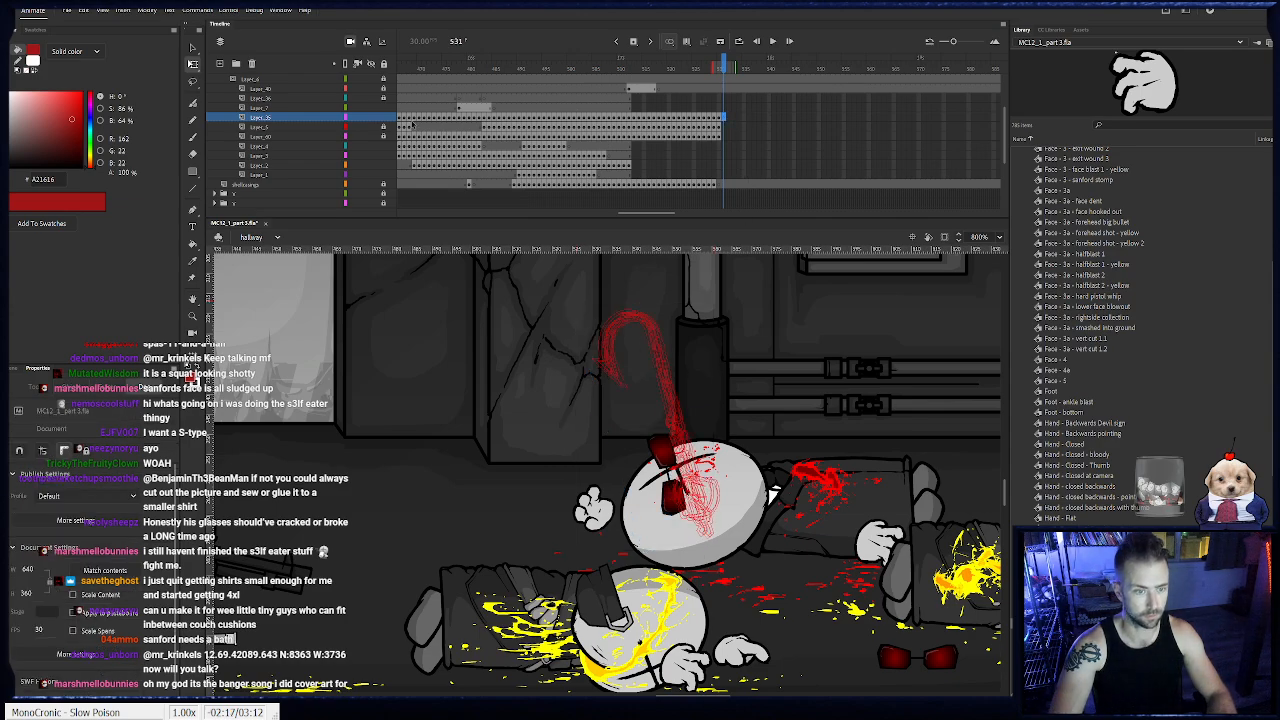
{"action": "left_click", "coordinate": [384, 118]}
- Place the Foot symbol from the library on Layer_4 at frame 514, just below Sanford's belt
{"action": "left_click", "coordinate": [630, 165]}
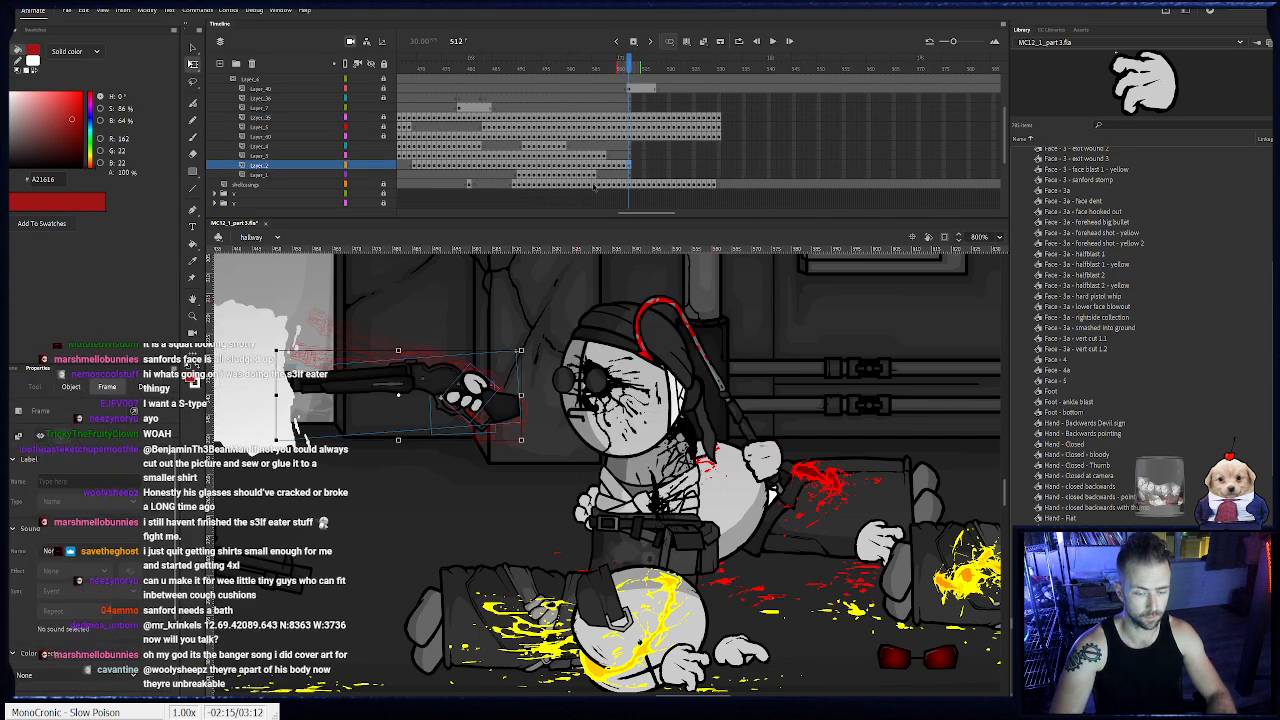
{"action": "left_click_drag", "start_coordinate": [560, 428], "coordinate": [563, 455]}
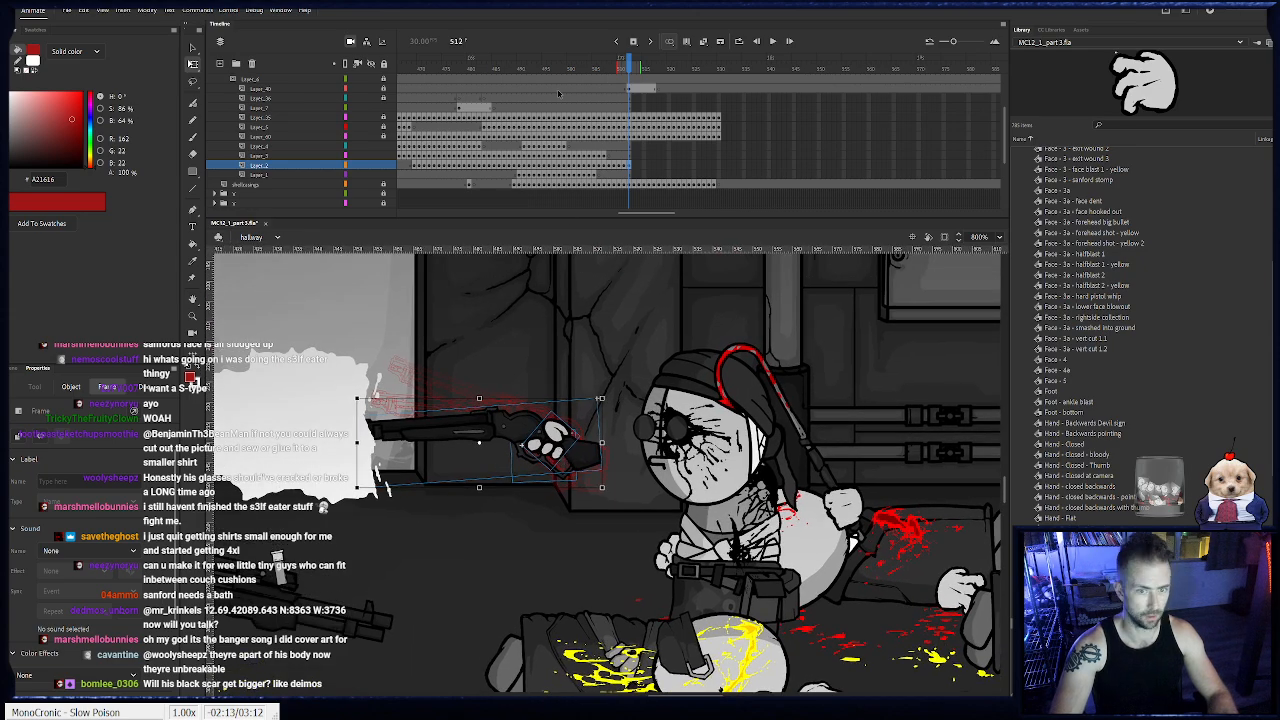
{"action": "left_click_drag", "start_coordinate": [631, 70], "coordinate": [640, 73]}
{"action": "left_click", "coordinate": [637, 146]}
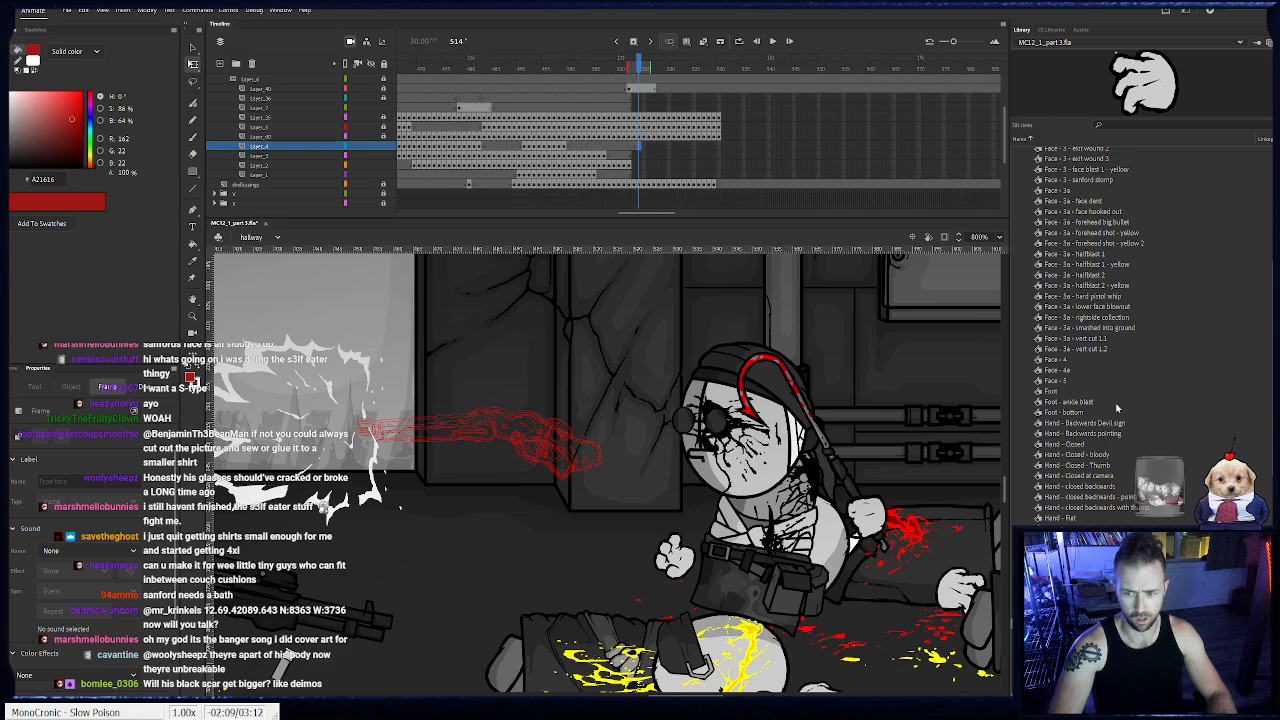
{"action": "left_click", "coordinate": [1061, 401]}
{"action": "left_click", "coordinate": [1061, 392]}
{"action": "left_click_drag", "start_coordinate": [1143, 90], "coordinate": [540, 332]}
{"action": "left_click_drag", "start_coordinate": [897, 489], "coordinate": [463, 383]}
{"action": "left_click_drag", "start_coordinate": [557, 357], "coordinate": [755, 617]}
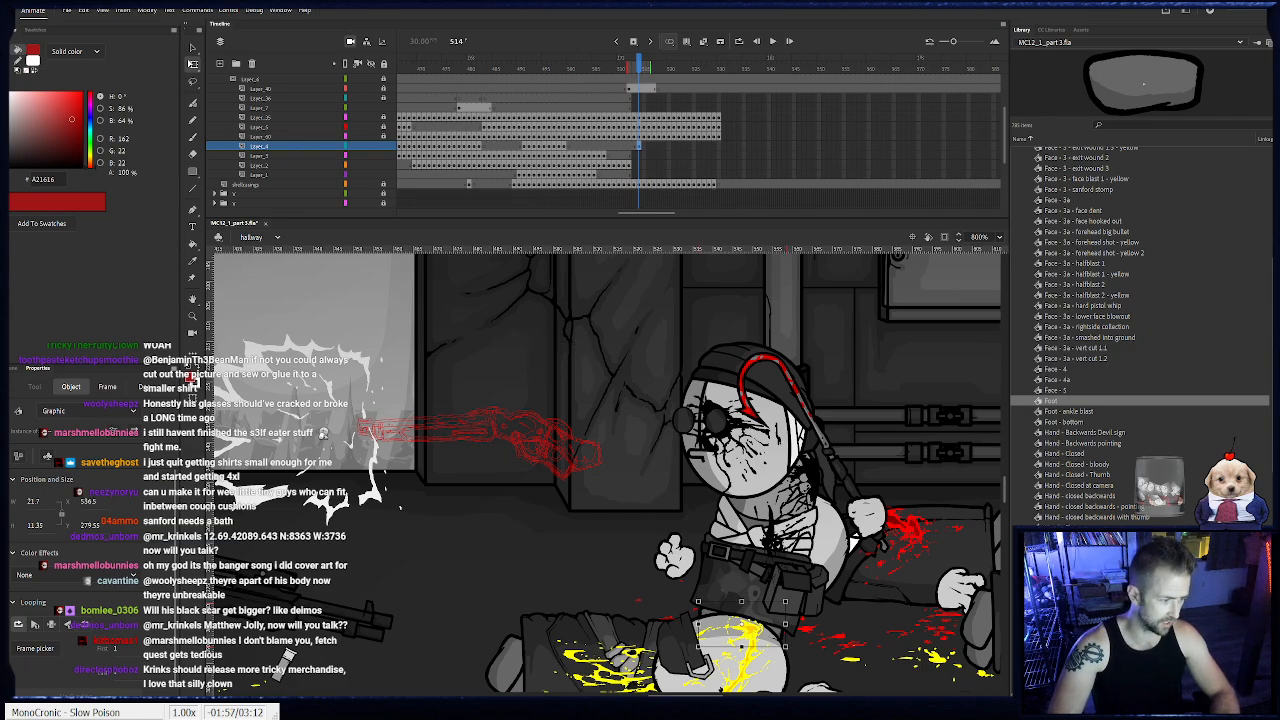
- Look over the CLIFF scene, return to the hallway scene and bring Sanford back into view
{"action": "left_click", "coordinate": [14, 369]}
{"action": "left_click", "coordinate": [30, 405]}
{"action": "left_click_drag", "start_coordinate": [407, 461], "coordinate": [549, 508]}
{"action": "left_click_drag", "start_coordinate": [310, 515], "coordinate": [557, 500]}
{"action": "left_click_drag", "start_coordinate": [385, 290], "coordinate": [586, 580]}
{"action": "left_click_drag", "start_coordinate": [382, 392], "coordinate": [303, 311]}
{"action": "left_click_drag", "start_coordinate": [509, 484], "coordinate": [438, 288]}
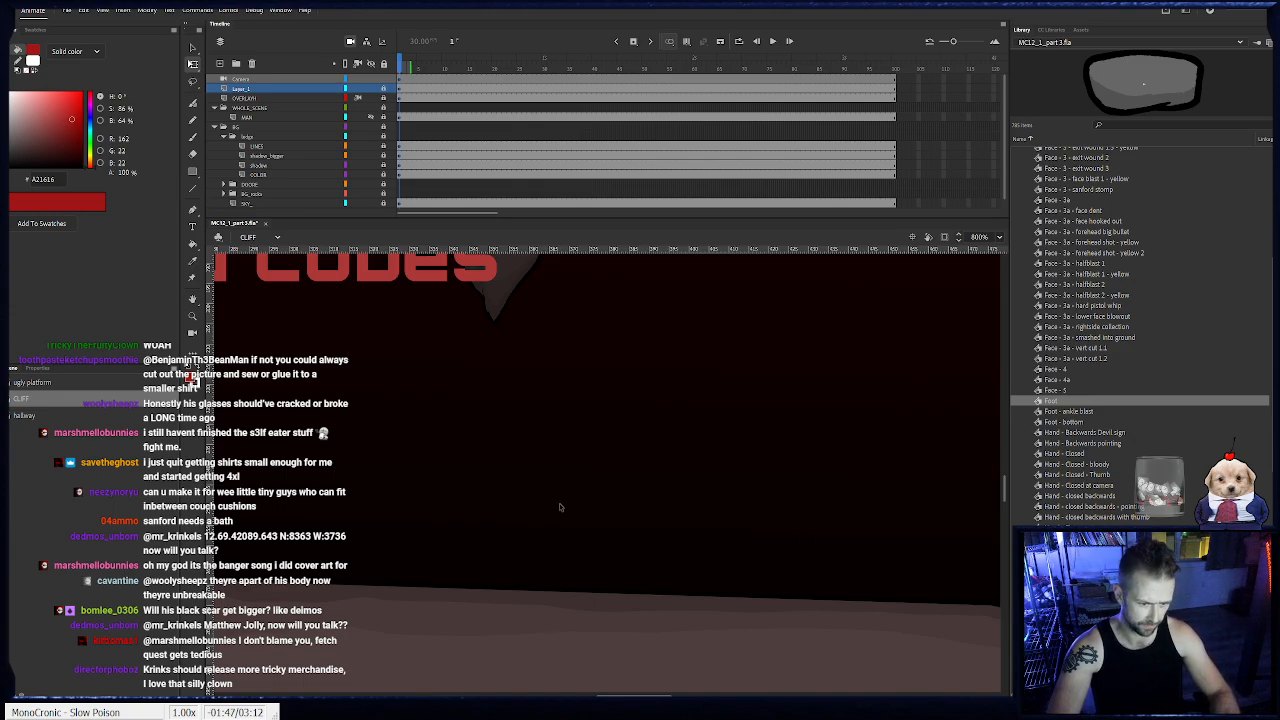
{"action": "left_click", "coordinate": [48, 410]}
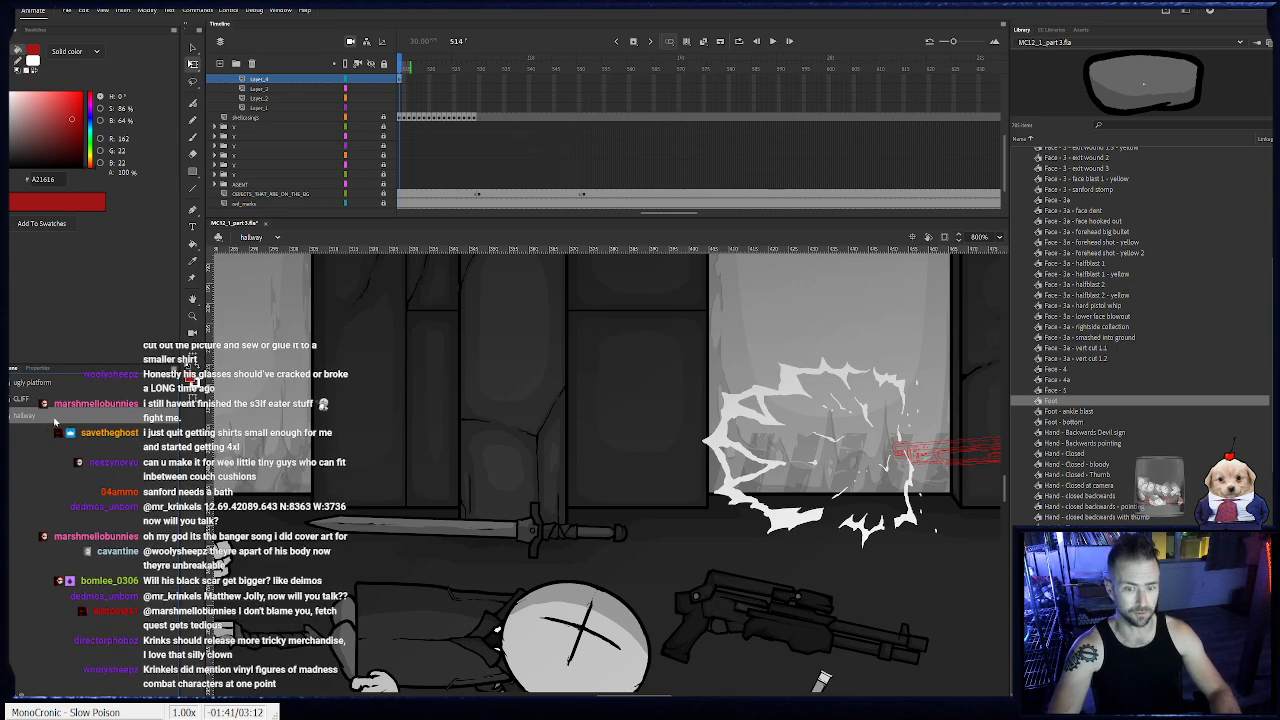
{"action": "scroll", "coordinate": [489, 538], "scroll_direction": "right", "scroll_amount": 4}
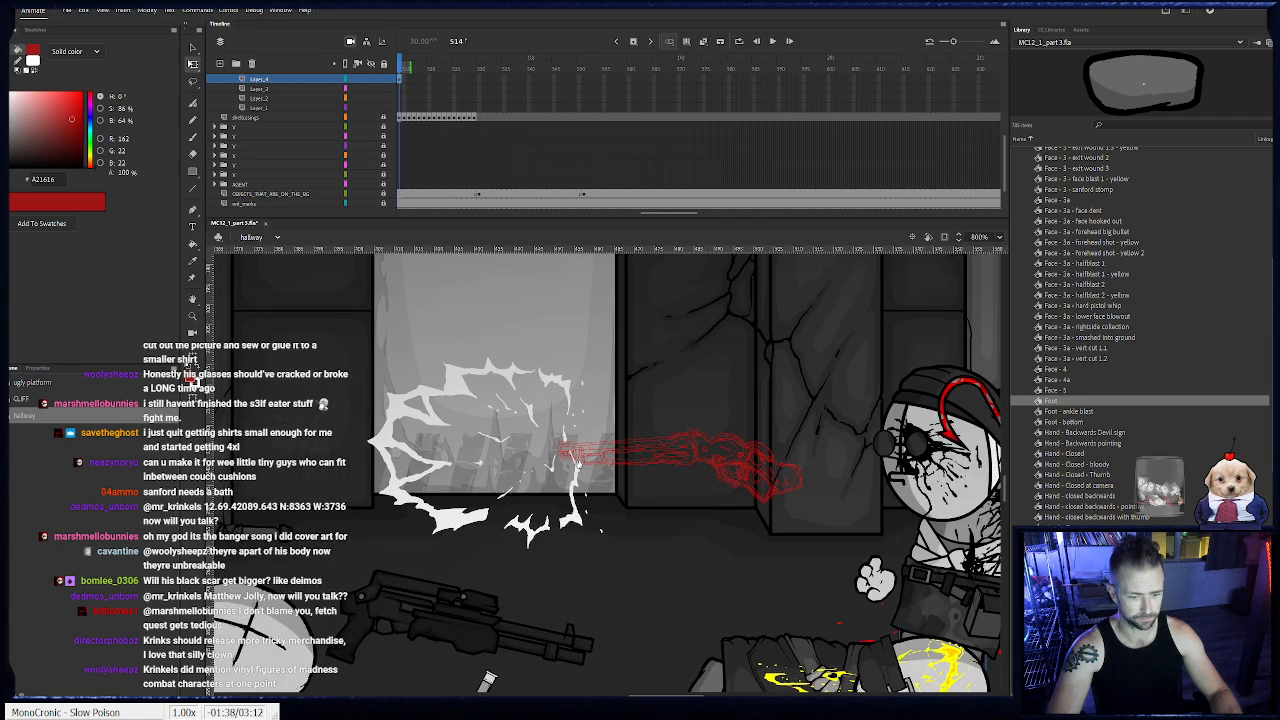
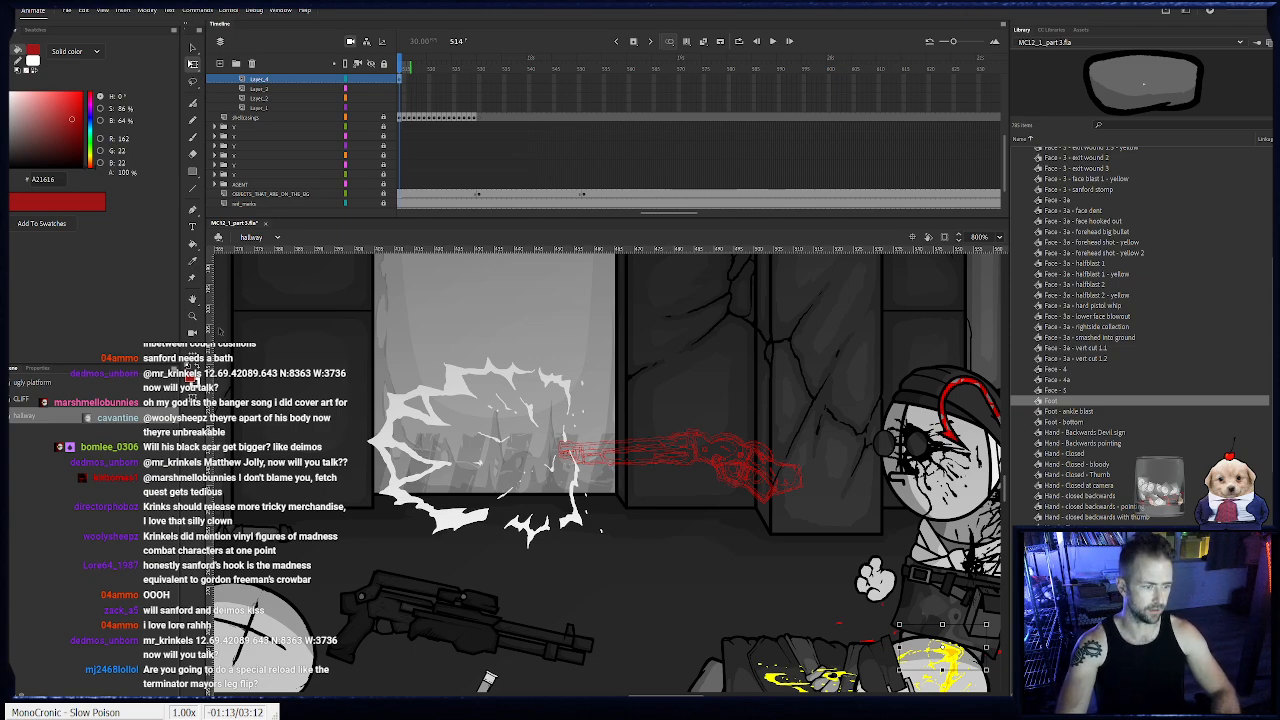
- Keyframe the foot on Layer_4 at frames 515 and 516, shifting it backward to follow Sanford's recoiling body
{"action": "double_click", "coordinate": [192, 316]}
{"action": "left_click", "coordinate": [637, 483]}
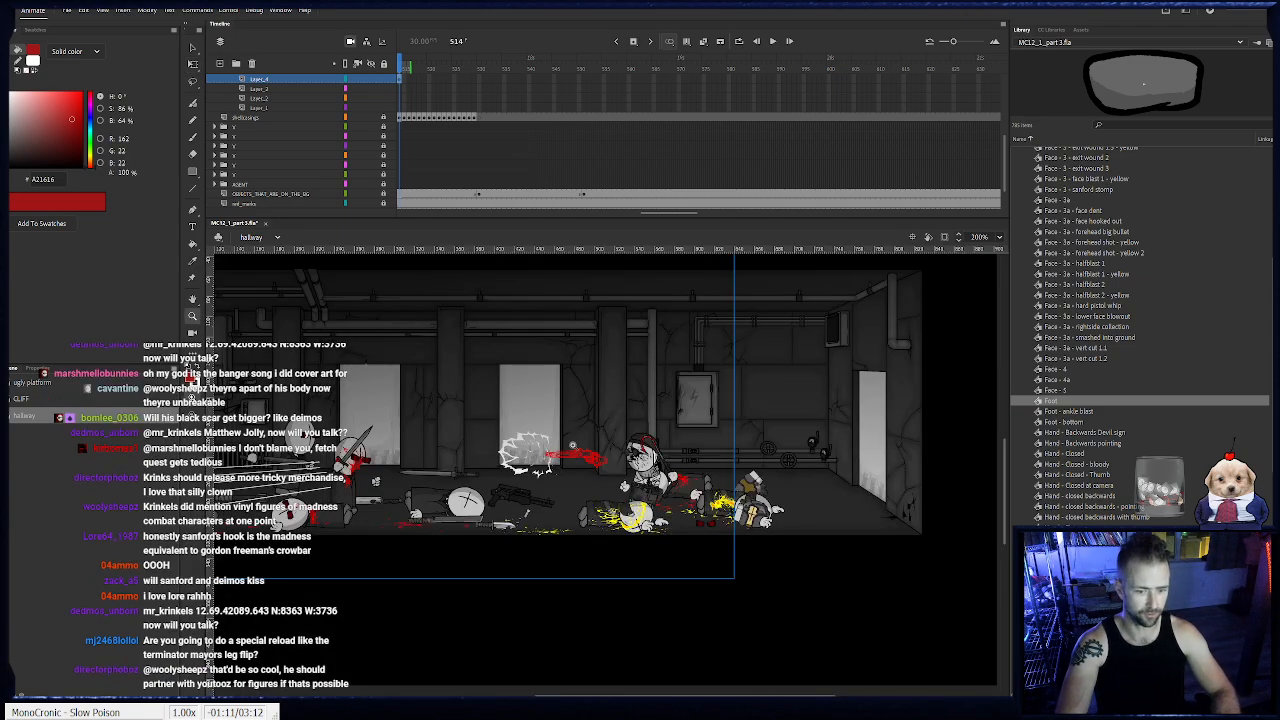
{"action": "left_click", "coordinate": [572, 445]}
{"action": "left_click_drag", "start_coordinate": [287, 110], "coordinate": [650, 105]}
{"action": "scroll", "coordinate": [651, 103], "scroll_direction": "up", "scroll_amount": 1}
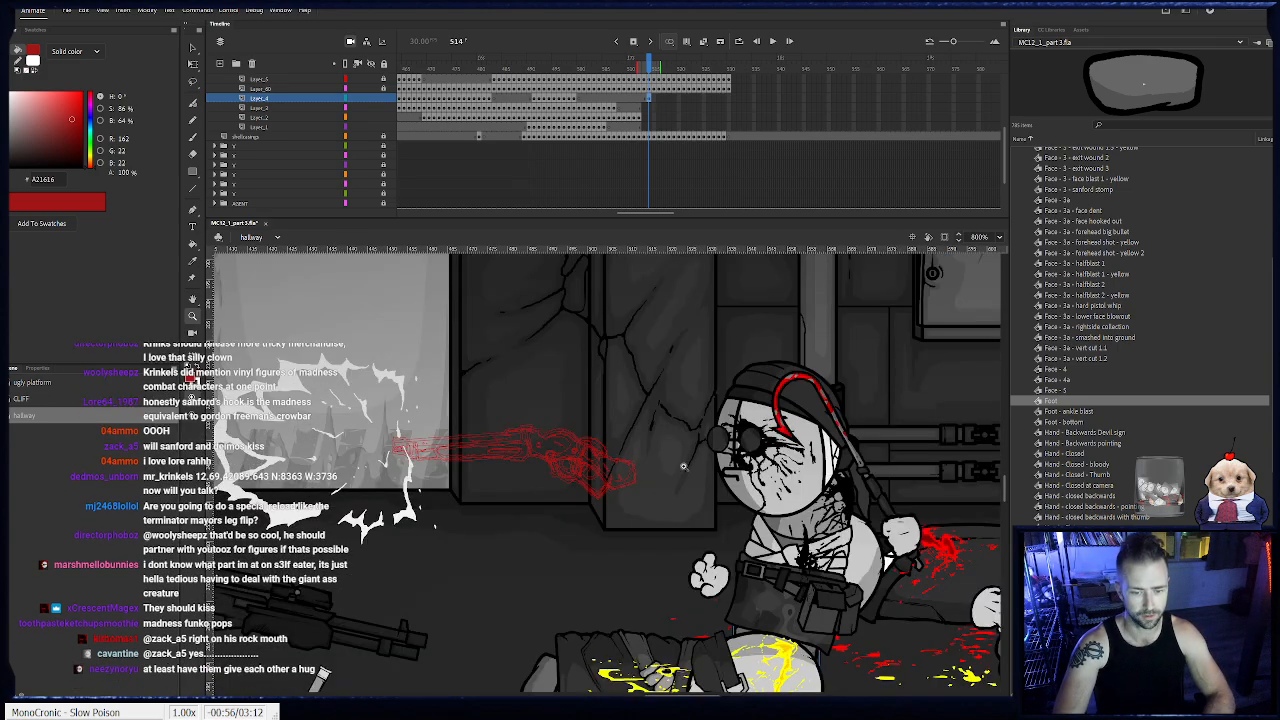
{"action": "left_click", "coordinate": [688, 512]}
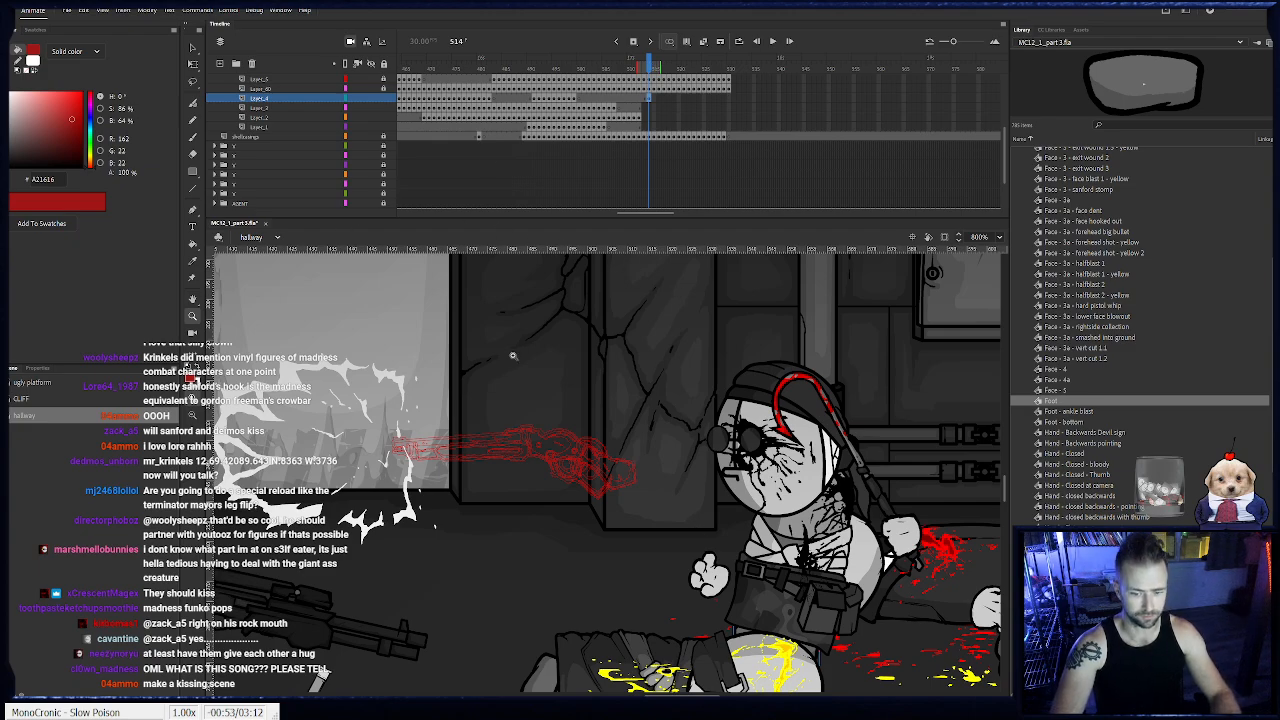
{"action": "left_click", "coordinate": [193, 65]}
{"action": "left_click_drag", "start_coordinate": [469, 598], "coordinate": [349, 510]}
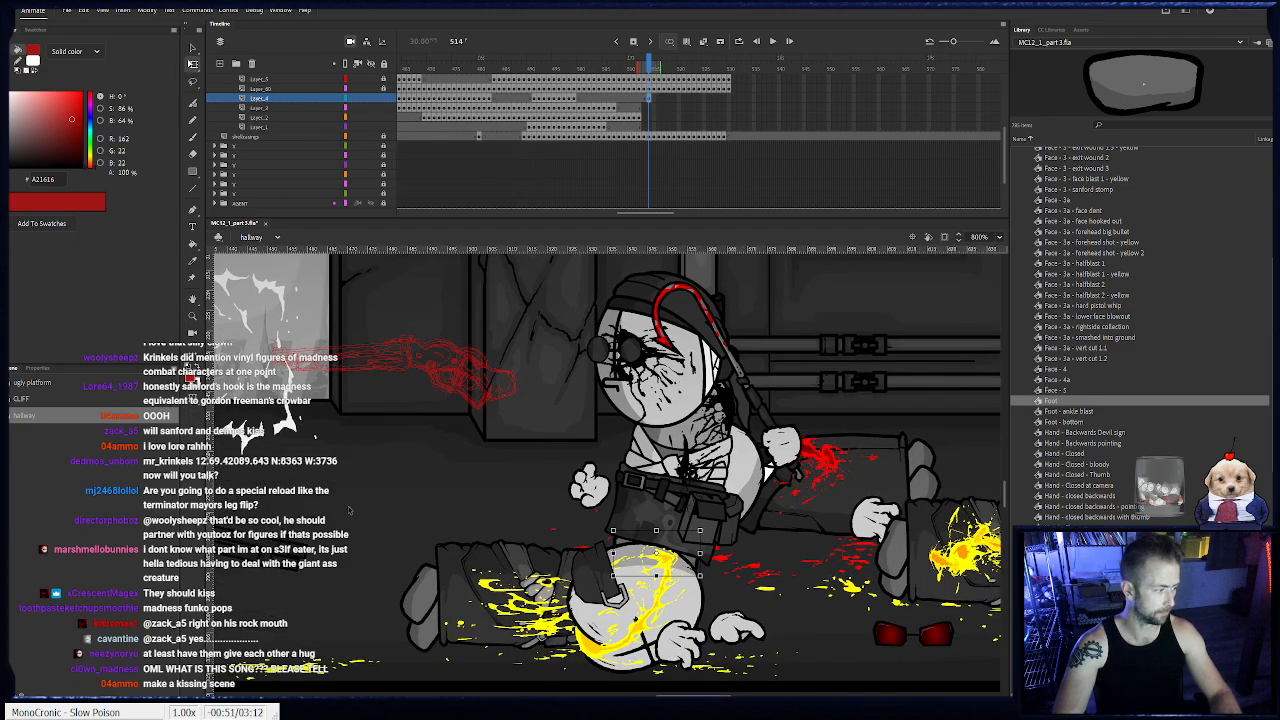
{"action": "key", "text": "period"}
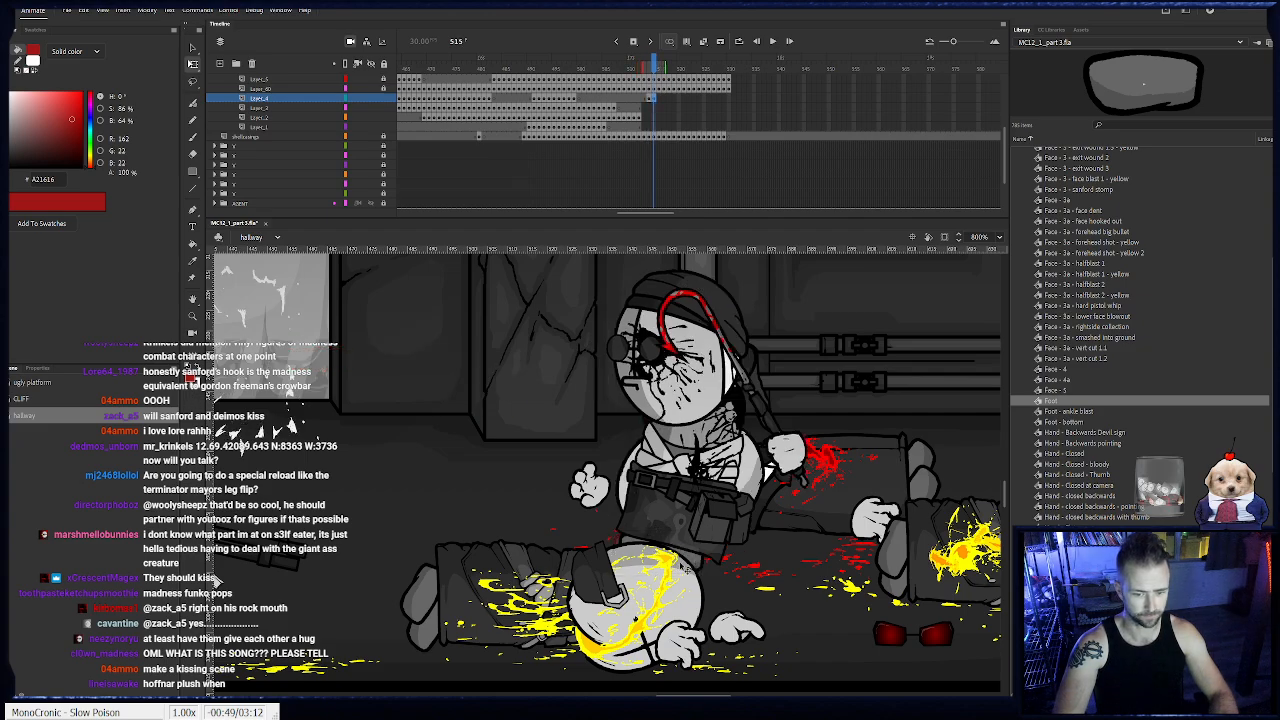
{"action": "key", "text": "period"}
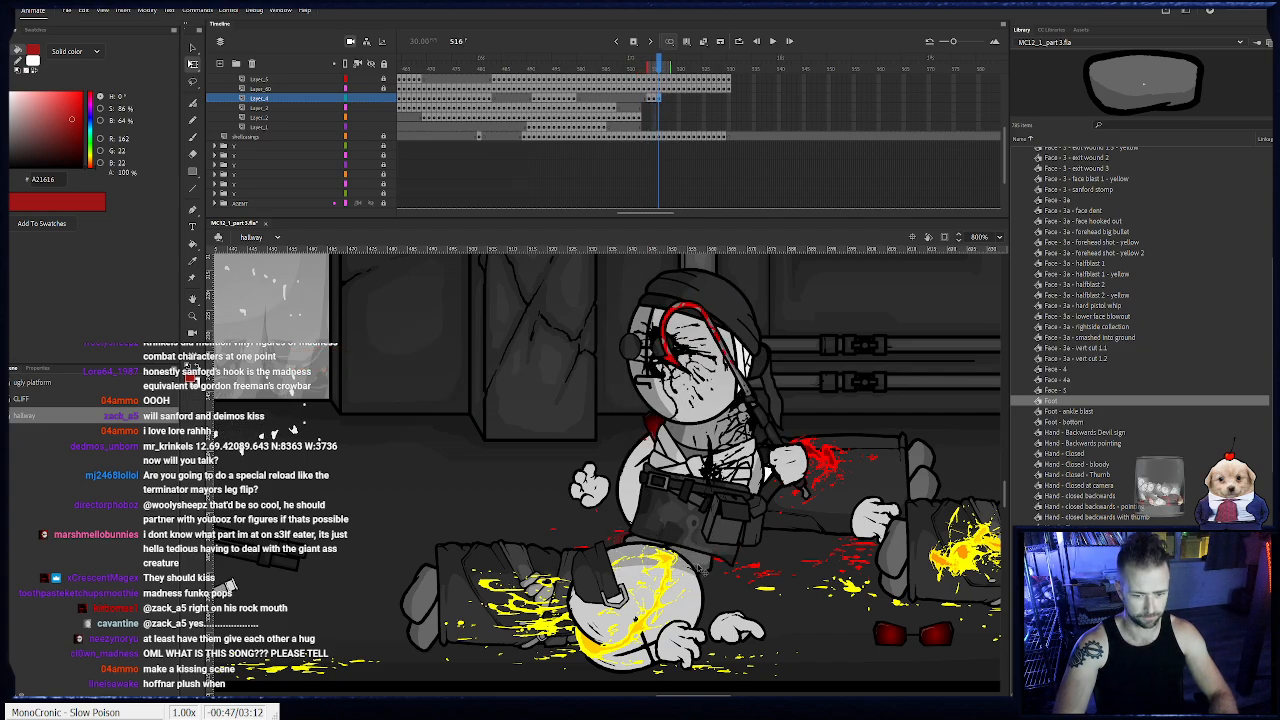
- Keyframe the foot at frames 517 and 518, easing it slightly farther back beneath Sanford's belt
{"action": "key", "text": "period"}
{"action": "left_click", "coordinate": [720, 573]}
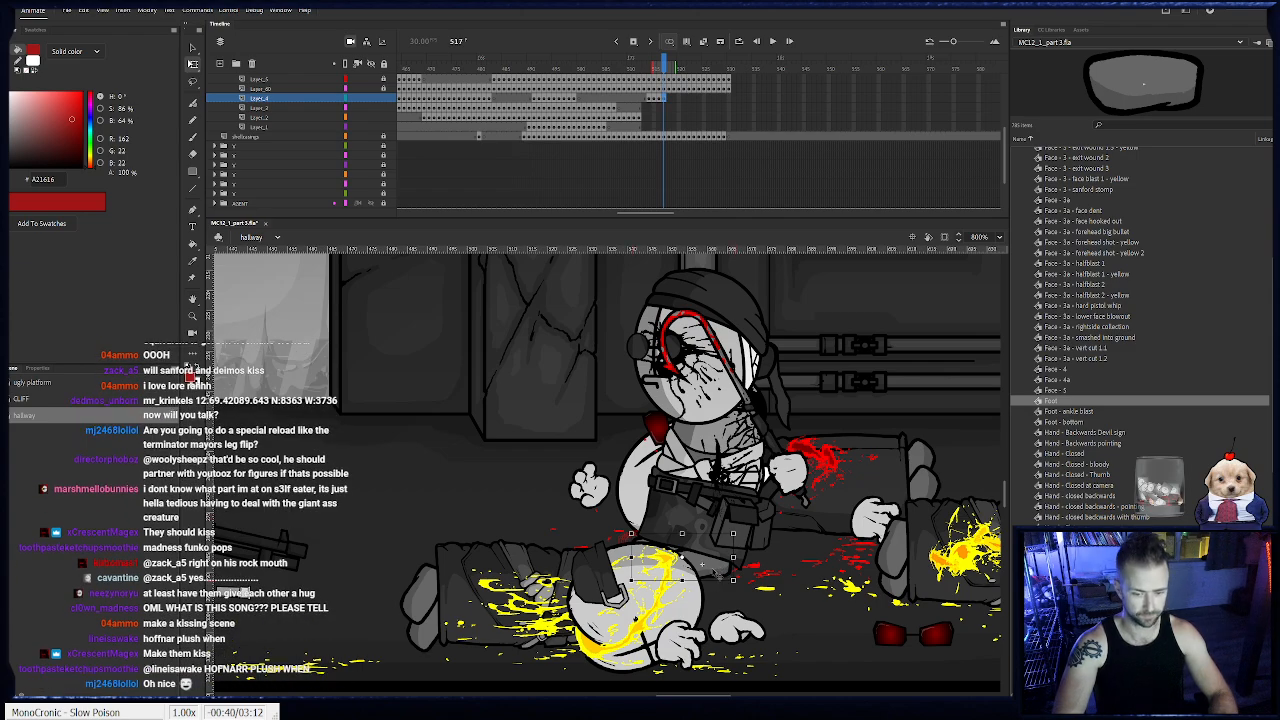
{"action": "key", "text": "period"}
{"action": "left_click", "coordinate": [706, 564]}
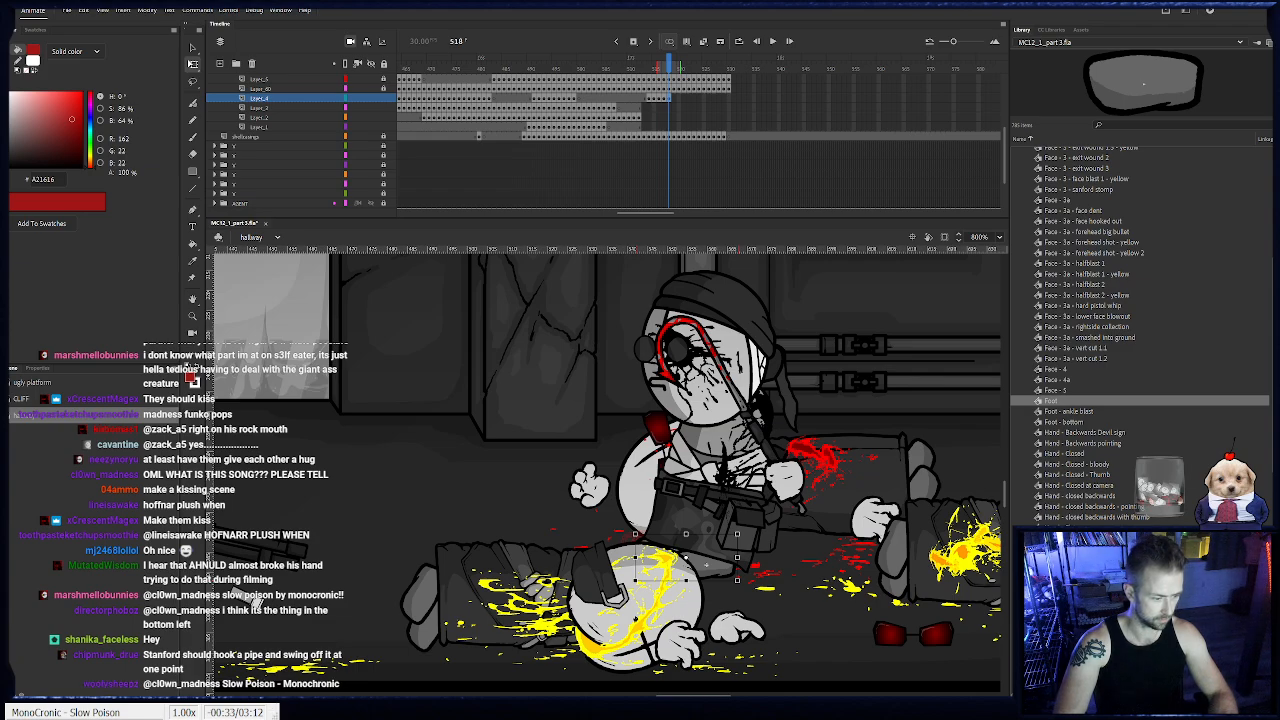
{"action": "left_click", "coordinate": [331, 531]}
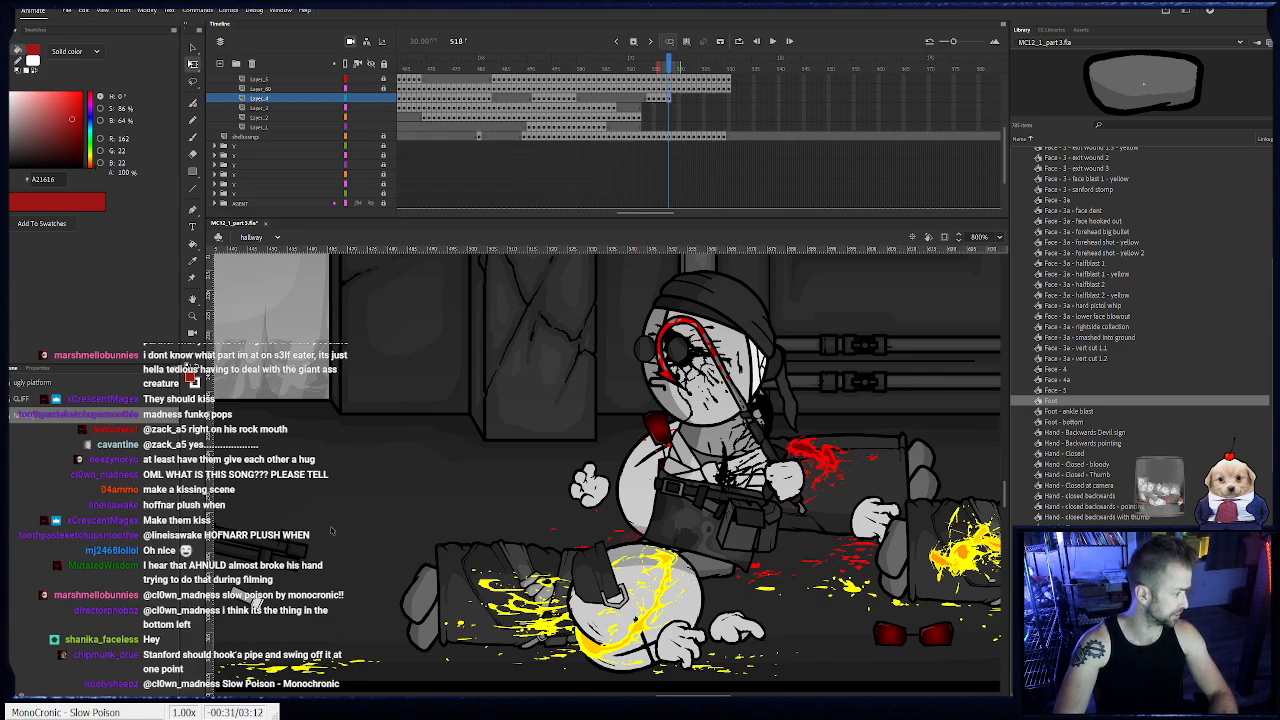
- Keyframe the foot from frame 519 through 522, keeping it under Sanford's hips as his body settles
{"action": "key", "text": "."}
{"action": "left_click", "coordinate": [722, 574]}
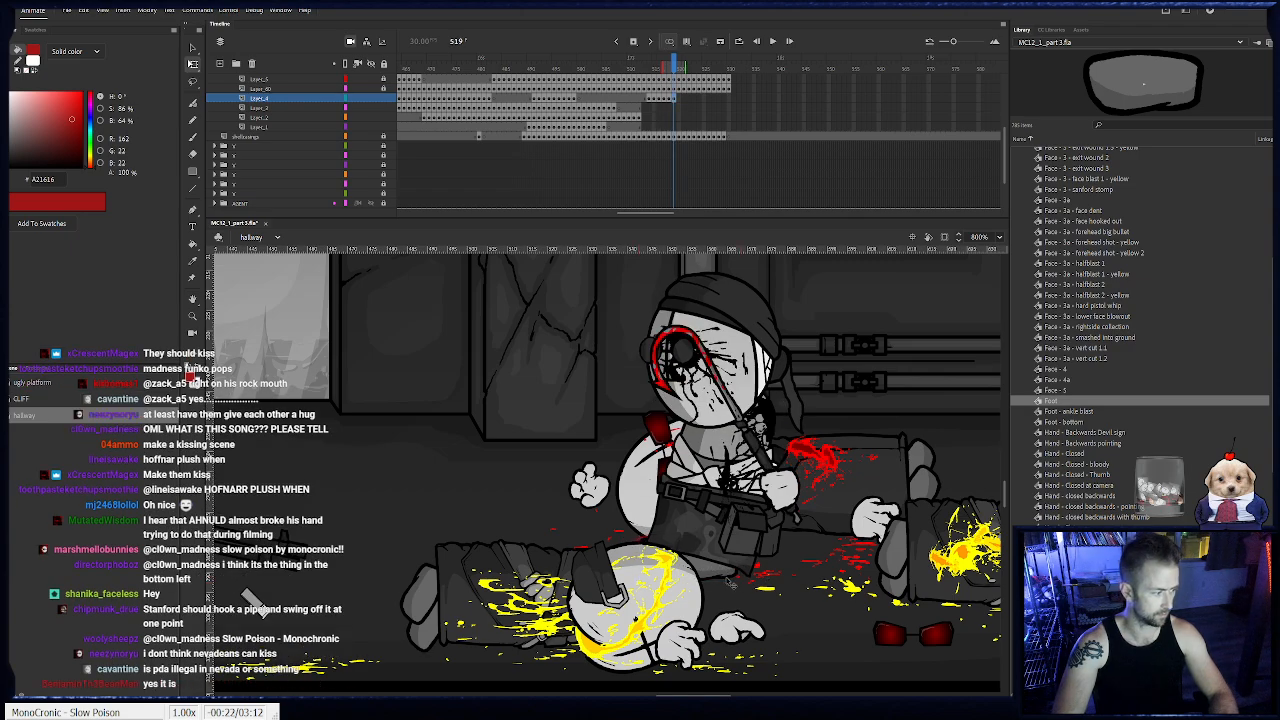
{"action": "key", "text": "."}
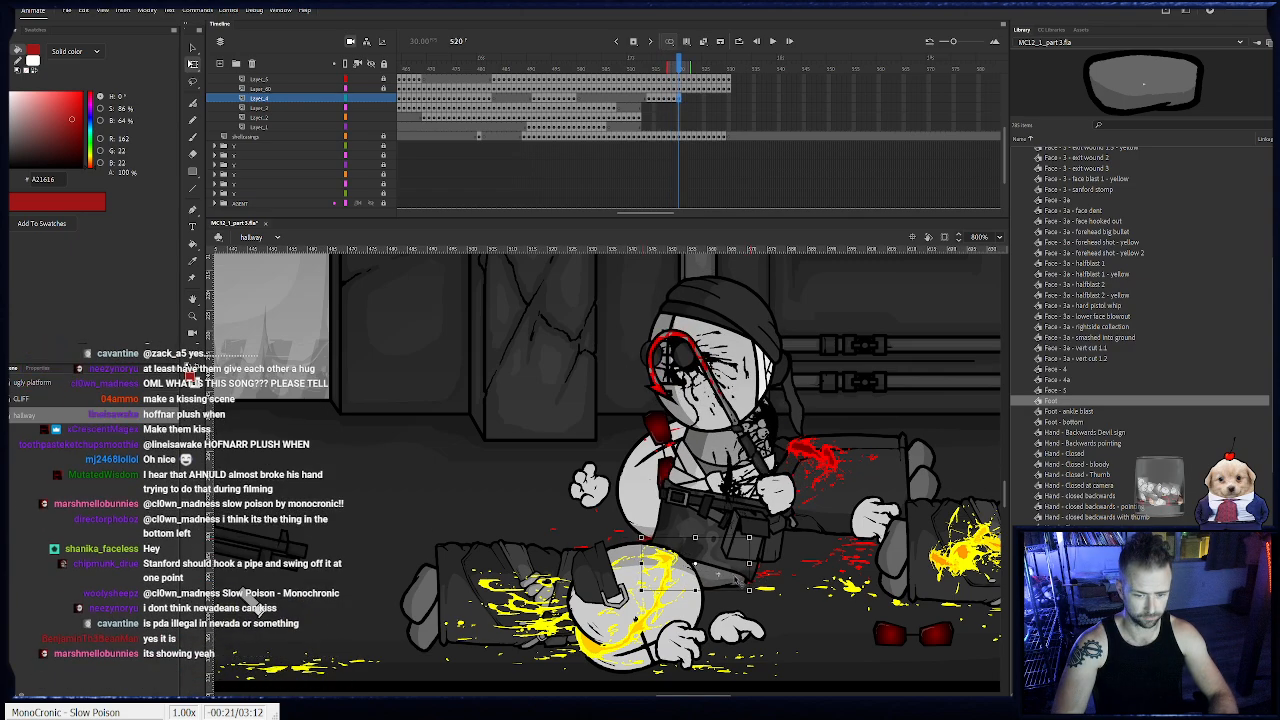
{"action": "key", "text": "."}
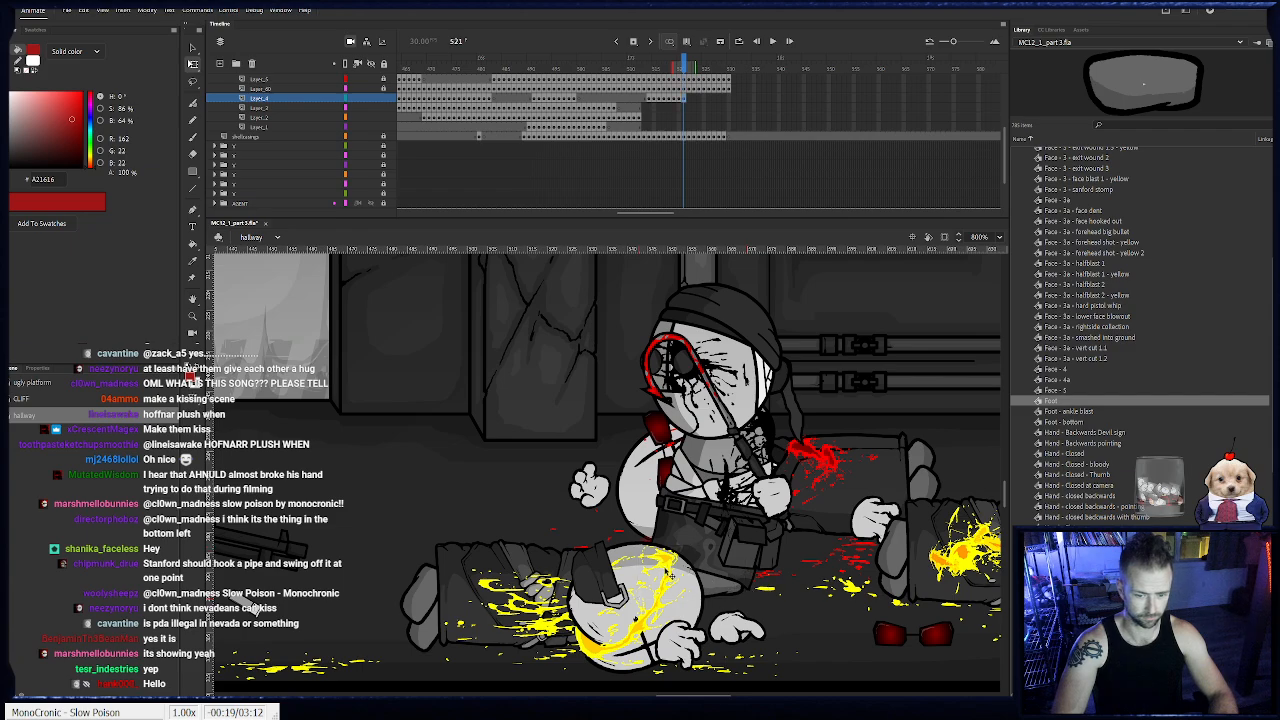
{"action": "key", "text": "."}
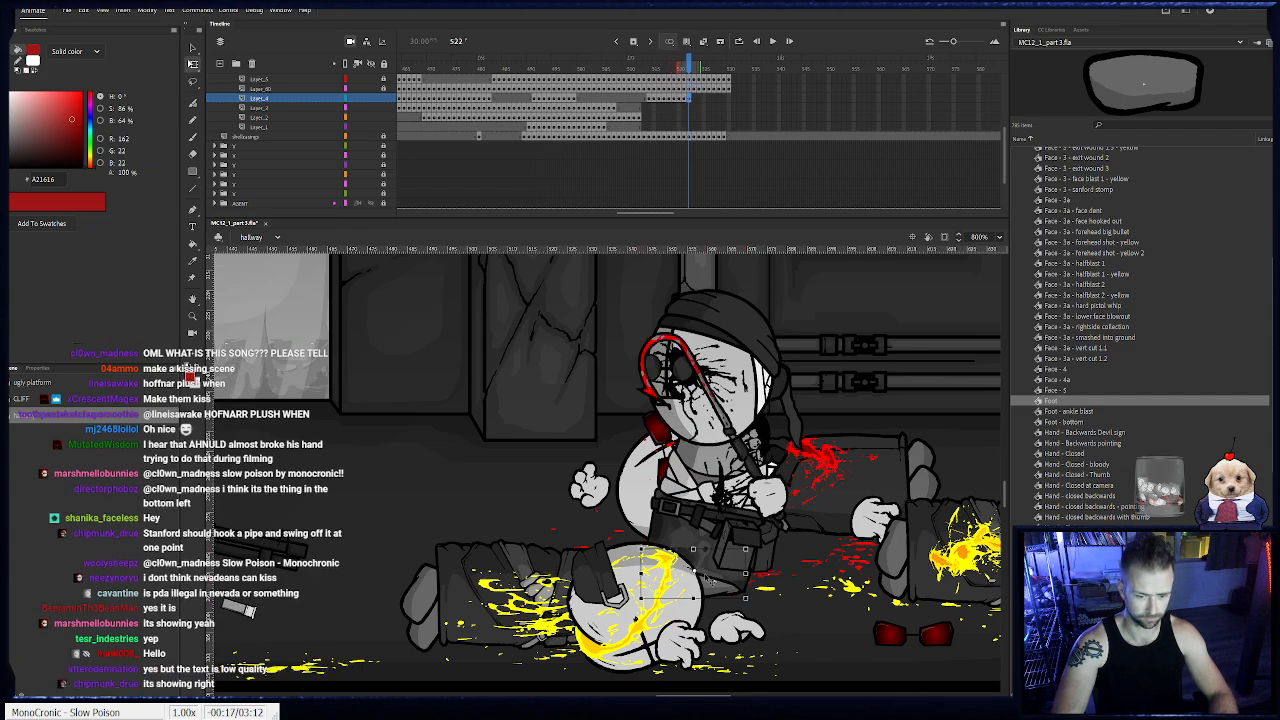
- Keyframe the foot from frame 523 through 526, moving it forward along with Sanford's body
{"action": "key", "text": "."}
{"action": "key", "text": "."}
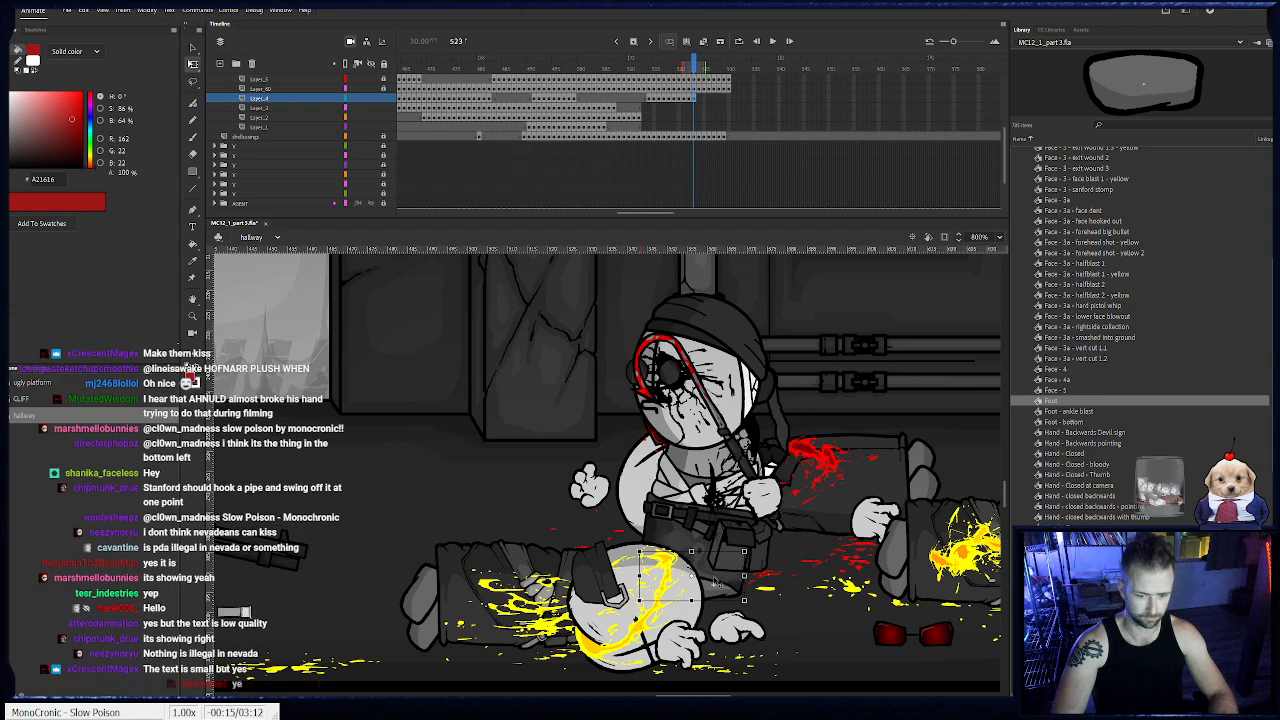
{"action": "key", "text": "."}
{"action": "key", "text": "."}
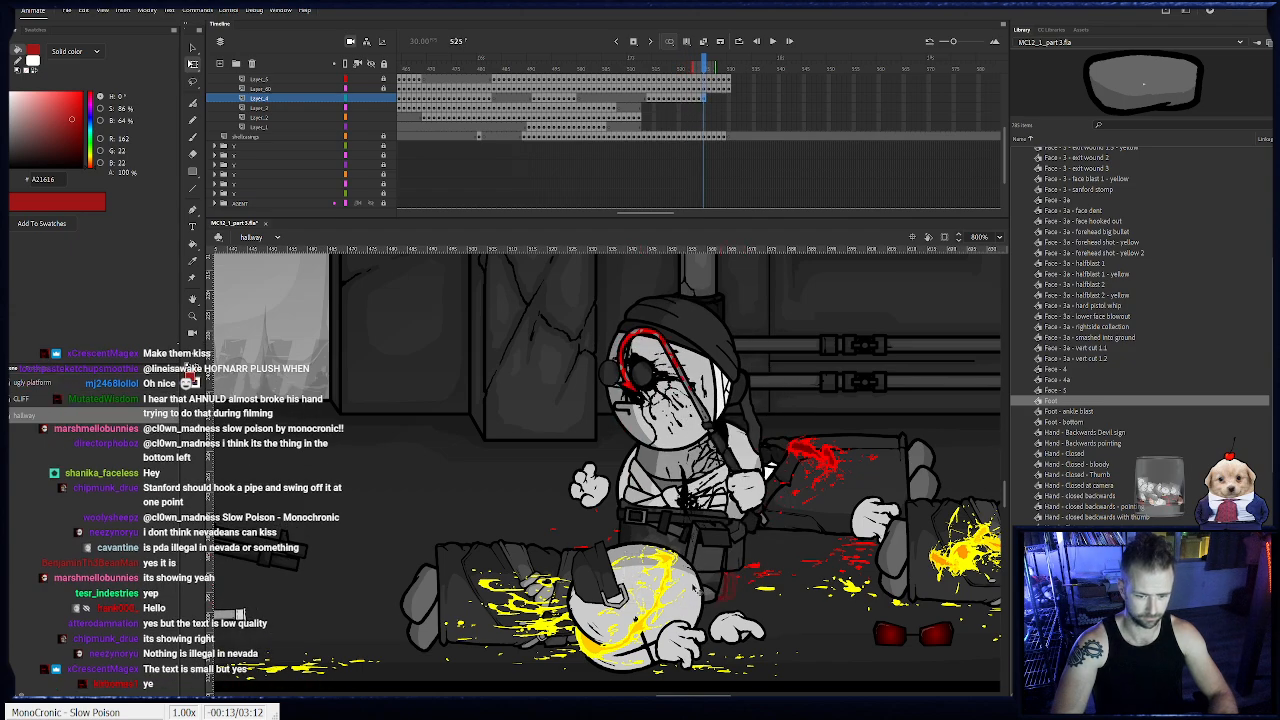
{"action": "left_click", "coordinate": [688, 588]}
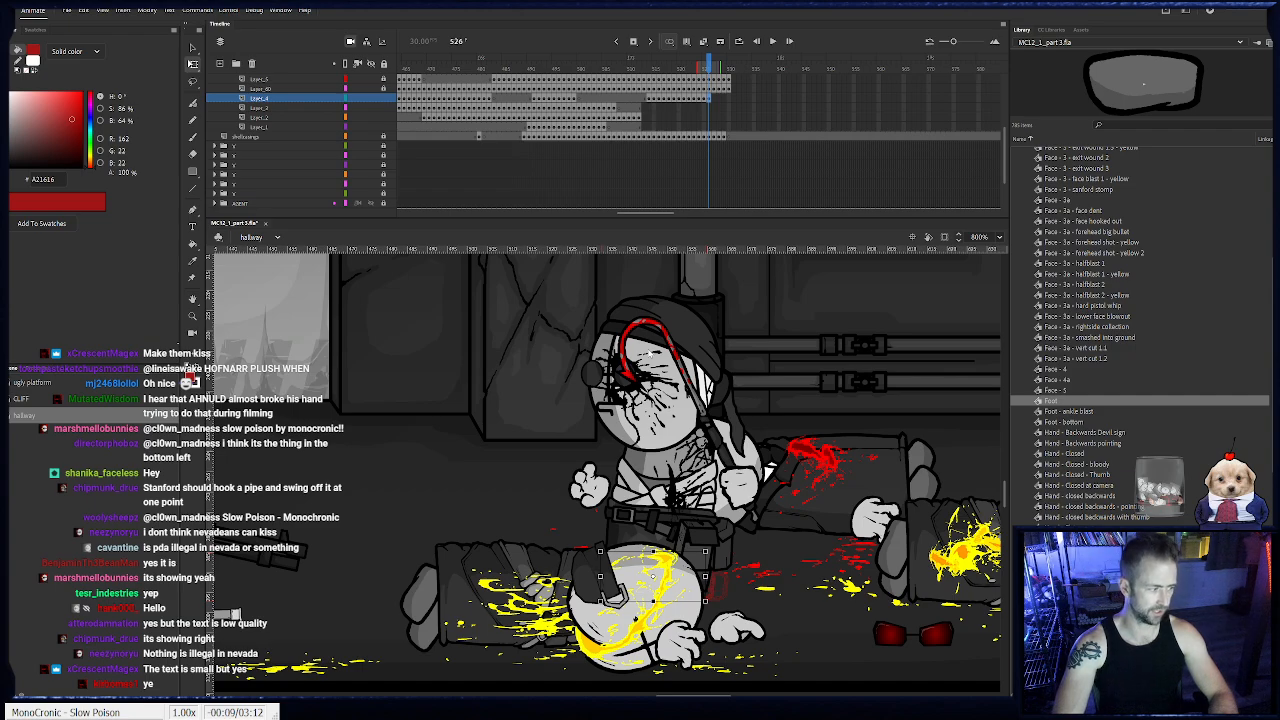
{"action": "left_click", "coordinate": [720, 297]}
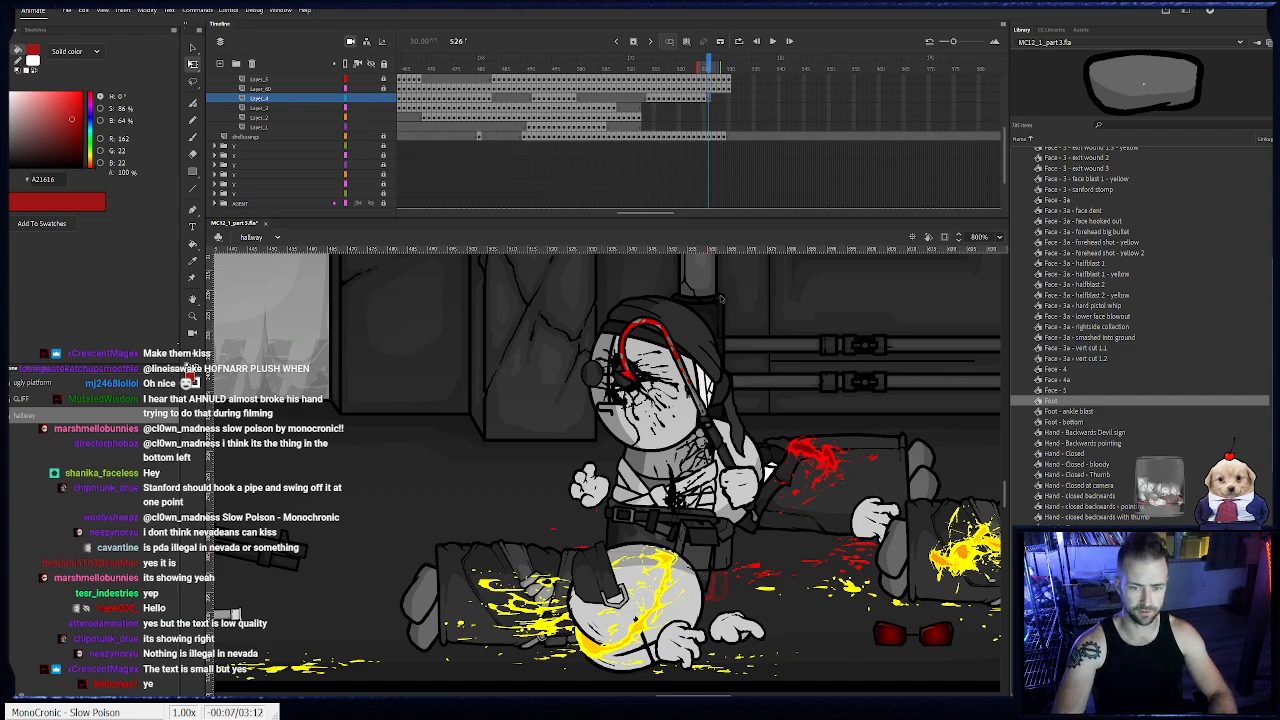
- Keyframe the shotgun and its hand on Layer_2 at frames 513 and 514, rotating the barrel upward and moving them back toward Sanford
{"action": "left_click_drag", "start_coordinate": [712, 66], "coordinate": [735, 78]}
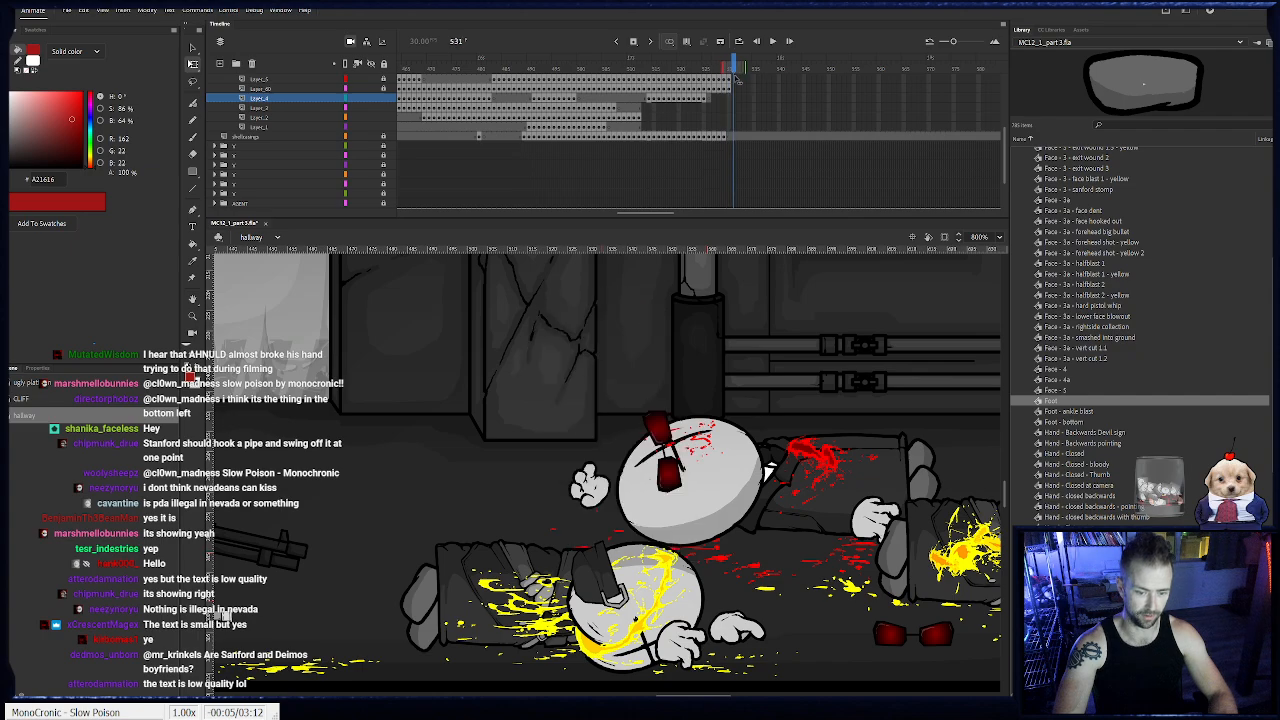
{"action": "scroll", "coordinate": [737, 122], "scroll_direction": "up", "scroll_amount": 1}
{"action": "left_click", "coordinate": [639, 136]}
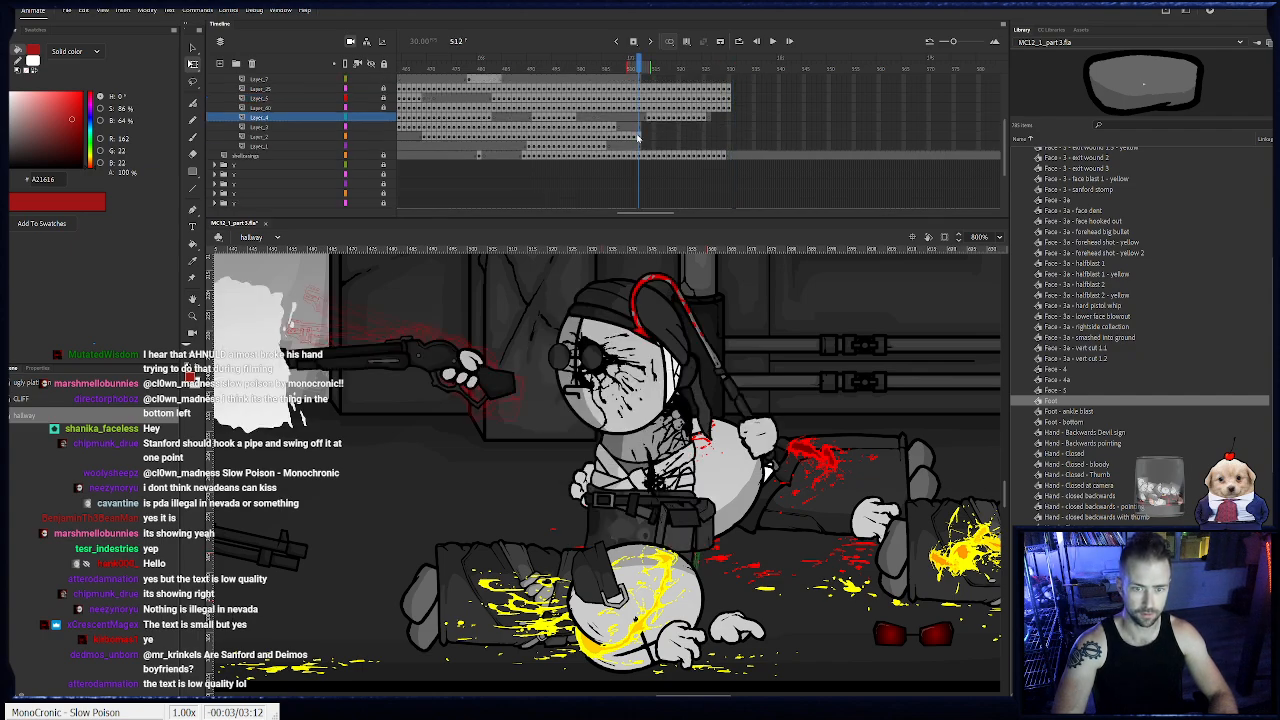
{"action": "left_click_drag", "start_coordinate": [411, 347], "coordinate": [534, 402]}
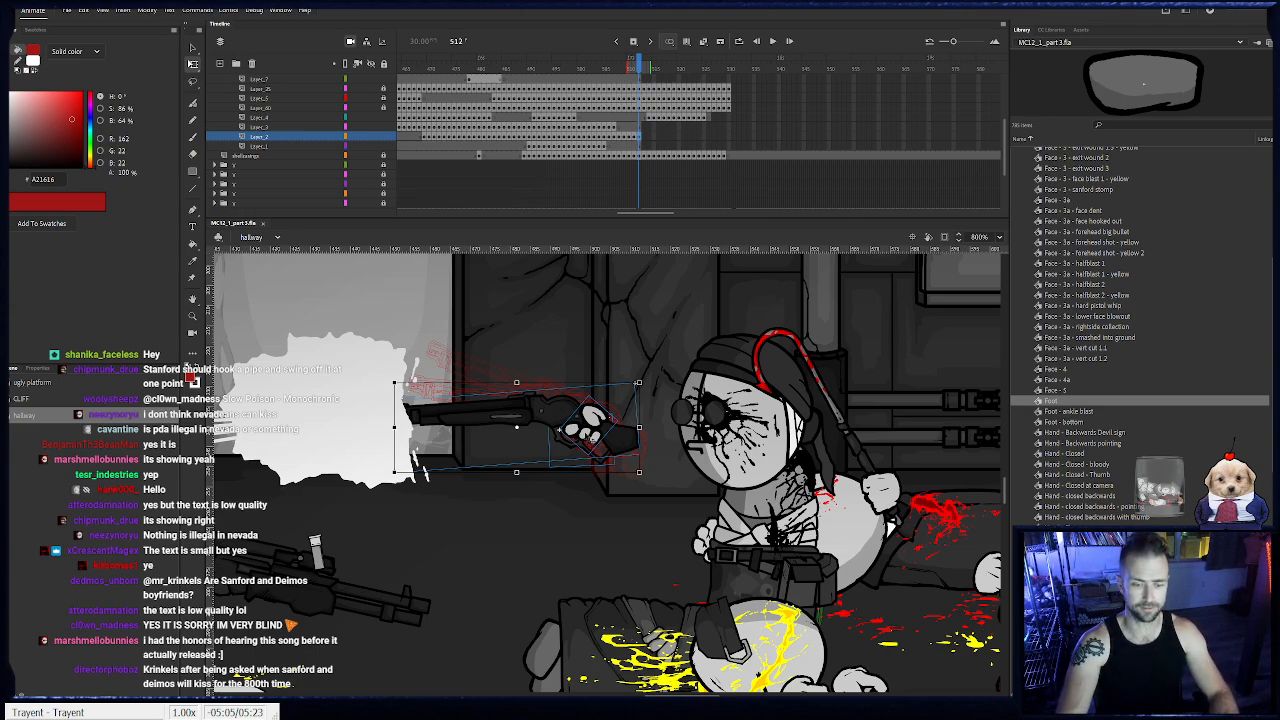
{"action": "left_click_drag", "start_coordinate": [589, 418], "coordinate": [775, 406]}
{"action": "key", "text": "F6"}
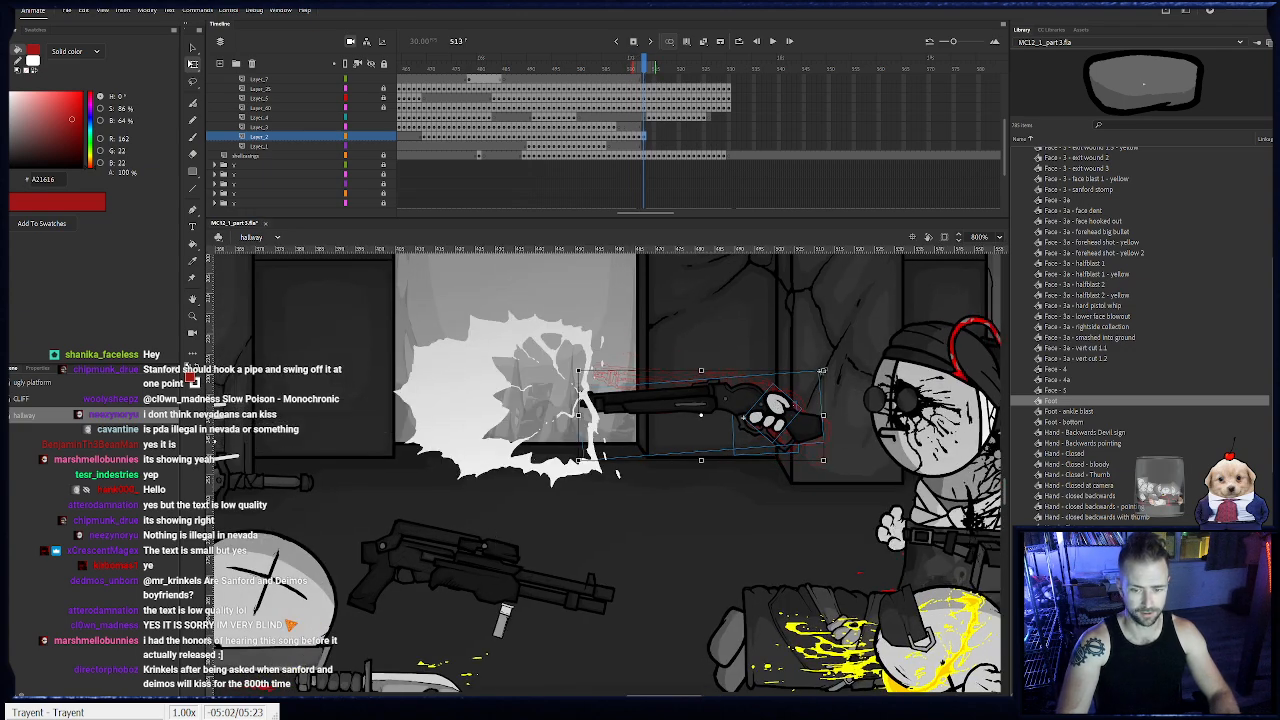
{"action": "left_click_drag", "start_coordinate": [822, 371], "coordinate": [828, 408]}
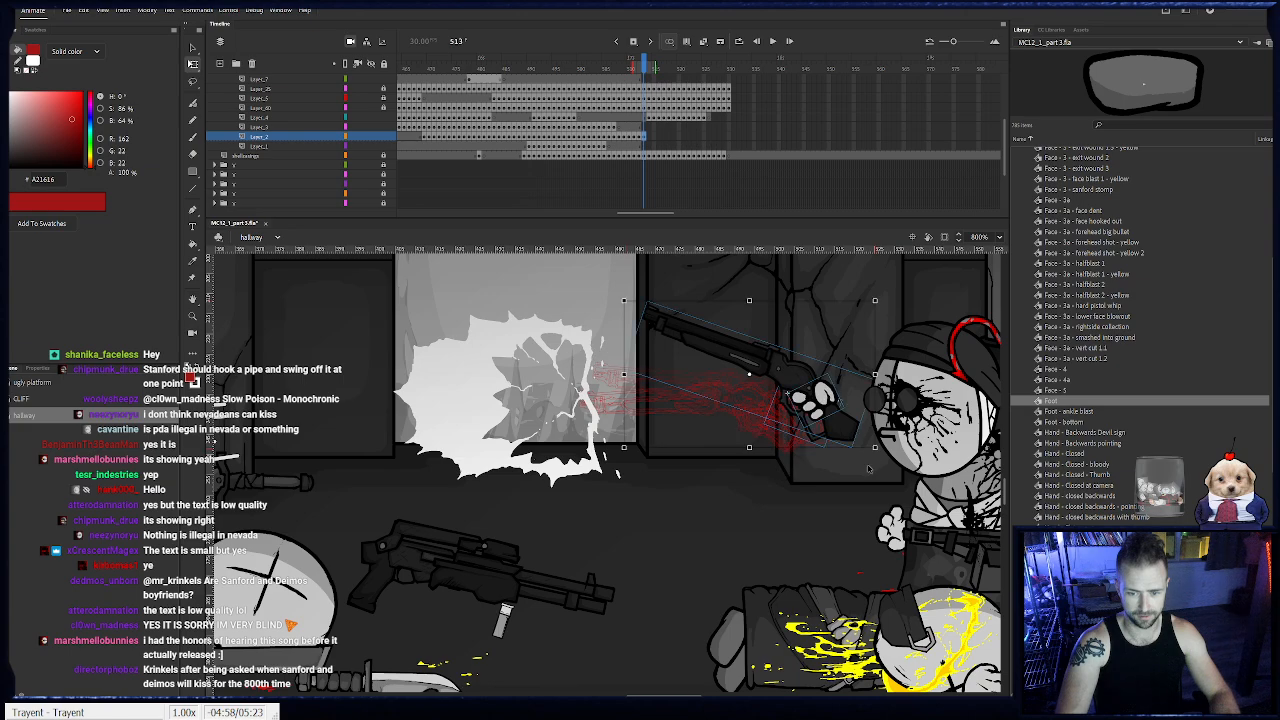
{"action": "key", "text": "F6"}
{"action": "left_click_drag", "start_coordinate": [883, 457], "coordinate": [829, 499]}
{"action": "left_click_drag", "start_coordinate": [818, 437], "coordinate": [888, 403]}
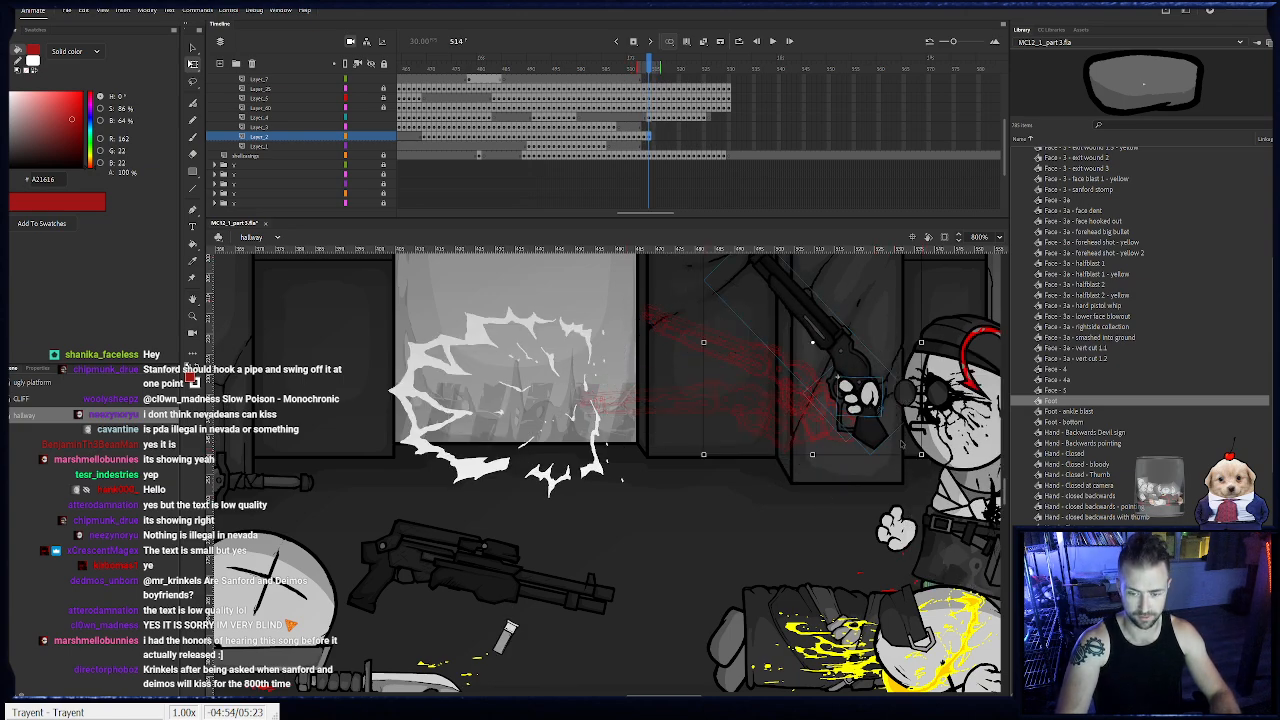
- Keyframe the shotgun and hand from frame 515 through 517, tilting the barrel steeper and shifting them farther back
{"action": "key", "text": "F6"}
{"action": "left_click_drag", "start_coordinate": [923, 463], "coordinate": [884, 480]}
{"action": "left_click_drag", "start_coordinate": [861, 418], "coordinate": [900, 425]}
{"action": "key", "text": "F6"}
- Keyframe the shotgun and hand at frames 518 and 519 with a slight rotation, lowering them a little
{"action": "key", "text": "F6"}
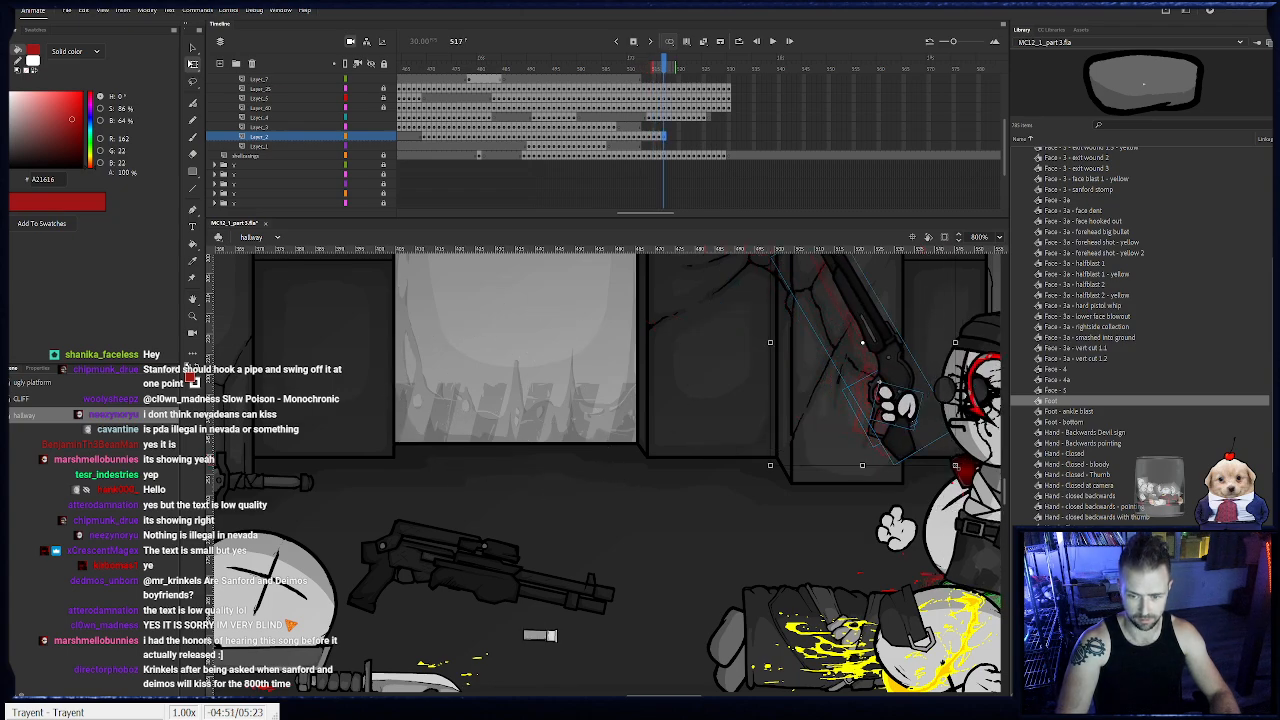
{"action": "left_click_drag", "start_coordinate": [962, 475], "coordinate": [955, 480]}
{"action": "left_click_drag", "start_coordinate": [890, 419], "coordinate": [747, 452]}
{"action": "key", "text": "F6"}
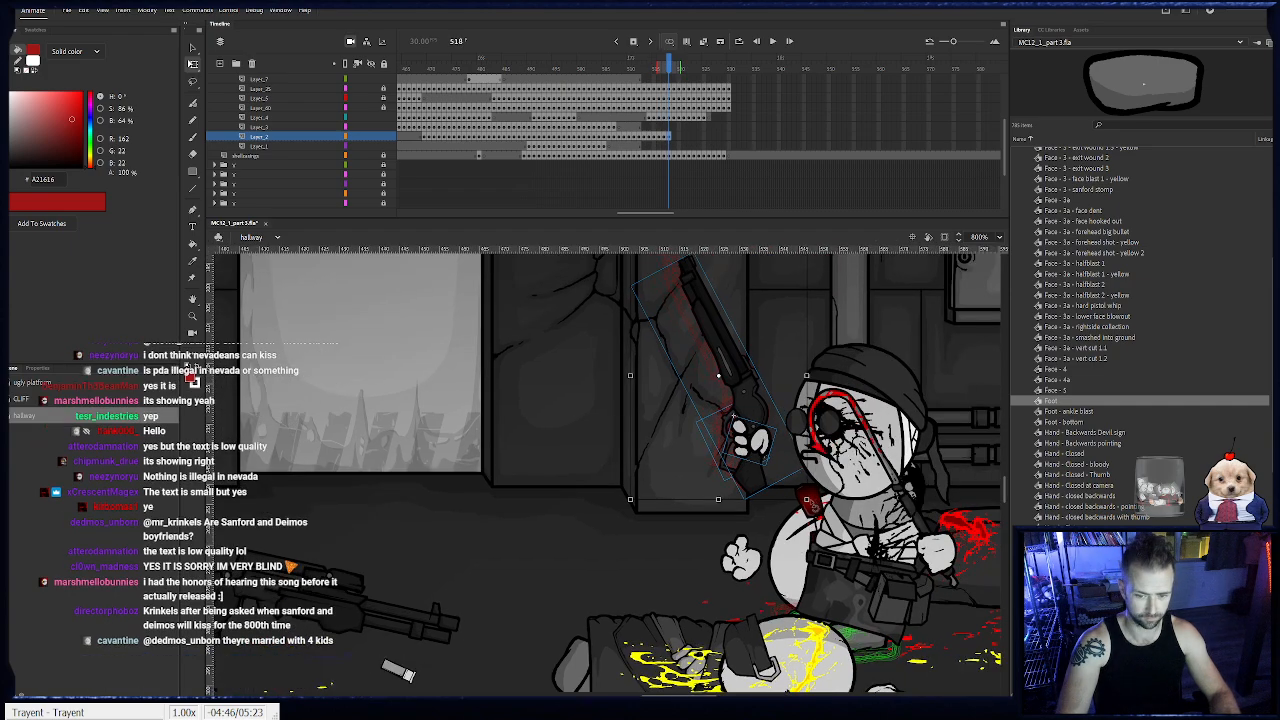
{"action": "left_click_drag", "start_coordinate": [814, 505], "coordinate": [809, 509]}
{"action": "left_click_drag", "start_coordinate": [746, 457], "coordinate": [753, 463]}
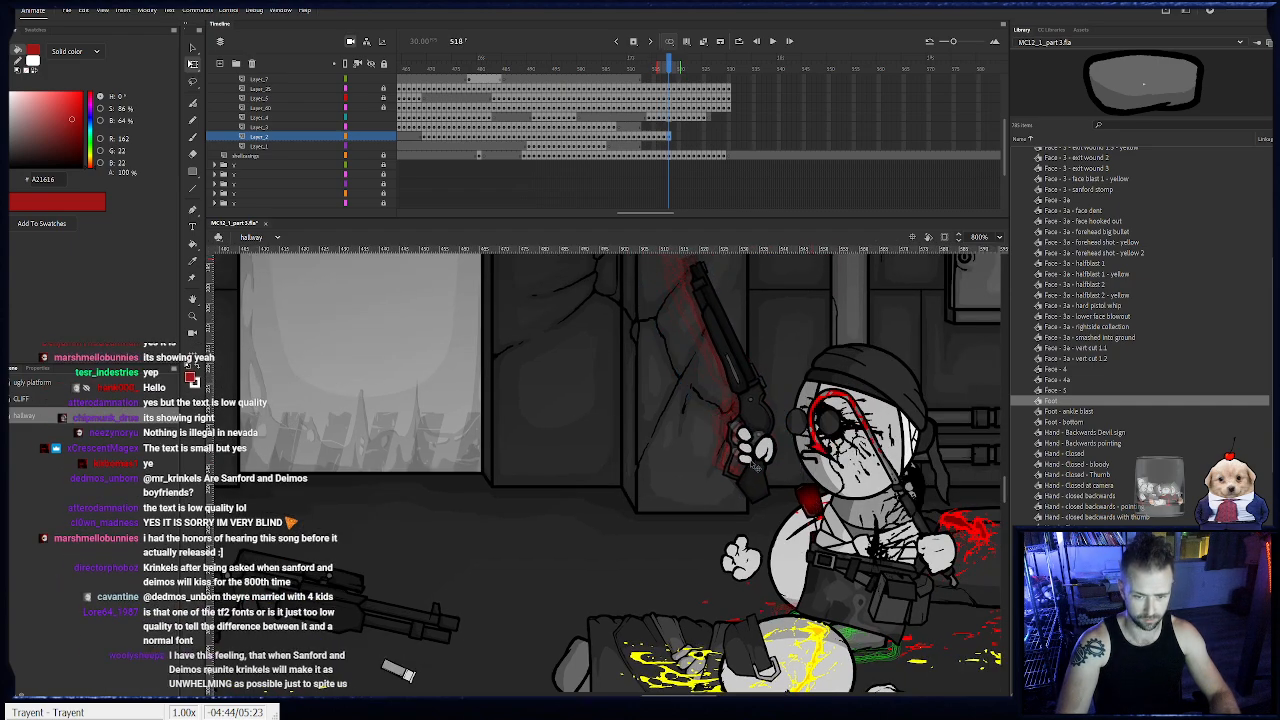
{"action": "key", "text": "F6"}
{"action": "left_click_drag", "start_coordinate": [817, 513], "coordinate": [812, 516]}
{"action": "left_click_drag", "start_coordinate": [774, 452], "coordinate": [773, 474]}
- Keyframe the shotgun and hand at frames 520 and 521, tipping the barrel slightly forward and nudging them down and forward
{"action": "key", "text": "F6"}
{"action": "key", "text": "F6"}
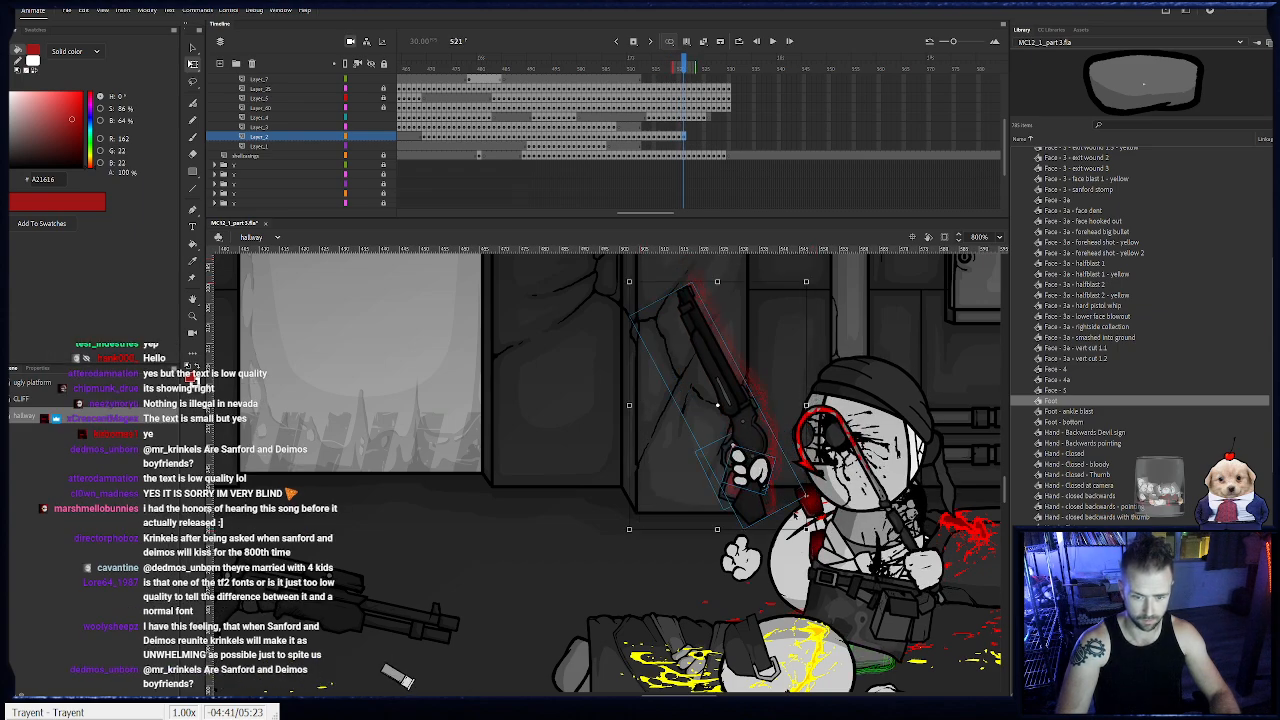
{"action": "left_click_drag", "start_coordinate": [812, 532], "coordinate": [817, 526]}
{"action": "left_click_drag", "start_coordinate": [761, 468], "coordinate": [759, 470]}
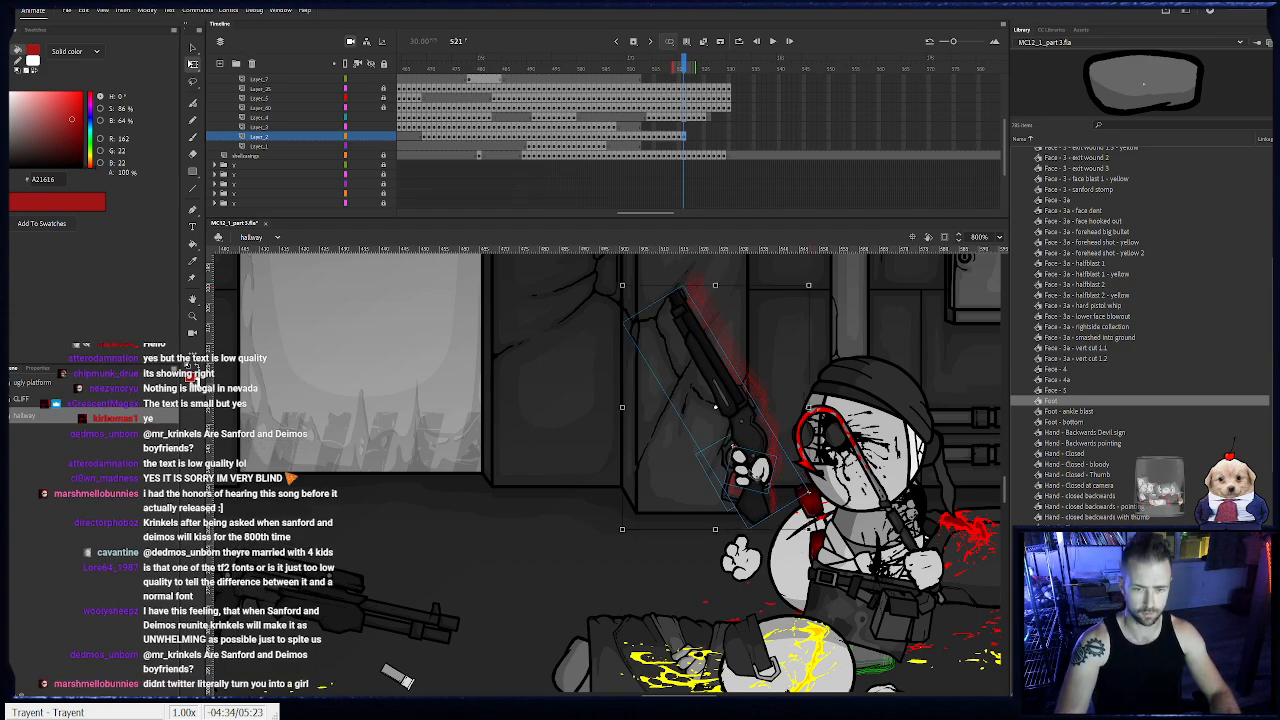
{"action": "left_click_drag", "start_coordinate": [813, 542], "coordinate": [818, 537]}
{"action": "left_click_drag", "start_coordinate": [764, 472], "coordinate": [757, 476]}
- Keyframe the shotgun and hand from frame 522 through 524, tilting the barrel farther forward and lowering them with Sanford's body
{"action": "key", "text": "F6"}
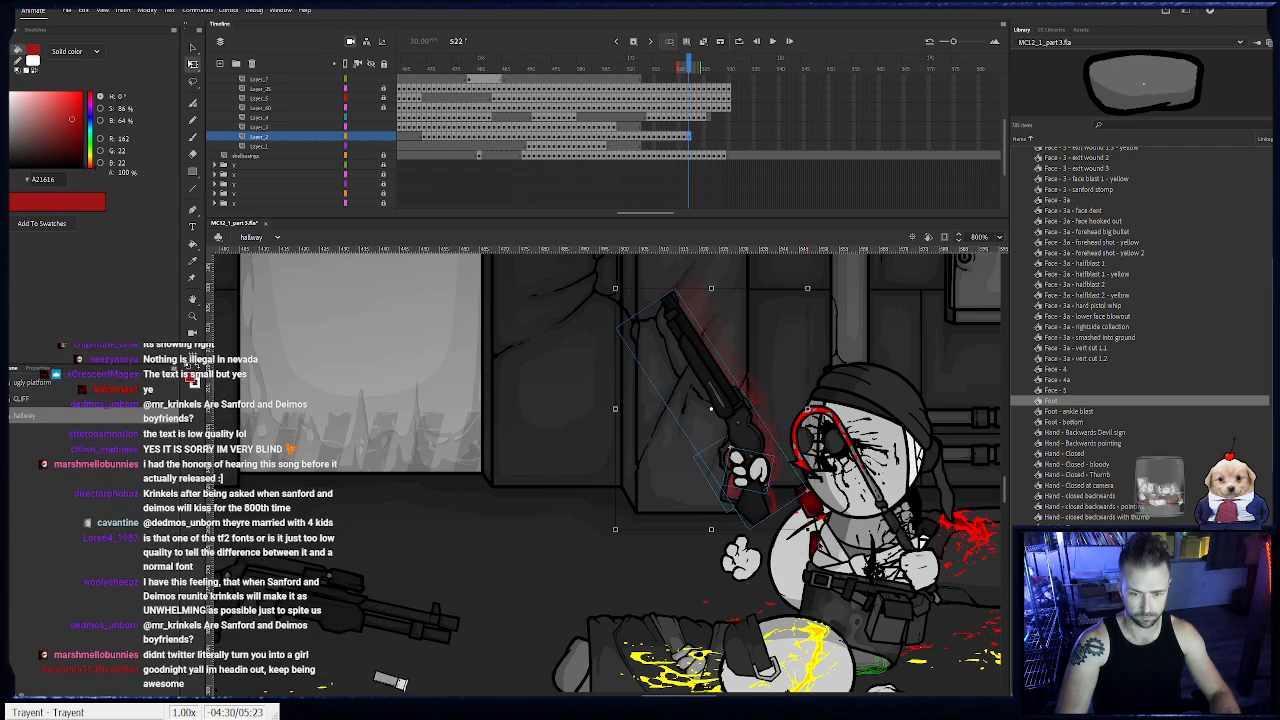
{"action": "left_click_drag", "start_coordinate": [816, 539], "coordinate": [821, 535]}
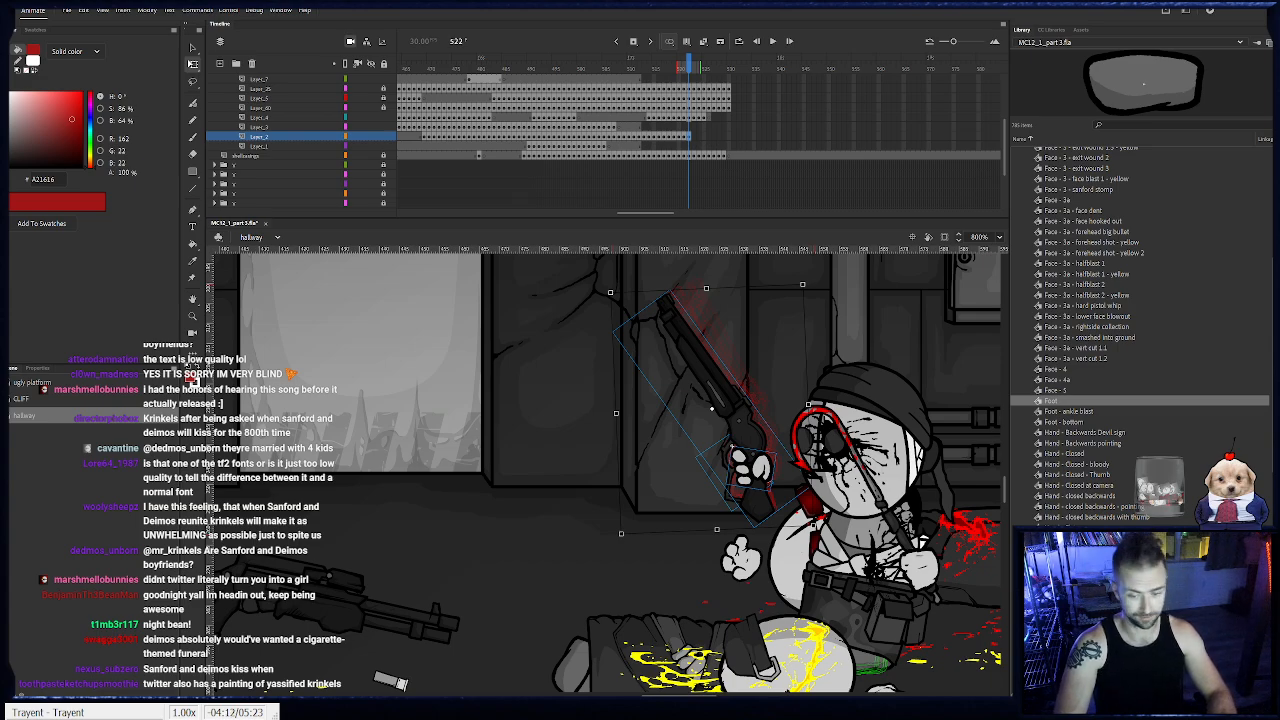
{"action": "key", "text": "."}
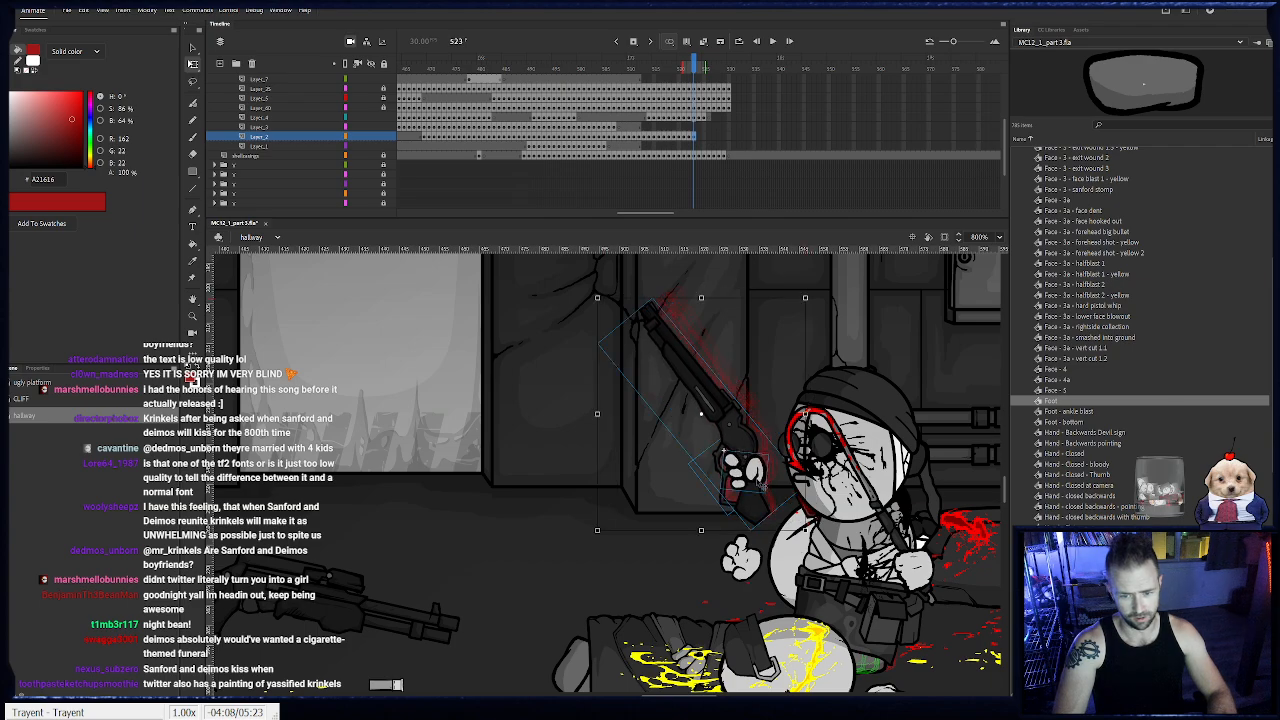
{"action": "key", "text": "."}
{"action": "left_click", "coordinate": [755, 491]}
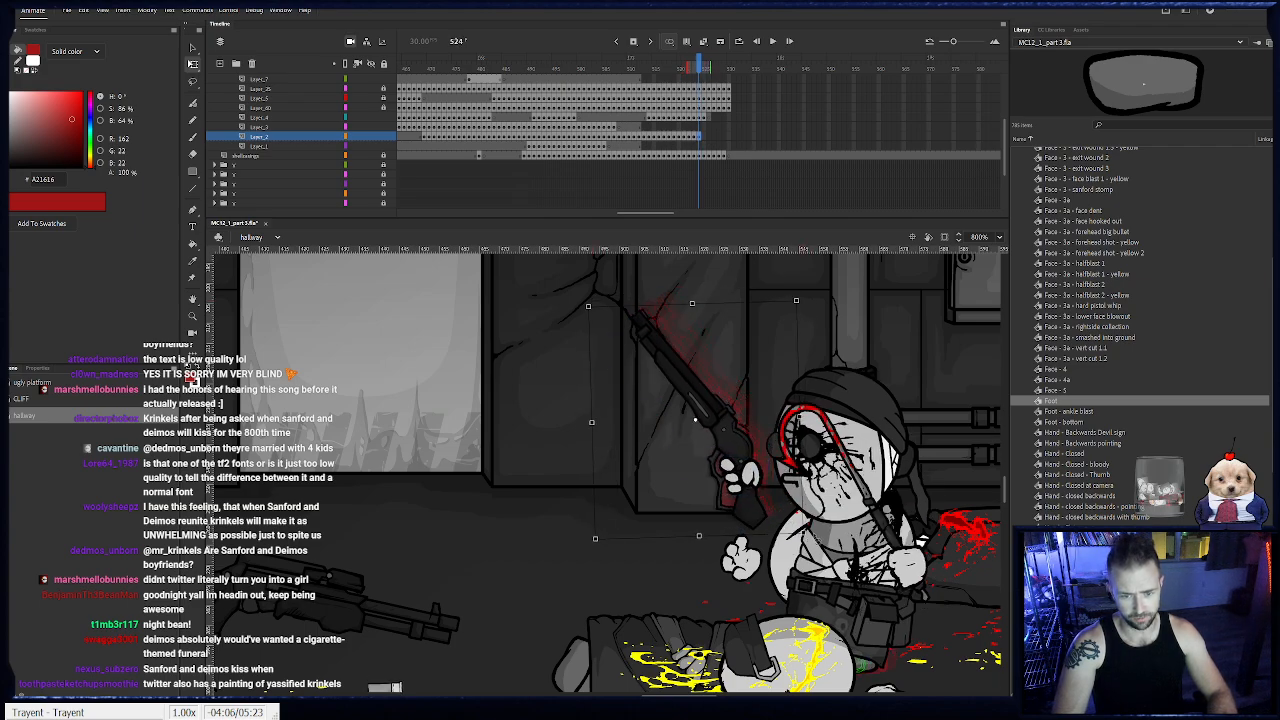
{"action": "left_click_drag", "start_coordinate": [762, 480], "coordinate": [740, 501]}
- Keyframe the shotgun and hand at frames 525 and 526, rotating the barrel forward and moving them ahead of Sanford
{"action": "key", "text": "."}
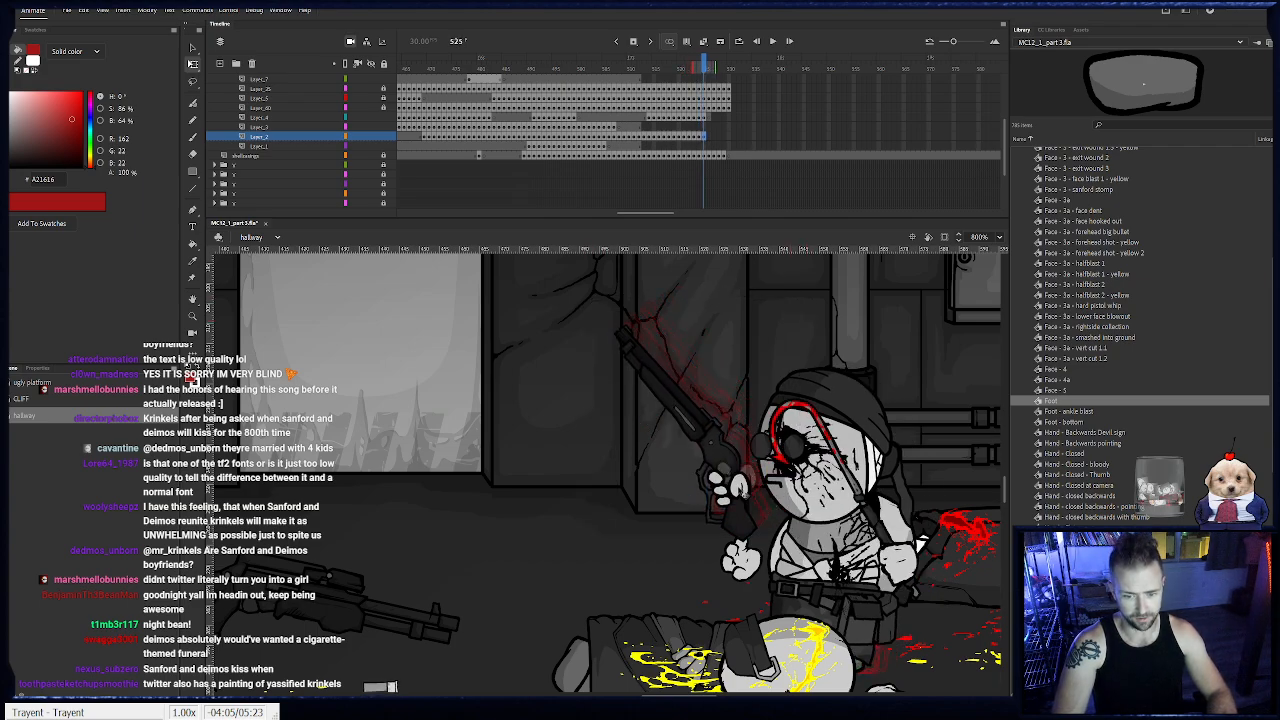
{"action": "left_click_drag", "start_coordinate": [796, 547], "coordinate": [801, 541]}
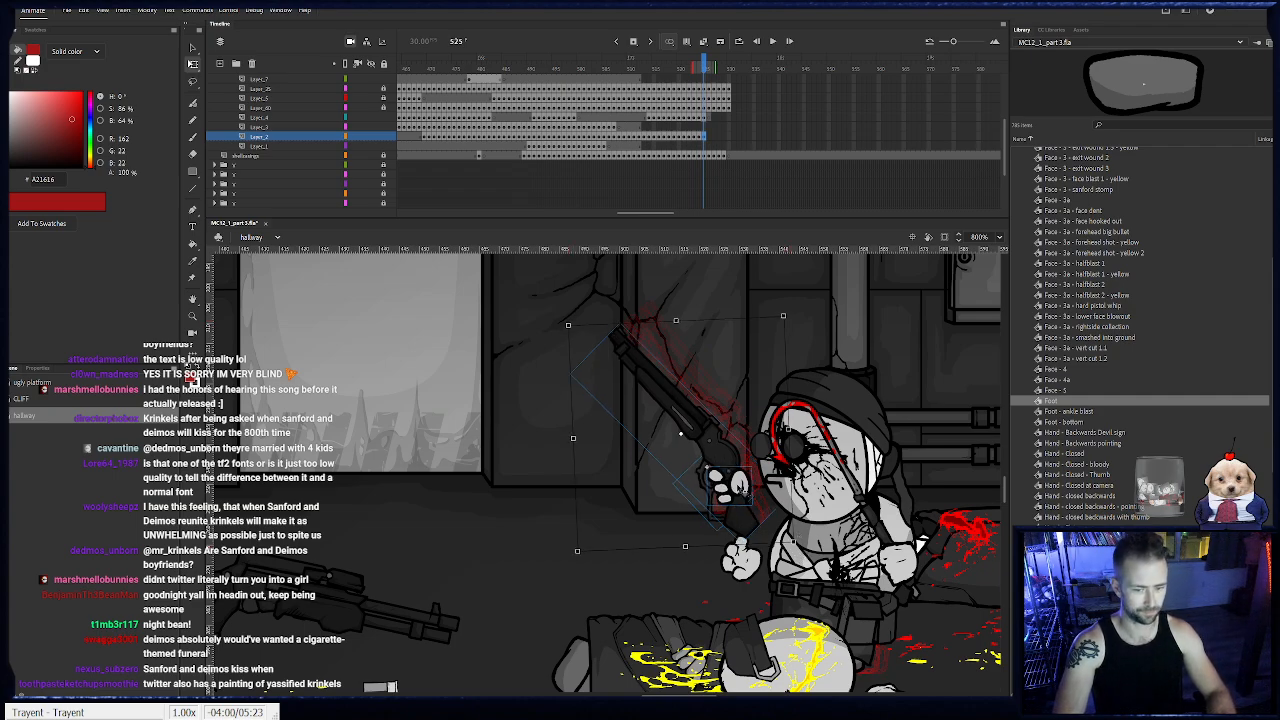
{"action": "key", "text": "."}
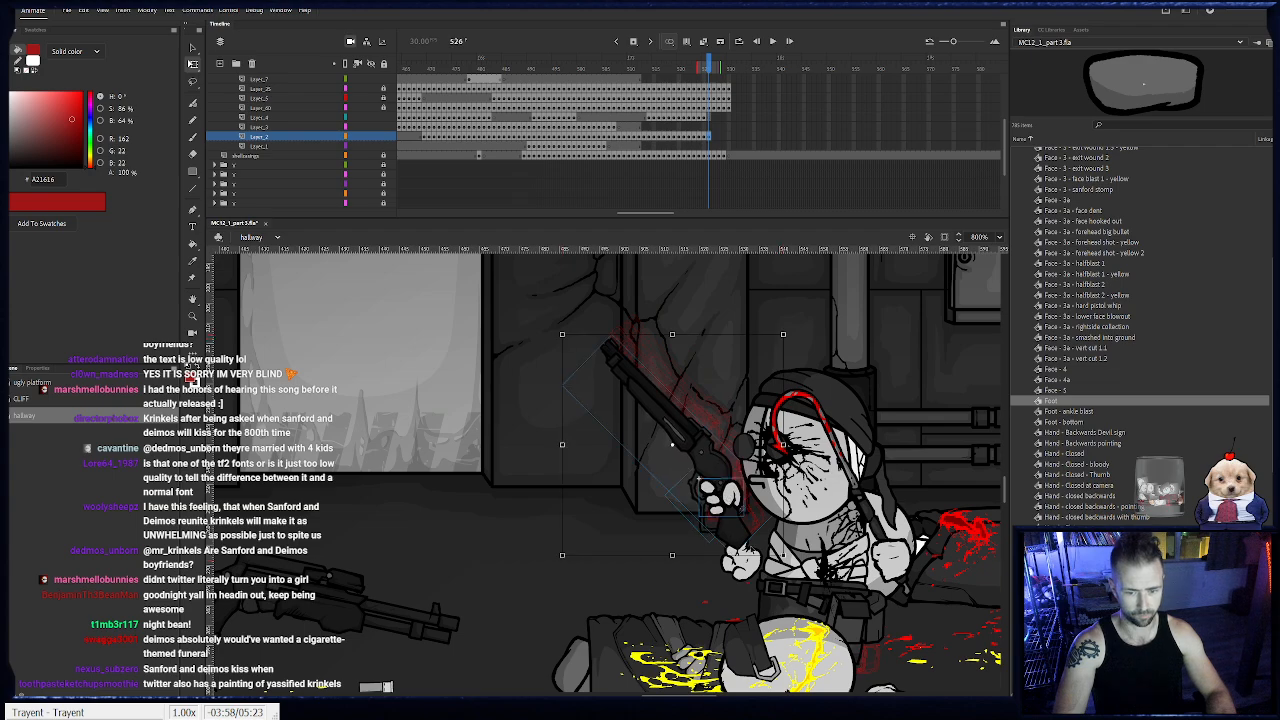
- Keyframe the shotgun and hand from frame 527 through 530, tilting the barrel closer to horizontal and moving them ahead of Sanford
{"action": "key", "text": "."}
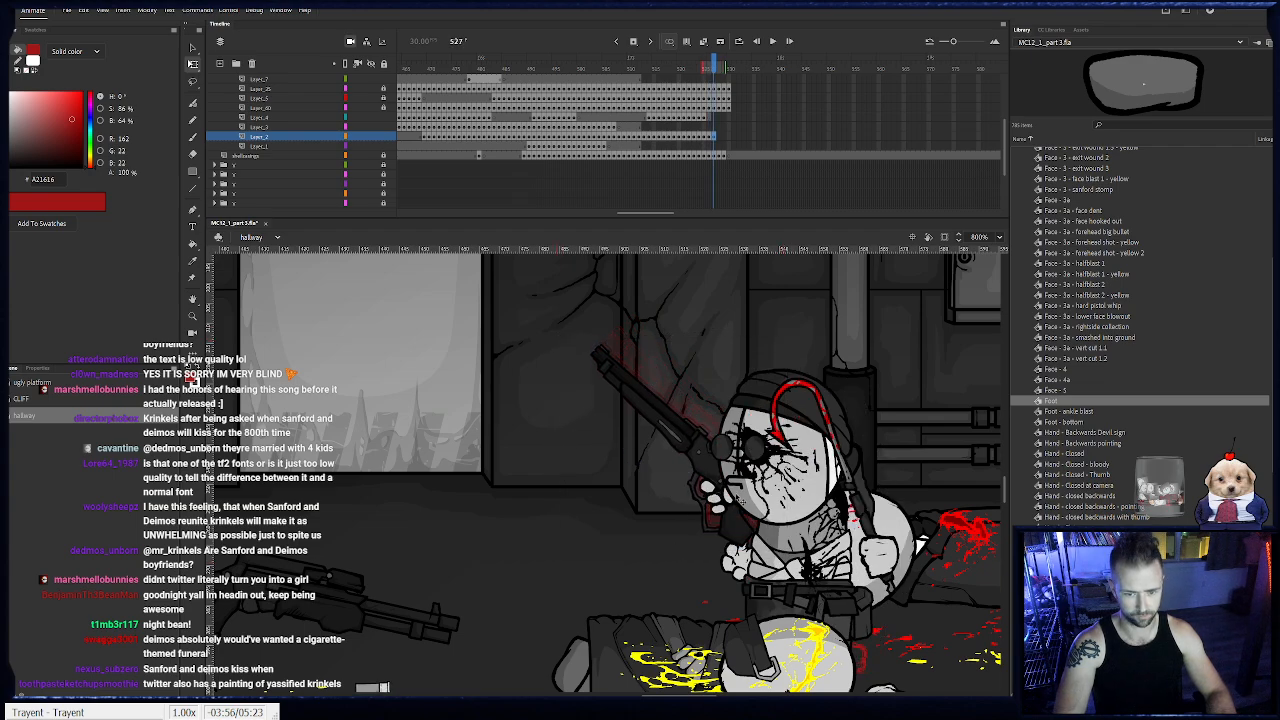
{"action": "key", "text": "."}
{"action": "key", "text": "."}
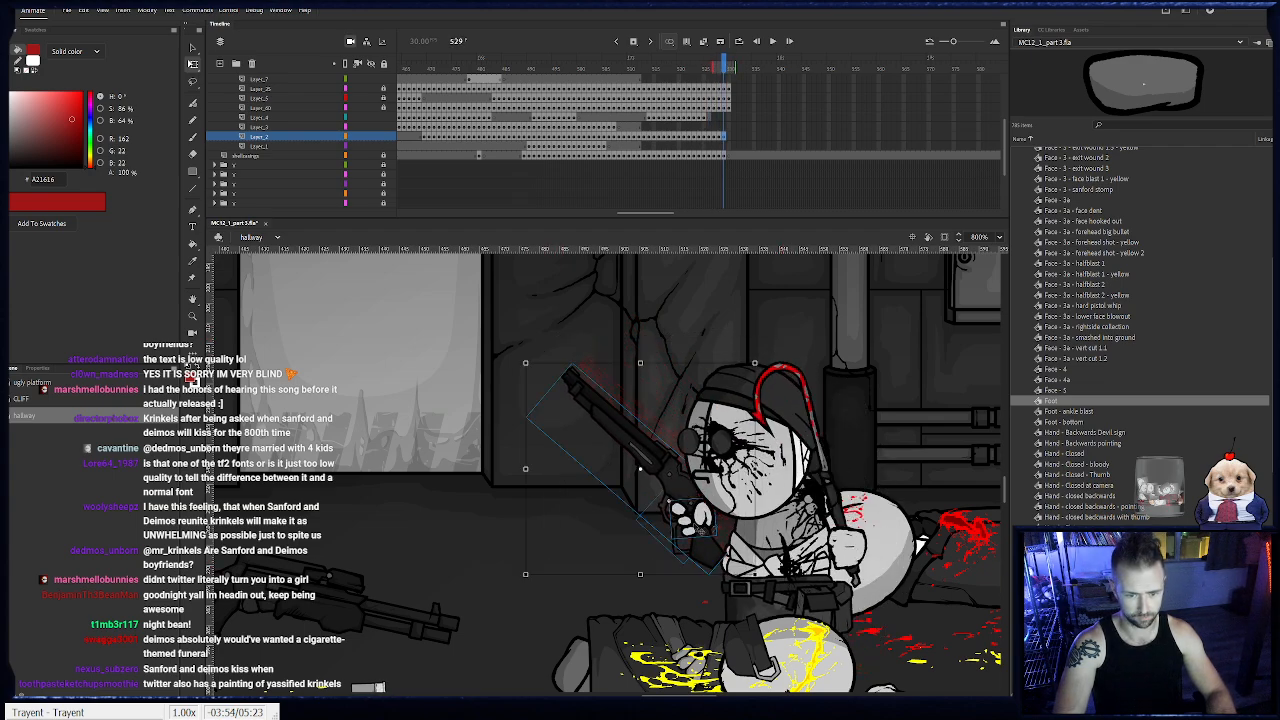
{"action": "left_click_drag", "start_coordinate": [733, 588], "coordinate": [744, 575]}
{"action": "left_click_drag", "start_coordinate": [680, 533], "coordinate": [673, 533]}
{"action": "key", "text": "F6"}
{"action": "left_click_drag", "start_coordinate": [736, 587], "coordinate": [746, 572]}
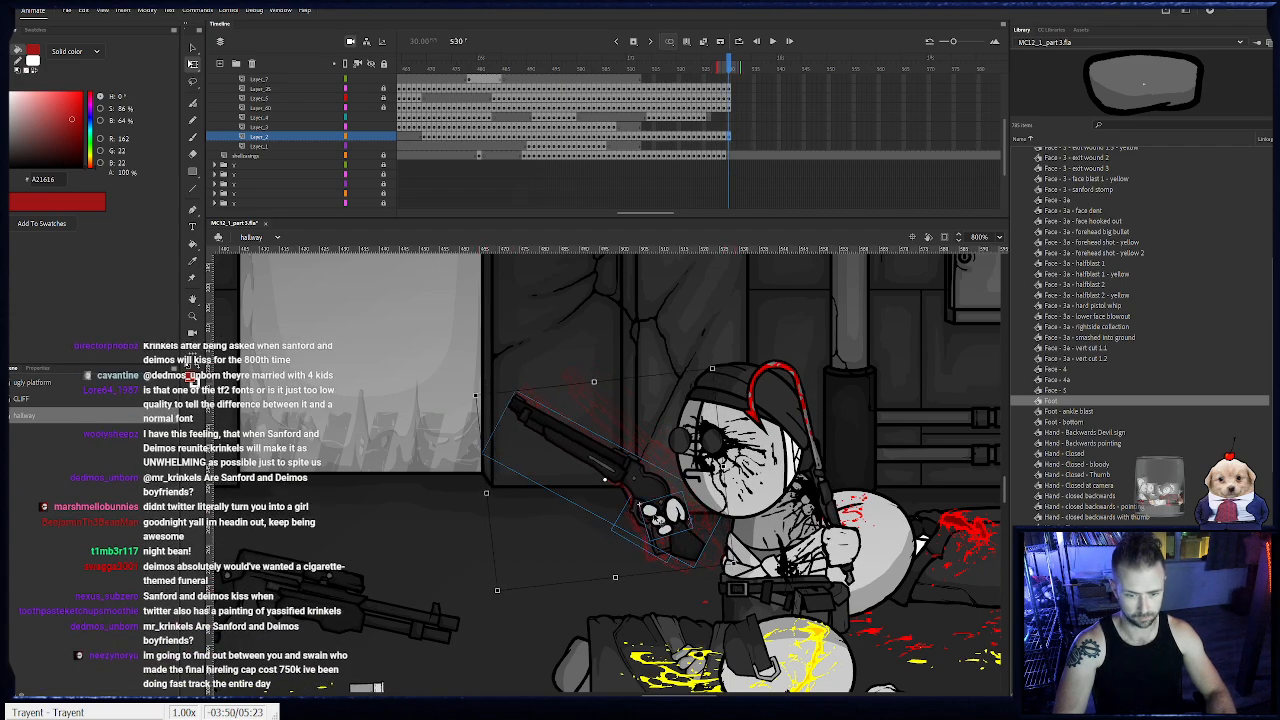
{"action": "left_click_drag", "start_coordinate": [658, 521], "coordinate": [637, 527]}
{"action": "left_click_drag", "start_coordinate": [622, 68], "coordinate": [564, 163]}
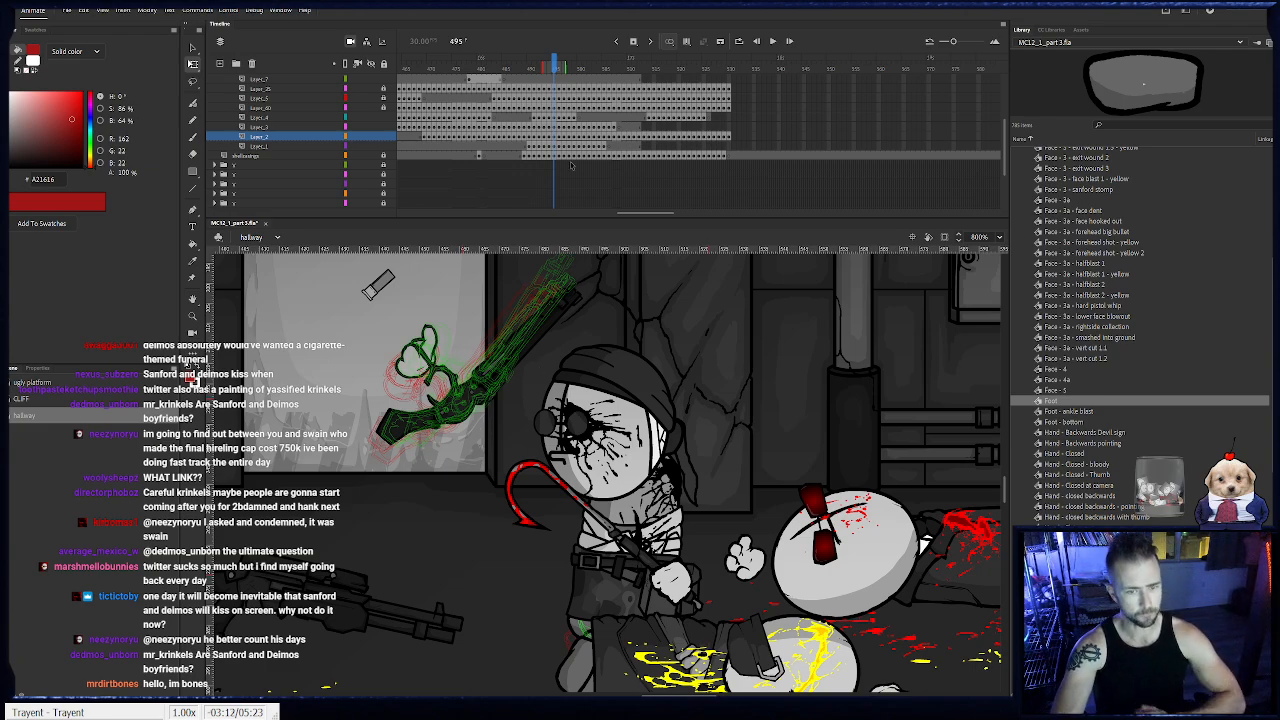
- Keyframe Sanford's body from frame 531 through 533, rotating it slightly and moving it forward from the frame 530 pose
{"action": "left_click", "coordinate": [730, 106]}
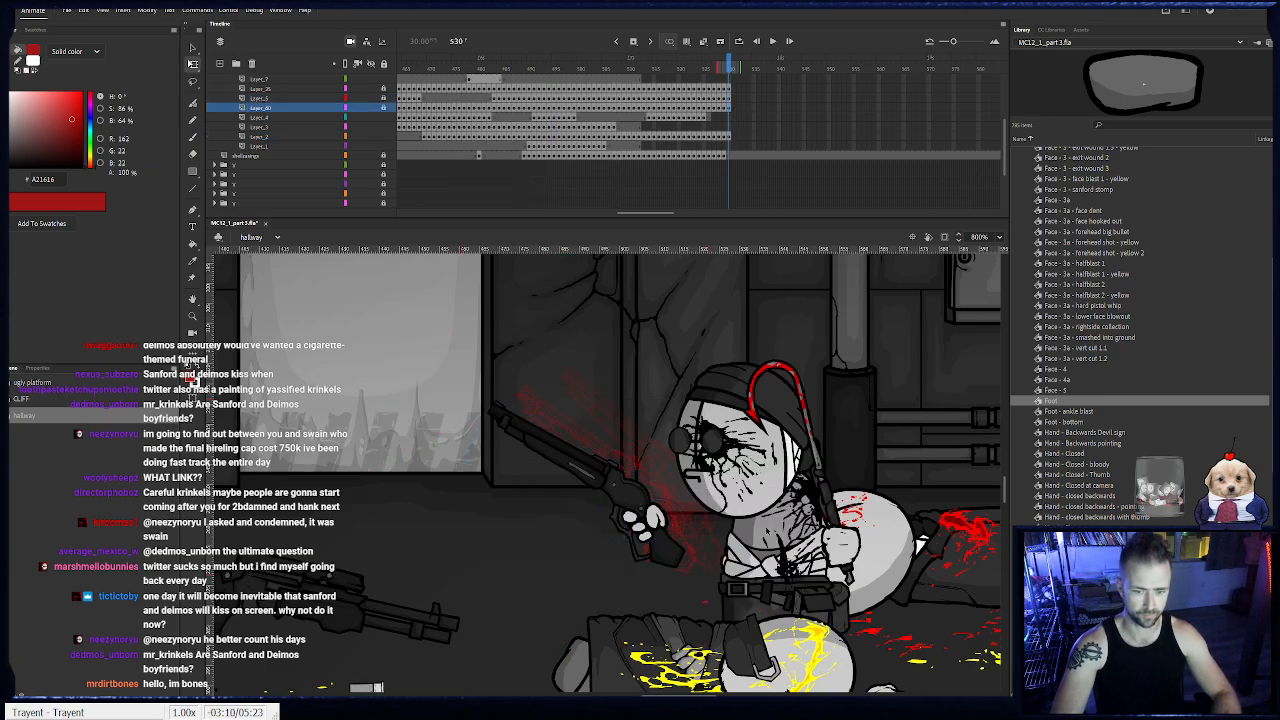
{"action": "scroll", "coordinate": [756, 124], "scroll_direction": "up", "scroll_amount": 3}
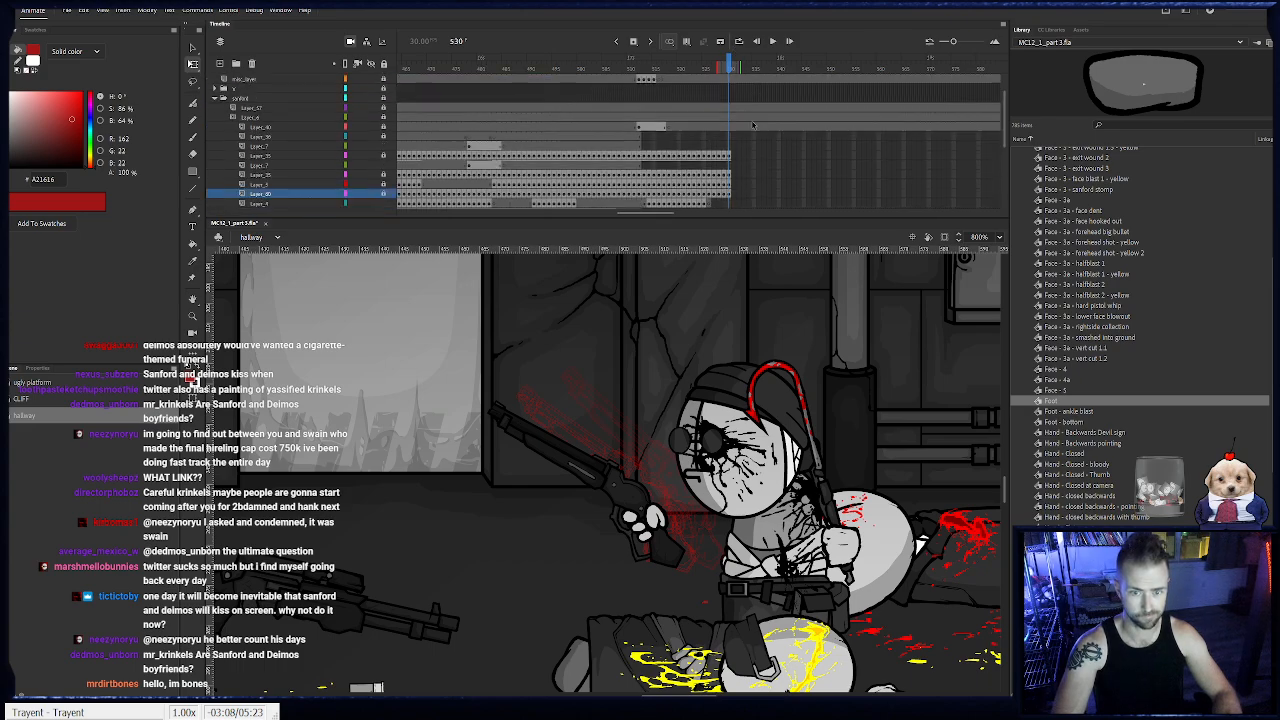
{"action": "left_click", "coordinate": [757, 598]}
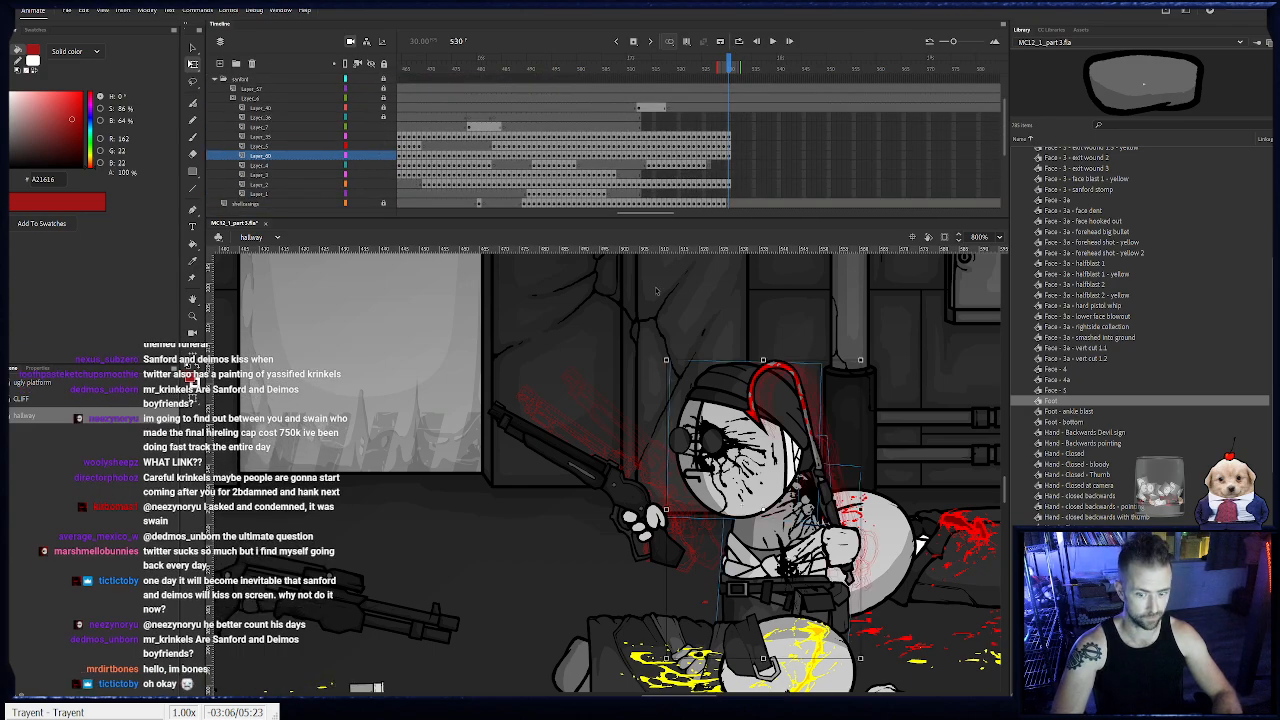
{"action": "left_click", "coordinate": [650, 581]}
{"action": "left_click_drag", "start_coordinate": [580, 567], "coordinate": [546, 513]}
{"action": "left_click", "coordinate": [743, 502]}
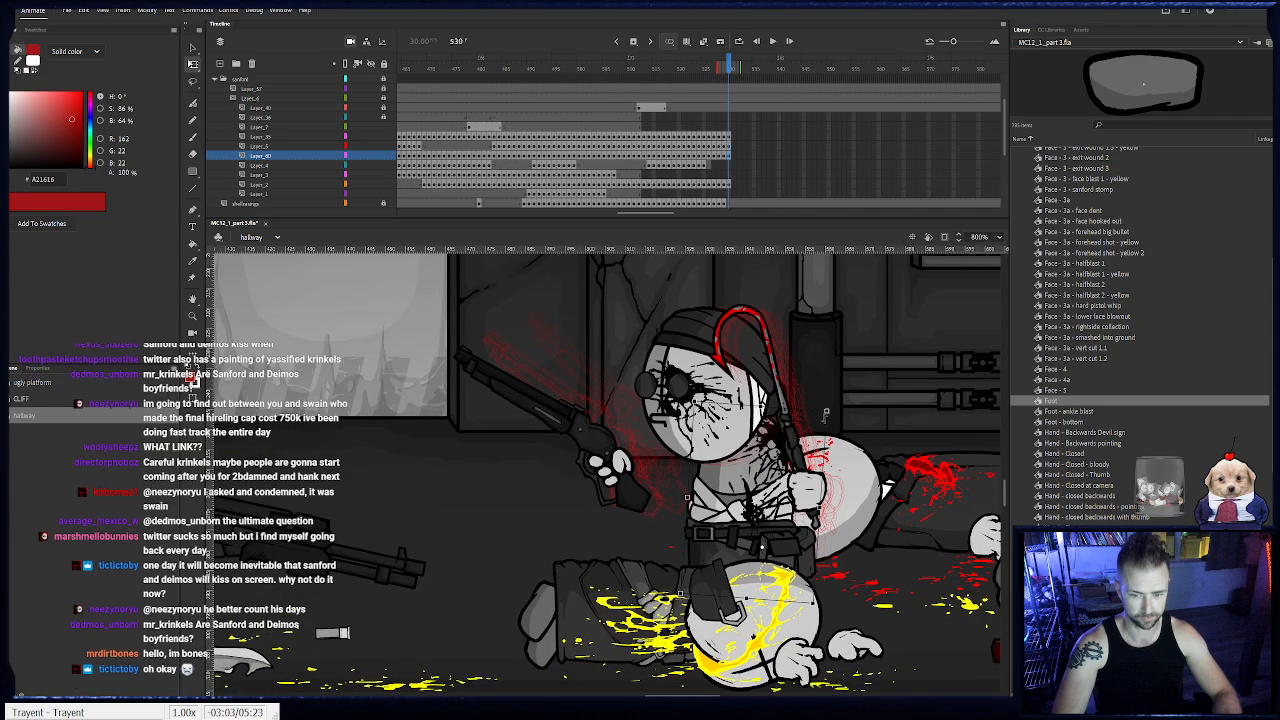
{"action": "key", "text": "F6"}
{"action": "left_click_drag", "start_coordinate": [836, 411], "coordinate": [803, 393]}
{"action": "key", "text": "F6"}
- Keyframe Sanford's body from frame 534 through 536, straightening it and raising it slightly as it moves forward
{"action": "key", "text": "F6"}
{"action": "left_click_drag", "start_coordinate": [746, 424], "coordinate": [736, 417]}
{"action": "key", "text": "F6"}
{"action": "mouse_move", "coordinate": [793, 388]}
{"action": "left_mouse_down"}
{"action": "mouse_move", "coordinate": [736, 414]}
{"action": "mouse_move", "coordinate": [797, 393]}
{"action": "left_mouse_up"}
{"action": "key", "text": "F6"}
{"action": "left_click_drag", "start_coordinate": [735, 420], "coordinate": [727, 414]}
- Keyframe Sanford's body from frame 537 through 544, carrying it forward in small moves with a slight rotation
{"action": "key", "text": "F6"}
{"action": "left_click_drag", "start_coordinate": [787, 387], "coordinate": [752, 368]}
- Keyframe Sanford's body from frame 545 through 548, lowering it toward the floor and easing it forward
{"action": "key", "text": "F6"}
{"action": "key", "text": "F6"}
{"action": "key", "text": "F6"}
{"action": "key", "text": "F6"}
{"action": "key", "text": "F6"}
{"action": "key", "text": "F6"}
{"action": "key", "text": "F6"}
{"action": "key", "text": "F6"}
{"action": "left_click_drag", "start_coordinate": [692, 401], "coordinate": [735, 378]}
{"action": "key", "text": "F6"}
{"action": "key", "text": "F6"}
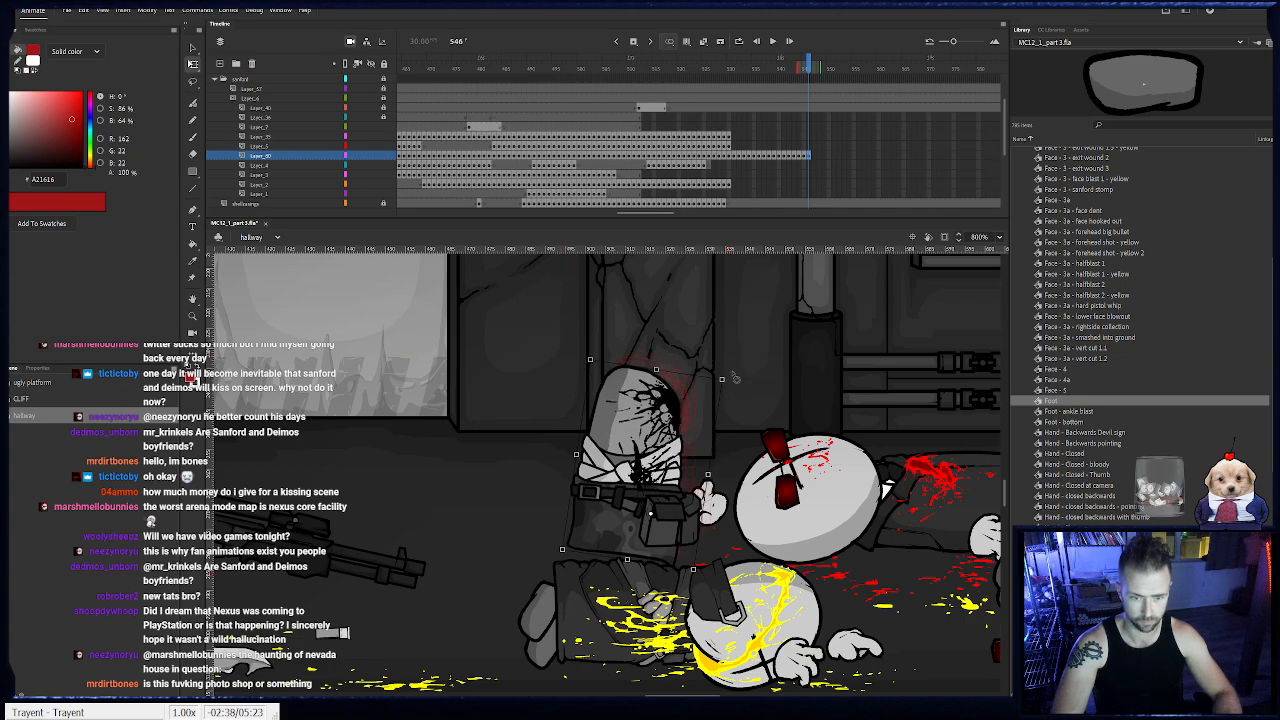
{"action": "key", "text": "F6"}
{"action": "left_click_drag", "start_coordinate": [674, 412], "coordinate": [675, 425]}
{"action": "key", "text": "F6"}
{"action": "scroll", "coordinate": [765, 198], "scroll_direction": "up", "scroll_amount": 2}
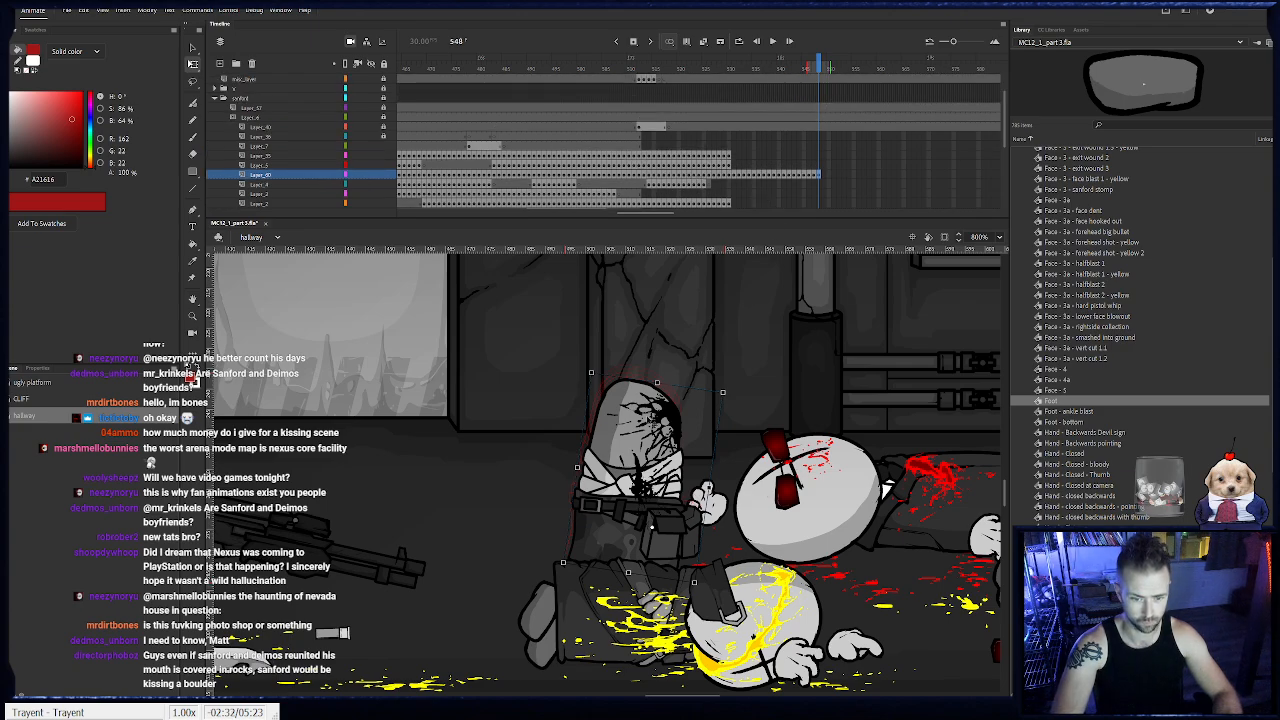
{"action": "left_click_drag", "start_coordinate": [654, 424], "coordinate": [647, 427]}
- Scrub through the body motion and remove frames 527 through 530 from the shotgun layer
{"action": "left_click_drag", "start_coordinate": [464, 70], "coordinate": [805, 181]}
{"action": "left_click_drag", "start_coordinate": [698, 77], "coordinate": [730, 87]}
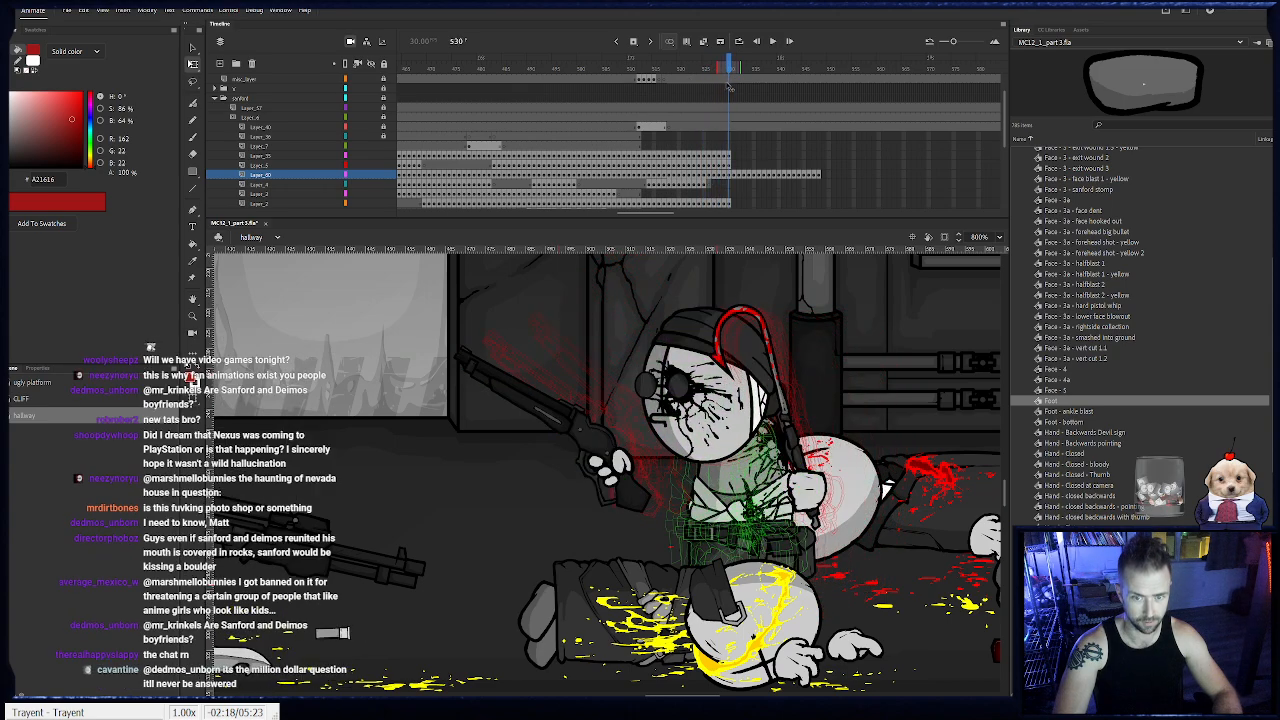
{"action": "left_click_drag", "start_coordinate": [731, 204], "coordinate": [713, 204]}
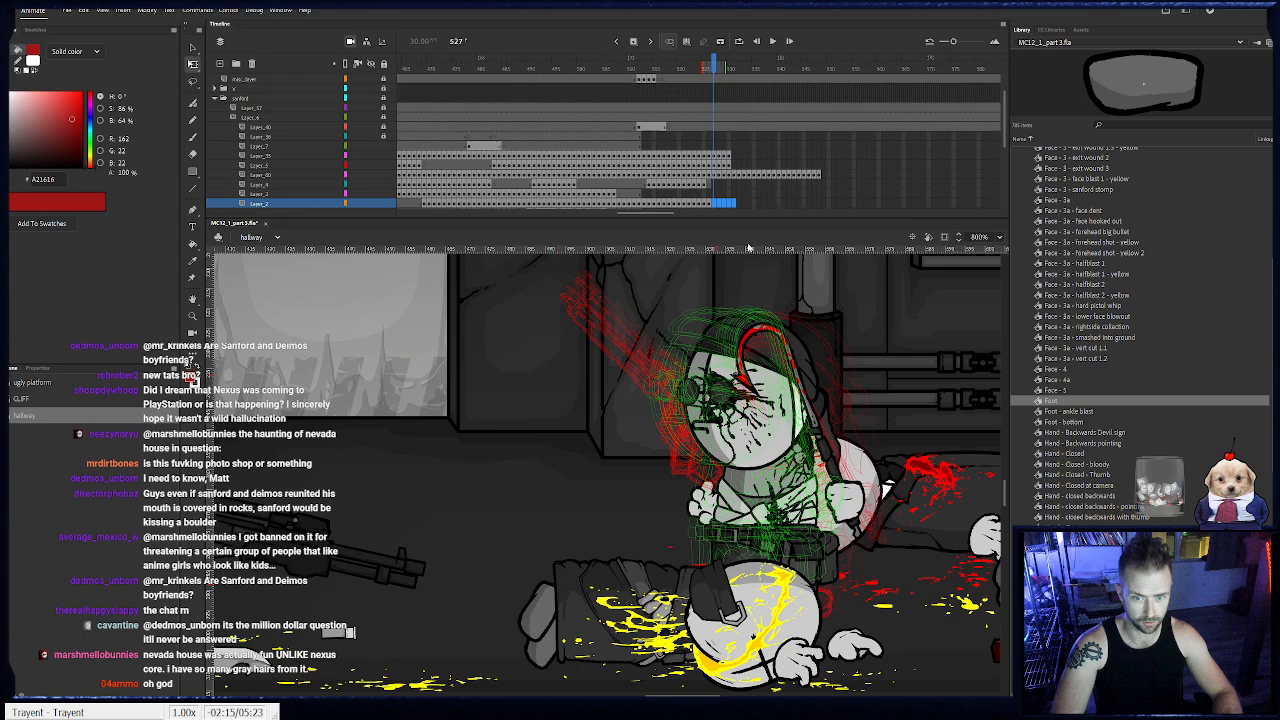
- Keyframe Sanford's body at frame 549 with a slight downward nudge and lock the body layer
{"action": "left_click", "coordinate": [731, 162]}
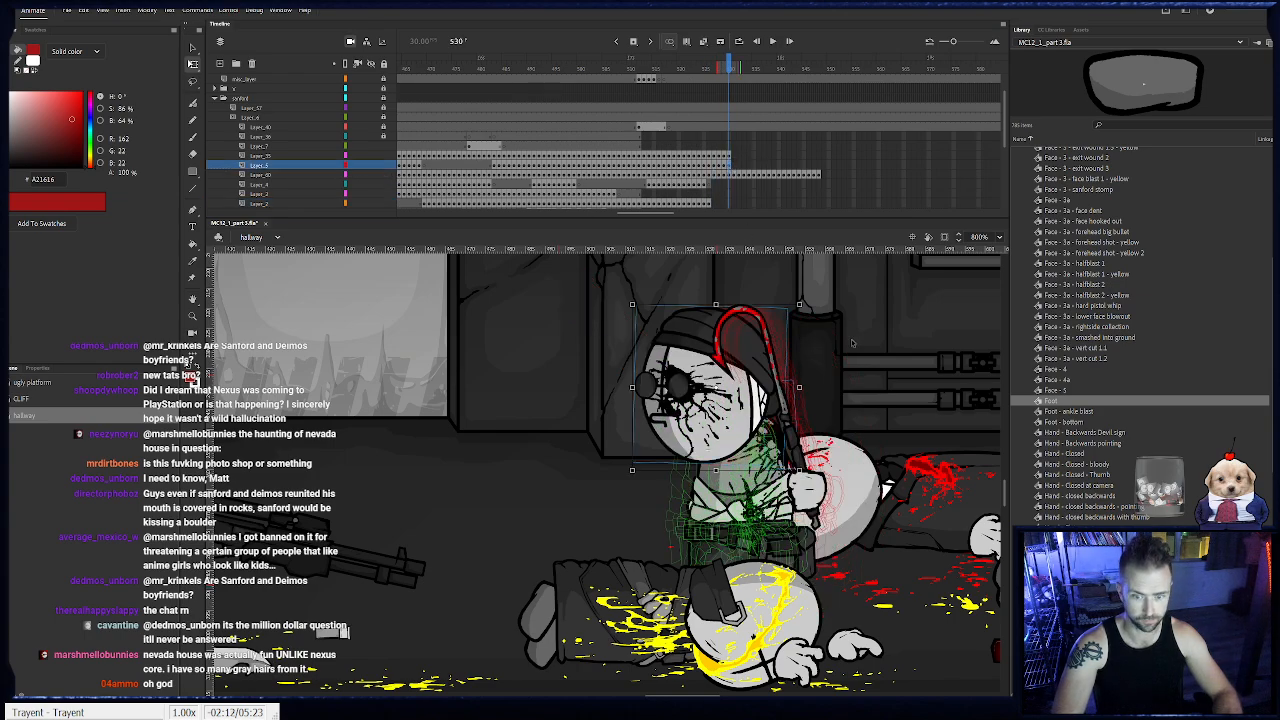
{"action": "left_click", "coordinate": [820, 174]}
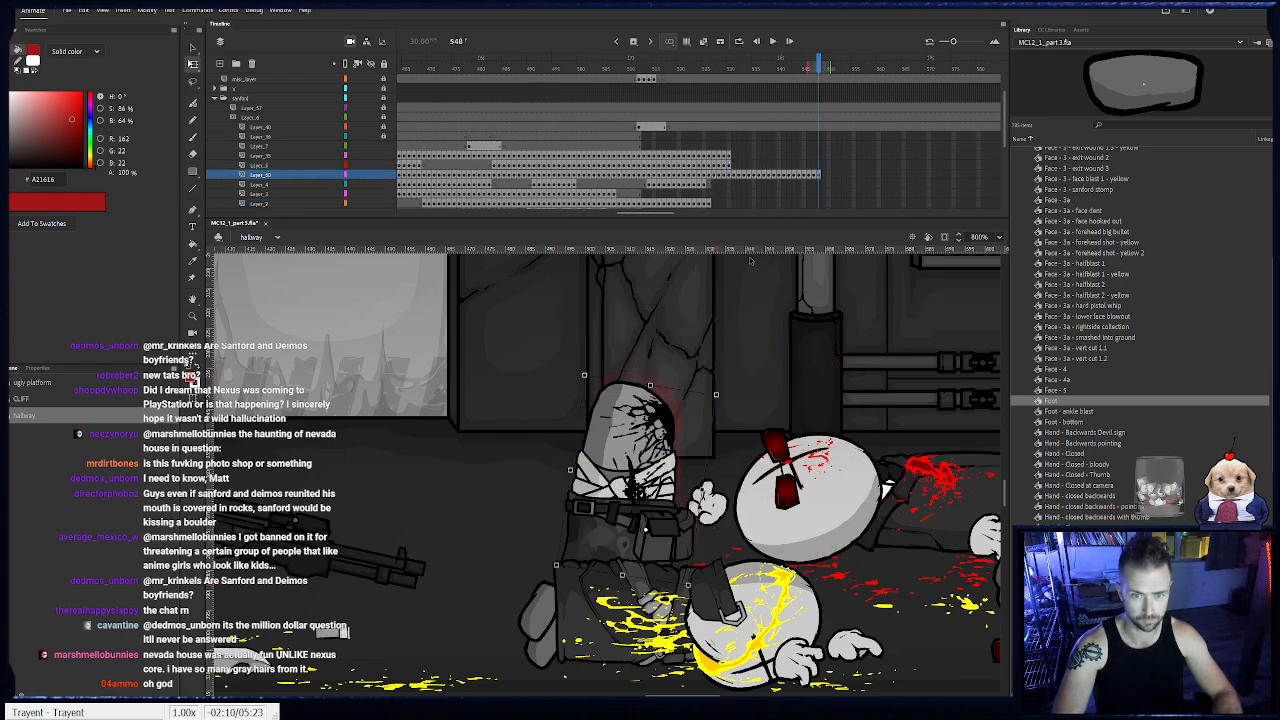
{"action": "key", "text": "F6"}
{"action": "key", "text": "Down"}
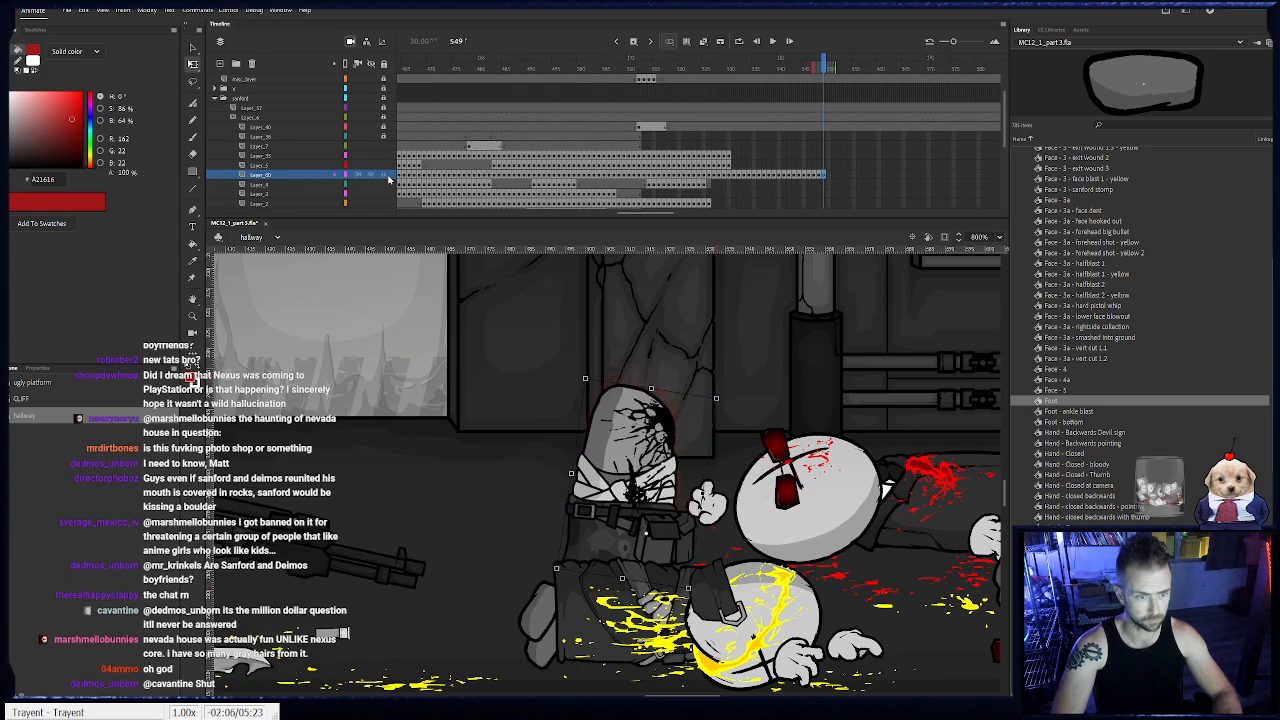
{"action": "left_click", "coordinate": [709, 203]}
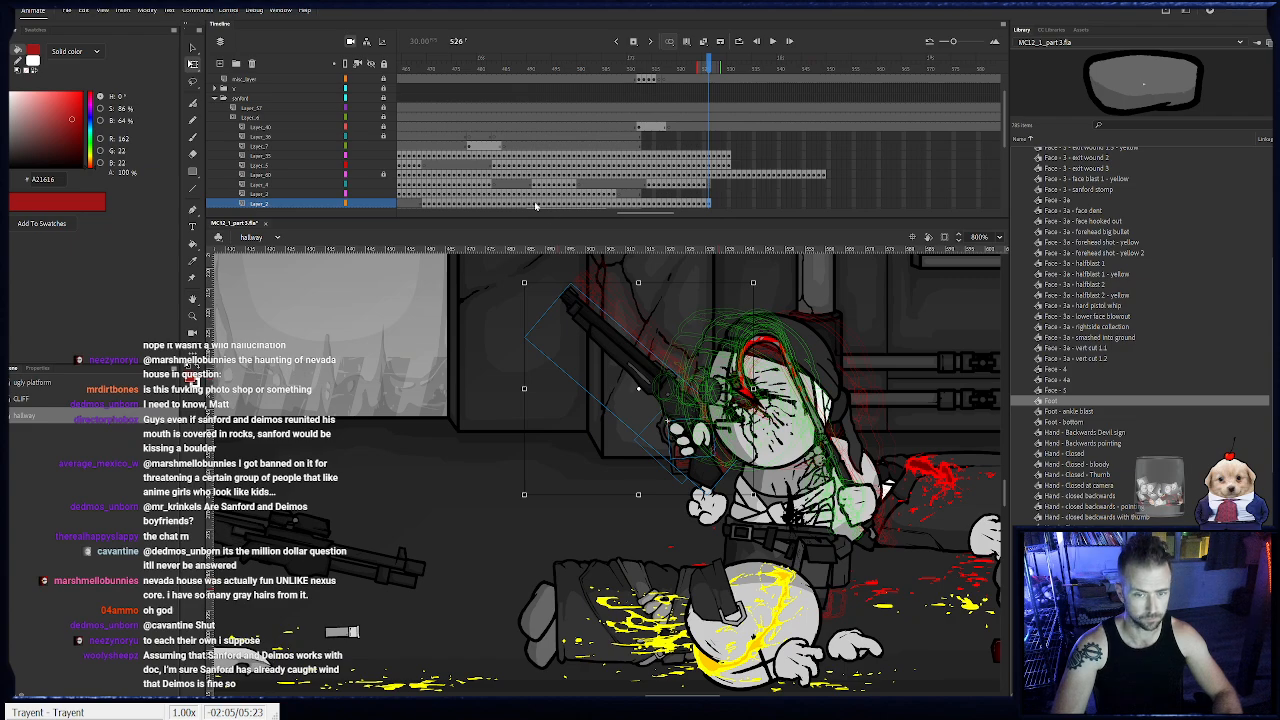
{"action": "left_click", "coordinate": [383, 165]}
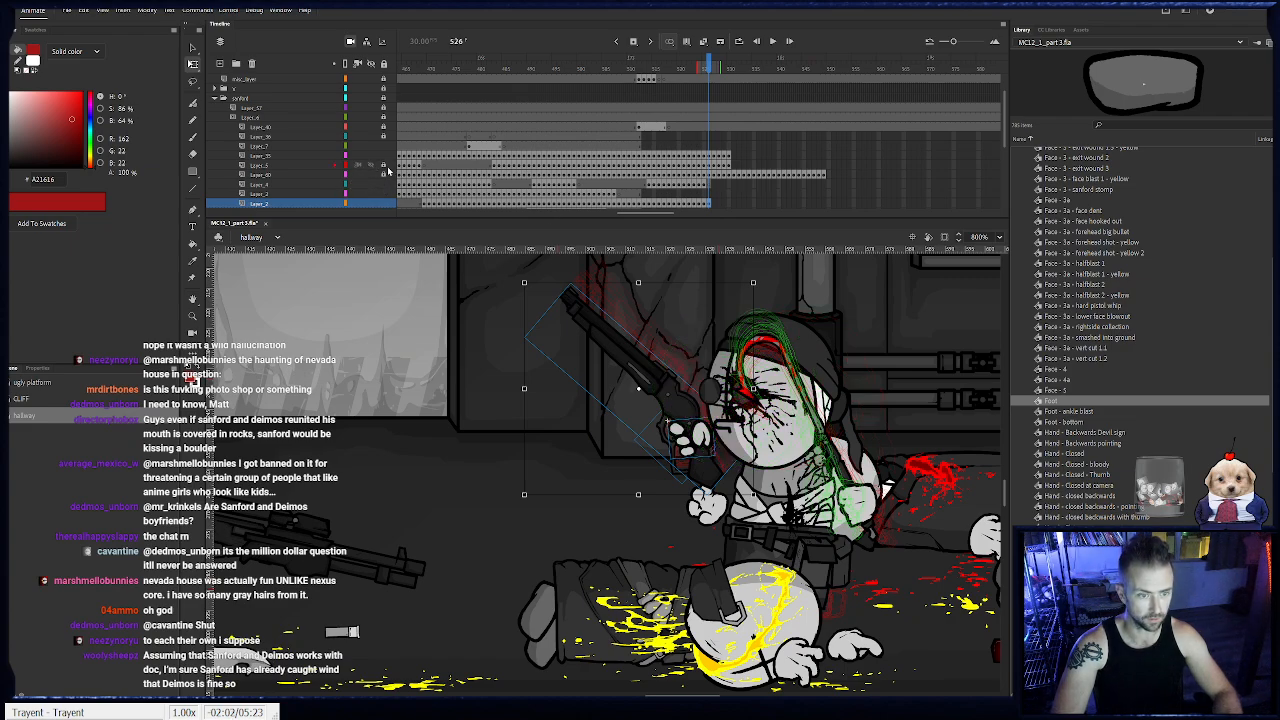
- Keyframe Sanford's head from frame 531 through 546, moving it forward to stay on the body
{"action": "left_click", "coordinate": [730, 166]}
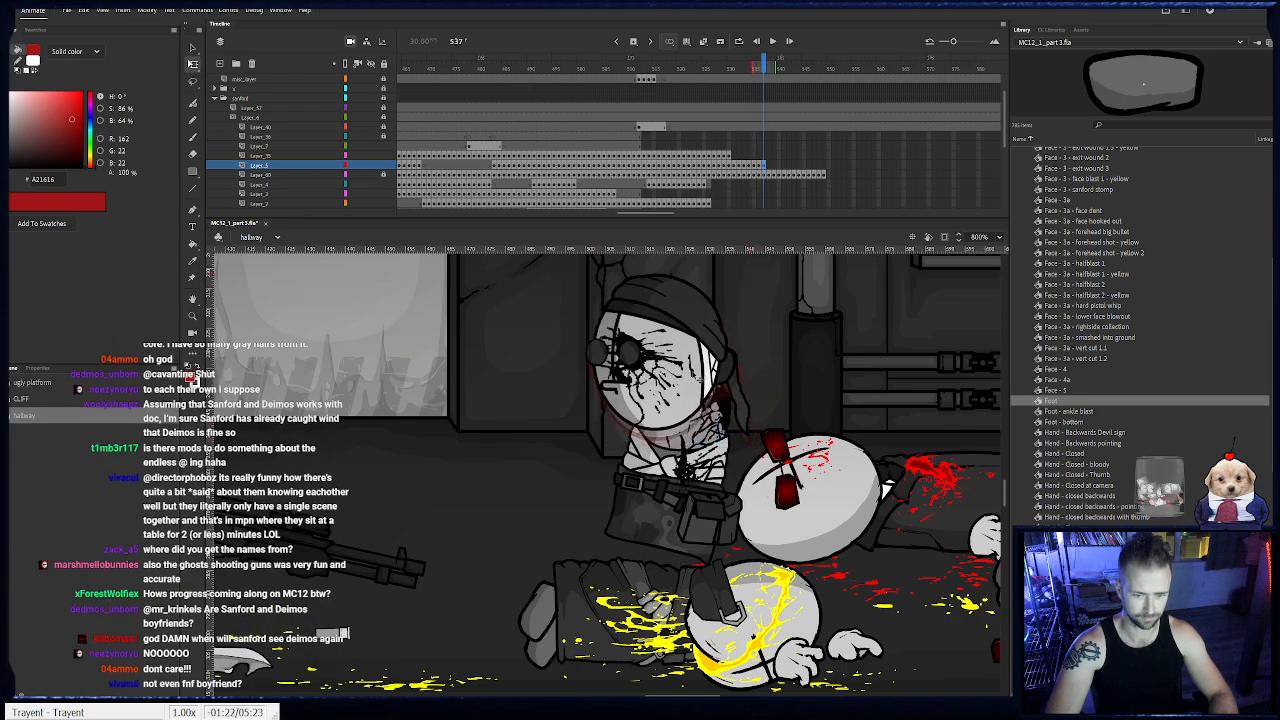
{"action": "left_click_drag", "start_coordinate": [700, 375], "coordinate": [697, 373]}
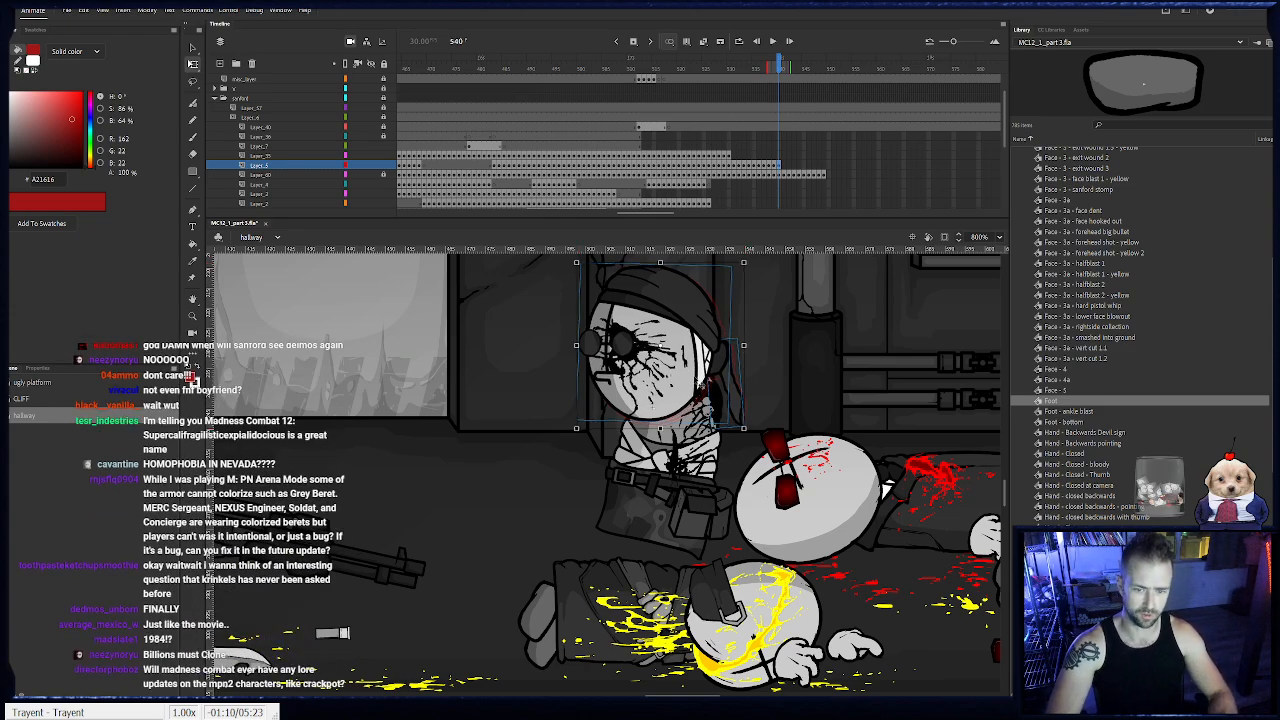
{"action": "key", "text": "F6"}
{"action": "left_click_drag", "start_coordinate": [693, 385], "coordinate": [658, 385]}
{"action": "key", "text": "F6"}
{"action": "key", "text": "F6"}
{"action": "key", "text": "F6"}
{"action": "key", "text": "F6"}
{"action": "key", "text": "F6"}
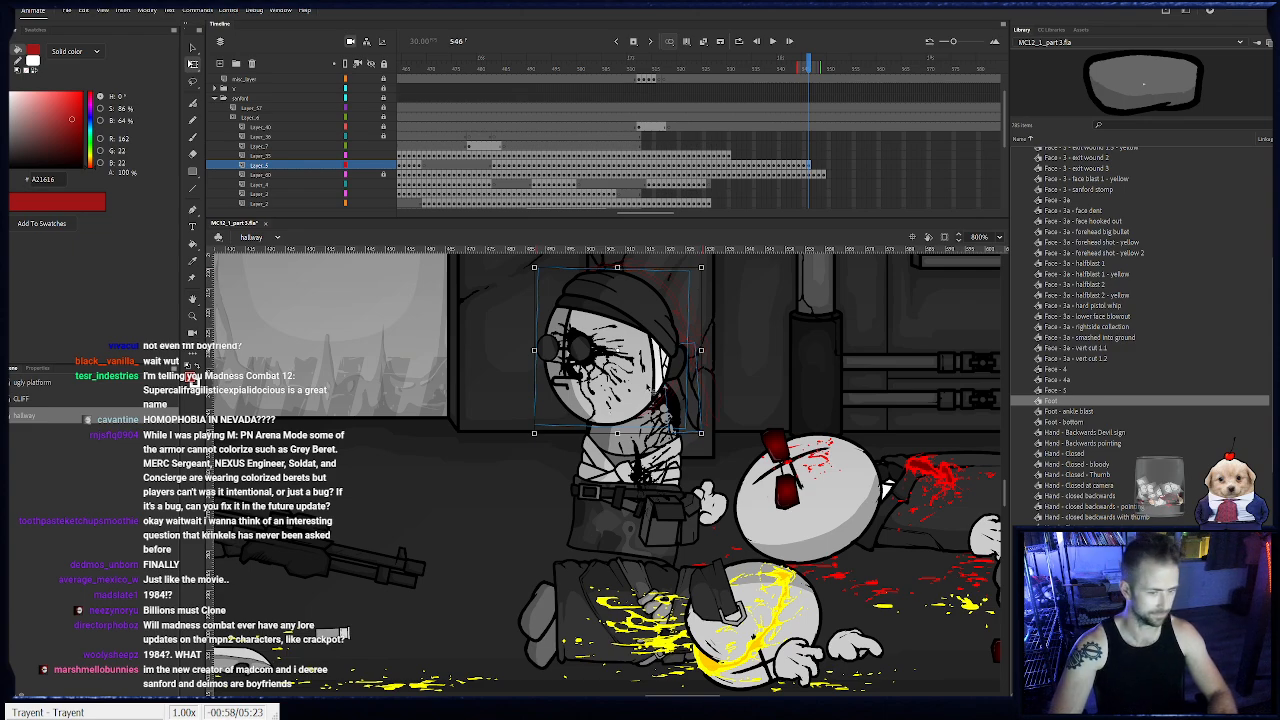
- Keyframe Sanford's head through frame 549, lowering it with the body, then clear the surplus head at frame 550 and lock its layer
{"action": "key", "text": "F6"}
{"action": "left_click_drag", "start_coordinate": [652, 392], "coordinate": [651, 365]}
{"action": "key", "text": "F6"}
{"action": "key", "text": "F6"}
{"action": "key", "text": "F6"}
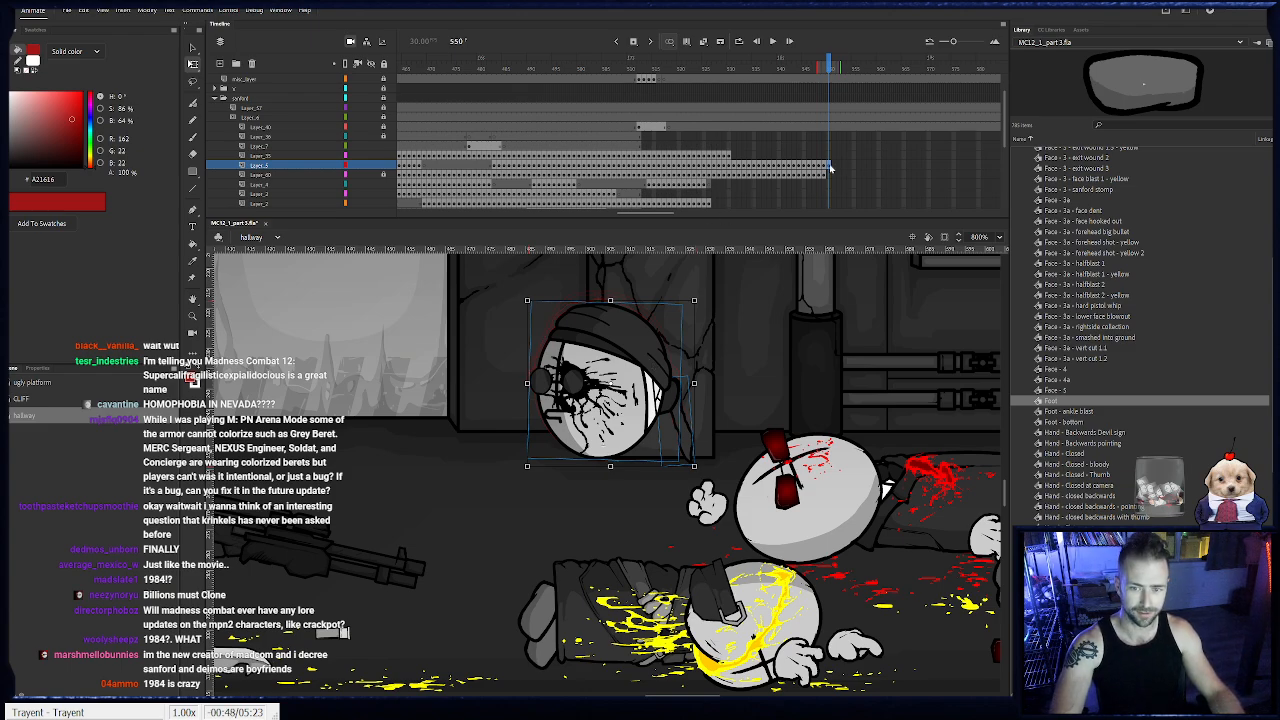
{"action": "key", "text": "Delete"}
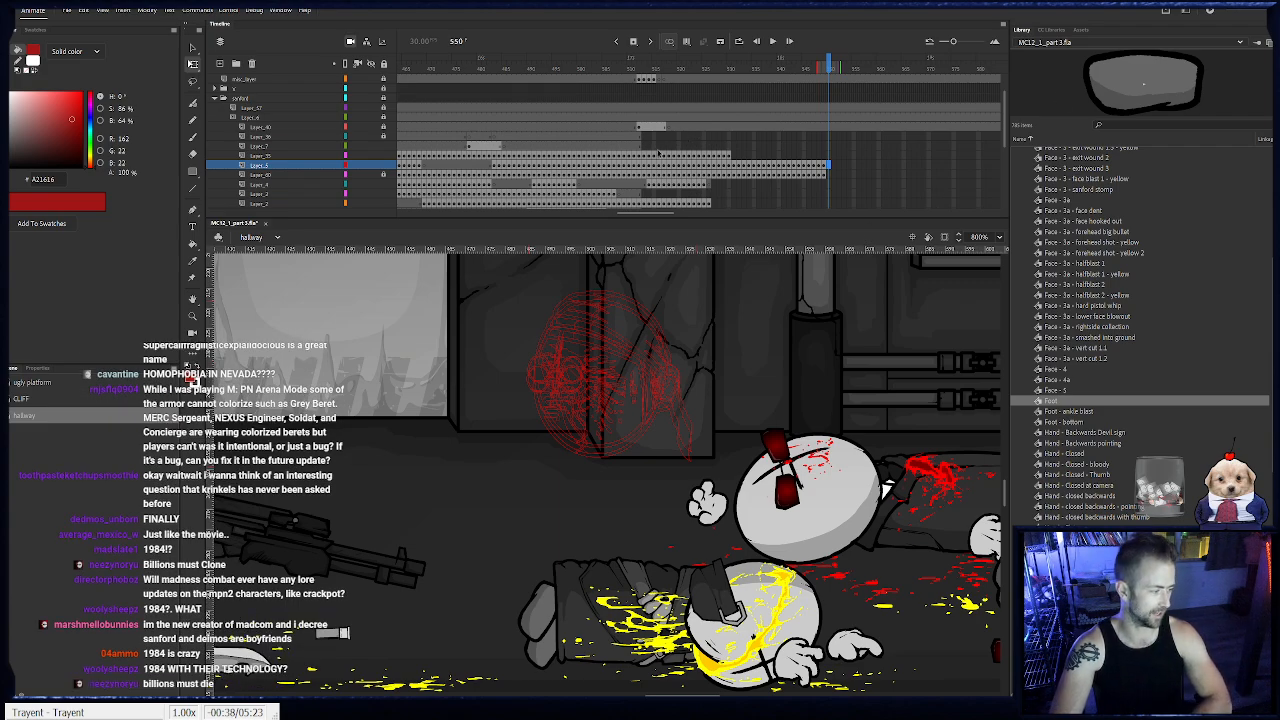
{"action": "left_click", "coordinate": [384, 167]}
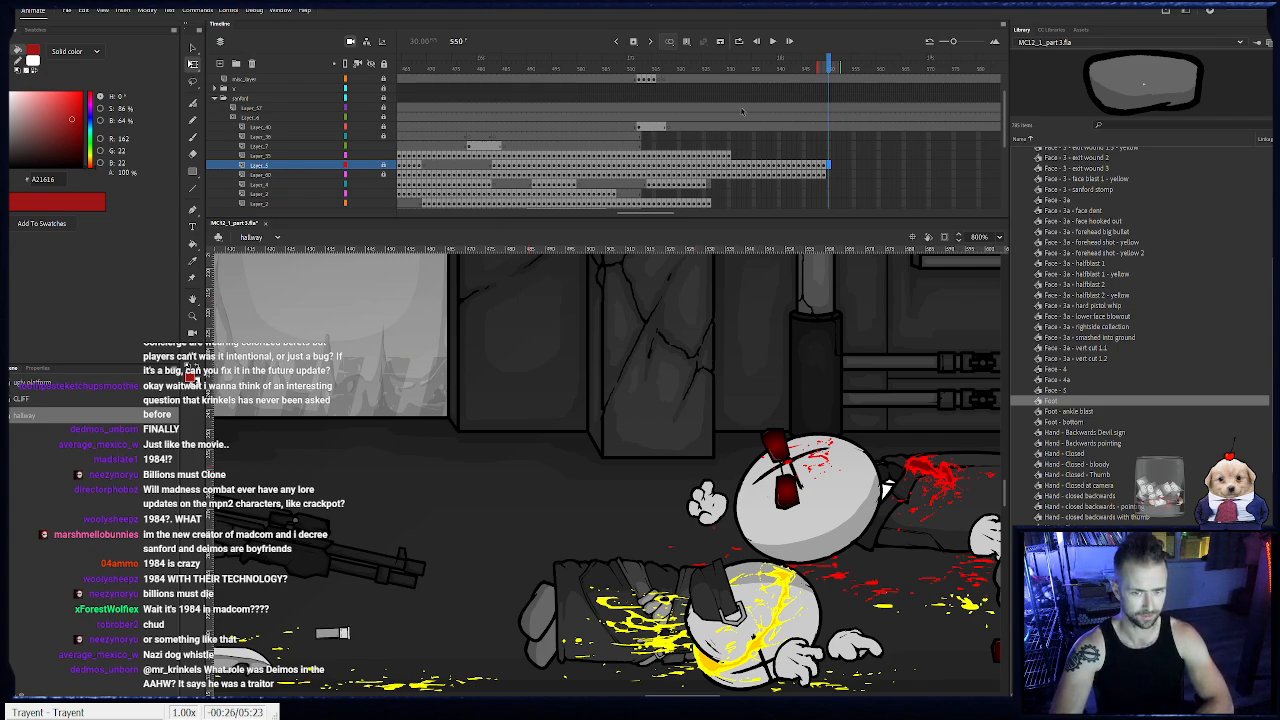
- Keyframe the hook and its hand from frame 531 through 534, moving them forward with Sanford's body
{"action": "left_click", "coordinate": [731, 156]}
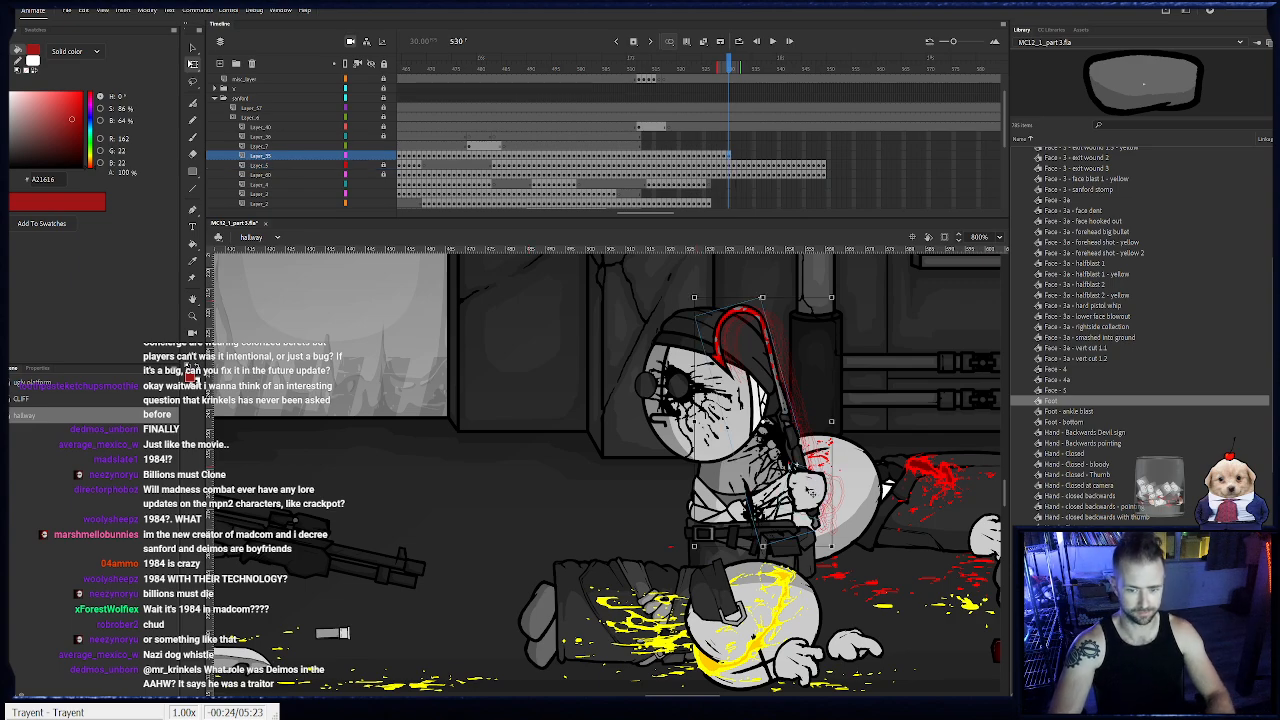
{"action": "key", "text": "period"}
{"action": "key", "text": "period"}
{"action": "key", "text": "period"}
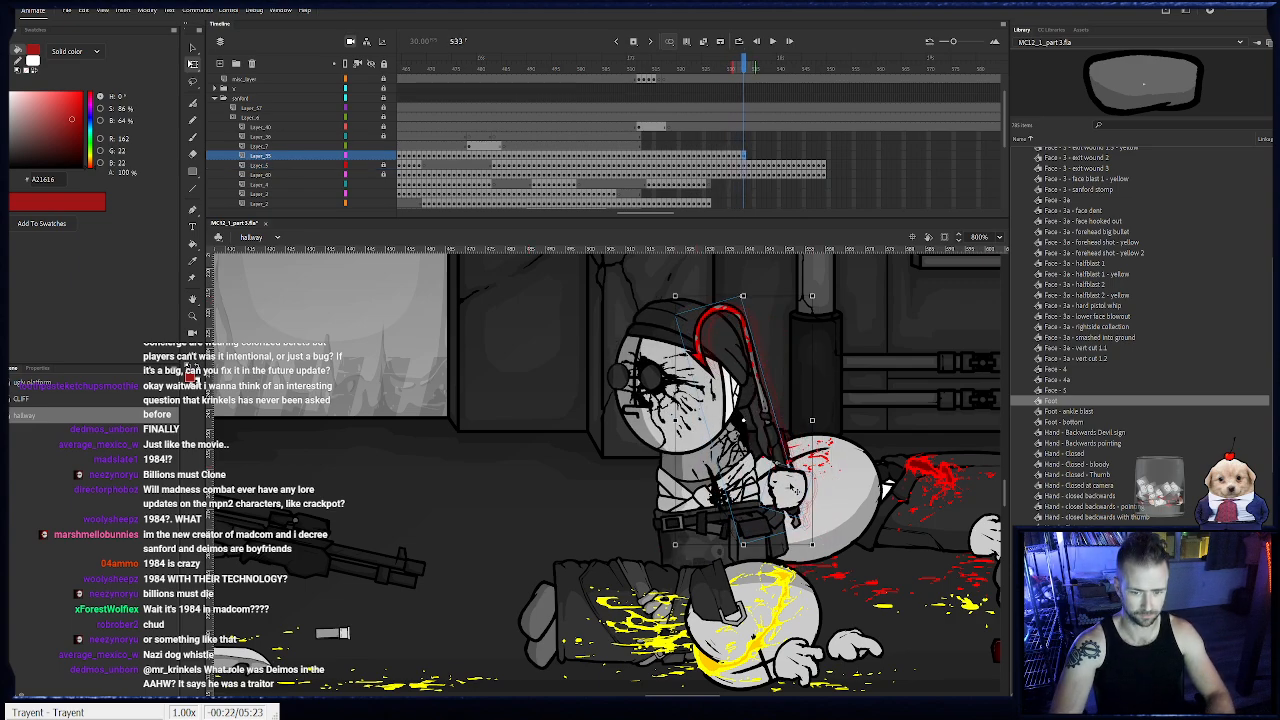
{"action": "key", "text": "period"}
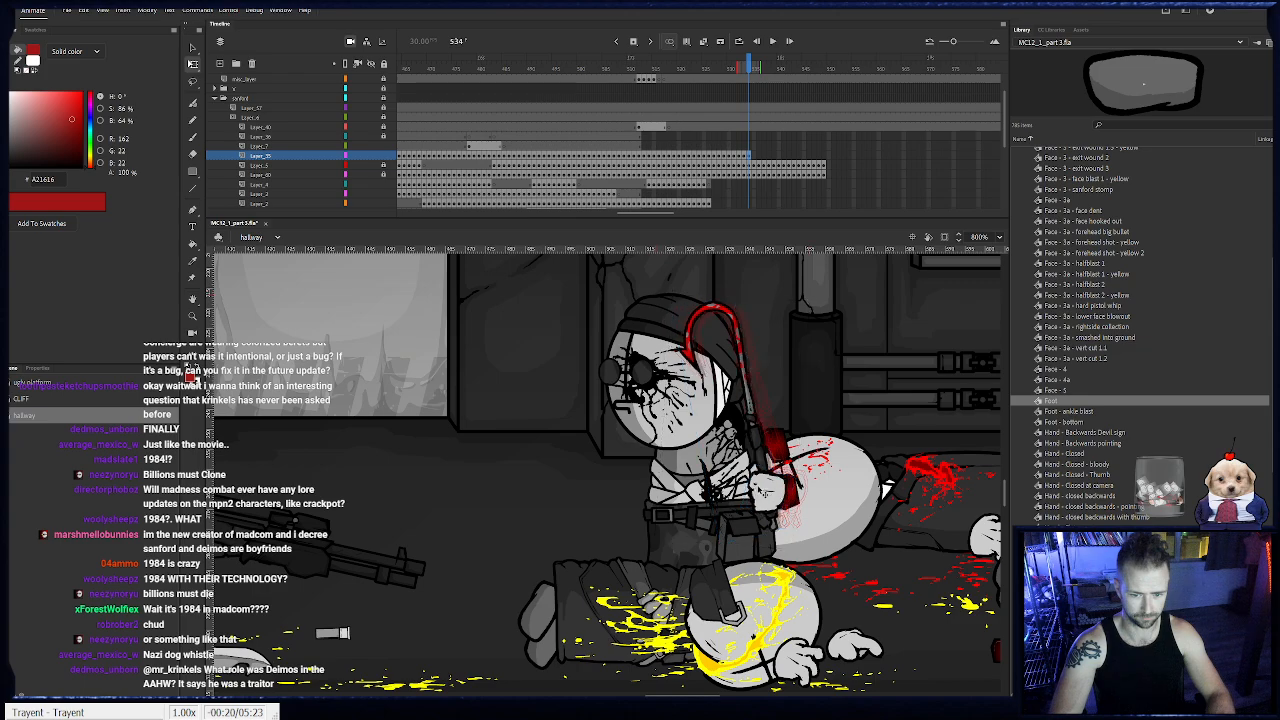
- Keyframe the hook and its hand from frame 535 through 542, turning the hook more upright and moving it forward beside the body
{"action": "key", "text": "period"}
{"action": "key", "text": "period"}
{"action": "key", "text": "period"}
{"action": "key", "text": "period"}
{"action": "key", "text": "period"}
{"action": "key", "text": "period"}
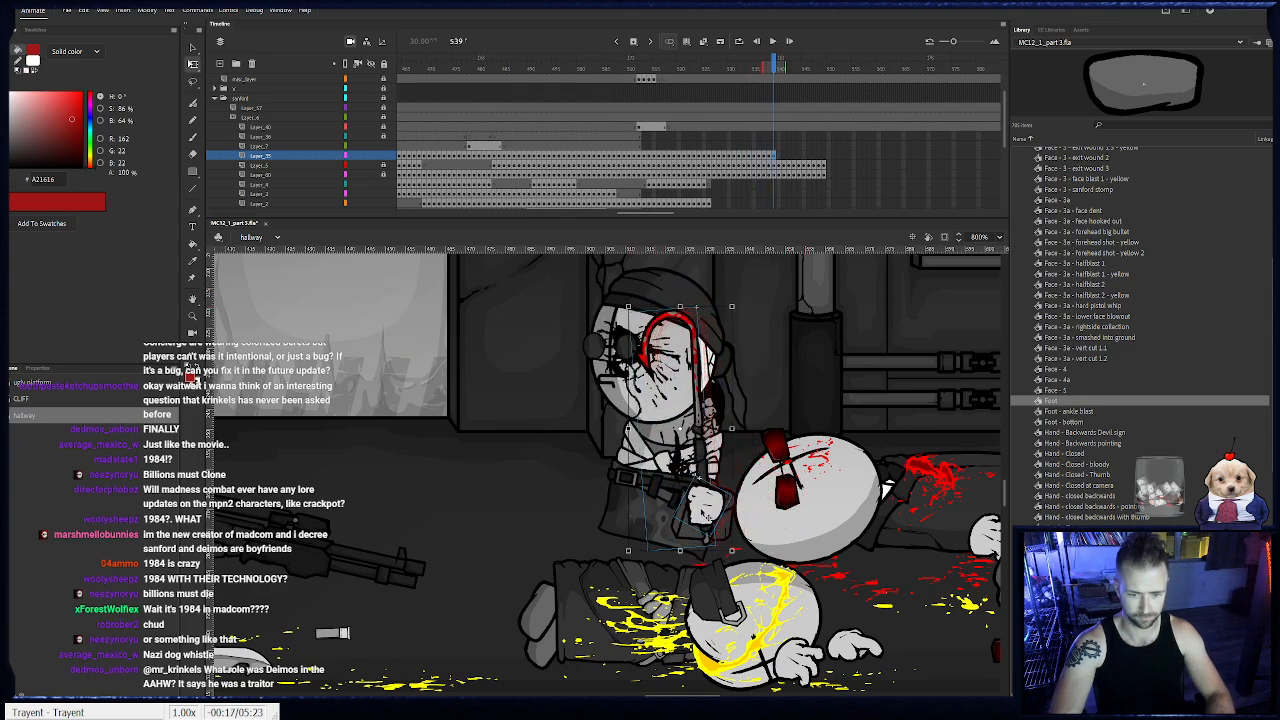
- Keyframe the hook and its hand from frame 543 through 549, easing them forward and up with a slight rotation
{"action": "key", "text": "period"}
{"action": "key", "text": "period"}
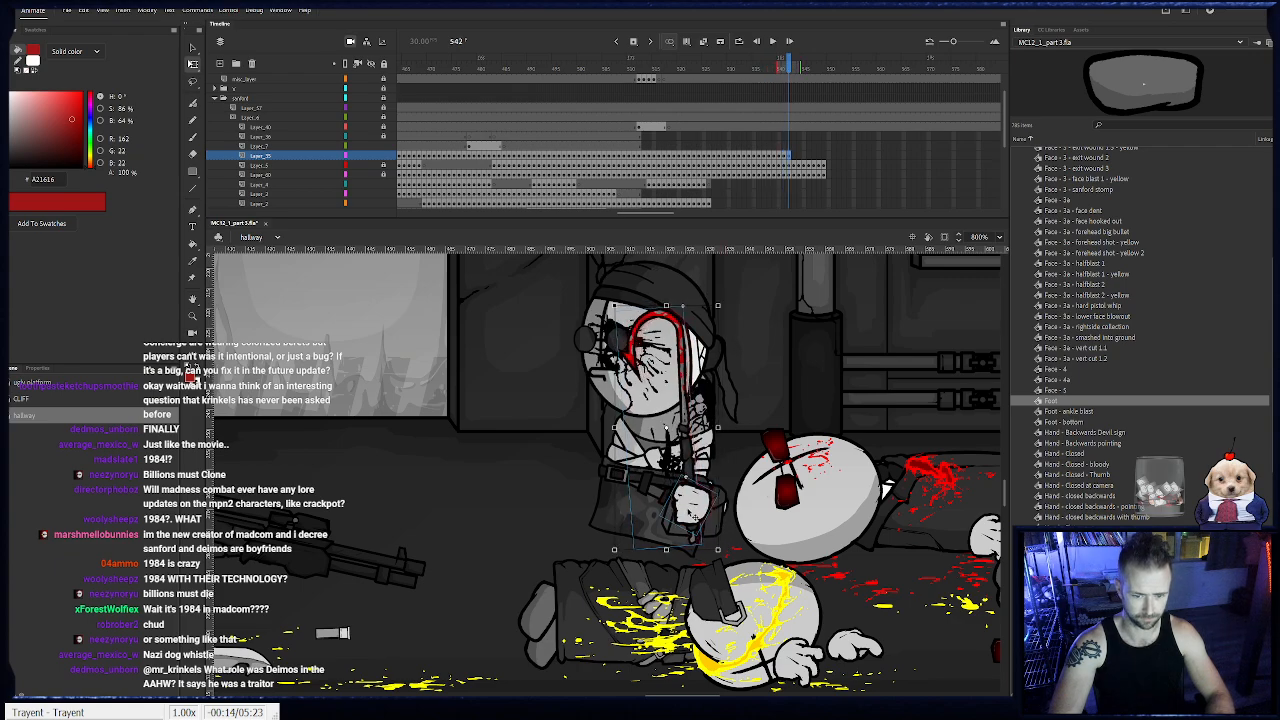
{"action": "key", "text": "period"}
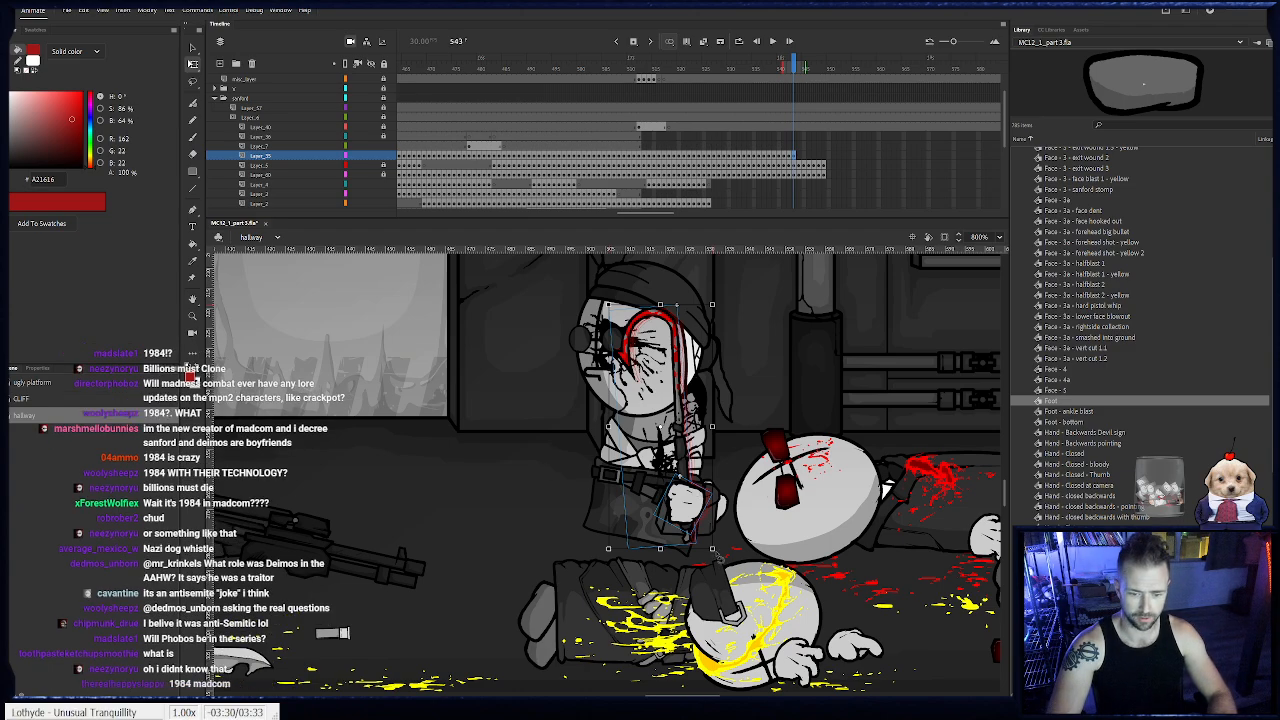
{"action": "key", "text": "period"}
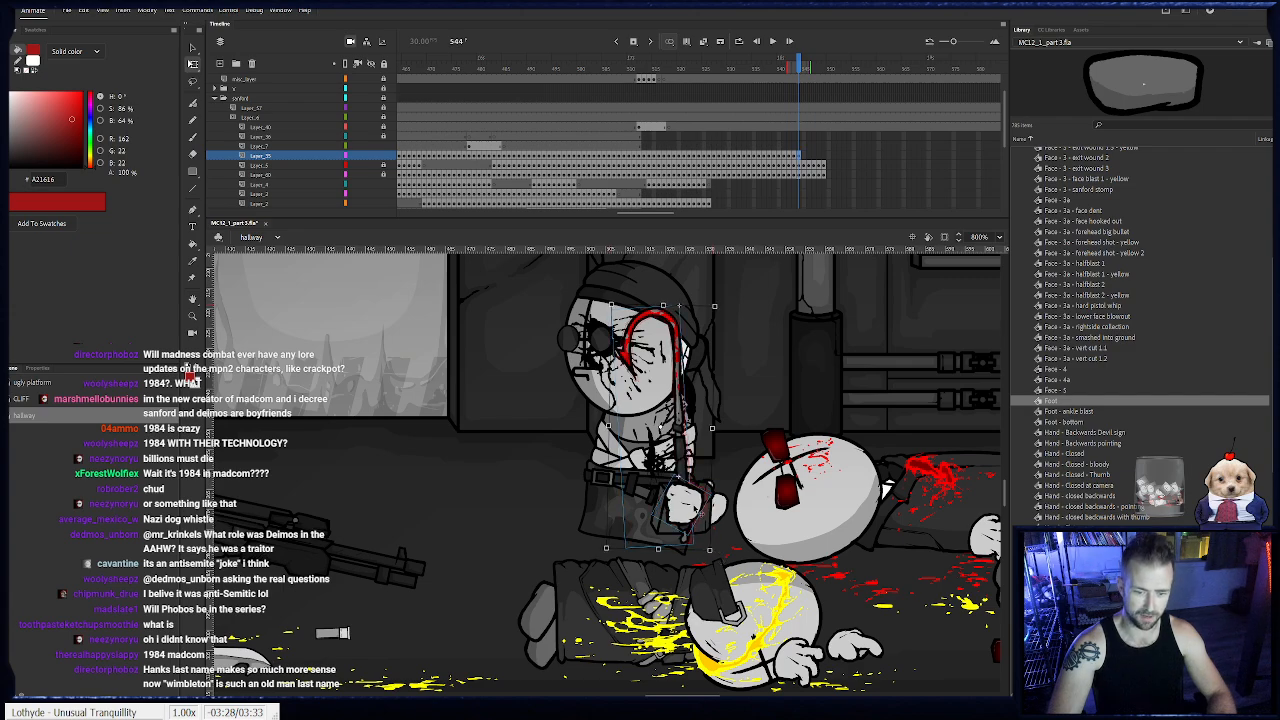
{"action": "key", "text": "period"}
{"action": "key", "text": "period"}
{"action": "key", "text": "period"}
{"action": "key", "text": "period"}
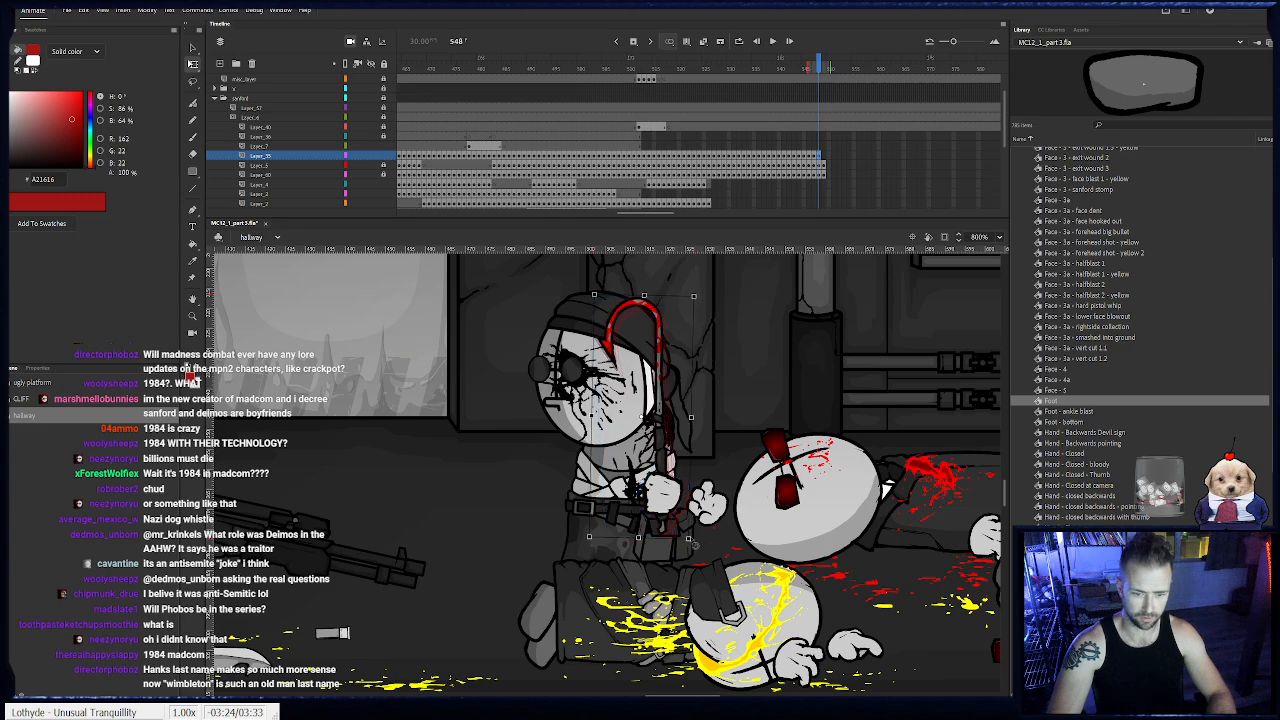
{"action": "key", "text": "period"}
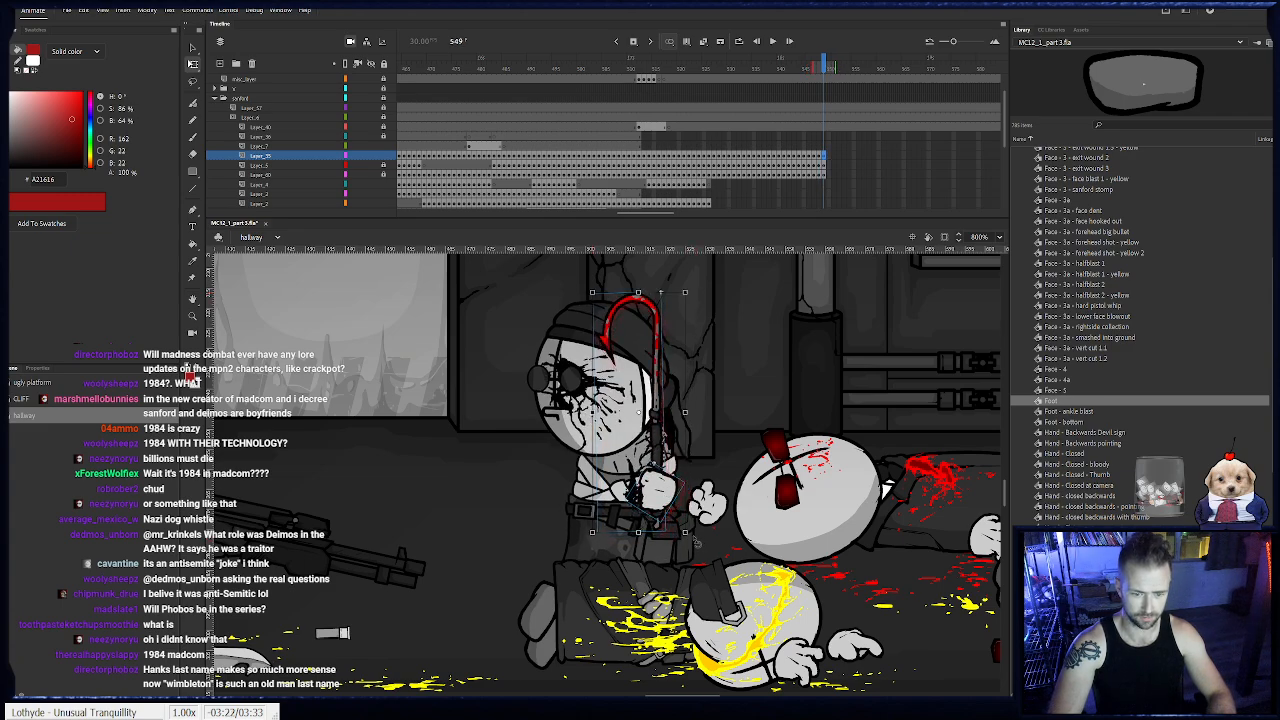
{"action": "left_click_drag", "start_coordinate": [697, 540], "coordinate": [690, 543]}
{"action": "left_click_drag", "start_coordinate": [658, 497], "coordinate": [656, 493]}
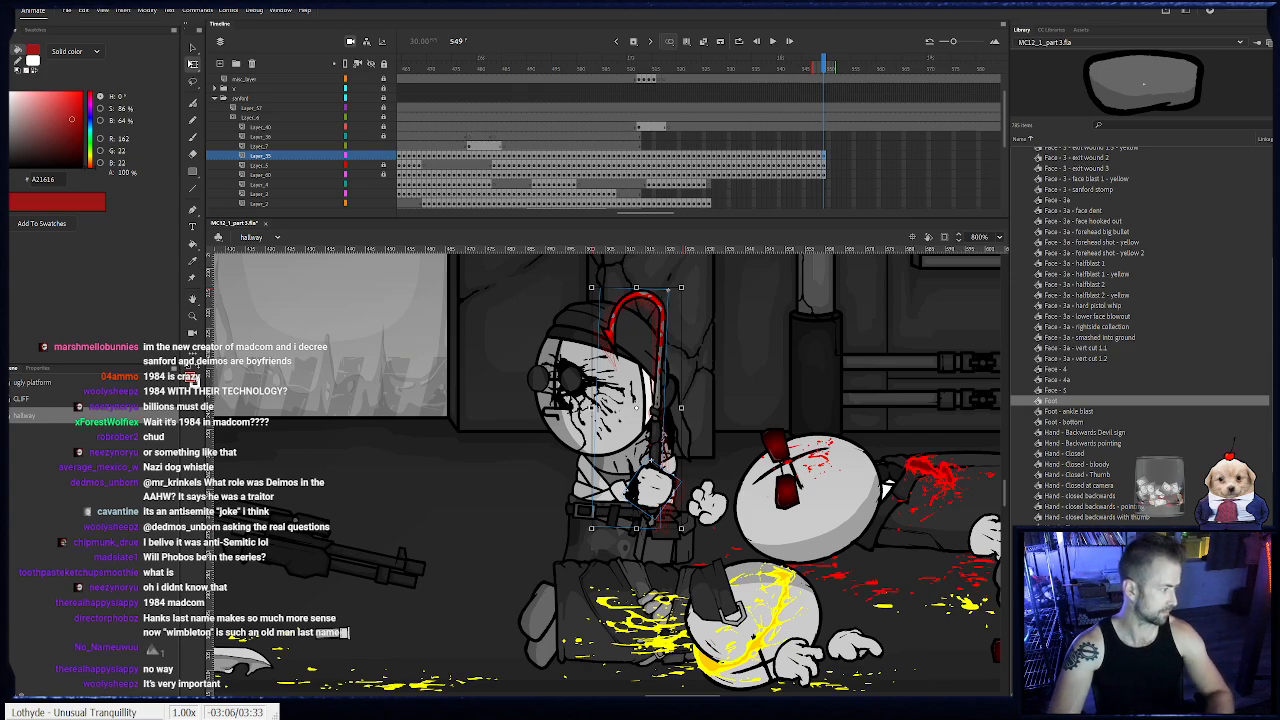
- Lock the hook layer, then tilt the shotgun's barrel lower and nudge the gun and its hand at frames 525 and 526
{"action": "left_click", "coordinate": [383, 167]}
{"action": "left_click", "coordinate": [708, 204]}
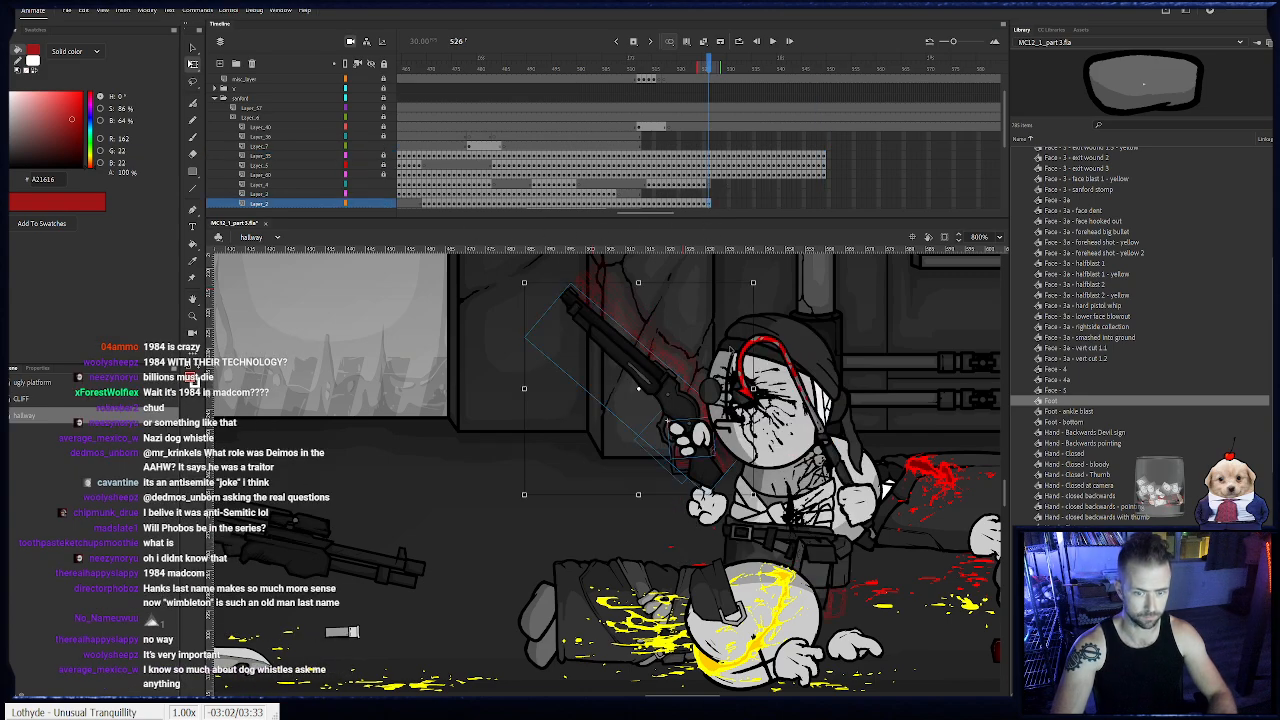
{"action": "left_click_drag", "start_coordinate": [715, 441], "coordinate": [727, 446]}
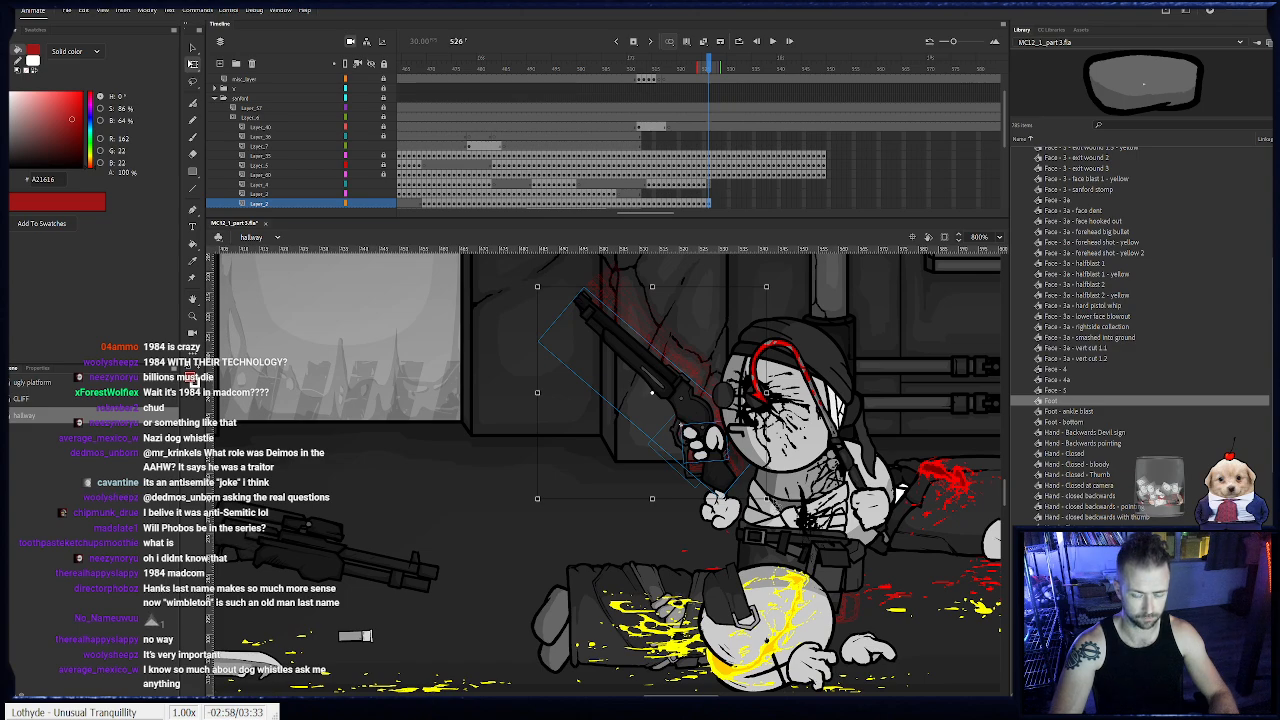
{"action": "left_click_drag", "start_coordinate": [770, 501], "coordinate": [780, 486]}
{"action": "left_click_drag", "start_coordinate": [728, 452], "coordinate": [718, 456]}
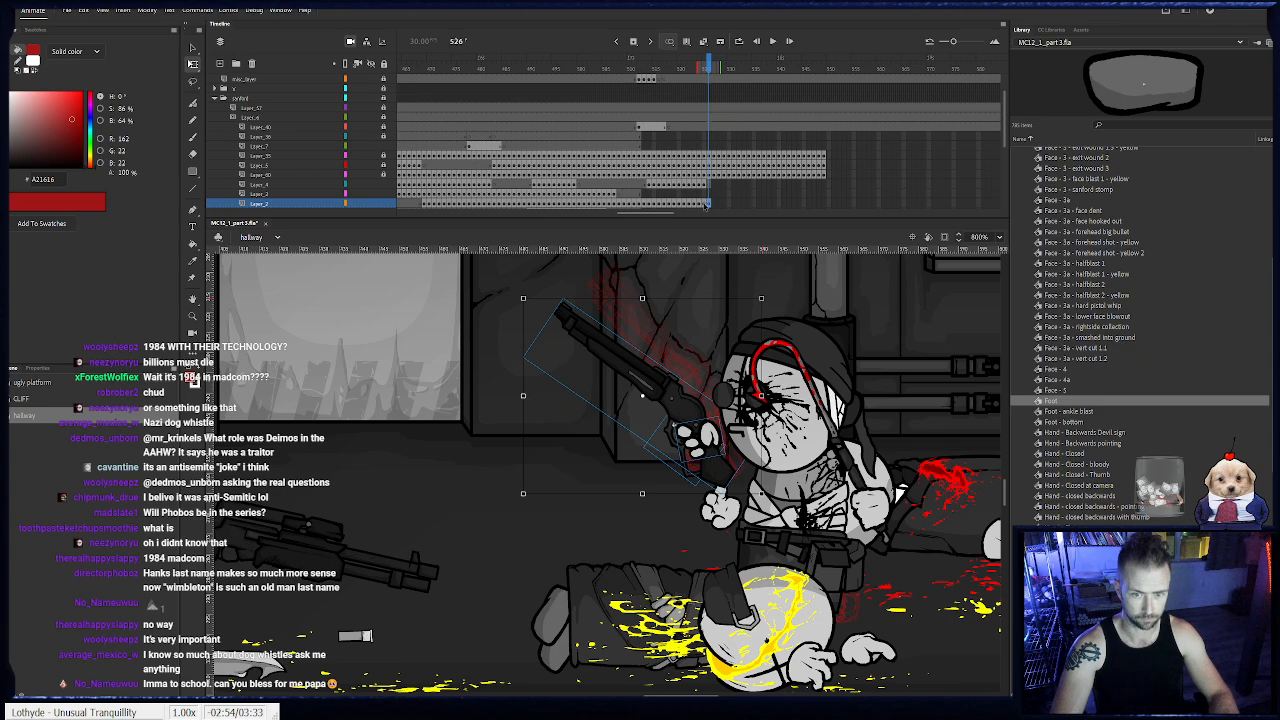
{"action": "left_click", "coordinate": [704, 204]}
{"action": "left_click_drag", "start_coordinate": [777, 497], "coordinate": [790, 493]}
{"action": "left_click_drag", "start_coordinate": [728, 434], "coordinate": [721, 435]}
- At frame 526, rotate the shotgun hand, move it below the gun and send it behind the weapon
{"action": "key", "text": "."}
{"action": "left_click", "coordinate": [750, 448]}
{"action": "left_click", "coordinate": [697, 442]}
{"action": "mouse_move", "coordinate": [698, 489]}
{"action": "left_mouse_down"}
{"action": "mouse_move", "coordinate": [711, 488]}
{"action": "mouse_move", "coordinate": [676, 499]}
{"action": "left_mouse_up"}
{"action": "left_click", "coordinate": [689, 446]}
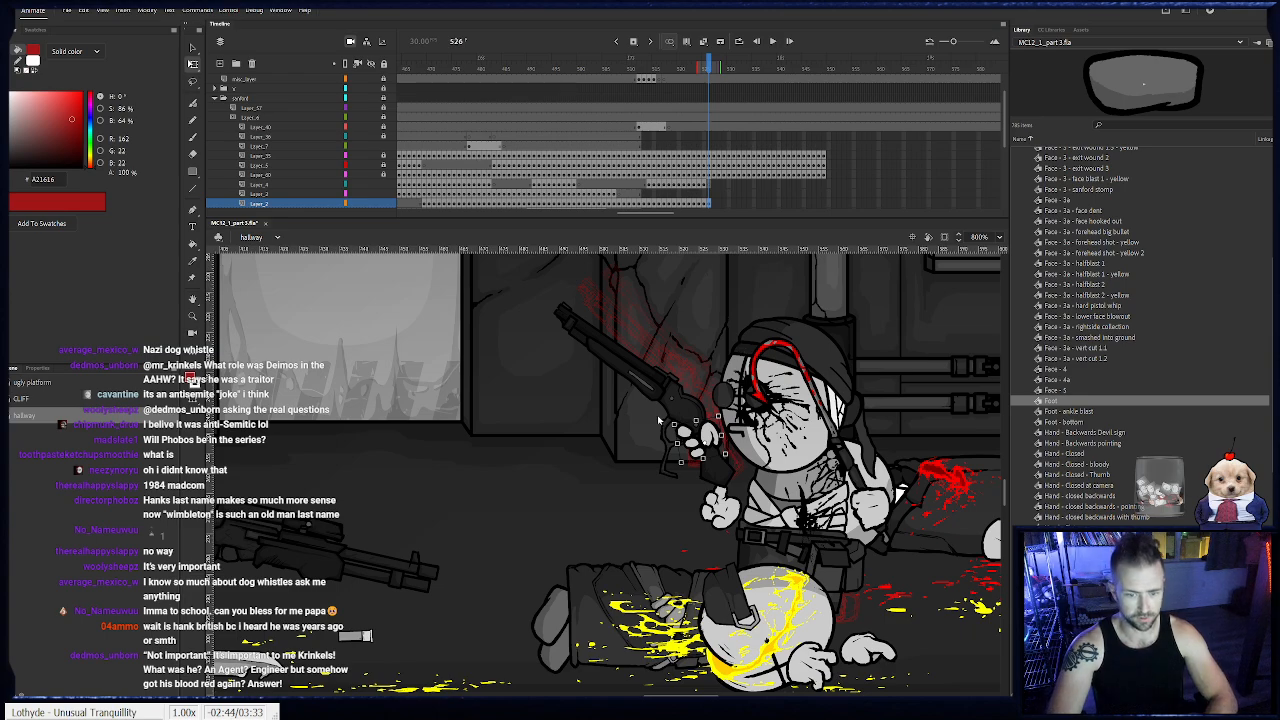
{"action": "left_click_drag", "start_coordinate": [656, 420], "coordinate": [684, 455]}
{"action": "key", "text": "ctrl+Down"}
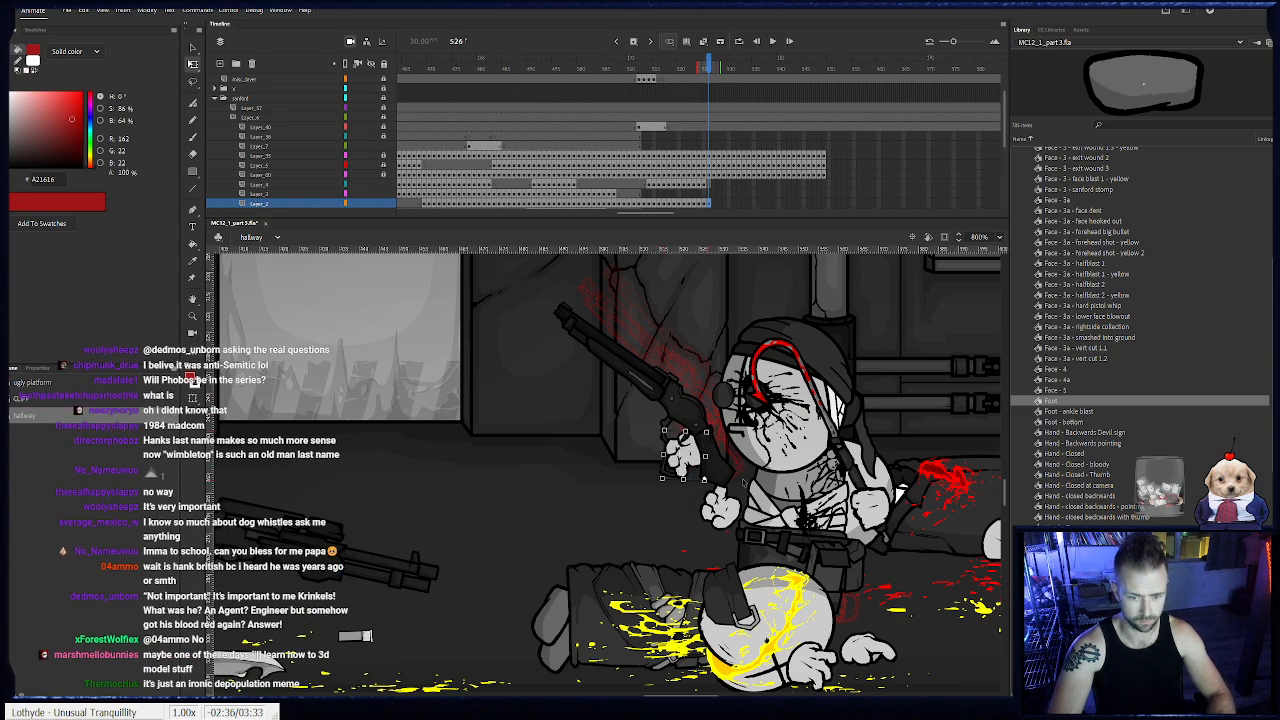
- Keyframe the shotgun and its hand at frame 527, tilting the barrel down and moving both forward of Sanford's body
{"action": "key", "text": "."}
{"action": "left_click_drag", "start_coordinate": [771, 502], "coordinate": [778, 490]}
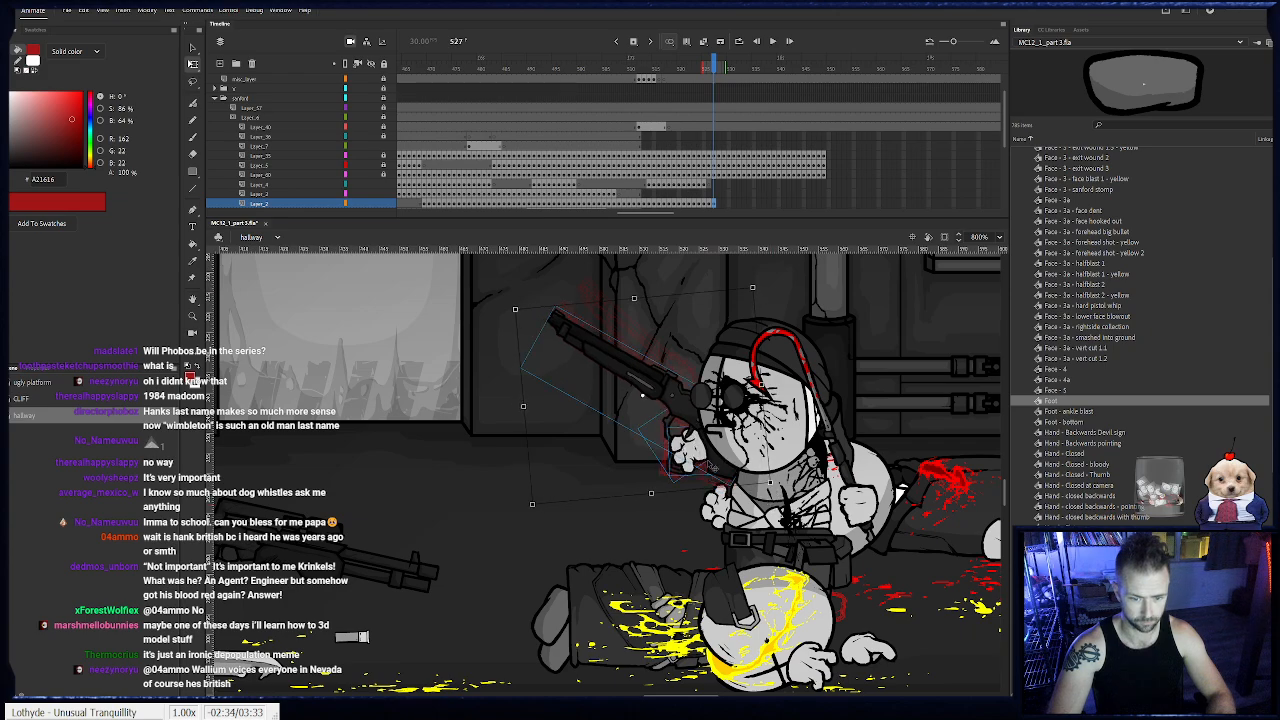
{"action": "left_click_drag", "start_coordinate": [718, 460], "coordinate": [651, 468]}
{"action": "left_click", "coordinate": [657, 462]}
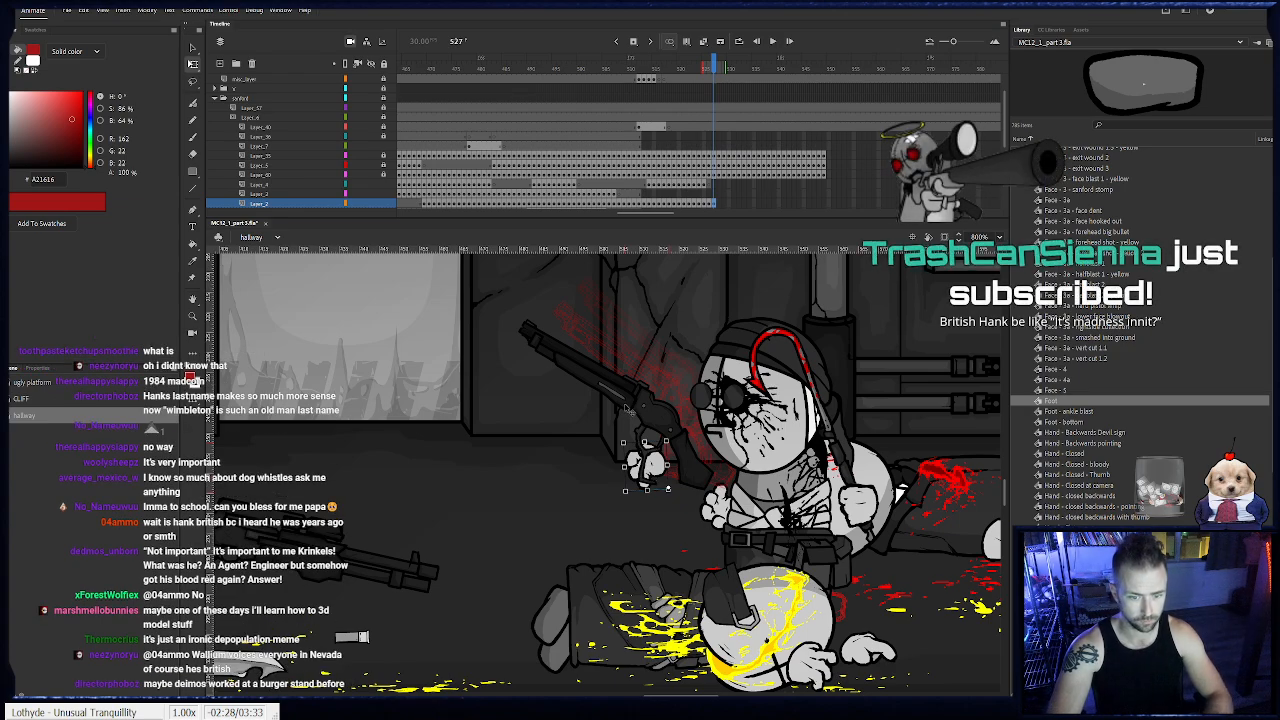
{"action": "key", "text": "comma"}
{"action": "key", "text": "period"}
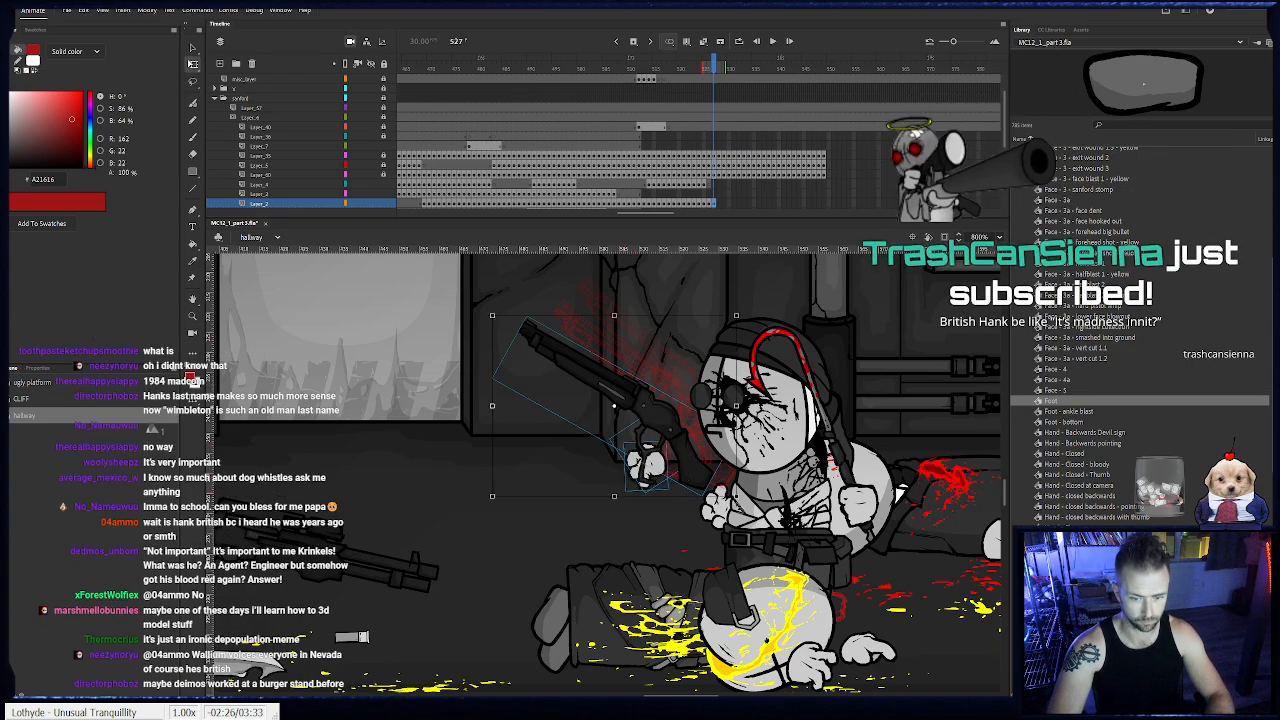
- Keyframe the shotgun at frame 528, moving it forward and down, and rotate its hand into a new pose under the gun
{"action": "key", "text": "period"}
{"action": "left_click_drag", "start_coordinate": [709, 453], "coordinate": [686, 469]}
{"action": "left_click", "coordinate": [641, 472]}
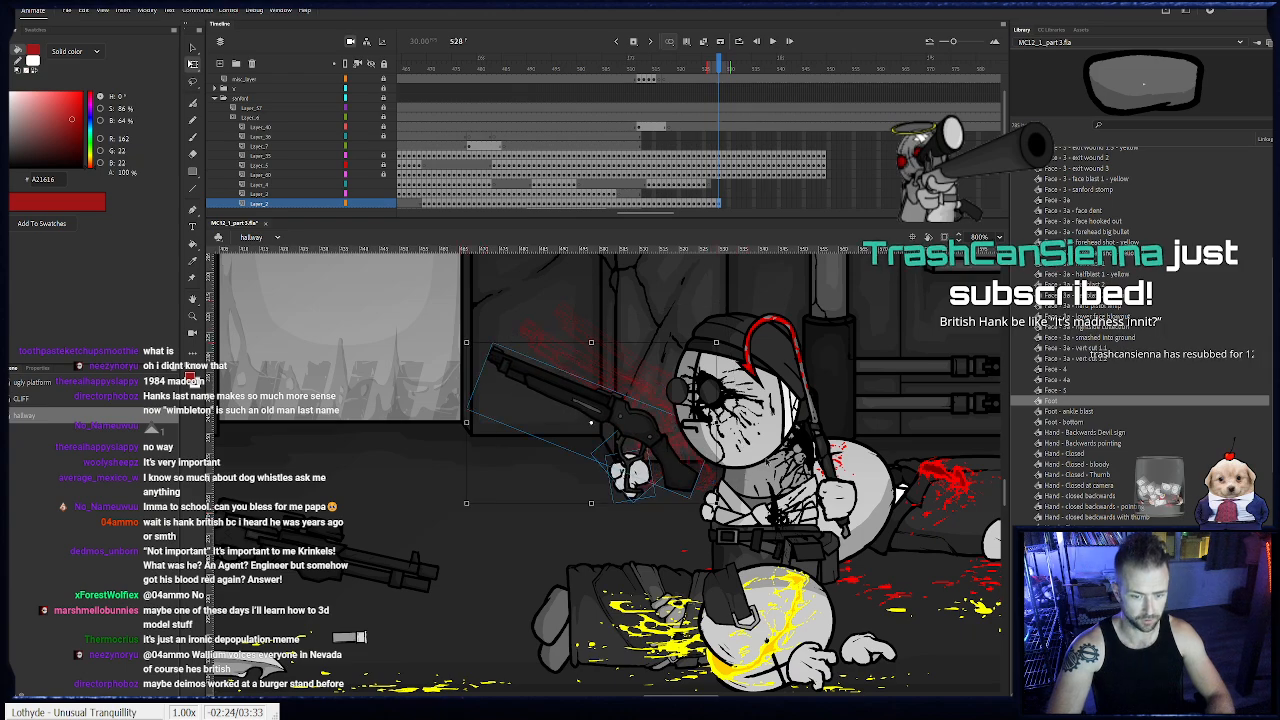
{"action": "left_click_drag", "start_coordinate": [680, 470], "coordinate": [676, 475]}
{"action": "left_click", "coordinate": [631, 477]}
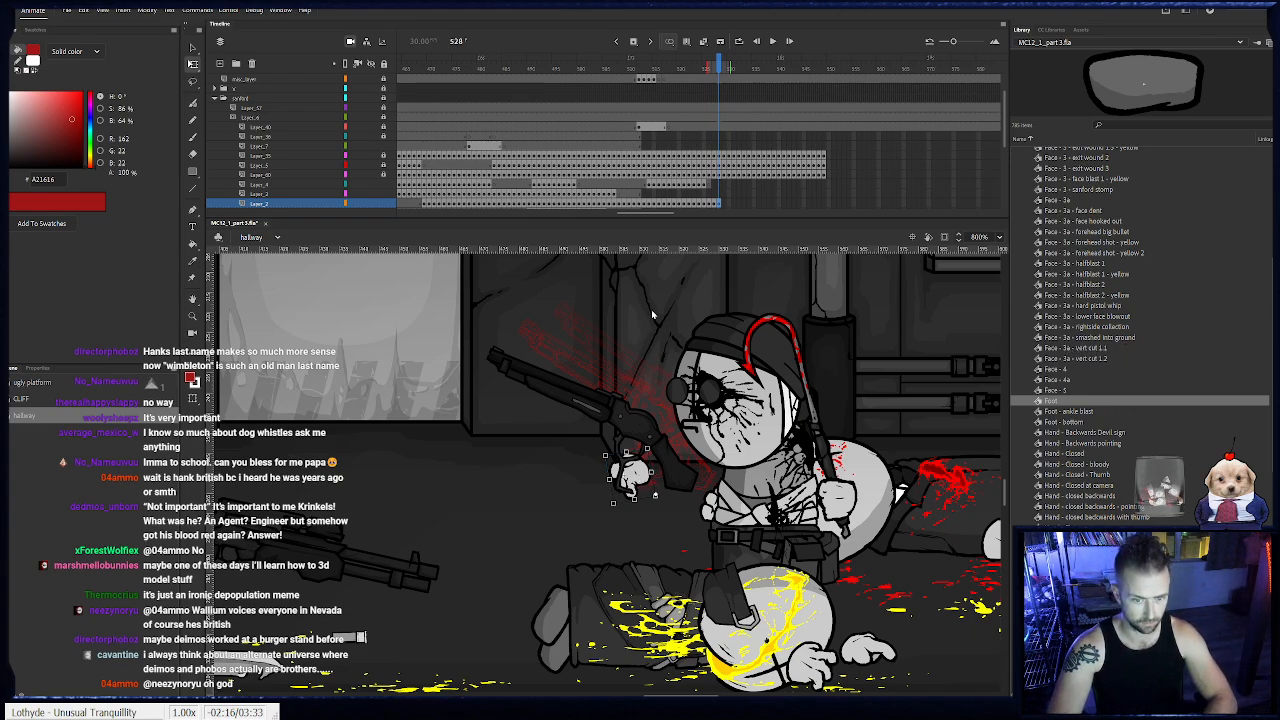
{"action": "key", "text": "Return"}
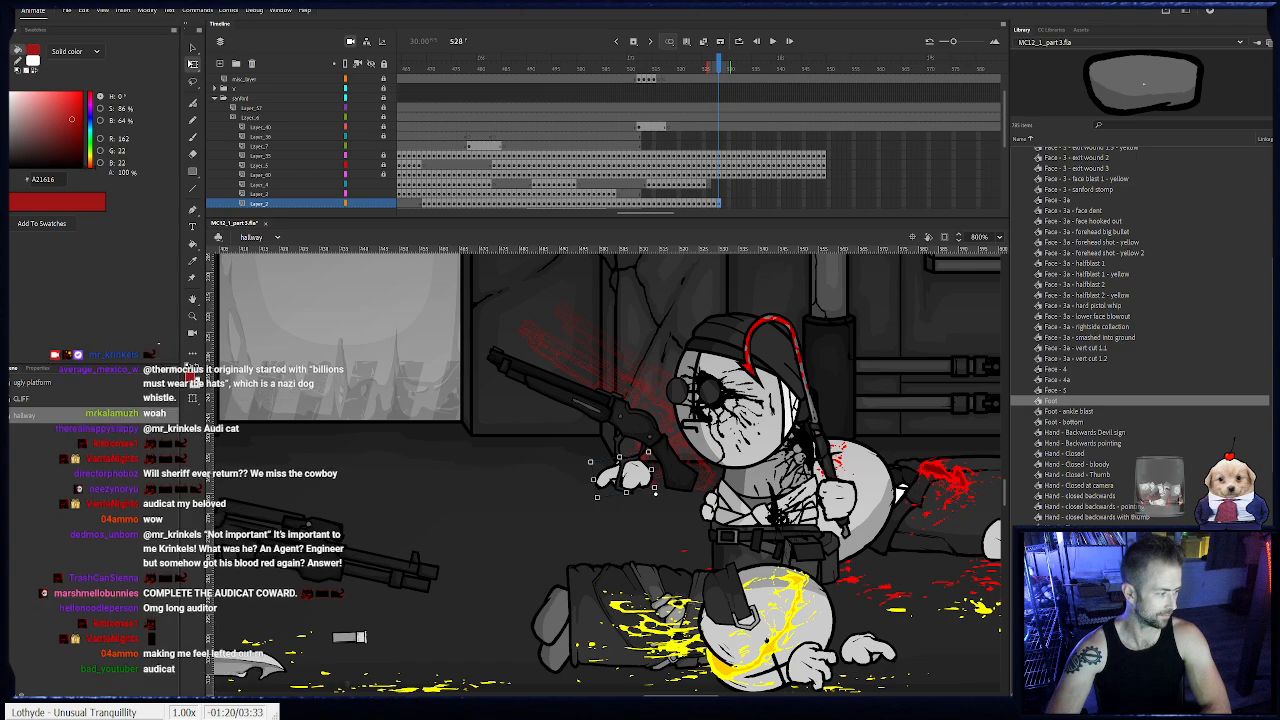
{"action": "left_click_drag", "start_coordinate": [590, 460], "coordinate": [603, 433]}
{"action": "left_click_drag", "start_coordinate": [633, 474], "coordinate": [631, 476]}
- Check the shotgun poses around frame 529, then refine the rotation and position of the shotgun and its hand at frame 528
{"action": "left_click_drag", "start_coordinate": [716, 66], "coordinate": [723, 164]}
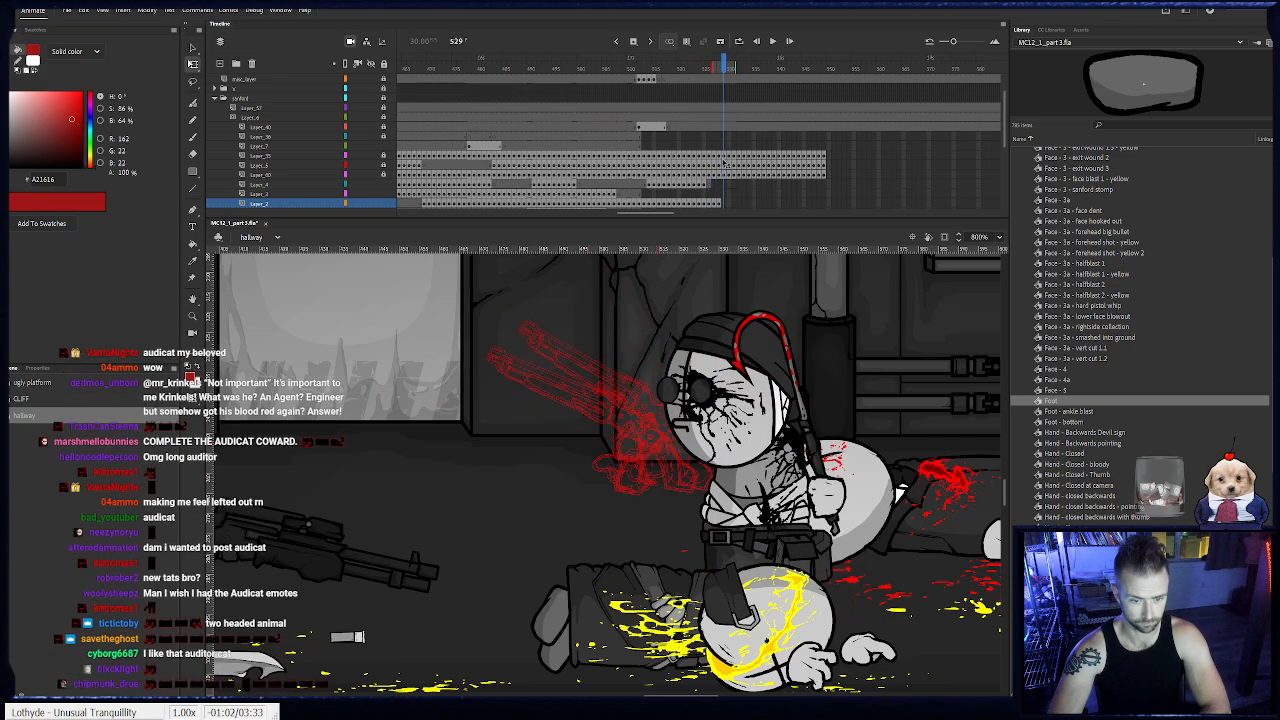
{"action": "left_click", "coordinate": [718, 204]}
{"action": "left_click_drag", "start_coordinate": [725, 344], "coordinate": [714, 326]}
{"action": "left_click_drag", "start_coordinate": [646, 433], "coordinate": [649, 437]}
- Keyframe the shotgun at frame 529, levelling the barrel further and lowering it forward, and reposition its hand beneath the gun
{"action": "key", "text": "F6"}
{"action": "left_click_drag", "start_coordinate": [717, 357], "coordinate": [708, 344]}
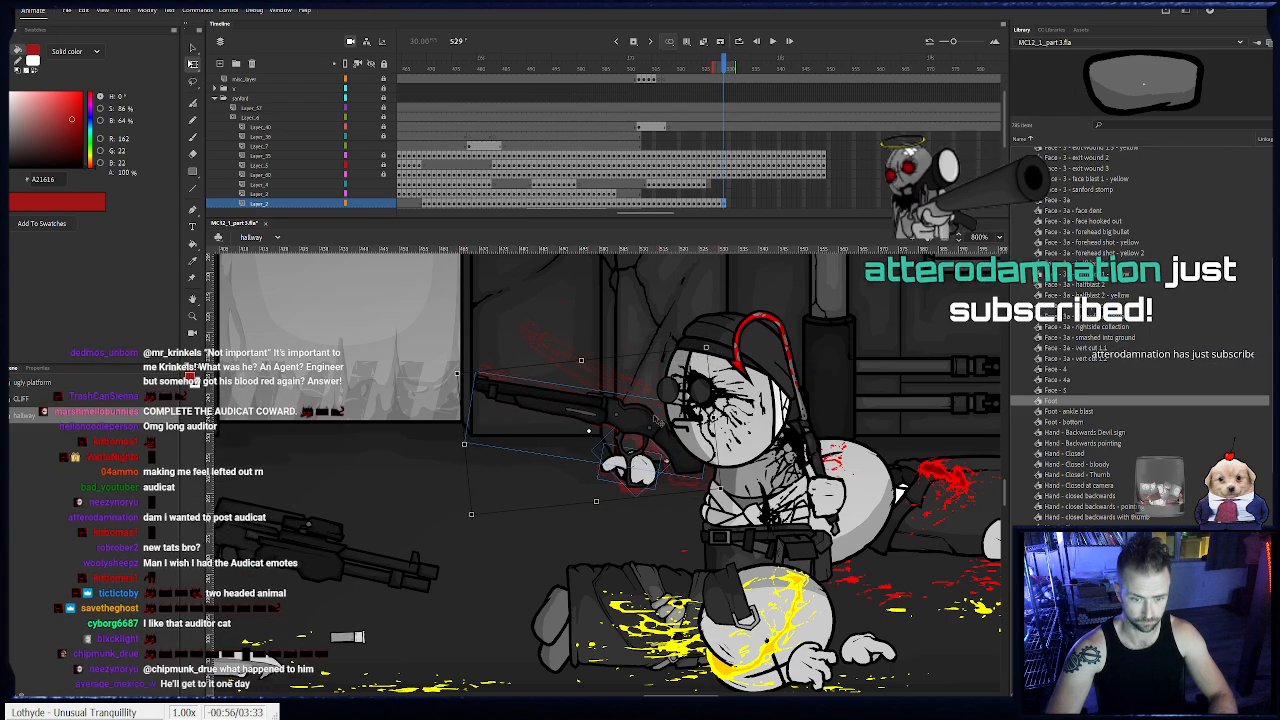
{"action": "left_click_drag", "start_coordinate": [658, 419], "coordinate": [641, 432]}
{"action": "left_click", "coordinate": [567, 468]}
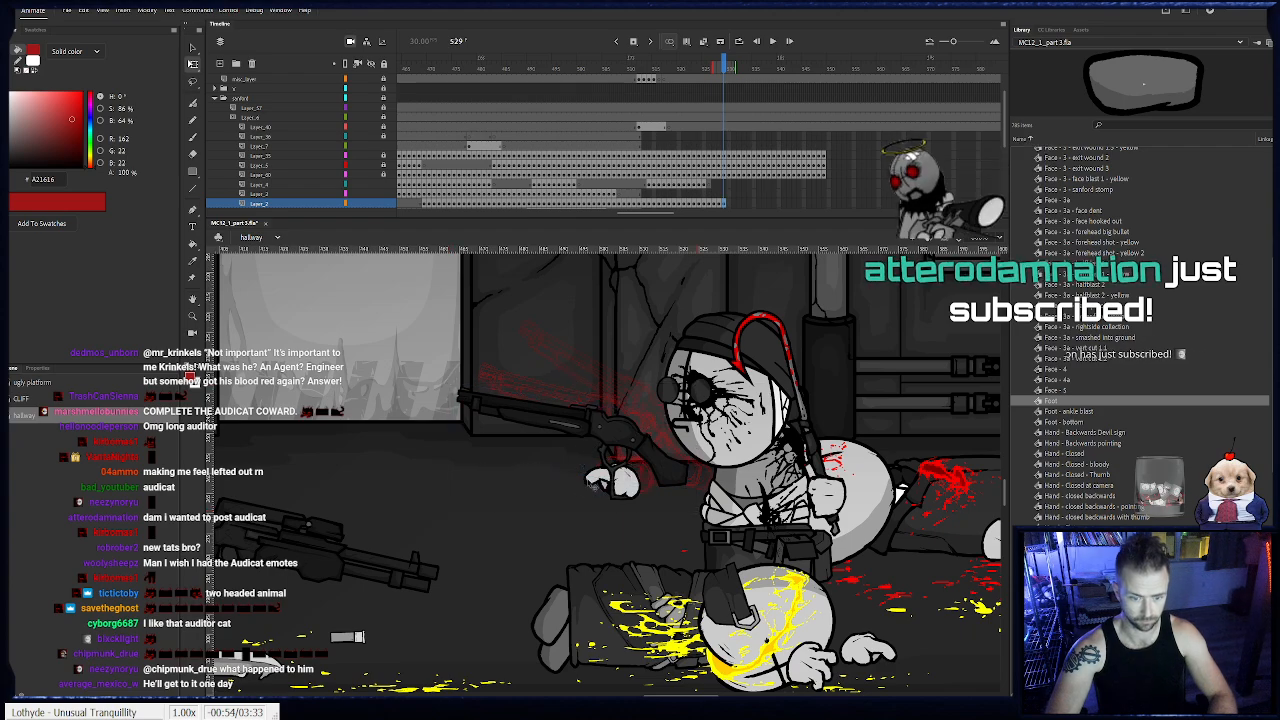
{"action": "left_click", "coordinate": [625, 484]}
{"action": "left_click_drag", "start_coordinate": [646, 461], "coordinate": [629, 481]}
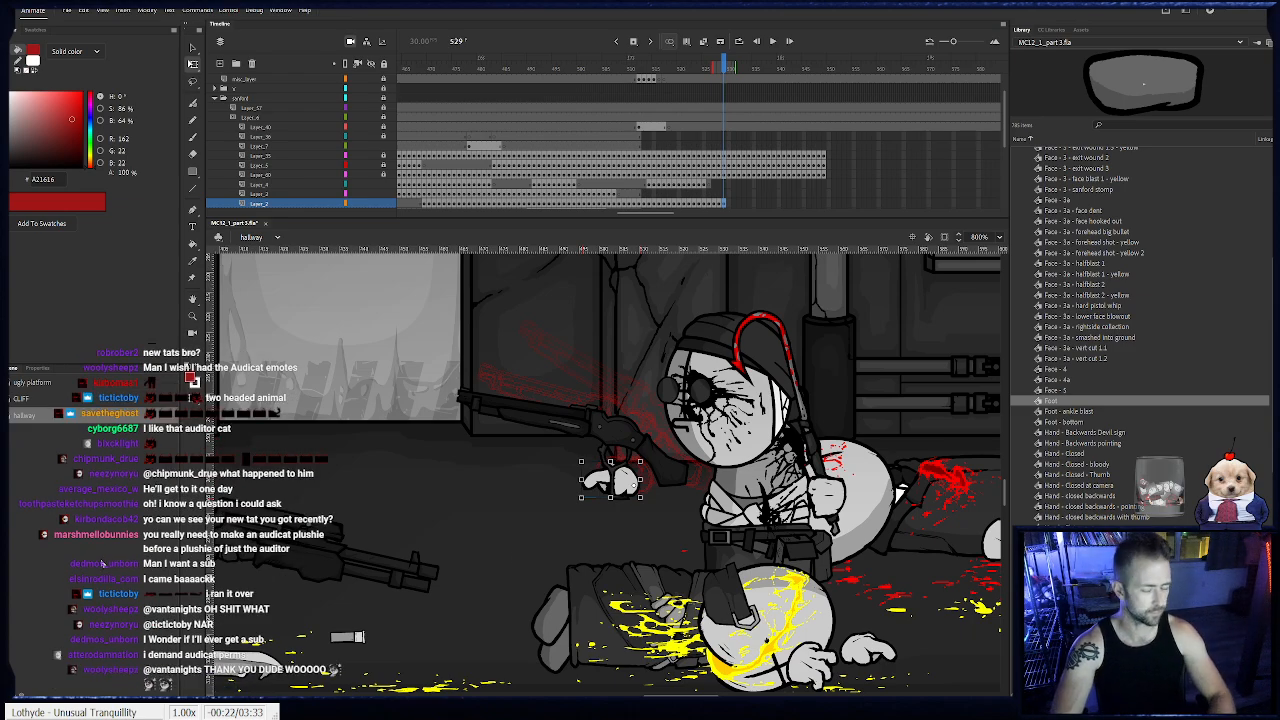
{"action": "left_click_drag", "start_coordinate": [591, 379], "coordinate": [650, 474]}
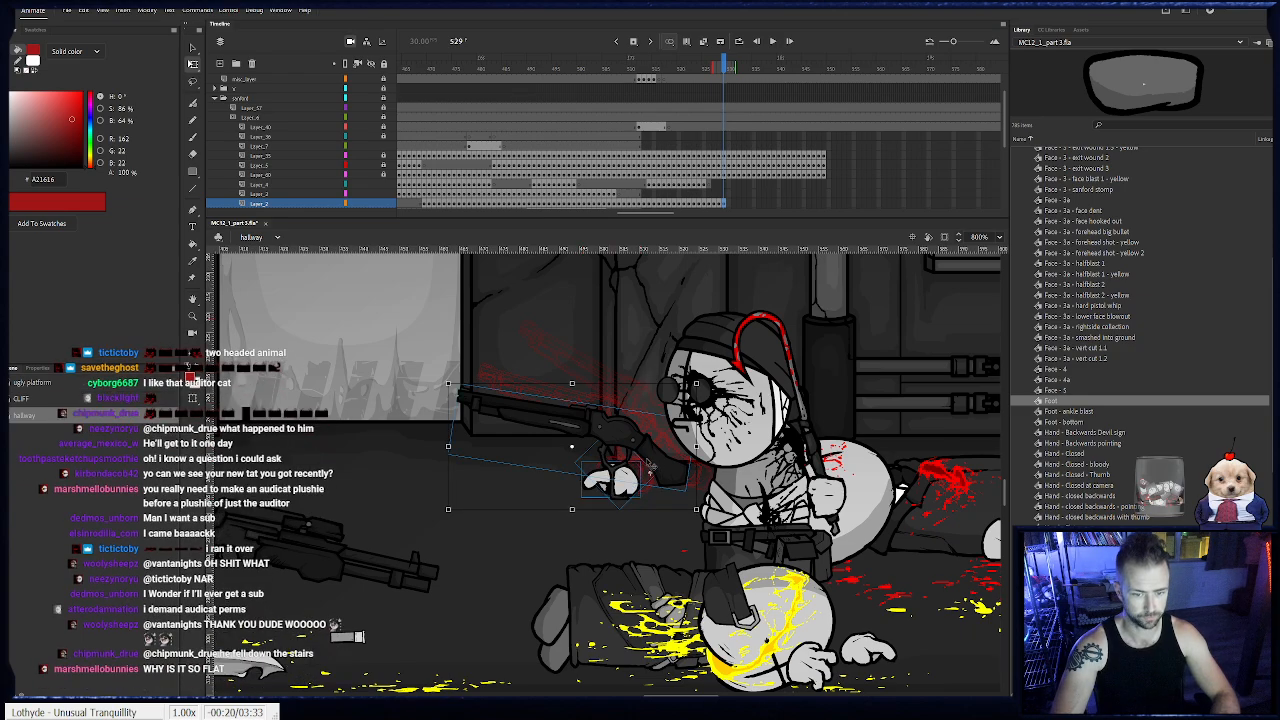
- Keyframe the shotgun and its hand from frame 530 through 533, swinging the barrel below horizontal and moving them forward
{"action": "key", "text": "F6"}
{"action": "left_click_drag", "start_coordinate": [703, 384], "coordinate": [697, 370]}
{"action": "left_click_drag", "start_coordinate": [637, 428], "coordinate": [609, 453]}
{"action": "key", "text": "F6"}
{"action": "key", "text": "F6"}
{"action": "key", "text": "F6"}
{"action": "left_click_drag", "start_coordinate": [609, 453], "coordinate": [592, 448]}
{"action": "left_click_drag", "start_coordinate": [645, 408], "coordinate": [628, 380]}
{"action": "left_click_drag", "start_coordinate": [597, 436], "coordinate": [612, 450]}
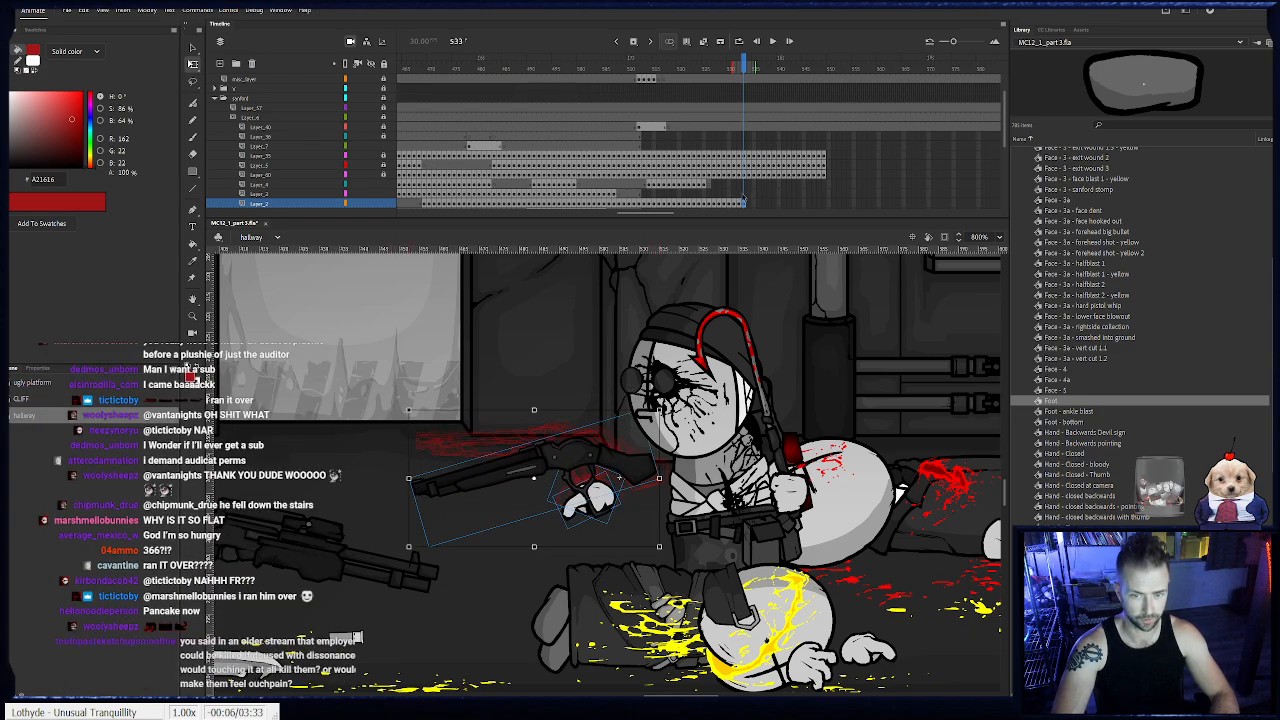
- Review the shotgun swing back to frame 521, then tilt the shotgun and its hand slightly down and forward at frame 522
{"action": "mouse_move", "coordinate": [733, 66]}
{"action": "left_mouse_down"}
{"action": "mouse_move", "coordinate": [709, 80]}
{"action": "mouse_move", "coordinate": [746, 88]}
{"action": "left_mouse_up"}
{"action": "left_click_drag", "start_coordinate": [755, 203], "coordinate": [701, 178]}
{"action": "left_click", "coordinate": [700, 165]}
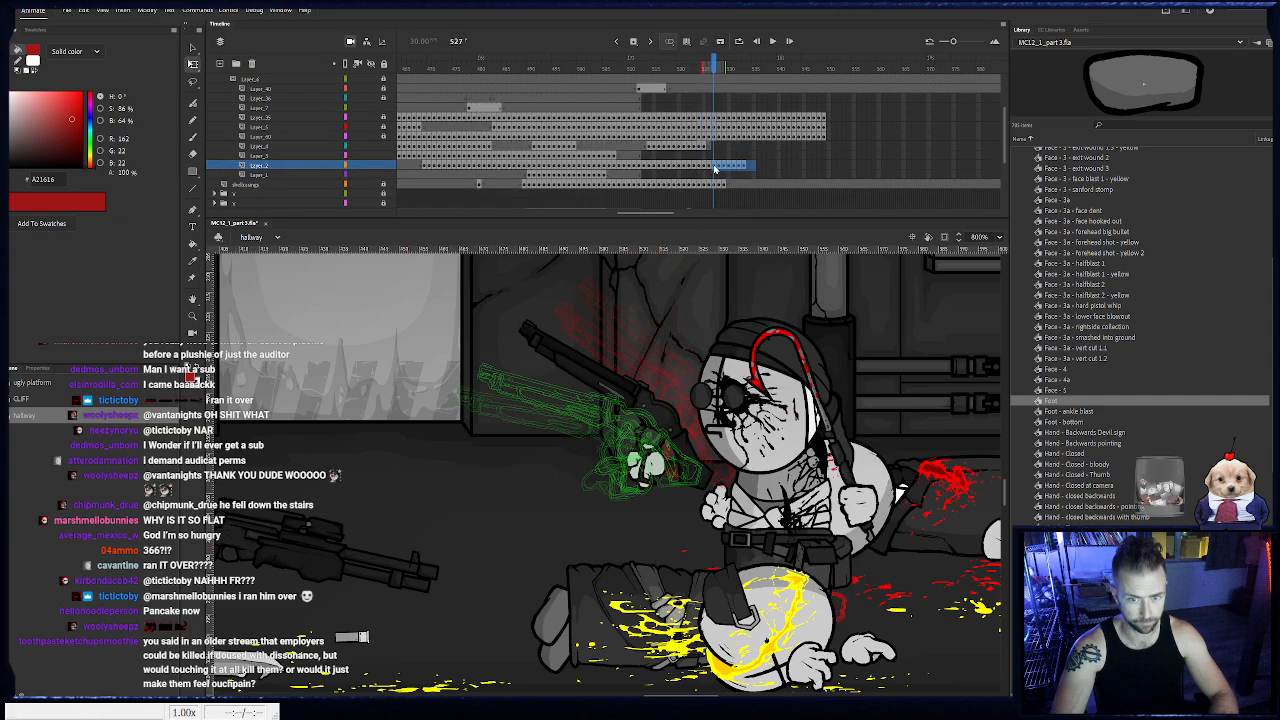
{"action": "key", "text": "period"}
{"action": "left_click_drag", "start_coordinate": [715, 67], "coordinate": [705, 68]}
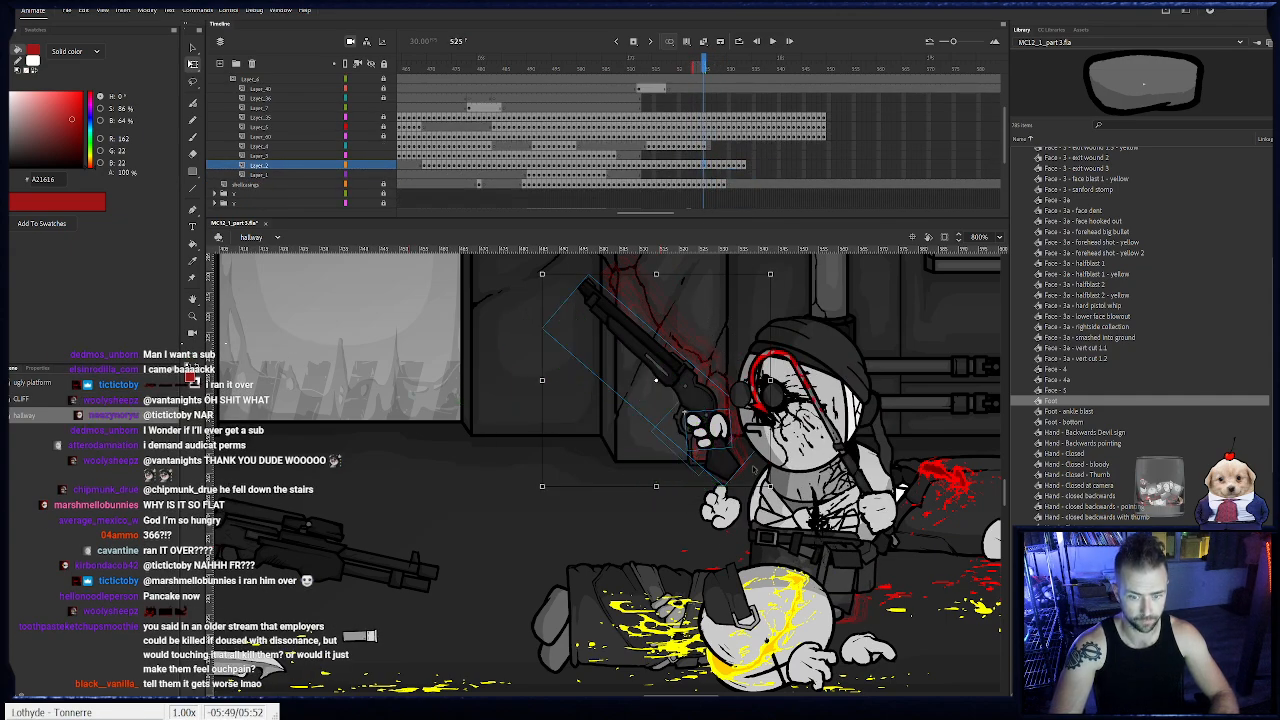
{"action": "left_click", "coordinate": [685, 165]}
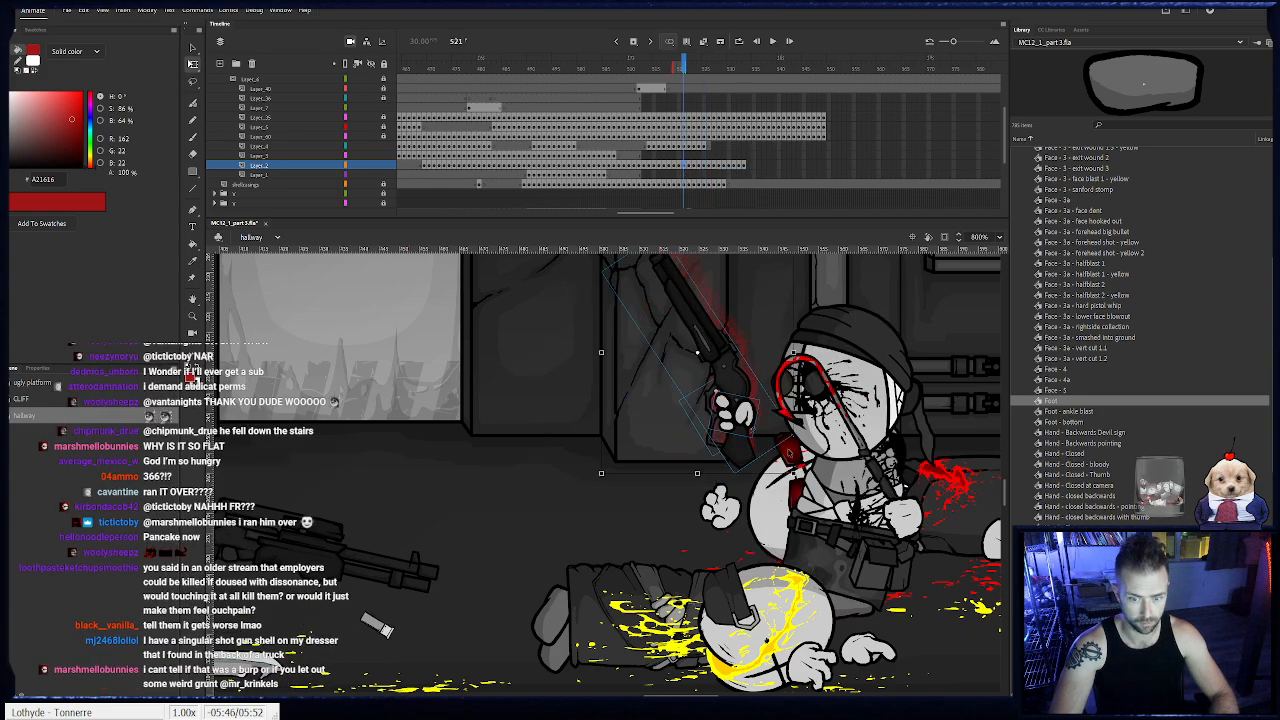
{"action": "key", "text": "period"}
{"action": "left_click_drag", "start_coordinate": [796, 481], "coordinate": [803, 469]}
{"action": "left_click_drag", "start_coordinate": [746, 428], "coordinate": [734, 433]}
- Adjust the shotgun and its hand at frames 523 and 524, moving them forward and tilting the barrel lower
{"action": "scroll", "coordinate": [712, 338], "scroll_direction": "up", "scroll_amount": 3}
{"action": "key", "text": "period"}
{"action": "left_click_drag", "start_coordinate": [788, 378], "coordinate": [739, 409]}
{"action": "key", "text": "period"}
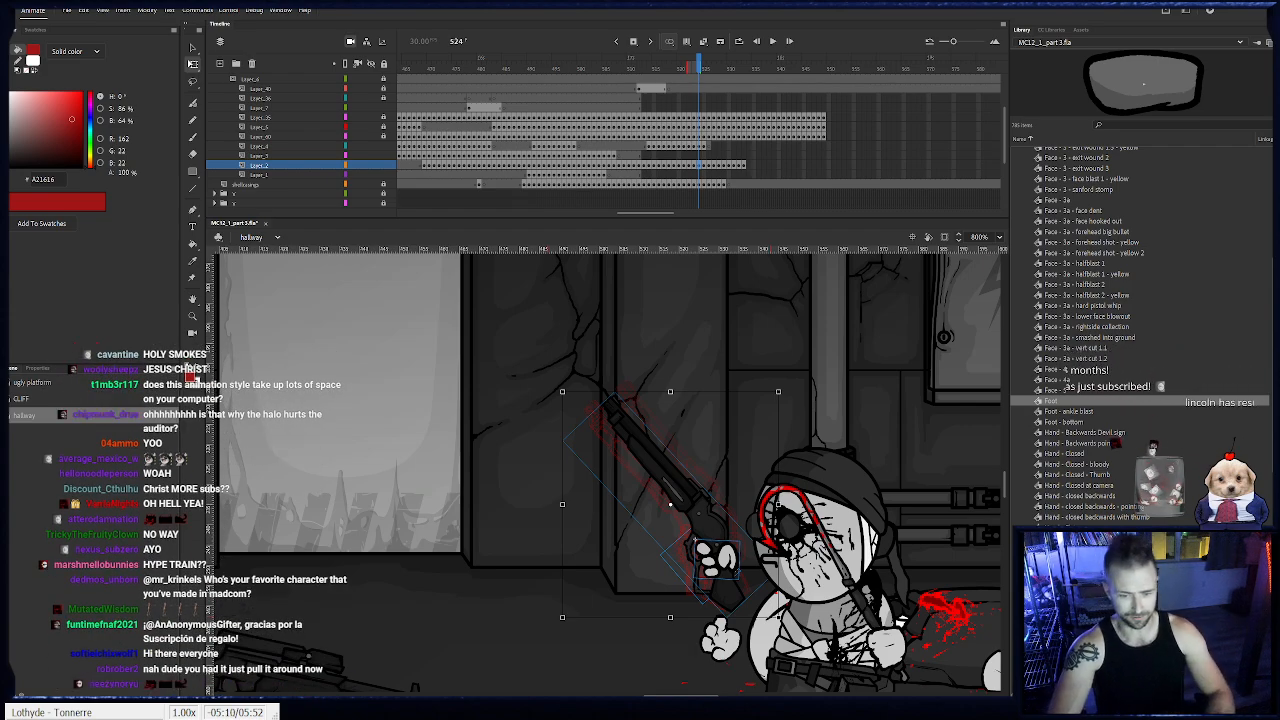
{"action": "left_click_drag", "start_coordinate": [781, 620], "coordinate": [804, 596]}
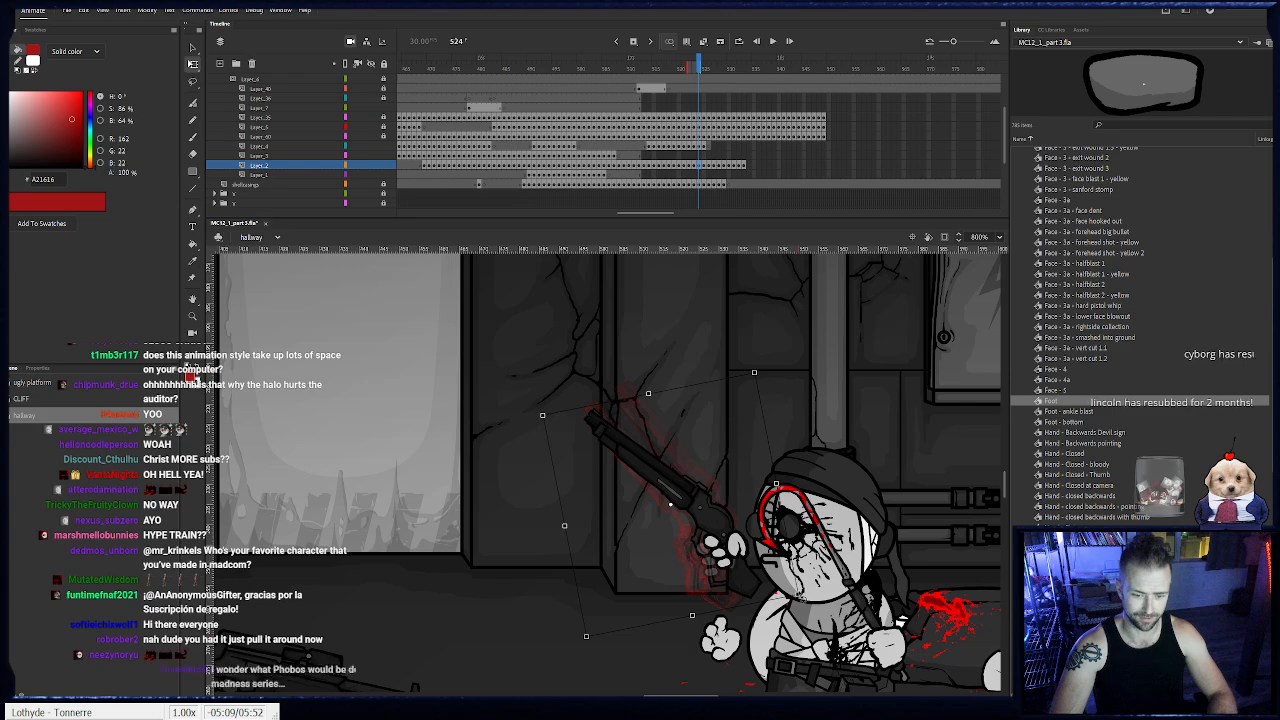
{"action": "left_click_drag", "start_coordinate": [737, 573], "coordinate": [700, 590]}
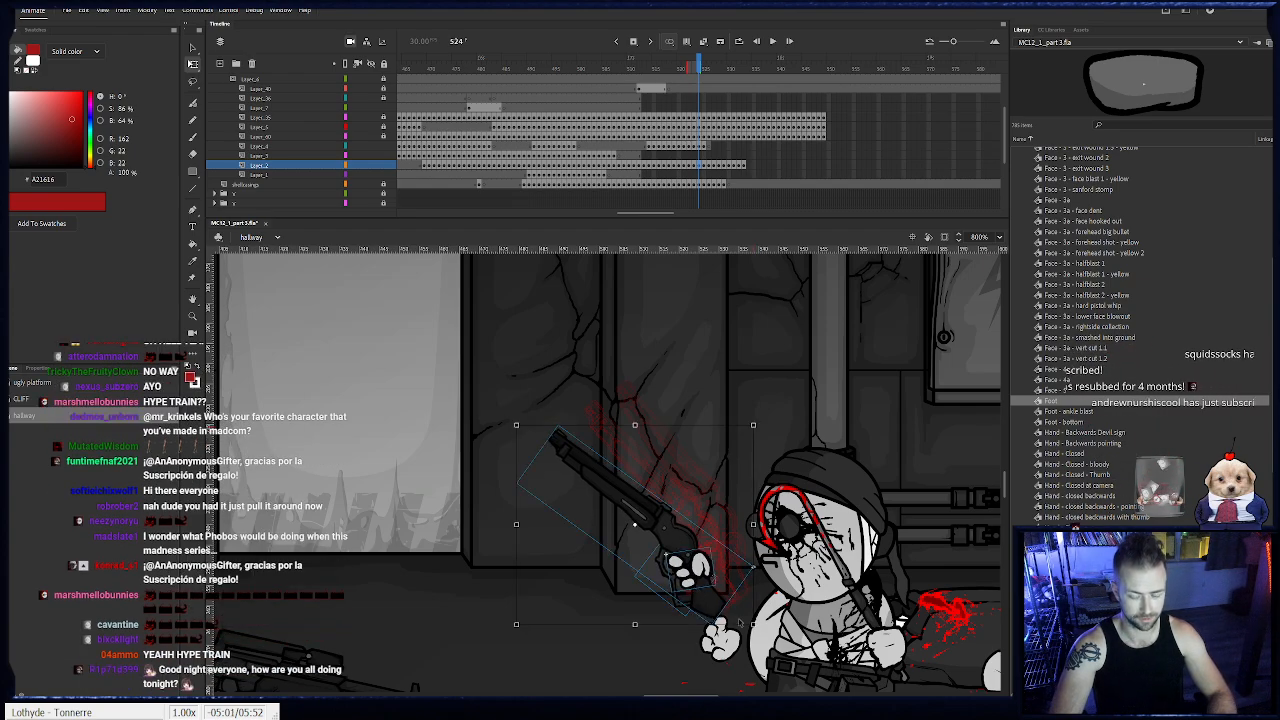
- At frame 525, tilt the shotgun's barrel further down and move the gun with its hand forward and lower
{"action": "key", "text": "period"}
{"action": "left_click_drag", "start_coordinate": [775, 623], "coordinate": [797, 593]}
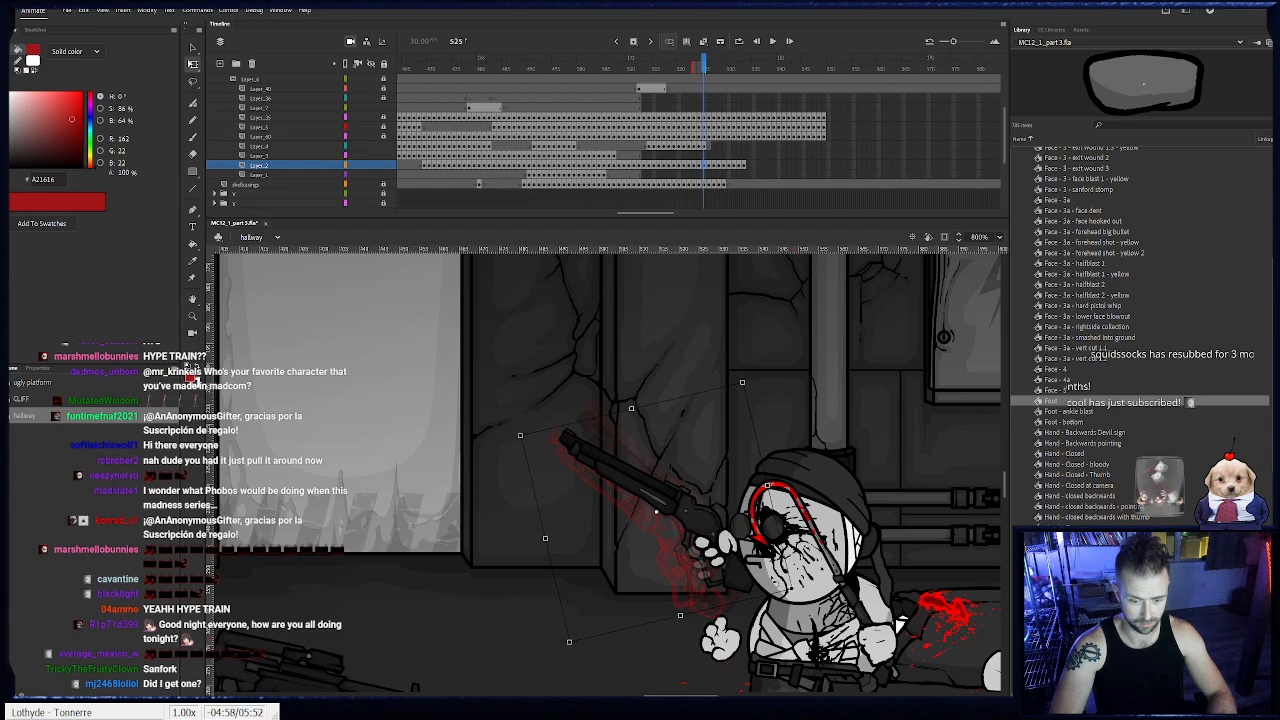
{"action": "left_click_drag", "start_coordinate": [693, 590], "coordinate": [655, 623]}
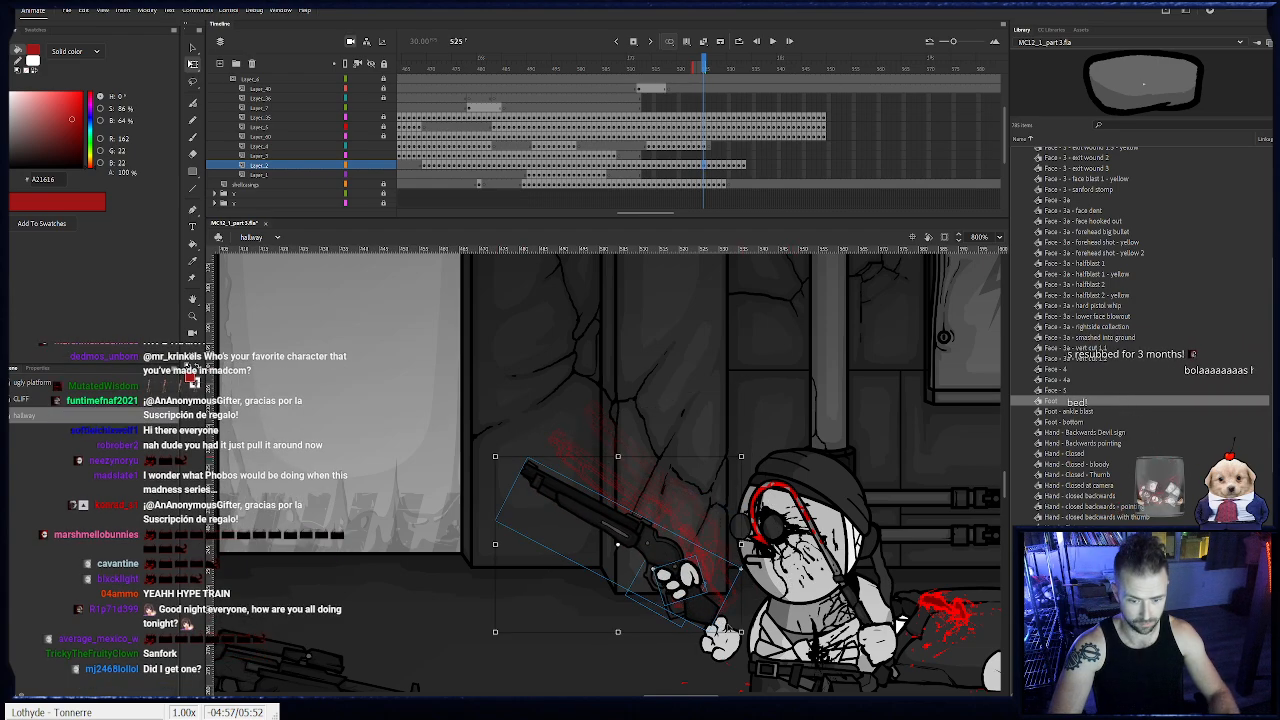
{"action": "left_click_drag", "start_coordinate": [748, 638], "coordinate": [757, 623]}
{"action": "left_click_drag", "start_coordinate": [697, 595], "coordinate": [692, 599]}
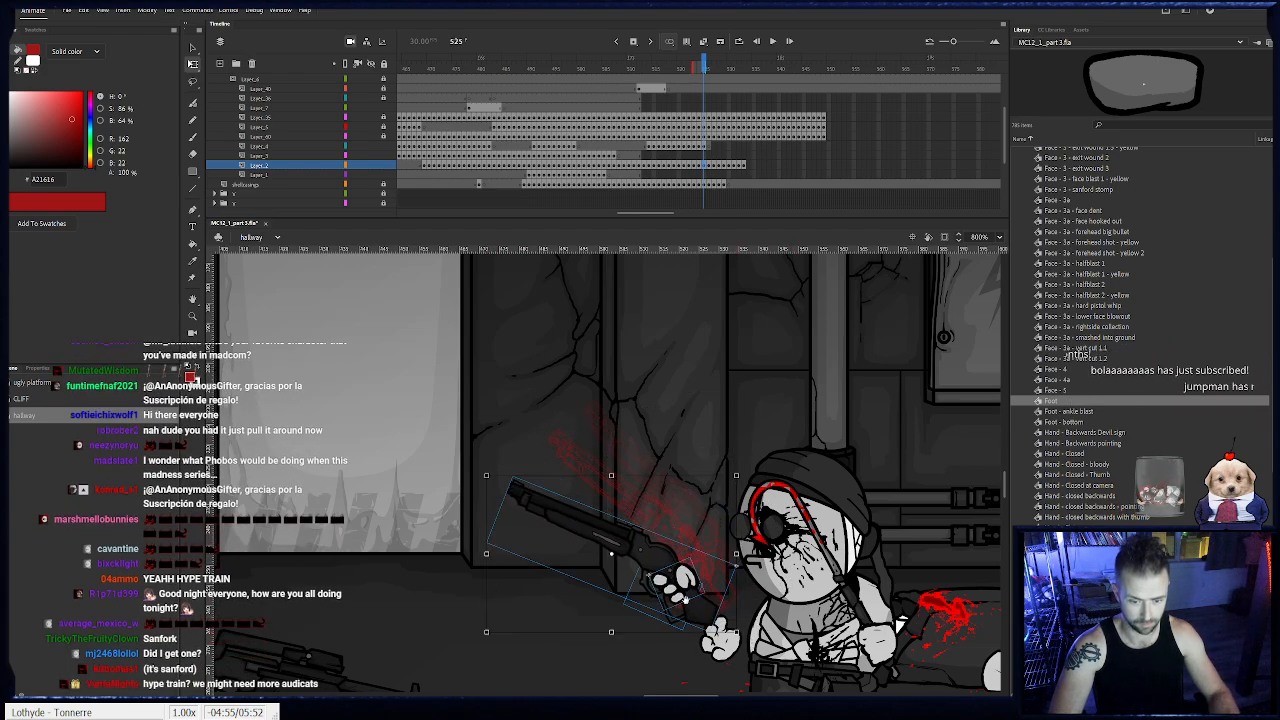
- Shift the shotgun keyframes from frame 526 onward two frames later, filling frames 526 and 527 with the lowered shotgun pose
{"action": "left_click_drag", "start_coordinate": [680, 518], "coordinate": [739, 494]}
{"action": "left_click_drag", "start_coordinate": [641, 68], "coordinate": [709, 176]}
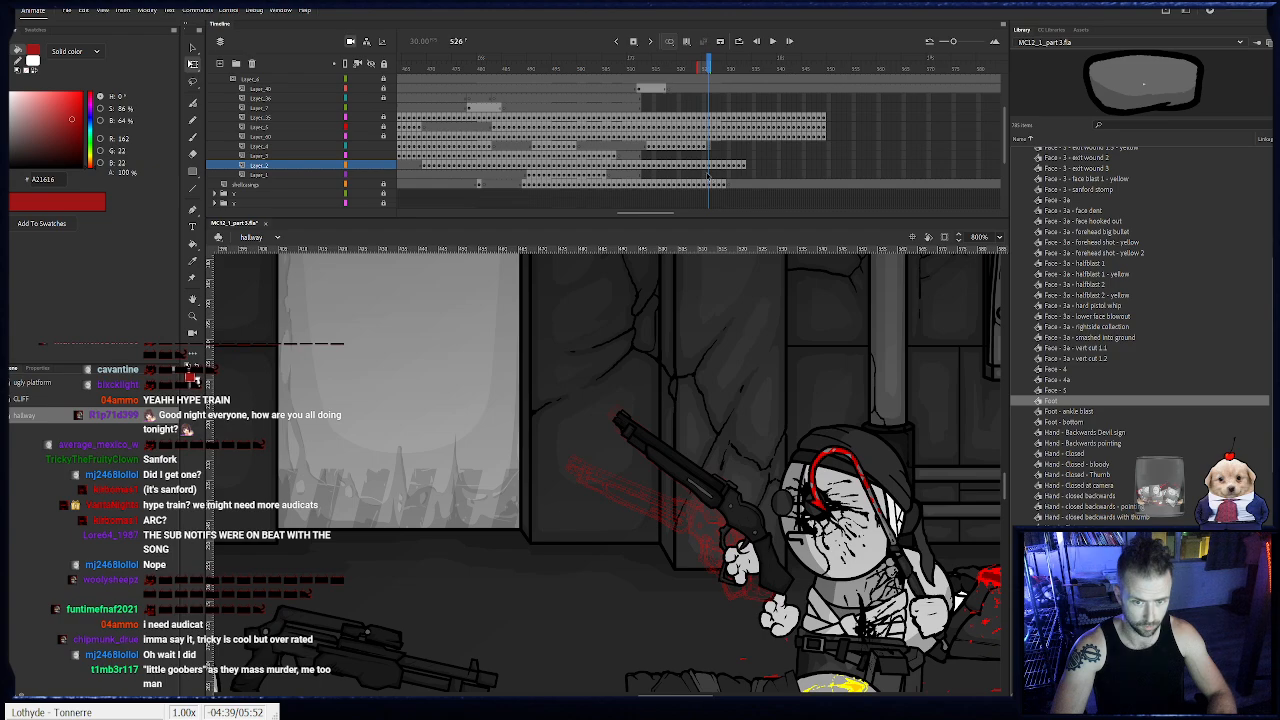
{"action": "left_click", "coordinate": [709, 156]}
{"action": "key", "text": "F7"}
{"action": "key", "text": "comma"}
{"action": "key", "text": "comma"}
{"action": "key", "text": "period"}
{"action": "left_click_drag", "start_coordinate": [709, 165], "coordinate": [744, 165]}
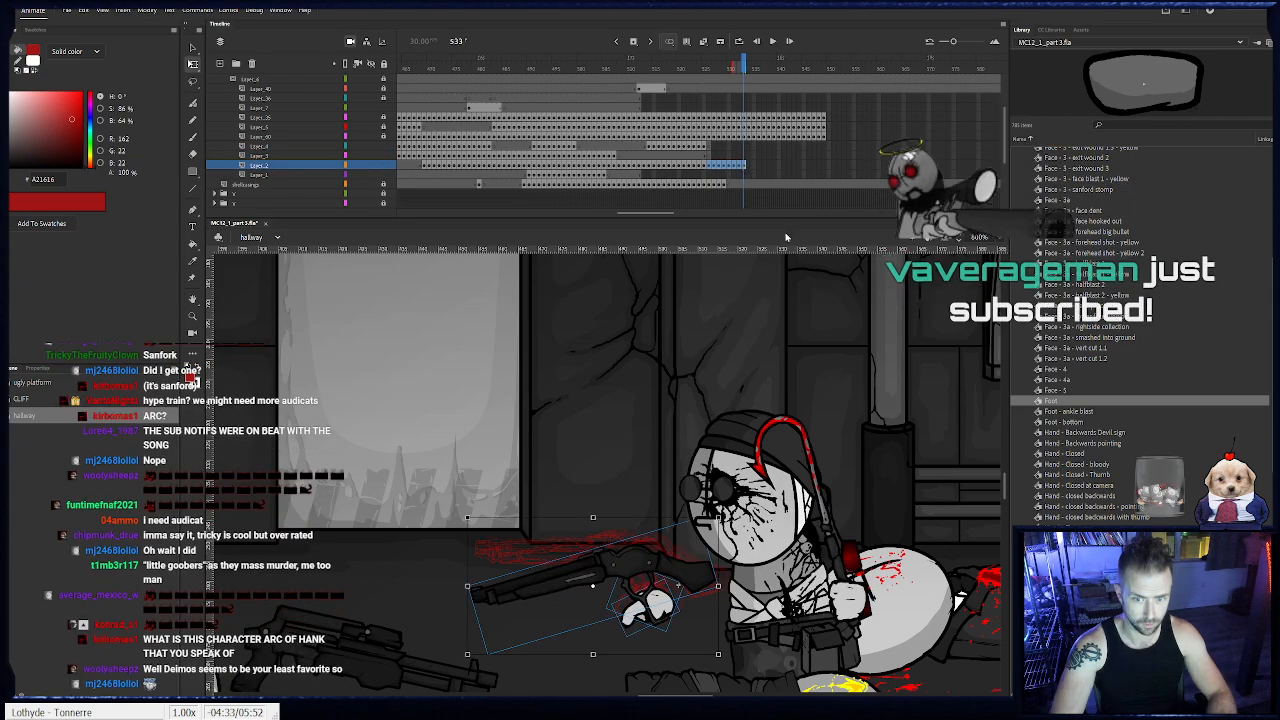
{"action": "left_click_drag", "start_coordinate": [714, 168], "coordinate": [723, 170]}
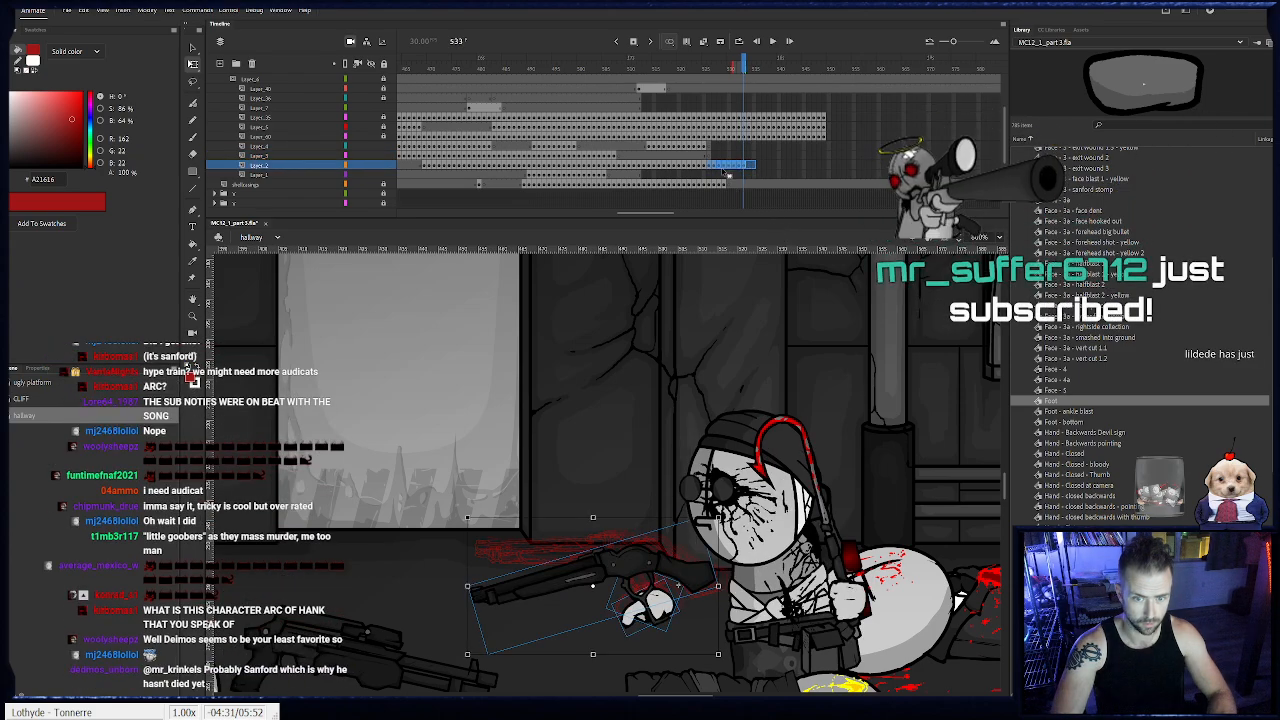
{"action": "left_click", "coordinate": [705, 167]}
{"action": "key", "text": "."}
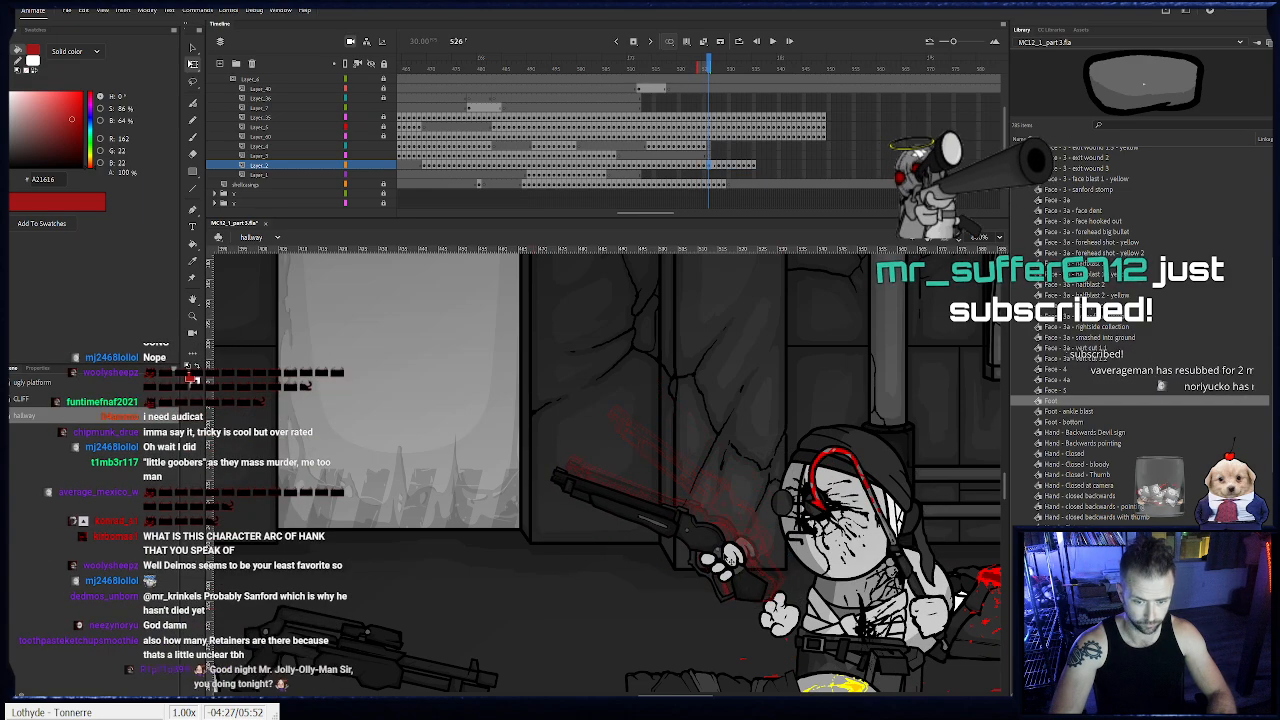
- At frame 525, rotate the shotgun and its hand so the barrel rises slightly, and nudge them up
{"action": "key", "text": "ctrl+a"}
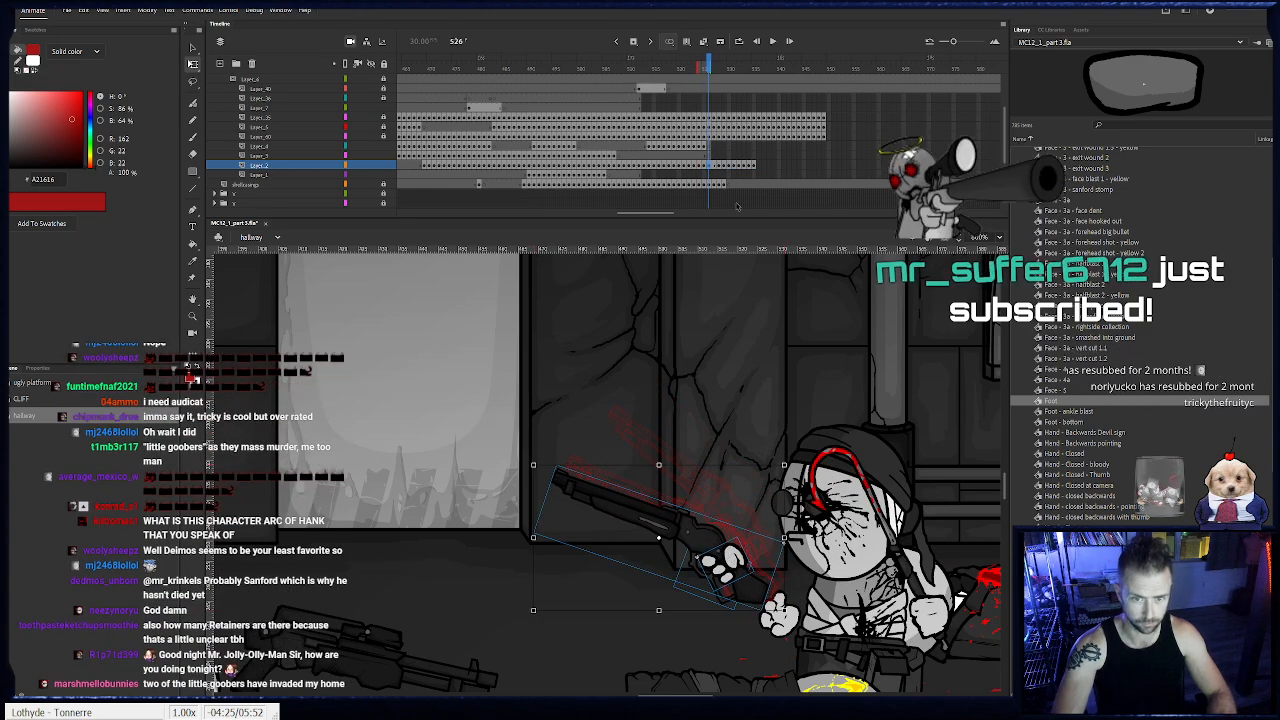
{"action": "left_click", "coordinate": [699, 168]}
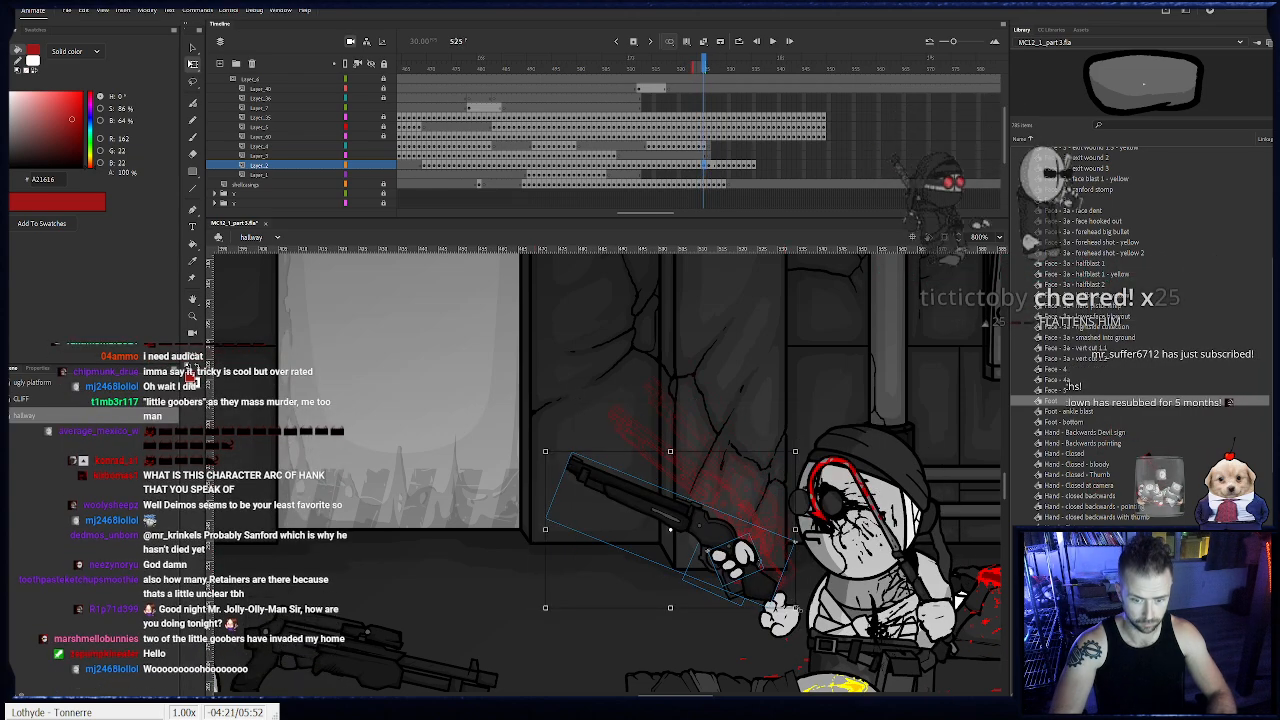
{"action": "left_click_drag", "start_coordinate": [805, 613], "coordinate": [797, 626]}
{"action": "left_click_drag", "start_coordinate": [752, 577], "coordinate": [750, 568]}
- At frame 527, tilt the shotgun's barrel slightly lower and move the gun with its hand forward
{"action": "key", "text": "period"}
- Rotate the shotgun and its hand at frame 528 and shift them forward, then compare with frame 527
{"action": "key", "text": "period"}
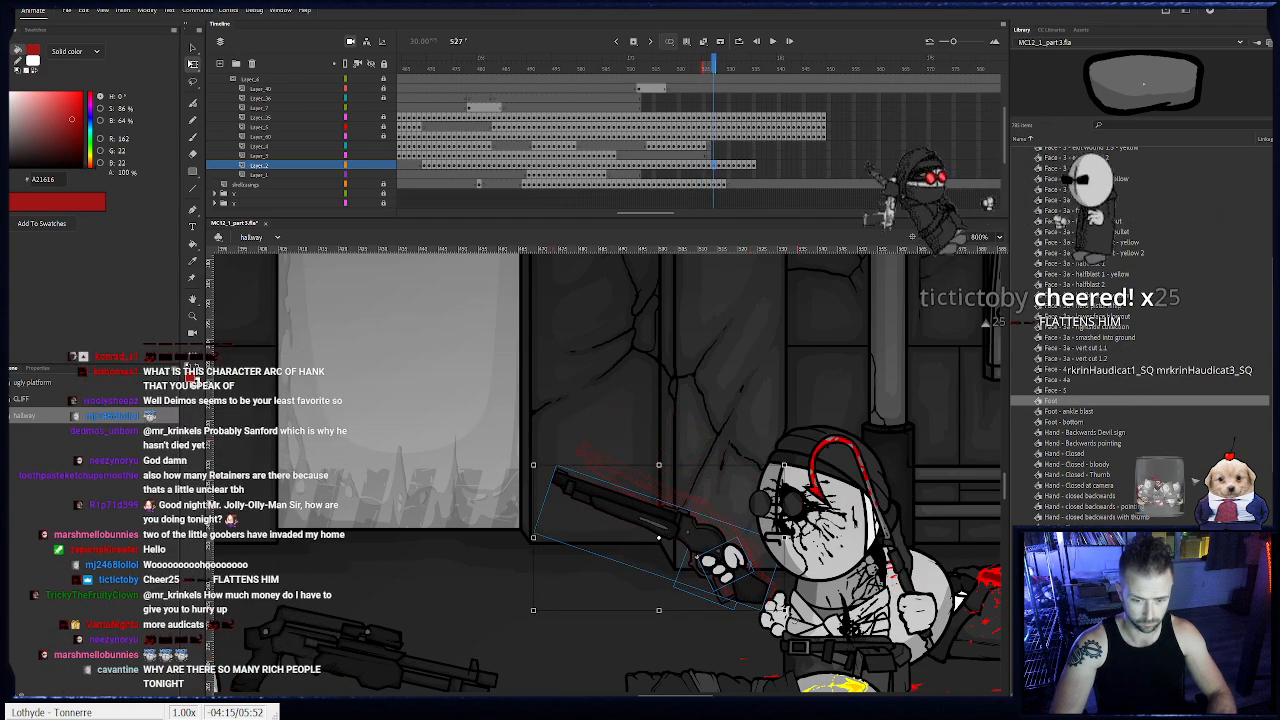
{"action": "left_click_drag", "start_coordinate": [793, 617], "coordinate": [798, 609]}
{"action": "left_click_drag", "start_coordinate": [745, 575], "coordinate": [712, 569]}
{"action": "key", "text": "period"}
{"action": "left_click_drag", "start_coordinate": [778, 416], "coordinate": [767, 403]}
{"action": "left_click_drag", "start_coordinate": [699, 538], "coordinate": [683, 544]}
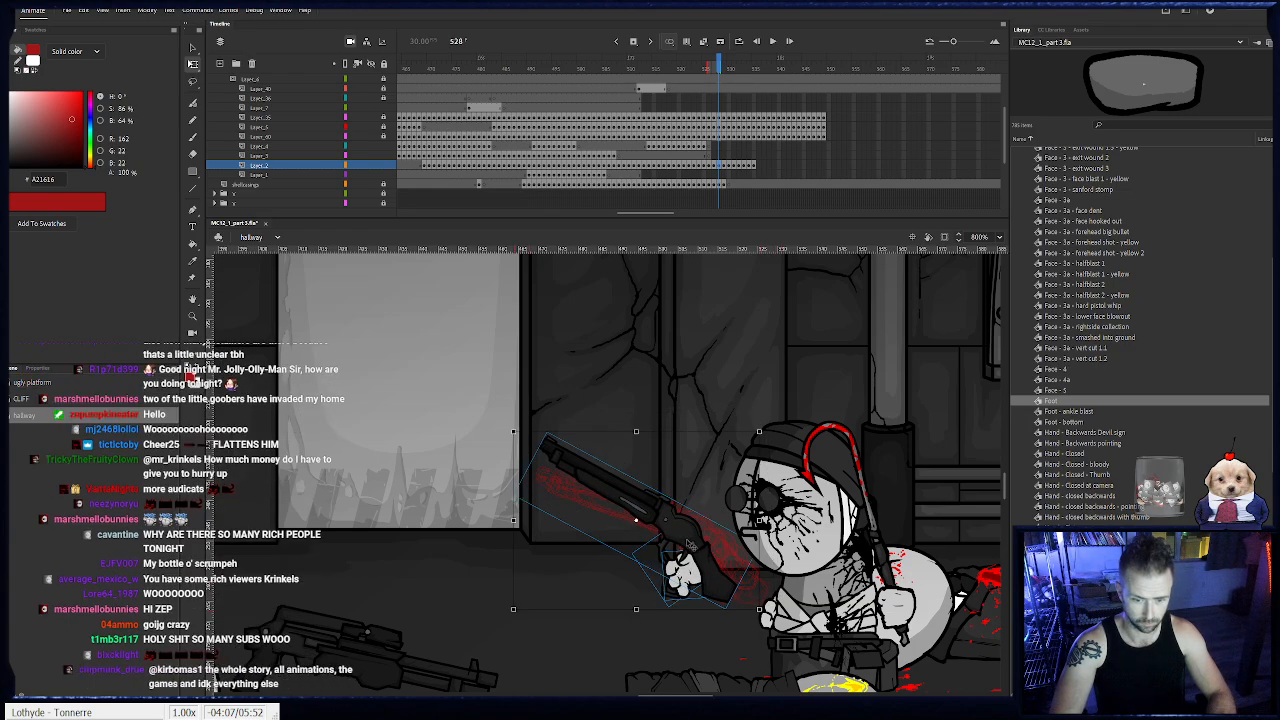
{"action": "left_click", "coordinate": [716, 185]}
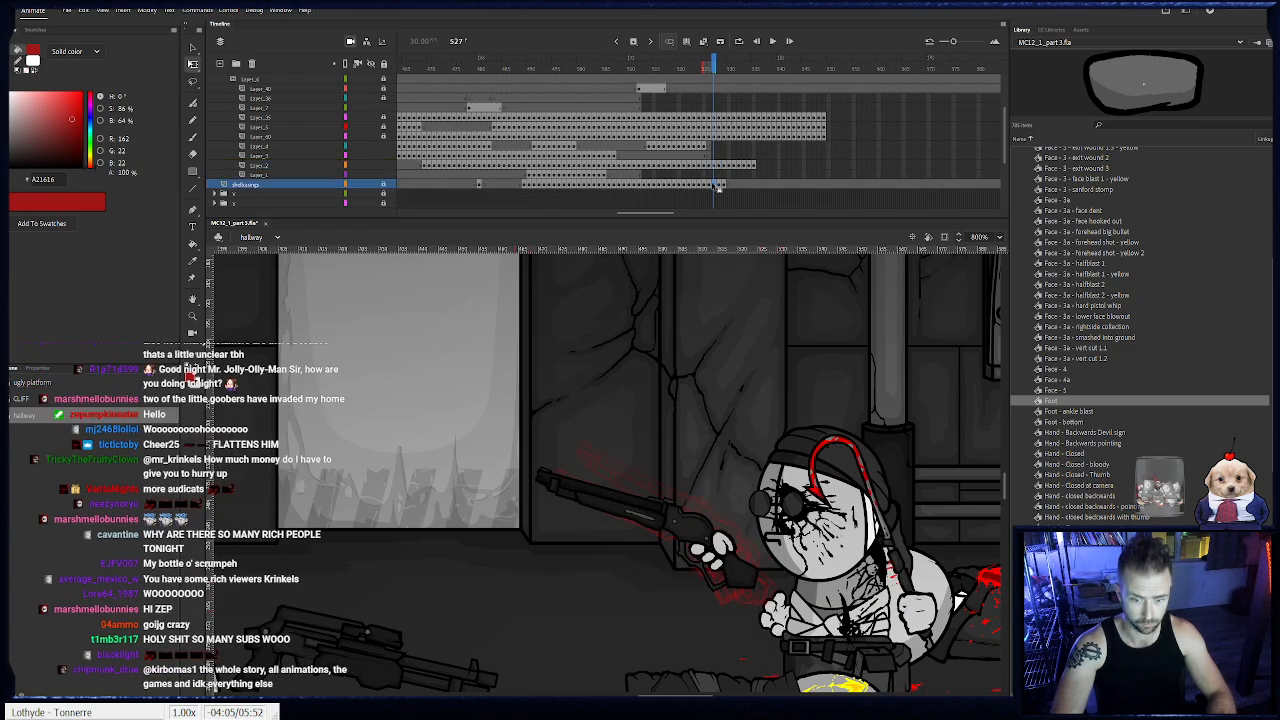
- Compare frames 526 and 527 of the gun swing, and nudge the shotgun with its hand slightly lower at frame 527
{"action": "key", "text": "comma"}
{"action": "key", "text": "comma"}
{"action": "key", "text": "period"}
{"action": "key", "text": "period"}
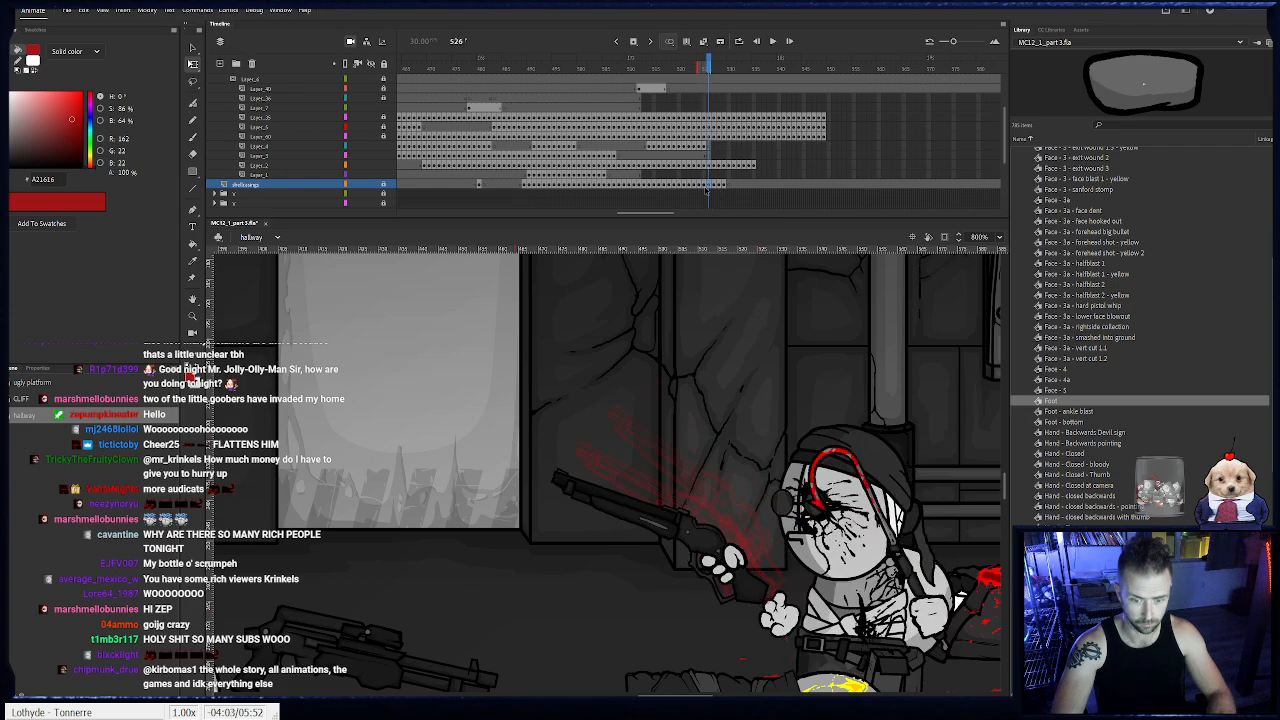
{"action": "left_click_drag", "start_coordinate": [632, 476], "coordinate": [732, 636]}
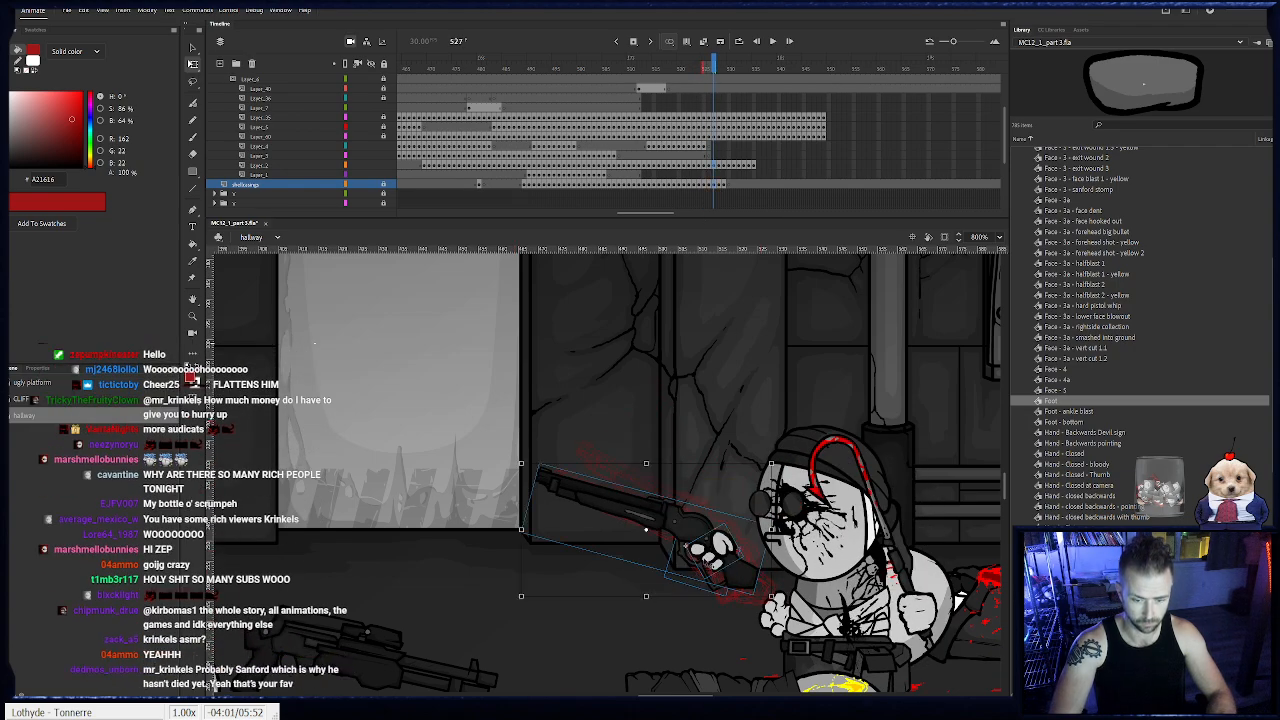
{"action": "left_click_drag", "start_coordinate": [709, 563], "coordinate": [706, 576]}
- At frame 529, rotate the shotgun and its hand so the barrel points more steeply upward, and shift them forward
{"action": "key", "text": "period"}
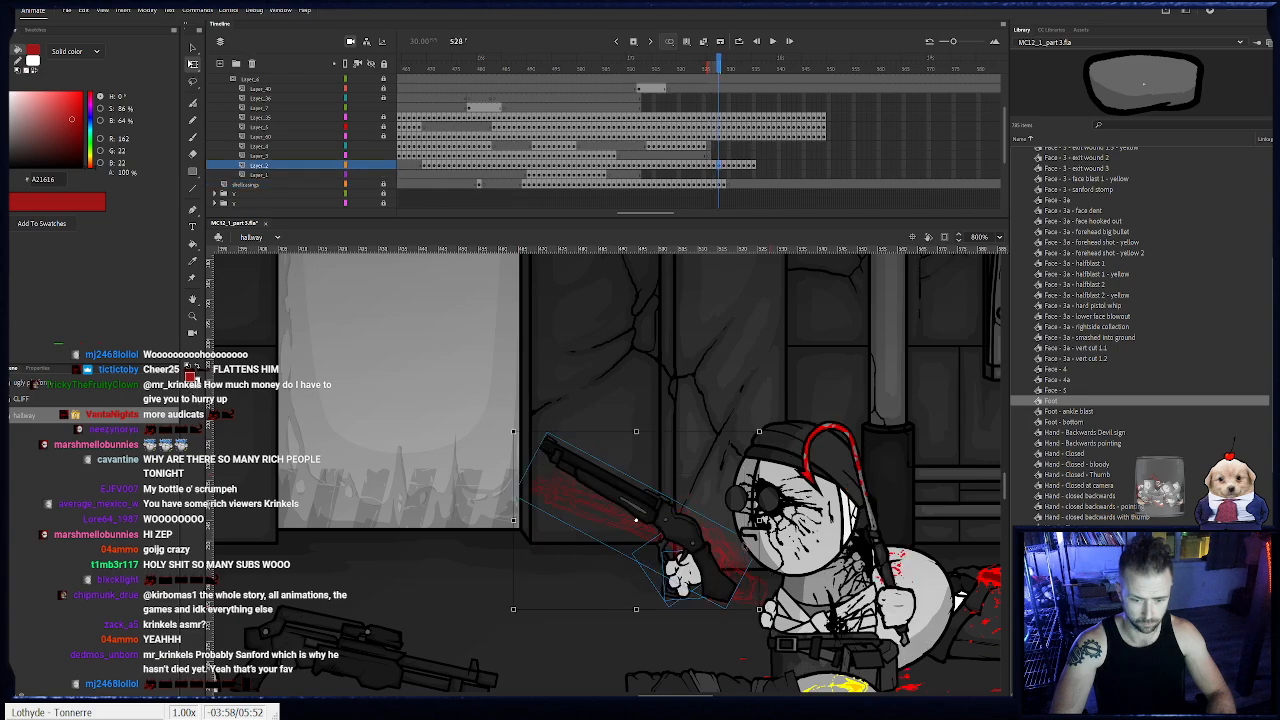
{"action": "key", "text": "period"}
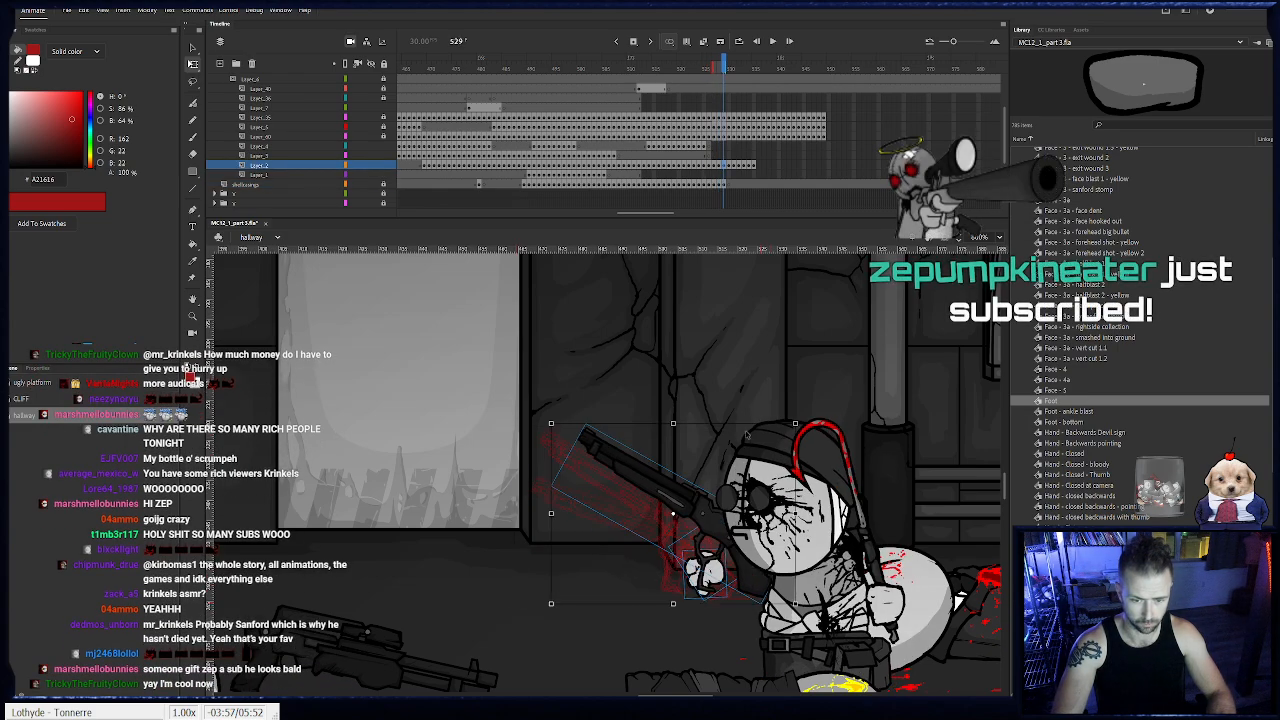
{"action": "left_click_drag", "start_coordinate": [799, 419], "coordinate": [825, 473]}
{"action": "left_click_drag", "start_coordinate": [718, 551], "coordinate": [689, 523]}
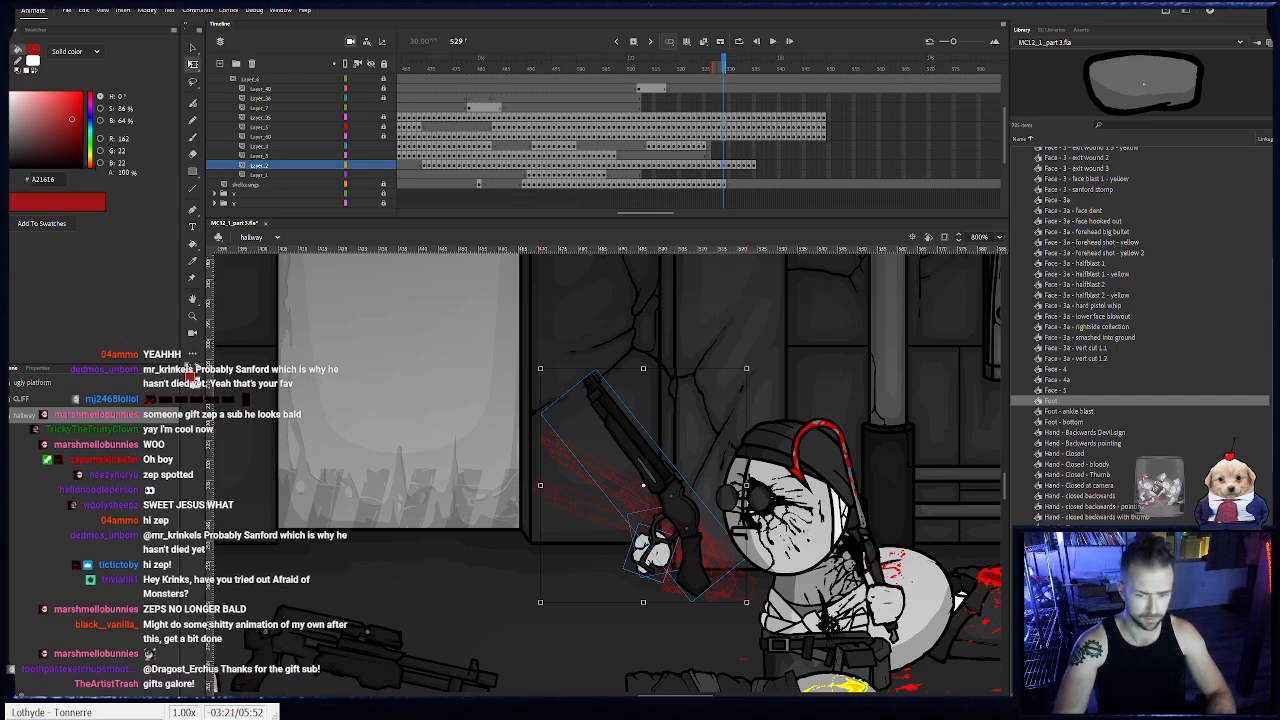
{"action": "left_click_drag", "start_coordinate": [690, 510], "coordinate": [688, 512]}
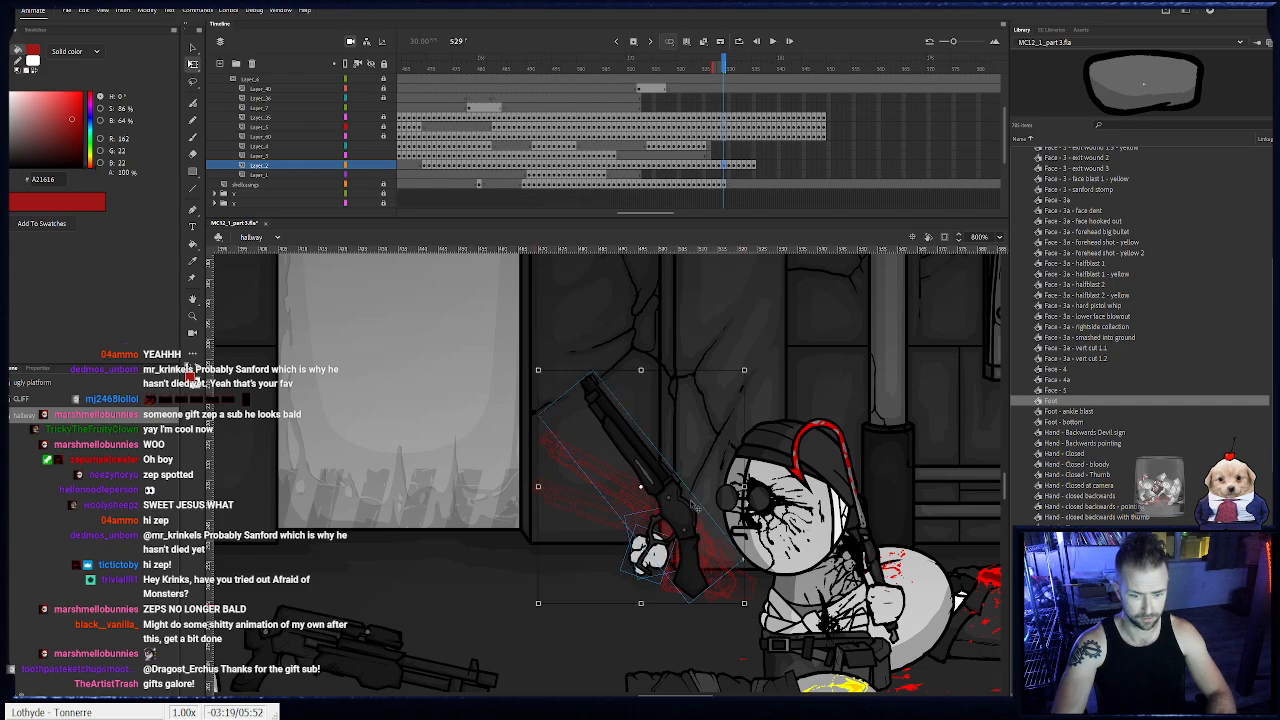
- At frame 530, rotate the shotgun and its hand until the barrel is steeply raised, and lift them in front of the face
{"action": "left_click_drag", "start_coordinate": [723, 66], "coordinate": [729, 66]}
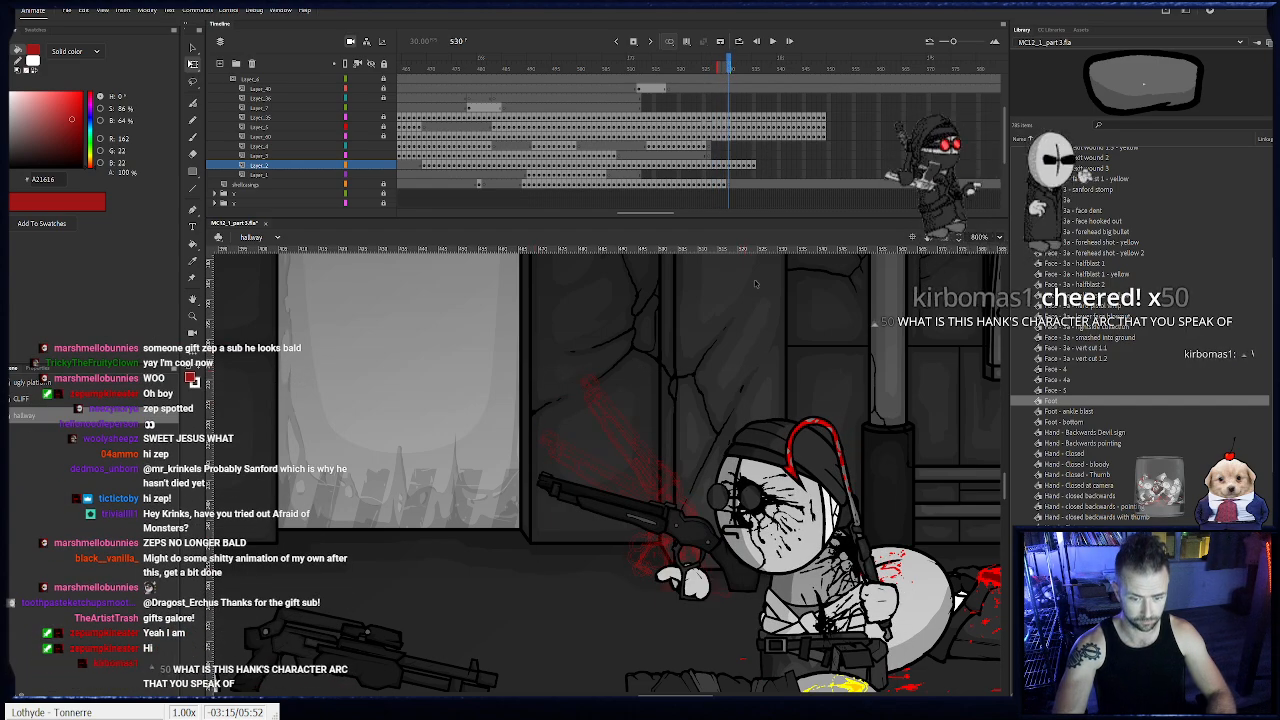
{"action": "left_click_drag", "start_coordinate": [734, 630], "coordinate": [600, 490]}
{"action": "left_click_drag", "start_coordinate": [517, 464], "coordinate": [638, 392]}
{"action": "left_click_drag", "start_coordinate": [692, 580], "coordinate": [684, 502]}
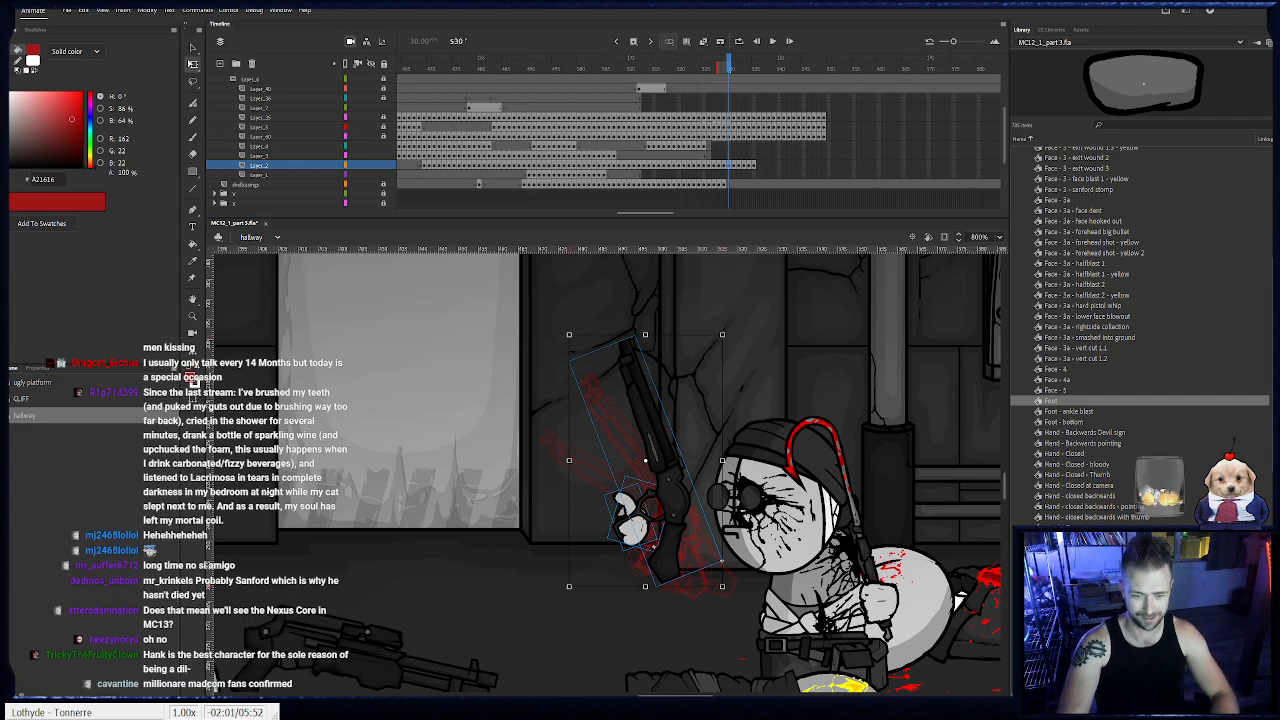
{"action": "left_click_drag", "start_coordinate": [589, 545], "coordinate": [558, 531]}
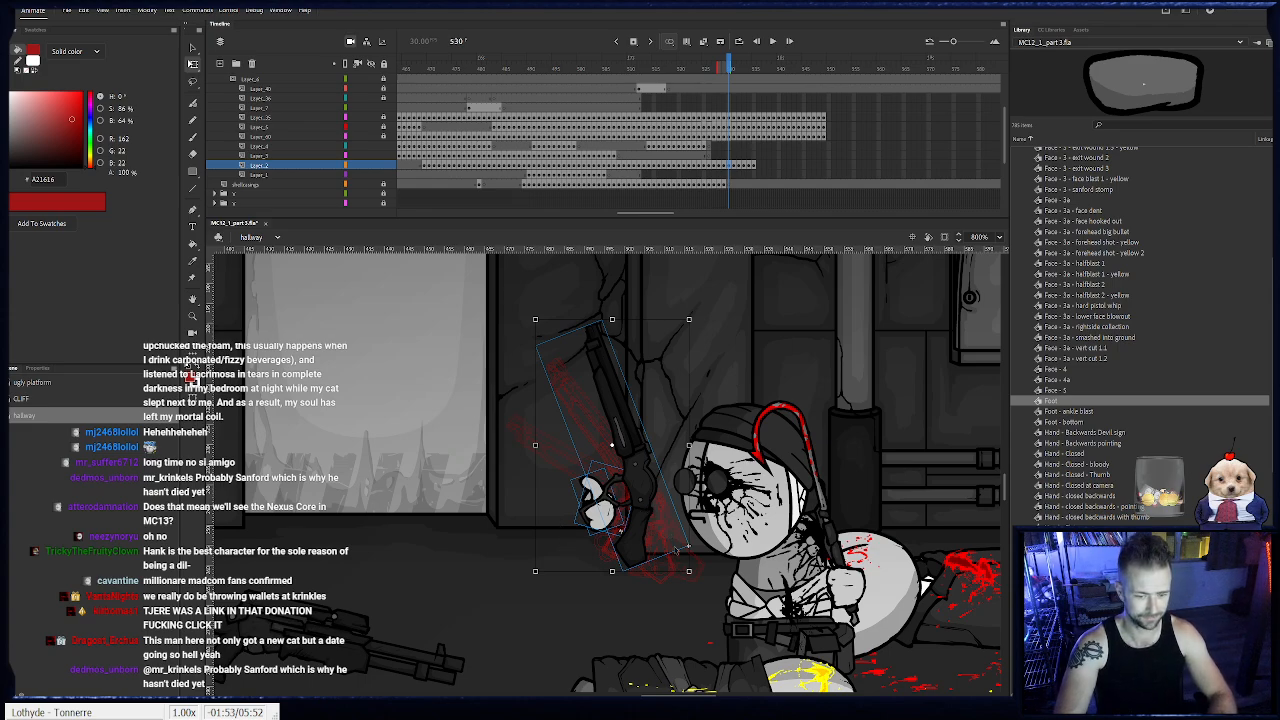
- At frame 531, rotate the shotgun and its hand almost vertical and raise them in front of Sanford's face
{"action": "key", "text": "period"}
{"action": "left_click_drag", "start_coordinate": [676, 565], "coordinate": [600, 638]}
{"action": "left_click_drag", "start_coordinate": [630, 596], "coordinate": [642, 484]}
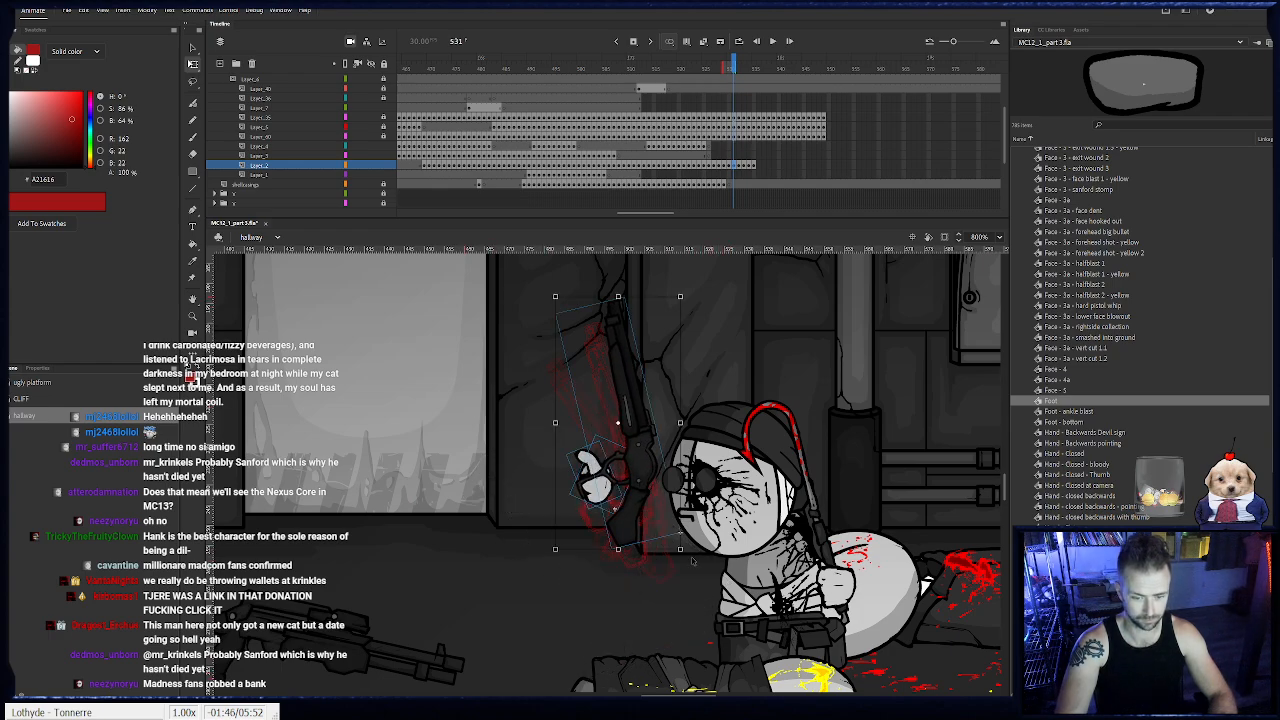
{"action": "left_click_drag", "start_coordinate": [692, 561], "coordinate": [674, 568]}
{"action": "left_click_drag", "start_coordinate": [638, 488], "coordinate": [636, 486]}
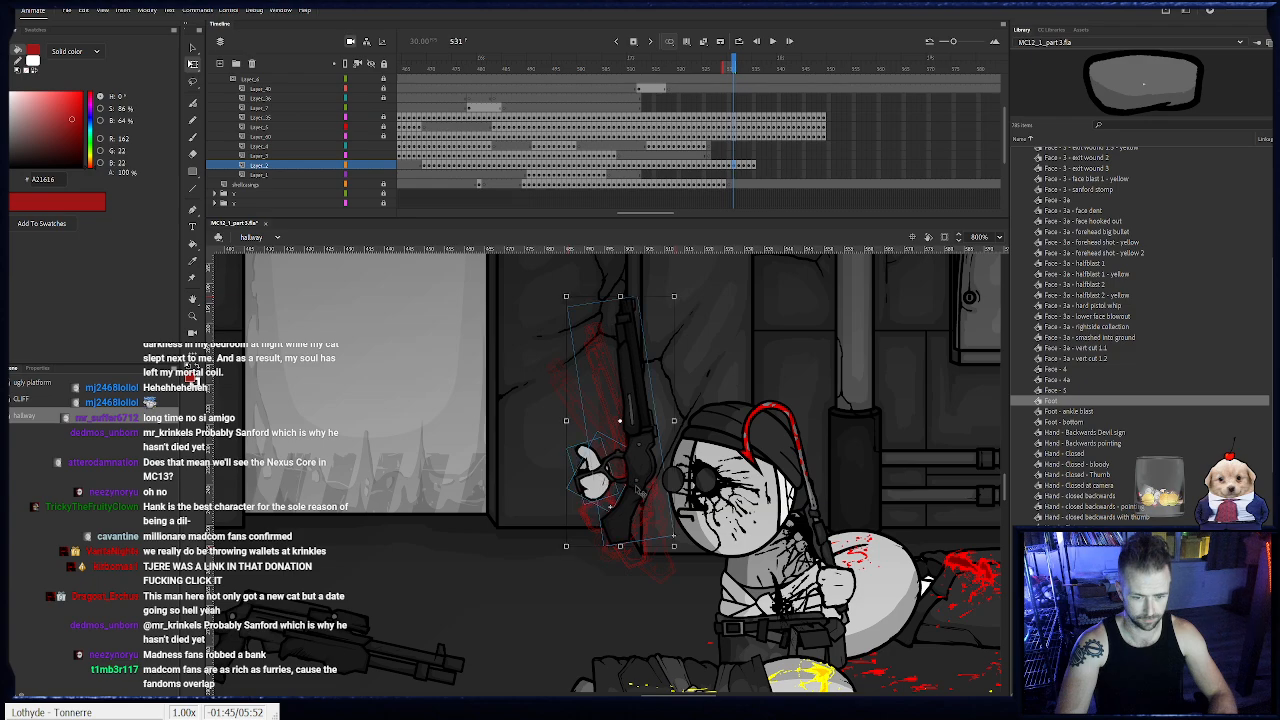
{"action": "left_click", "coordinate": [640, 484]}
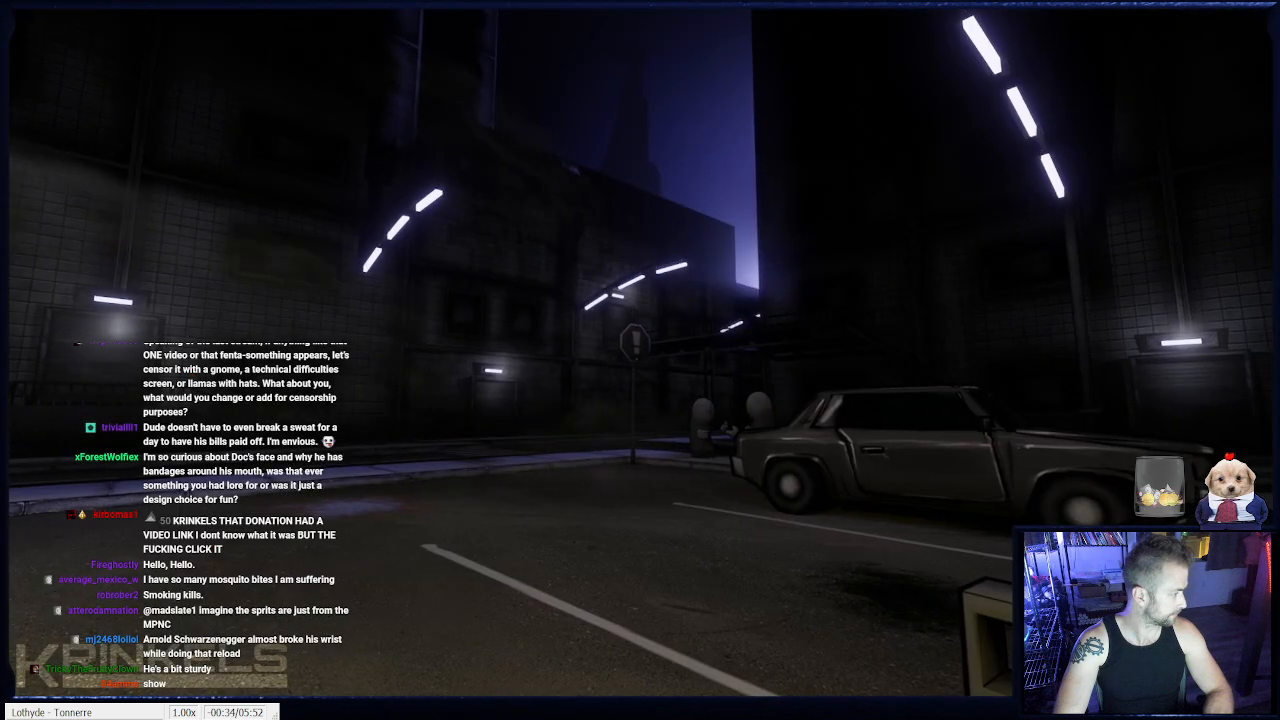
- Switch to the browser, watch the YouTube video in theater view, and close the browser window
{"action": "key", "text": "alt+Tab"}
{"action": "mouse_move", "coordinate": [30, 708]}
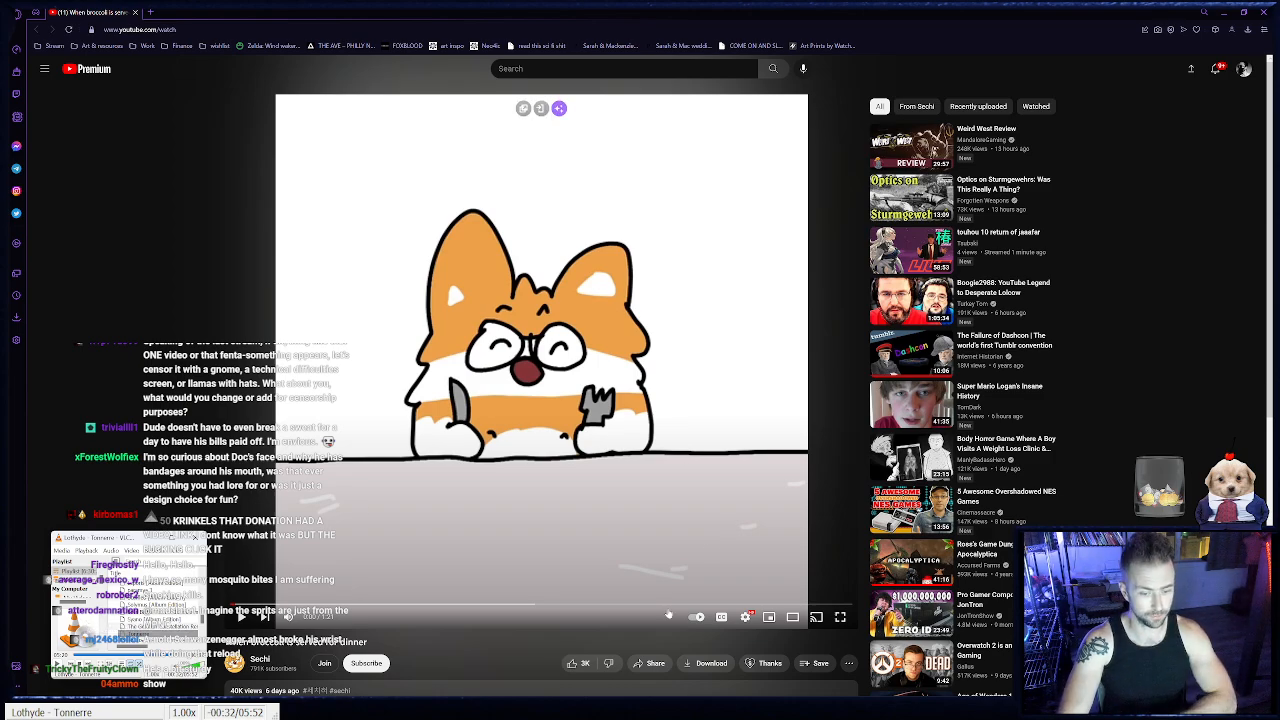
{"action": "left_click", "coordinate": [792, 618]}
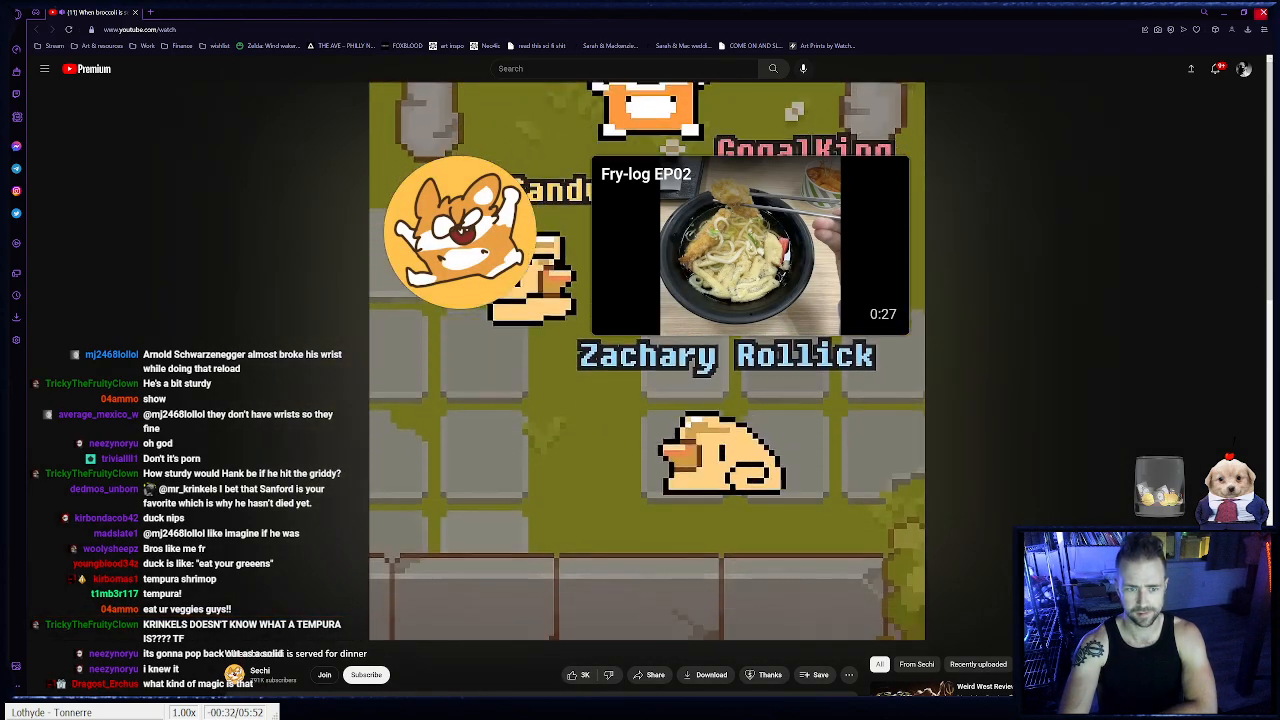
{"action": "left_click", "coordinate": [1264, 13]}
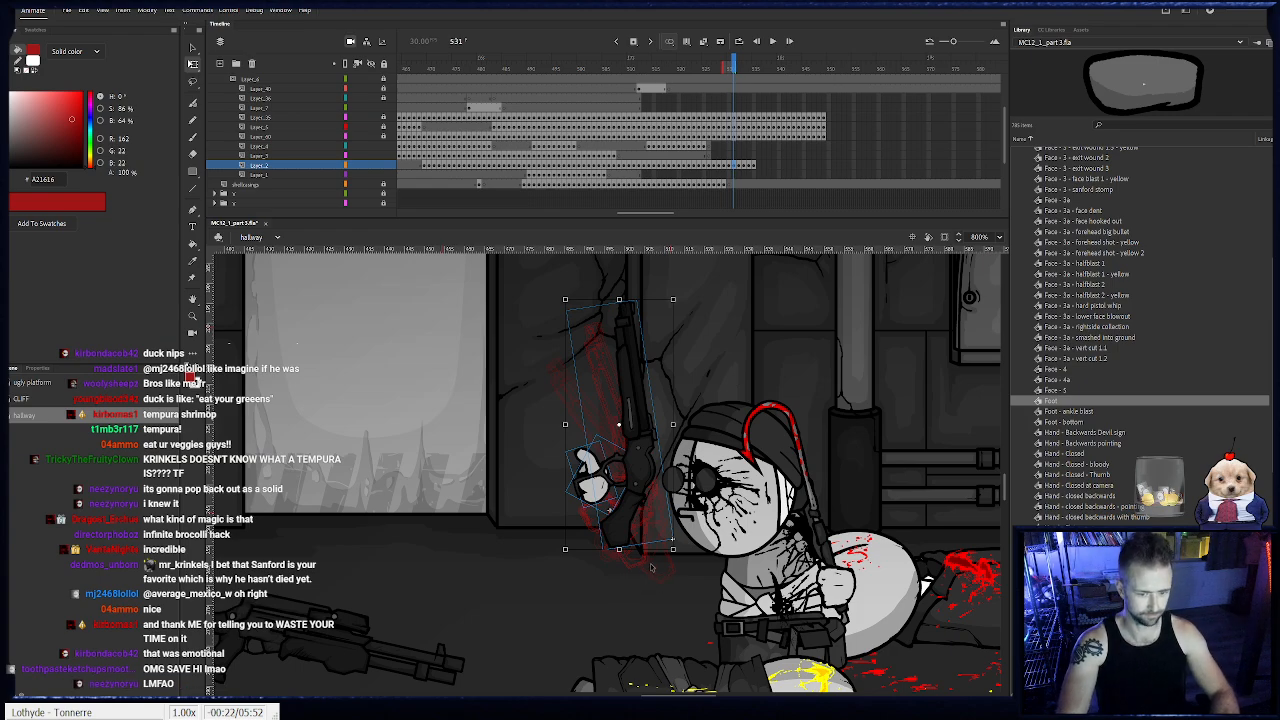
- Raise the shotgun and its hand to an upright pose at frames 532 and 533, continuing the swing from frame 531
{"action": "key", "text": "."}
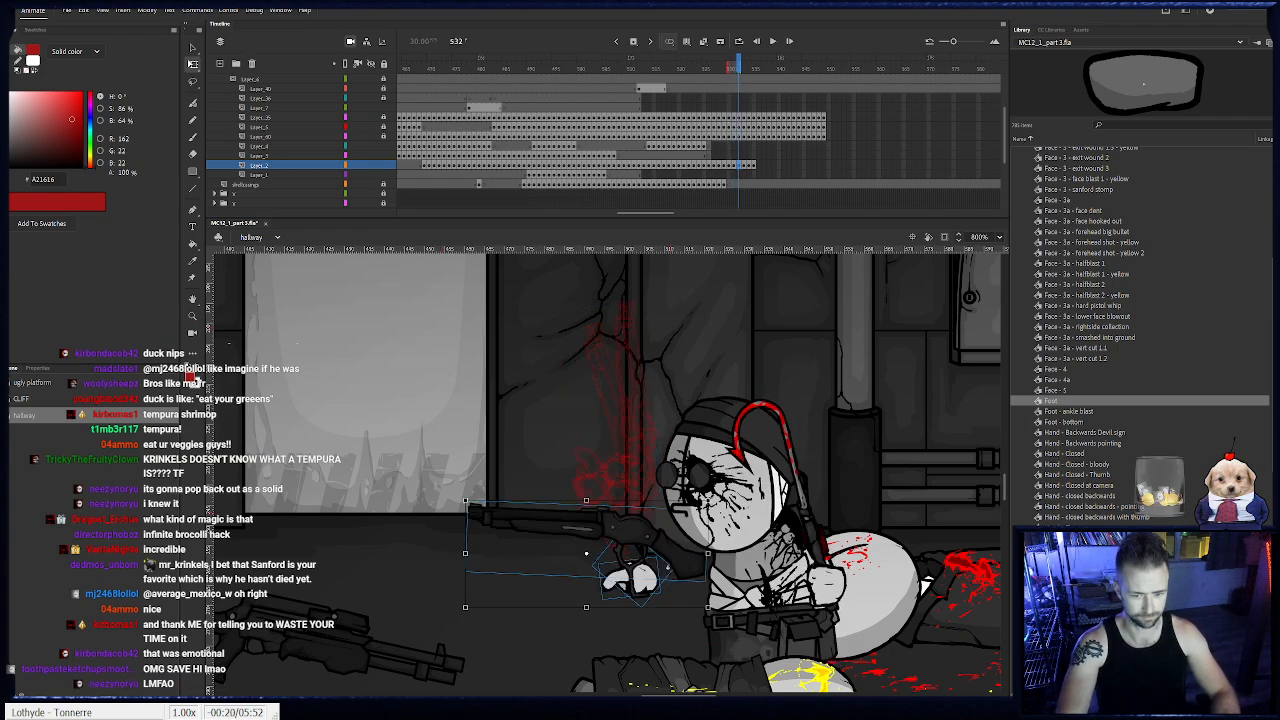
{"action": "left_click_drag", "start_coordinate": [667, 565], "coordinate": [645, 455]}
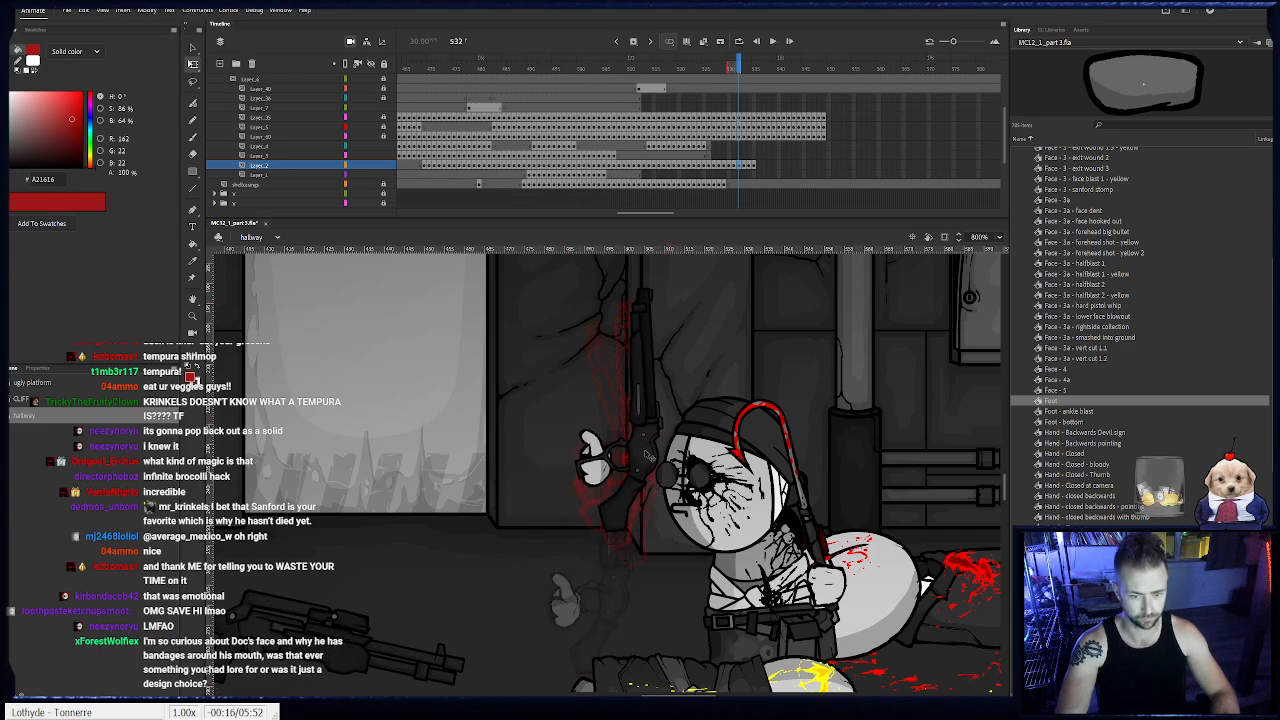
{"action": "key", "text": "."}
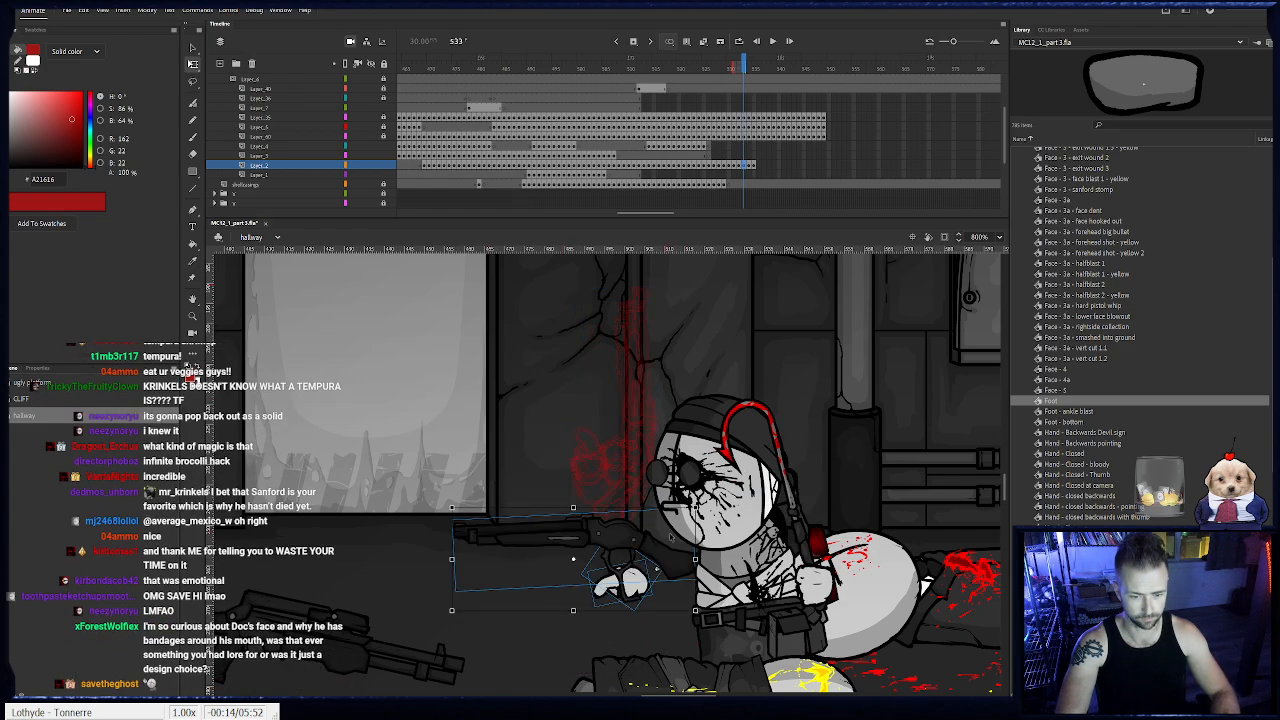
{"action": "left_click_drag", "start_coordinate": [702, 512], "coordinate": [640, 446]}
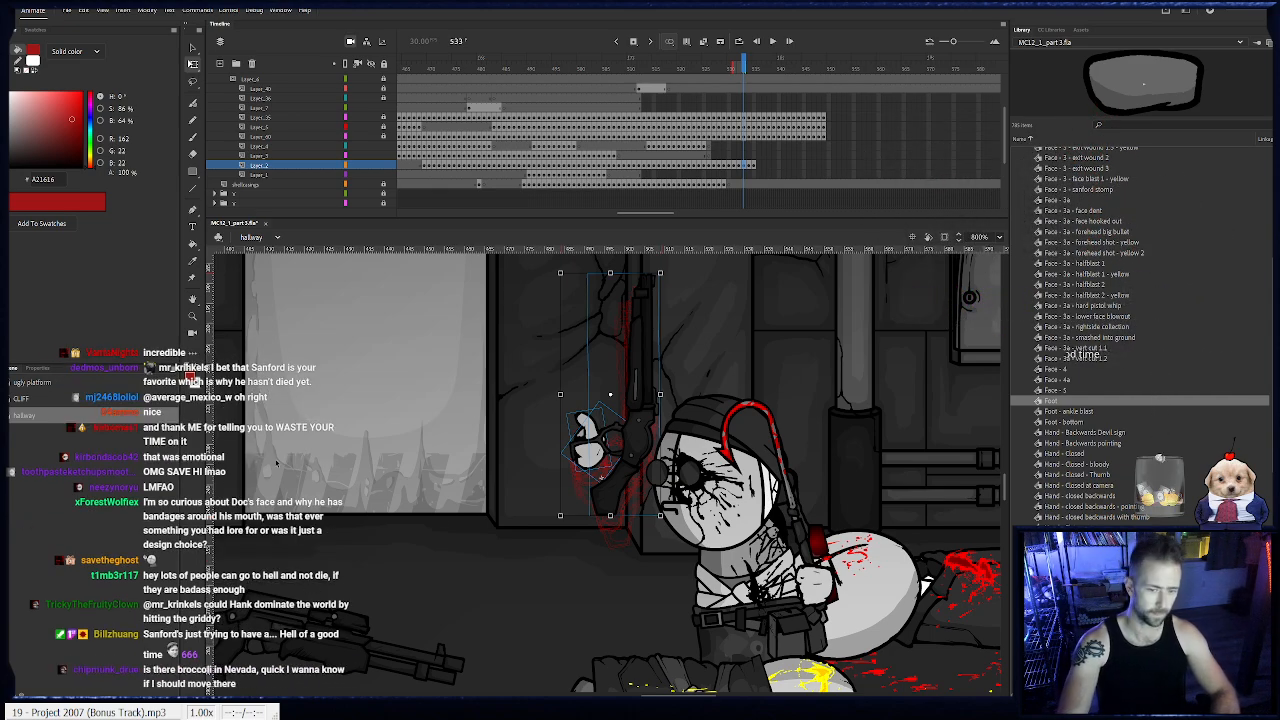
{"action": "left_click_drag", "start_coordinate": [669, 523], "coordinate": [665, 525]}
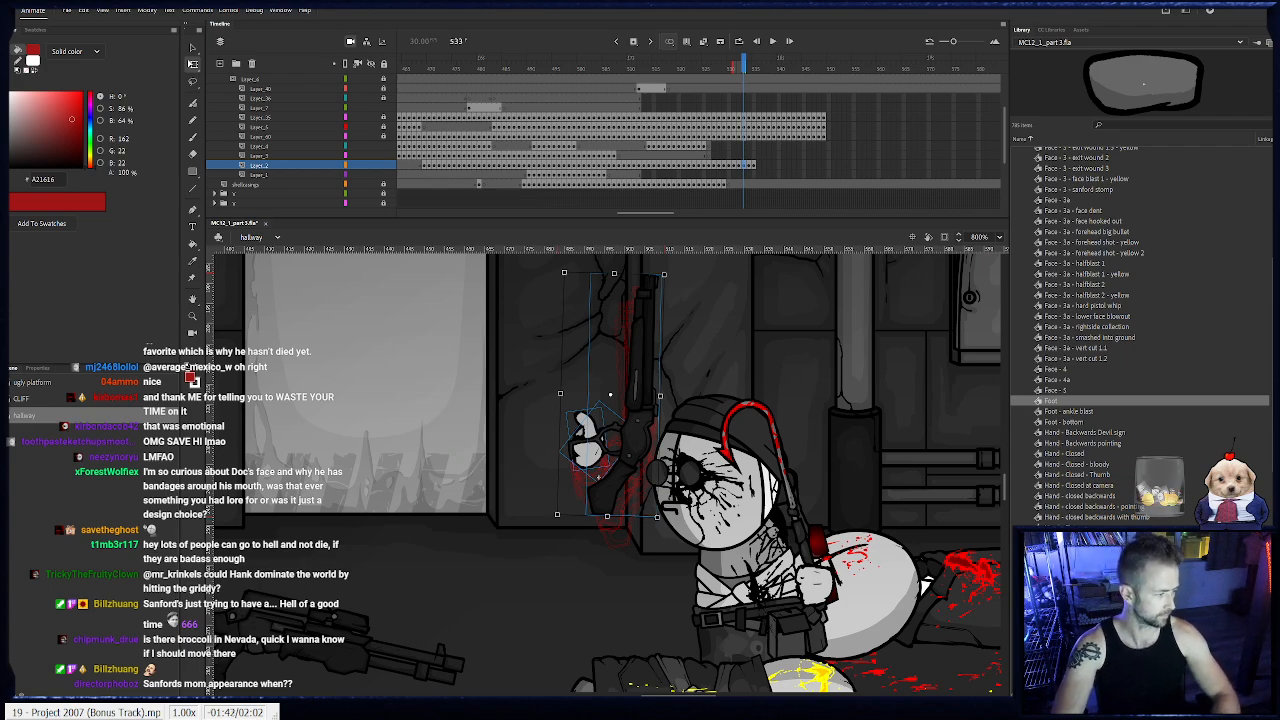
{"action": "left_click_drag", "start_coordinate": [506, 370], "coordinate": [654, 551]}
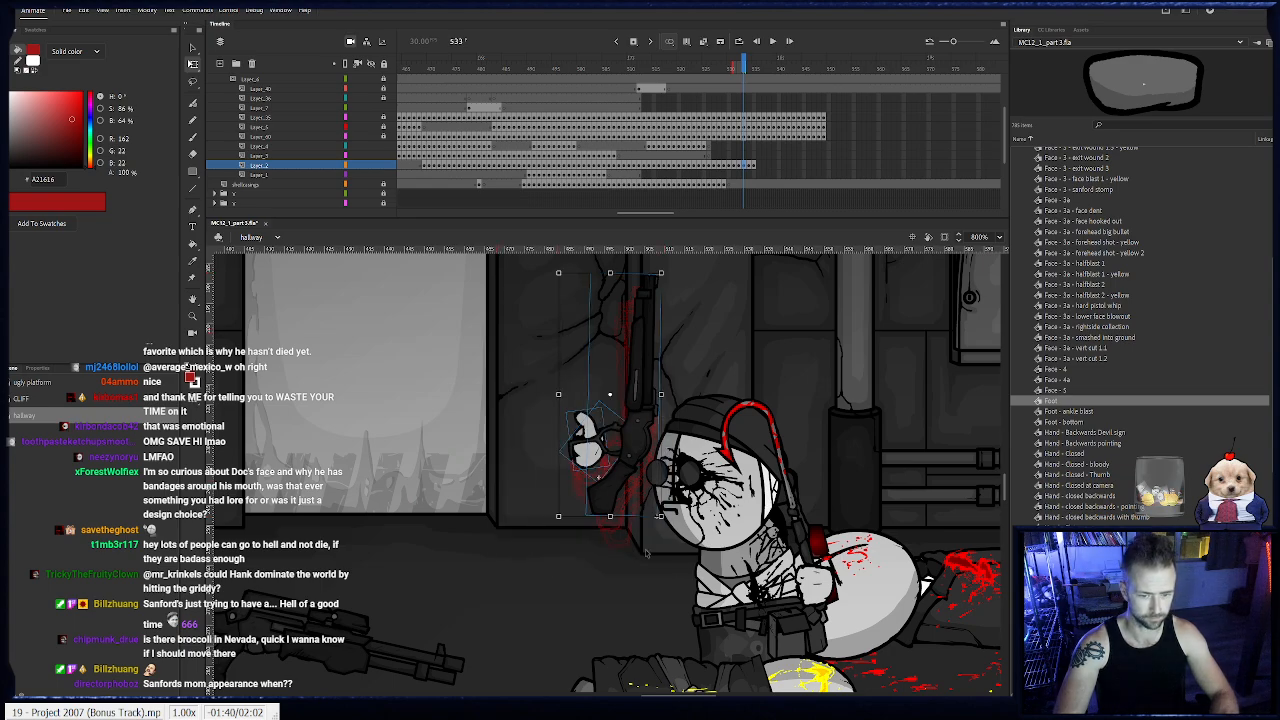
- Replace the old shotgun poses at frames 534 and 535 with the upright pose, nudging it up and tilting the barrel slightly back
{"action": "key", "text": "."}
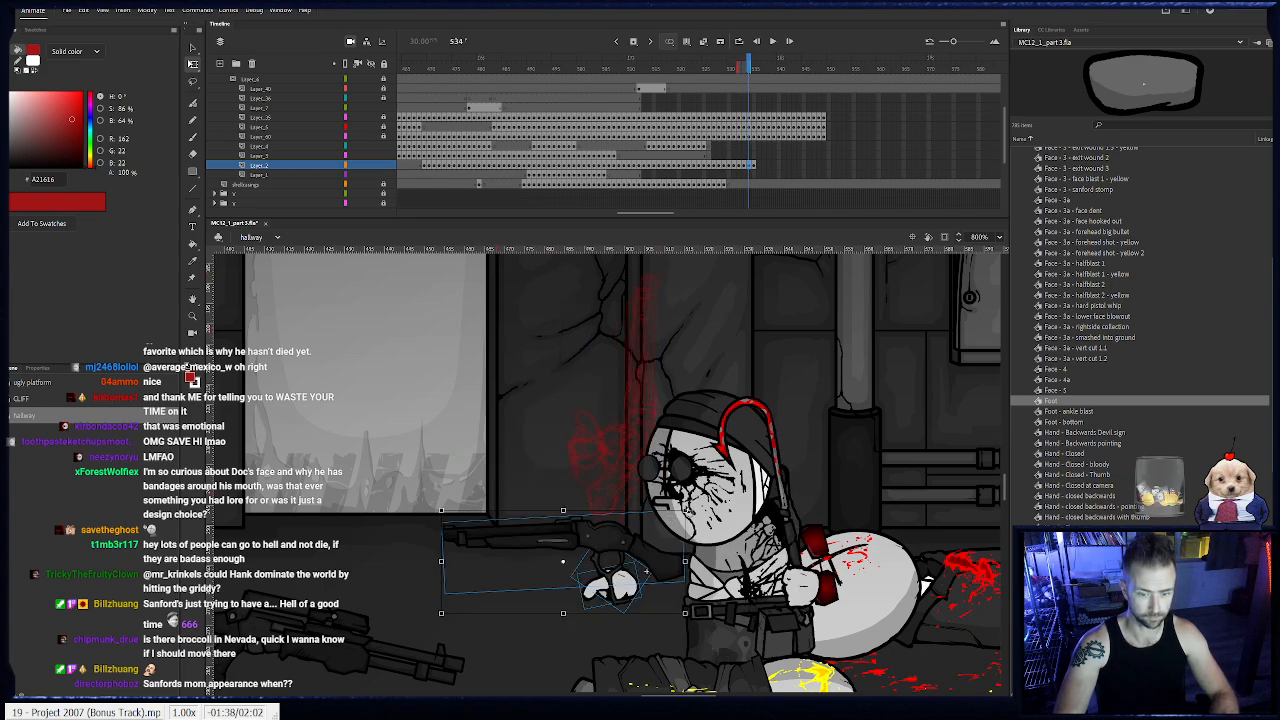
{"action": "left_click_drag", "start_coordinate": [760, 166], "coordinate": [751, 166]}
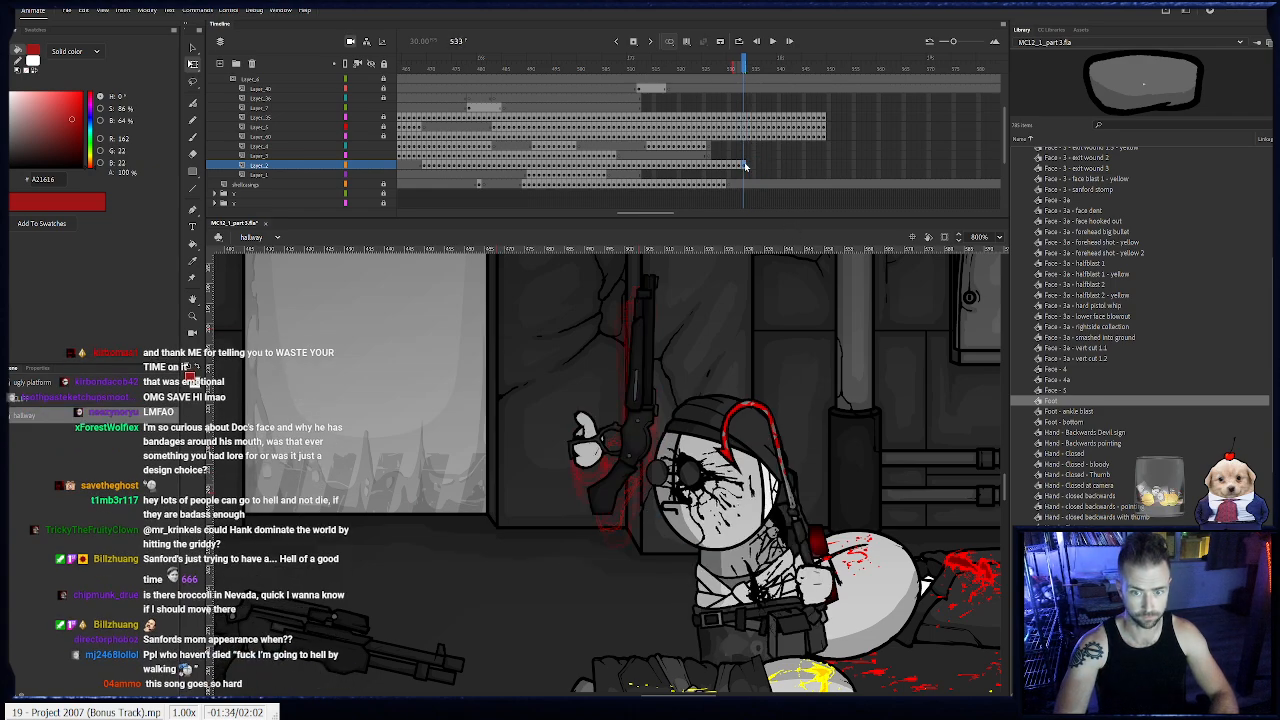
{"action": "key", "text": "."}
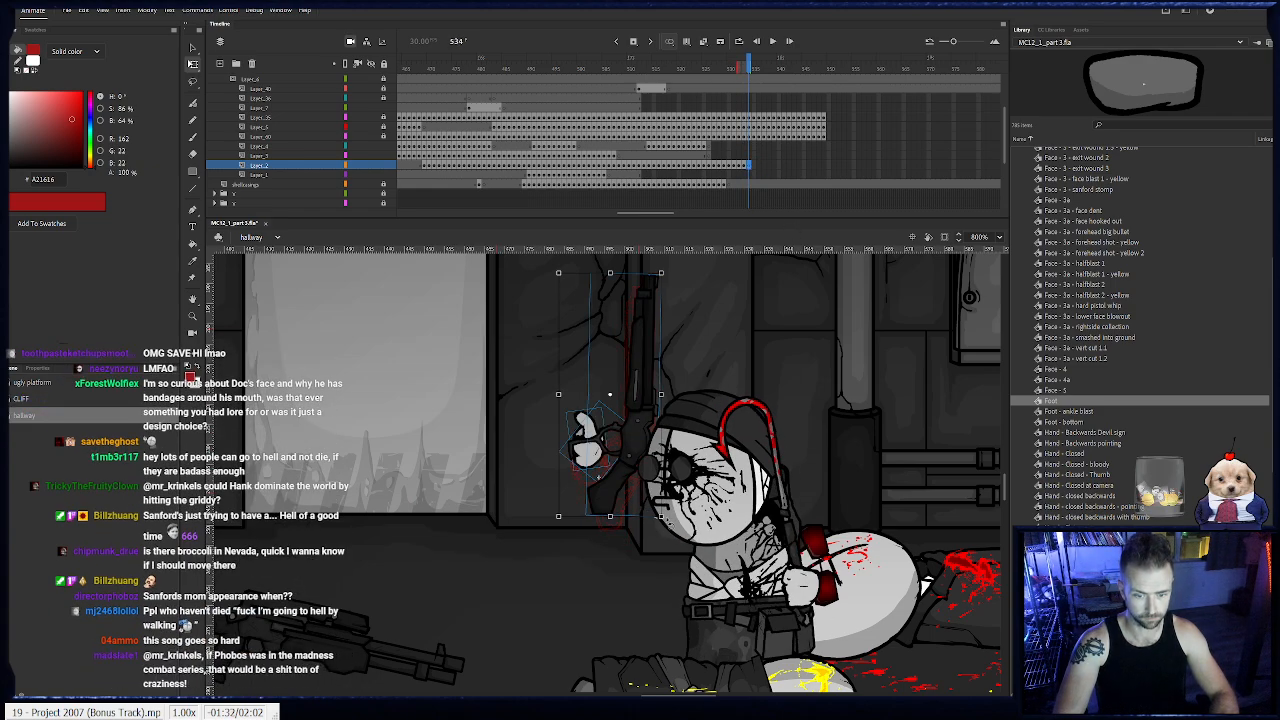
{"action": "left_click_drag", "start_coordinate": [616, 461], "coordinate": [612, 455]}
{"action": "key", "text": "."}
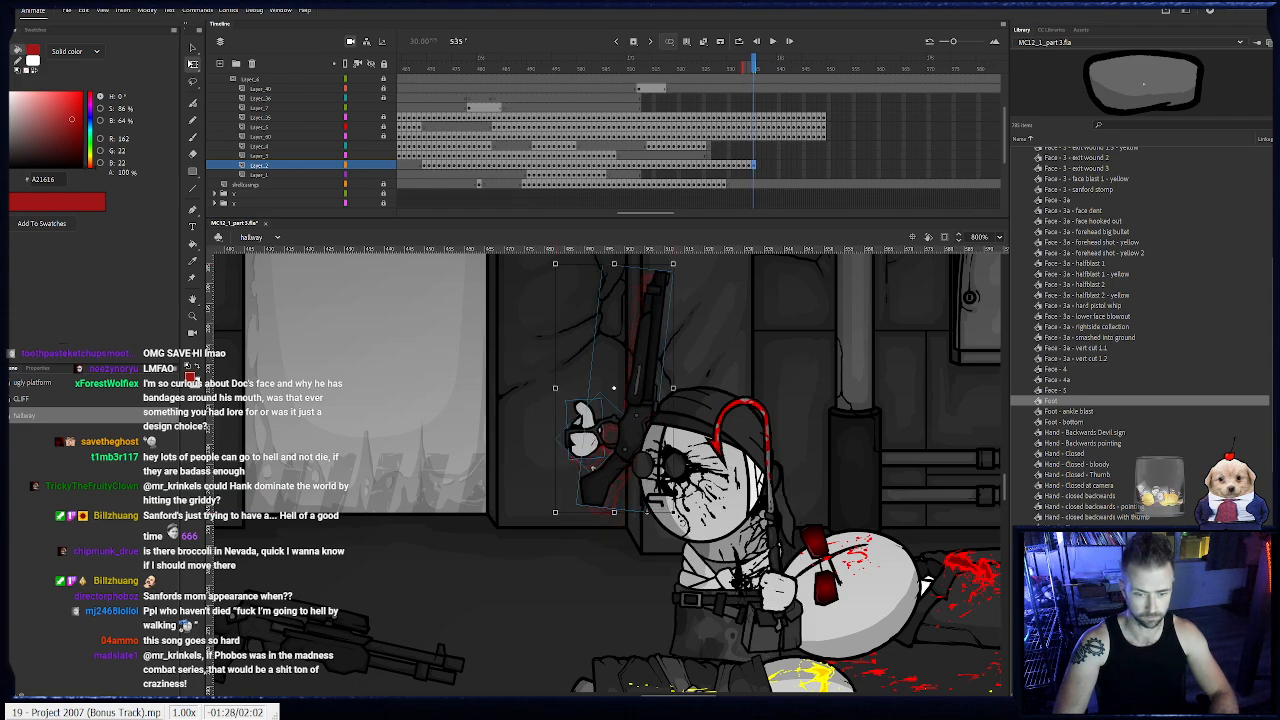
{"action": "left_click", "coordinate": [619, 462]}
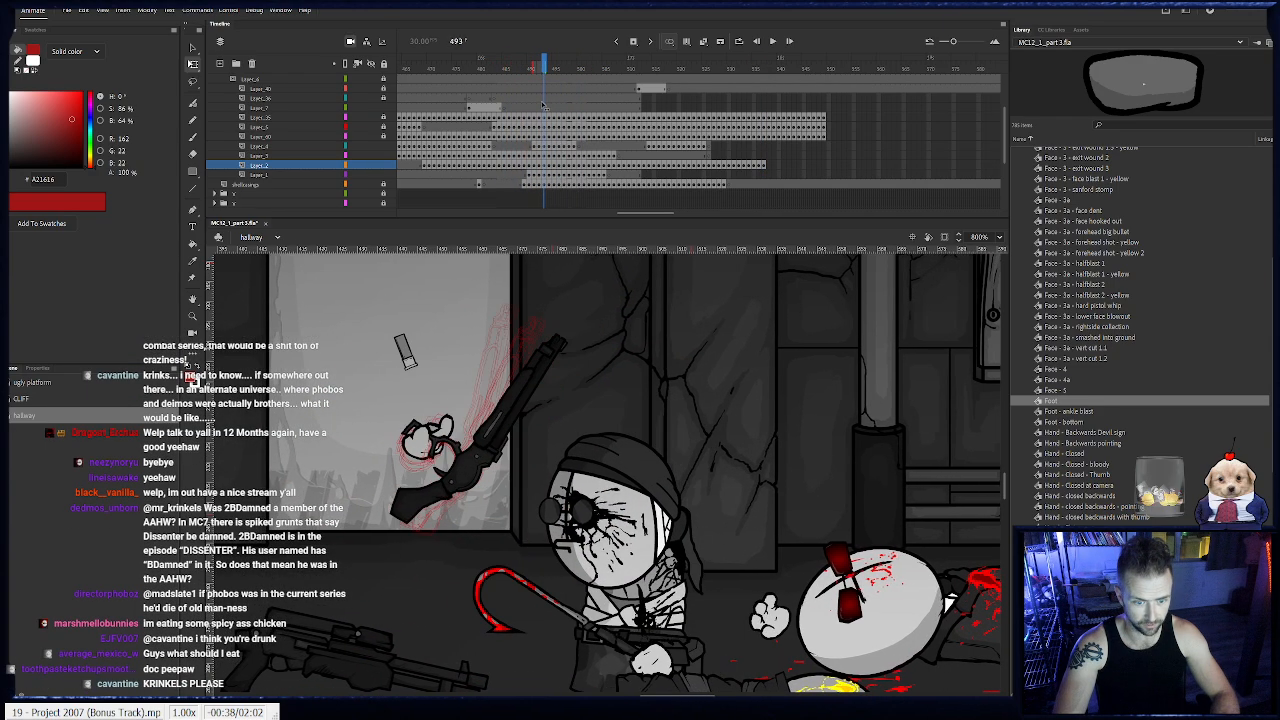
- Review the earlier gun swing up to frame 500, and tilt the shotgun and its hand slightly further back at frame 536
{"action": "key", "text": "."}
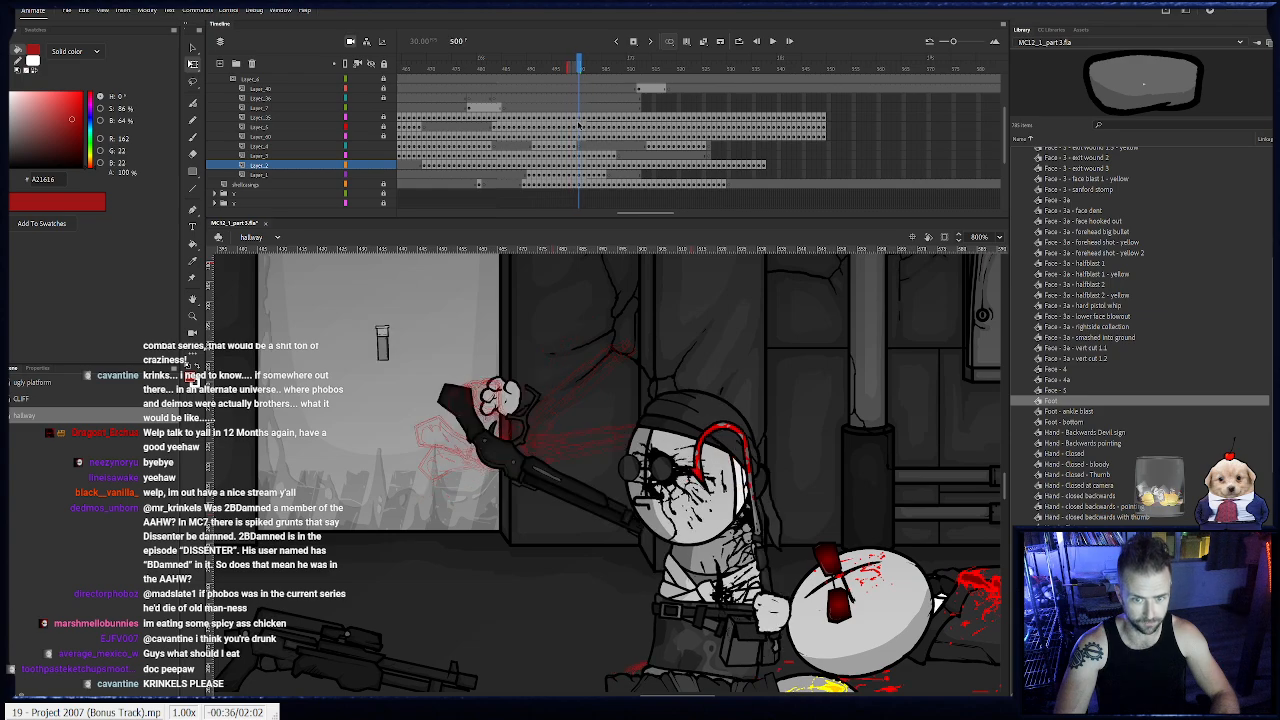
{"action": "left_click", "coordinate": [758, 165]}
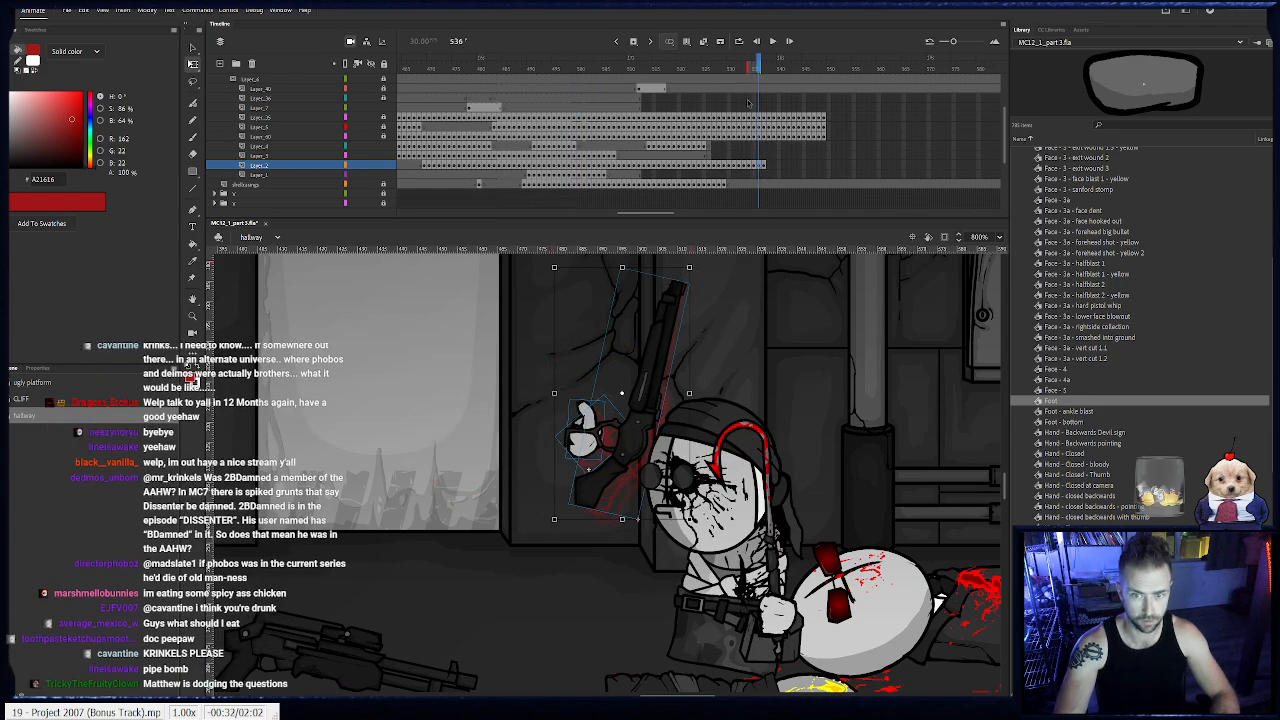
{"action": "mouse_move", "coordinate": [756, 64]}
{"action": "left_mouse_down"}
{"action": "mouse_move", "coordinate": [743, 66]}
{"action": "mouse_move", "coordinate": [760, 71]}
{"action": "left_mouse_up"}
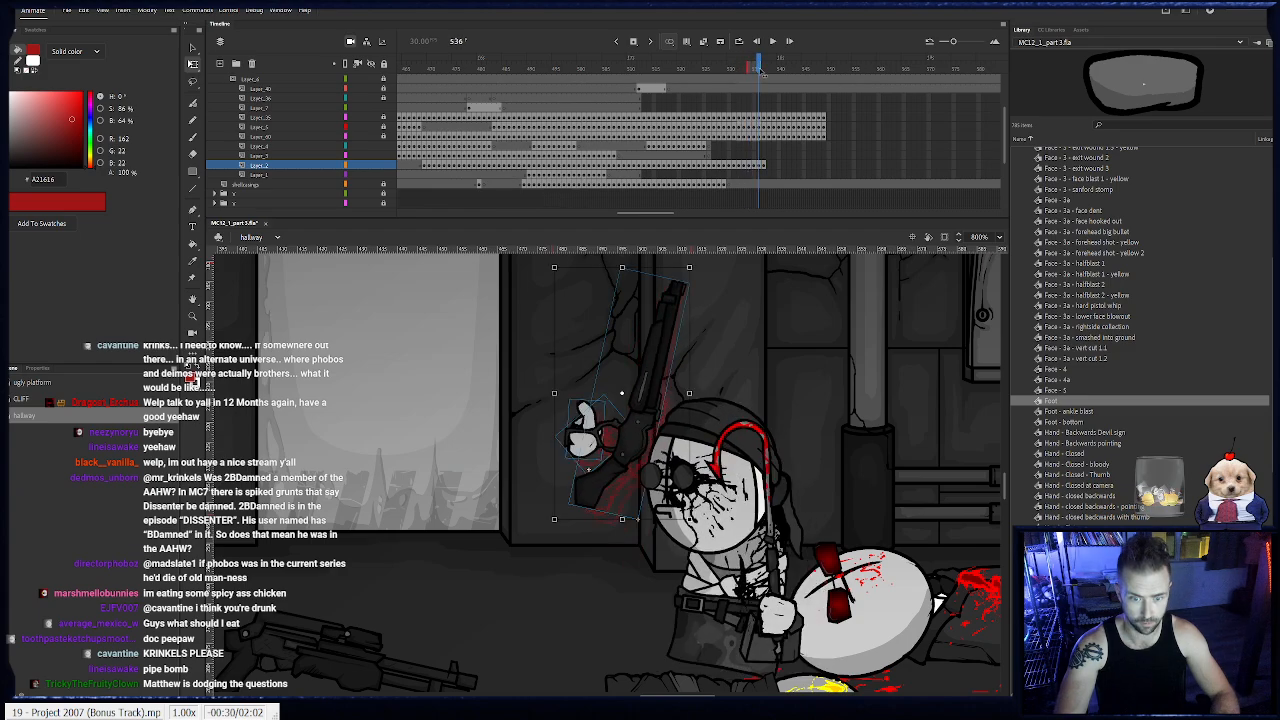
{"action": "mouse_move", "coordinate": [690, 268]}
{"action": "left_mouse_down"}
{"action": "mouse_move", "coordinate": [663, 300]}
{"action": "mouse_move", "coordinate": [690, 268]}
{"action": "mouse_move", "coordinate": [645, 292]}
{"action": "mouse_move", "coordinate": [678, 264]}
{"action": "mouse_move", "coordinate": [711, 276]}
{"action": "left_mouse_up"}
- Add shotgun keyframes through frame 540, rotating the gun and its hand so the barrel leans back over the head
{"action": "key", "text": "period"}
{"action": "key", "text": "F6"}
{"action": "key", "text": "F6"}
{"action": "key", "text": "F6"}
{"action": "left_click_drag", "start_coordinate": [611, 432], "coordinate": [621, 436]}
{"action": "mouse_move", "coordinate": [722, 505]}
{"action": "left_mouse_down"}
{"action": "mouse_move", "coordinate": [732, 474]}
{"action": "mouse_move", "coordinate": [730, 491]}
{"action": "left_mouse_up"}
{"action": "left_click_drag", "start_coordinate": [624, 436], "coordinate": [625, 442]}
- Check the earlier swing up to frame 500, add a keyframe at 541, and rotate the shotgun and hand further back and forward of the head
{"action": "left_click_drag", "start_coordinate": [509, 71], "coordinate": [603, 107]}
{"action": "left_click", "coordinate": [781, 166]}
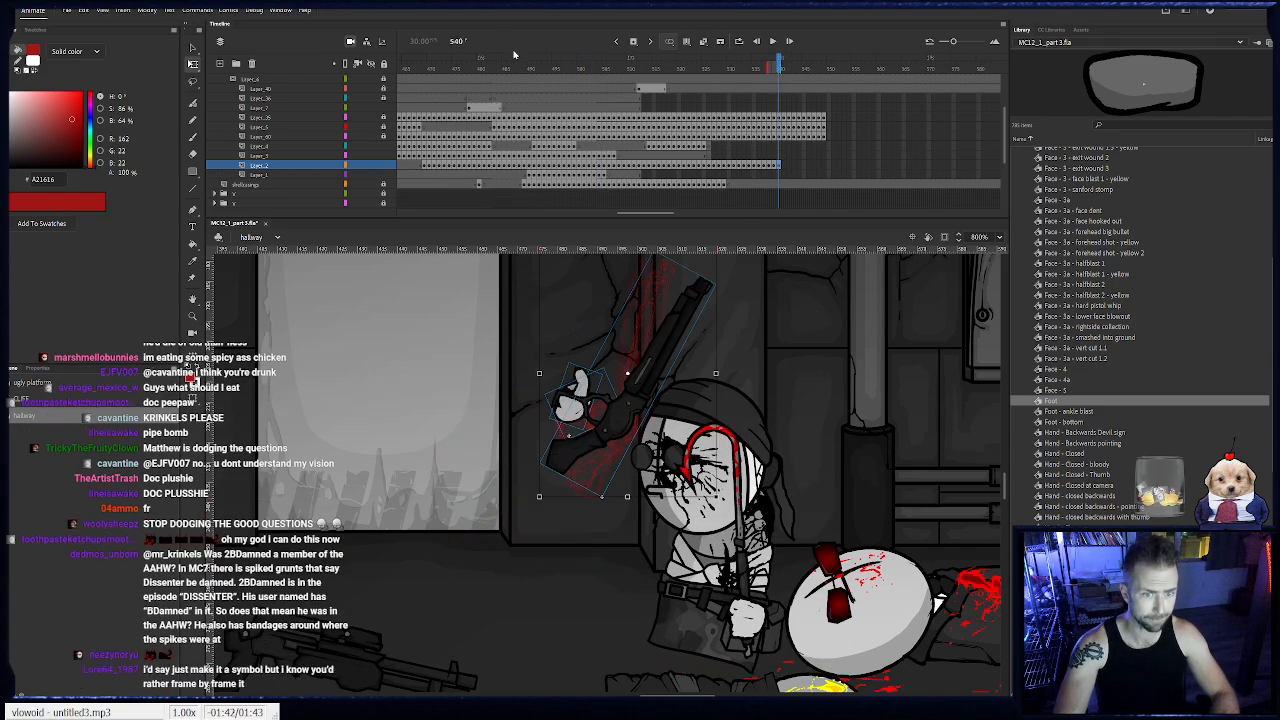
{"action": "left_click", "coordinate": [540, 70]}
{"action": "left_click_drag", "start_coordinate": [547, 76], "coordinate": [581, 105]}
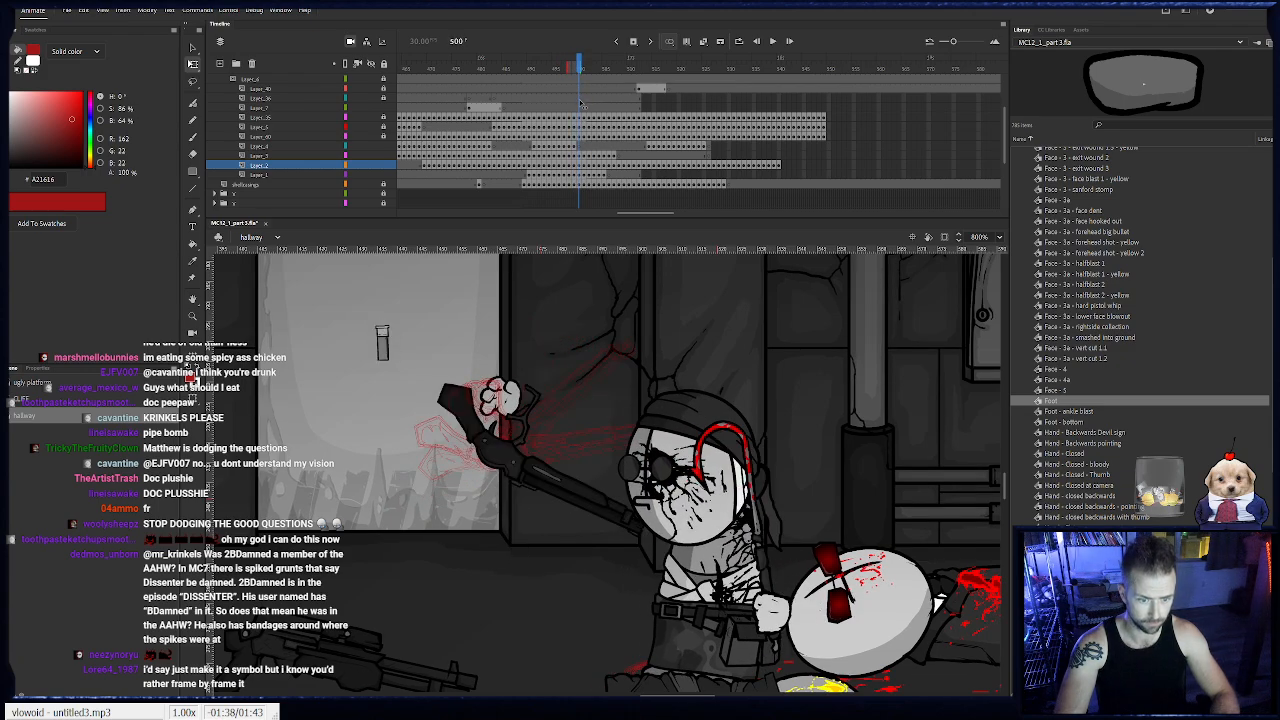
{"action": "left_click", "coordinate": [780, 164]}
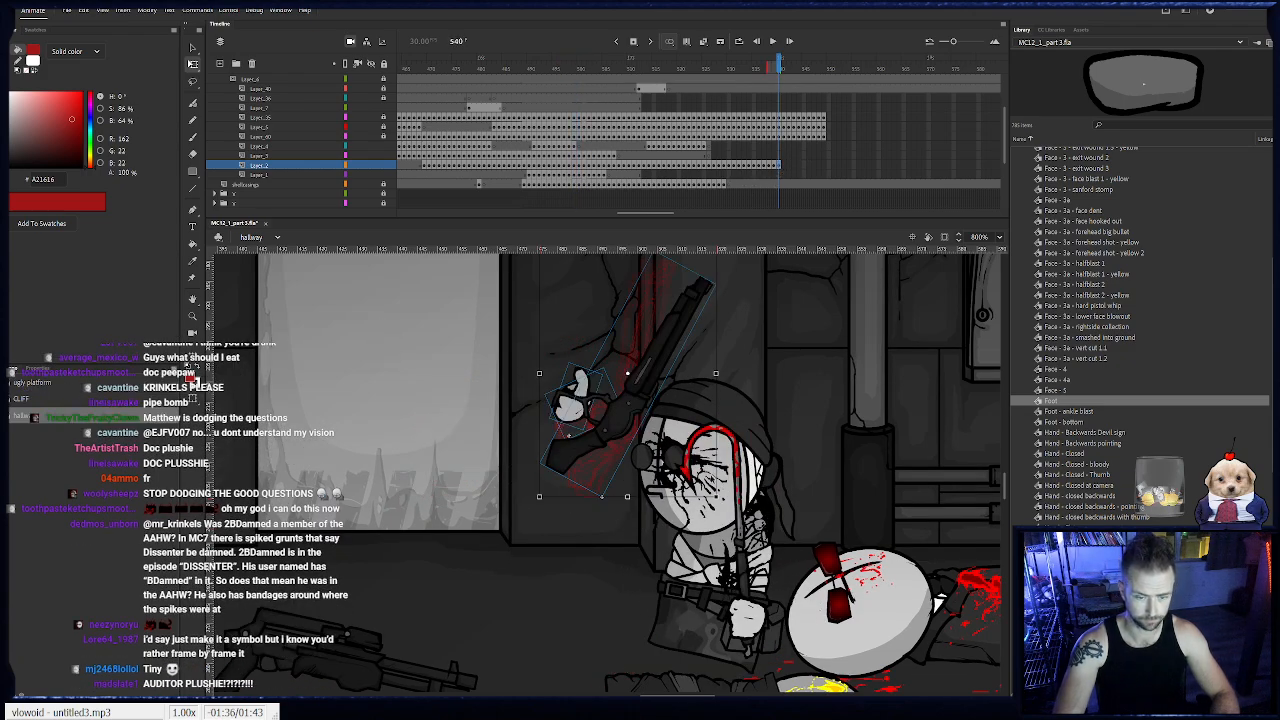
{"action": "key", "text": "F6"}
{"action": "left_click_drag", "start_coordinate": [724, 502], "coordinate": [675, 527]}
{"action": "left_click_drag", "start_coordinate": [607, 417], "coordinate": [598, 421]}
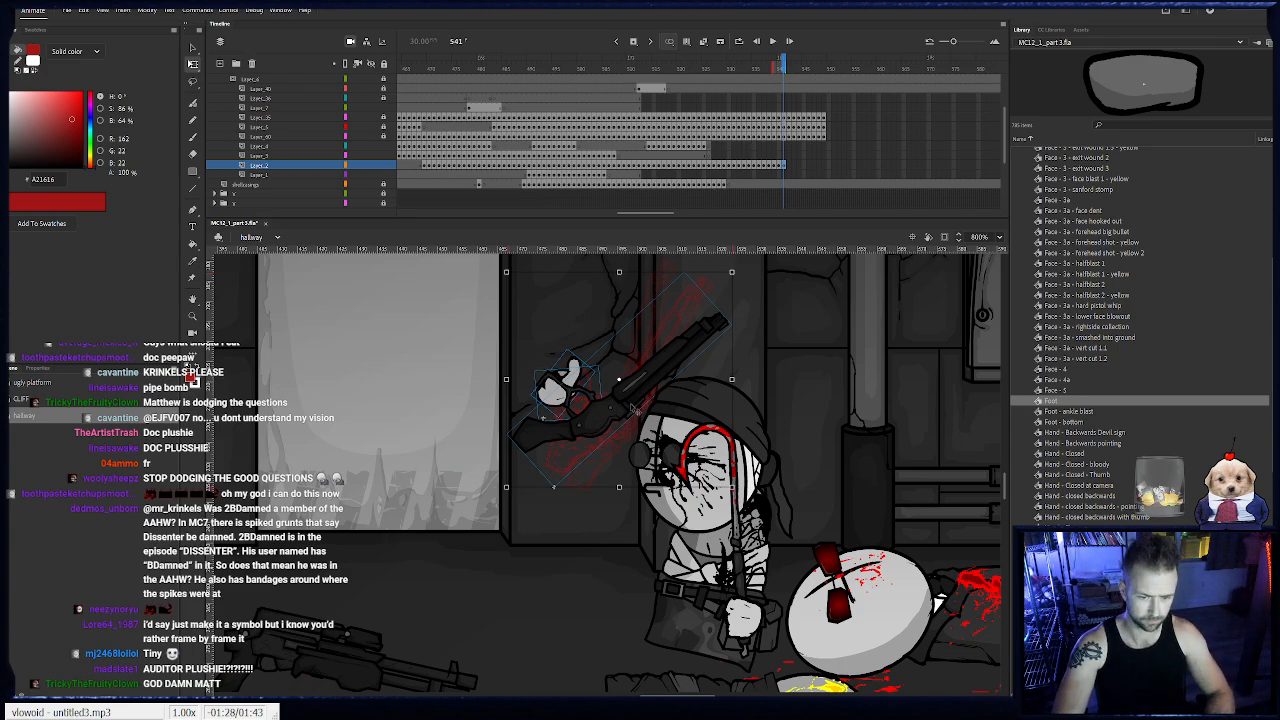
- Add a shotgun keyframe at frame 543, rotating the gun and its hand so the barrel swings down behind the head
{"action": "key", "text": "."}
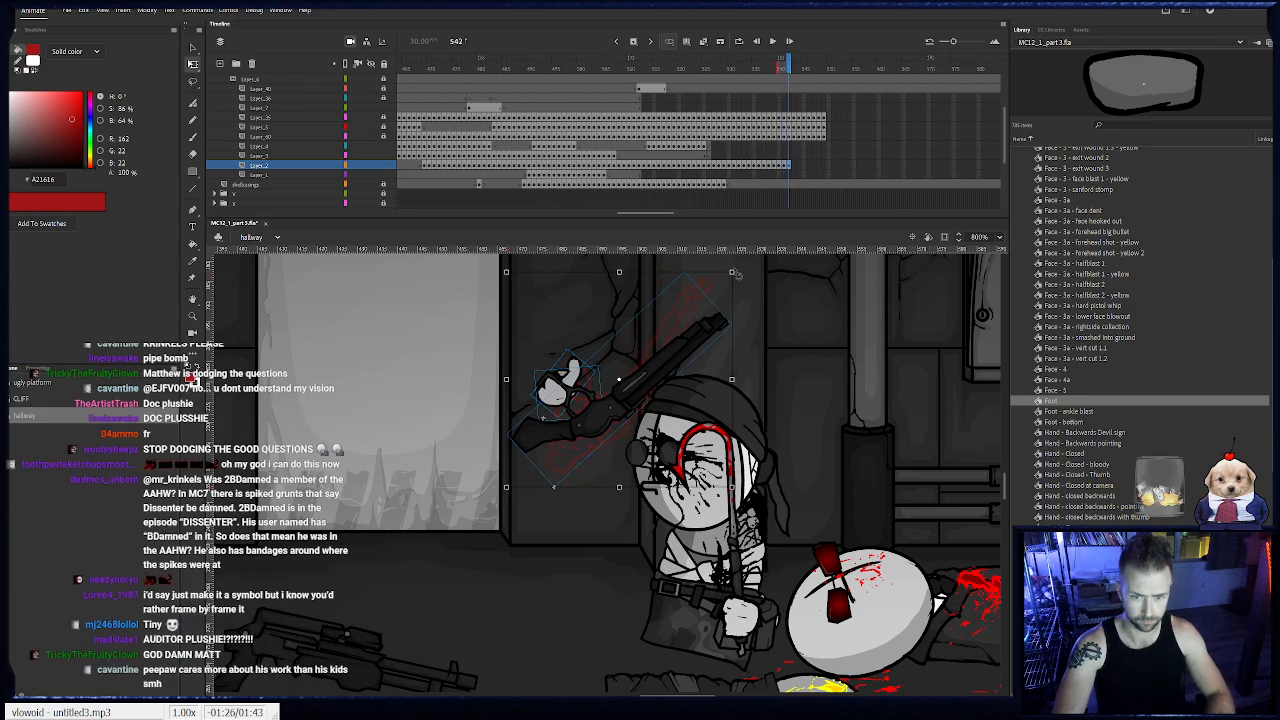
{"action": "left_click", "coordinate": [708, 390]}
{"action": "key", "text": "F6"}
{"action": "left_click_drag", "start_coordinate": [738, 326], "coordinate": [755, 440]}
{"action": "left_click_drag", "start_coordinate": [601, 417], "coordinate": [589, 457]}
{"action": "left_click", "coordinate": [598, 373]}
{"action": "left_click", "coordinate": [589, 398]}
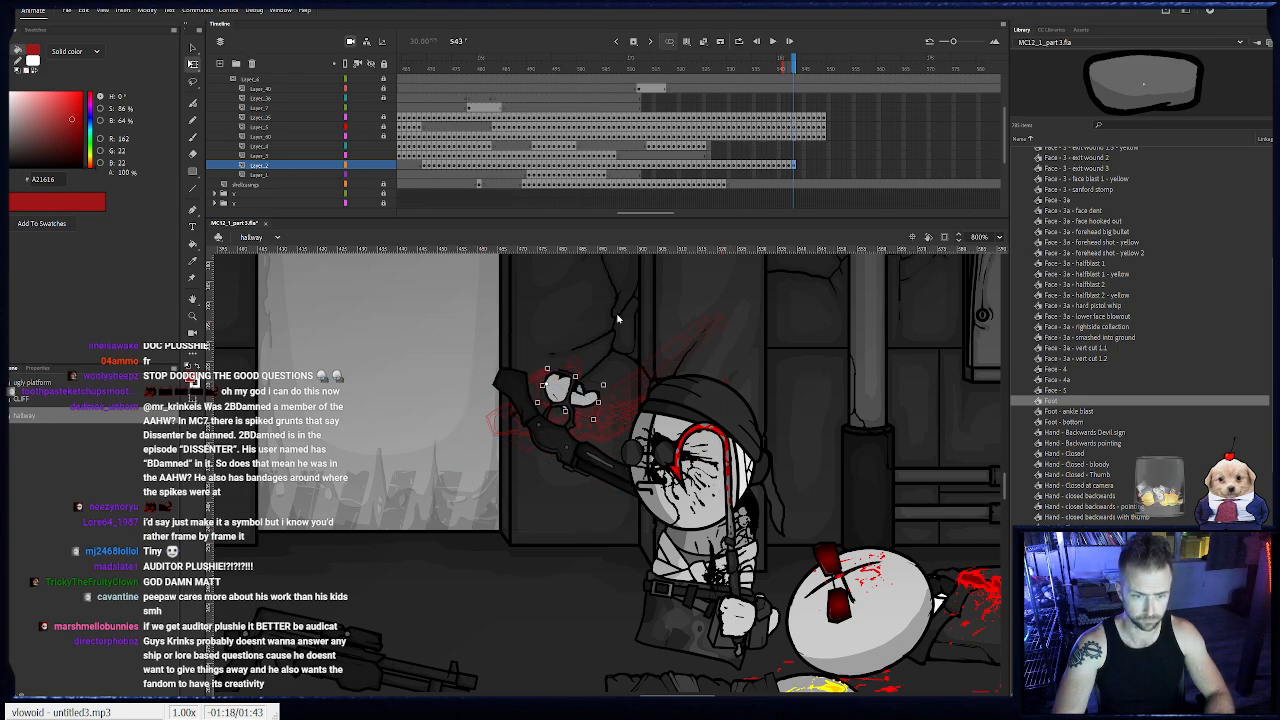
- Replace the thumb-out hand at frame 543 with a closed hand symbol from the library, placed on Layer_1 at the shotgun's lever
{"action": "key", "text": "ctrl+x"}
{"action": "left_click", "coordinate": [788, 174]}
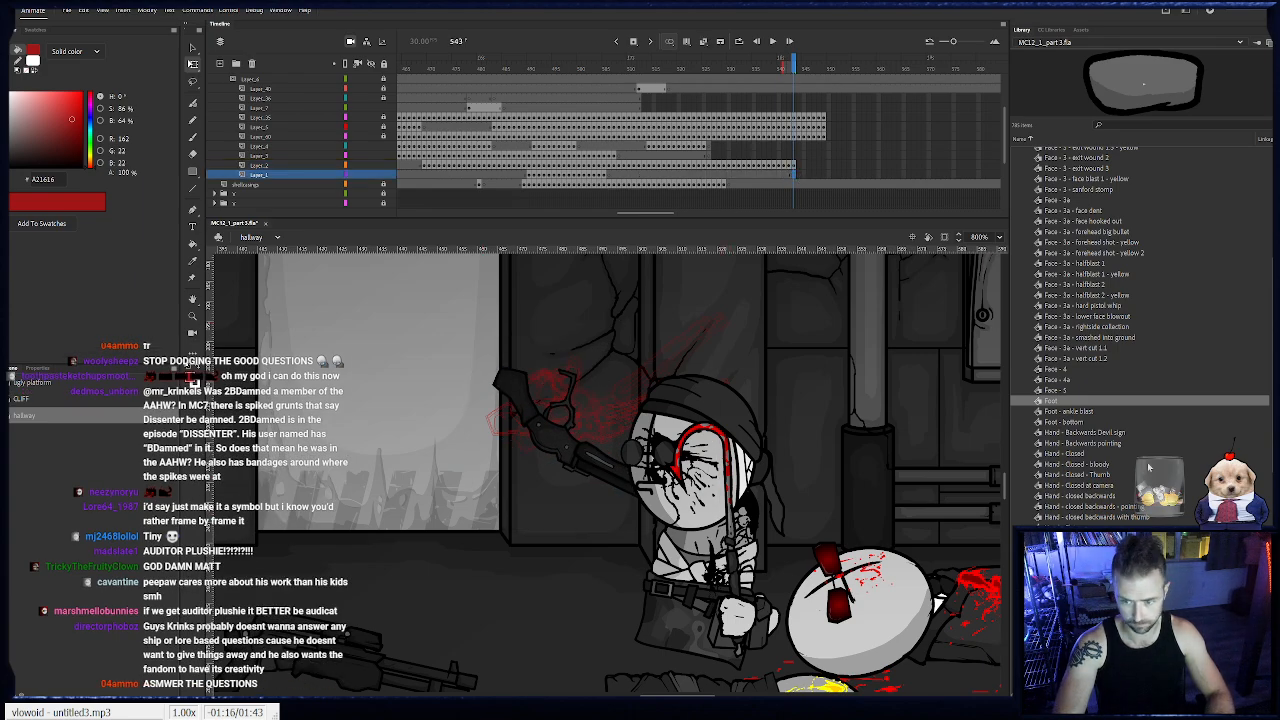
{"action": "left_click", "coordinate": [1080, 590]}
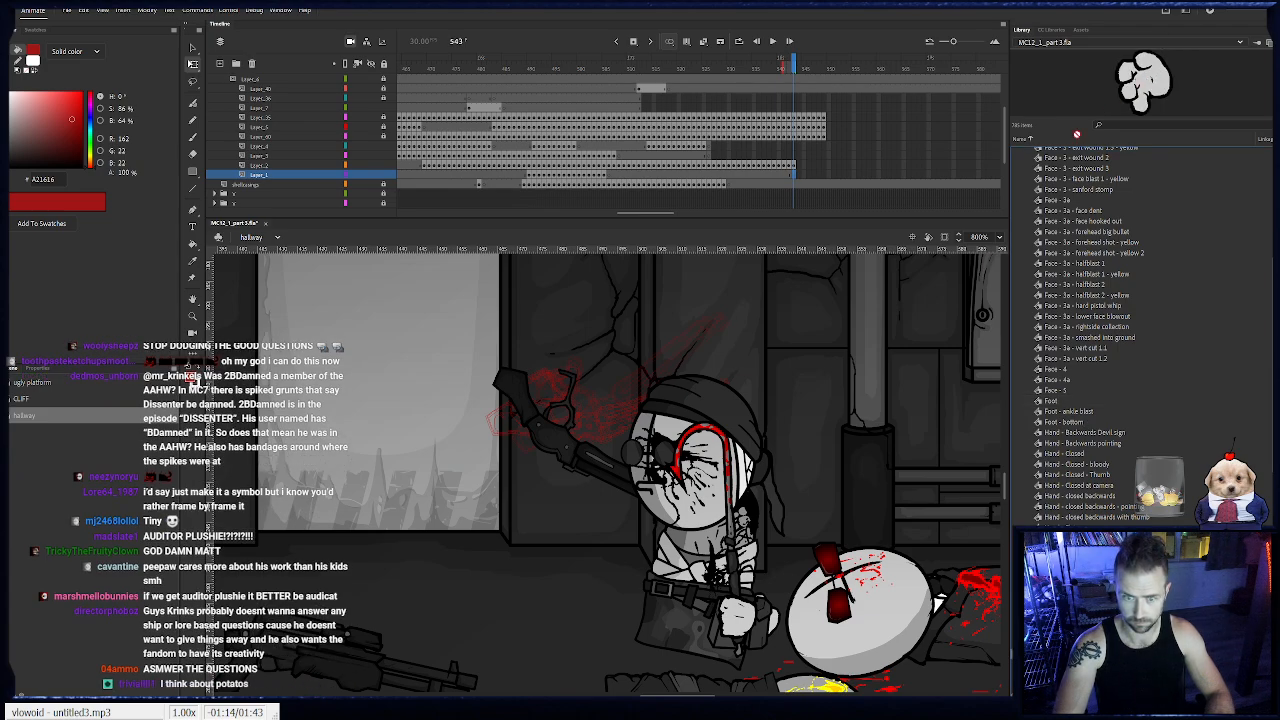
{"action": "left_click_drag", "start_coordinate": [1144, 84], "coordinate": [549, 353]}
{"action": "left_click_drag", "start_coordinate": [899, 492], "coordinate": [587, 374]}
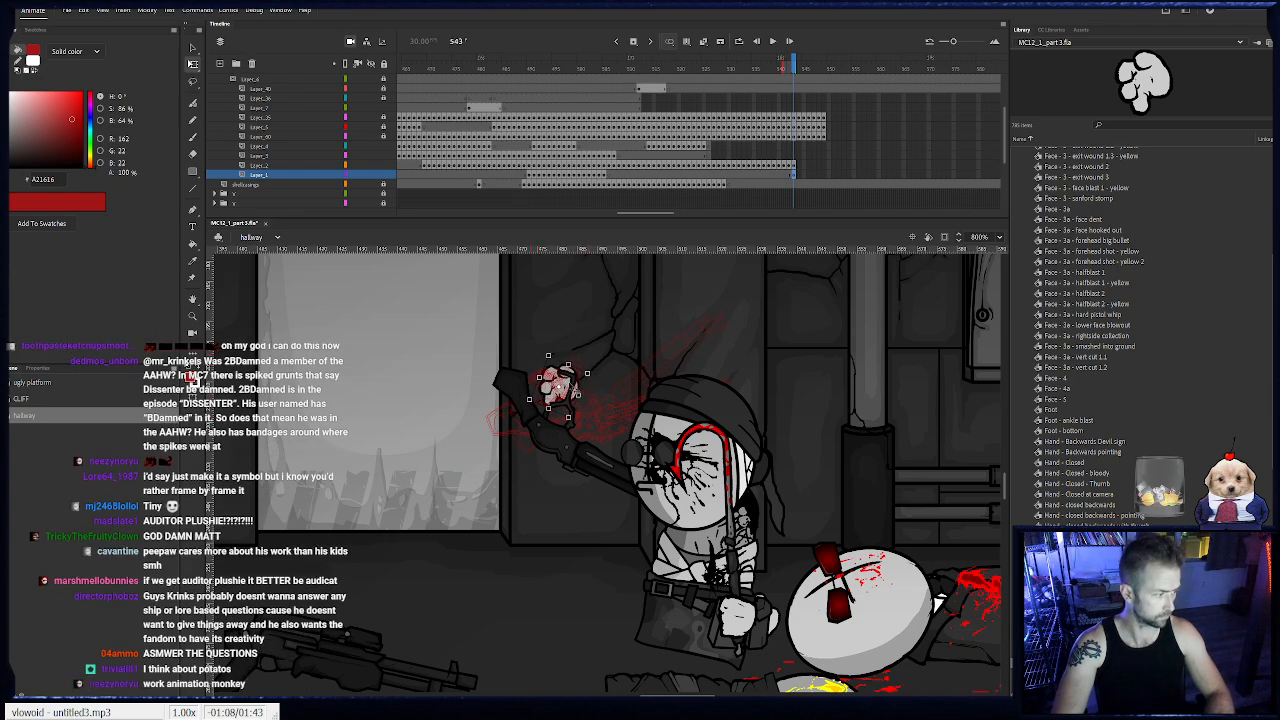
- Add shotgun keyframes from frame 544 to 546, swinging the barrel down and around towards the front of the character
{"action": "left_click_drag", "start_coordinate": [797, 63], "coordinate": [579, 107]}
{"action": "left_click", "coordinate": [794, 166]}
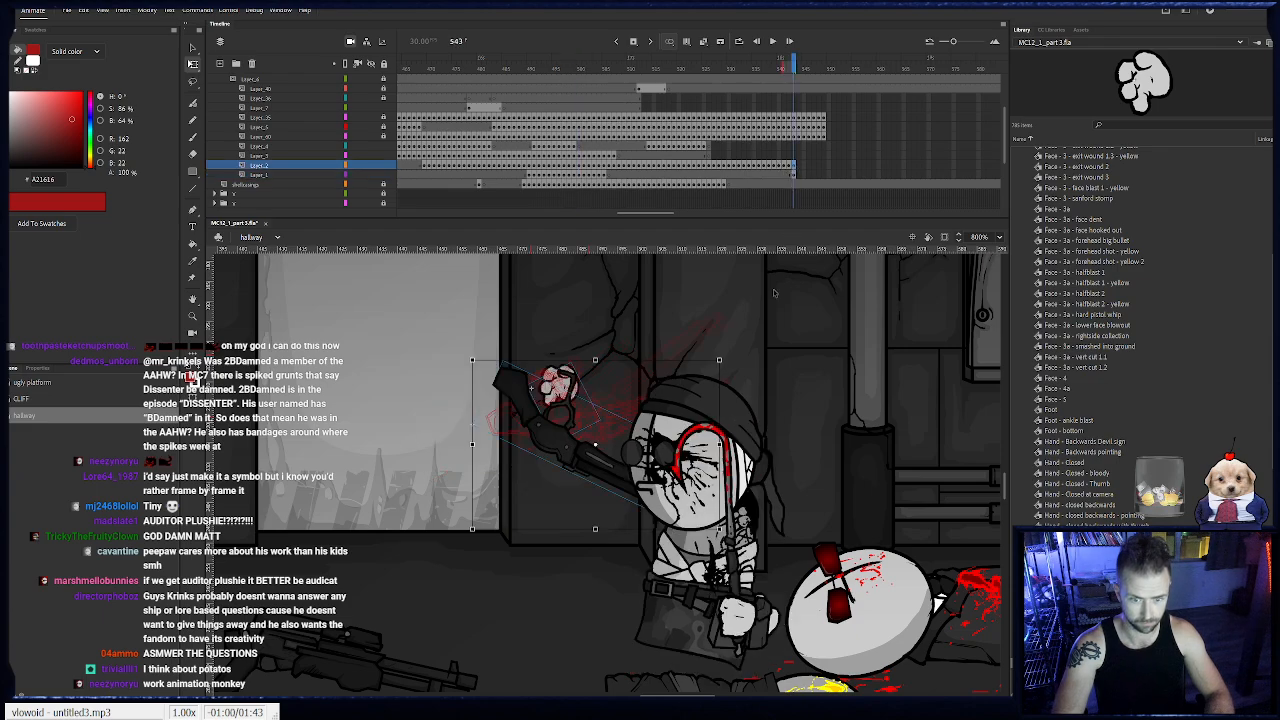
{"action": "key", "text": "F6"}
{"action": "left_click_drag", "start_coordinate": [723, 357], "coordinate": [748, 472]}
{"action": "left_click_drag", "start_coordinate": [567, 396], "coordinate": [541, 423]}
{"action": "key", "text": "F6"}
{"action": "left_click_drag", "start_coordinate": [640, 347], "coordinate": [706, 434]}
{"action": "left_click_drag", "start_coordinate": [618, 398], "coordinate": [576, 438]}
{"action": "key", "text": "F6"}
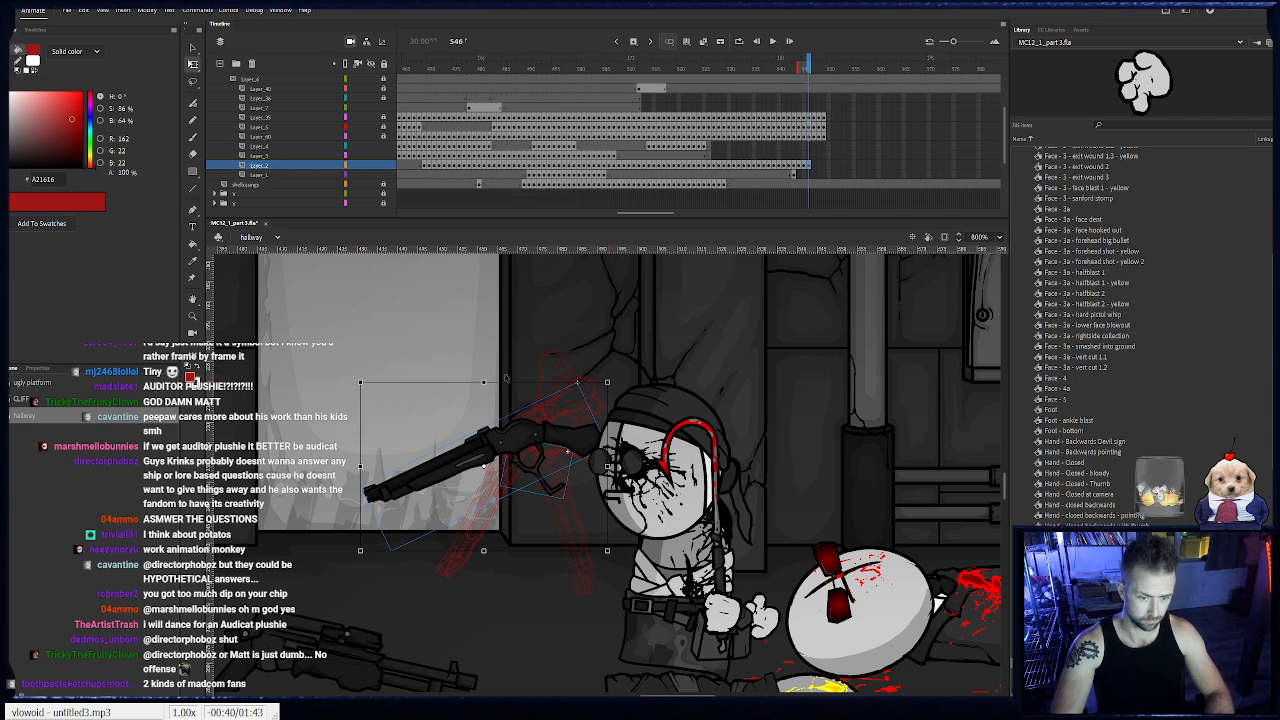
- Add shotgun keyframes at frames 547 and 548, raising the barrel and rotating the lever closed against the stock
{"action": "key", "text": "F6"}
{"action": "left_click_drag", "start_coordinate": [616, 383], "coordinate": [559, 471]}
{"action": "left_click", "coordinate": [516, 489]}
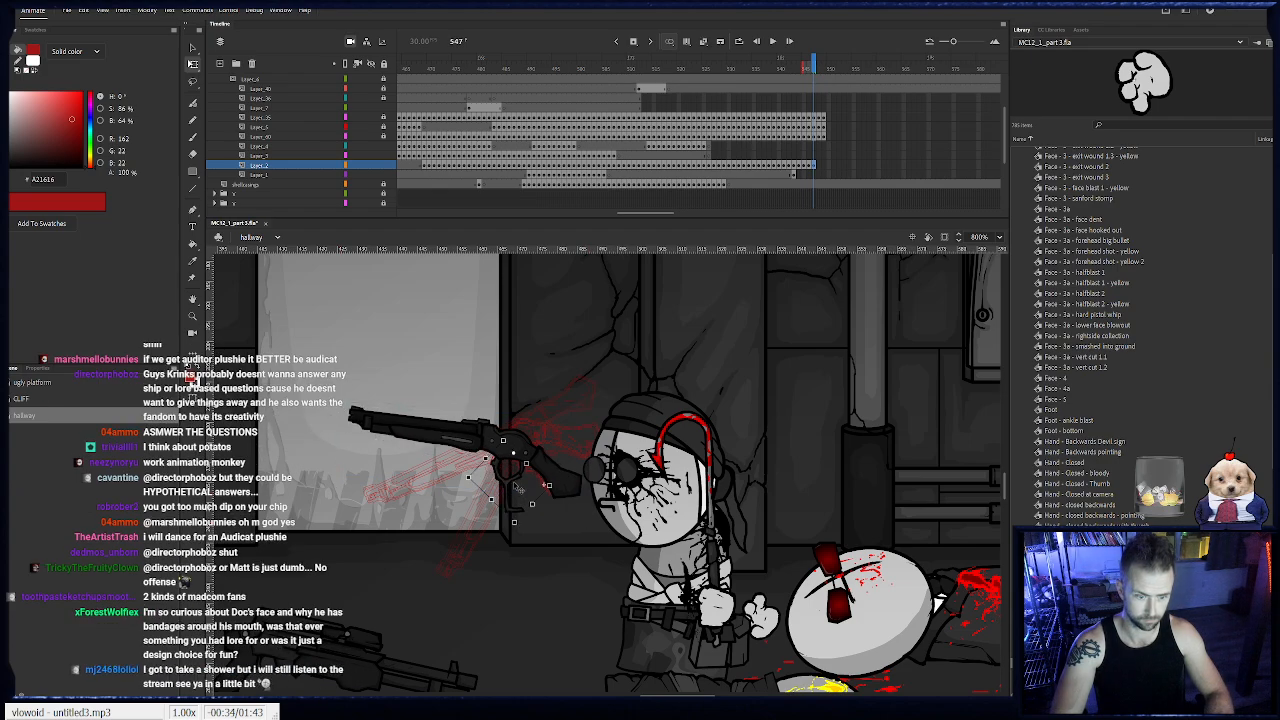
{"action": "left_click_drag", "start_coordinate": [528, 538], "coordinate": [550, 546]}
{"action": "key", "text": "F6"}
{"action": "left_click_drag", "start_coordinate": [590, 403], "coordinate": [526, 481]}
{"action": "left_click", "coordinate": [509, 512]}
{"action": "left_click", "coordinate": [507, 517]}
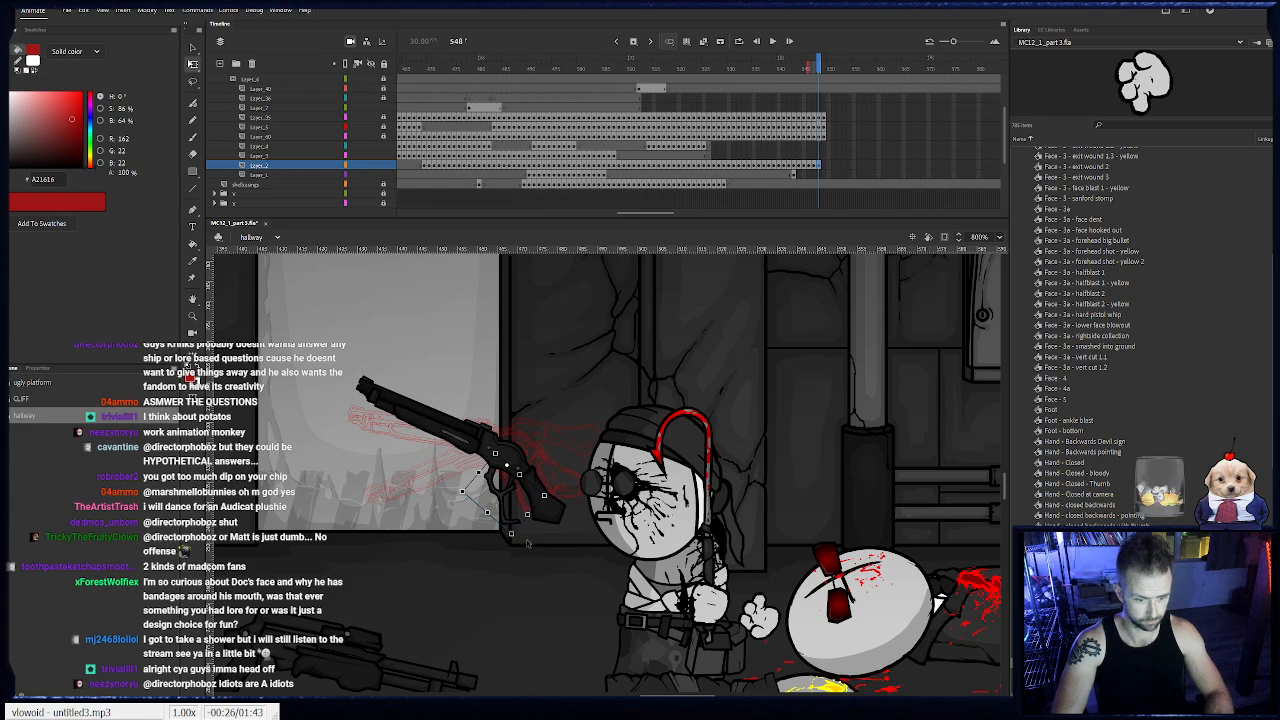
{"action": "left_click_drag", "start_coordinate": [513, 538], "coordinate": [545, 547]}
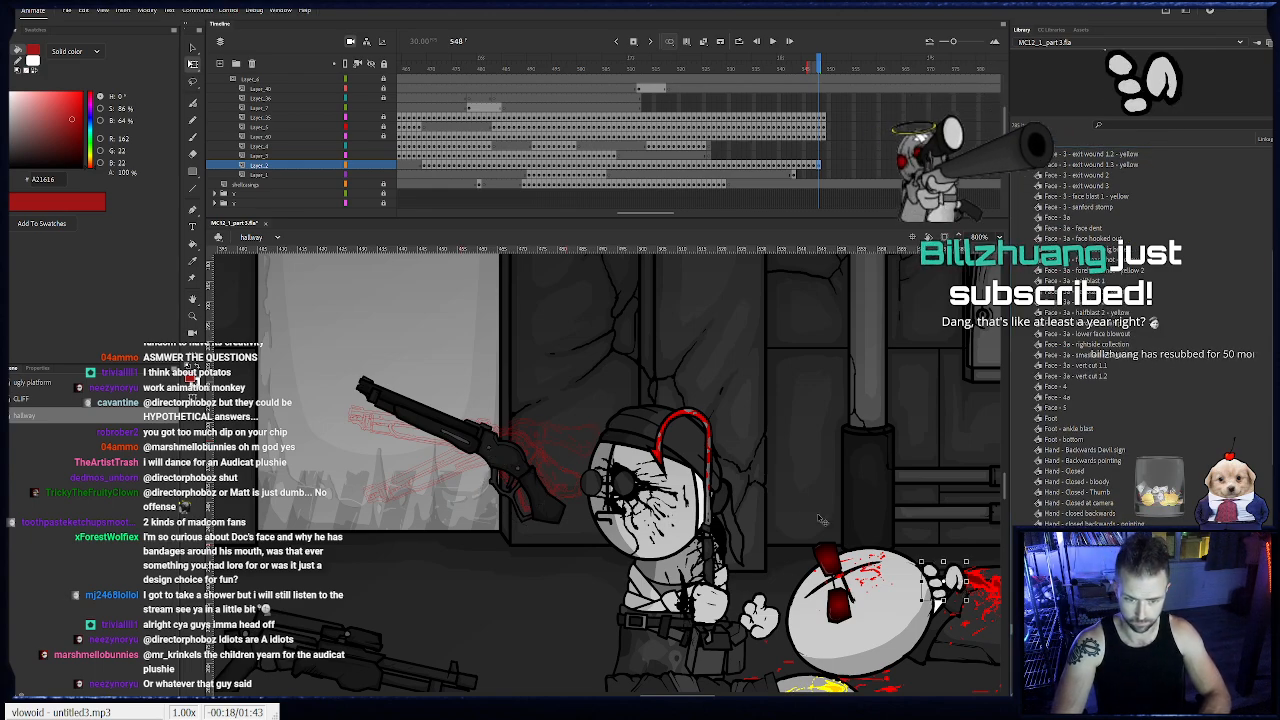
- Place the gripping hand on the shotgun at frame 548, and add a keyframe at 549 with gun and hand tilted slightly up
{"action": "left_click", "coordinate": [478, 405]}
{"action": "left_click_drag", "start_coordinate": [478, 405], "coordinate": [526, 480]}
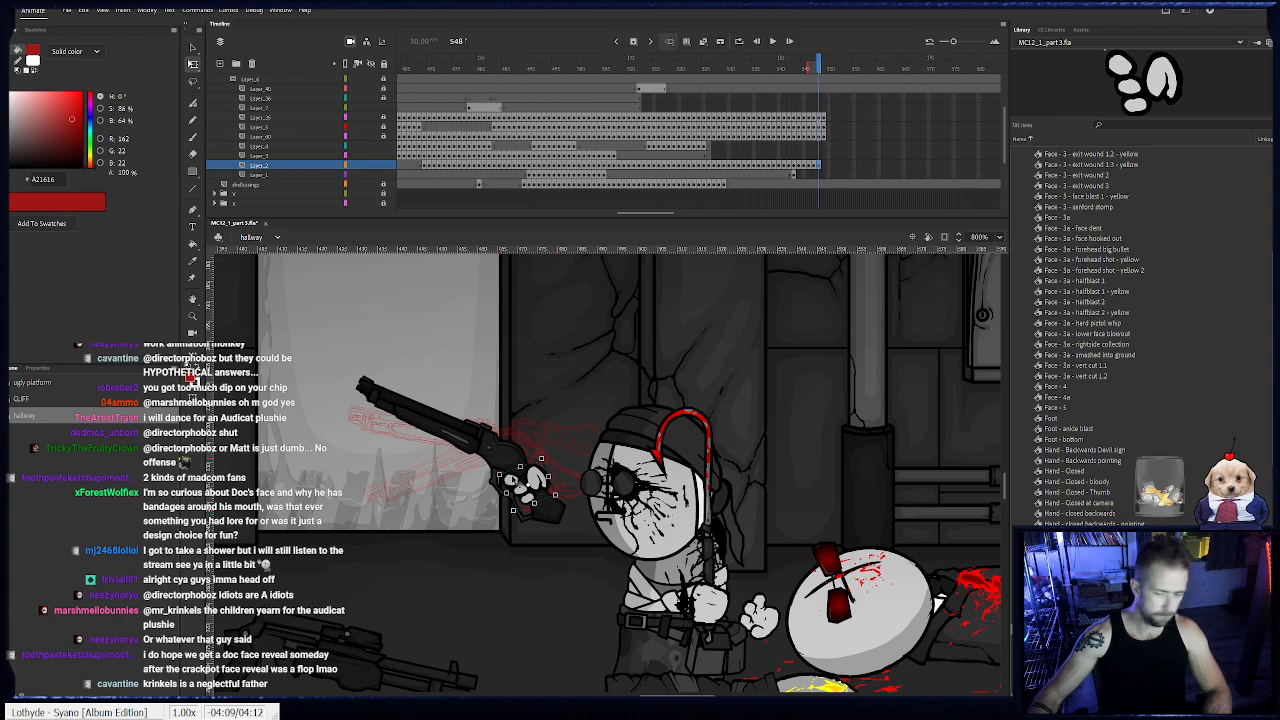
{"action": "left_click_drag", "start_coordinate": [600, 524], "coordinate": [497, 440]}
{"action": "key", "text": "F6"}
{"action": "left_click_drag", "start_coordinate": [589, 538], "coordinate": [574, 556]}
{"action": "left_click_drag", "start_coordinate": [543, 507], "coordinate": [535, 500]}
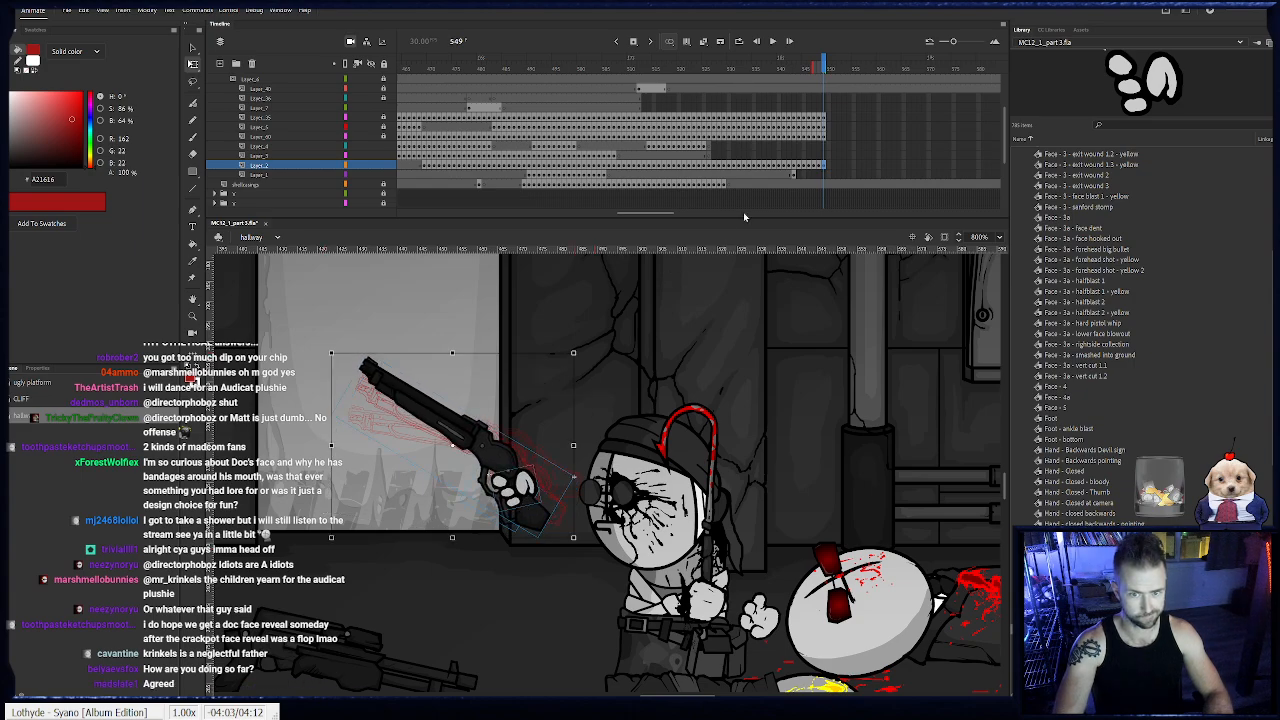
- Unlock the body layers, add torso keyframes at frames 550 to 552 with a slight tilt, and extend the torso to frame 569
{"action": "left_click", "coordinate": [829, 136]}
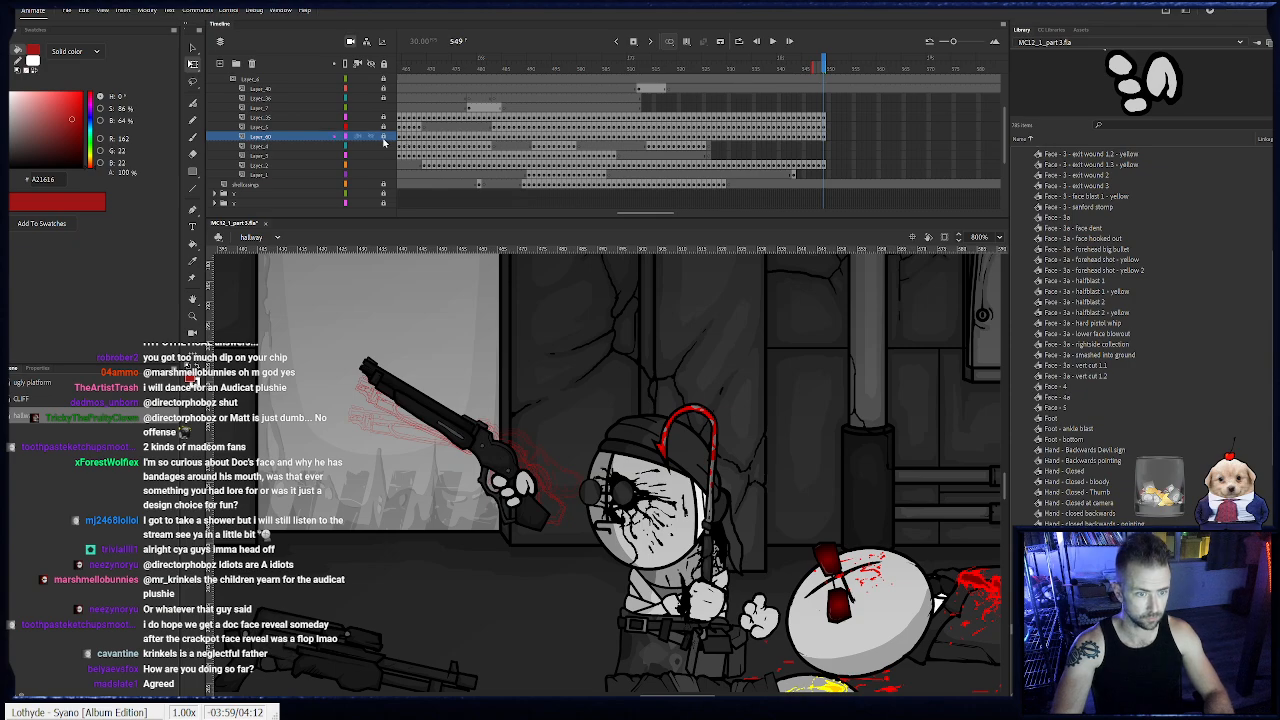
{"action": "left_click_drag", "start_coordinate": [384, 126], "coordinate": [384, 117]}
{"action": "left_click", "coordinate": [649, 630]}
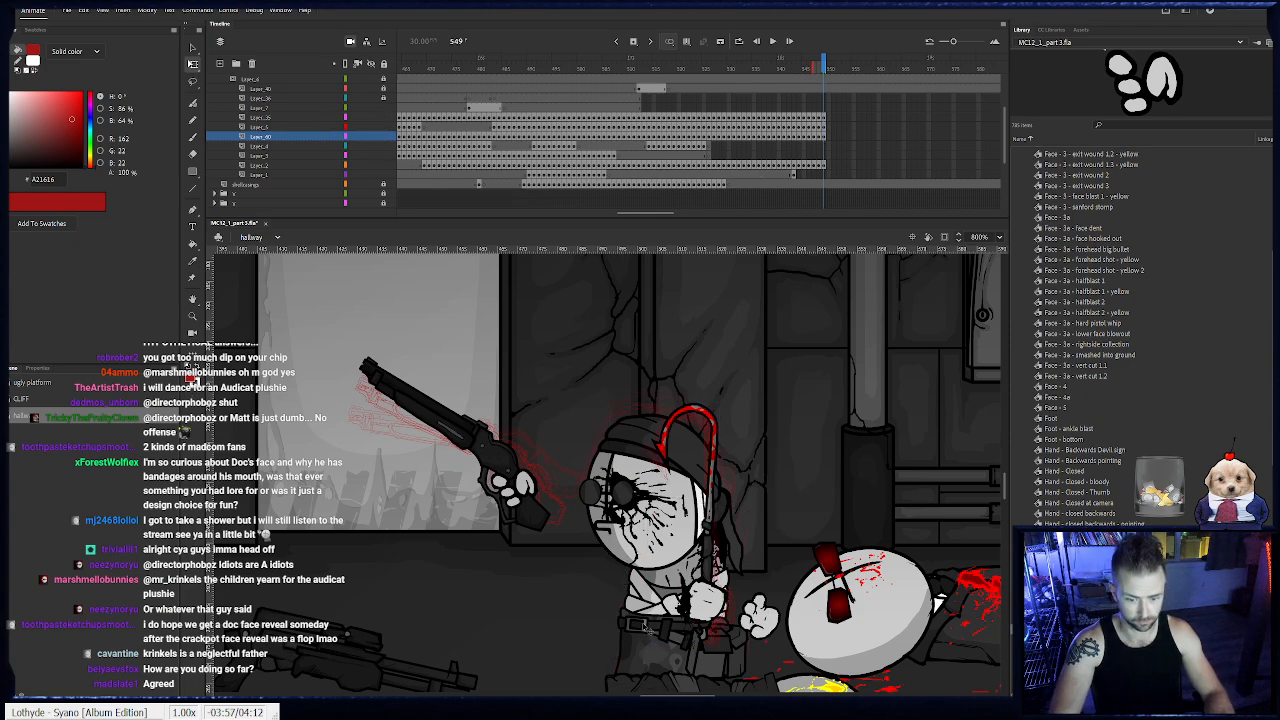
{"action": "left_click_drag", "start_coordinate": [614, 602], "coordinate": [617, 532]}
{"action": "key", "text": "F6"}
{"action": "left_click_drag", "start_coordinate": [773, 446], "coordinate": [713, 467]}
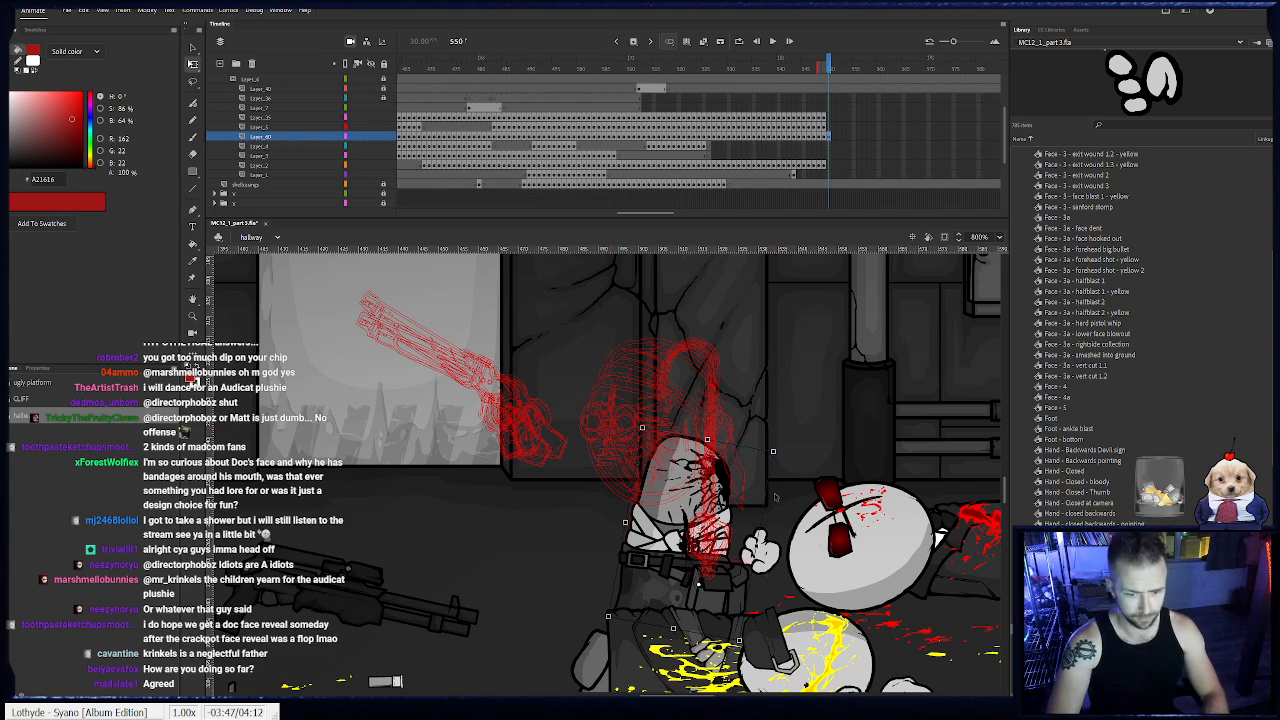
{"action": "key", "text": "F6"}
{"action": "left_click_drag", "start_coordinate": [776, 462], "coordinate": [781, 458]}
{"action": "key", "text": "F6"}
{"action": "left_click_drag", "start_coordinate": [704, 490], "coordinate": [706, 491]}
{"action": "left_click", "coordinate": [922, 136]}
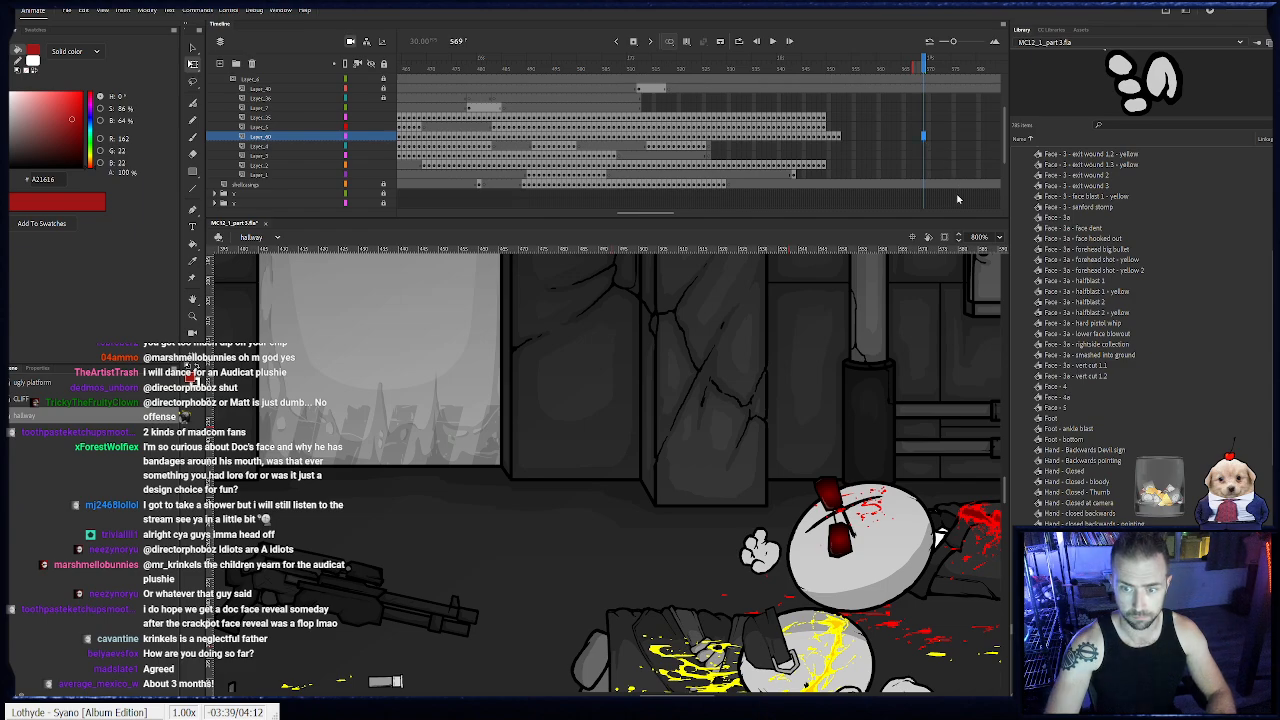
{"action": "key", "text": "F5"}
- Copy the second muzzle flash's frames to frame 552 on Layer_40, and move the frame 478 flash onto that layer
{"action": "left_click", "coordinate": [825, 89]}
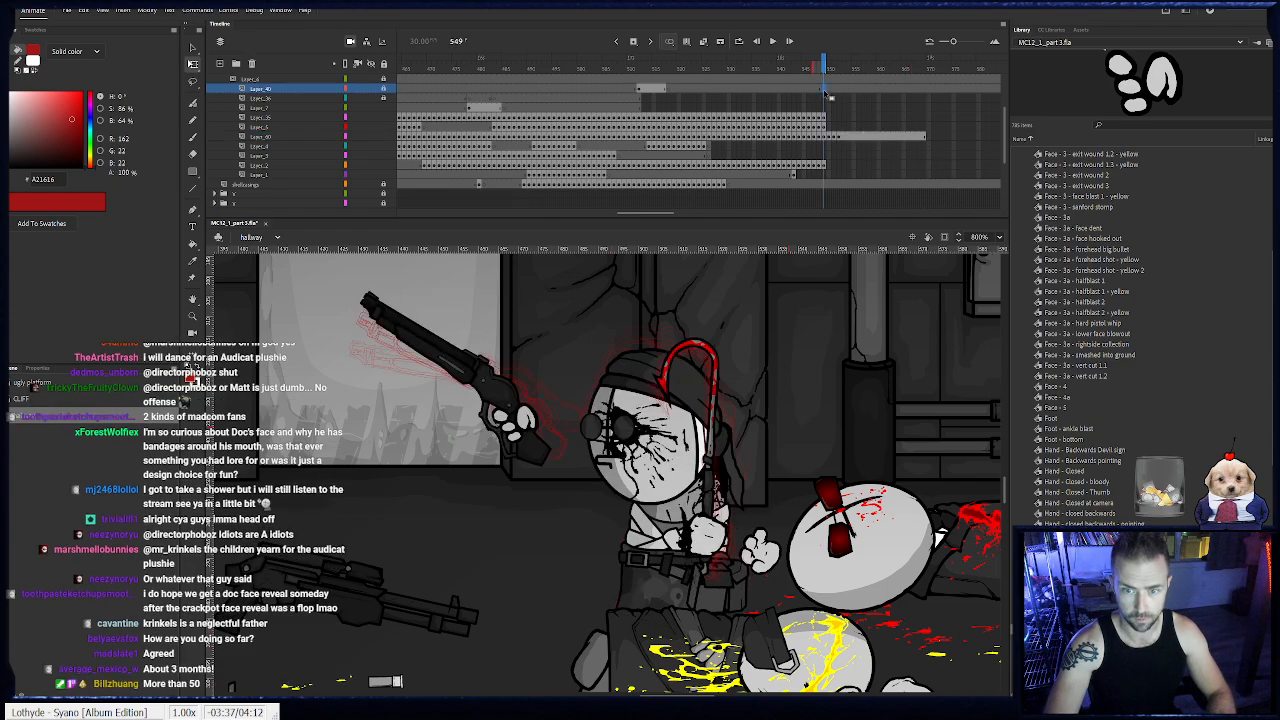
{"action": "left_click_drag", "start_coordinate": [841, 91], "coordinate": [840, 90]}
{"action": "left_click", "coordinate": [873, 89]}
{"action": "key", "text": "F7"}
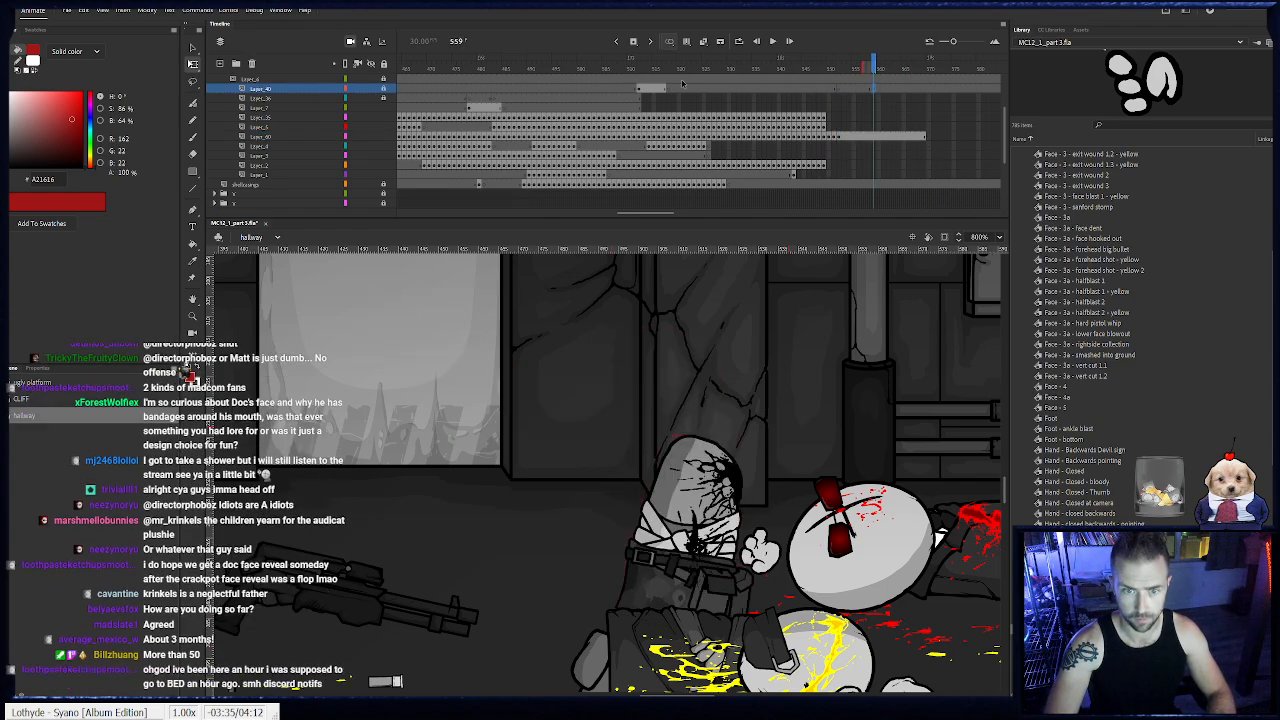
{"action": "left_click", "coordinate": [662, 90]}
{"action": "key", "text": "ctrl+alt+c"}
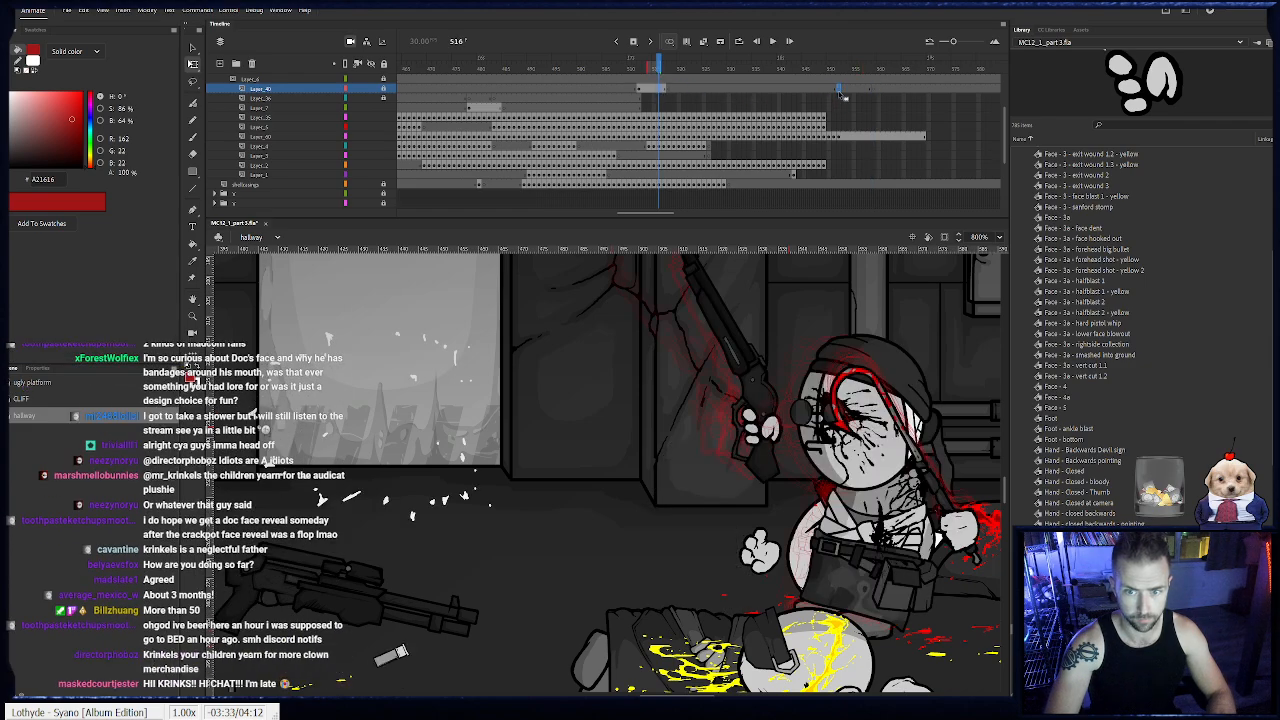
{"action": "left_click", "coordinate": [839, 90]}
{"action": "key", "text": "ctrl+alt+v"}
{"action": "left_click_drag", "start_coordinate": [503, 108], "coordinate": [470, 92]}
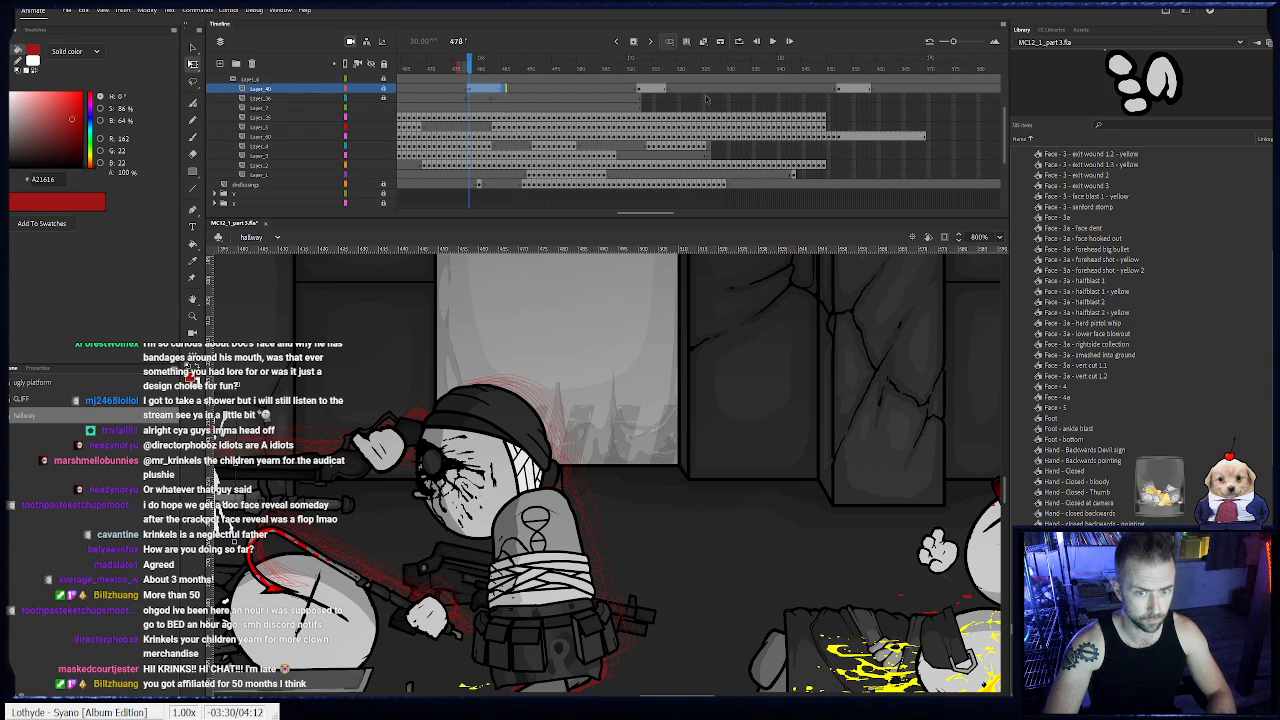
{"action": "left_click", "coordinate": [839, 92]}
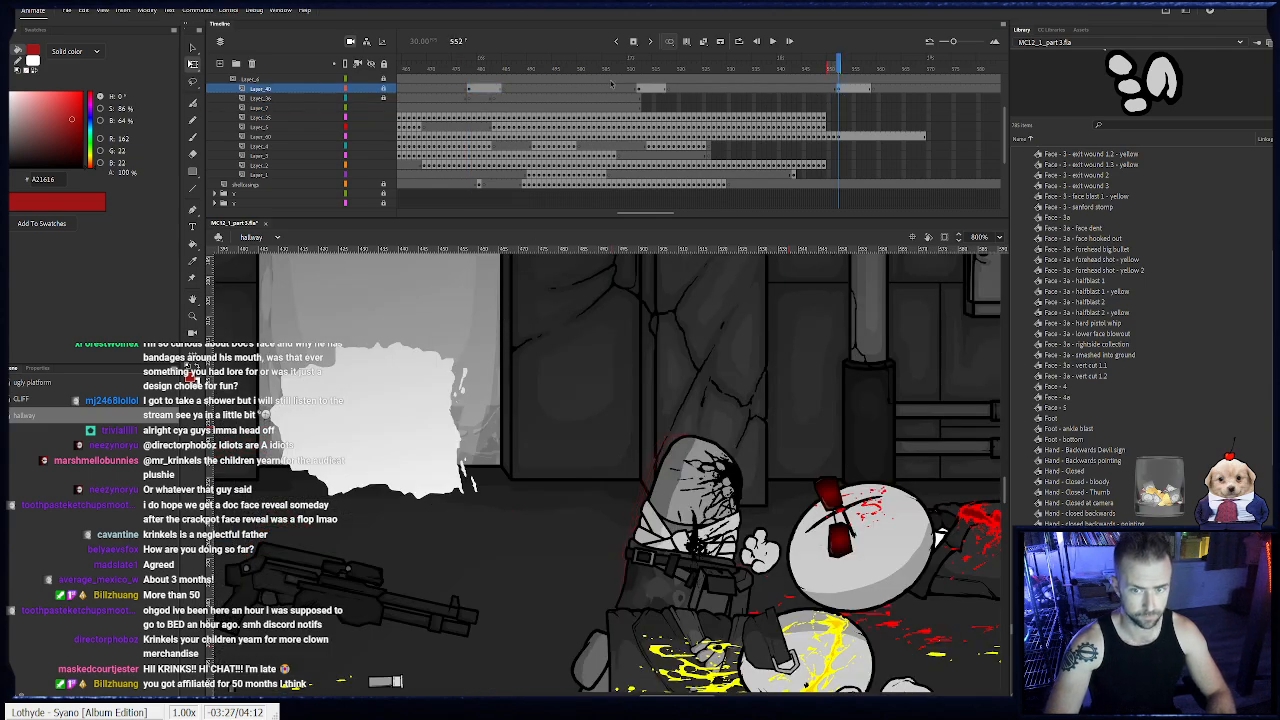
- Add shotgun keyframes at frames 550 to 552, lowering the barrel to aim forward, and extend the gun layer to frame 569
{"action": "left_click", "coordinate": [826, 127]}
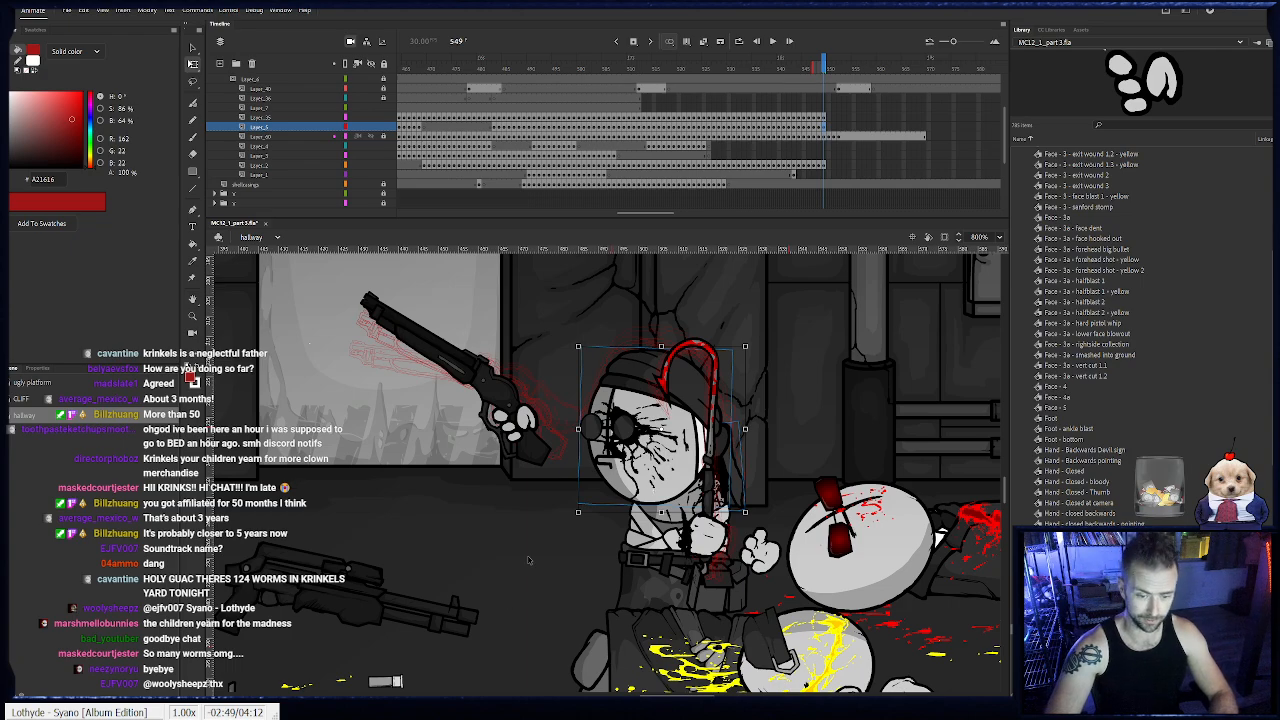
{"action": "left_click", "coordinate": [545, 382]}
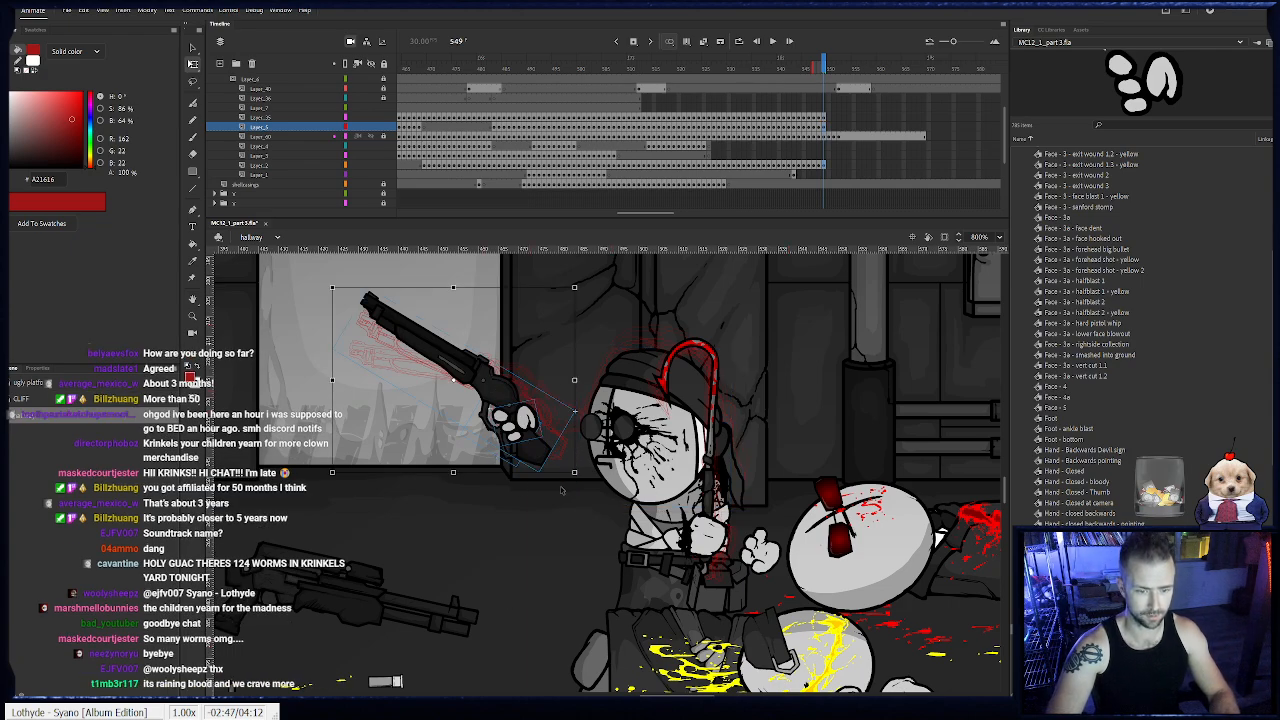
{"action": "key", "text": "F6"}
{"action": "left_click_drag", "start_coordinate": [584, 482], "coordinate": [591, 476]}
{"action": "left_click_drag", "start_coordinate": [526, 440], "coordinate": [529, 448]}
{"action": "key", "text": "F6"}
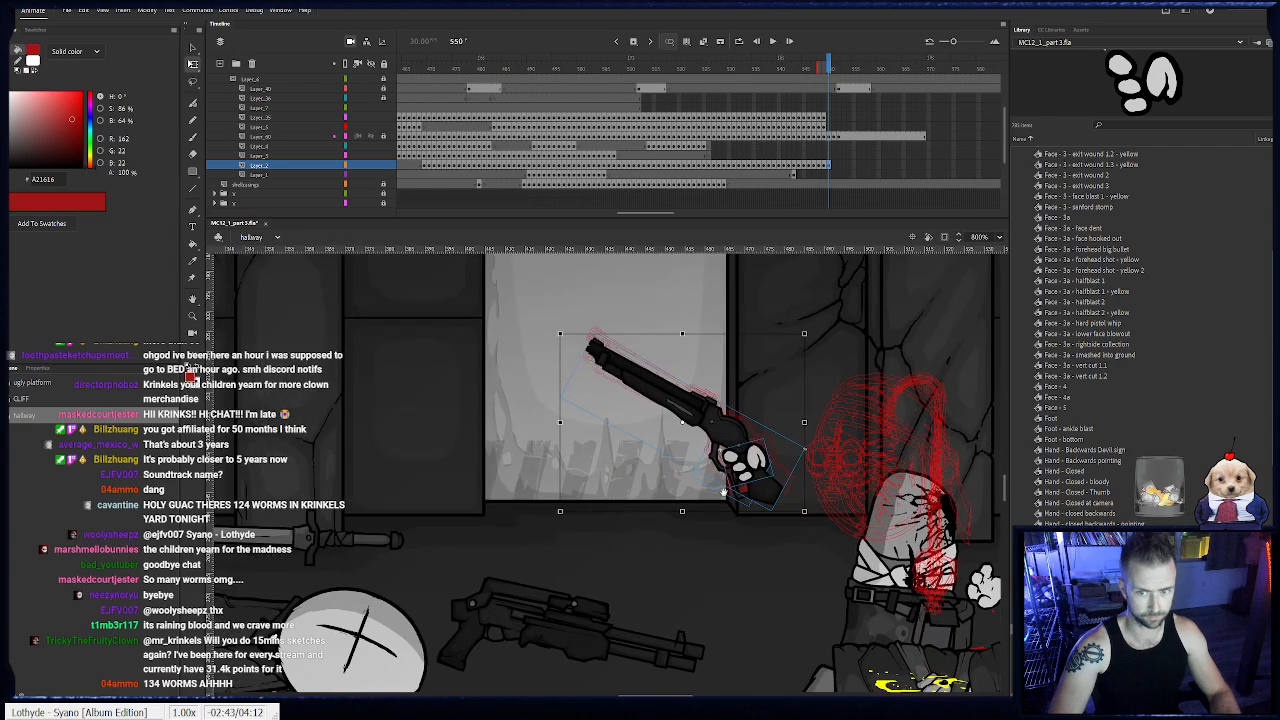
{"action": "left_click_drag", "start_coordinate": [818, 500], "coordinate": [828, 511]}
{"action": "left_click_drag", "start_coordinate": [767, 476], "coordinate": [820, 498]}
{"action": "key", "text": "F6"}
{"action": "left_click_drag", "start_coordinate": [746, 457], "coordinate": [770, 479]}
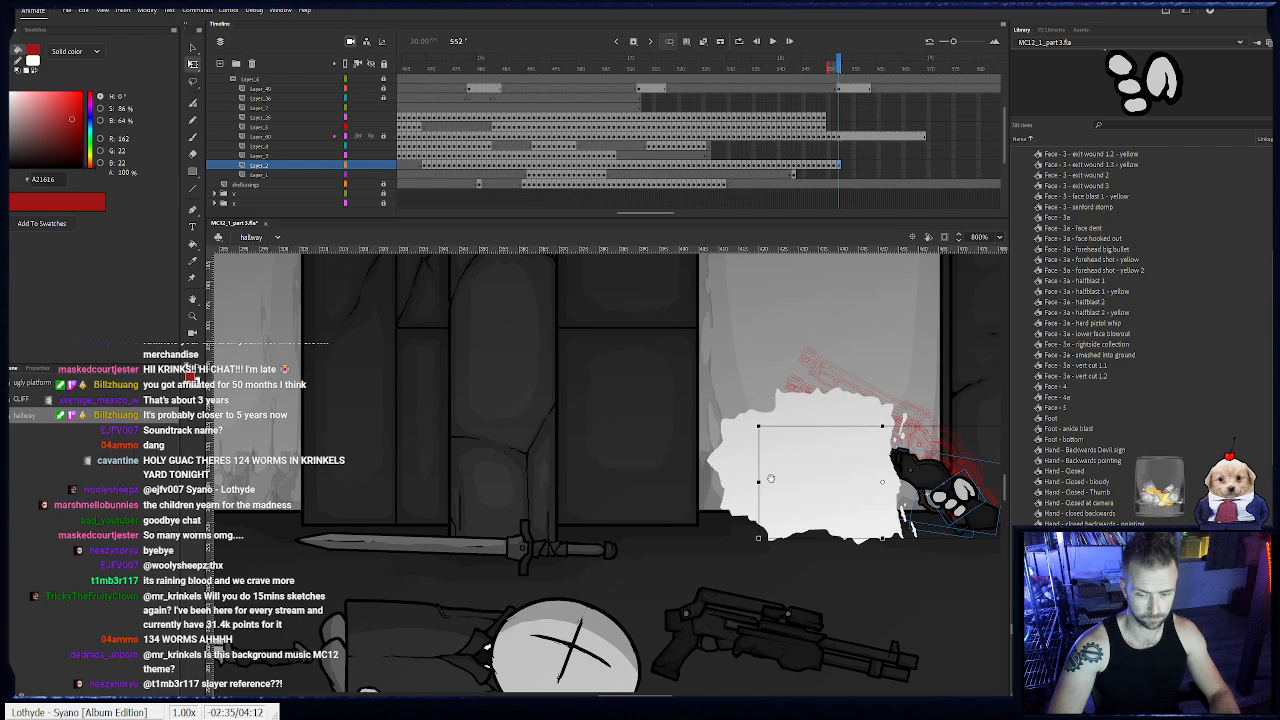
{"action": "left_click", "coordinate": [617, 457]}
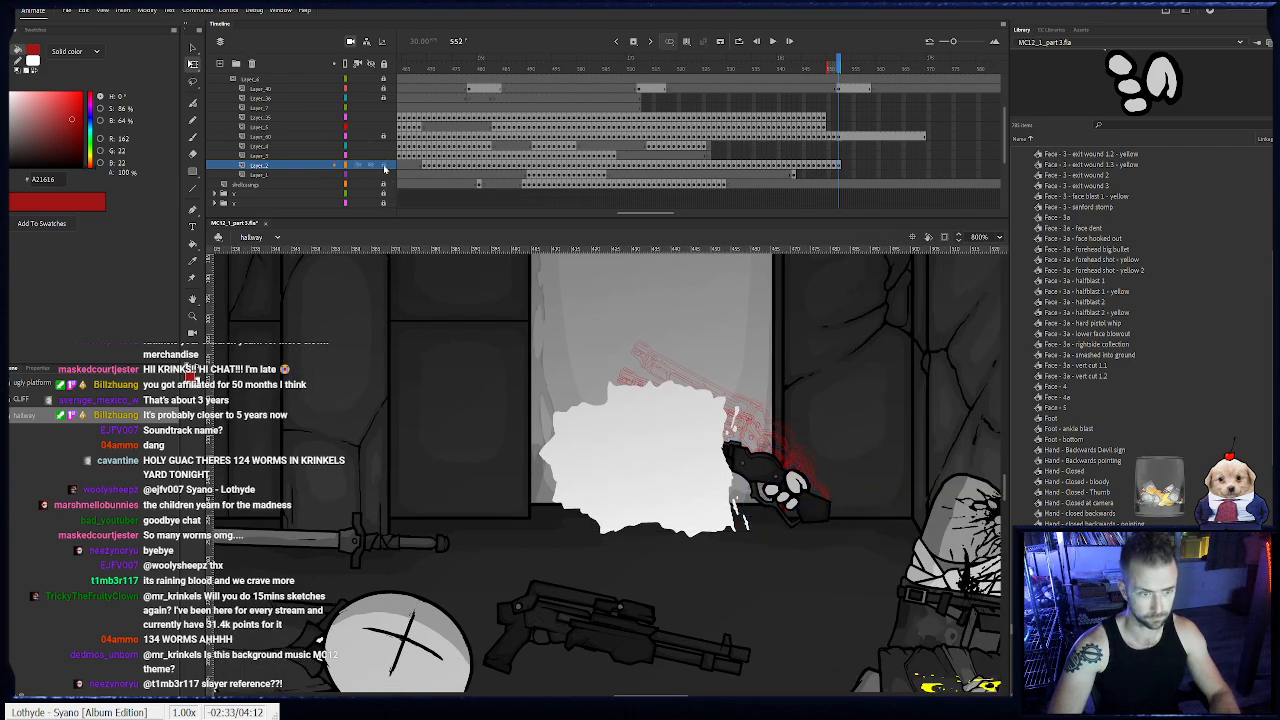
{"action": "left_click", "coordinate": [923, 166]}
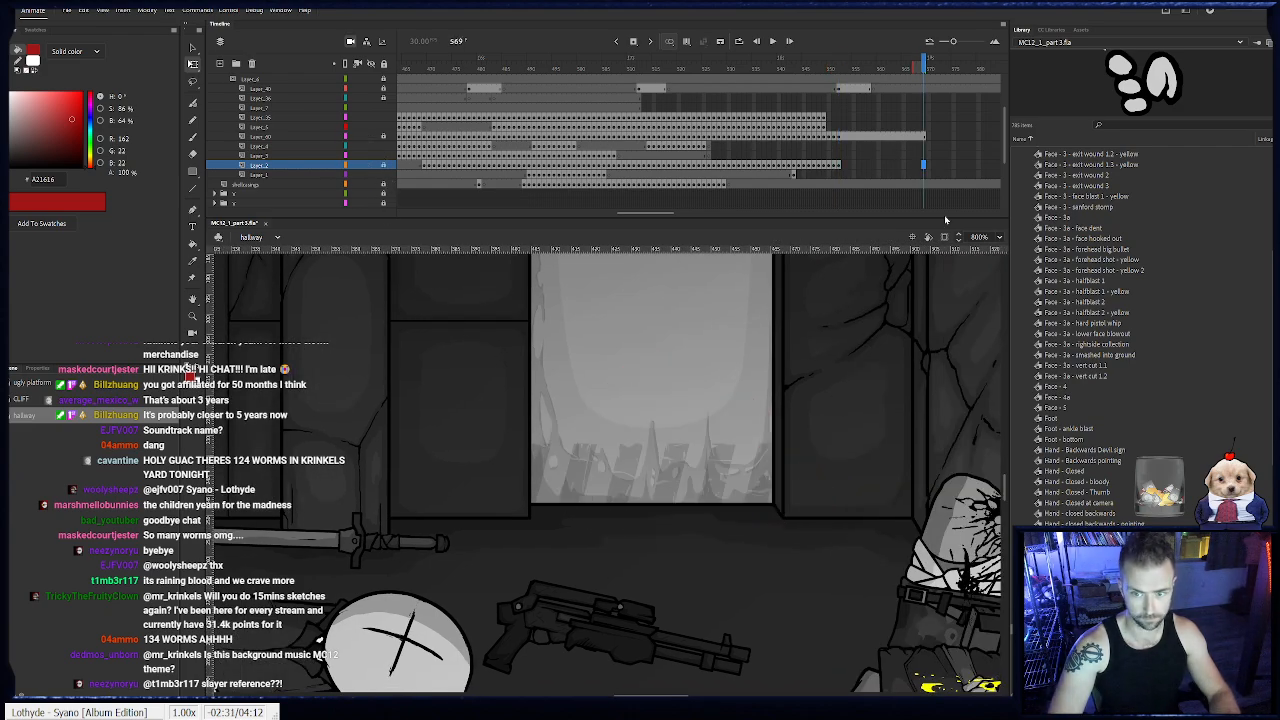
- Move and rotate the muzzle flash at frame 552 so it bursts from the end of the shotgun barrel
{"action": "left_click", "coordinate": [838, 88]}
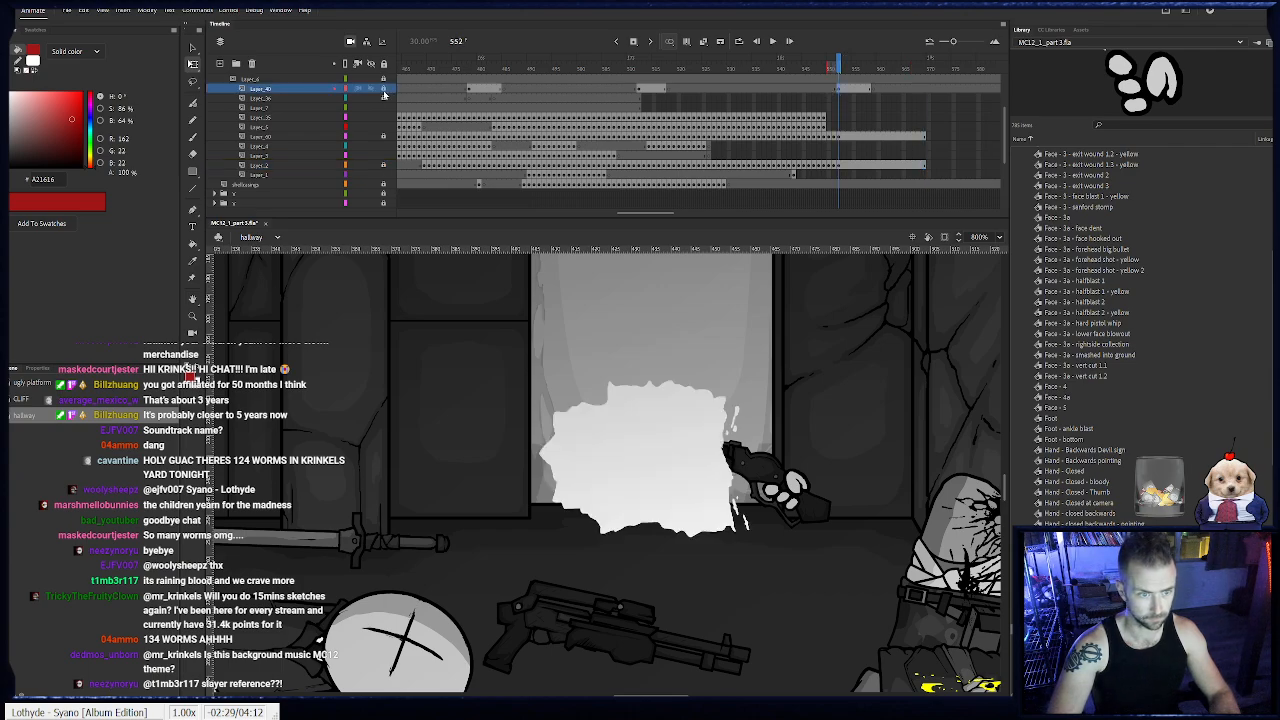
{"action": "left_click", "coordinate": [708, 432]}
{"action": "left_click_drag", "start_coordinate": [708, 432], "coordinate": [590, 373]}
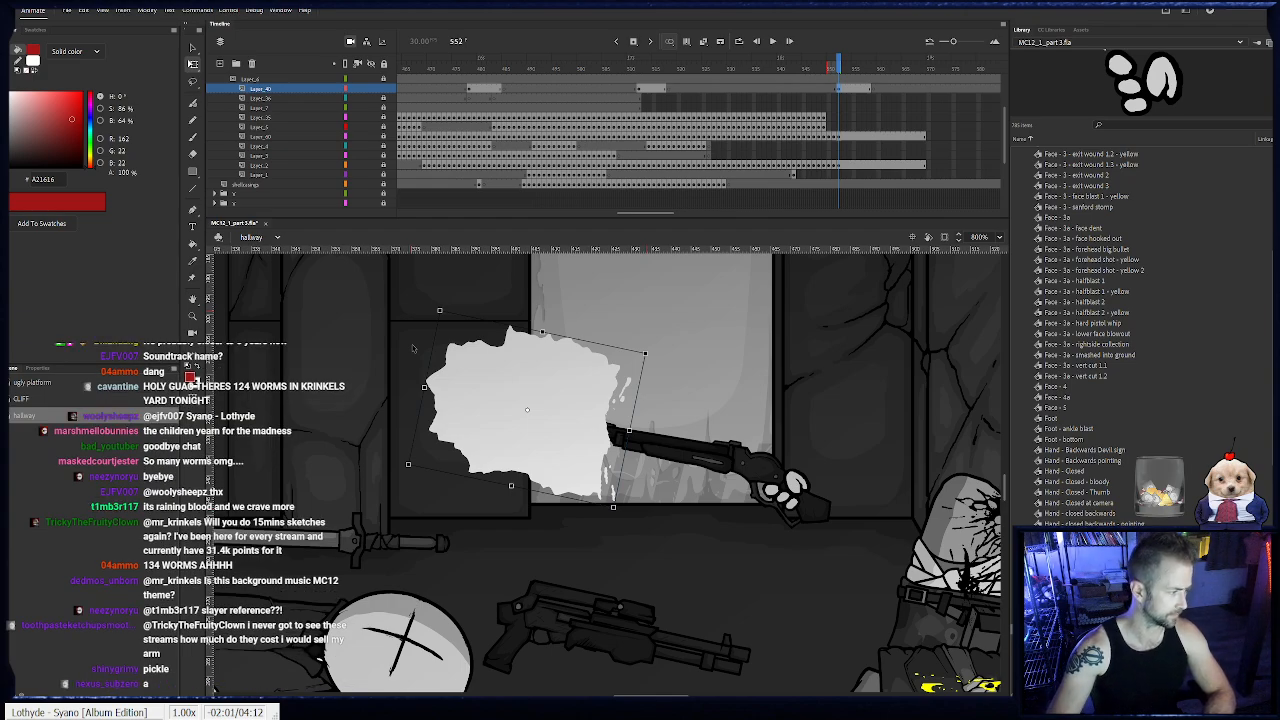
- Add head keyframes at frames 550 to 552, shifting the head along with the torso, and extend the head layer to frame 569
{"action": "left_click", "coordinate": [829, 128]}
{"action": "left_click", "coordinate": [384, 127]}
{"action": "left_click", "coordinate": [866, 447]}
{"action": "left_click_drag", "start_coordinate": [751, 276], "coordinate": [634, 237]}
{"action": "left_click", "coordinate": [825, 128]}
{"action": "key", "text": "F6"}
{"action": "left_click_drag", "start_coordinate": [822, 446], "coordinate": [842, 456]}
{"action": "key", "text": "F6"}
{"action": "key", "text": "F6"}
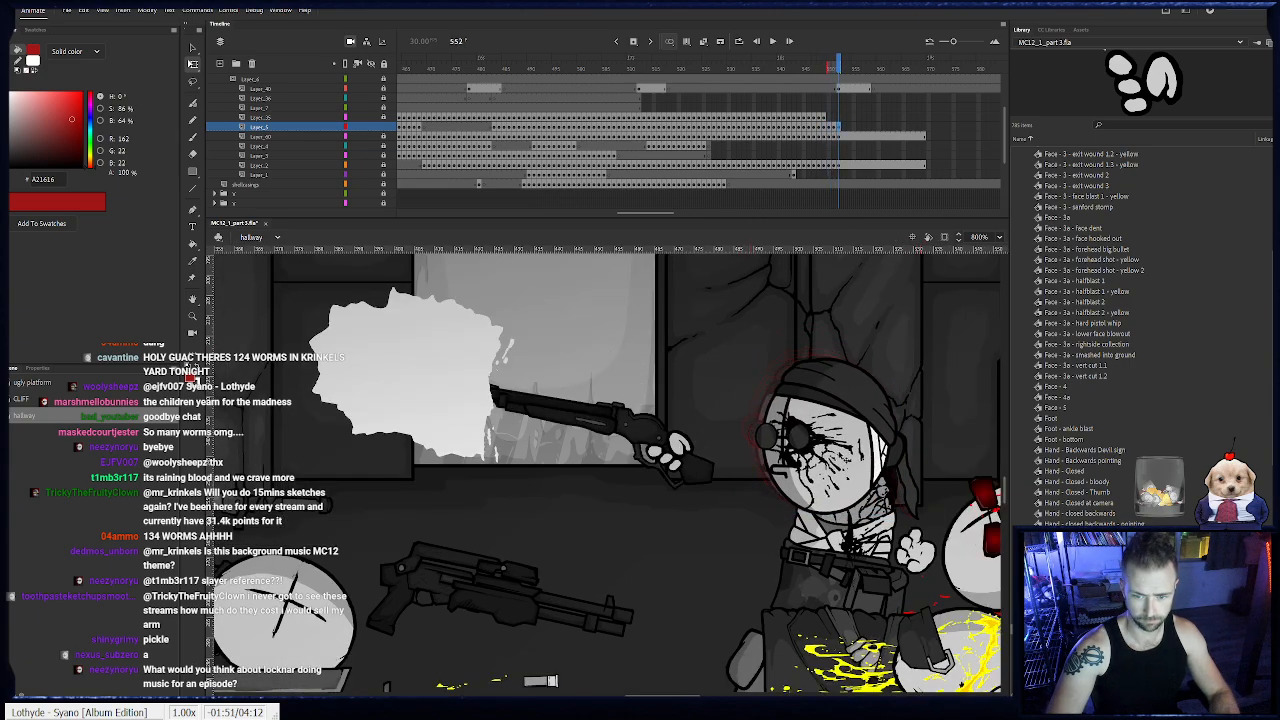
{"action": "left_click", "coordinate": [924, 128]}
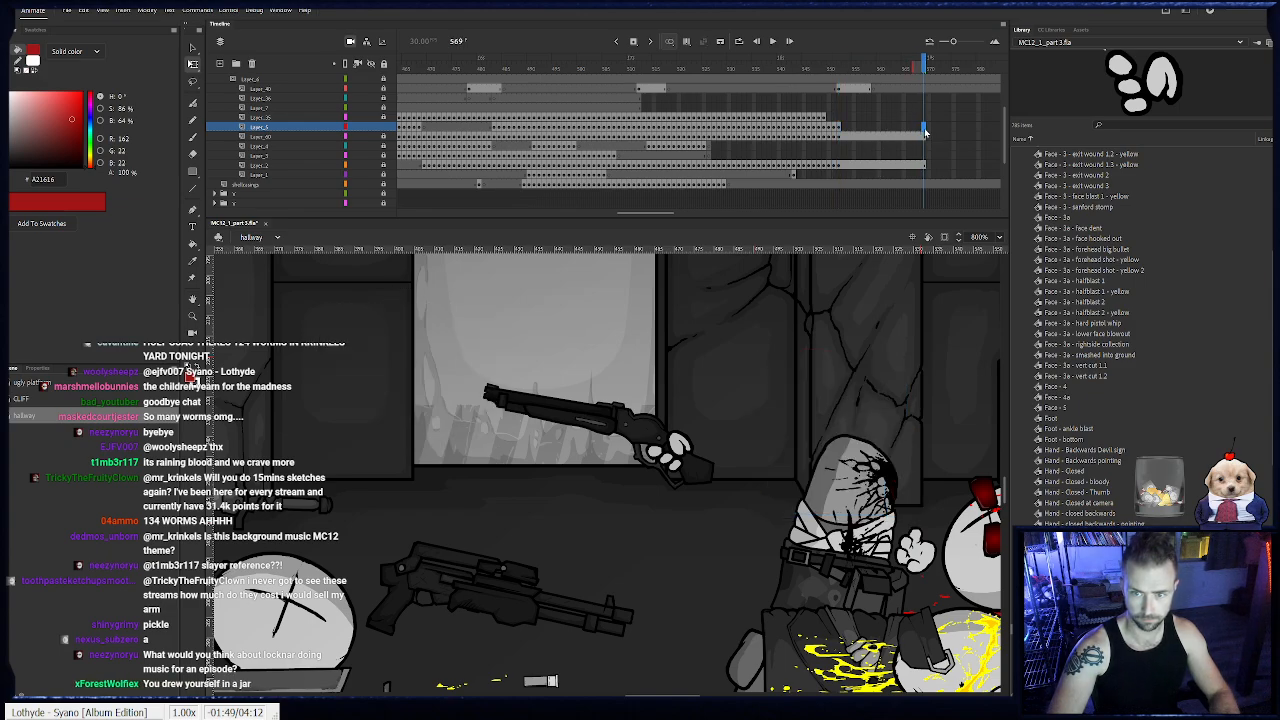
{"action": "key", "text": "F5"}
- Add keyframes at frames 550 to 552 for the red hook and its hand, moving them back and slightly up away from the head
{"action": "left_click", "coordinate": [824, 119]}
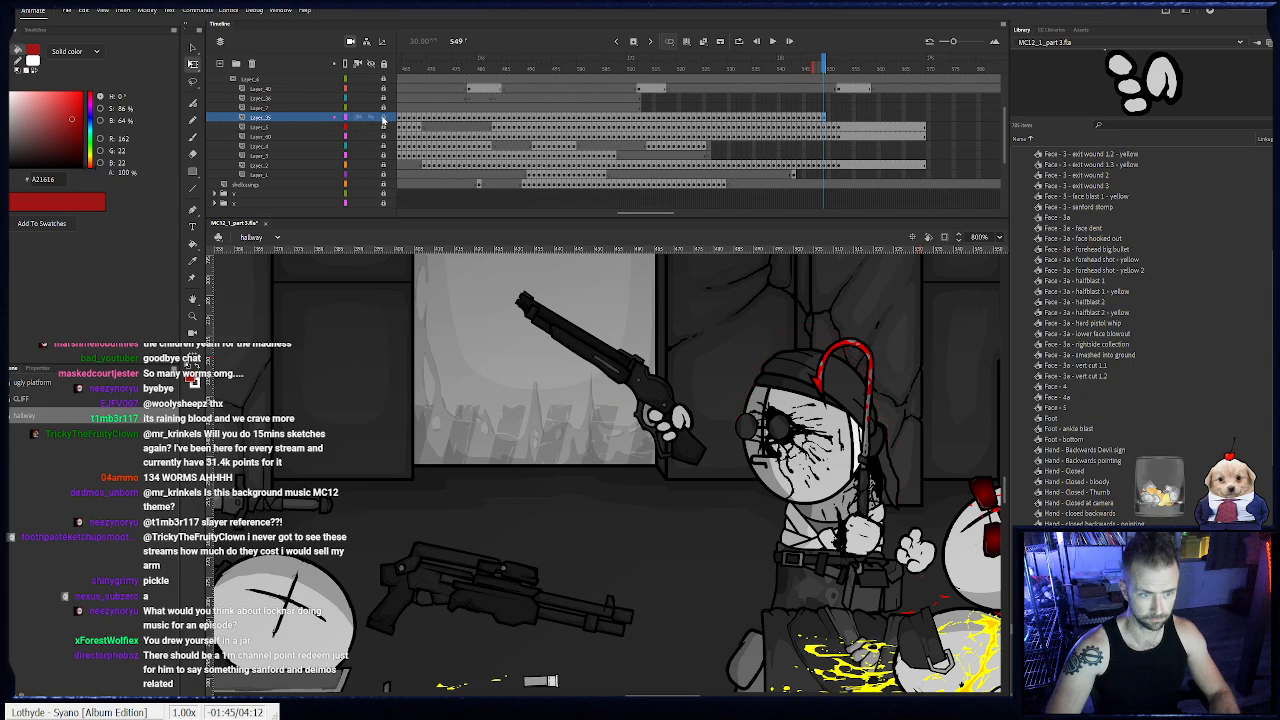
{"action": "left_click", "coordinate": [828, 118]}
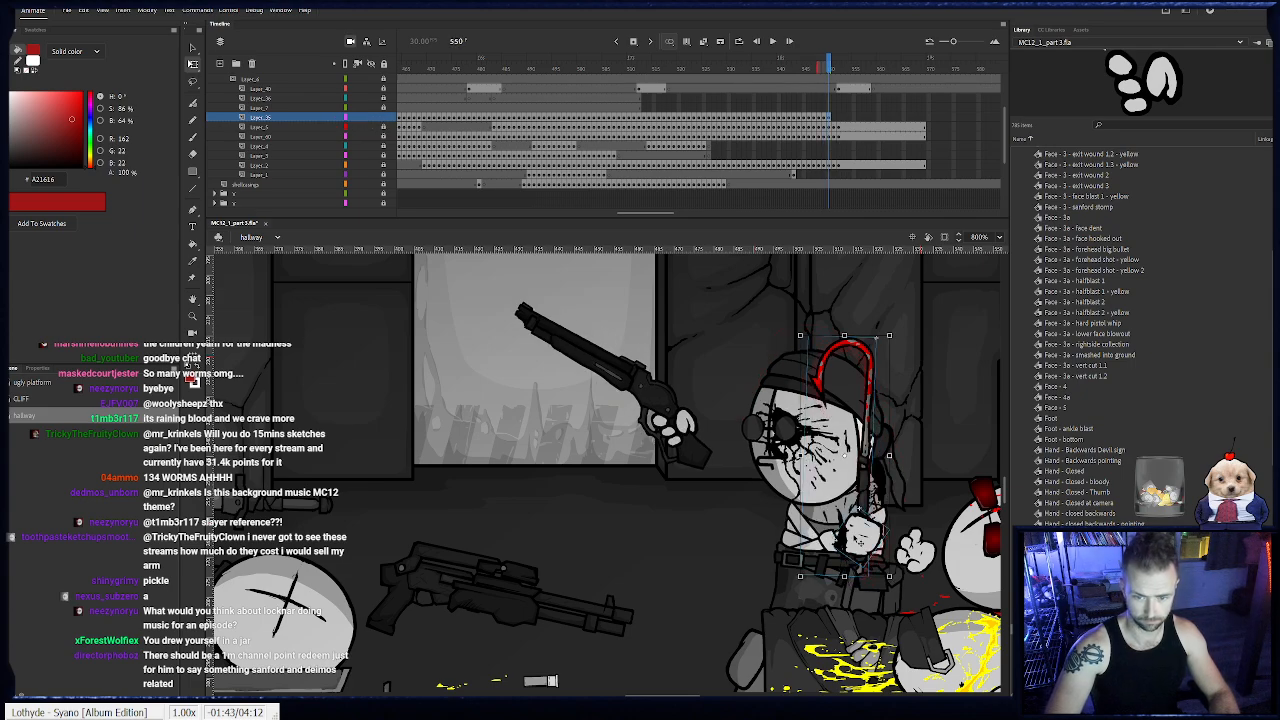
{"action": "key", "text": "Right"}
{"action": "key", "text": "Right"}
{"action": "key", "text": "Up"}
{"action": "key", "text": "F6"}
{"action": "key", "text": "Right"}
{"action": "key", "text": "Right"}
{"action": "key", "text": "Right"}
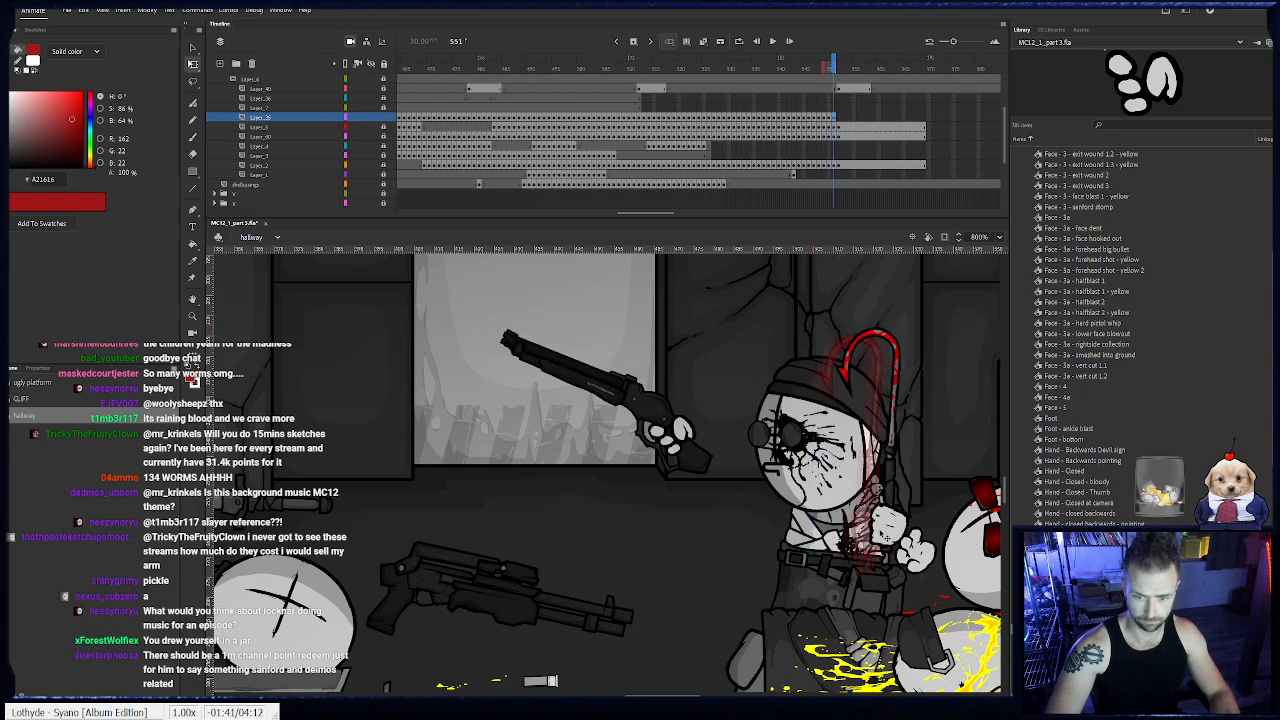
{"action": "key", "text": "Up"}
{"action": "key", "text": "F6"}
{"action": "left_click_drag", "start_coordinate": [887, 537], "coordinate": [918, 532]}
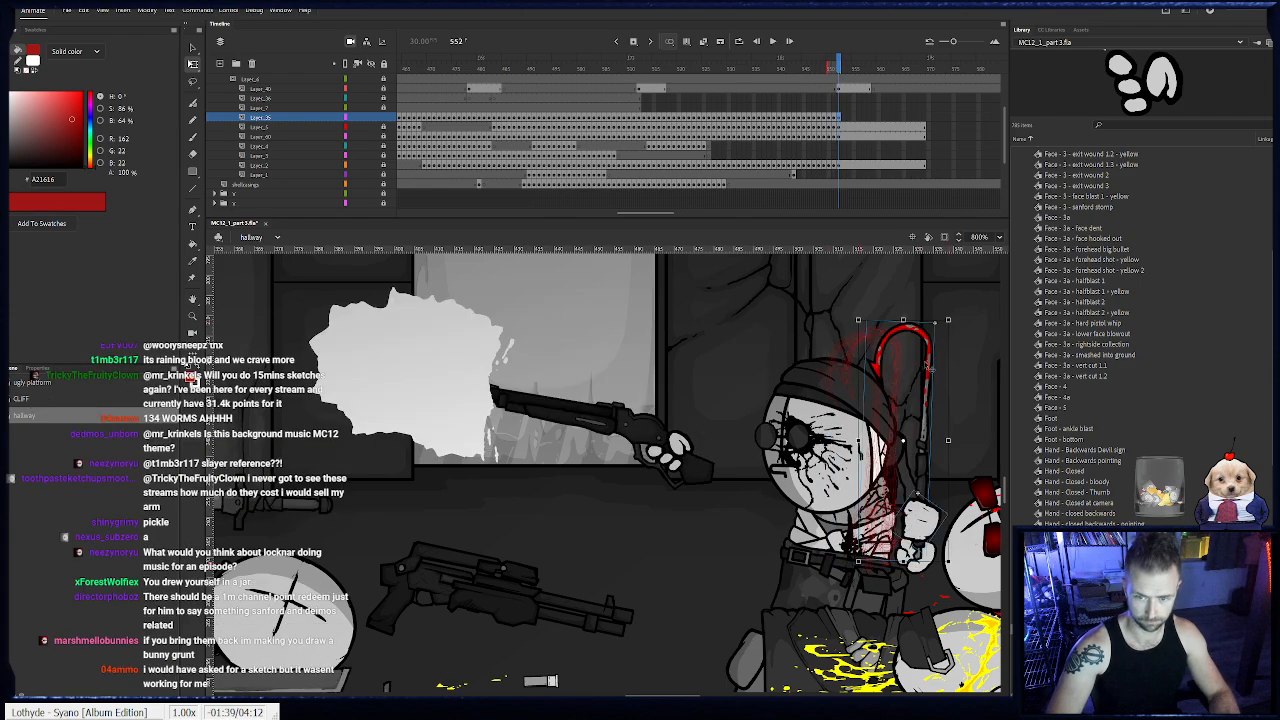
- Extend the layer with the red hook and its hand to frame 569
{"action": "left_click", "coordinate": [925, 118]}
{"action": "key", "text": "F5"}
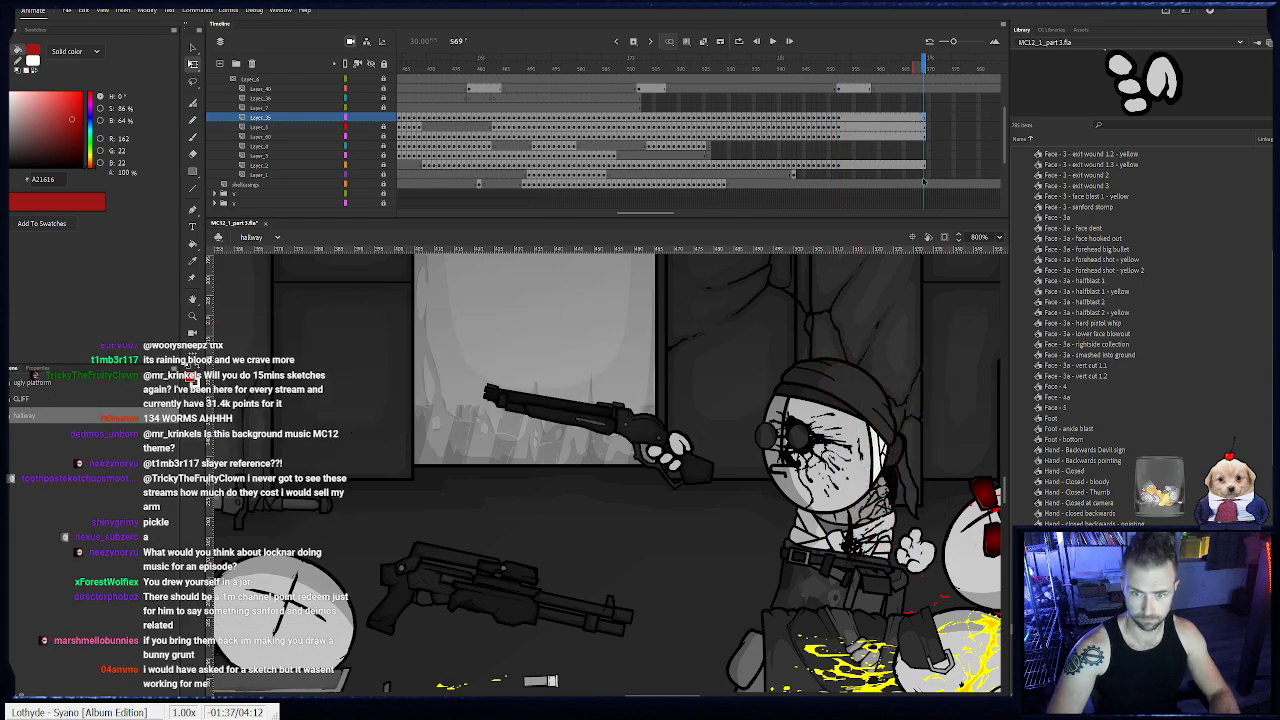
- Move the separate hand piece beside the shotgun down toward its grip and add its keyframes up to frame 548
{"action": "left_click", "coordinate": [792, 175]}
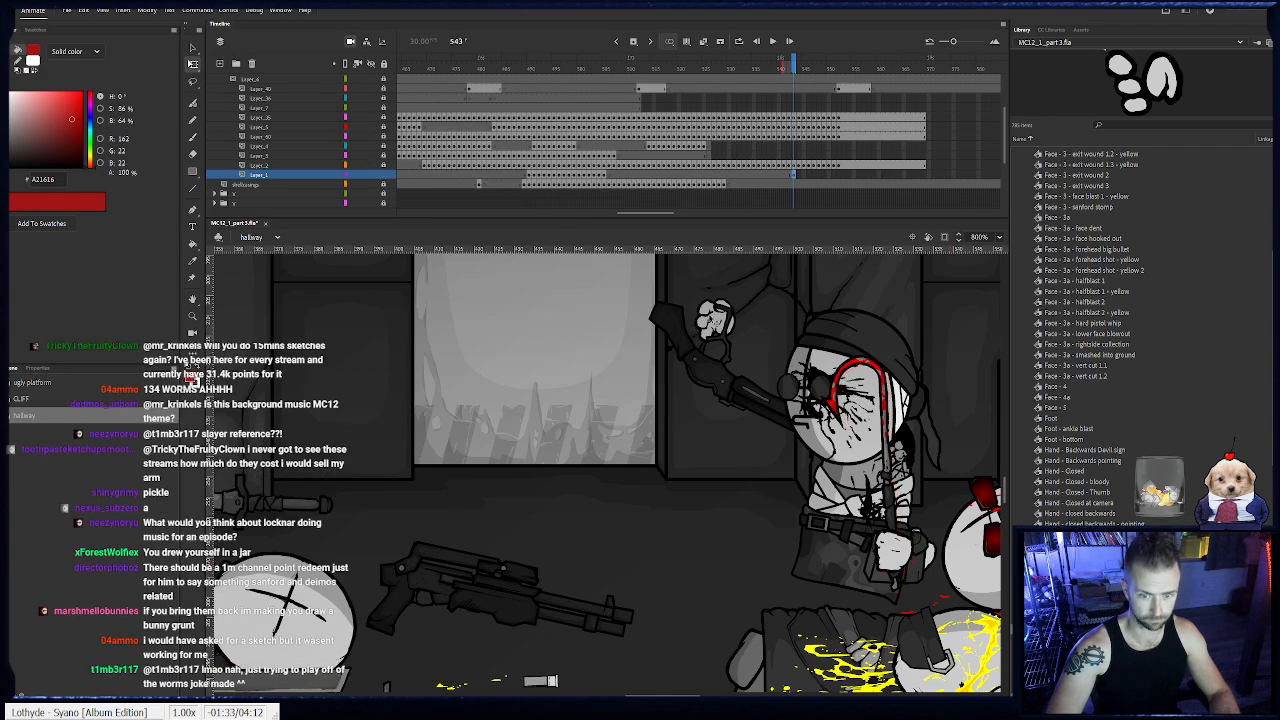
{"action": "key", "text": "."}
{"action": "left_click", "coordinate": [714, 322]}
{"action": "left_click_drag", "start_coordinate": [712, 321], "coordinate": [720, 393]}
{"action": "key", "text": "F6"}
{"action": "key", "text": "F6"}
{"action": "key", "text": "F6"}
{"action": "key", "text": "F6"}
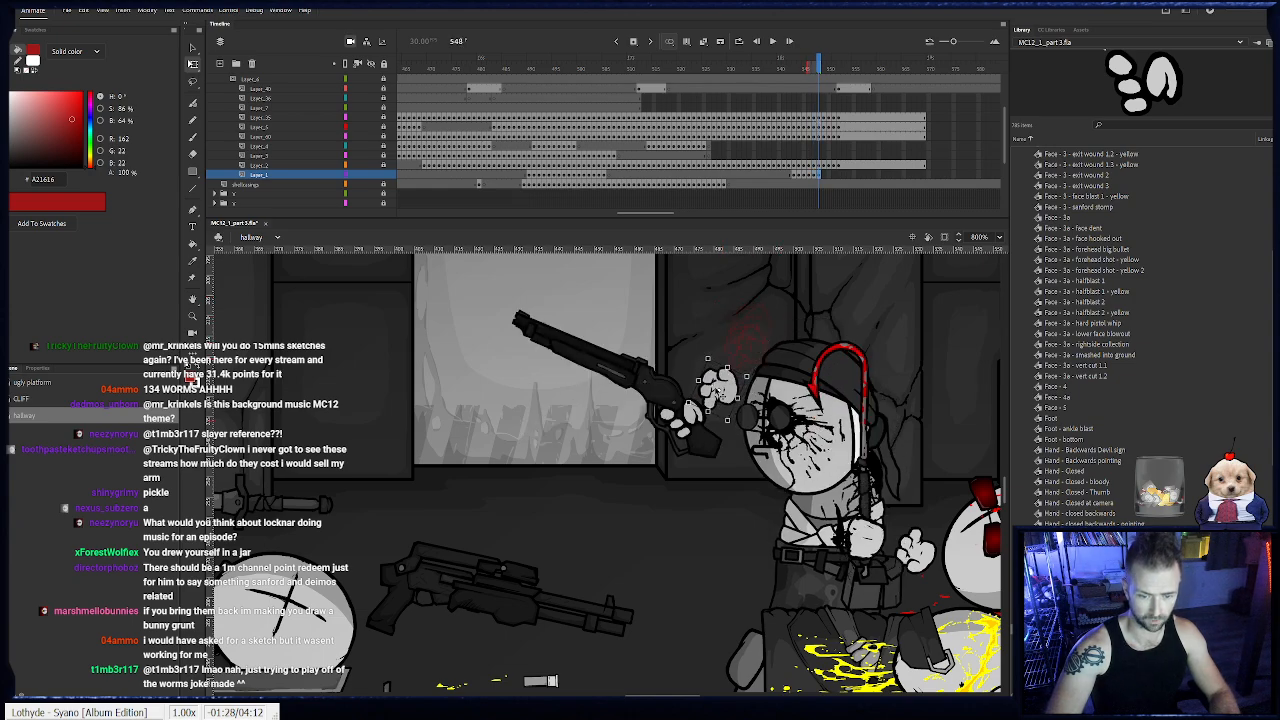
- Reposition the separate hand piece on the shotgun's grip from frame 545 on, checking each frame through 548
{"action": "left_click", "coordinate": [804, 175]}
{"action": "left_click_drag", "start_coordinate": [758, 323], "coordinate": [722, 396]}
{"action": "key", "text": "."}
{"action": "key", "text": "."}
{"action": "key", "text": "."}
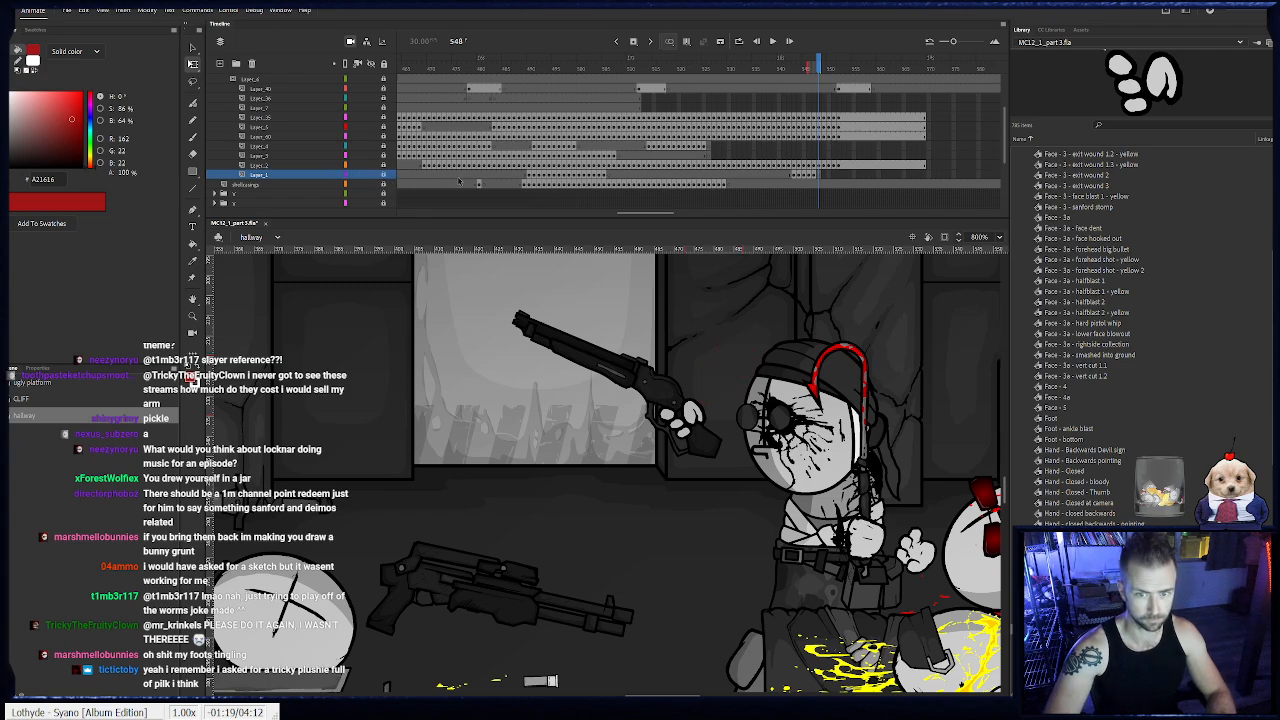
- Return to frame 530 and restack the shotgun hand at frame 531, putting its finger piece in front of the thumb piece
{"action": "left_click_drag", "start_coordinate": [817, 66], "coordinate": [731, 90]}
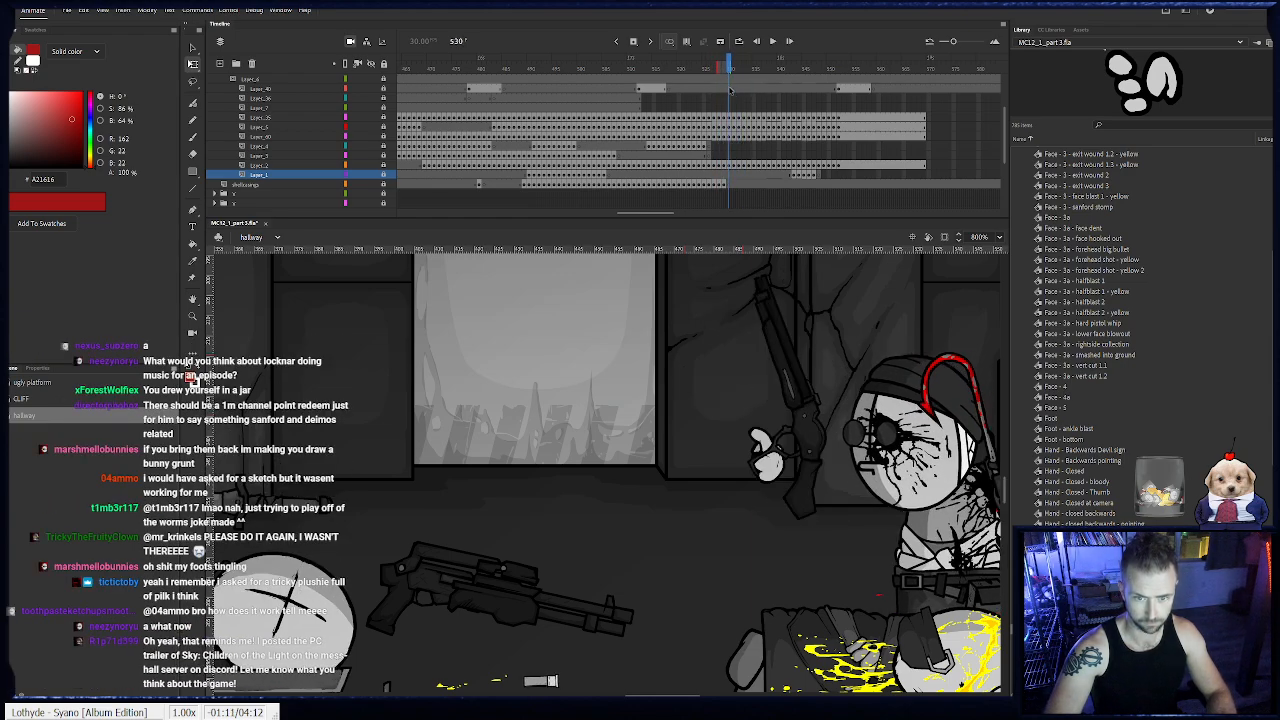
{"action": "left_click", "coordinate": [371, 166]}
{"action": "left_click", "coordinate": [371, 166]}
{"action": "left_click", "coordinate": [757, 445]}
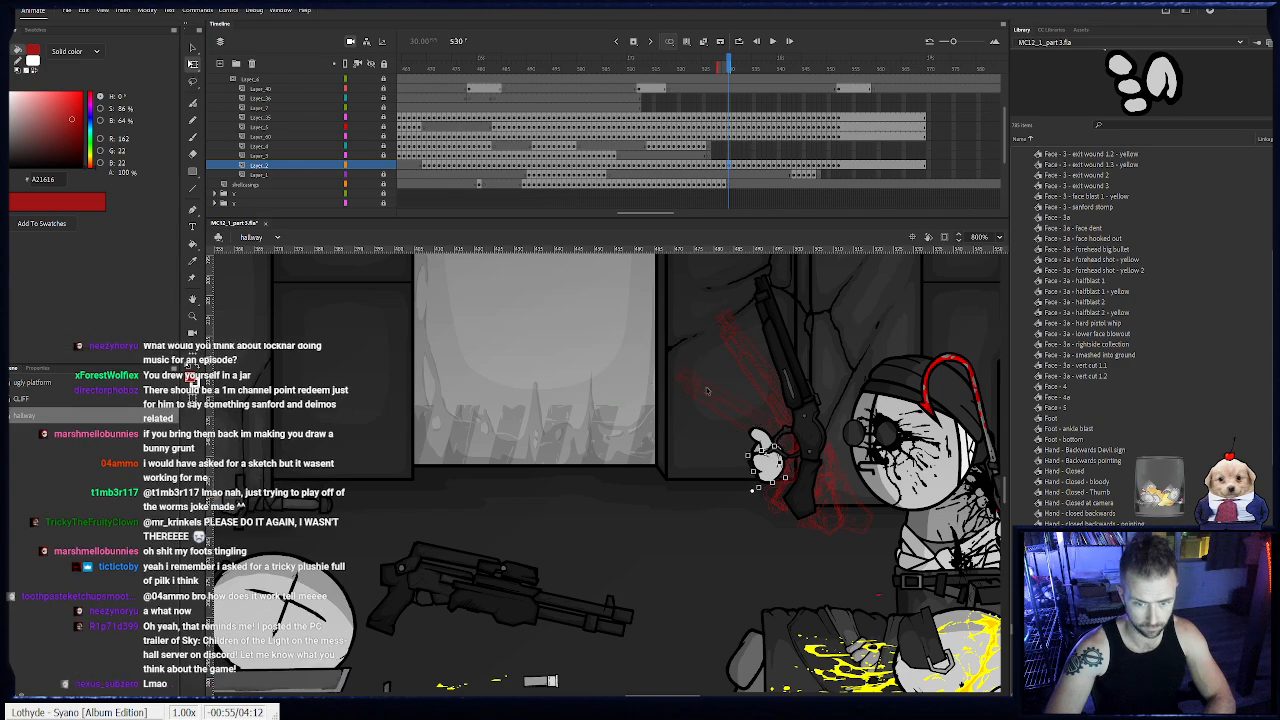
{"action": "key", "text": "."}
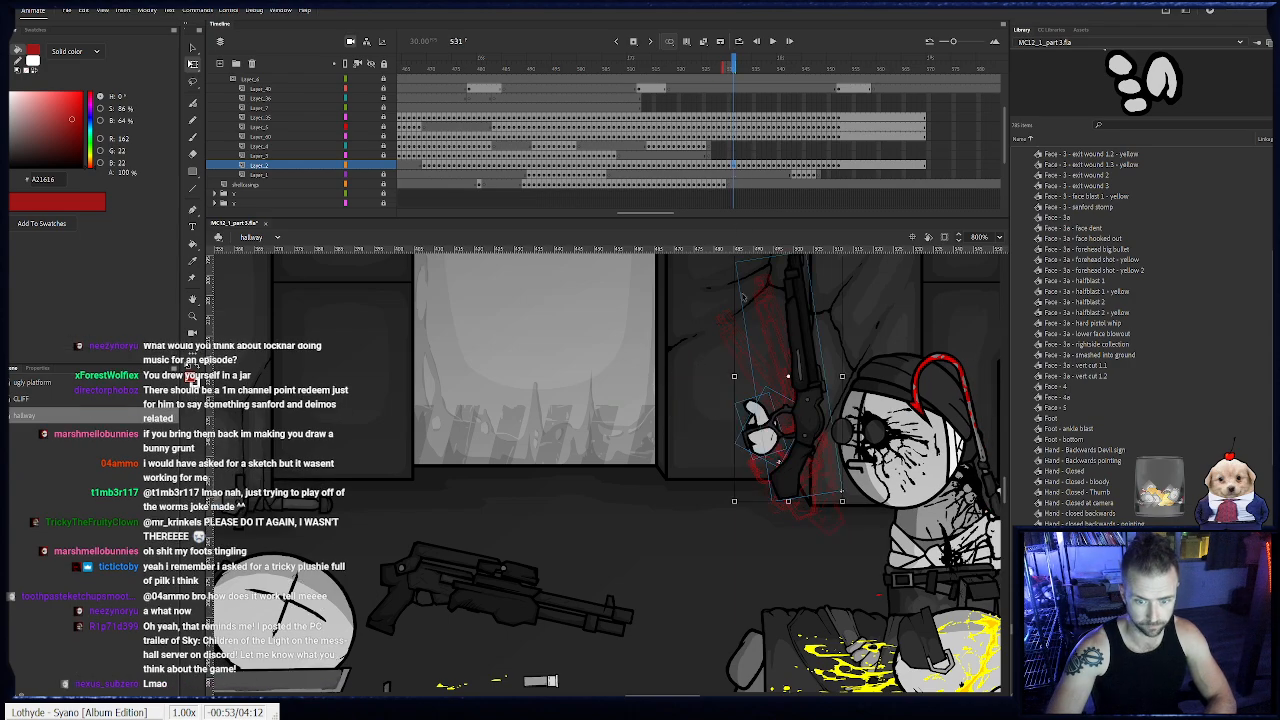
{"action": "left_click", "coordinate": [728, 409]}
{"action": "left_click", "coordinate": [764, 416]}
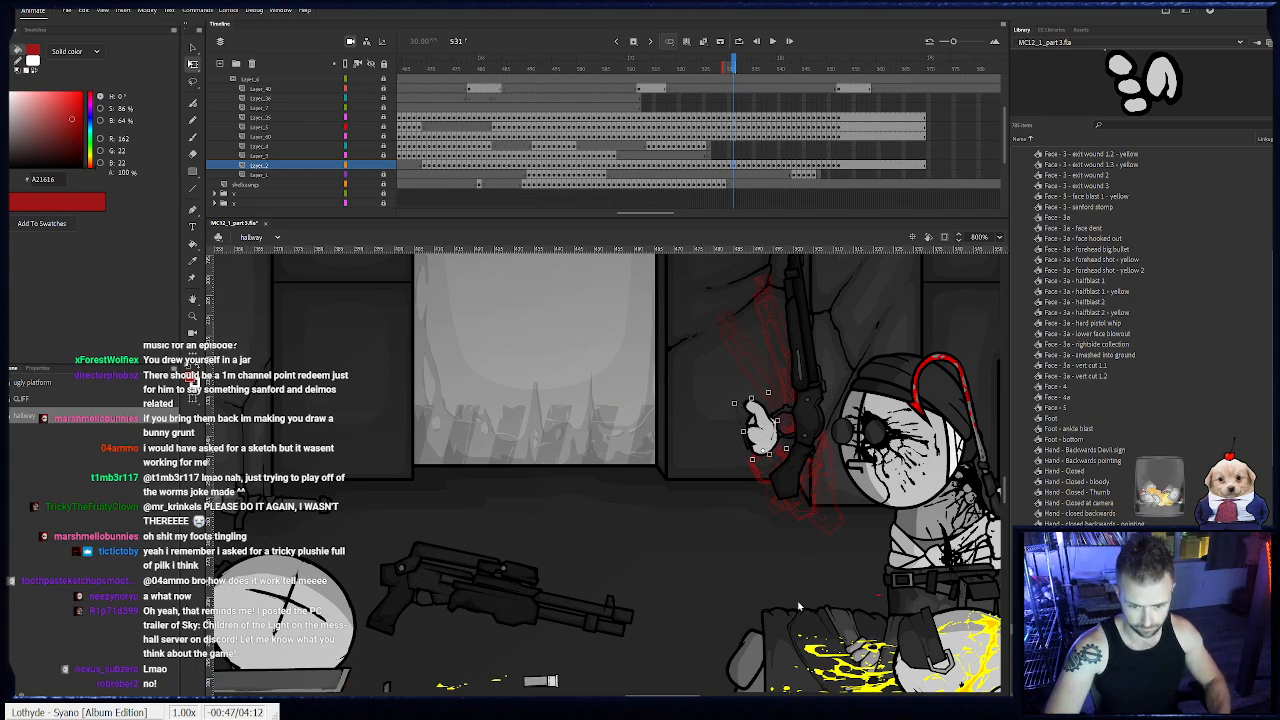
{"action": "key", "text": "ctrl+shift+v"}
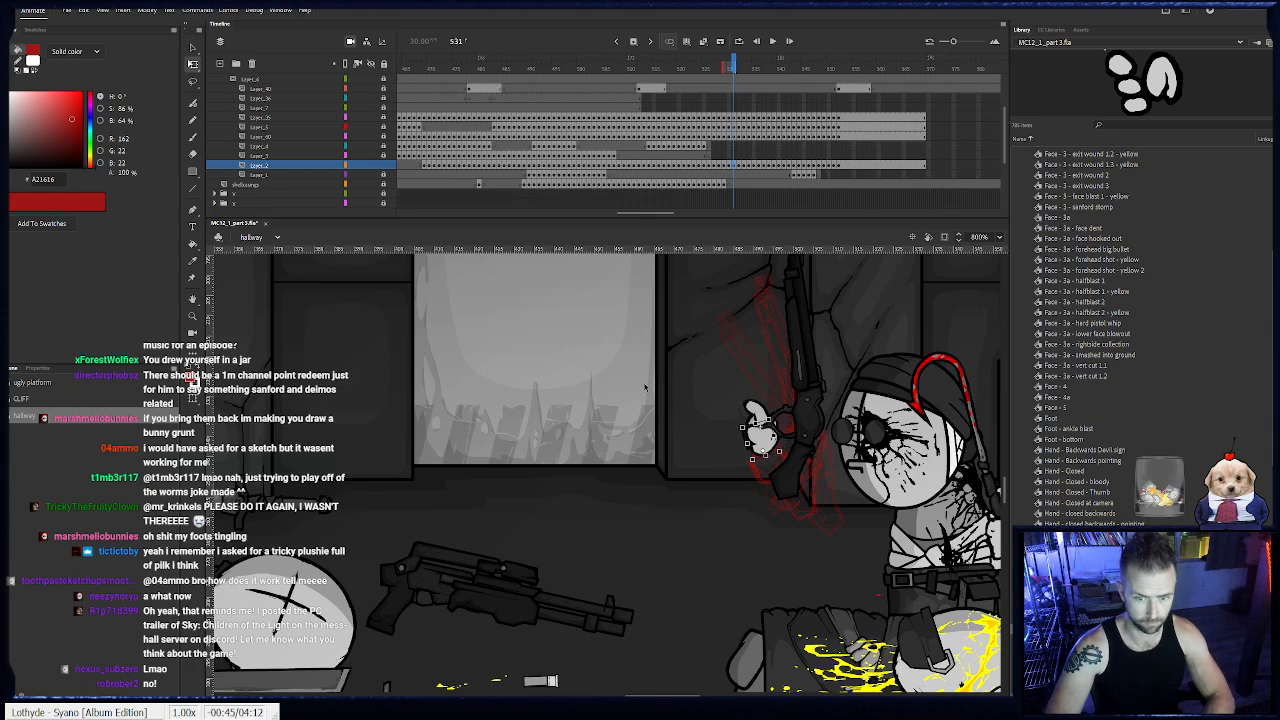
{"action": "left_click", "coordinate": [645, 387]}
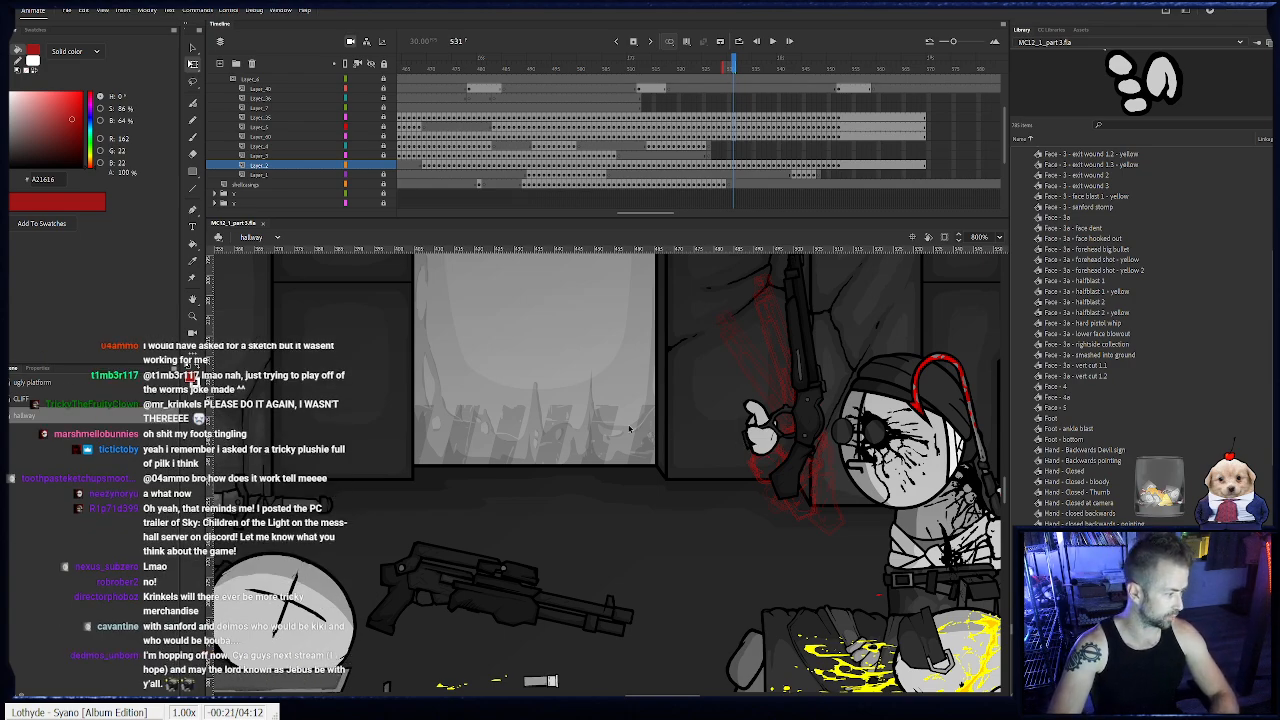
- Restack the shotgun hand at frames 532 and 533, sending the thumb piece behind the finger piece
{"action": "key", "text": "."}
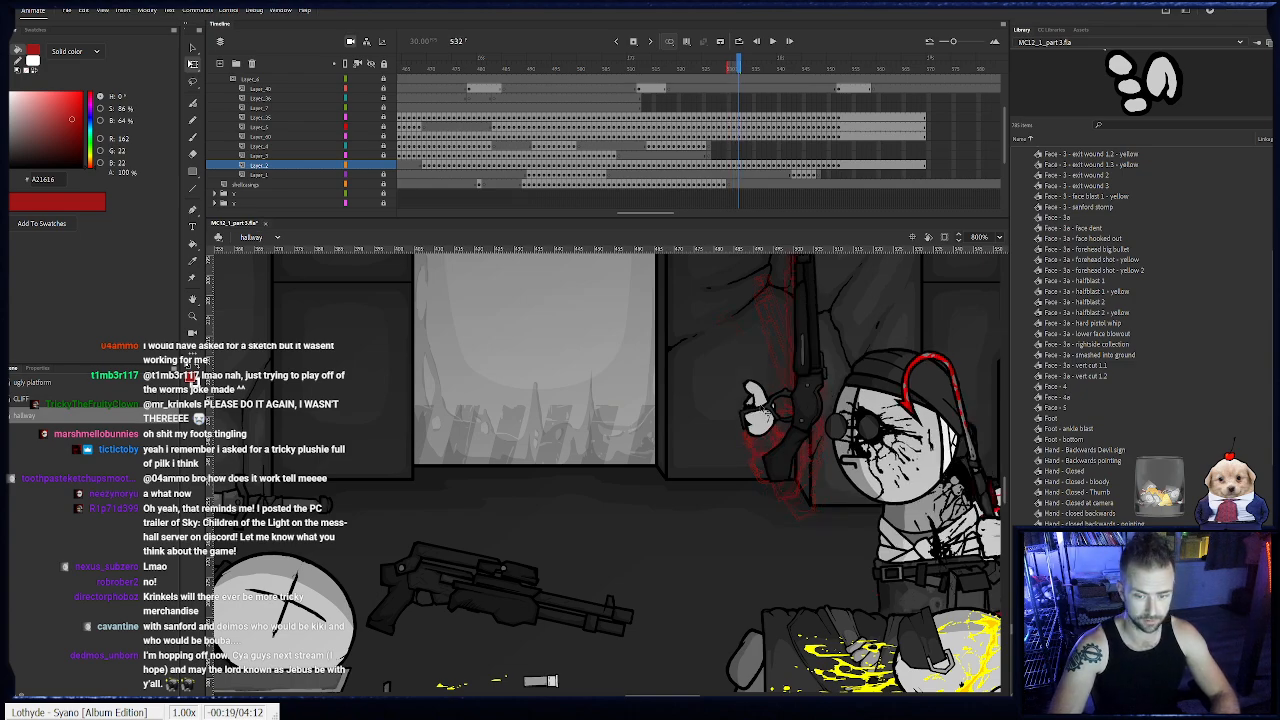
{"action": "left_click", "coordinate": [758, 396]}
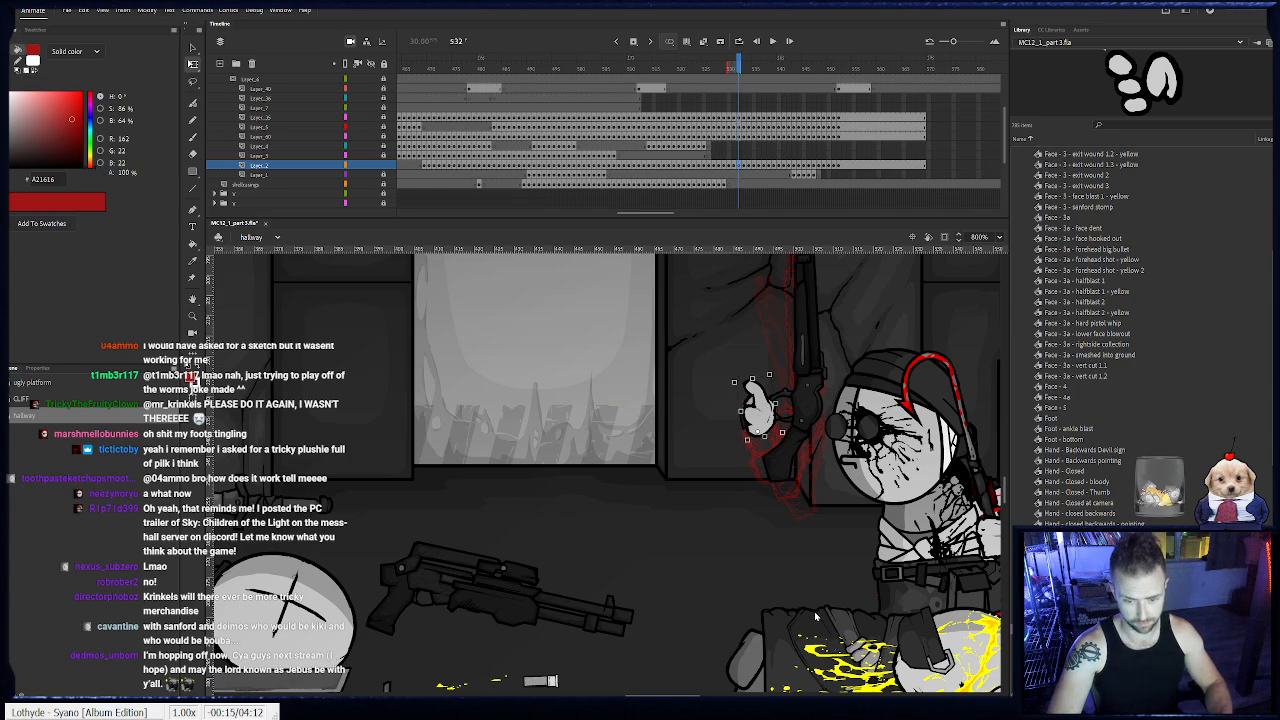
{"action": "key", "text": "ctrl+shift+v"}
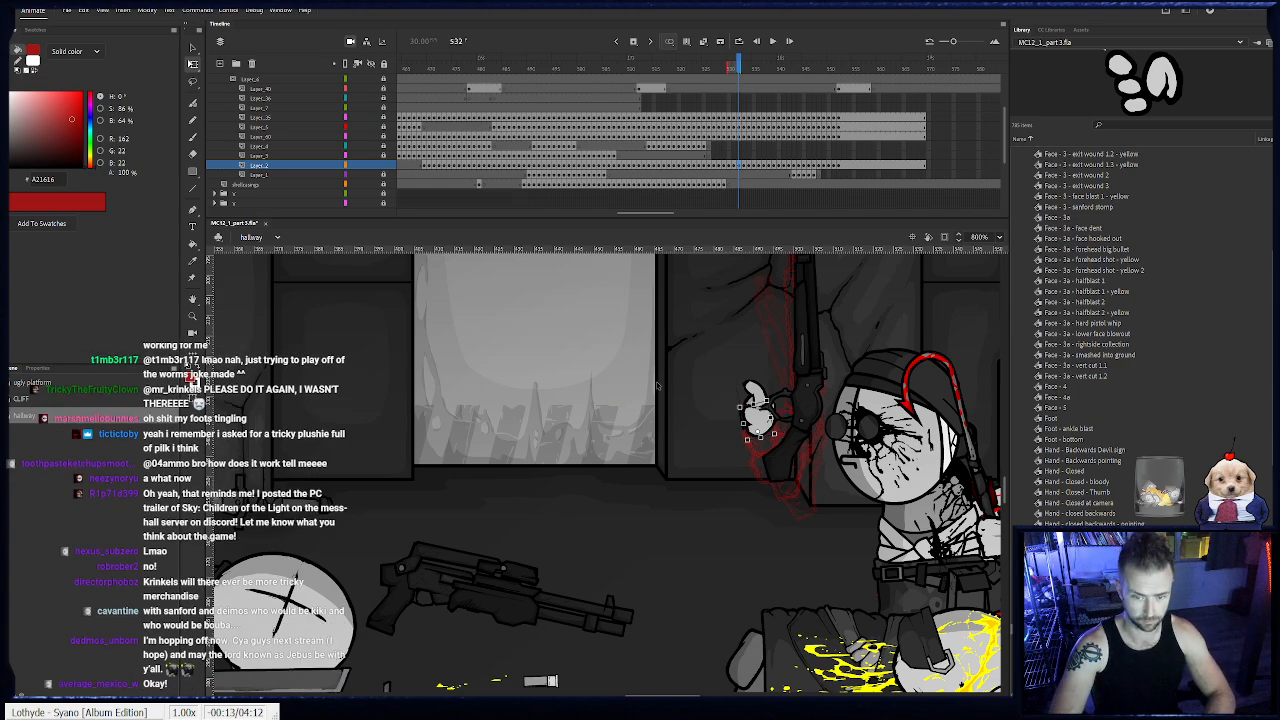
{"action": "left_click", "coordinate": [657, 386]}
{"action": "left_click", "coordinate": [743, 167]}
{"action": "key", "text": "ctrl+shift+v"}
{"action": "left_click", "coordinate": [760, 380]}
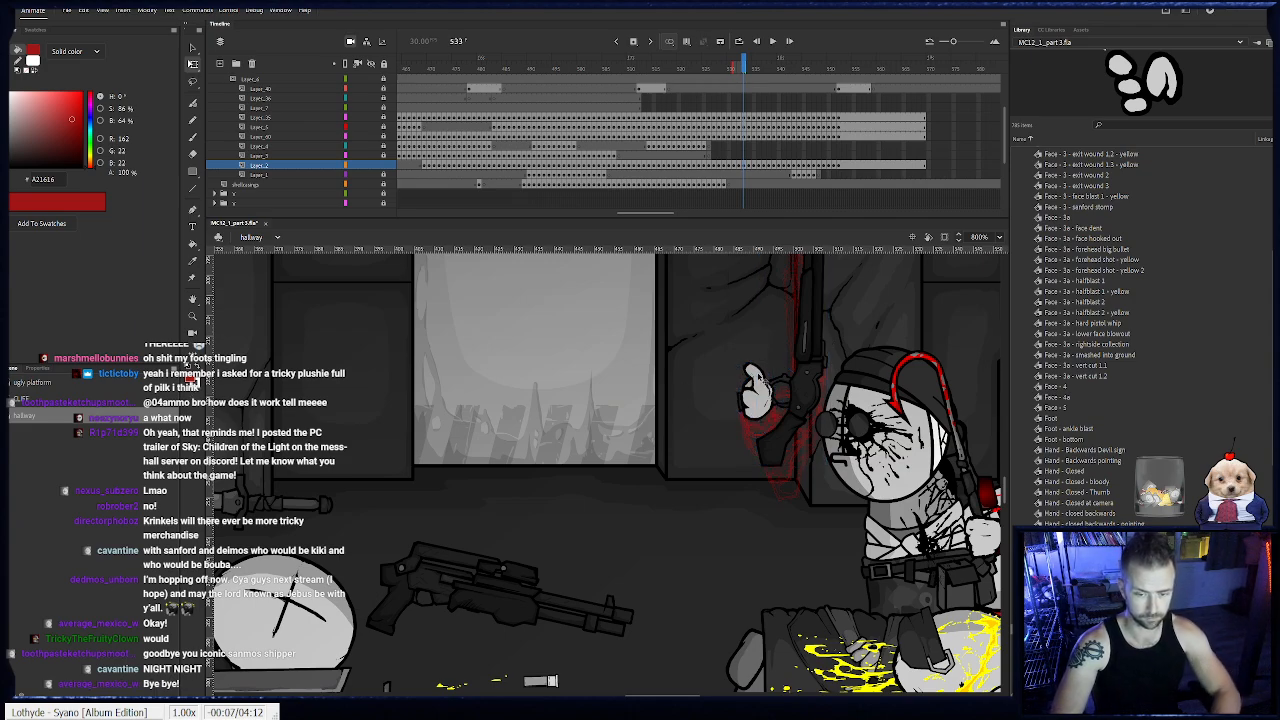
{"action": "key", "text": "ctrl+Down"}
{"action": "left_click", "coordinate": [645, 350]}
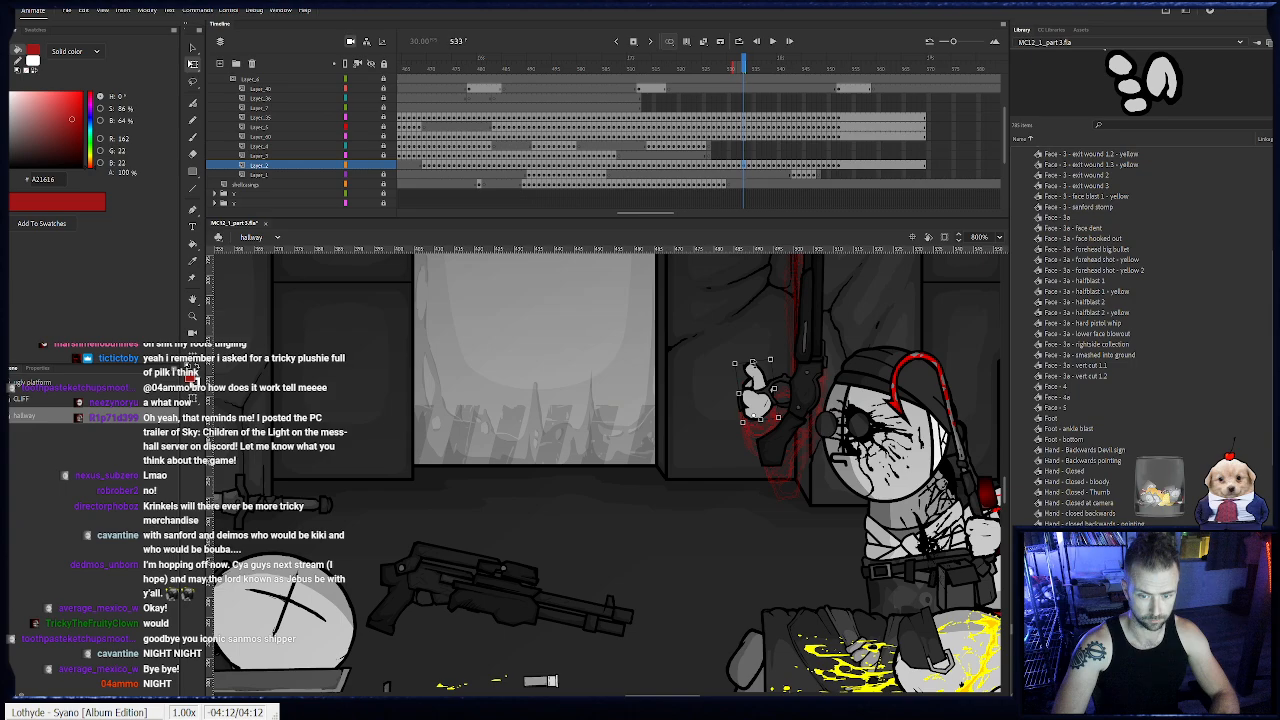
- Adjust the stacking of the shotgun hand's thumb and finger pieces at frames 534 and 535
{"action": "left_click", "coordinate": [749, 165]}
{"action": "left_click", "coordinate": [755, 372]}
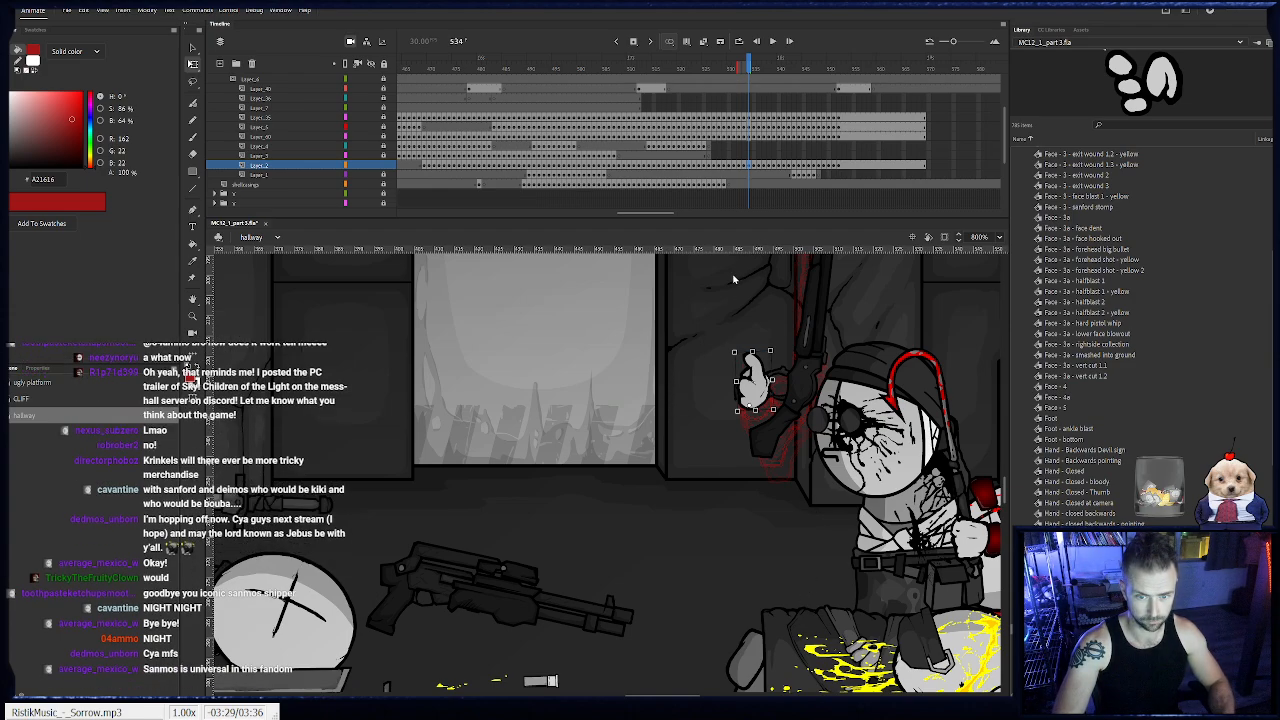
{"action": "left_click_drag", "start_coordinate": [666, 382], "coordinate": [588, 411]}
{"action": "left_click", "coordinate": [528, 395]}
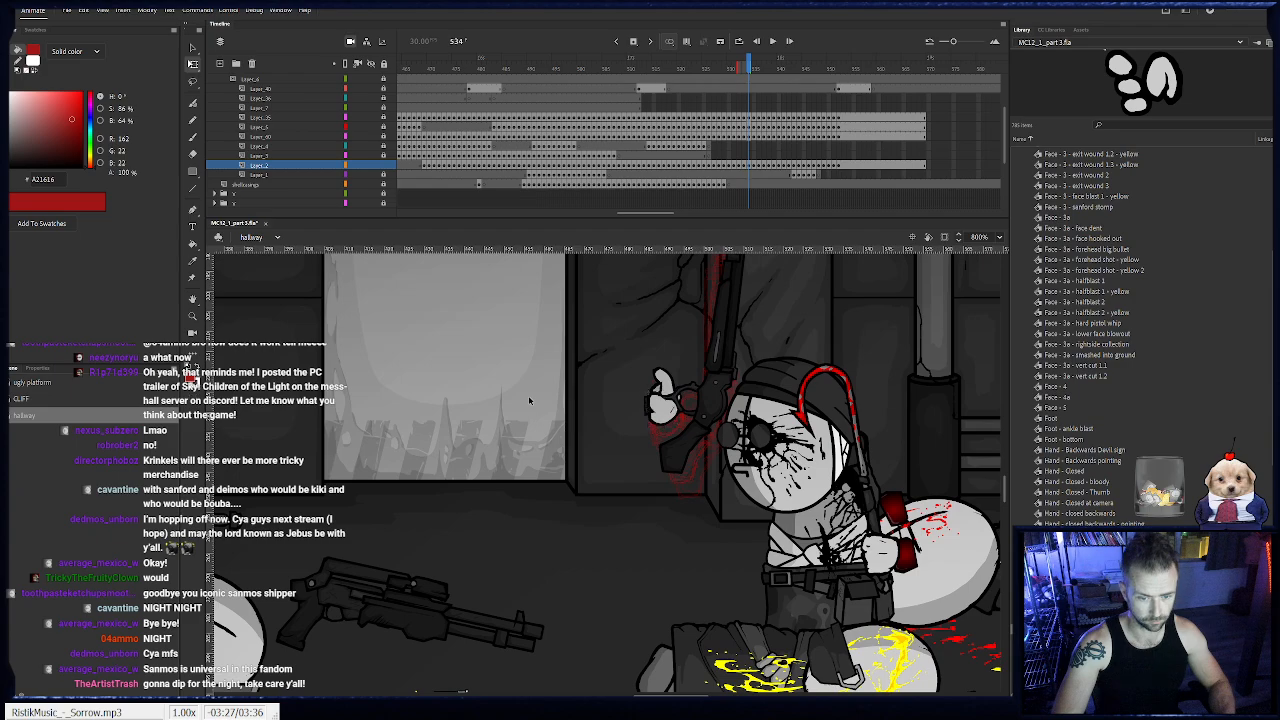
{"action": "left_click_drag", "start_coordinate": [503, 397], "coordinate": [441, 402]}
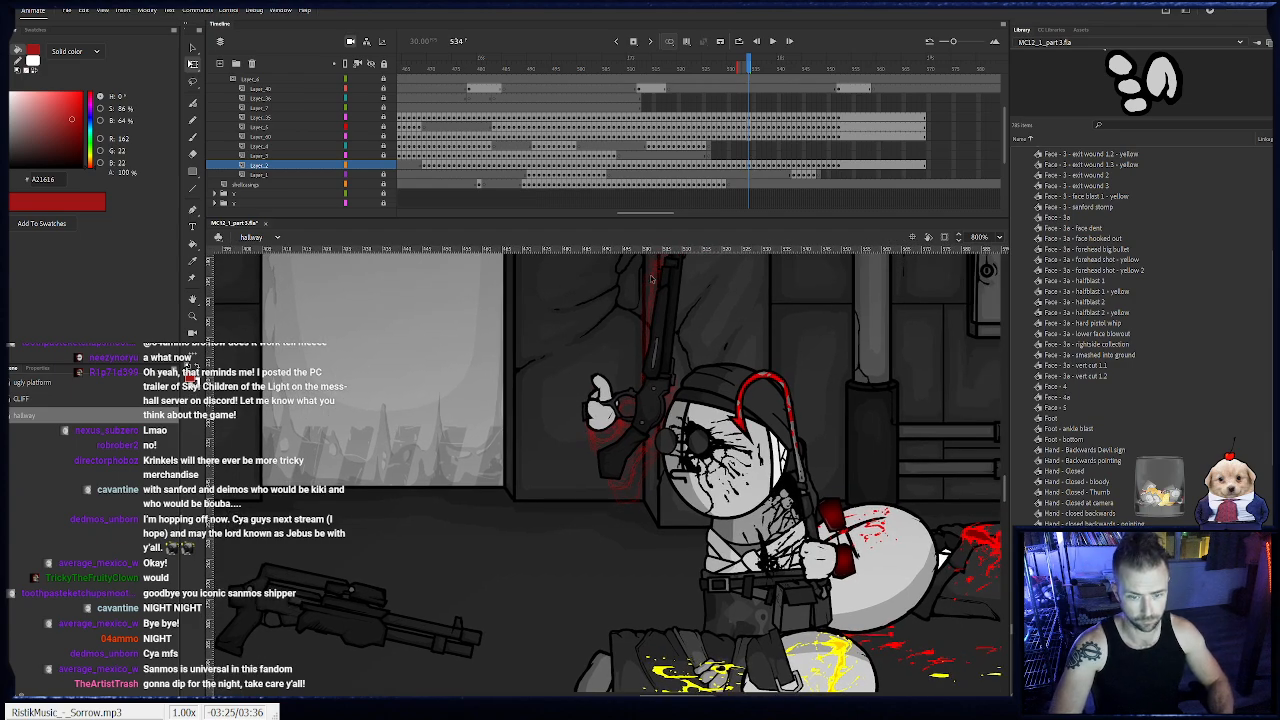
{"action": "left_click", "coordinate": [601, 392]}
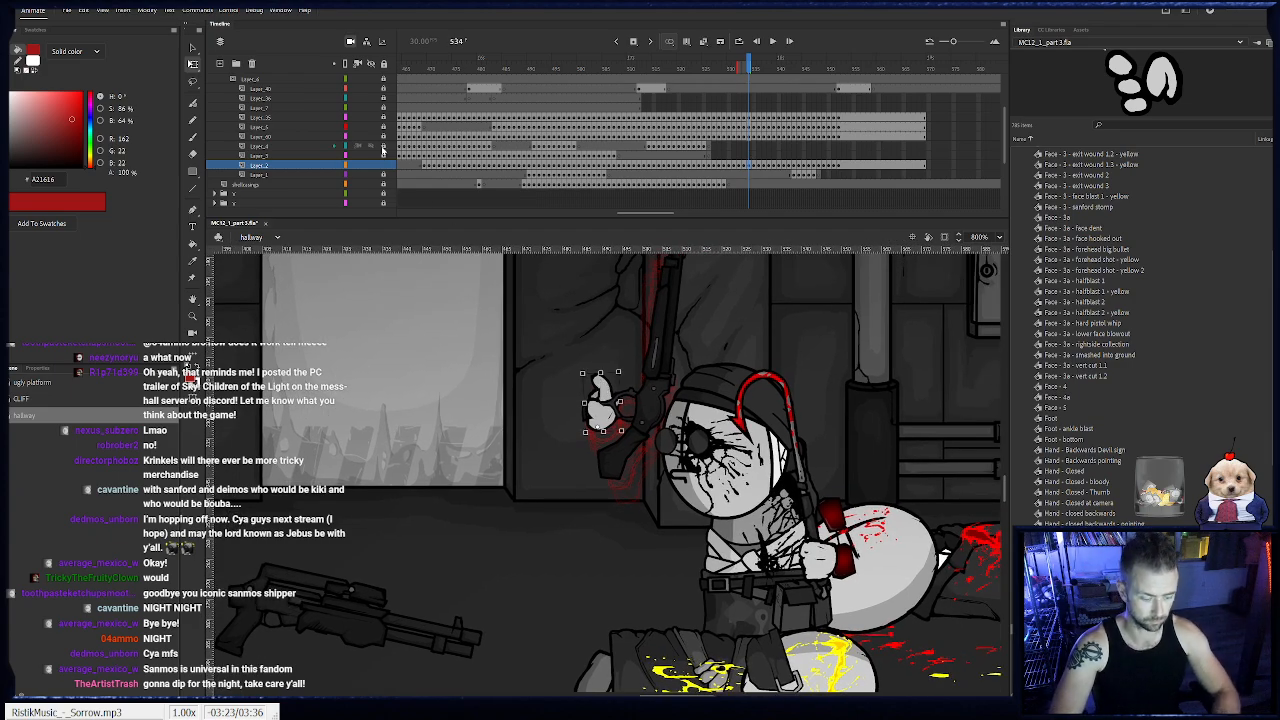
{"action": "key", "text": "period"}
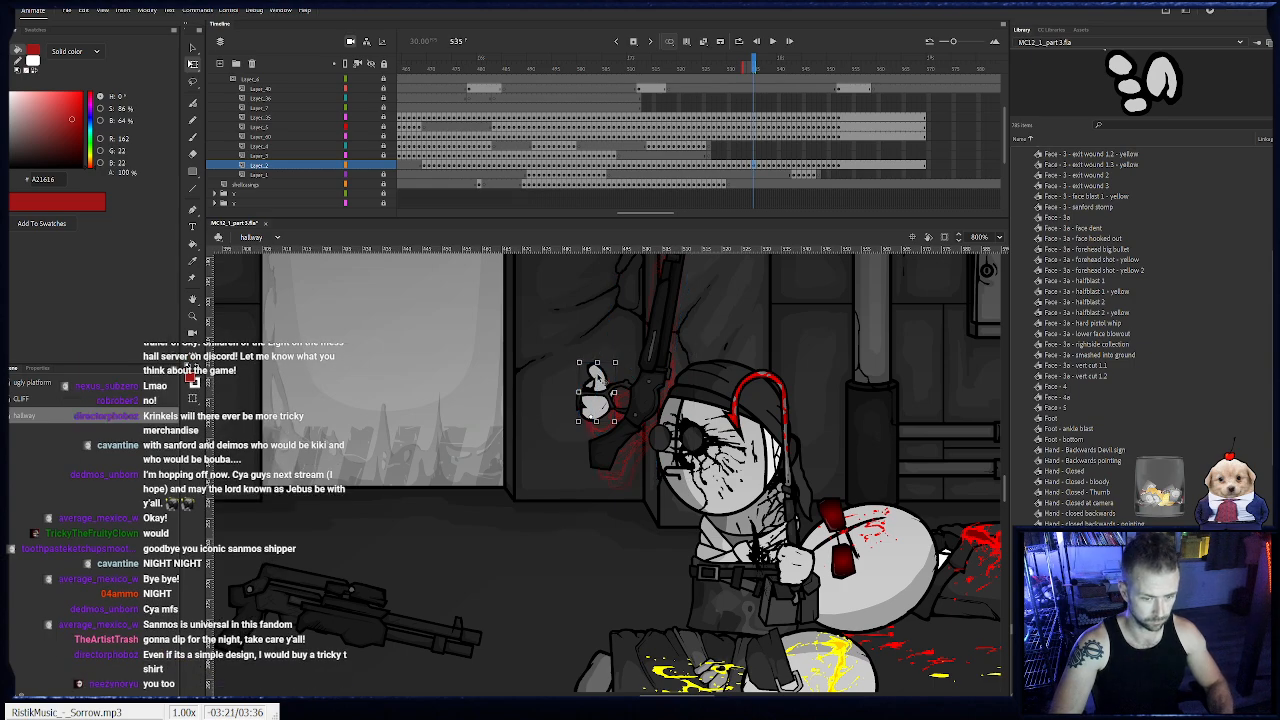
{"action": "left_click", "coordinate": [597, 392]}
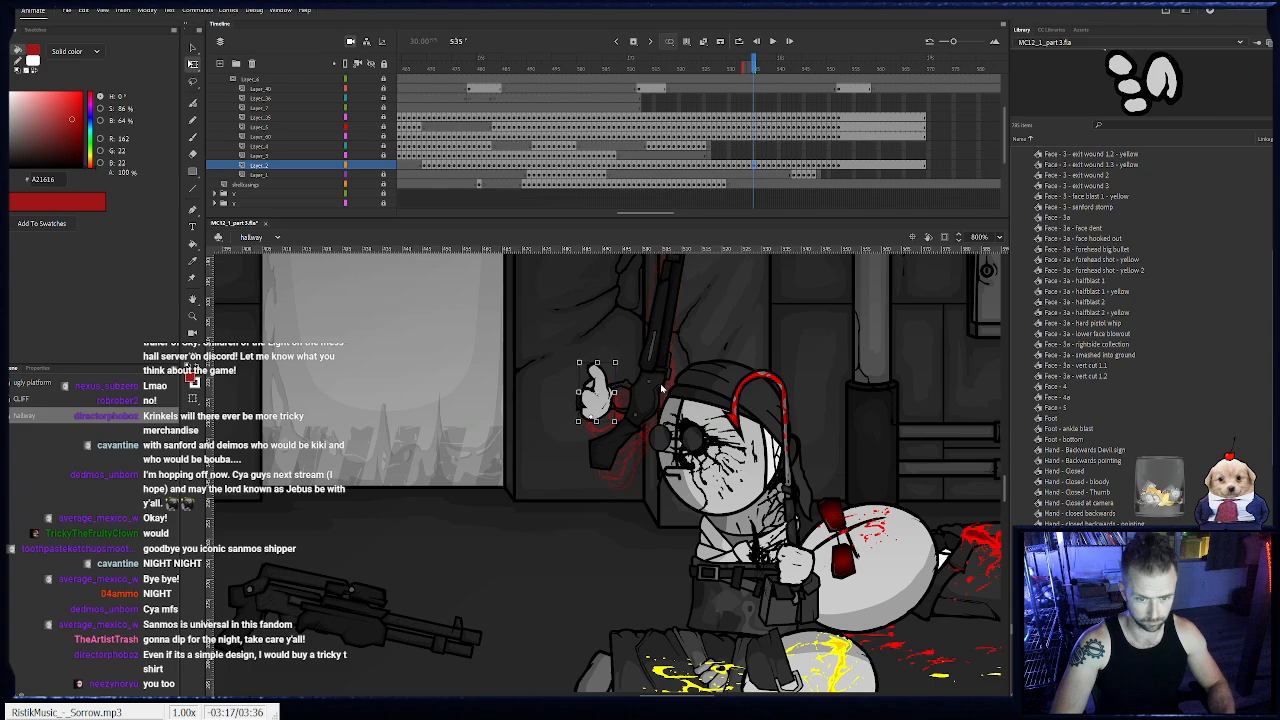
{"action": "left_click", "coordinate": [594, 402]}
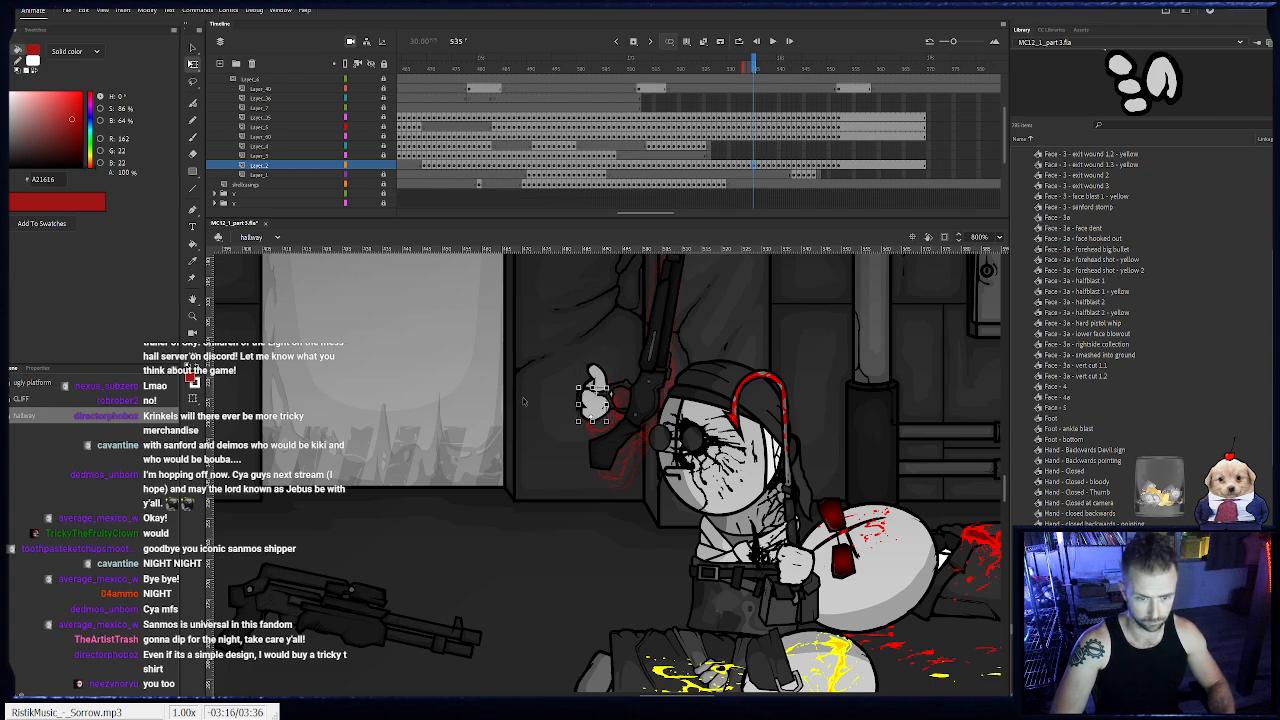
- Restack the overlapping thumb and finger pieces of the shotgun hand at frames 536 and 537
{"action": "left_click", "coordinate": [758, 166]}
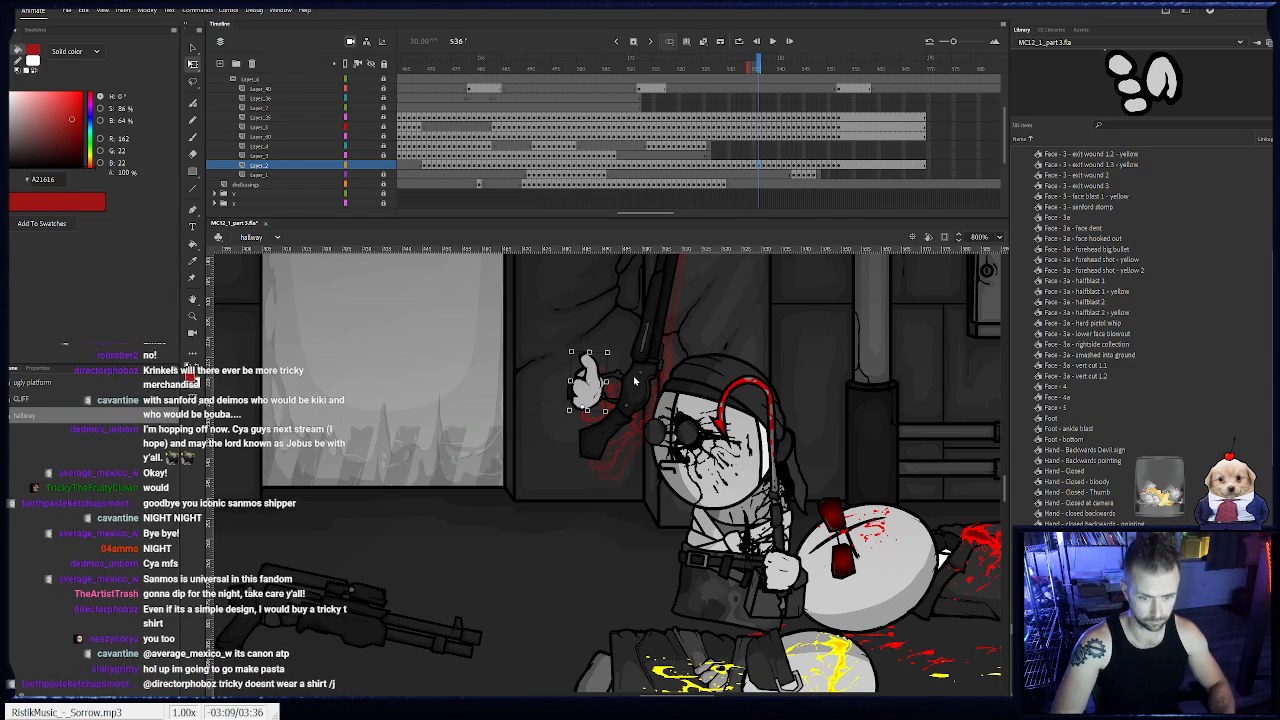
{"action": "left_click", "coordinate": [530, 399]}
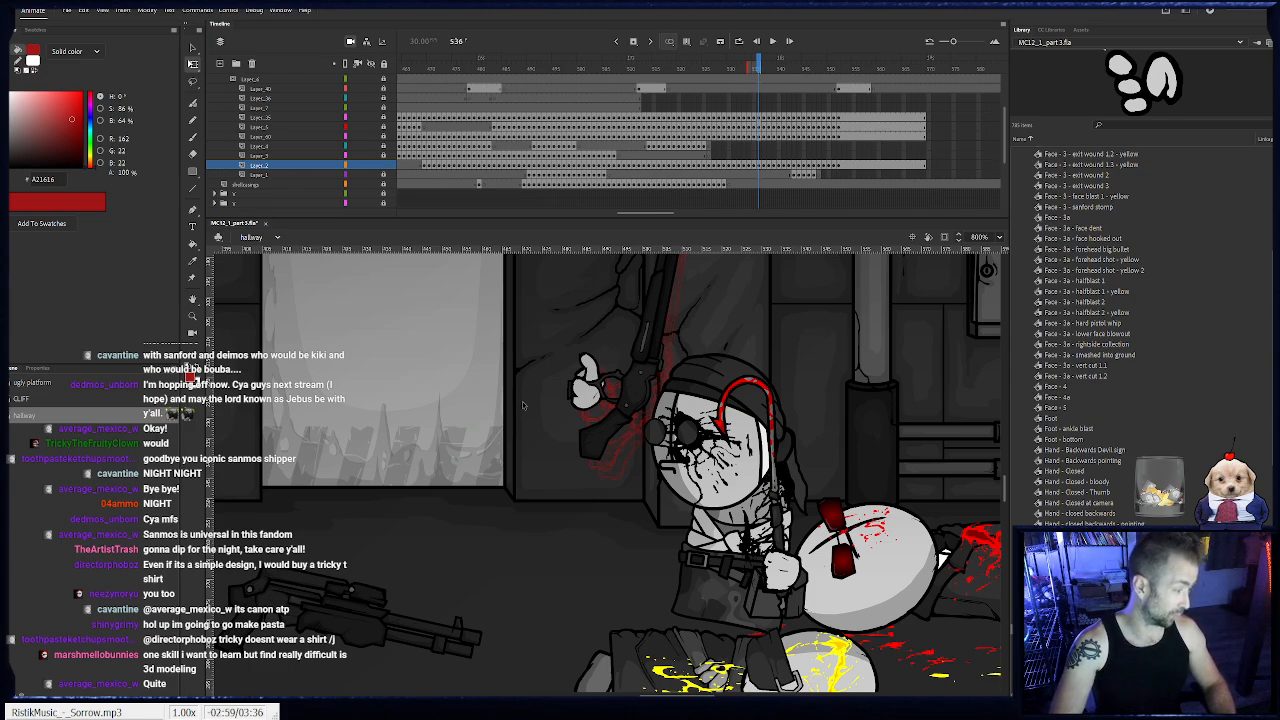
{"action": "left_click", "coordinate": [597, 368]}
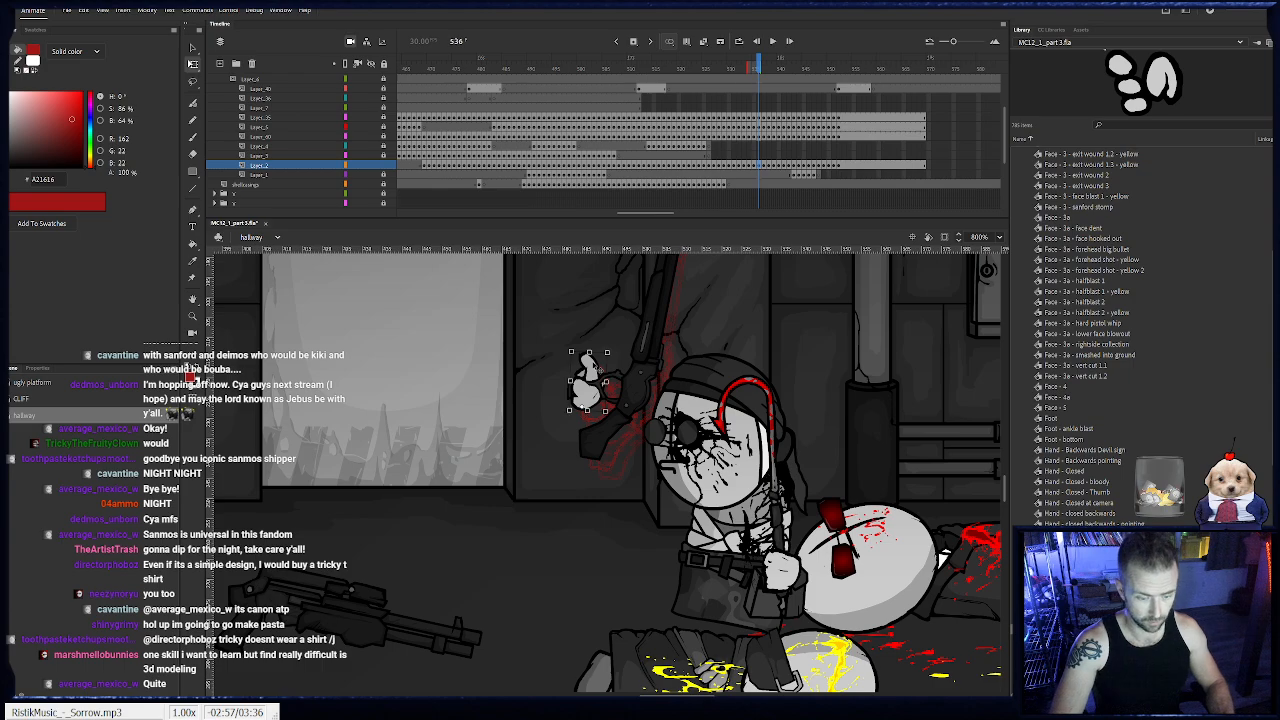
{"action": "key", "text": "period"}
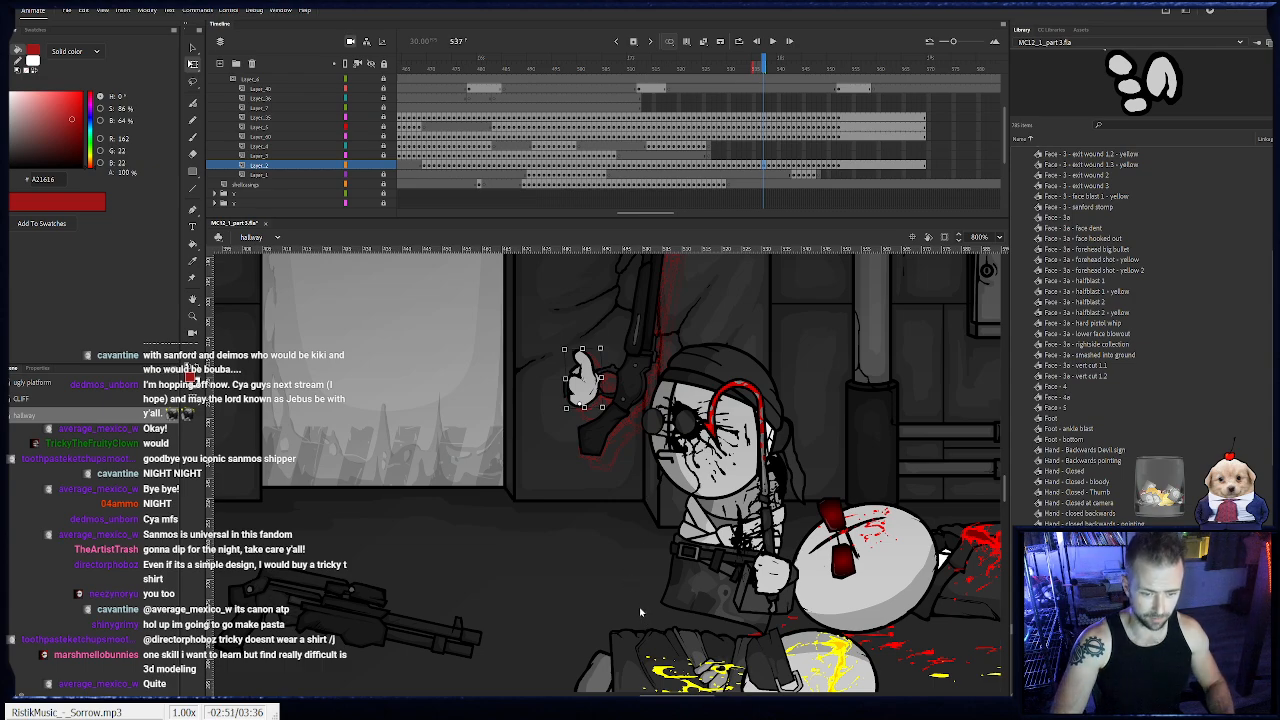
{"action": "left_click", "coordinate": [491, 346]}
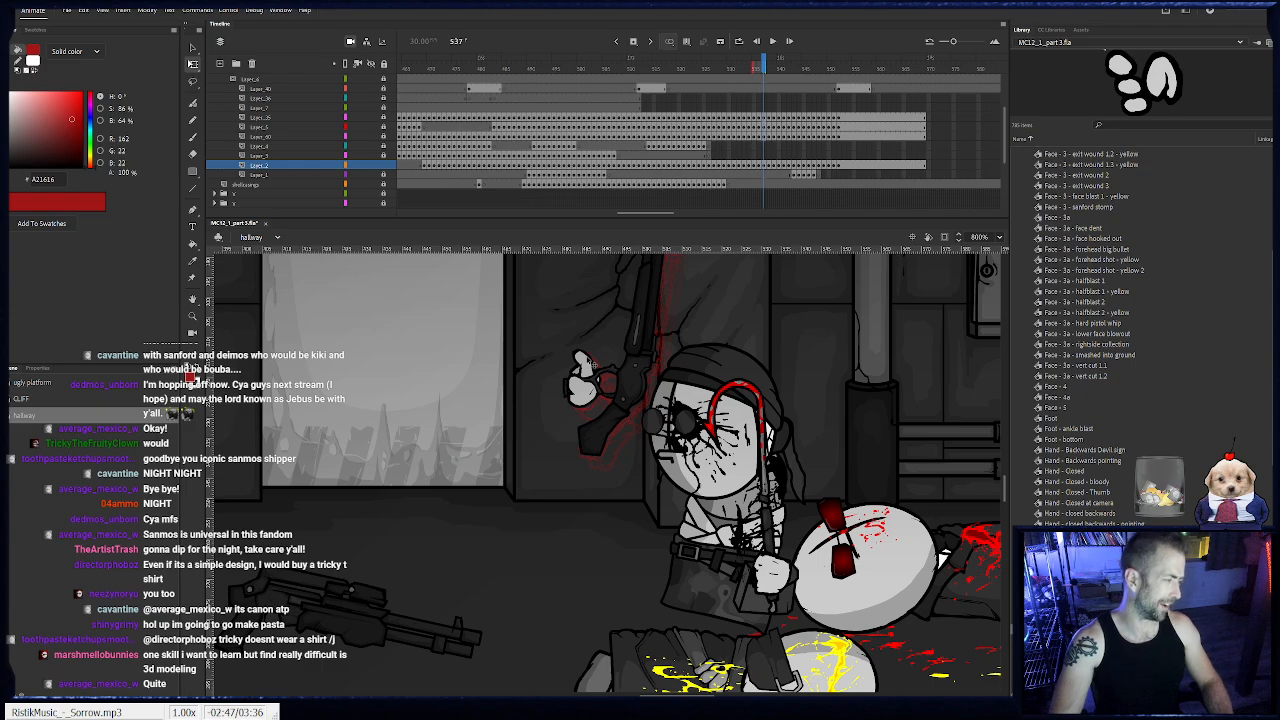
- Send the shotgun hand's thumb piece back in the stacking order at frames 538 and 539
{"action": "key", "text": "period"}
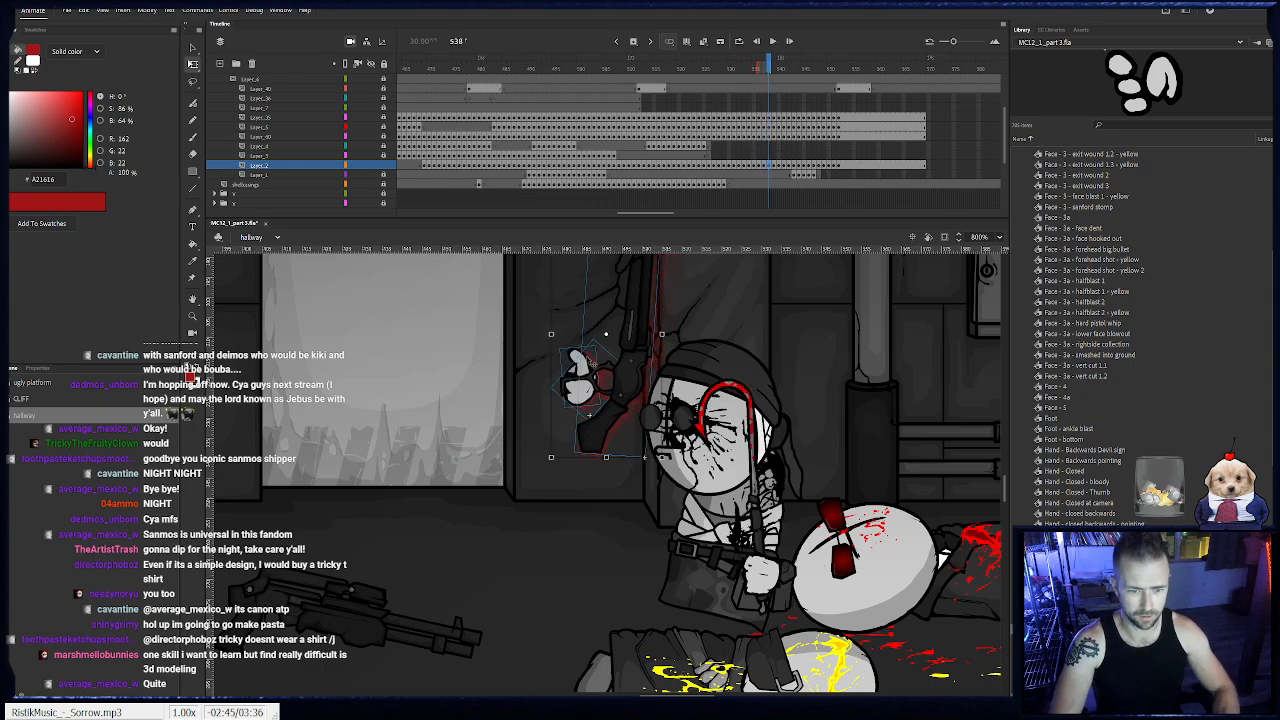
{"action": "left_click", "coordinate": [578, 372]}
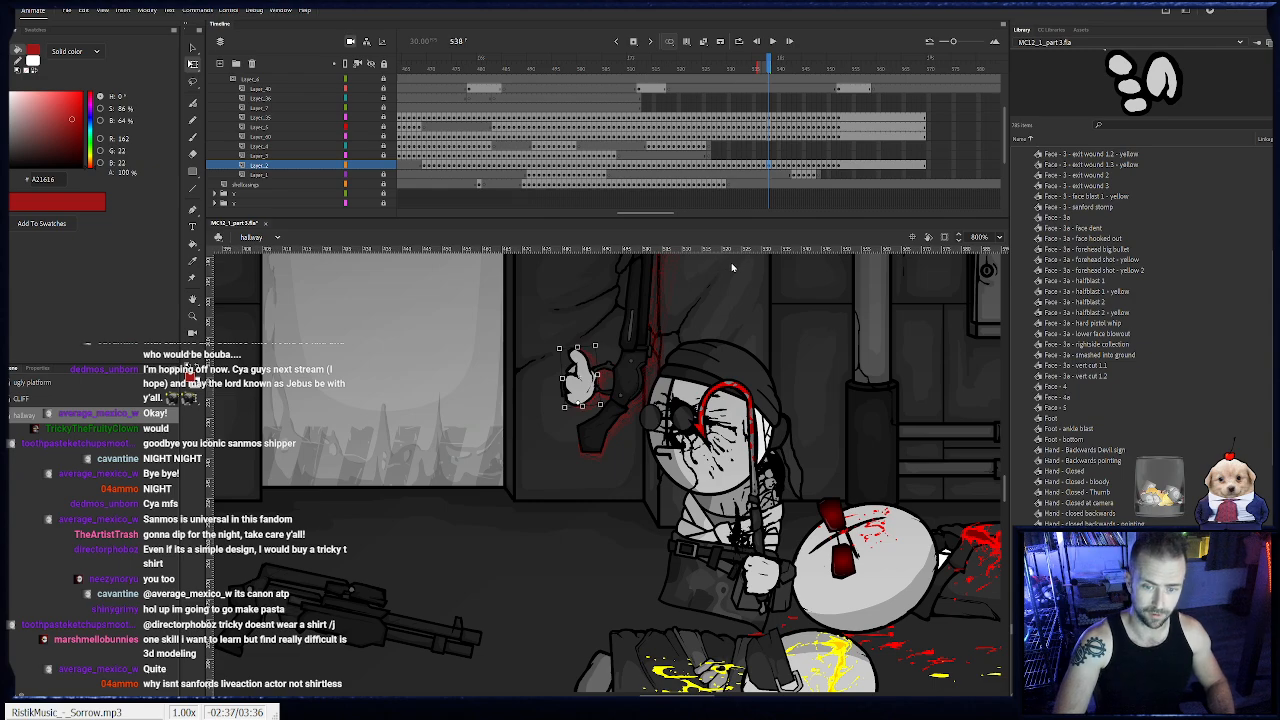
{"action": "key", "text": "ctrl+Down"}
{"action": "left_click", "coordinate": [509, 357]}
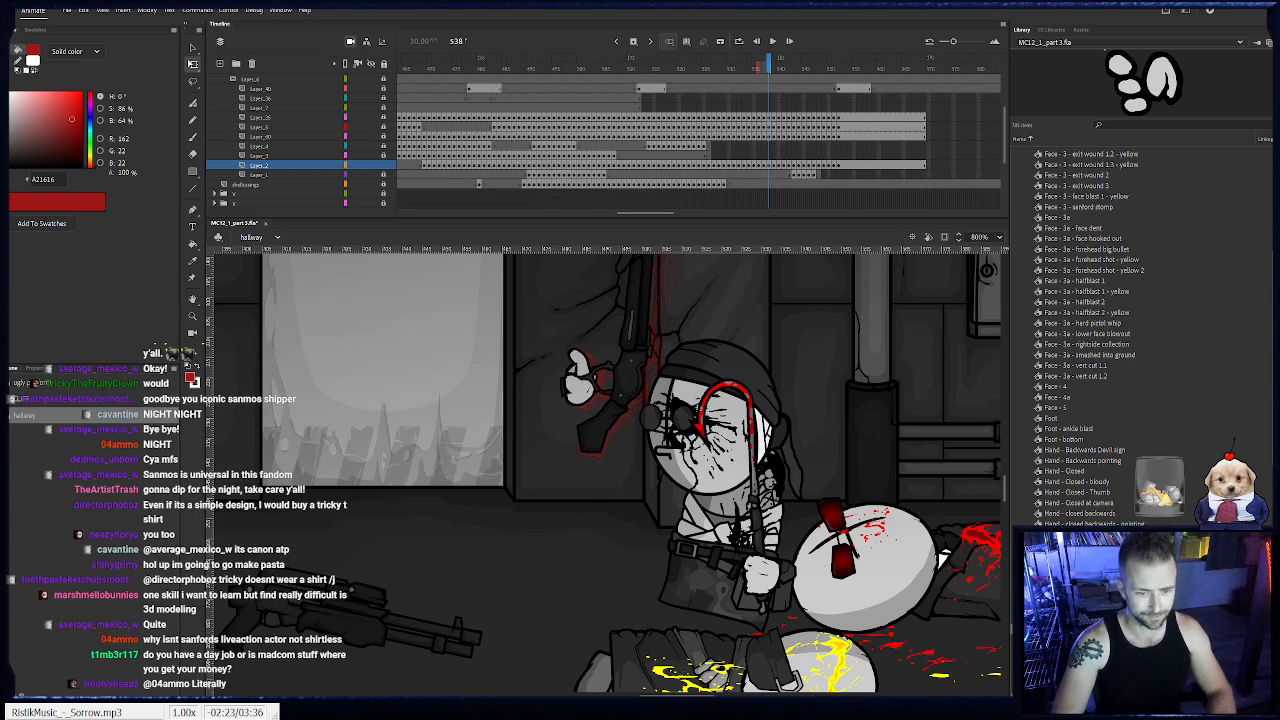
{"action": "key", "text": "period"}
{"action": "key", "text": "ctrl+a"}
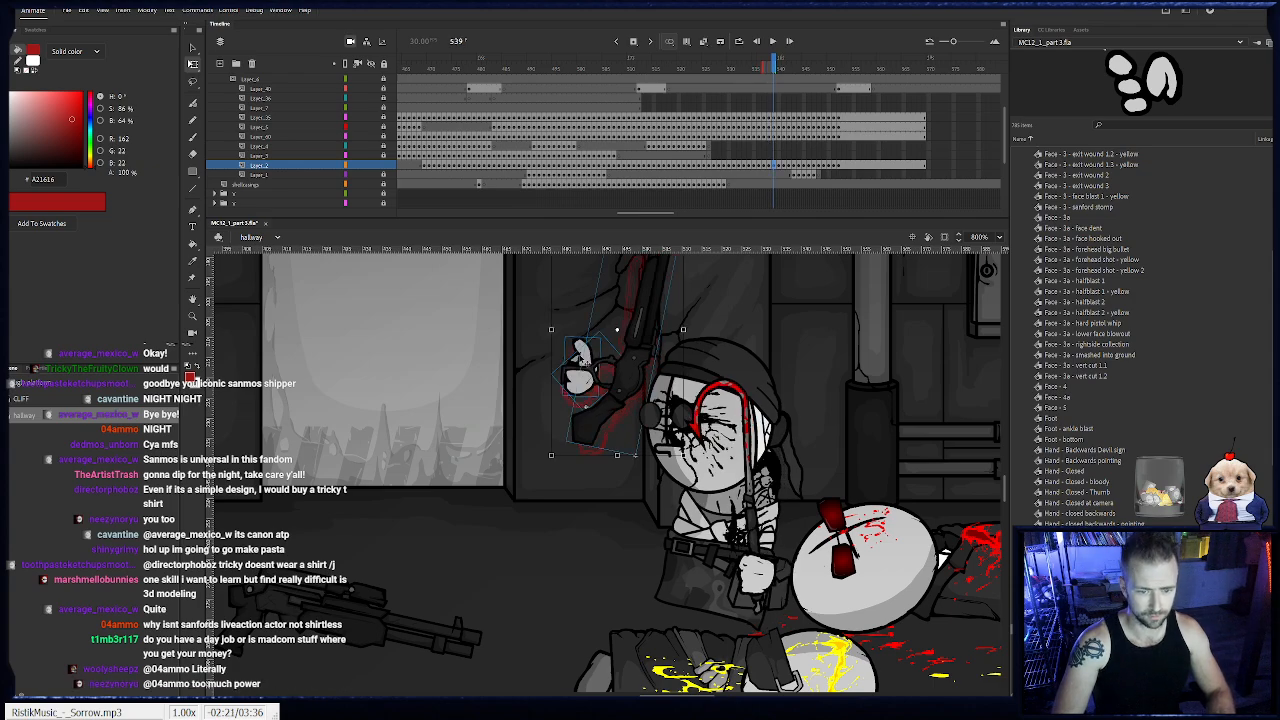
{"action": "left_click", "coordinate": [583, 357]}
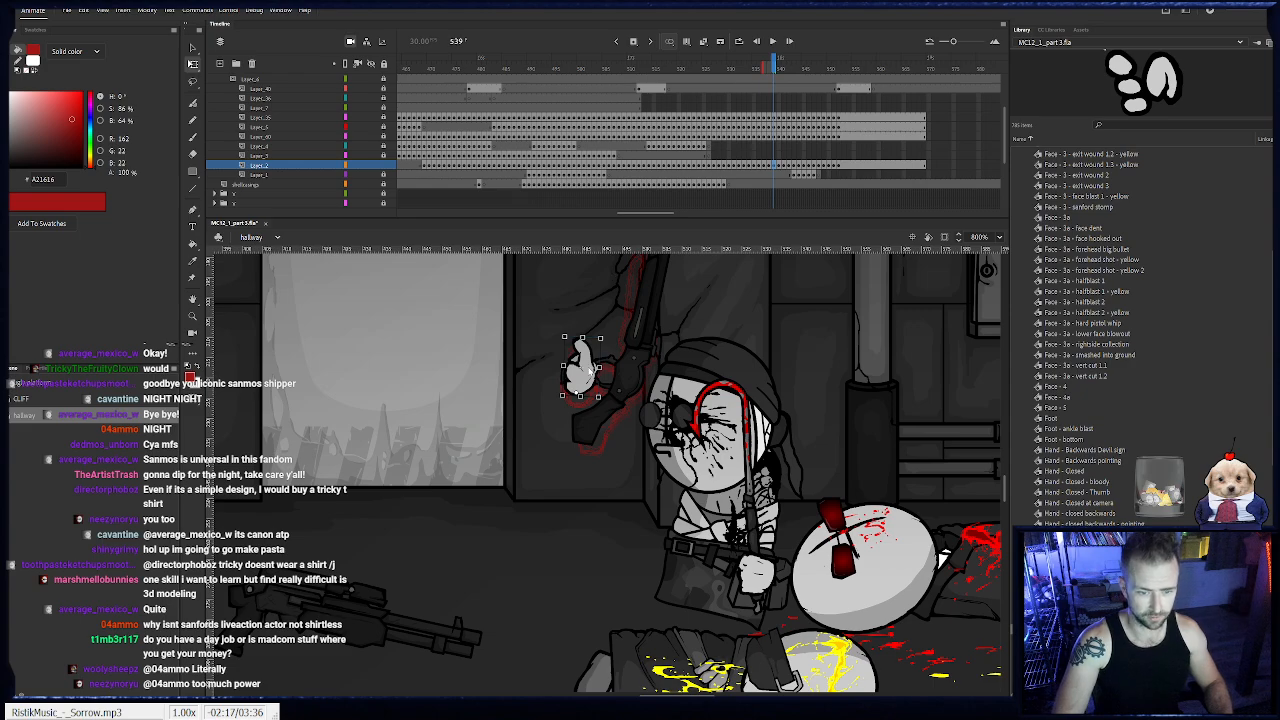
{"action": "key", "text": "ctrl+shift+Down"}
{"action": "left_click", "coordinate": [504, 304]}
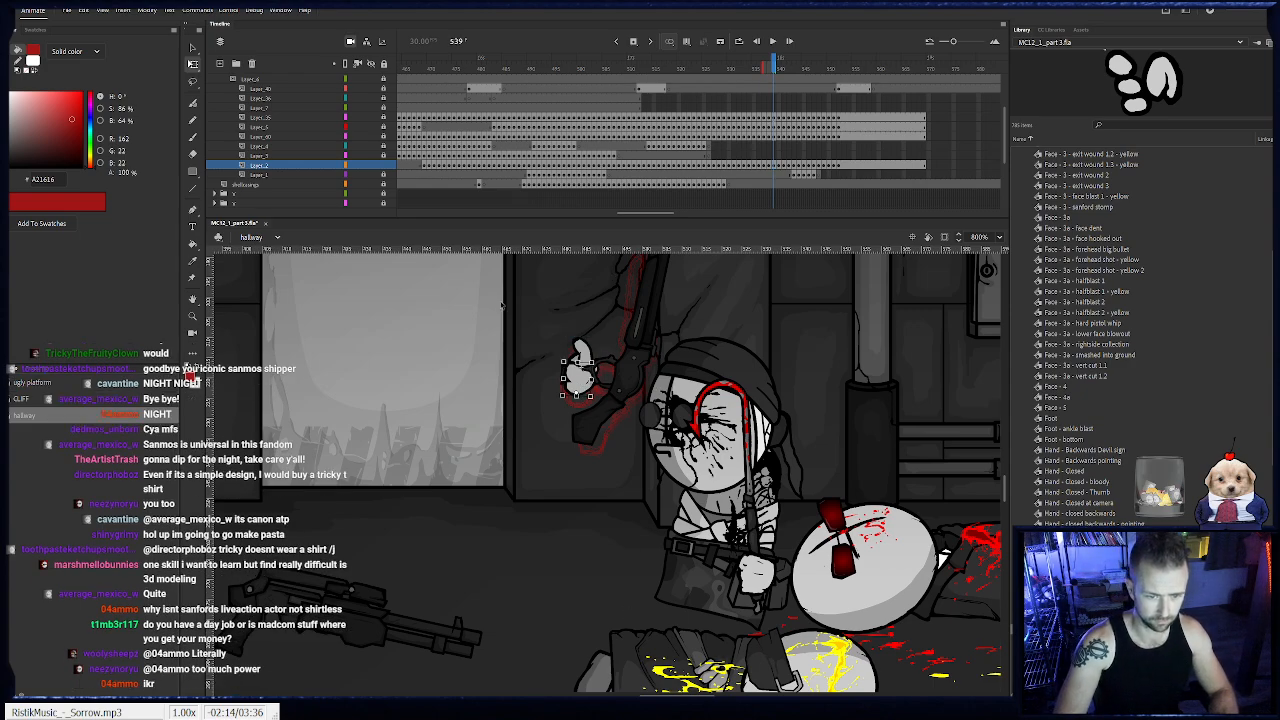
- Send the shotgun hand's thumb piece backward at frame 540
{"action": "left_click", "coordinate": [779, 165]}
{"action": "left_click", "coordinate": [586, 346]}
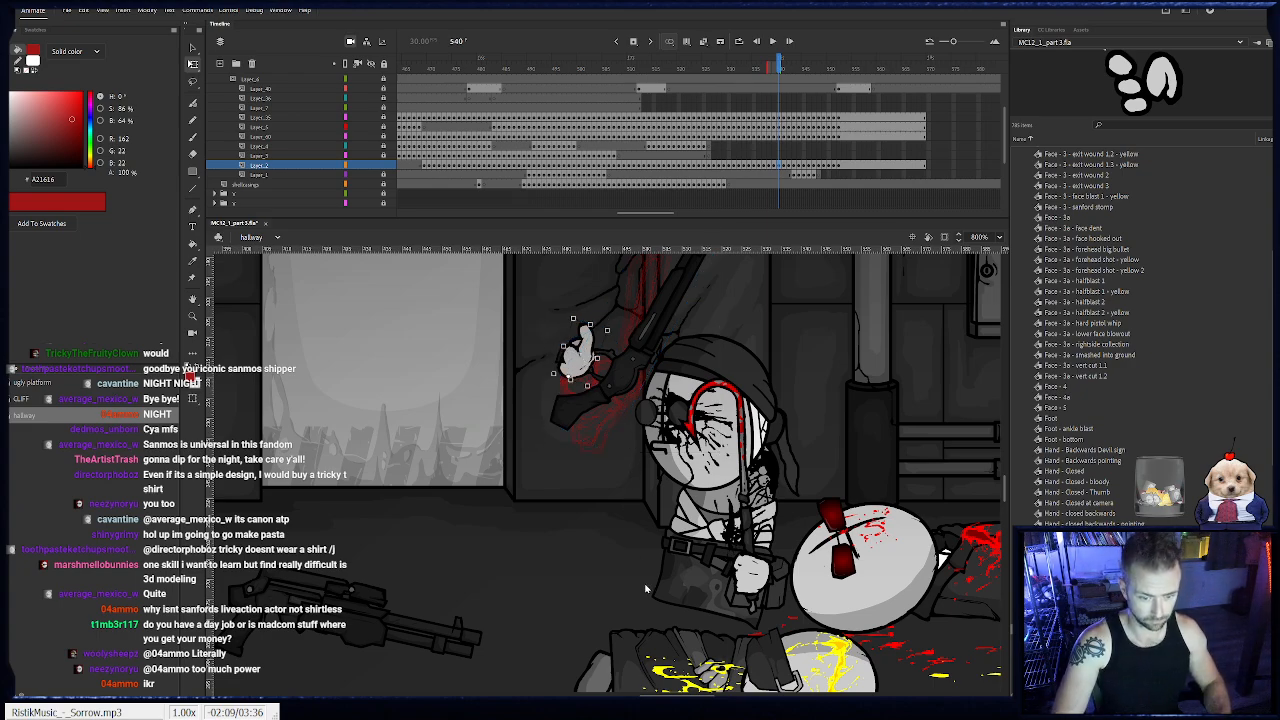
{"action": "key", "text": "ctrl+Down"}
{"action": "left_click", "coordinate": [428, 408]}
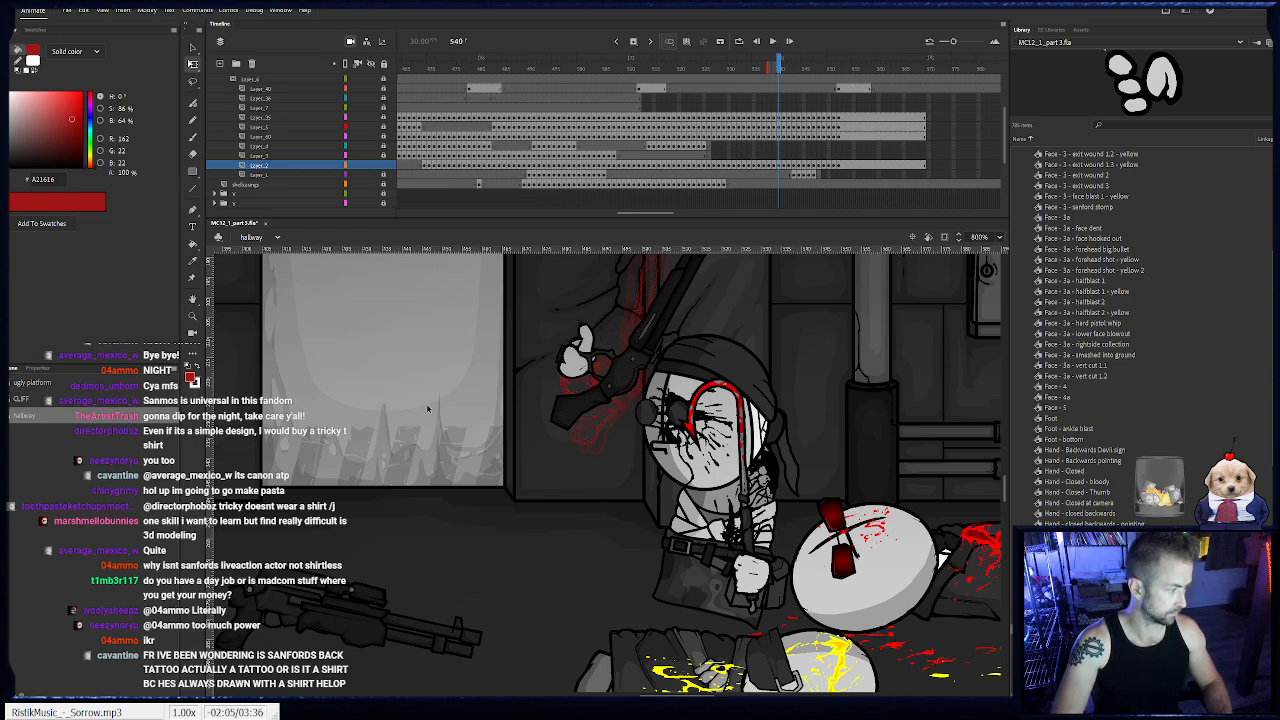
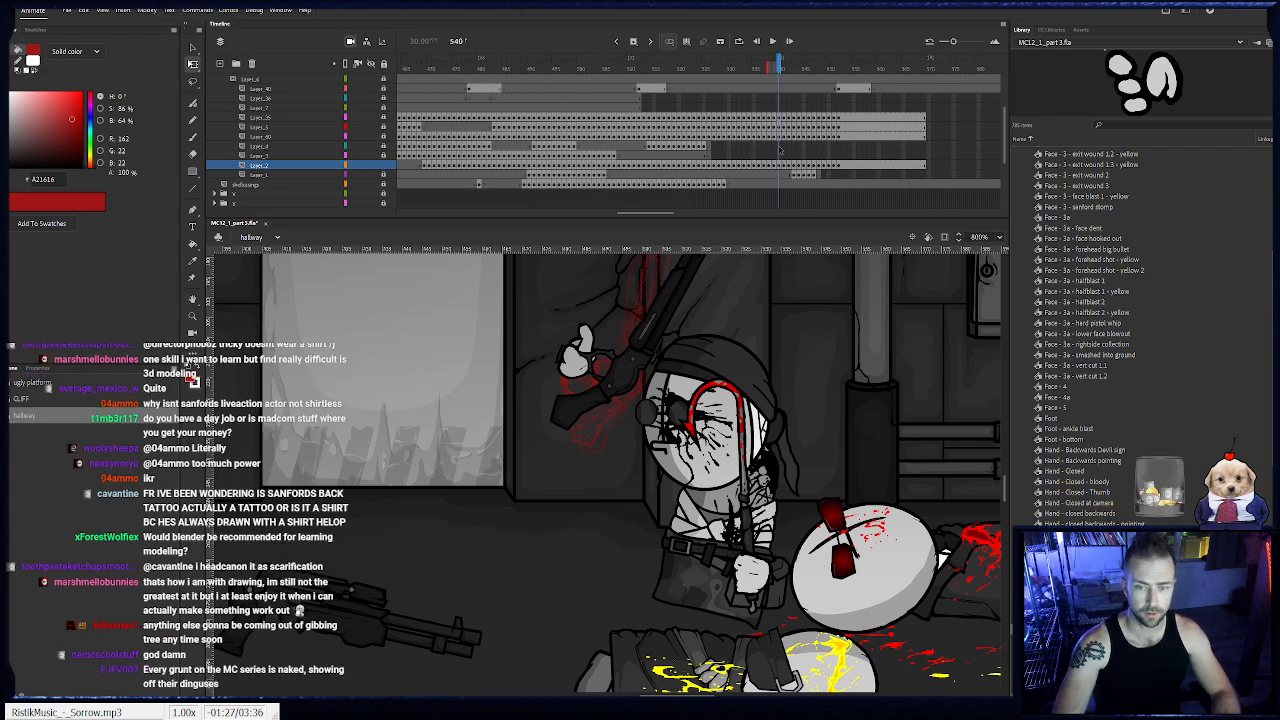
- Send the shotgun hand's thumb piece backward in the stacking order at frames 541 and 542
{"action": "left_click", "coordinate": [784, 166]}
{"action": "left_click", "coordinate": [595, 327]}
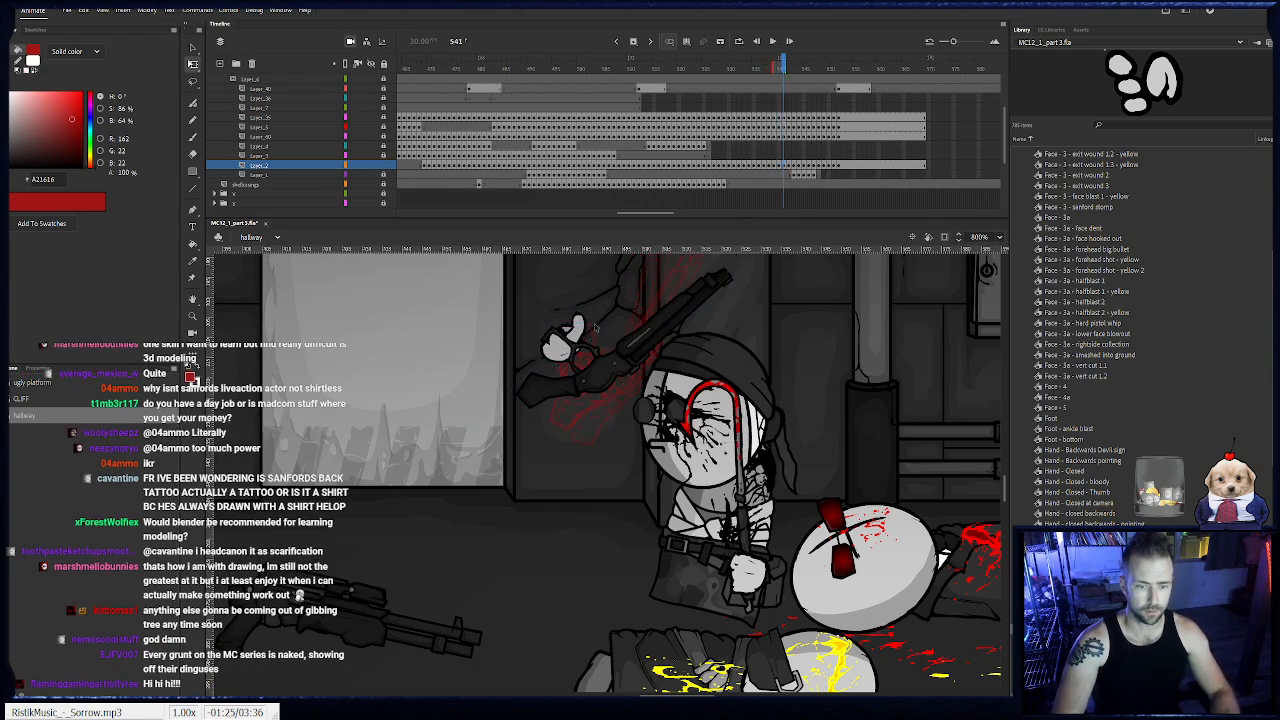
{"action": "left_click", "coordinate": [588, 336]}
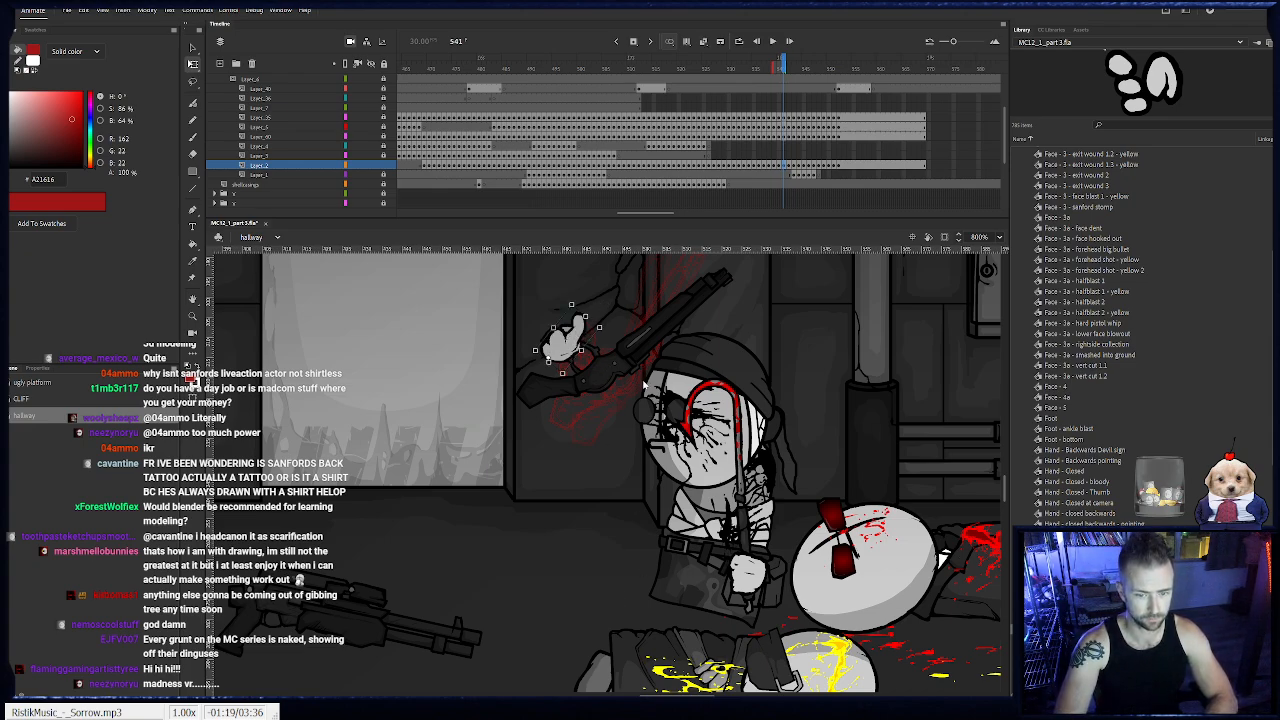
{"action": "left_click", "coordinate": [790, 167]}
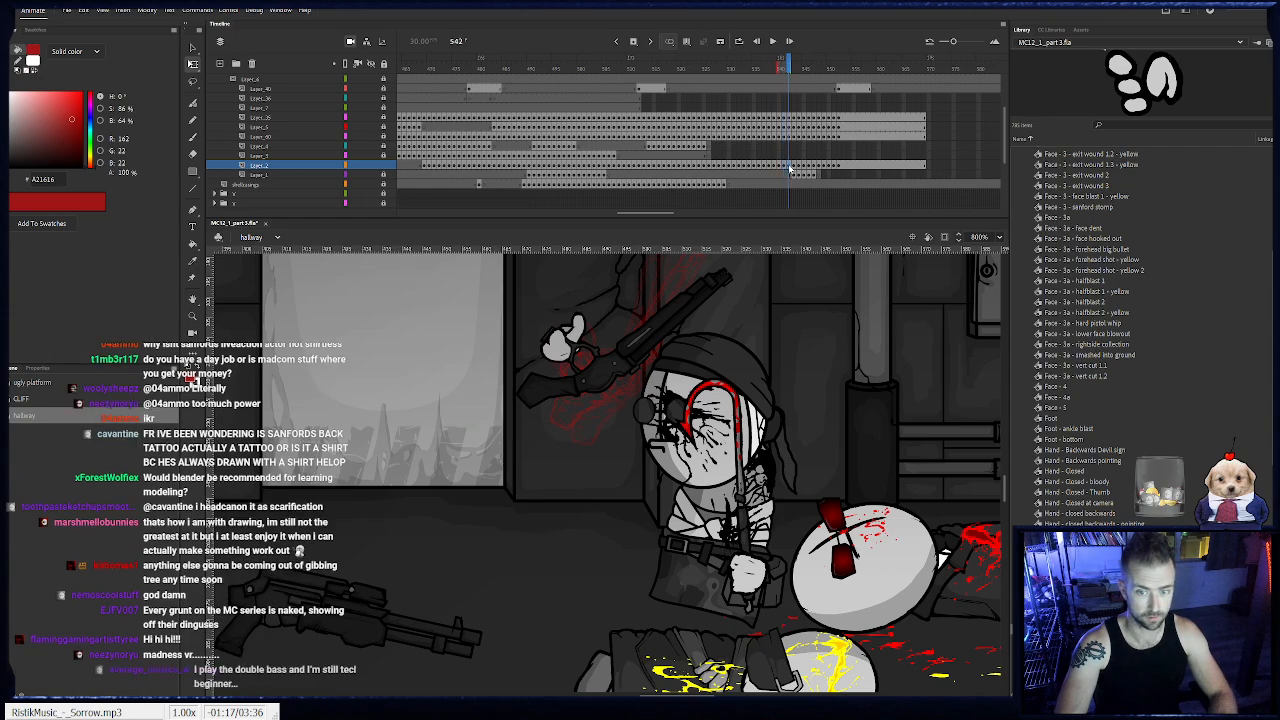
{"action": "left_click", "coordinate": [580, 333]}
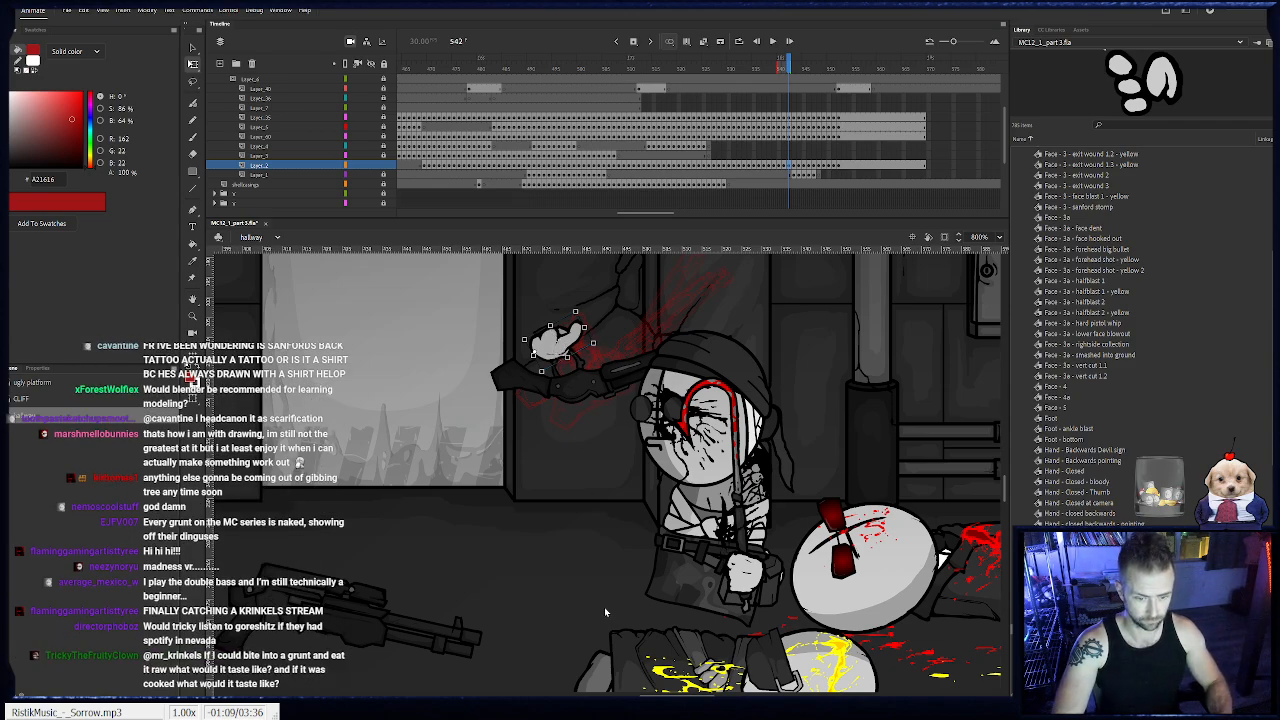
{"action": "left_click", "coordinate": [355, 368]}
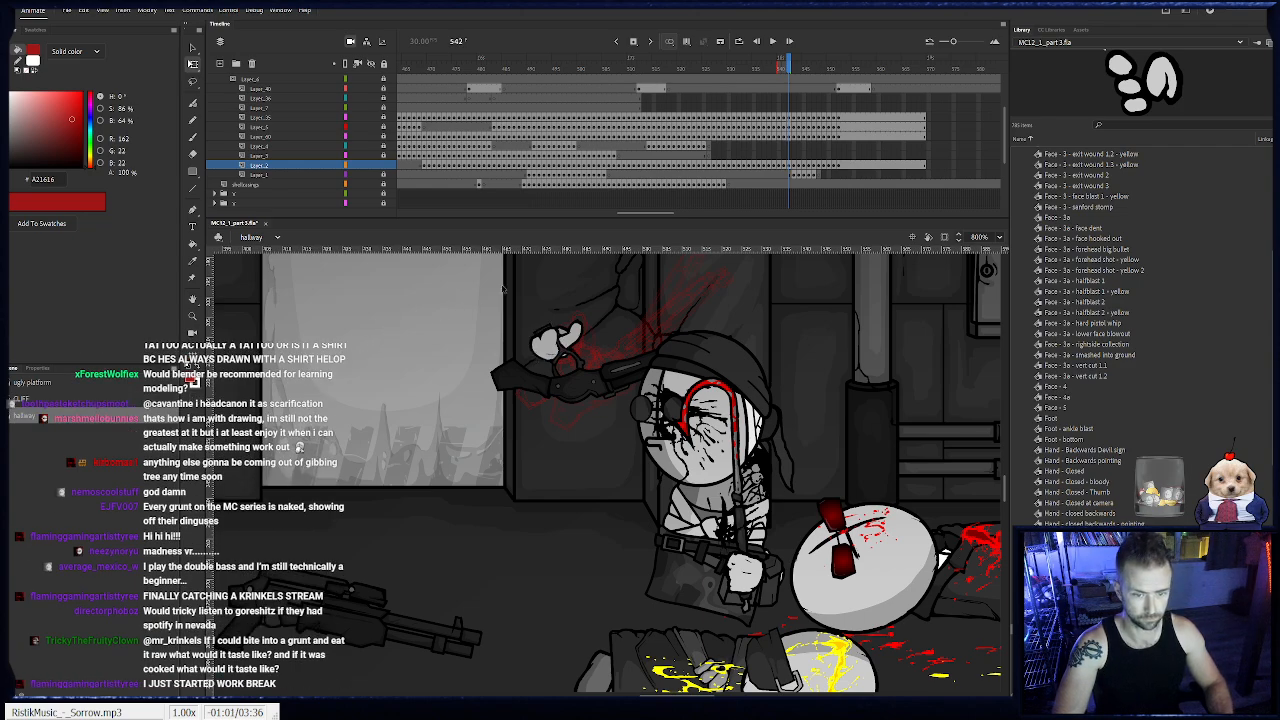
{"action": "key", "text": "."}
{"action": "left_click", "coordinate": [568, 313]}
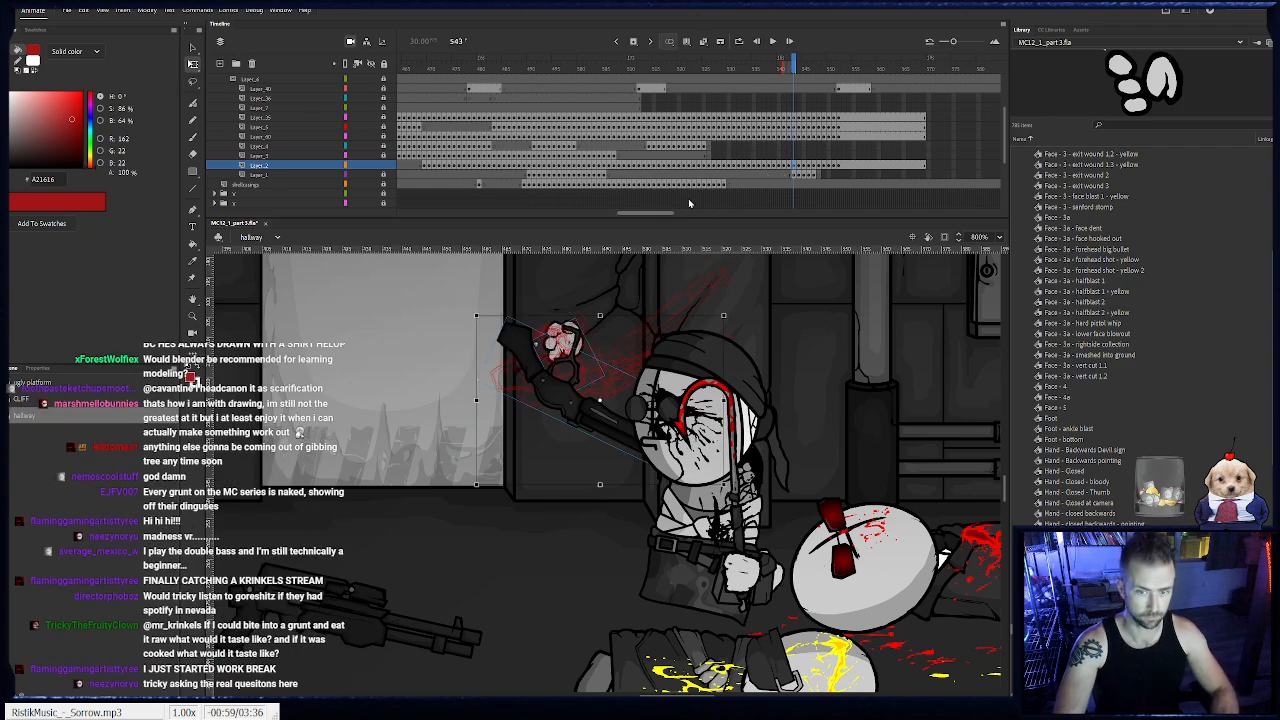
- Move the shotgun keyframes from frame 524 onward up to Layer_3 and insert a blank keyframe at frame 524 on Layer_2
{"action": "left_click", "coordinate": [384, 165]}
{"action": "left_click", "coordinate": [384, 175]}
{"action": "left_click_drag", "start_coordinate": [762, 71], "coordinate": [730, 170]}
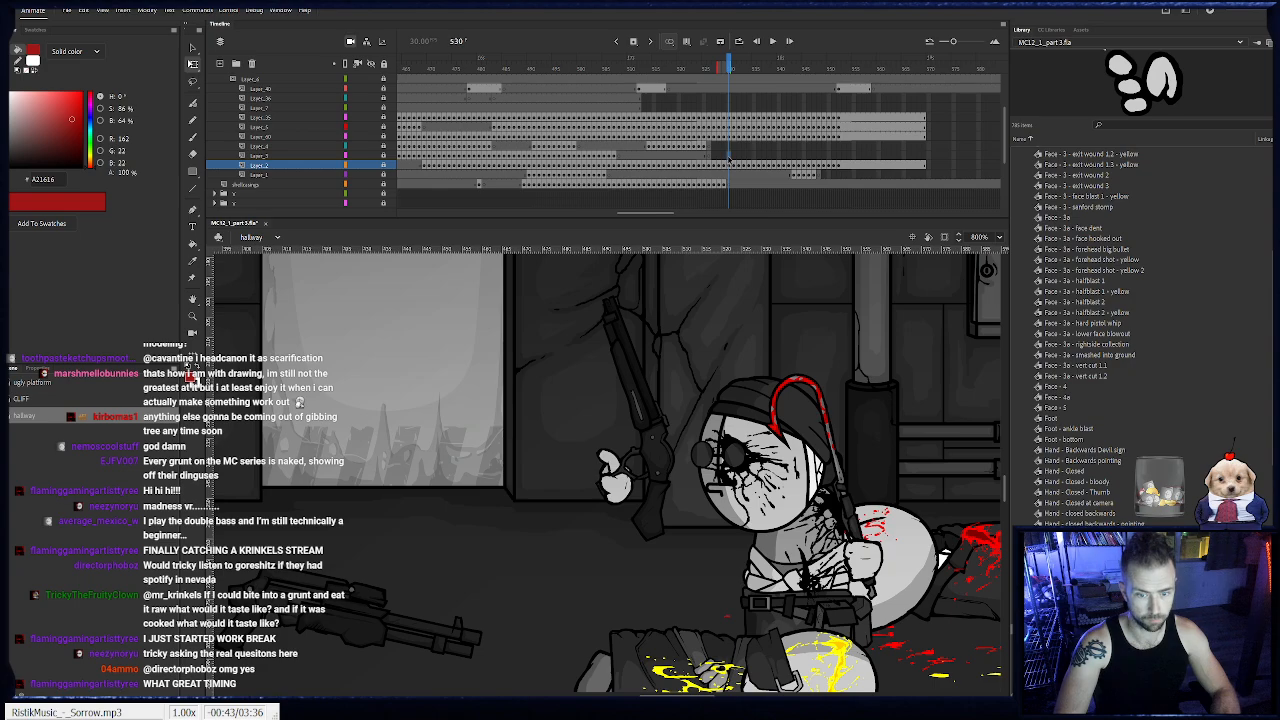
{"action": "left_click", "coordinate": [728, 155]}
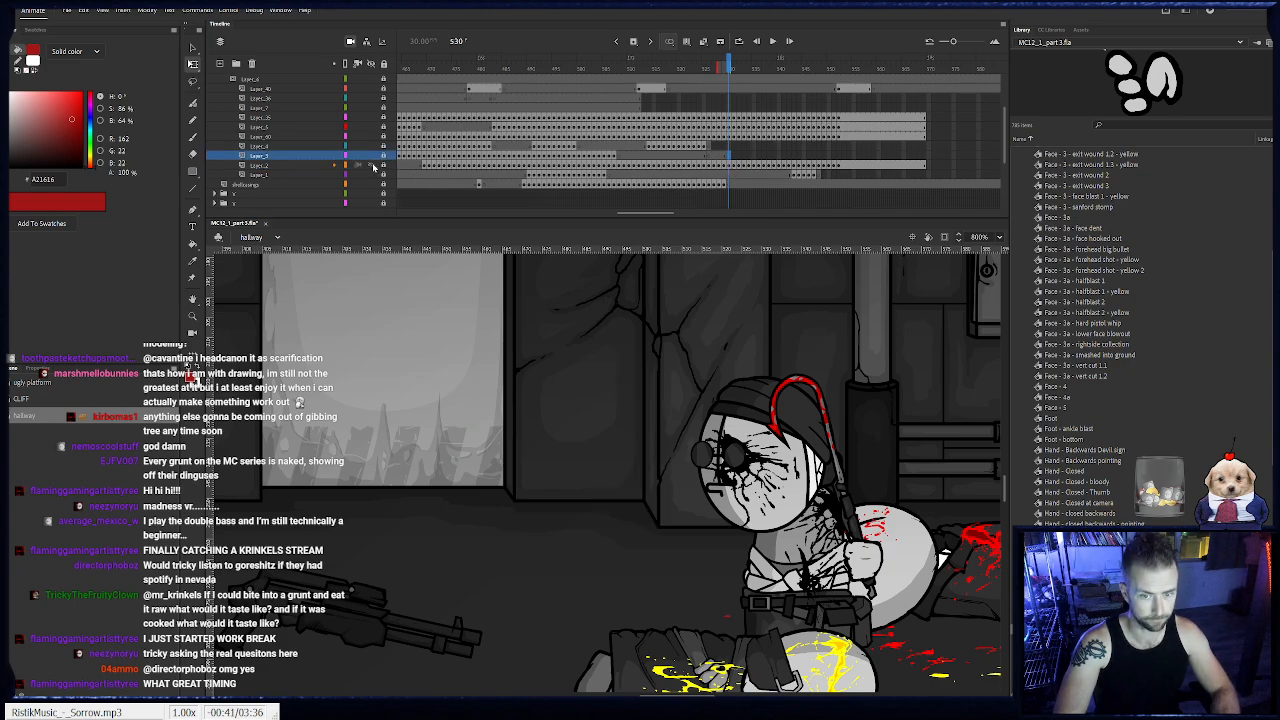
{"action": "left_click_drag", "start_coordinate": [705, 165], "coordinate": [924, 165]}
{"action": "left_click_drag", "start_coordinate": [726, 165], "coordinate": [729, 157]}
{"action": "left_click", "coordinate": [703, 166]}
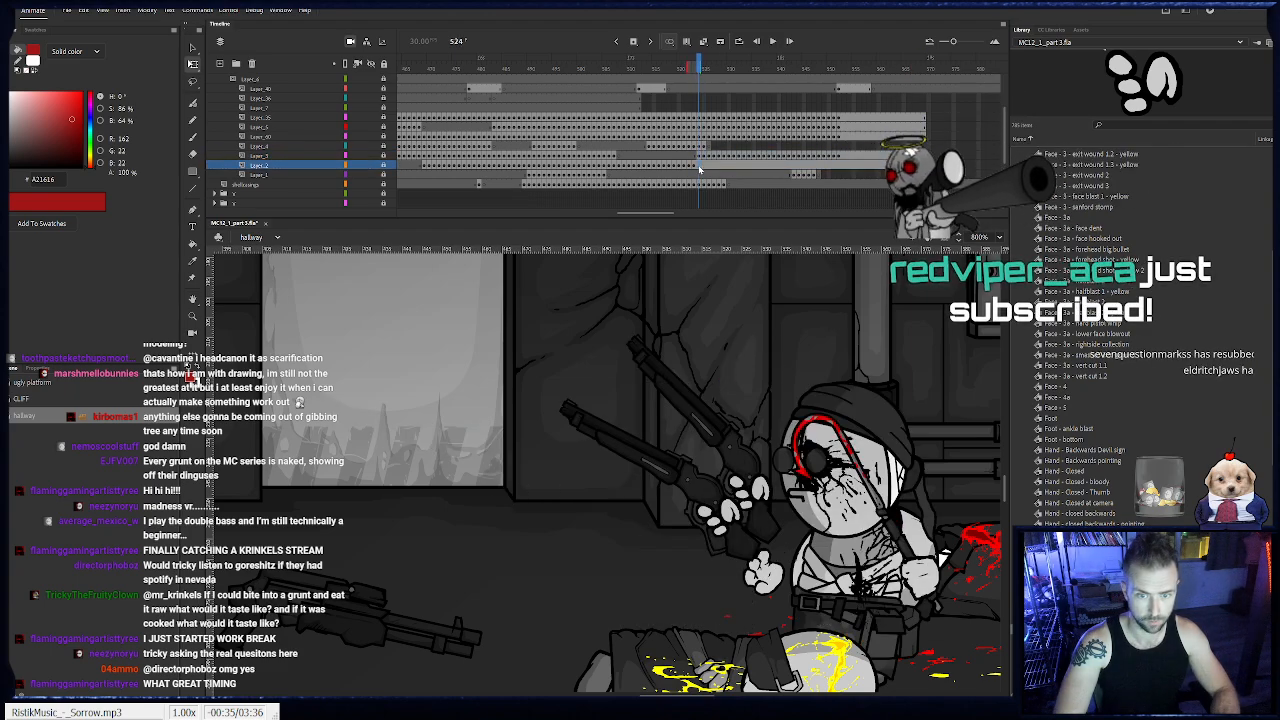
{"action": "key", "text": "comma"}
{"action": "key", "text": "F7"}
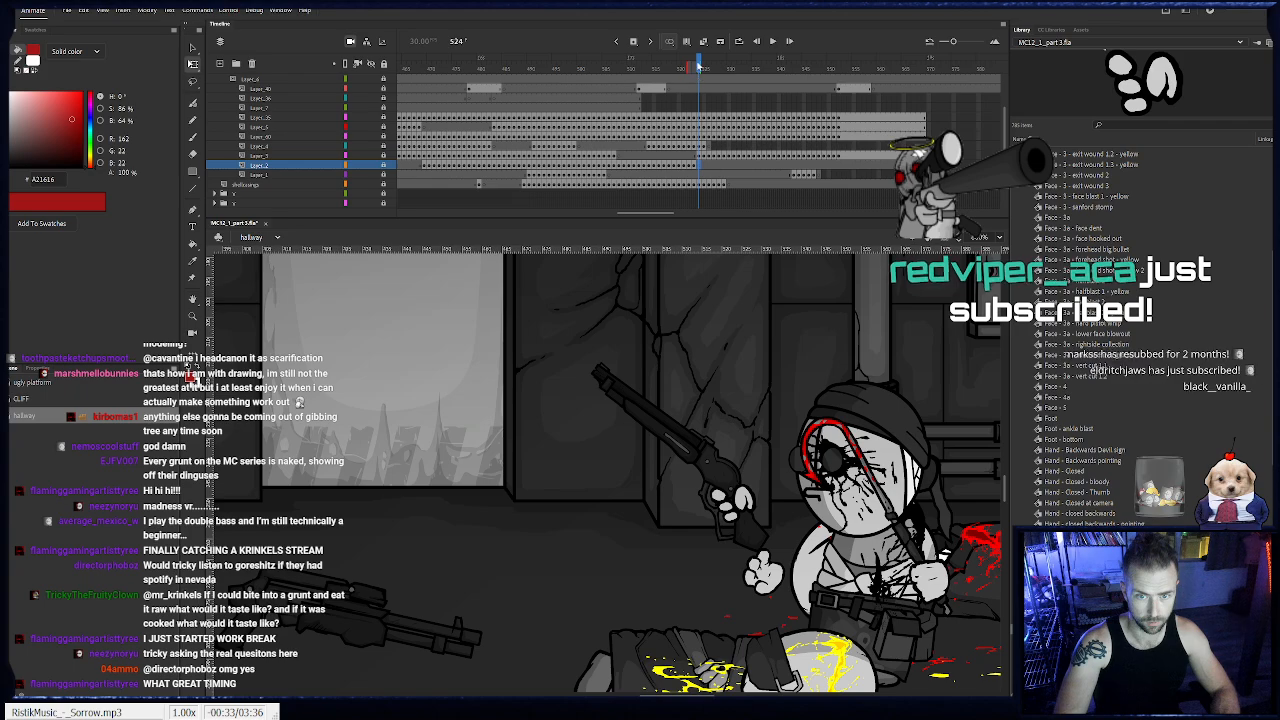
- Place the Shell Casing Shotgun symbol from the weapons.Firearms Shells folder beside the shotgun's receiver at frame 529 of Layer_2
{"action": "key", "text": "period"}
{"action": "key", "text": "period"}
{"action": "key", "text": "period"}
{"action": "key", "text": "period"}
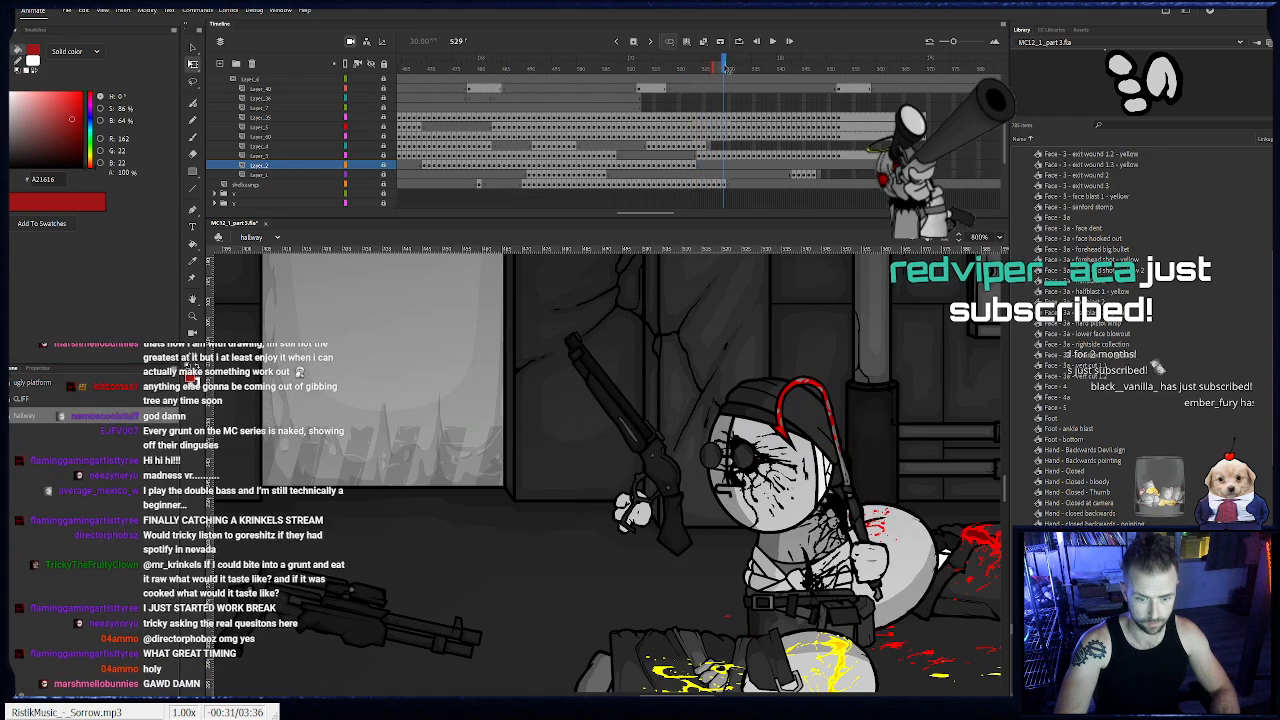
{"action": "key", "text": "period"}
{"action": "key", "text": "period"}
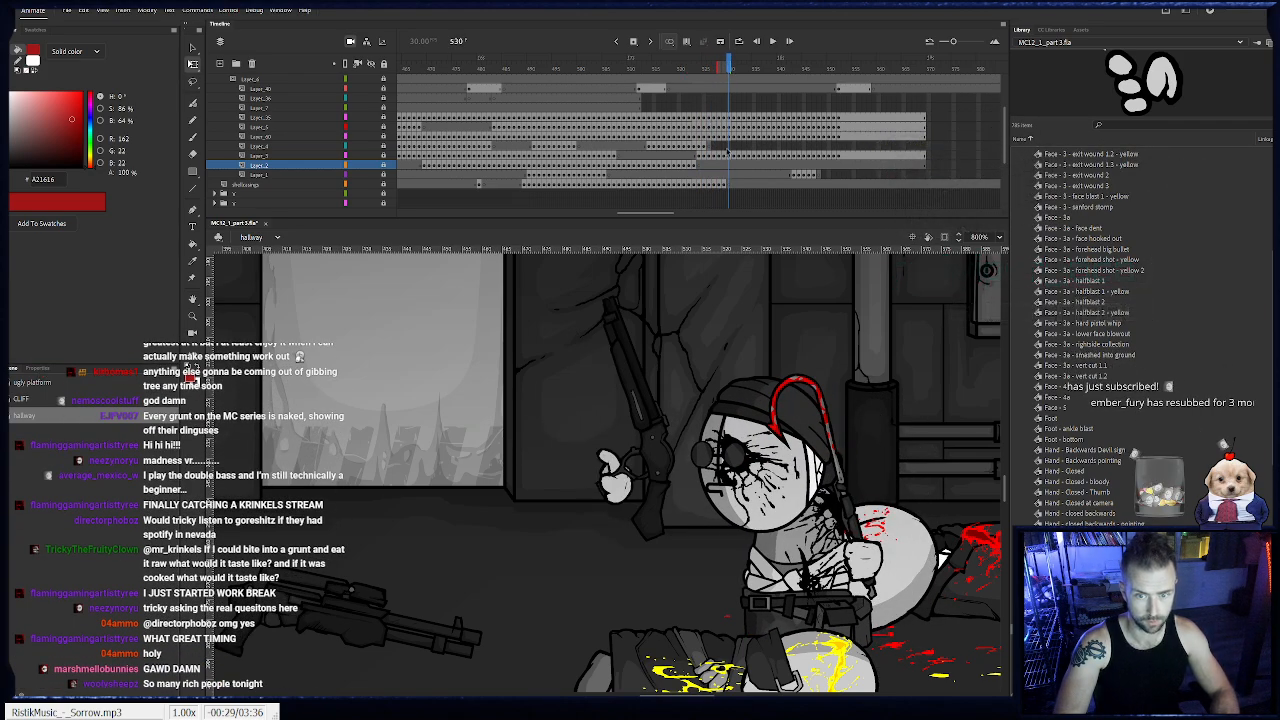
{"action": "left_click_drag", "start_coordinate": [718, 167], "coordinate": [728, 168]}
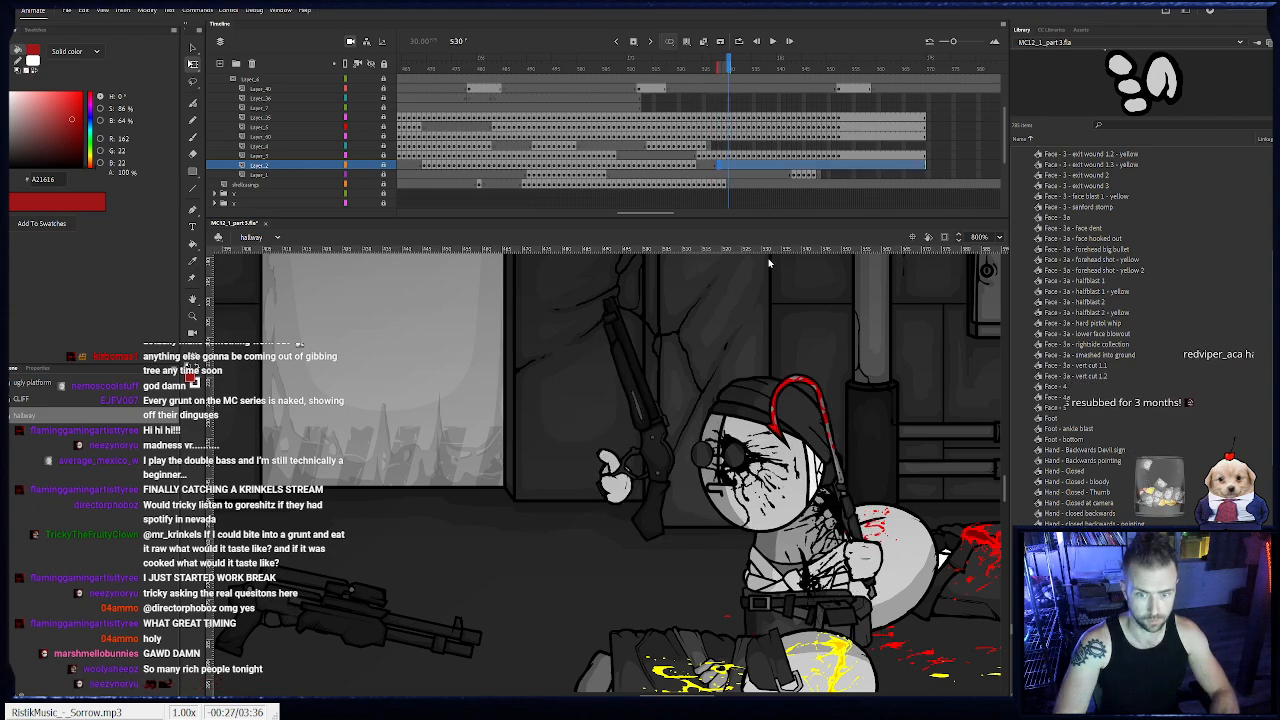
{"action": "left_click", "coordinate": [714, 167]}
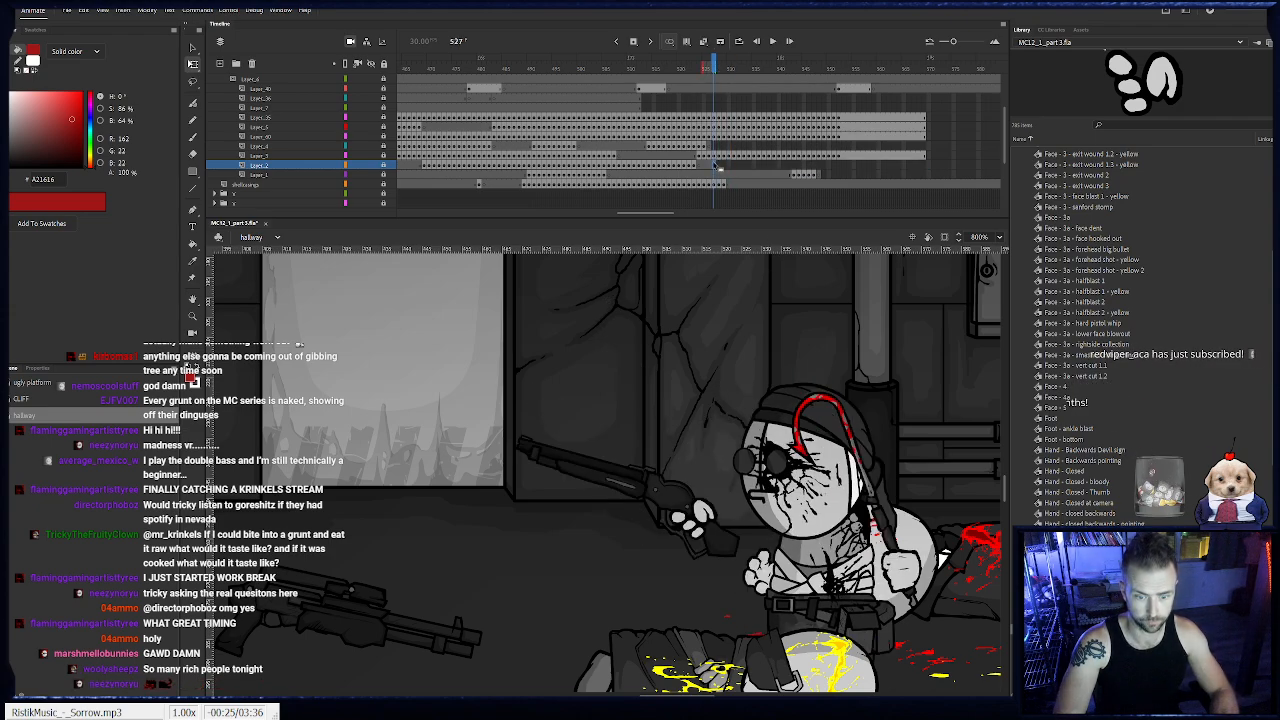
{"action": "left_click", "coordinate": [722, 166]}
{"action": "left_click", "coordinate": [724, 166]}
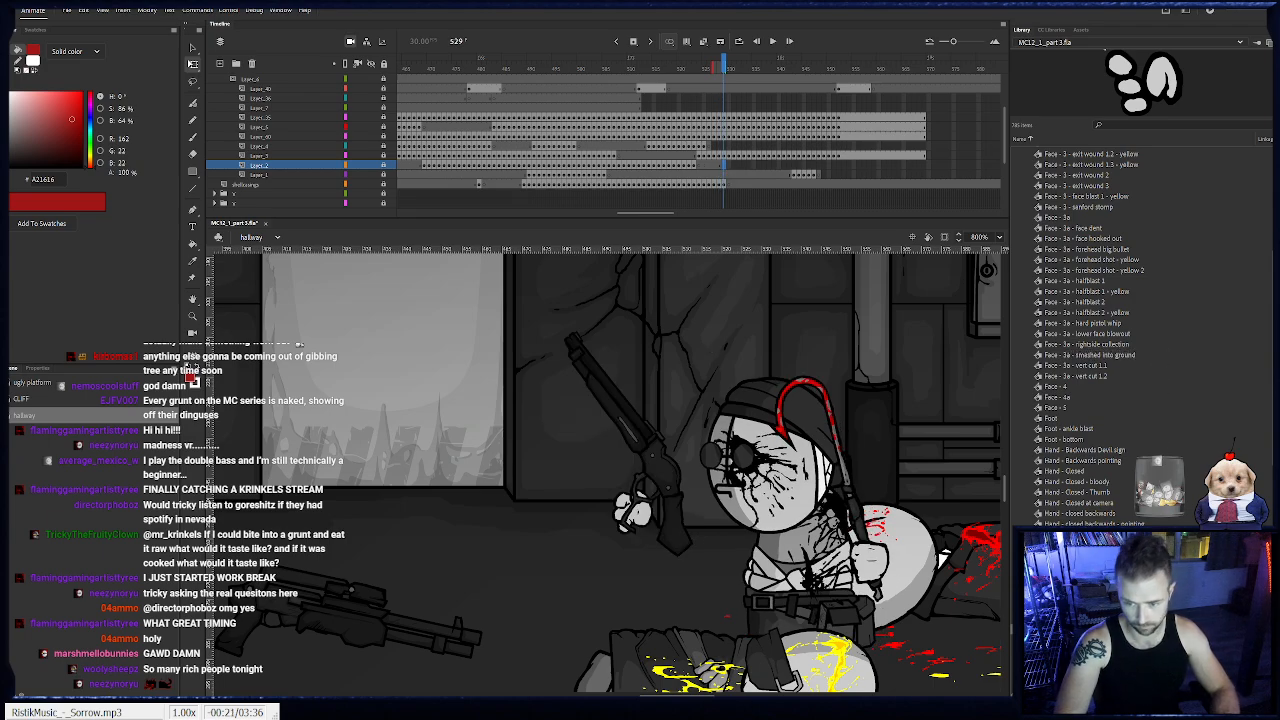
{"action": "scroll", "coordinate": [1030, 300], "scroll_direction": "up", "scroll_amount": 8}
{"action": "left_click", "coordinate": [1019, 258]}
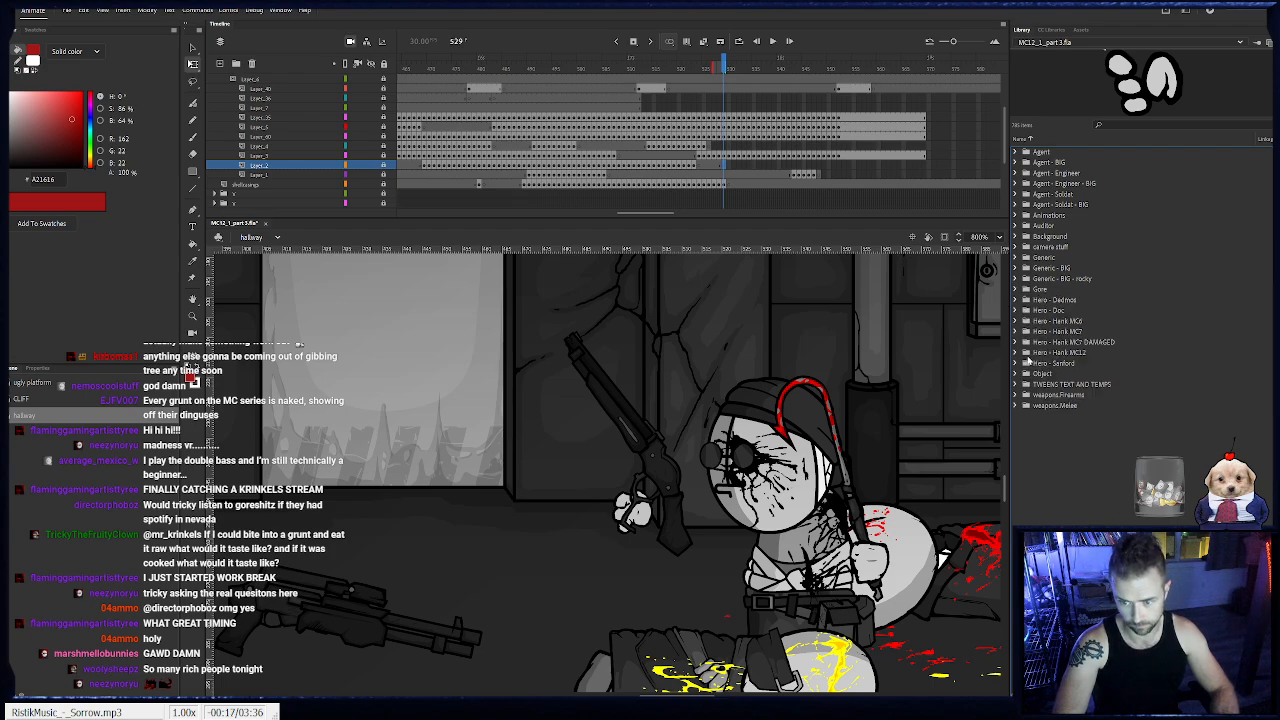
{"action": "left_click", "coordinate": [1016, 396]}
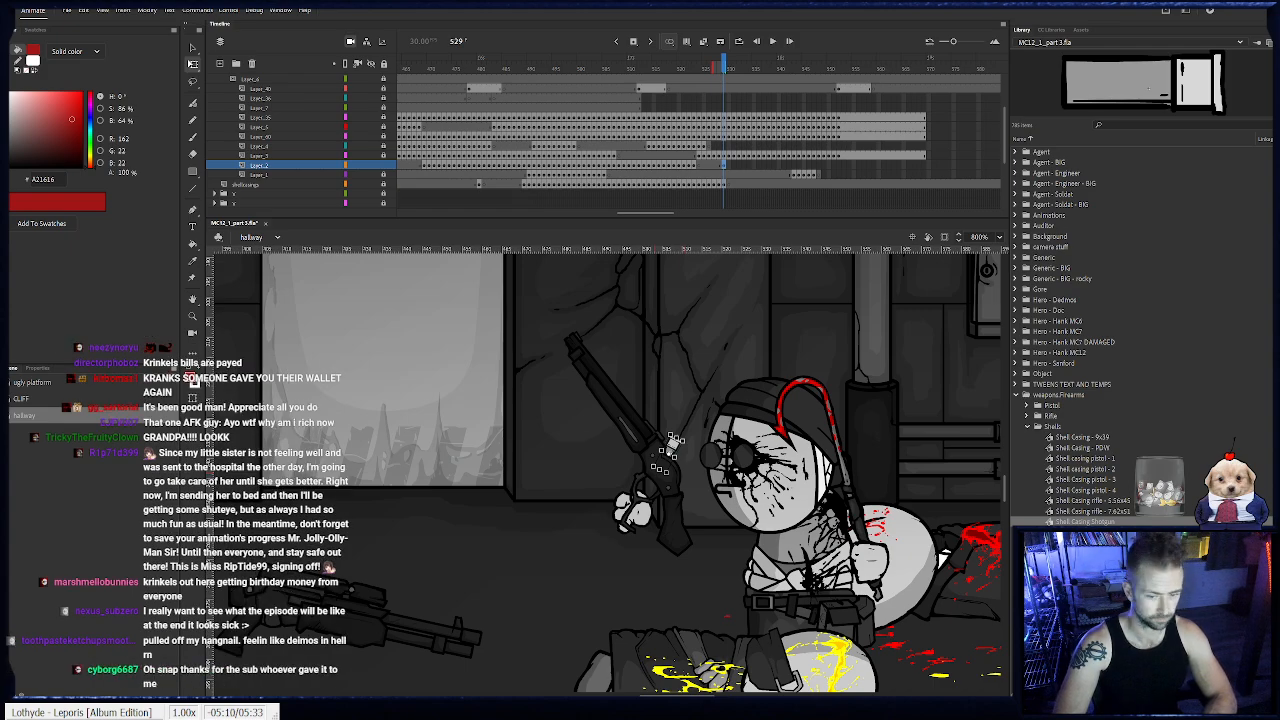
- Keyframe the ejected shell casing at frames 530 to 533, moving it upward and rotating it on each frame
{"action": "key", "text": "period"}
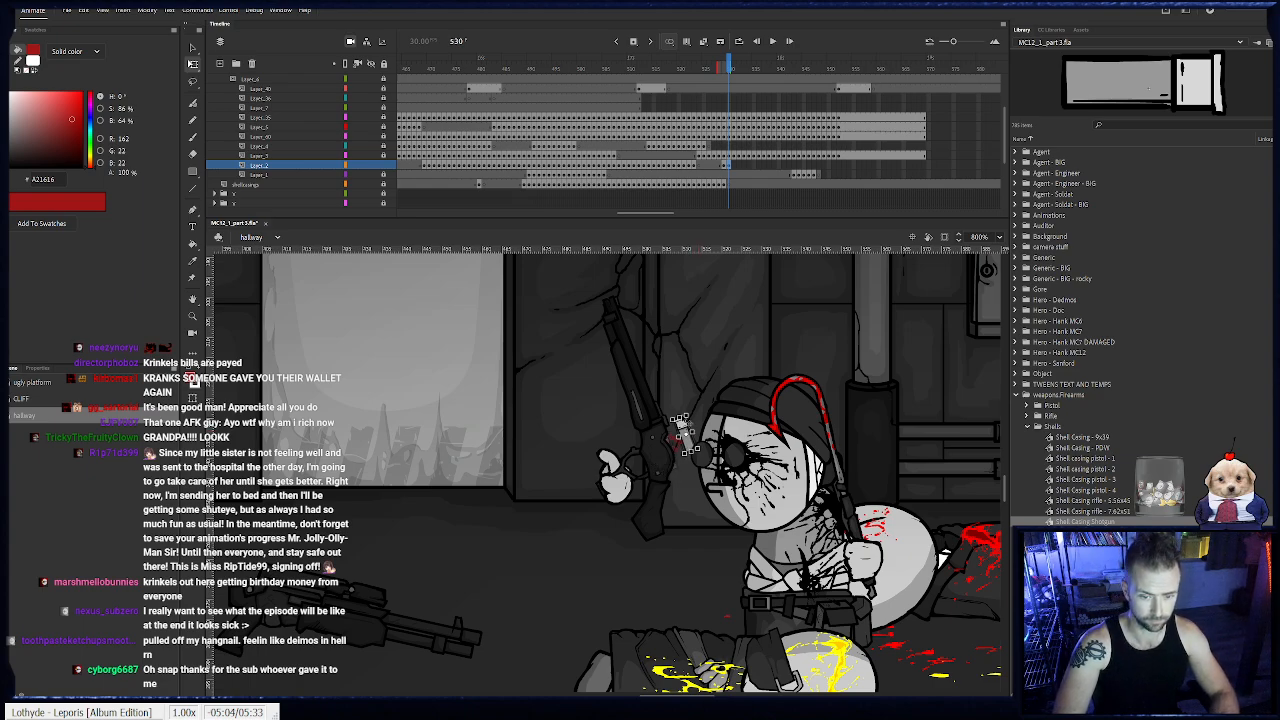
{"action": "key", "text": "period"}
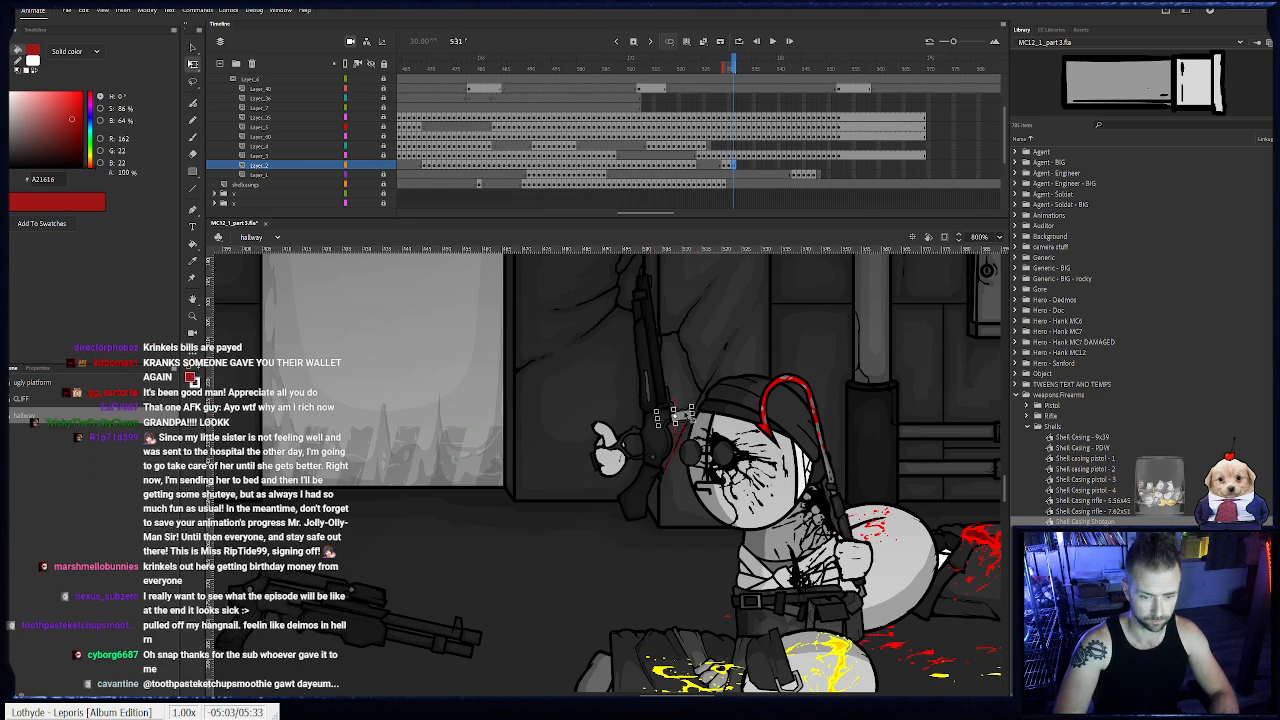
{"action": "key", "text": "period"}
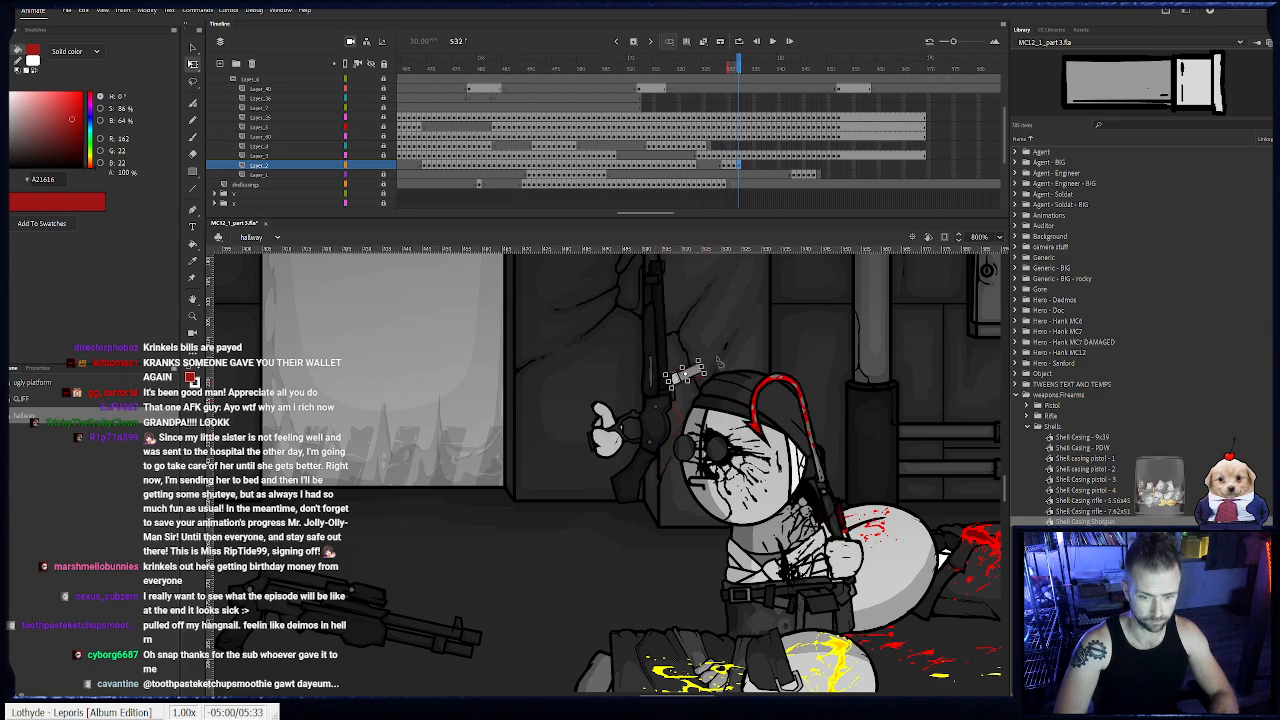
{"action": "key", "text": "period"}
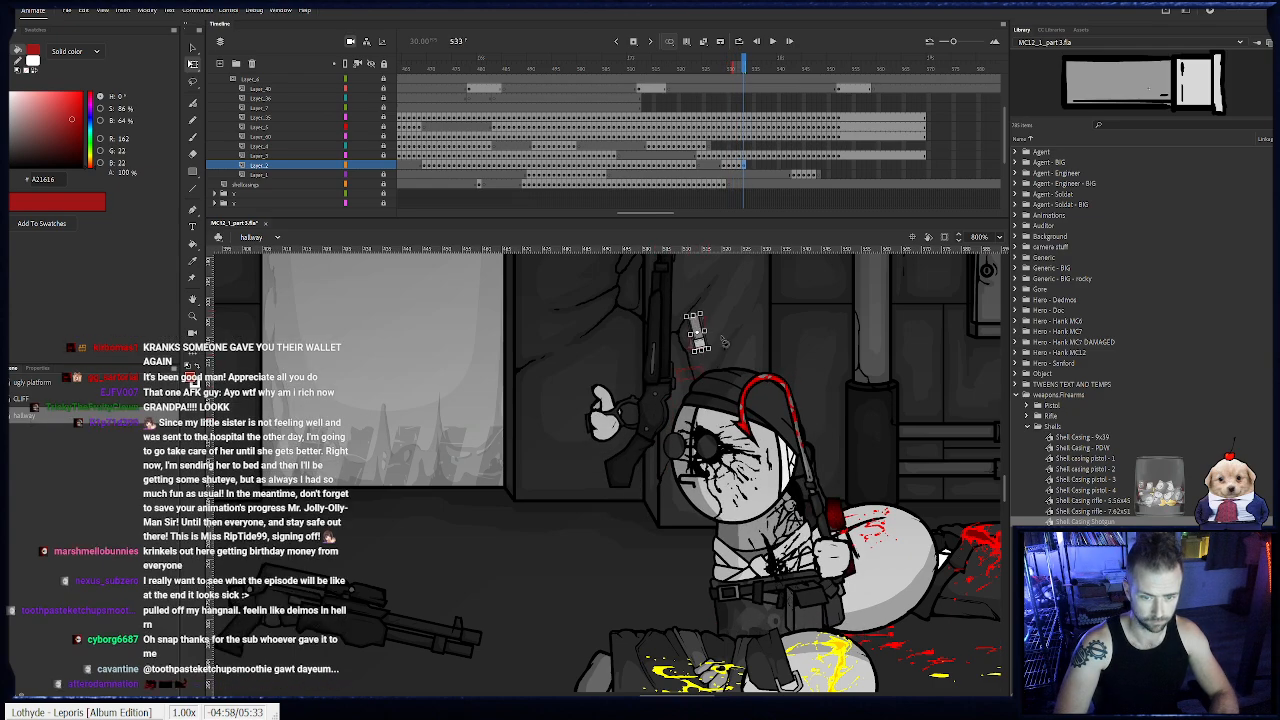
{"action": "left_click_drag", "start_coordinate": [713, 338], "coordinate": [671, 344]}
- Continue the shell casing's tumble over the top of its arc with keyframes at frames 534 to 543
{"action": "key", "text": "F6"}
{"action": "key", "text": "F6"}
{"action": "key", "text": "F6"}
{"action": "key", "text": "F6"}
{"action": "key", "text": "F6"}
{"action": "key", "text": "F6"}
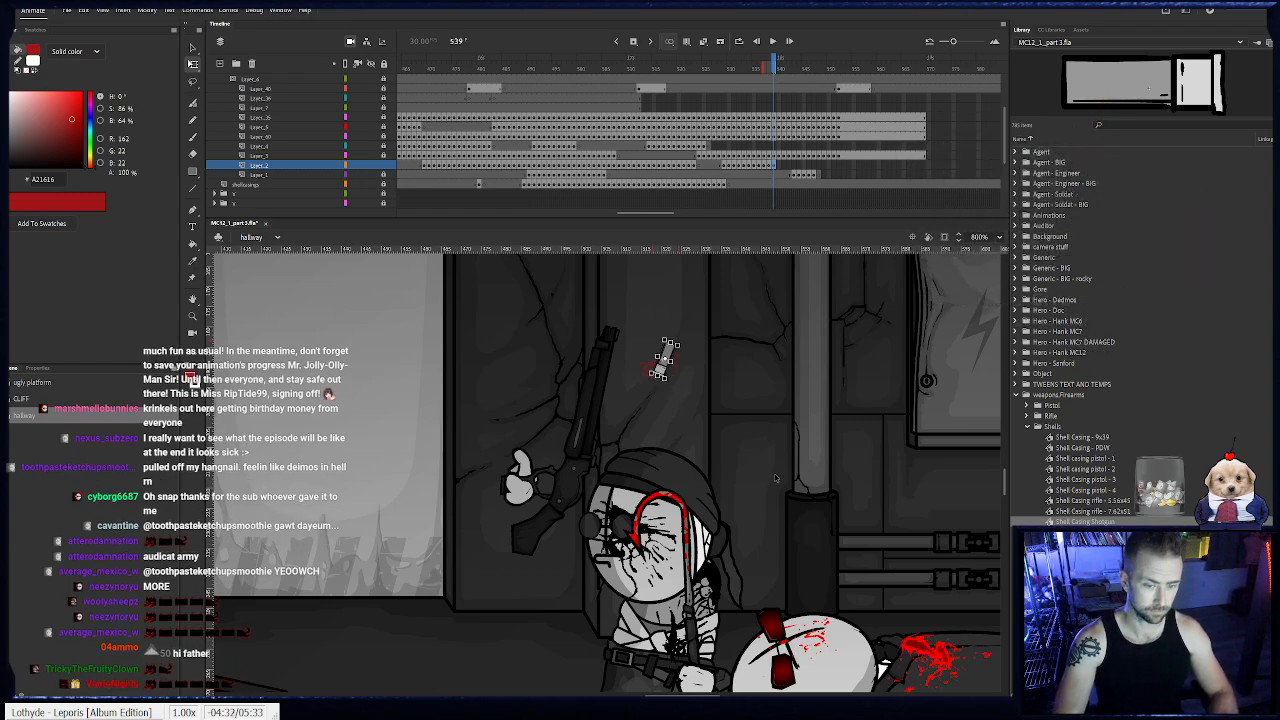
{"action": "key", "text": "."}
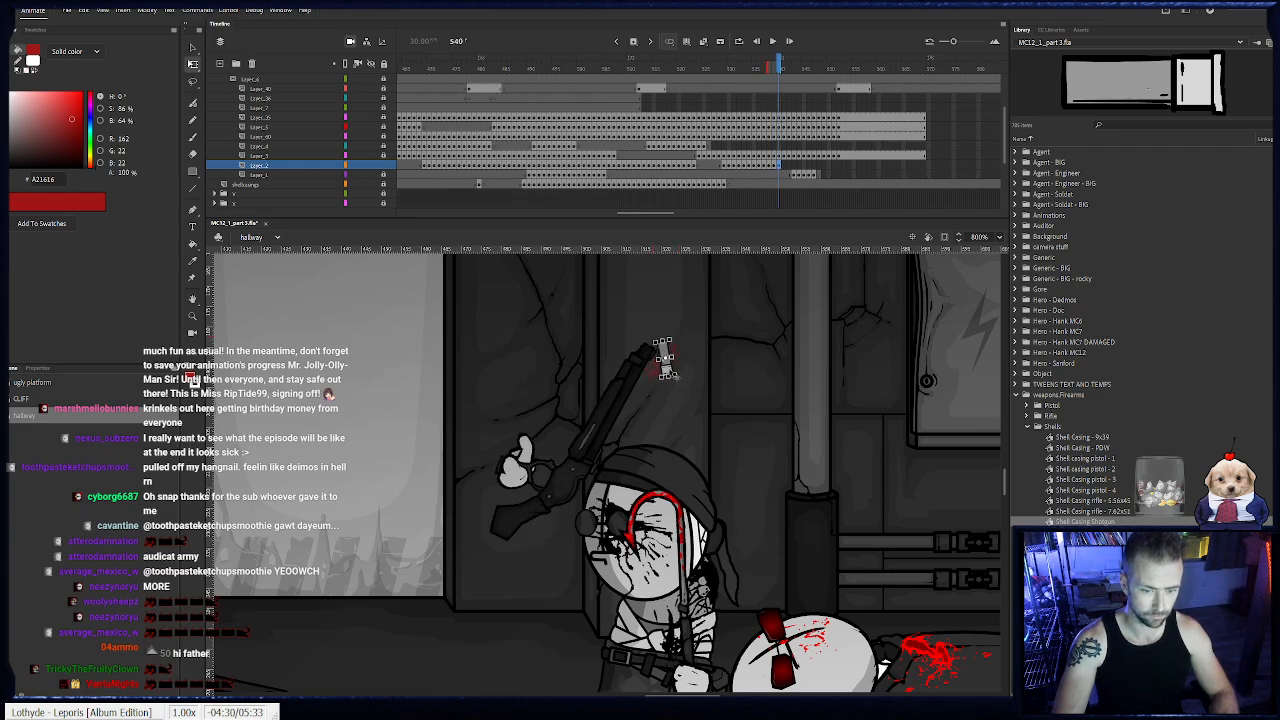
{"action": "key", "text": "."}
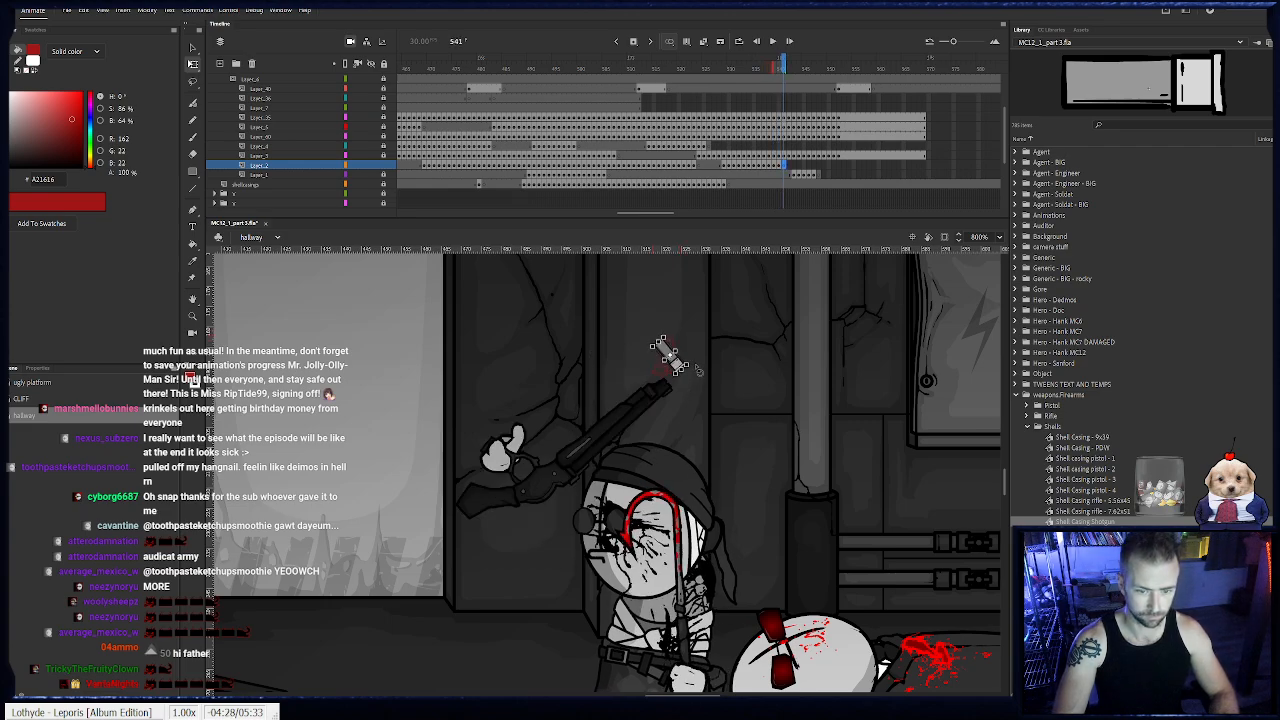
{"action": "key", "text": "."}
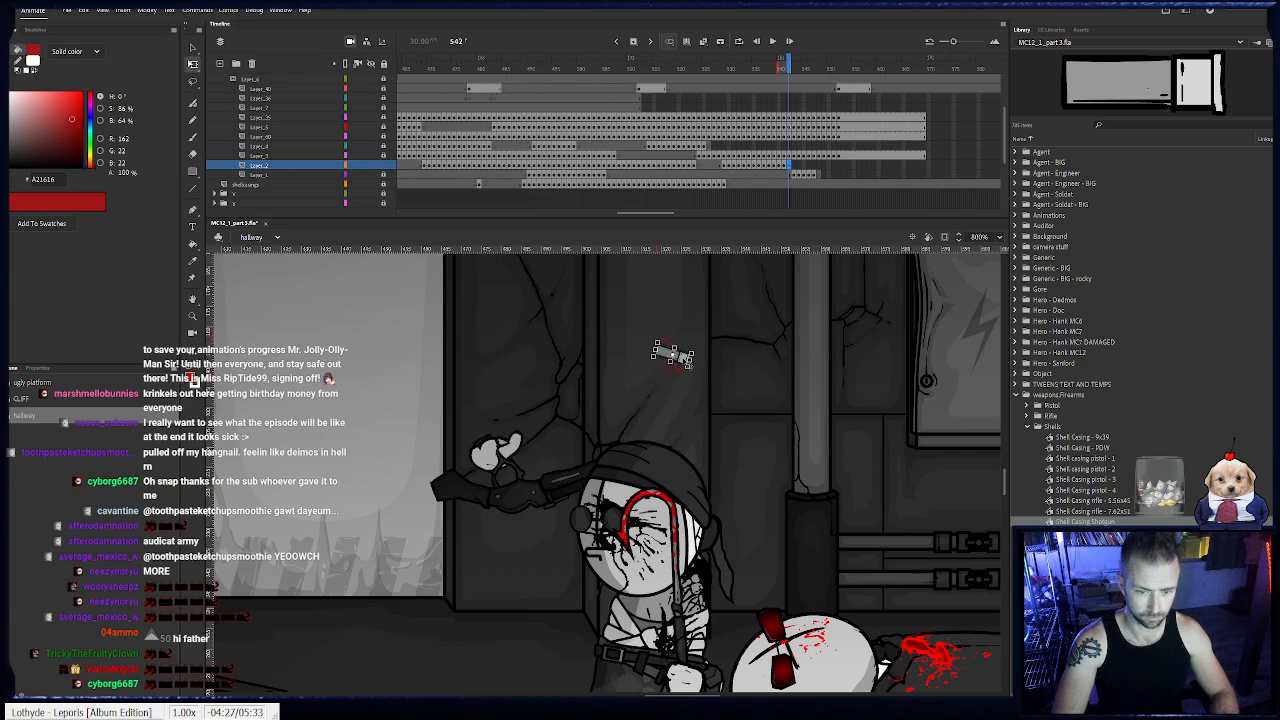
{"action": "key", "text": "period"}
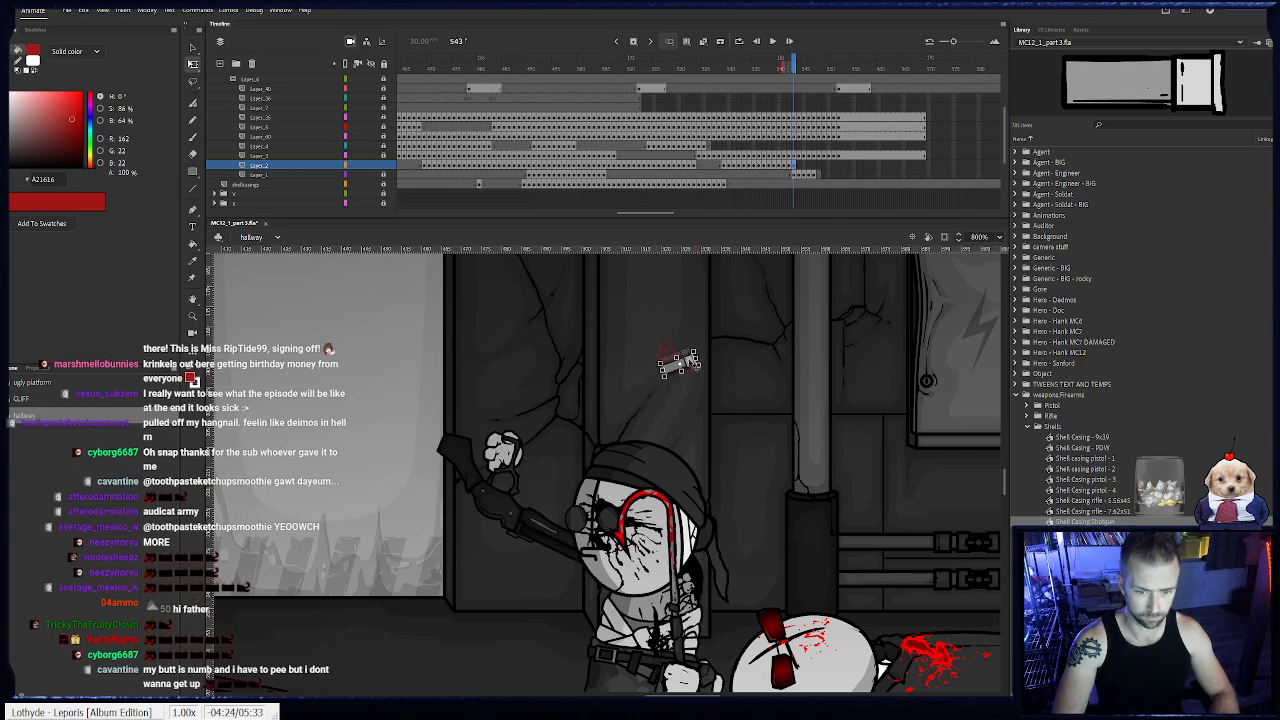
- Keyframe the shell casing tumbling downward behind Sanford at frames 544 to 551
{"action": "key", "text": "period"}
{"action": "left_click_drag", "start_coordinate": [706, 375], "coordinate": [718, 536]}
{"action": "key", "text": "period"}
{"action": "key", "text": "period"}
{"action": "key", "text": "period"}
{"action": "key", "text": "F6"}
{"action": "key", "text": "F6"}
{"action": "key", "text": "F6"}
{"action": "key", "text": "F6"}
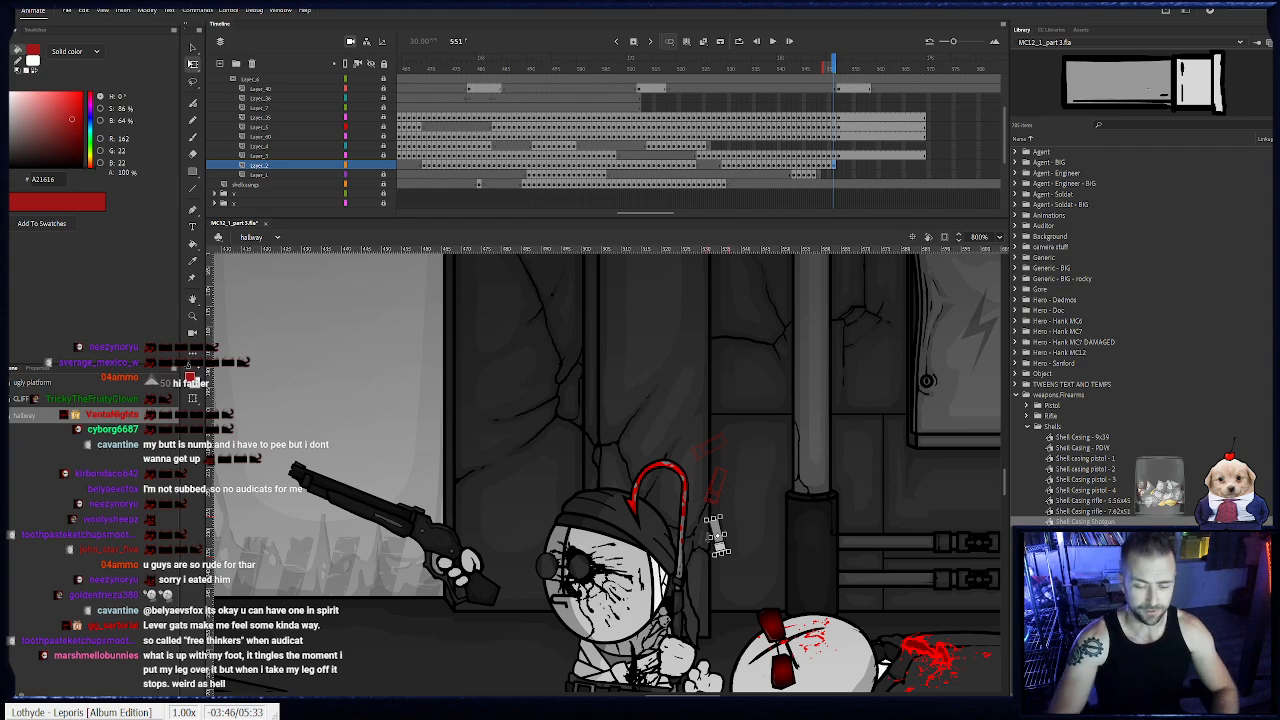
{"action": "left_click_drag", "start_coordinate": [708, 484], "coordinate": [660, 356]}
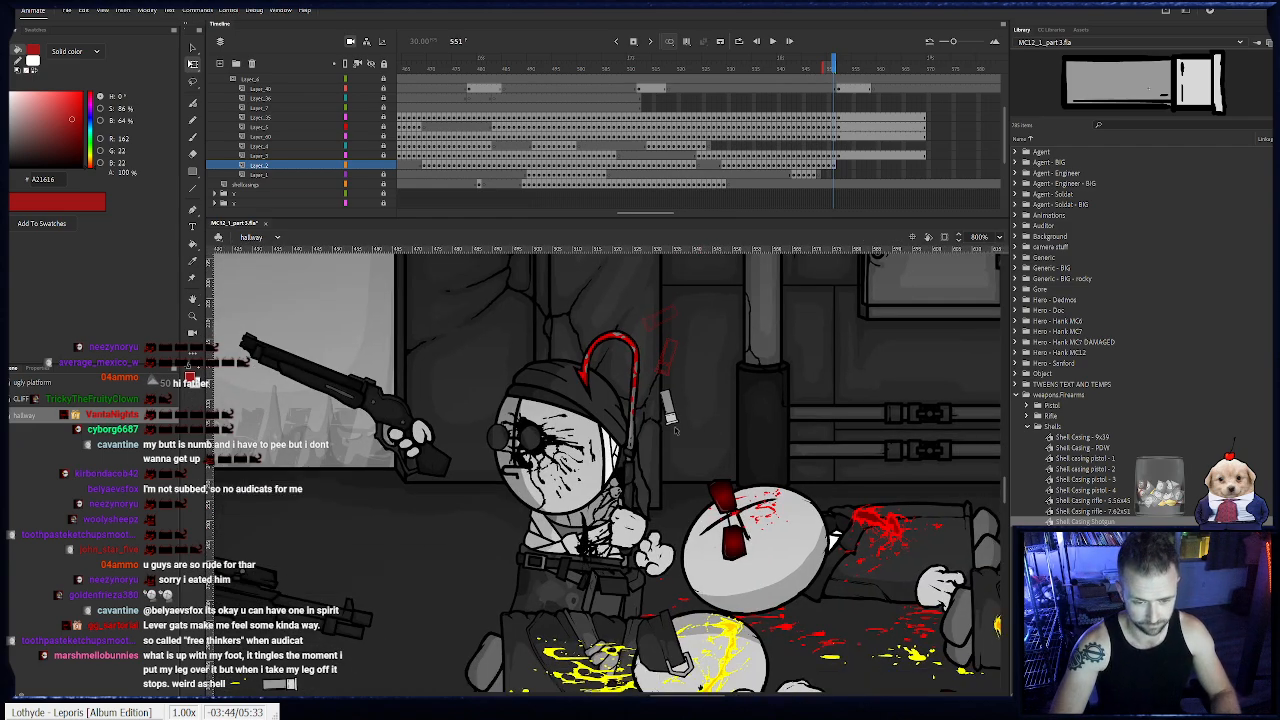
- Keyframe the casing's fall to the floor at frames 552 to 558 and end it with a blank keyframe at frame 559
{"action": "key", "text": "F6"}
{"action": "left_click_drag", "start_coordinate": [687, 428], "coordinate": [647, 650]}
{"action": "key", "text": "F6"}
{"action": "key", "text": "F6"}
{"action": "key", "text": "F6"}
{"action": "key", "text": "F6"}
{"action": "key", "text": "F6"}
{"action": "key", "text": "F6"}
{"action": "key", "text": "F7"}
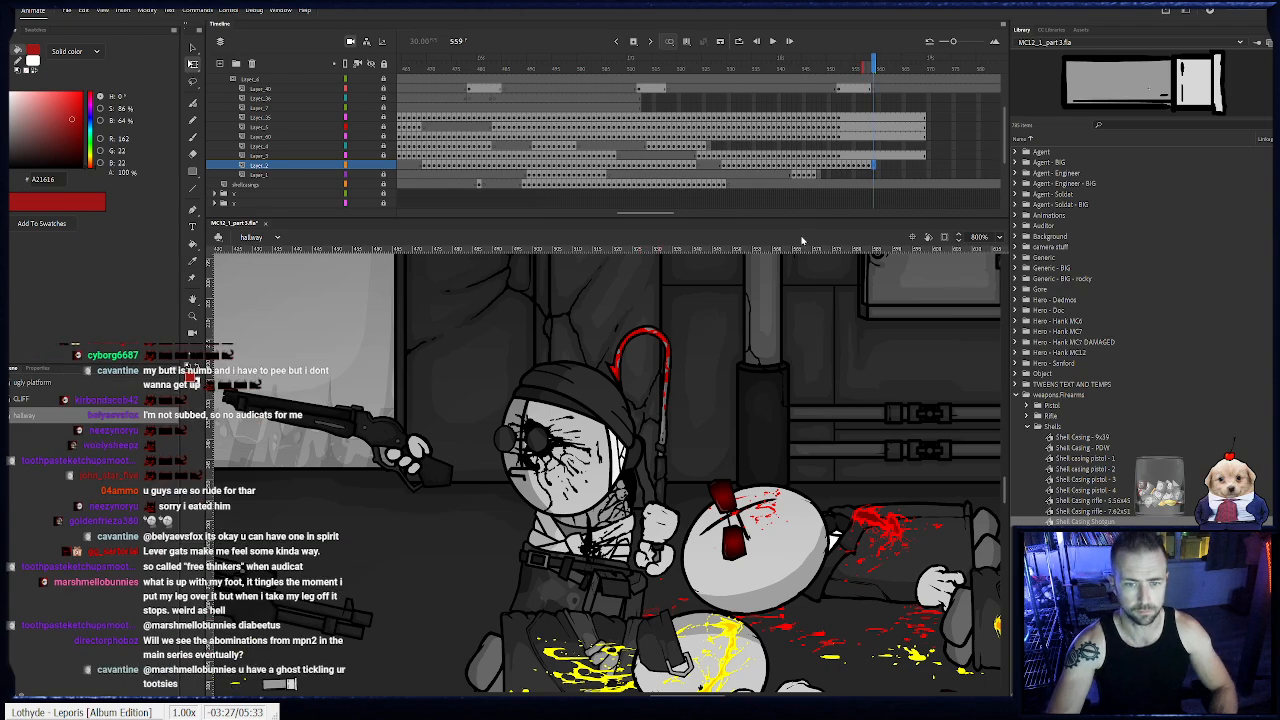
- Play back the animation from frame 479 to review the shotgun flip and shell ejection
{"action": "left_click", "coordinate": [470, 66]}
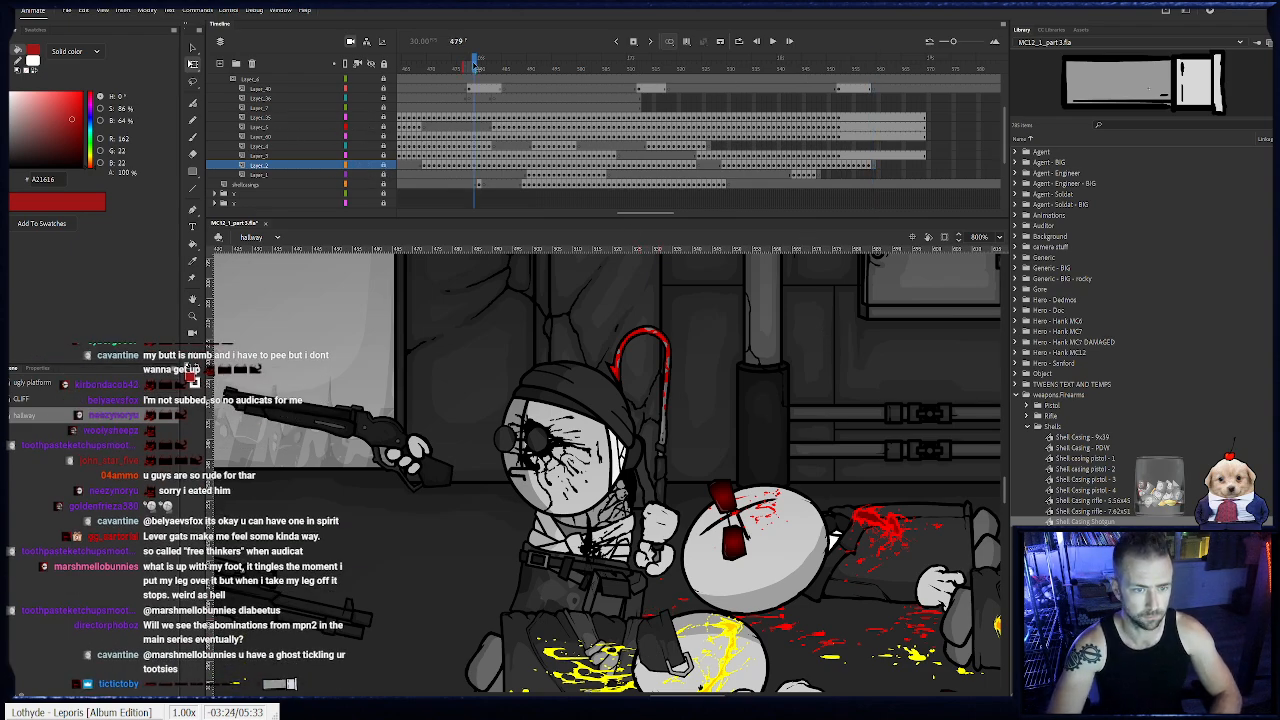
{"action": "key", "text": "Return"}
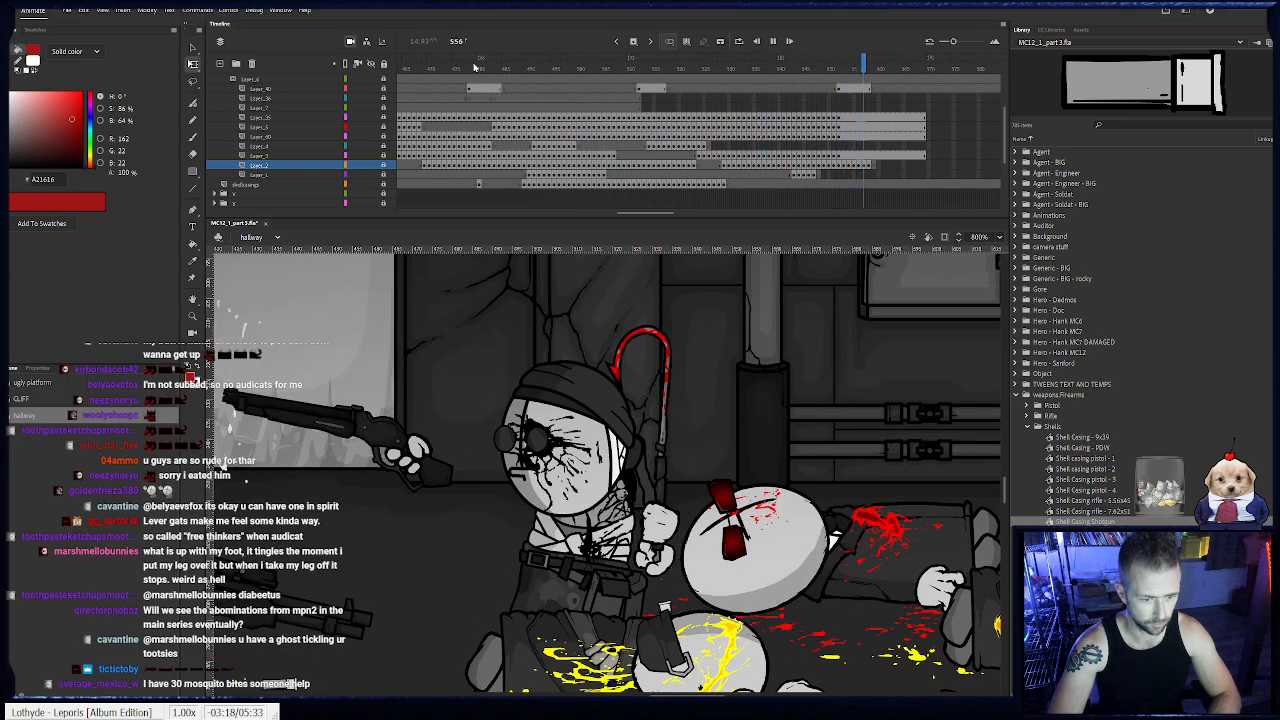
{"action": "key", "text": "Return"}
- Go to frame 552, choose the Line tool and select that frame on the misc layer for drawing the shot
{"action": "left_click", "coordinate": [843, 69]}
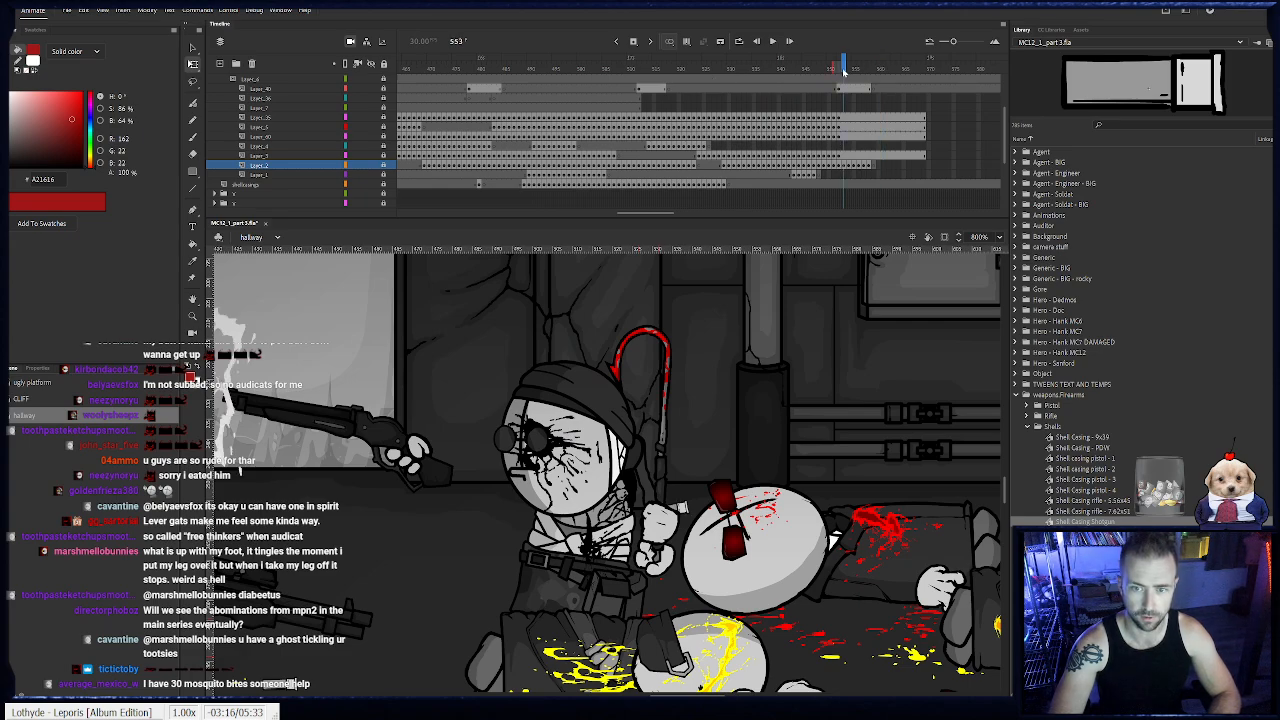
{"action": "key", "text": "comma"}
{"action": "left_click_drag", "start_coordinate": [412, 380], "coordinate": [597, 381]}
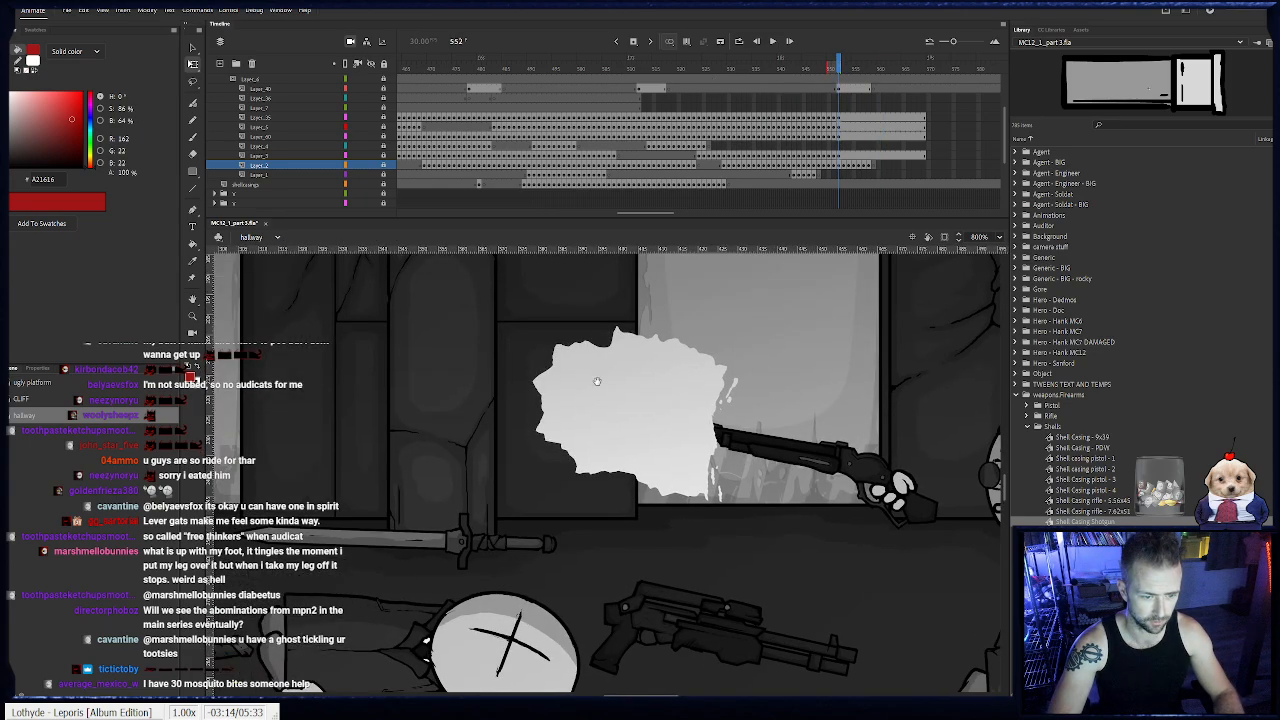
{"action": "double_click", "coordinate": [193, 316]}
{"action": "left_click", "coordinate": [619, 471]}
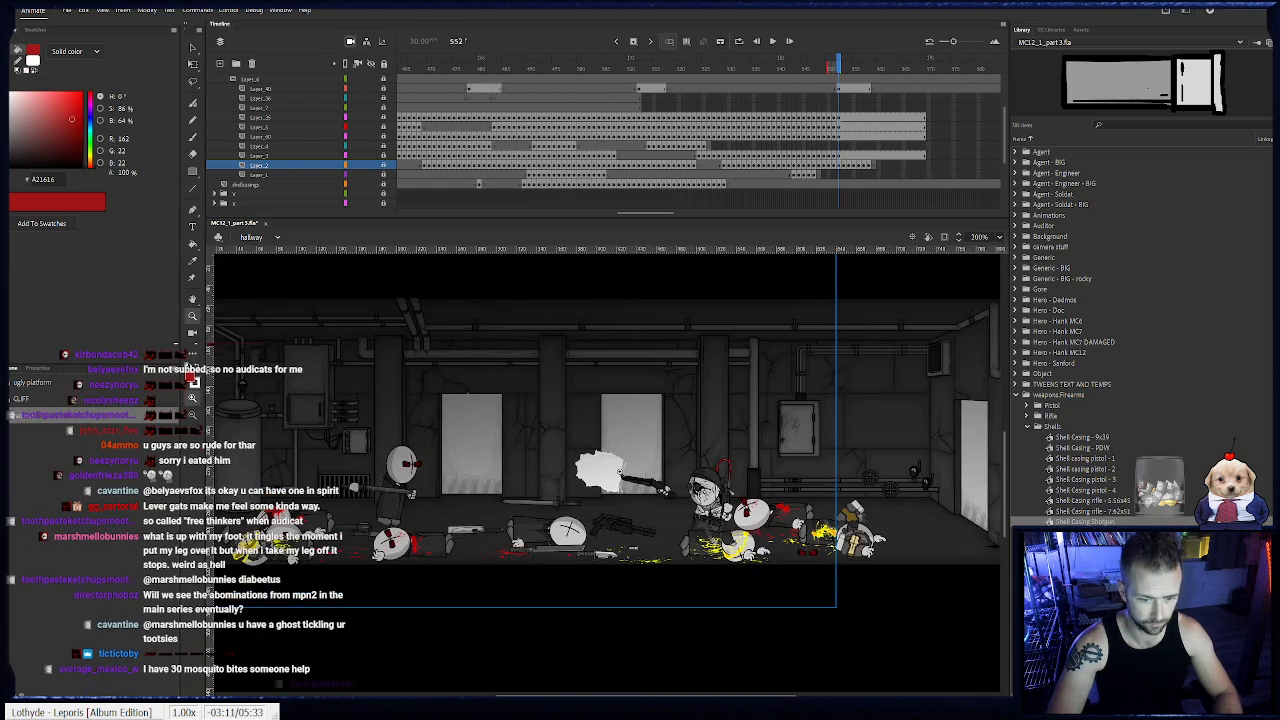
{"action": "left_click", "coordinate": [561, 480]}
{"action": "left_click_drag", "start_coordinate": [512, 463], "coordinate": [619, 435]}
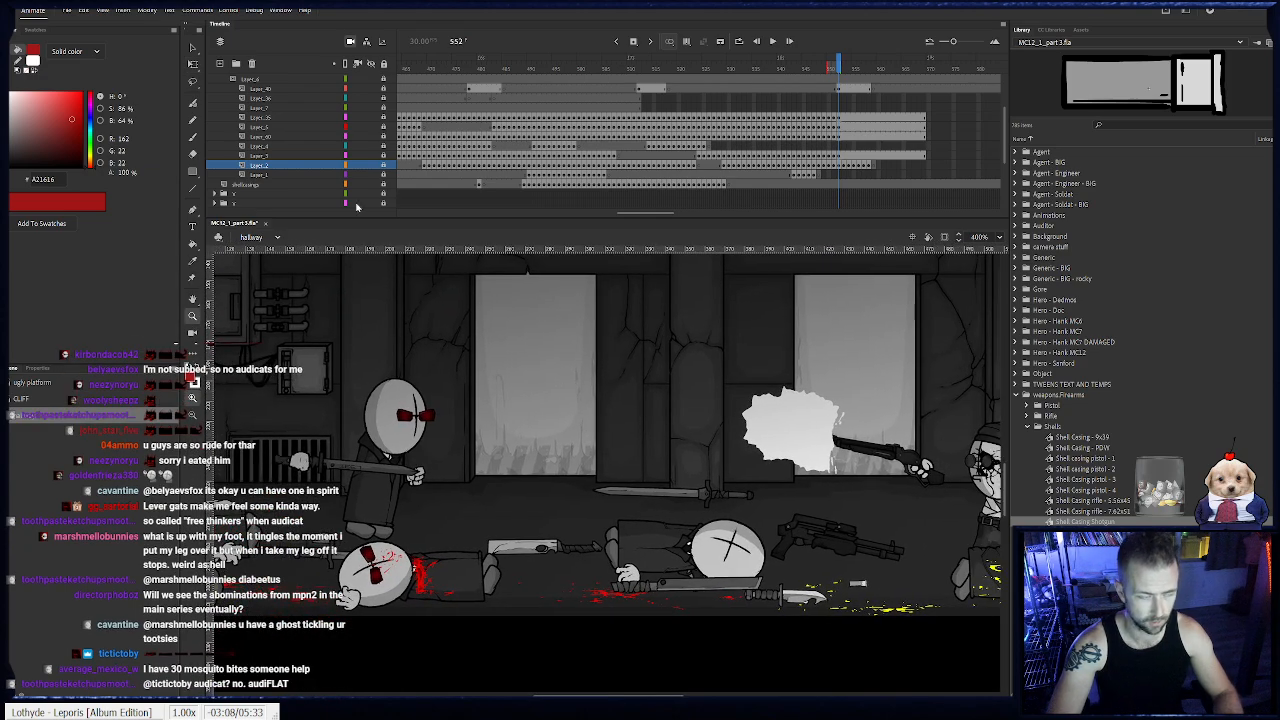
{"action": "left_click", "coordinate": [192, 191]}
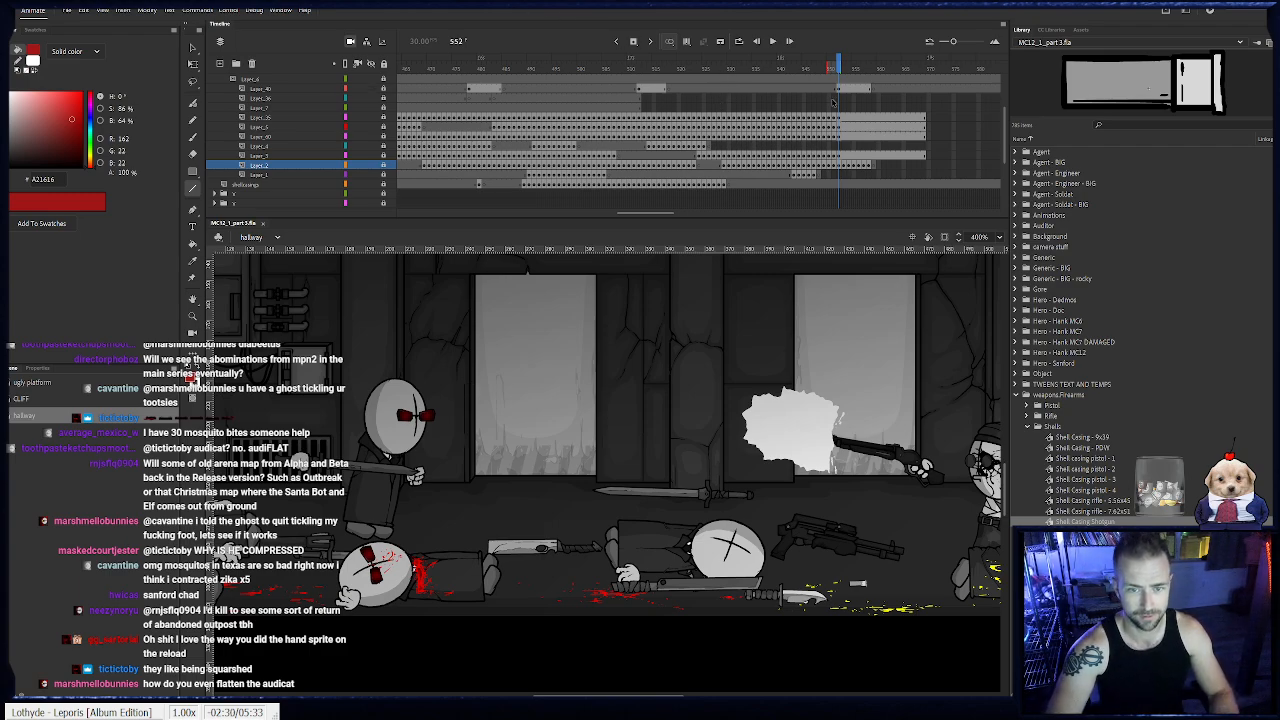
{"action": "scroll", "coordinate": [838, 100], "scroll_direction": "up", "scroll_amount": 3}
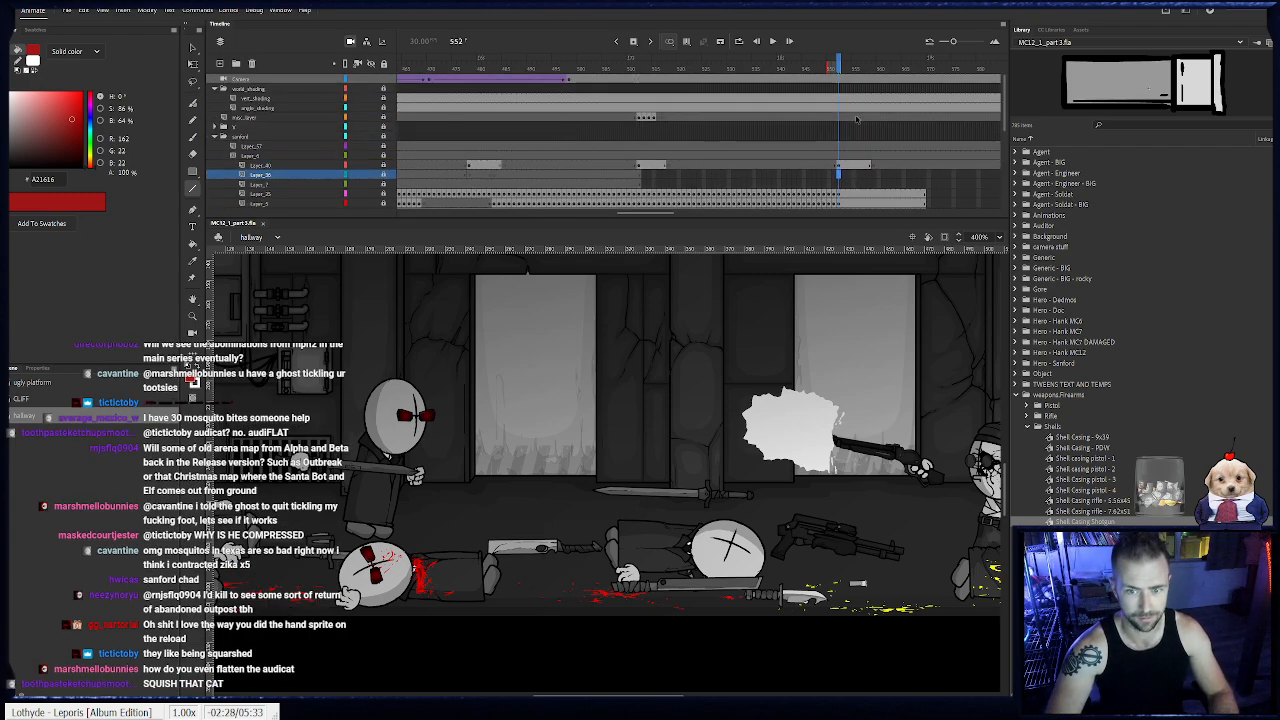
{"action": "left_click", "coordinate": [840, 118]}
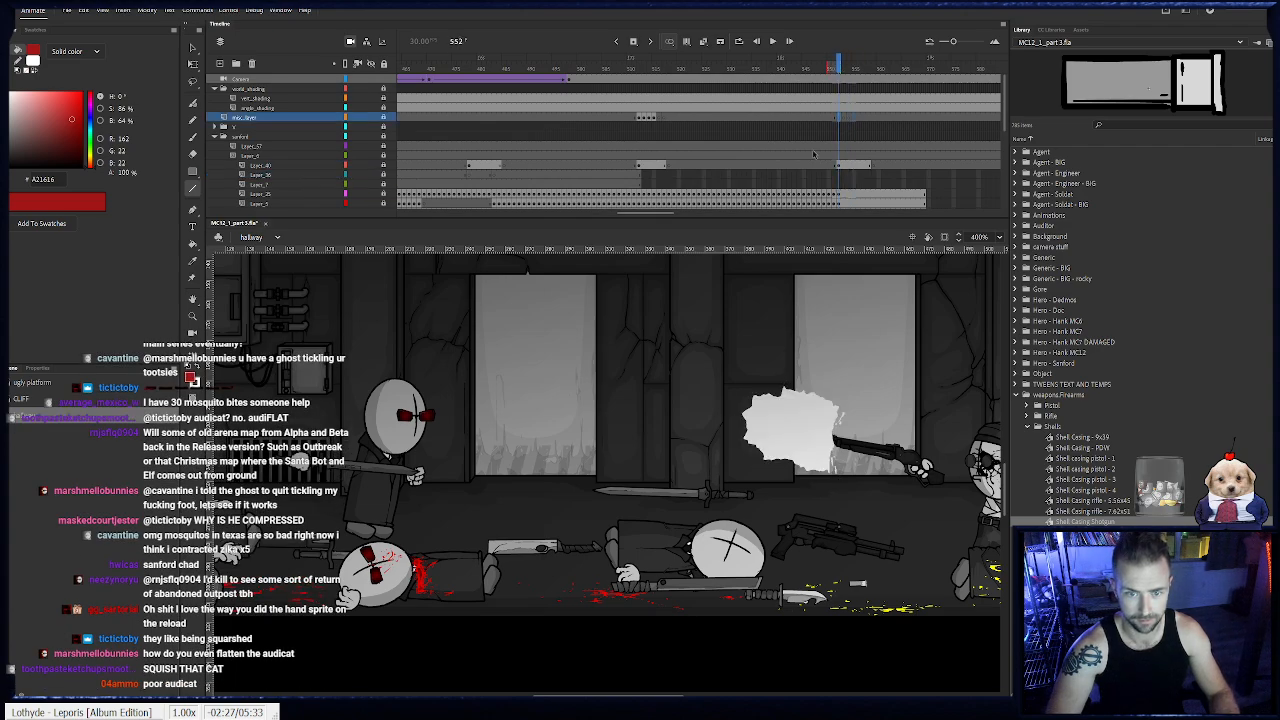
- Draw a fan of white (#FFFFFF) pellet streaks from the muzzle flash toward the standing enemy at frame 552
{"action": "left_click_drag", "start_coordinate": [736, 309], "coordinate": [836, 306]}
{"action": "left_click", "coordinate": [858, 119]}
{"action": "key", "text": "comma"}
{"action": "key", "text": "comma"}
{"action": "key", "text": "comma"}
{"action": "key", "text": "comma"}
{"action": "left_click_drag", "start_coordinate": [742, 427], "coordinate": [594, 381]}
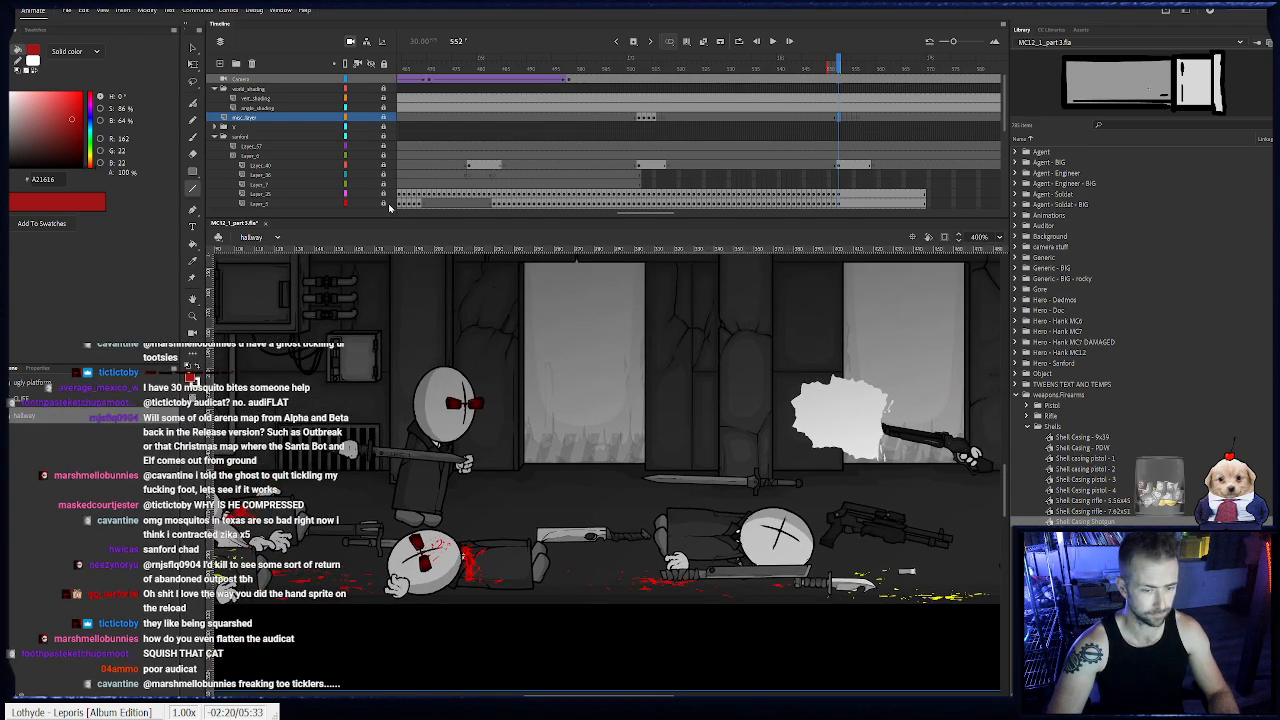
{"action": "left_click_drag", "start_coordinate": [50, 106], "coordinate": [12, 190]}
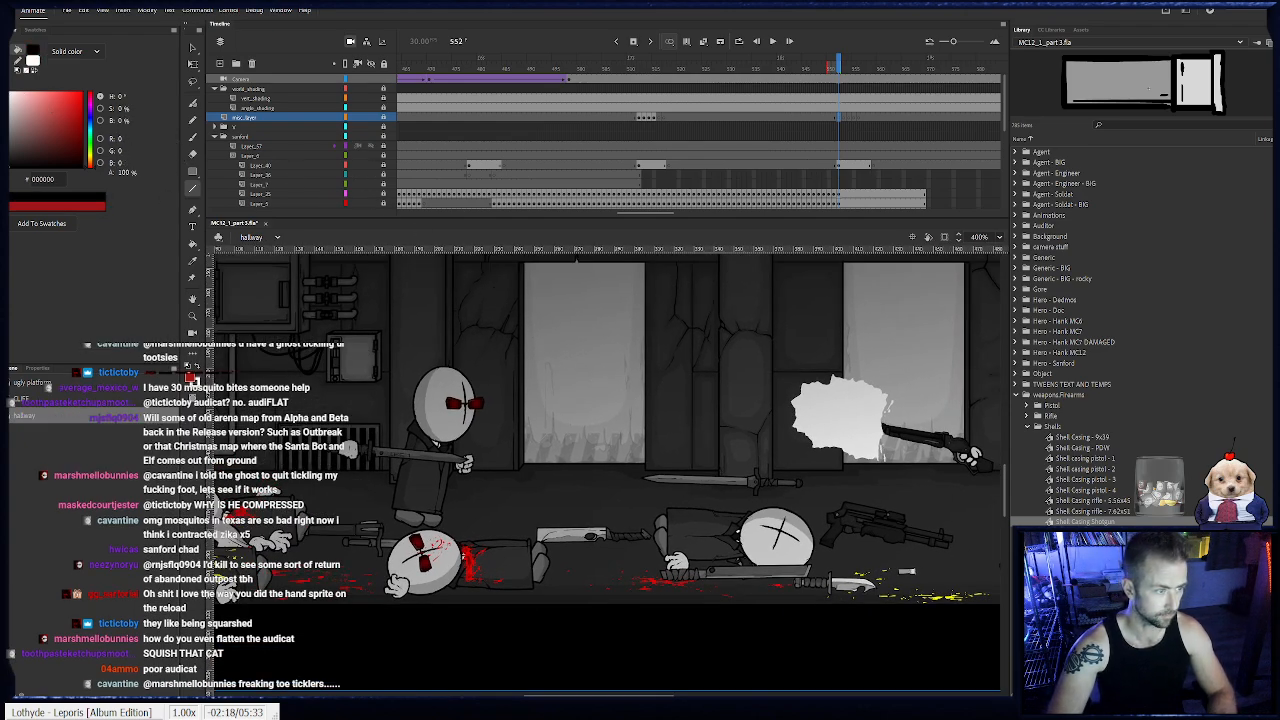
{"action": "left_click_drag", "start_coordinate": [14, 124], "coordinate": [9, 88]}
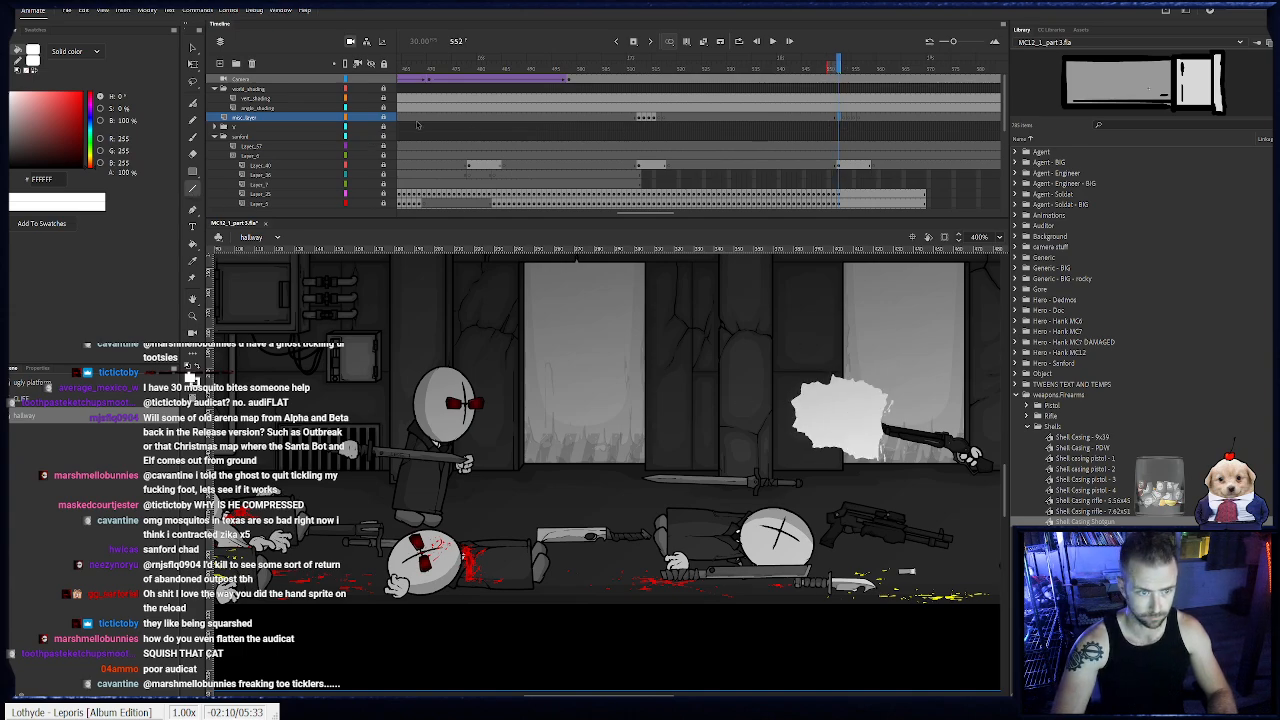
{"action": "left_click_drag", "start_coordinate": [796, 412], "coordinate": [580, 380]}
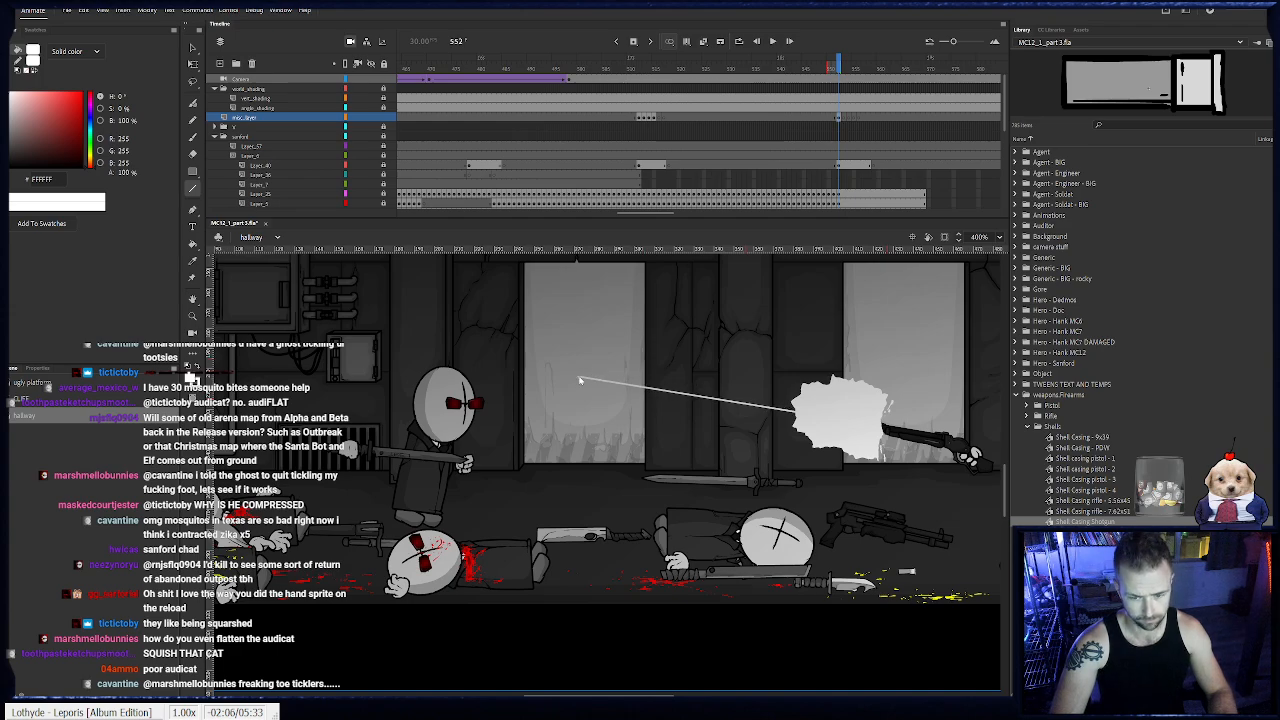
{"action": "mouse_move", "coordinate": [579, 366]}
{"action": "left_mouse_down"}
{"action": "mouse_move", "coordinate": [794, 408]}
{"action": "mouse_move", "coordinate": [594, 361]}
{"action": "left_mouse_up"}
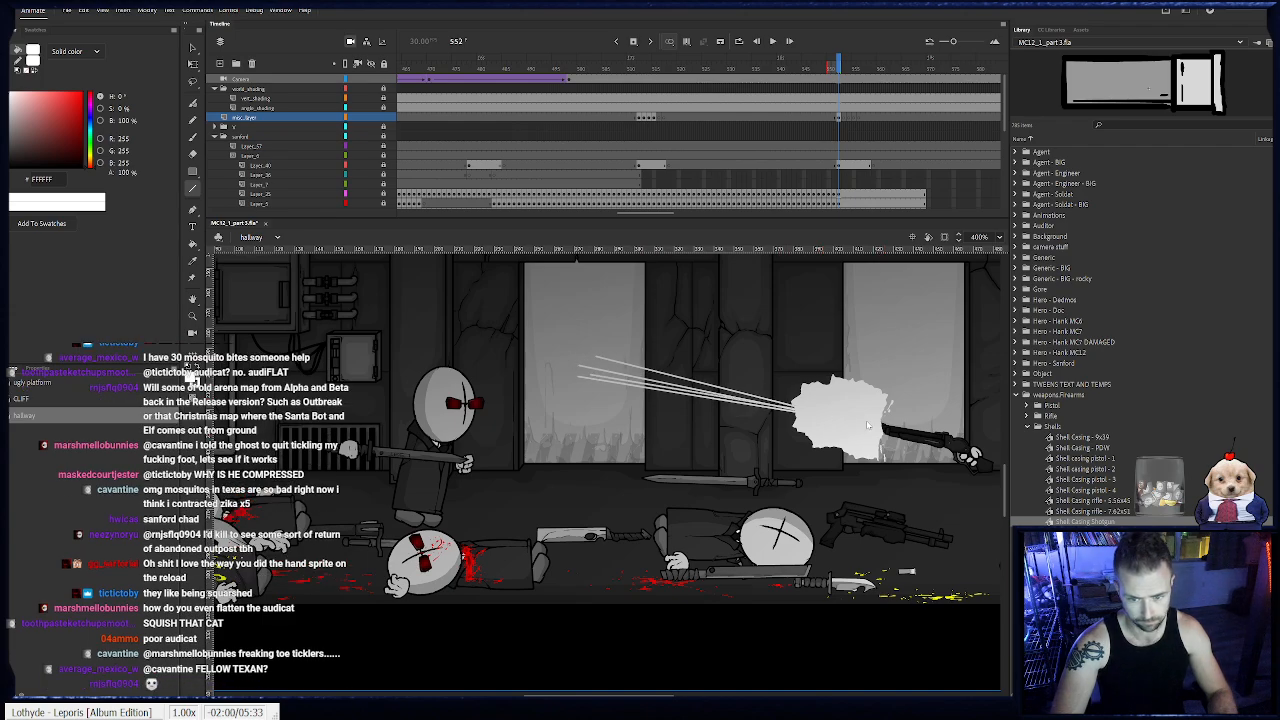
{"action": "left_click_drag", "start_coordinate": [795, 409], "coordinate": [599, 366]}
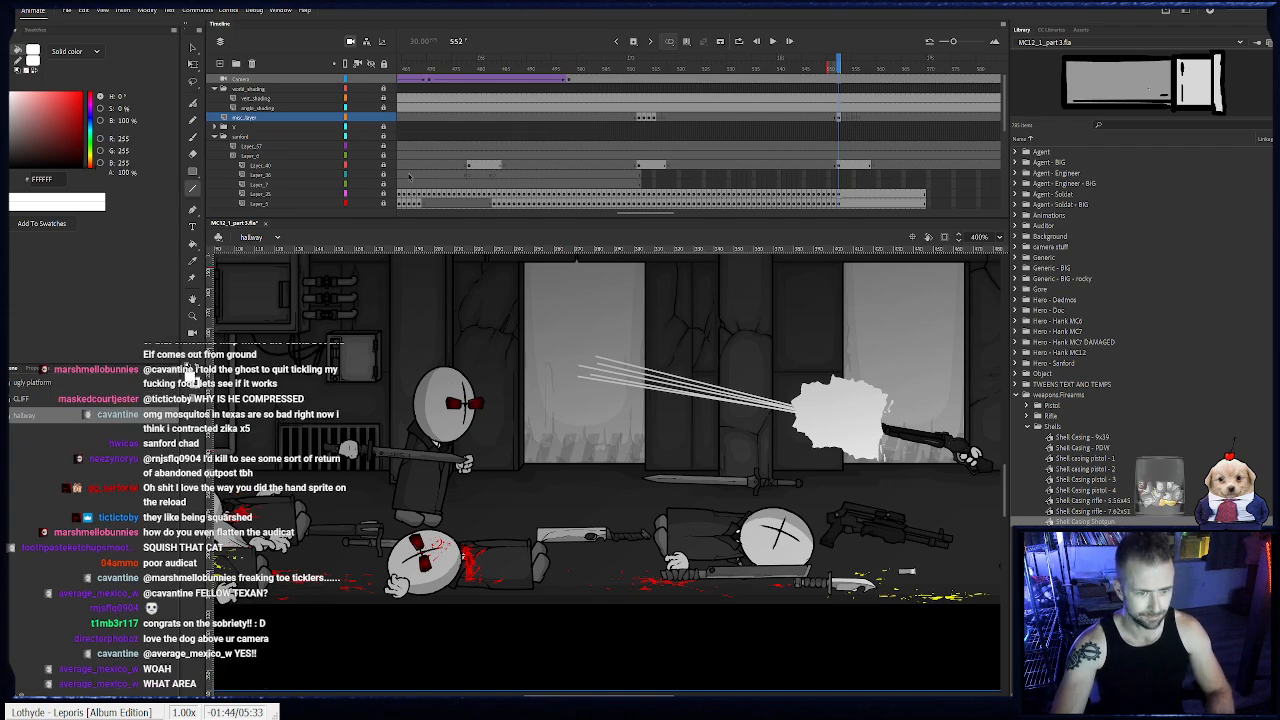
- Compare the muzzle flash at frame 553 with the earlier shotgun blast and its streaks at frame 512
{"action": "left_click", "coordinate": [385, 125]}
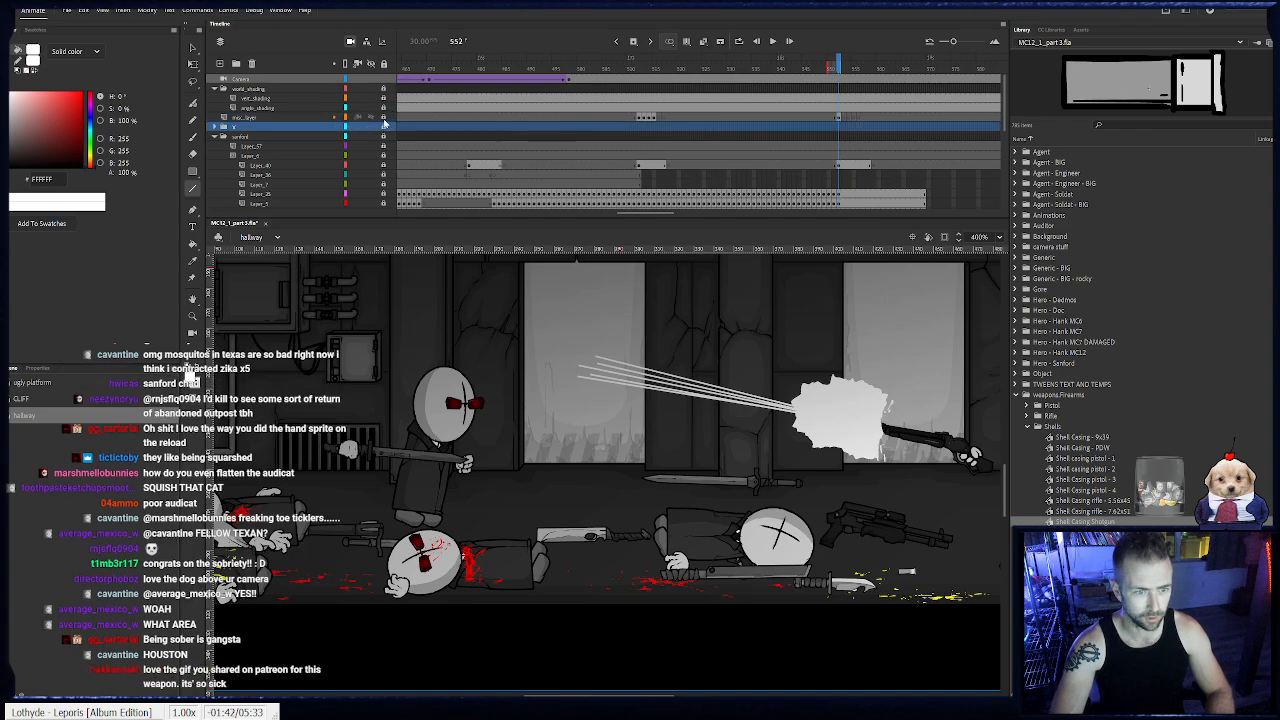
{"action": "mouse_move", "coordinate": [841, 70]}
{"action": "left_mouse_down"}
{"action": "mouse_move", "coordinate": [856, 75]}
{"action": "mouse_move", "coordinate": [836, 76]}
{"action": "mouse_move", "coordinate": [843, 92]}
{"action": "left_mouse_up"}
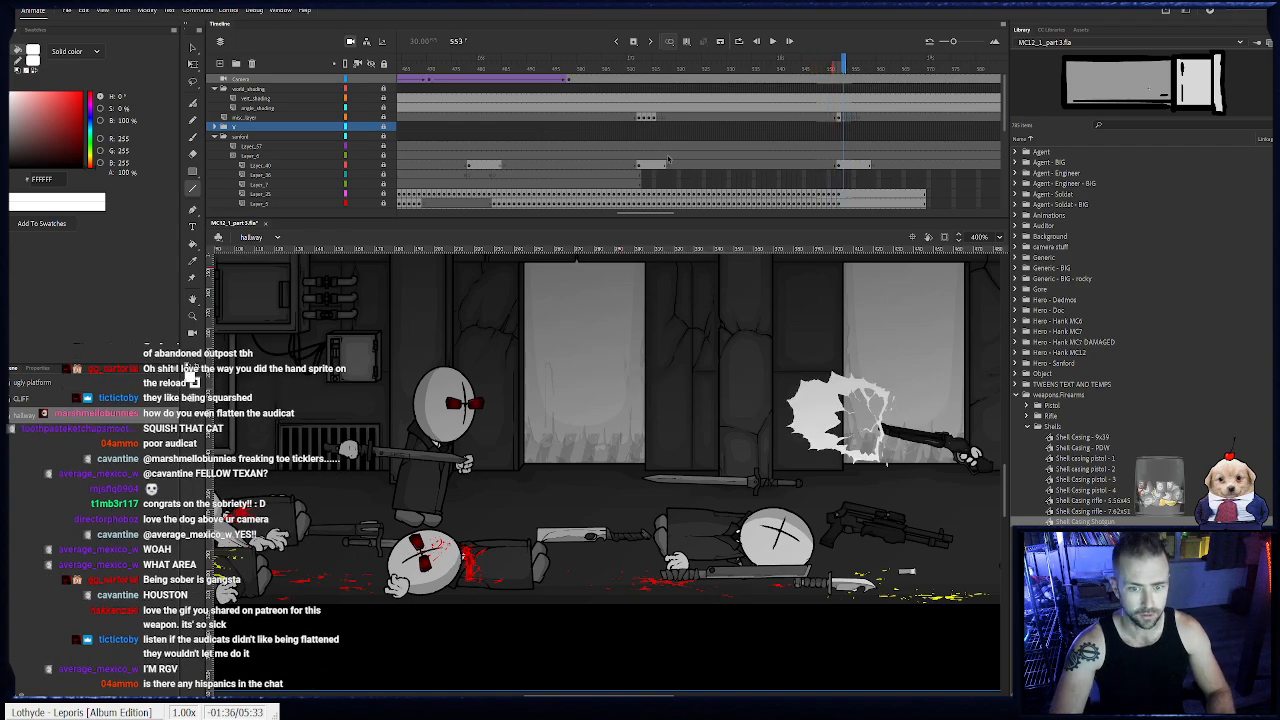
{"action": "scroll", "coordinate": [629, 112], "scroll_direction": "down", "scroll_amount": 1}
{"action": "left_click", "coordinate": [634, 114]}
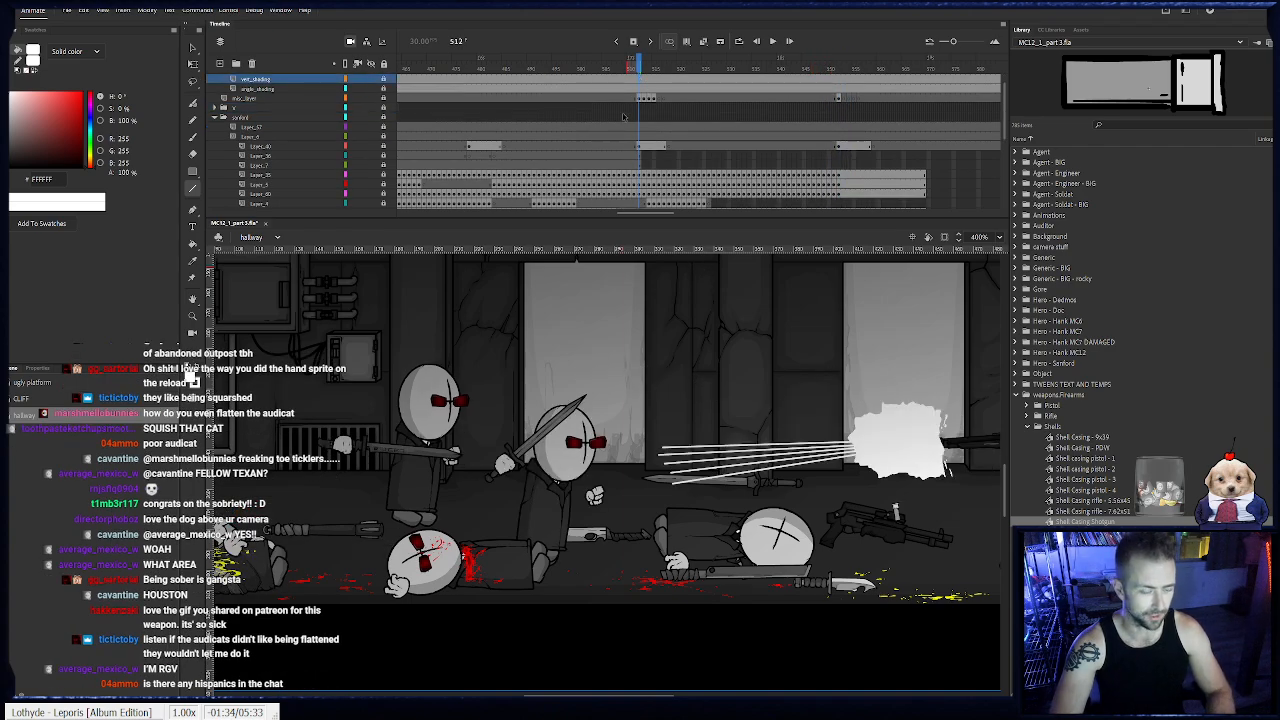
{"action": "scroll", "coordinate": [562, 140], "scroll_direction": "down", "scroll_amount": 1}
{"action": "scroll", "coordinate": [600, 150], "scroll_direction": "up", "scroll_amount": 2}
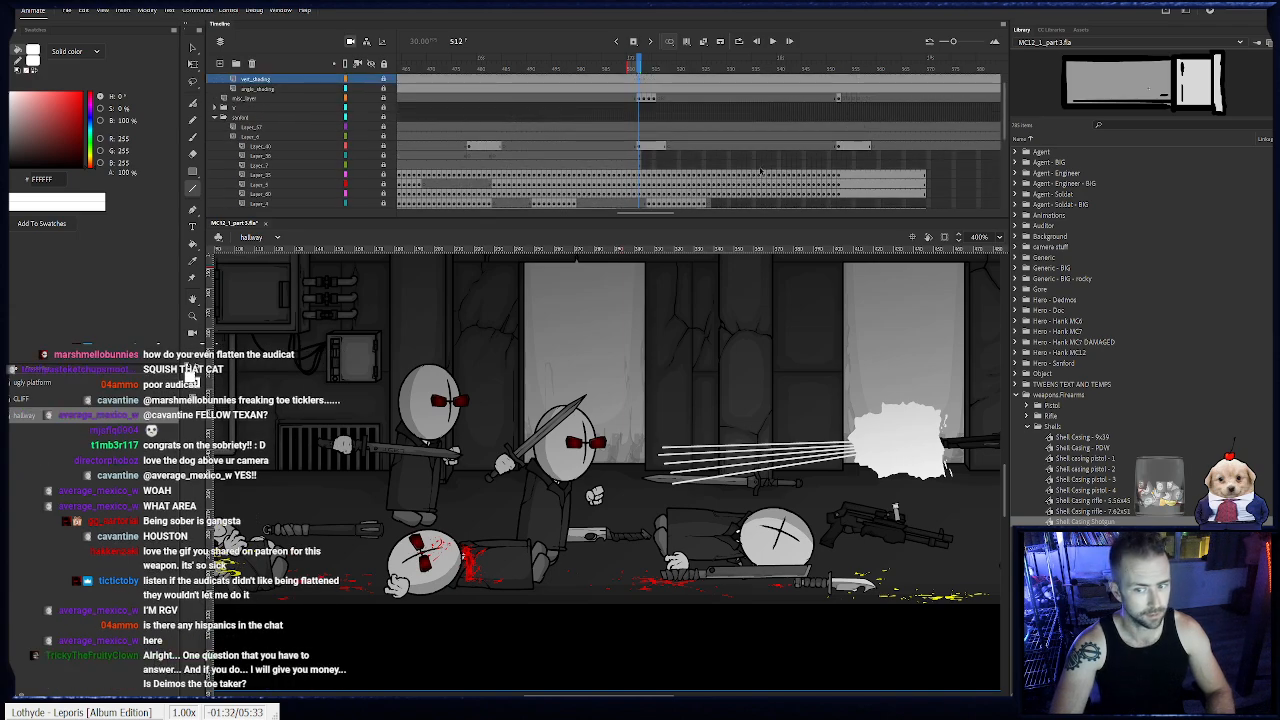
- Extend the Sanford folder's shorter layers with inserted frames up to the end of the neighbouring layers, and return to frame 548
{"action": "left_click_drag", "start_coordinate": [646, 214], "coordinate": [695, 218]}
{"action": "scroll", "coordinate": [820, 130], "scroll_direction": "down", "scroll_amount": 2}
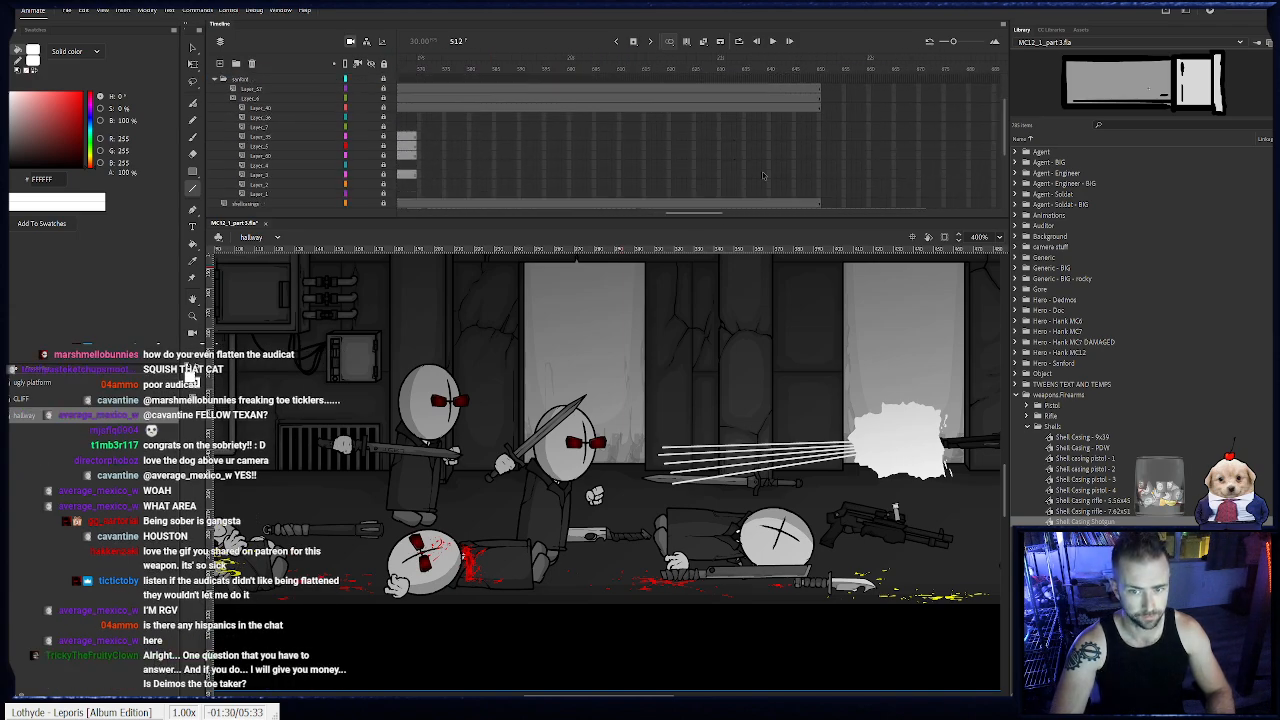
{"action": "left_click_drag", "start_coordinate": [820, 116], "coordinate": [790, 130]}
{"action": "left_click", "coordinate": [799, 194]}
{"action": "key", "text": "F5"}
{"action": "left_click_drag", "start_coordinate": [714, 215], "coordinate": [685, 218]}
{"action": "left_click_drag", "start_coordinate": [560, 70], "coordinate": [590, 66]}
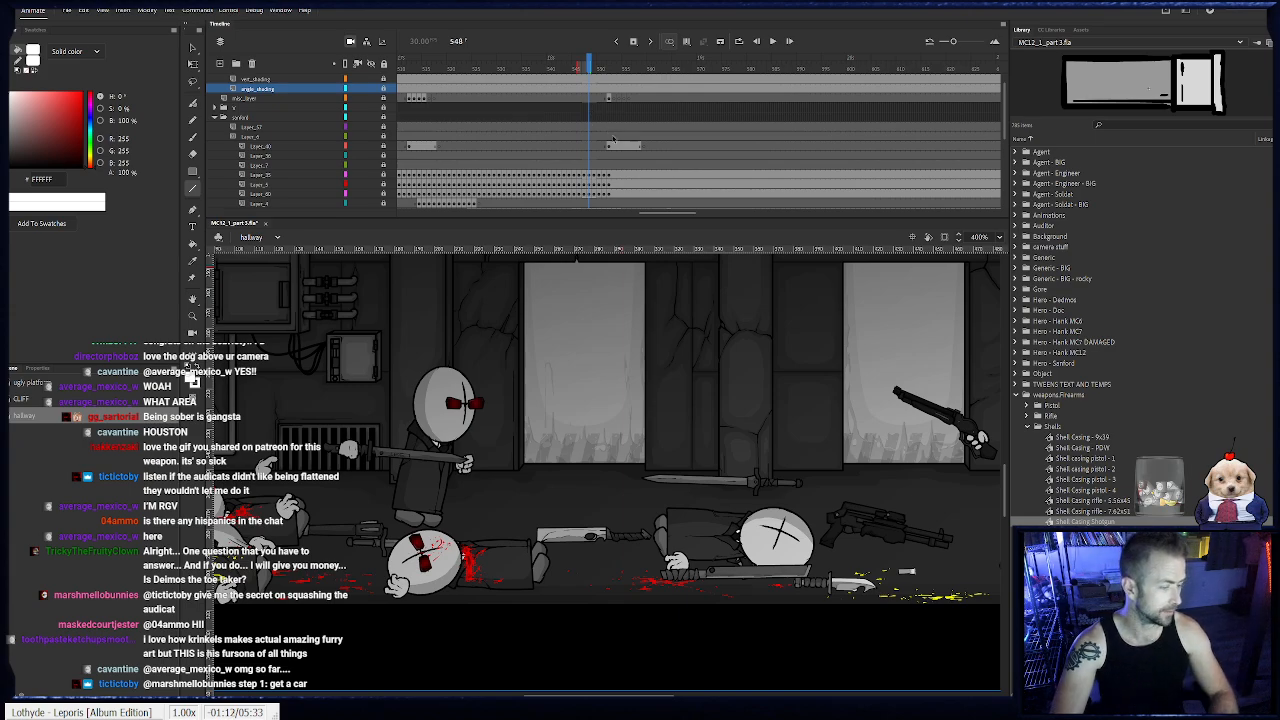
- Expand the AGENT folder and remove the frames from 514 onward on its five body-part layers
{"action": "scroll", "coordinate": [520, 140], "scroll_direction": "down", "scroll_amount": 3}
{"action": "scroll", "coordinate": [437, 145], "scroll_direction": "down", "scroll_amount": 3}
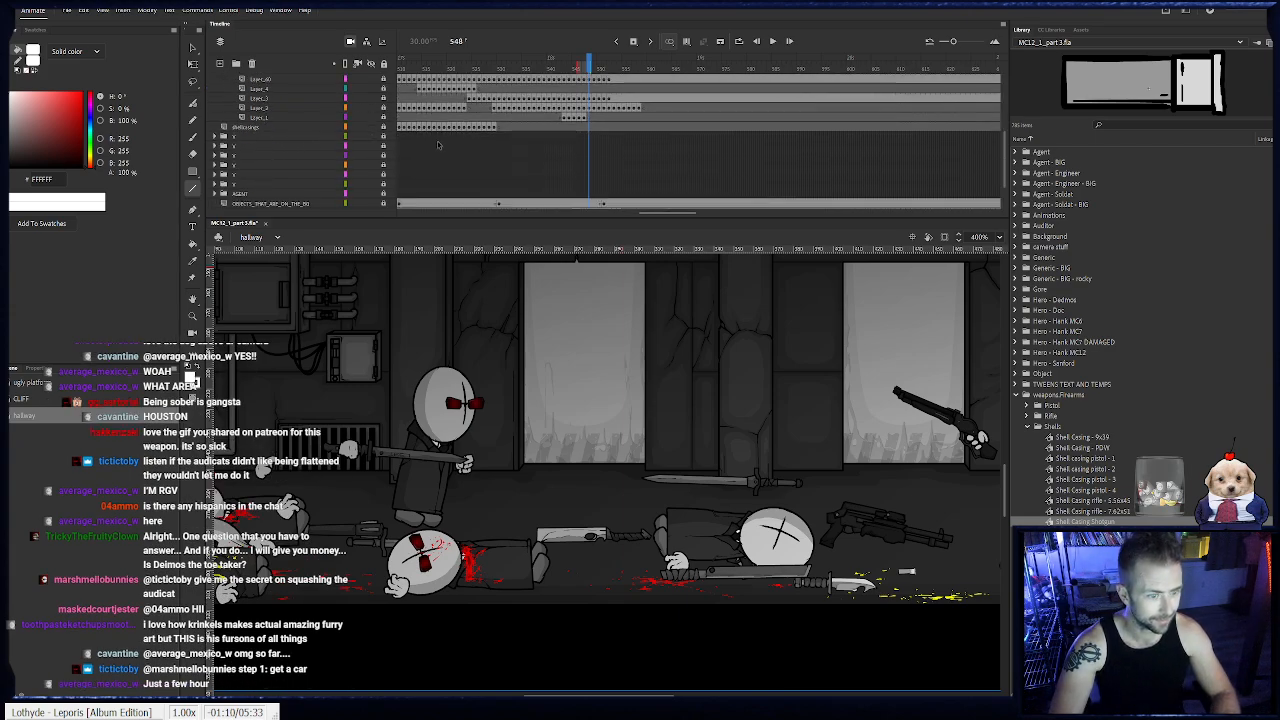
{"action": "scroll", "coordinate": [438, 146], "scroll_direction": "down", "scroll_amount": 2}
{"action": "left_click", "coordinate": [216, 156]}
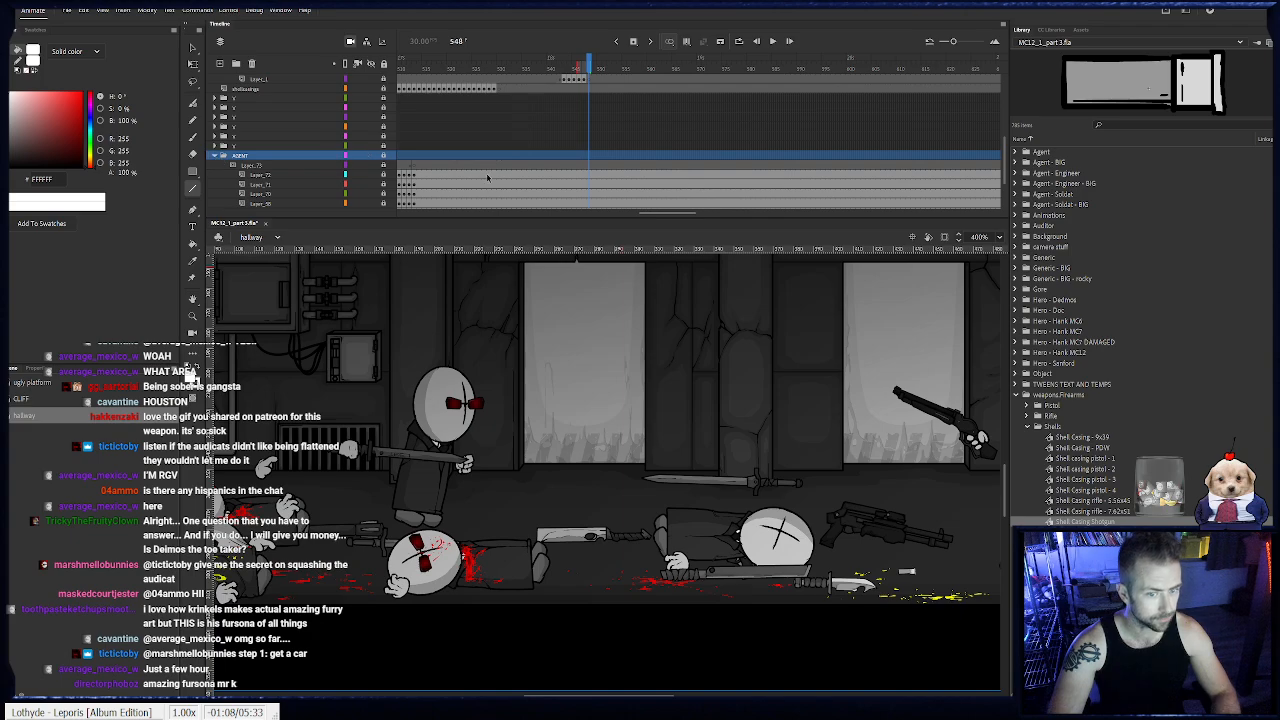
{"action": "scroll", "coordinate": [594, 86], "scroll_direction": "up", "scroll_amount": 4}
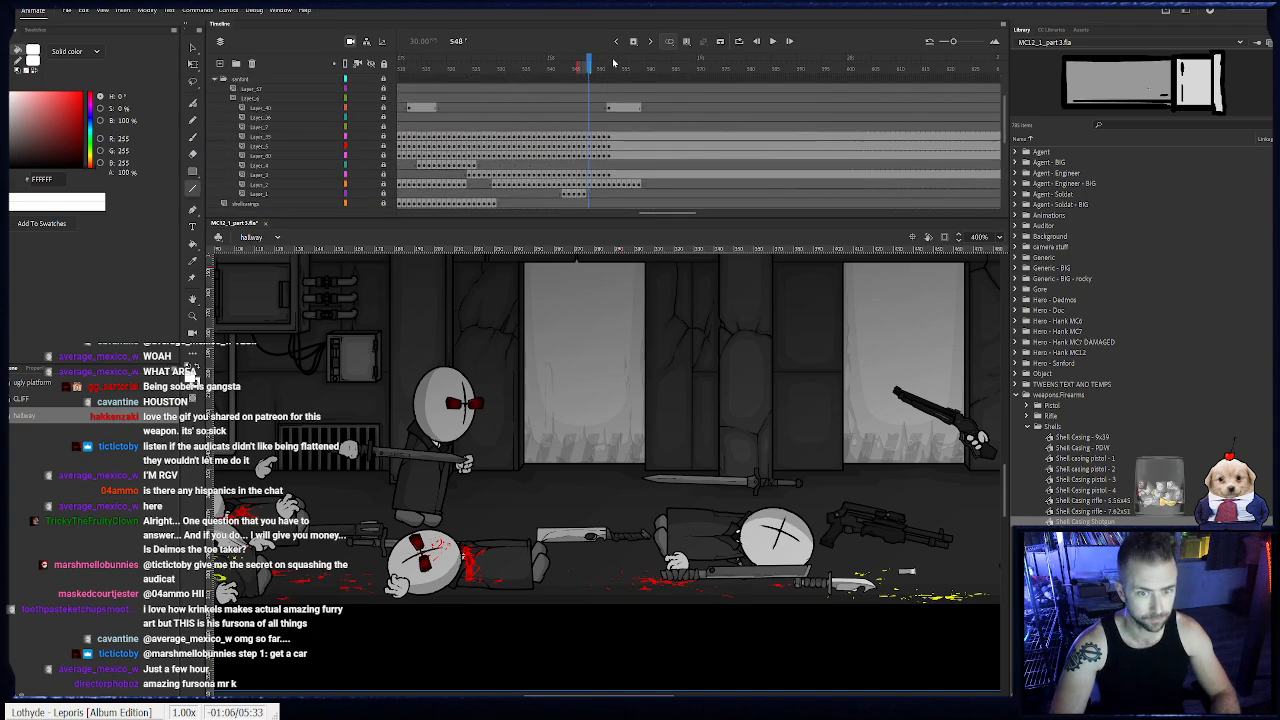
{"action": "key", "text": "period"}
{"action": "key", "text": "period"}
{"action": "key", "text": "period"}
{"action": "key", "text": "period"}
{"action": "scroll", "coordinate": [605, 131], "scroll_direction": "down", "scroll_amount": 2}
{"action": "scroll", "coordinate": [608, 150], "scroll_direction": "down", "scroll_amount": 3}
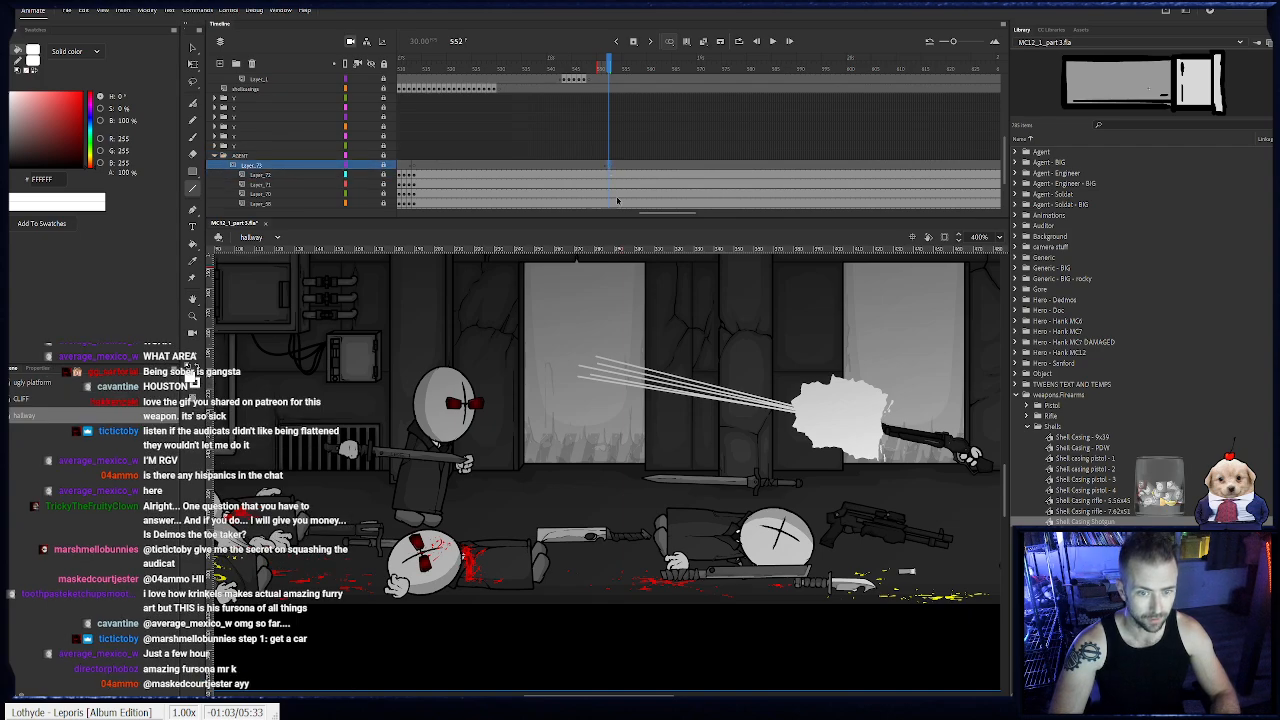
{"action": "scroll", "coordinate": [600, 180], "scroll_direction": "down", "scroll_amount": 2}
{"action": "left_click_drag", "start_coordinate": [418, 156], "coordinate": [912, 128]}
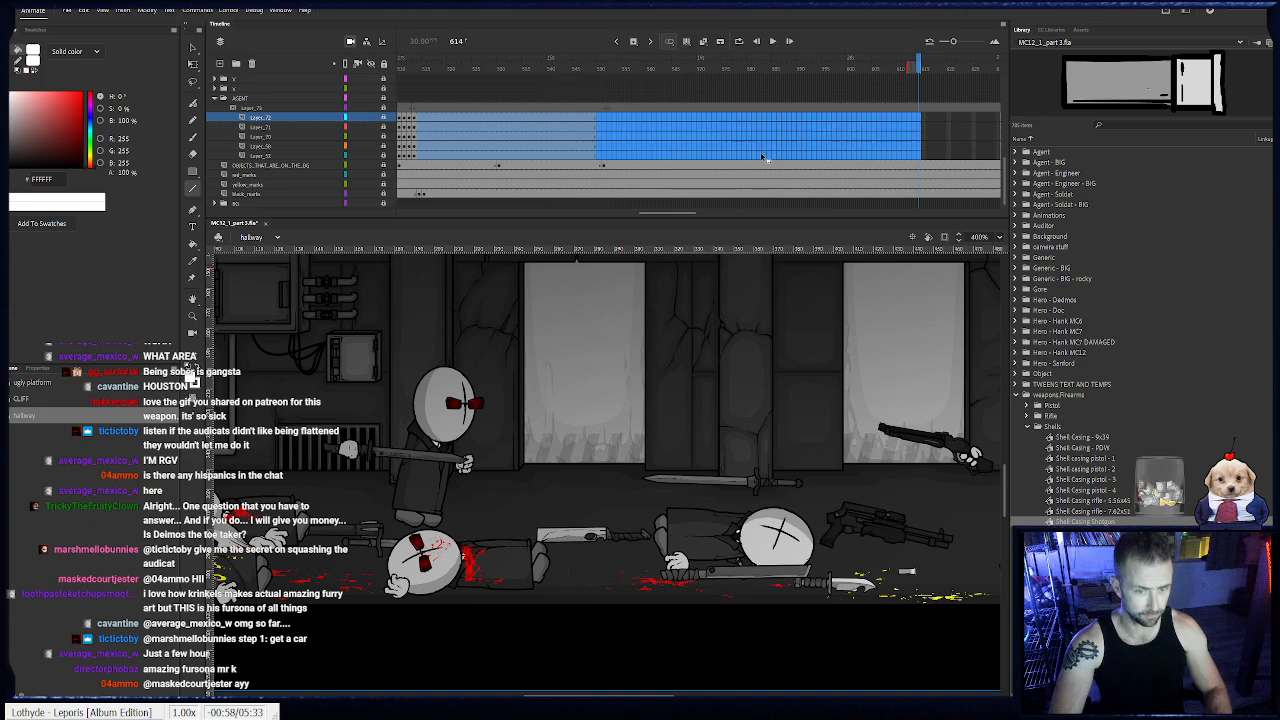
- Keyframe the standing agent's body on Layer_70 shifting right at frame 514 and tilting clockwise at frame 515
{"action": "left_click", "coordinate": [418, 137]}
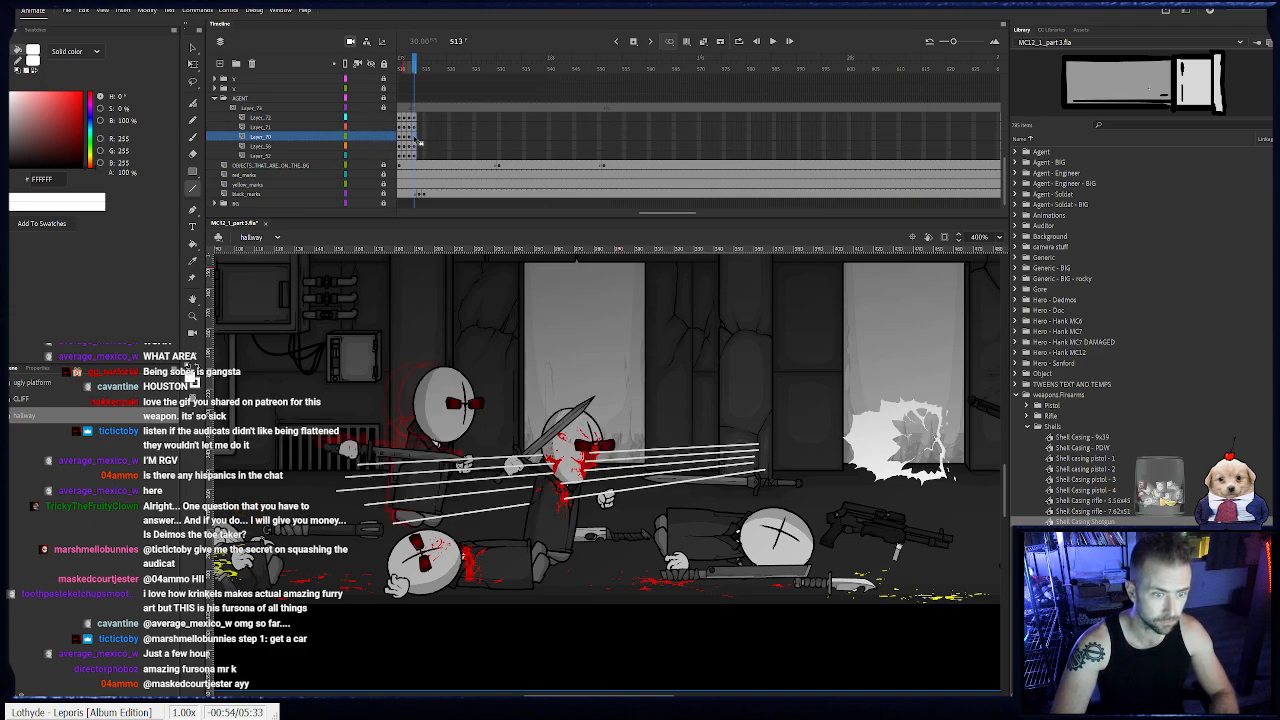
{"action": "left_click", "coordinate": [193, 316]}
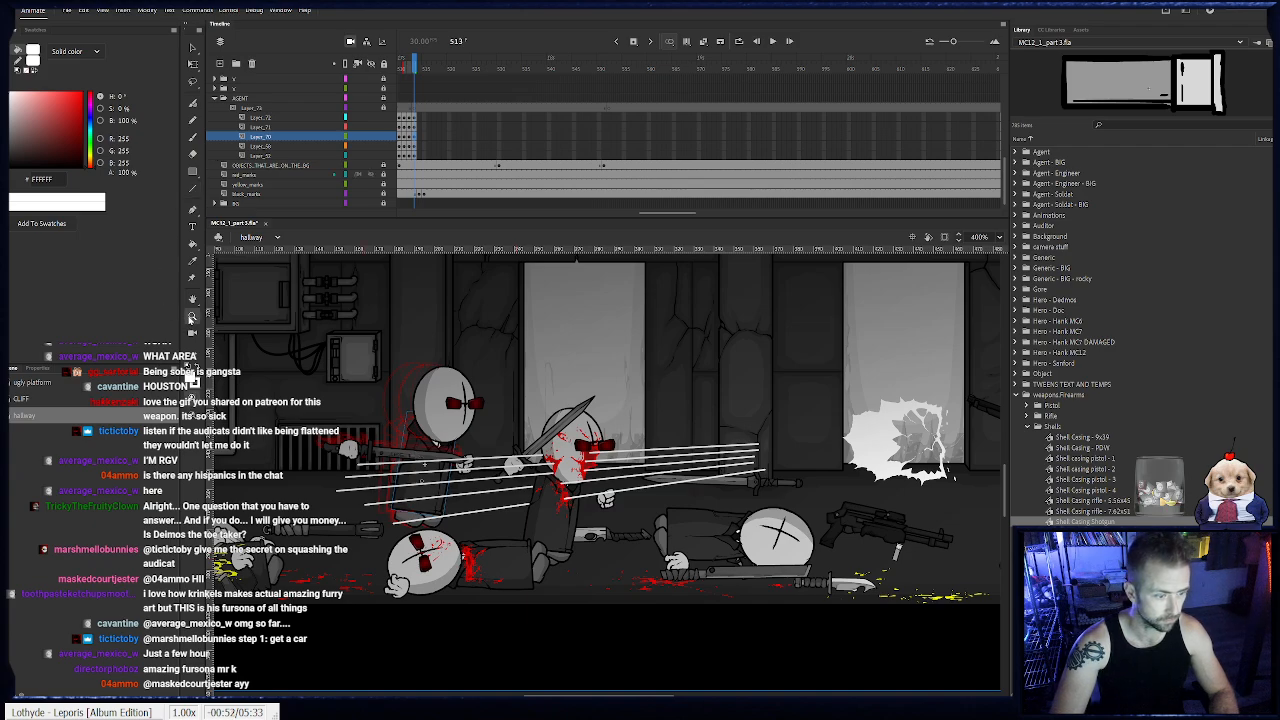
{"action": "left_click", "coordinate": [442, 478]}
{"action": "left_click_drag", "start_coordinate": [490, 428], "coordinate": [346, 458]}
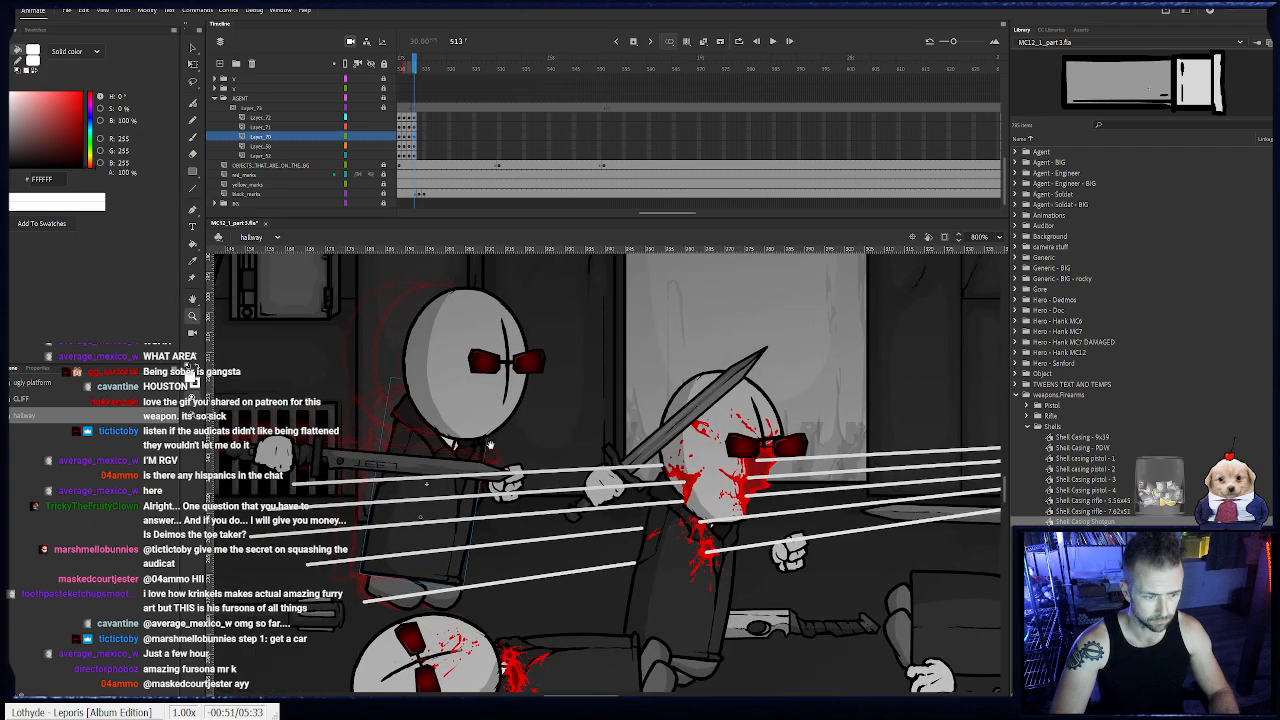
{"action": "left_click", "coordinate": [193, 65]}
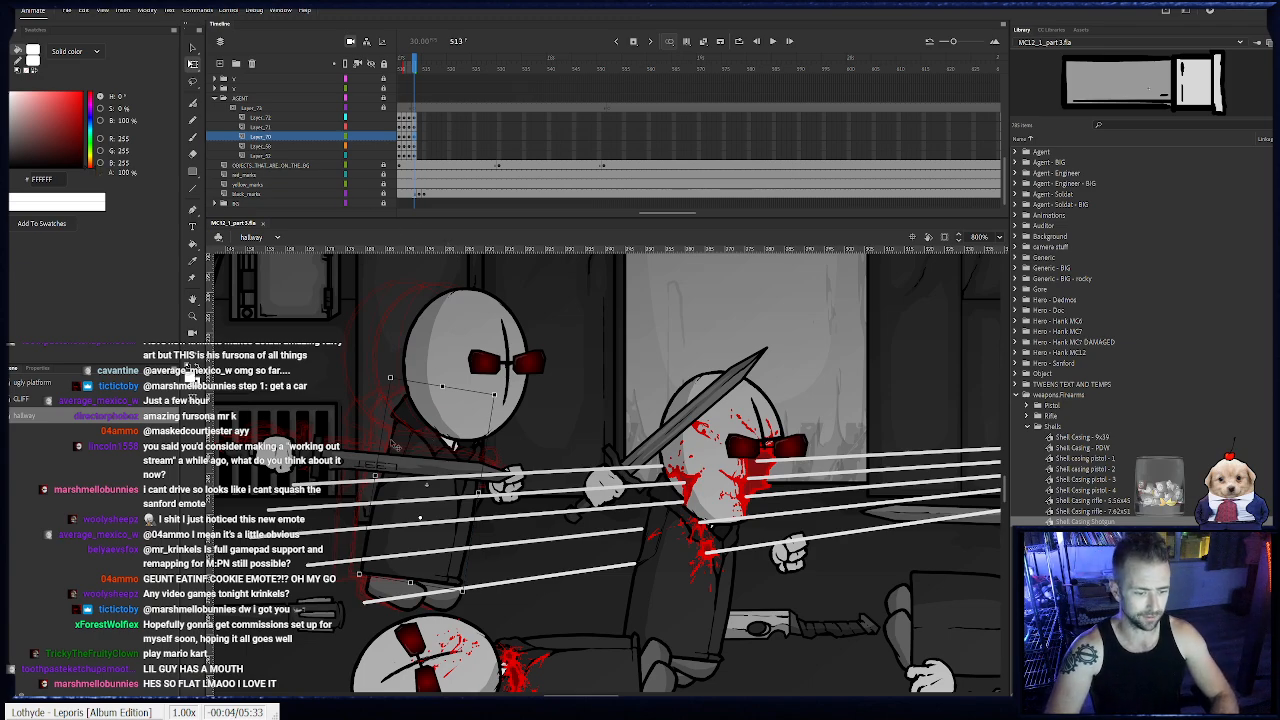
{"action": "key", "text": "period"}
{"action": "left_click_drag", "start_coordinate": [425, 448], "coordinate": [442, 448]}
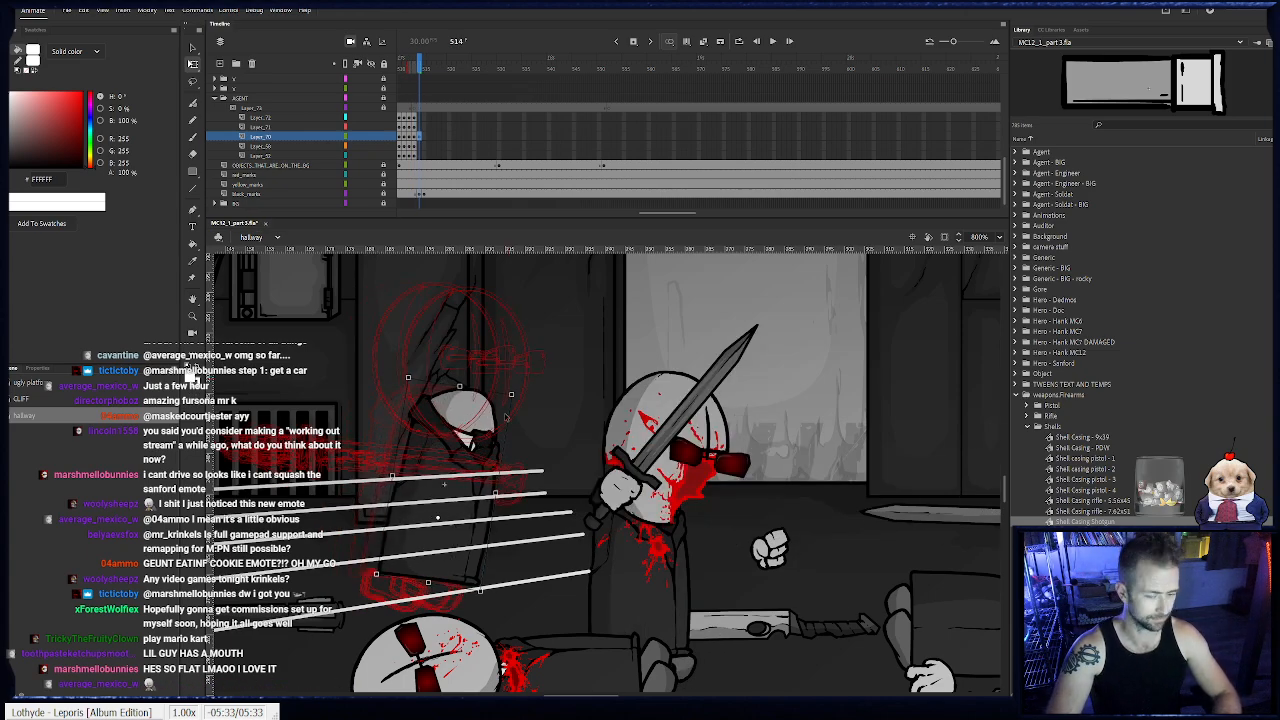
{"action": "left_click_drag", "start_coordinate": [520, 396], "coordinate": [525, 400]}
{"action": "key", "text": "period"}
{"action": "key", "text": "period"}
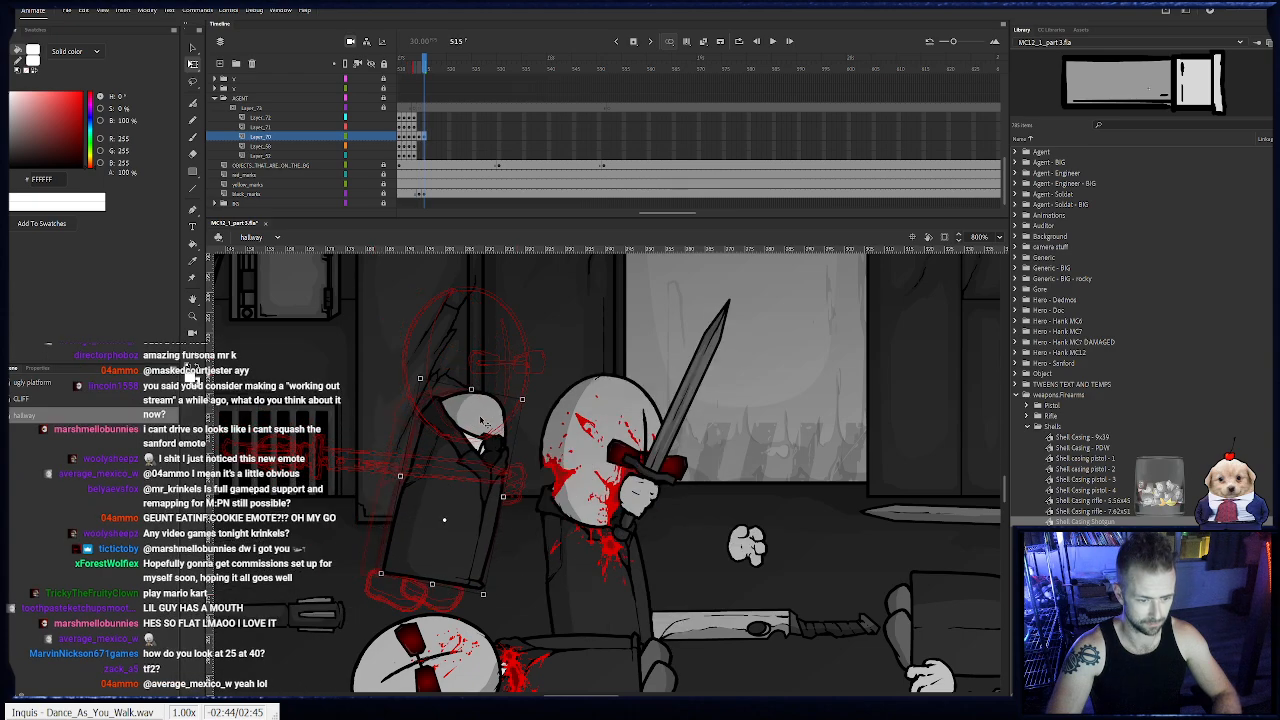
- Continue the body's motion to frame 517, rotating it slightly counterclockwise and nudging it right and down
{"action": "key", "text": "period"}
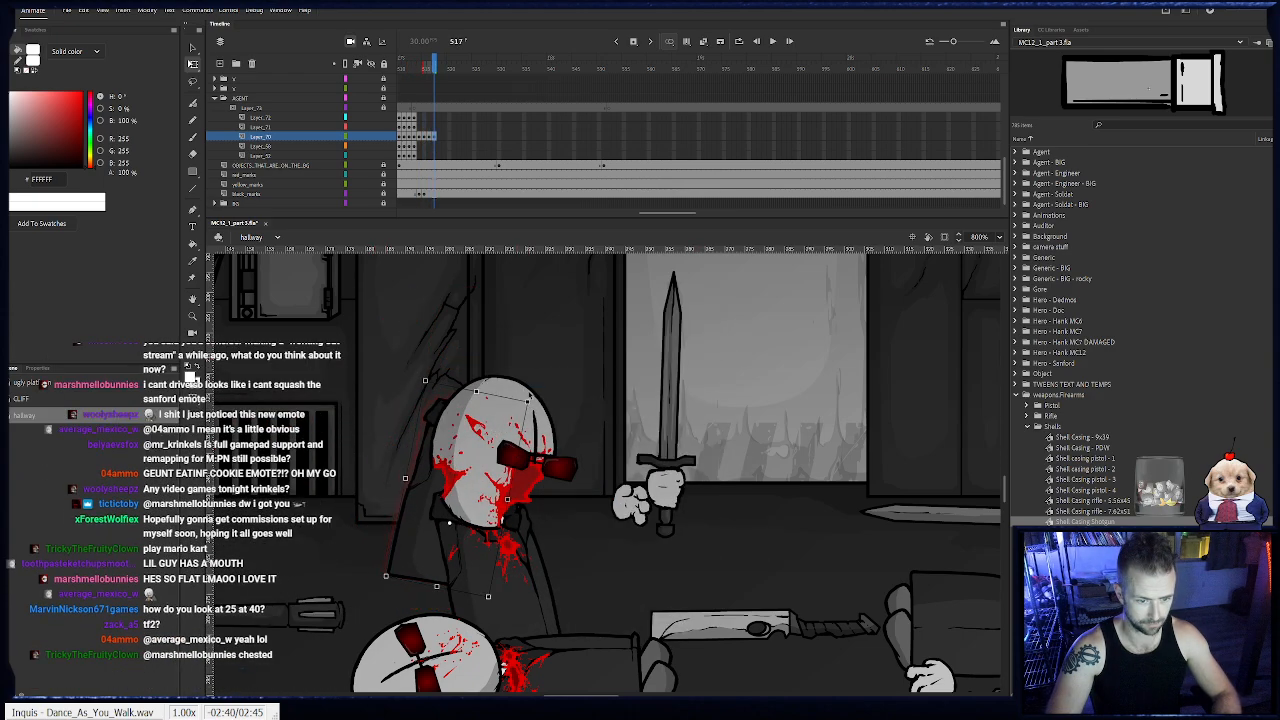
{"action": "left_click_drag", "start_coordinate": [533, 398], "coordinate": [518, 392]}
{"action": "key", "text": "Right"}
{"action": "key", "text": "Right"}
{"action": "key", "text": "Right"}
{"action": "key", "text": "Down"}
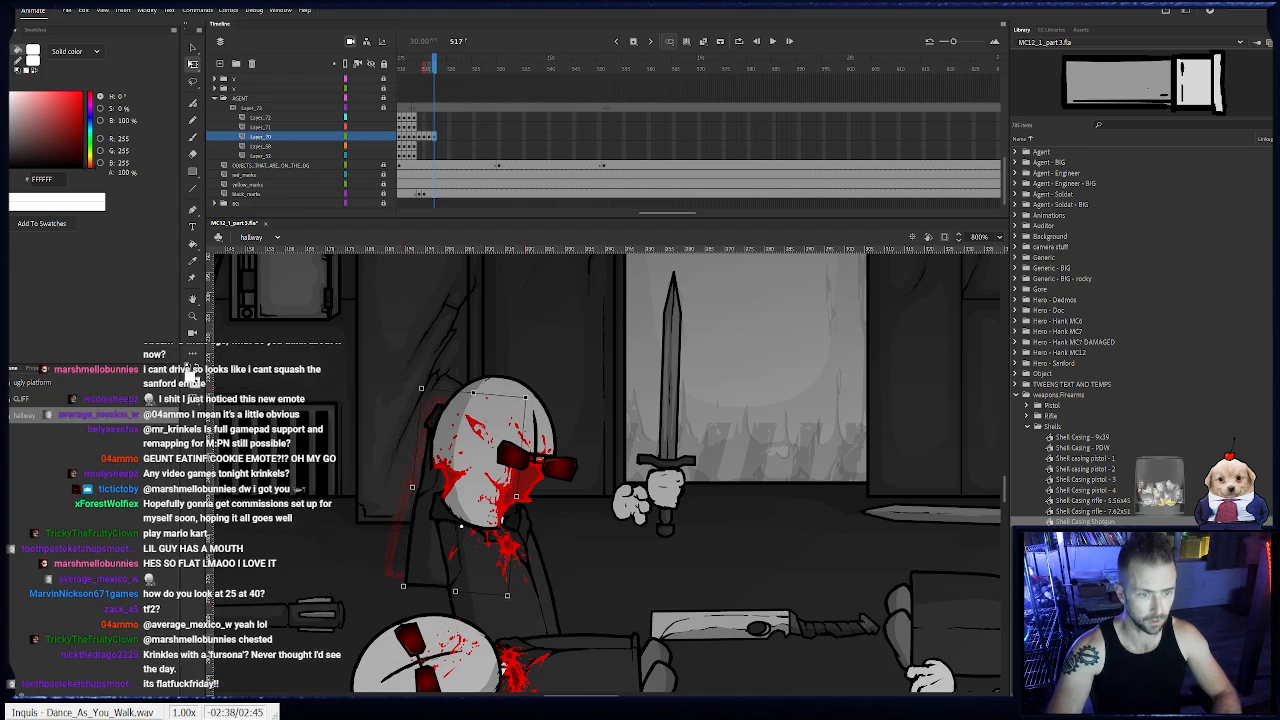
- Return to frame 513 and collapse the Sanford layer folder
{"action": "left_click", "coordinate": [384, 65]}
{"action": "left_click_drag", "start_coordinate": [420, 66], "coordinate": [413, 66]}
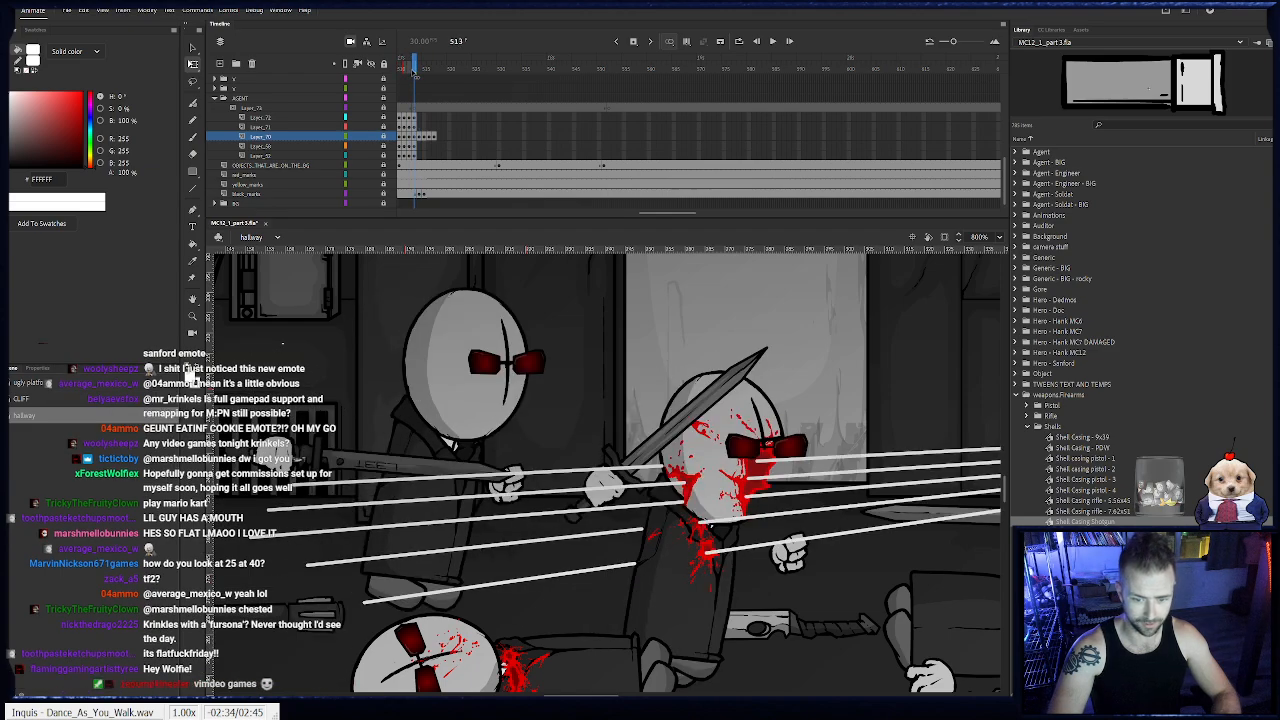
{"action": "scroll", "coordinate": [284, 158], "scroll_direction": "up", "scroll_amount": 6}
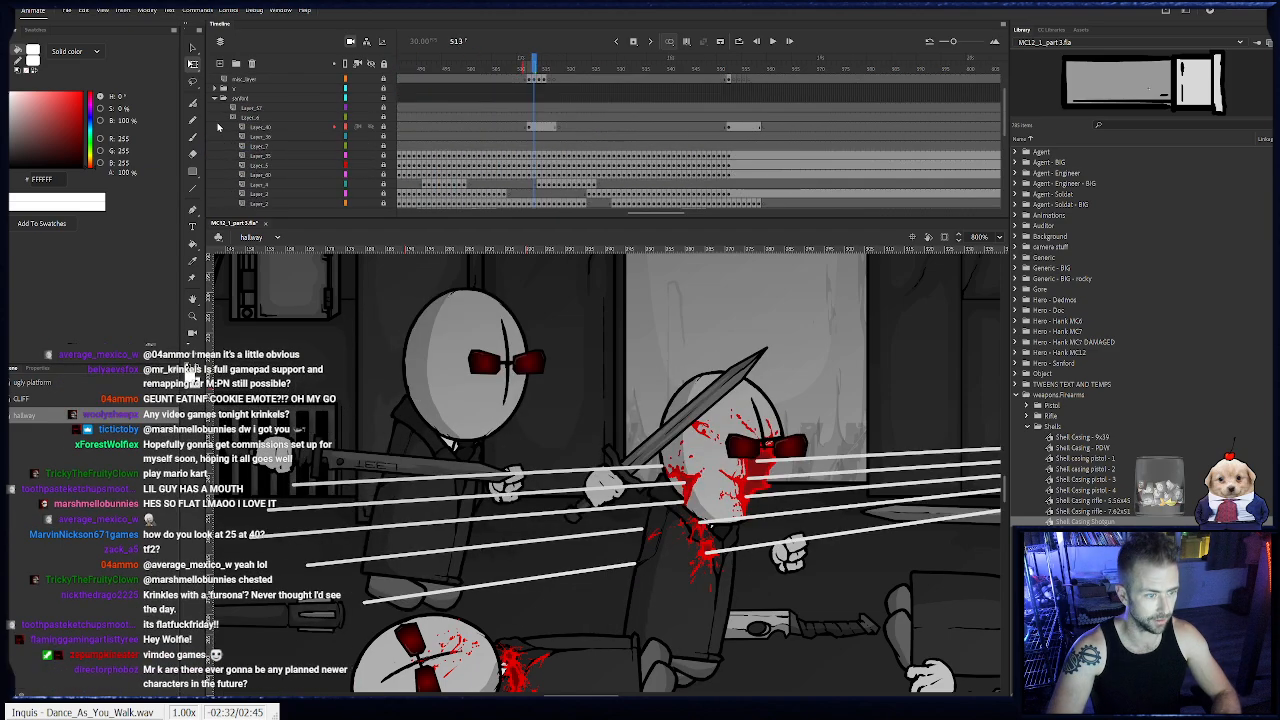
{"action": "left_click", "coordinate": [215, 98]}
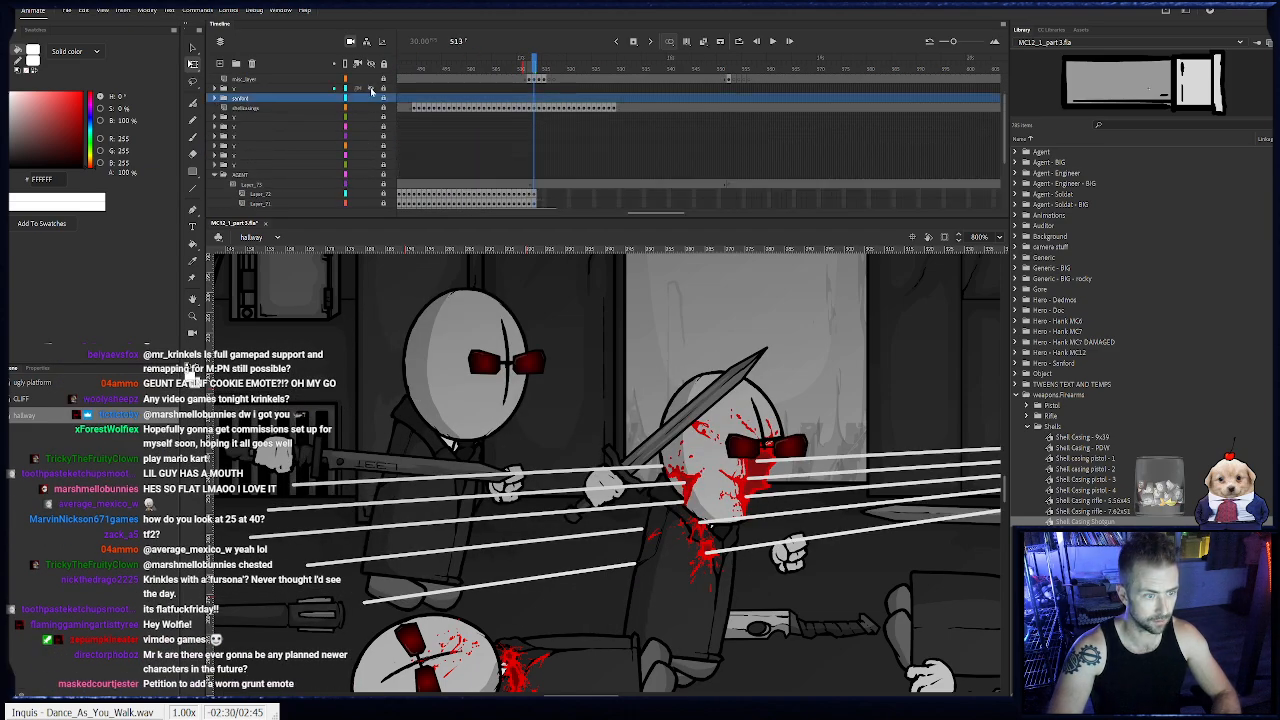
- Identify the bloodied sword agent's layer folder by toggling folder visibility, expand it, and go to frame 513
{"action": "left_click_drag", "start_coordinate": [372, 119], "coordinate": [372, 172]}
{"action": "left_click", "coordinate": [370, 171]}
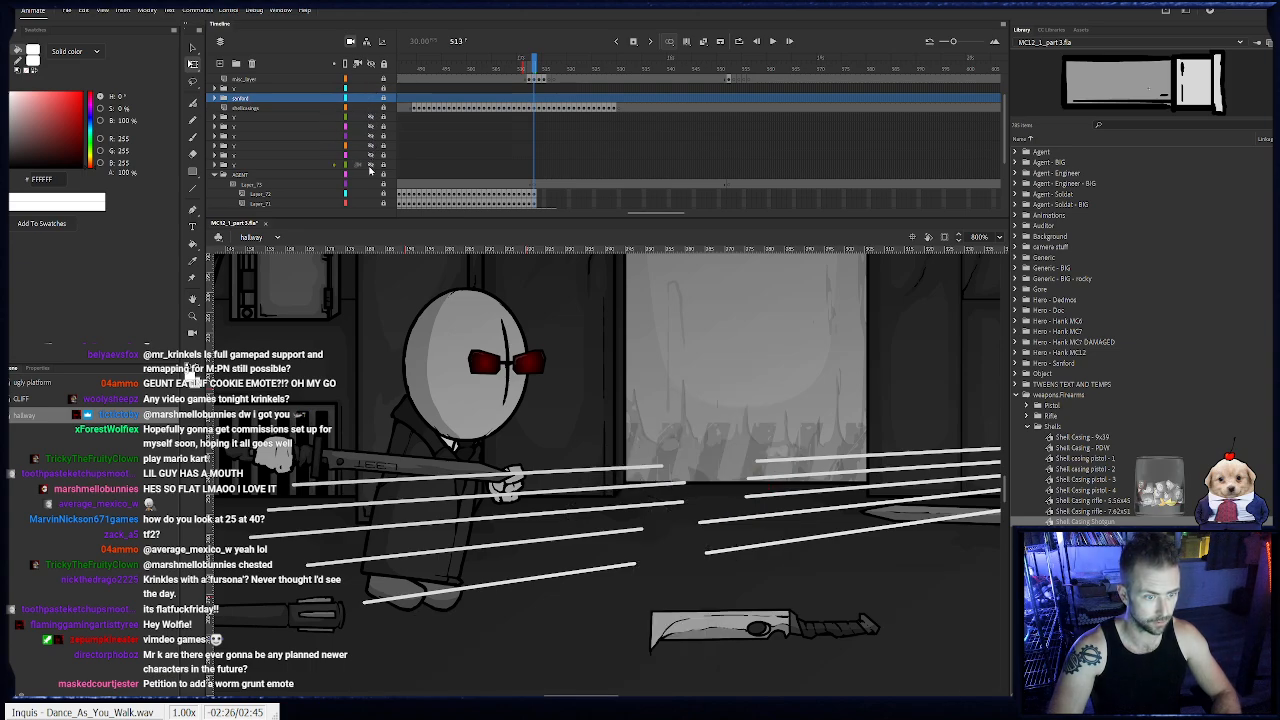
{"action": "left_click", "coordinate": [370, 171]}
{"action": "left_click", "coordinate": [215, 167]}
{"action": "scroll", "coordinate": [216, 168], "scroll_direction": "down", "scroll_amount": 2}
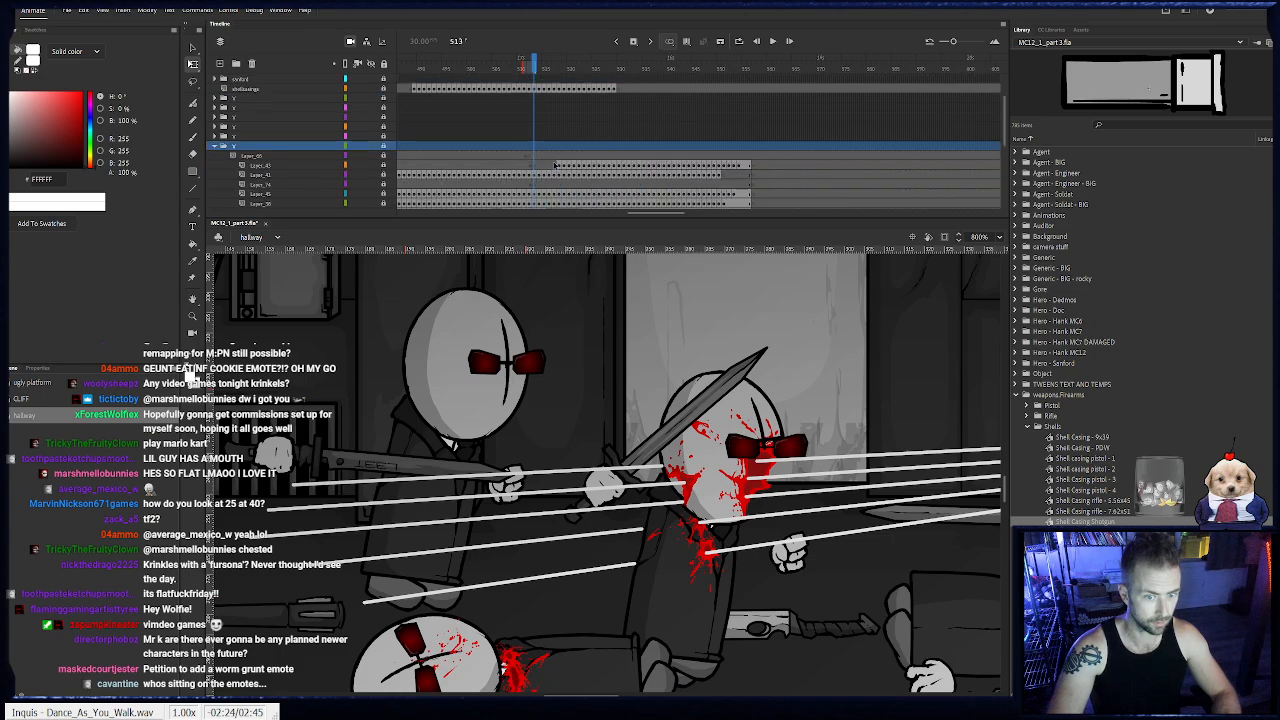
{"action": "left_click_drag", "start_coordinate": [535, 63], "coordinate": [529, 64]}
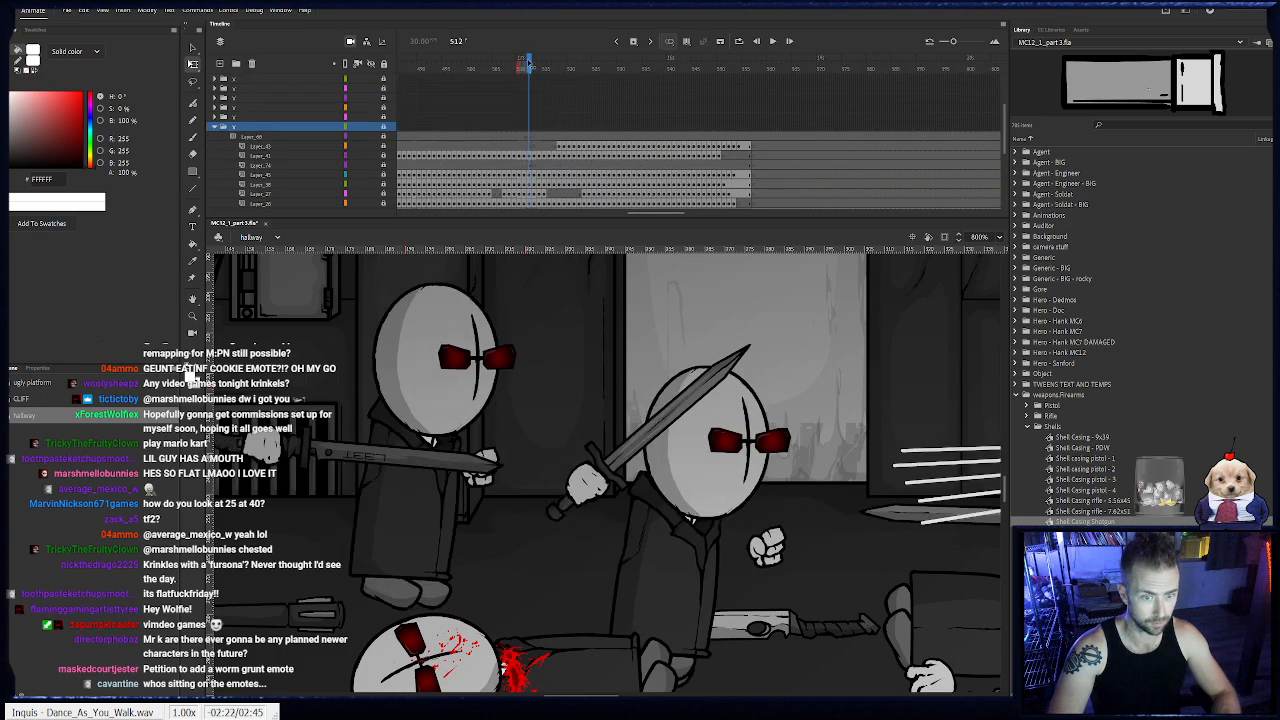
{"action": "left_click", "coordinate": [533, 140]}
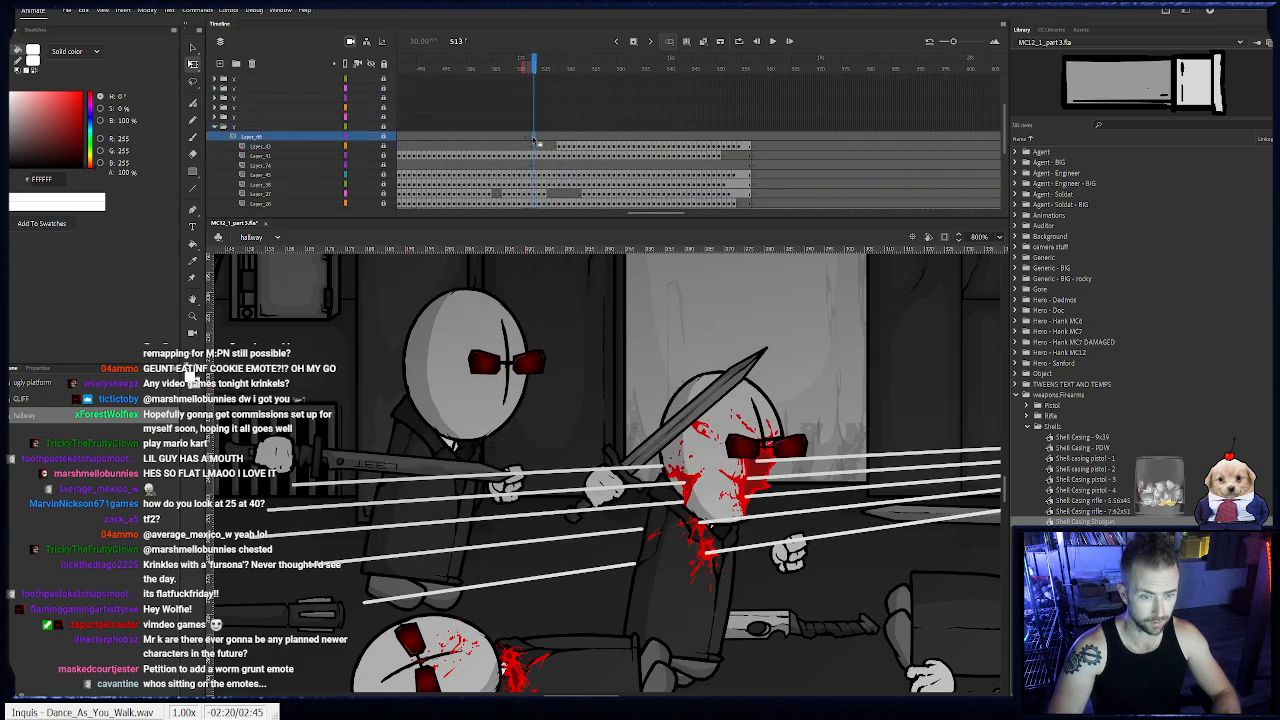
- Shift the keyframes of the folder's top two body-part layers down one layer, freeing the top layer for gore at frame 513
{"action": "scroll", "coordinate": [536, 147], "scroll_direction": "down", "scroll_amount": 1}
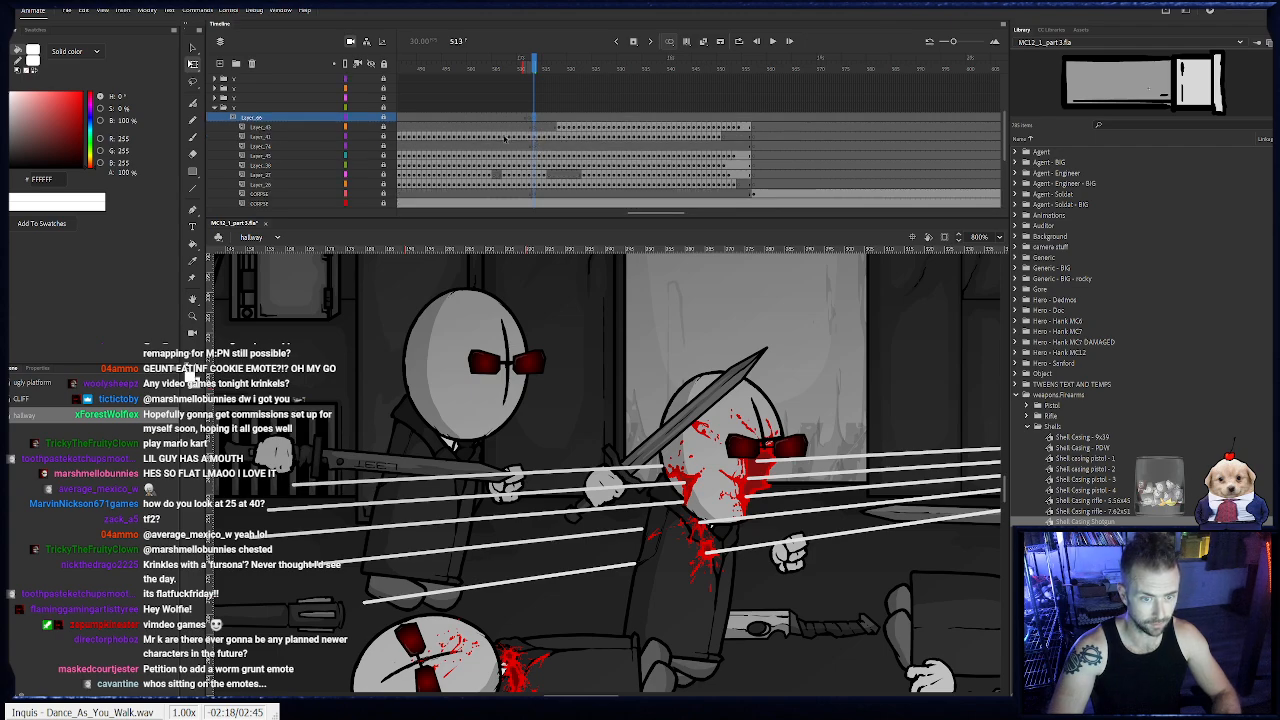
{"action": "left_click_drag", "start_coordinate": [419, 137], "coordinate": [750, 137]}
{"action": "left_click", "coordinate": [755, 129]}
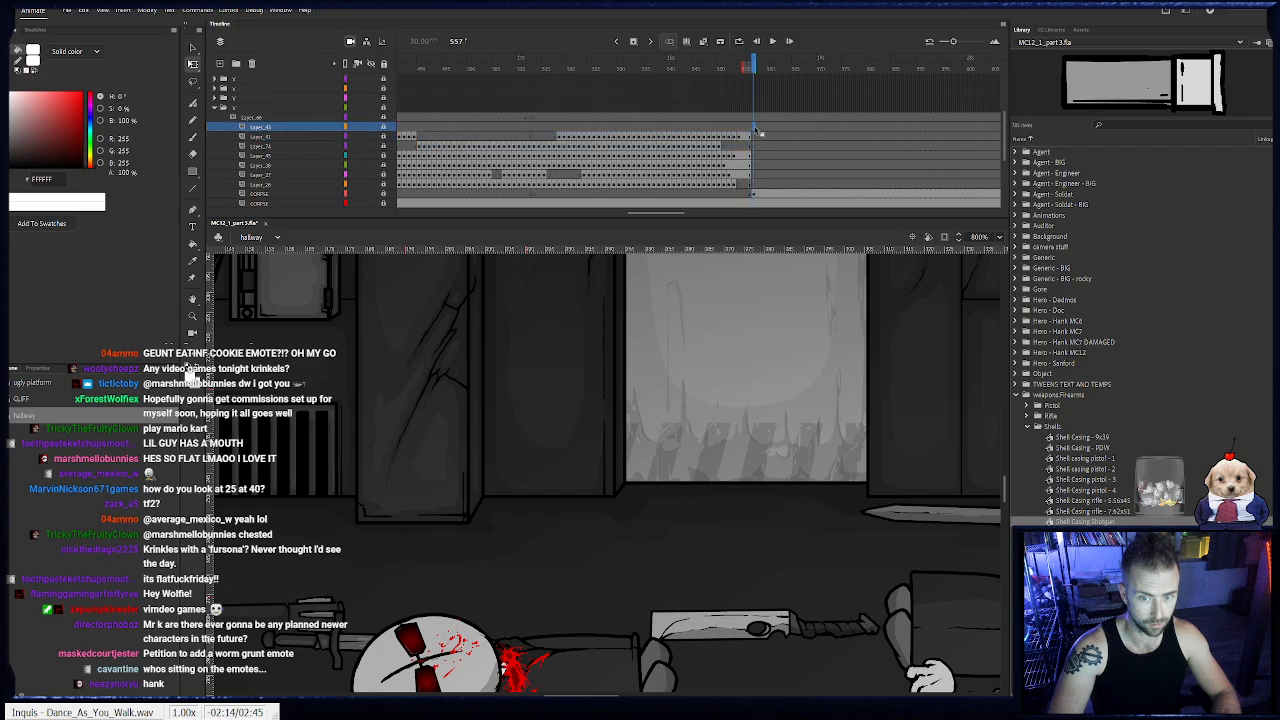
{"action": "left_click", "coordinate": [533, 131]}
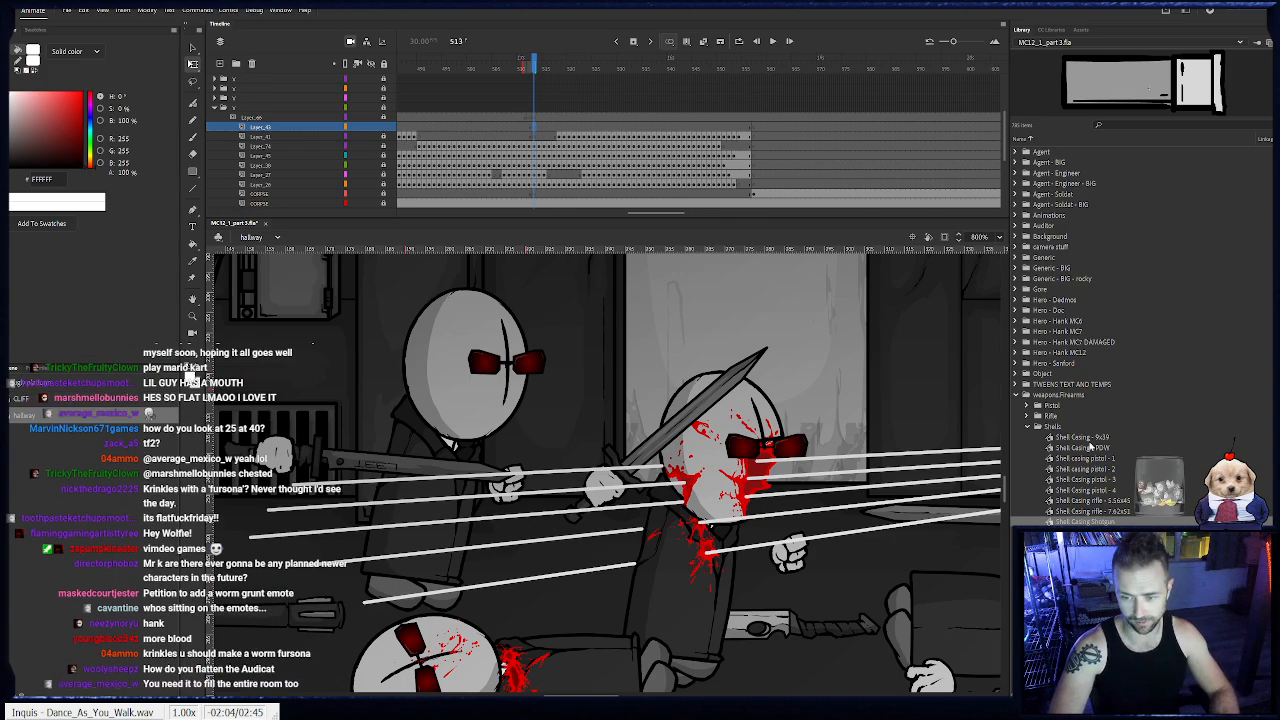
- Browse the library's Animations folder for an effect that suits the hit at frame 513
{"action": "left_click", "coordinate": [1019, 396]}
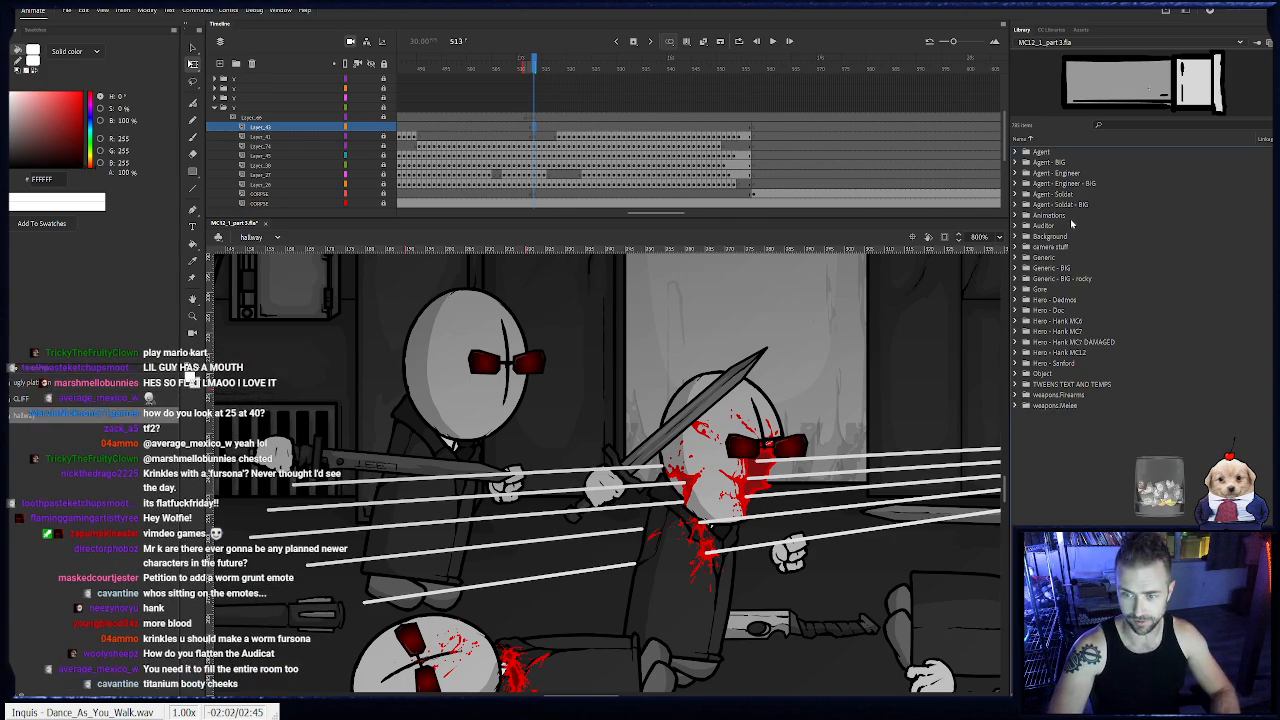
{"action": "left_click", "coordinate": [1016, 217]}
{"action": "left_click", "coordinate": [1046, 239]}
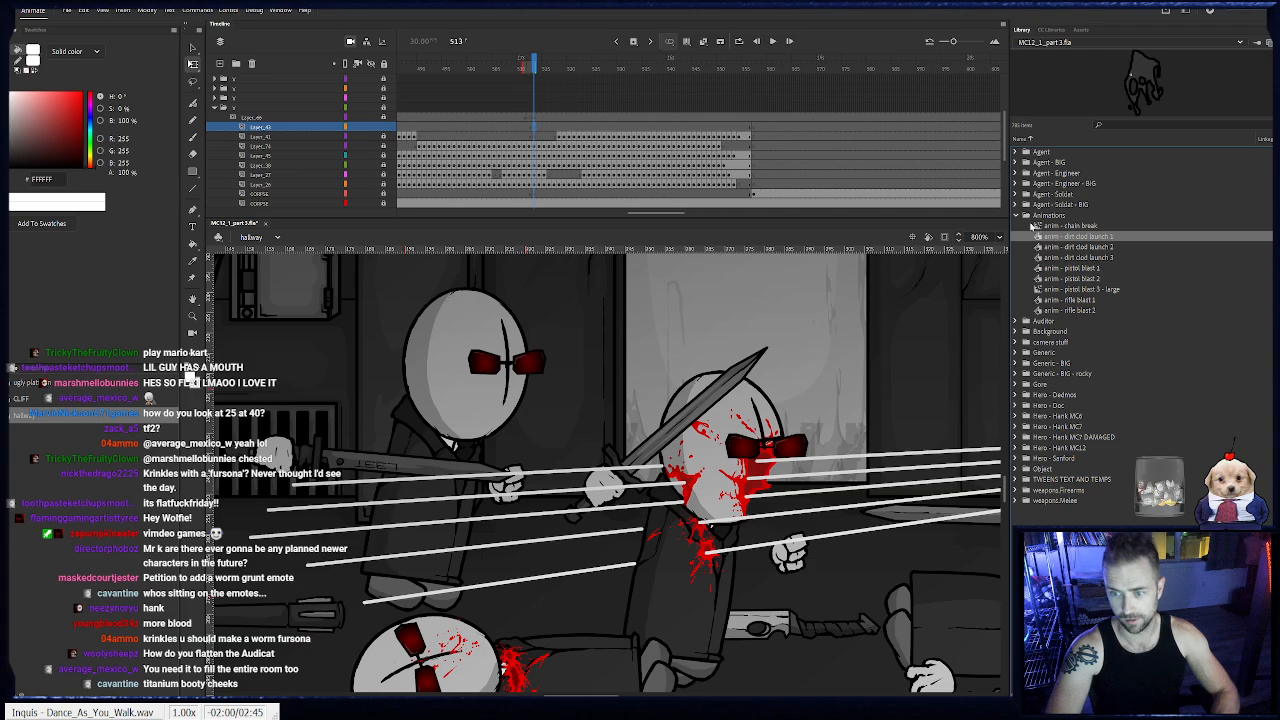
{"action": "left_click", "coordinate": [1017, 217]}
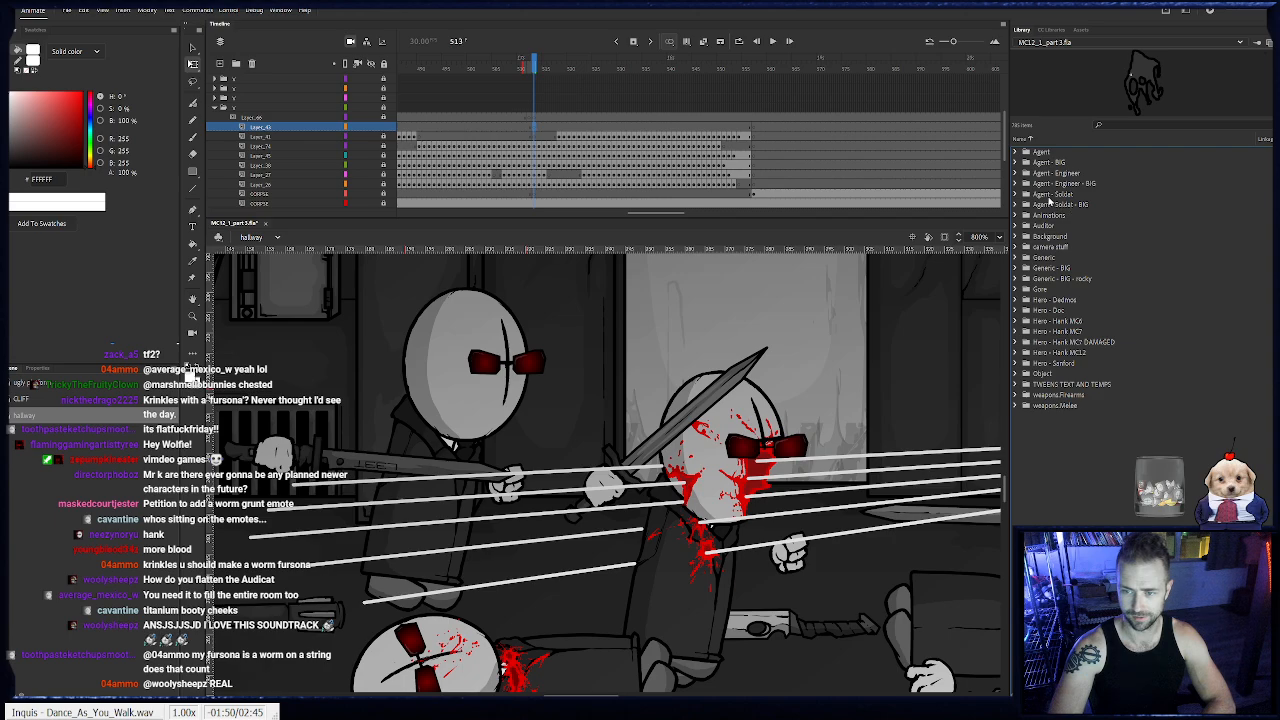
{"action": "left_click", "coordinate": [1016, 216]}
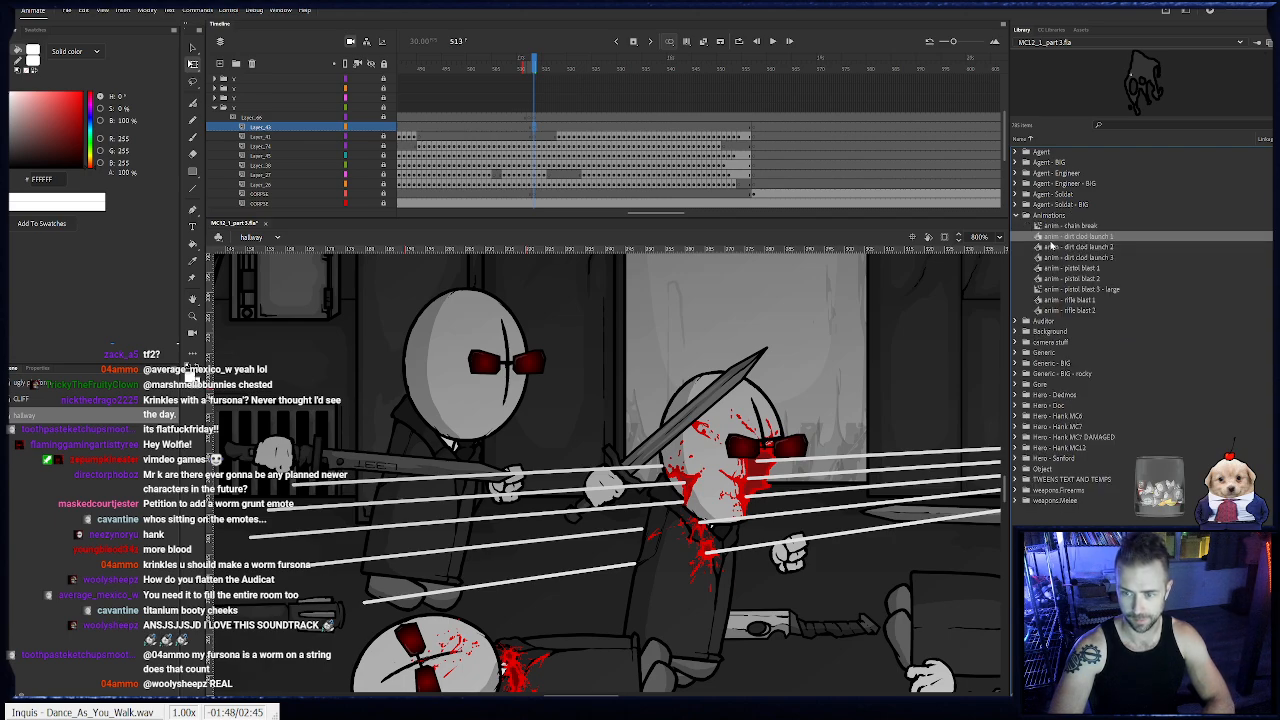
{"action": "left_click", "coordinate": [1016, 216]}
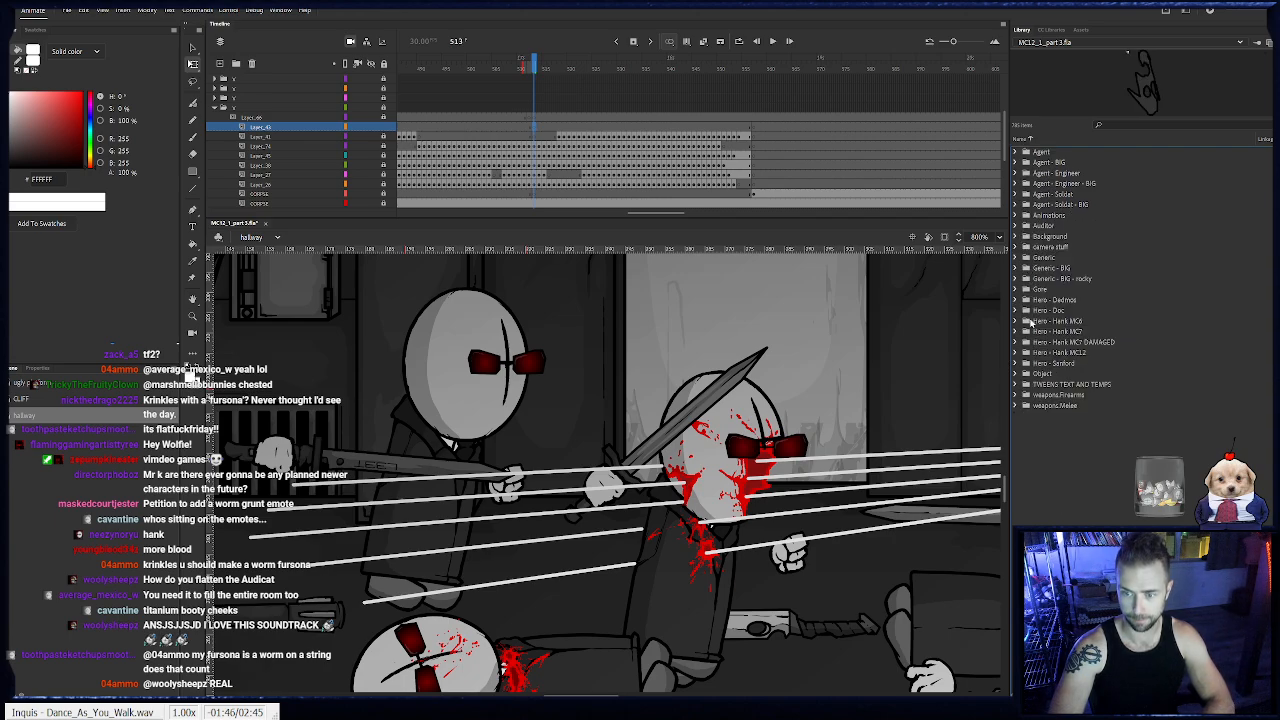
- Place a blood splatter from the library's Gore folder at frame 513, flip it horizontally and position it over the agent's chest wound
{"action": "left_click", "coordinate": [1015, 289]}
{"action": "left_click", "coordinate": [1057, 331]}
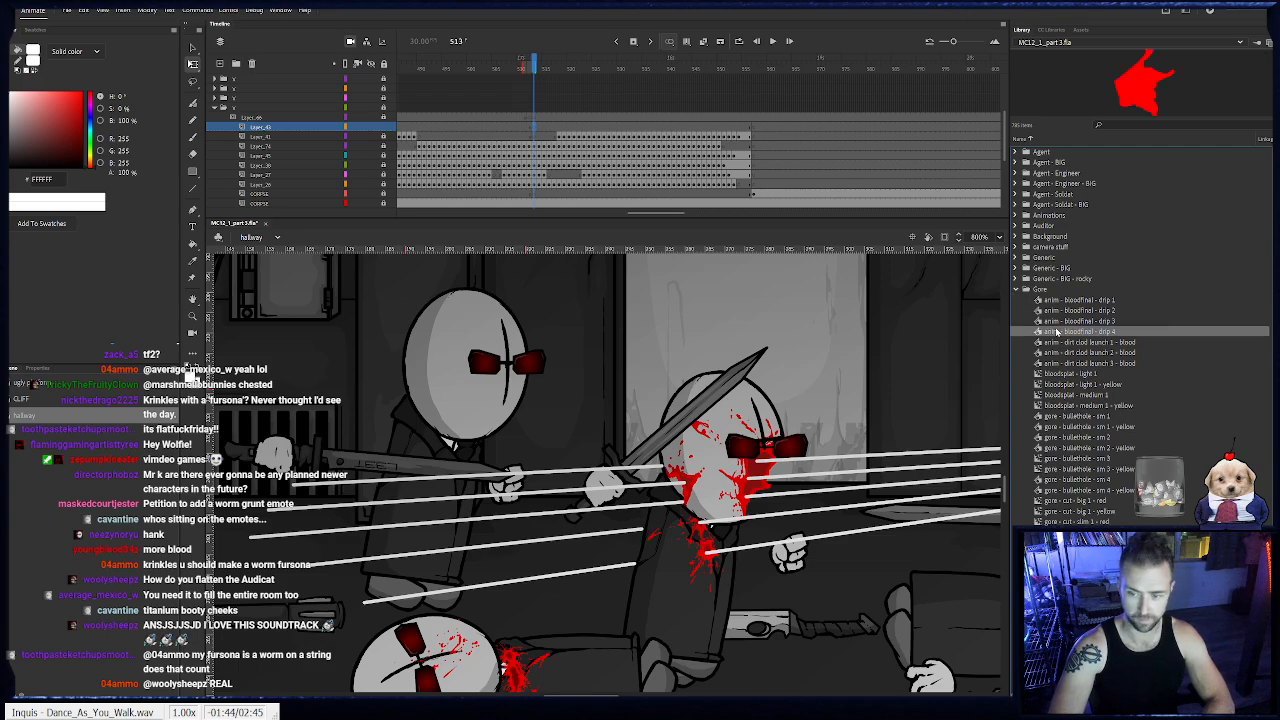
{"action": "scroll", "coordinate": [1060, 370], "scroll_direction": "down", "scroll_amount": 2}
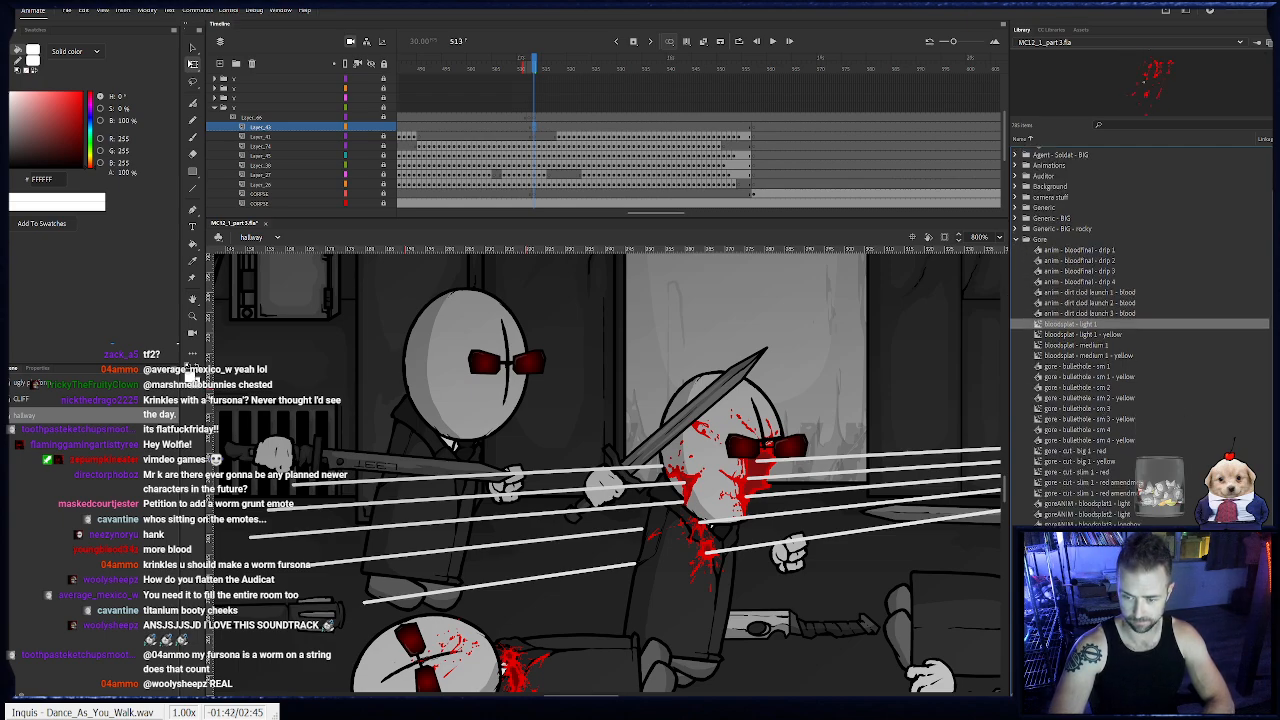
{"action": "scroll", "coordinate": [1150, 273], "scroll_direction": "up", "scroll_amount": 1}
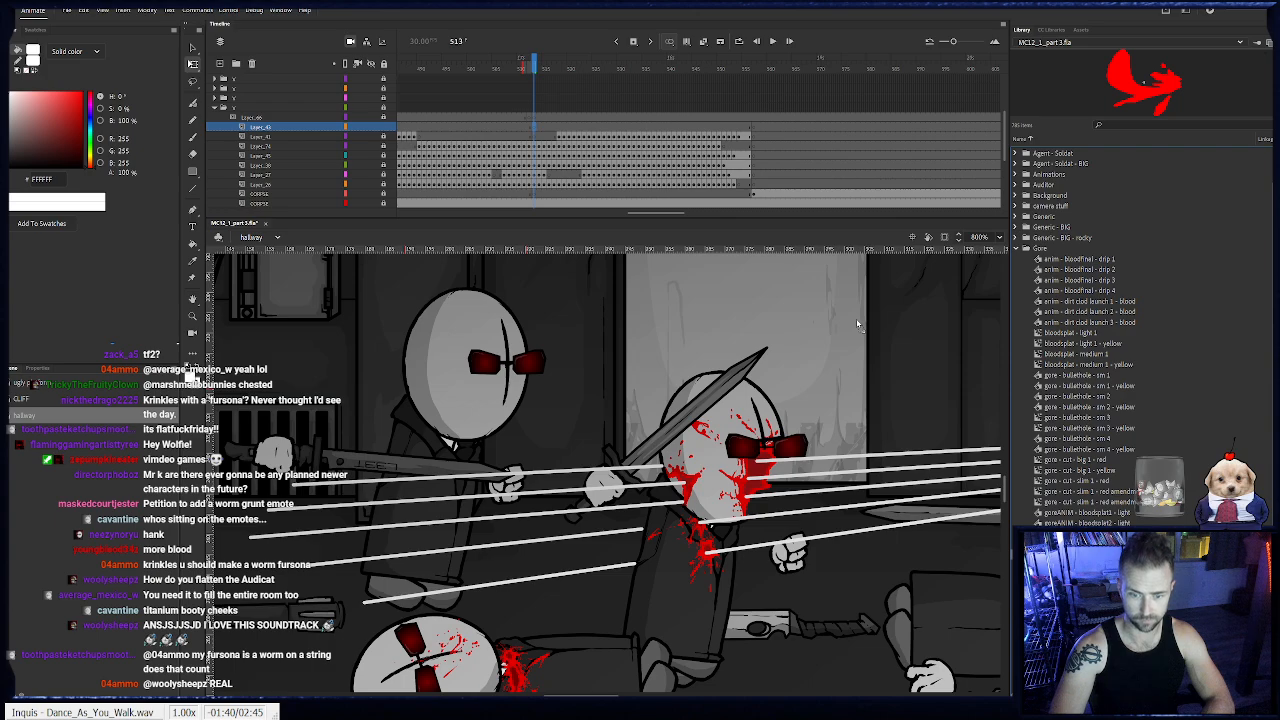
{"action": "left_click_drag", "start_coordinate": [850, 360], "coordinate": [572, 318]}
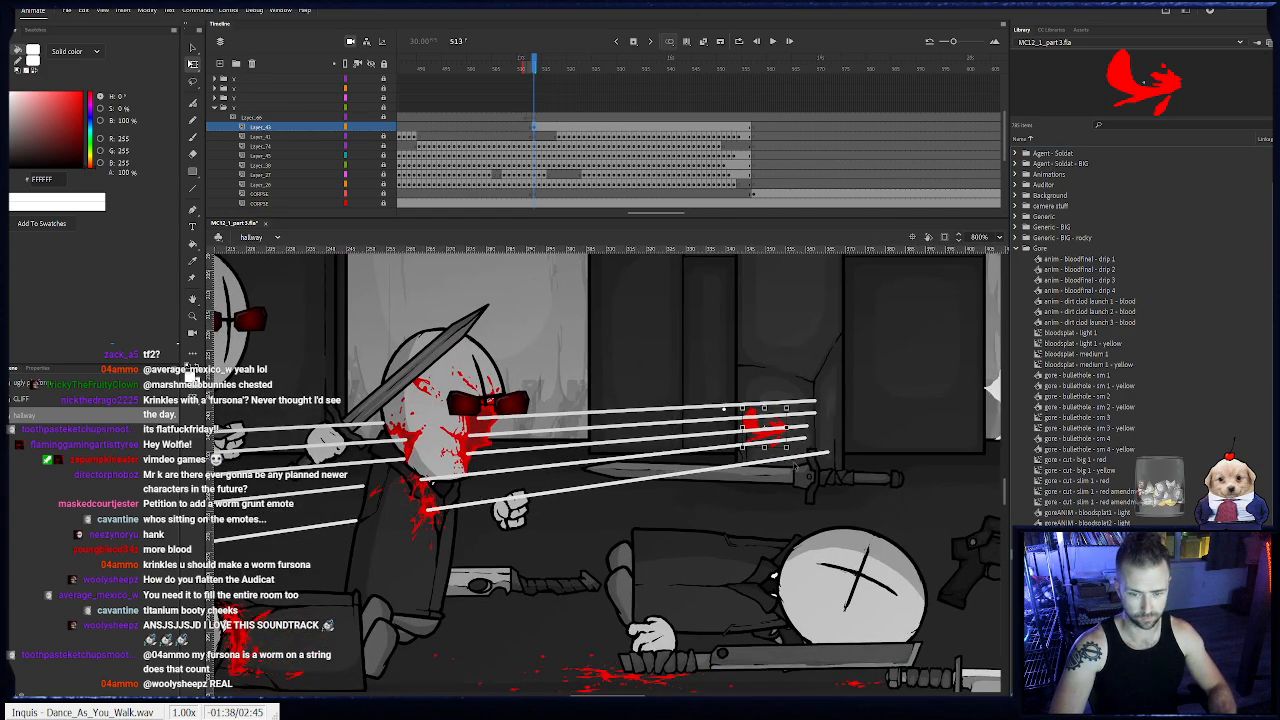
{"action": "left_click_drag", "start_coordinate": [748, 430], "coordinate": [569, 367]}
{"action": "key", "text": "ctrl+shift+h"}
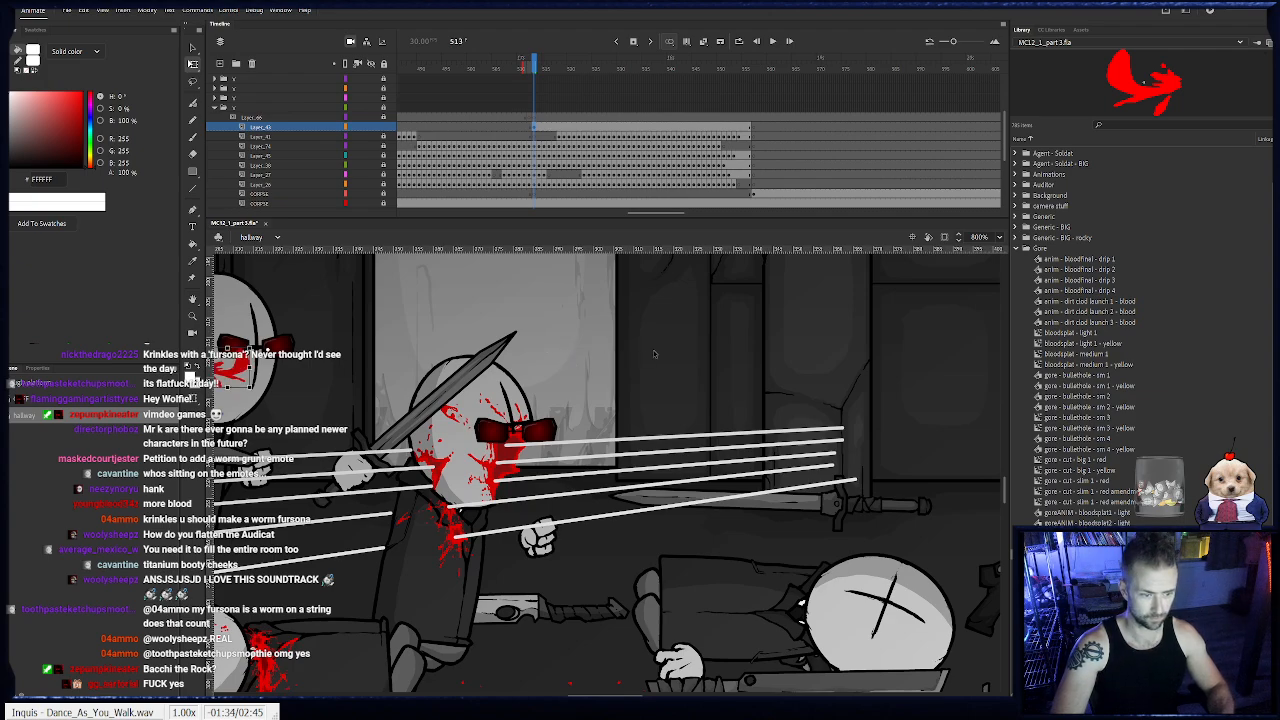
{"action": "left_click_drag", "start_coordinate": [237, 372], "coordinate": [532, 528]}
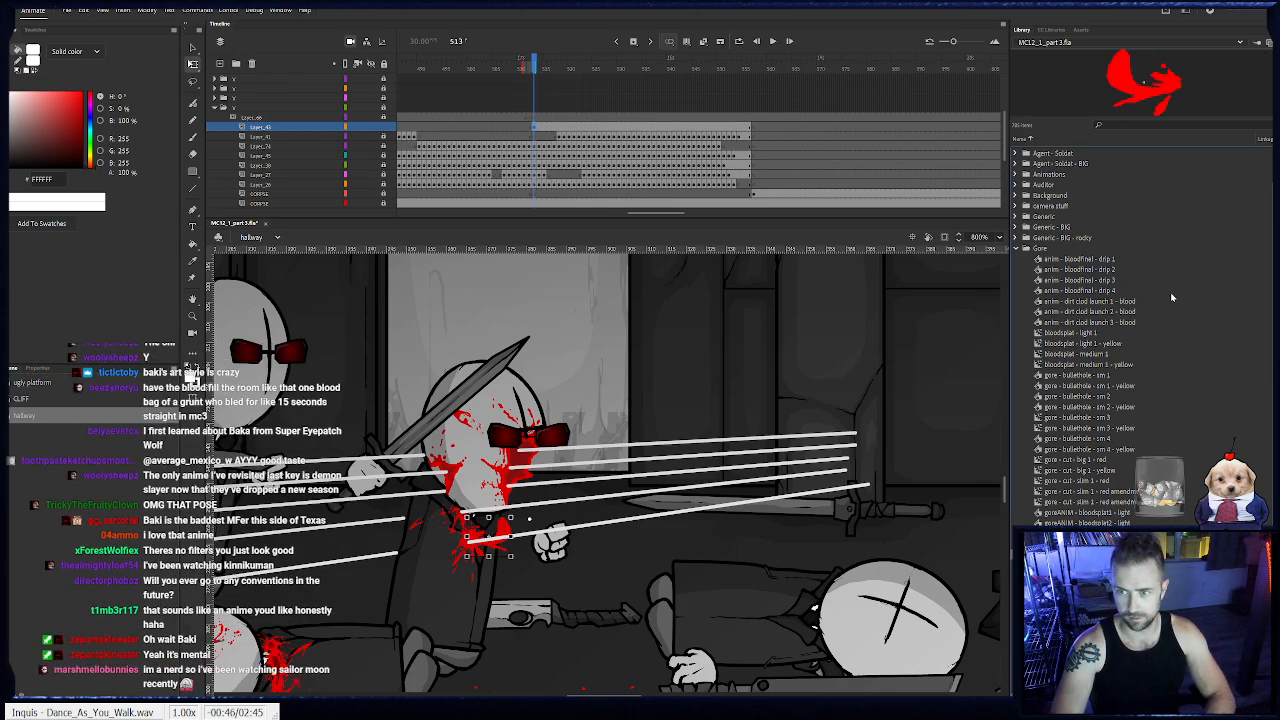
- Add a horizontally flipped gore splatter below the agent's glasses and another splatter at the back of his jaw at frame 513
{"action": "left_click_drag", "start_coordinate": [1130, 80], "coordinate": [666, 364]}
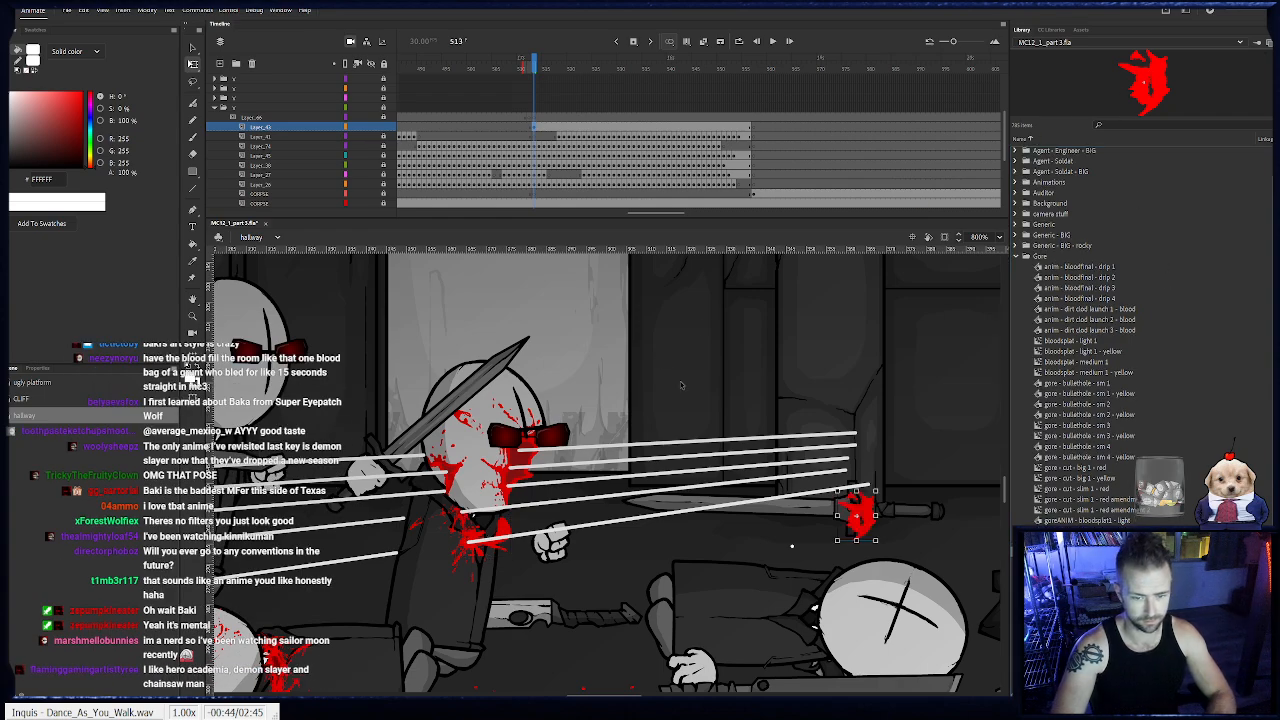
{"action": "left_click_drag", "start_coordinate": [853, 517], "coordinate": [853, 400]}
{"action": "key", "text": "ctrl+shift+h"}
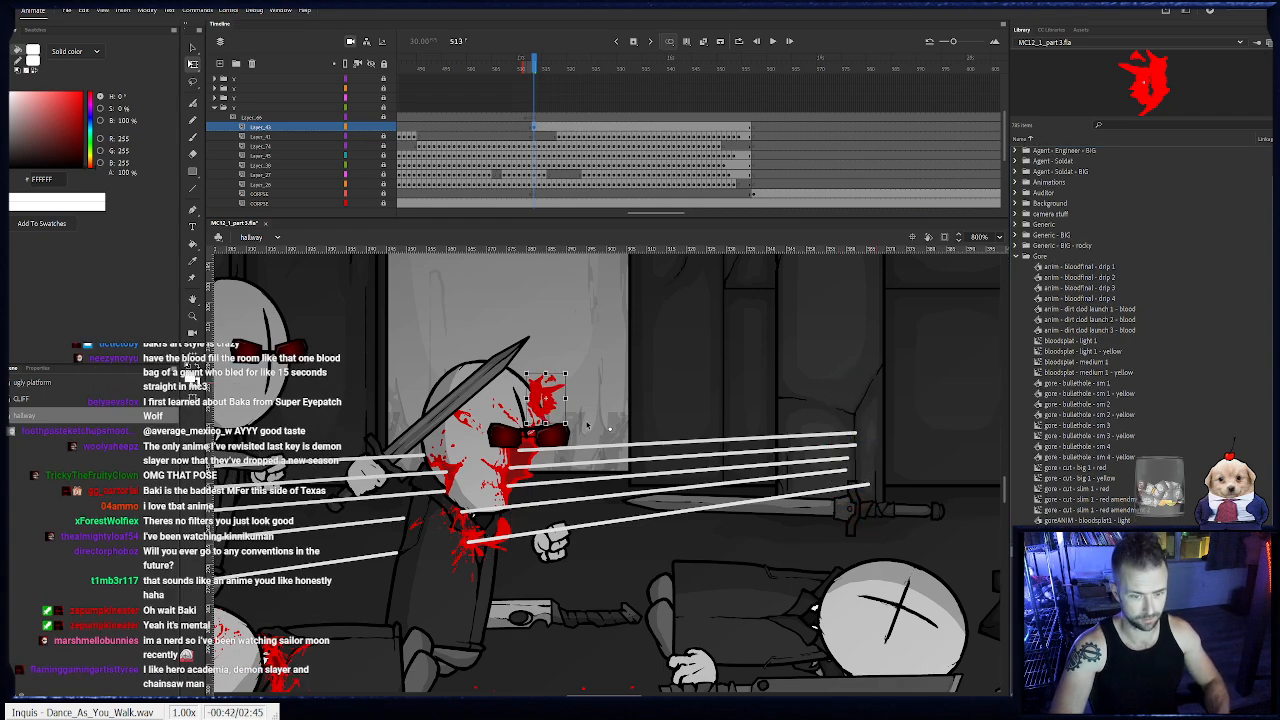
{"action": "left_click_drag", "start_coordinate": [546, 400], "coordinate": [521, 468]}
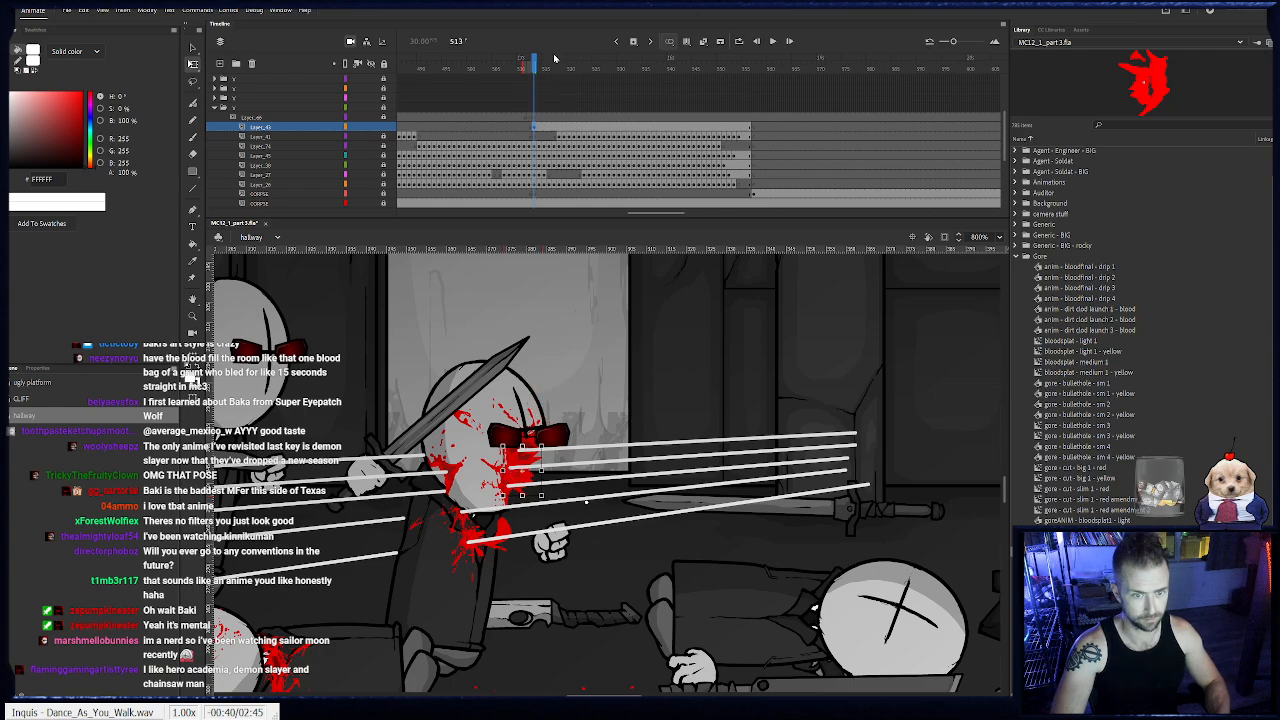
{"action": "mouse_move", "coordinate": [534, 67]}
{"action": "left_mouse_down"}
{"action": "mouse_move", "coordinate": [554, 68]}
{"action": "mouse_move", "coordinate": [536, 70]}
{"action": "left_mouse_up"}
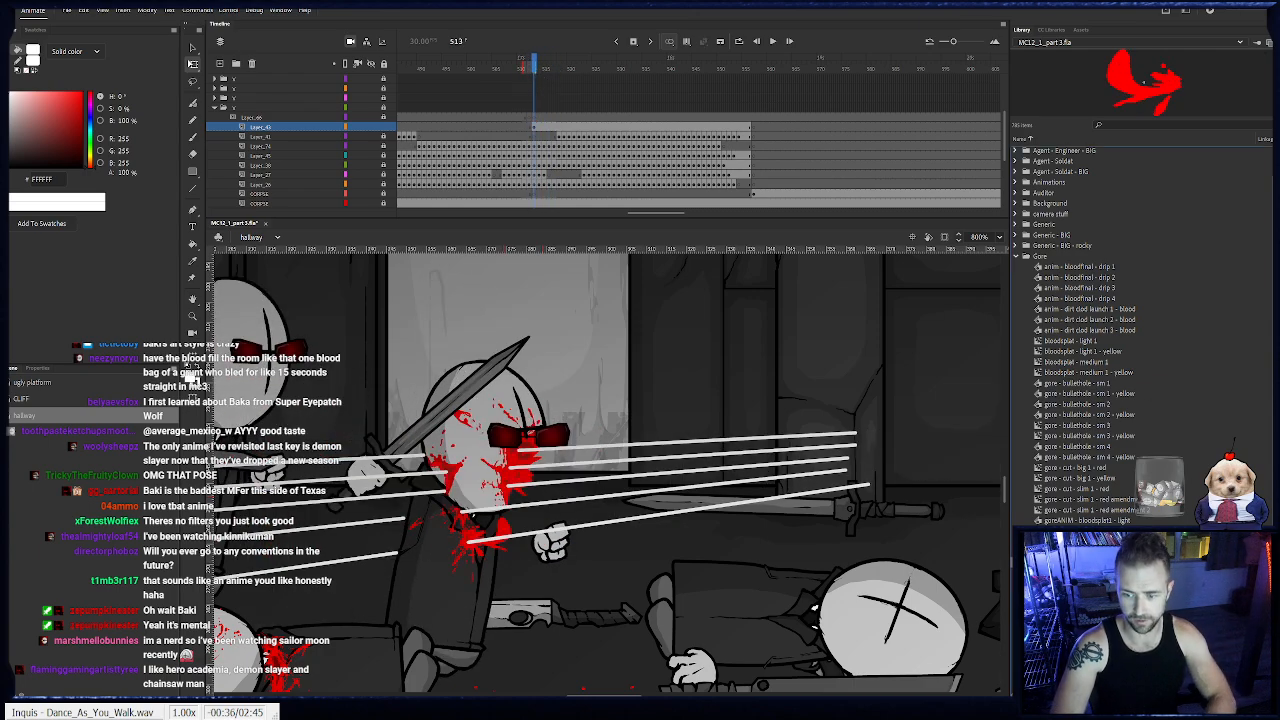
{"action": "left_click_drag", "start_coordinate": [999, 184], "coordinate": [445, 482]}
- Keyframe the gore layer at frame 525, clear its copied contents and place a new blood splatter on the agent's face
{"action": "left_click_drag", "start_coordinate": [532, 65], "coordinate": [593, 110]}
{"action": "left_click_drag", "start_coordinate": [704, 450], "coordinate": [854, 444]}
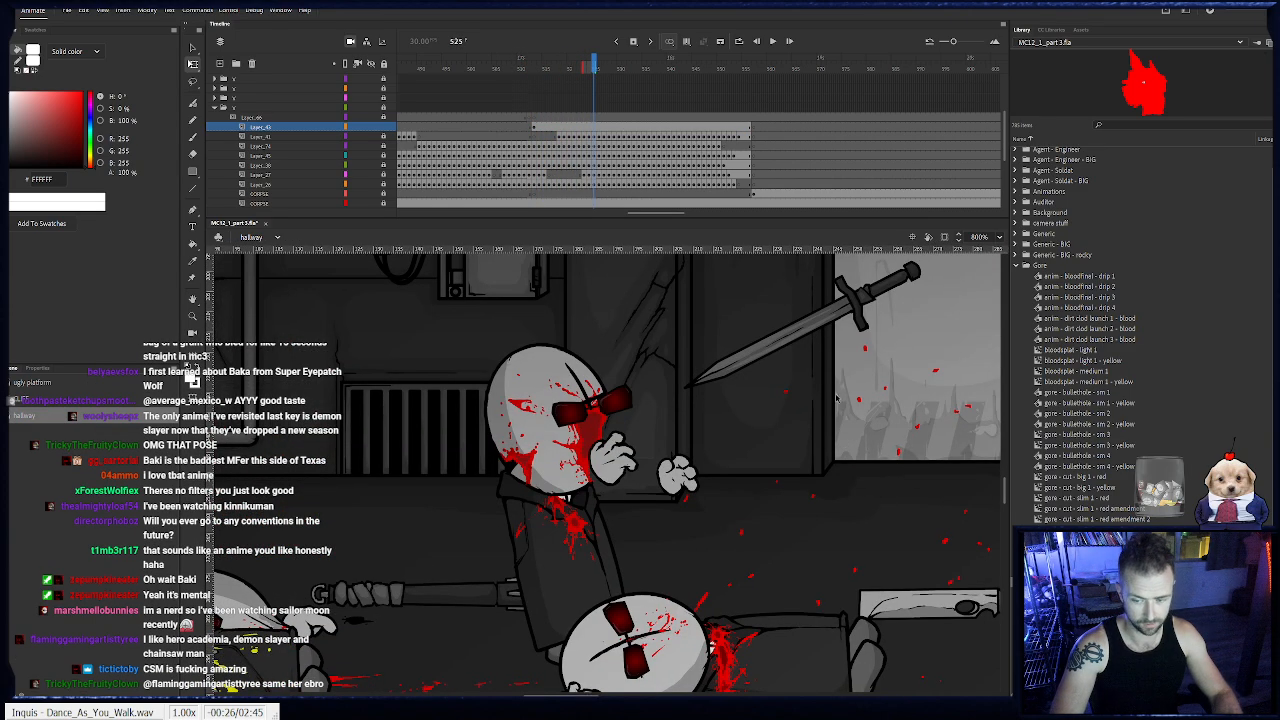
{"action": "left_click", "coordinate": [489, 408]}
{"action": "key", "text": "Delete"}
{"action": "key", "text": "F6"}
{"action": "key", "text": "period"}
{"action": "key", "text": "comma"}
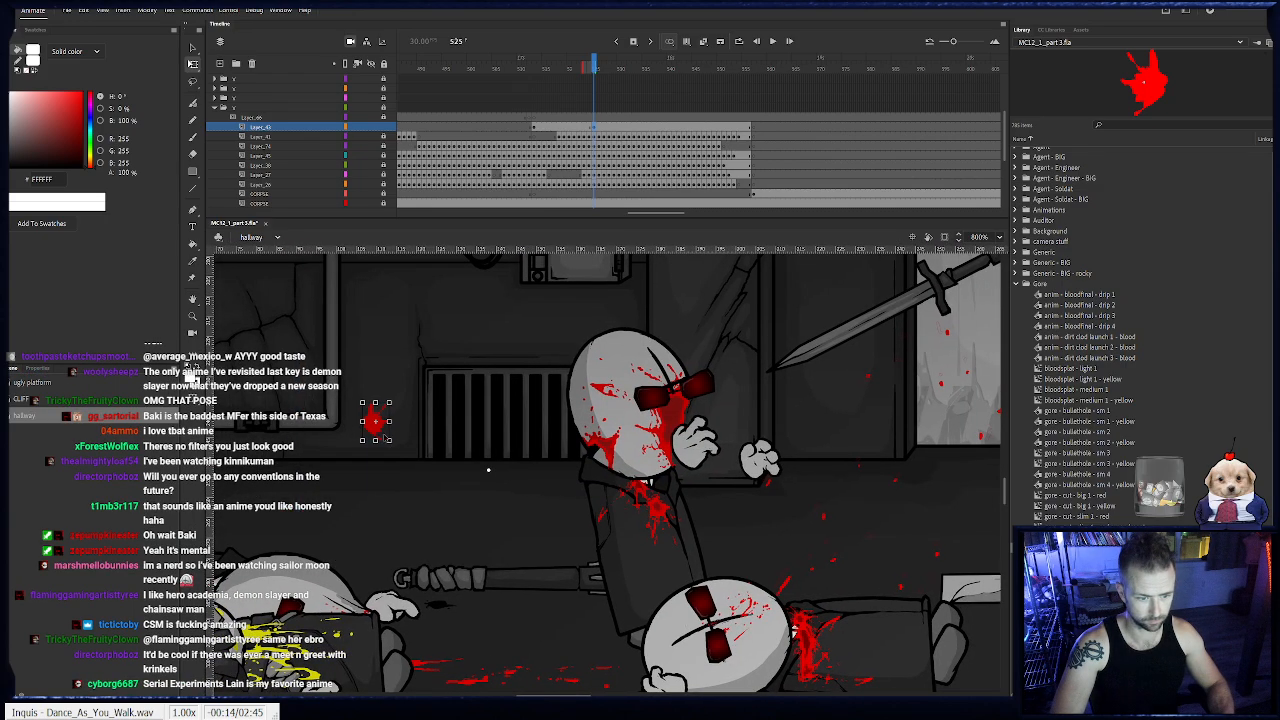
{"action": "left_click_drag", "start_coordinate": [382, 436], "coordinate": [676, 440]}
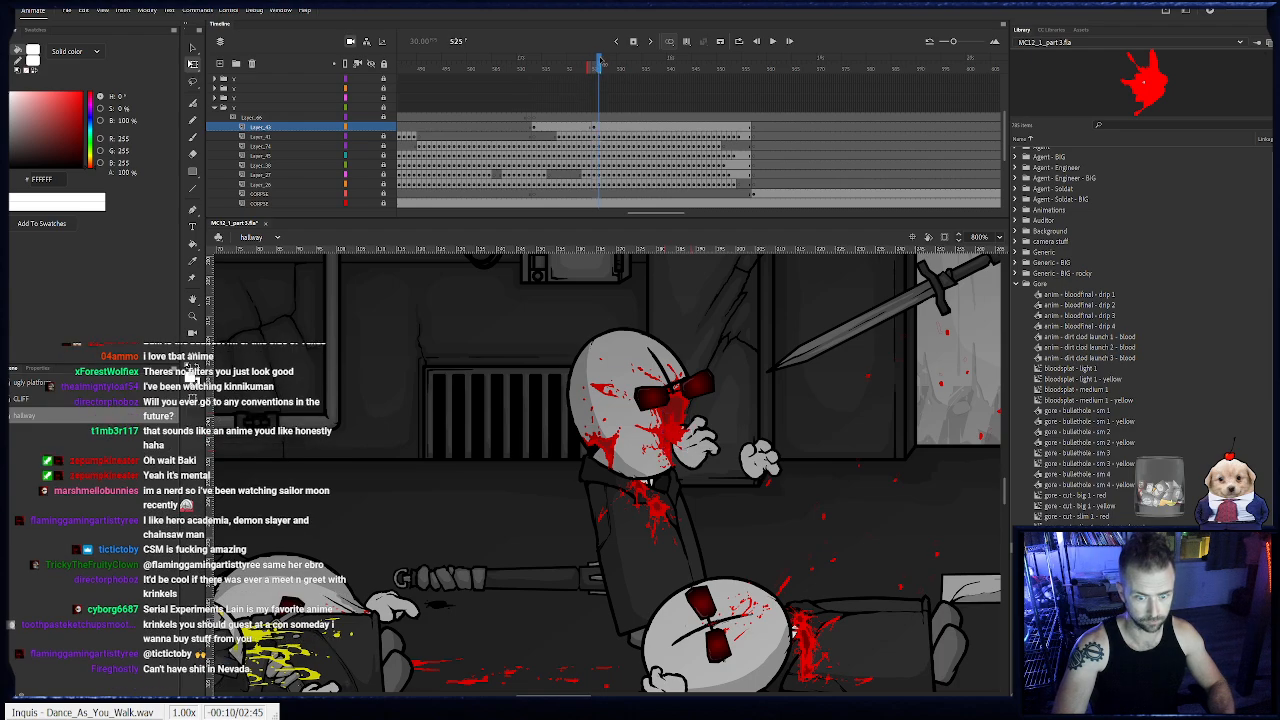
- Move to frame 552, lock the gore layer and collapse the bloodied agent's folder
{"action": "left_click_drag", "start_coordinate": [594, 76], "coordinate": [728, 136]}
{"action": "left_click", "coordinate": [383, 128]}
{"action": "left_click", "coordinate": [215, 108]}
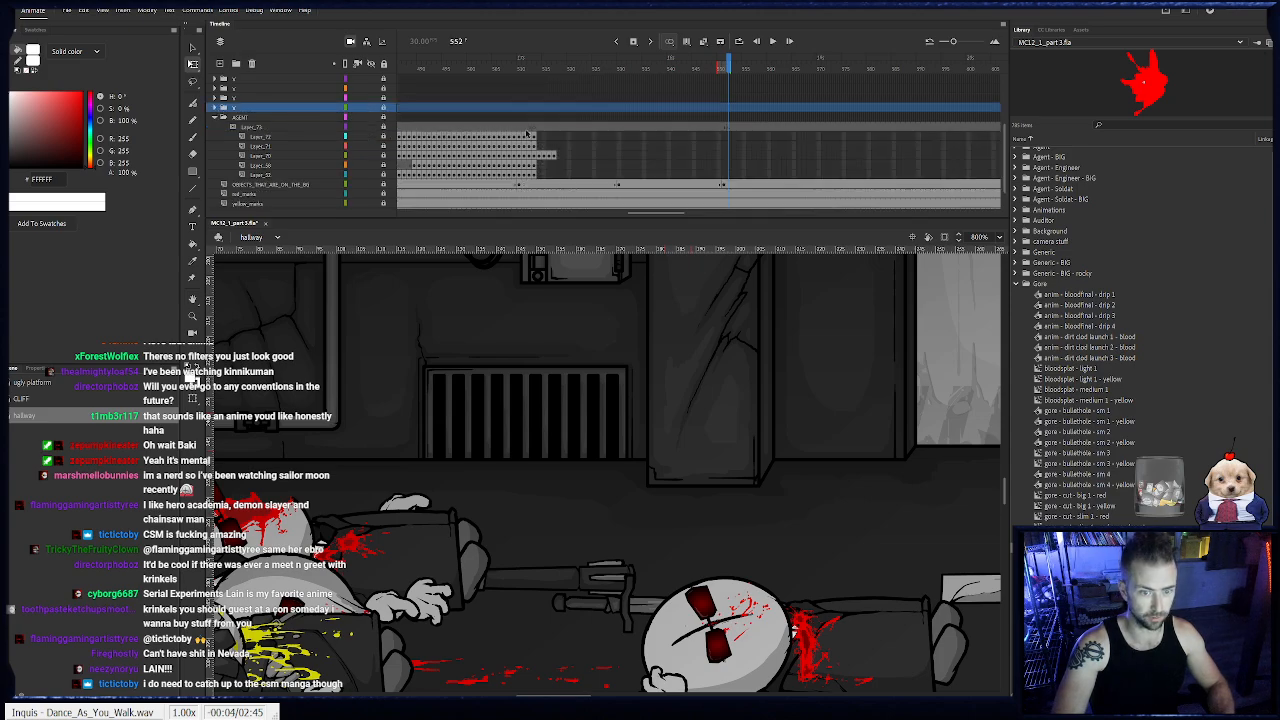
- Unlock Layer_70 and keyframe the standing agent's body from frame 517 to 520, rotating it gradually counterclockwise
{"action": "left_click", "coordinate": [559, 156]}
{"action": "left_click", "coordinate": [554, 156]}
{"action": "left_click_drag", "start_coordinate": [742, 371], "coordinate": [414, 408]}
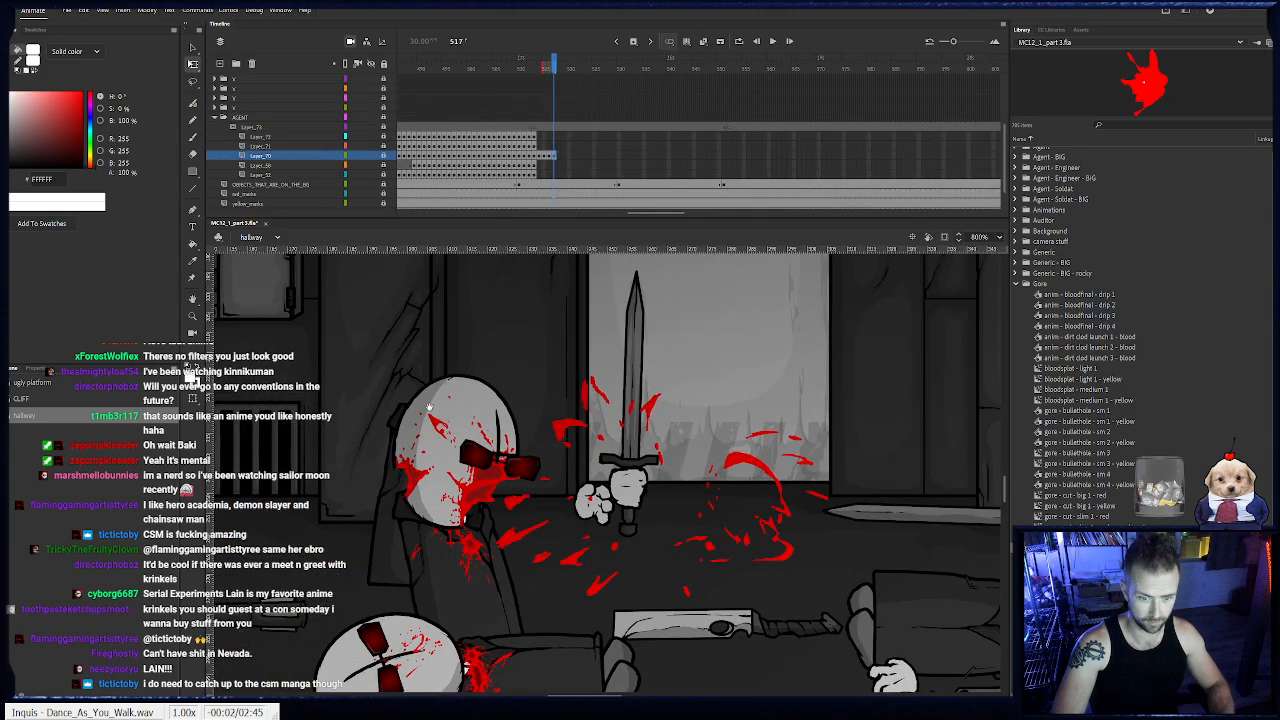
{"action": "mouse_move", "coordinate": [555, 437]}
{"action": "left_mouse_down"}
{"action": "mouse_move", "coordinate": [515, 433]}
{"action": "mouse_move", "coordinate": [562, 448]}
{"action": "left_mouse_up"}
{"action": "left_click", "coordinate": [386, 157]}
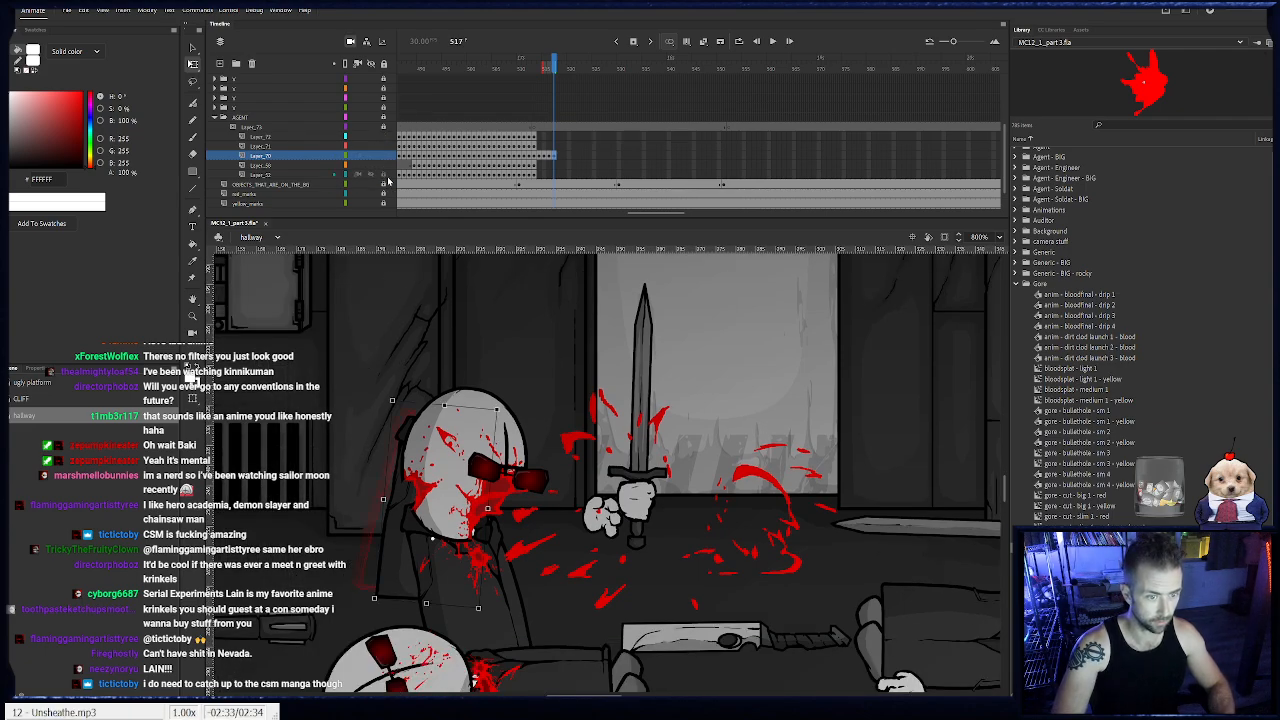
{"action": "left_click", "coordinate": [550, 157]}
{"action": "key", "text": "period"}
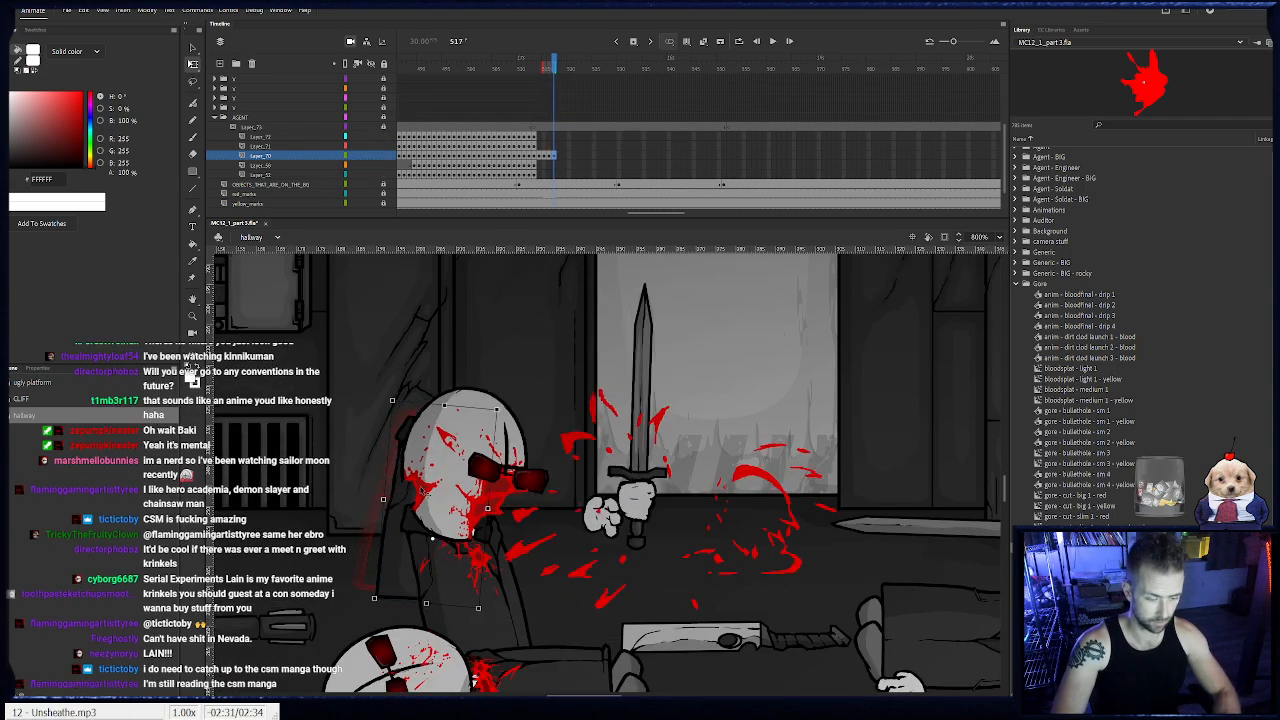
{"action": "key", "text": "period"}
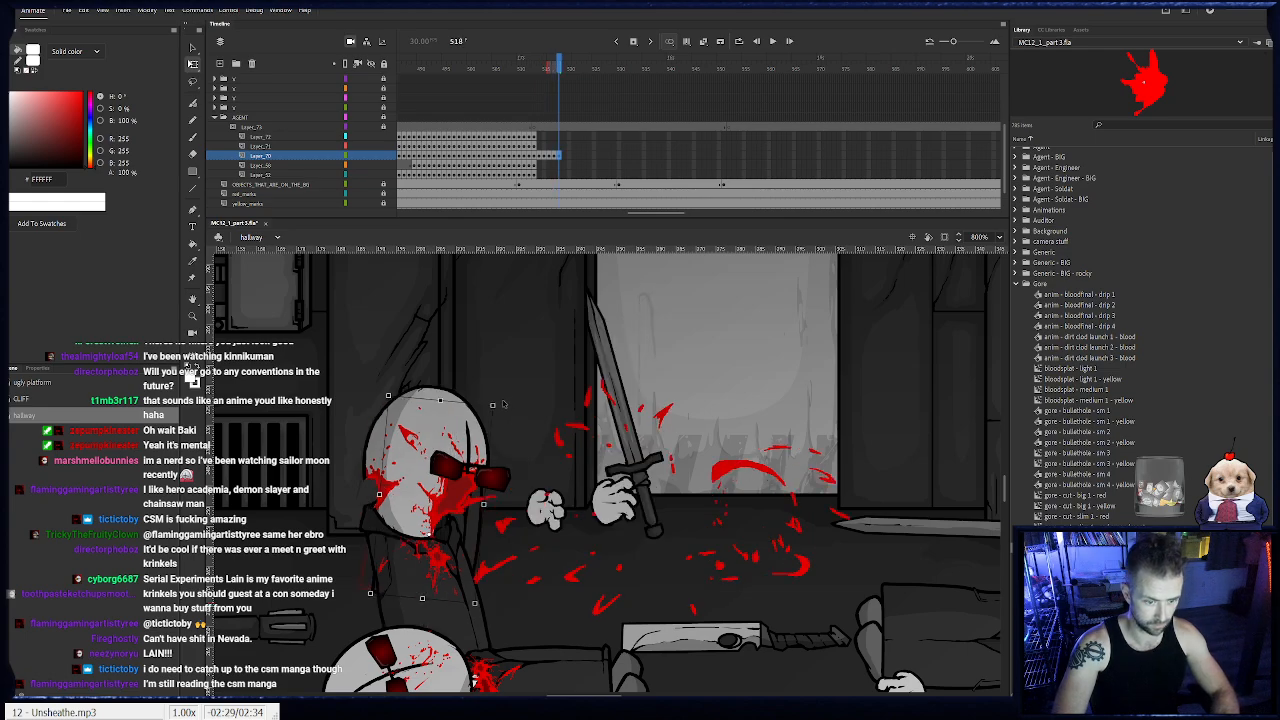
{"action": "key", "text": "period"}
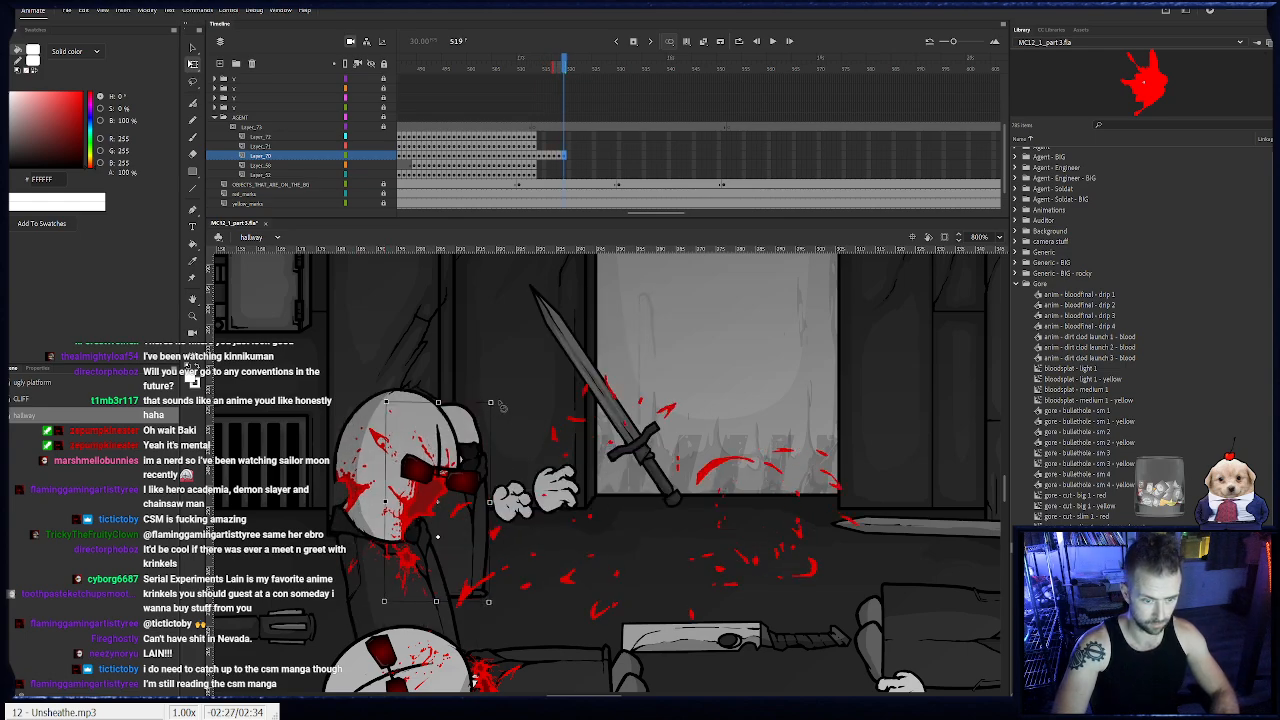
{"action": "key", "text": "period"}
{"action": "key", "text": "period"}
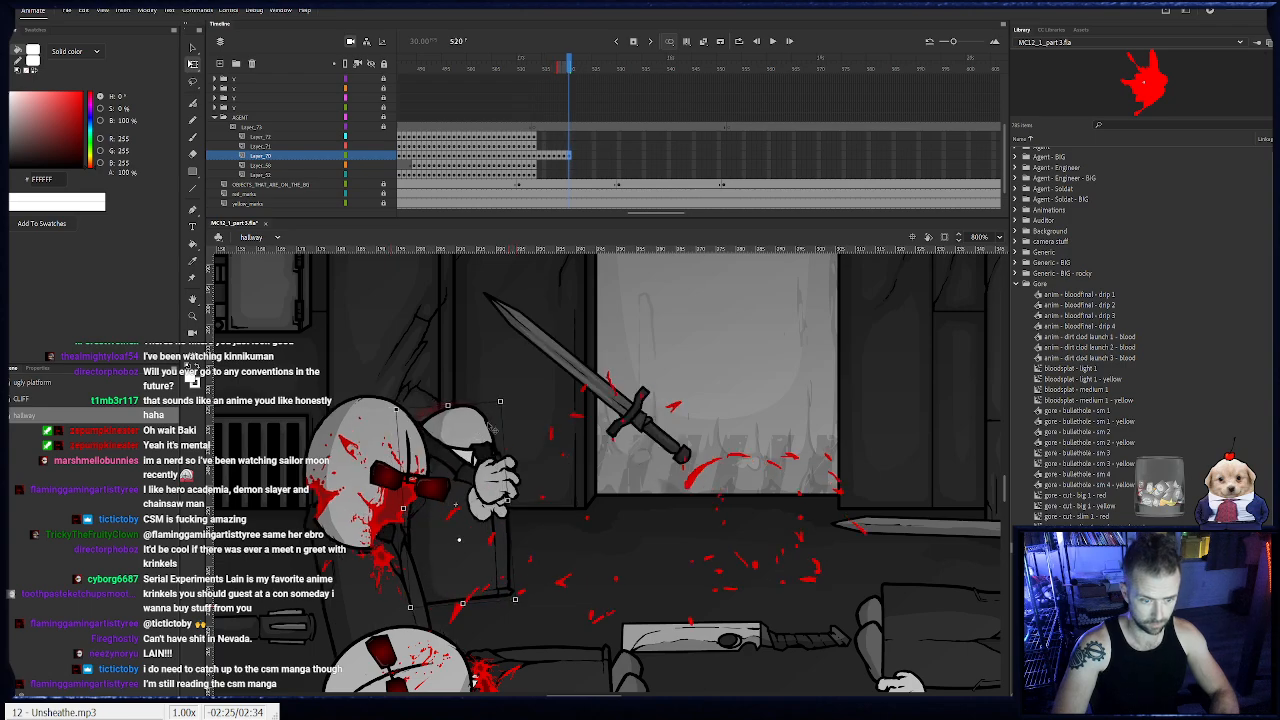
- Continue keyframing the standing agent's body on Layer_70 to frame 525, tilting it further counterclockwise
{"action": "left_click_drag", "start_coordinate": [510, 404], "coordinate": [518, 440]}
{"action": "key", "text": "F6"}
{"action": "key", "text": "F6"}
{"action": "key", "text": "F6"}
{"action": "key", "text": "F6"}
- Go to frame 552 and place a vertical guide through the shotgun's muzzle flash
{"action": "left_click_drag", "start_coordinate": [702, 482], "coordinate": [444, 473]}
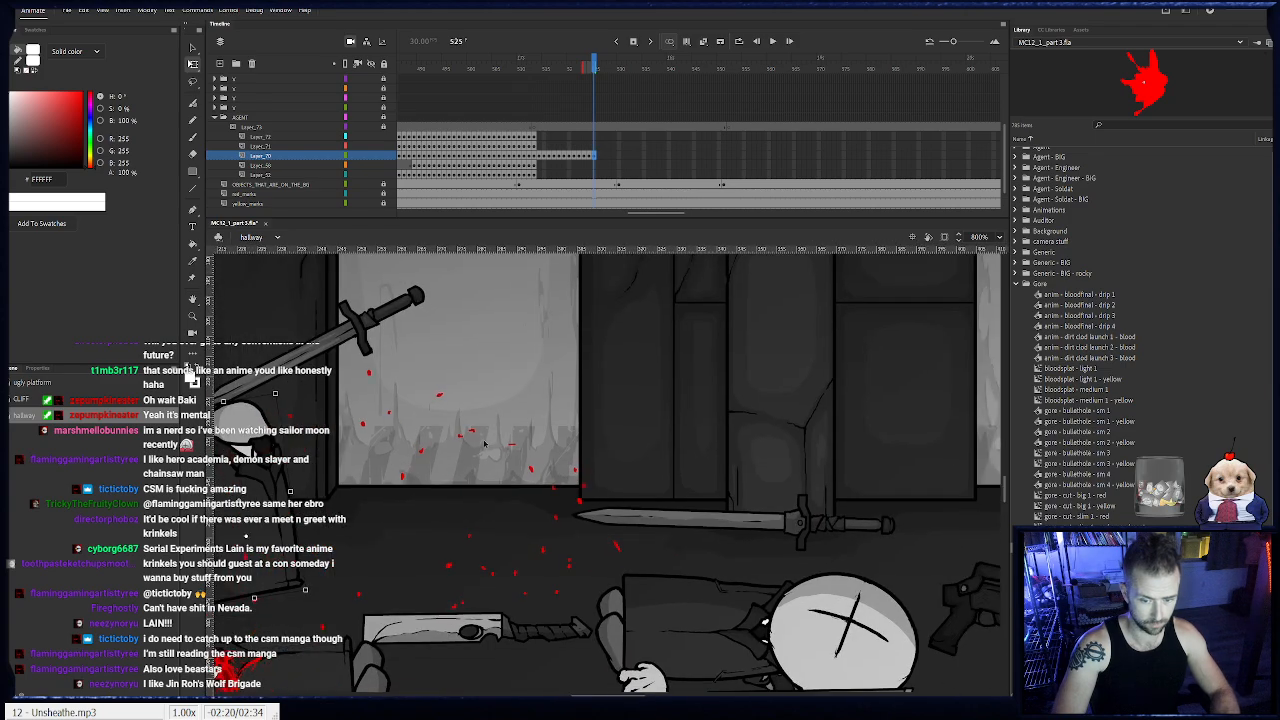
{"action": "left_click", "coordinate": [729, 127]}
{"action": "left_click_drag", "start_coordinate": [618, 251], "coordinate": [913, 259]}
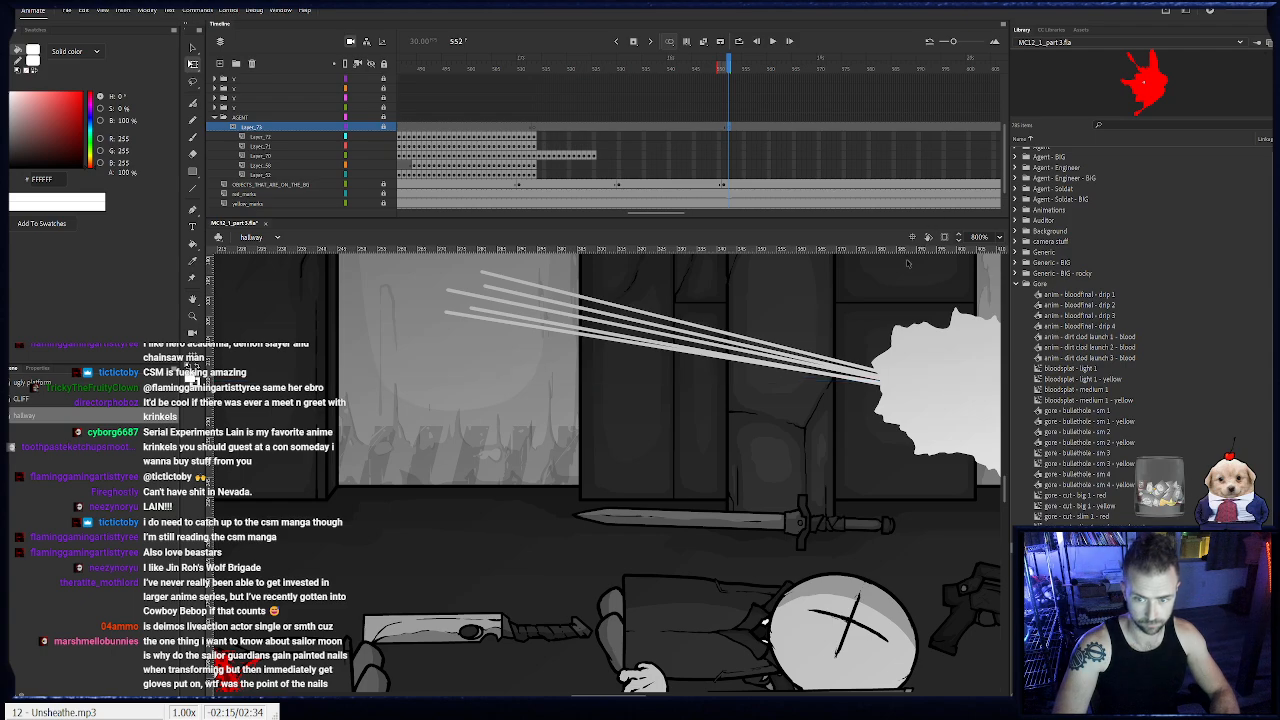
{"action": "left_click_drag", "start_coordinate": [210, 449], "coordinate": [983, 422]}
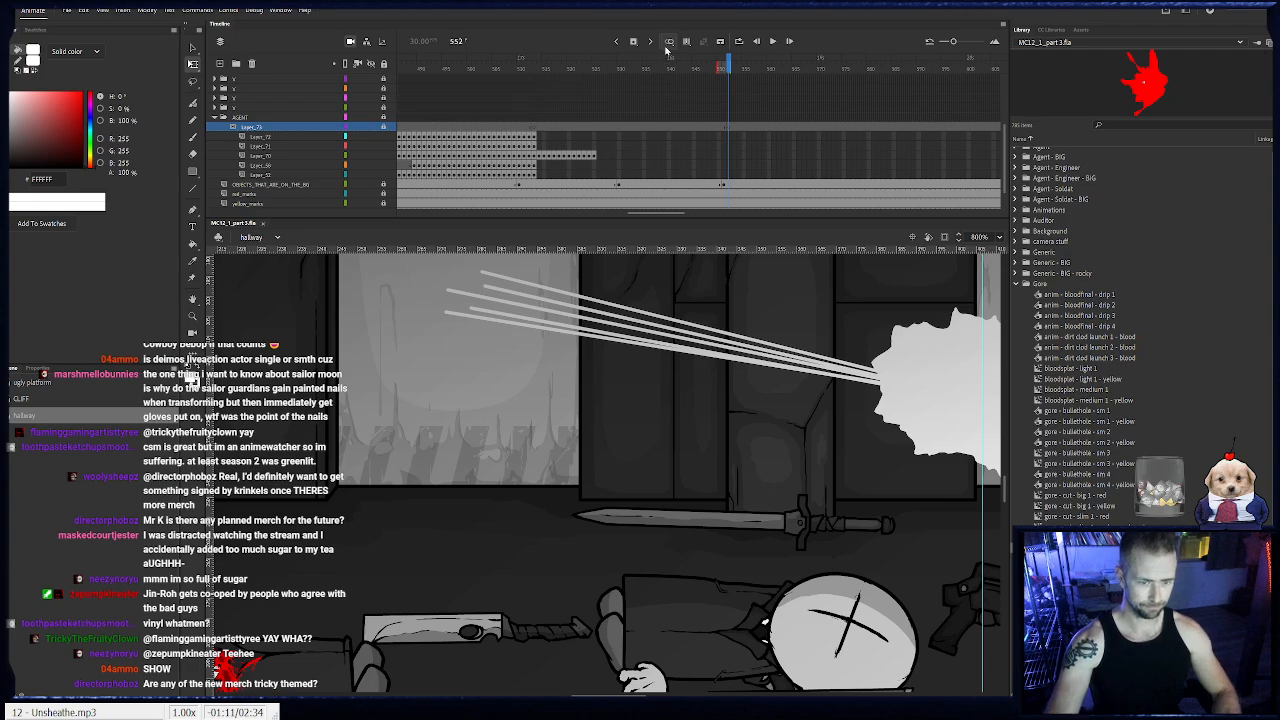
- Keyframe the standing agent's body on Layer_70 from frame 526 to 534, rotating it clockwise and moving it forward along the hallway
{"action": "left_click", "coordinate": [594, 155]}
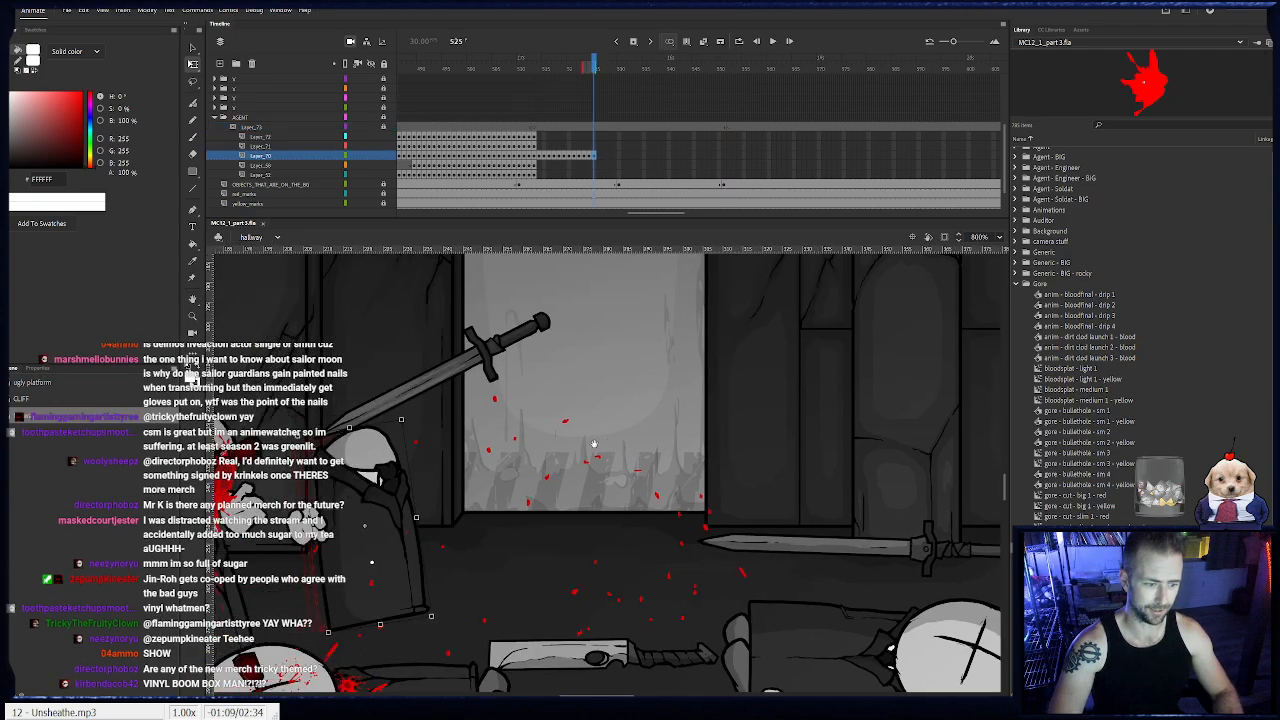
{"action": "key", "text": "F6"}
{"action": "left_click_drag", "start_coordinate": [416, 420], "coordinate": [408, 458]}
{"action": "key", "text": "F6"}
{"action": "left_click_drag", "start_coordinate": [409, 464], "coordinate": [467, 397]}
{"action": "key", "text": "F6"}
{"action": "key", "text": "F6"}
{"action": "key", "text": "F6"}
{"action": "key", "text": "F6"}
{"action": "key", "text": "F6"}
{"action": "key", "text": "F6"}
{"action": "key", "text": "F6"}
{"action": "left_click_drag", "start_coordinate": [503, 393], "coordinate": [345, 424]}
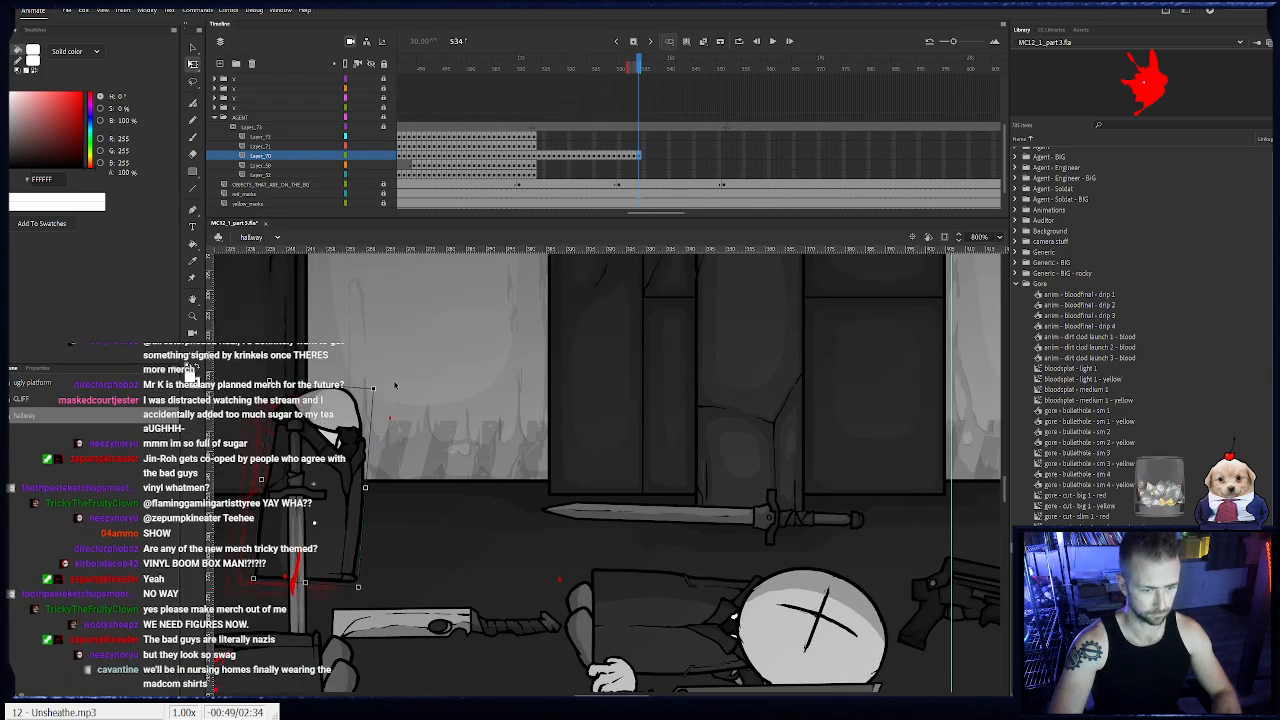
- Continue the body keyframes on Layer_70 to frame 539, advancing the body and bringing it back upright
{"action": "key", "text": "F6"}
{"action": "left_click_drag", "start_coordinate": [384, 383], "coordinate": [389, 386]}
{"action": "left_click_drag", "start_coordinate": [353, 432], "coordinate": [423, 411]}
{"action": "key", "text": "F6"}
{"action": "key", "text": "F6"}
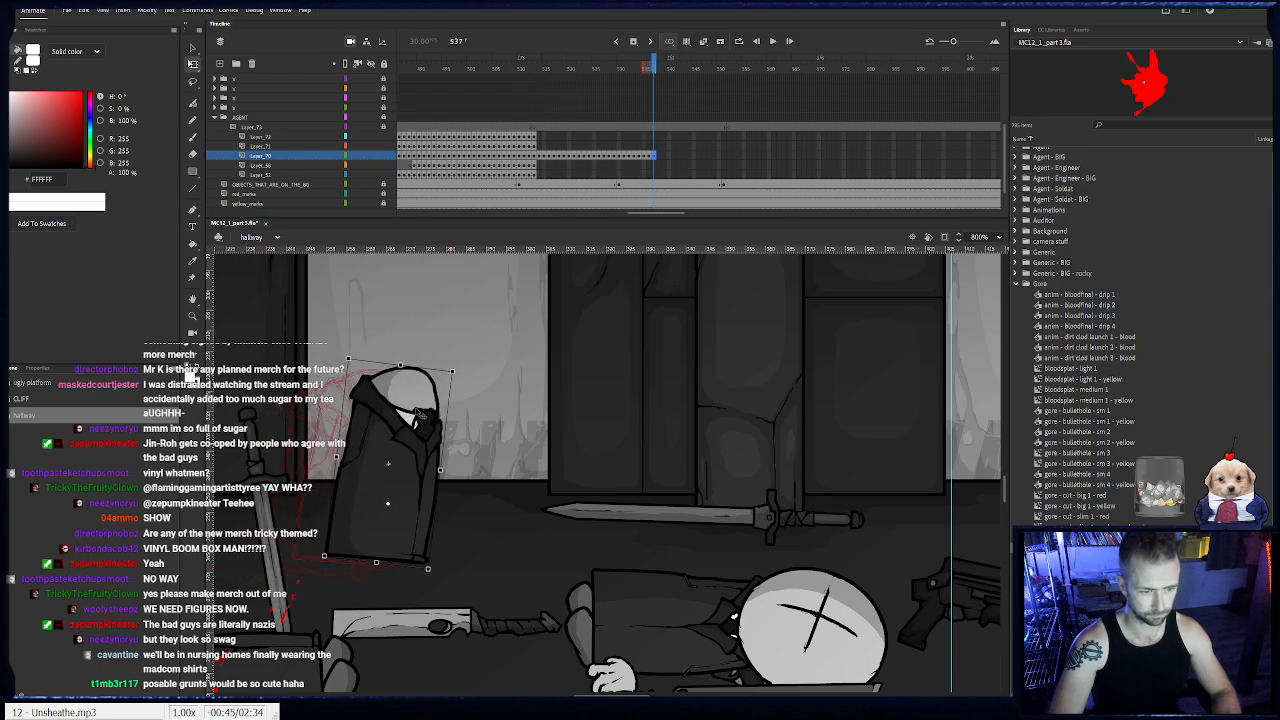
{"action": "key", "text": "F6"}
{"action": "left_click_drag", "start_coordinate": [456, 365], "coordinate": [437, 358]}
{"action": "left_click_drag", "start_coordinate": [400, 404], "coordinate": [455, 396]}
- Keyframe the body on Layer_70 from frame 540 to 552, carrying it forward toward the muzzle flash with a counterclockwise tilt
{"action": "key", "text": "F6"}
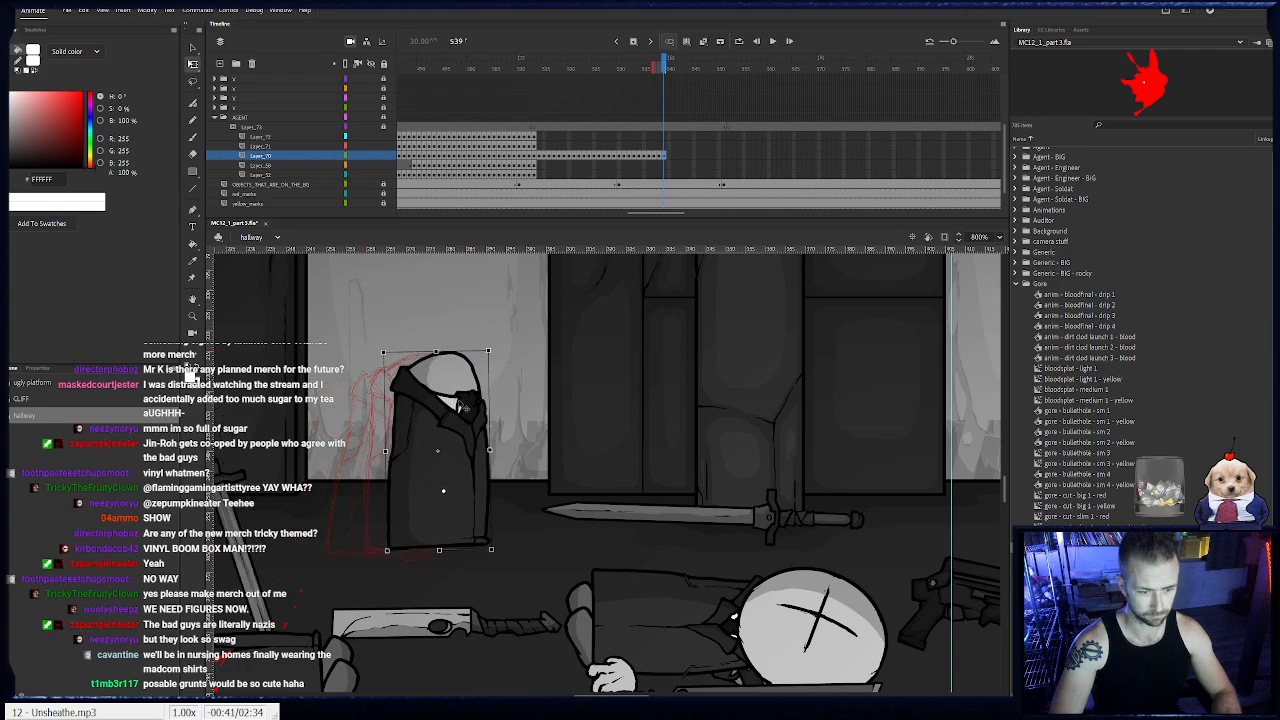
{"action": "key", "text": "F6"}
{"action": "left_click_drag", "start_coordinate": [493, 351], "coordinate": [477, 346]}
{"action": "left_click_drag", "start_coordinate": [436, 408], "coordinate": [619, 433]}
{"action": "key", "text": "F6"}
{"action": "key", "text": "F6"}
{"action": "key", "text": "F6"}
{"action": "key", "text": "F6"}
{"action": "key", "text": "F6"}
{"action": "key", "text": "F6"}
{"action": "key", "text": "F6"}
{"action": "key", "text": "F6"}
{"action": "key", "text": "F6"}
{"action": "left_click_drag", "start_coordinate": [652, 364], "coordinate": [660, 408]}
{"action": "key", "text": "F6"}
{"action": "key", "text": "F6"}
{"action": "key", "text": "F6"}
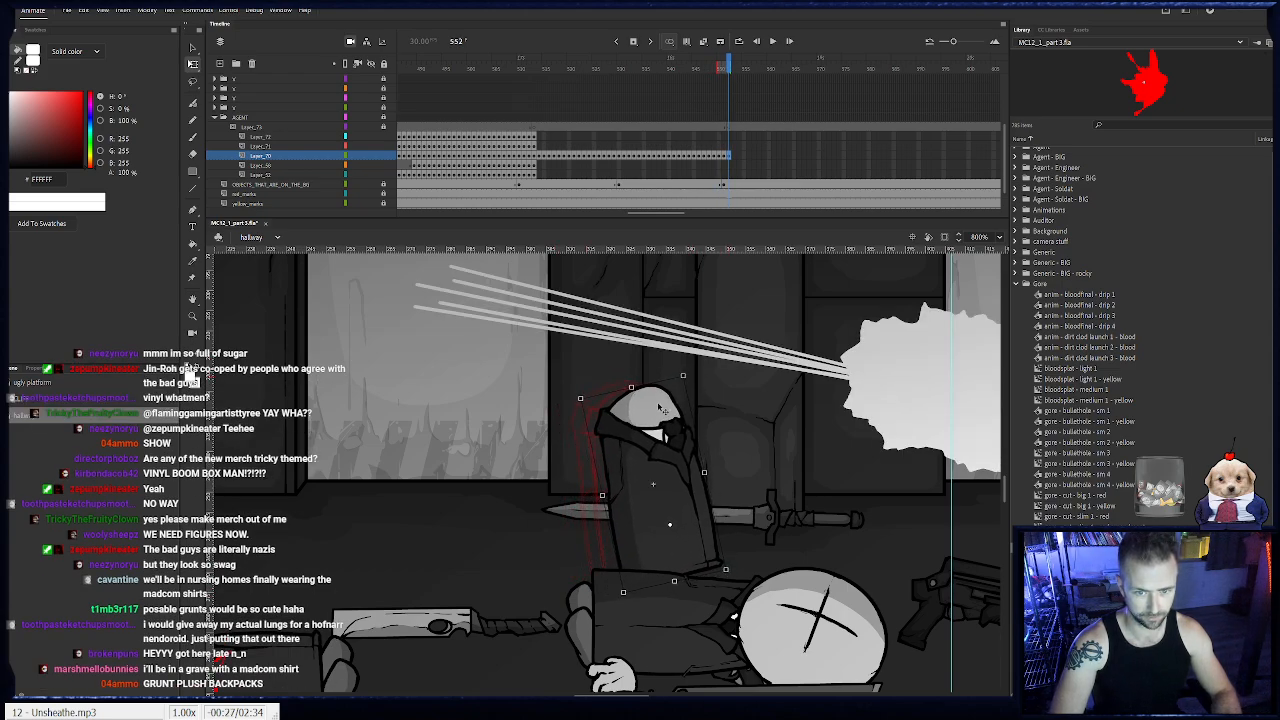
- Play back the body movement, return to frame 552 and lock Layer_70
{"action": "left_click", "coordinate": [537, 68]}
{"action": "key", "text": "Return"}
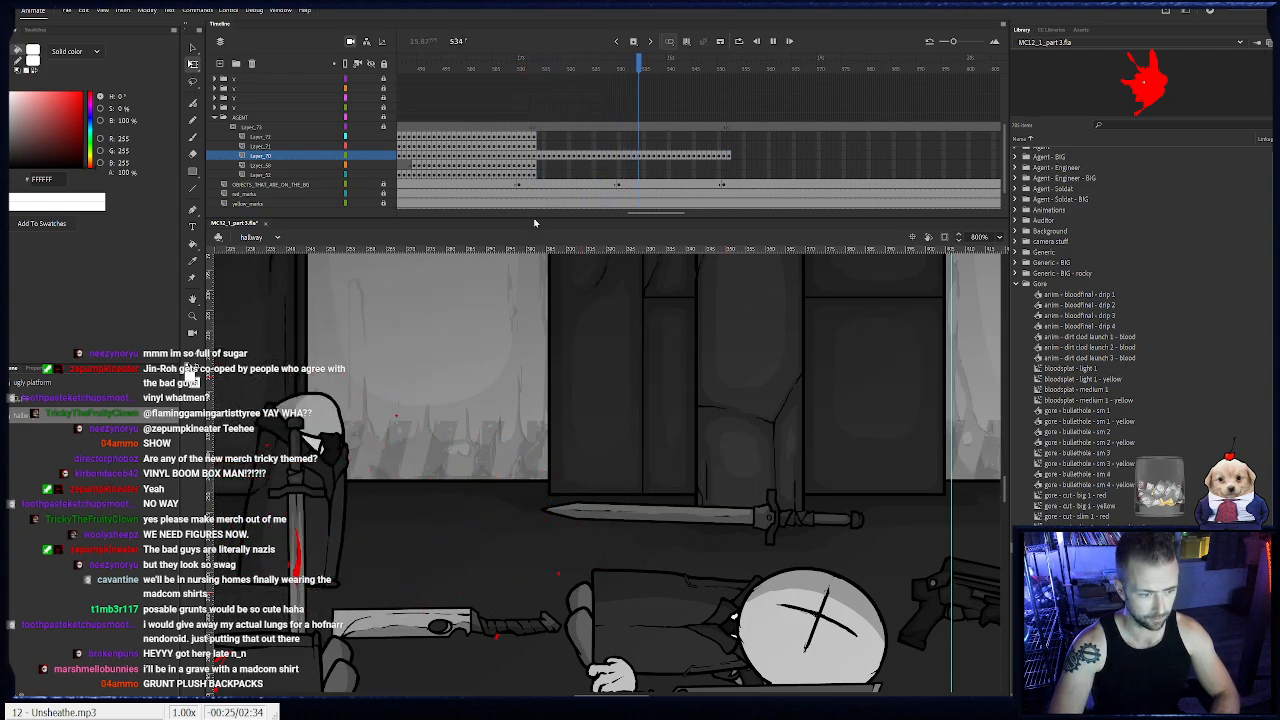
{"action": "key", "text": "Return"}
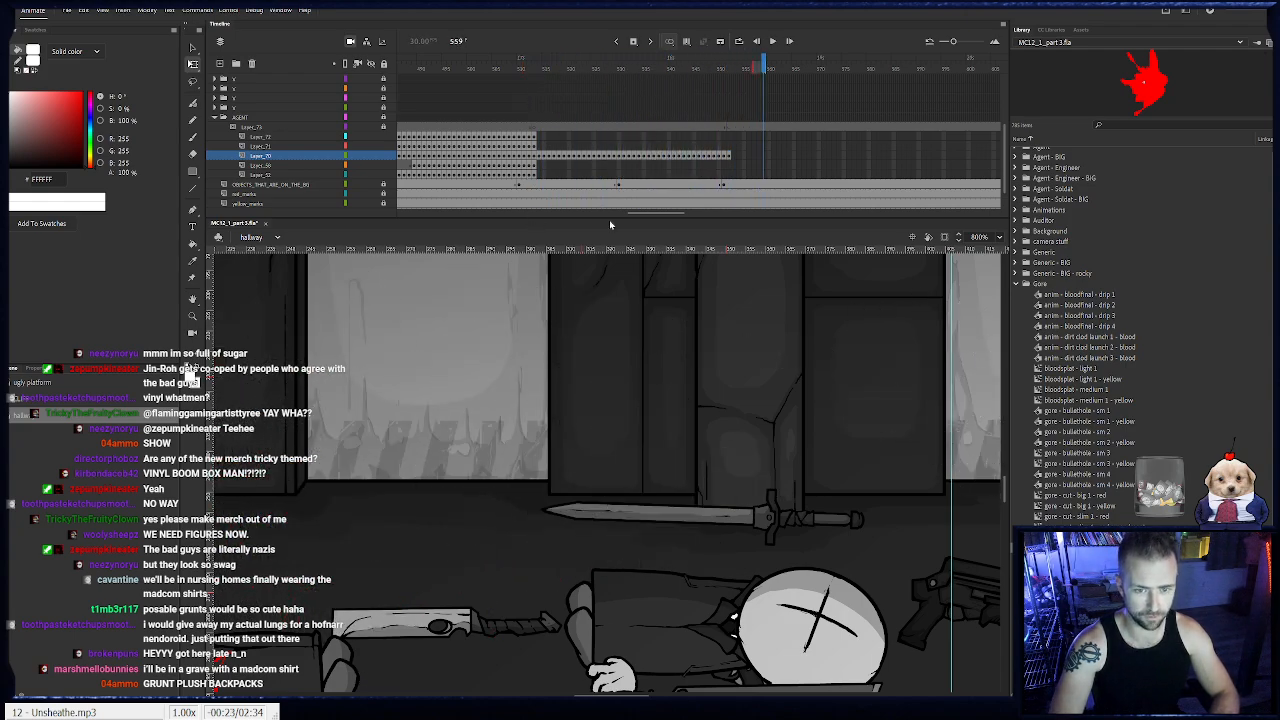
{"action": "left_click", "coordinate": [729, 157]}
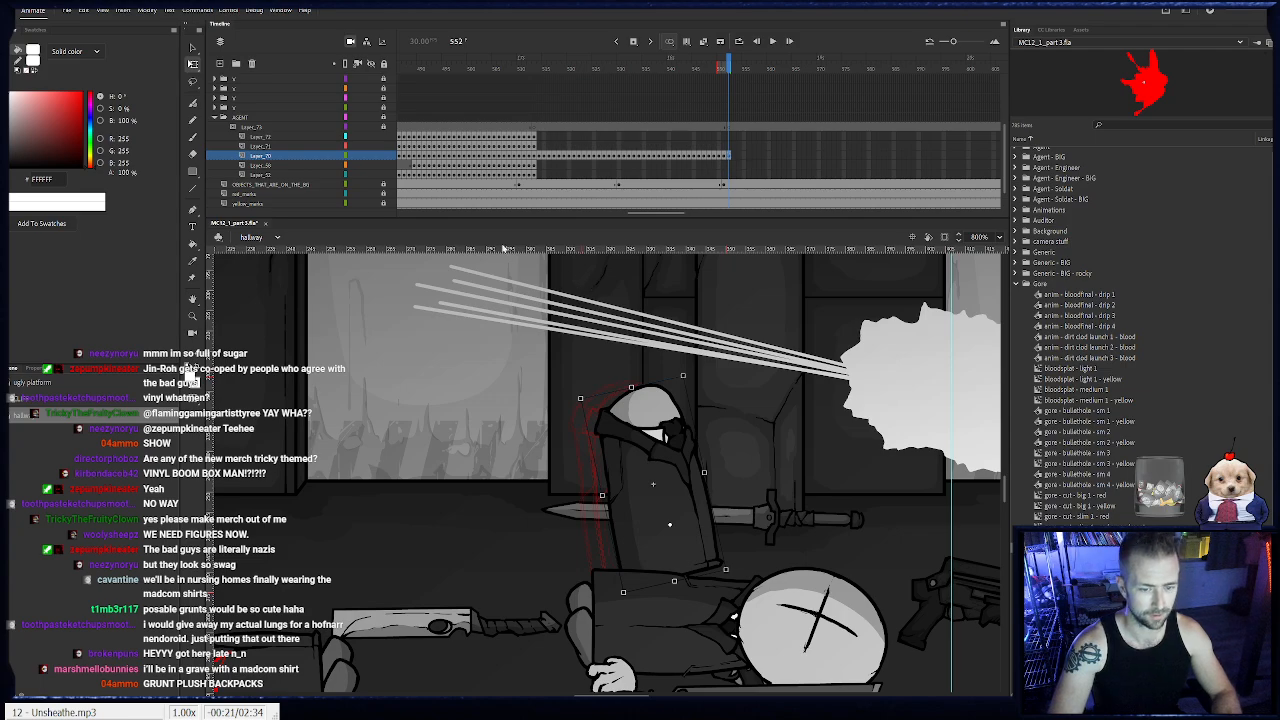
{"action": "left_click", "coordinate": [384, 157]}
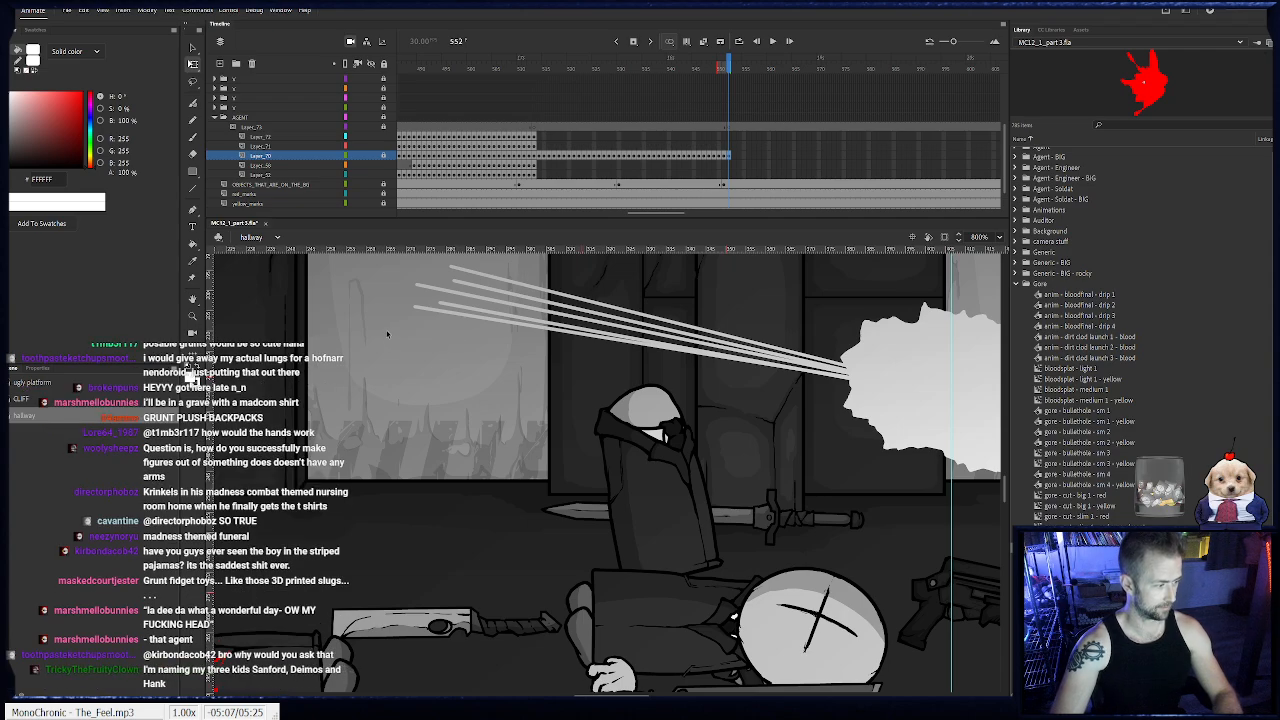
- Keyframe the standing agent's head on Layer_71 from frame 514 to 519 to follow the body, and shift the sunglasses on the face at 519
{"action": "left_click", "coordinate": [535, 145]}
{"action": "left_click_drag", "start_coordinate": [569, 446], "coordinate": [785, 465]}
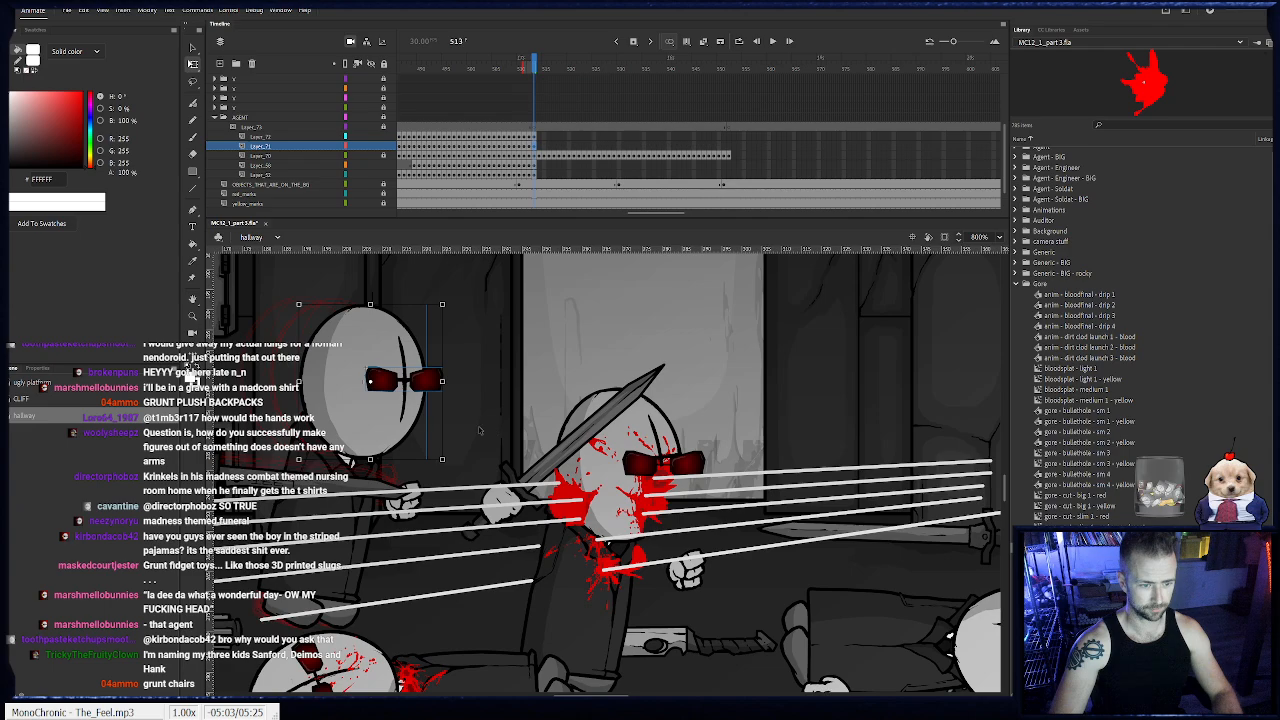
{"action": "key", "text": "F6"}
{"action": "left_click_drag", "start_coordinate": [364, 410], "coordinate": [385, 436]}
{"action": "key", "text": "F6"}
{"action": "key", "text": "F6"}
{"action": "key", "text": "F6"}
{"action": "key", "text": "F6"}
{"action": "key", "text": "F6"}
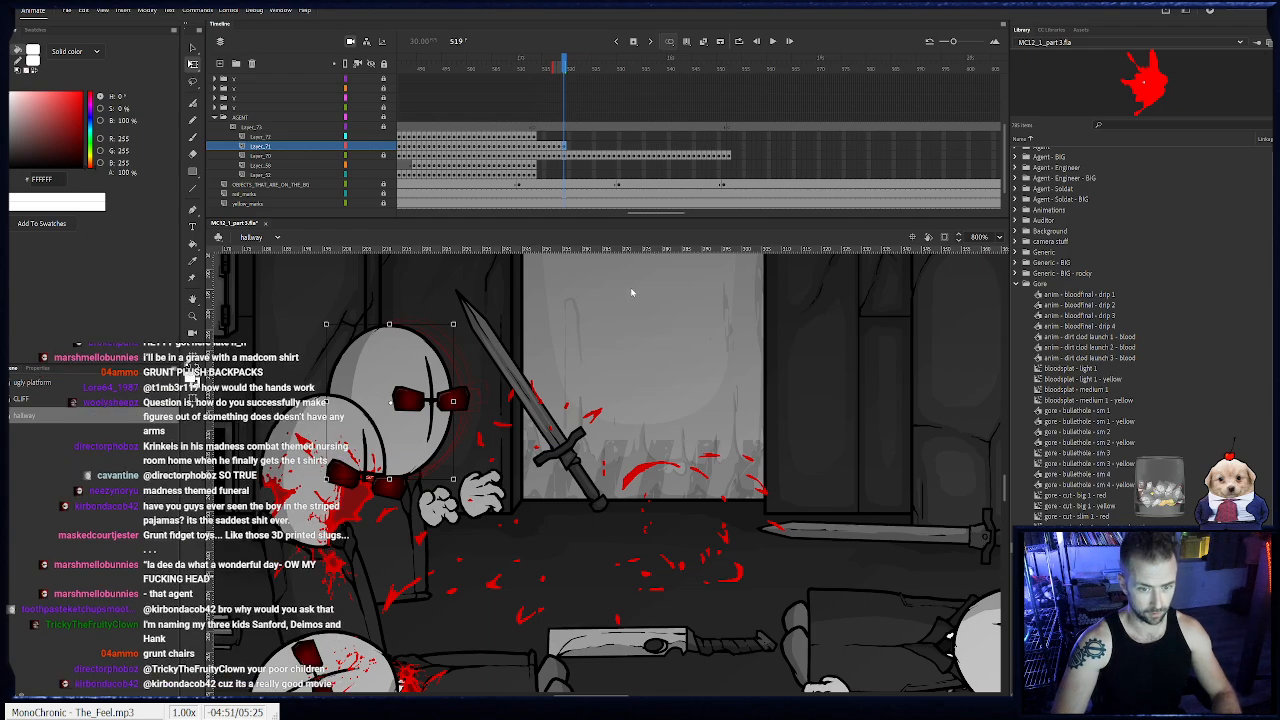
{"action": "left_click", "coordinate": [440, 406]}
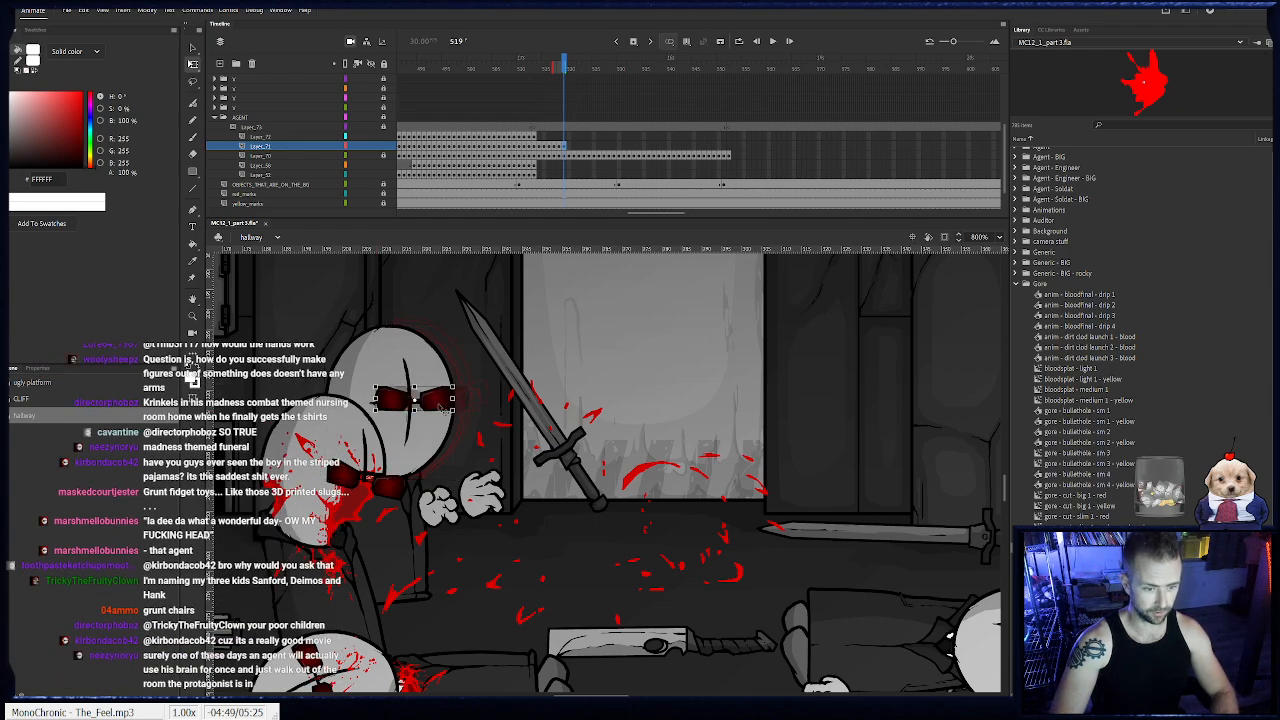
{"action": "left_click", "coordinate": [404, 425]}
- Continue the head keyframes on Layer_71 from frame 520 to 528, keeping the head above the moving body
{"action": "key", "text": "period"}
{"action": "key", "text": "period"}
{"action": "key", "text": "period"}
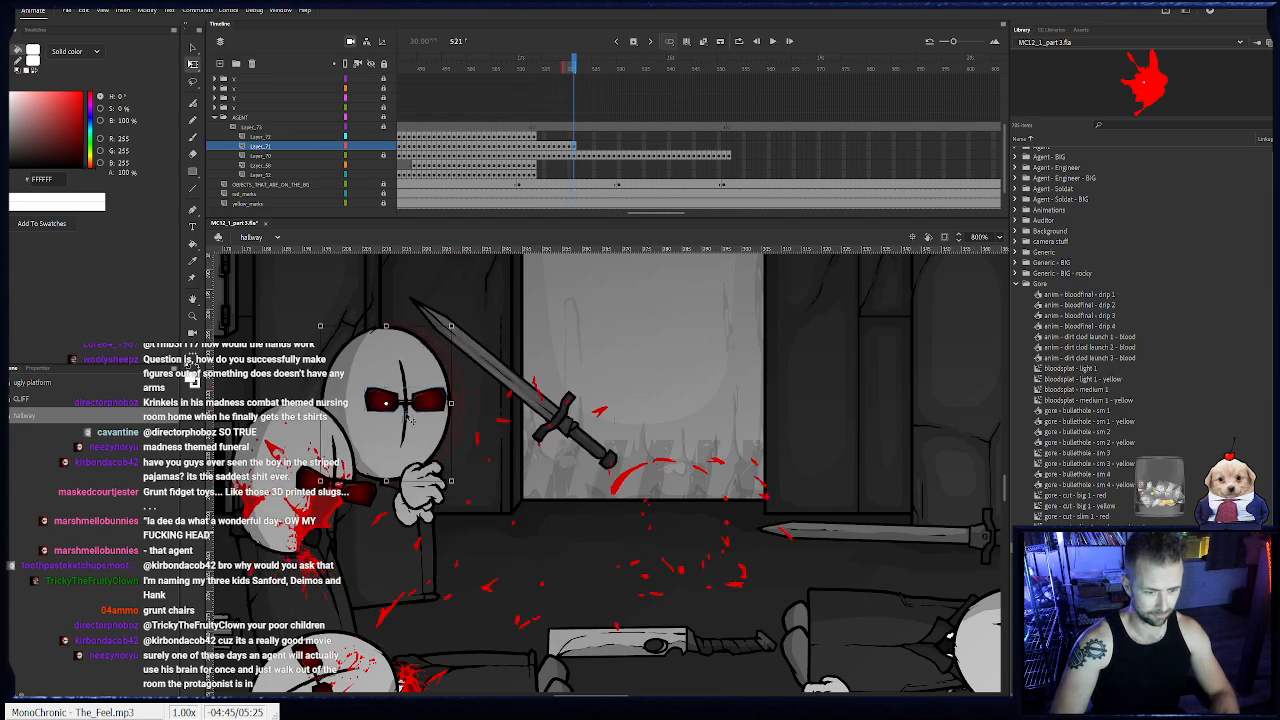
{"action": "key", "text": "period"}
{"action": "key", "text": "period"}
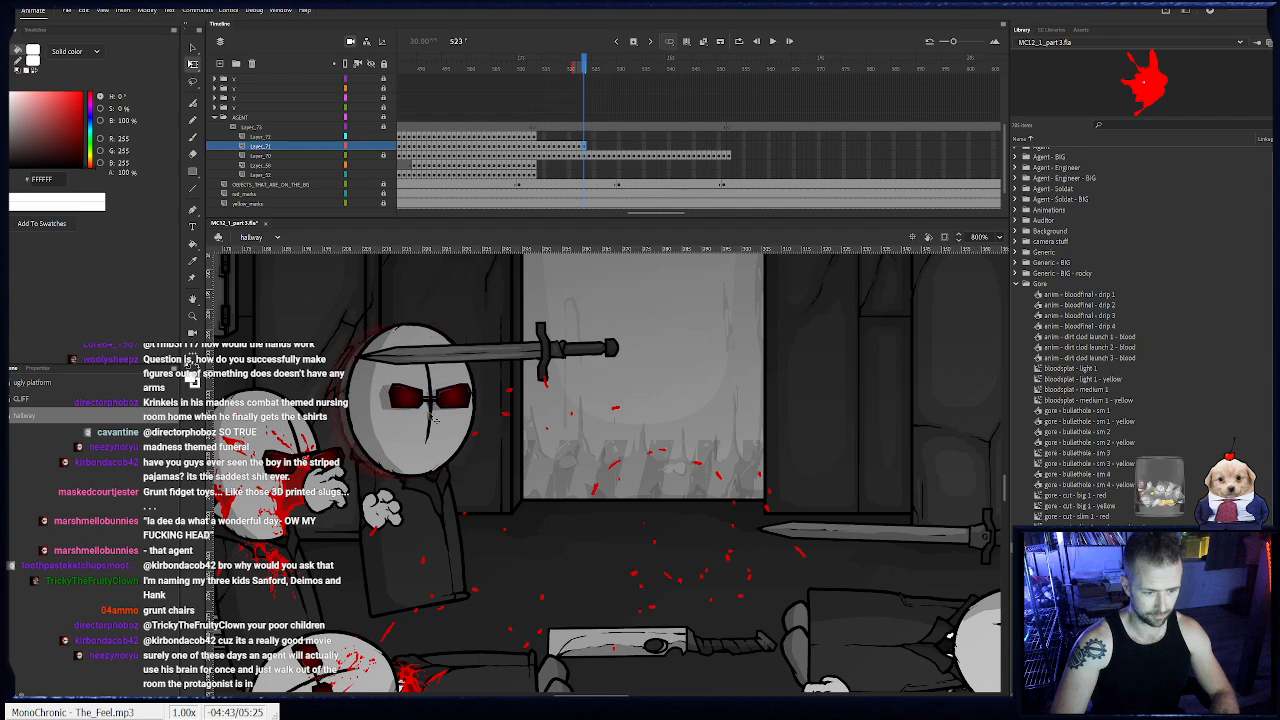
{"action": "key", "text": "period"}
{"action": "key", "text": "period"}
{"action": "key", "text": "period"}
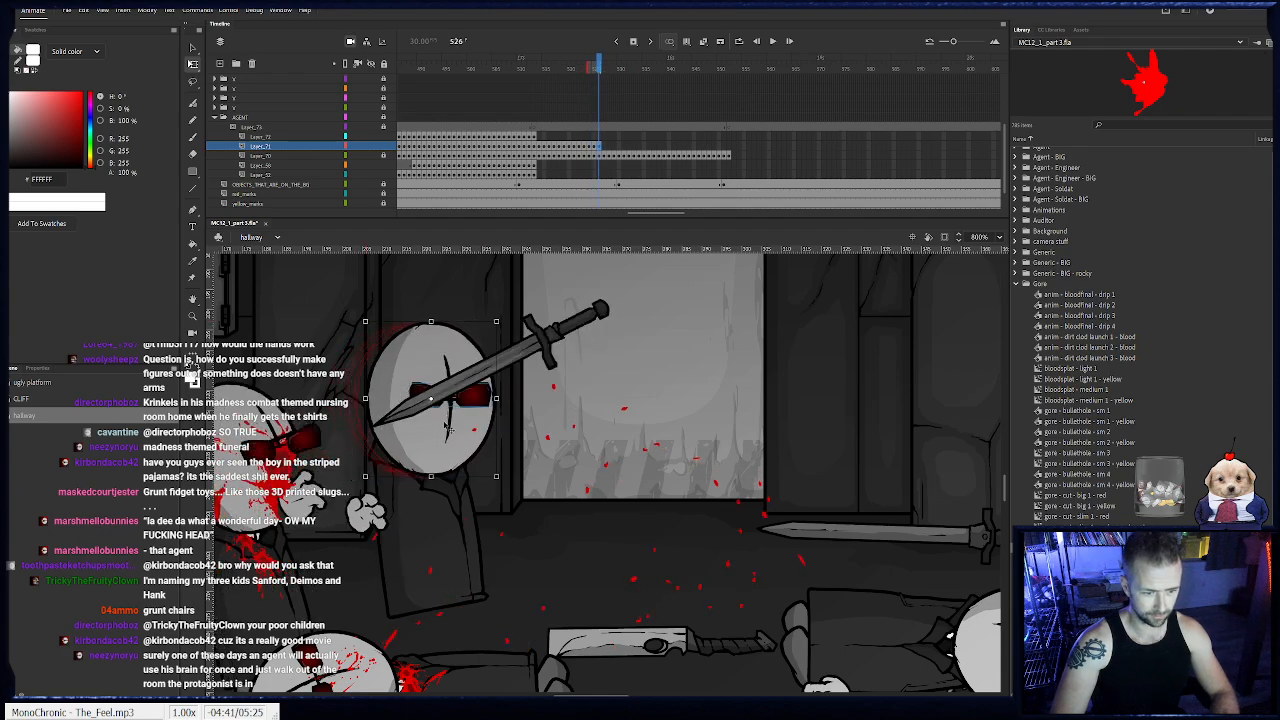
{"action": "key", "text": "period"}
{"action": "key", "text": "period"}
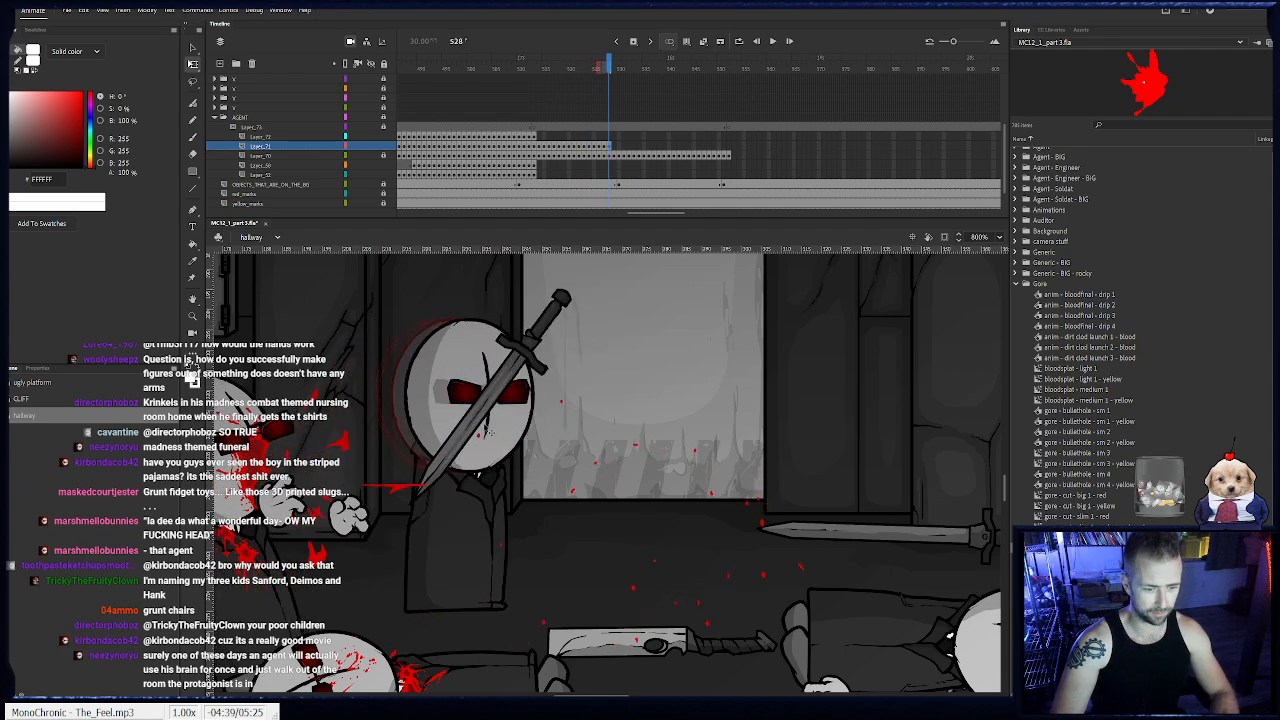
- Position the head at frame 529 on Layer_71 and move its sunglasses forward toward the muzzle-flash side of the face
{"action": "key", "text": "Right"}
{"action": "key", "text": "Right"}
{"action": "key", "text": "Right"}
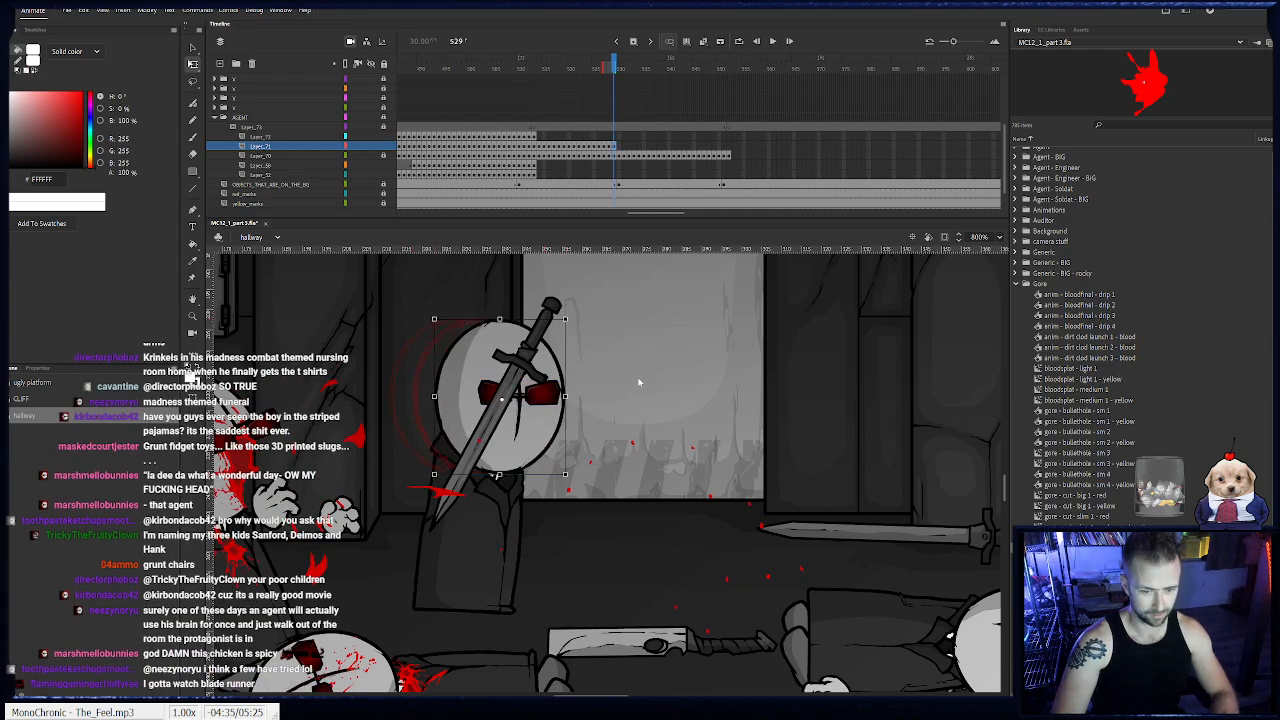
{"action": "key", "text": "ctrl+b"}
{"action": "left_click", "coordinate": [694, 294]}
{"action": "mouse_move", "coordinate": [556, 389]}
{"action": "left_mouse_down"}
{"action": "mouse_move", "coordinate": [587, 403]}
{"action": "mouse_move", "coordinate": [574, 397]}
{"action": "left_mouse_up"}
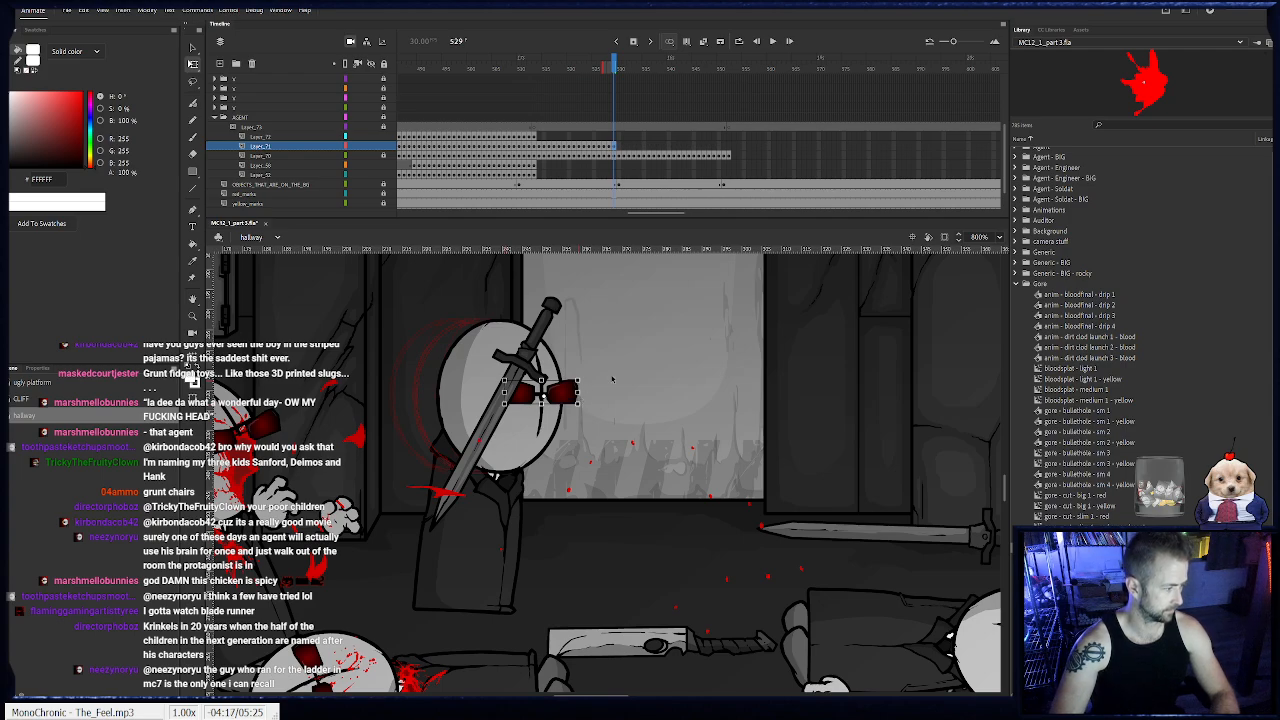
- Keyframe the head with the shifted sunglasses on Layer_71 from frame 530 to 533, following the body forward
{"action": "key", "text": "."}
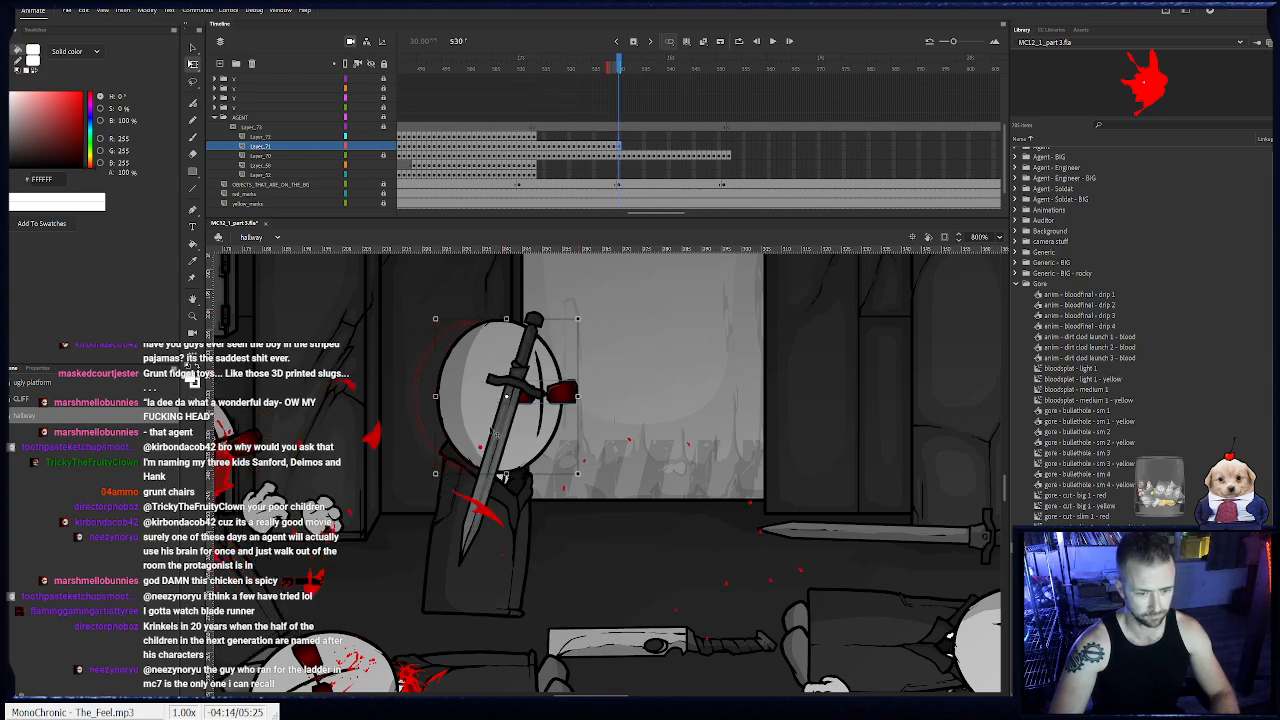
{"action": "left_click", "coordinate": [505, 440]}
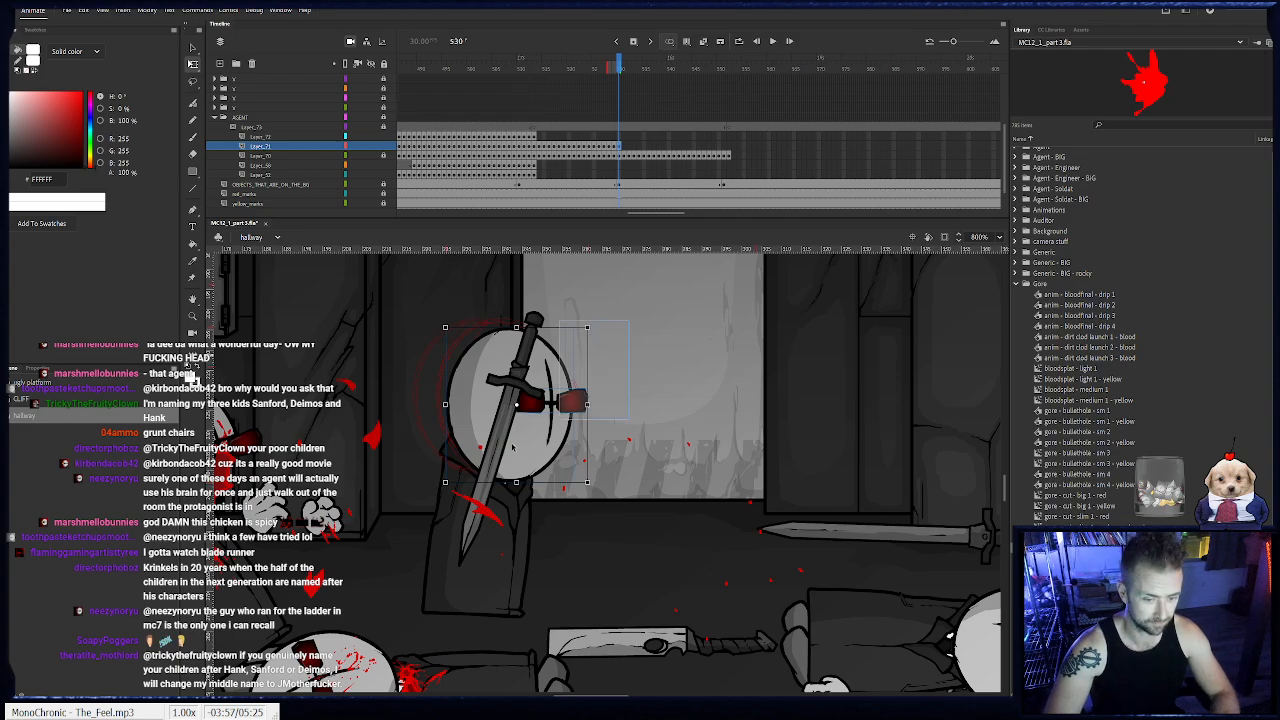
{"action": "key", "text": "."}
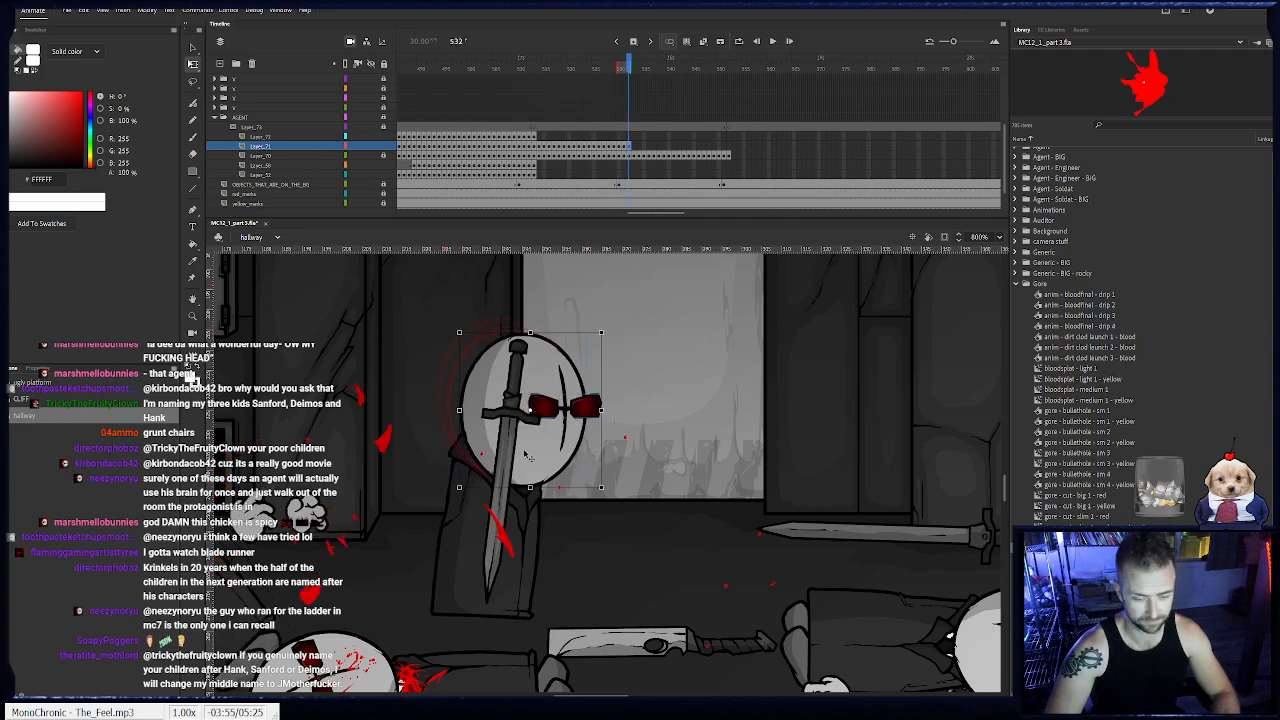
{"action": "key", "text": "."}
{"action": "key", "text": "."}
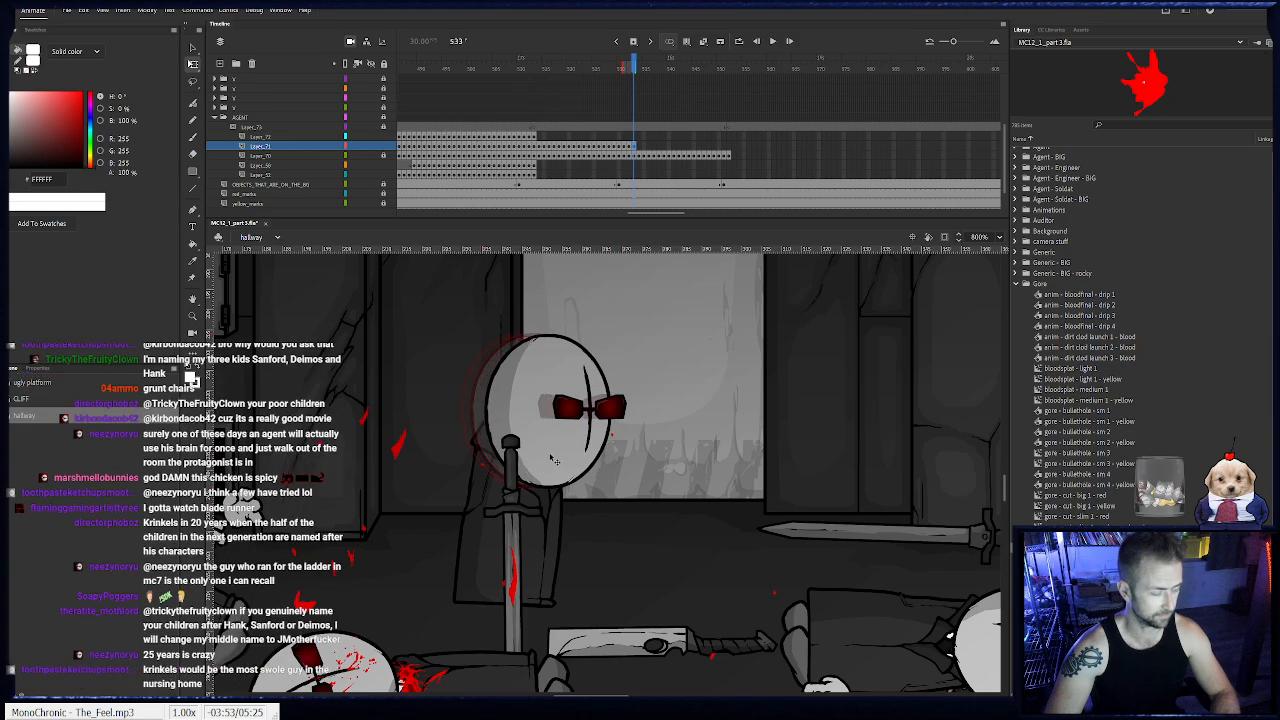
{"action": "key", "text": "."}
- Keyframe the head on Layer_71 from frame 534 to 539 above the collar, and scrub the timeline to check it
{"action": "key", "text": "F6"}
{"action": "left_click_drag", "start_coordinate": [569, 447], "coordinate": [504, 430]}
{"action": "key", "text": "F6"}
{"action": "key", "text": "F6"}
{"action": "key", "text": "F6"}
{"action": "key", "text": "F6"}
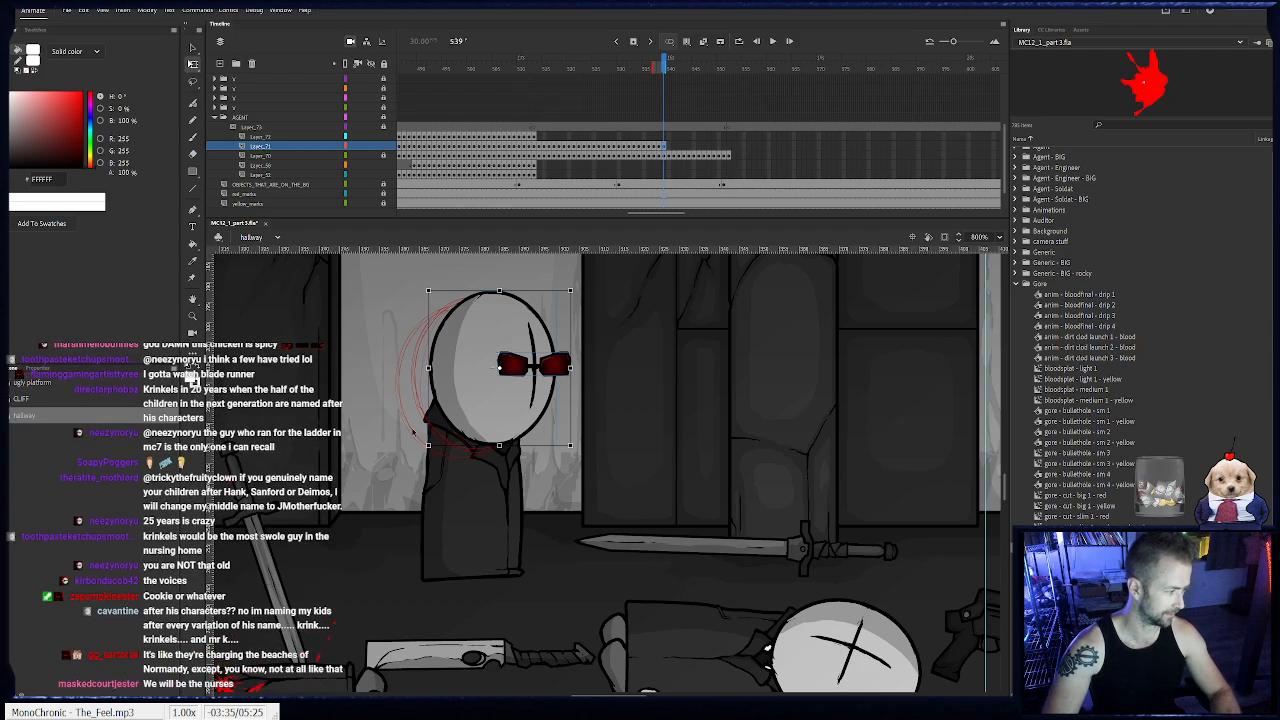
{"action": "left_click_drag", "start_coordinate": [611, 71], "coordinate": [672, 130]}
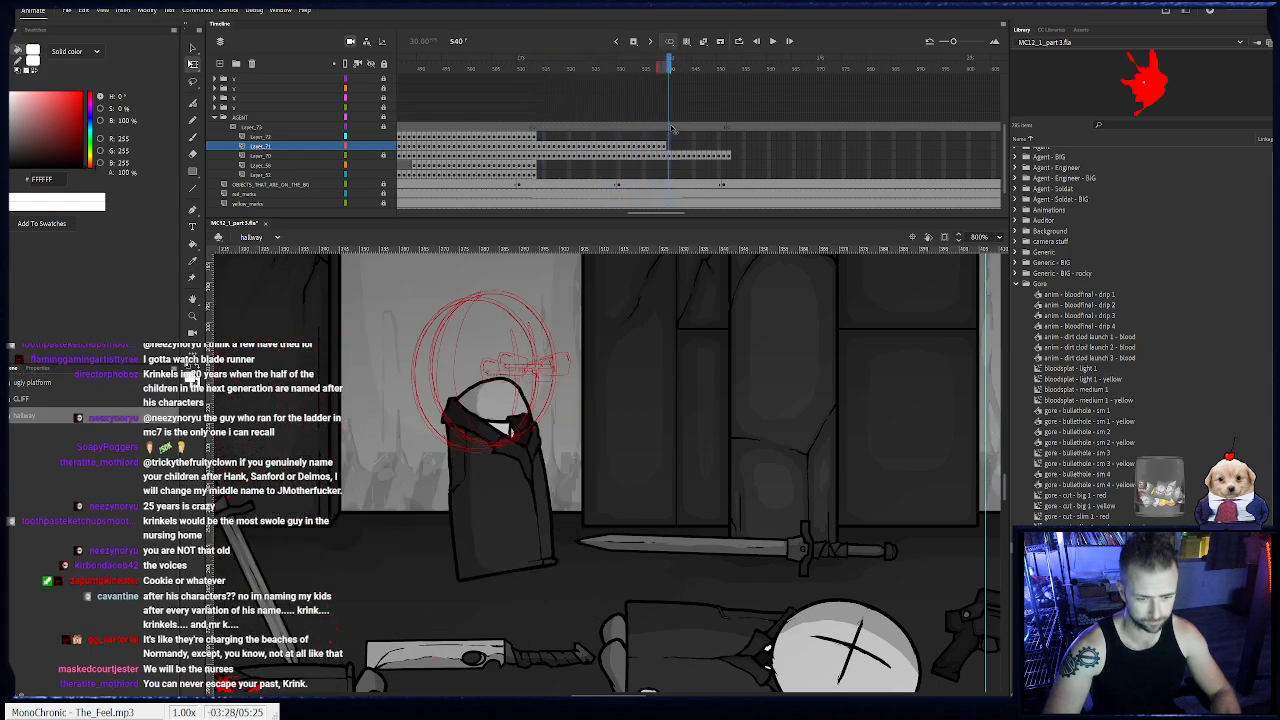
{"action": "left_click", "coordinate": [664, 147]}
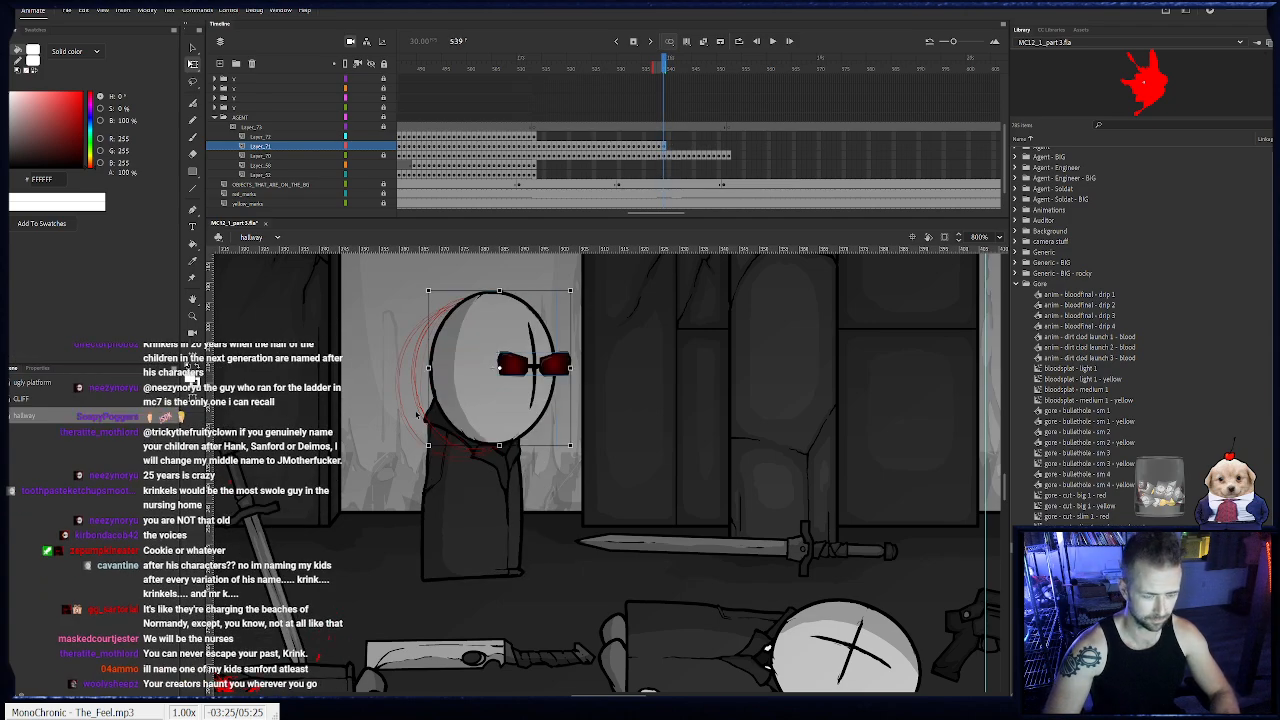
- Keyframe the head on Layer_71 from frame 540 to 550, moving it forward with the body
{"action": "key", "text": "F6"}
{"action": "left_click_drag", "start_coordinate": [481, 418], "coordinate": [658, 449]}
{"action": "key", "text": "F6"}
{"action": "key", "text": "F6"}
{"action": "key", "text": "F6"}
{"action": "key", "text": "F6"}
{"action": "key", "text": "F6"}
{"action": "key", "text": "F6"}
{"action": "key", "text": "F6"}
{"action": "key", "text": "F6"}
{"action": "key", "text": "F6"}
{"action": "key", "text": "F6"}
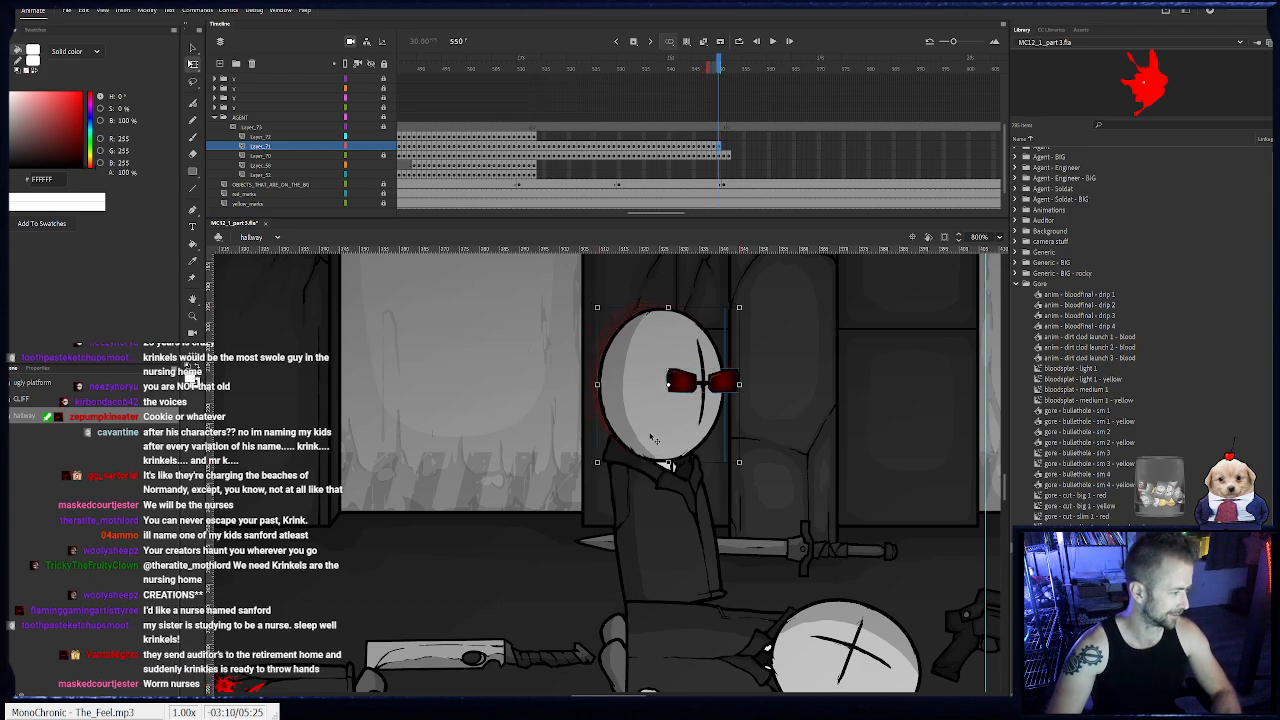
- Finish the head keyframes on Layer_71 through frame 552, aligning the head with the body, and lock the layer
{"action": "left_click_drag", "start_coordinate": [590, 409], "coordinate": [587, 408]}
{"action": "key", "text": "F6"}
{"action": "left_click_drag", "start_coordinate": [568, 408], "coordinate": [583, 415]}
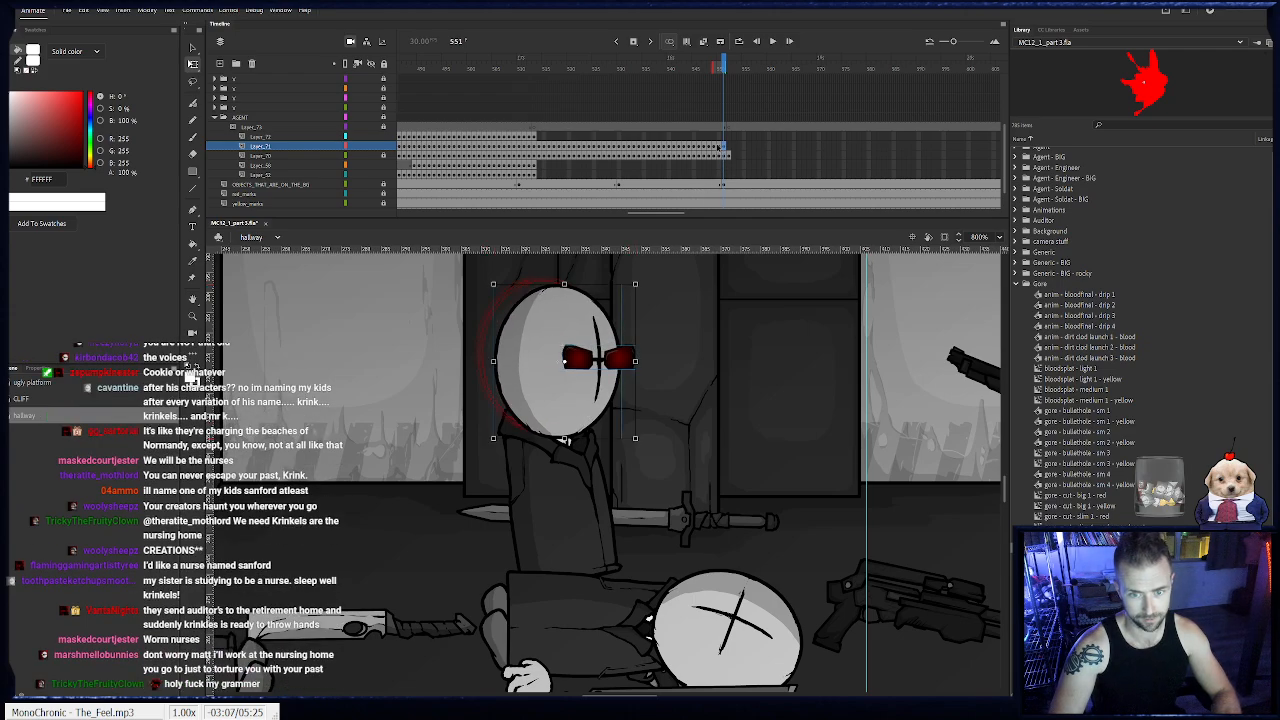
{"action": "key", "text": "comma"}
{"action": "left_click_drag", "start_coordinate": [530, 354], "coordinate": [593, 392]}
{"action": "key", "text": "period"}
{"action": "key", "text": "F6"}
{"action": "left_click", "coordinate": [382, 147]}
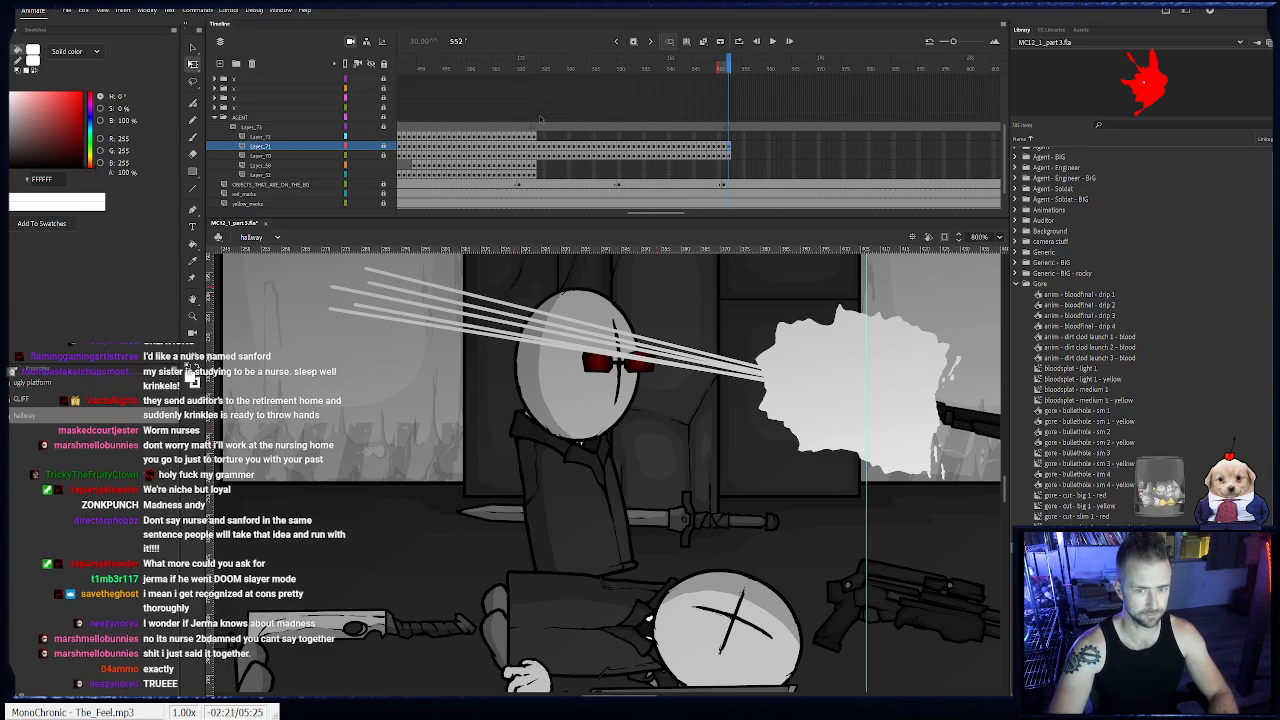
- Keyframe the standing agent's feet on Layer_69 from frame 514 to 516, placing them under the body
{"action": "left_click", "coordinate": [539, 166]}
{"action": "key", "text": "comma"}
{"action": "left_click_drag", "start_coordinate": [308, 448], "coordinate": [613, 363]}
{"action": "key", "text": "period"}
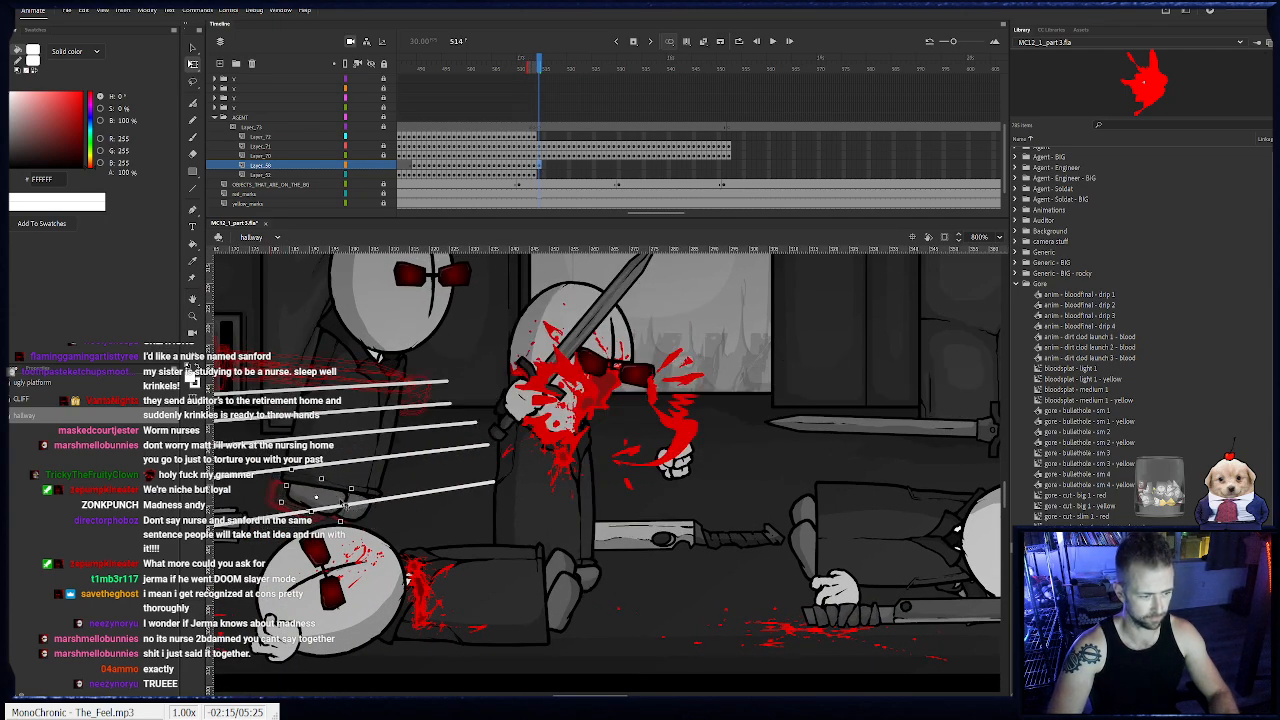
{"action": "key", "text": "period"}
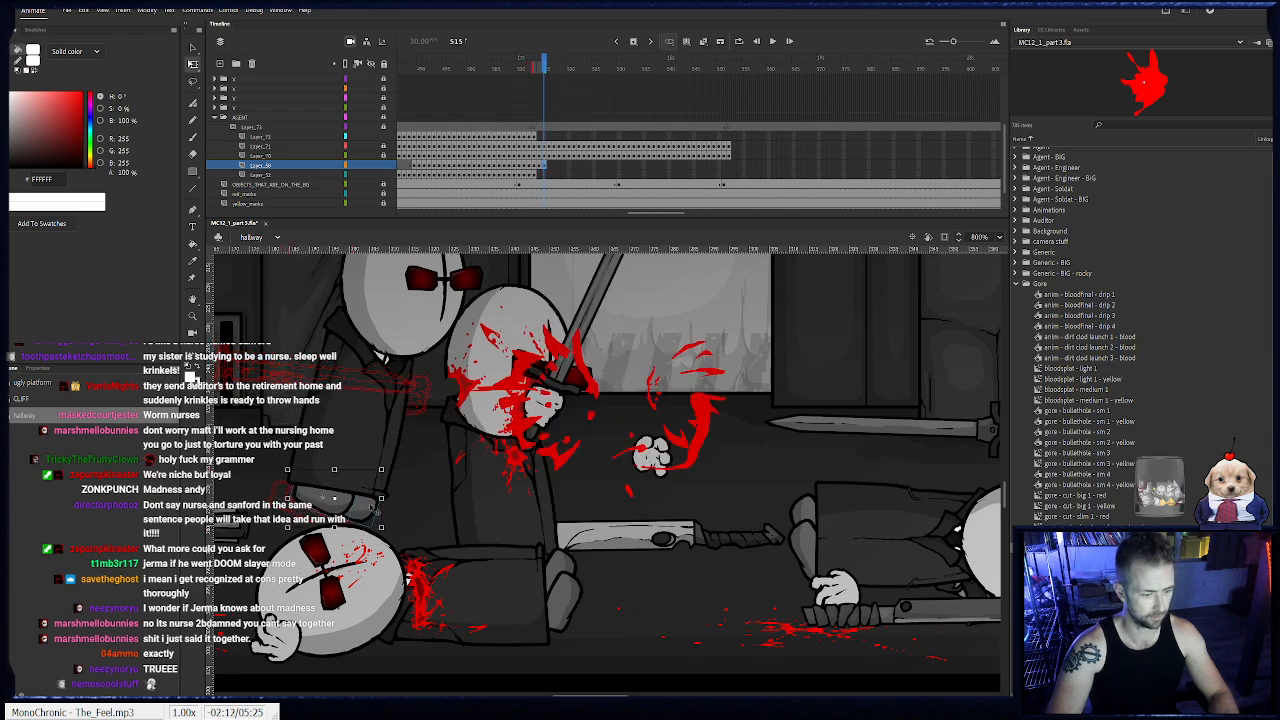
{"action": "key", "text": "period"}
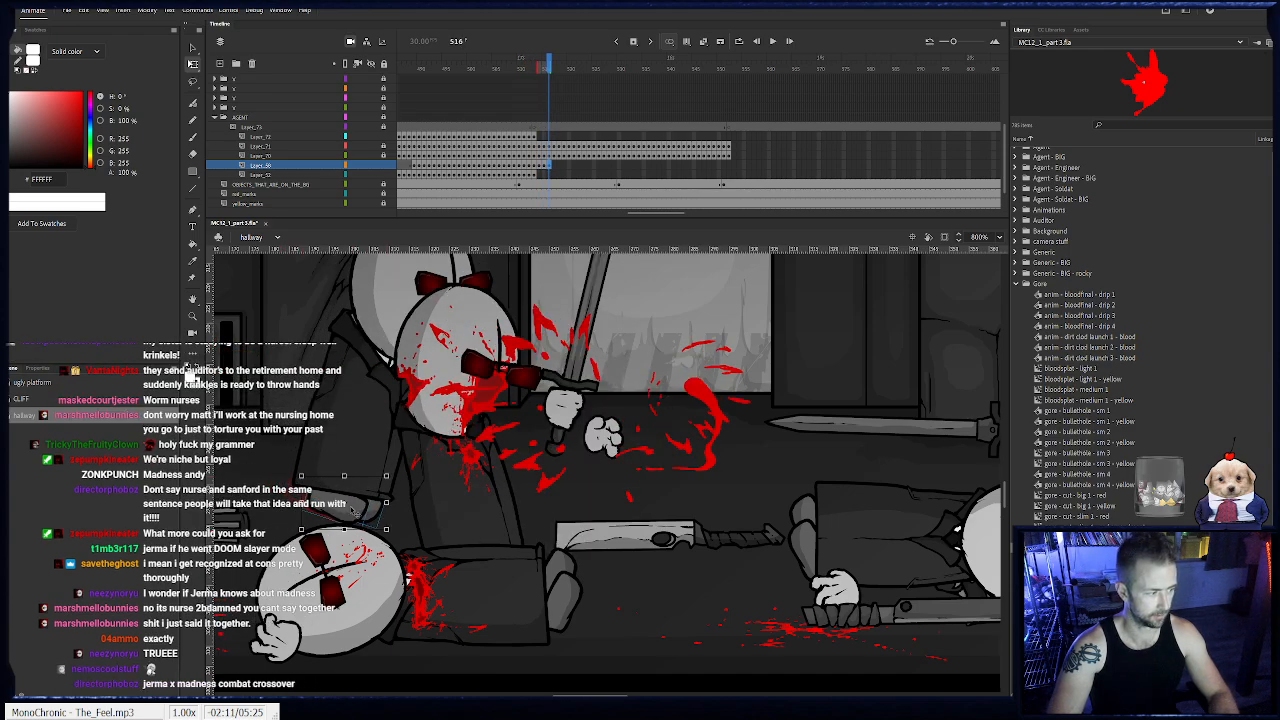
- Continue the feet keyframes on Layer_69 from frame 517 to 522, shifting and rotating the feet to match the body's hem
{"action": "key", "text": "period"}
{"action": "key", "text": "period"}
{"action": "key", "text": "period"}
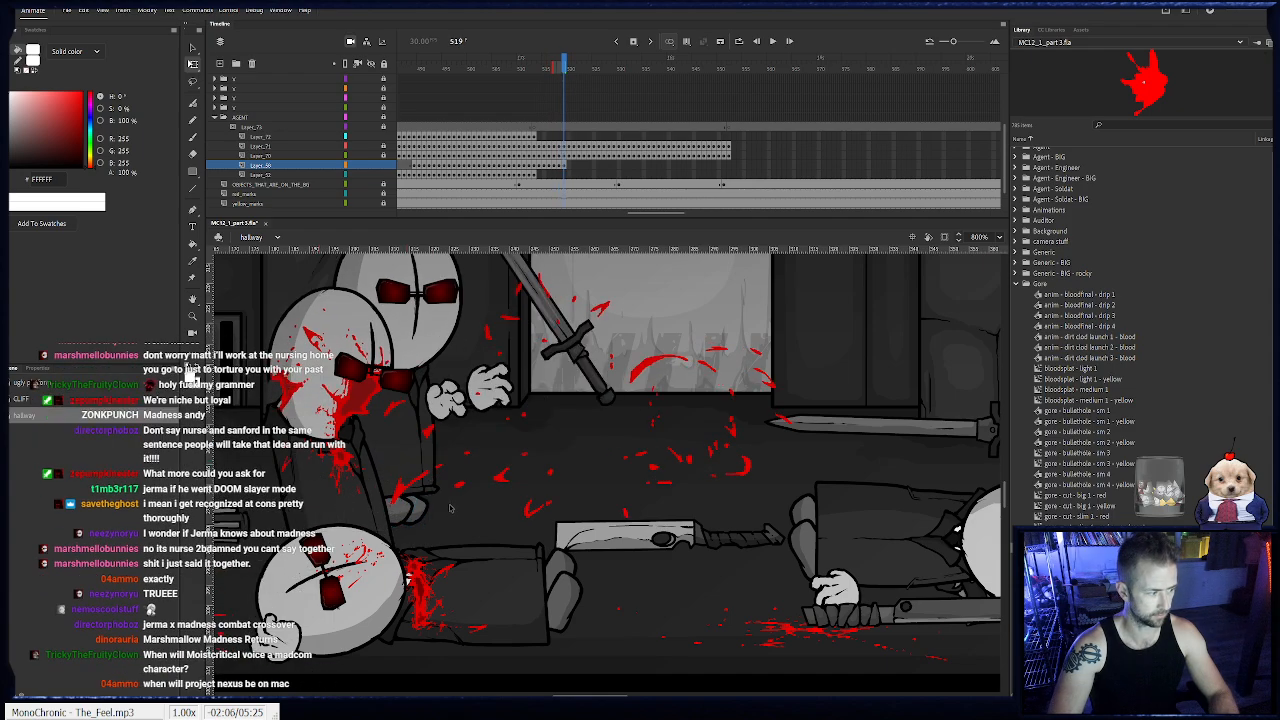
{"action": "key", "text": "period"}
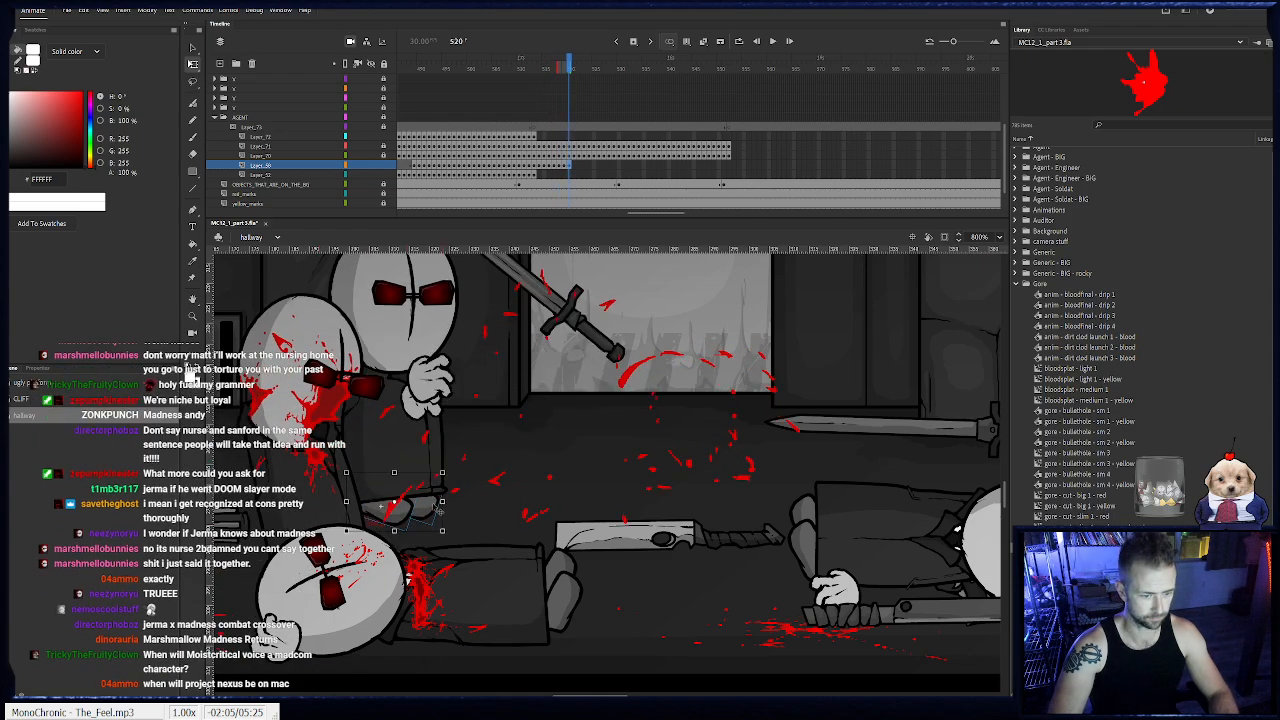
{"action": "key", "text": "period"}
{"action": "left_click", "coordinate": [438, 508]}
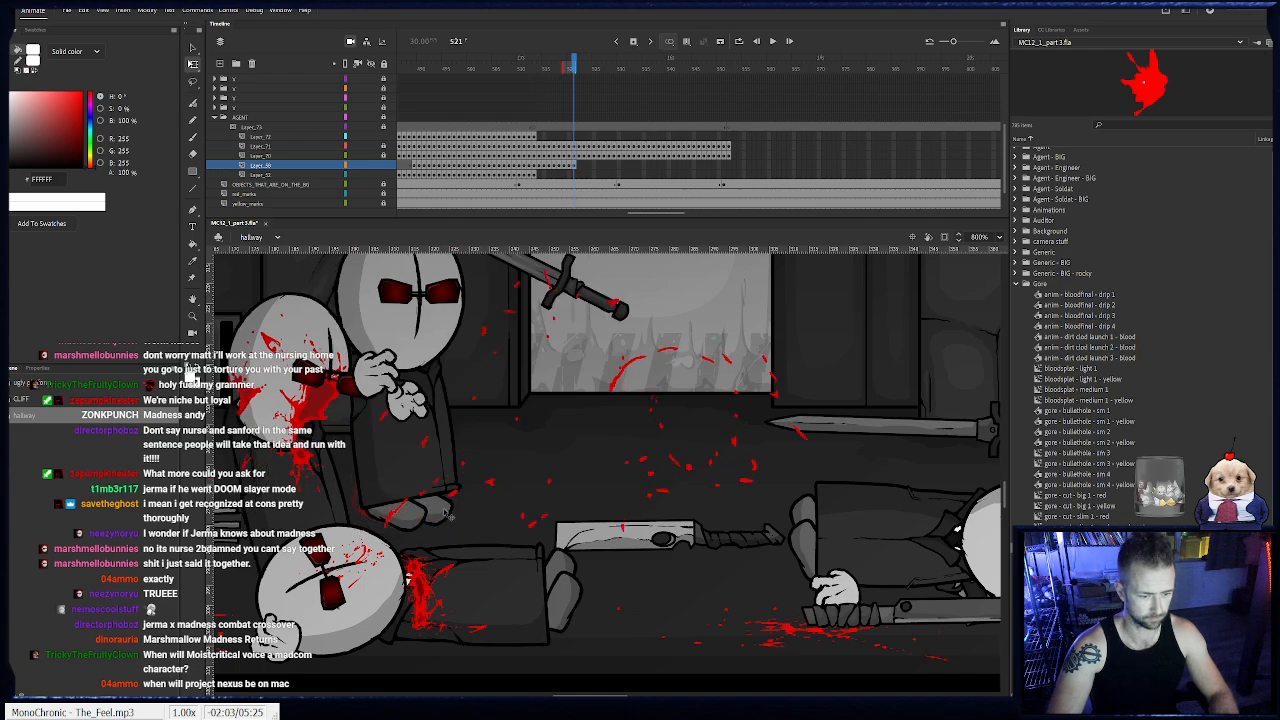
{"action": "key", "text": "period"}
{"action": "left_click", "coordinate": [452, 497]}
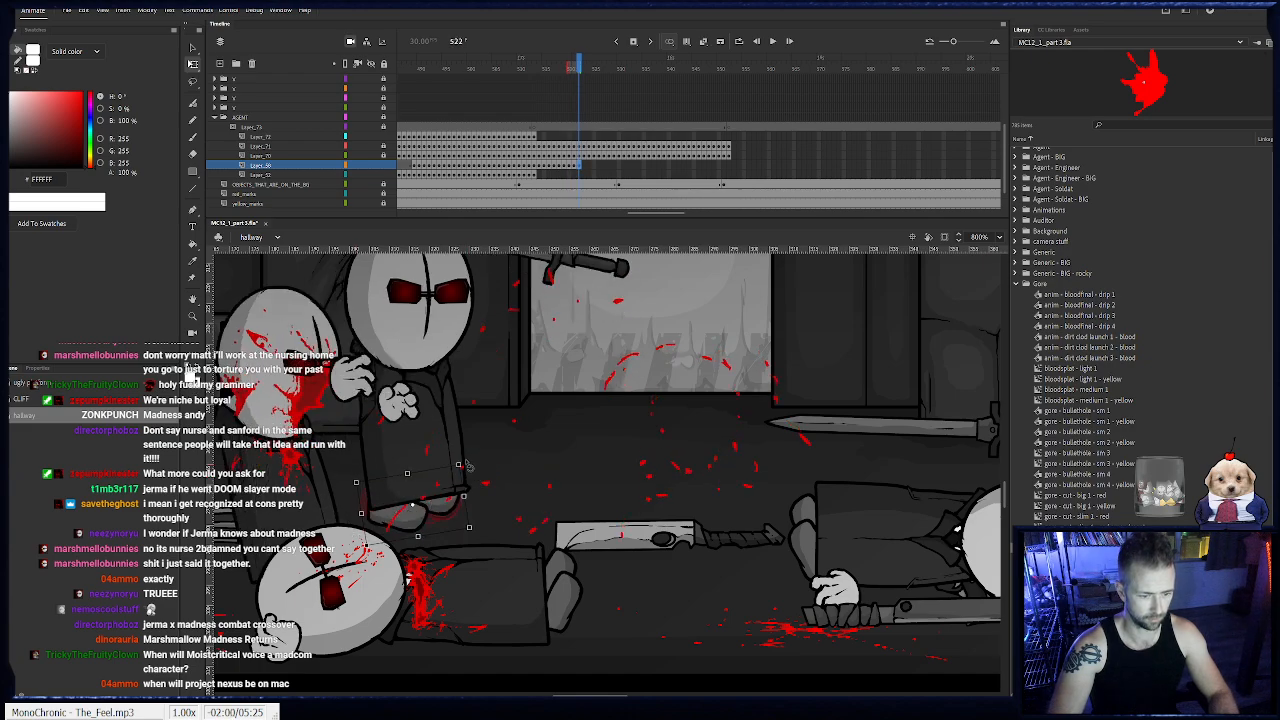
- Finish the feet's pose on Layer_69 at frame 522 and keyframe them from 523 to 525, keeping them under the coat hem
{"action": "left_click_drag", "start_coordinate": [452, 497], "coordinate": [457, 495]}
{"action": "left_click", "coordinate": [484, 493]}
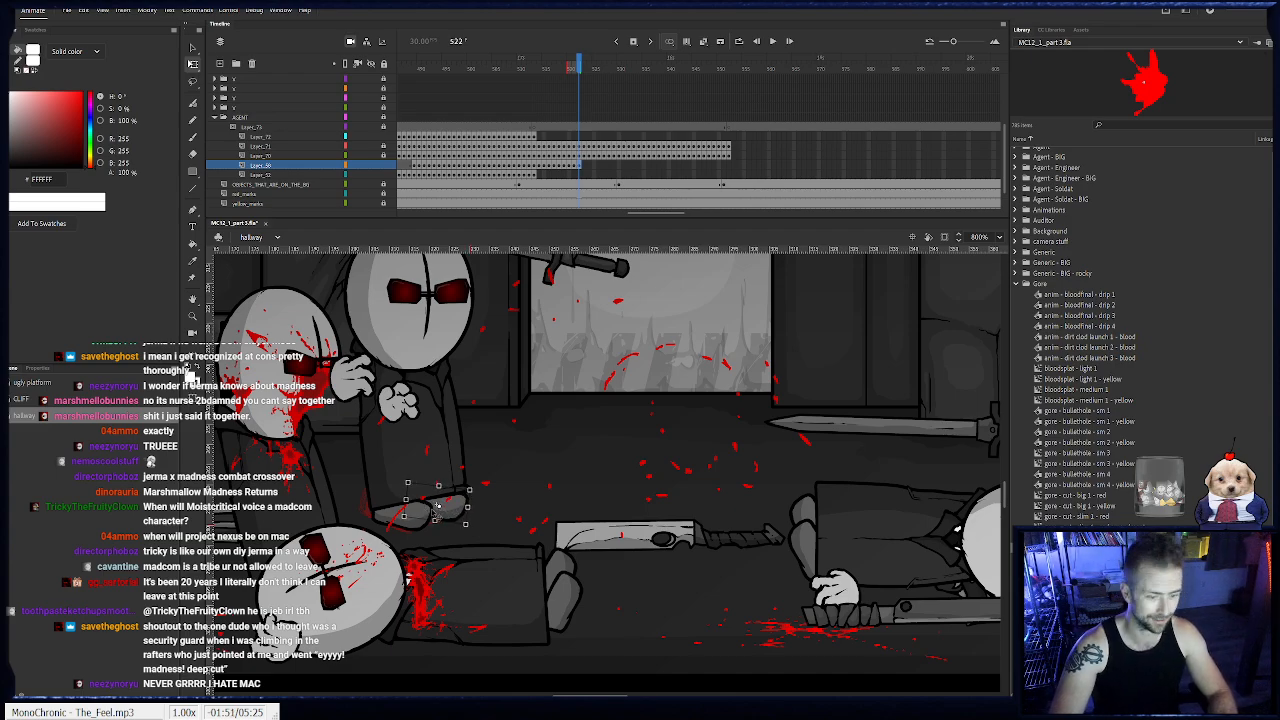
{"action": "key", "text": "."}
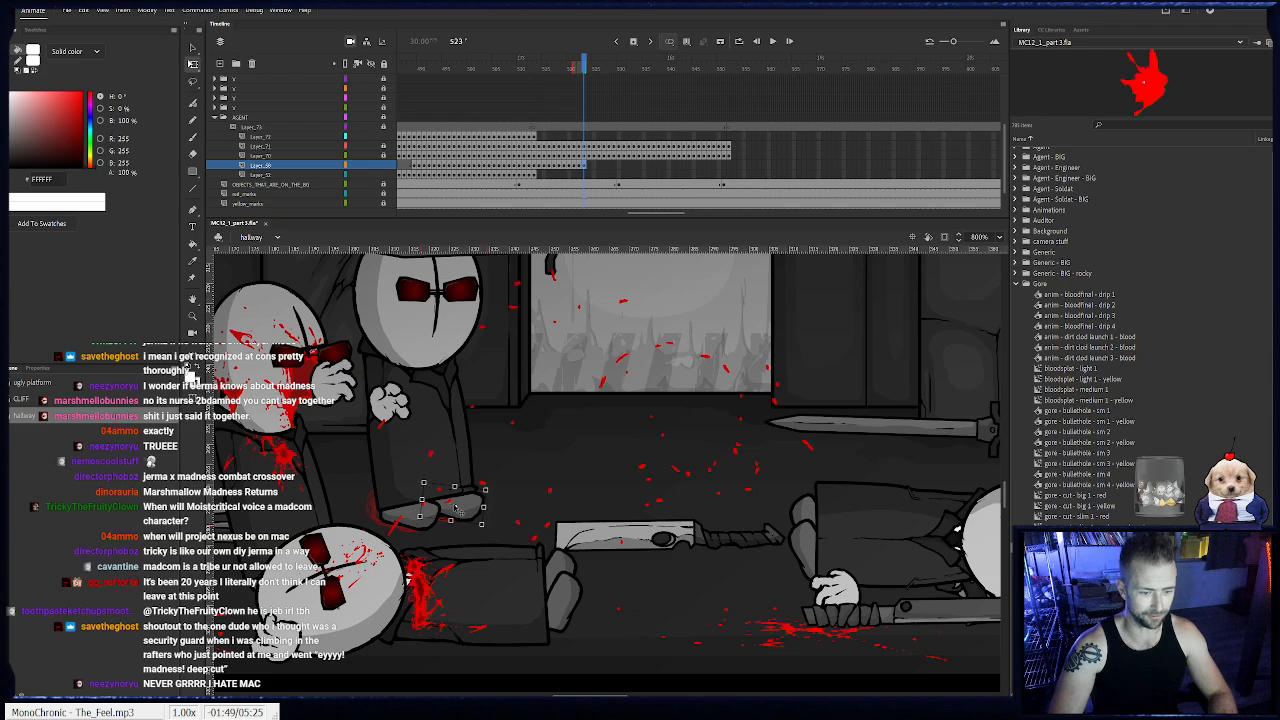
{"action": "key", "text": "."}
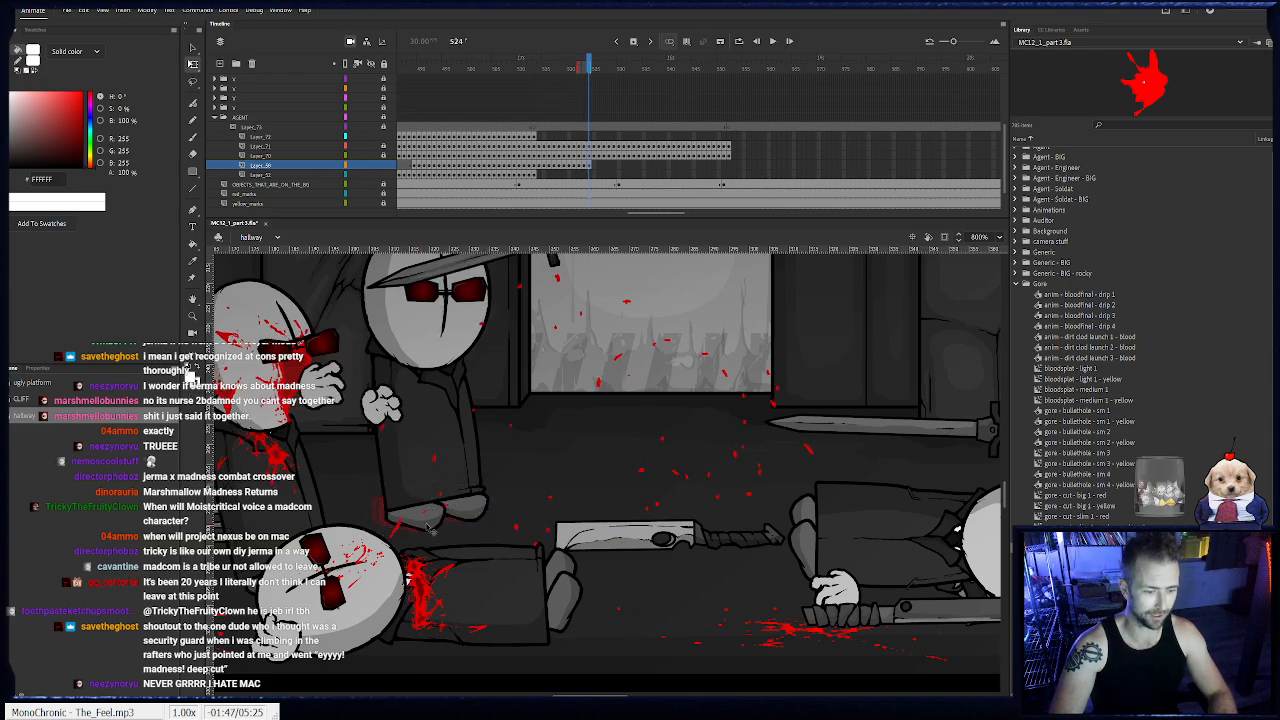
{"action": "key", "text": "."}
{"action": "left_click", "coordinate": [460, 510]}
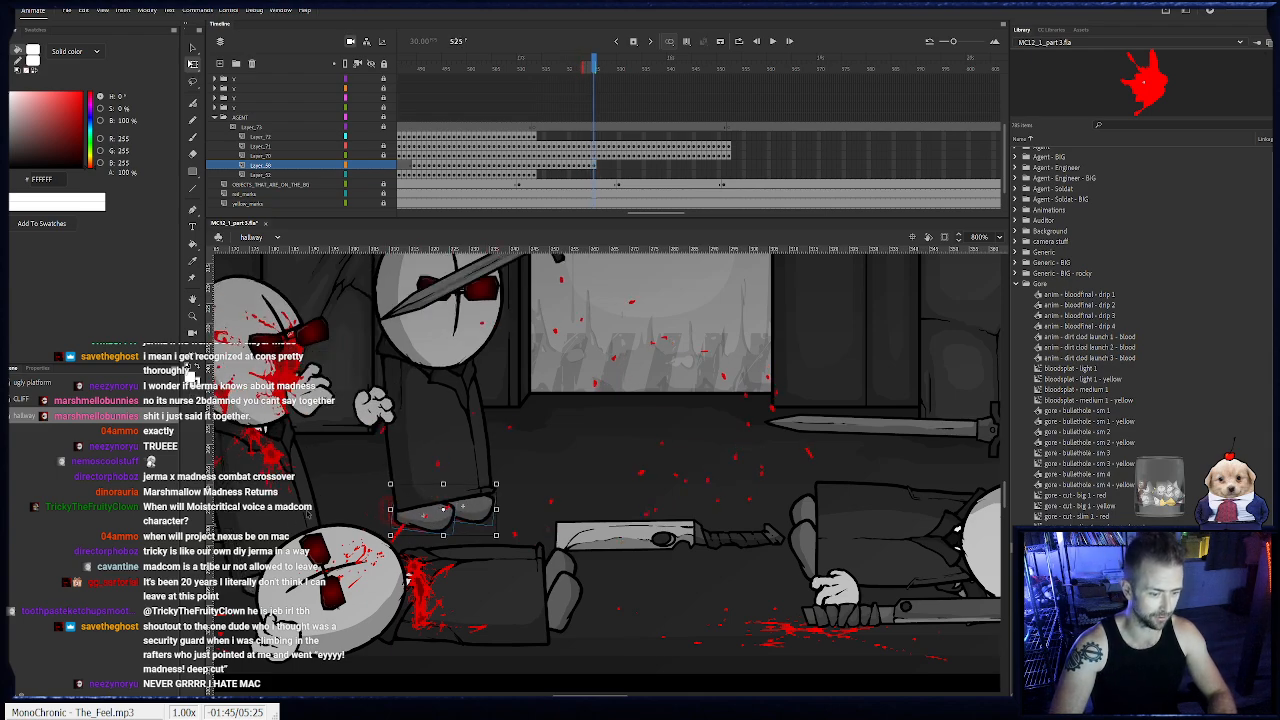
- Keyframe the standing agent's feet on Layer_69 from frame 526 to 528, moving both feet forward with the body
{"action": "key", "text": "."}
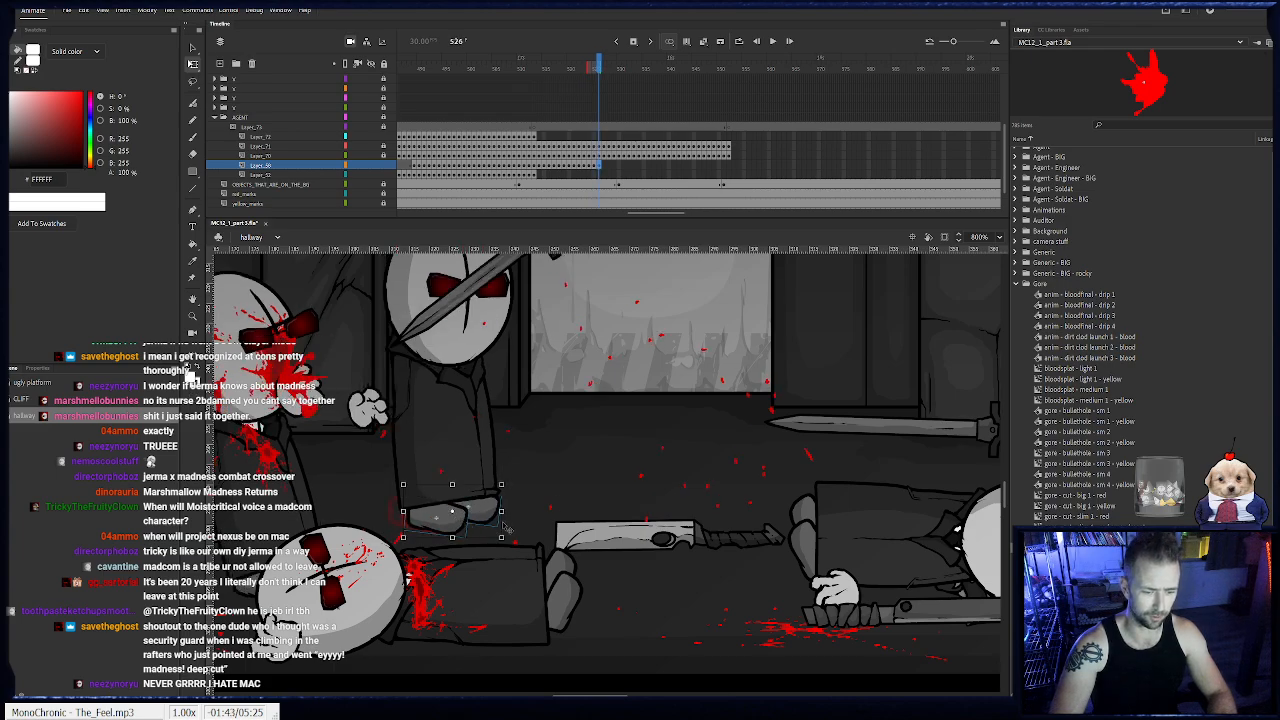
{"action": "key", "text": "."}
{"action": "left_click", "coordinate": [541, 520]}
{"action": "key", "text": "."}
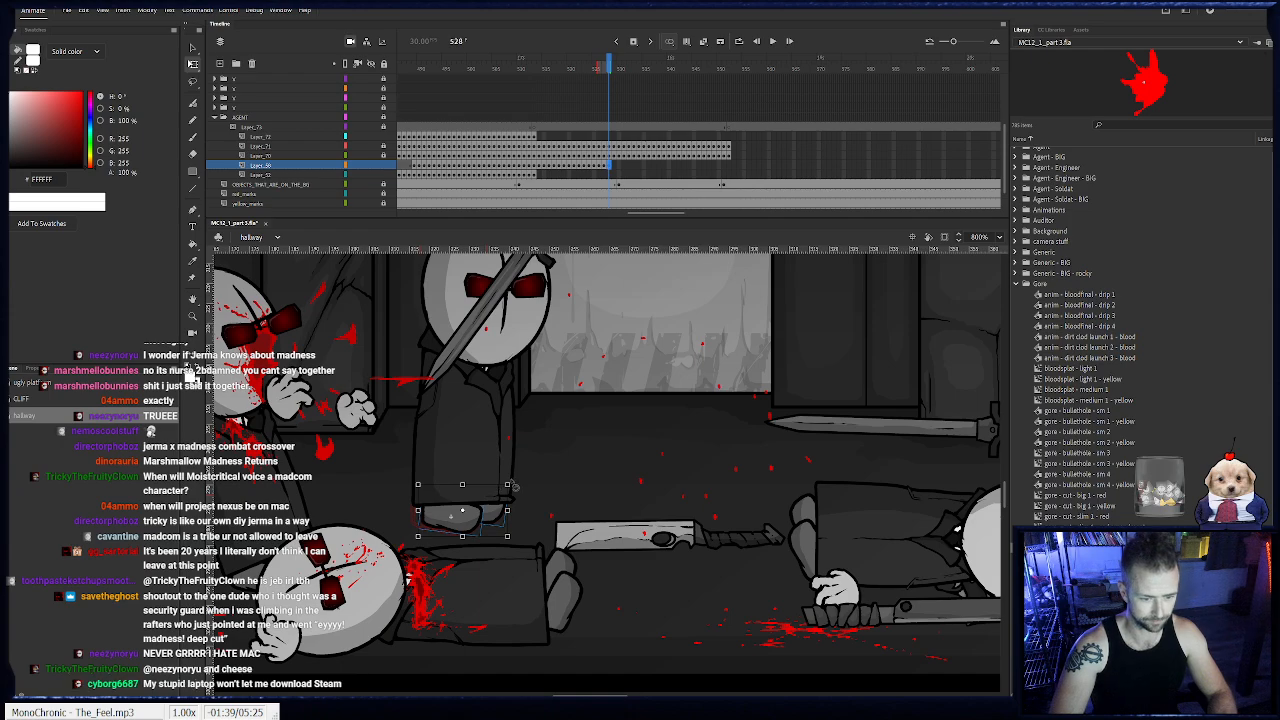
{"action": "left_click", "coordinate": [478, 522]}
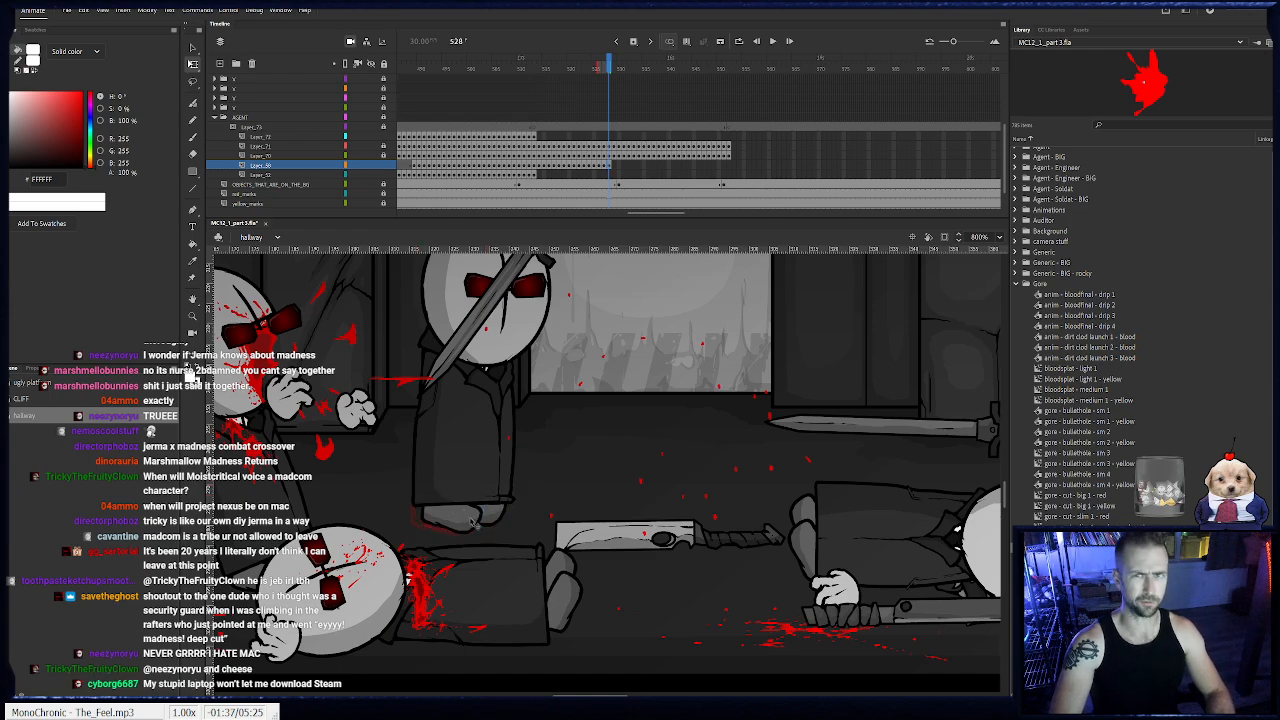
{"action": "left_click", "coordinate": [477, 522]}
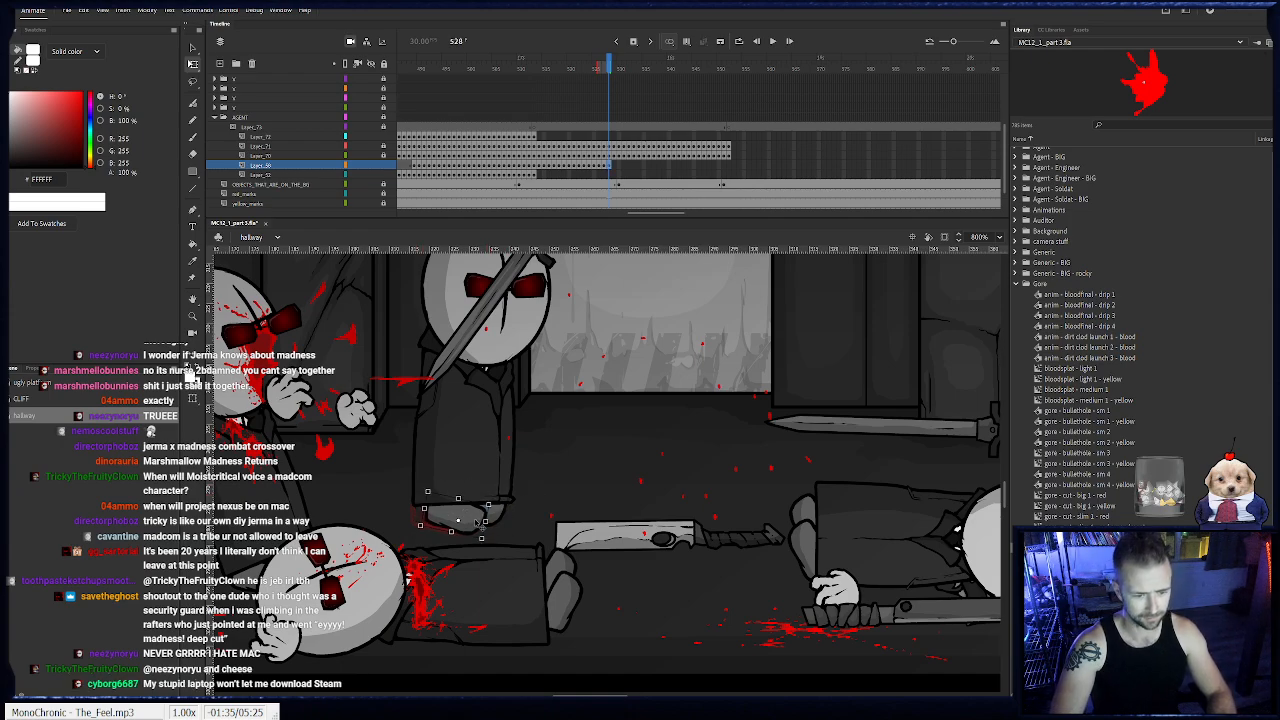
- Keyframe the feet on Layer_69 from frame 529 to 531, shifting and rotating them to follow the coat's lower edge
{"action": "key", "text": "."}
{"action": "left_click_drag", "start_coordinate": [478, 524], "coordinate": [481, 525]}
{"action": "left_click_drag", "start_coordinate": [520, 477], "coordinate": [527, 484]}
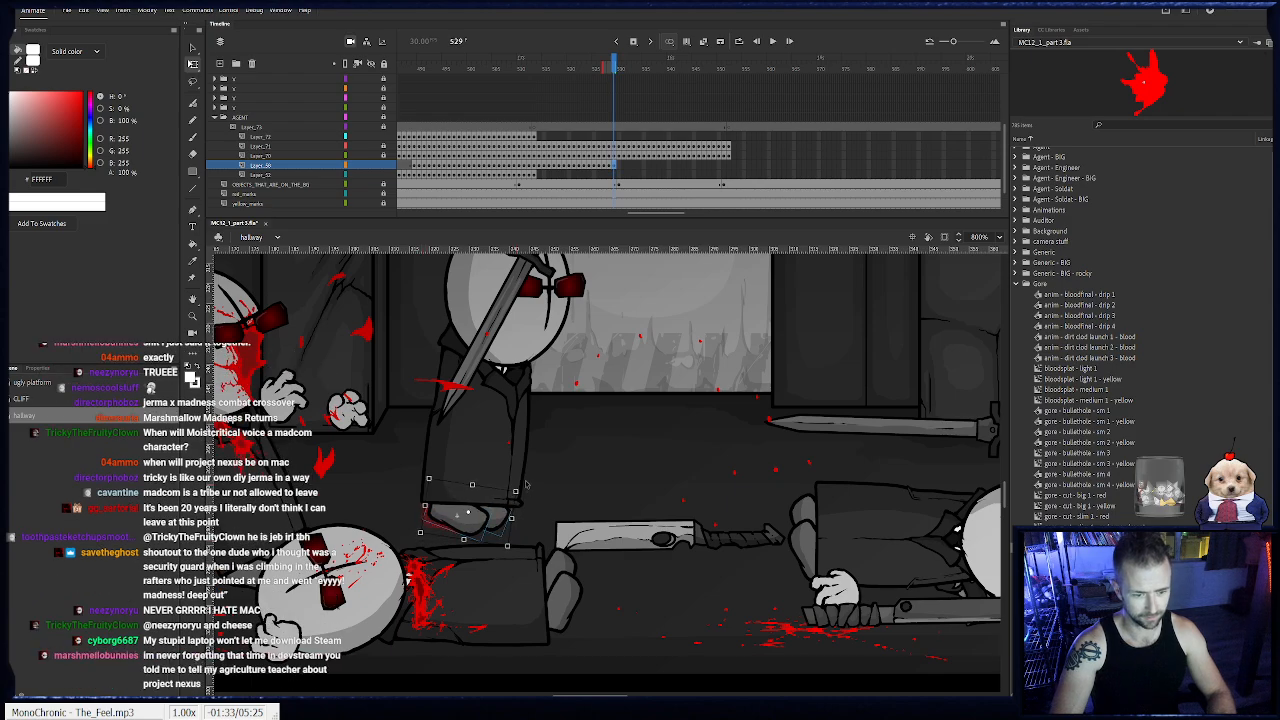
{"action": "key", "text": "."}
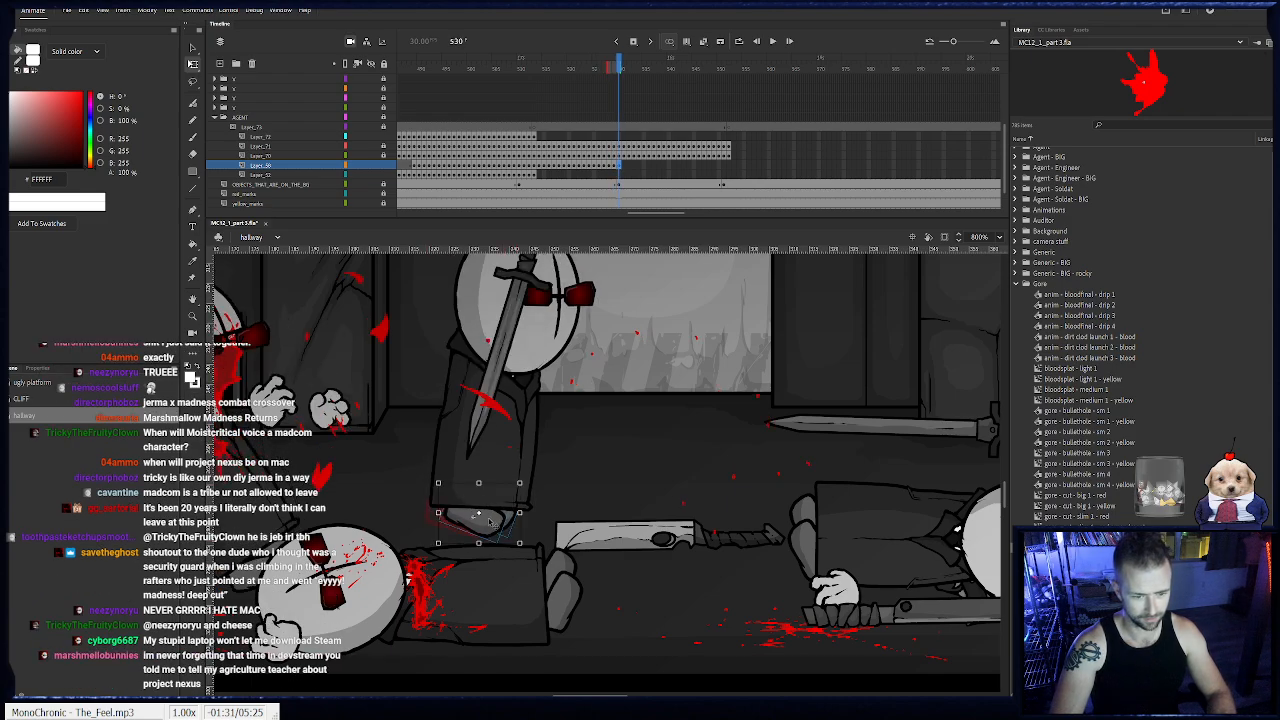
{"action": "key", "text": "."}
{"action": "left_click", "coordinate": [495, 522]}
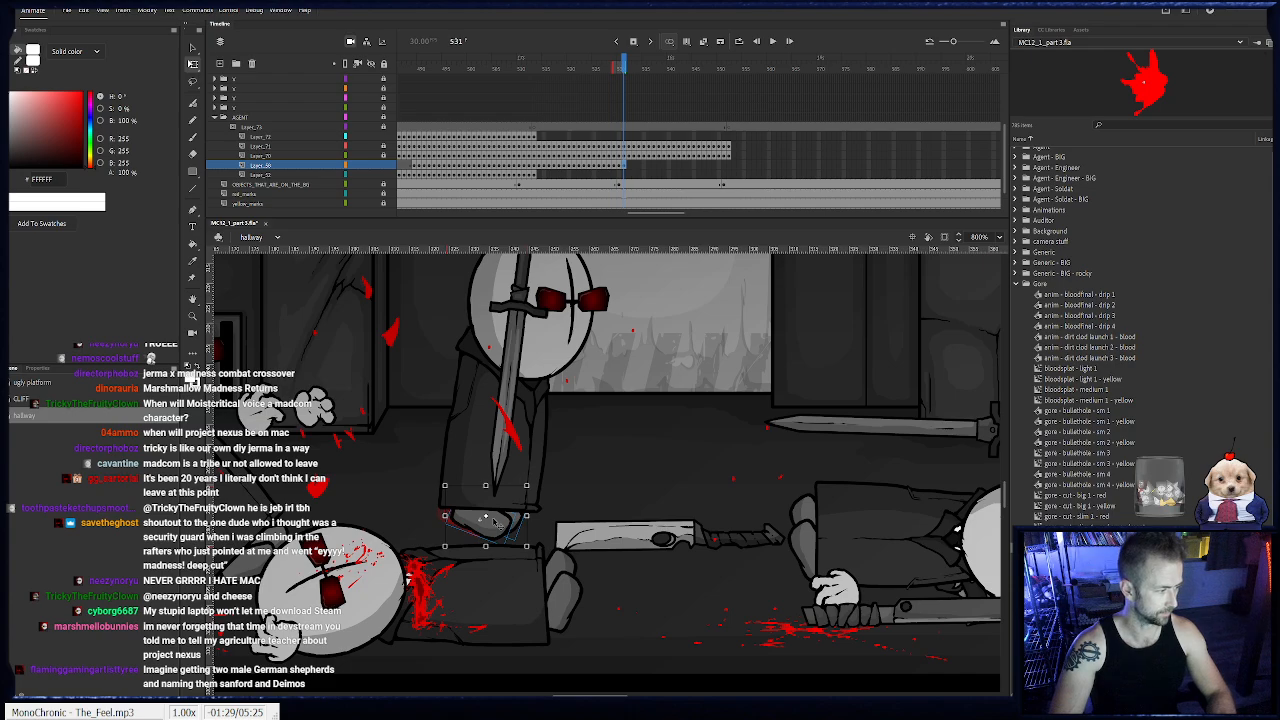
- Keyframe the feet on Layer_69 from frame 532 to 535, rotating them individually as the body moves past the upright sword
{"action": "key", "text": "."}
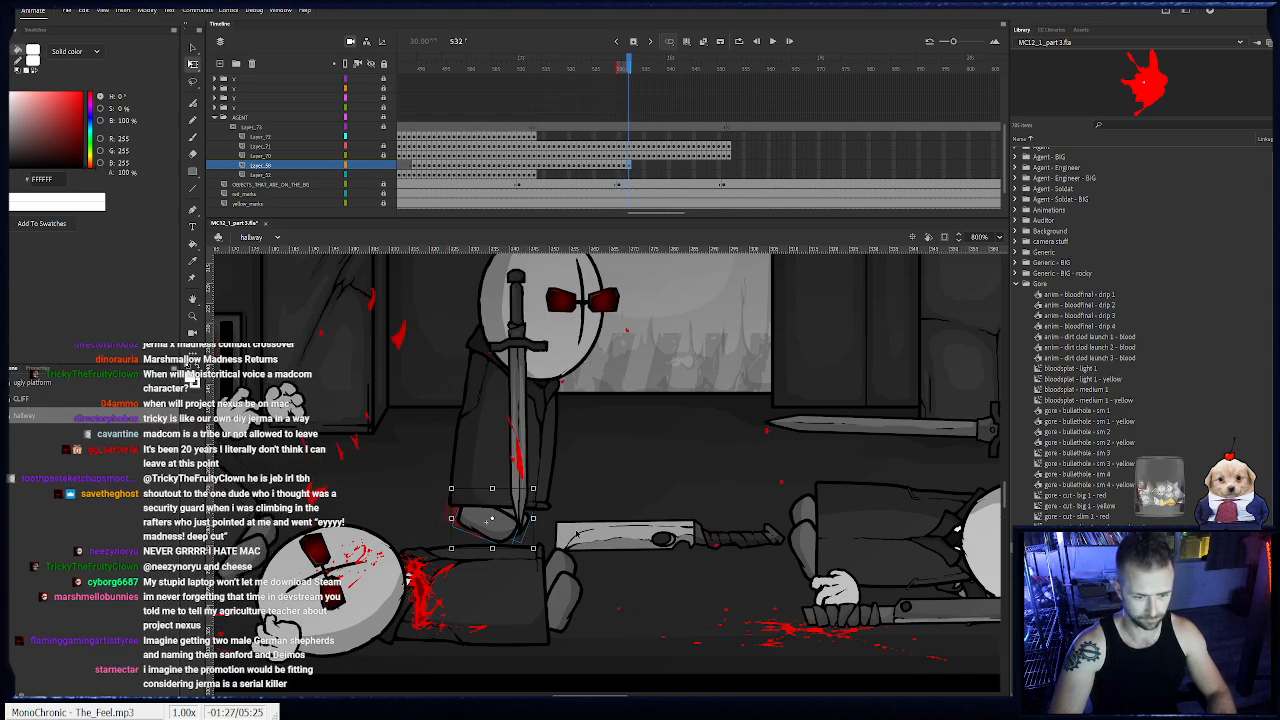
{"action": "key", "text": "."}
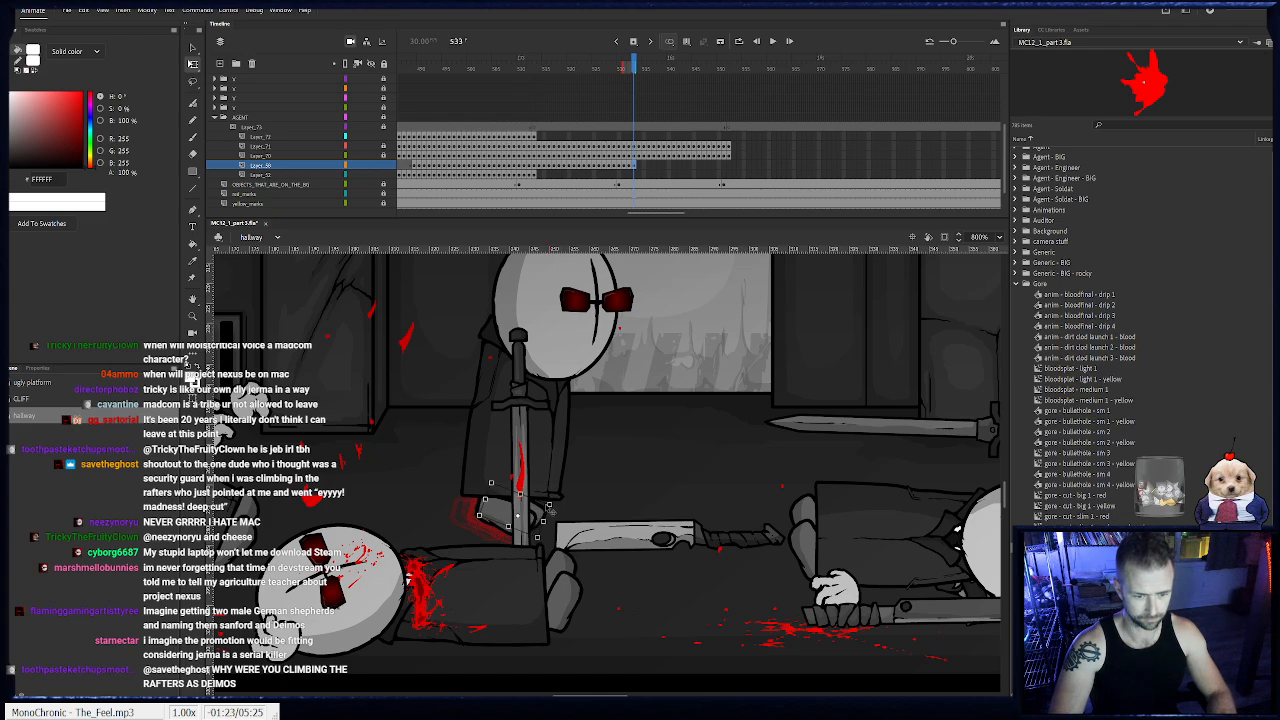
{"action": "key", "text": "F6"}
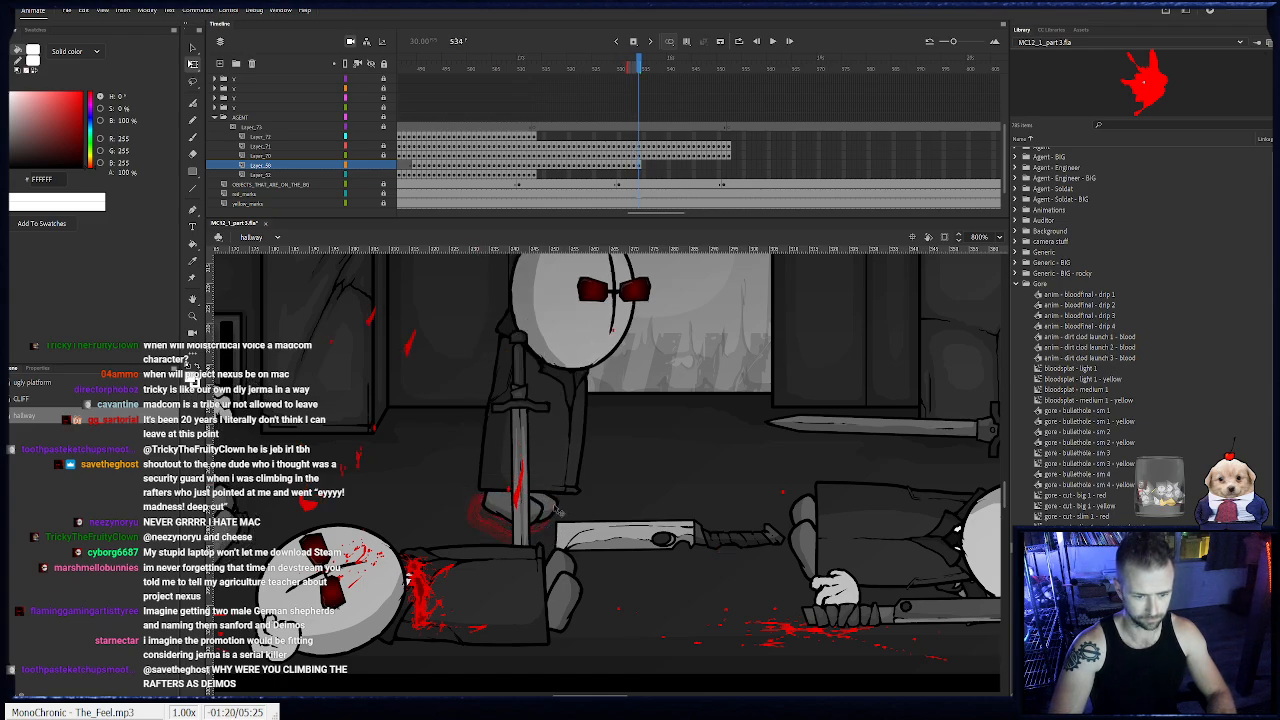
{"action": "key", "text": "F6"}
{"action": "left_click", "coordinate": [590, 462]}
{"action": "left_click_drag", "start_coordinate": [570, 498], "coordinate": [579, 500]}
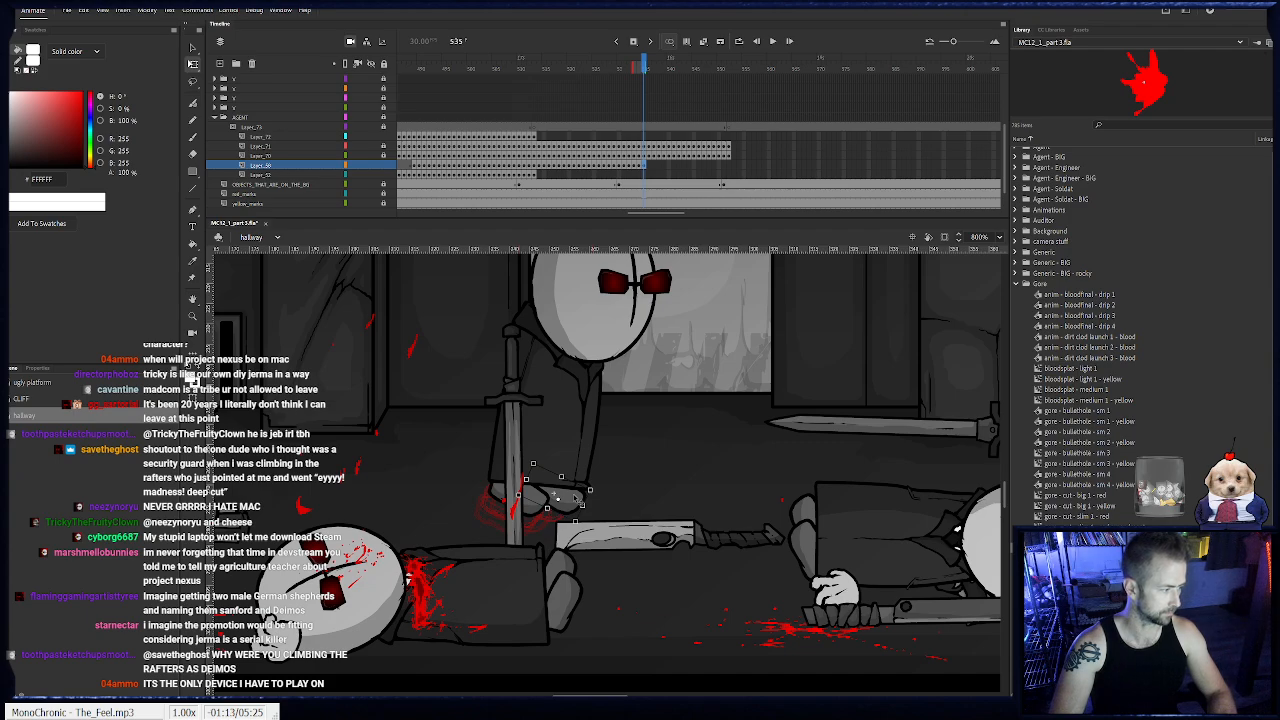
- Keyframe the feet on Layer_69 from frame 536 to 538, moving them forward and tilting them beneath the advancing body
{"action": "key", "text": "F6"}
{"action": "left_click_drag", "start_coordinate": [569, 502], "coordinate": [622, 476]}
{"action": "left_click", "coordinate": [632, 494]}
{"action": "left_click", "coordinate": [636, 490]}
{"action": "key", "text": "F6"}
{"action": "left_click", "coordinate": [676, 496]}
{"action": "key", "text": "F6"}
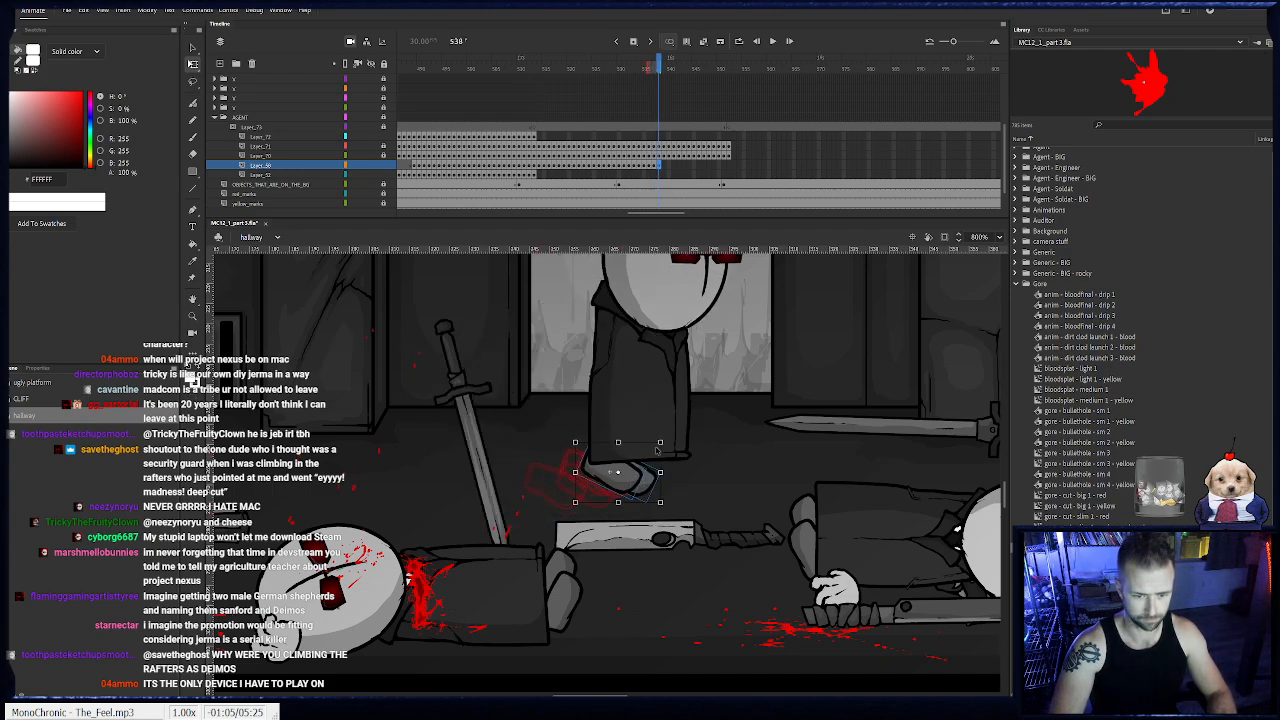
{"action": "left_click_drag", "start_coordinate": [666, 439], "coordinate": [688, 466]}
{"action": "left_click", "coordinate": [690, 447]}
- Keyframe the feet on Layer_69 from frame 539 to 541, repositioning both feet under the hem
{"action": "key", "text": "F6"}
{"action": "left_click", "coordinate": [721, 468]}
{"action": "key", "text": "F6"}
{"action": "left_click", "coordinate": [762, 464]}
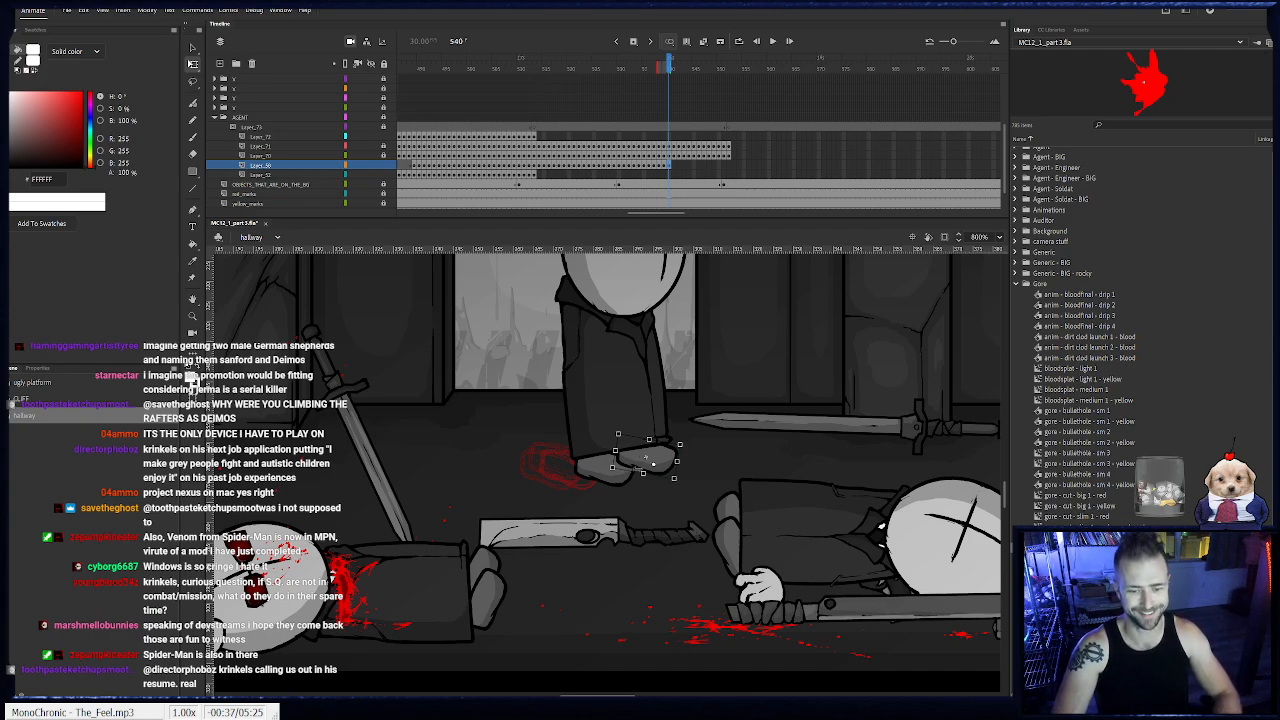
{"action": "key", "text": "period"}
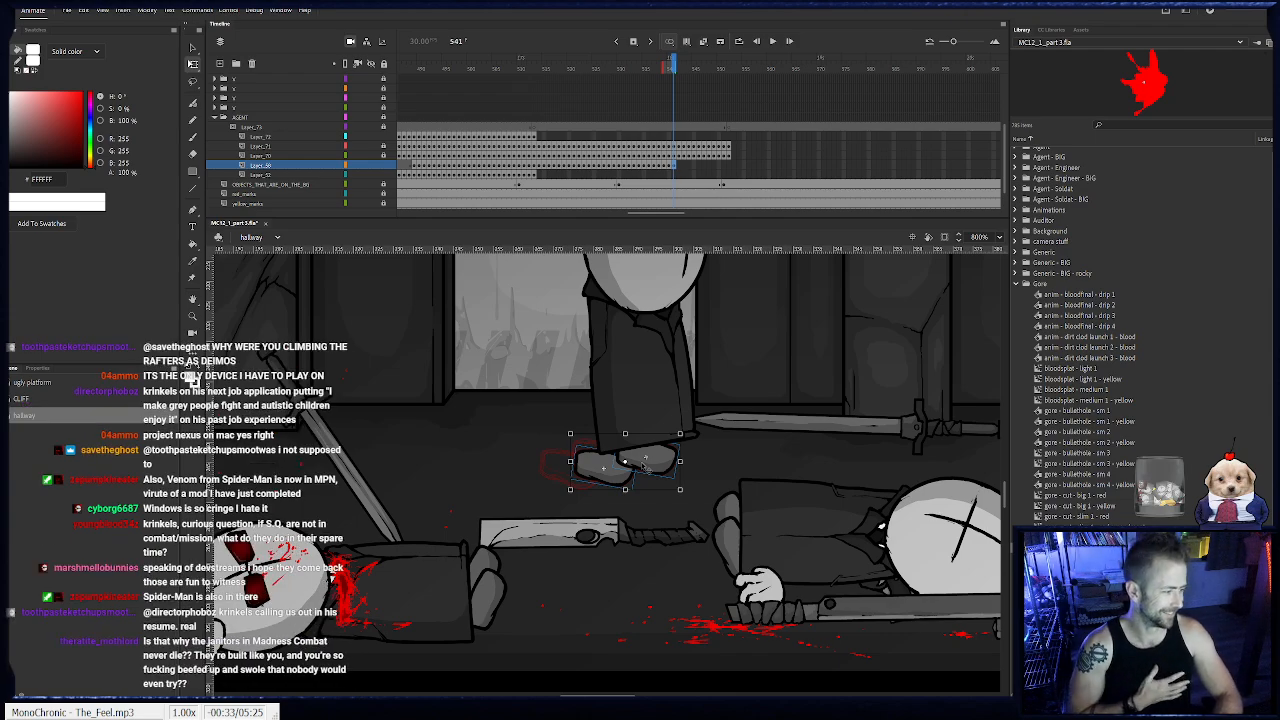
{"action": "mouse_move", "coordinate": [664, 450]}
{"action": "left_mouse_down"}
{"action": "mouse_move", "coordinate": [627, 459]}
{"action": "mouse_move", "coordinate": [660, 474]}
{"action": "left_mouse_up"}
{"action": "left_click", "coordinate": [745, 450]}
- Keyframe the feet on Layer_69 at frames 542 and 543, moving and rotating them to line up with the coat's bottom edge
{"action": "key", "text": "F6"}
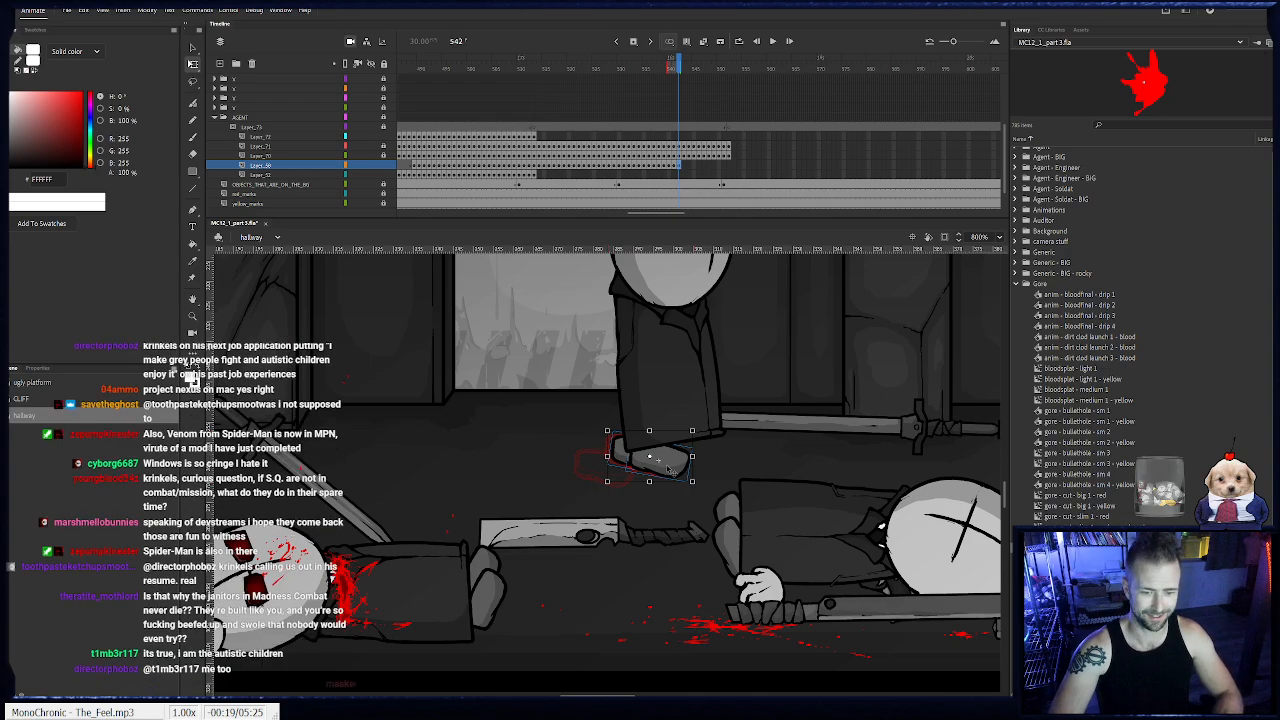
{"action": "left_click_drag", "start_coordinate": [670, 468], "coordinate": [675, 466]}
{"action": "left_click", "coordinate": [612, 440]}
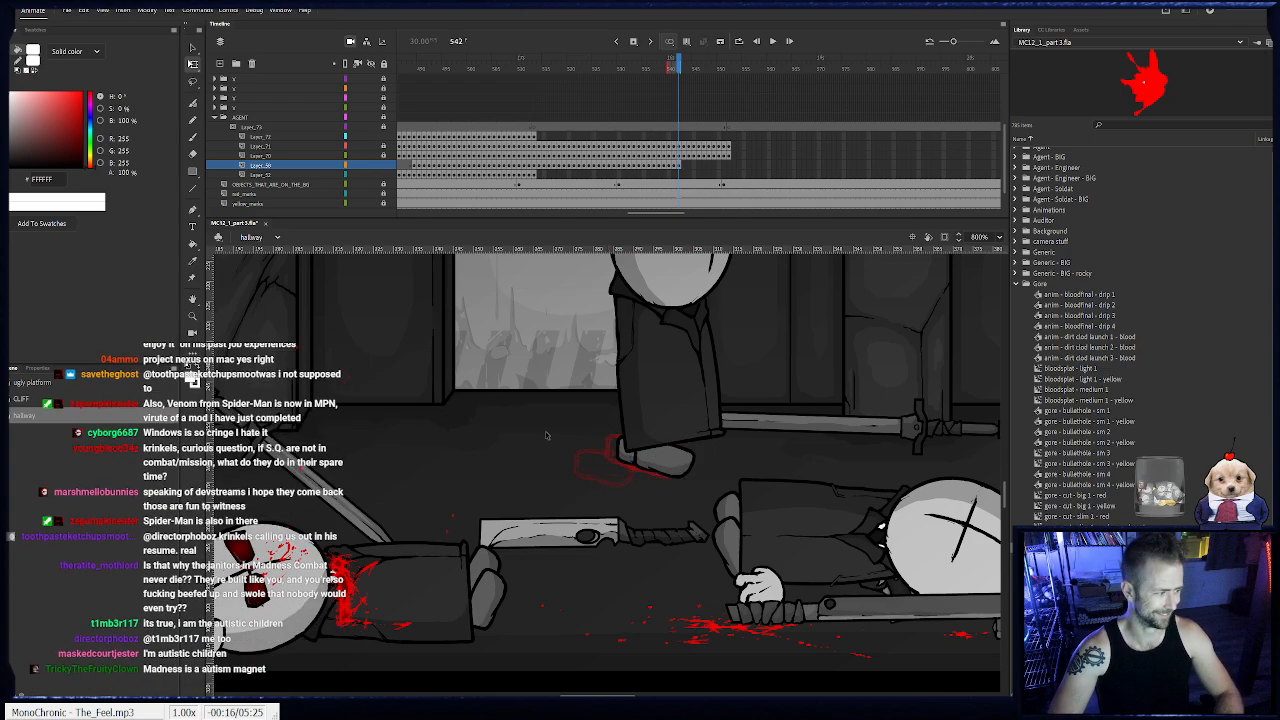
{"action": "key", "text": "."}
{"action": "left_click", "coordinate": [676, 449]}
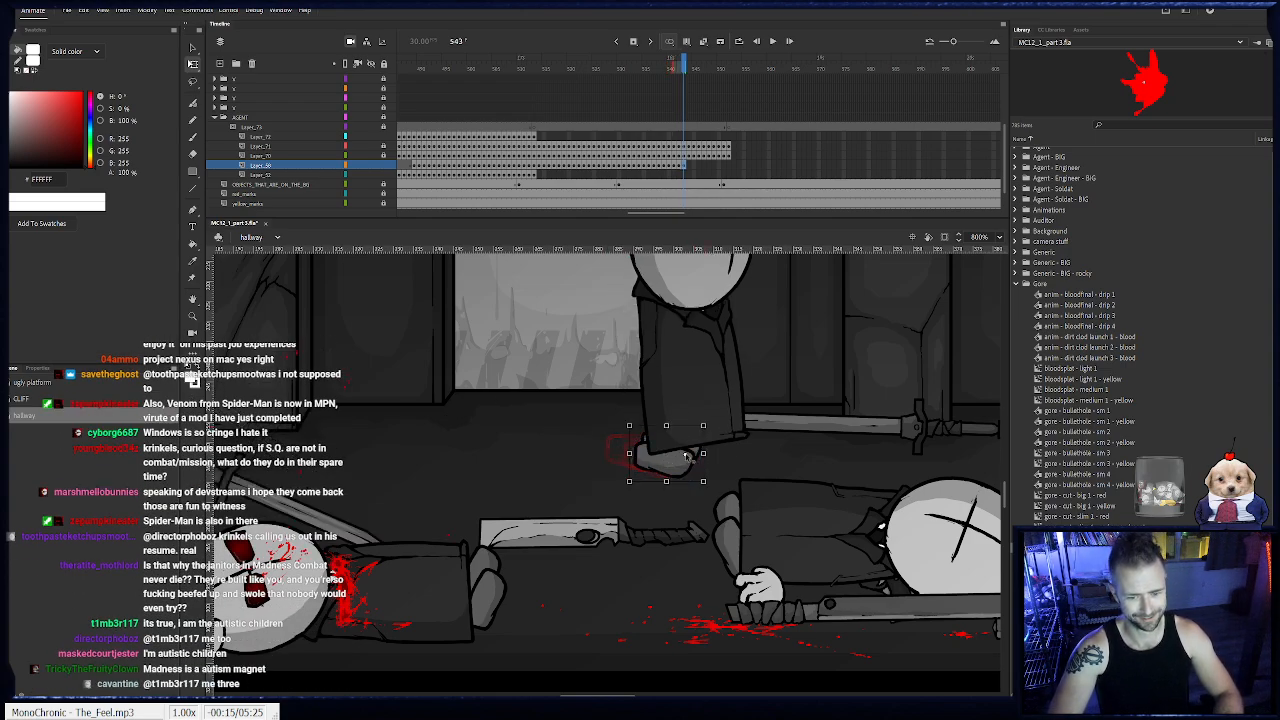
{"action": "left_click_drag", "start_coordinate": [676, 455], "coordinate": [695, 456]}
{"action": "left_click", "coordinate": [727, 465]}
{"action": "left_click", "coordinate": [719, 449]}
- Keyframe the feet on Layer_69 at frames 544 and 545, adjusting each foot's position and angle under the body
{"action": "key", "text": "."}
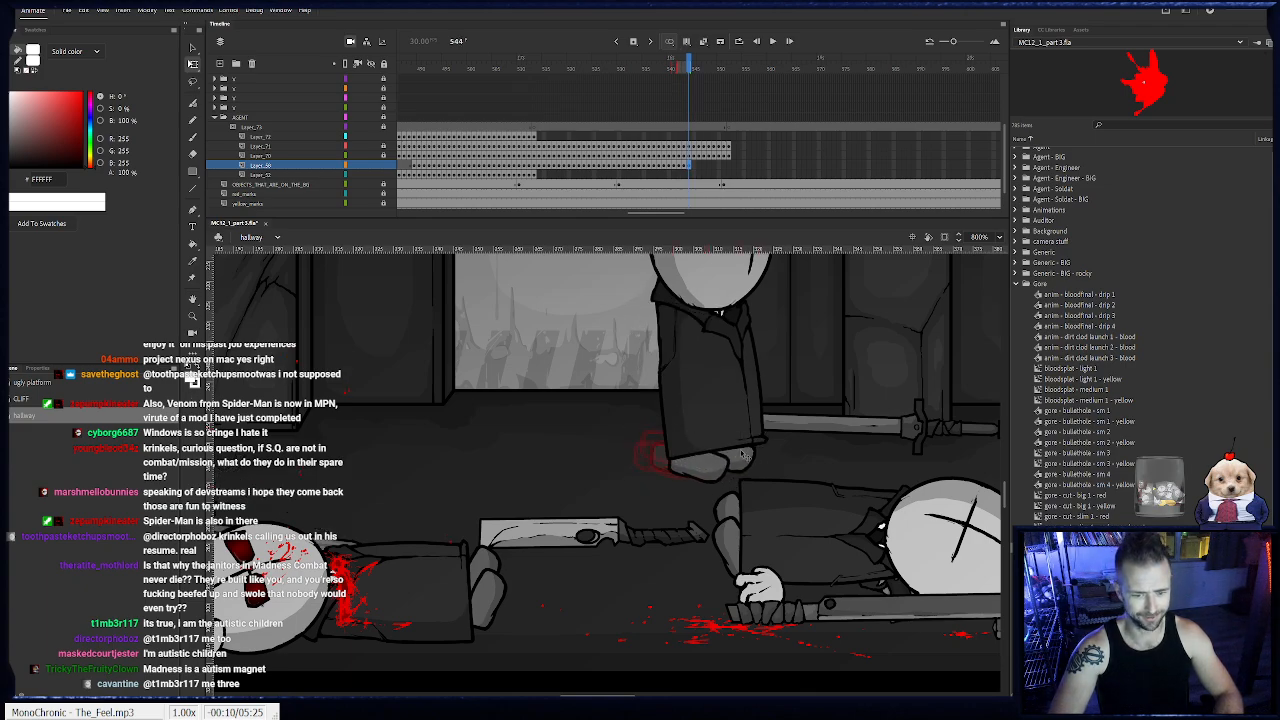
{"action": "left_click_drag", "start_coordinate": [733, 462], "coordinate": [742, 462]}
{"action": "left_click", "coordinate": [771, 466]}
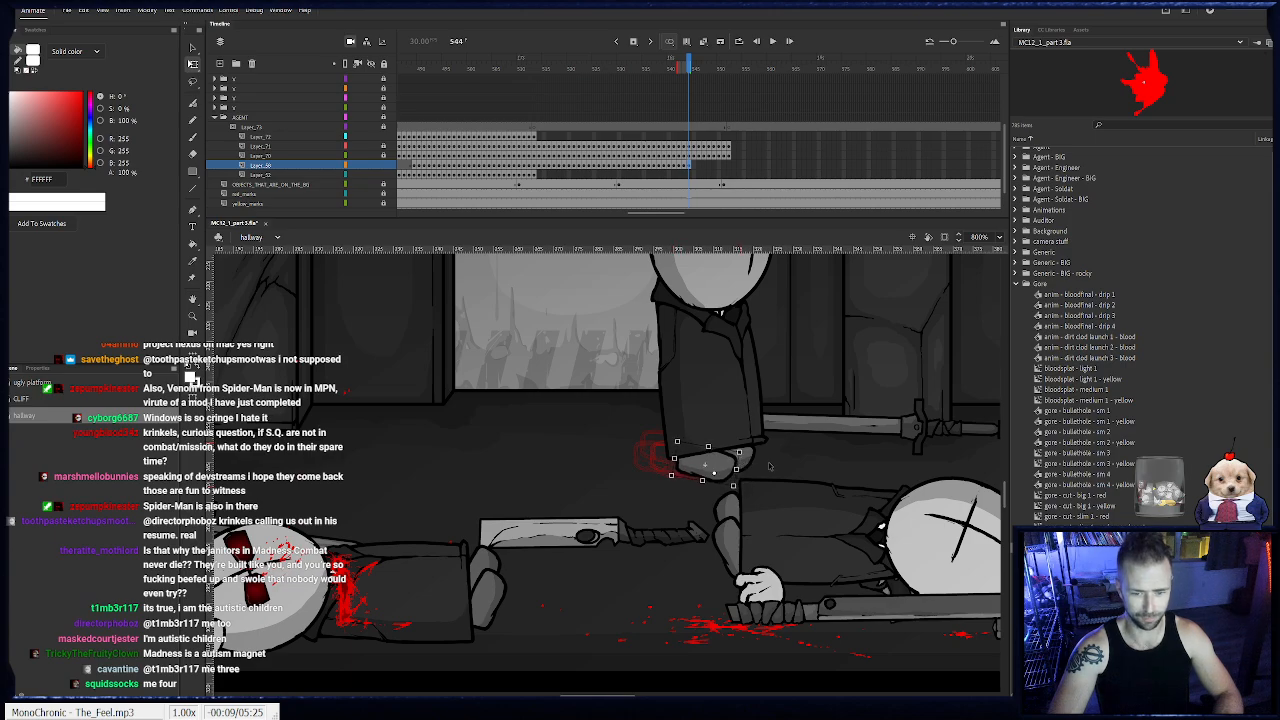
{"action": "key", "text": "."}
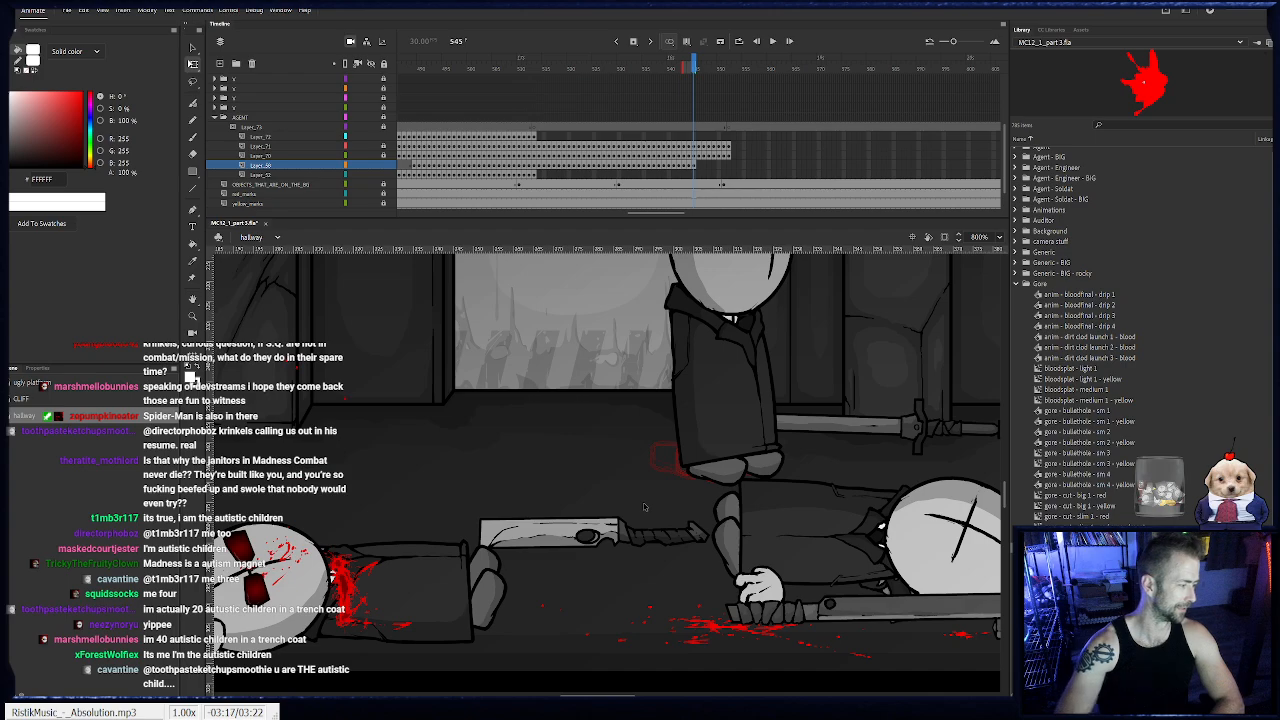
{"action": "left_click", "coordinate": [773, 454]}
{"action": "left_click_drag", "start_coordinate": [788, 455], "coordinate": [552, 451]}
- Keyframe the feet on Layer_69 from frame 546 to 548, nudging them forward behind the fallen body to match the hem
{"action": "key", "text": "."}
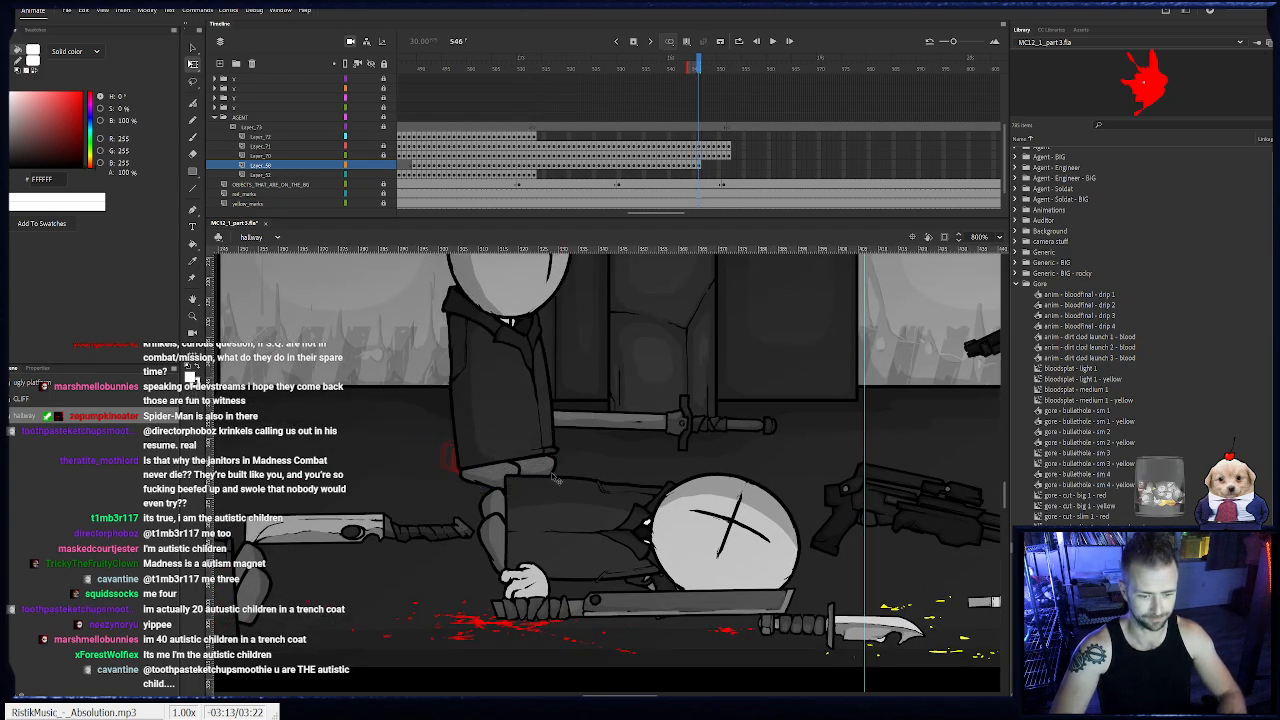
{"action": "key", "text": "."}
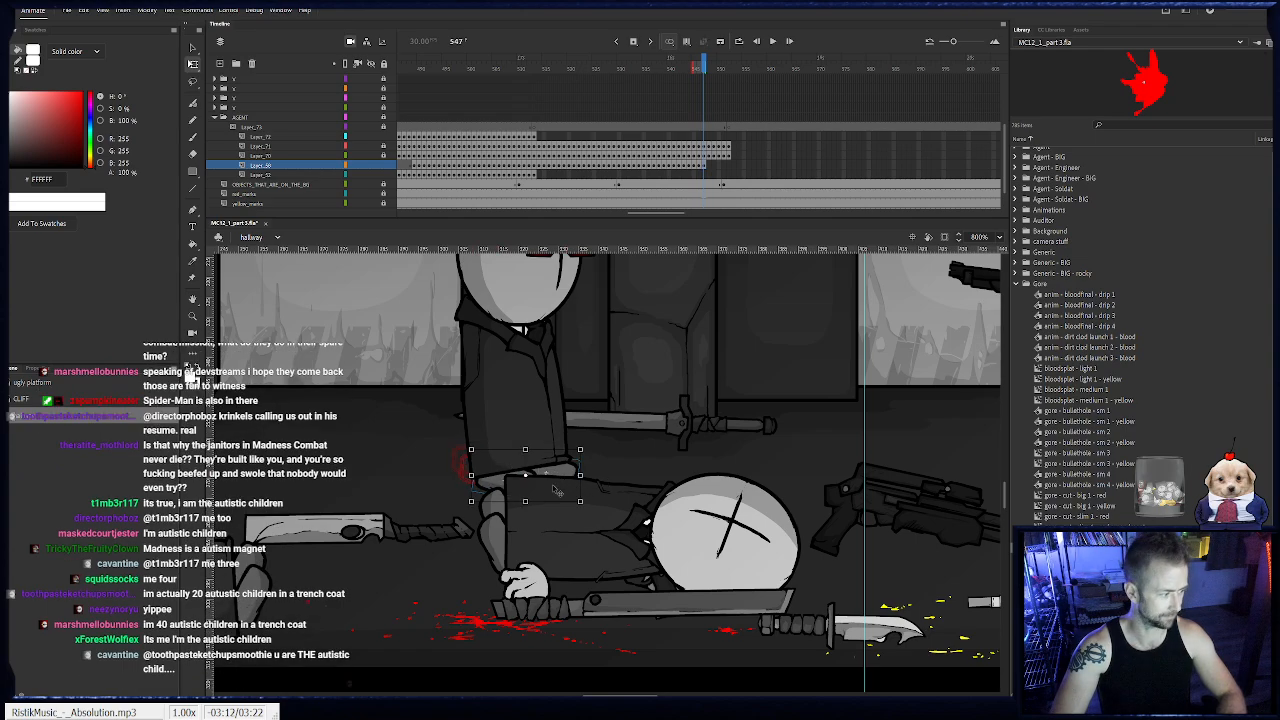
{"action": "left_click", "coordinate": [498, 491]}
{"action": "key", "text": "period"}
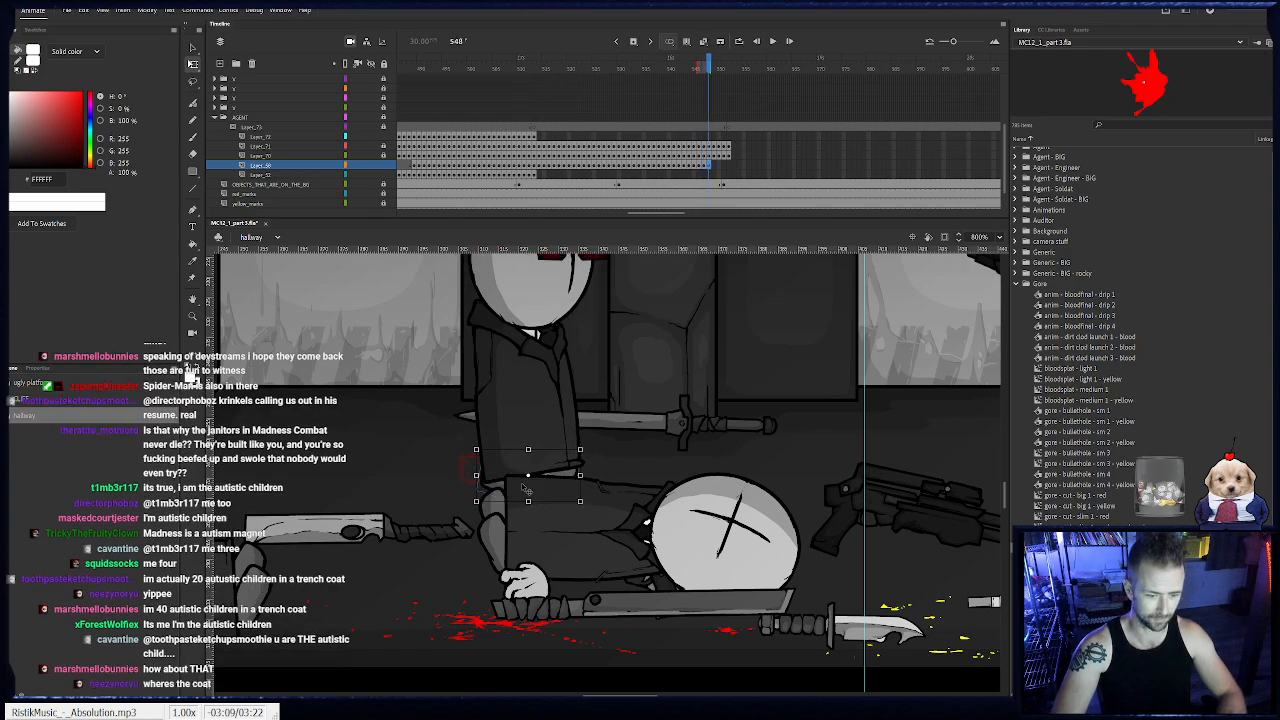
{"action": "left_click_drag", "start_coordinate": [522, 488], "coordinate": [526, 490]}
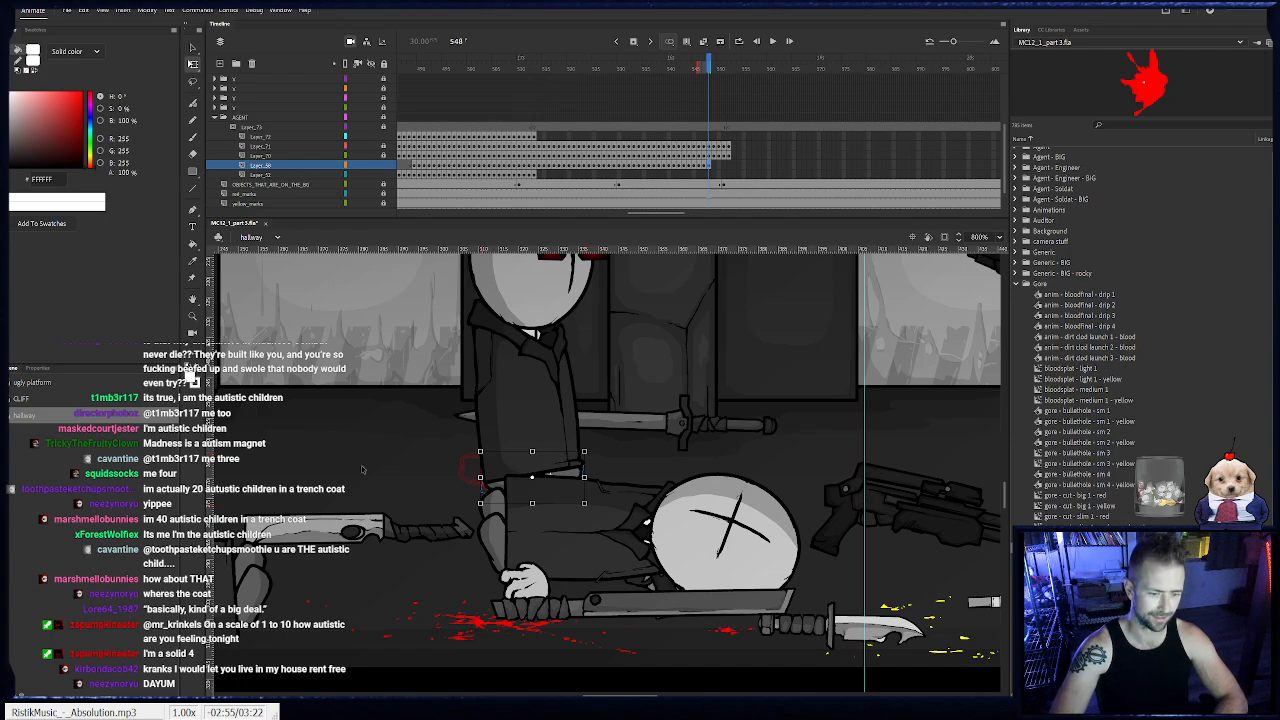
{"action": "left_click_drag", "start_coordinate": [548, 478], "coordinate": [550, 478]}
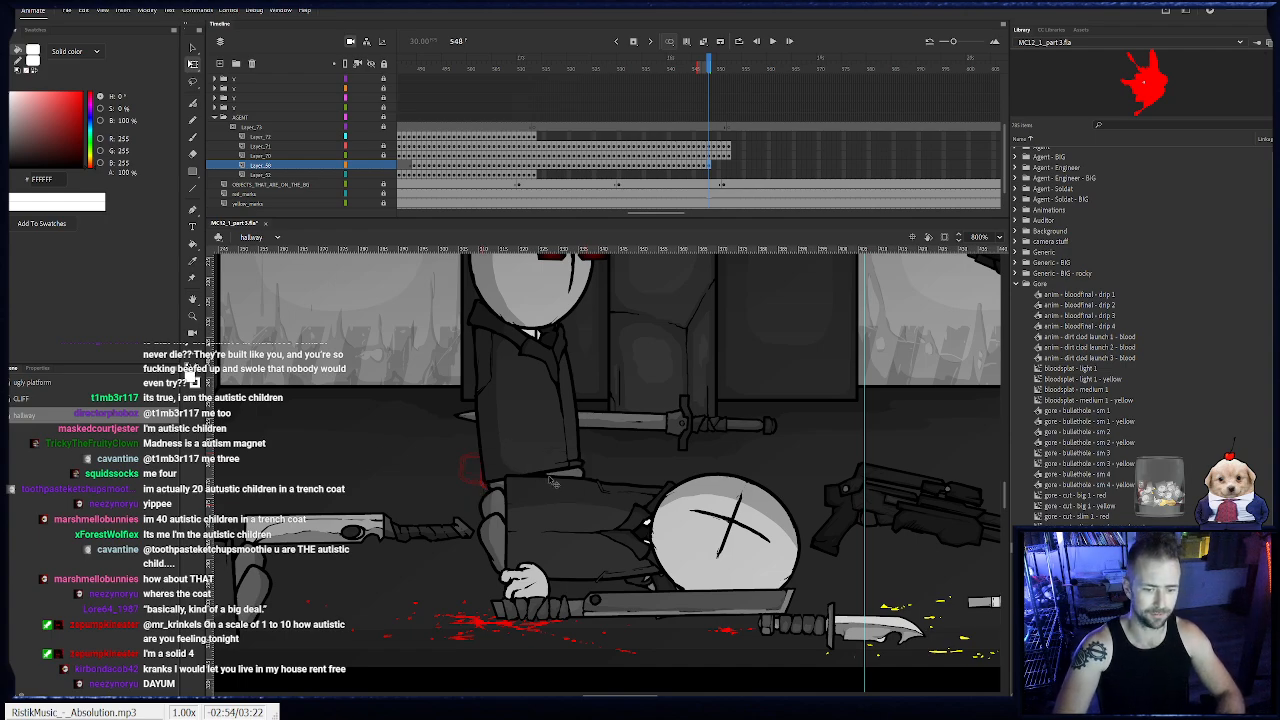
{"action": "left_click", "coordinate": [621, 478]}
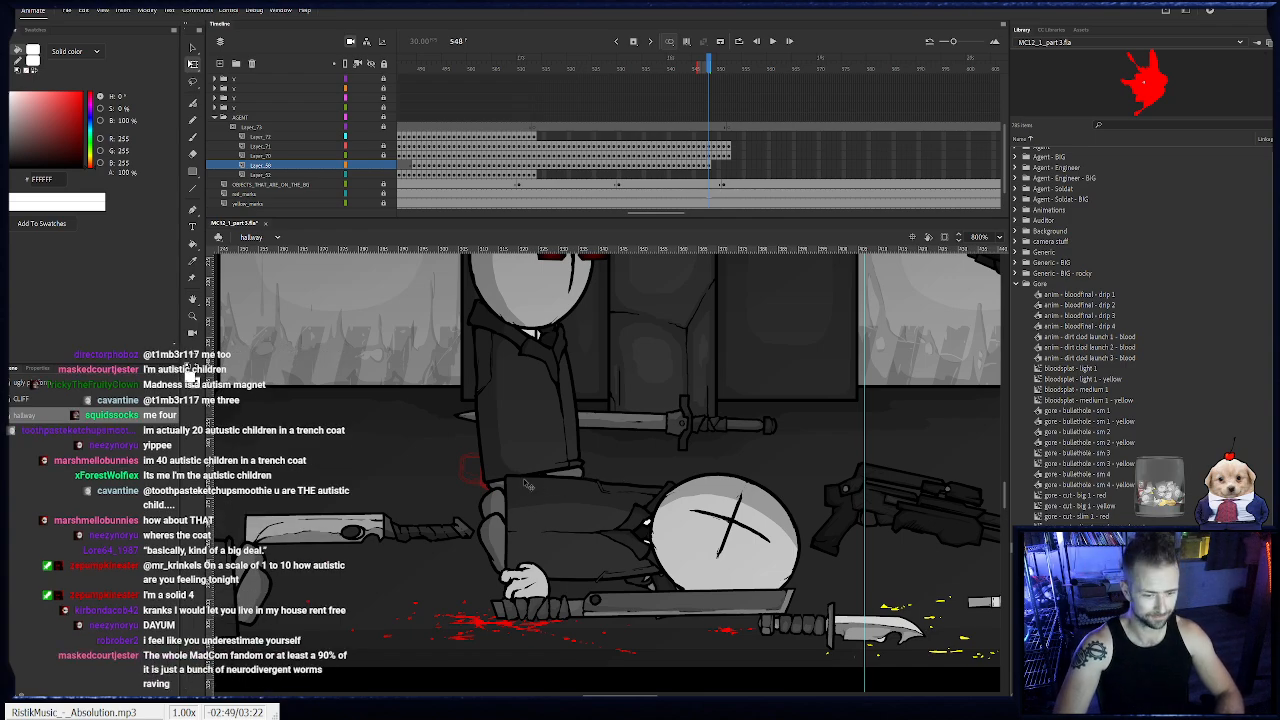
- Complete the feet keyframes on Layer_69 from frame 549 to 552, aligning them with the body, and lock the layer
{"action": "key", "text": "F6"}
{"action": "left_click_drag", "start_coordinate": [511, 483], "coordinate": [533, 494]}
{"action": "key", "text": "F6"}
{"action": "key", "text": "period"}
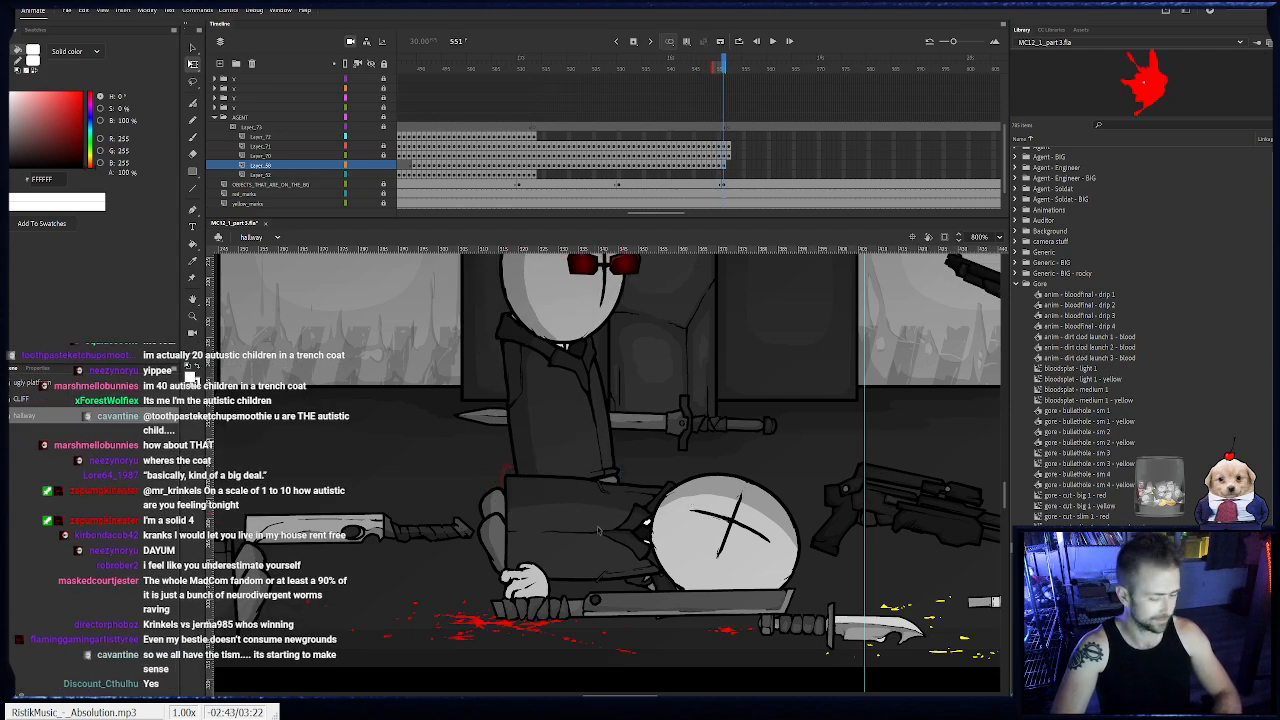
{"action": "key", "text": "period"}
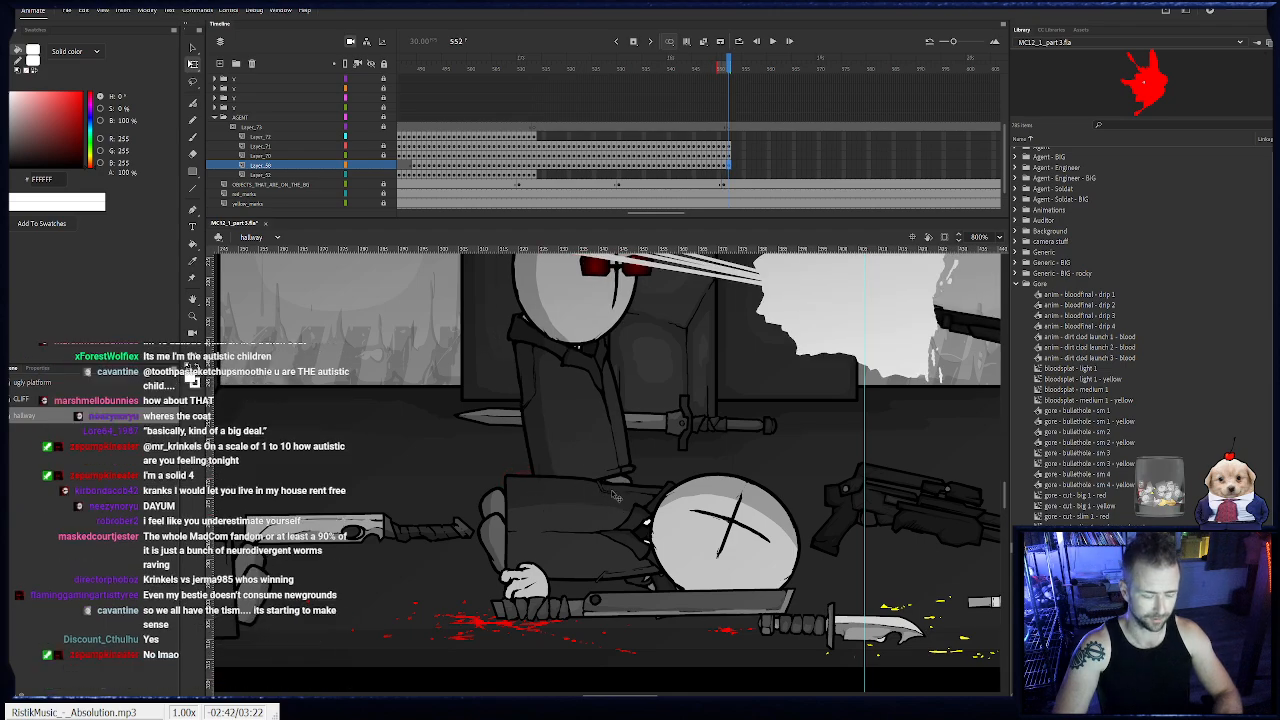
{"action": "left_click", "coordinate": [632, 481]}
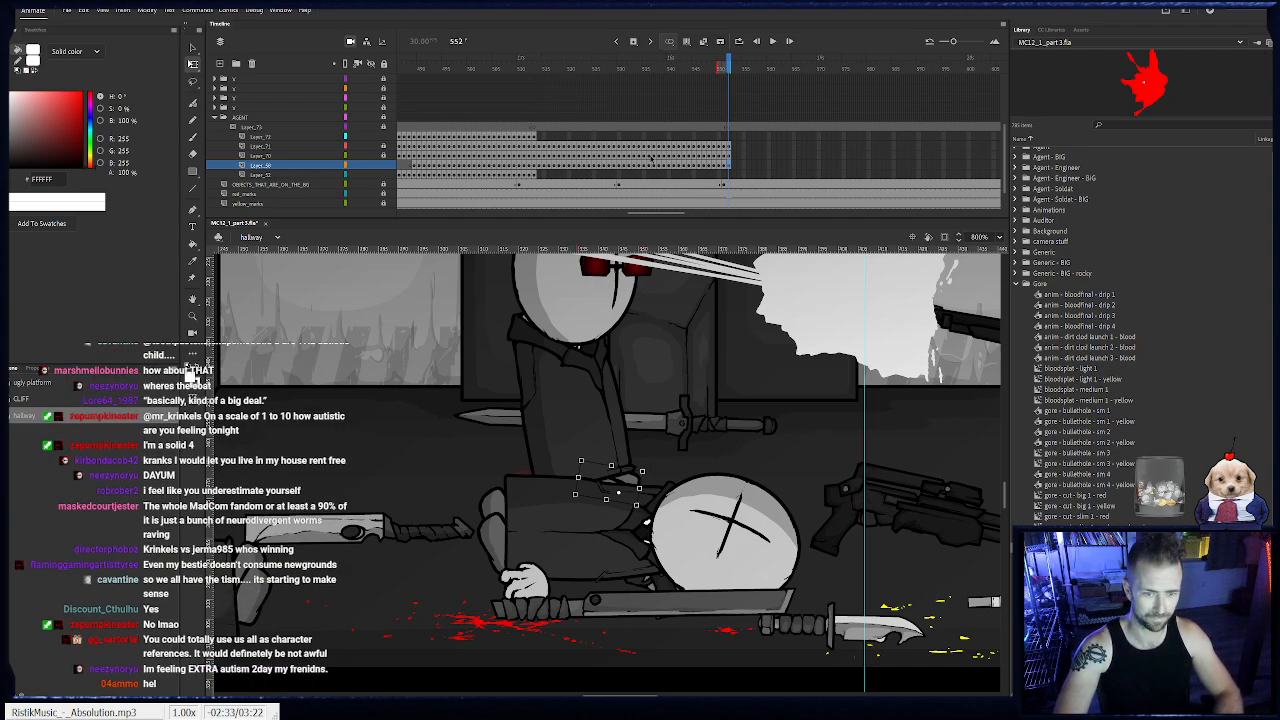
{"action": "left_click", "coordinate": [383, 166]}
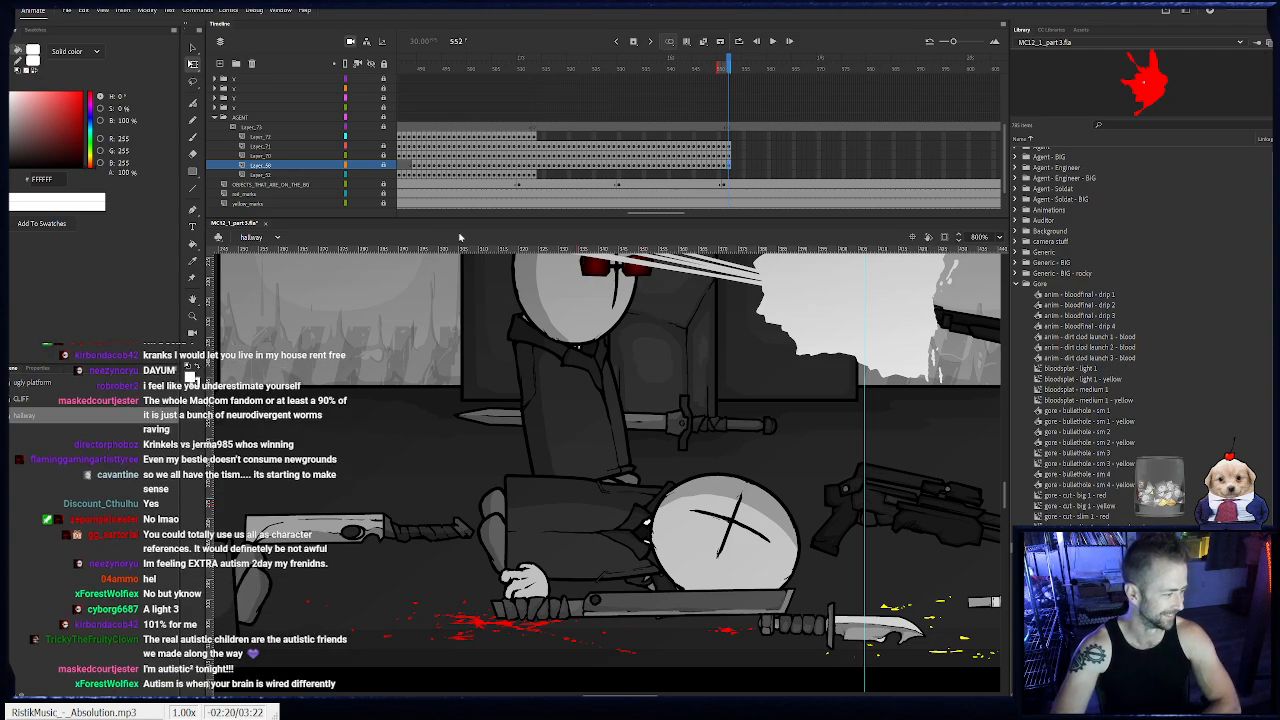
- Keyframe the standing agent's free hand from frame 514 to 518, moving it along in front of the body
{"action": "left_click", "coordinate": [533, 174]}
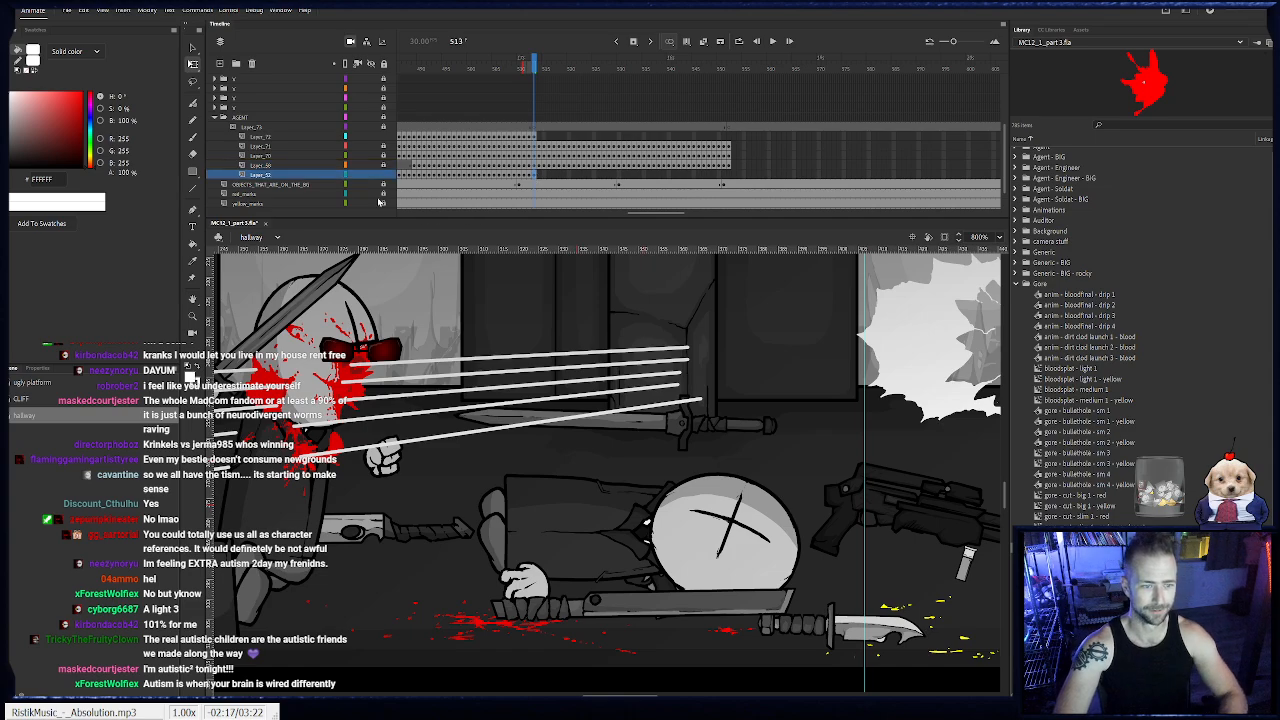
{"action": "left_click_drag", "start_coordinate": [404, 440], "coordinate": [706, 437]}
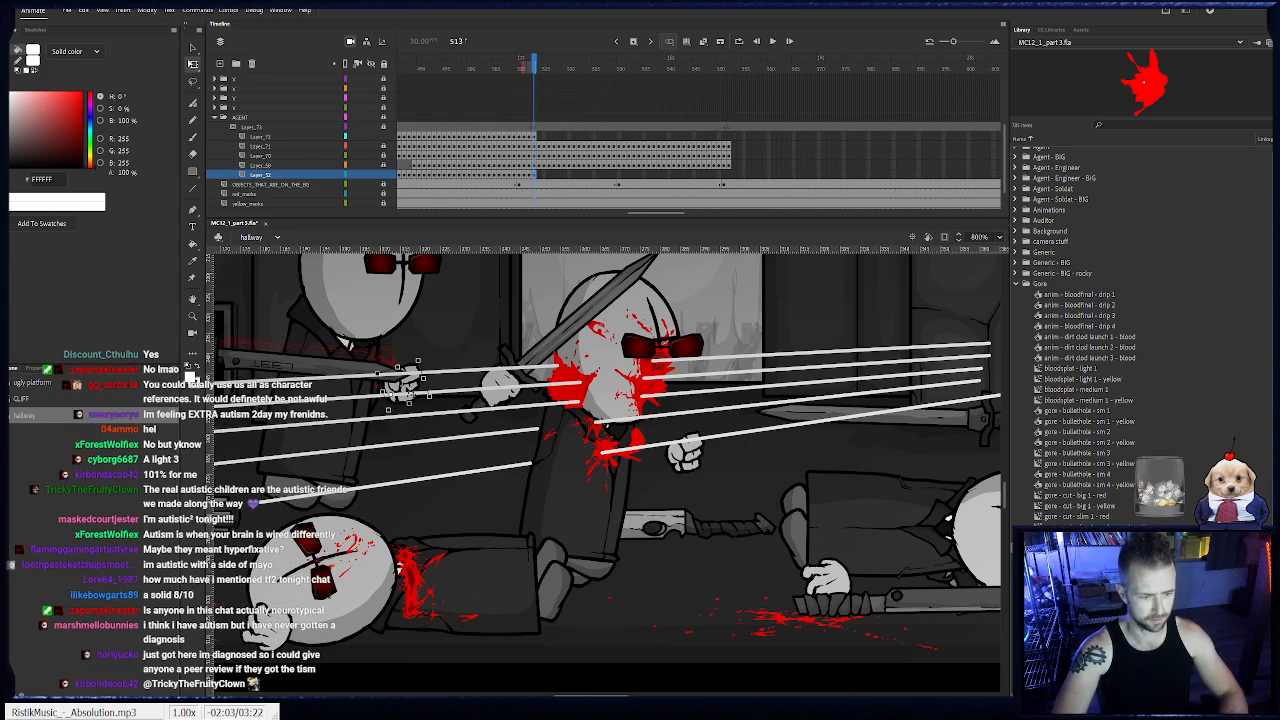
{"action": "key", "text": "."}
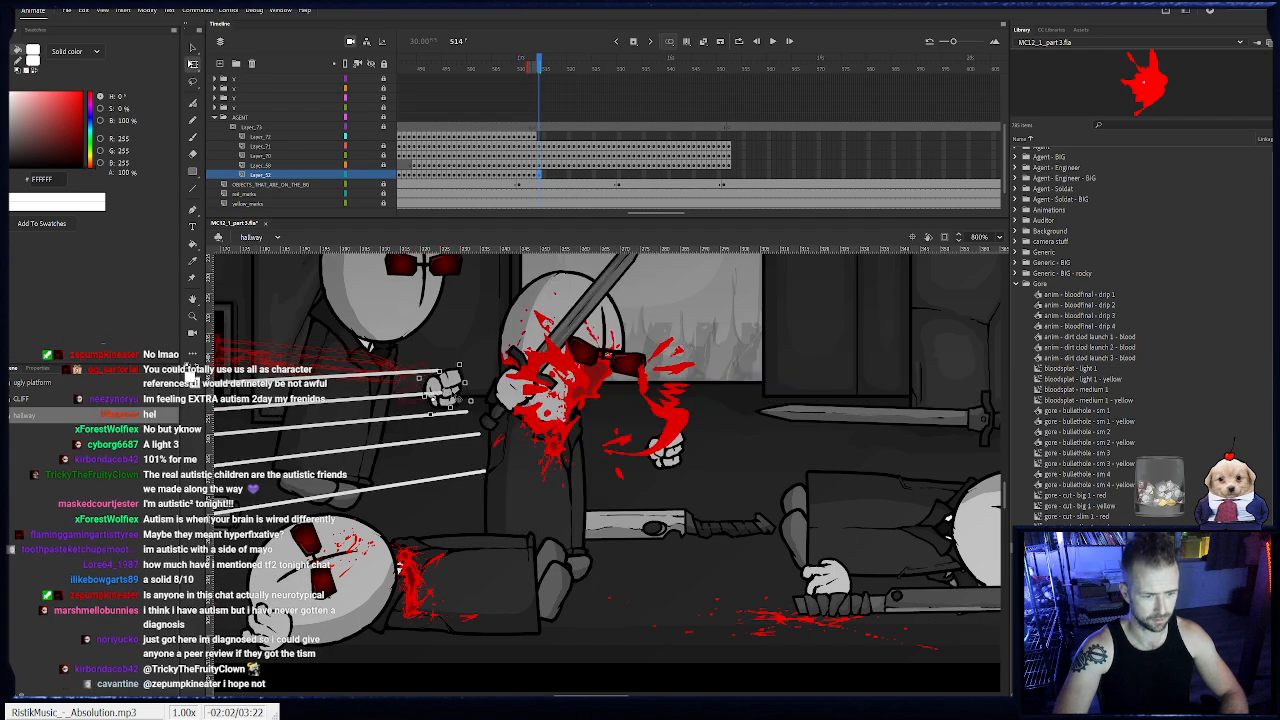
{"action": "key", "text": "."}
{"action": "key", "text": "."}
{"action": "key", "text": "."}
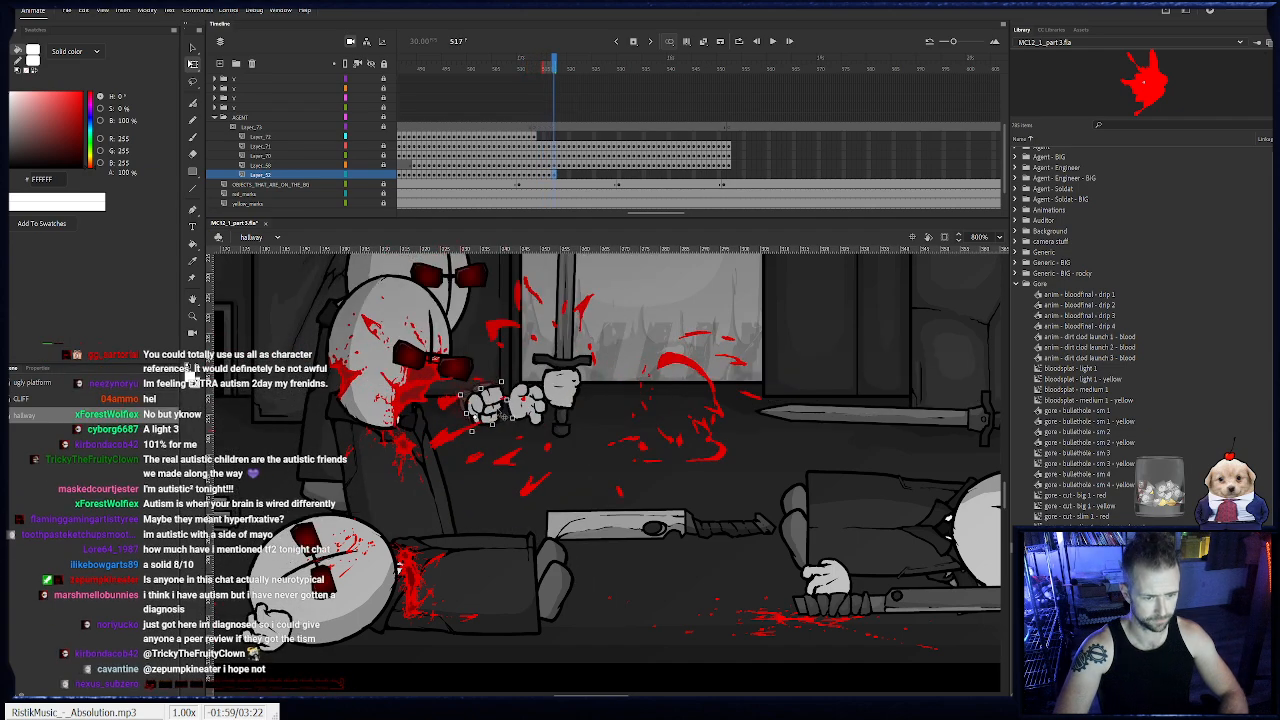
{"action": "key", "text": "."}
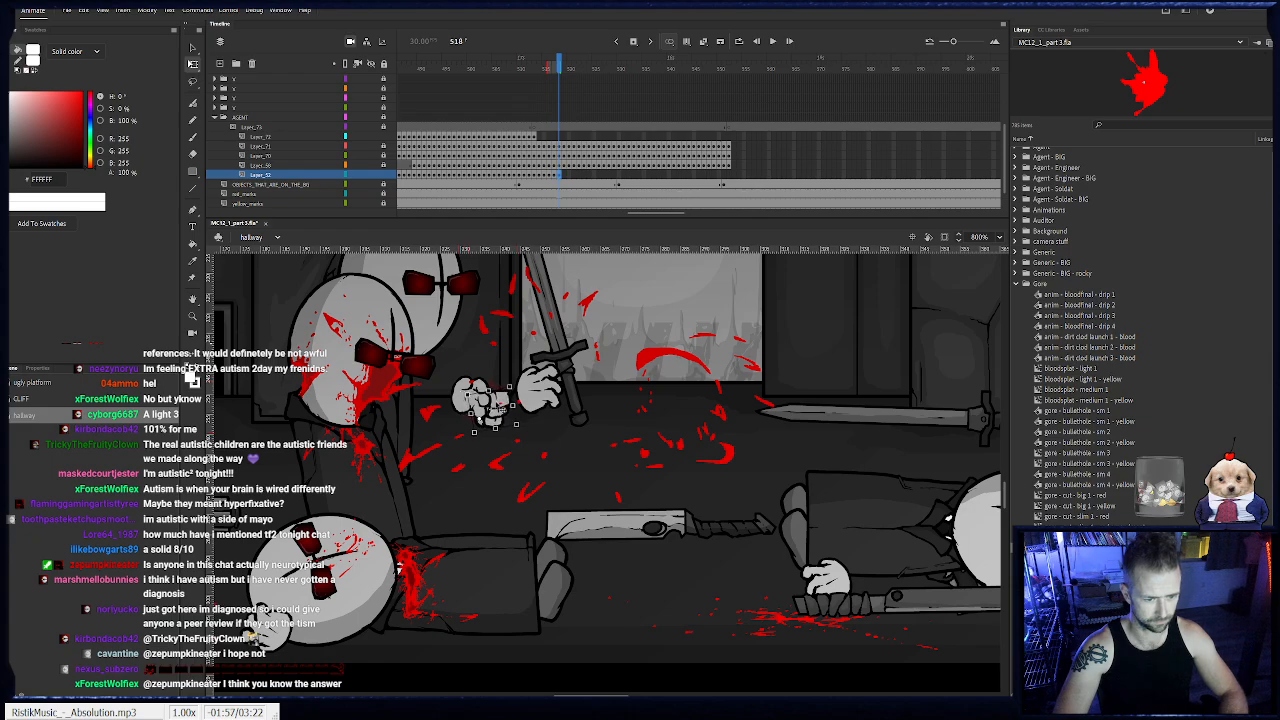
- Continue the free hand's keyframes from frame 519 to 524, easing it beside the agent's coat as he straightens
{"action": "key", "text": "."}
{"action": "key", "text": "."}
{"action": "key", "text": "."}
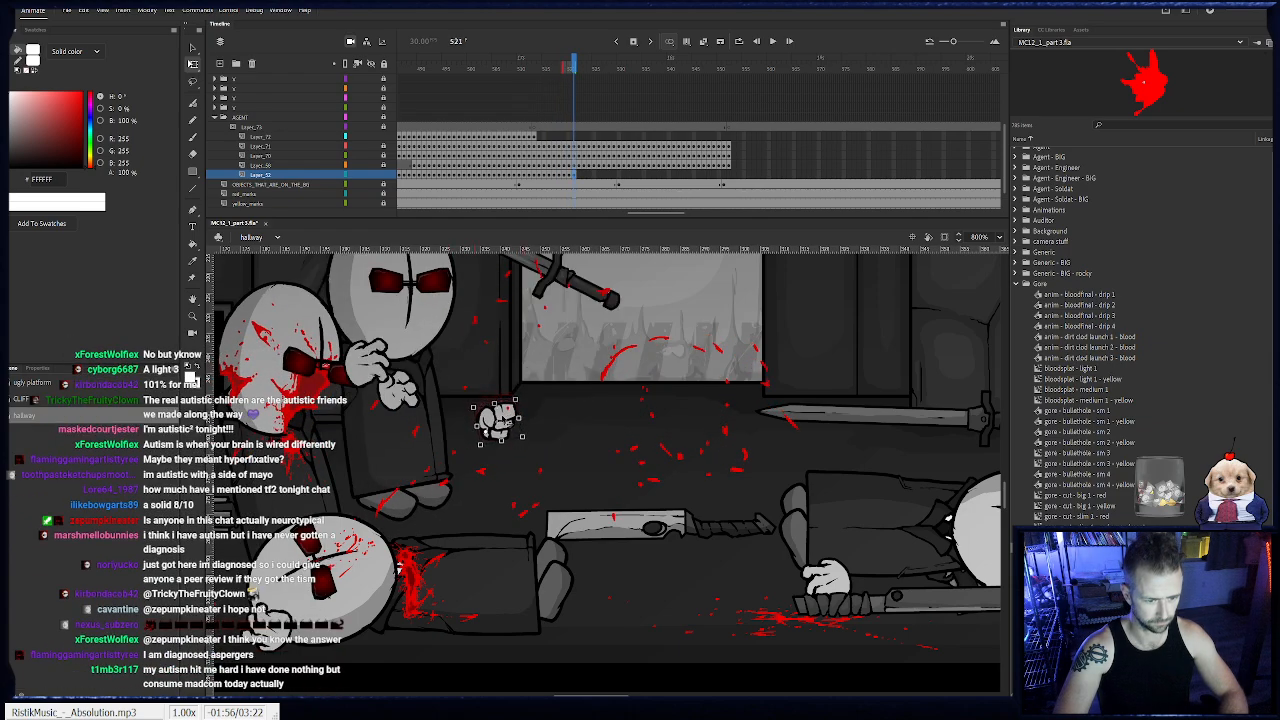
{"action": "key", "text": "."}
{"action": "key", "text": "."}
{"action": "key", "text": "."}
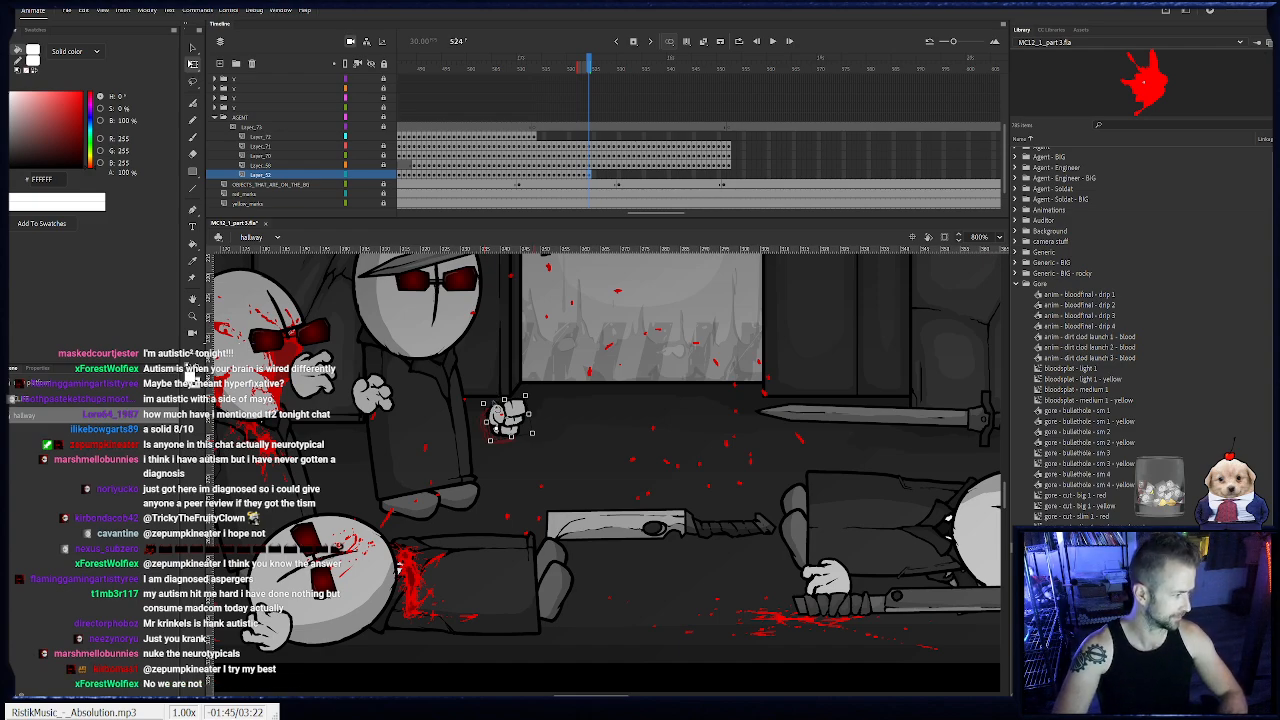
- Keyframe the free hand from frame 525 to 530, carrying it forward with the advancing agent
{"action": "left_click_drag", "start_coordinate": [529, 391], "coordinate": [611, 387]}
{"action": "key", "text": "F6"}
{"action": "key", "text": "F6"}
{"action": "key", "text": "F6"}
{"action": "key", "text": "F6"}
{"action": "key", "text": "F6"}
{"action": "key", "text": "F6"}
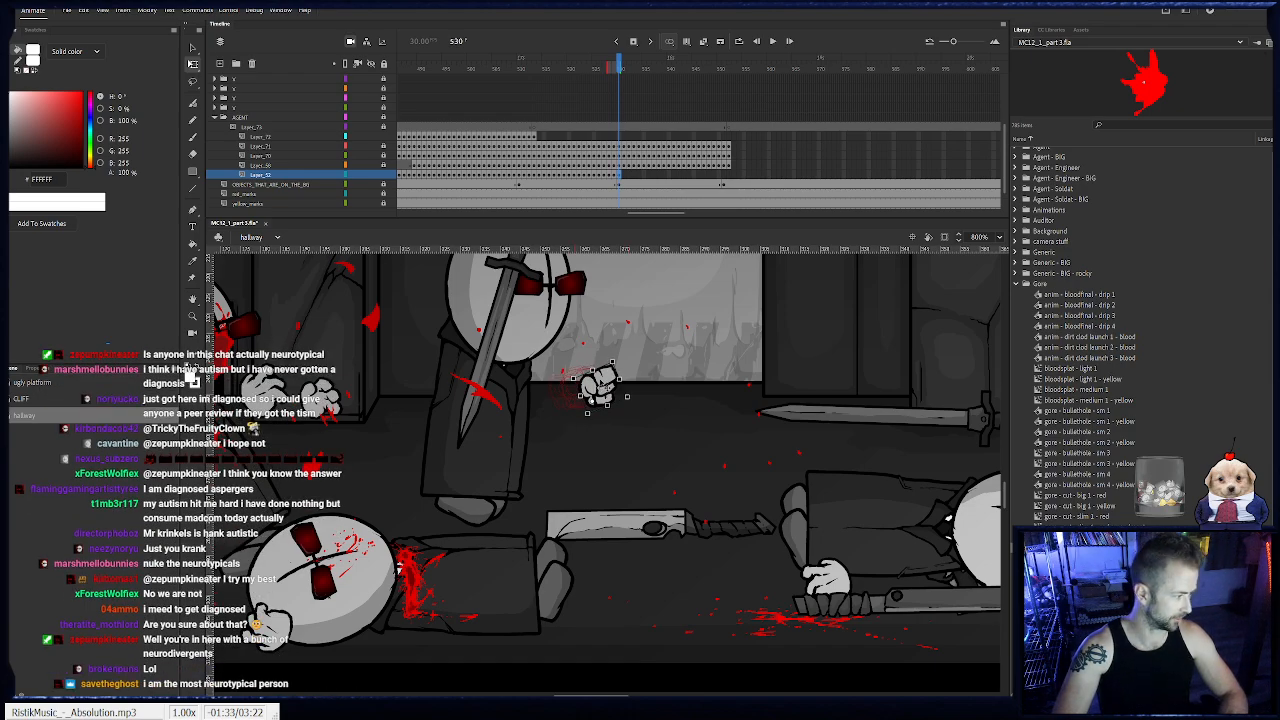
- Keyframe the free hand from frame 531 to 540, keeping it ahead of the agent's body as he moves forward
{"action": "left_click_drag", "start_coordinate": [620, 365], "coordinate": [632, 393]}
{"action": "key", "text": "F6"}
{"action": "key", "text": "F6"}
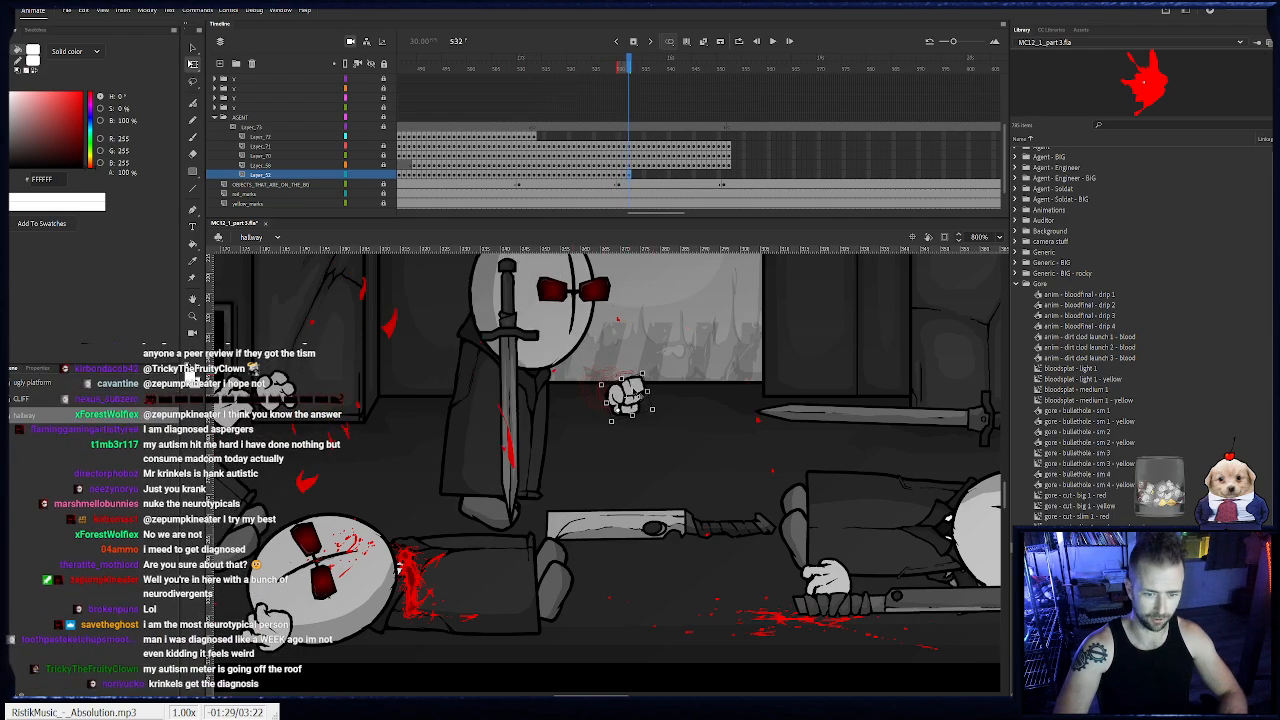
{"action": "key", "text": "F6"}
{"action": "left_click_drag", "start_coordinate": [645, 373], "coordinate": [757, 374]}
{"action": "key", "text": "F6"}
{"action": "key", "text": "F6"}
{"action": "key", "text": "F6"}
{"action": "key", "text": "F6"}
{"action": "key", "text": "F6"}
{"action": "key", "text": "F6"}
{"action": "key", "text": "F6"}
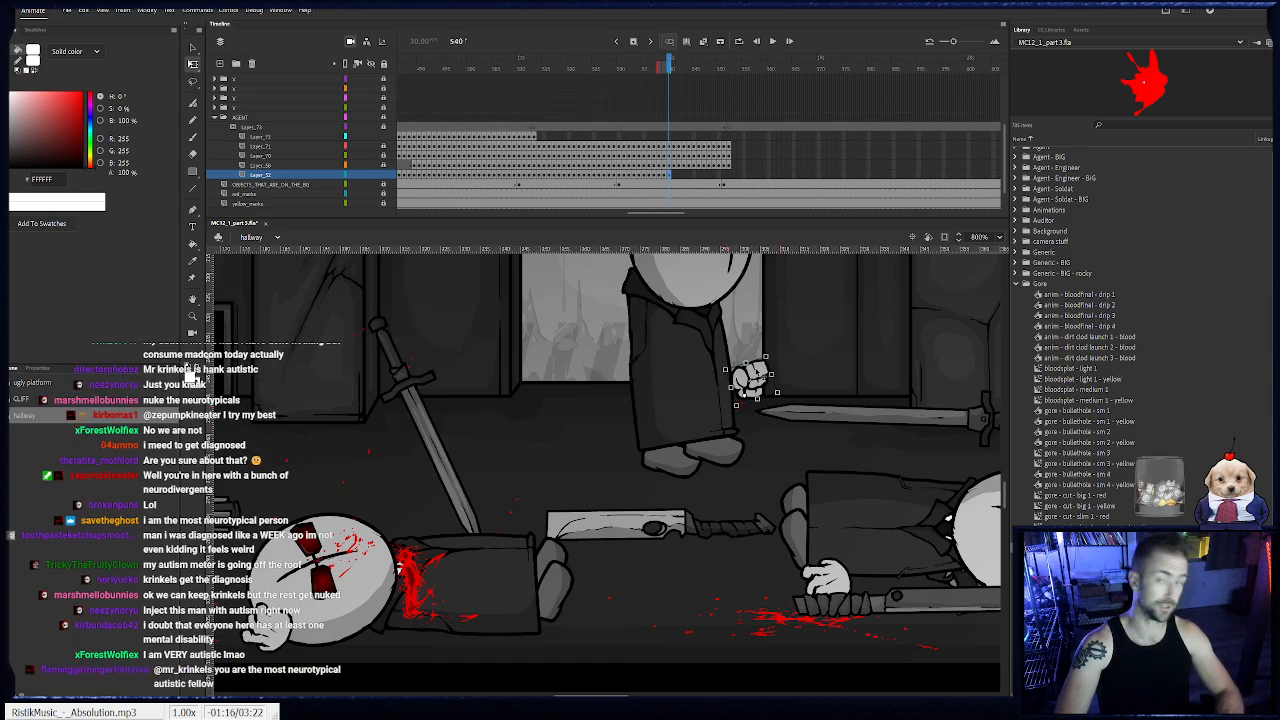
- Keyframe the free hand from frame 541 to 552, following the agent's body up to the shotgun shot
{"action": "key", "text": "F6"}
{"action": "left_click_drag", "start_coordinate": [759, 381], "coordinate": [691, 406]}
{"action": "key", "text": "F6"}
{"action": "key", "text": "F6"}
{"action": "key", "text": "F6"}
{"action": "key", "text": "F6"}
{"action": "key", "text": "F6"}
{"action": "key", "text": "F6"}
{"action": "key", "text": "F6"}
{"action": "key", "text": "F6"}
{"action": "left_click_drag", "start_coordinate": [691, 406], "coordinate": [776, 394]}
{"action": "key", "text": "F6"}
{"action": "key", "text": "F6"}
{"action": "key", "text": "F6"}
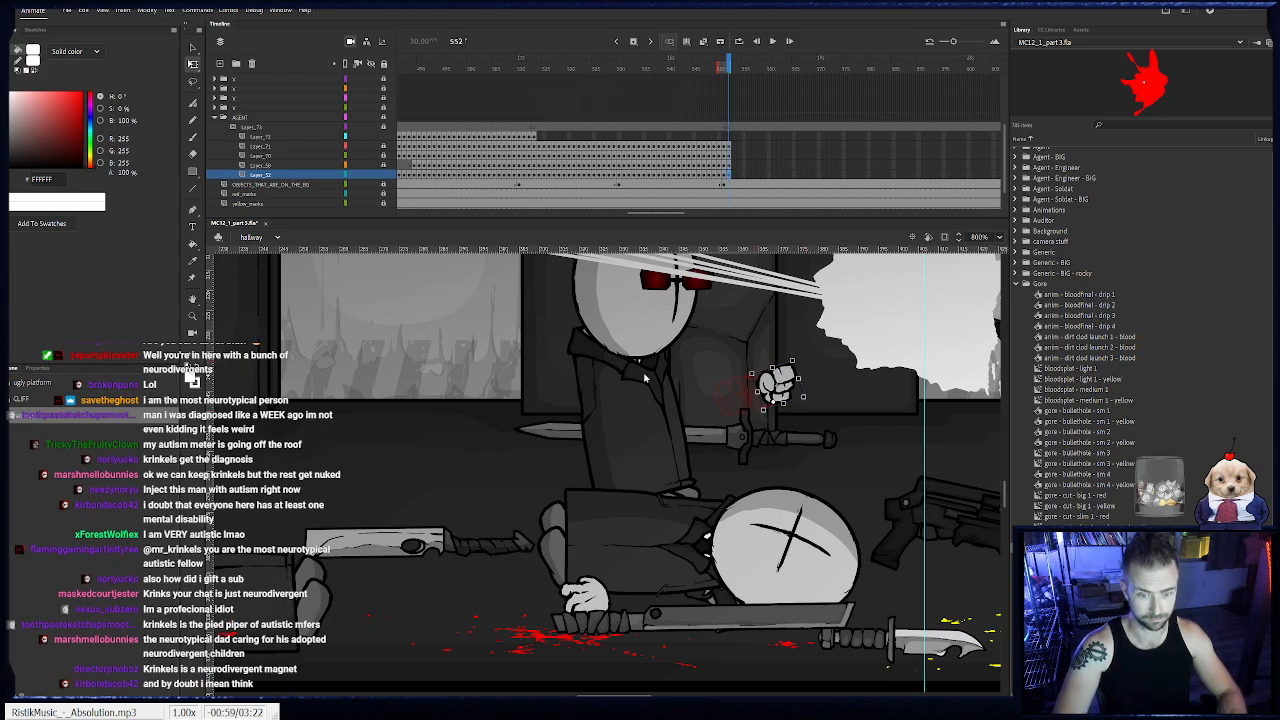
- Undo the last hand change at frame 552, reposition the free hand beside the body, and lock its layer
{"action": "key", "text": "ctrl+z"}
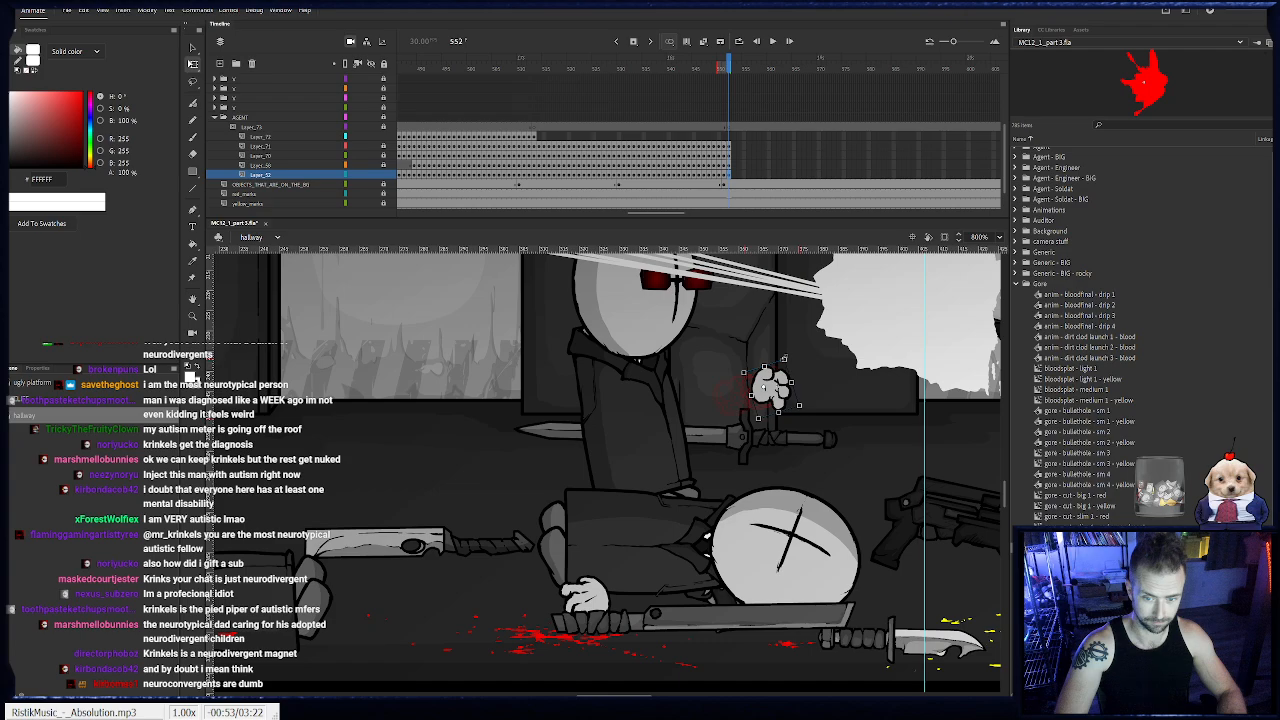
{"action": "left_click_drag", "start_coordinate": [782, 357], "coordinate": [773, 383]}
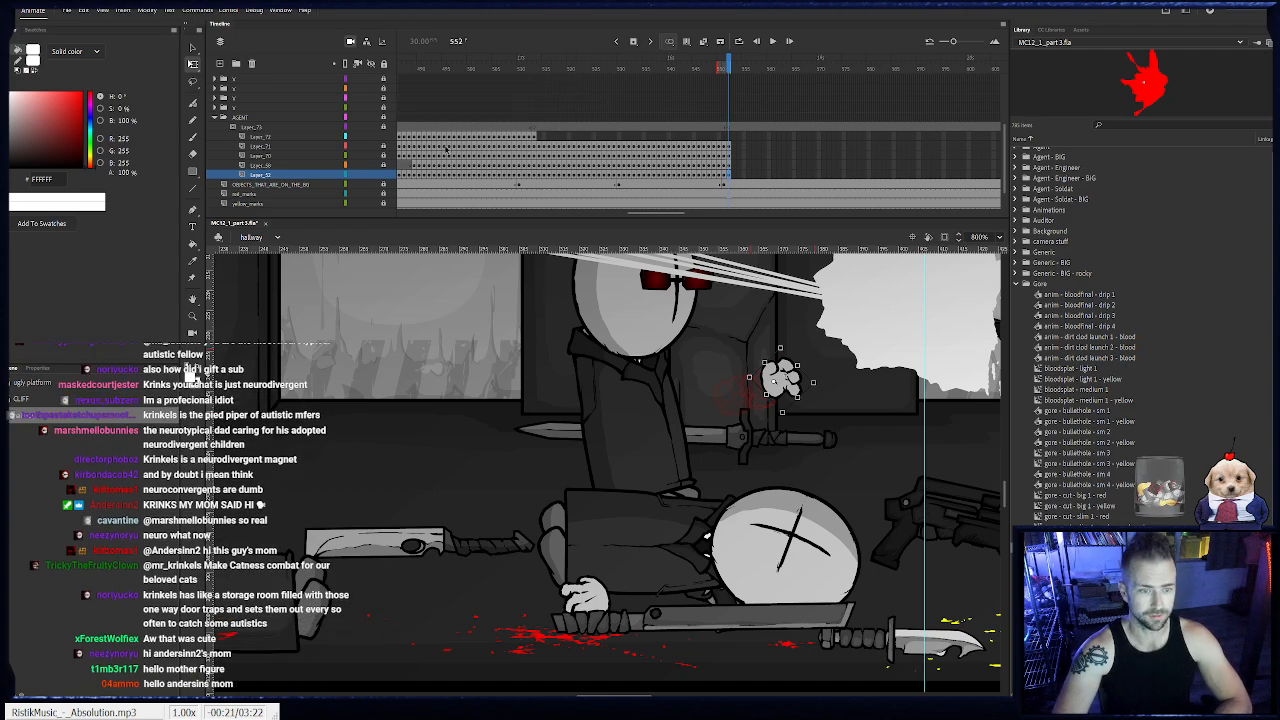
{"action": "left_click", "coordinate": [383, 175]}
- Keyframe the hand holding the machete from frame 514 to 517, starting from its frame 513 pose
{"action": "left_click", "coordinate": [537, 138]}
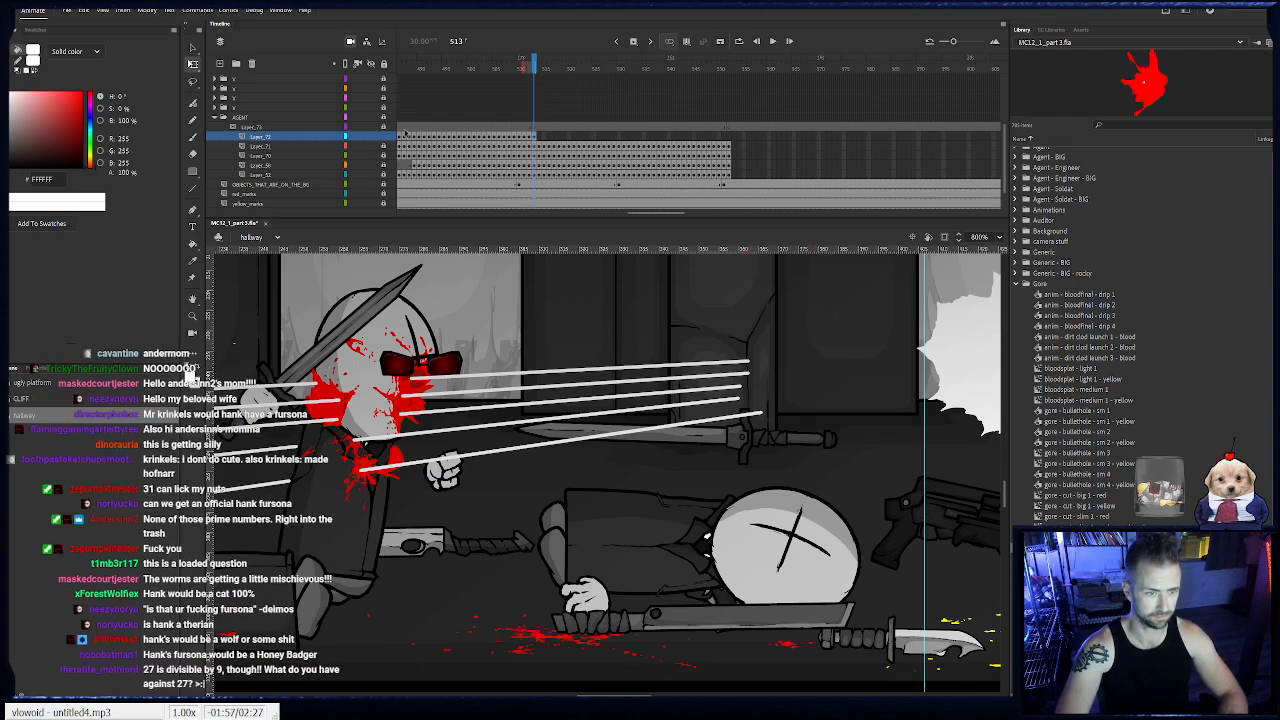
{"action": "left_click", "coordinate": [535, 137]}
{"action": "left_click_drag", "start_coordinate": [477, 429], "coordinate": [654, 488]}
{"action": "key", "text": "F6"}
{"action": "left_click_drag", "start_coordinate": [400, 430], "coordinate": [524, 514]}
{"action": "key", "text": "F6"}
{"action": "key", "text": "F6"}
- Keyframe the machete hand from frame 518 to 521, moving it forward and rotating the blade diagonally upward
{"action": "key", "text": "F6"}
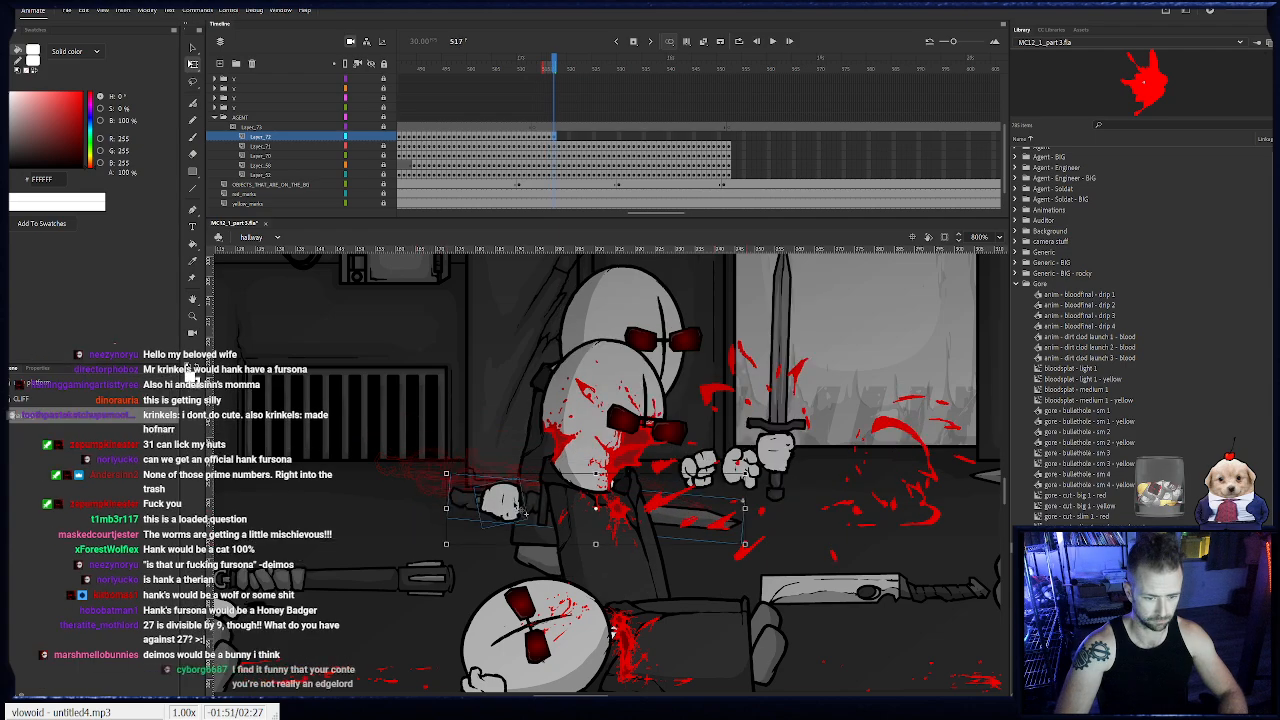
{"action": "key", "text": "F6"}
{"action": "left_click_drag", "start_coordinate": [452, 472], "coordinate": [524, 513]}
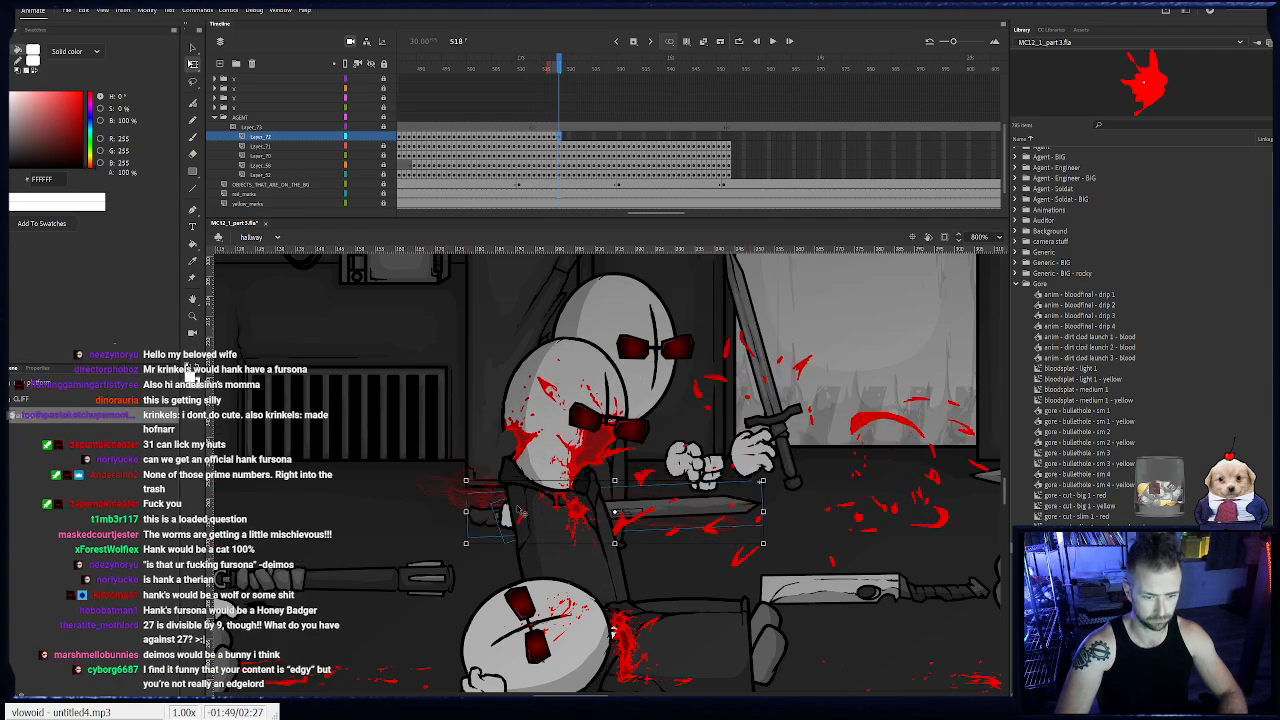
{"action": "key", "text": "F6"}
{"action": "left_click_drag", "start_coordinate": [462, 476], "coordinate": [458, 510]}
{"action": "left_click_drag", "start_coordinate": [546, 523], "coordinate": [608, 514]}
{"action": "key", "text": "F6"}
{"action": "key", "text": "F6"}
{"action": "left_click_drag", "start_coordinate": [808, 397], "coordinate": [793, 374]}
{"action": "left_click_drag", "start_coordinate": [592, 522], "coordinate": [600, 511]}
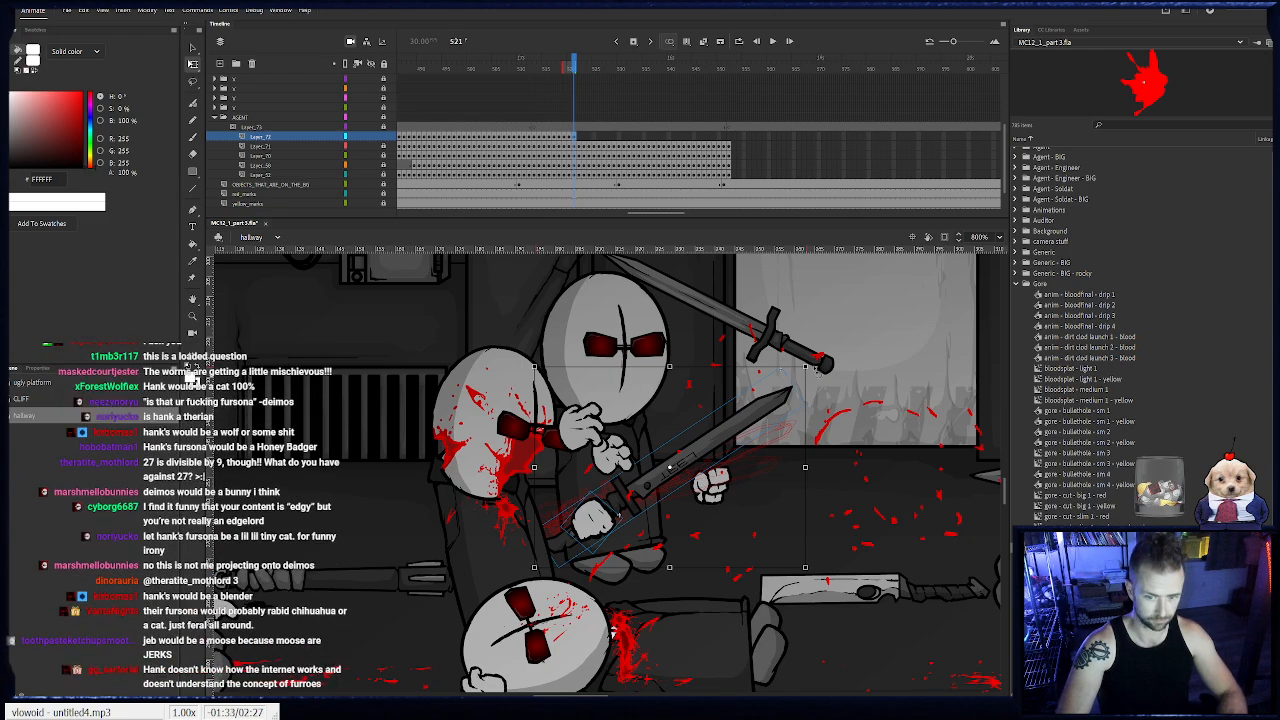
- Keyframe the machete hand at frames 522 and 523, raising it and tilting the blade steeper
{"action": "key", "text": "."}
{"action": "left_click_drag", "start_coordinate": [625, 505], "coordinate": [632, 493]}
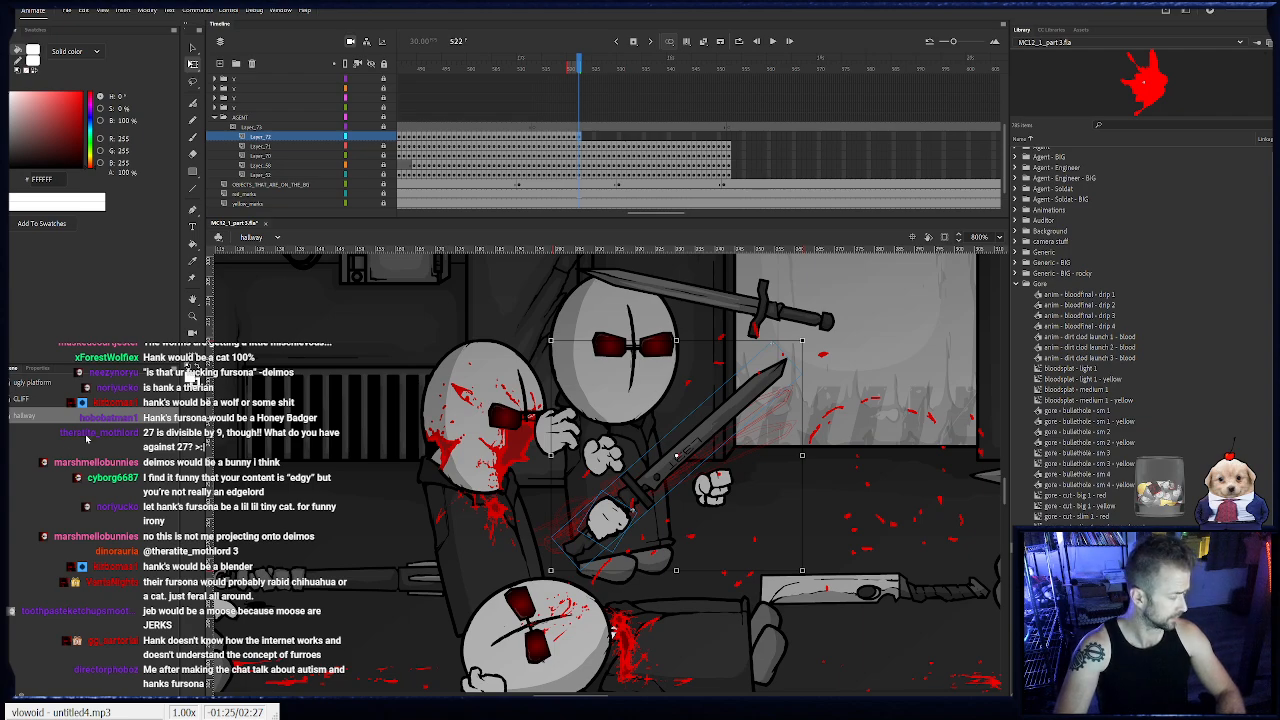
{"action": "key", "text": "F6"}
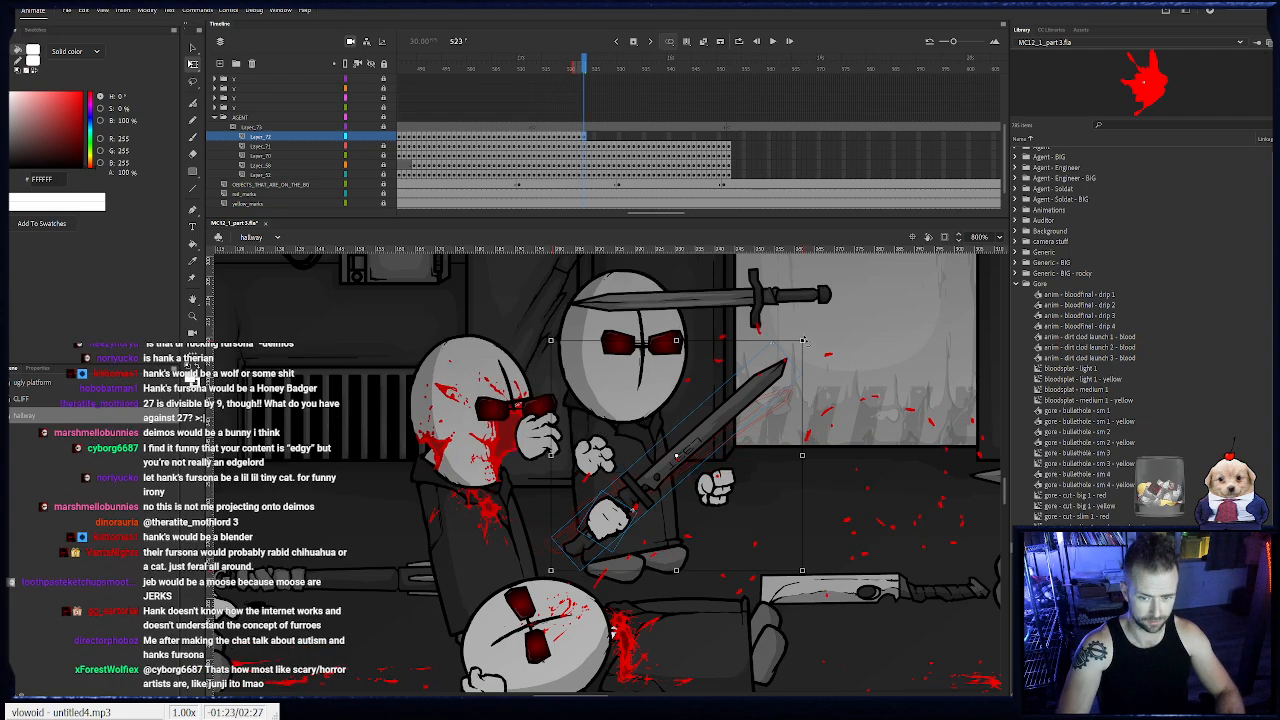
{"action": "left_click_drag", "start_coordinate": [805, 340], "coordinate": [791, 326]}
{"action": "left_click_drag", "start_coordinate": [758, 372], "coordinate": [766, 353]}
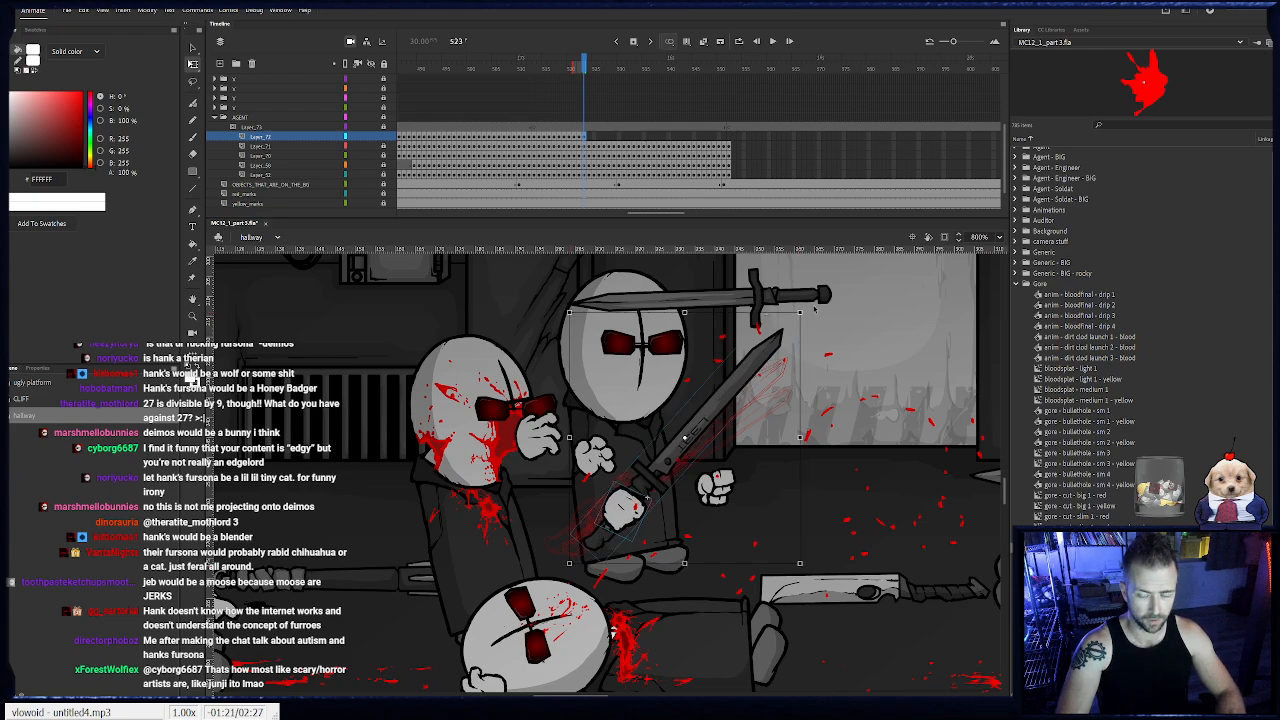
- Keyframe the machete hand at frames 524 and 525, rotating the blade further upward with small position nudges
{"action": "key", "text": "F6"}
{"action": "left_click_drag", "start_coordinate": [802, 311], "coordinate": [787, 299]}
{"action": "left_click_drag", "start_coordinate": [645, 495], "coordinate": [649, 487]}
{"action": "key", "text": "F6"}
{"action": "left_click_drag", "start_coordinate": [794, 298], "coordinate": [787, 292]}
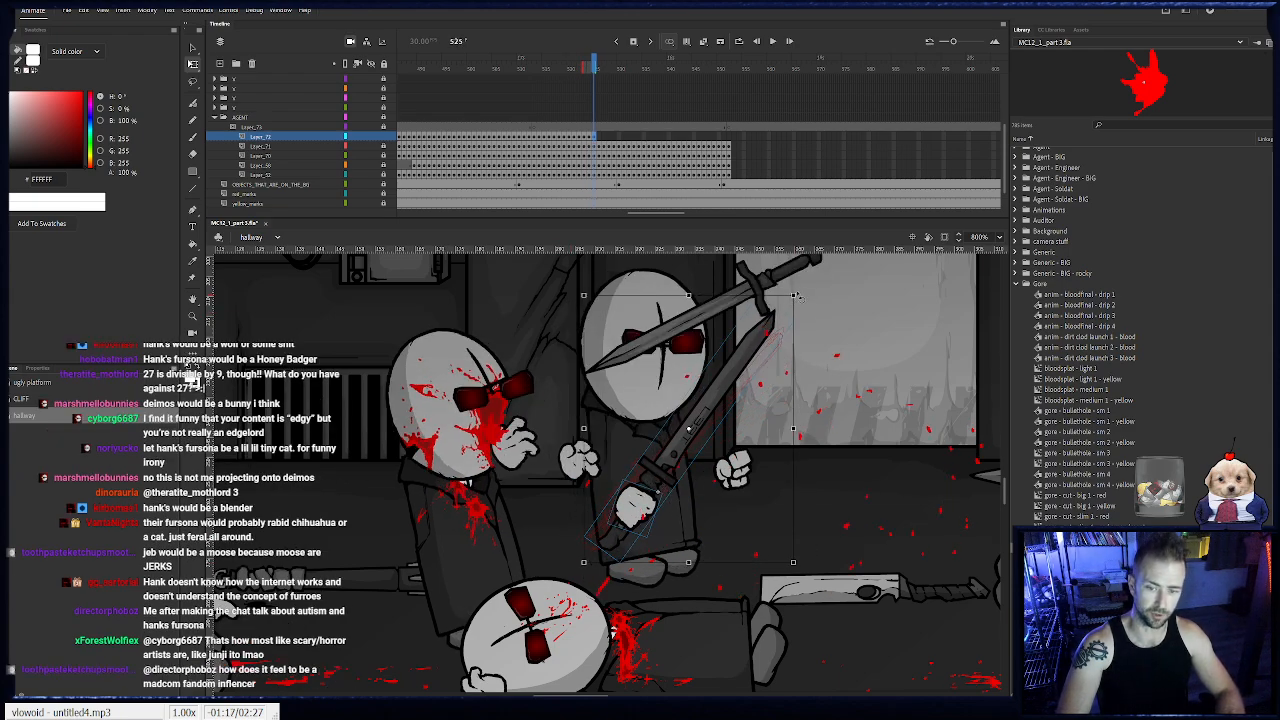
{"action": "left_click_drag", "start_coordinate": [760, 335], "coordinate": [760, 322]}
- Keyframe the machete hand from frame 526 to 530, bringing the blade almost upright in front of the coat
{"action": "key", "text": "F6"}
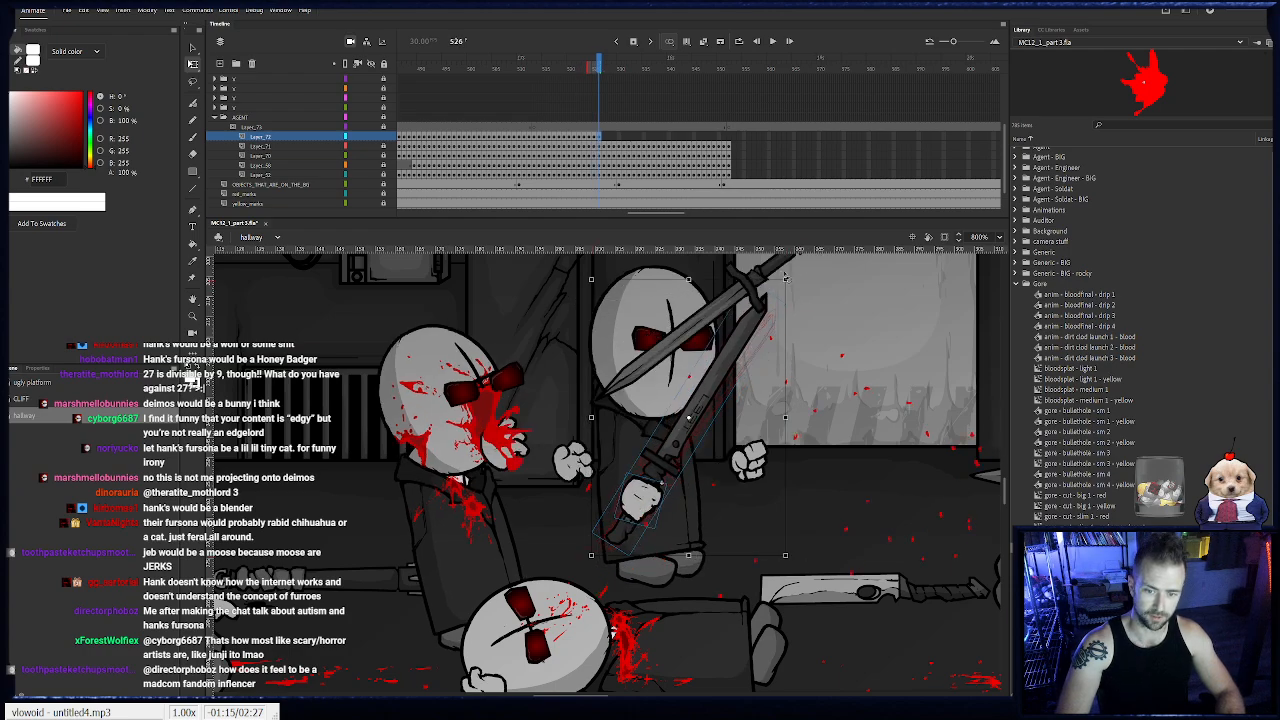
{"action": "left_click_drag", "start_coordinate": [786, 277], "coordinate": [774, 269]}
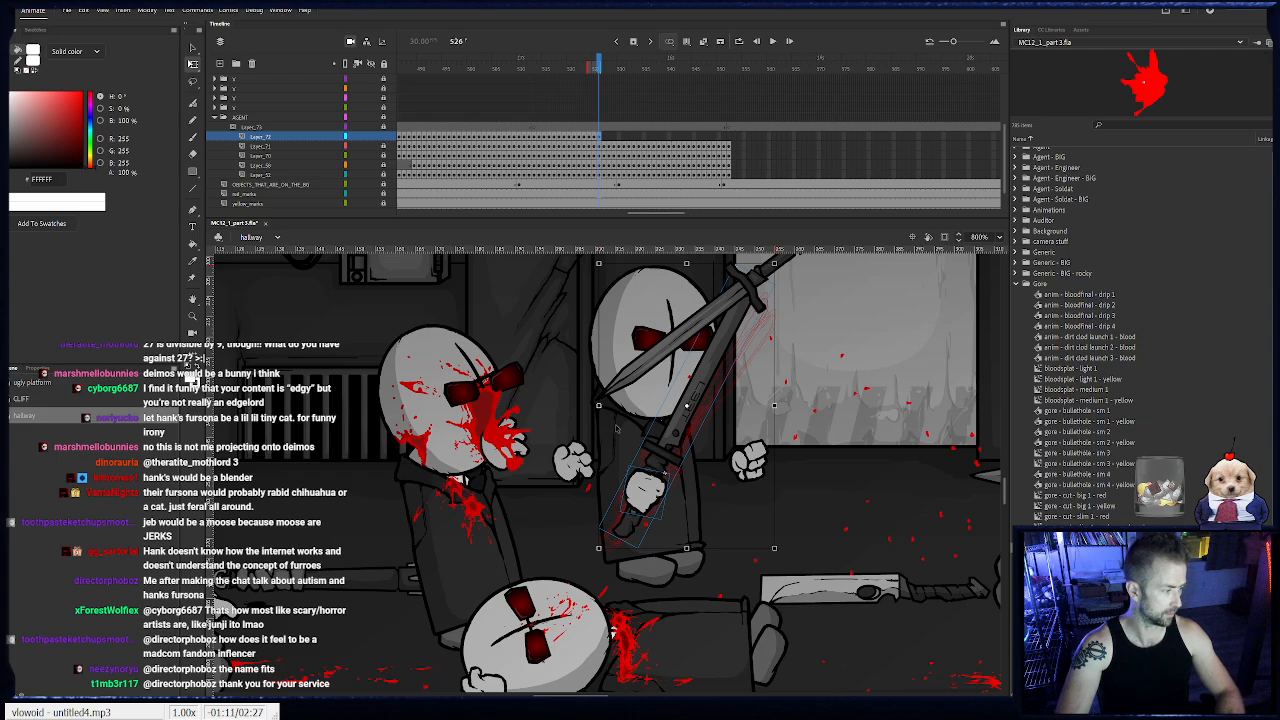
{"action": "key", "text": "F6"}
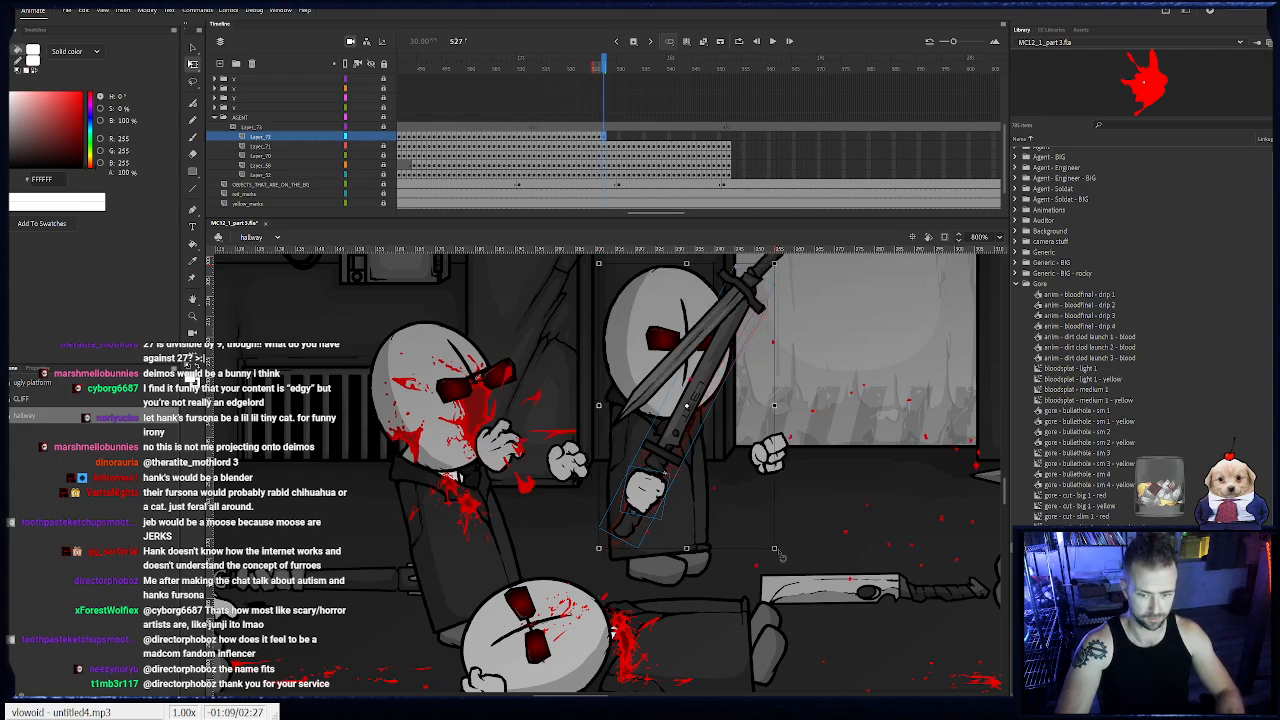
{"action": "left_click_drag", "start_coordinate": [782, 556], "coordinate": [790, 548]}
{"action": "left_click_drag", "start_coordinate": [666, 480], "coordinate": [662, 470]}
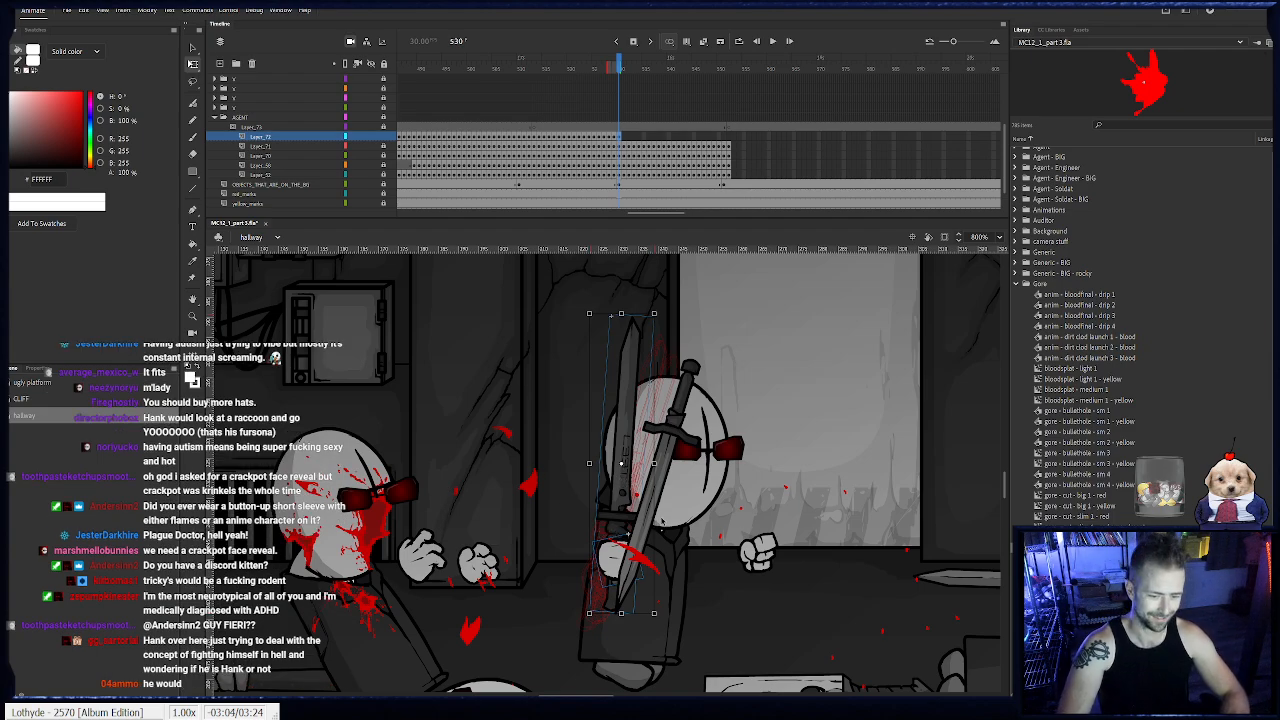
- Keyframe the machete hand at frames 531 and 532, tipping the blade back past vertical behind the agent's head
{"action": "key", "text": "F6"}
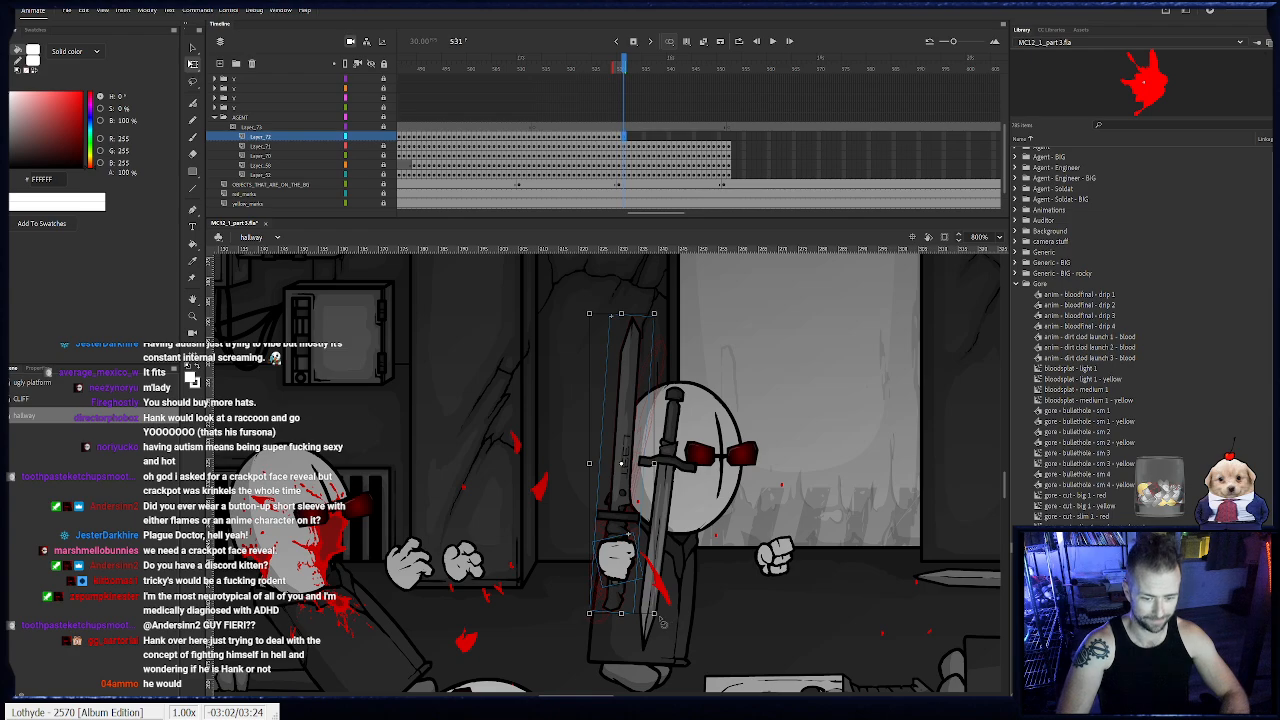
{"action": "left_click_drag", "start_coordinate": [660, 619], "coordinate": [676, 607]}
{"action": "left_click_drag", "start_coordinate": [625, 567], "coordinate": [613, 561]}
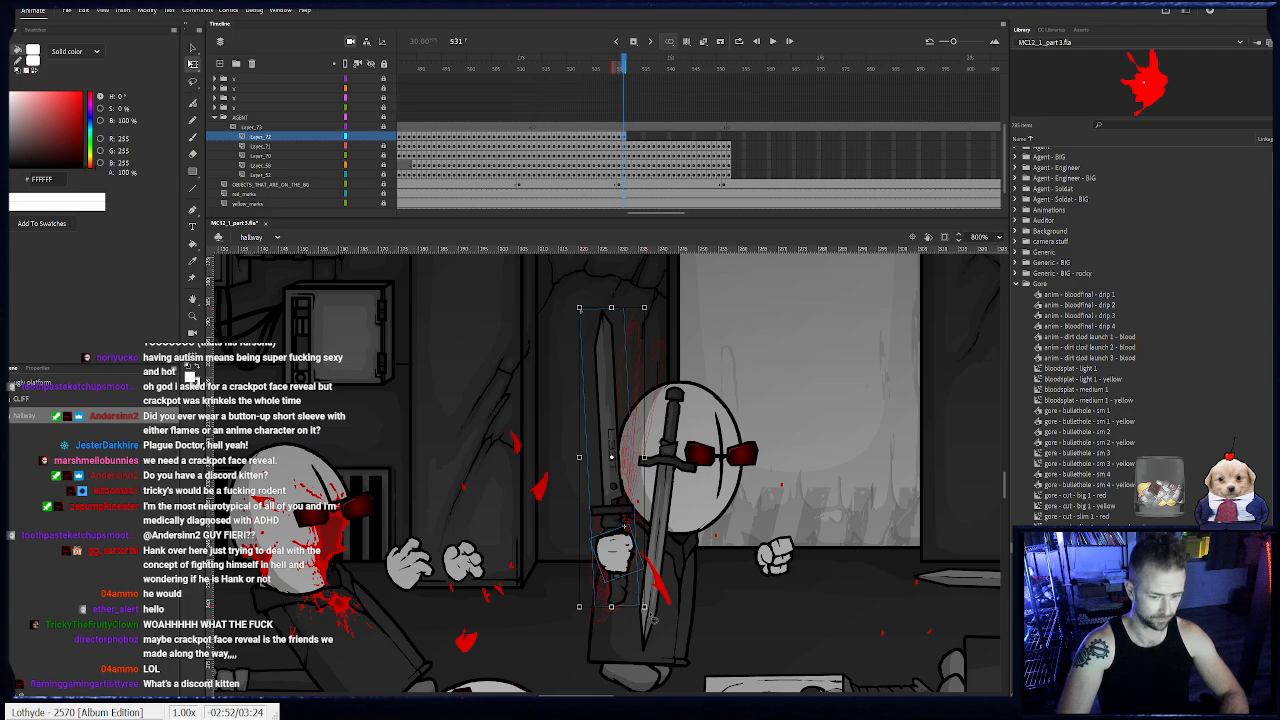
{"action": "key", "text": "F6"}
{"action": "left_click_drag", "start_coordinate": [654, 620], "coordinate": [660, 617]}
{"action": "left_click_drag", "start_coordinate": [624, 566], "coordinate": [622, 556]}
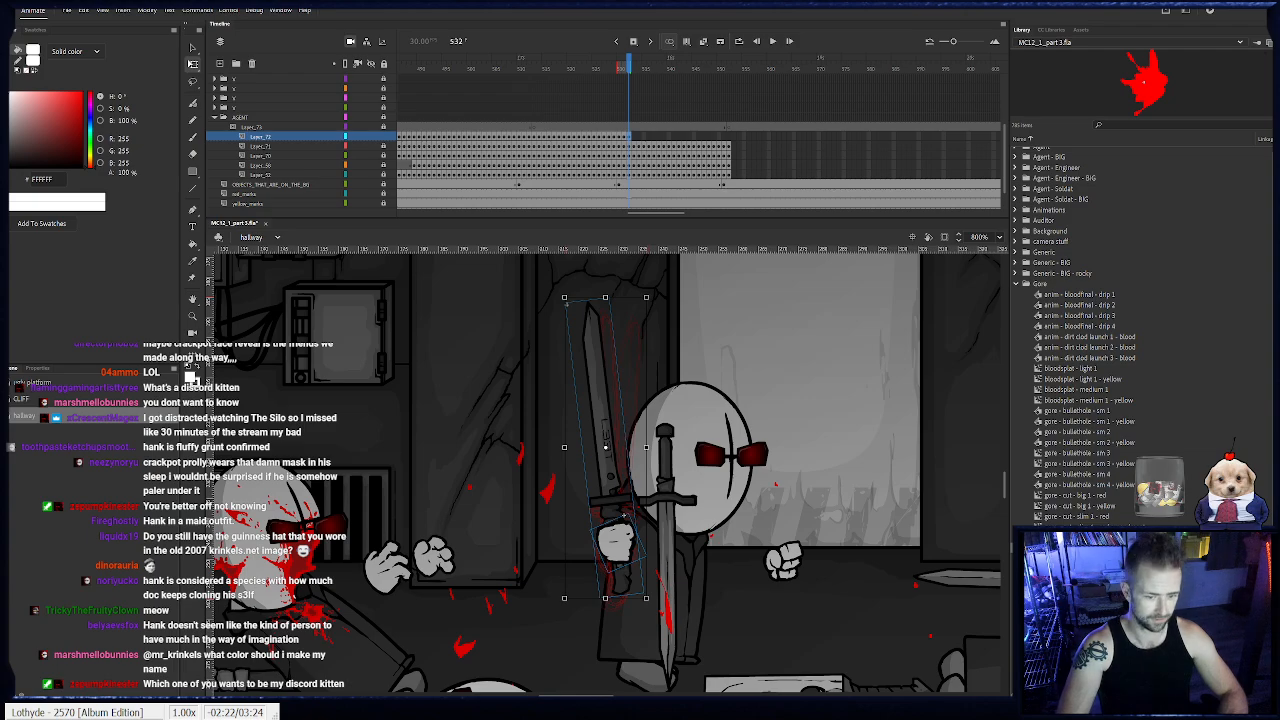
- Keyframe the machete hand from frame 533 to 538, leaning the blade backward and lifting it behind the agent
{"action": "key", "text": "."}
{"action": "left_click_drag", "start_coordinate": [665, 588], "coordinate": [638, 558]}
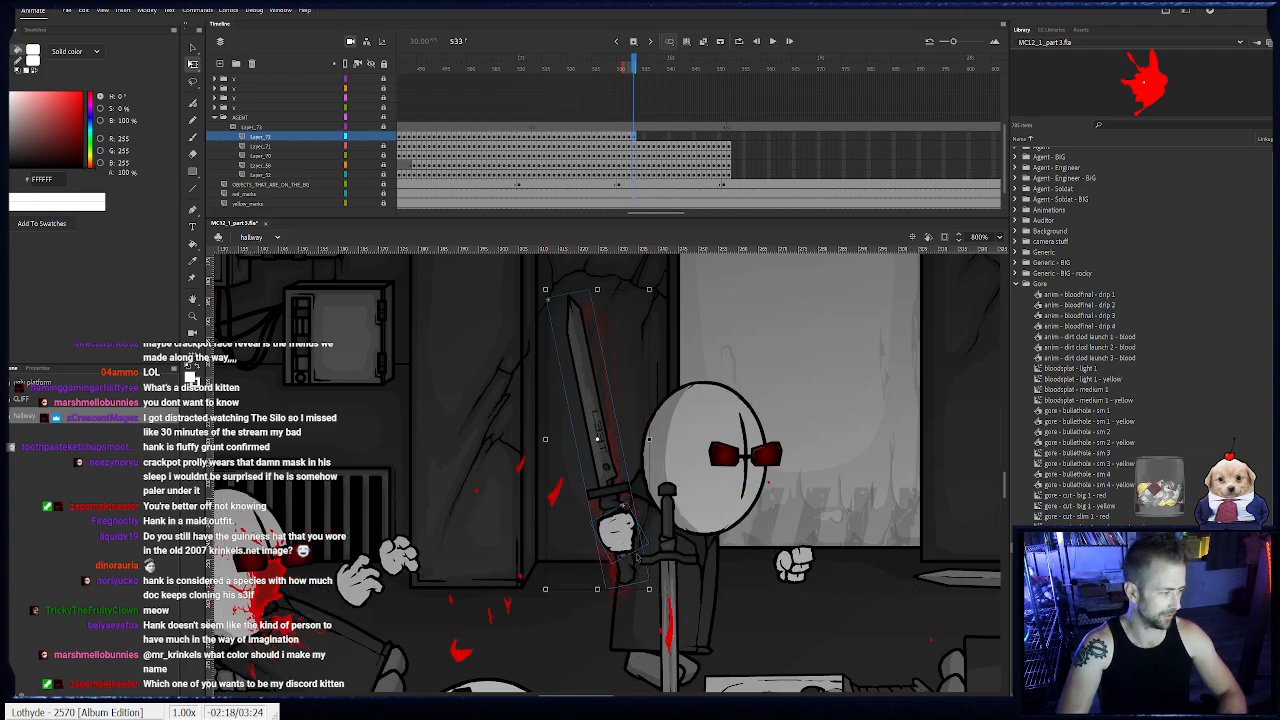
{"action": "key", "text": "."}
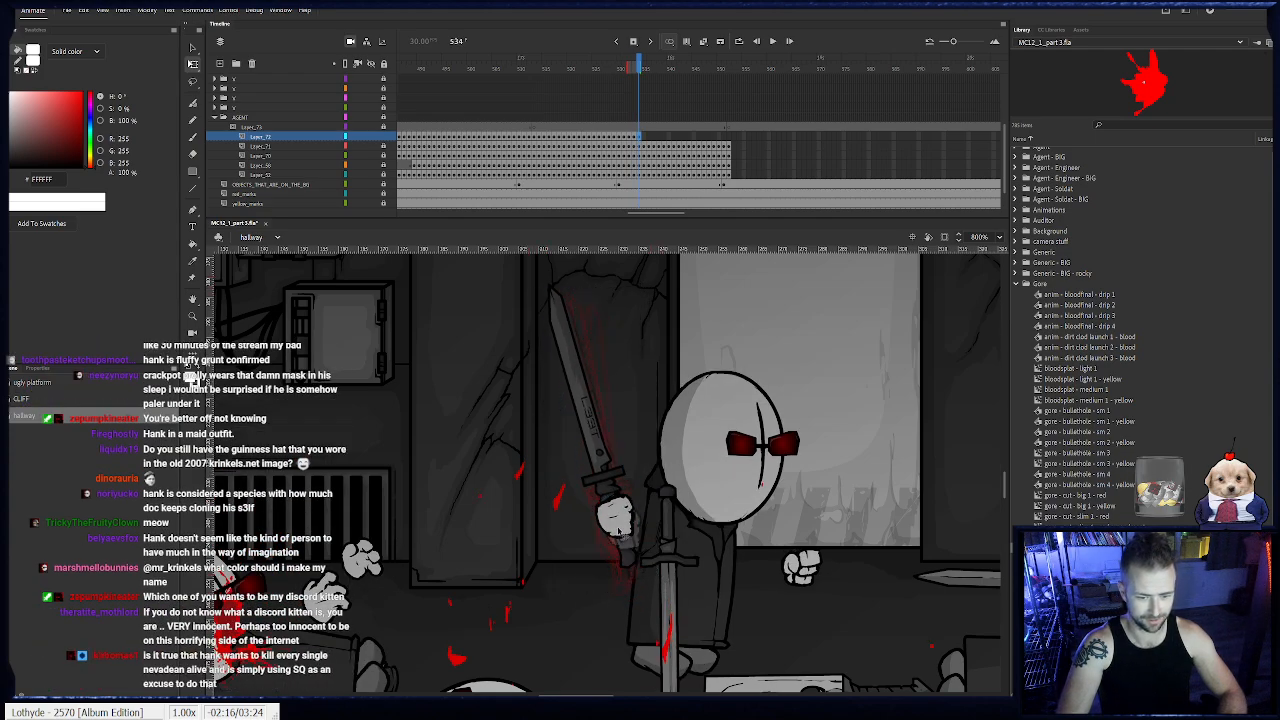
{"action": "key", "text": "."}
{"action": "key", "text": "."}
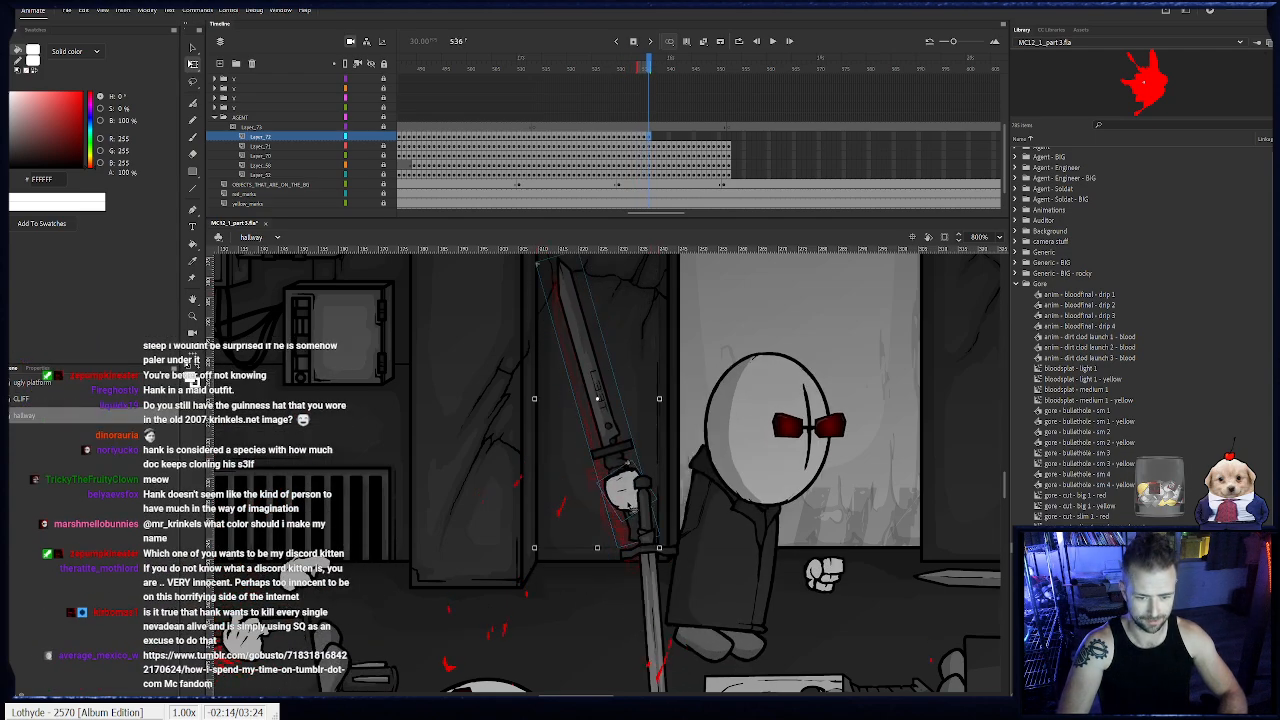
{"action": "key", "text": "."}
{"action": "key", "text": "."}
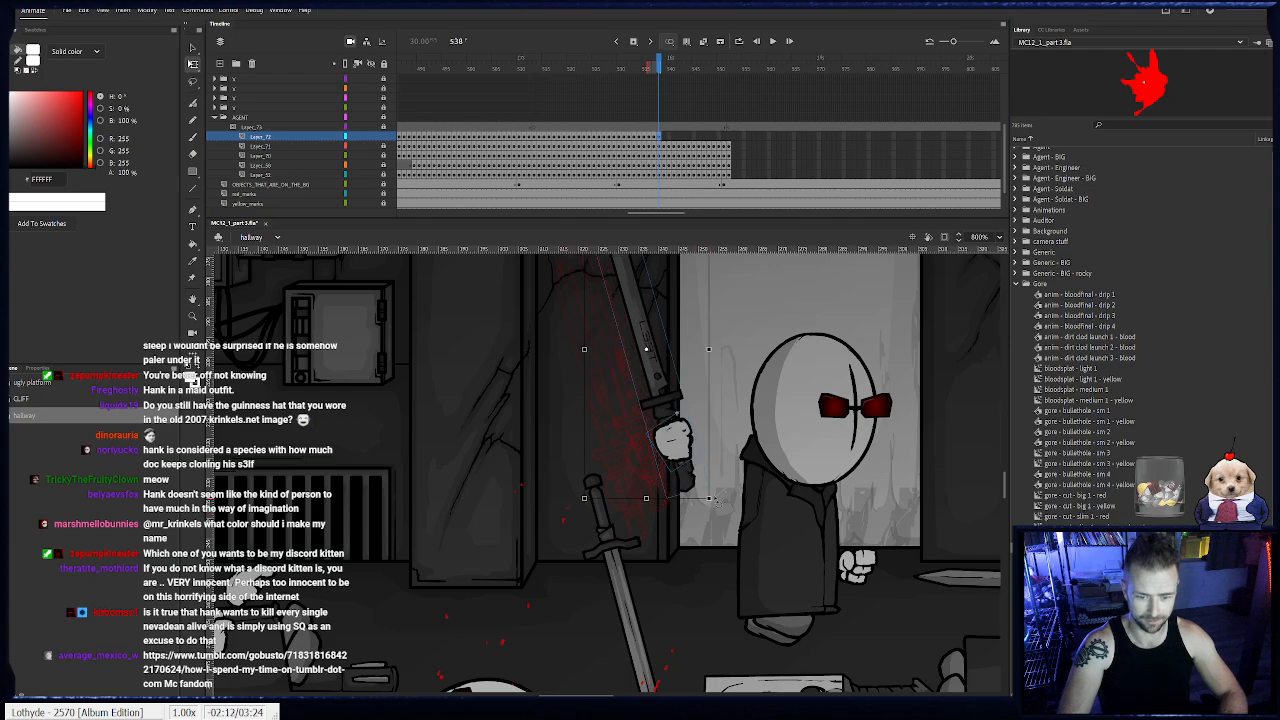
- Keyframe the machete hand from frame 538 to 540, rotating the blade further back and keeping the hand behind the body
{"action": "left_click_drag", "start_coordinate": [715, 500], "coordinate": [734, 489]}
{"action": "left_click_drag", "start_coordinate": [645, 477], "coordinate": [572, 497]}
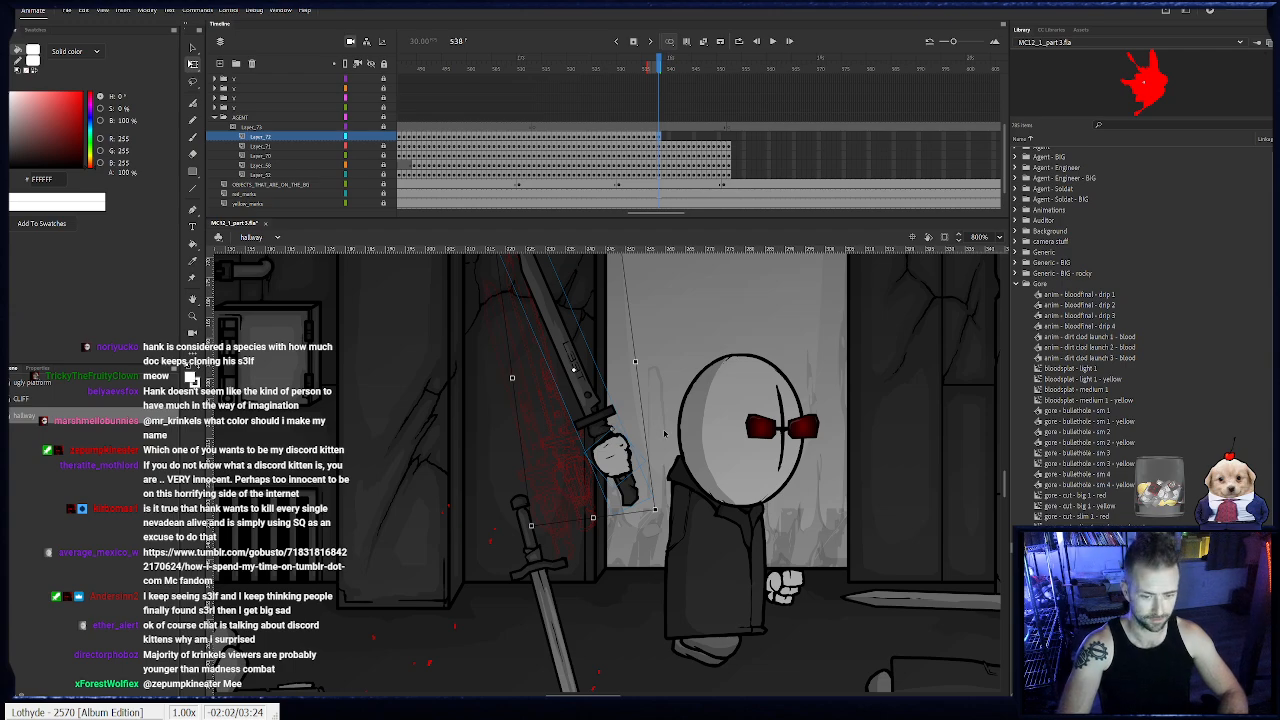
{"action": "left_click_drag", "start_coordinate": [622, 462], "coordinate": [628, 457]}
{"action": "key", "text": "F6"}
{"action": "left_click_drag", "start_coordinate": [664, 521], "coordinate": [686, 503]}
{"action": "left_click_drag", "start_coordinate": [632, 453], "coordinate": [631, 458]}
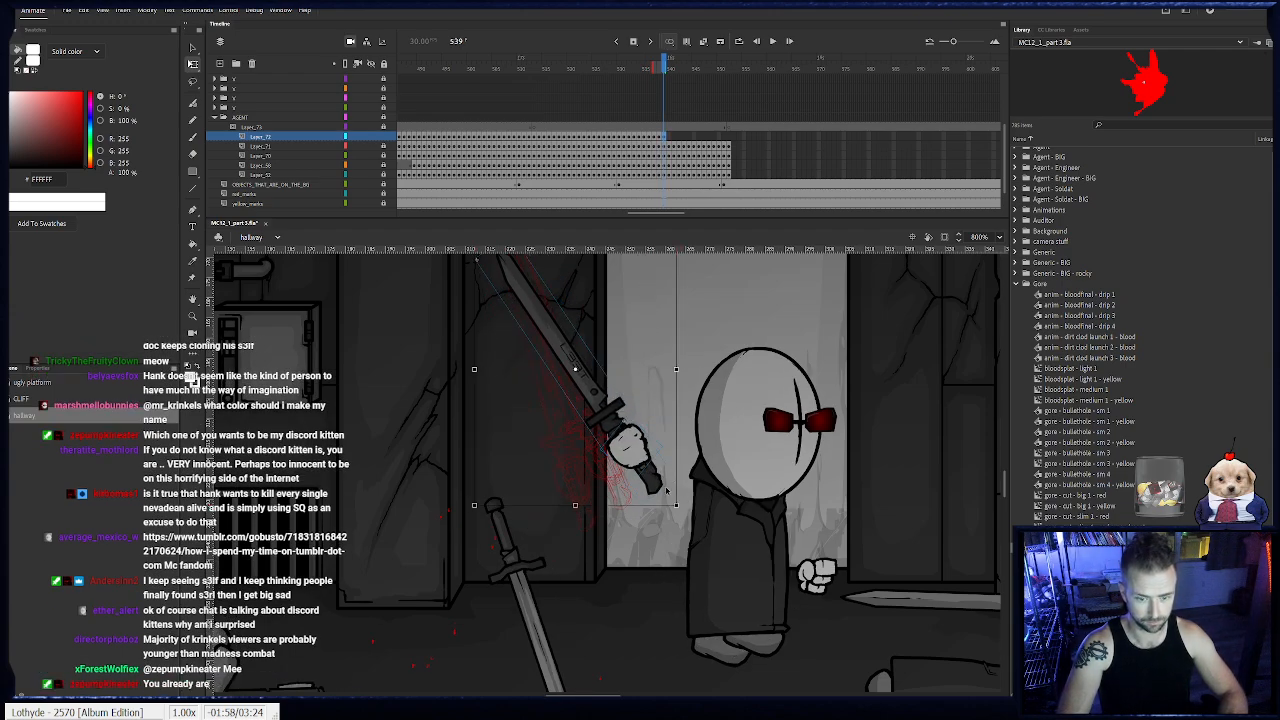
{"action": "key", "text": "F6"}
{"action": "left_click_drag", "start_coordinate": [680, 509], "coordinate": [707, 486]}
{"action": "left_click_drag", "start_coordinate": [651, 446], "coordinate": [655, 449]}
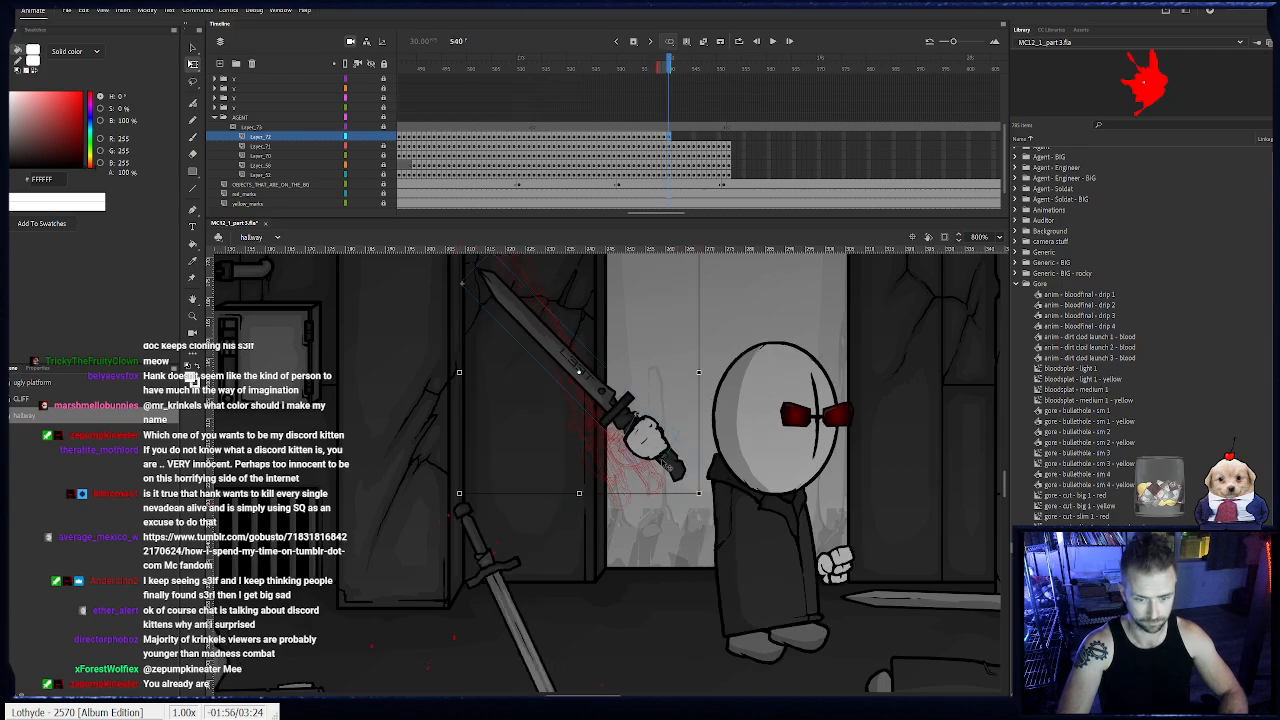
- Keyframe the machete hand at frames 541 and 542, tipping the blade further back and lowering the hand slightly
{"action": "key", "text": "F6"}
{"action": "left_click_drag", "start_coordinate": [706, 499], "coordinate": [730, 468]}
{"action": "left_click_drag", "start_coordinate": [660, 436], "coordinate": [672, 447]}
{"action": "key", "text": "F6"}
{"action": "left_click_drag", "start_coordinate": [727, 484], "coordinate": [746, 447]}
{"action": "left_click_drag", "start_coordinate": [678, 426], "coordinate": [683, 452]}
- Keyframe the machete hand from frame 543 to 545, rotating the blade downward and pulling the hand back behind the agent
{"action": "key", "text": "F6"}
{"action": "left_click_drag", "start_coordinate": [746, 483], "coordinate": [720, 458]}
{"action": "key", "text": "F6"}
- Extend the machete hand's keyframes from frame 546 to 550, nudging the hand slightly with the blade pointing down behind the agent
{"action": "key", "text": "F6"}
{"action": "left_click_drag", "start_coordinate": [784, 582], "coordinate": [794, 545]}
{"action": "left_click_drag", "start_coordinate": [709, 466], "coordinate": [610, 477]}
{"action": "key", "text": "F6"}
{"action": "key", "text": "F6"}
{"action": "key", "text": "F6"}
{"action": "key", "text": "F6"}
{"action": "key", "text": "F6"}
{"action": "left_click_drag", "start_coordinate": [652, 420], "coordinate": [657, 427]}
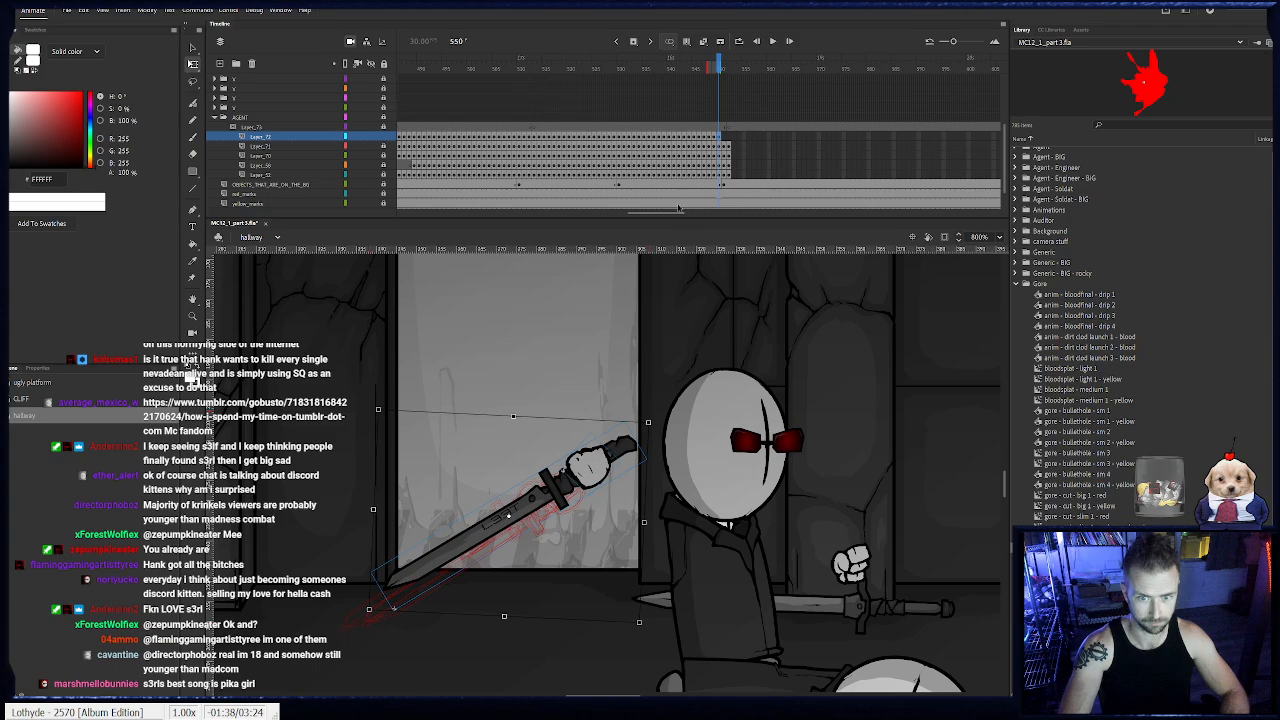
- Remove the machete hand's keyframes at frames 549 and 550, and rotate and raise the hand slightly at frame 548
{"action": "left_click_drag", "start_coordinate": [724, 139], "coordinate": [715, 139]}
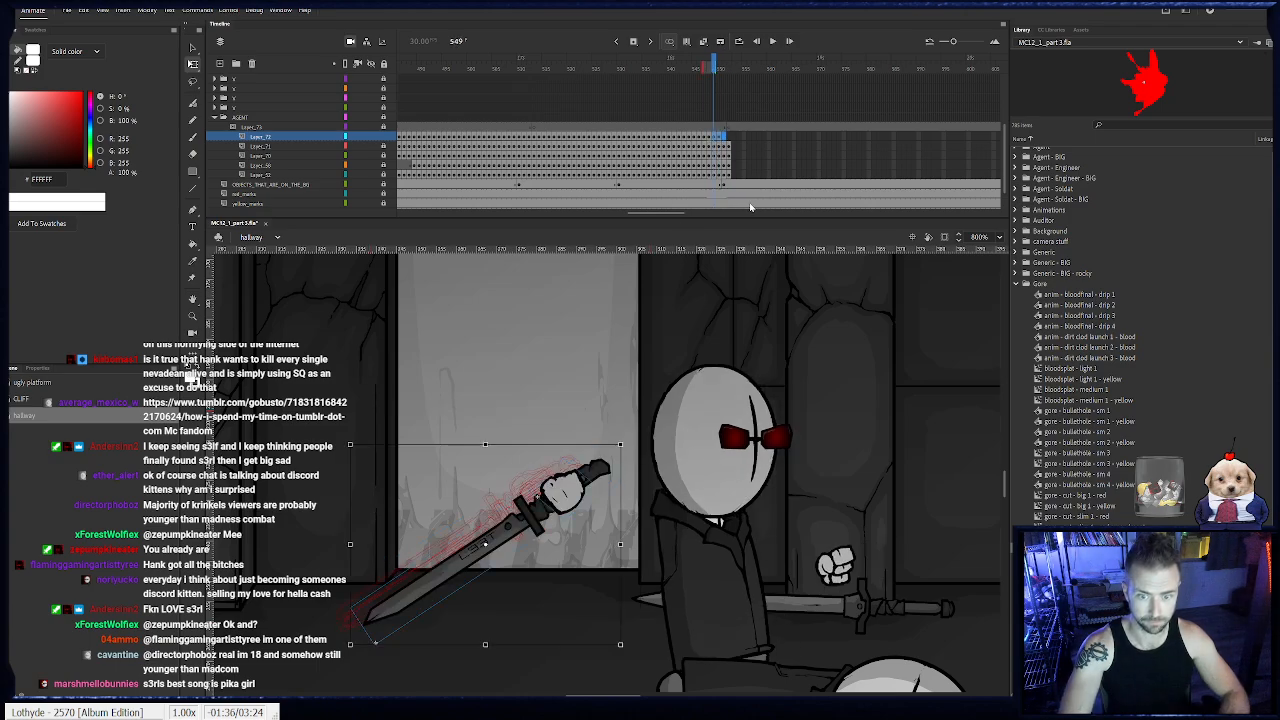
{"action": "key", "text": "Delete"}
{"action": "left_click", "coordinate": [534, 492]}
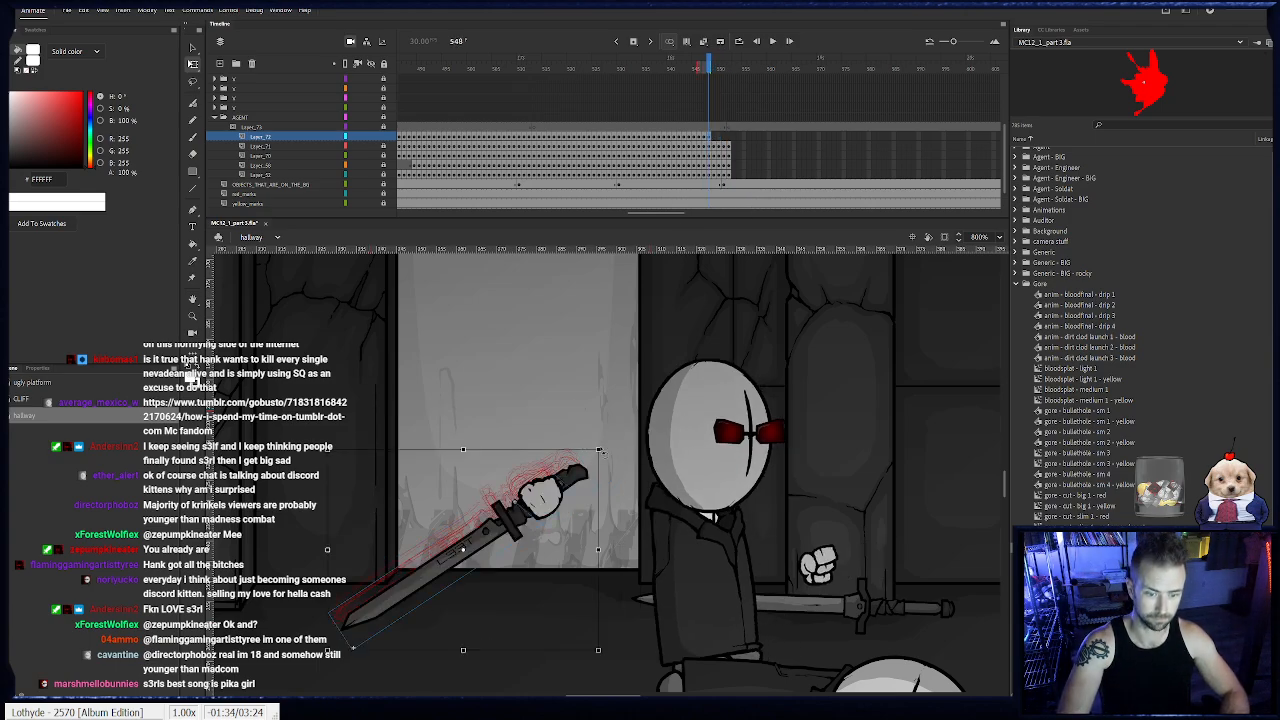
{"action": "left_click_drag", "start_coordinate": [604, 449], "coordinate": [594, 438]}
{"action": "left_click_drag", "start_coordinate": [534, 483], "coordinate": [541, 461]}
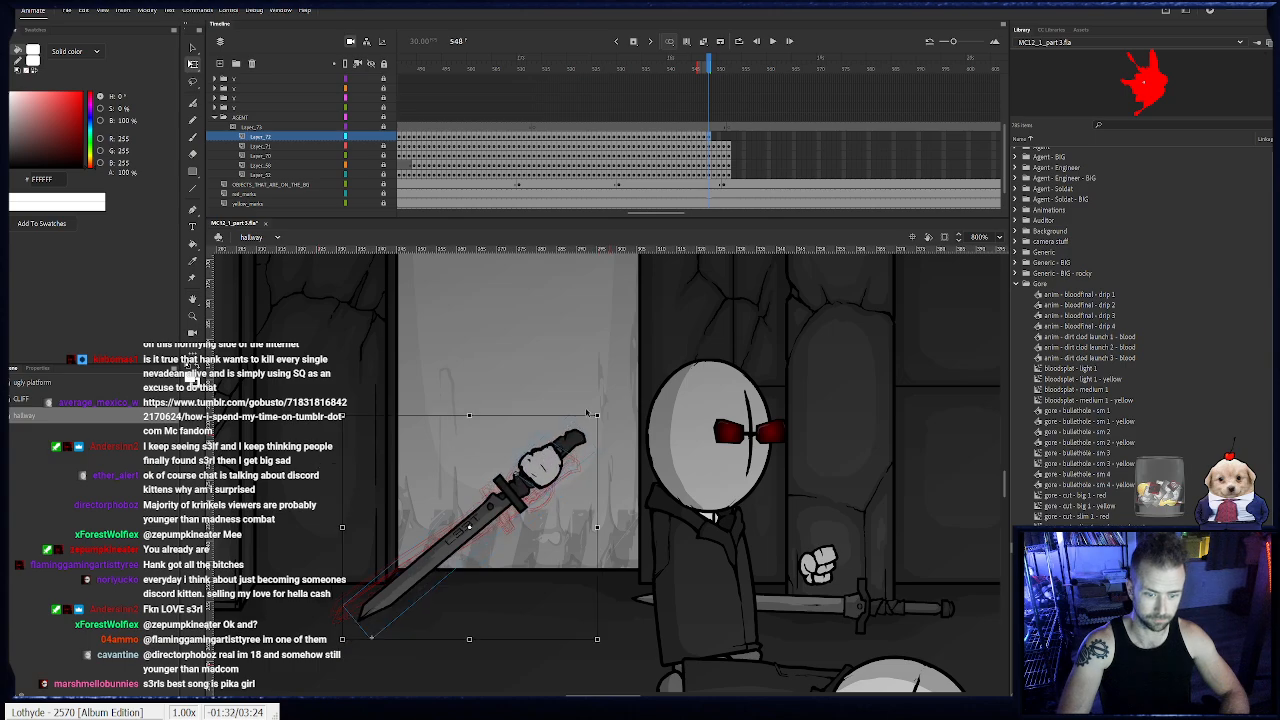
- Keyframe the machete hand at frames 549 and 550, starting the upward swing by rotating the blade and lifting the hand
{"action": "key", "text": "F6"}
{"action": "left_click_drag", "start_coordinate": [604, 418], "coordinate": [634, 474]}
{"action": "left_click_drag", "start_coordinate": [563, 495], "coordinate": [577, 404]}
{"action": "key", "text": "F6"}
{"action": "left_click_drag", "start_coordinate": [643, 370], "coordinate": [691, 324]}
- Keyframe the machete hand at frame 551, swinging the blade up and carrying the hand above the agent's head
{"action": "scroll", "coordinate": [600, 375], "scroll_direction": "right", "scroll_amount": 5}
{"action": "key", "text": "F6"}
{"action": "left_click_drag", "start_coordinate": [397, 416], "coordinate": [286, 498]}
{"action": "left_click_drag", "start_coordinate": [289, 417], "coordinate": [444, 363]}
- Keyframe the machete hand at frame 552 with the blade upright and the hand in front of the agent's forehead, and lock its layer
{"action": "key", "text": "F6"}
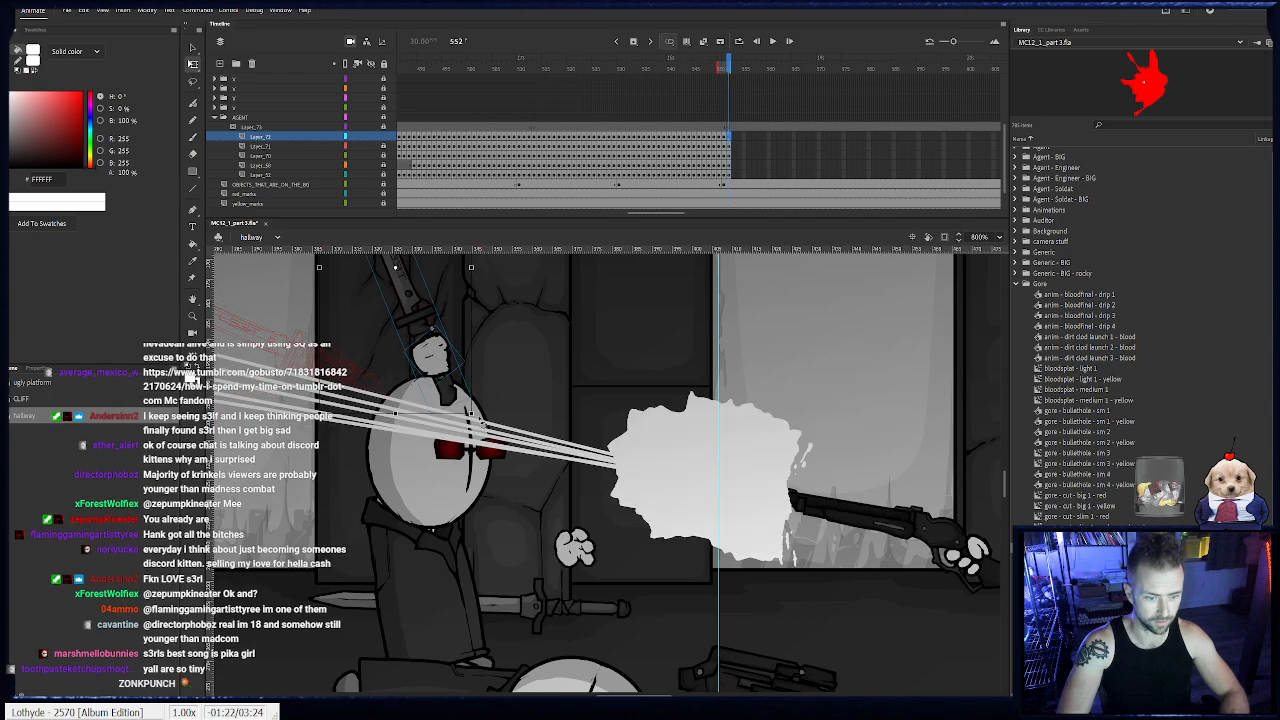
{"action": "left_click_drag", "start_coordinate": [483, 420], "coordinate": [403, 445]}
{"action": "left_click_drag", "start_coordinate": [388, 383], "coordinate": [519, 384]}
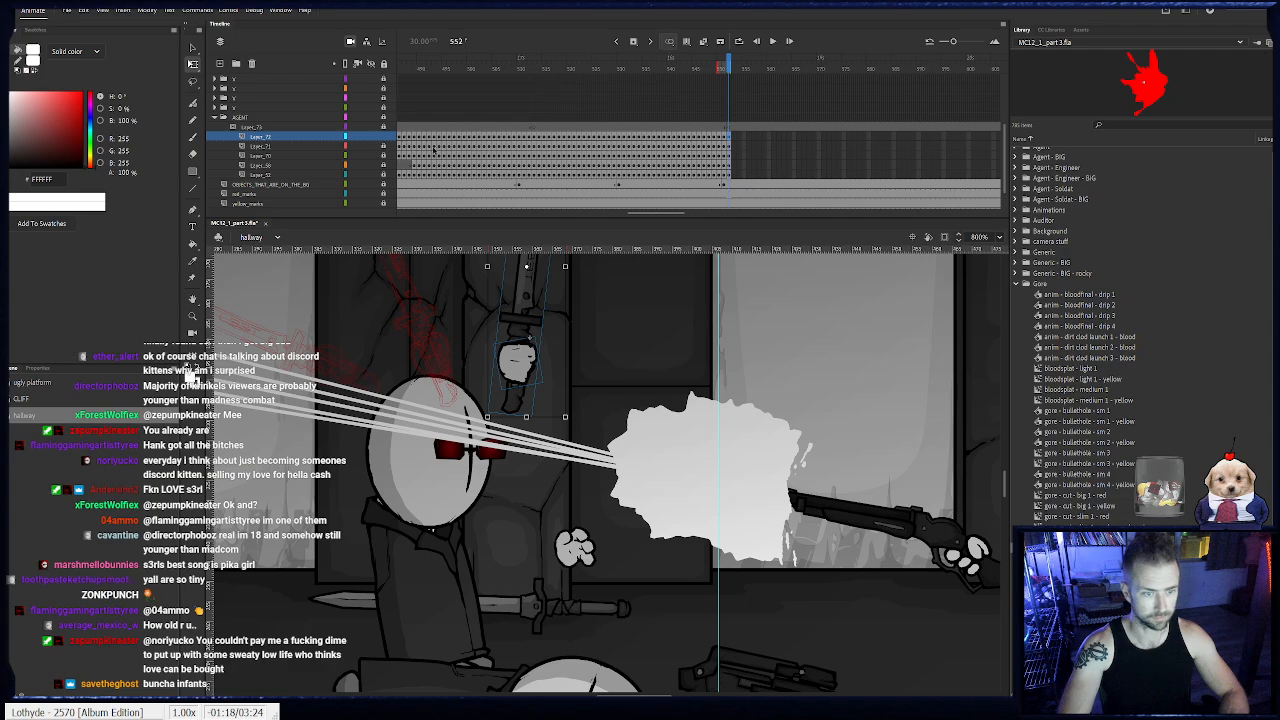
{"action": "left_click", "coordinate": [385, 138]}
{"action": "left_click_drag", "start_coordinate": [461, 379], "coordinate": [503, 367]}
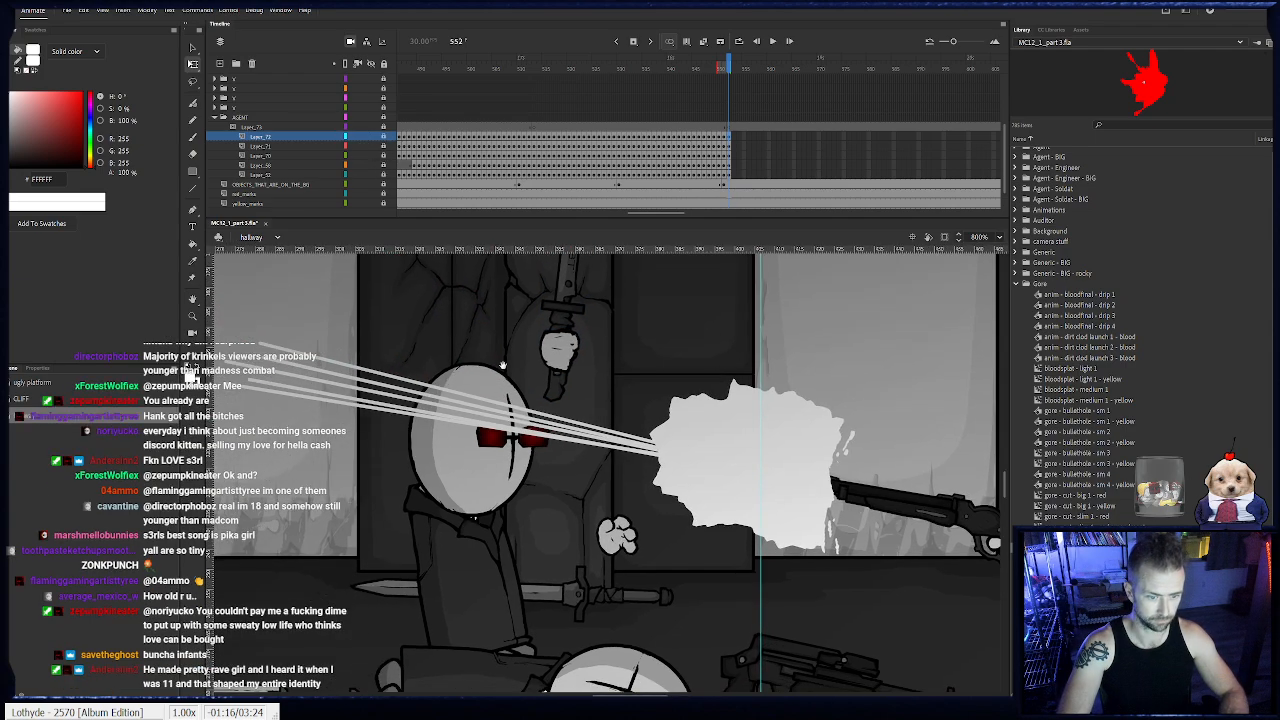
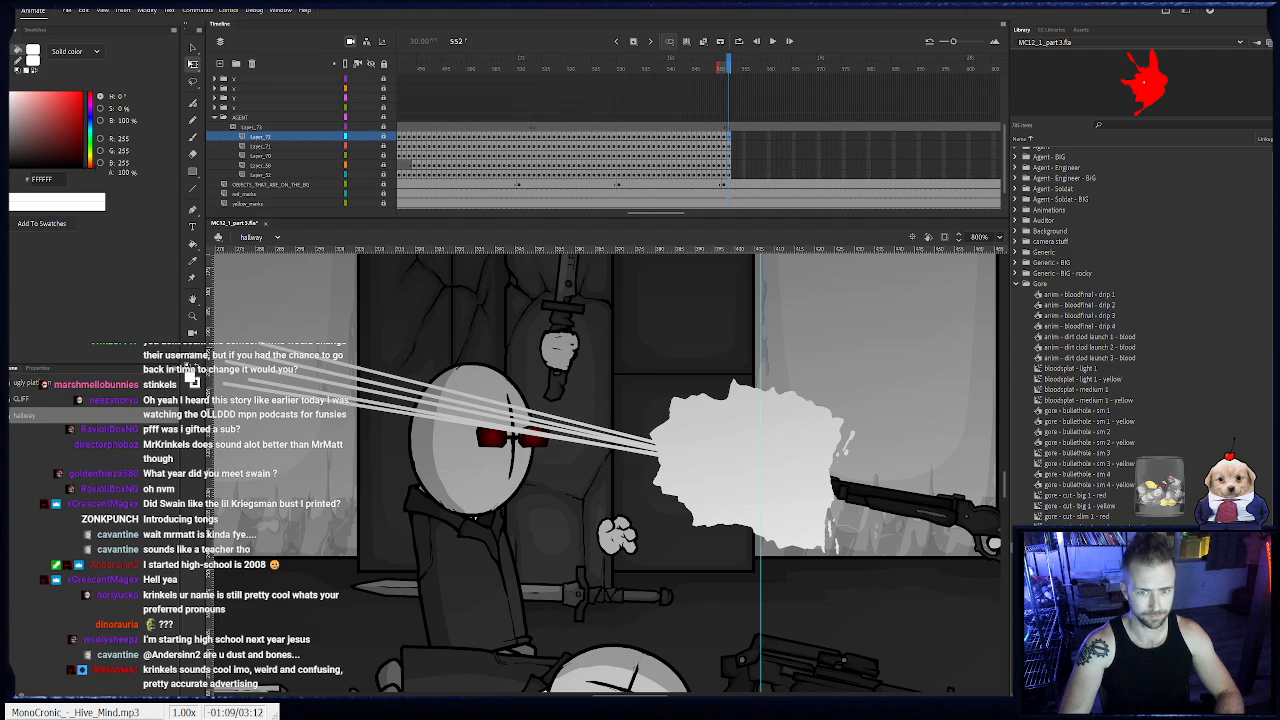
- Unlock the standing agent's five body-part layers and select his head at frame 552
{"action": "left_click", "coordinate": [368, 156]}
{"action": "left_click_drag", "start_coordinate": [385, 176], "coordinate": [385, 138]}
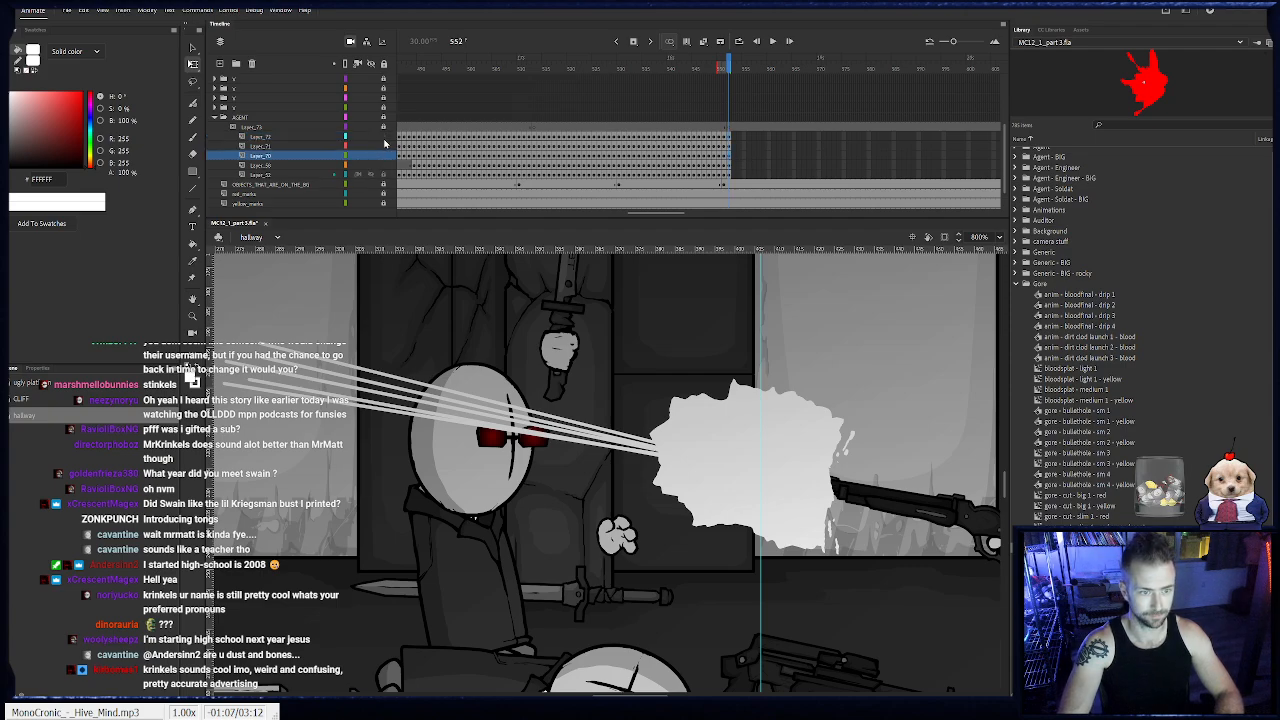
{"action": "key", "text": "ctrl+a"}
{"action": "left_click", "coordinate": [488, 480]}
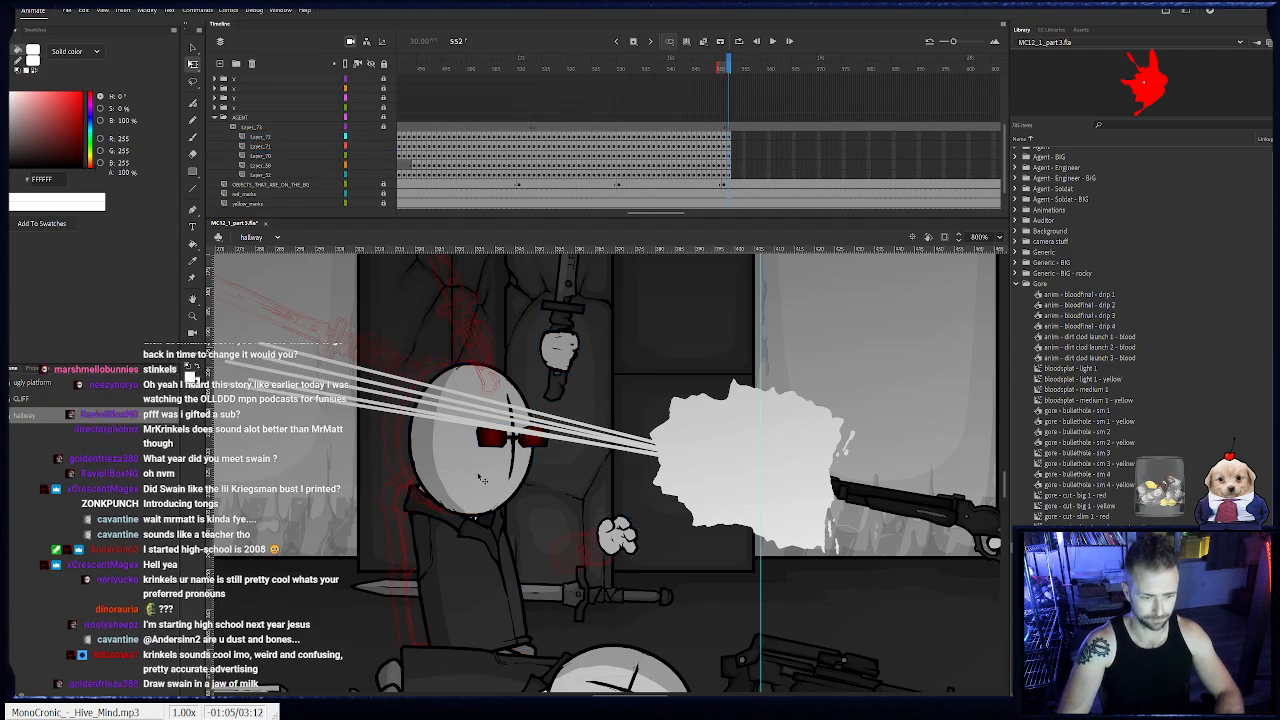
{"action": "right_click", "coordinate": [519, 441]}
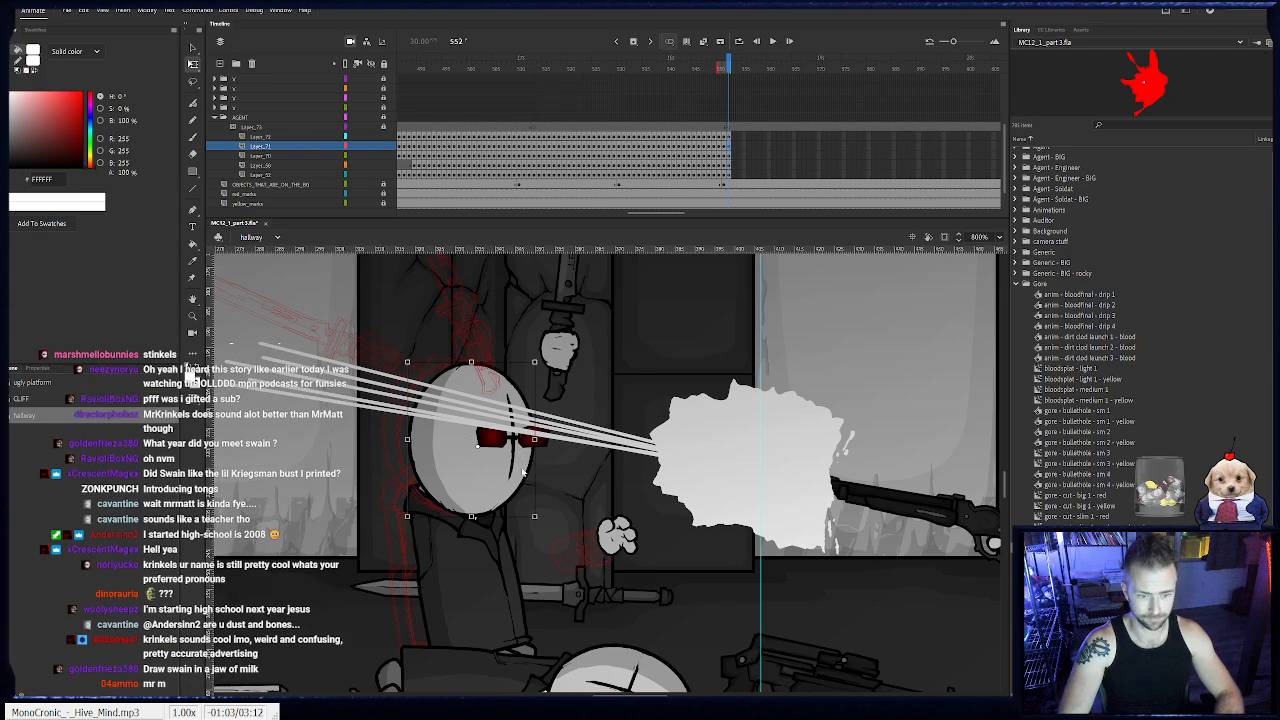
{"action": "left_click", "coordinate": [519, 474]}
- Look through the library's generic face symbols, previewing the damaged Face - 3a variants as references for a head wound
{"action": "left_click", "coordinate": [1076, 490]}
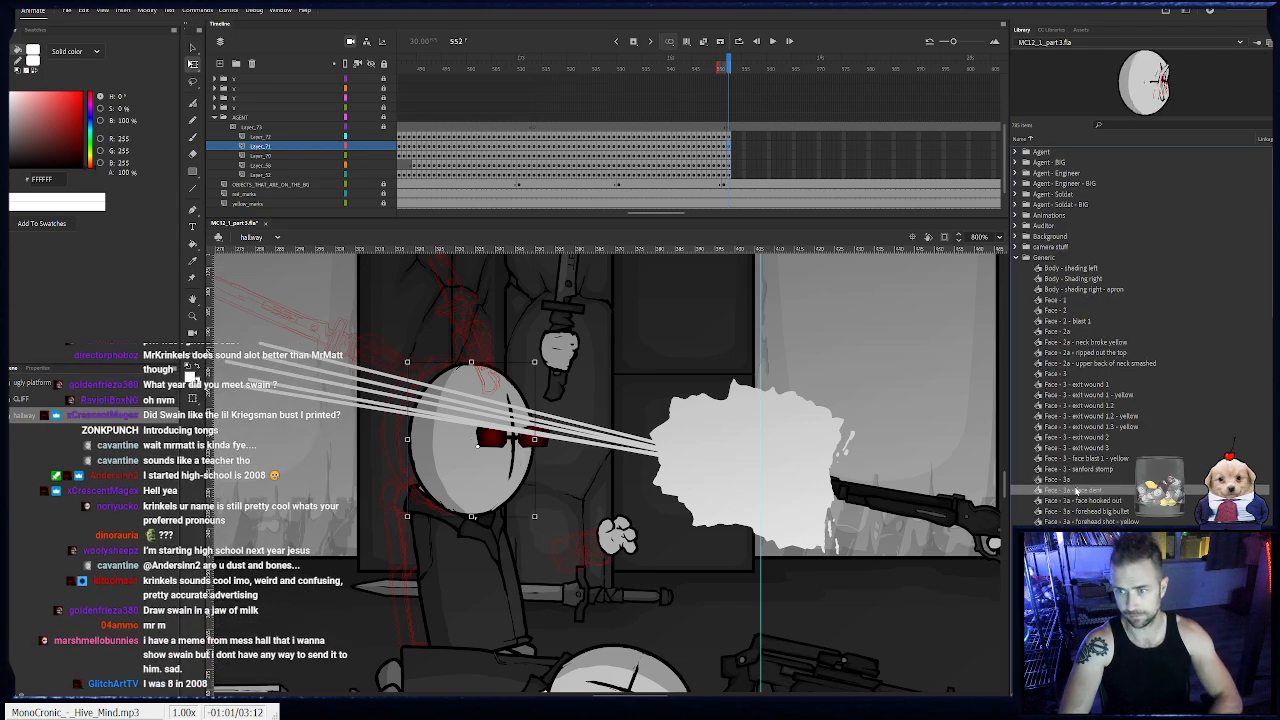
{"action": "key", "text": "Down"}
{"action": "key", "text": "Down"}
{"action": "key", "text": "Down"}
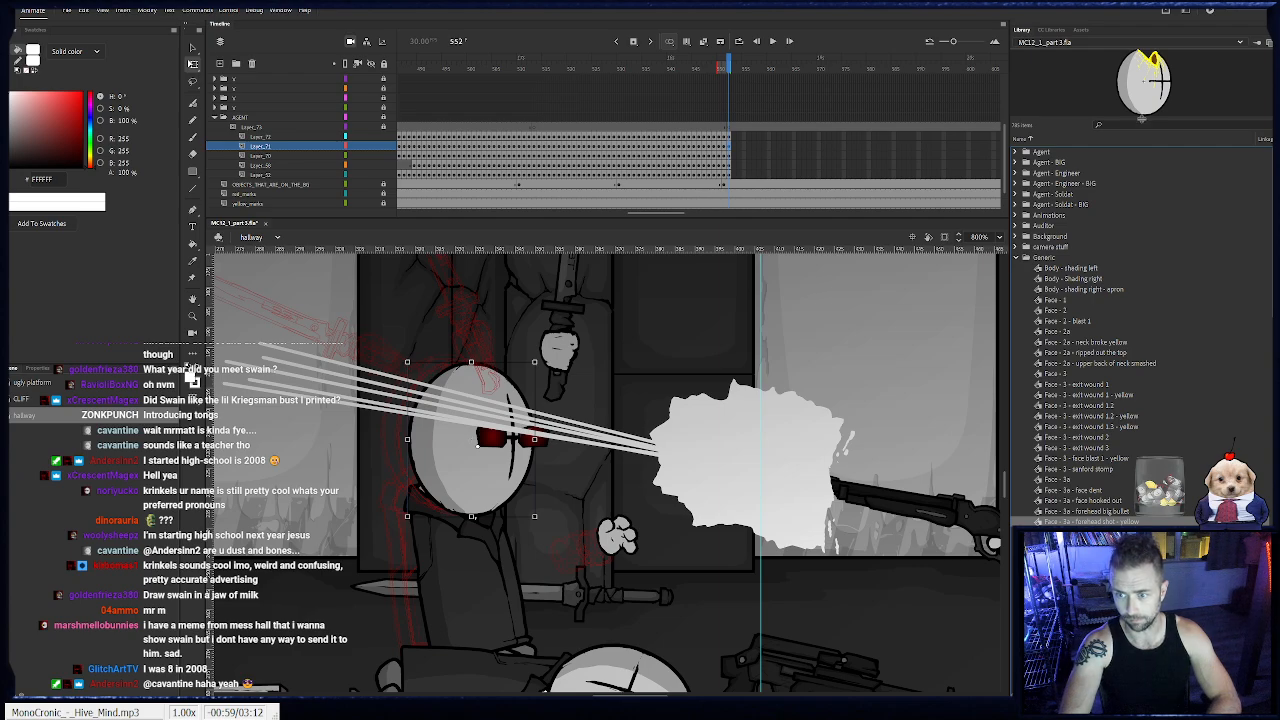
{"action": "left_click_drag", "start_coordinate": [1142, 118], "coordinate": [1154, 260]}
{"action": "scroll", "coordinate": [1070, 418], "scroll_direction": "down", "scroll_amount": 5}
{"action": "key", "text": "Down"}
{"action": "key", "text": "Down"}
{"action": "key", "text": "Down"}
{"action": "key", "text": "Down"}
{"action": "key", "text": "Down"}
{"action": "key", "text": "Down"}
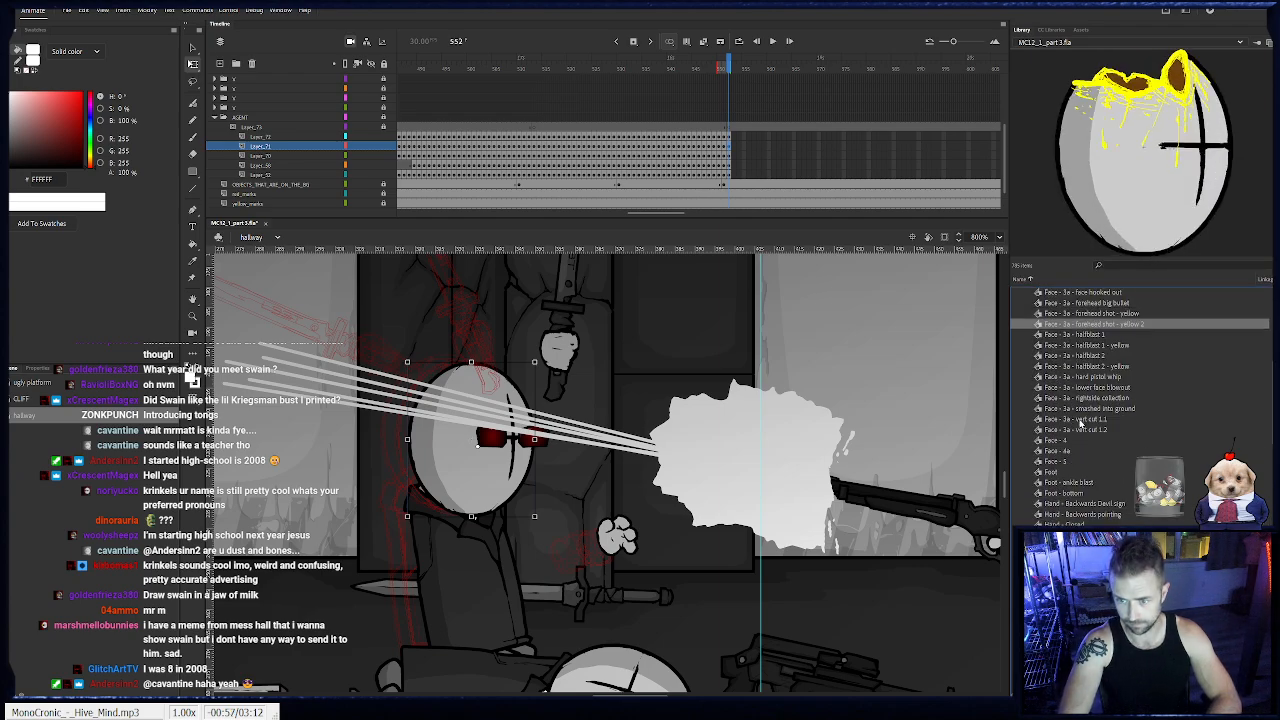
{"action": "key", "text": "Down"}
{"action": "key", "text": "Down"}
{"action": "key", "text": "Down"}
{"action": "key", "text": "Down"}
{"action": "key", "text": "Down"}
{"action": "key", "text": "Down"}
{"action": "key", "text": "Down"}
{"action": "key", "text": "Down"}
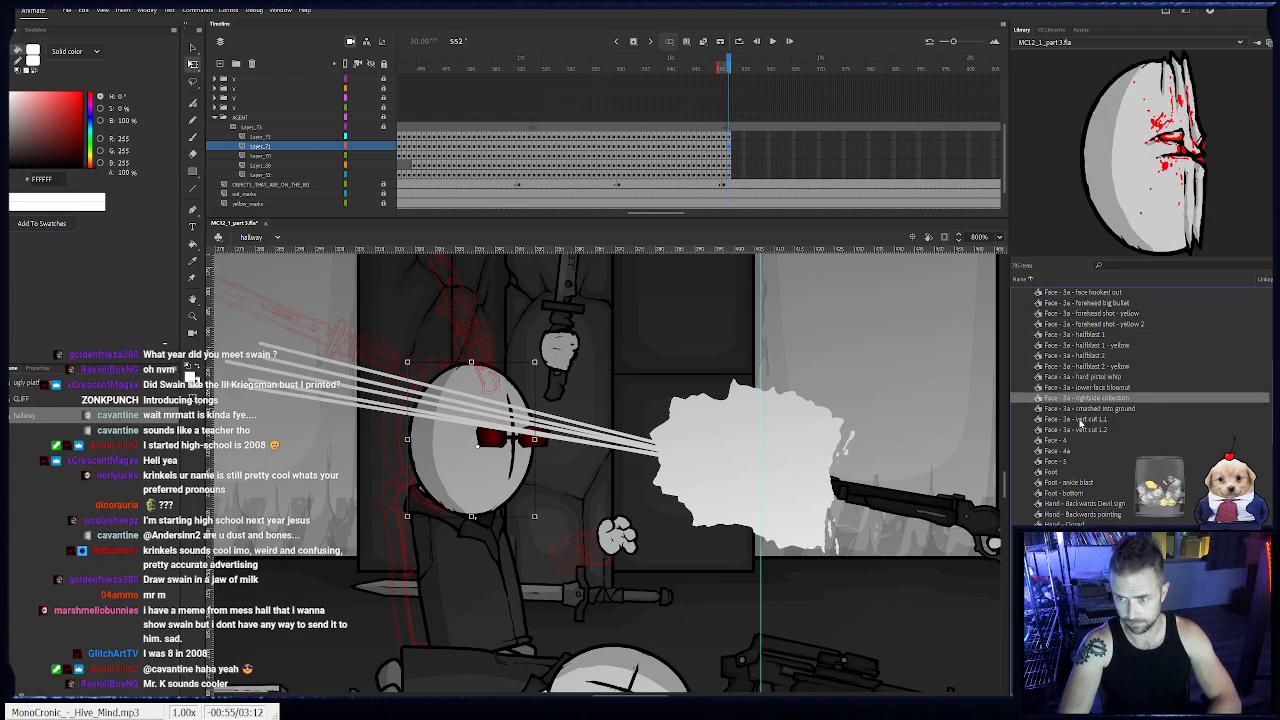
{"action": "key", "text": "Up"}
{"action": "scroll", "coordinate": [1080, 422], "scroll_direction": "up", "scroll_amount": 4}
{"action": "scroll", "coordinate": [1080, 468], "scroll_direction": "down", "scroll_amount": 1}
{"action": "left_click", "coordinate": [1065, 520]}
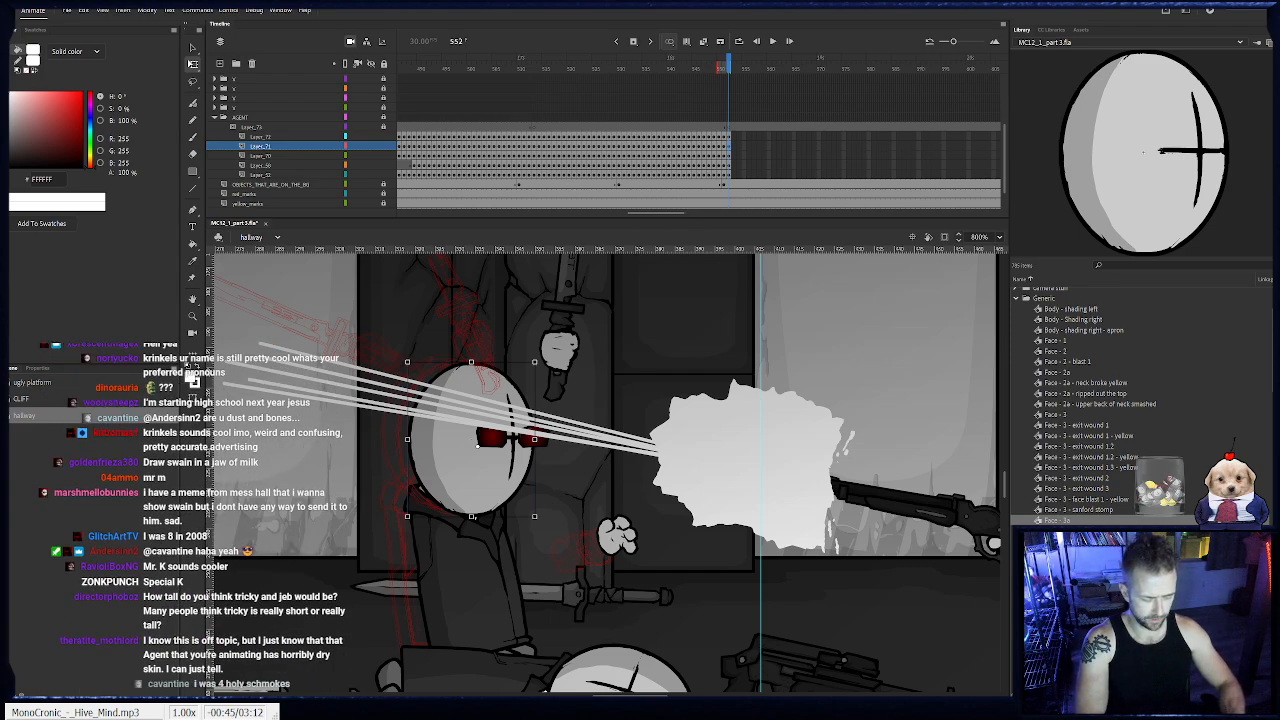
{"action": "key", "text": "Return"}
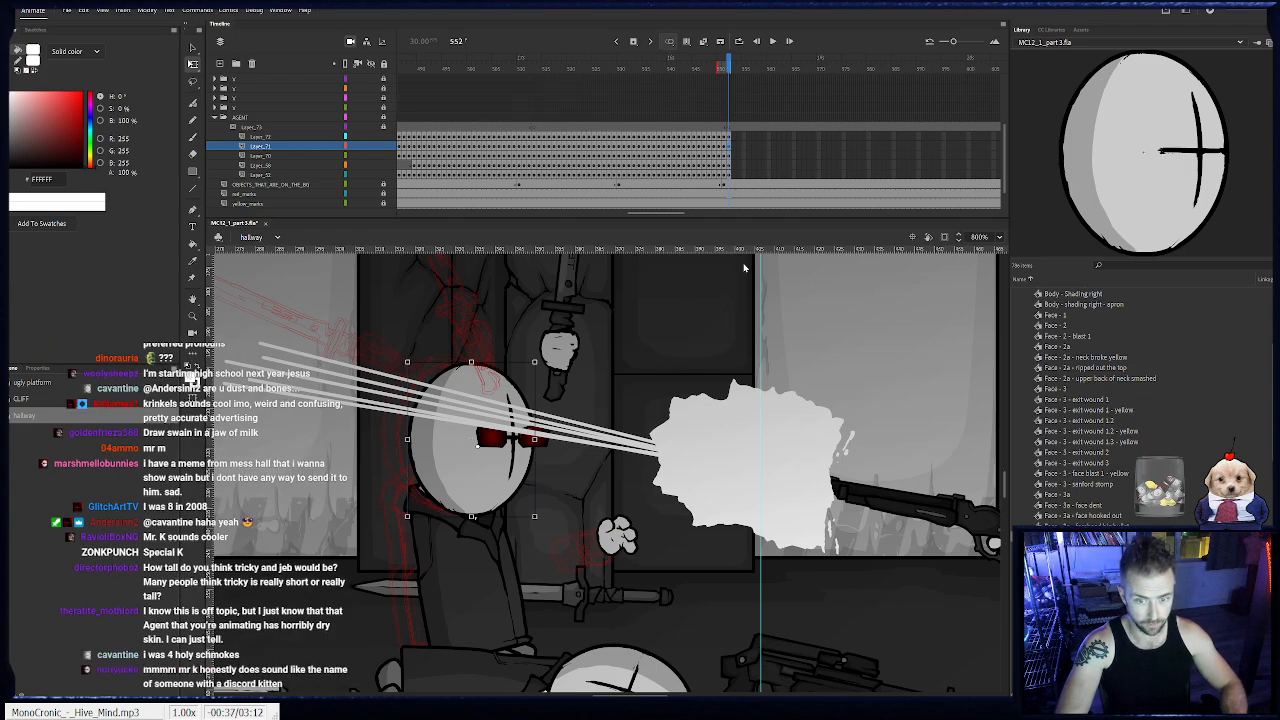
{"action": "left_click", "coordinate": [1072, 517]}
{"action": "left_click", "coordinate": [1073, 527]}
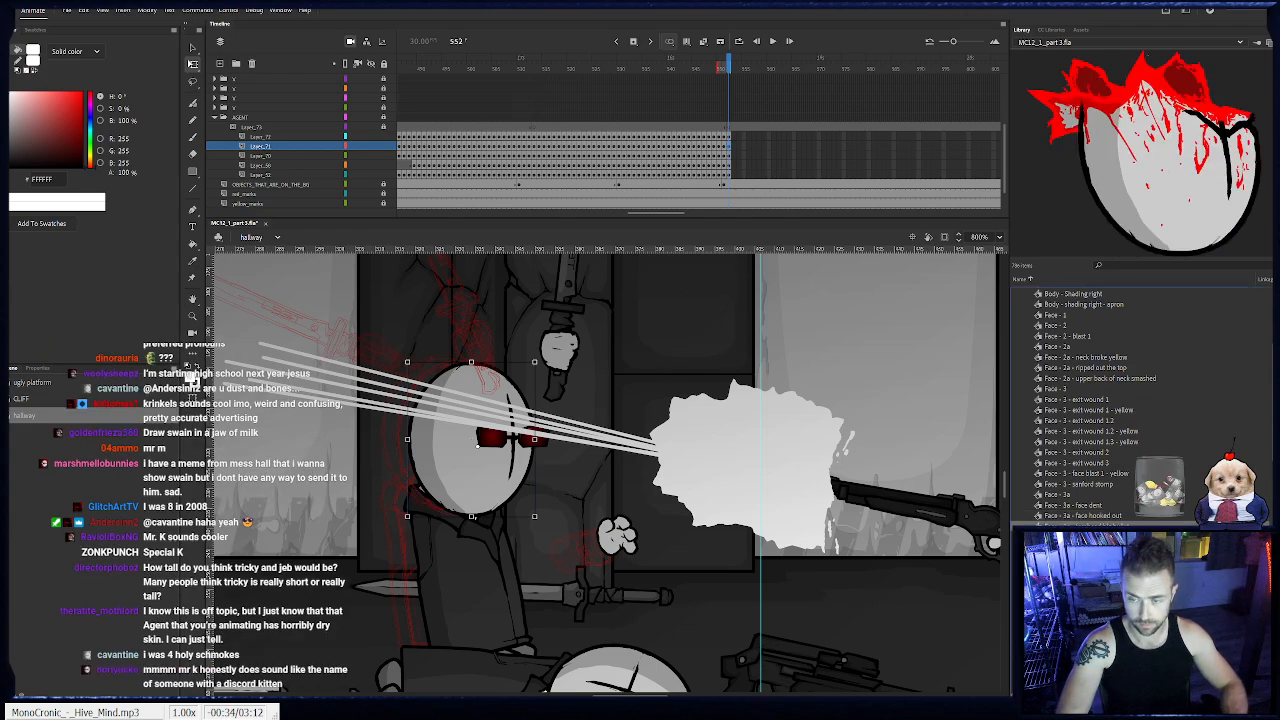
- Create the head symbol variant "Face - 3a - forehead blasted" for the agent's head and open it for editing in place
{"action": "left_click_drag", "start_coordinate": [1182, 232], "coordinate": [433, 462]}
{"action": "key", "text": "ctrl+z"}
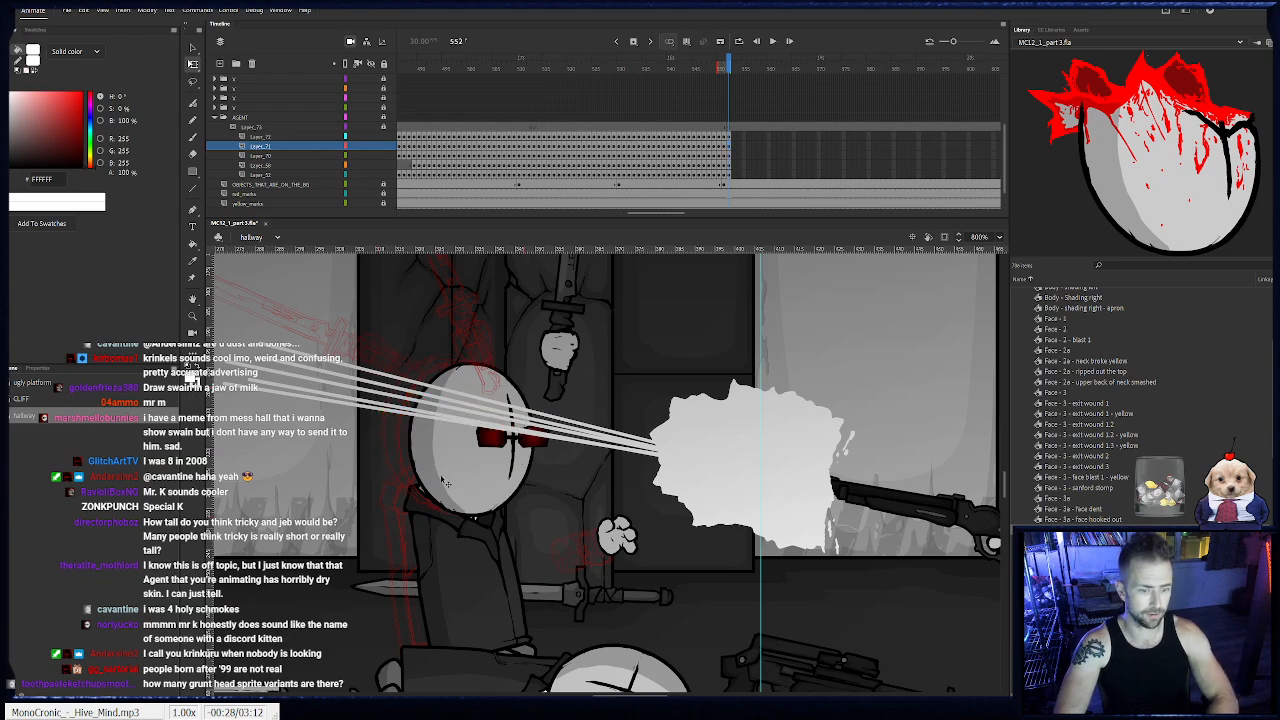
{"action": "double_click", "coordinate": [521, 490]}
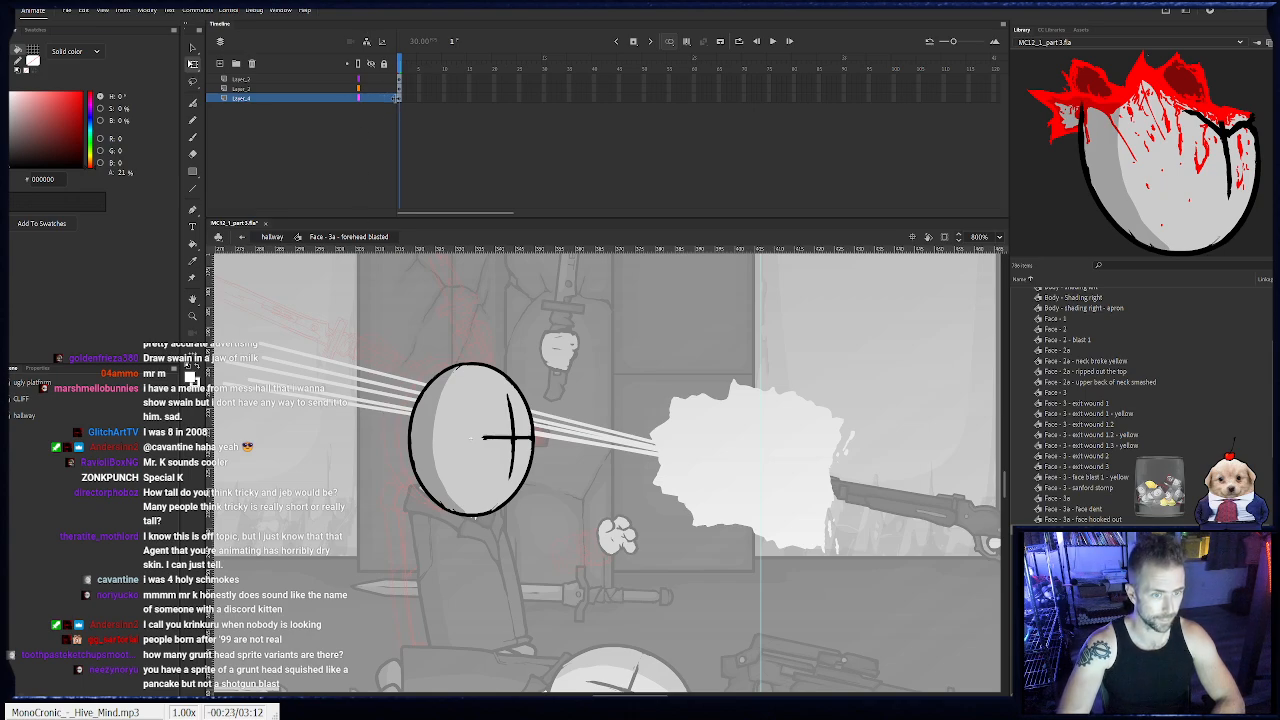
- Select the upper half of the head across its layers and rotate it slightly, opening a gap at the back
{"action": "left_click_drag", "start_coordinate": [350, 358], "coordinate": [574, 437]}
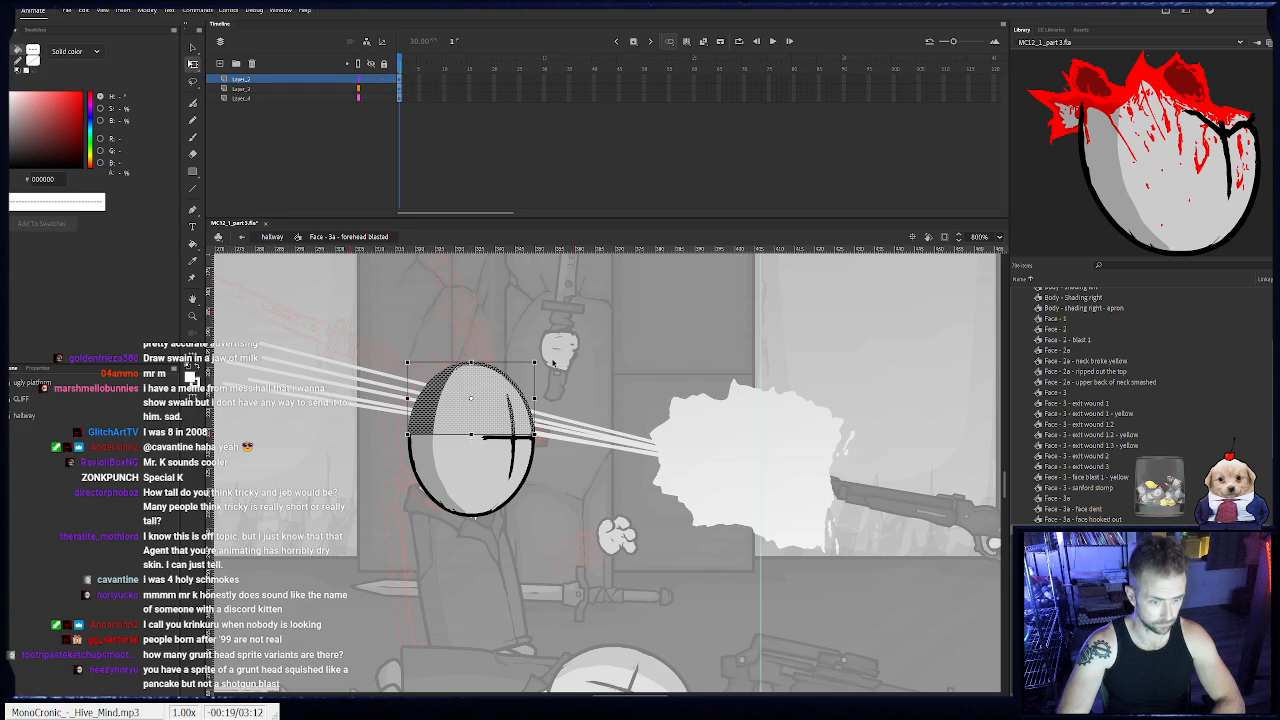
{"action": "left_click_drag", "start_coordinate": [537, 361], "coordinate": [509, 397]}
{"action": "left_click_drag", "start_coordinate": [527, 442], "coordinate": [528, 442]}
{"action": "left_click", "coordinate": [590, 428]}
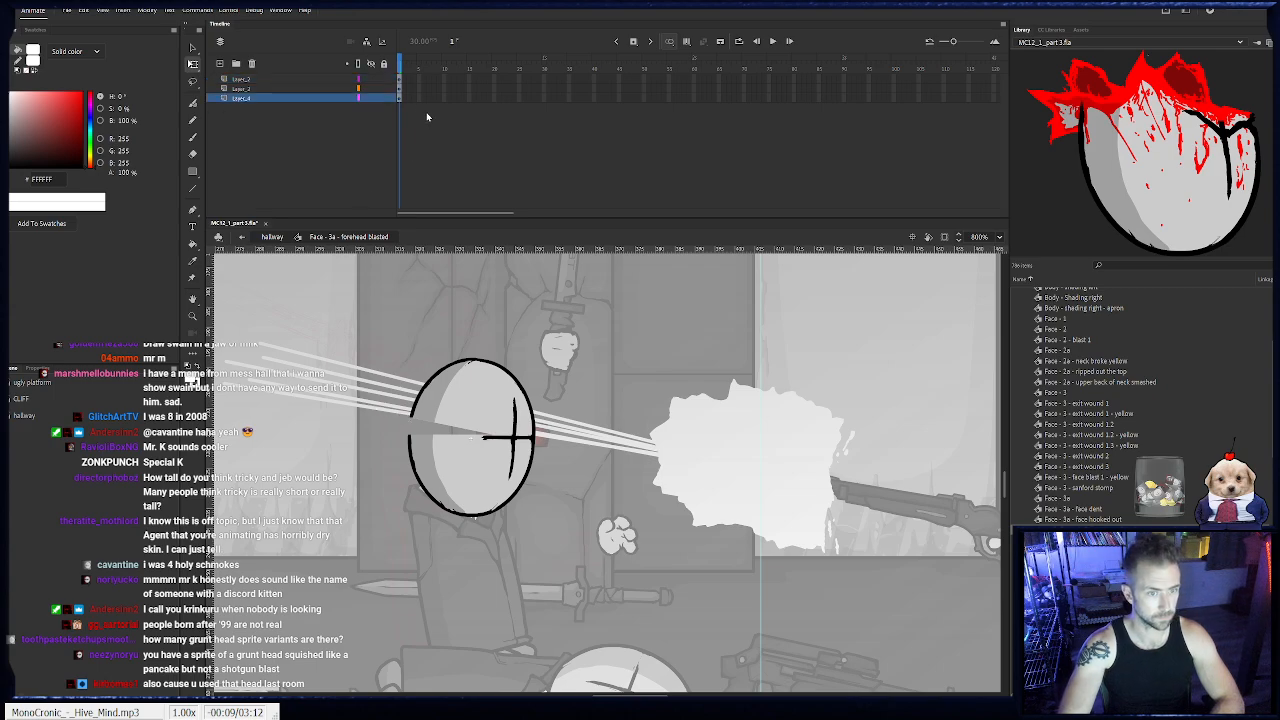
{"action": "left_click", "coordinate": [503, 453]}
{"action": "key", "text": "Escape"}
- Paint over the gap at the back of the head with the Classic Brush in light gray #CCCCCC
{"action": "key", "text": "b"}
{"action": "left_click_drag", "start_coordinate": [467, 422], "coordinate": [466, 436]}
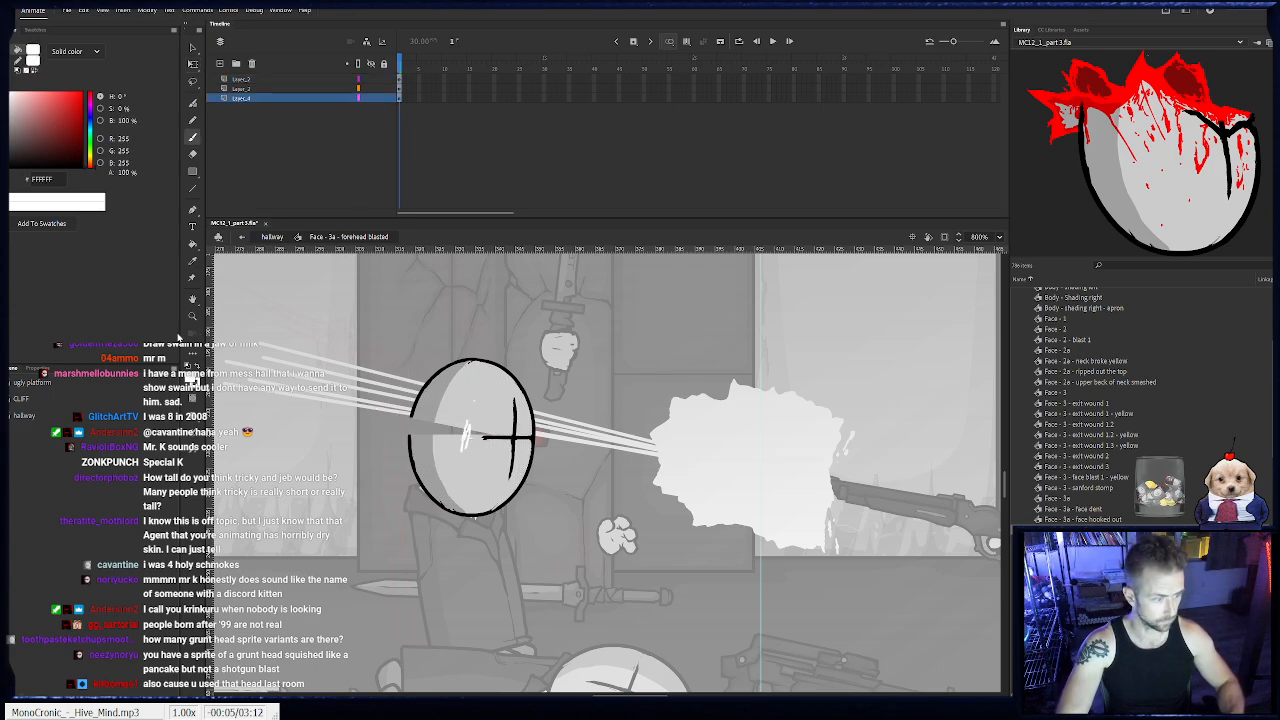
{"action": "key", "text": "ctrl+z"}
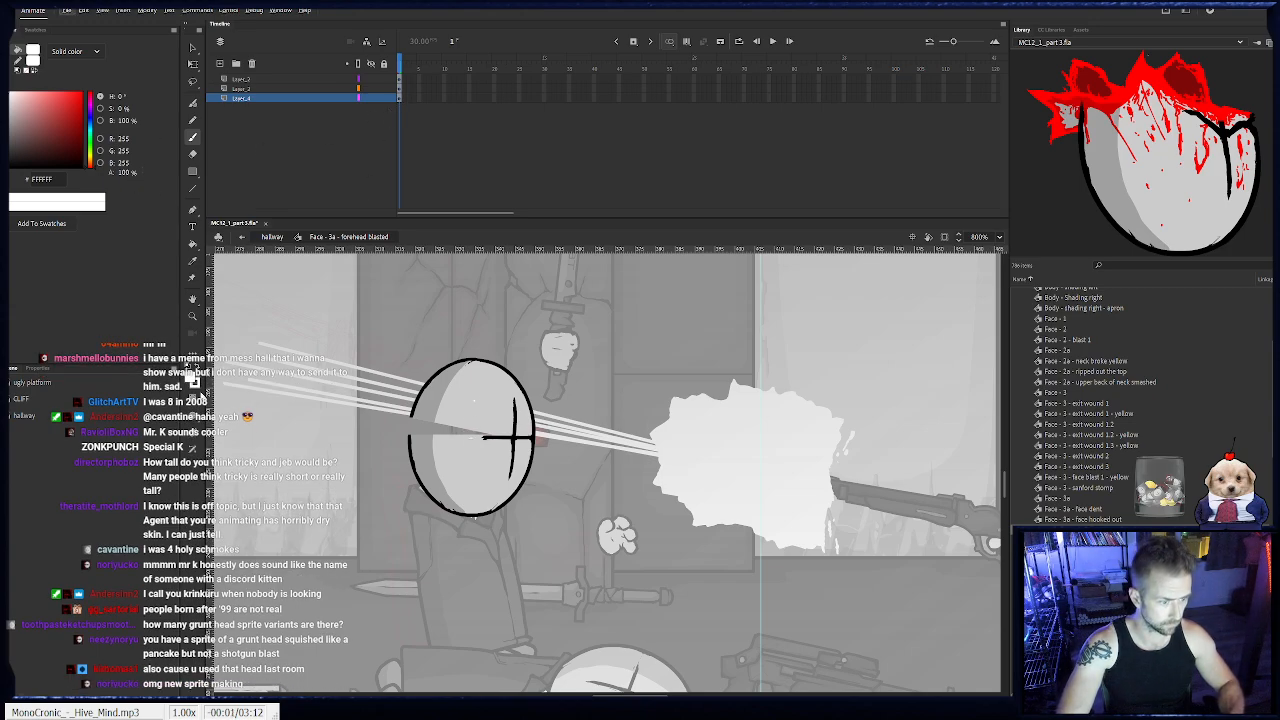
{"action": "left_click", "coordinate": [474, 418], "text": "alt"}
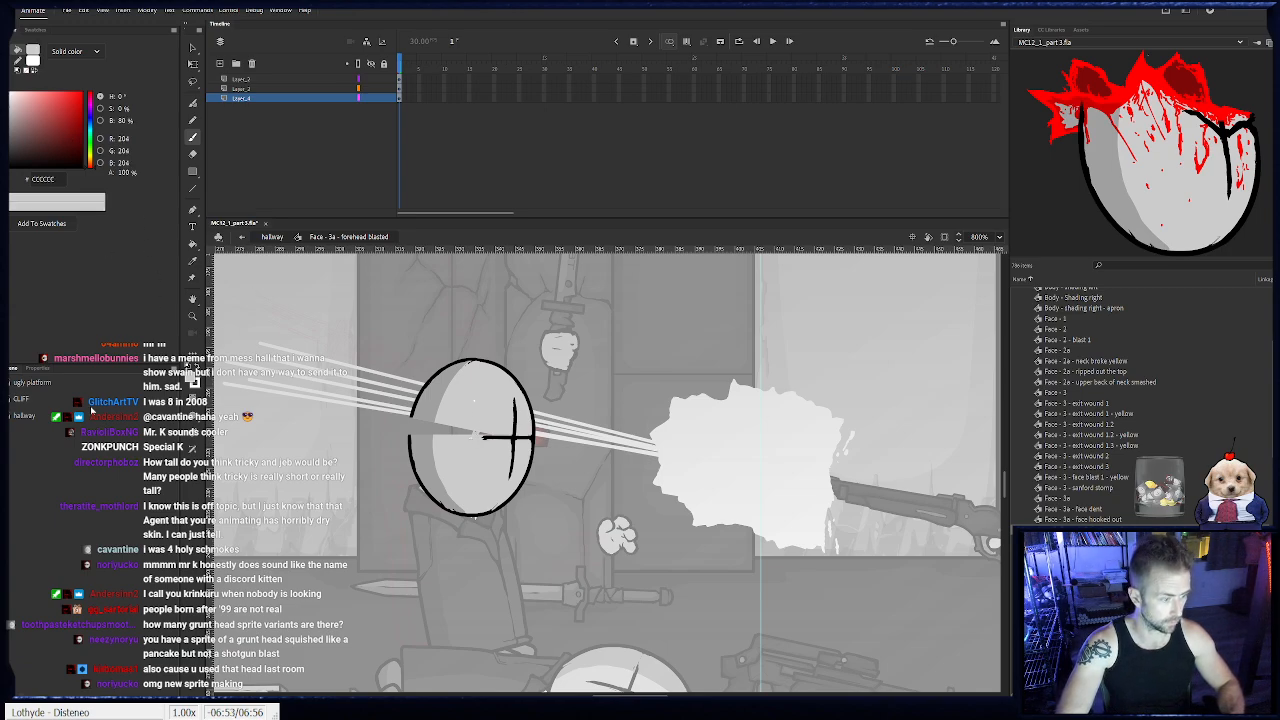
{"action": "left_click", "coordinate": [37, 368]}
{"action": "left_click", "coordinate": [37, 561]}
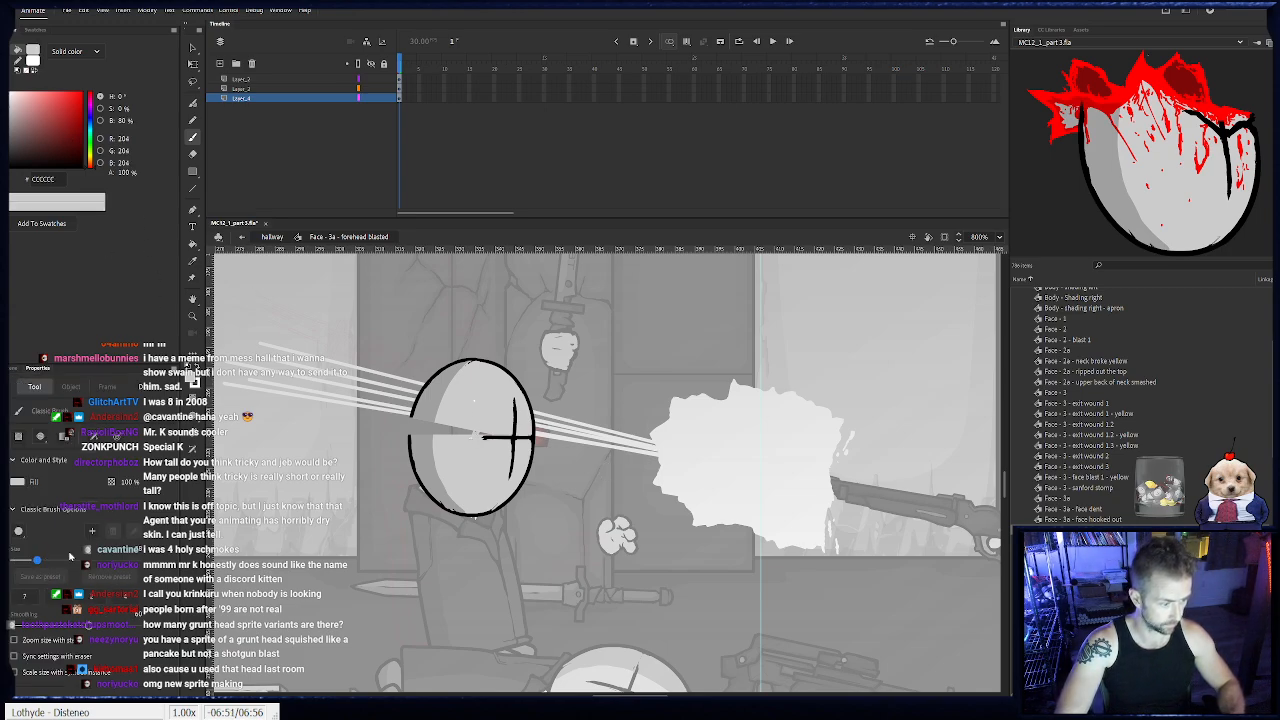
{"action": "mouse_move", "coordinate": [503, 433]}
{"action": "left_mouse_down"}
{"action": "mouse_move", "coordinate": [430, 429]}
{"action": "mouse_move", "coordinate": [426, 415]}
{"action": "mouse_move", "coordinate": [420, 433]}
{"action": "mouse_move", "coordinate": [424, 416]}
{"action": "left_mouse_up"}
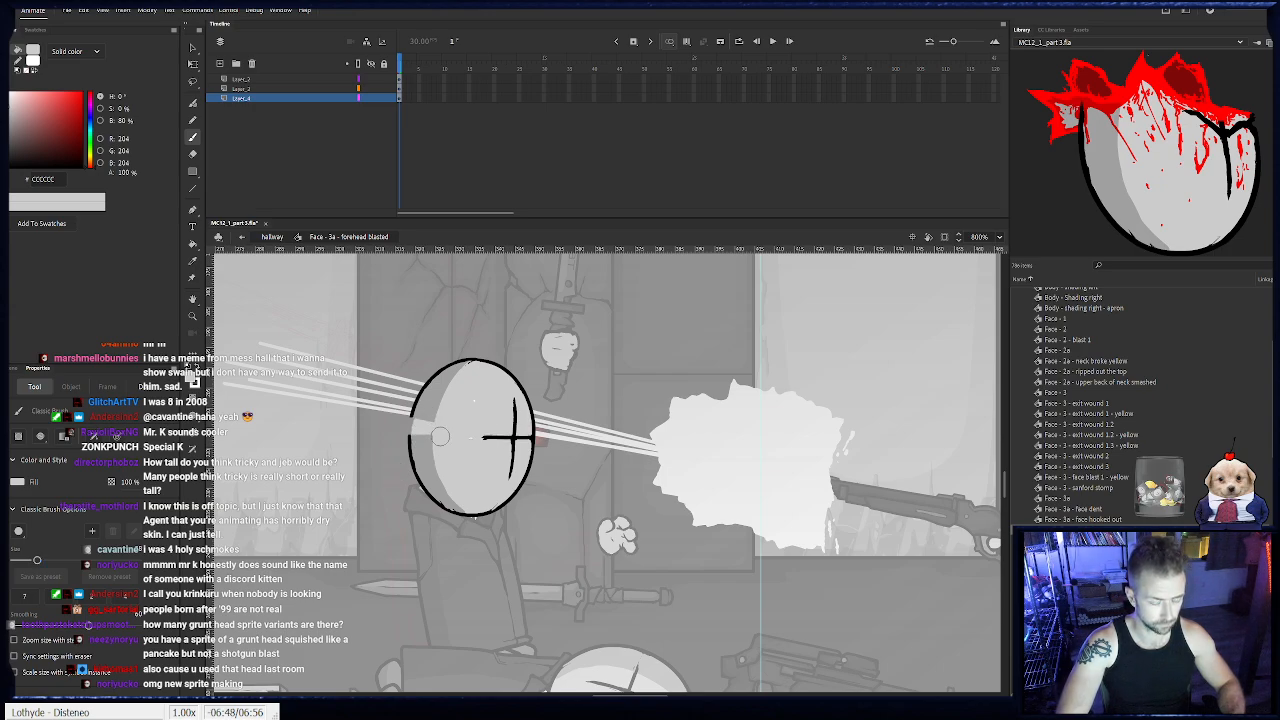
- Erase a curved bite out of the upper back of the head, removing both its outline and its fill
{"action": "left_click", "coordinate": [385, 89]}
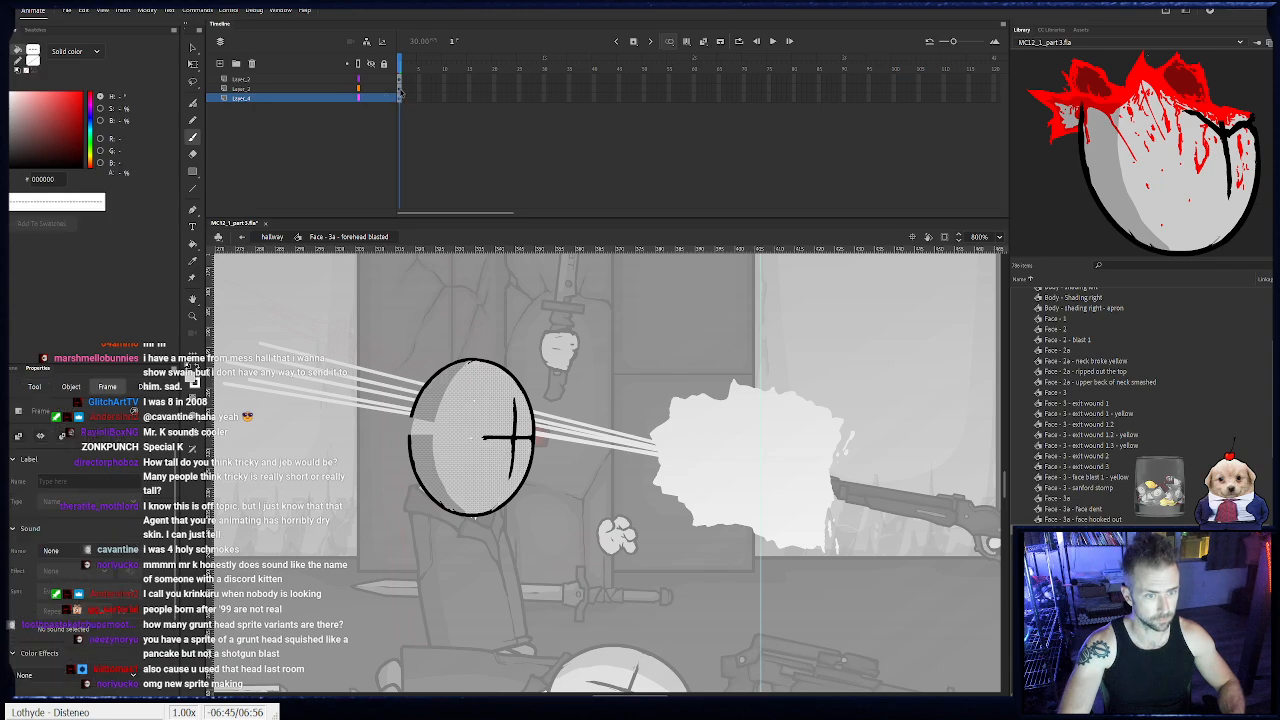
{"action": "key", "text": "e"}
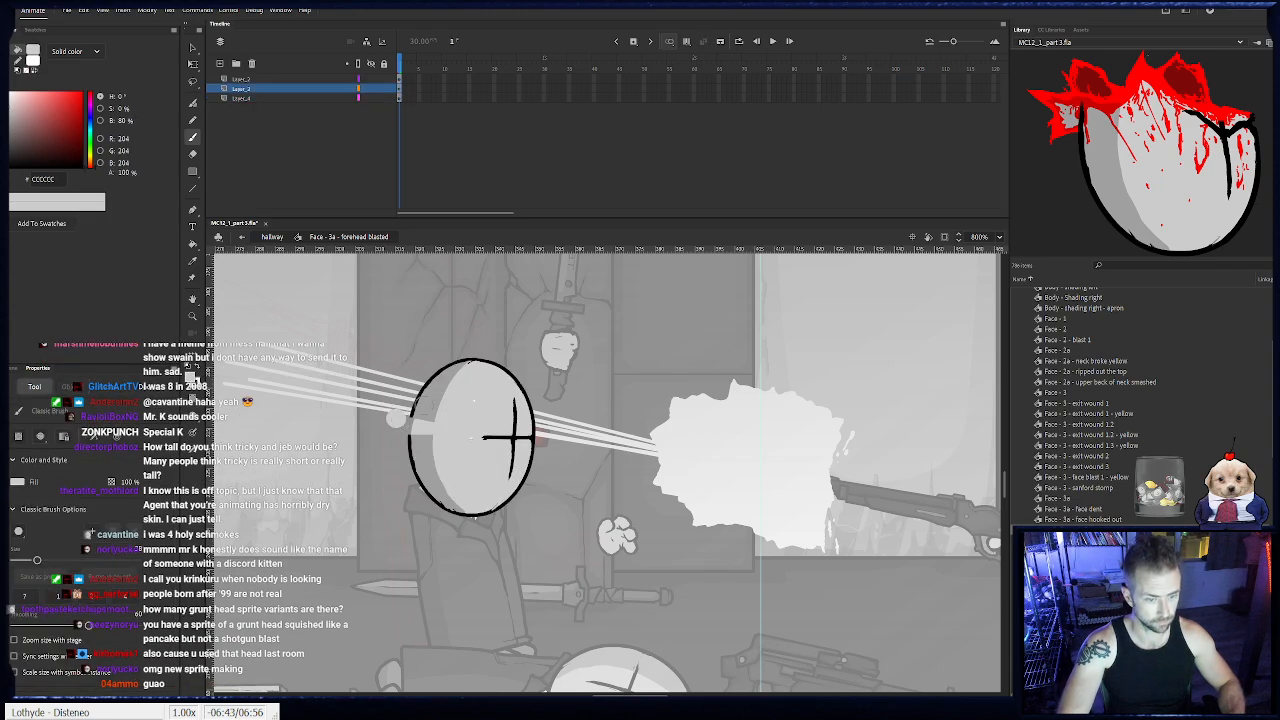
{"action": "left_click_drag", "start_coordinate": [393, 426], "coordinate": [455, 421]}
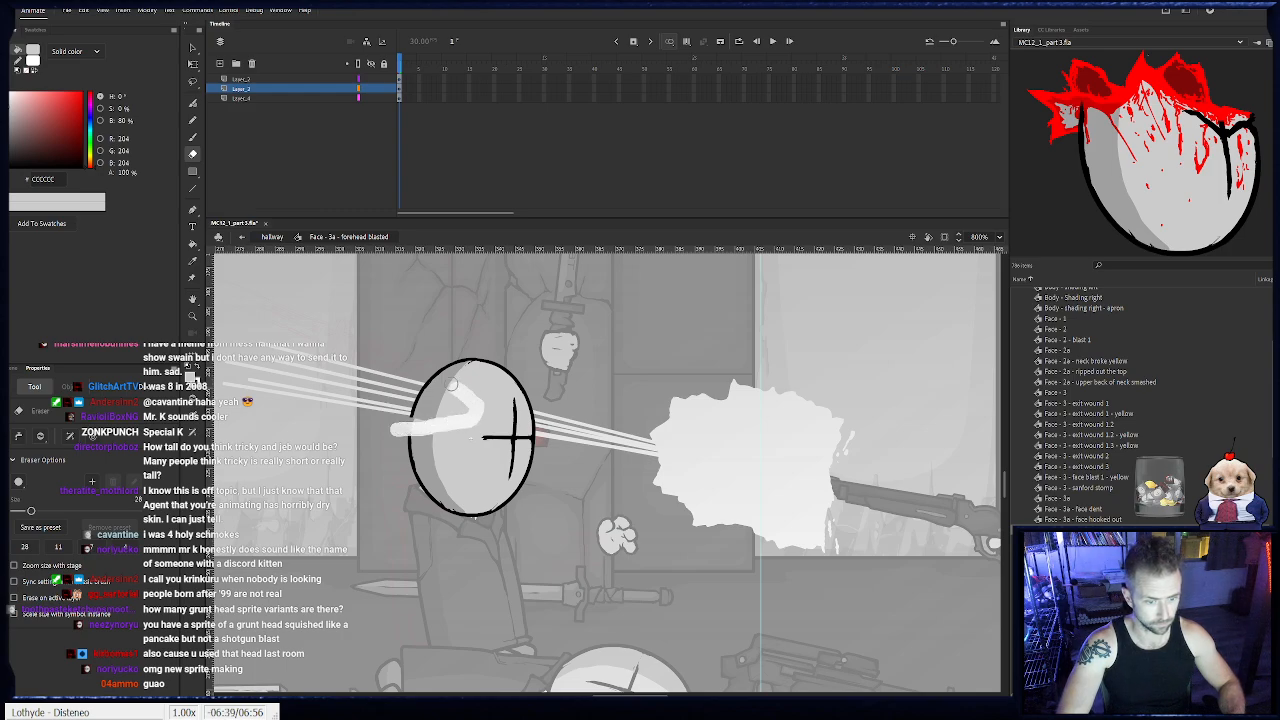
{"action": "key", "text": "ctrl+z"}
{"action": "mouse_move", "coordinate": [432, 378]}
{"action": "left_mouse_down"}
{"action": "mouse_move", "coordinate": [460, 409]}
{"action": "mouse_move", "coordinate": [401, 417]}
{"action": "mouse_move", "coordinate": [423, 396]}
{"action": "mouse_move", "coordinate": [433, 411]}
{"action": "mouse_move", "coordinate": [425, 388]}
{"action": "mouse_move", "coordinate": [441, 411]}
{"action": "mouse_move", "coordinate": [399, 411]}
{"action": "left_mouse_up"}
{"action": "left_click", "coordinate": [253, 90]}
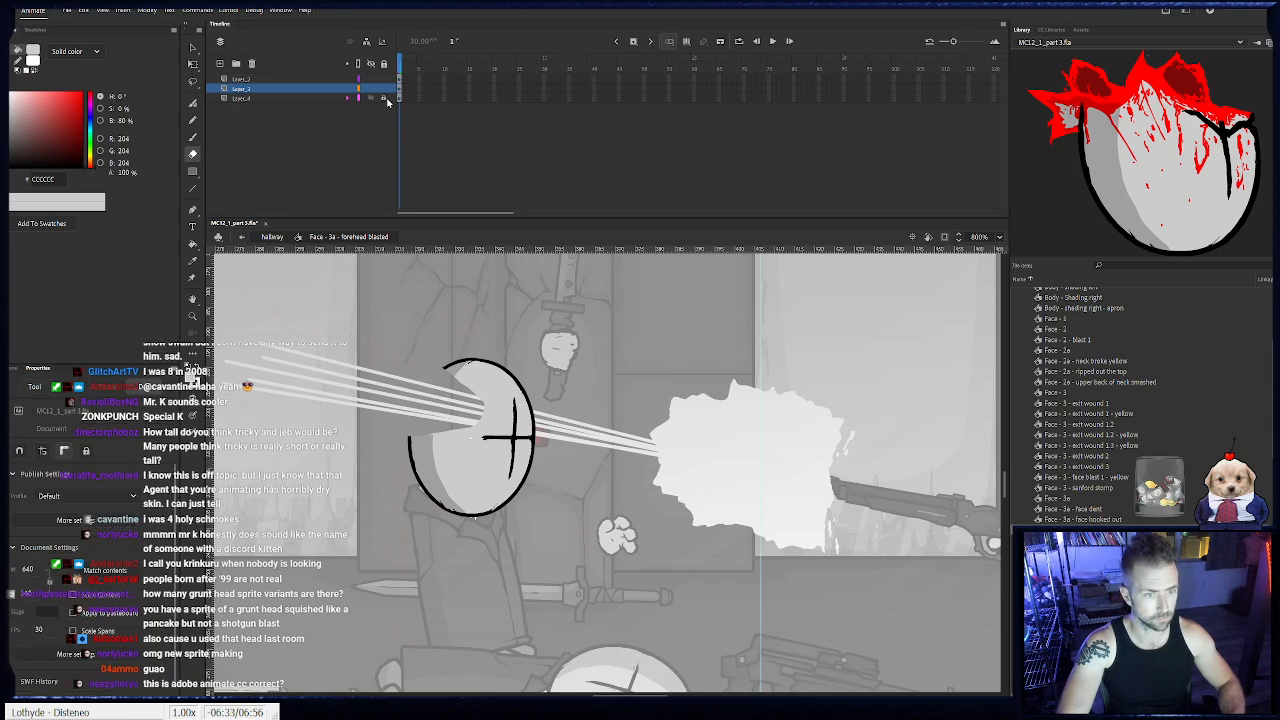
- Rename the head symbol's outline layer to "lines", the shading layer to "shade" and the fill layer to "color"
{"action": "double_click", "coordinate": [245, 89]}
{"action": "type", "text": "lines"}
{"action": "key", "text": "Return"}
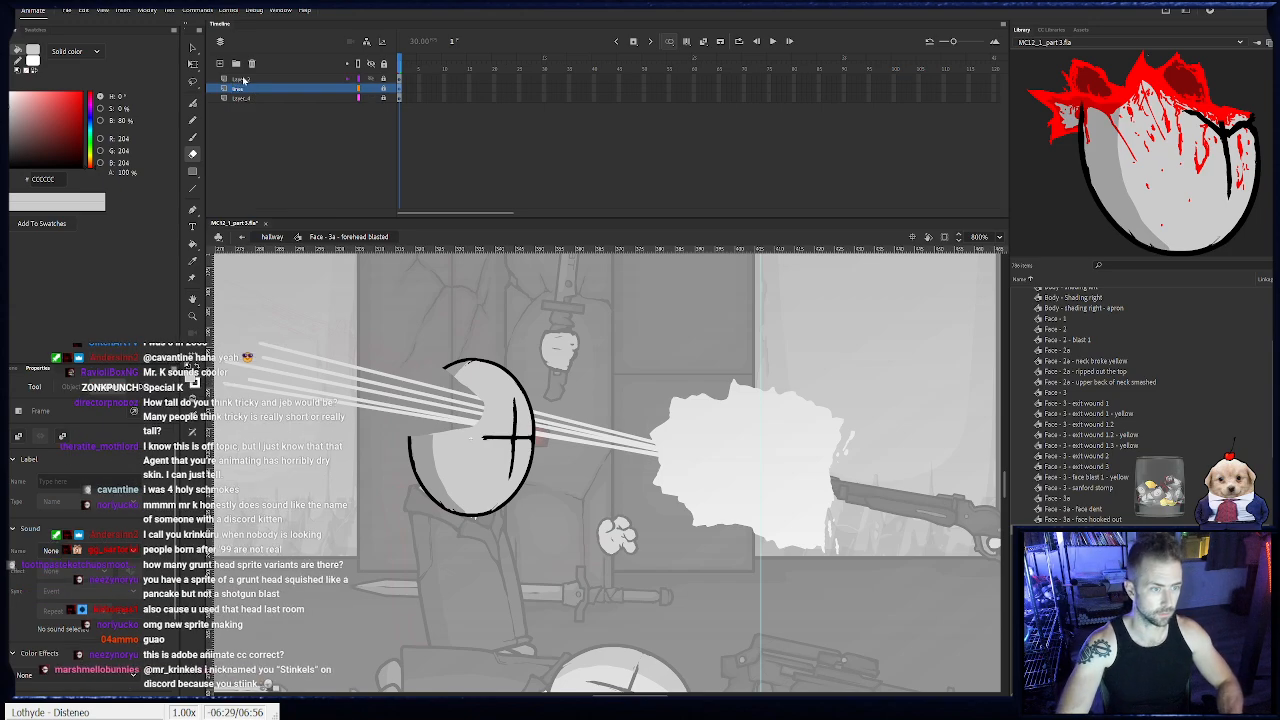
{"action": "double_click", "coordinate": [243, 80]}
{"action": "type", "text": "shade"}
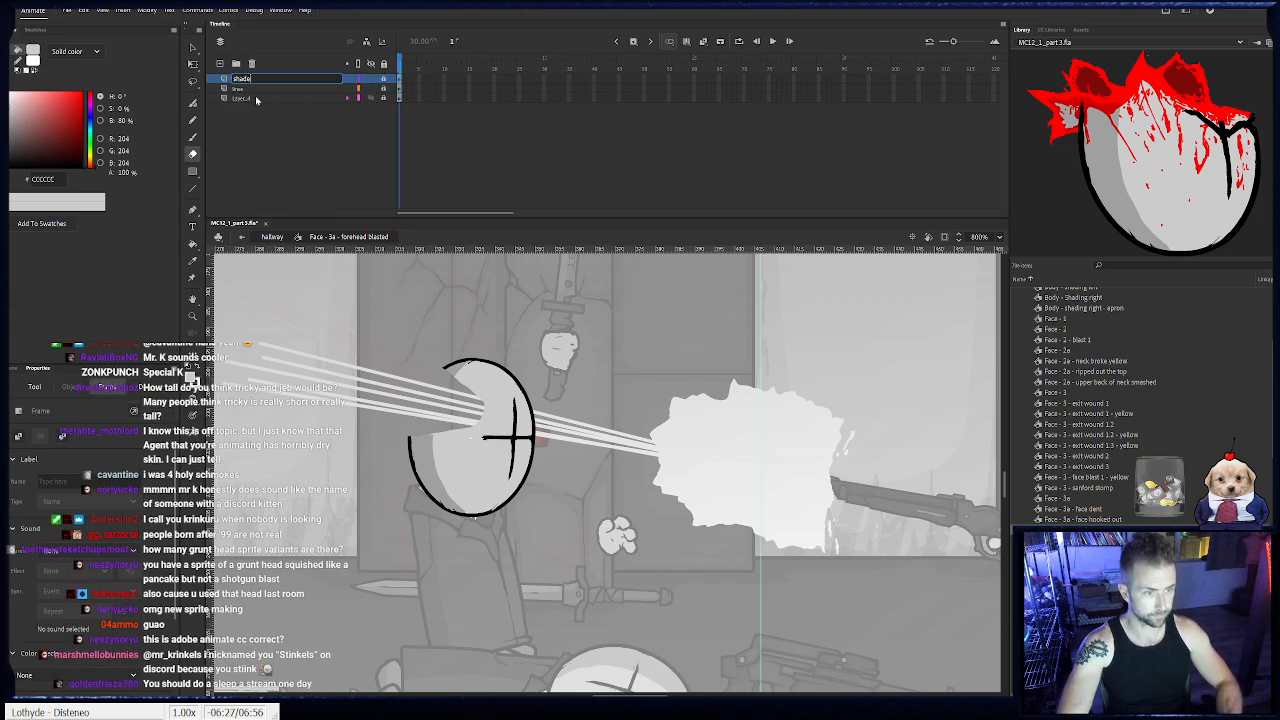
{"action": "double_click", "coordinate": [256, 100]}
{"action": "type", "text": "color"}
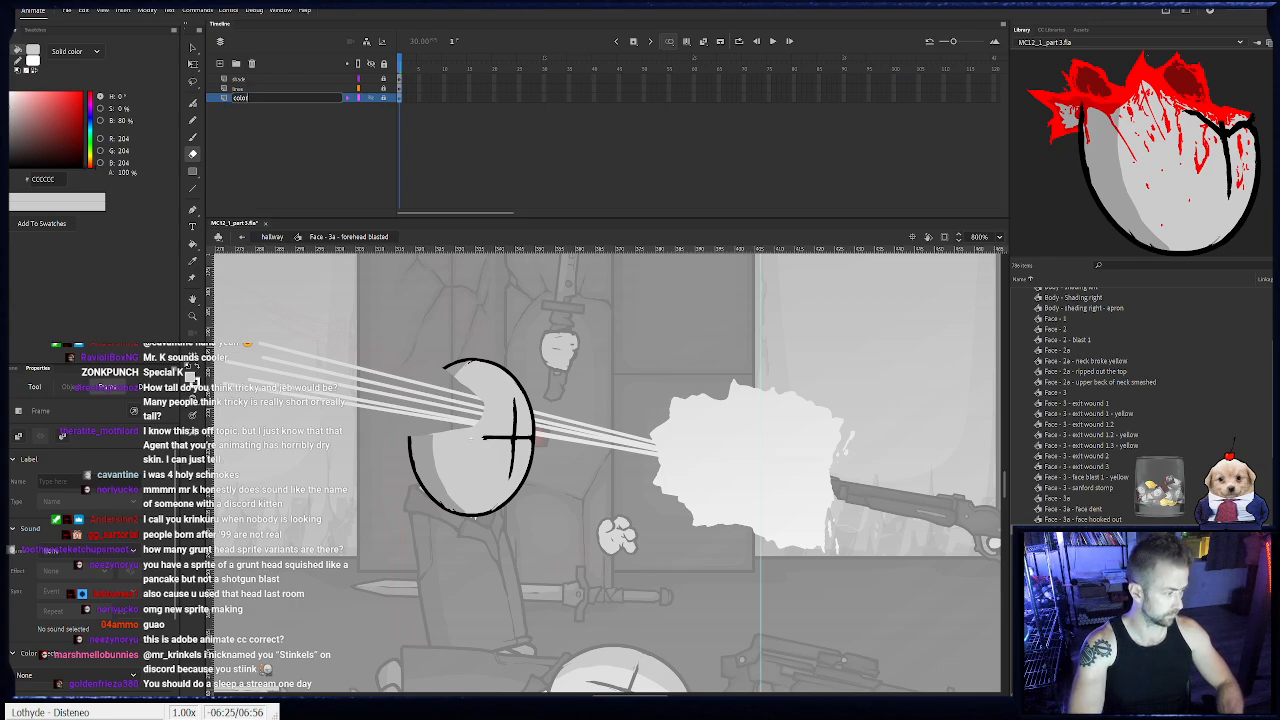
{"action": "key", "text": "Return"}
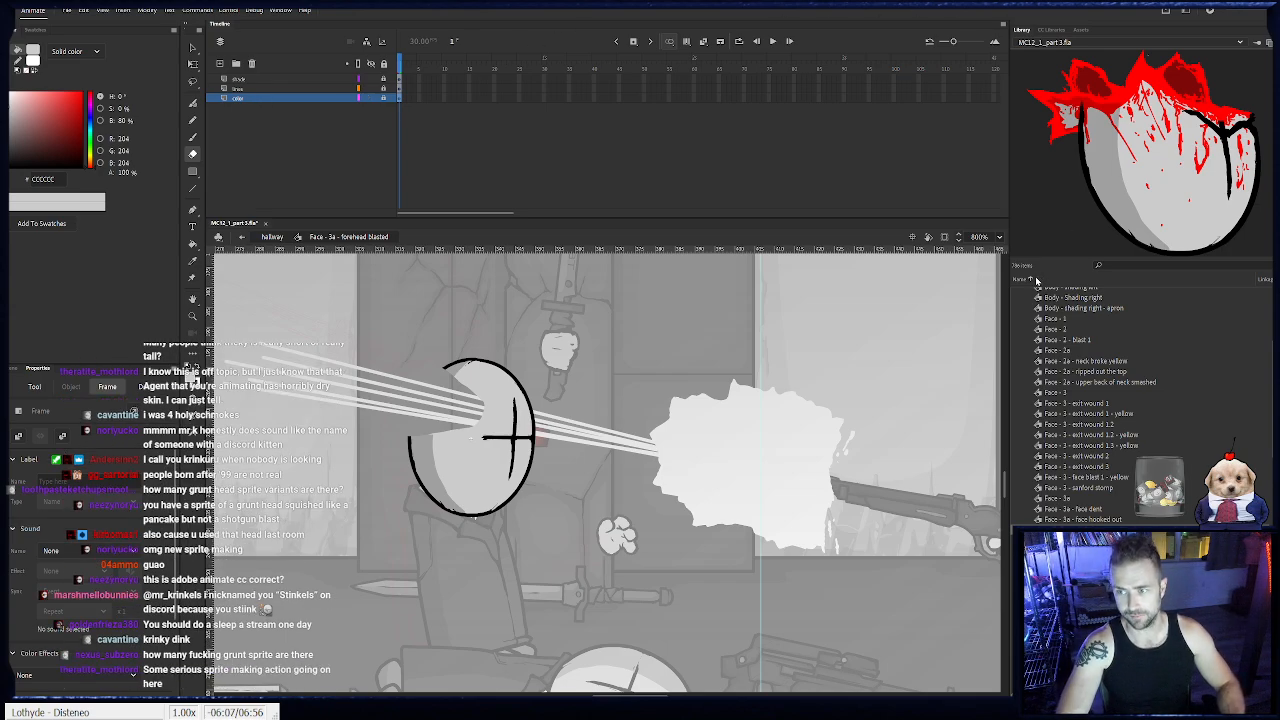
- Add a layer above the color layer and paint a jagged wound edge and blood spatter in red #FF0000
{"action": "scroll", "coordinate": [1122, 476], "scroll_direction": "down", "scroll_amount": 8}
{"action": "scroll", "coordinate": [1122, 476], "scroll_direction": "up", "scroll_amount": 5}
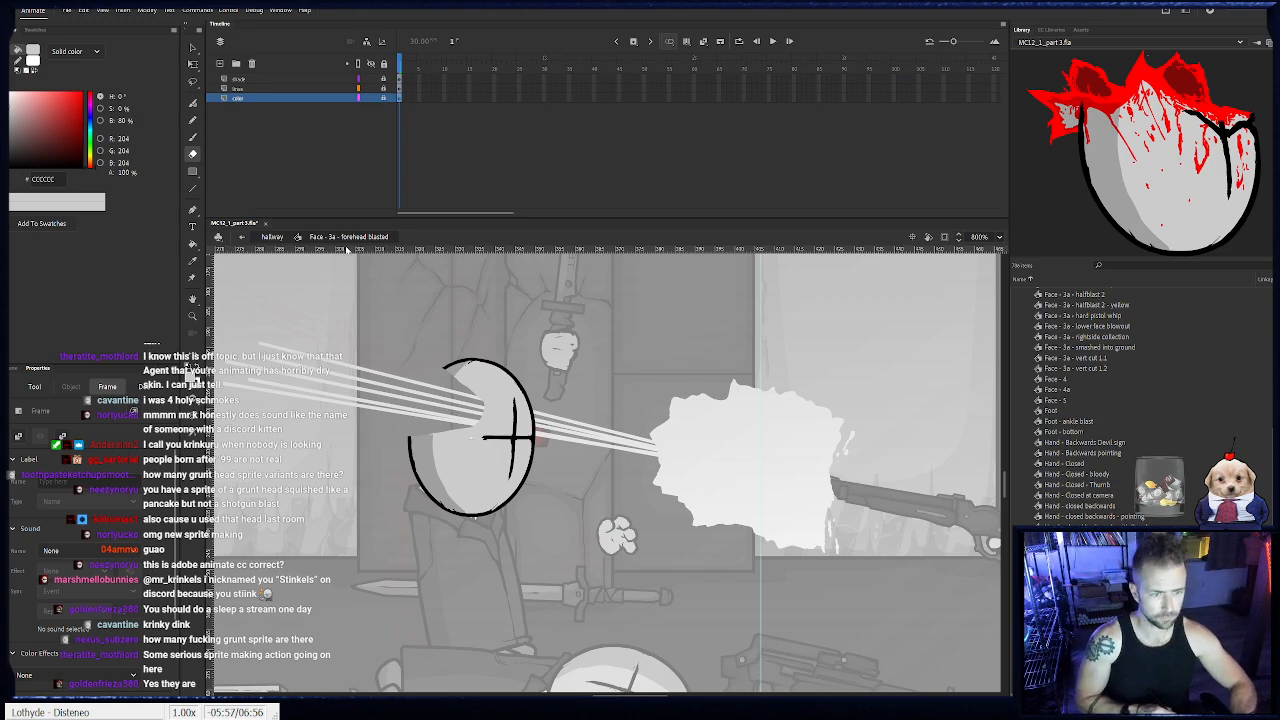
{"action": "left_click", "coordinate": [221, 63]}
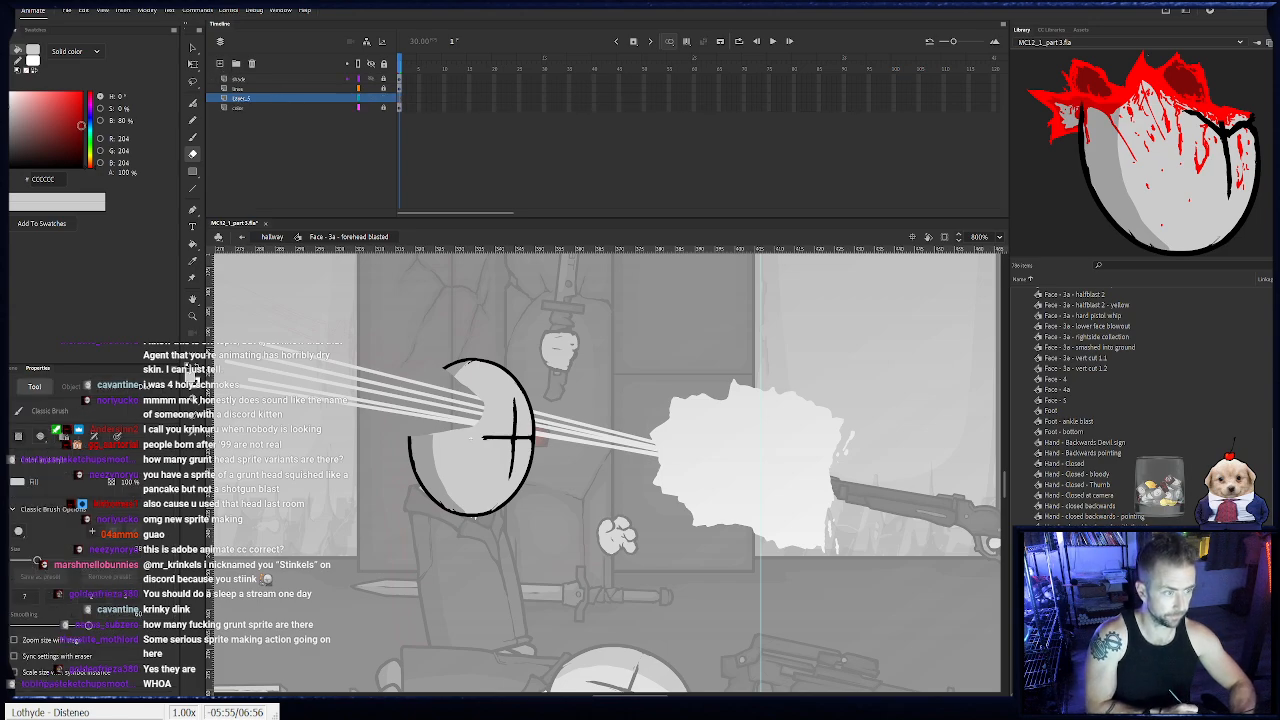
{"action": "key", "text": "b"}
{"action": "left_click", "coordinate": [81, 93]}
{"action": "left_click_drag", "start_coordinate": [434, 306], "coordinate": [518, 497]}
{"action": "key", "text": "ctrl+z"}
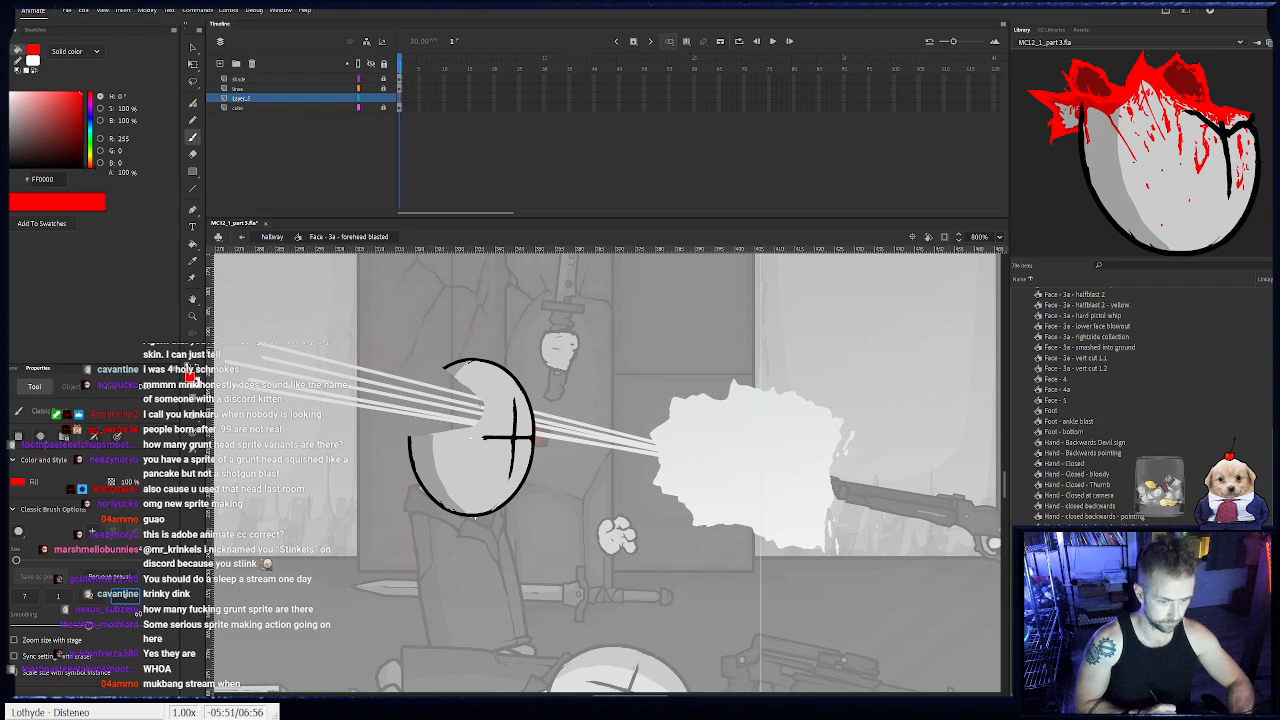
{"action": "mouse_move", "coordinate": [477, 424]}
{"action": "left_mouse_down"}
{"action": "mouse_move", "coordinate": [486, 405]}
{"action": "mouse_move", "coordinate": [446, 370]}
{"action": "mouse_move", "coordinate": [456, 380]}
{"action": "mouse_move", "coordinate": [421, 408]}
{"action": "mouse_move", "coordinate": [413, 436]}
{"action": "mouse_move", "coordinate": [476, 425]}
{"action": "mouse_move", "coordinate": [503, 386]}
{"action": "mouse_move", "coordinate": [497, 404]}
{"action": "left_mouse_up"}
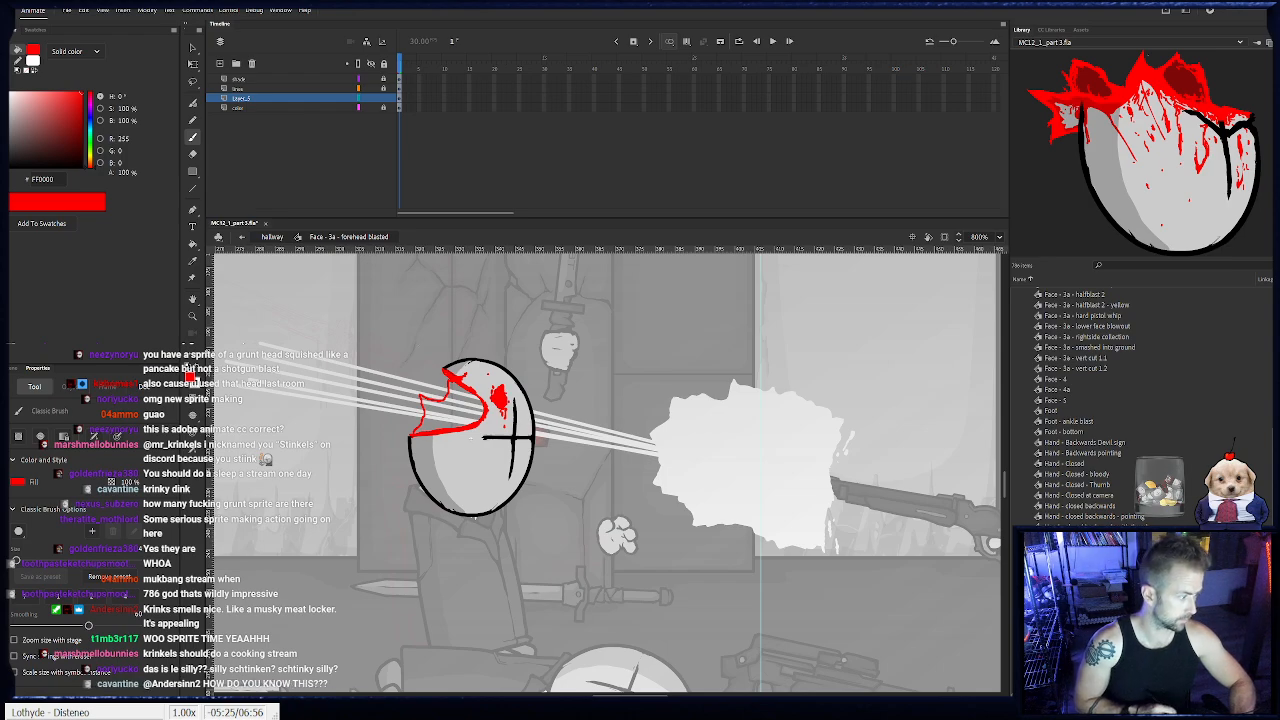
{"action": "left_click_drag", "start_coordinate": [497, 373], "coordinate": [499, 350]}
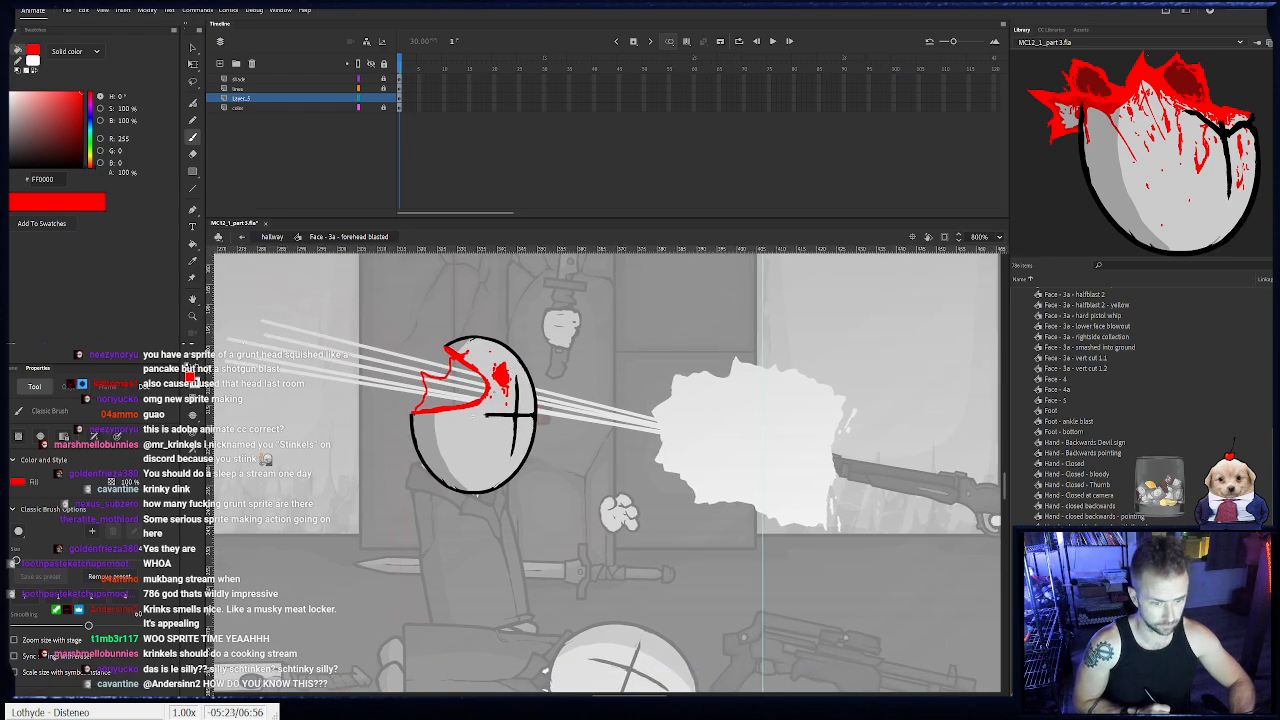
- Fill the head wound with dark red #921010 and refine it with more #FF0000 blood streaks and drops down the head
{"action": "left_click", "coordinate": [73, 124]}
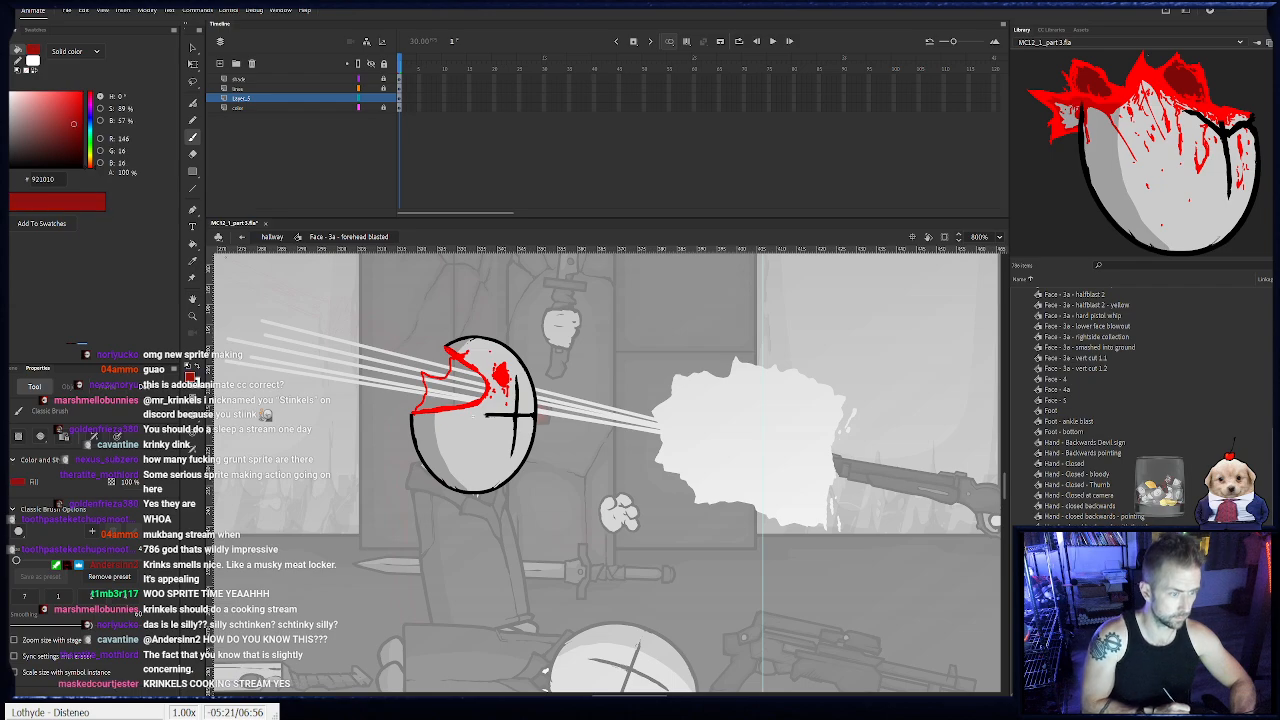
{"action": "left_click", "coordinate": [472, 395]}
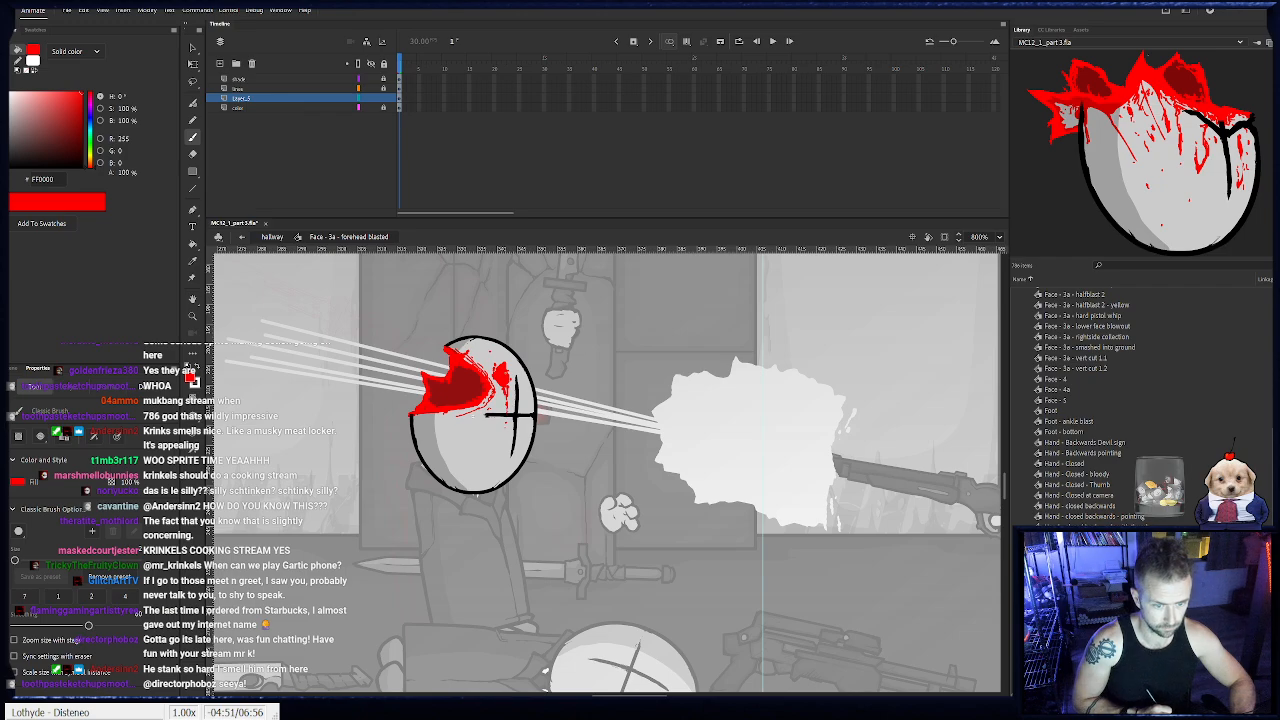
{"action": "key", "text": "e"}
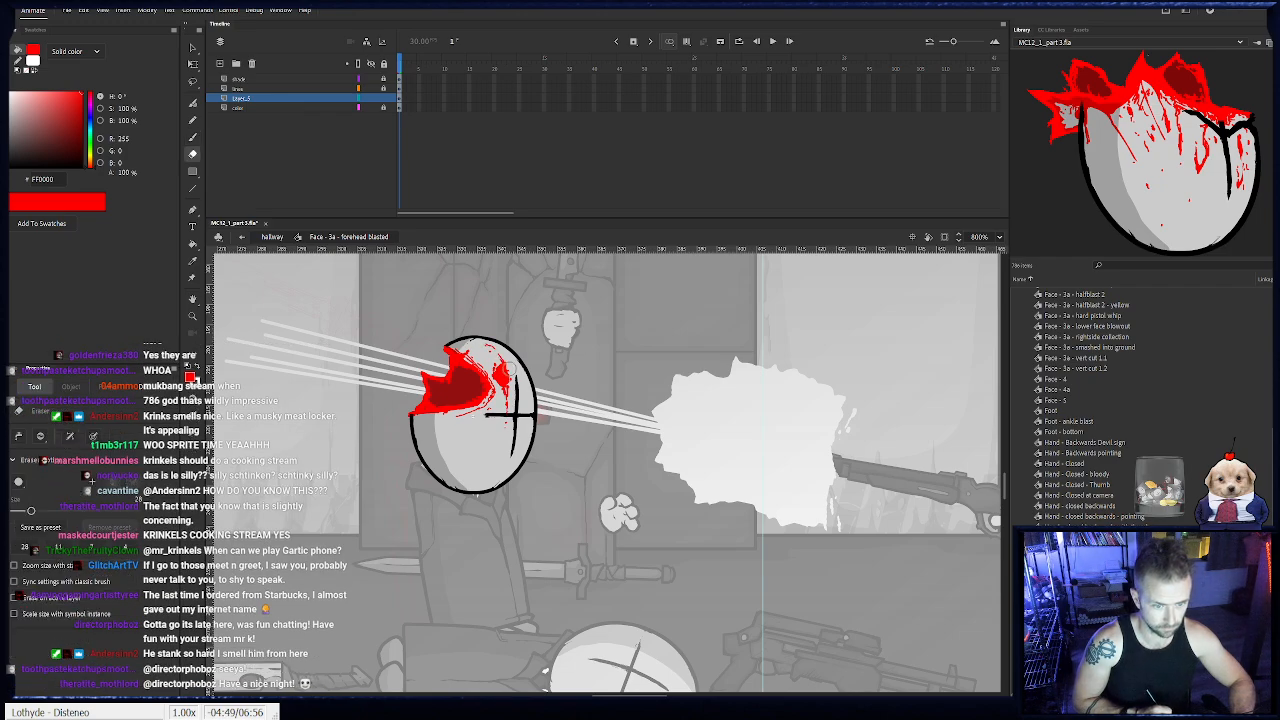
{"action": "key", "text": "b"}
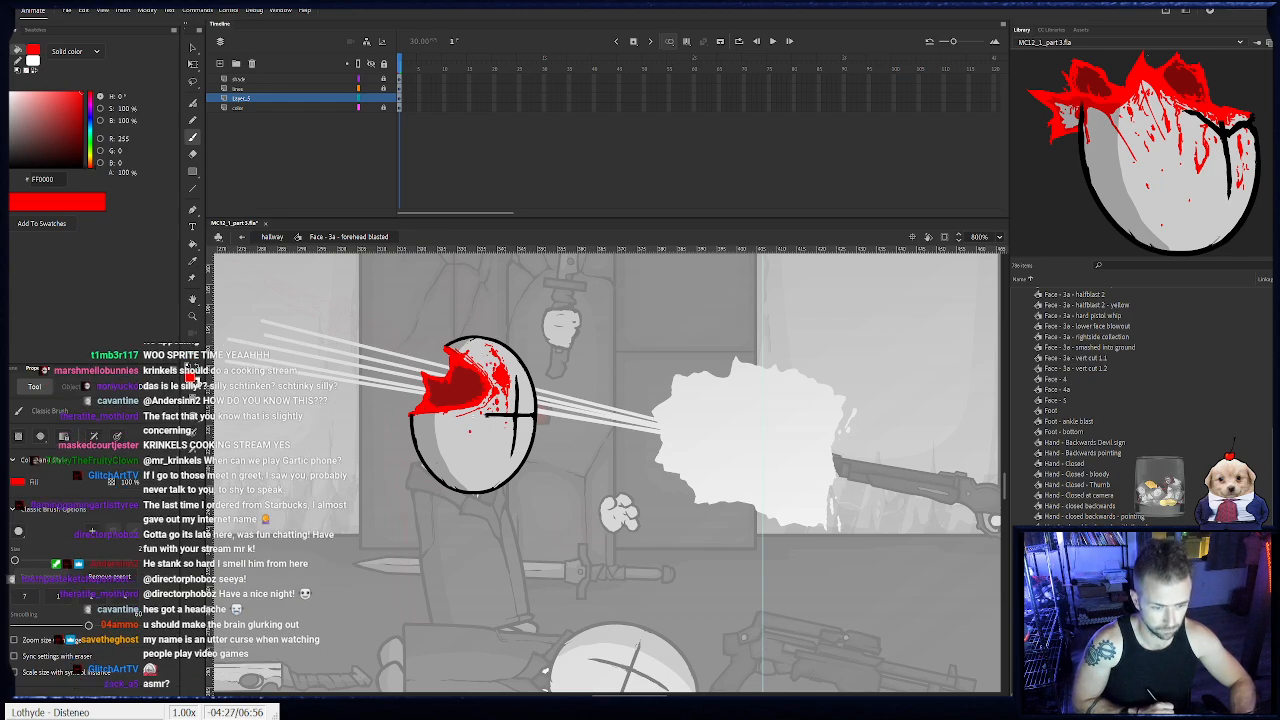
{"action": "left_click_drag", "start_coordinate": [438, 462], "coordinate": [458, 450]}
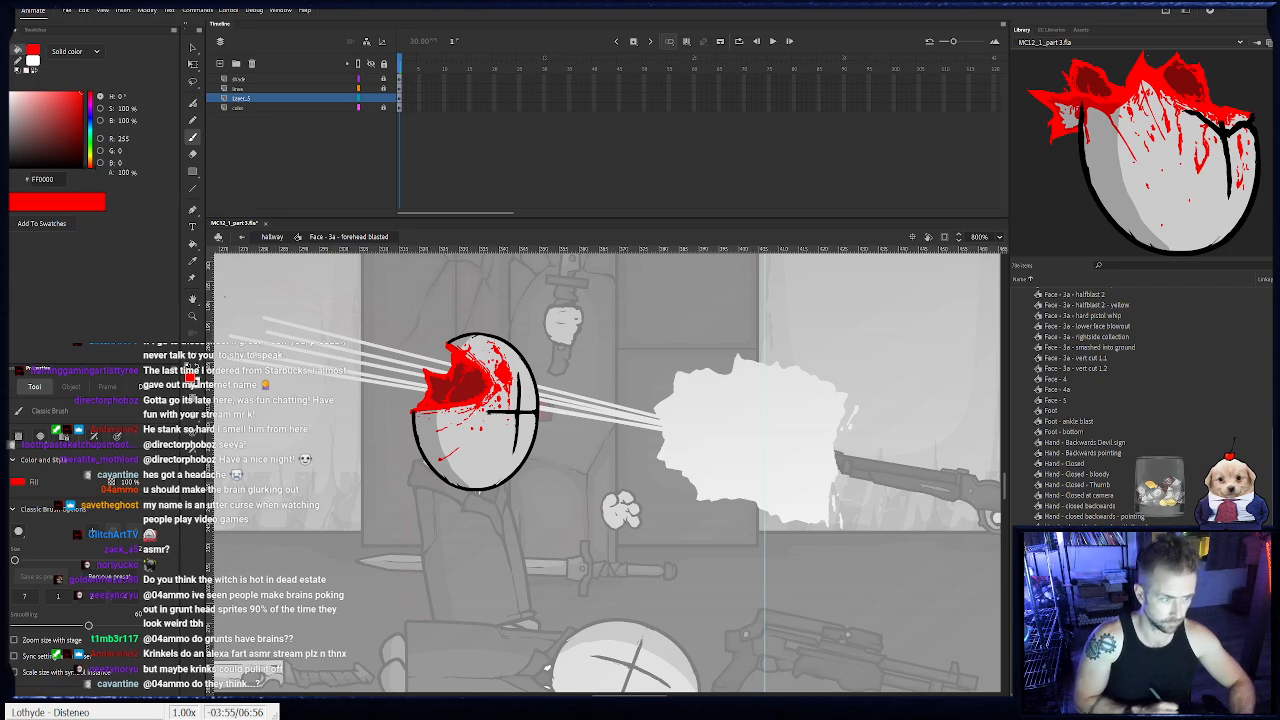
- Shade the small wound near the forehead in darker reds #720E0E and #921010, and return the fill color to #FF0000
{"action": "left_click", "coordinate": [75, 143]}
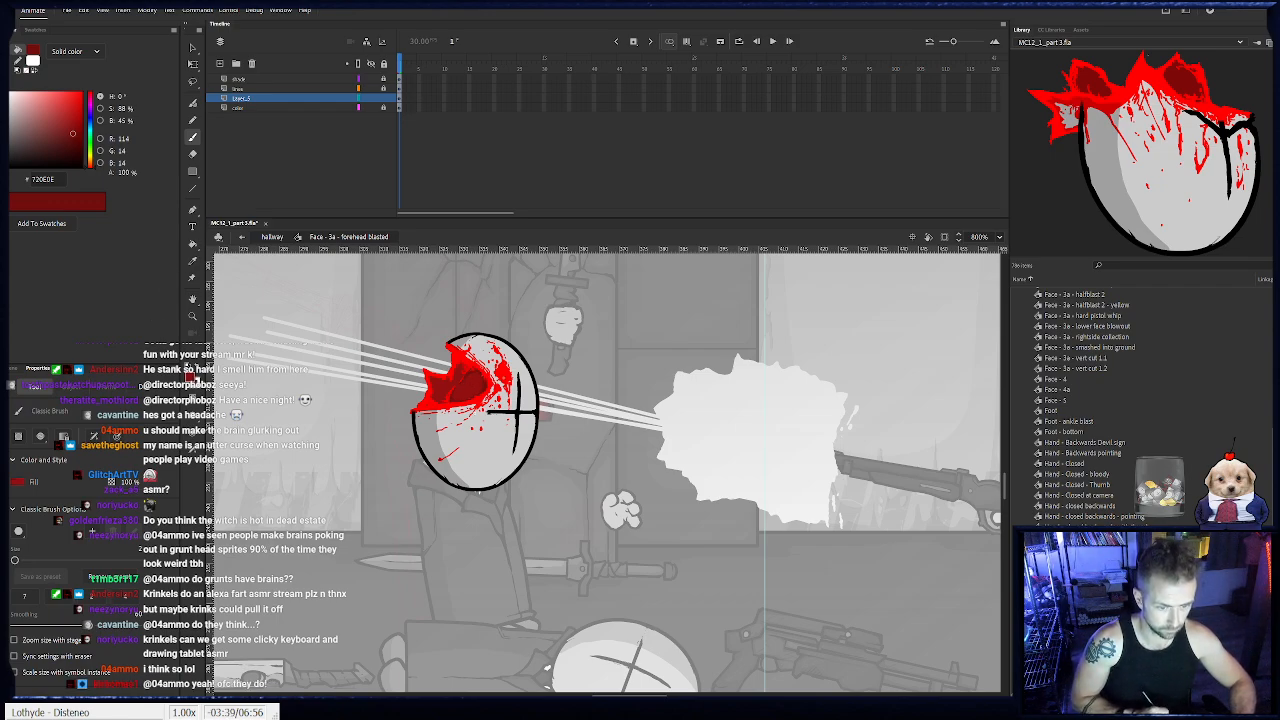
{"action": "left_click_drag", "start_coordinate": [504, 369], "coordinate": [506, 379]}
{"action": "key", "text": "i"}
{"action": "left_click", "coordinate": [484, 384]}
{"action": "key", "text": "b"}
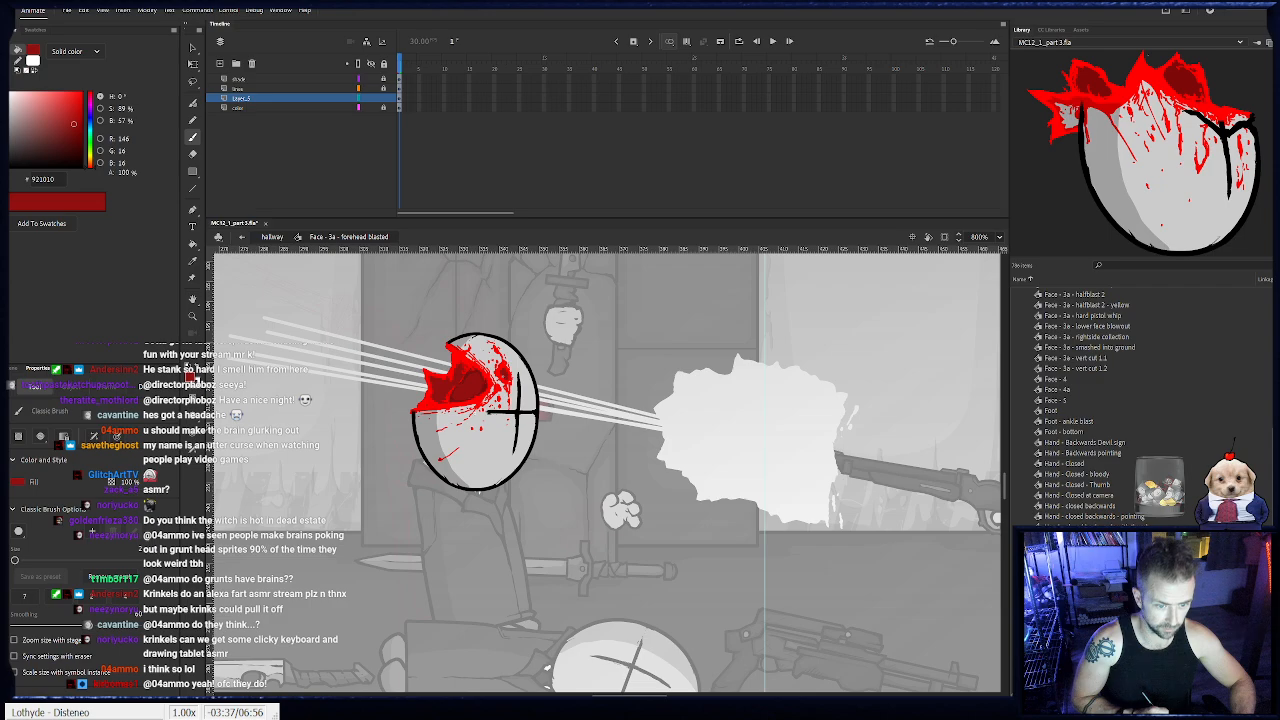
{"action": "left_click_drag", "start_coordinate": [77, 118], "coordinate": [98, 86]}
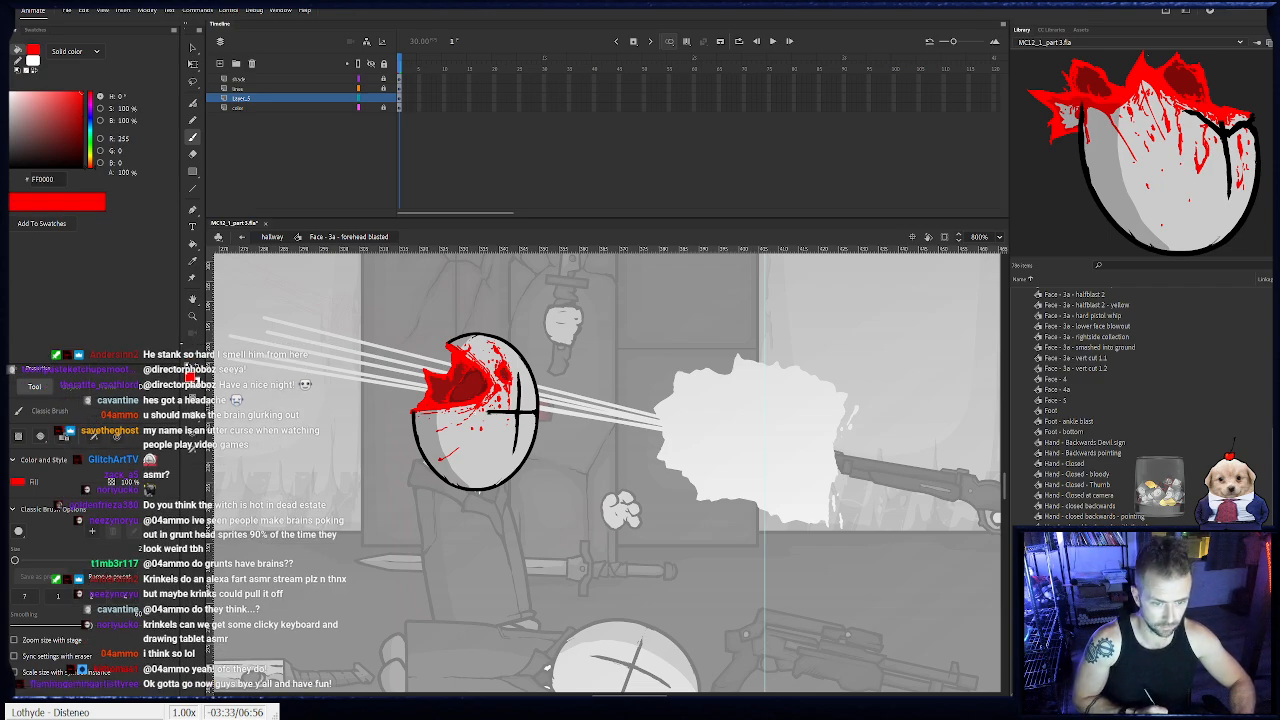
- Return from the head symbol to the hallway scene and lock the layers in the AGENT folder
{"action": "left_click", "coordinate": [272, 237]}
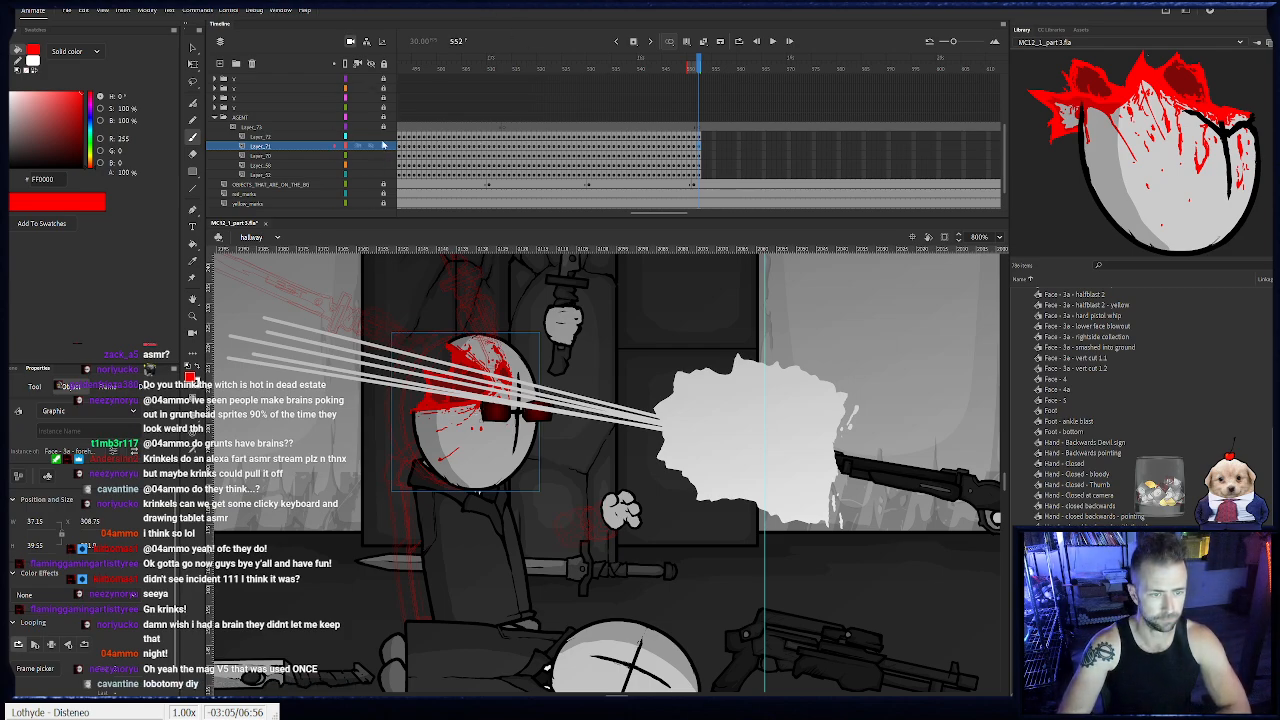
{"action": "left_click_drag", "start_coordinate": [383, 137], "coordinate": [383, 176]}
{"action": "scroll", "coordinate": [707, 164], "scroll_direction": "up", "scroll_amount": 6}
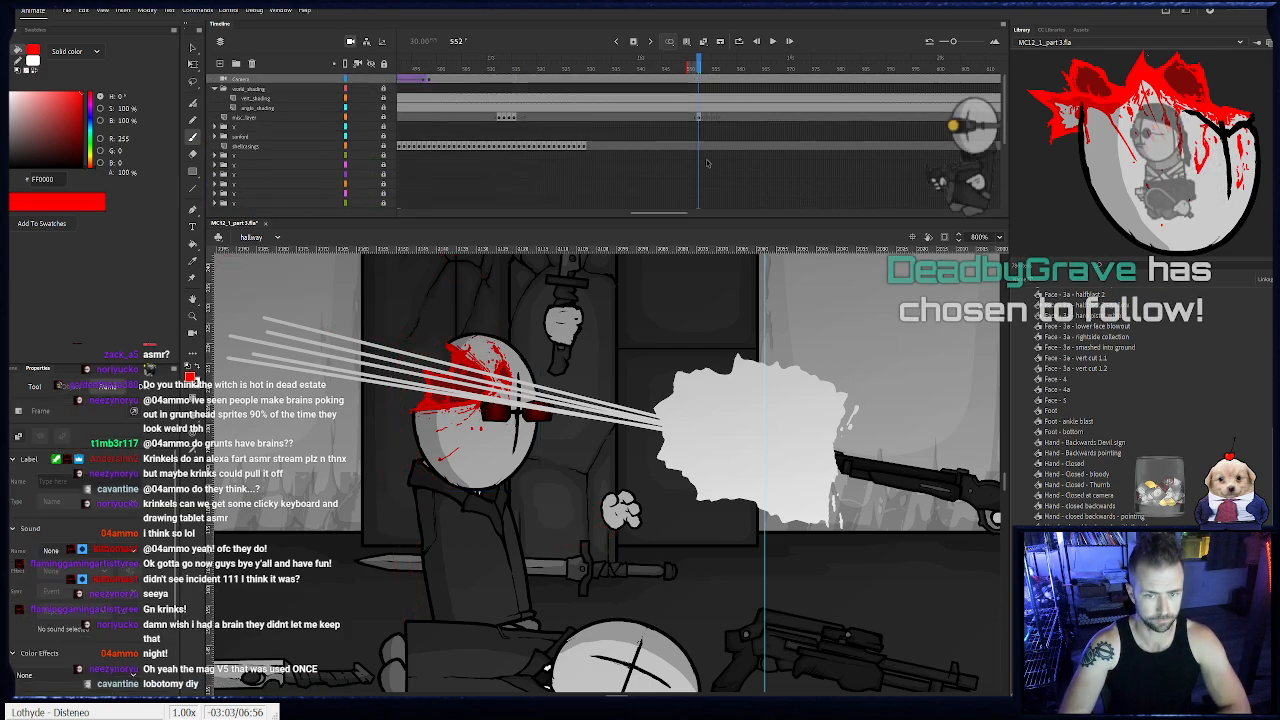
- Clear the leftover frames after 552 on misc_layer and prepare a blank keyframe at frame 553 for the continuing shot trails
{"action": "left_click", "coordinate": [701, 117]}
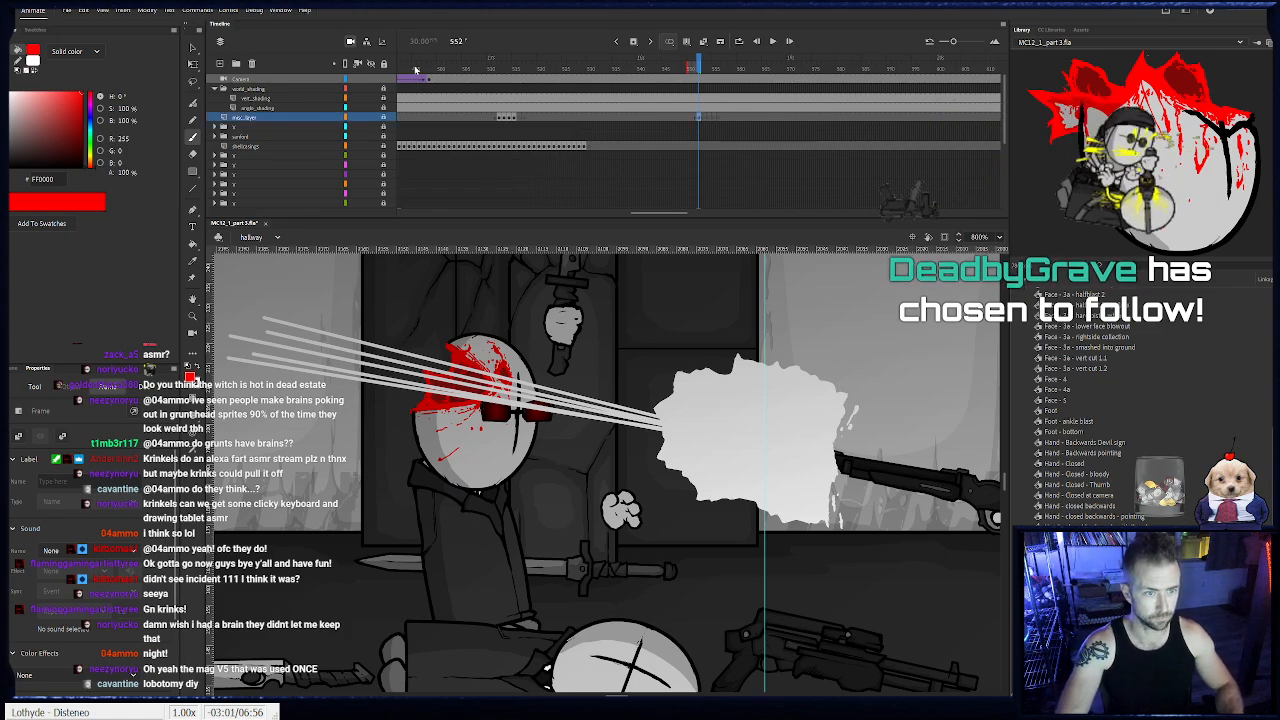
{"action": "key", "text": "e"}
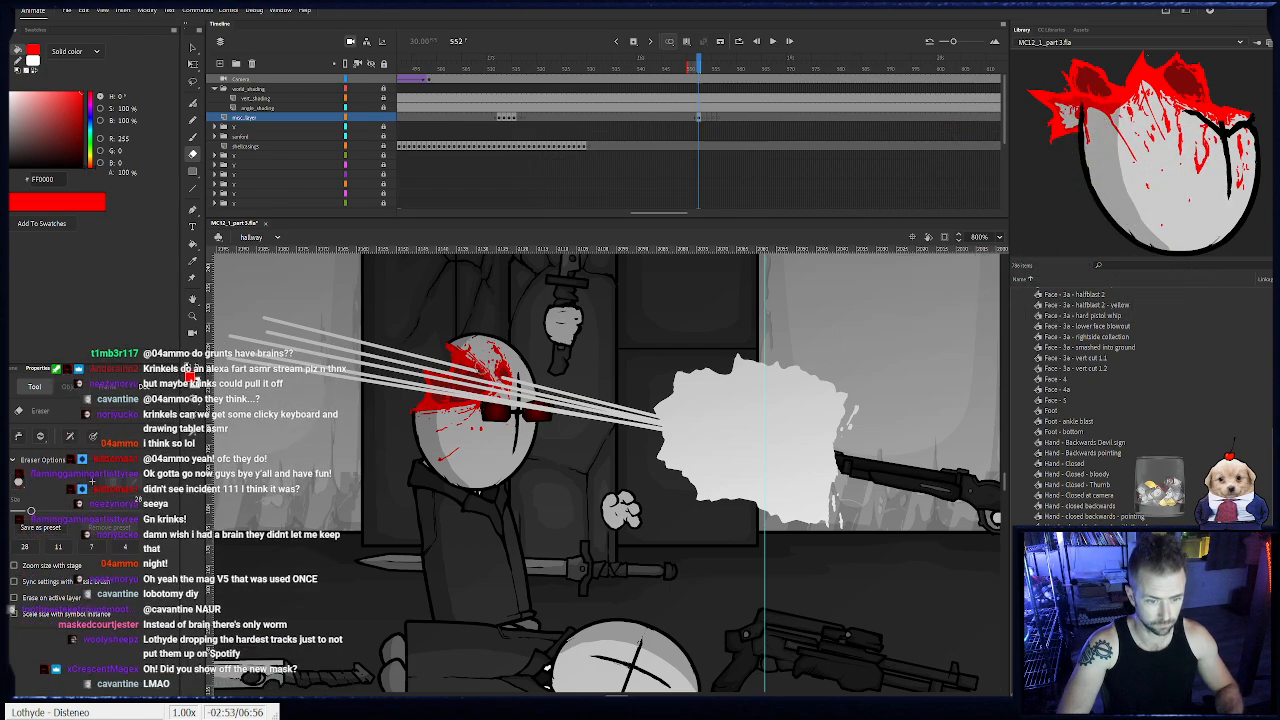
{"action": "left_click_drag", "start_coordinate": [483, 336], "coordinate": [619, 341]}
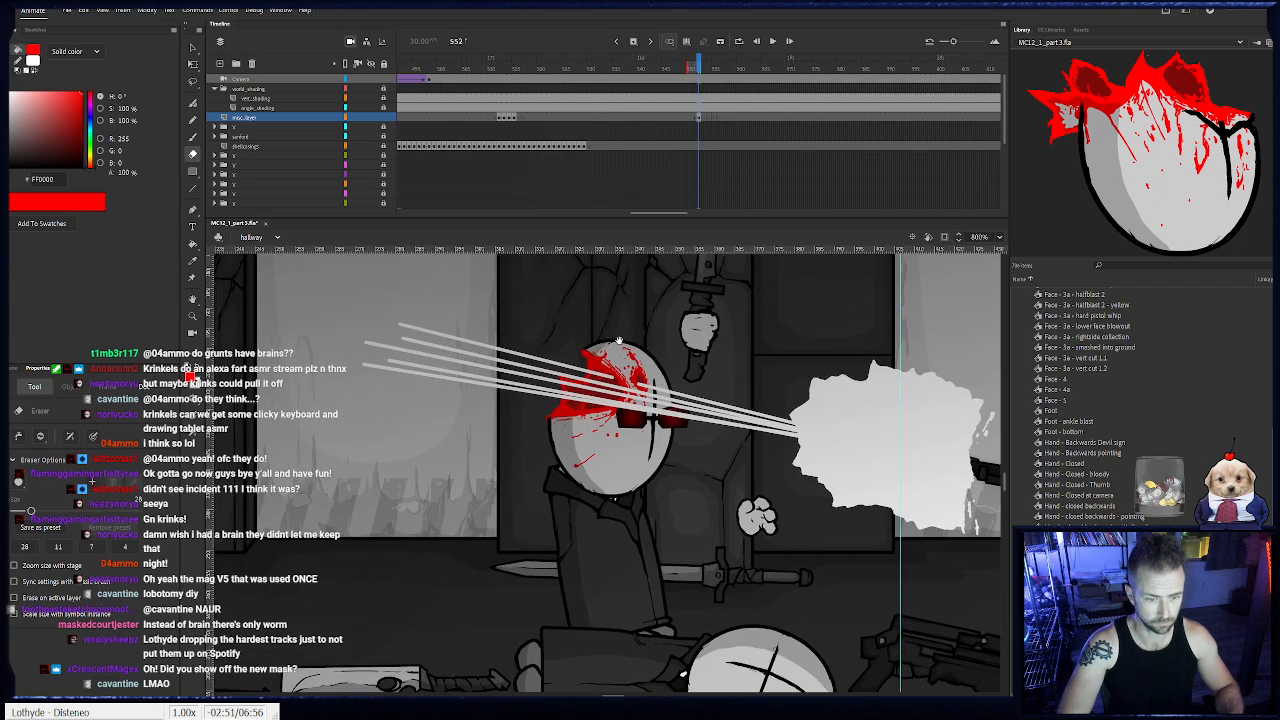
{"action": "left_click", "coordinate": [705, 118]}
{"action": "left_click_drag", "start_coordinate": [475, 361], "coordinate": [829, 470]}
{"action": "left_click", "coordinate": [193, 318]}
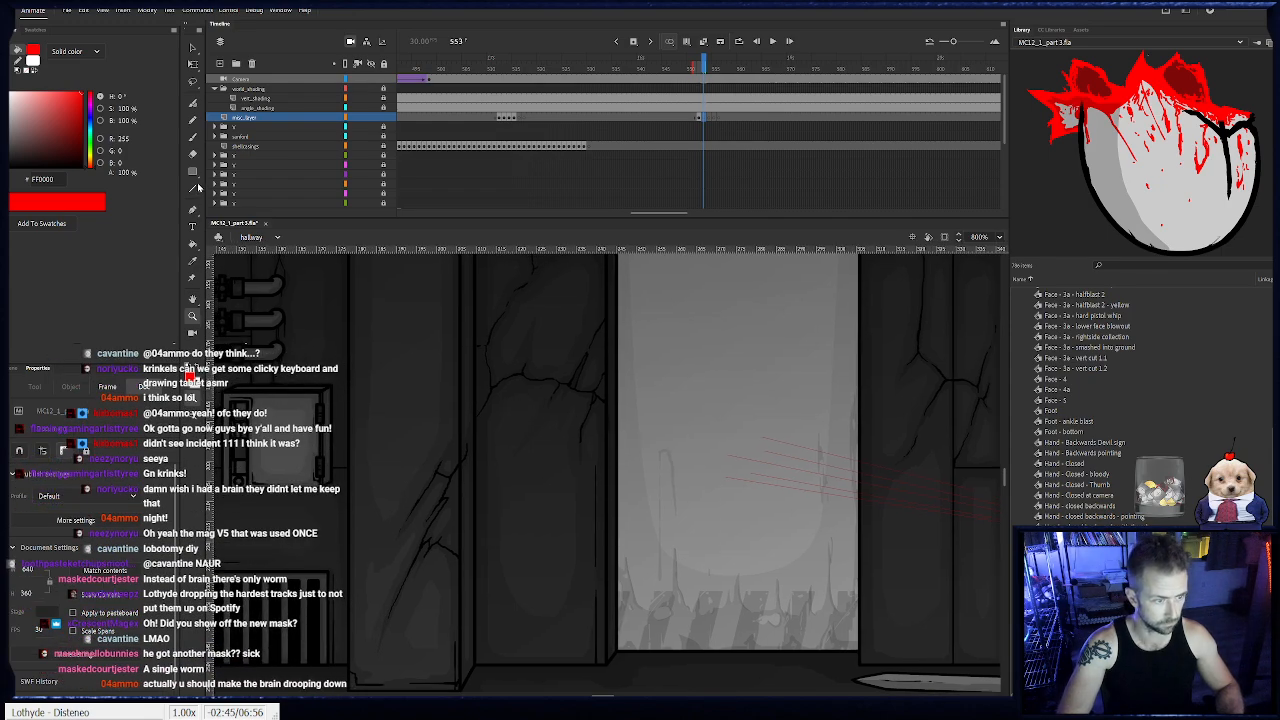
- Draw five long, nearly parallel white shot trails with the Line tool, slanting across the doorway on frame 553 of misc_layer
{"action": "left_click", "coordinate": [194, 191]}
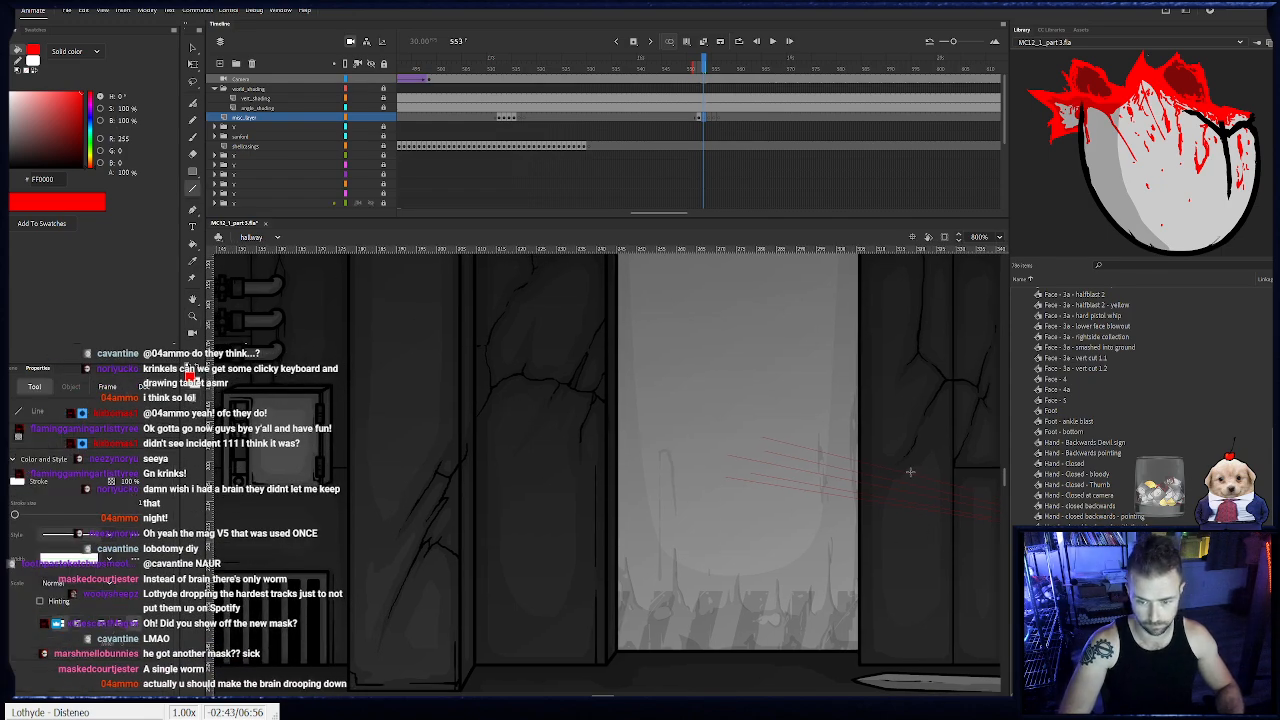
{"action": "left_click_drag", "start_coordinate": [863, 462], "coordinate": [393, 355]}
{"action": "left_click_drag", "start_coordinate": [428, 398], "coordinate": [520, 415]}
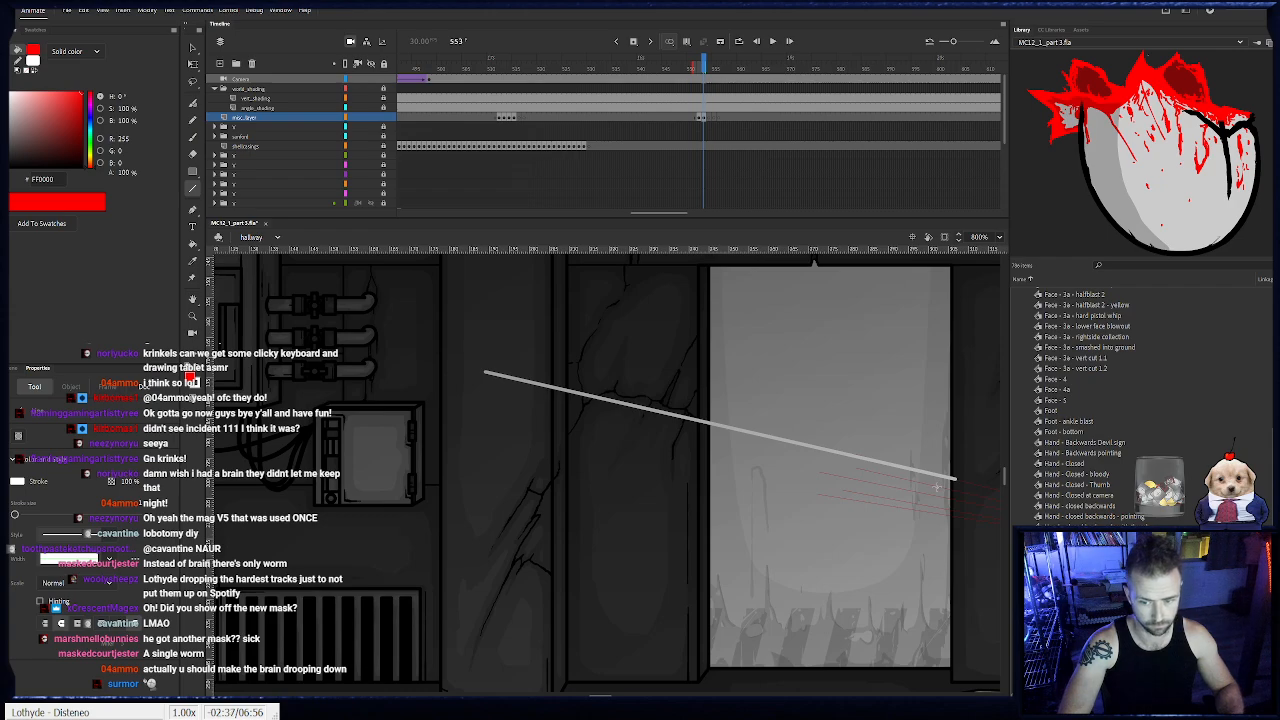
{"action": "left_click_drag", "start_coordinate": [937, 487], "coordinate": [450, 388]}
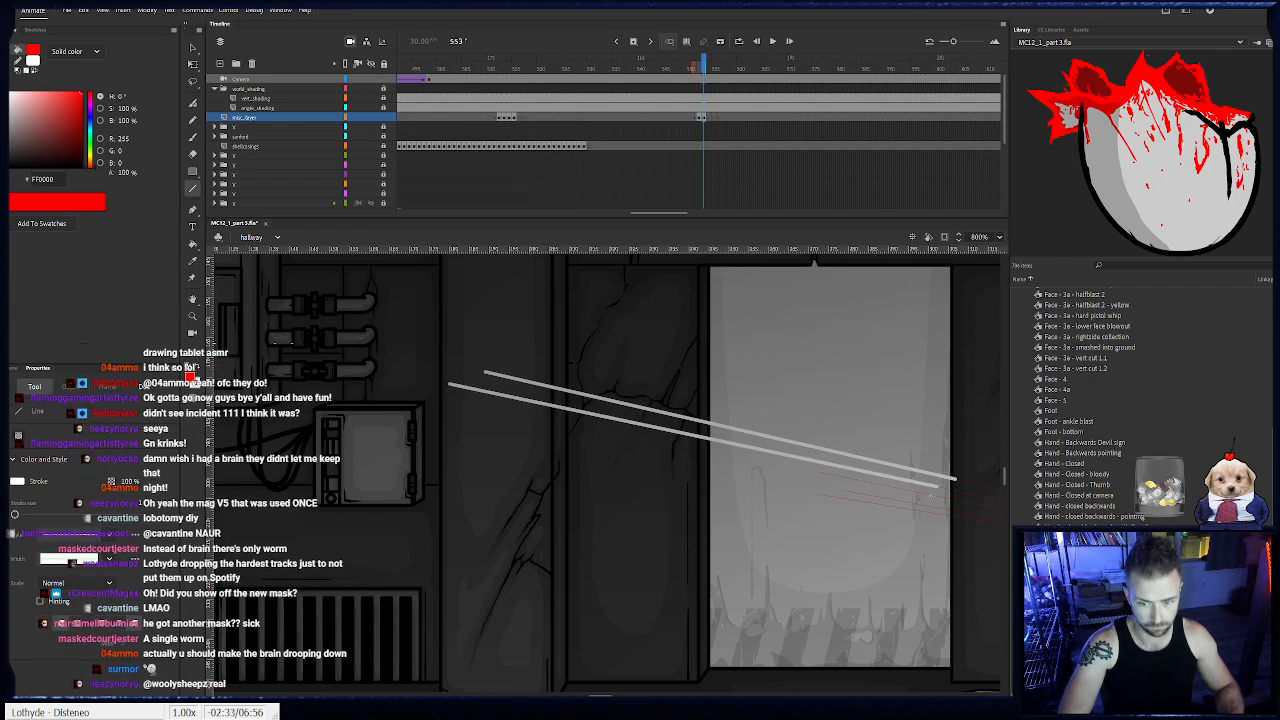
{"action": "mouse_move", "coordinate": [933, 493]}
{"action": "left_mouse_down"}
{"action": "mouse_move", "coordinate": [458, 398]}
{"action": "mouse_move", "coordinate": [491, 408]}
{"action": "left_mouse_up"}
{"action": "left_click_drag", "start_coordinate": [928, 505], "coordinate": [463, 427]}
{"action": "left_click_drag", "start_coordinate": [708, 532], "coordinate": [464, 434]}
{"action": "left_click_drag", "start_coordinate": [723, 503], "coordinate": [819, 537]}
{"action": "left_click_drag", "start_coordinate": [347, 393], "coordinate": [669, 485]}
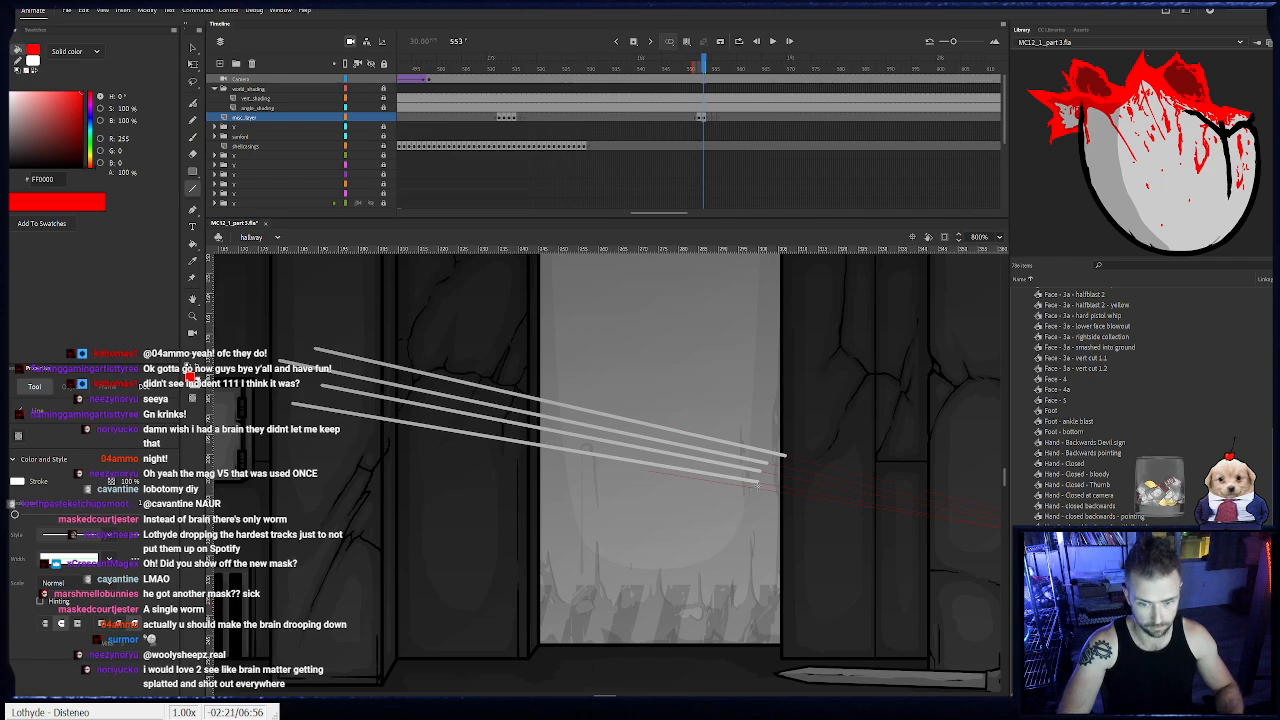
{"action": "left_click_drag", "start_coordinate": [758, 488], "coordinate": [306, 427]}
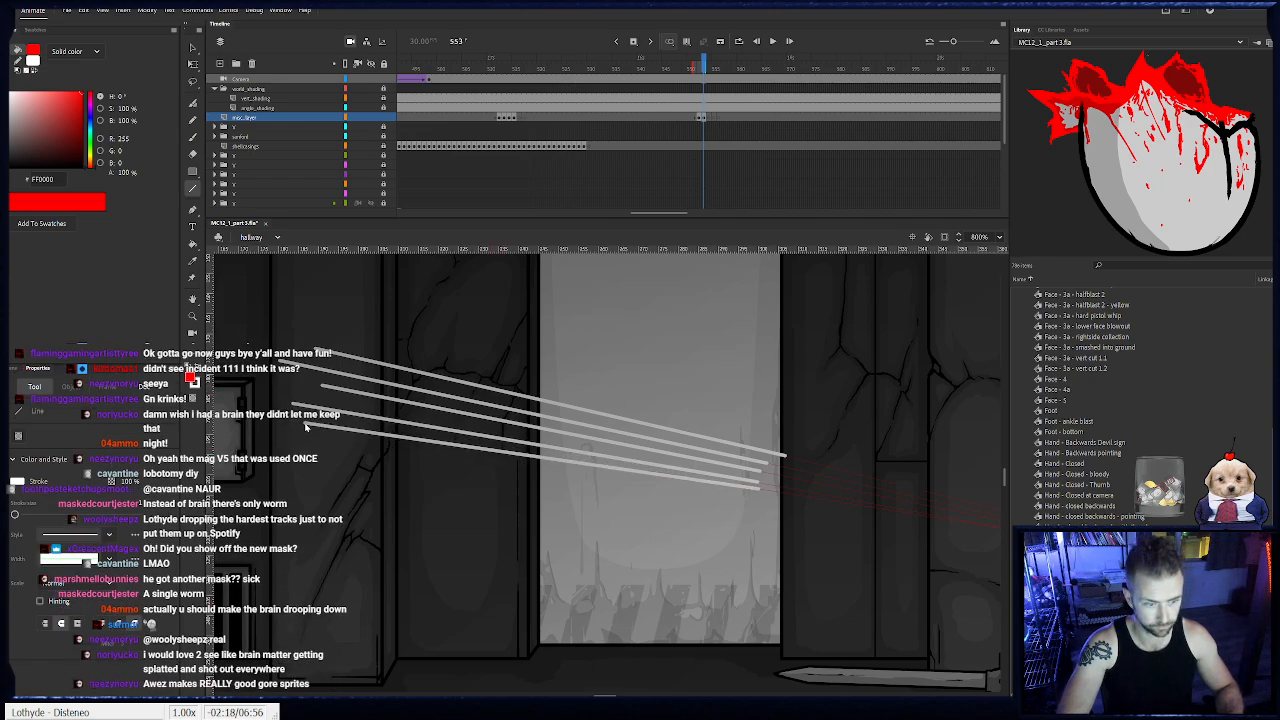
- Draw five short white trail remnants at the far ends of the shot trails on frame 554 of misc_layer
{"action": "left_click", "coordinate": [706, 118]}
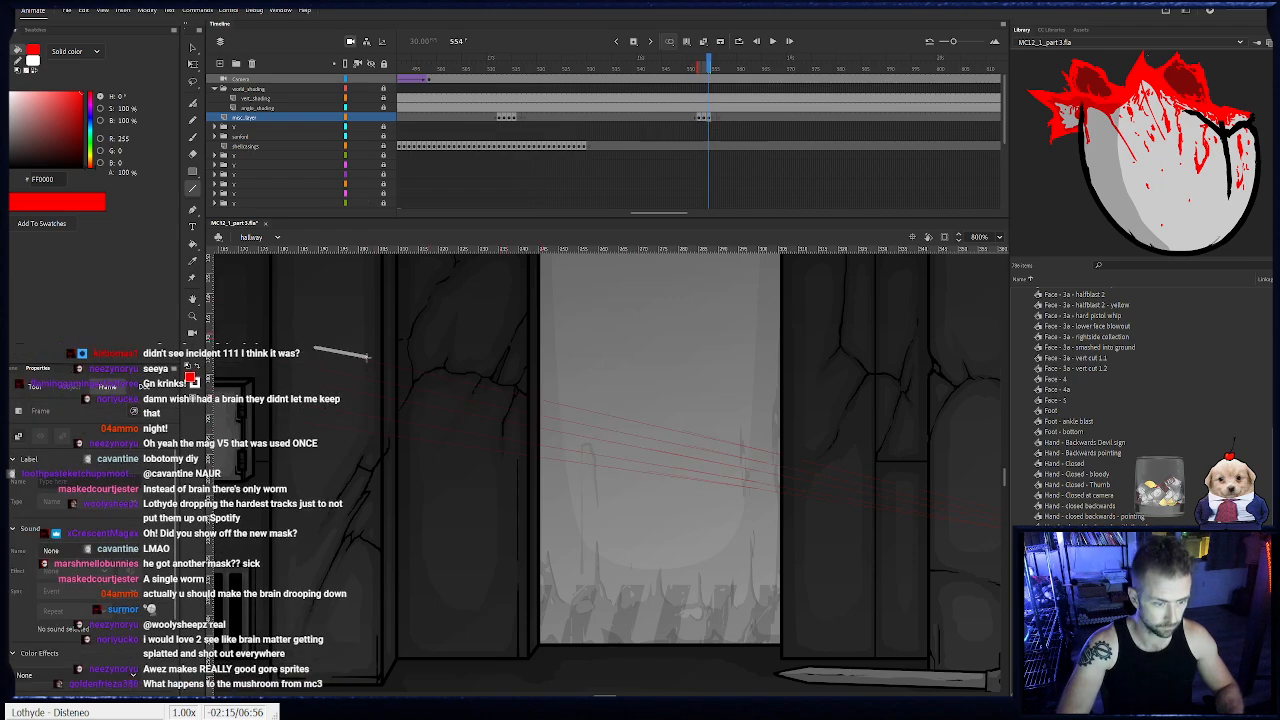
{"action": "left_click_drag", "start_coordinate": [368, 357], "coordinate": [370, 360]}
{"action": "mouse_move", "coordinate": [278, 362]}
{"action": "left_mouse_down"}
{"action": "mouse_move", "coordinate": [357, 377]}
{"action": "mouse_move", "coordinate": [376, 398]}
{"action": "left_mouse_up"}
{"action": "mouse_move", "coordinate": [292, 402]}
{"action": "left_mouse_down"}
{"action": "mouse_move", "coordinate": [351, 416]}
{"action": "mouse_move", "coordinate": [361, 432]}
{"action": "left_mouse_up"}
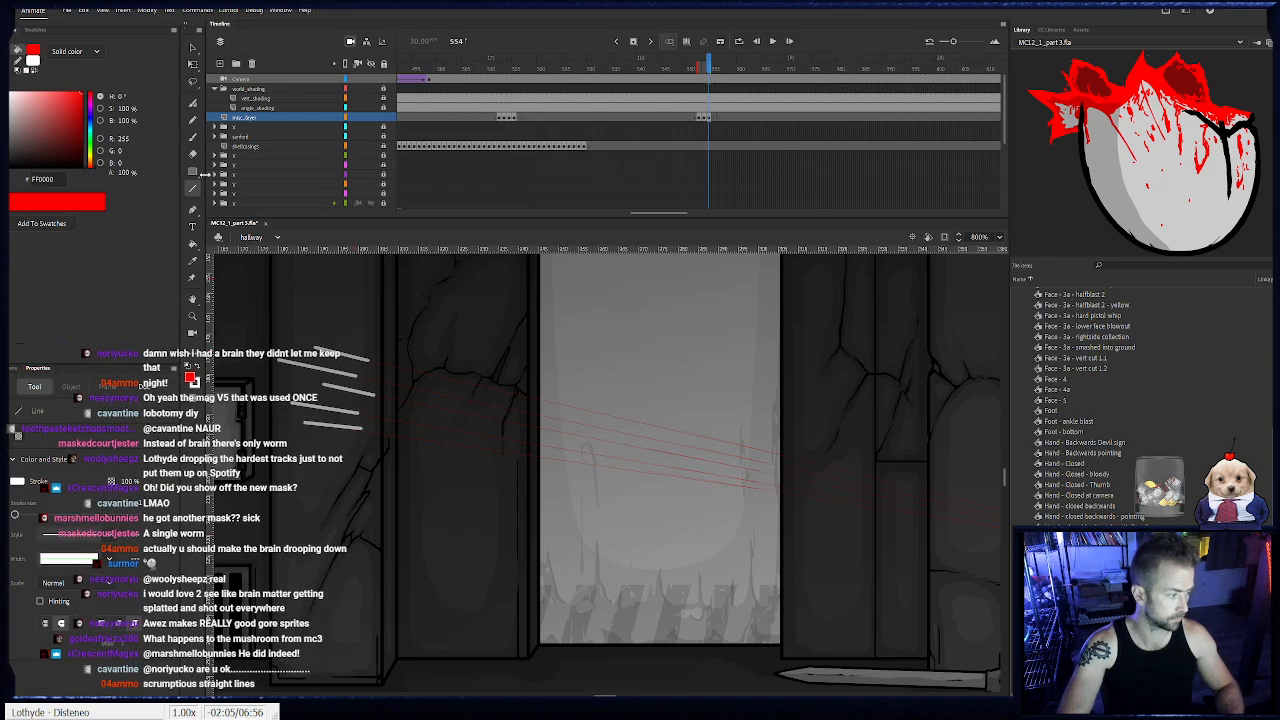
- Check the trail frames from 552 to 555, and add a layer above misc_layer with a blank keyframe at frame 552
{"action": "left_click", "coordinate": [193, 47]}
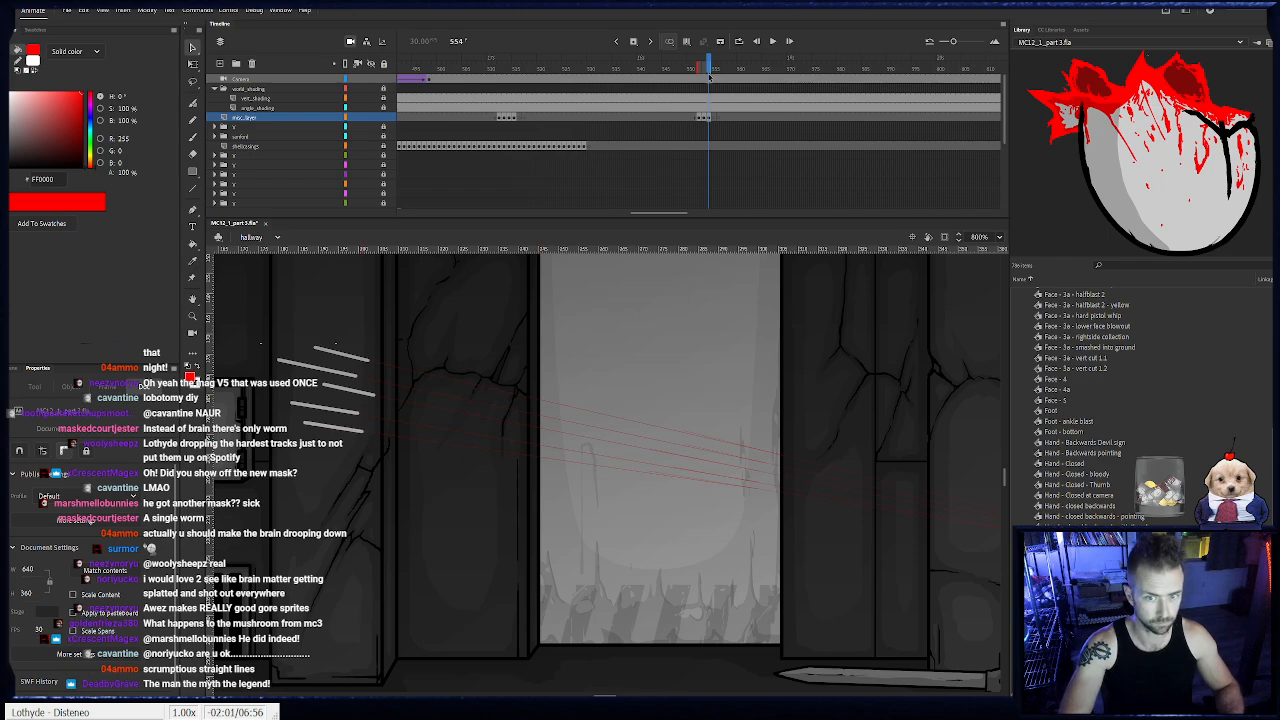
{"action": "left_click_drag", "start_coordinate": [705, 67], "coordinate": [698, 63]}
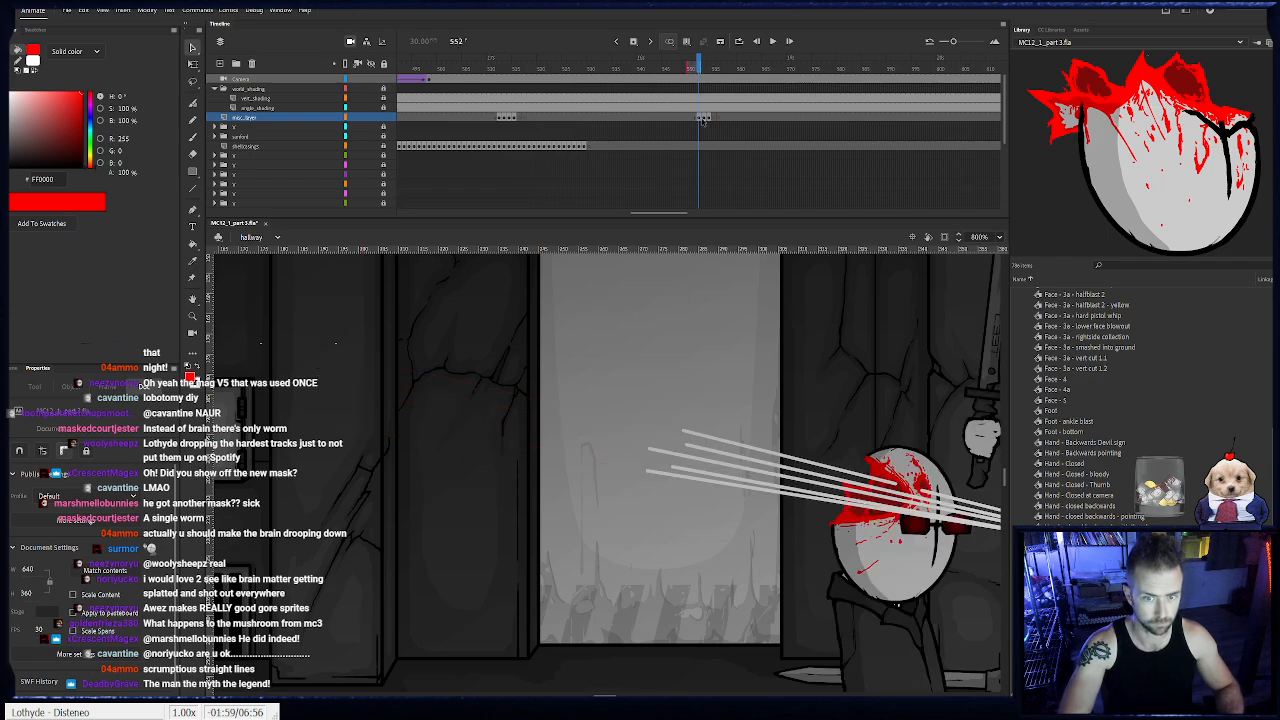
{"action": "left_click_drag", "start_coordinate": [701, 119], "coordinate": [713, 119]}
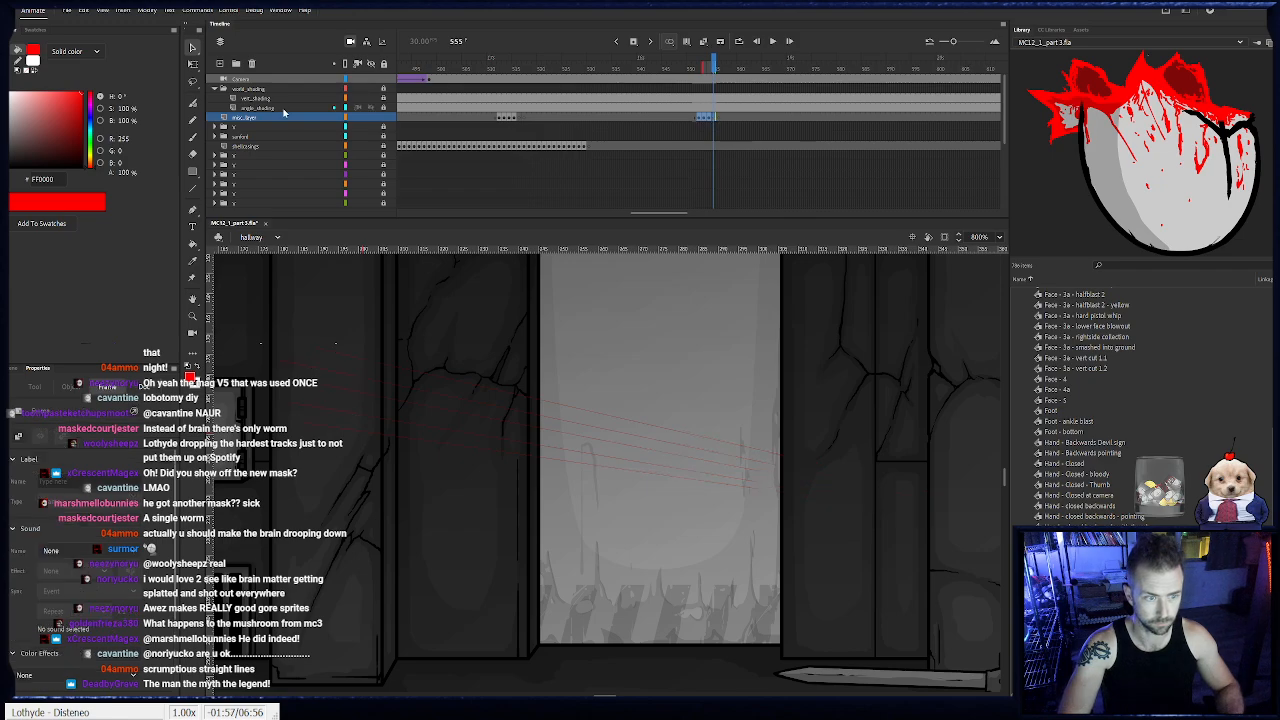
{"action": "left_click", "coordinate": [220, 65]}
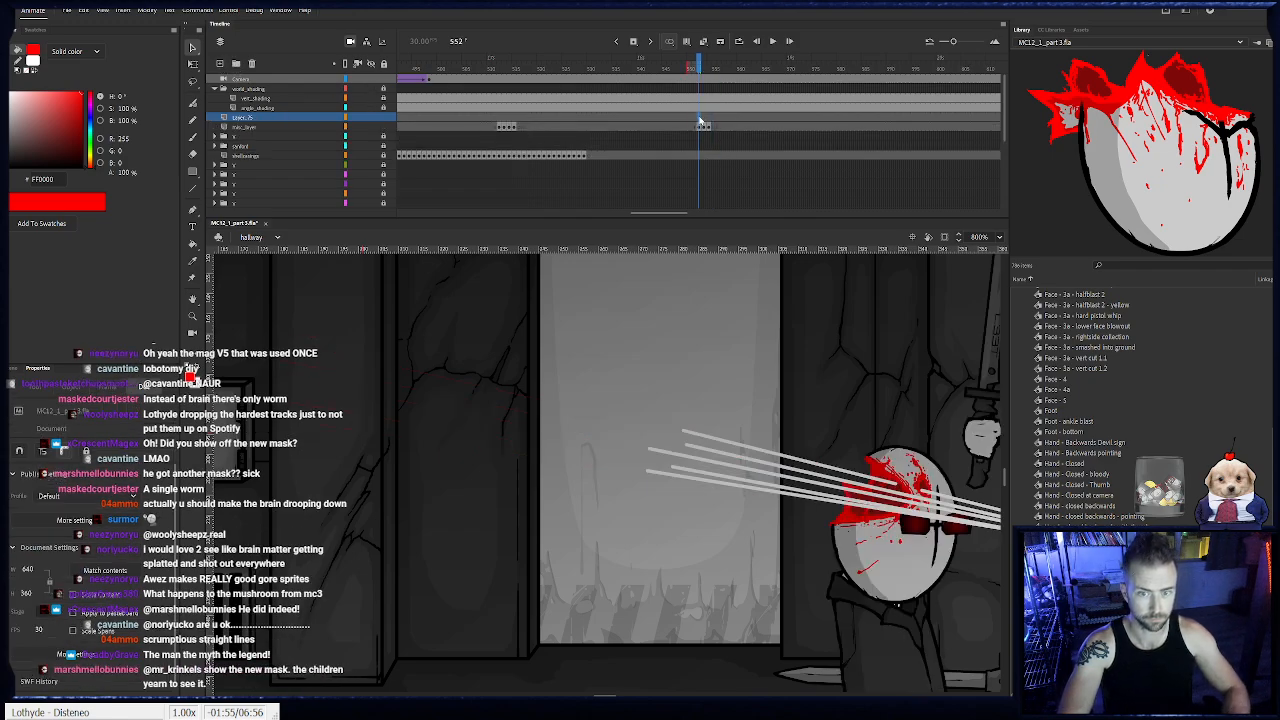
{"action": "left_click", "coordinate": [701, 121]}
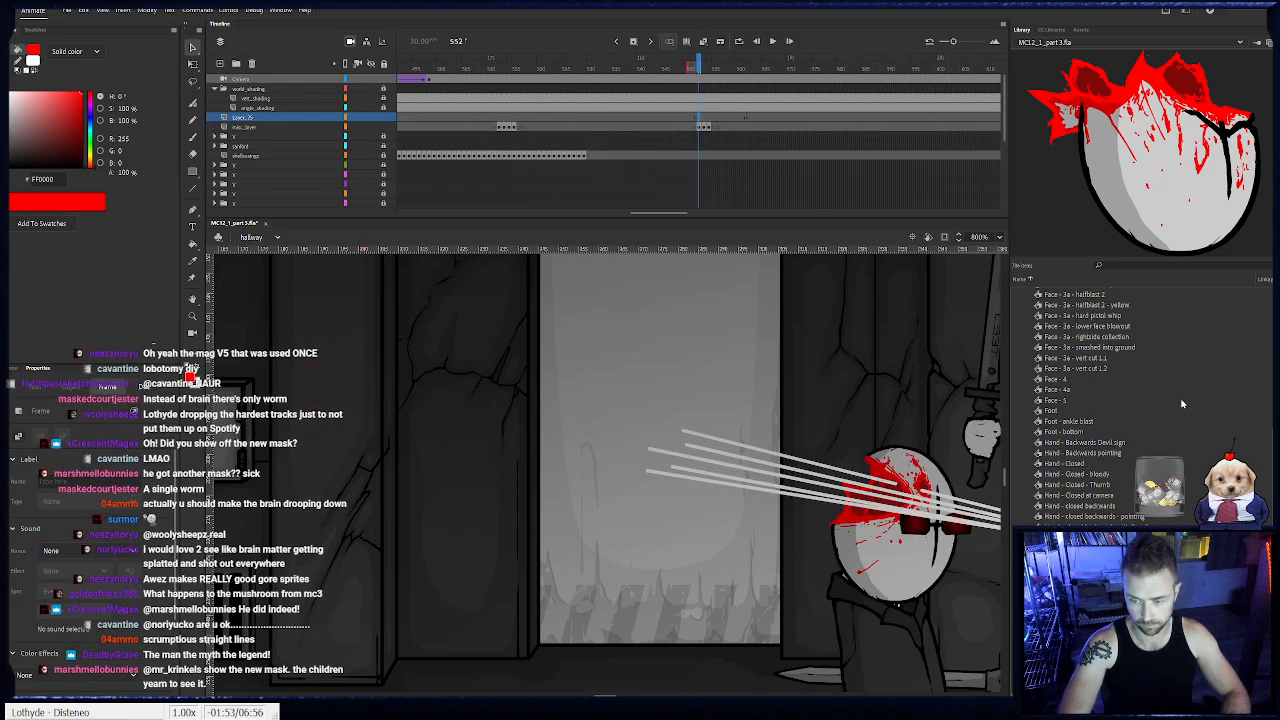
- Collapse the library's Gore folder, expand the Animations folder and select "anim - dirt clod launch 2"
{"action": "scroll", "coordinate": [1184, 402], "scroll_direction": "up", "scroll_amount": 10}
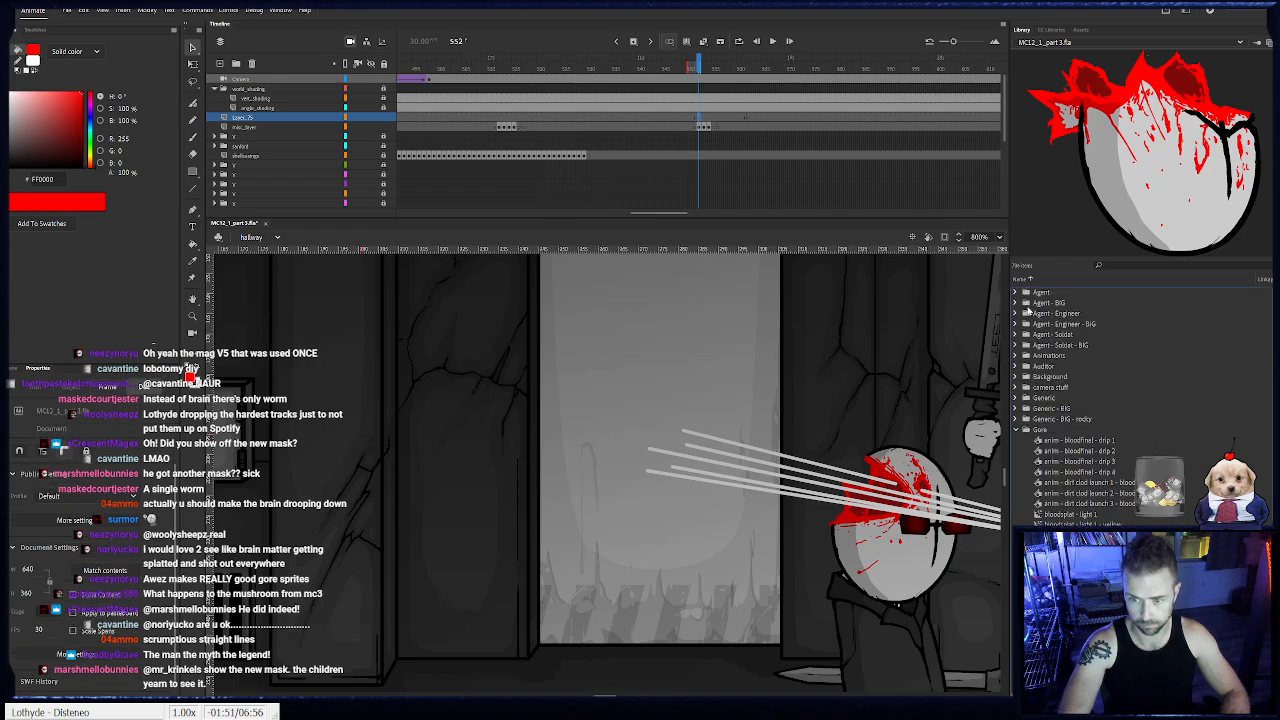
{"action": "left_click", "coordinate": [1015, 429]}
{"action": "left_click", "coordinate": [1015, 355]}
{"action": "left_click", "coordinate": [1078, 387]}
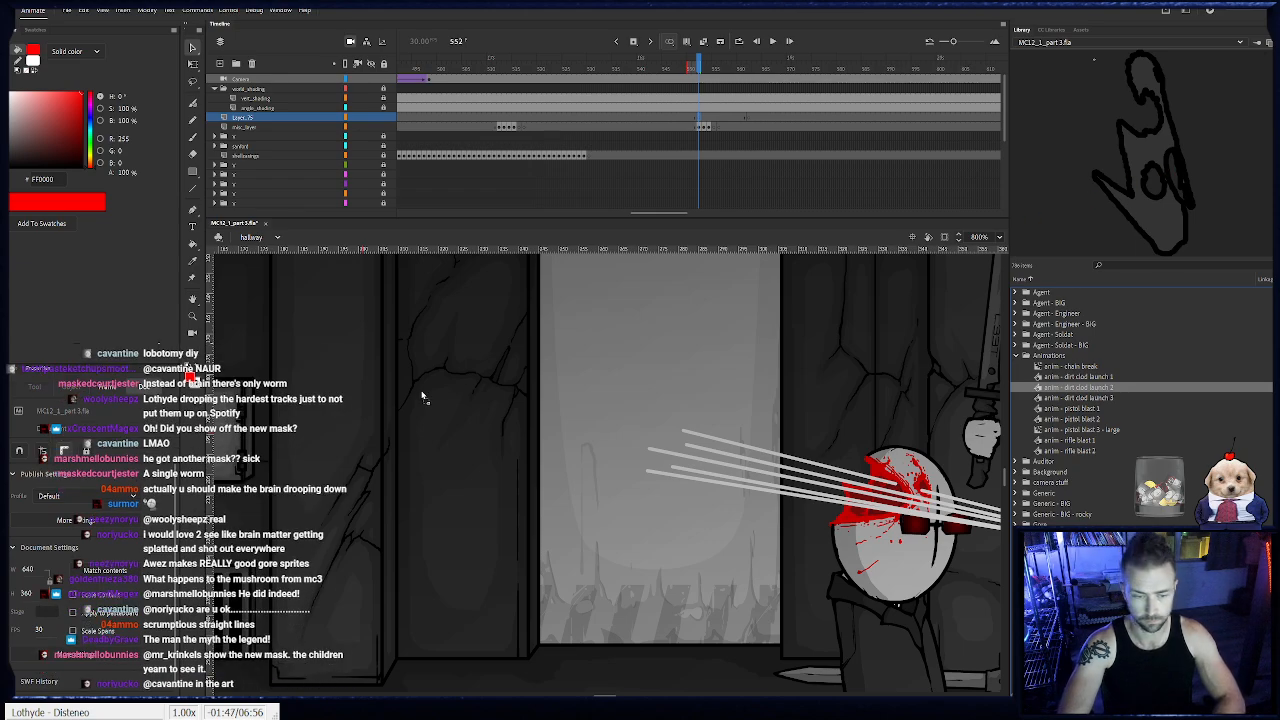
- Undo the trial placement of the dirt clod at frame 552 and shift the new layer's starting keyframe to frame 553
{"action": "left_click_drag", "start_coordinate": [422, 397], "coordinate": [528, 515]}
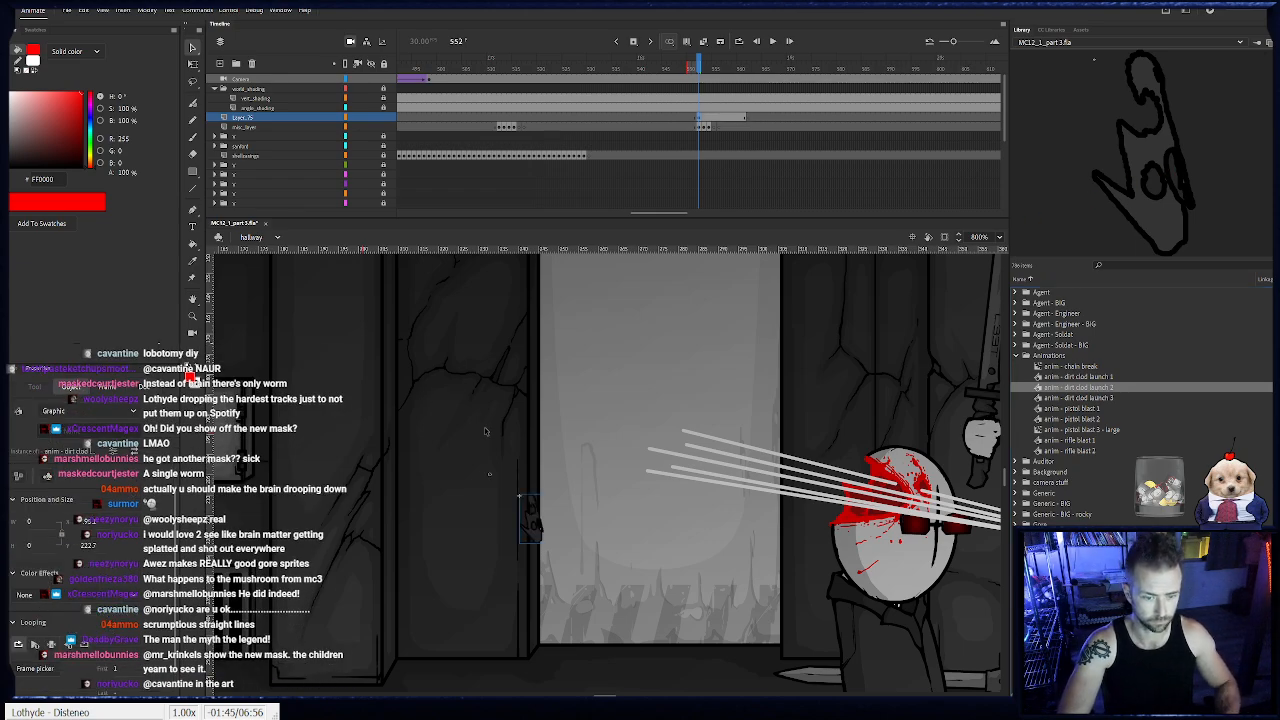
{"action": "key", "text": "ctrl+z"}
{"action": "left_click", "coordinate": [704, 119]}
{"action": "left_click", "coordinate": [699, 119]}
{"action": "left_click_drag", "start_coordinate": [699, 119], "coordinate": [705, 120]}
- Place "anim - dirt clod launch 2" on frame 553, rotated clockwise, at the far end of the uppermost shot trail
{"action": "left_click_drag", "start_coordinate": [1110, 156], "coordinate": [470, 351]}
{"action": "left_click", "coordinate": [195, 66]}
{"action": "key", "text": "ctrl+z"}
{"action": "left_click_drag", "start_coordinate": [492, 411], "coordinate": [792, 420]}
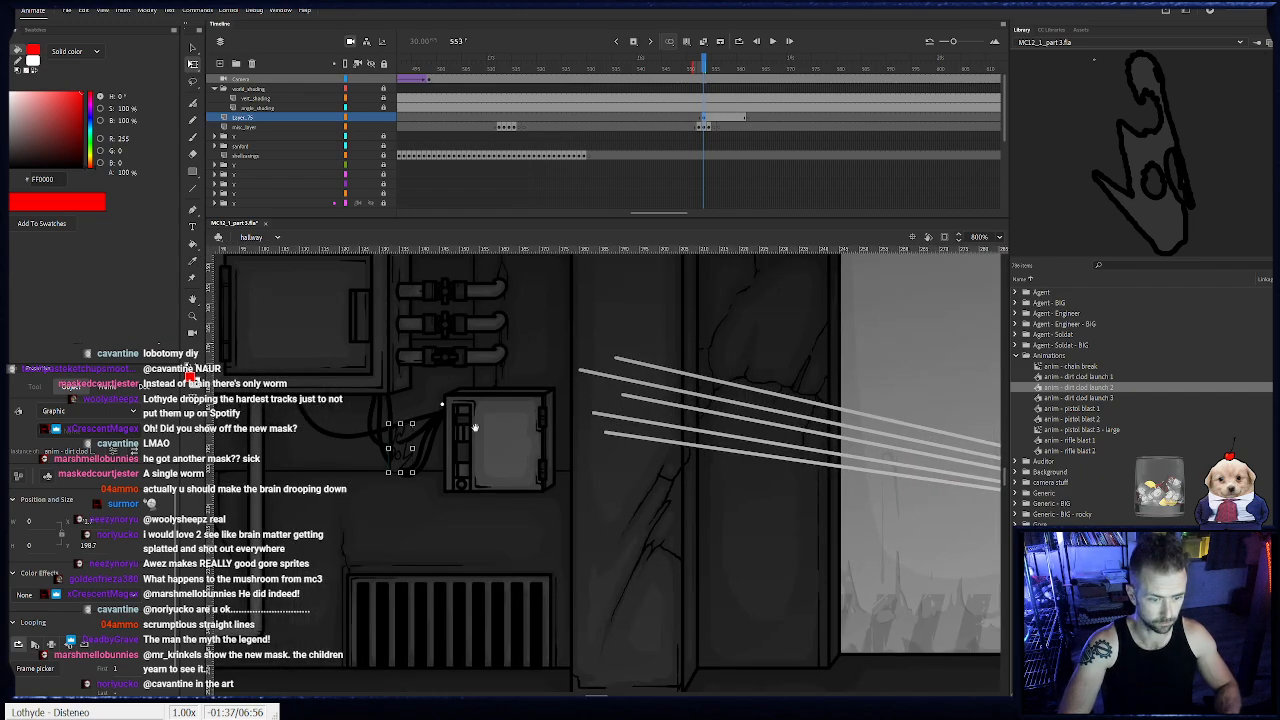
{"action": "left_click_drag", "start_coordinate": [417, 424], "coordinate": [618, 361]}
- Place "anim - dirt clod launch 1" on frame 553, rotated, over the far ends of the lower shot trails
{"action": "left_click", "coordinate": [1078, 398]}
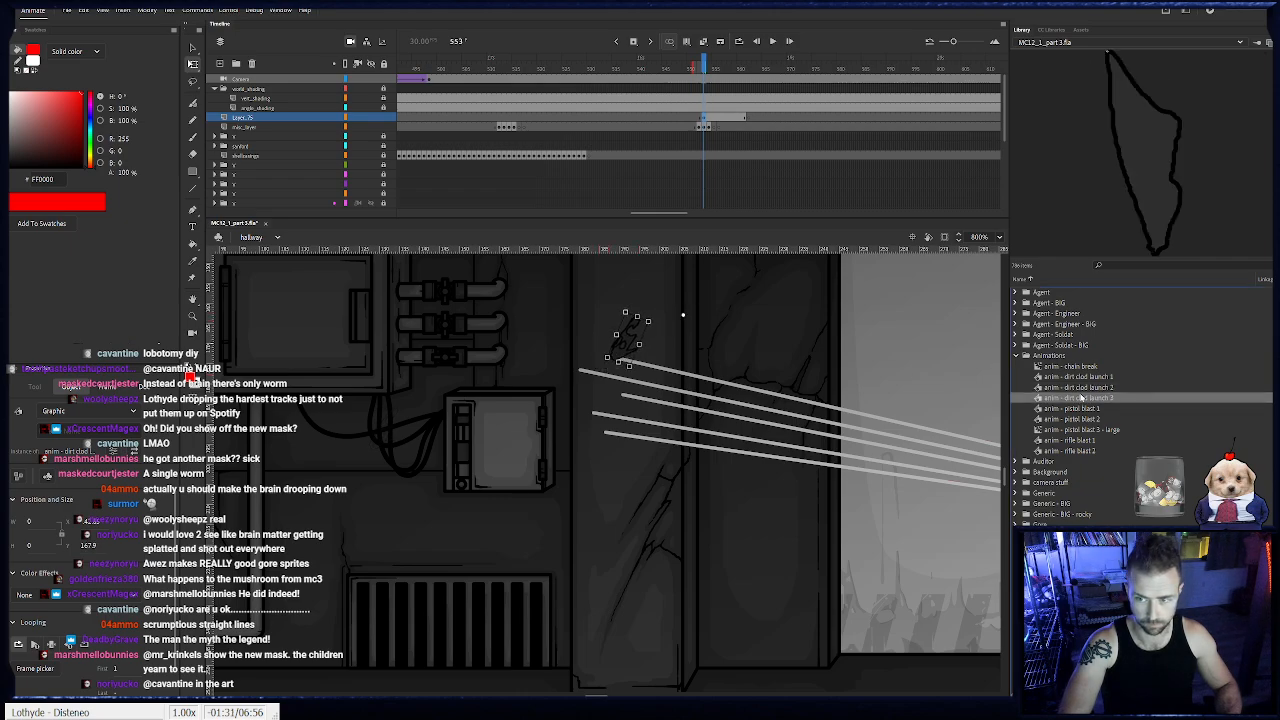
{"action": "left_click", "coordinate": [1092, 376]}
{"action": "left_click_drag", "start_coordinate": [1168, 133], "coordinate": [640, 400]}
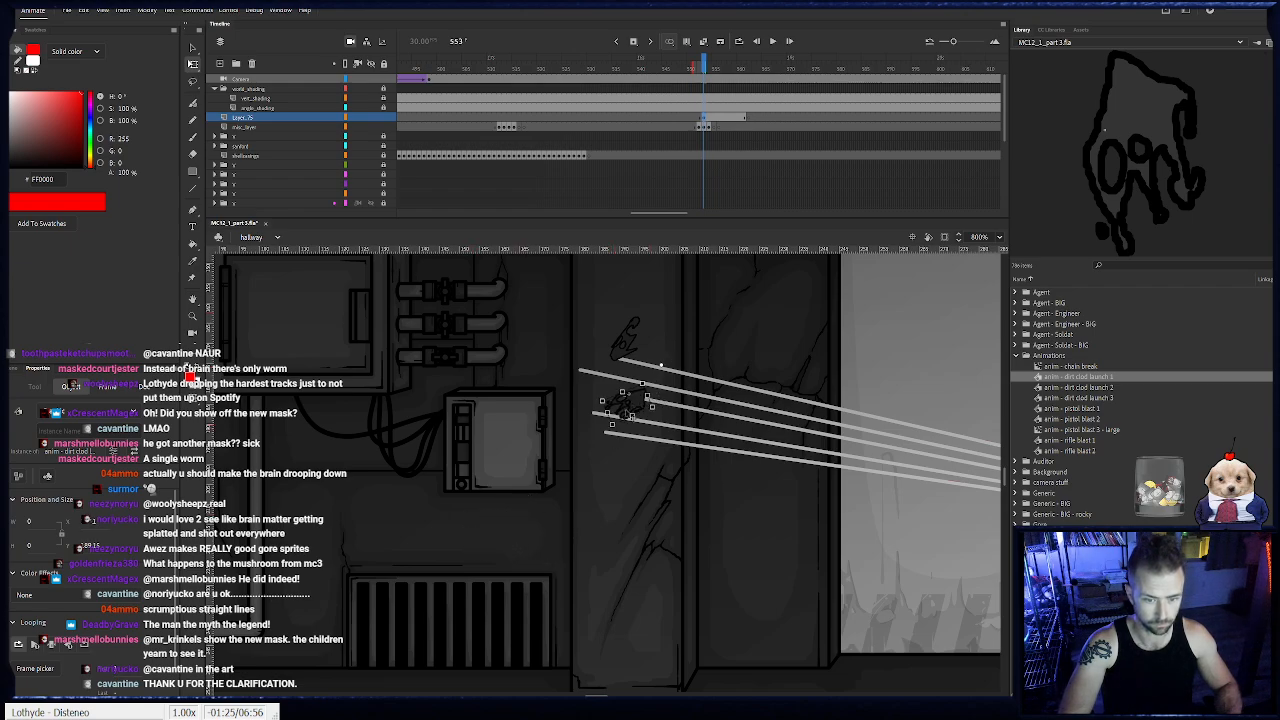
- Preview the dirt clods past frame 553 and add a keyframe at frame 553 on the black_marks layer
{"action": "left_click", "coordinate": [714, 66]}
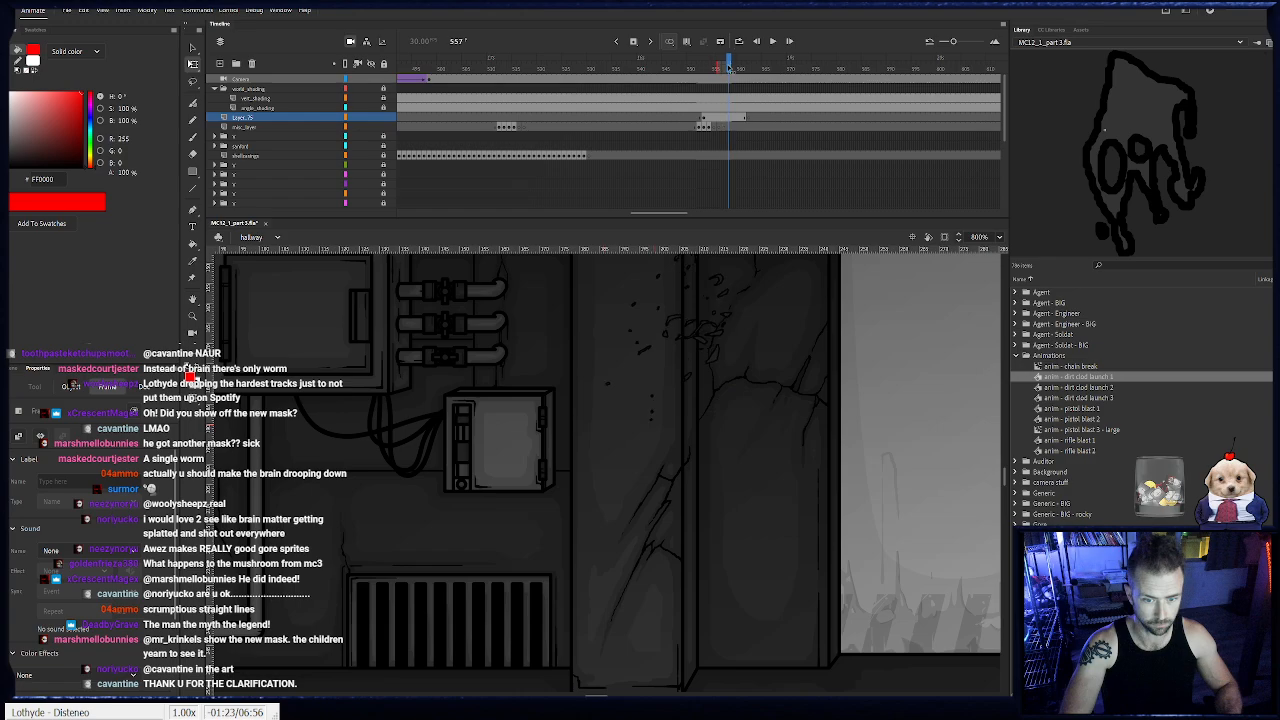
{"action": "left_click", "coordinate": [706, 118]}
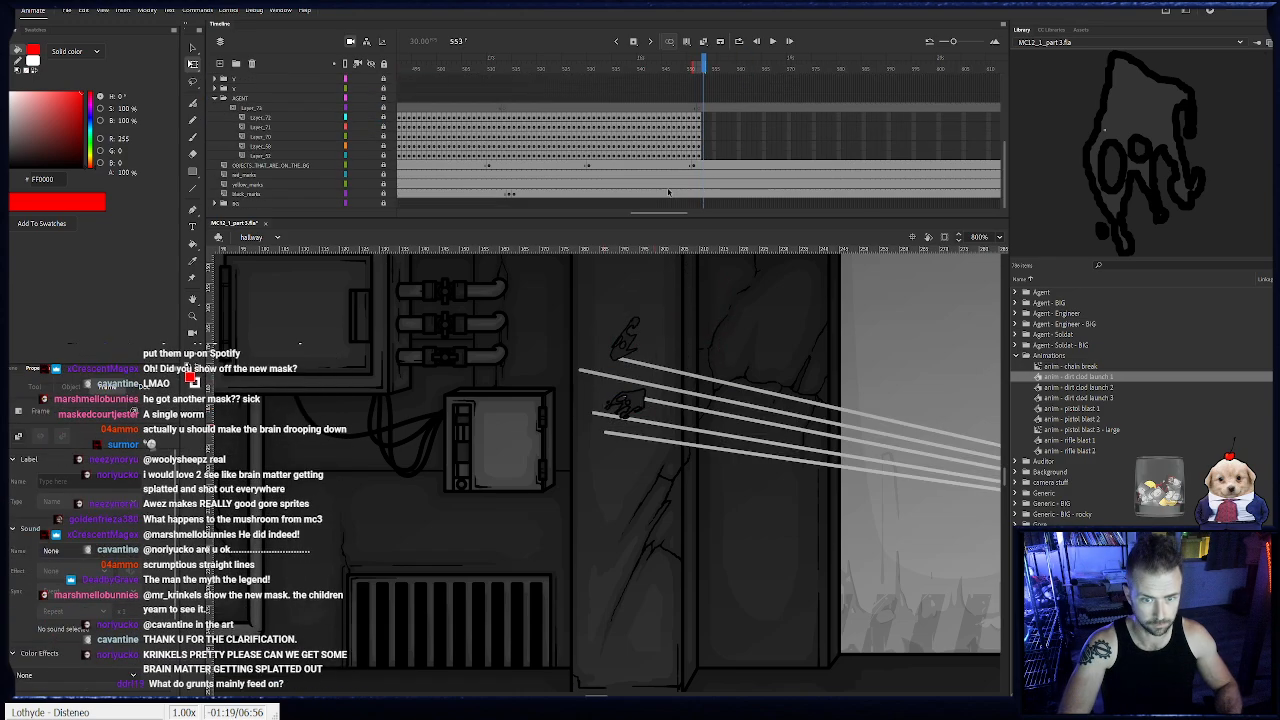
{"action": "left_click", "coordinate": [455, 194]}
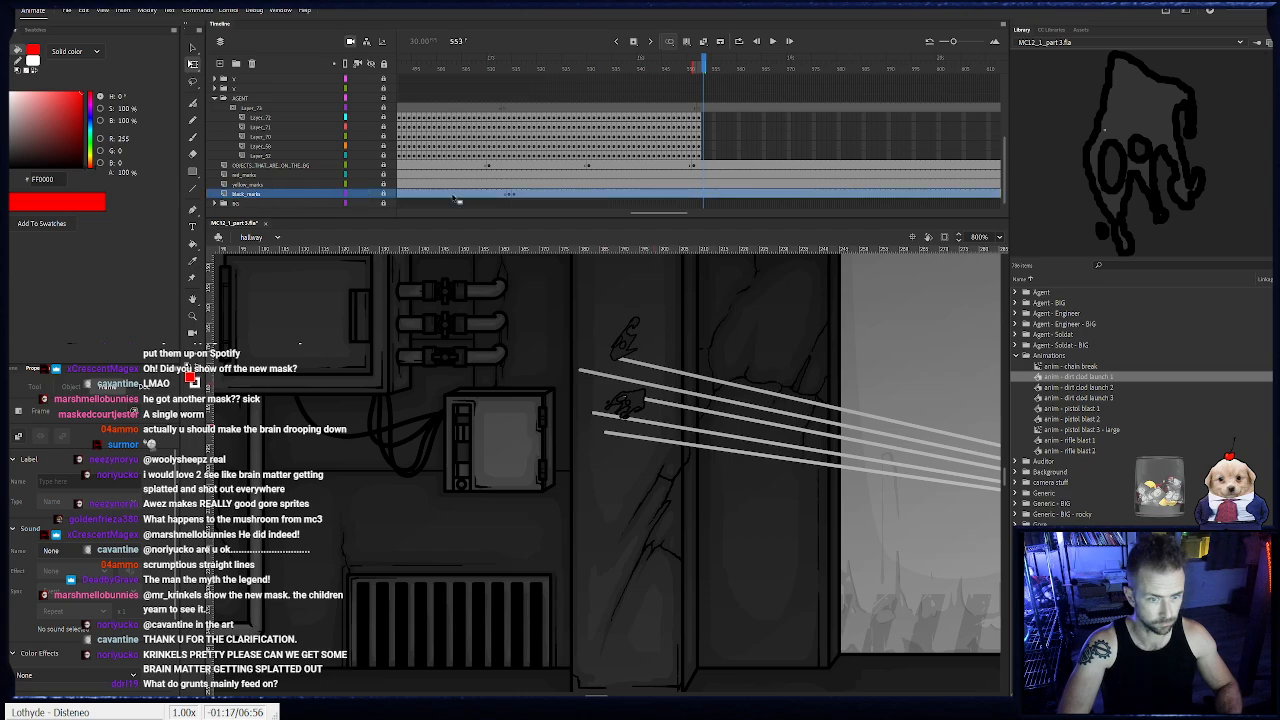
{"action": "left_click", "coordinate": [703, 197]}
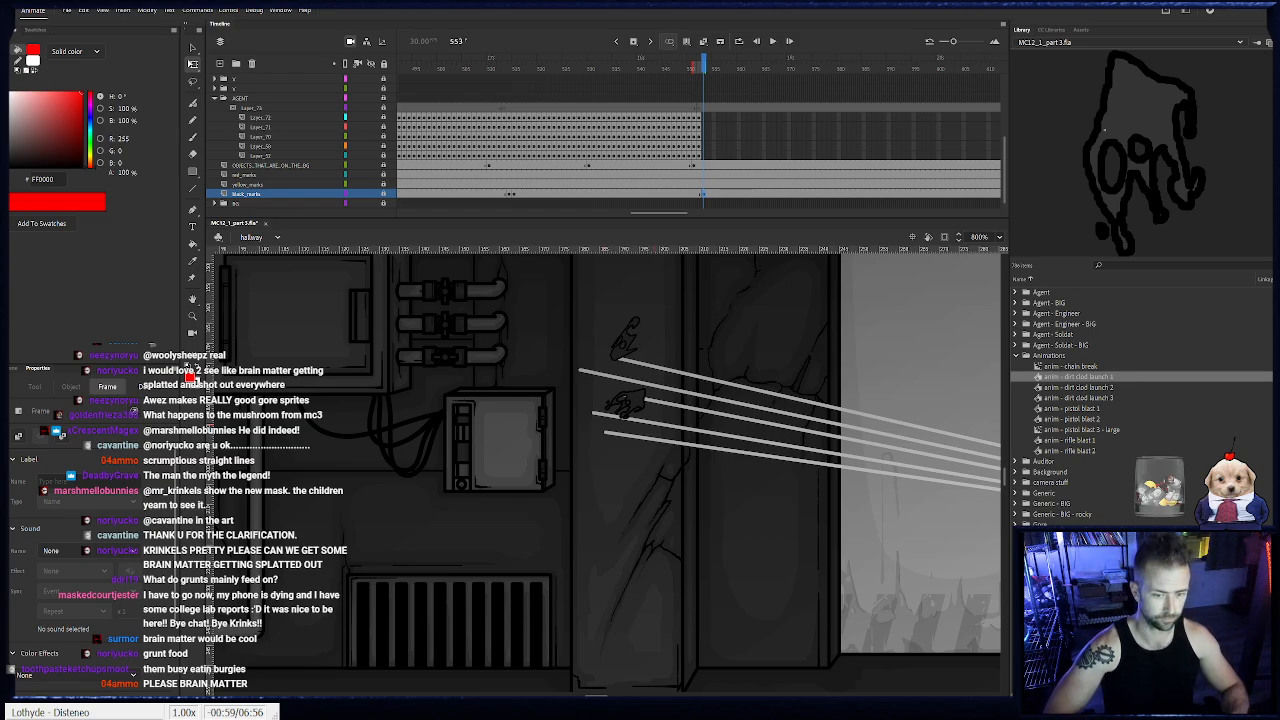
- Unlock the black_marks layer and brush black (#000000) impact cracks on the wall at the shot trails' far ends on frame 553
{"action": "left_click_drag", "start_coordinate": [80, 150], "coordinate": [118, 205]}
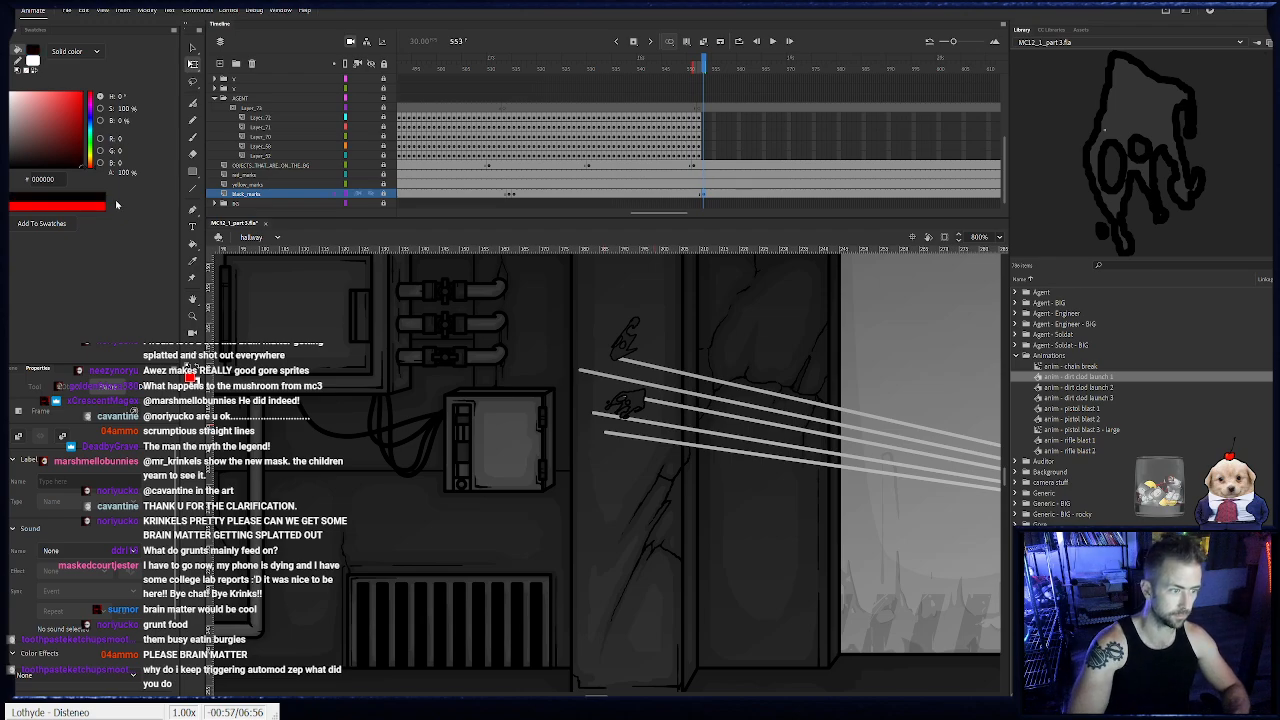
{"action": "key", "text": "b"}
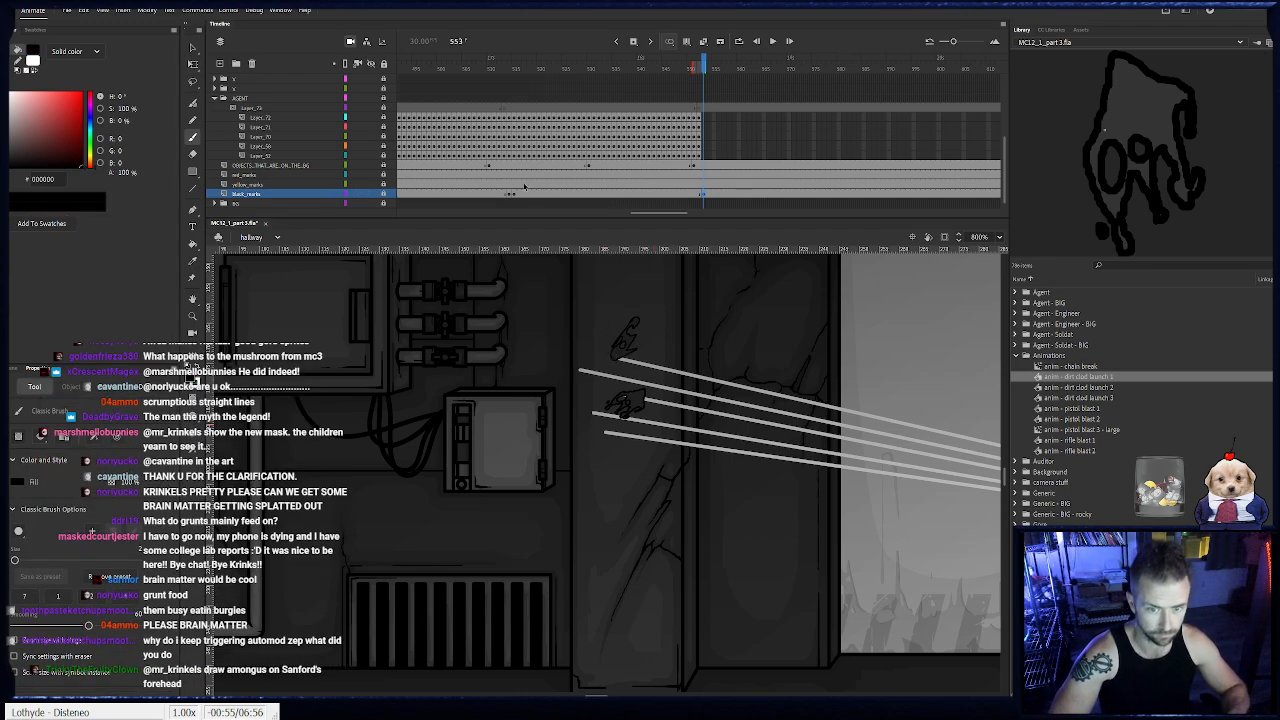
{"action": "left_click", "coordinate": [383, 195]}
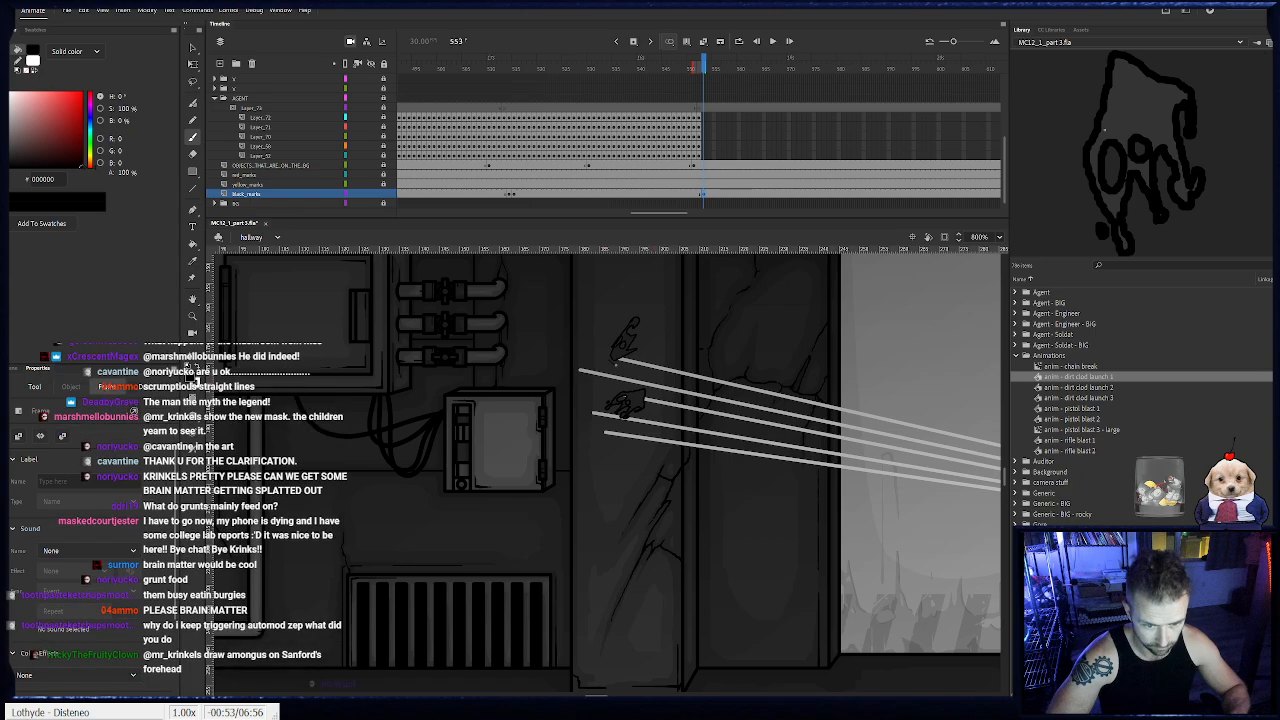
{"action": "left_click", "coordinate": [614, 361]}
{"action": "left_click_drag", "start_coordinate": [614, 359], "coordinate": [611, 343]}
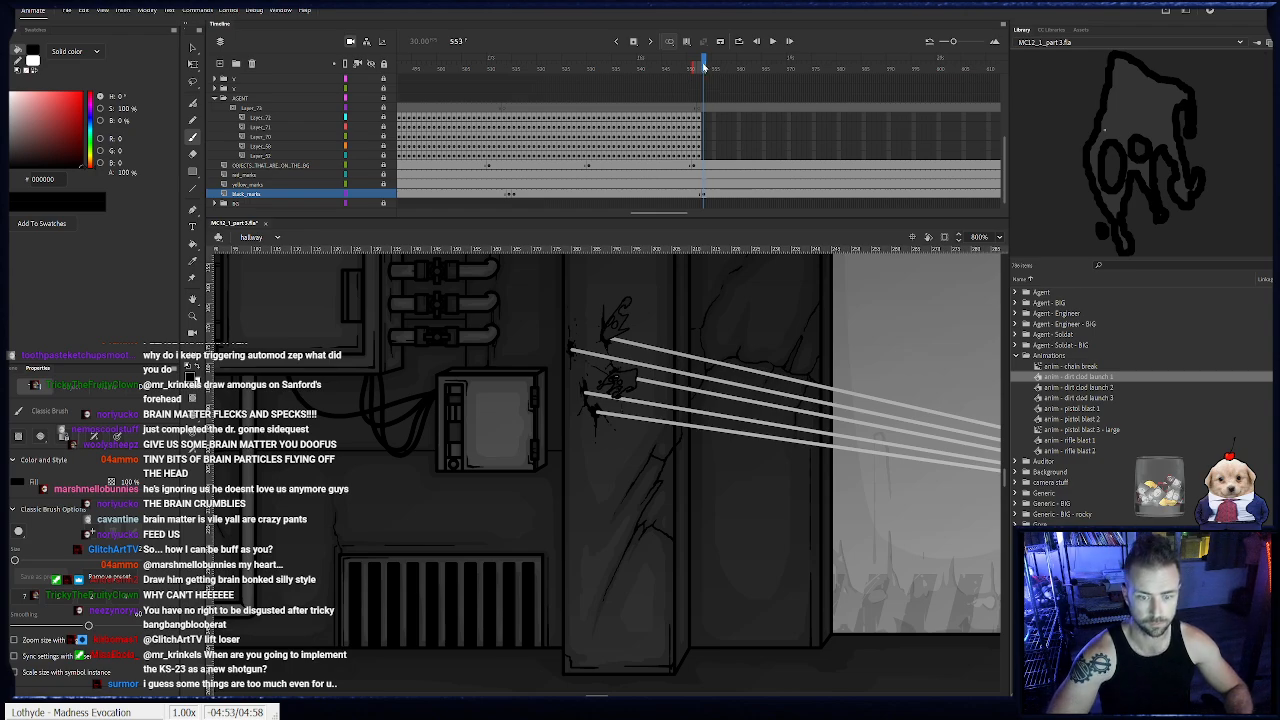
{"action": "key", "text": "period"}
{"action": "key", "text": "period"}
{"action": "key", "text": "period"}
{"action": "key", "text": "period"}
{"action": "key", "text": "period"}
{"action": "key", "text": "period"}
{"action": "key", "text": "period"}
{"action": "key", "text": "period"}
{"action": "key", "text": "period"}
{"action": "key", "text": "period"}
{"action": "key", "text": "period"}
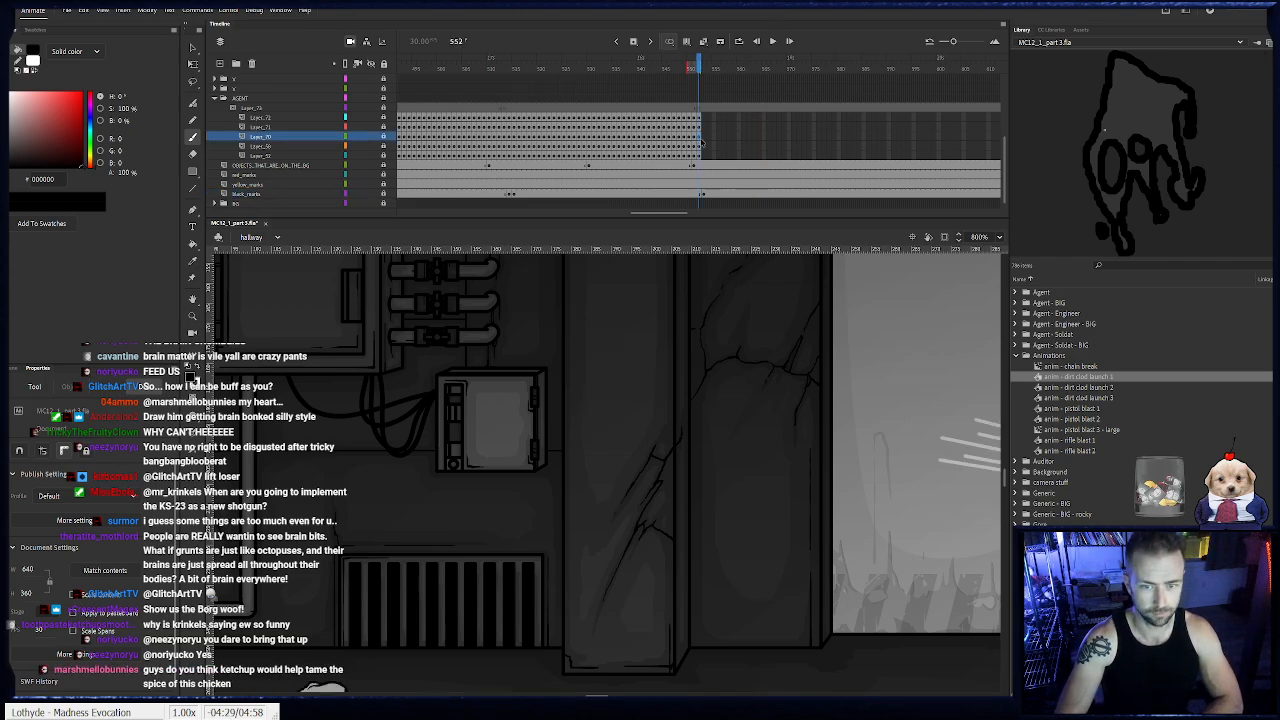
- Keyframe the agent's body on frames 553 to 556, moving it leftward with a backward lean away from the blast
{"action": "left_click", "coordinate": [702, 138]}
{"action": "left_click_drag", "start_coordinate": [425, 405], "coordinate": [381, 325]}
{"action": "left_click", "coordinate": [193, 48]}
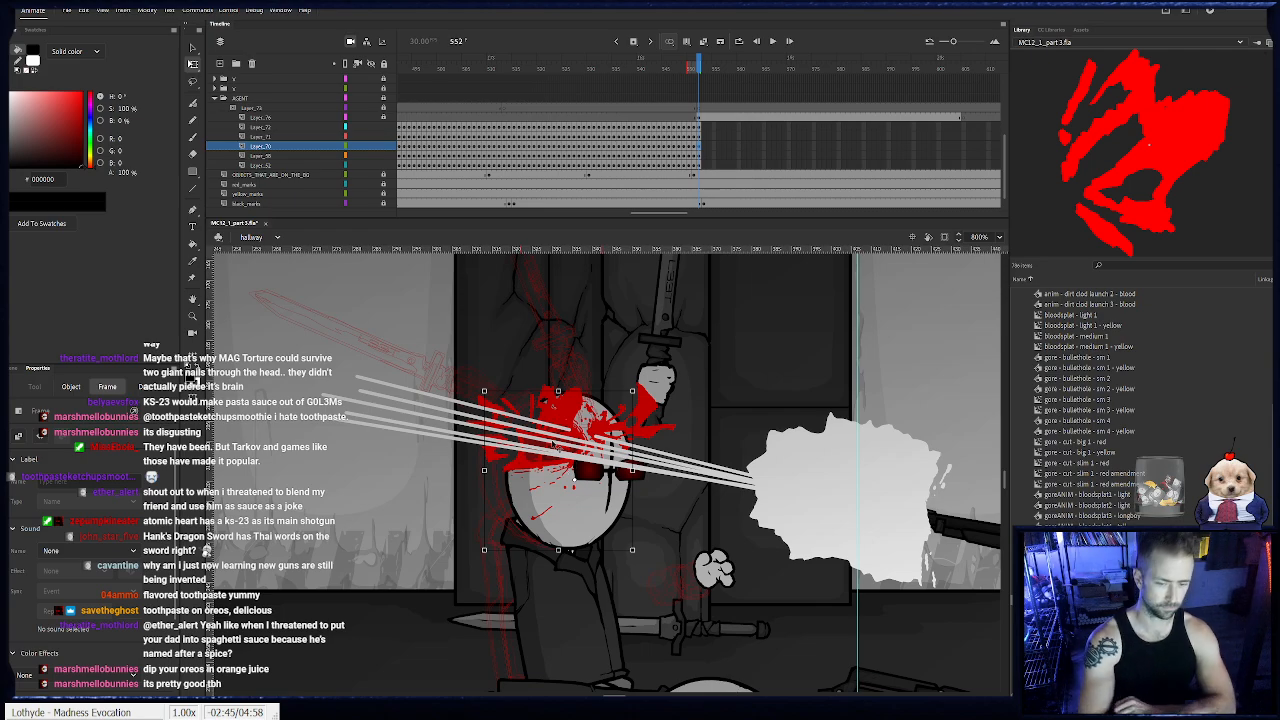
{"action": "left_click", "coordinate": [604, 634]}
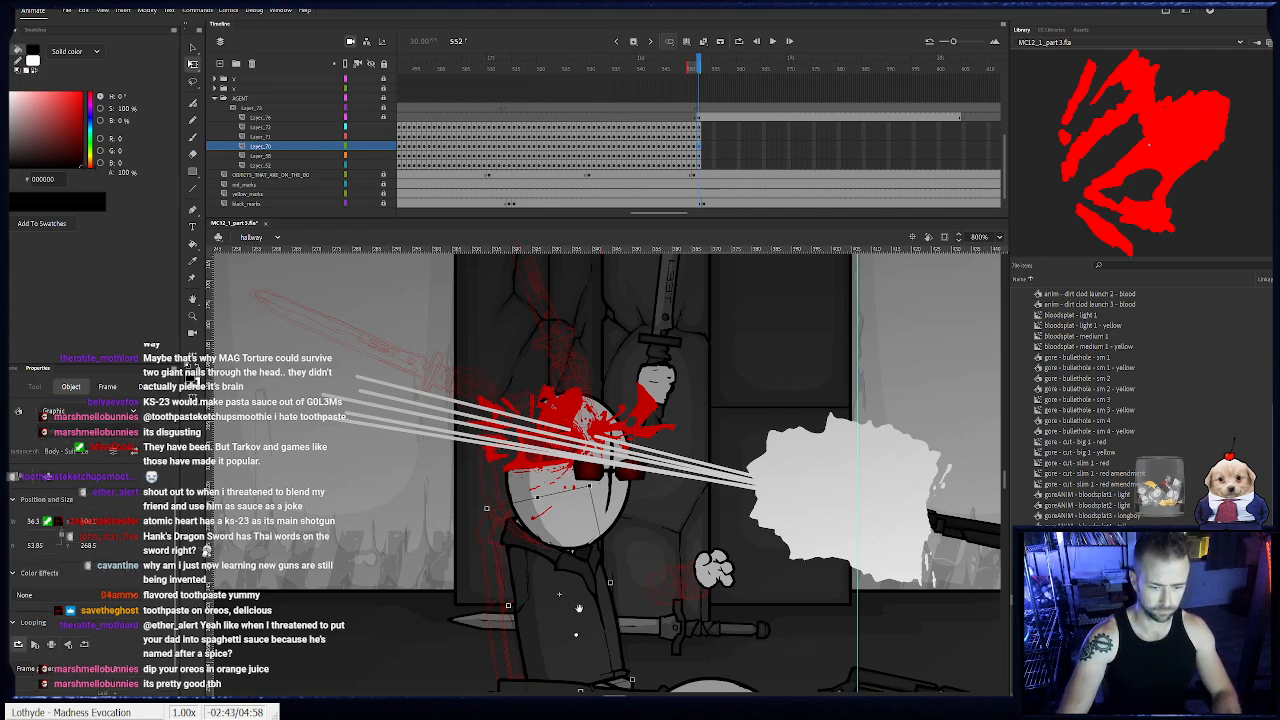
{"action": "left_click_drag", "start_coordinate": [582, 572], "coordinate": [680, 515]}
{"action": "key", "text": "F6"}
{"action": "left_click_drag", "start_coordinate": [693, 431], "coordinate": [687, 428]}
{"action": "left_click_drag", "start_coordinate": [655, 487], "coordinate": [549, 494]}
{"action": "key", "text": "F6"}
{"action": "key", "text": "F6"}
- Keyframe the agent's body on frames 557 to 564, drifting it slightly farther left, and play back the motion
{"action": "key", "text": "F6"}
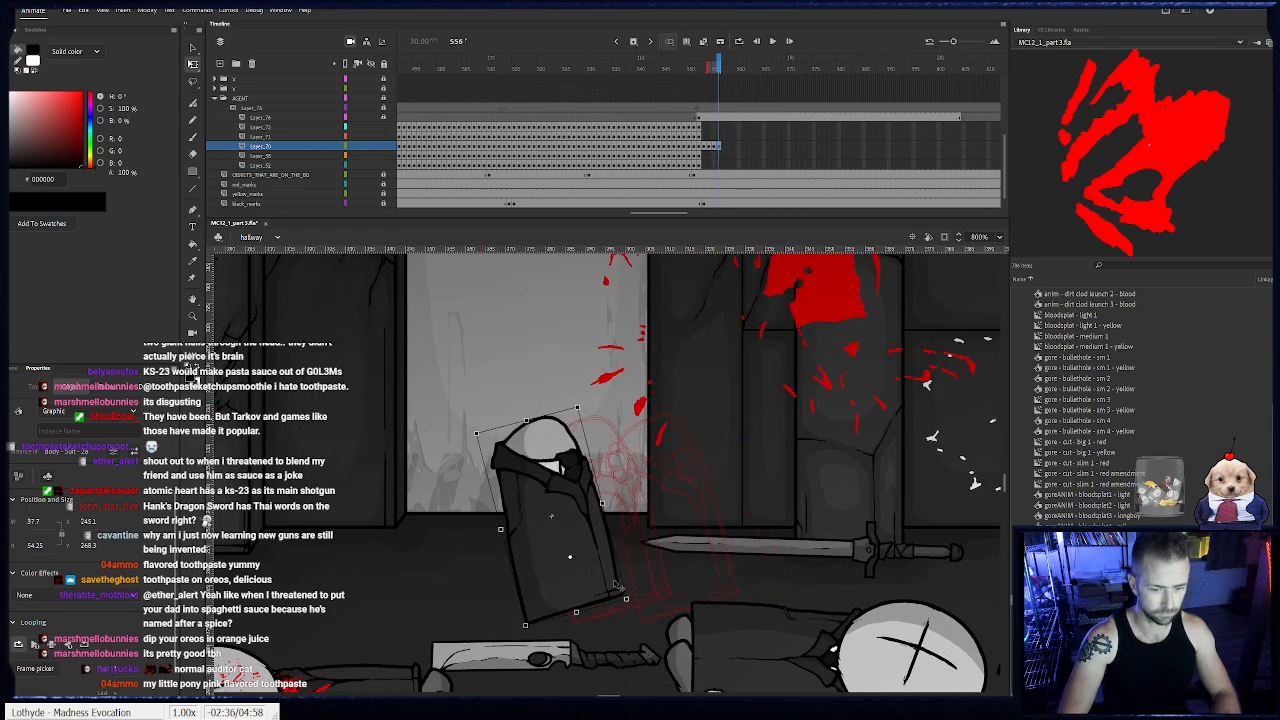
{"action": "left_click_drag", "start_coordinate": [636, 604], "coordinate": [588, 591]}
{"action": "key", "text": "F6"}
{"action": "key", "text": "F6"}
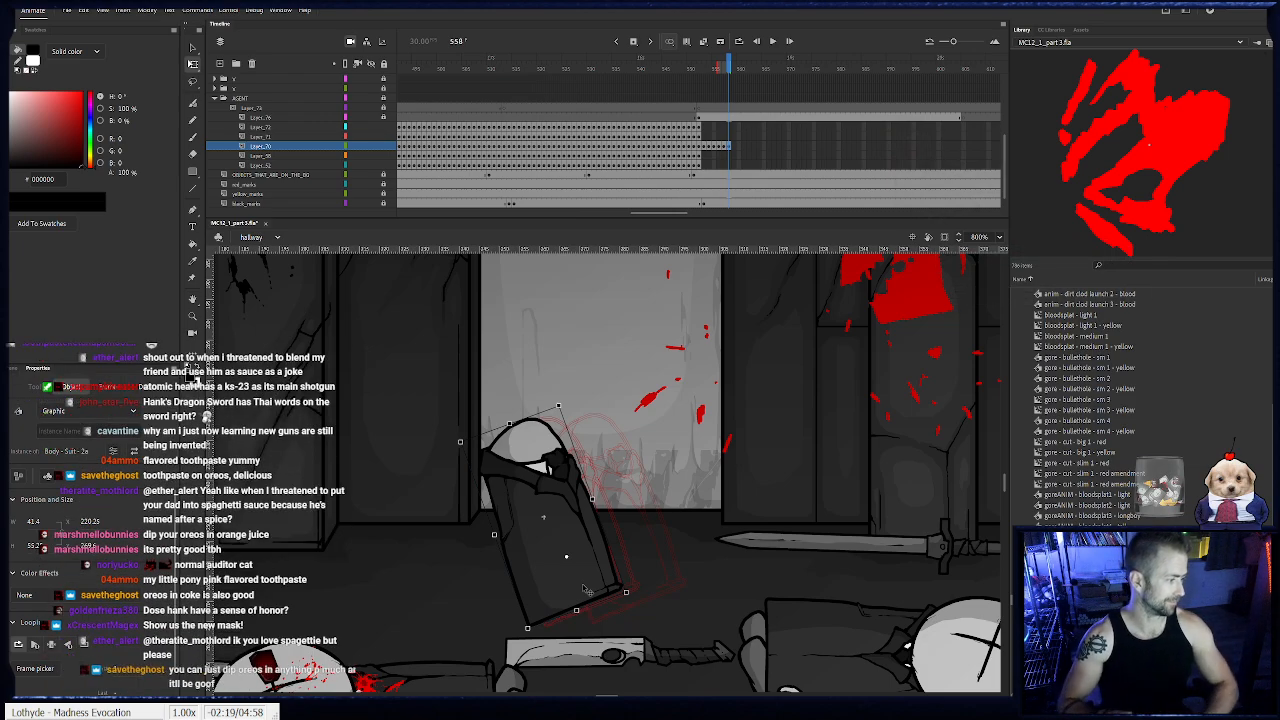
{"action": "left_click_drag", "start_coordinate": [582, 536], "coordinate": [544, 555]}
{"action": "key", "text": "F6"}
{"action": "key", "text": "F6"}
{"action": "key", "text": "F6"}
{"action": "key", "text": "F6"}
{"action": "key", "text": "F6"}
{"action": "key", "text": "F6"}
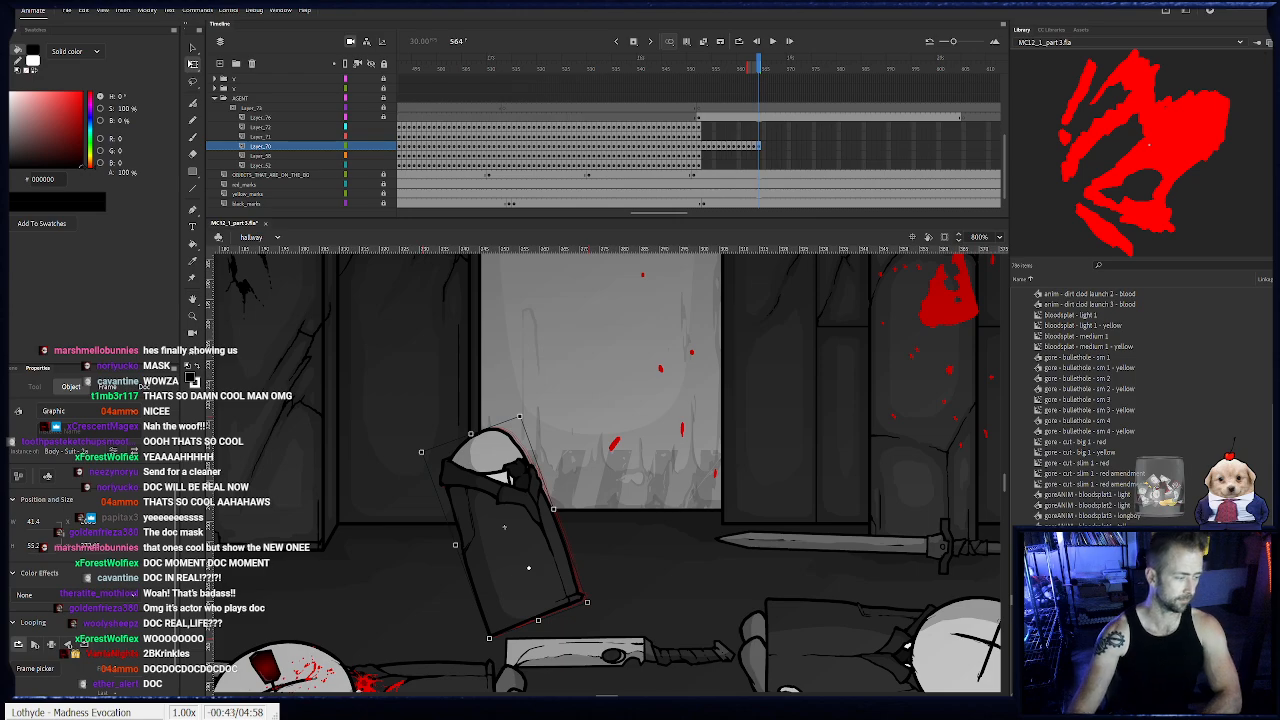
{"action": "key", "text": "Left"}
{"action": "key", "text": "Return"}
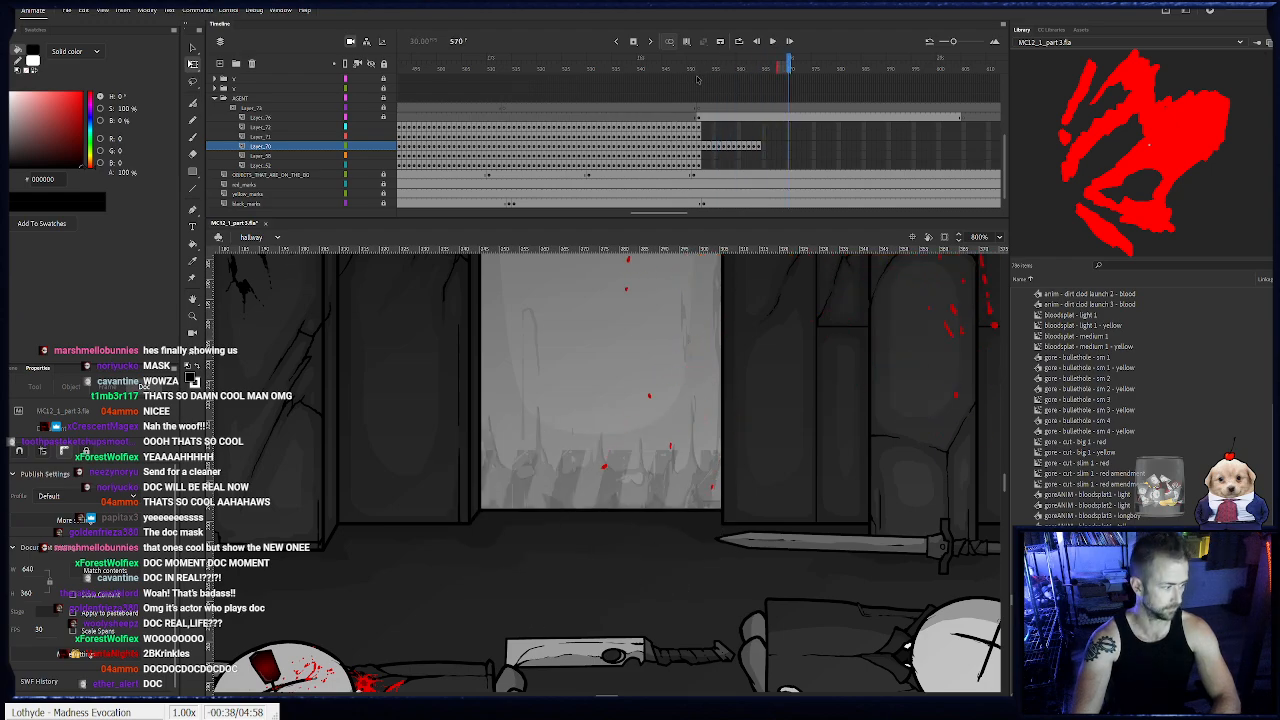
- Keyframe the agent's body on frames 565 and 566 with small rotations and leftward shifts
{"action": "left_click", "coordinate": [764, 147]}
{"action": "left_click_drag", "start_coordinate": [535, 500], "coordinate": [566, 437]}
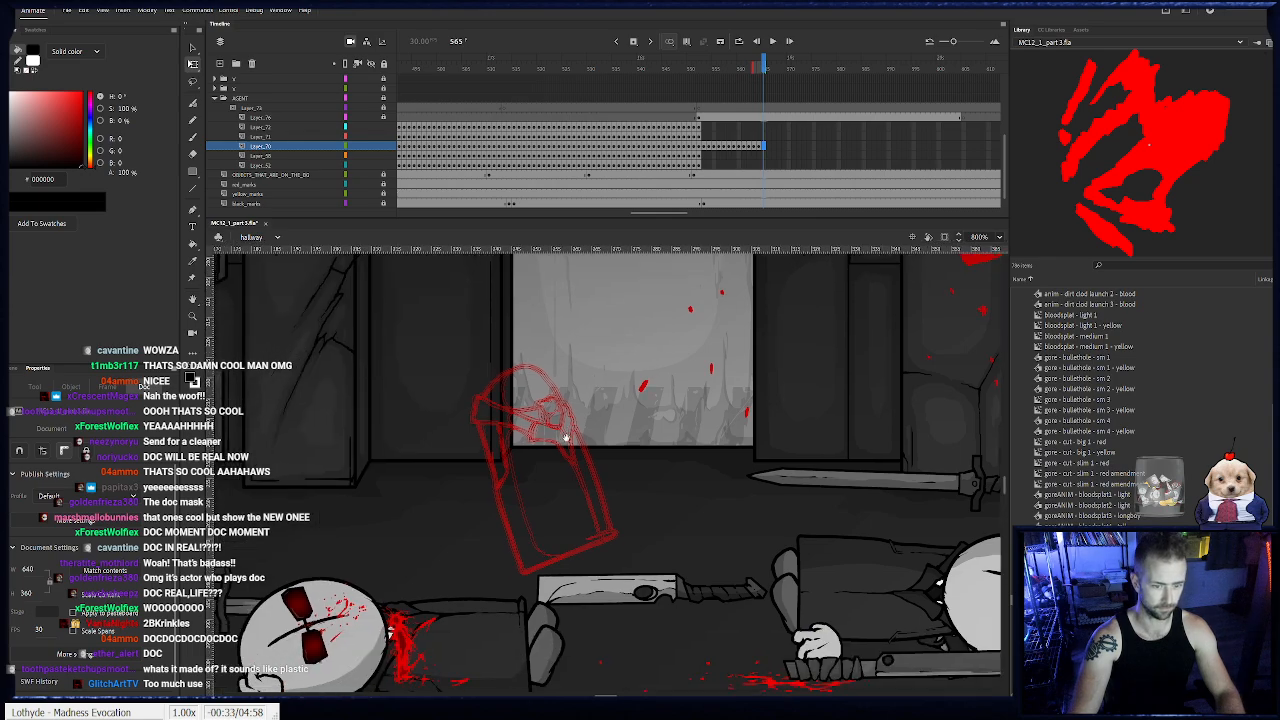
{"action": "key", "text": "F6"}
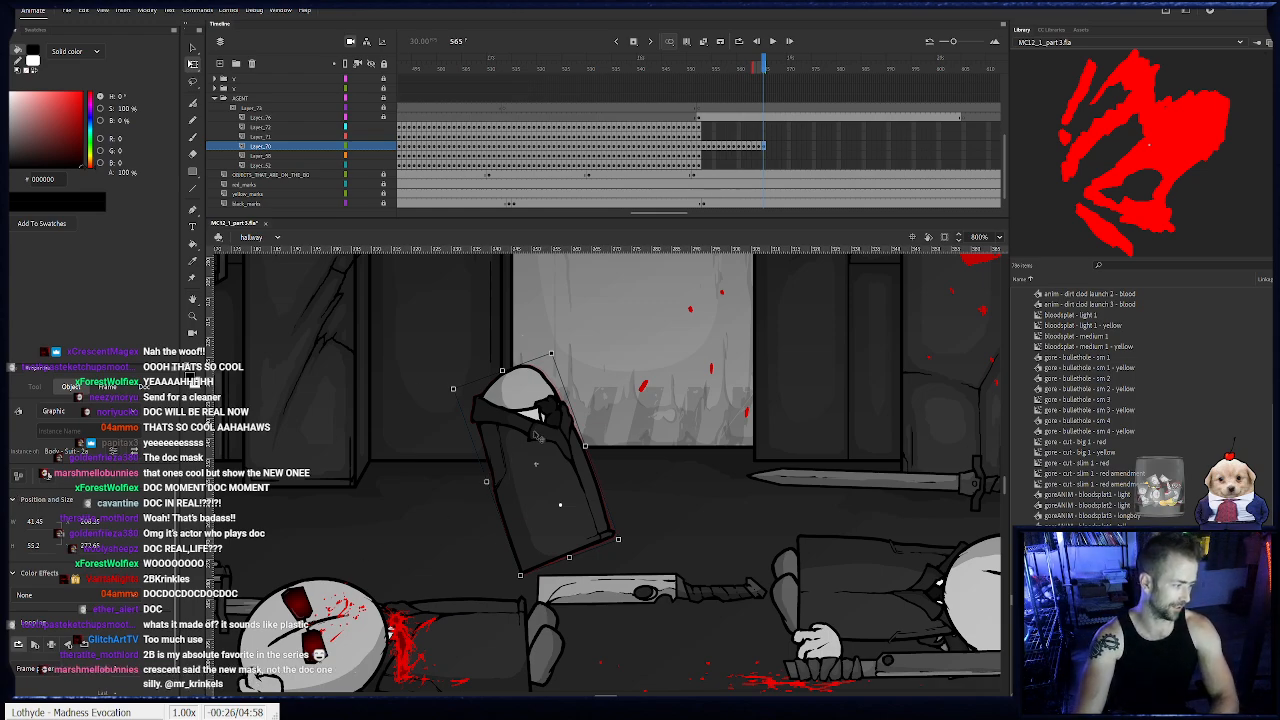
{"action": "left_click_drag", "start_coordinate": [560, 353], "coordinate": [563, 354]}
{"action": "left_click_drag", "start_coordinate": [552, 403], "coordinate": [548, 403]}
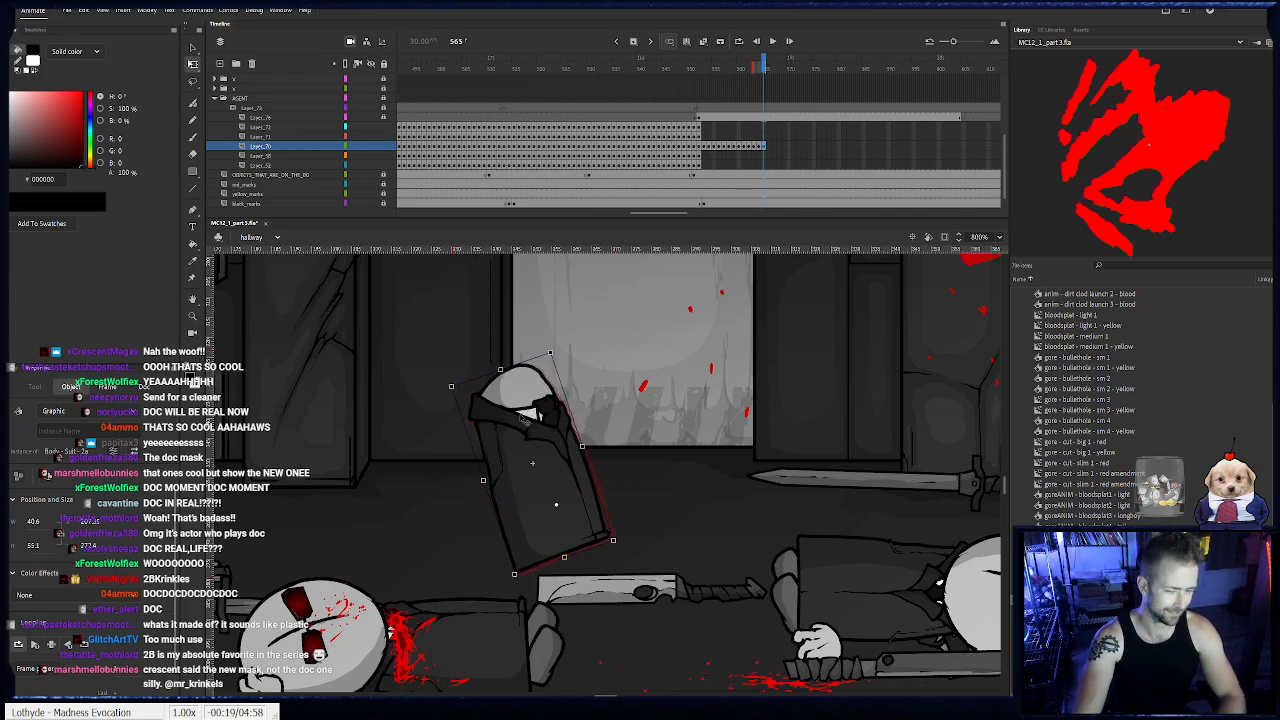
{"action": "key", "text": "F6"}
{"action": "left_click_drag", "start_coordinate": [557, 352], "coordinate": [561, 353]}
{"action": "left_click_drag", "start_coordinate": [545, 407], "coordinate": [533, 408]}
- Keyframe the agent's body on frames 567 to 571, tipping it farther counterclockwise and shifting it left
{"action": "key", "text": "F6"}
{"action": "key", "text": "F6"}
{"action": "key", "text": "F6"}
{"action": "left_click_drag", "start_coordinate": [549, 356], "coordinate": [542, 355]}
{"action": "left_click_drag", "start_coordinate": [524, 408], "coordinate": [519, 406]}
{"action": "key", "text": "F6"}
{"action": "mouse_move", "coordinate": [605, 542]}
{"action": "left_mouse_down"}
{"action": "mouse_move", "coordinate": [610, 533]}
{"action": "mouse_move", "coordinate": [572, 519]}
{"action": "mouse_move", "coordinate": [606, 526]}
{"action": "left_mouse_up"}
{"action": "key", "text": "F6"}
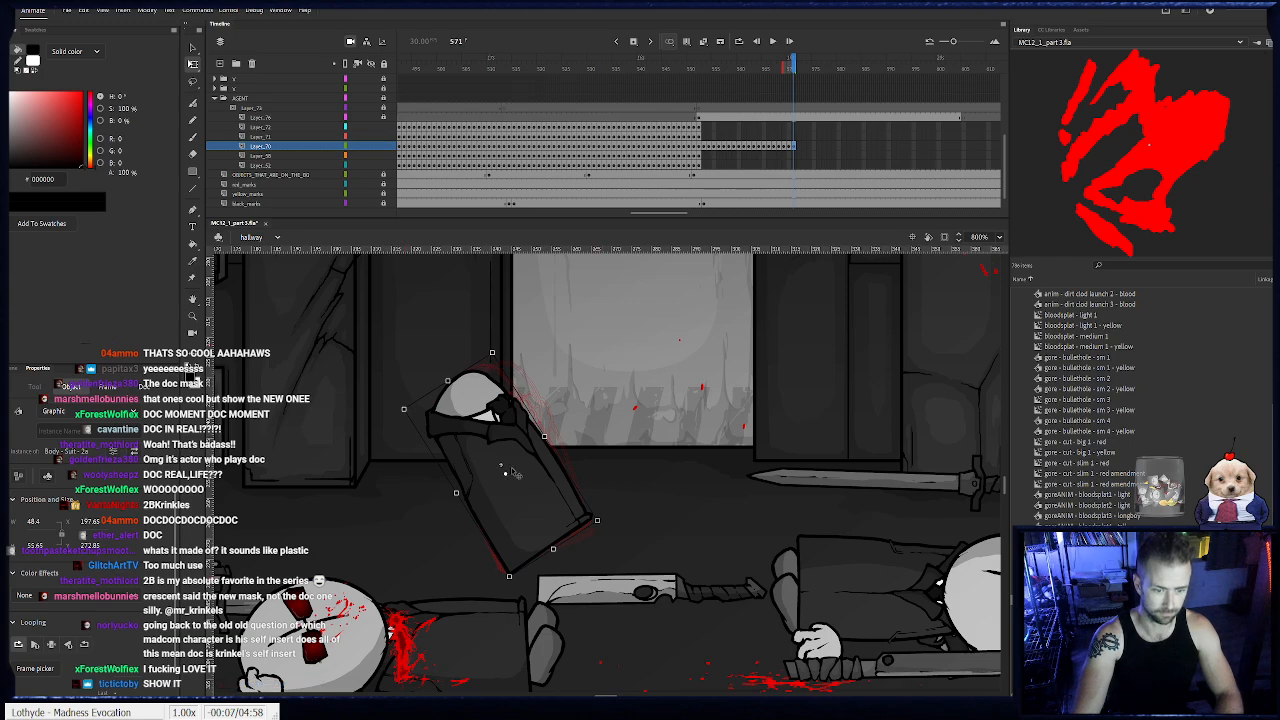
{"action": "left_click_drag", "start_coordinate": [519, 444], "coordinate": [510, 441]}
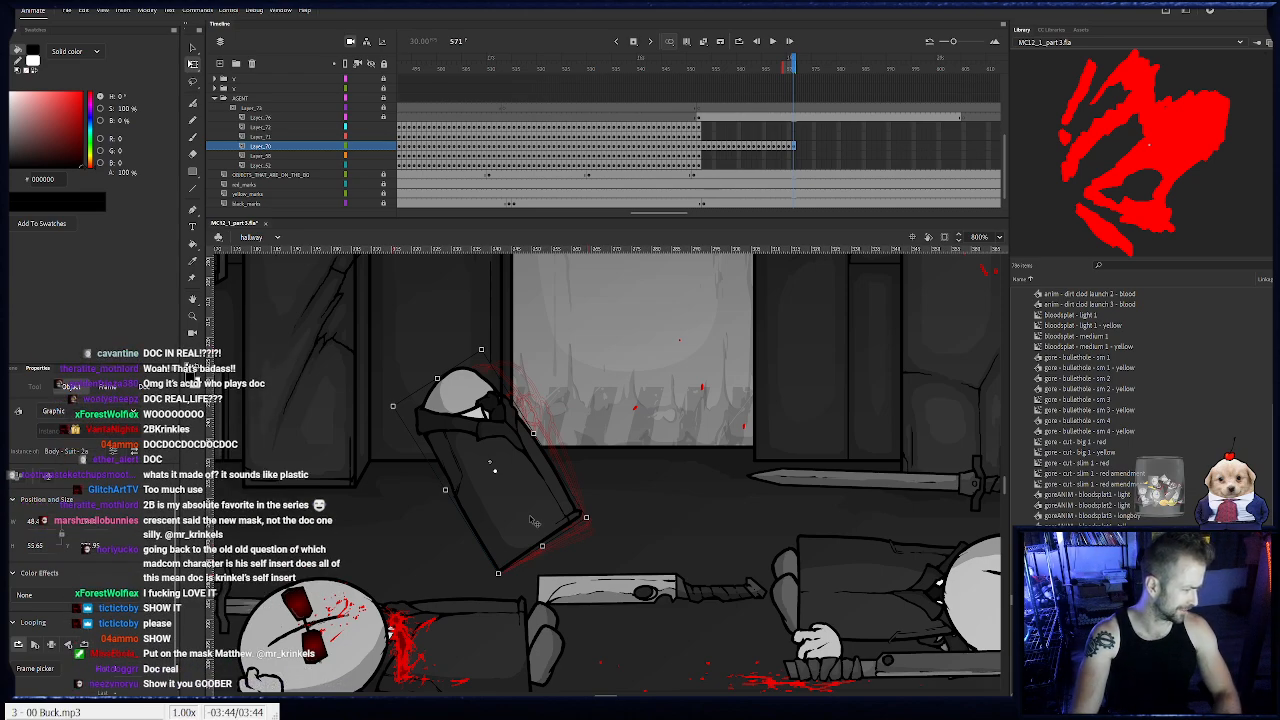
- Keyframe the toppling body on frames 572 to 574, rotating it counterclockwise and lowering it toward the floor
{"action": "key", "text": "F6"}
{"action": "left_click_drag", "start_coordinate": [598, 519], "coordinate": [585, 481]}
{"action": "key", "text": "F6"}
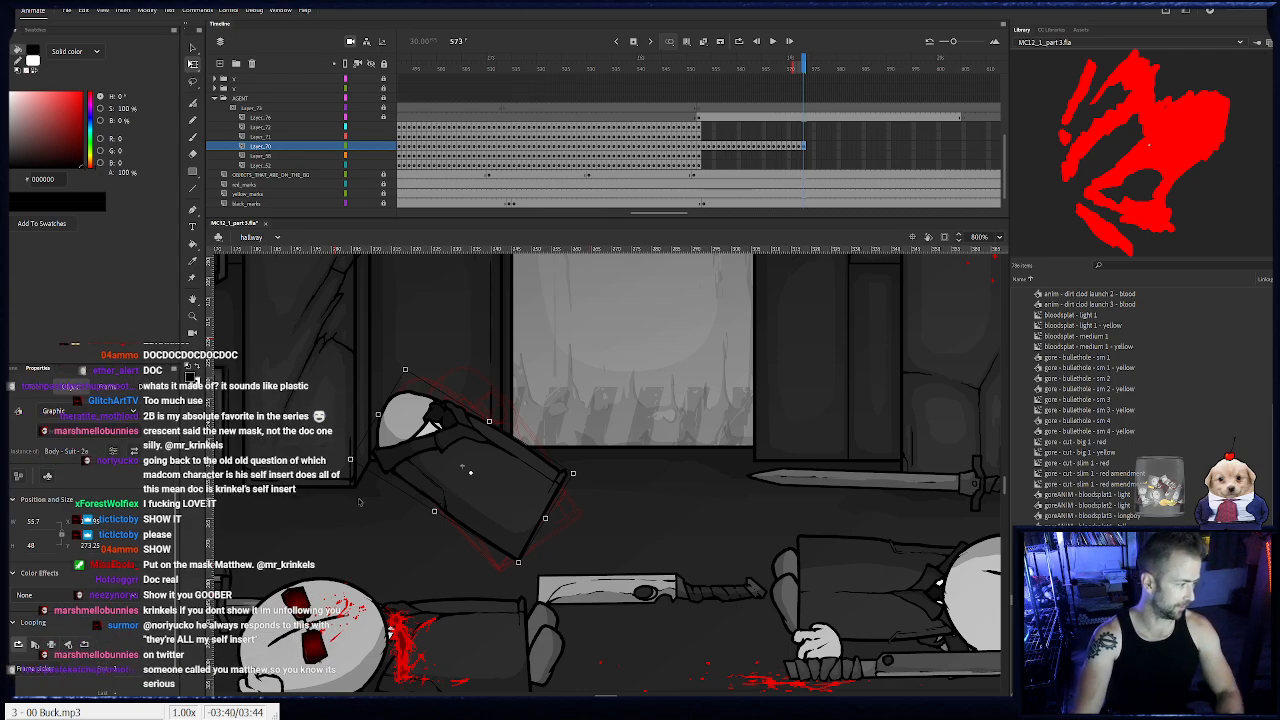
{"action": "left_click_drag", "start_coordinate": [511, 505], "coordinate": [487, 514]}
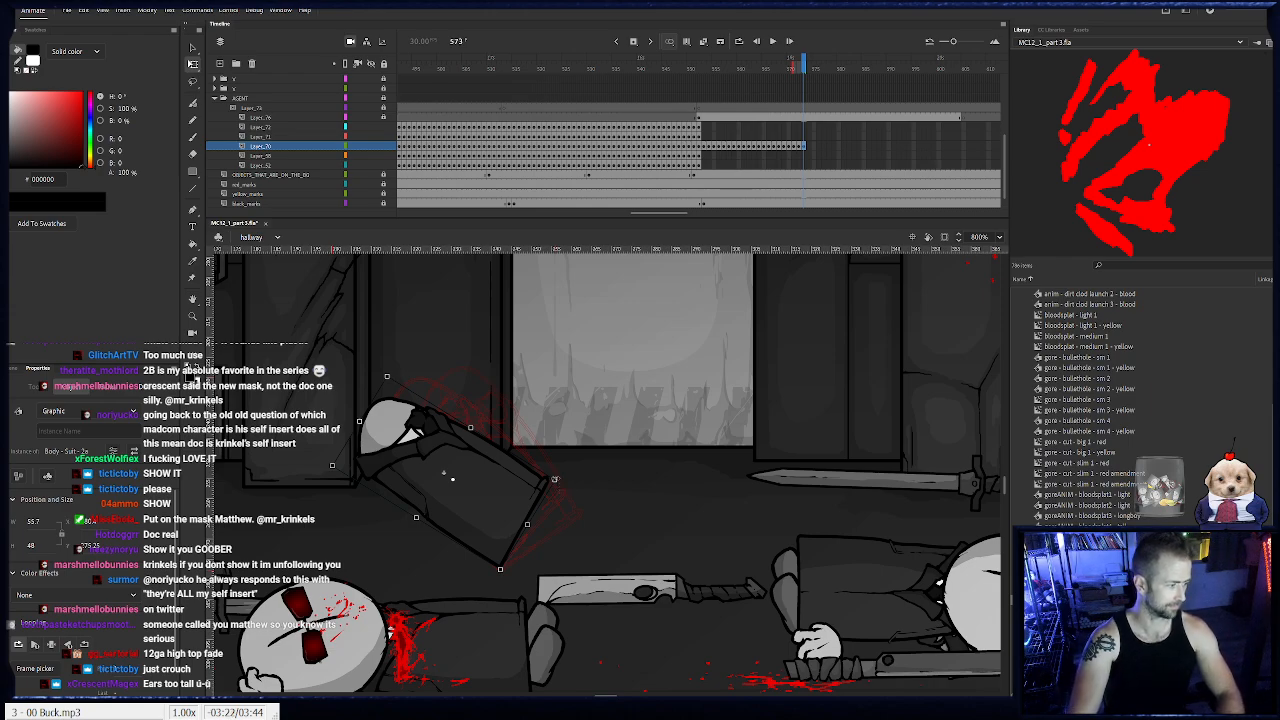
{"action": "key", "text": "period"}
{"action": "left_click_drag", "start_coordinate": [505, 583], "coordinate": [489, 546]}
{"action": "key", "text": "Right"}
{"action": "key", "text": "Right"}
{"action": "key", "text": "Right"}
{"action": "key", "text": "Up"}
{"action": "key", "text": "Up"}
{"action": "key", "text": "Up"}
{"action": "key", "text": "Up"}
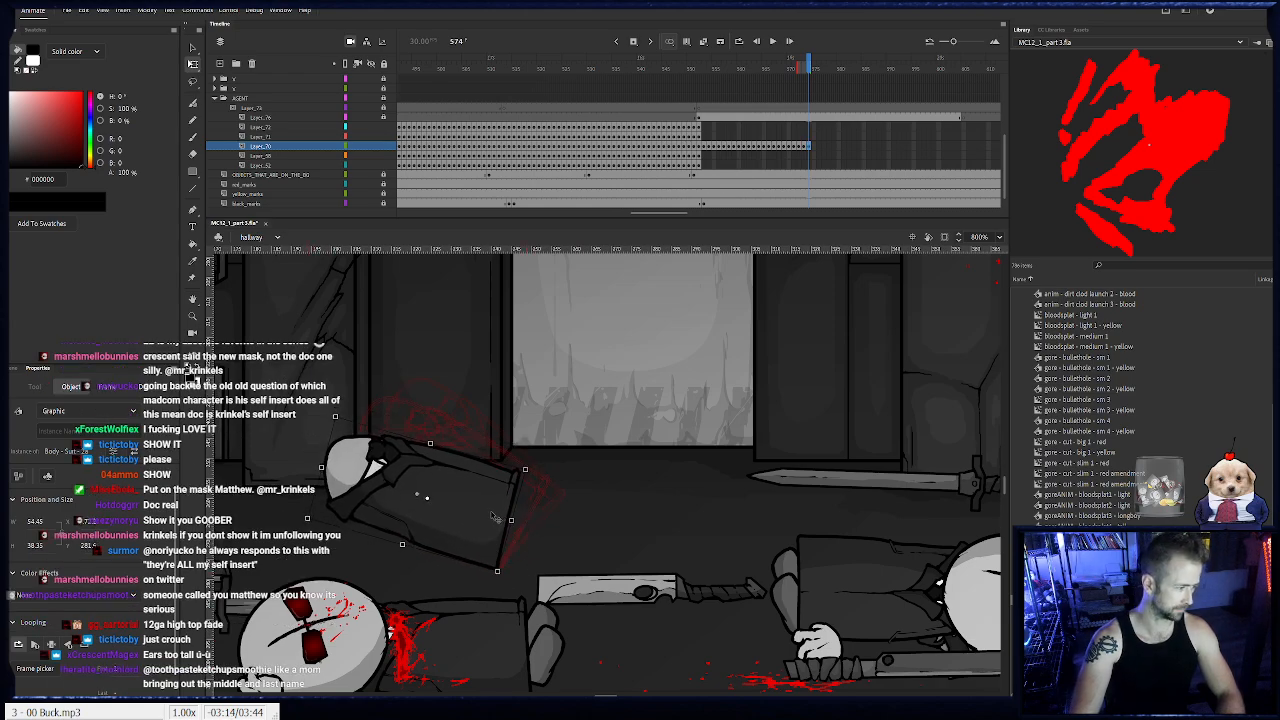
- Keyframe the falling body on frames 575 to 580, rotating it past horizontal so the neck end tips down
{"action": "key", "text": "period"}
{"action": "left_click_drag", "start_coordinate": [536, 475], "coordinate": [468, 502]}
{"action": "key", "text": "F6"}
{"action": "left_click_drag", "start_coordinate": [494, 460], "coordinate": [437, 460]}
{"action": "key", "text": "F6"}
{"action": "key", "text": "F6"}
{"action": "key", "text": "F6"}
{"action": "key", "text": "F6"}
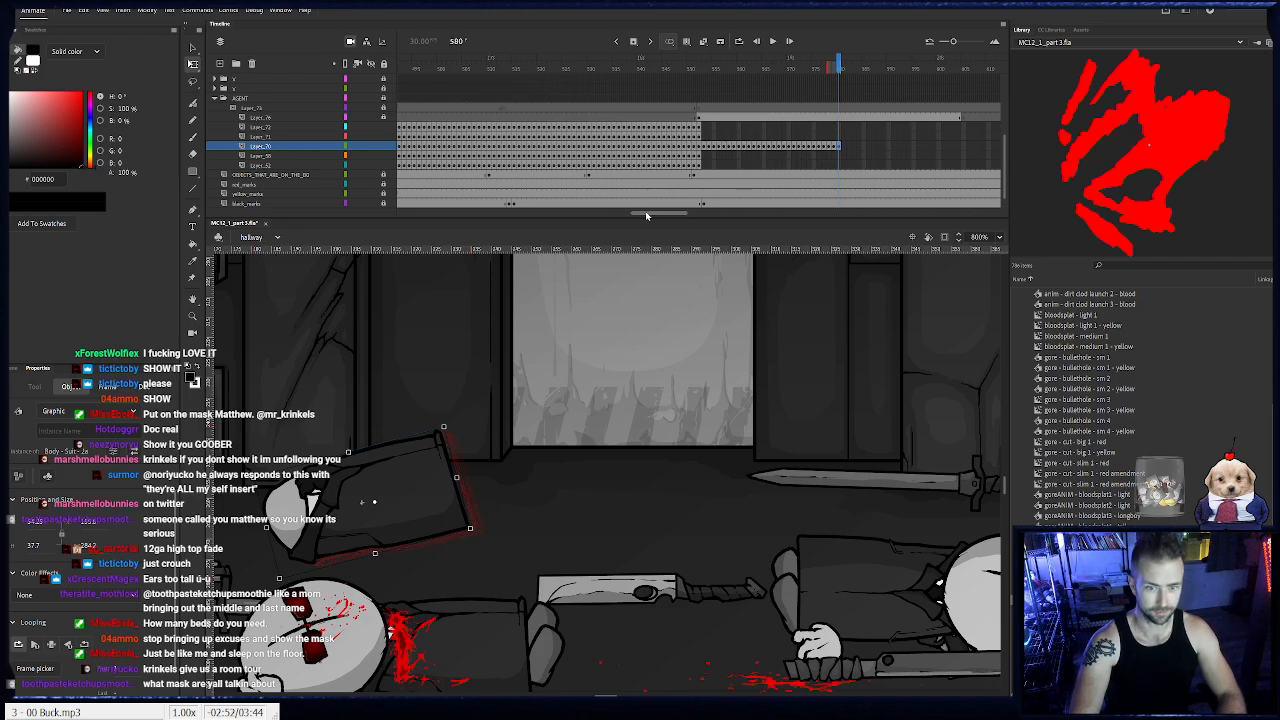
- Play back the fall and nudge the agent's body slightly left and up on frame 580
{"action": "left_click_drag", "start_coordinate": [647, 211], "coordinate": [663, 203]}
{"action": "left_click_drag", "start_coordinate": [686, 65], "coordinate": [625, 78]}
{"action": "key", "text": "Return"}
{"action": "left_click", "coordinate": [688, 147]}
{"action": "key", "text": "Left"}
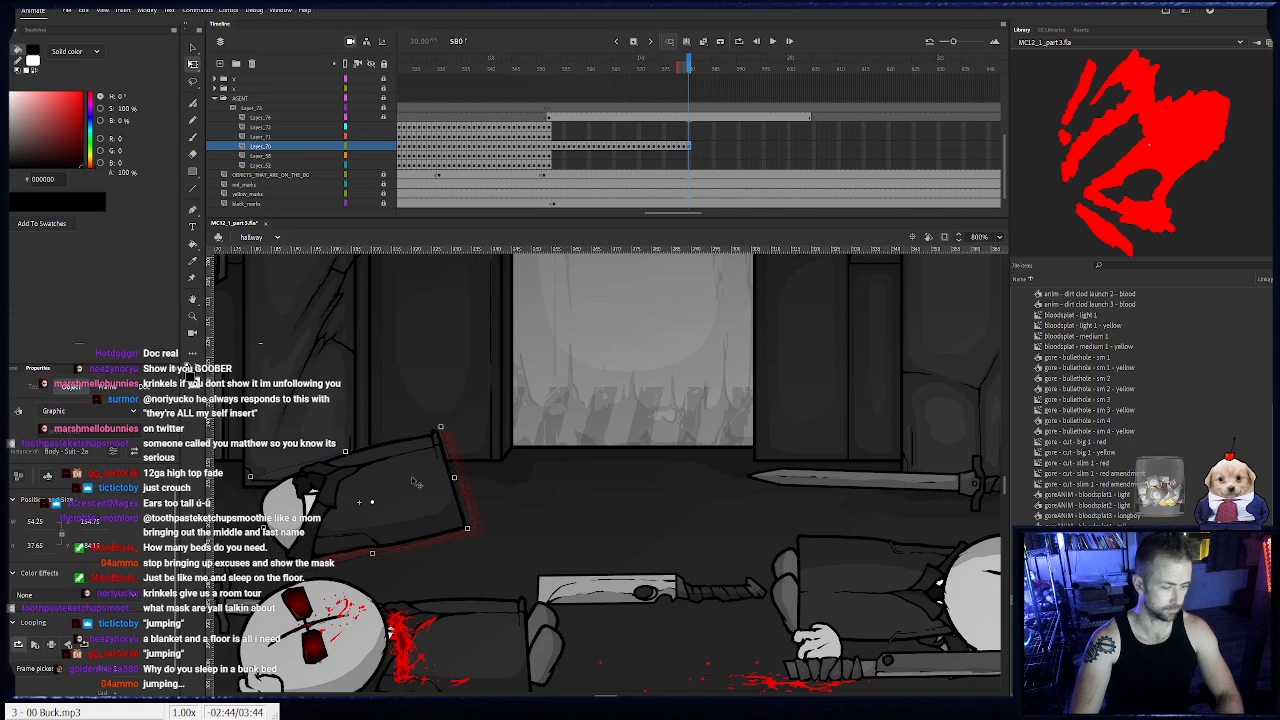
{"action": "key", "text": "Left"}
{"action": "key", "text": "Up"}
{"action": "key", "text": "Up"}
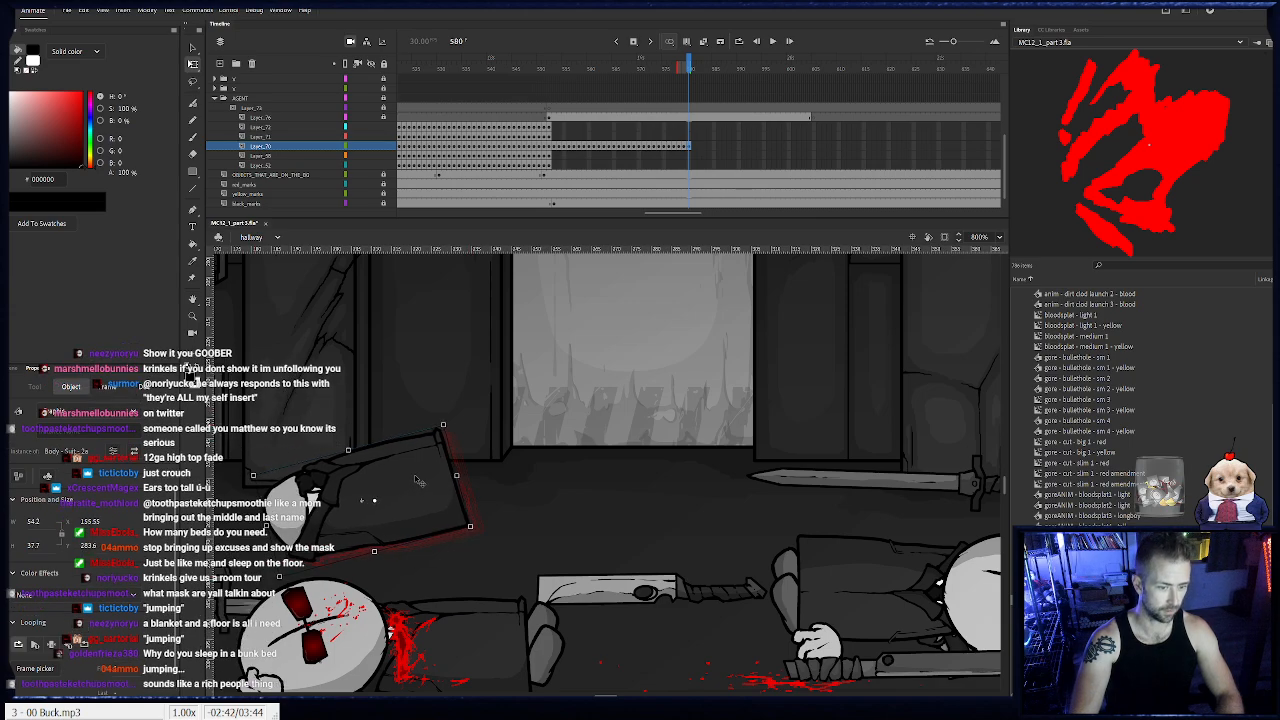
{"action": "key", "text": "Up"}
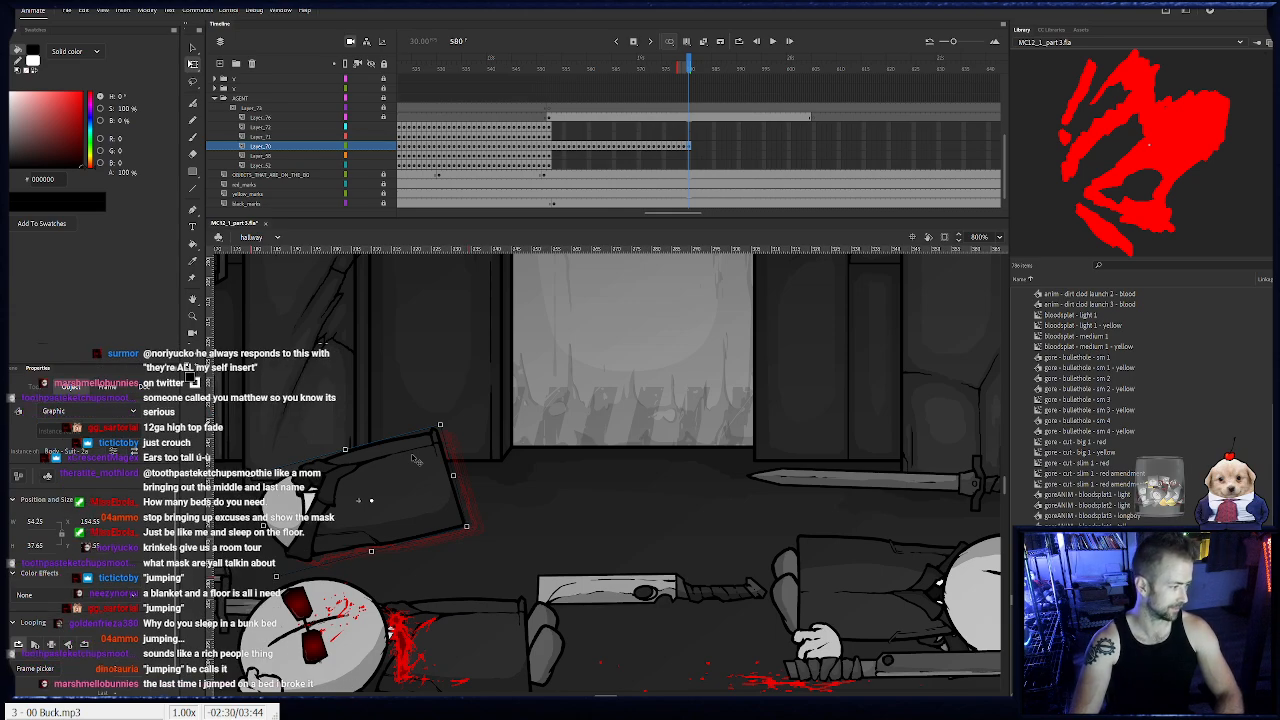
- Keyframe the agent's body on frames 581 to 589, rotating it clockwise to settle flat on the floor
{"action": "key", "text": "F6"}
{"action": "left_click_drag", "start_coordinate": [450, 427], "coordinate": [396, 485]}
{"action": "key", "text": "F6"}
{"action": "key", "text": "F6"}
{"action": "key", "text": "F6"}
{"action": "key", "text": "F6"}
{"action": "key", "text": "F6"}
{"action": "key", "text": "F6"}
{"action": "key", "text": "F6"}
{"action": "key", "text": "F6"}
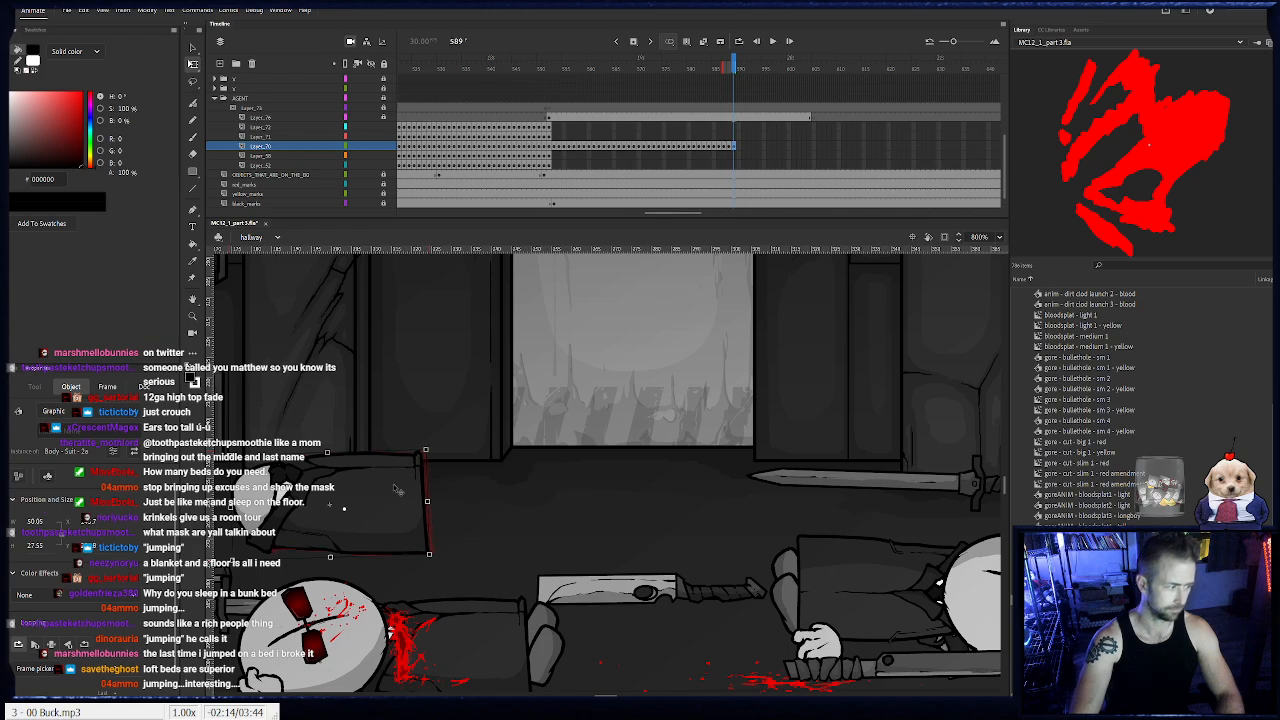
- Keyframe the body on frames 590 and 591, shift it slightly left, and extend its layer to frame 610
{"action": "key", "text": "F6"}
{"action": "key", "text": "F6"}
{"action": "left_click_drag", "start_coordinate": [396, 489], "coordinate": [394, 489]}
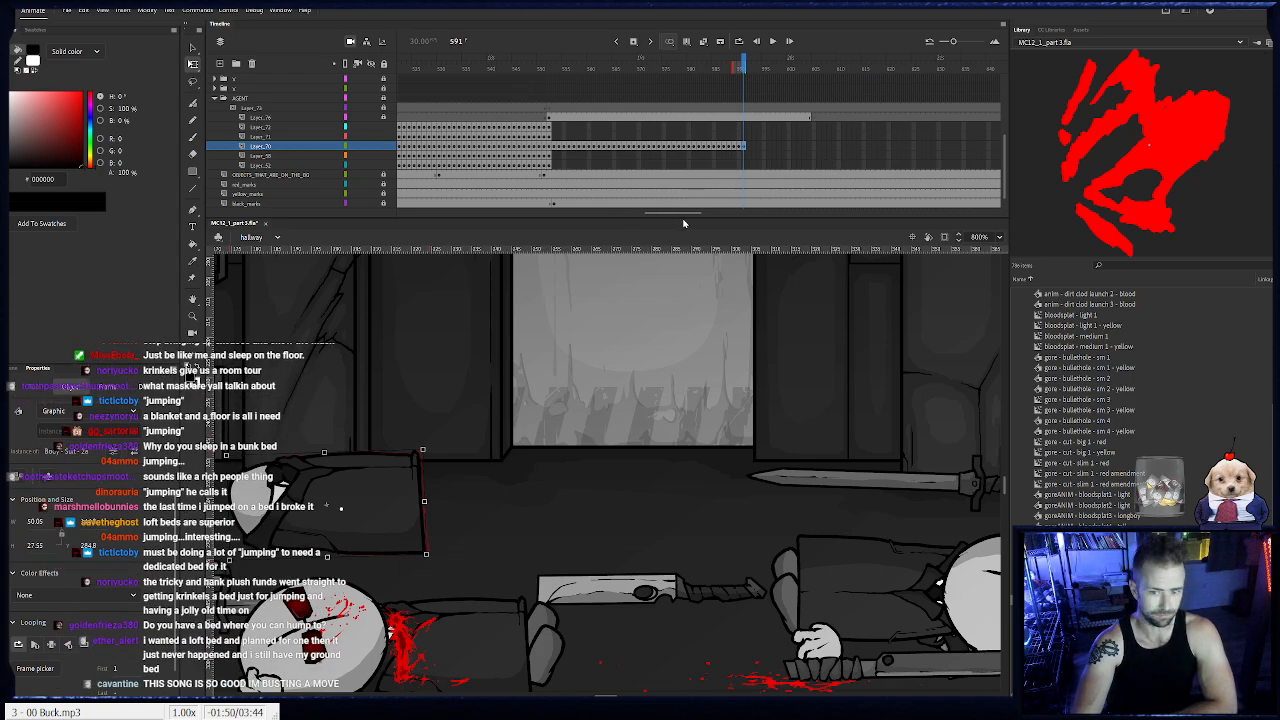
{"action": "left_click", "coordinate": [839, 147]}
{"action": "key", "text": "F5"}
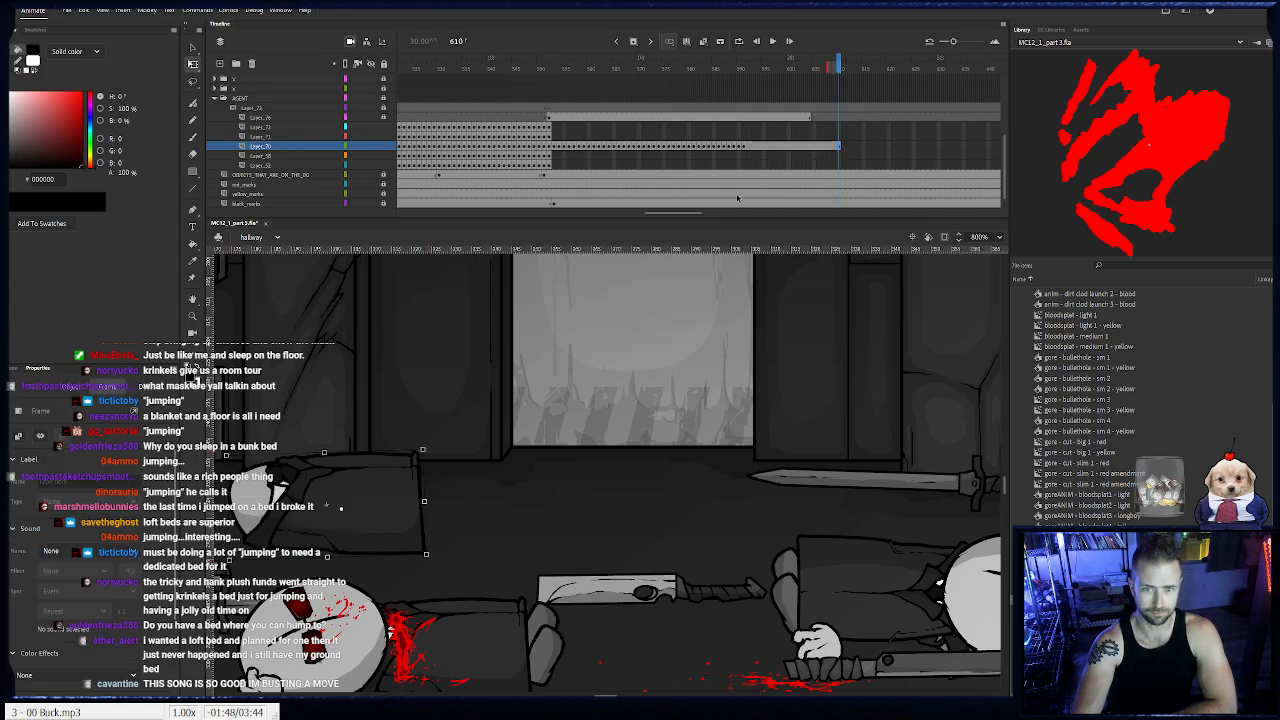
- Position the agent's blasted head over the recoiling body's neck on frames 553 and 554
{"action": "left_click", "coordinate": [541, 136]}
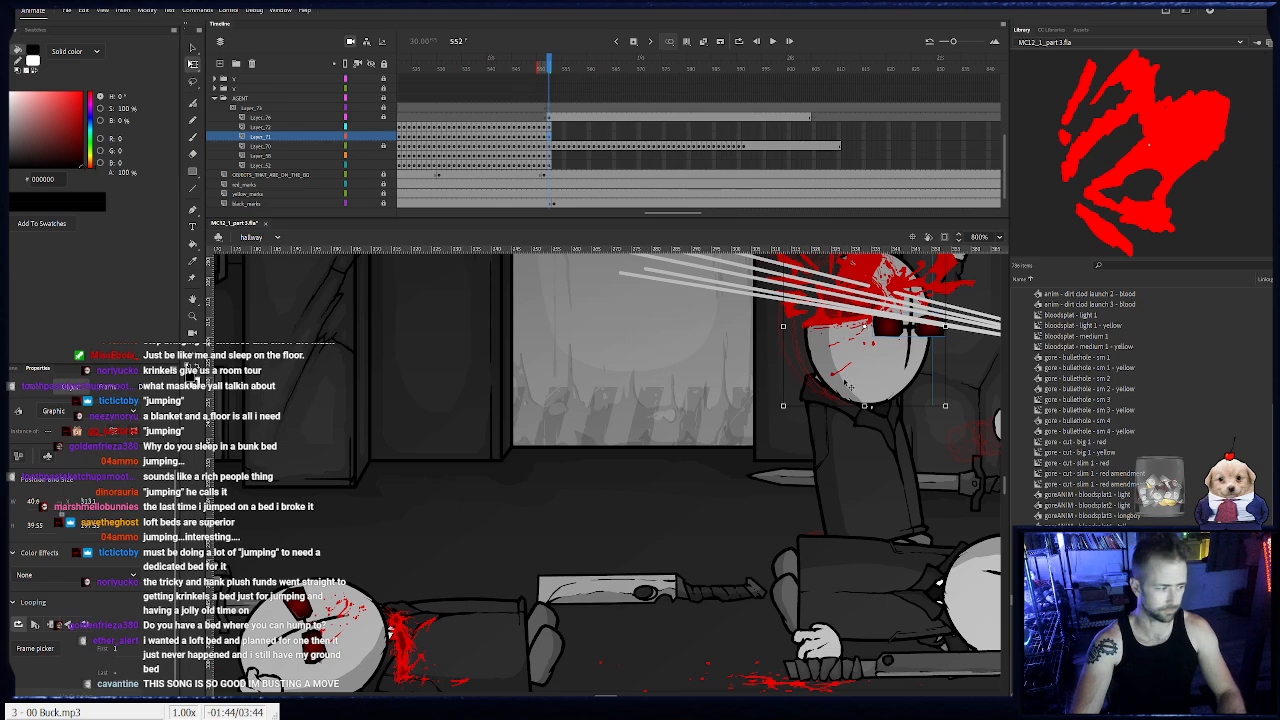
{"action": "left_click_drag", "start_coordinate": [797, 386], "coordinate": [733, 425]}
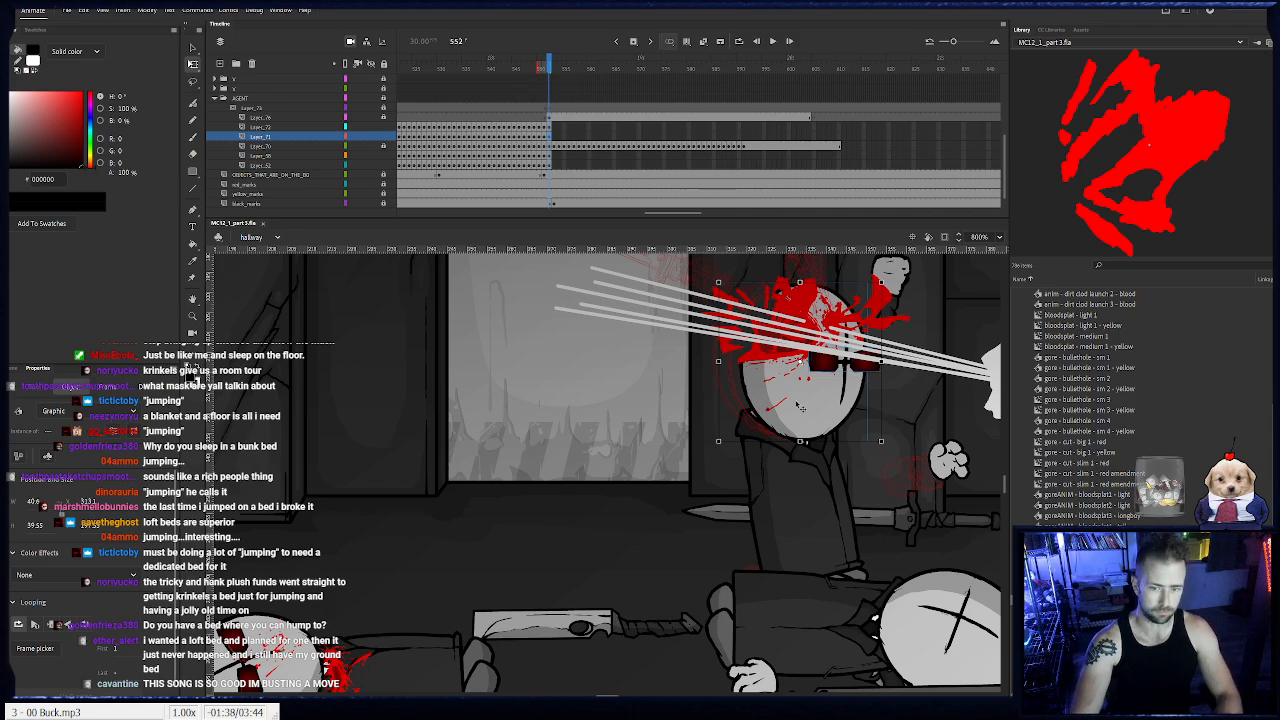
{"action": "key", "text": "period"}
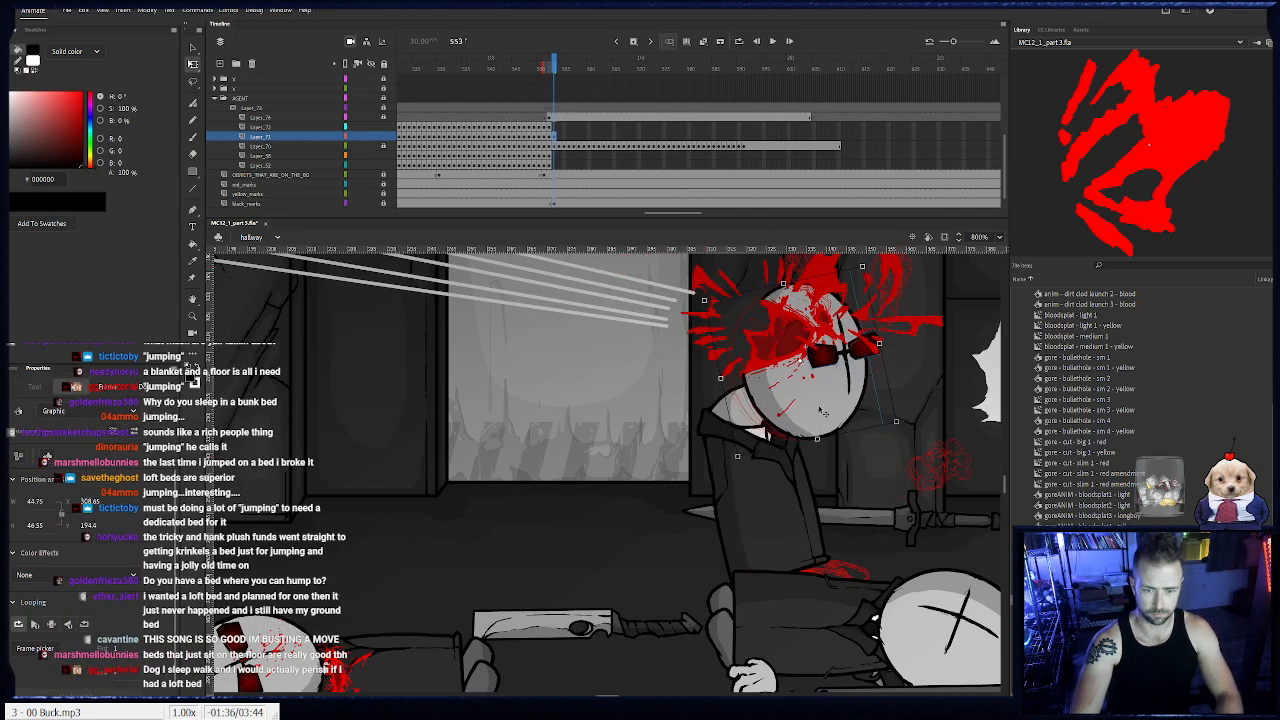
{"action": "key", "text": "period"}
{"action": "left_click_drag", "start_coordinate": [764, 417], "coordinate": [703, 417]}
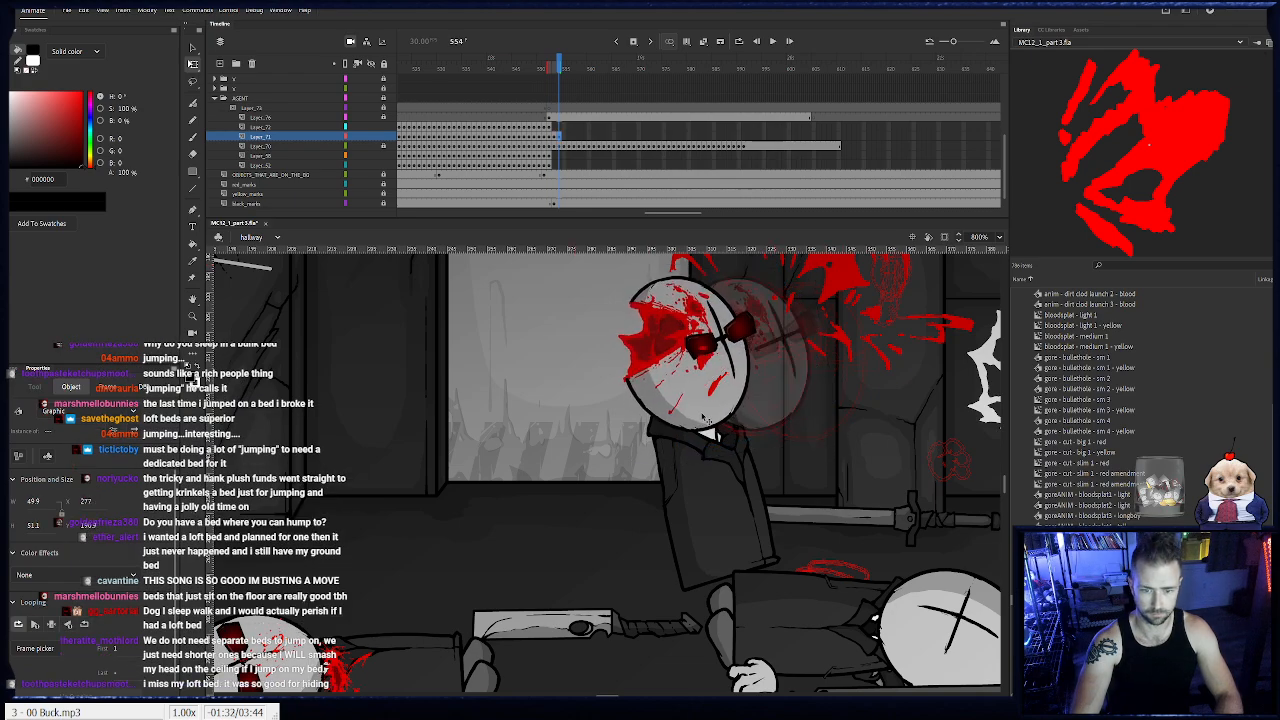
- Keyframe the blasted head on frames 555 to 557, moving it left and rotating it to follow the body's neck
{"action": "key", "text": "F6"}
{"action": "left_click_drag", "start_coordinate": [790, 454], "coordinate": [800, 436]}
{"action": "left_click_drag", "start_coordinate": [717, 407], "coordinate": [526, 410]}
{"action": "key", "text": "F6"}
{"action": "key", "text": "F6"}
{"action": "left_click_drag", "start_coordinate": [594, 475], "coordinate": [576, 449]}
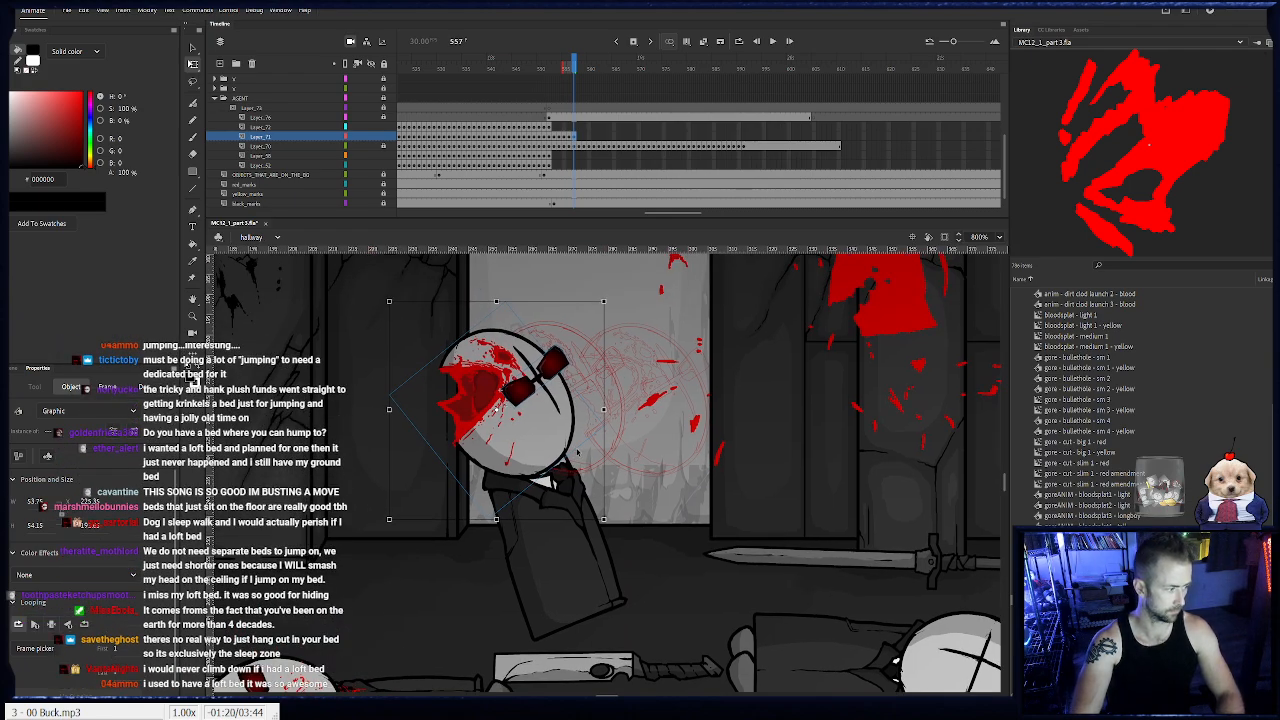
- Keyframe the blasted head on frames 558 to 560, shifting it left and rotating it slightly to stay on the body's neck
{"action": "key", "text": "."}
{"action": "left_click_drag", "start_coordinate": [517, 466], "coordinate": [504, 470]}
{"action": "key", "text": "F6"}
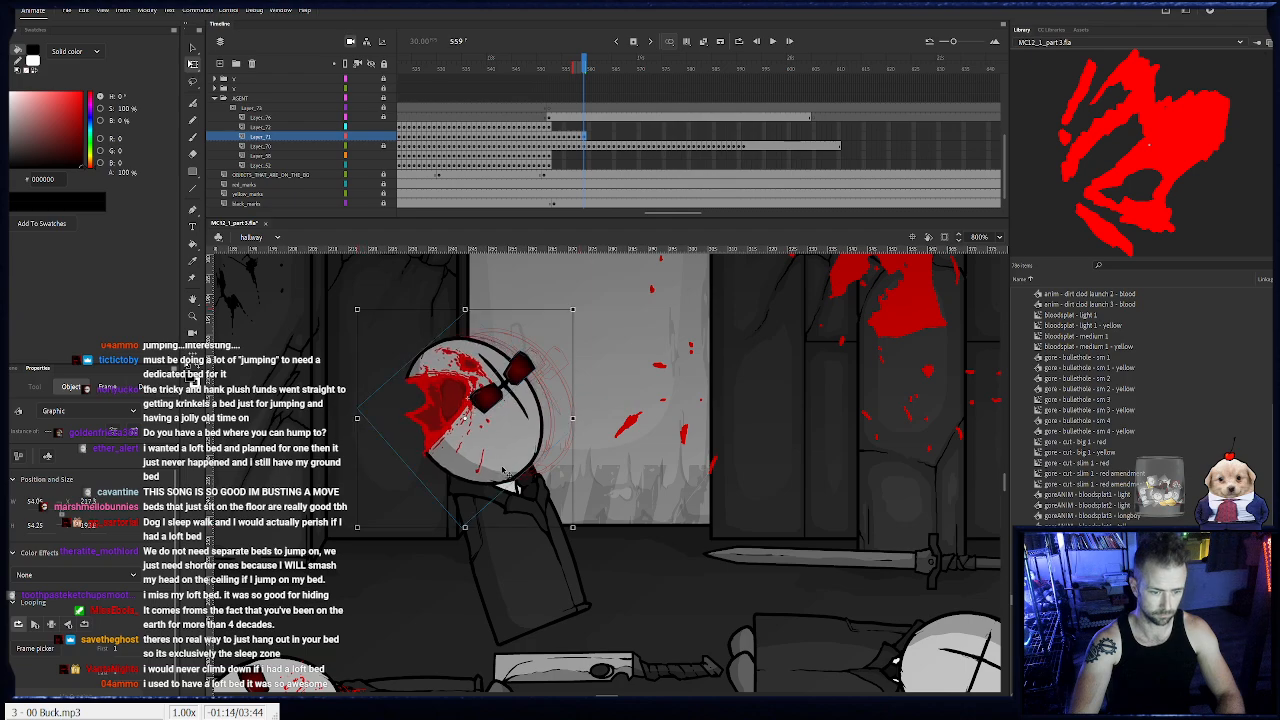
{"action": "left_click_drag", "start_coordinate": [584, 533], "coordinate": [592, 524]}
{"action": "left_click_drag", "start_coordinate": [507, 467], "coordinate": [503, 466]}
{"action": "key", "text": "F6"}
{"action": "left_click_drag", "start_coordinate": [579, 531], "coordinate": [585, 524]}
{"action": "left_click_drag", "start_coordinate": [493, 459], "coordinate": [487, 461]}
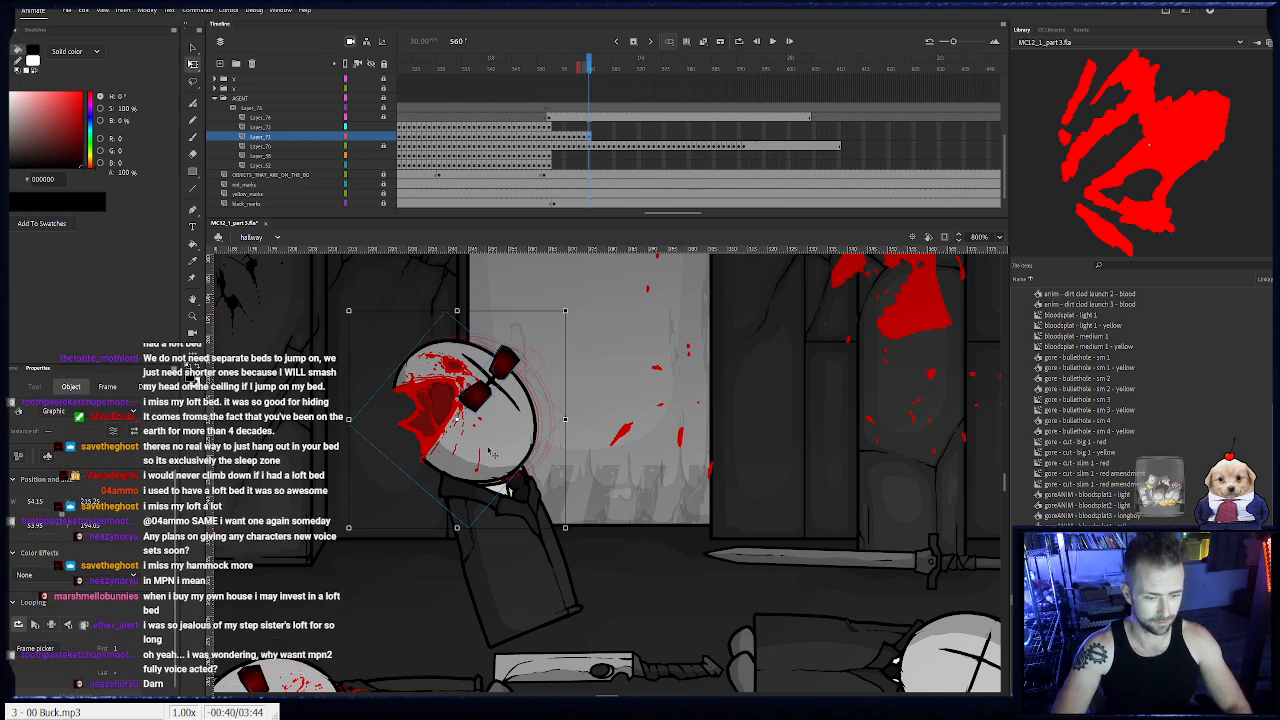
- Continue the blasted head's frame-by-frame motion on frames 561 to 567, nudging and rotating it to match the recoiling body
{"action": "key", "text": "period"}
{"action": "key", "text": "period"}
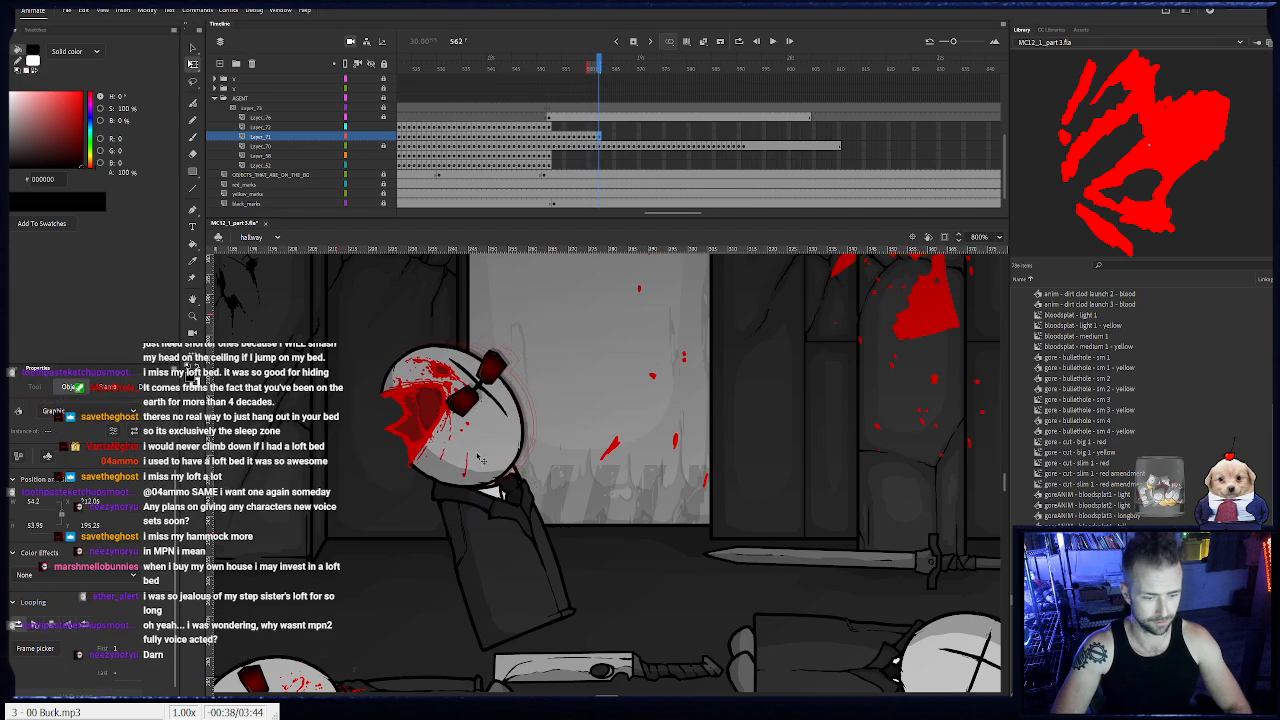
{"action": "key", "text": "period"}
{"action": "key", "text": "period"}
{"action": "key", "text": "period"}
{"action": "key", "text": "period"}
{"action": "key", "text": "period"}
{"action": "left_click", "coordinate": [550, 560]}
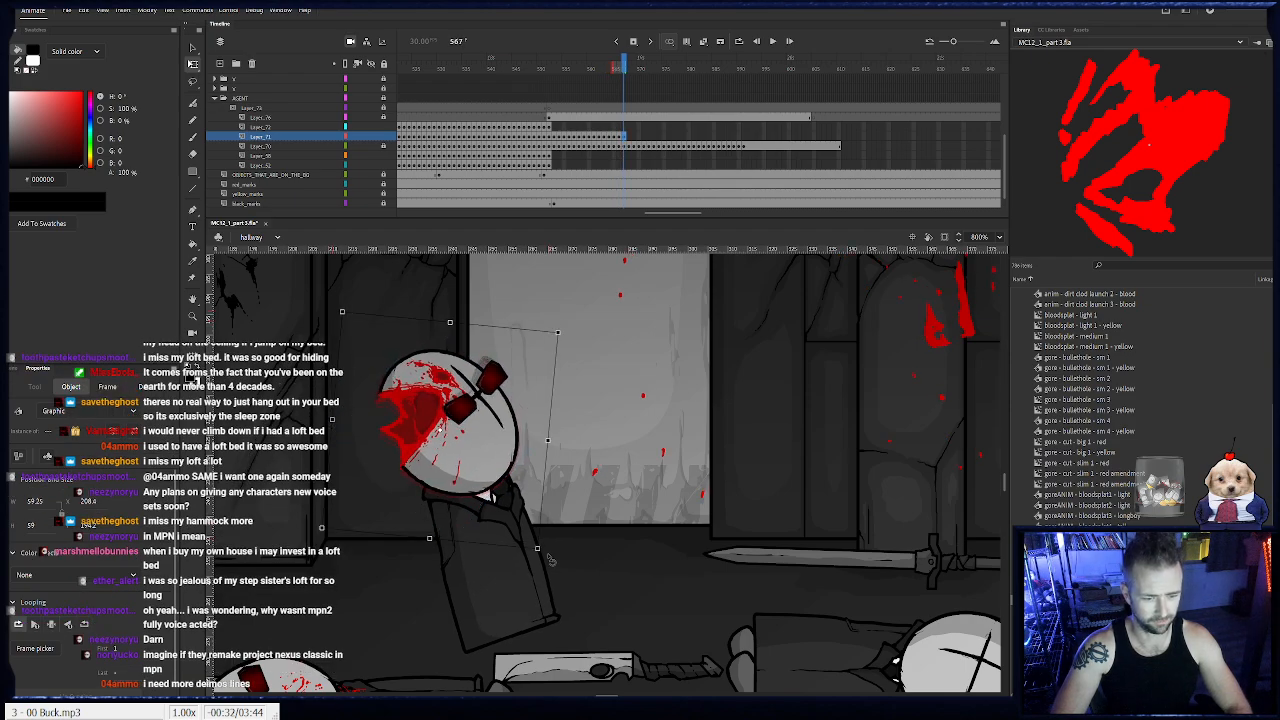
- Keyframe the blasted head on frames 568 to 573, rotating it and moving it left and down with the falling body
{"action": "key", "text": "period"}
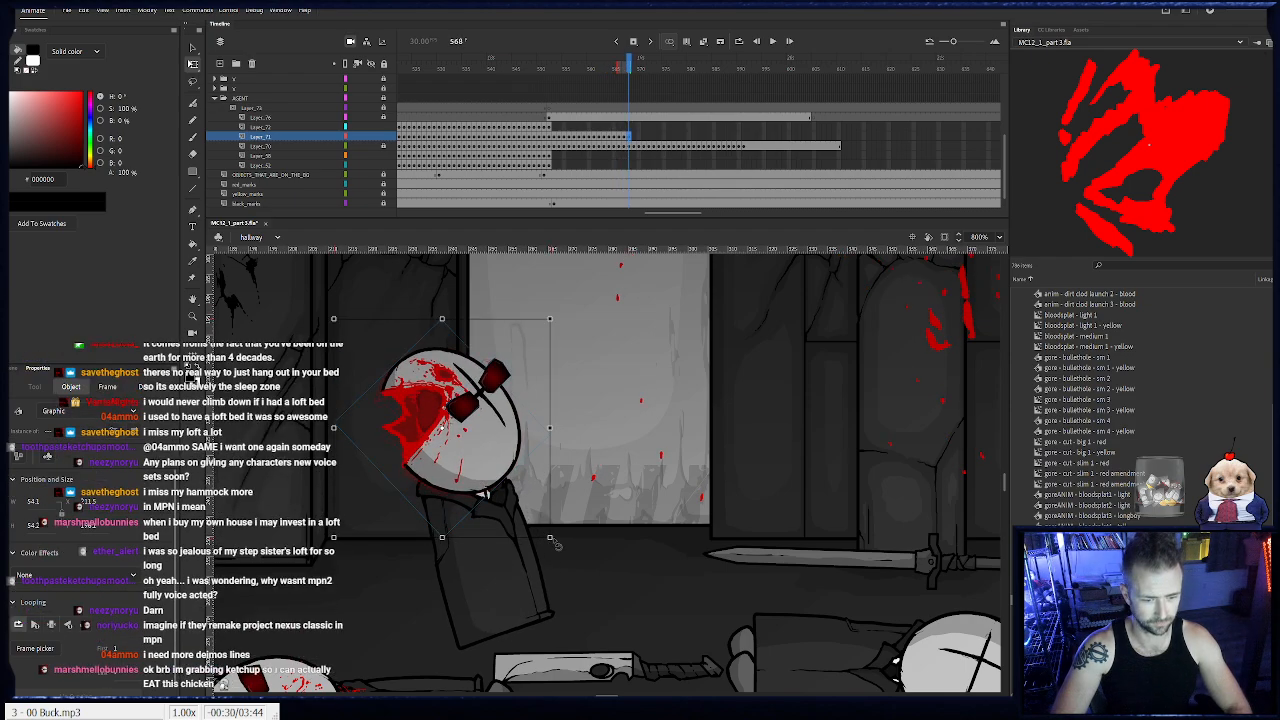
{"action": "key", "text": "period"}
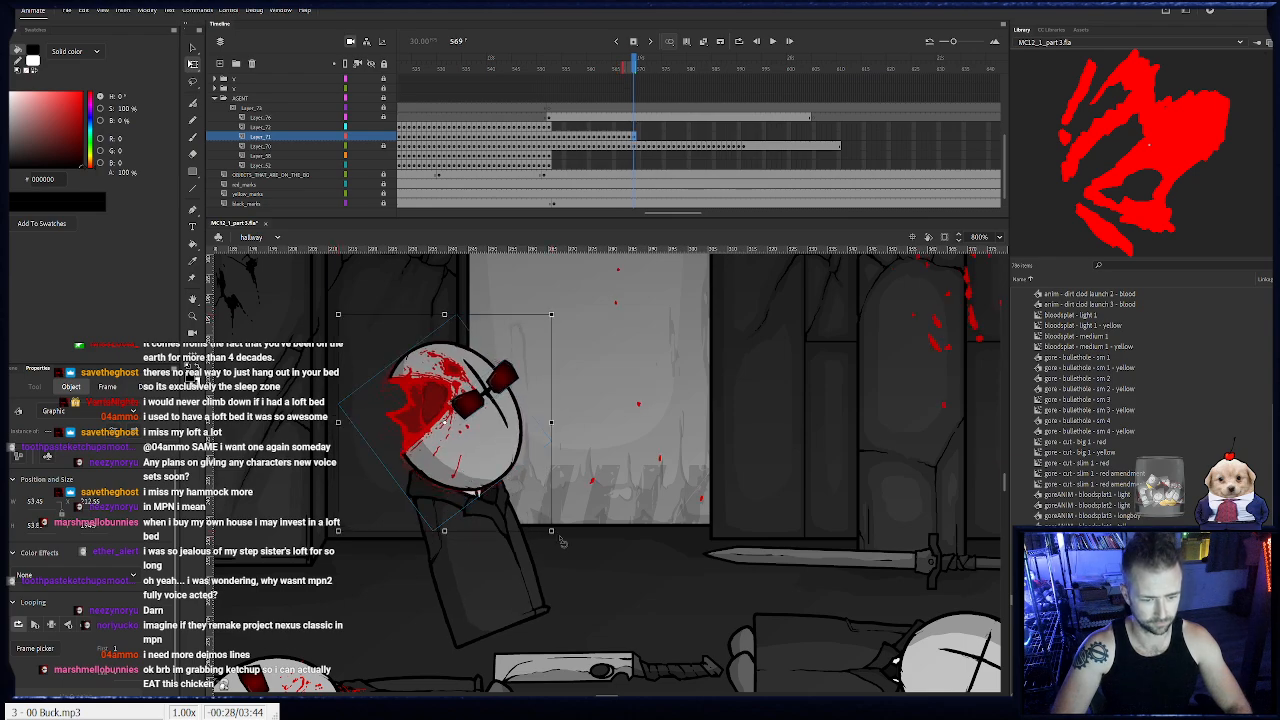
{"action": "left_click_drag", "start_coordinate": [561, 541], "coordinate": [513, 476]}
{"action": "key", "text": "period"}
{"action": "key", "text": "F6"}
{"action": "key", "text": "F6"}
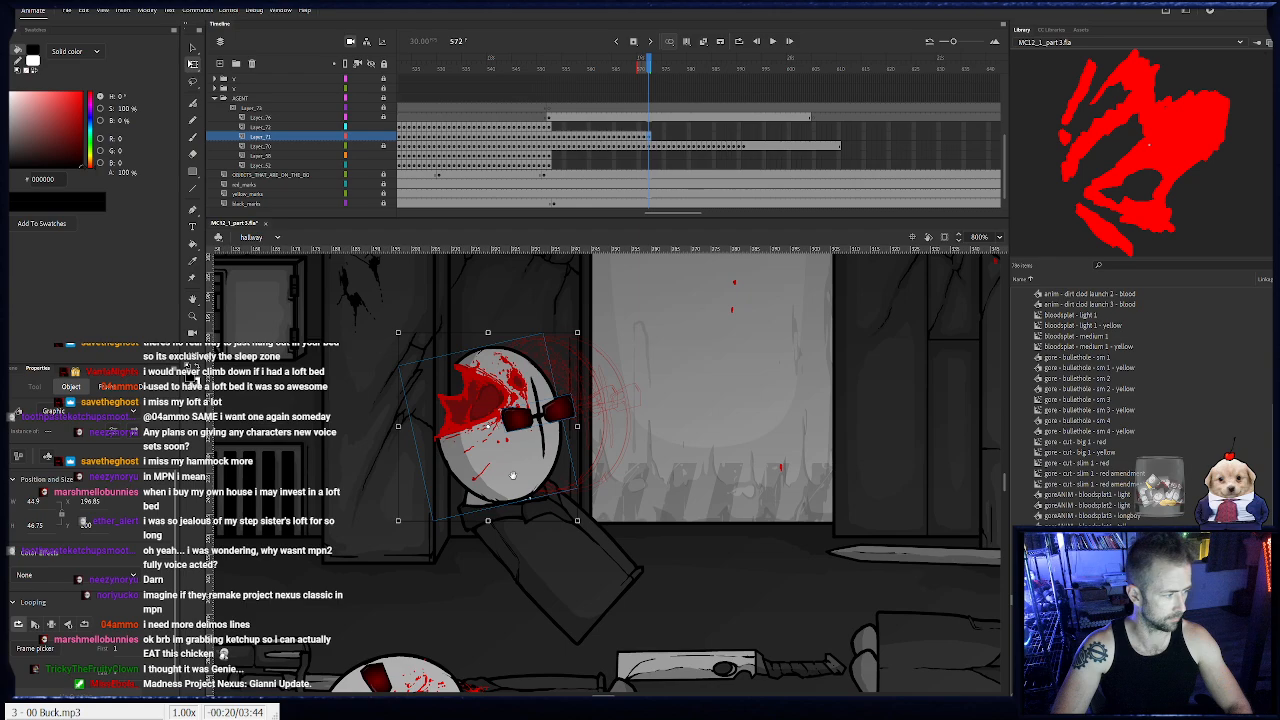
{"action": "key", "text": "F6"}
{"action": "left_click_drag", "start_coordinate": [588, 530], "coordinate": [463, 509]}
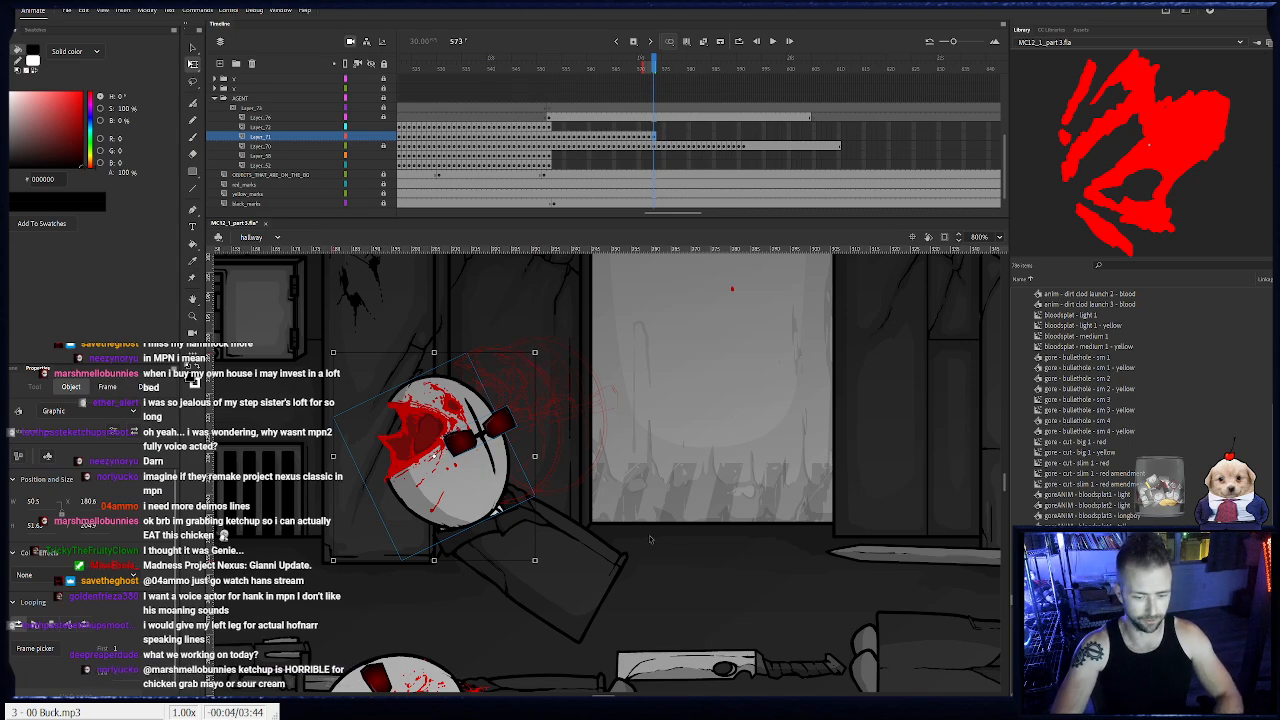
- Clear the shell casings layer's frames from frame 536 onward
{"action": "left_click_drag", "start_coordinate": [783, 542], "coordinate": [345, 497]}
{"action": "left_click_drag", "start_coordinate": [975, 486], "coordinate": [629, 483]}
{"action": "left_click_drag", "start_coordinate": [681, 213], "coordinate": [657, 215]}
{"action": "left_click_drag", "start_coordinate": [531, 69], "coordinate": [720, 268]}
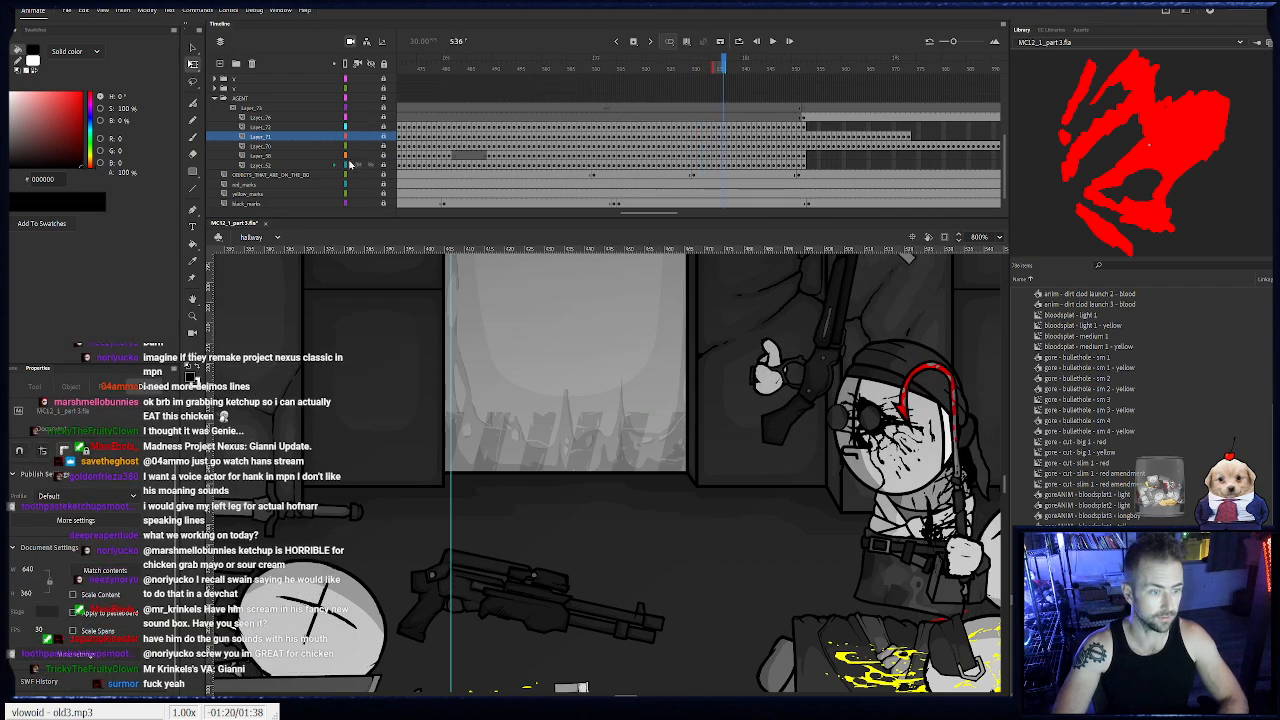
{"action": "left_click", "coordinate": [228, 104]}
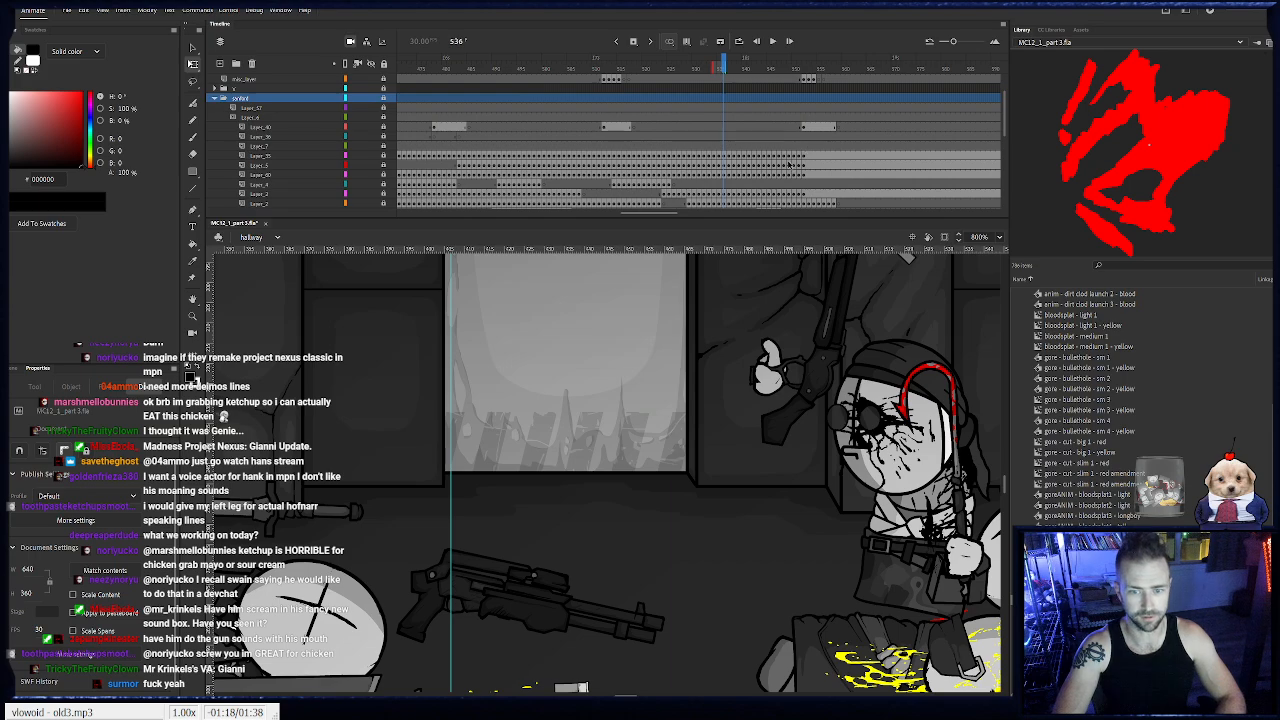
{"action": "scroll", "coordinate": [790, 163], "scroll_direction": "down", "scroll_amount": 2}
{"action": "left_click", "coordinate": [721, 186]}
{"action": "left_click", "coordinate": [725, 187]}
{"action": "left_click", "coordinate": [733, 187]}
{"action": "double_click", "coordinate": [733, 187]}
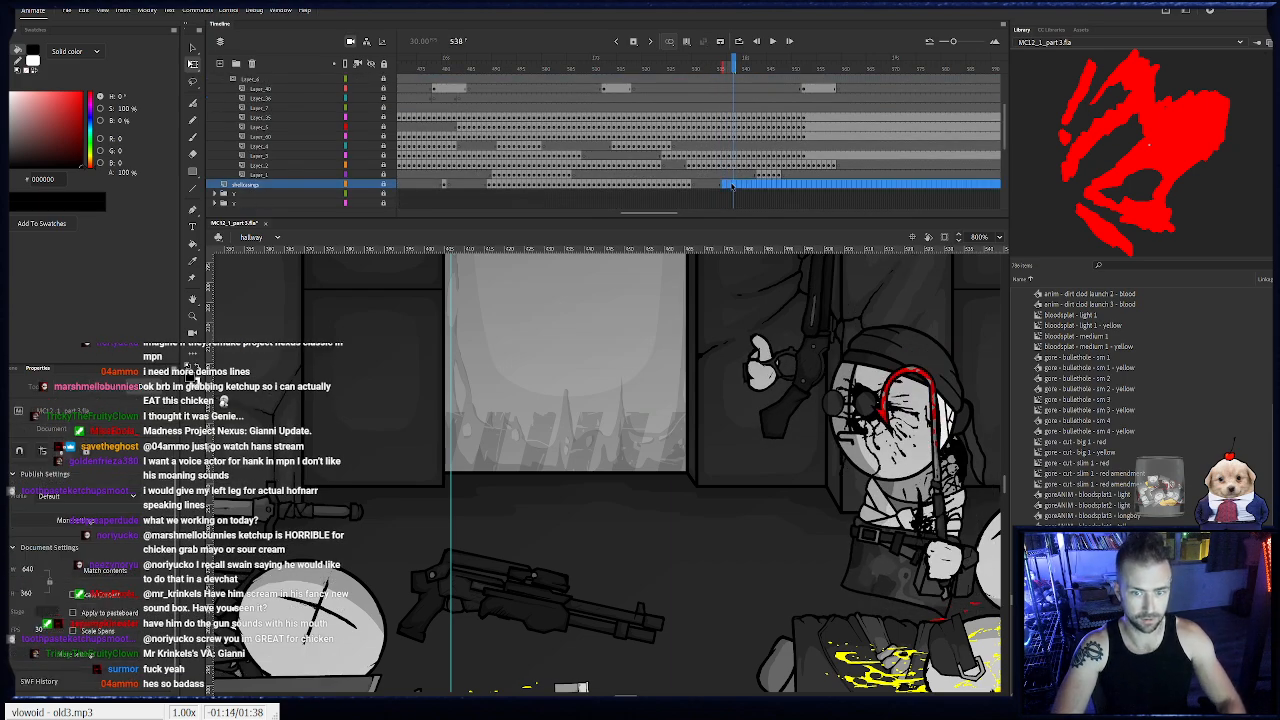
{"action": "key", "text": "shift+F5"}
- Place the Foot symbol from the library's Generic folder beneath the gunman's legs on frame 536 of the shell casings layer
{"action": "scroll", "coordinate": [1083, 368], "scroll_direction": "up", "scroll_amount": 5}
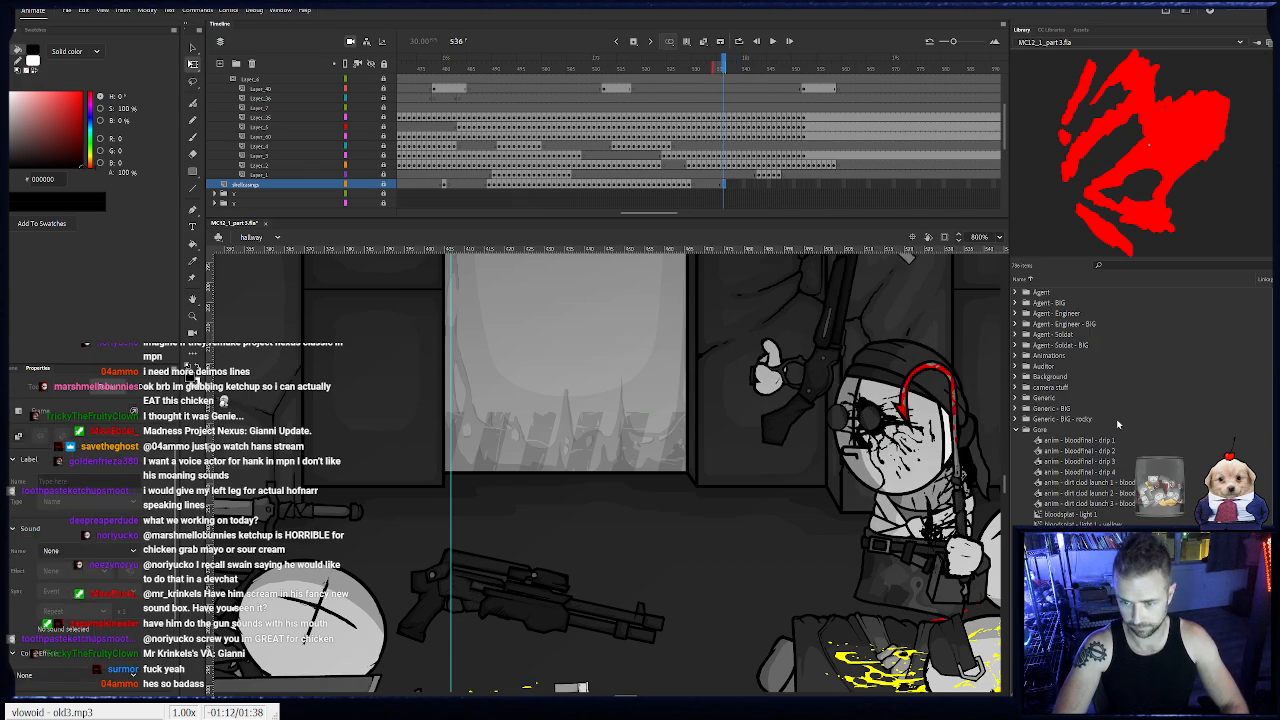
{"action": "left_click", "coordinate": [1016, 430]}
{"action": "left_click", "coordinate": [1016, 398]}
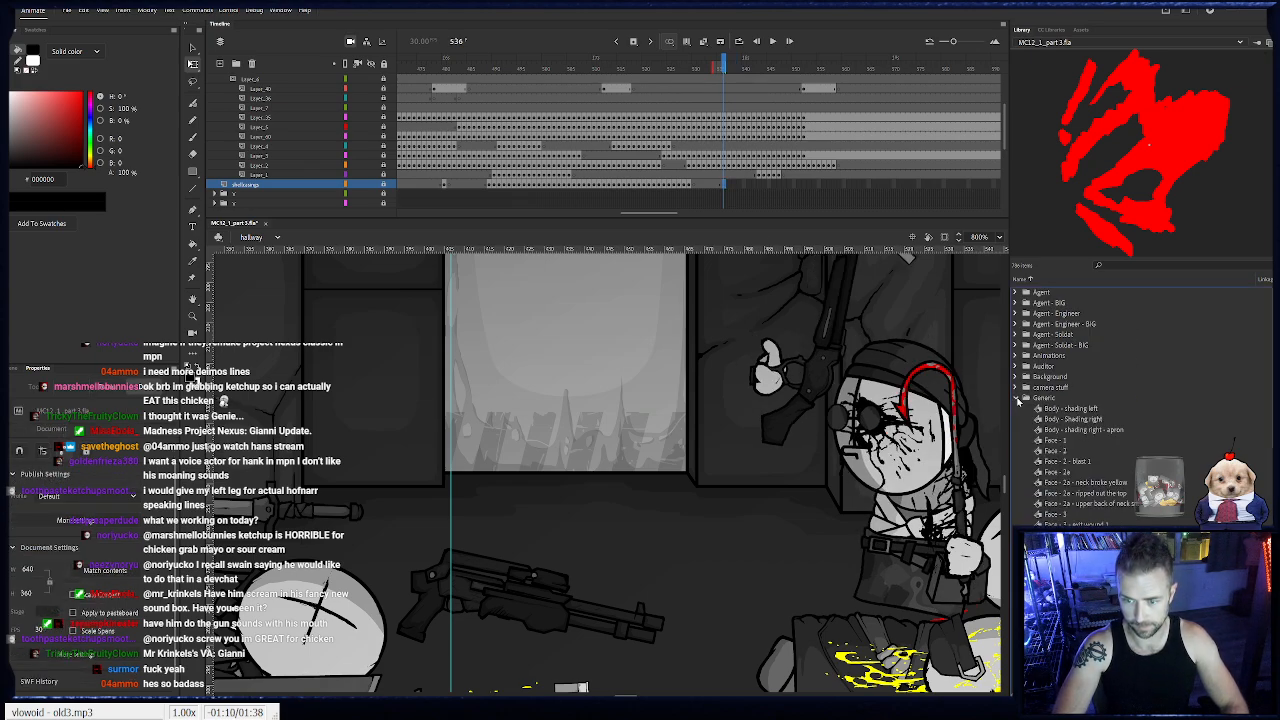
{"action": "scroll", "coordinate": [1078, 492], "scroll_direction": "down", "scroll_amount": 10}
{"action": "left_click", "coordinate": [1073, 545]}
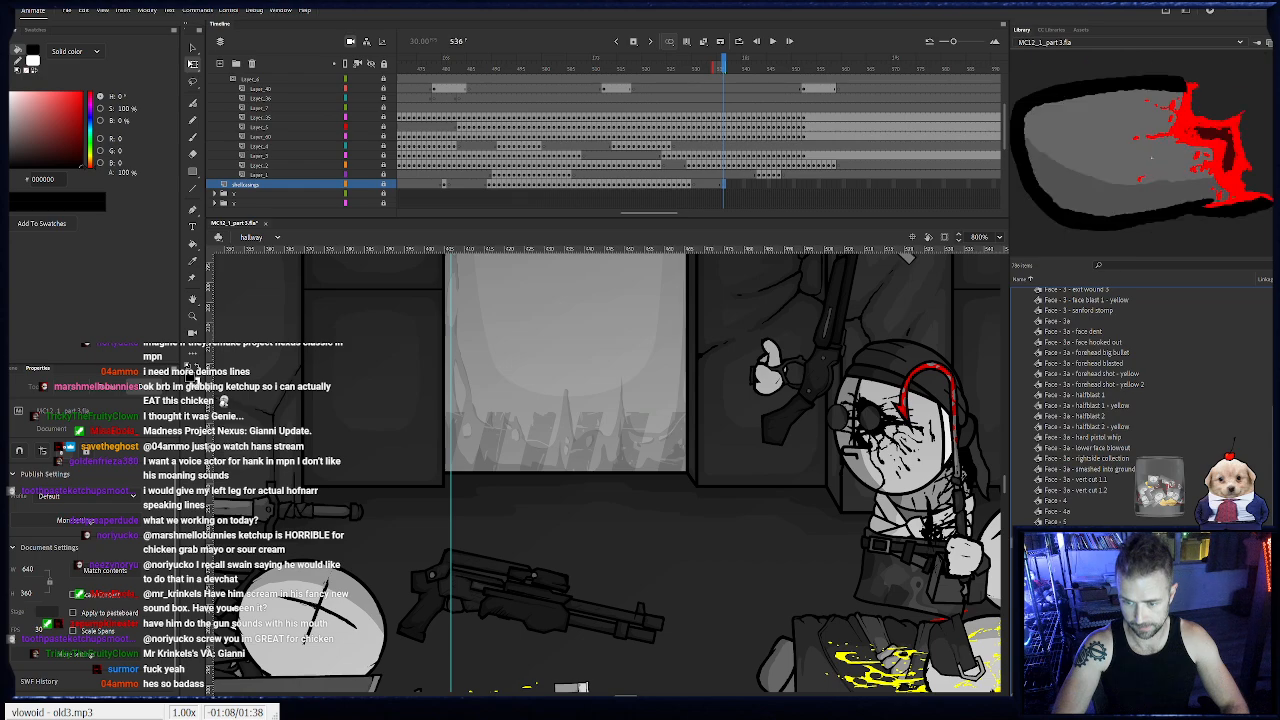
{"action": "left_click", "coordinate": [1073, 524]}
{"action": "left_click_drag", "start_coordinate": [710, 501], "coordinate": [497, 428]}
{"action": "left_click", "coordinate": [383, 186]}
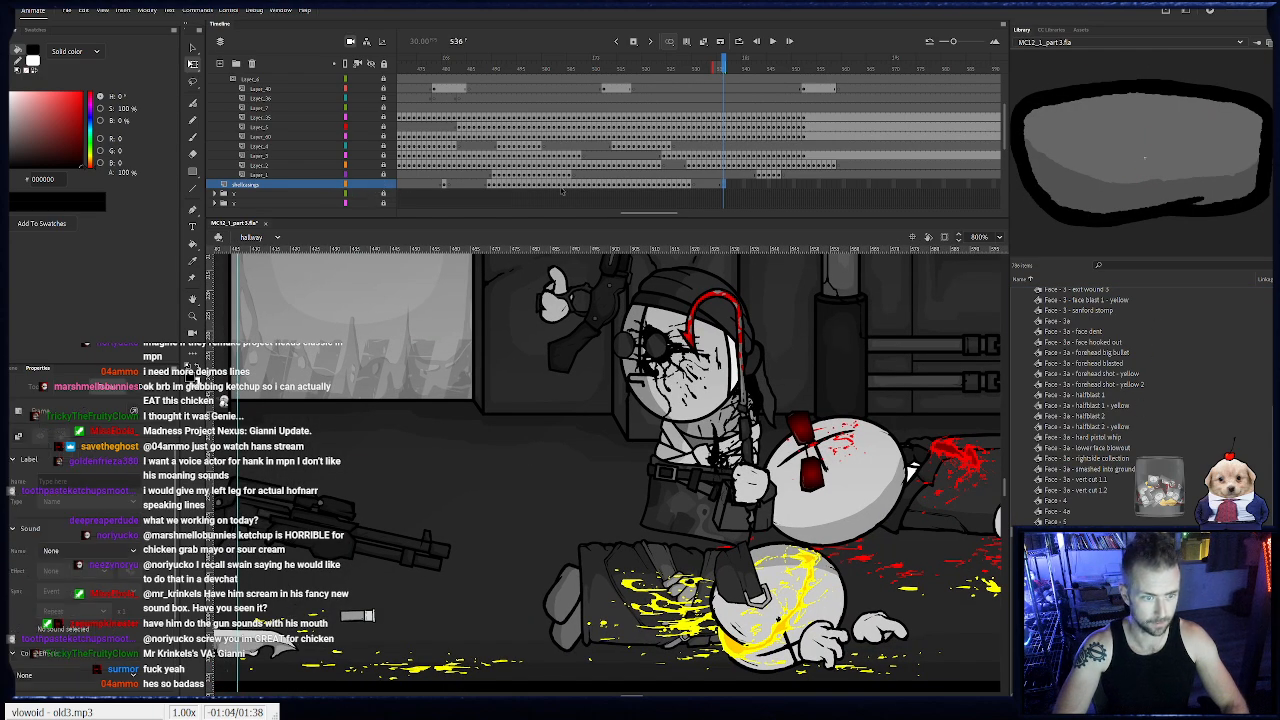
{"action": "left_click", "coordinate": [665, 540]}
{"action": "mouse_move", "coordinate": [704, 537]}
{"action": "left_mouse_down"}
{"action": "mouse_move", "coordinate": [478, 448]}
{"action": "mouse_move", "coordinate": [688, 520]}
{"action": "mouse_move", "coordinate": [711, 542]}
{"action": "left_mouse_up"}
{"action": "left_click", "coordinate": [463, 456], "text": "shift"}
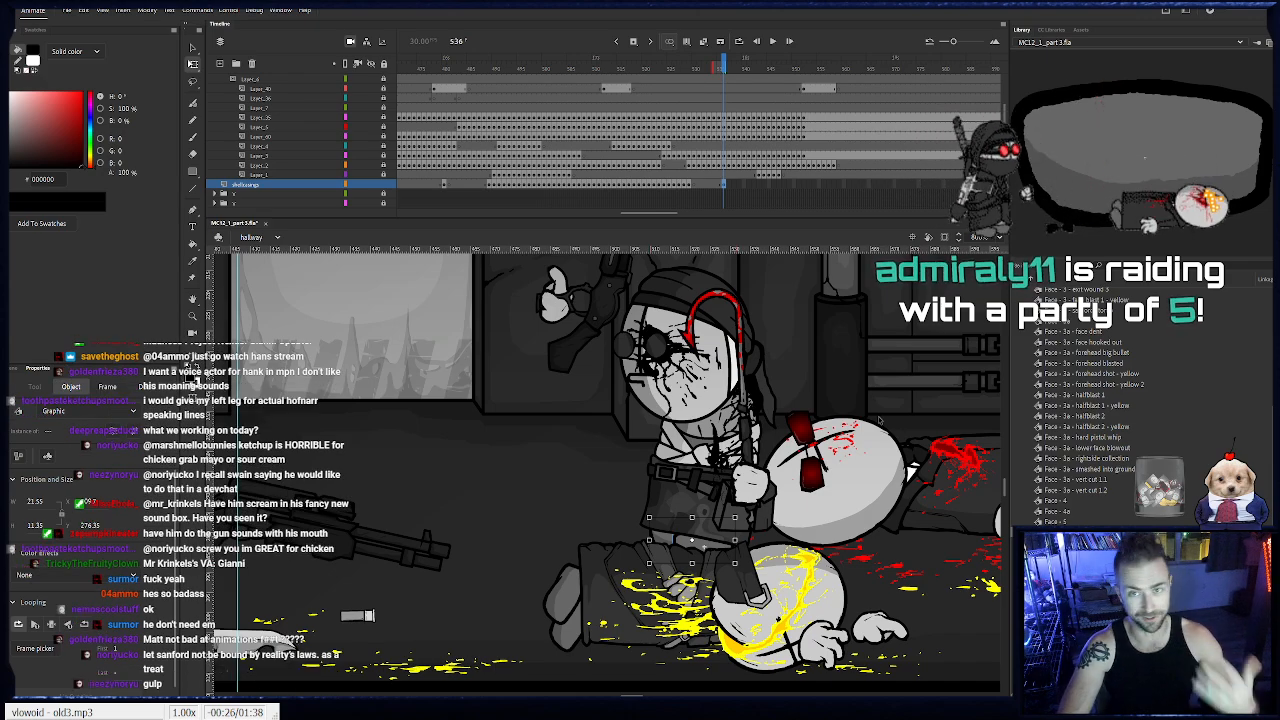
{"action": "left_click", "coordinate": [620, 482]}
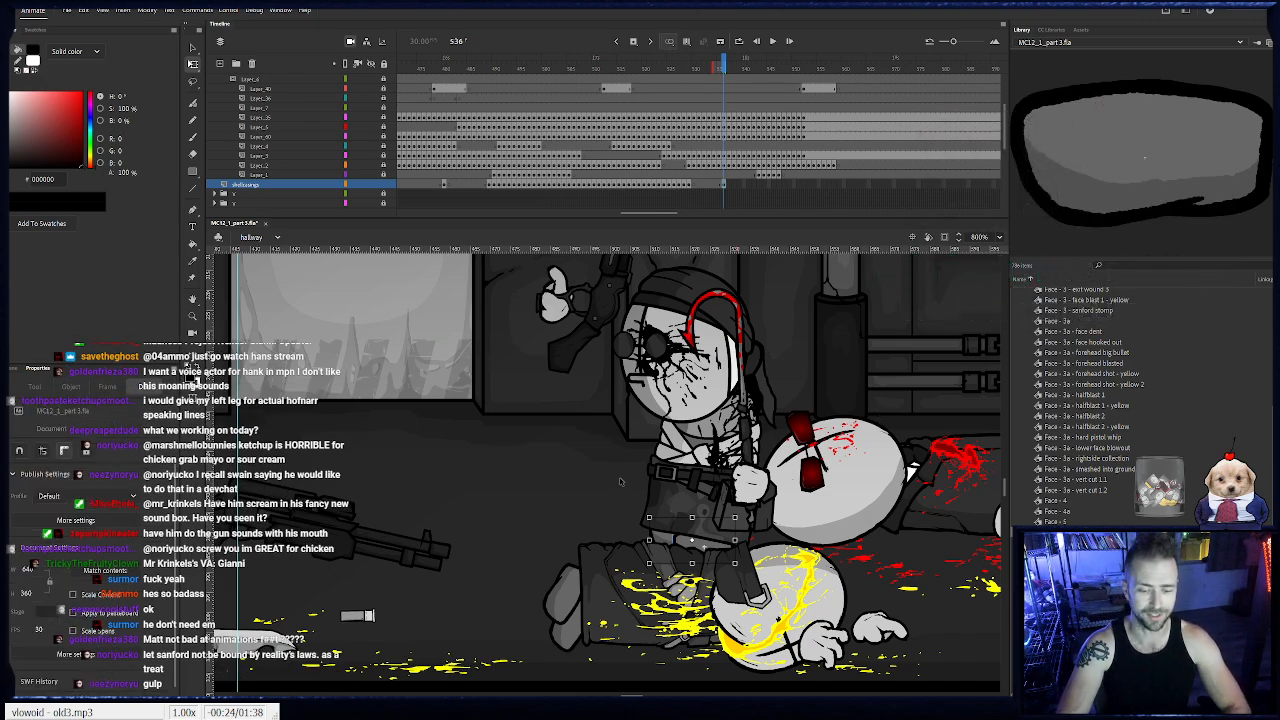
- Keyframe the foot on frames 537 to 541, moving it left to follow the gunman's legs
{"action": "key", "text": "F6"}
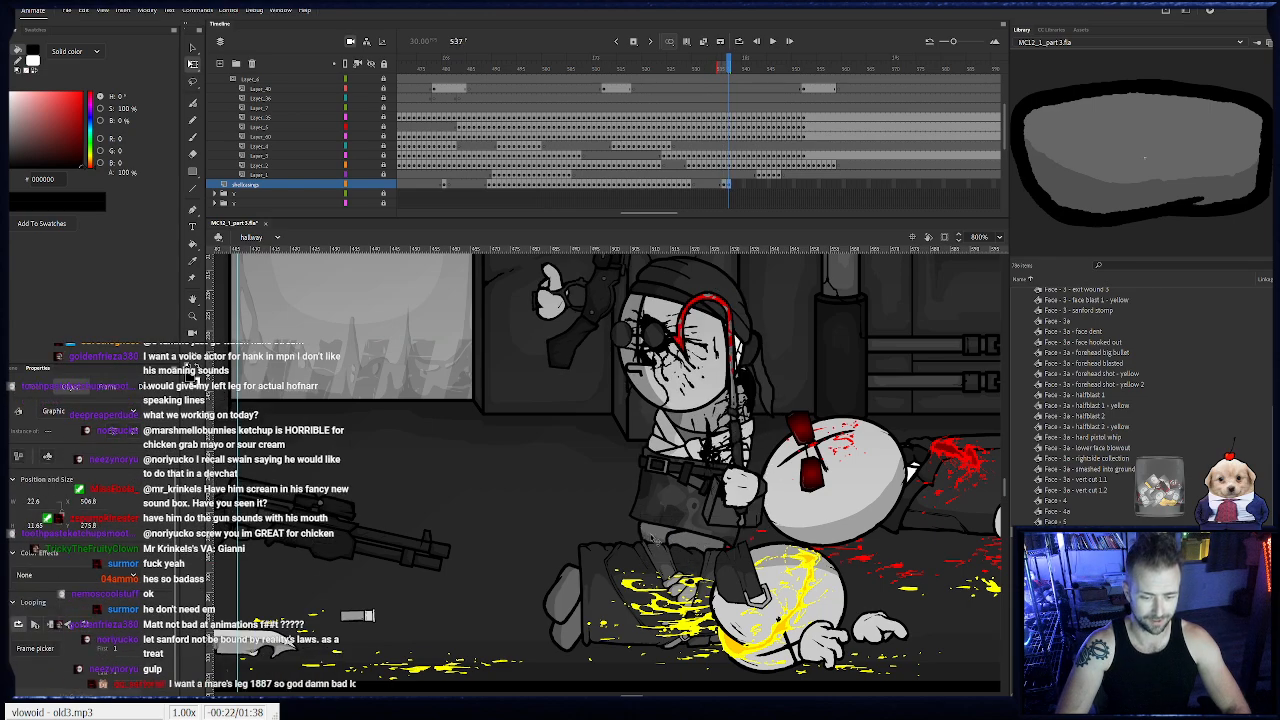
{"action": "key", "text": "F6"}
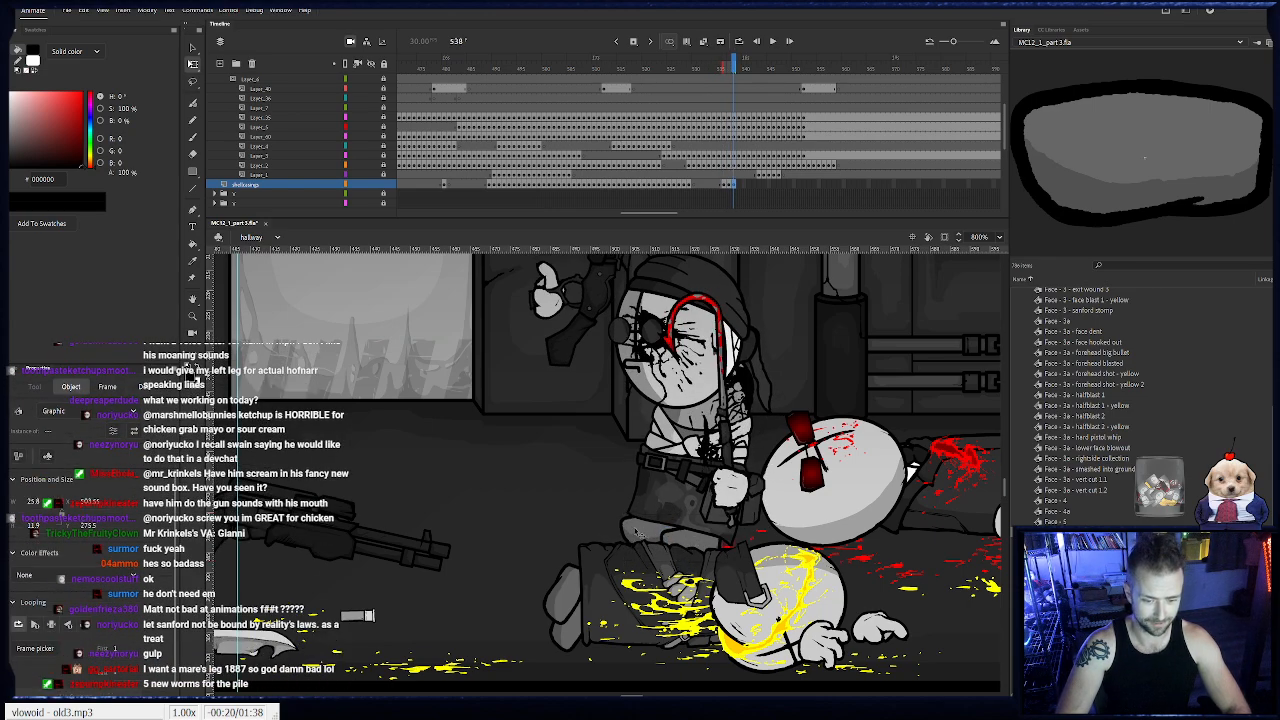
{"action": "left_click", "coordinate": [716, 545]}
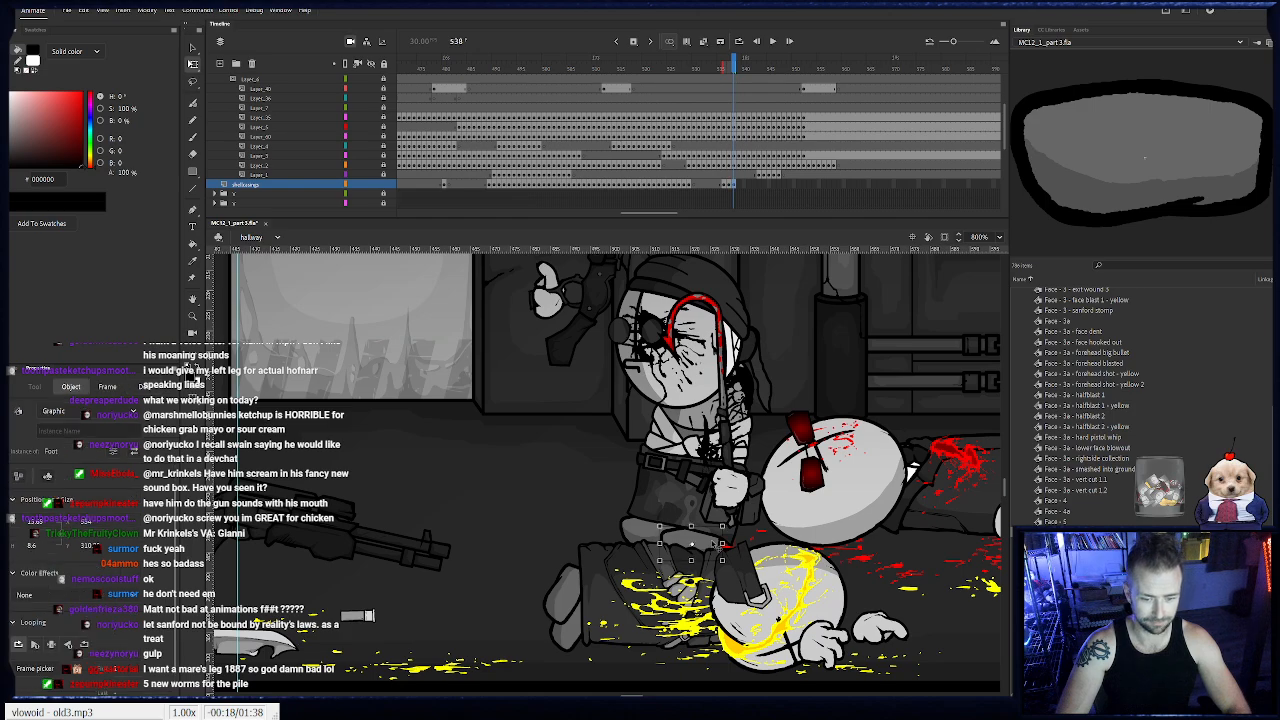
{"action": "key", "text": "F6"}
{"action": "left_click", "coordinate": [706, 542]}
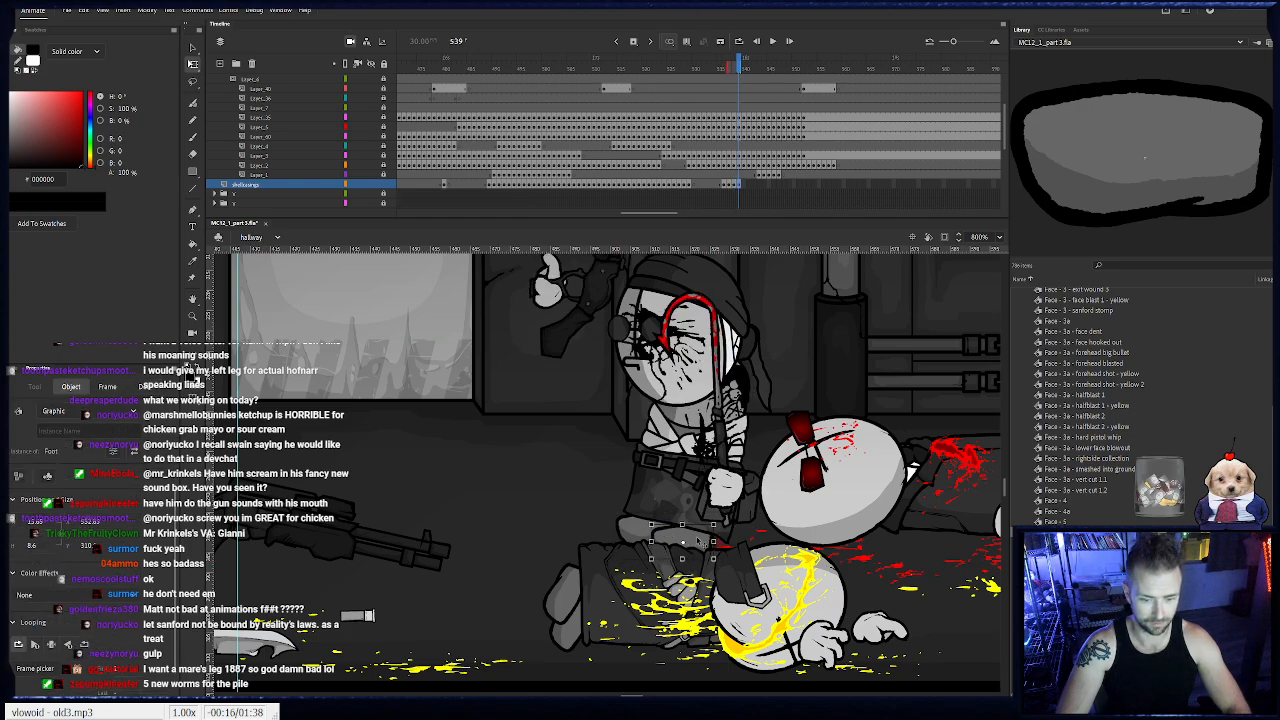
{"action": "key", "text": "F6"}
{"action": "left_click", "coordinate": [696, 541]}
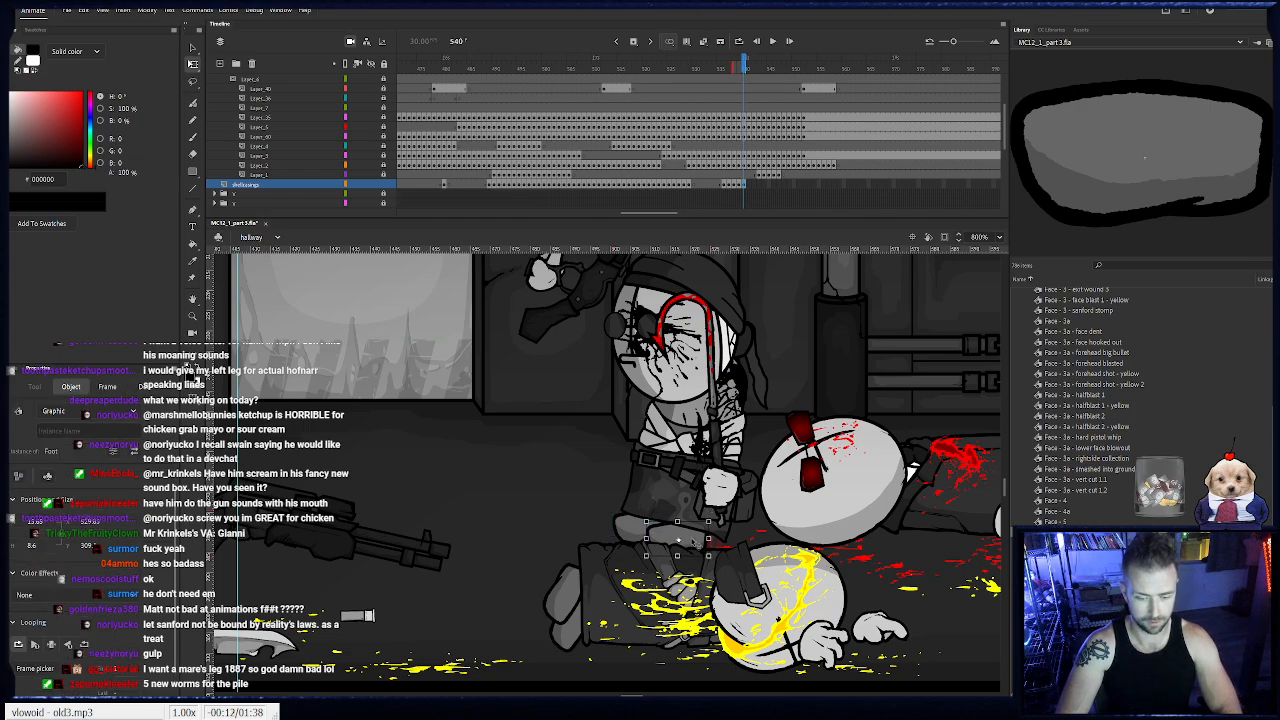
{"action": "key", "text": "F6"}
{"action": "left_click", "coordinate": [704, 540]}
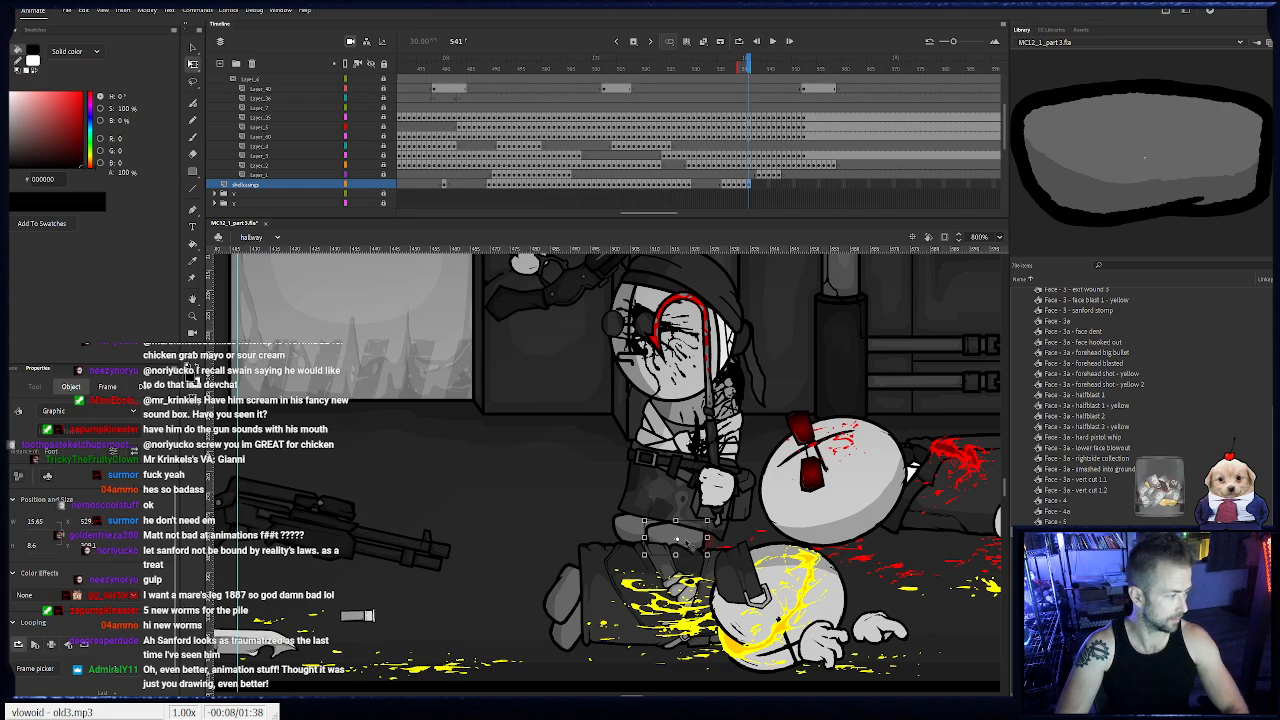
{"action": "left_click", "coordinate": [722, 537]}
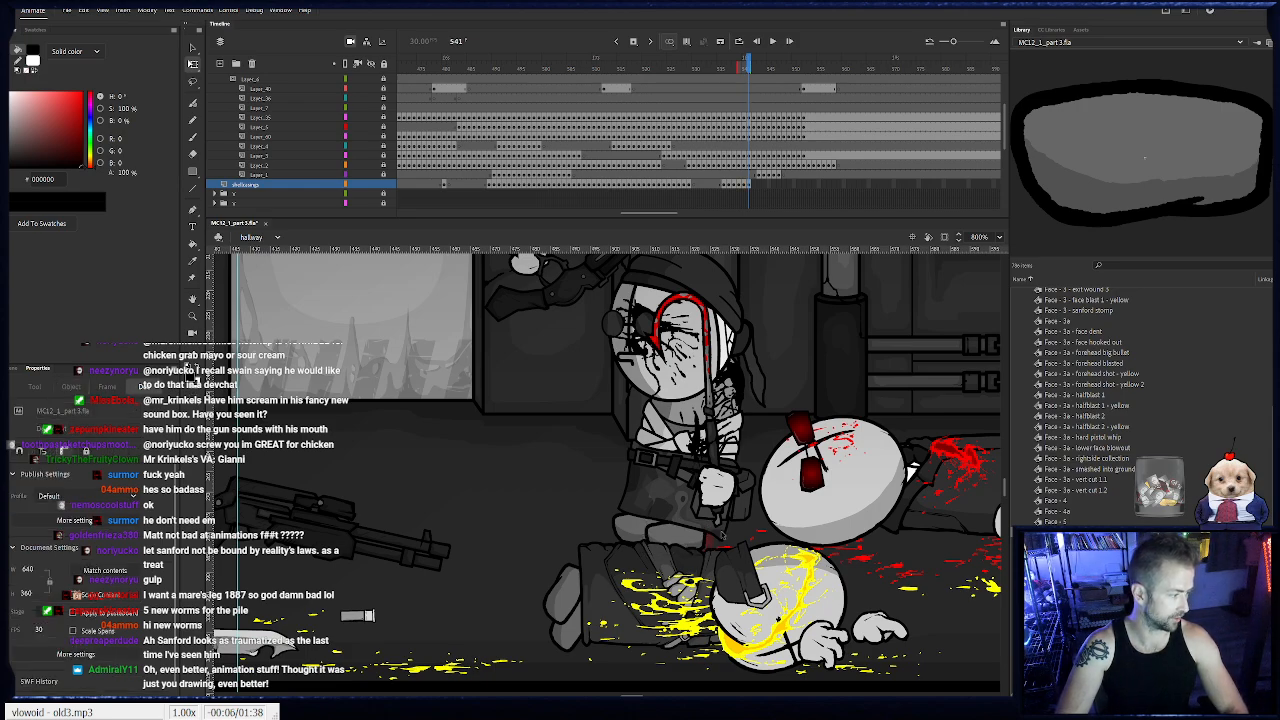
- Keyframe the foot on frames 542 to 547 to follow the gunman's legs, and remove it on frame 548
{"action": "key", "text": "F6"}
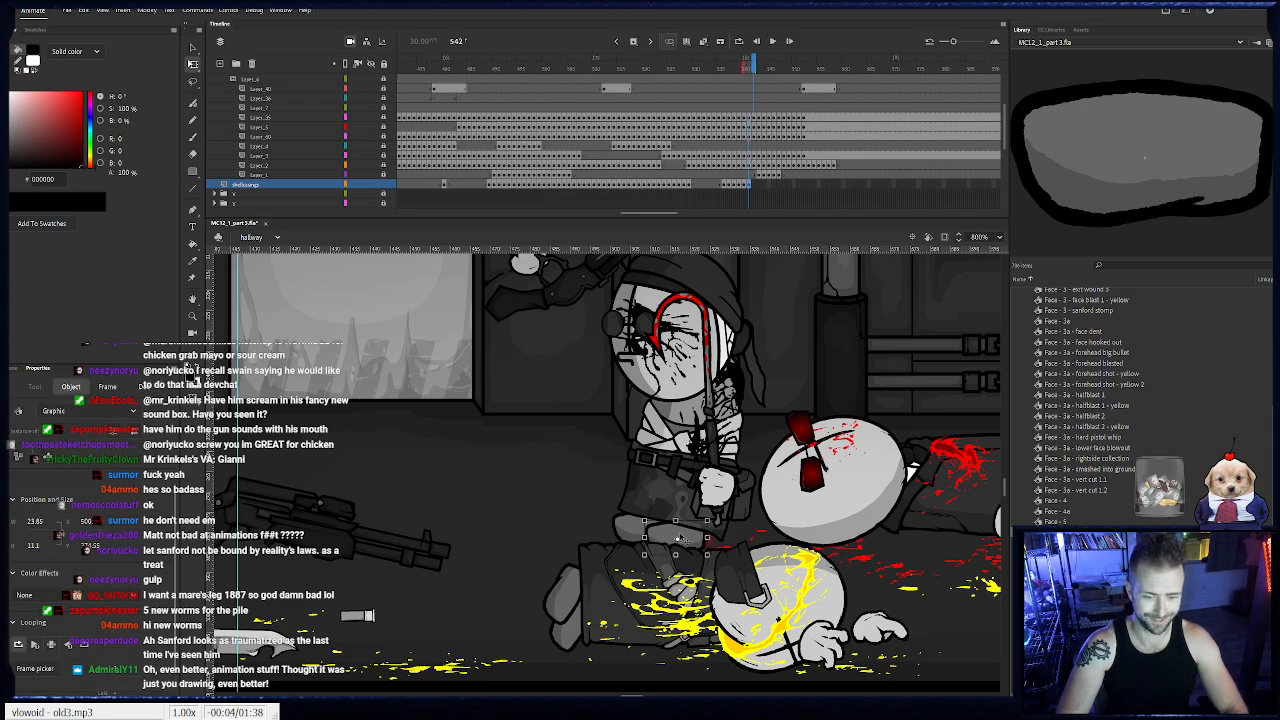
{"action": "left_click", "coordinate": [674, 539]}
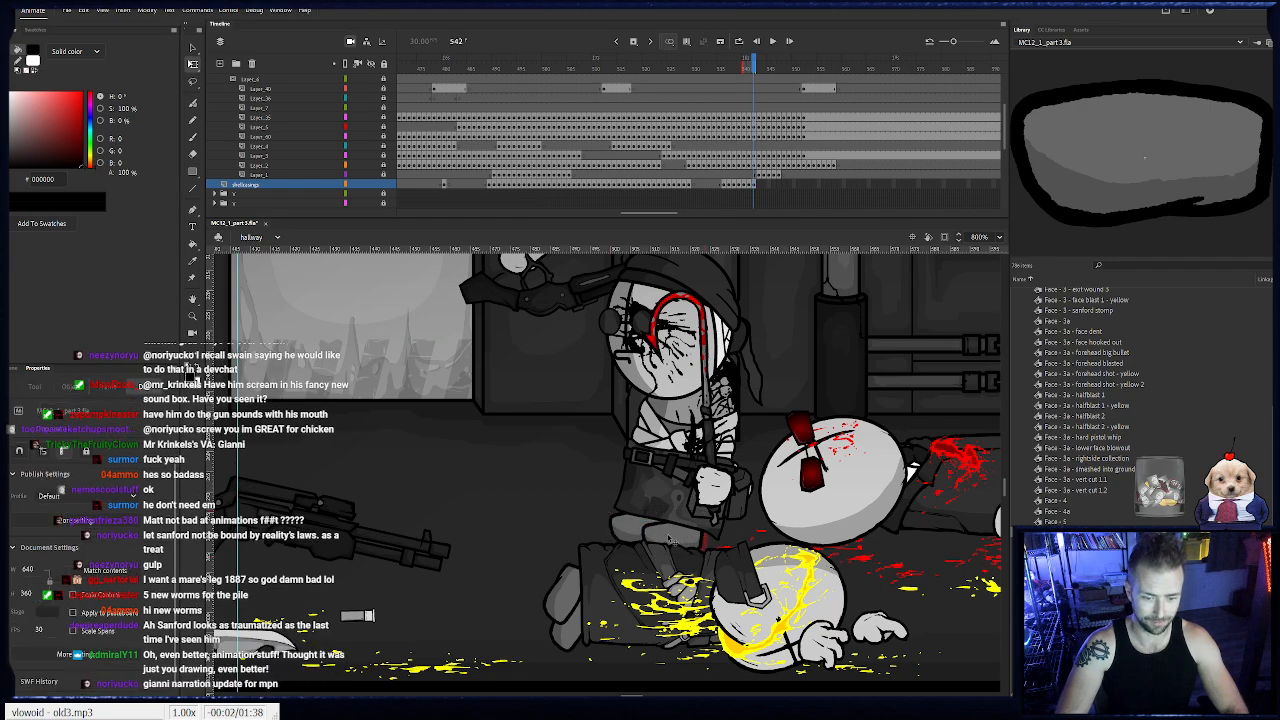
{"action": "key", "text": "F6"}
{"action": "key", "text": "F6"}
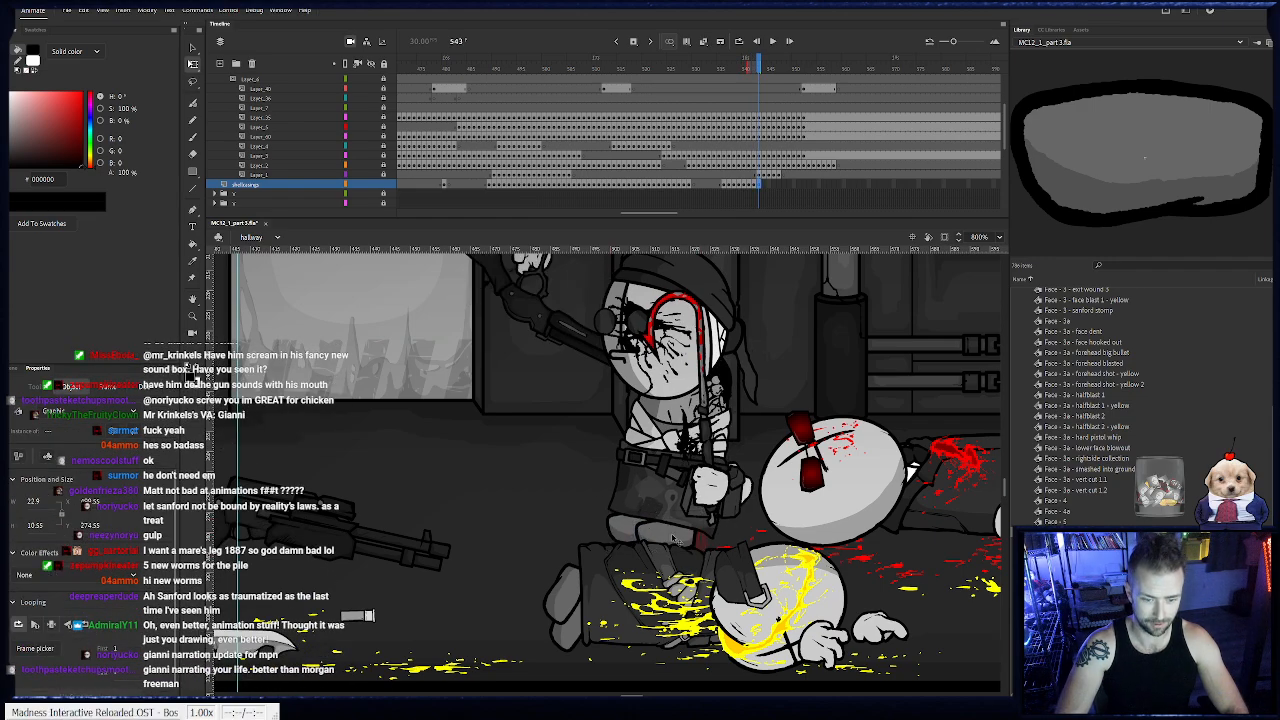
{"action": "mouse_move", "coordinate": [673, 538]}
{"action": "left_mouse_down"}
{"action": "mouse_move", "coordinate": [697, 508]}
{"action": "mouse_move", "coordinate": [677, 539]}
{"action": "left_mouse_up"}
{"action": "key", "text": "F6"}
{"action": "left_click", "coordinate": [677, 538]}
{"action": "key", "text": "F6"}
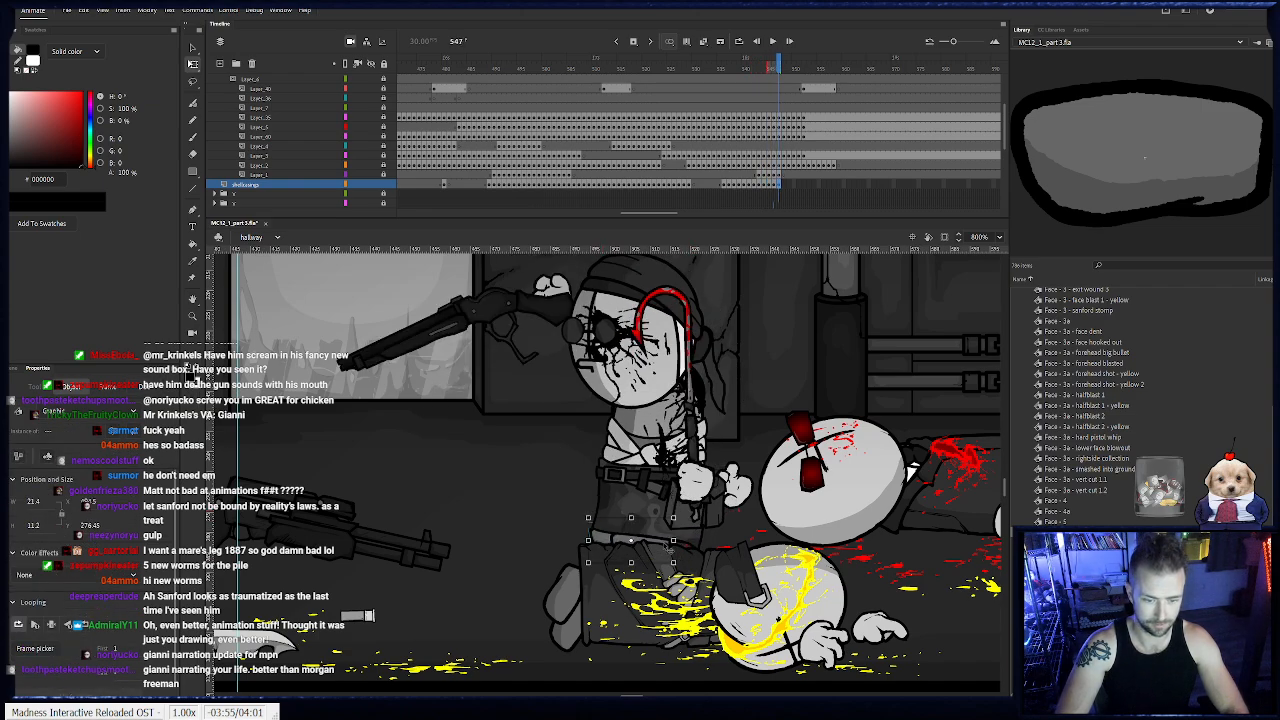
{"action": "key", "text": "F6"}
{"action": "key", "text": "F6"}
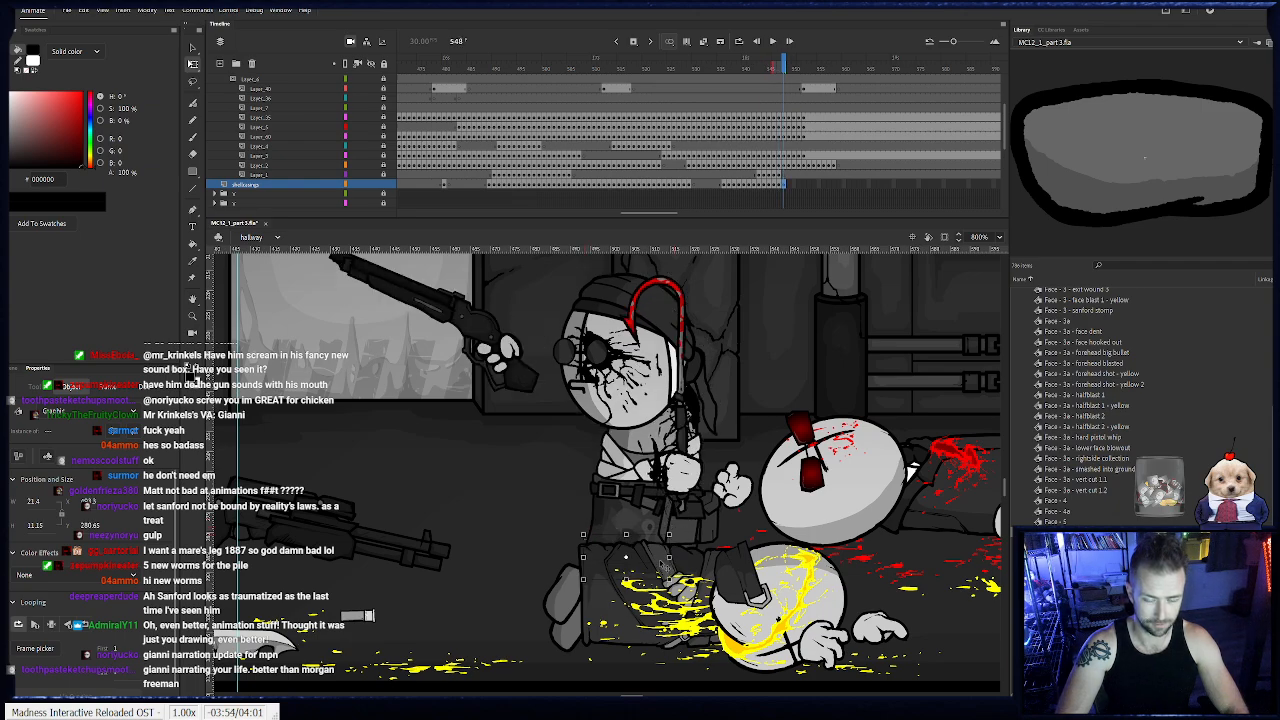
{"action": "key", "text": "Delete"}
- Return to frame 573 on the agent's blasted head layer and unlock it along with three other agent part layers
{"action": "left_click_drag", "start_coordinate": [787, 62], "coordinate": [818, 62]}
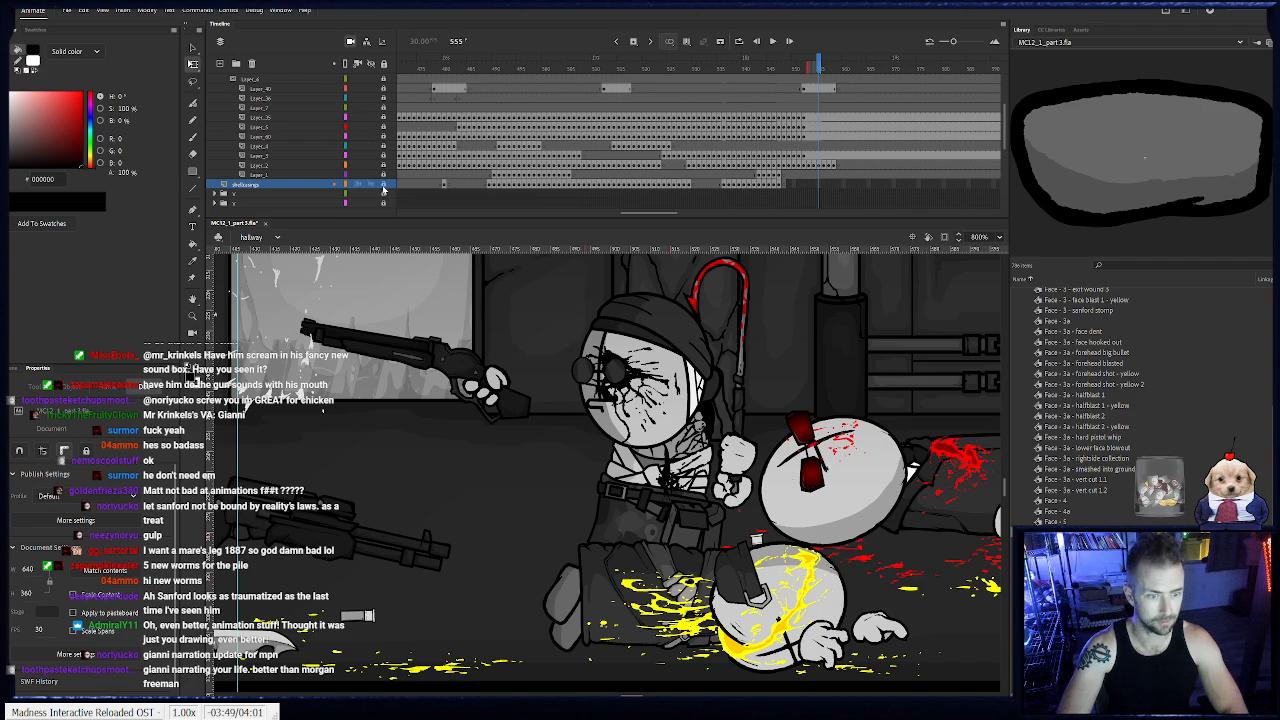
{"action": "scroll", "coordinate": [531, 162], "scroll_direction": "up", "scroll_amount": 5}
{"action": "scroll", "coordinate": [531, 162], "scroll_direction": "down", "scroll_amount": 5}
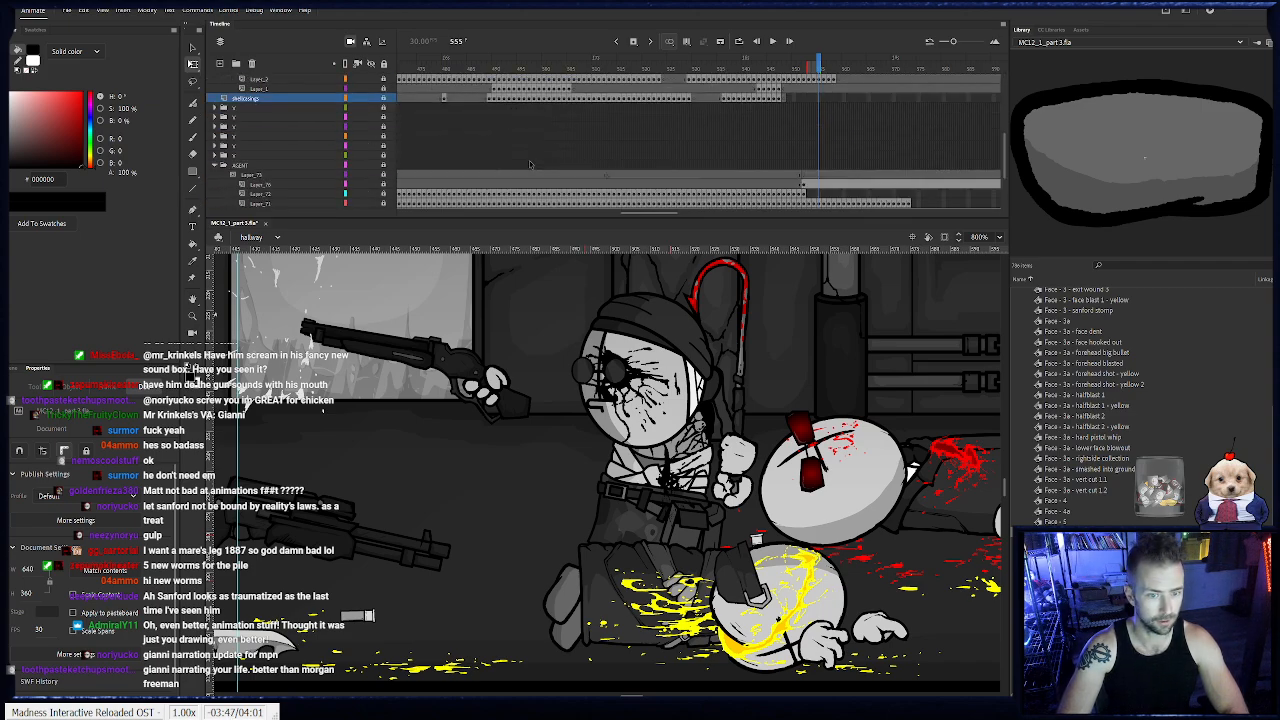
{"action": "left_click", "coordinate": [911, 125]}
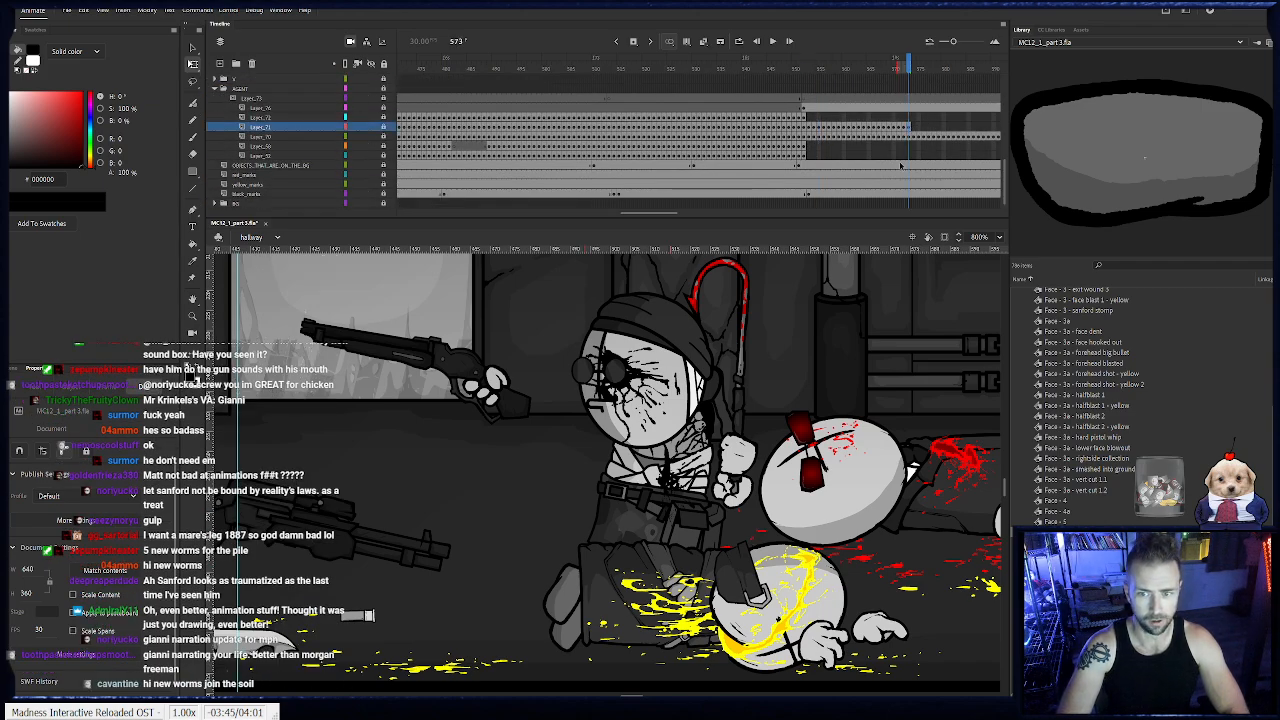
{"action": "left_click_drag", "start_coordinate": [632, 695], "coordinate": [605, 671]}
{"action": "scroll", "coordinate": [602, 589], "scroll_direction": "up", "scroll_amount": 3}
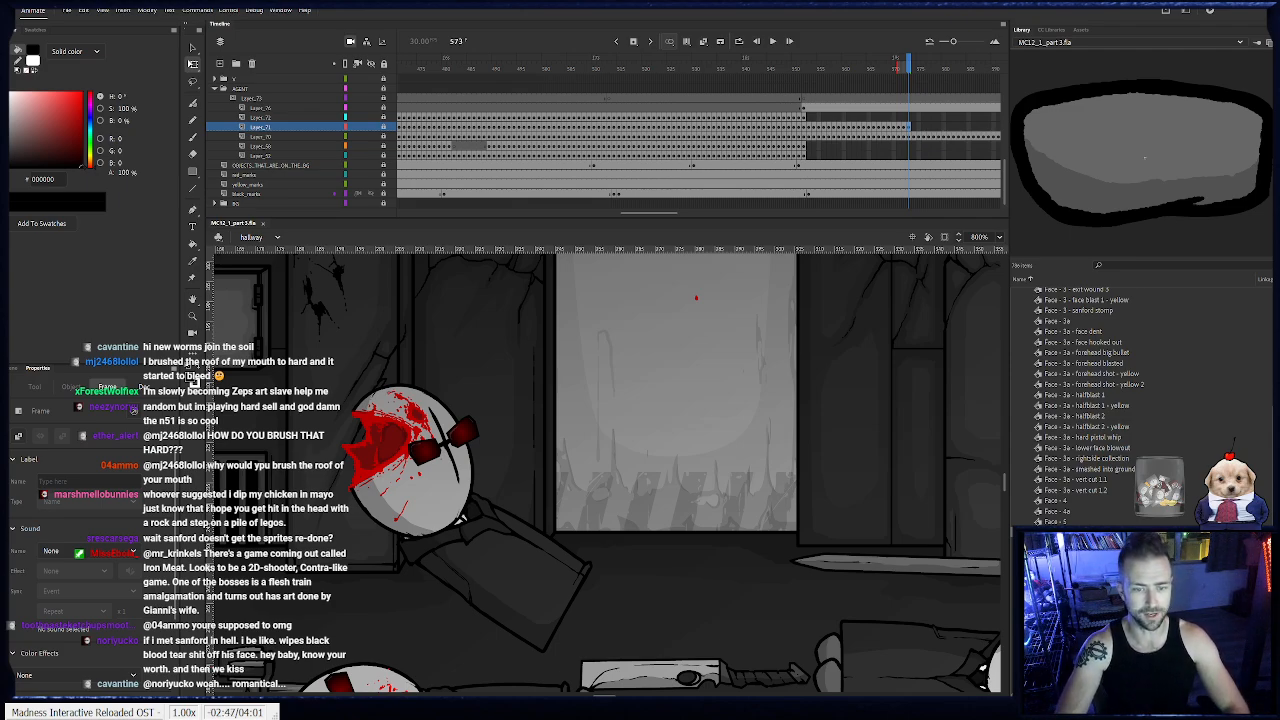
{"action": "left_click_drag", "start_coordinate": [667, 213], "coordinate": [687, 216]}
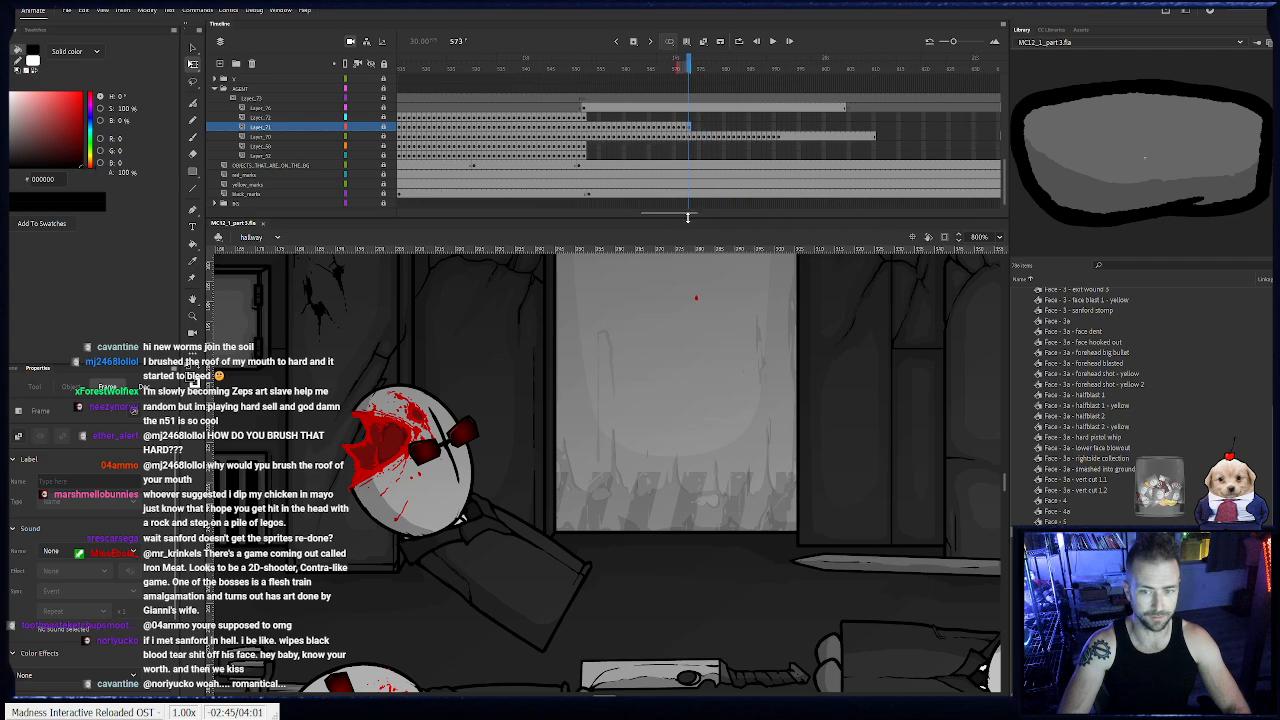
{"action": "left_click", "coordinate": [384, 127]}
{"action": "left_click", "coordinate": [384, 118]}
{"action": "left_click", "coordinate": [384, 155]}
{"action": "left_click", "coordinate": [384, 146]}
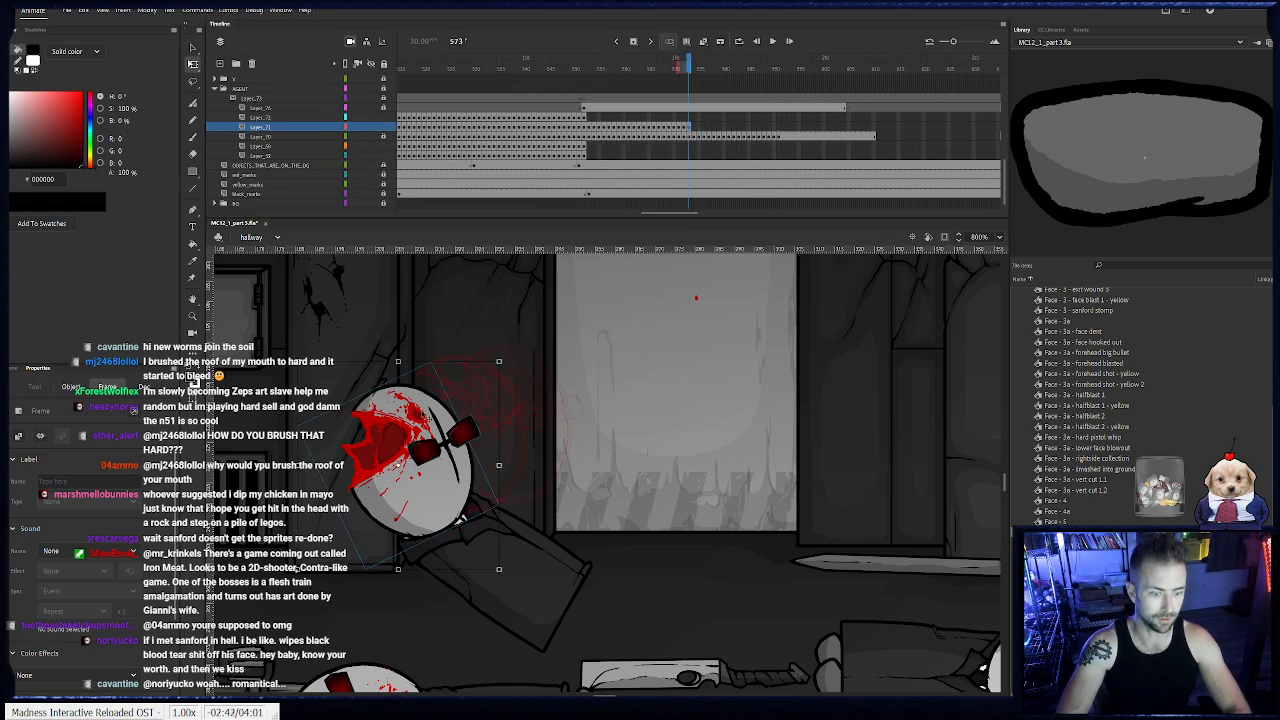
- Keyframe the agent's blasted head on frames 574 to 576, lowering it leftward and rotating it to follow the falling body
{"action": "key", "text": "F6"}
{"action": "left_click_drag", "start_coordinate": [434, 506], "coordinate": [393, 521]}
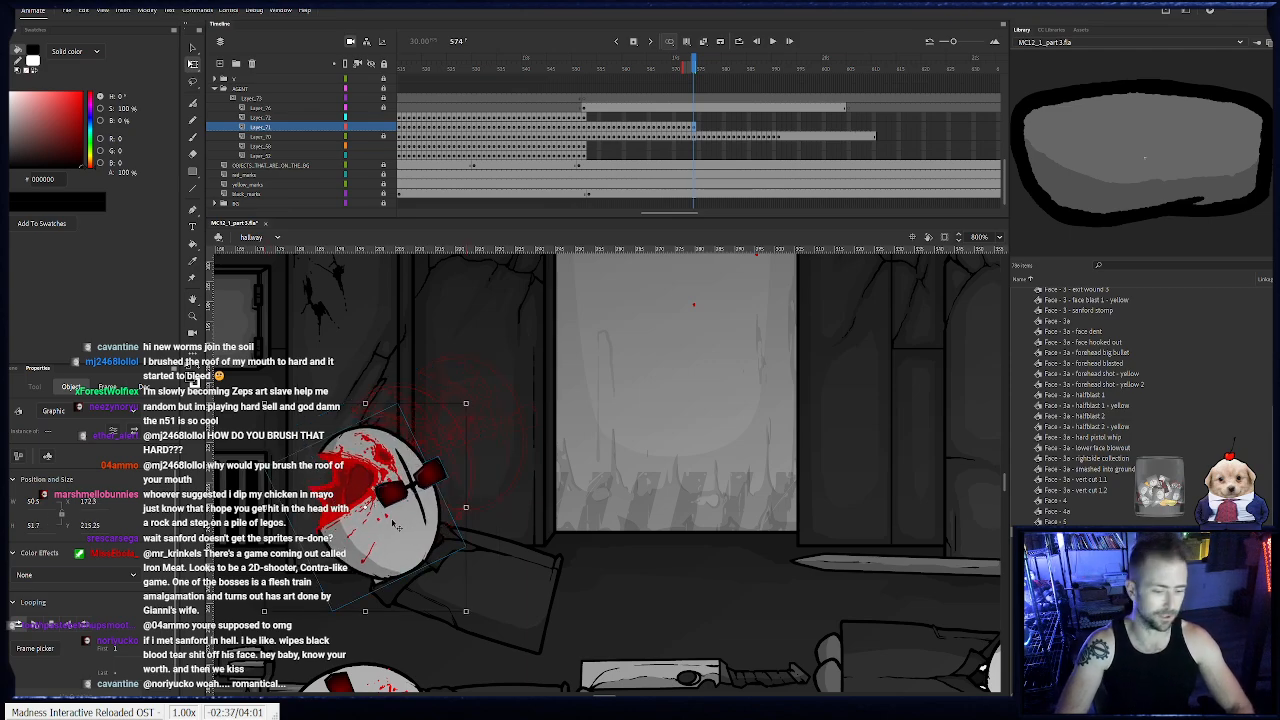
{"action": "left_click_drag", "start_coordinate": [396, 533], "coordinate": [513, 514]}
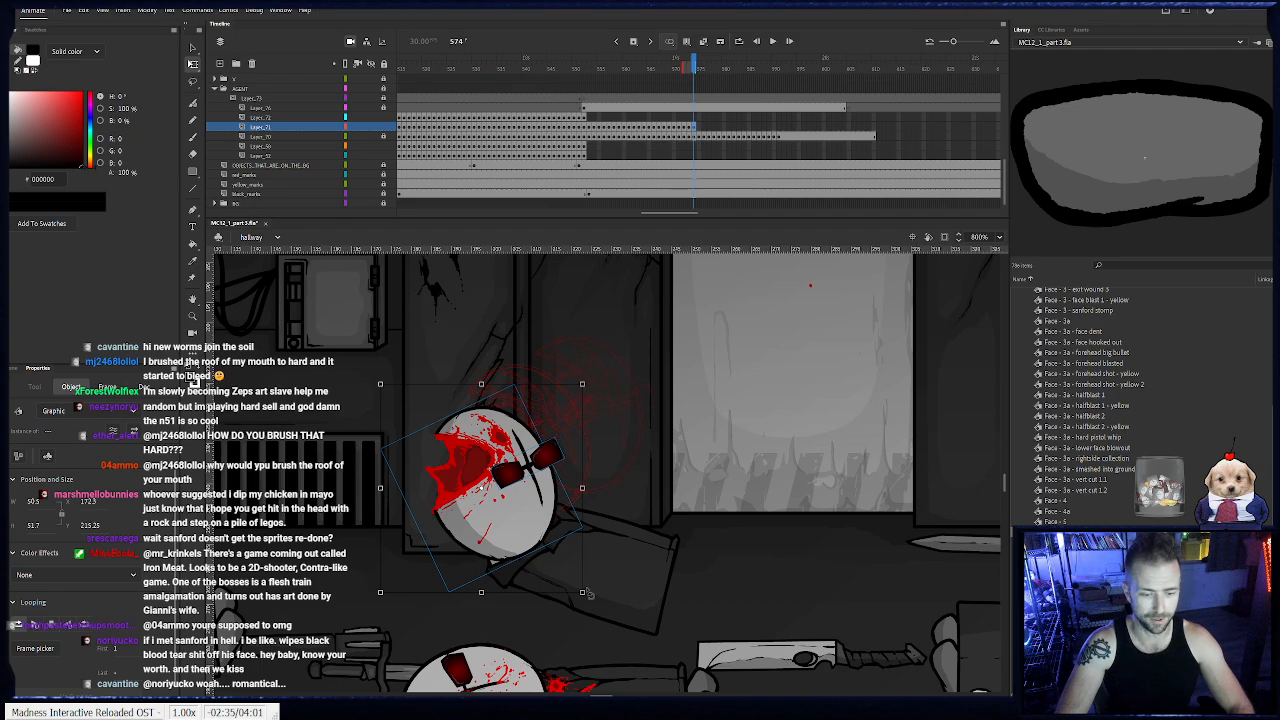
{"action": "key", "text": "F6"}
{"action": "left_click_drag", "start_coordinate": [591, 595], "coordinate": [603, 579]}
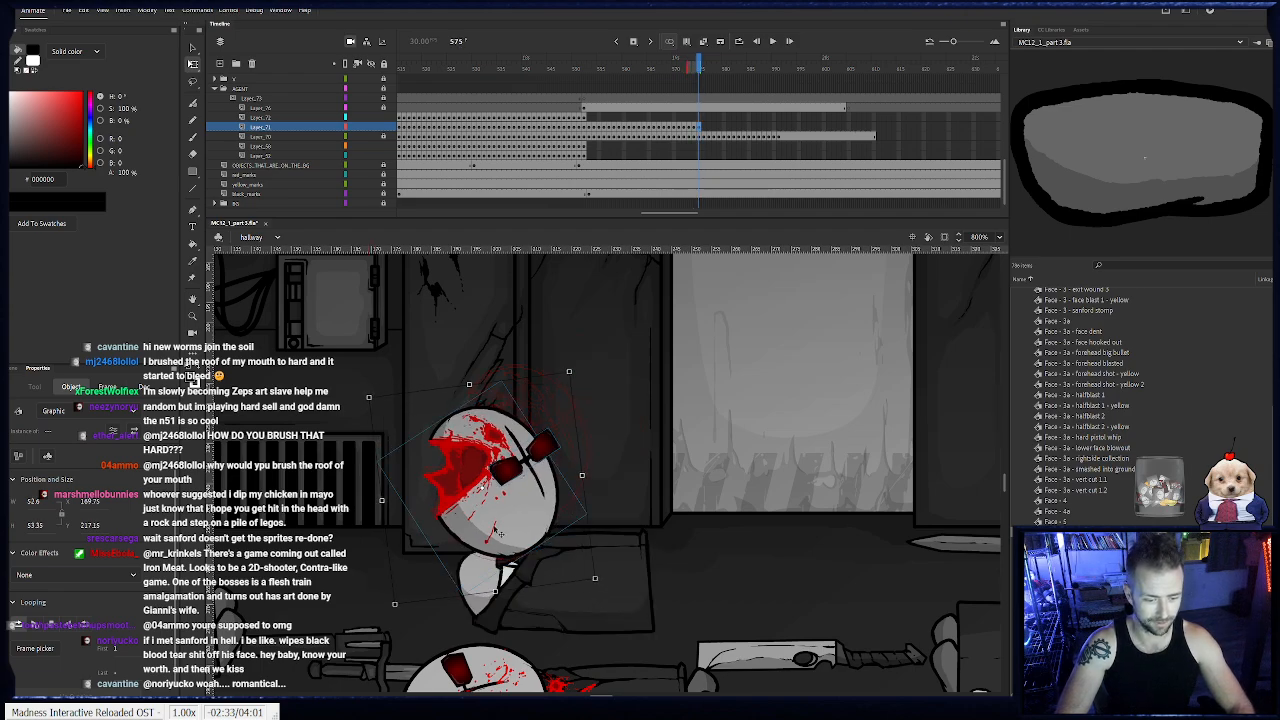
{"action": "left_click_drag", "start_coordinate": [501, 533], "coordinate": [471, 574]}
{"action": "left_click_drag", "start_coordinate": [559, 654], "coordinate": [480, 582]}
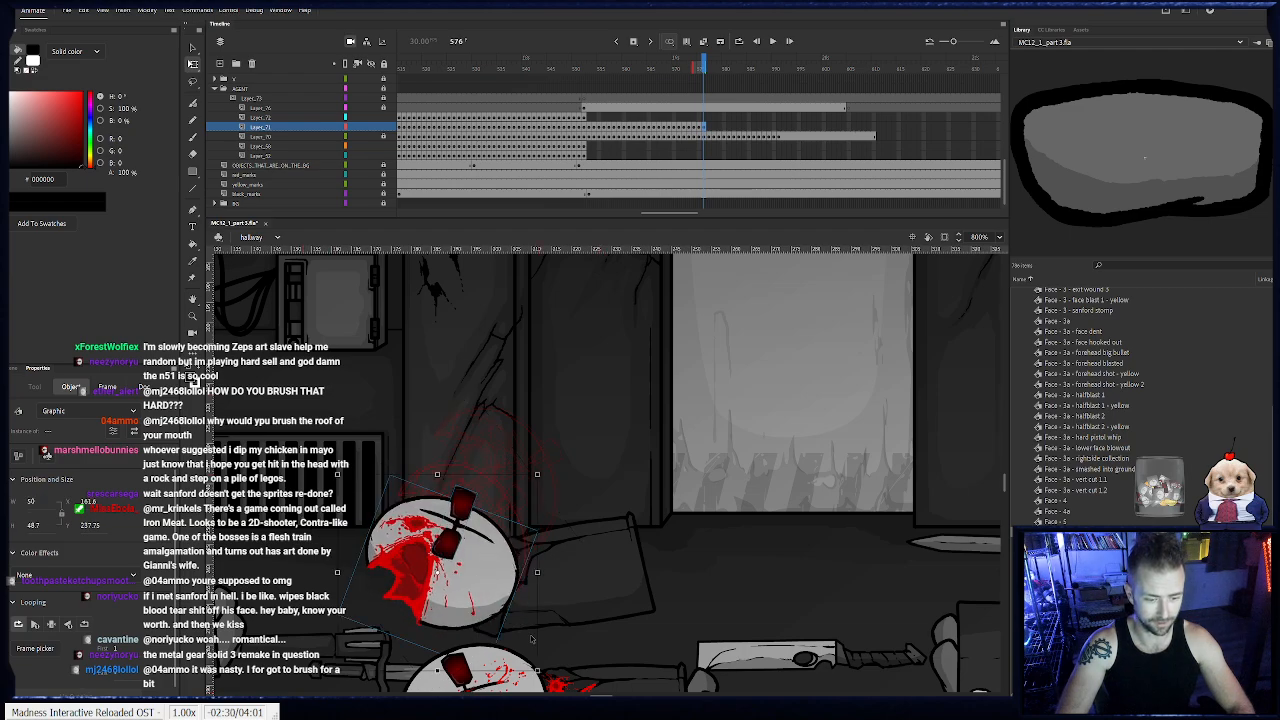
- Keyframe the blasted head on frames 577 and 578, tilting it further back as the body hits the floor
{"action": "key", "text": "F6"}
{"action": "left_click_drag", "start_coordinate": [544, 677], "coordinate": [535, 590]}
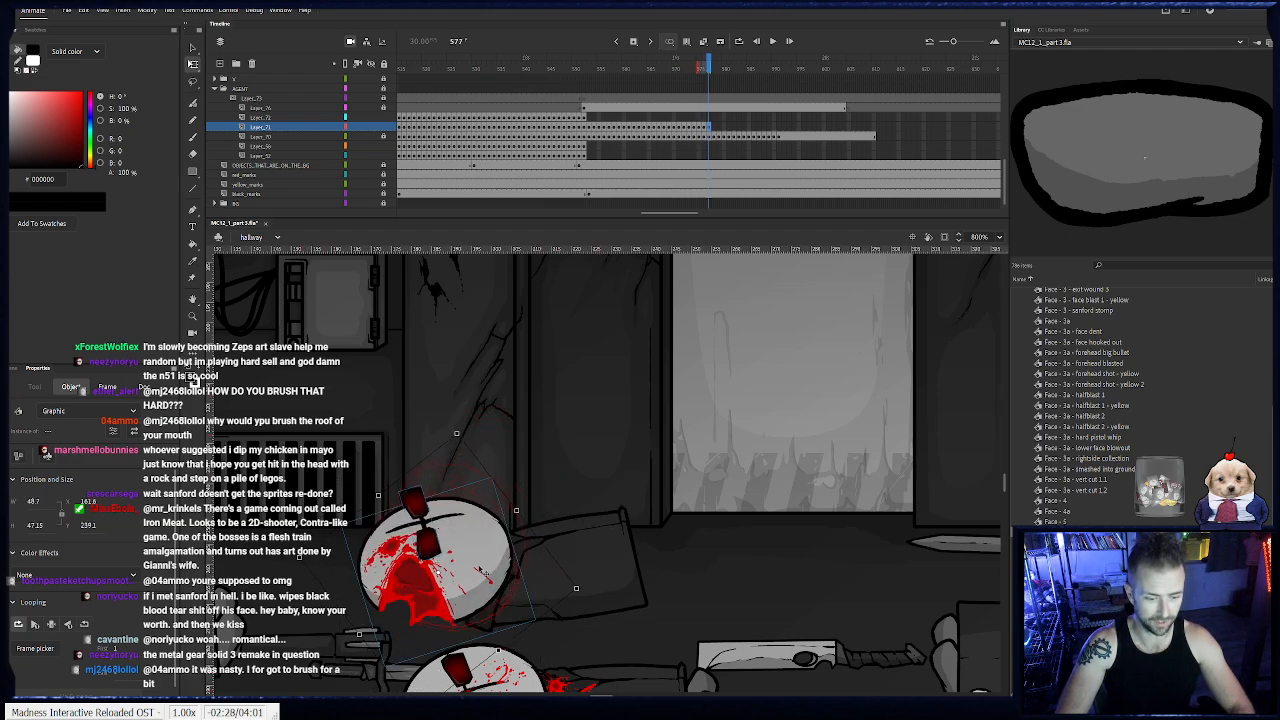
{"action": "key", "text": "F6"}
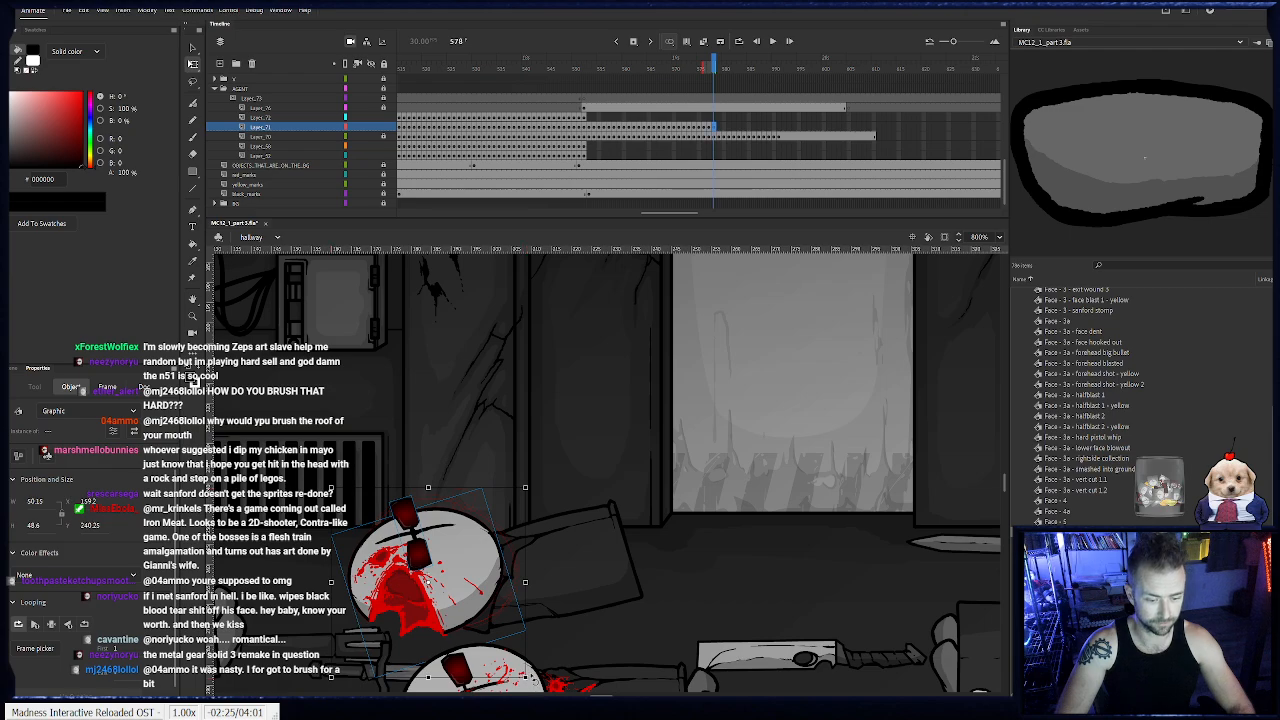
{"action": "left_click_drag", "start_coordinate": [533, 684], "coordinate": [541, 657]}
{"action": "left_click_drag", "start_coordinate": [461, 579], "coordinate": [419, 570]}
- Keyframe the blasted head on frames 579 to 593, following the body's slide along the floor, and hold it through frame 610
{"action": "key", "text": "F6"}
{"action": "key", "text": "F6"}
{"action": "key", "text": "F6"}
{"action": "key", "text": "F6"}
{"action": "key", "text": "F6"}
{"action": "key", "text": "F6"}
{"action": "key", "text": "F6"}
{"action": "key", "text": "F6"}
{"action": "key", "text": "F6"}
{"action": "key", "text": "F6"}
{"action": "key", "text": "F6"}
{"action": "key", "text": "F6"}
{"action": "key", "text": "F6"}
{"action": "key", "text": "F6"}
{"action": "key", "text": "F6"}
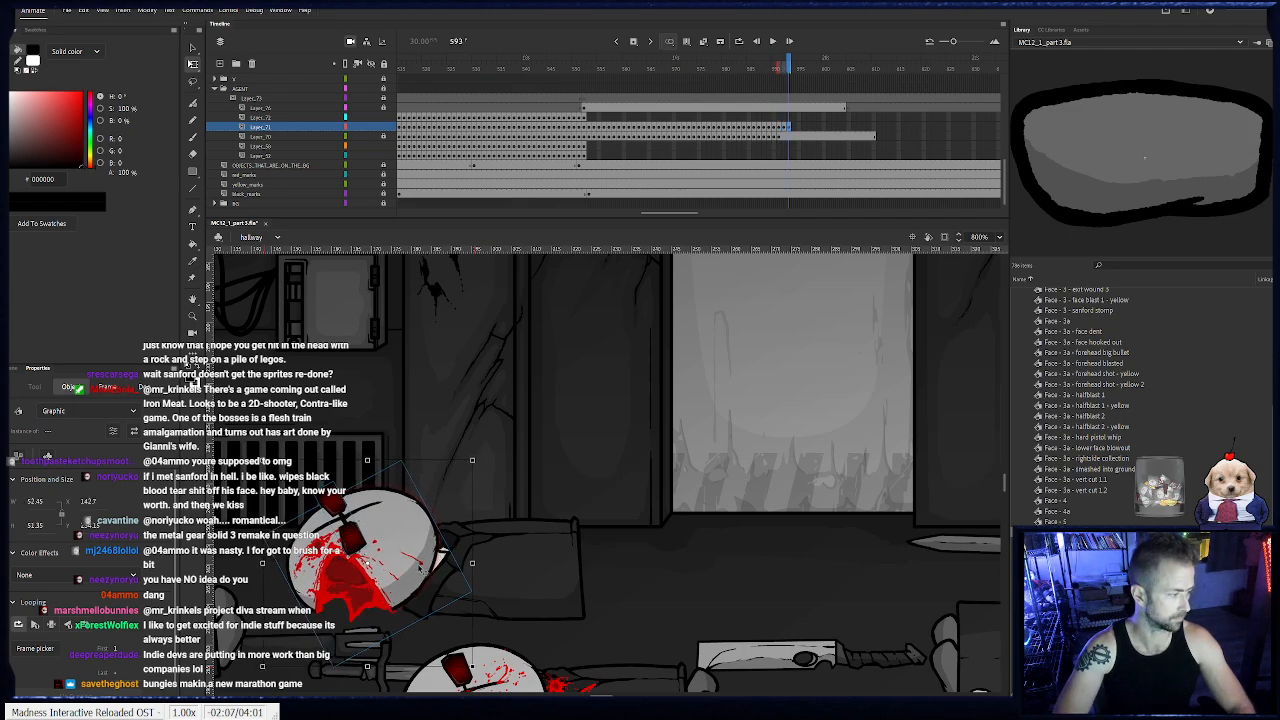
{"action": "left_click", "coordinate": [874, 127]}
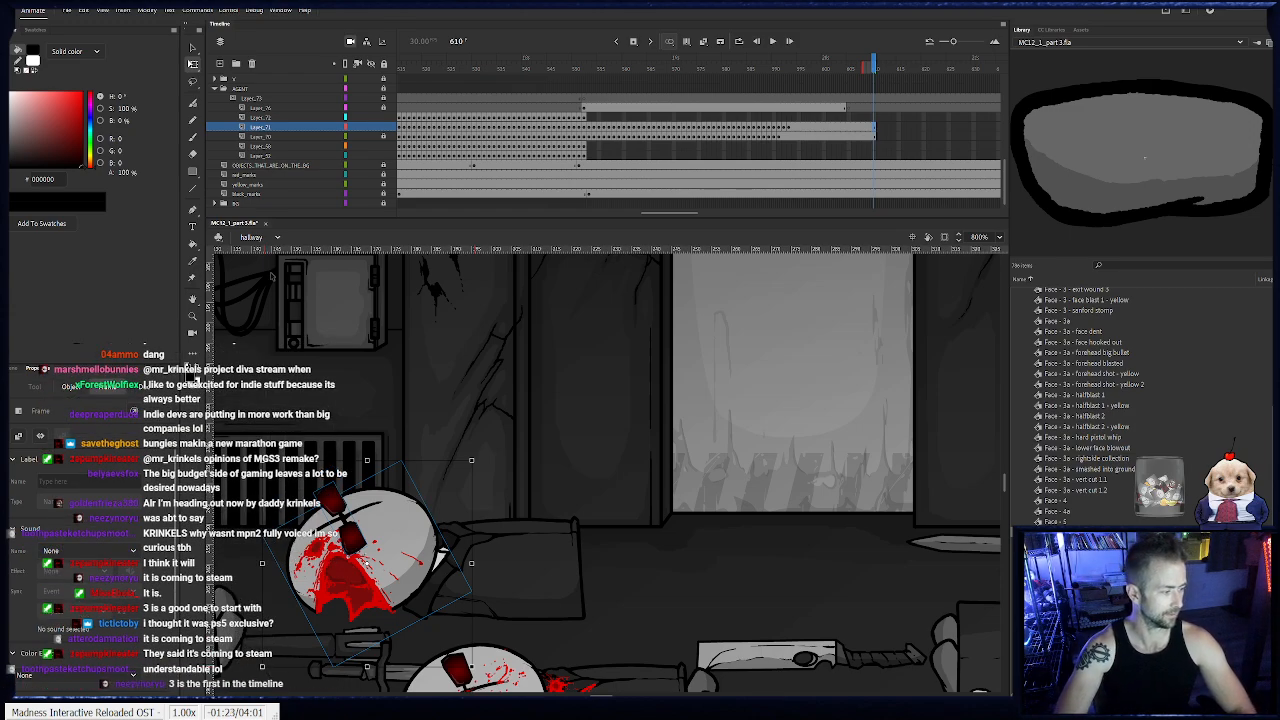
- Keyframe the agent's feet on frames 553 to 555, moving them left to stay beneath the coat
{"action": "left_click", "coordinate": [583, 117]}
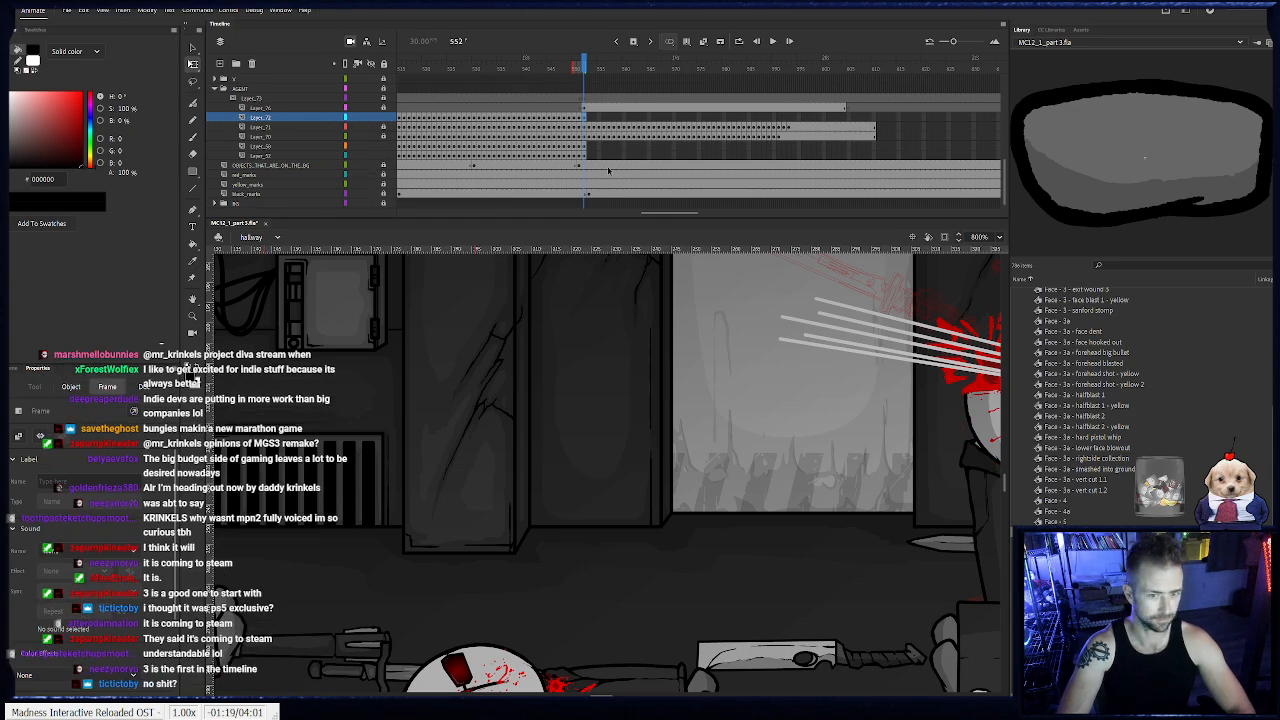
{"action": "left_click", "coordinate": [583, 146]}
{"action": "left_click_drag", "start_coordinate": [727, 471], "coordinate": [400, 441]}
{"action": "left_click_drag", "start_coordinate": [622, 498], "coordinate": [460, 464]}
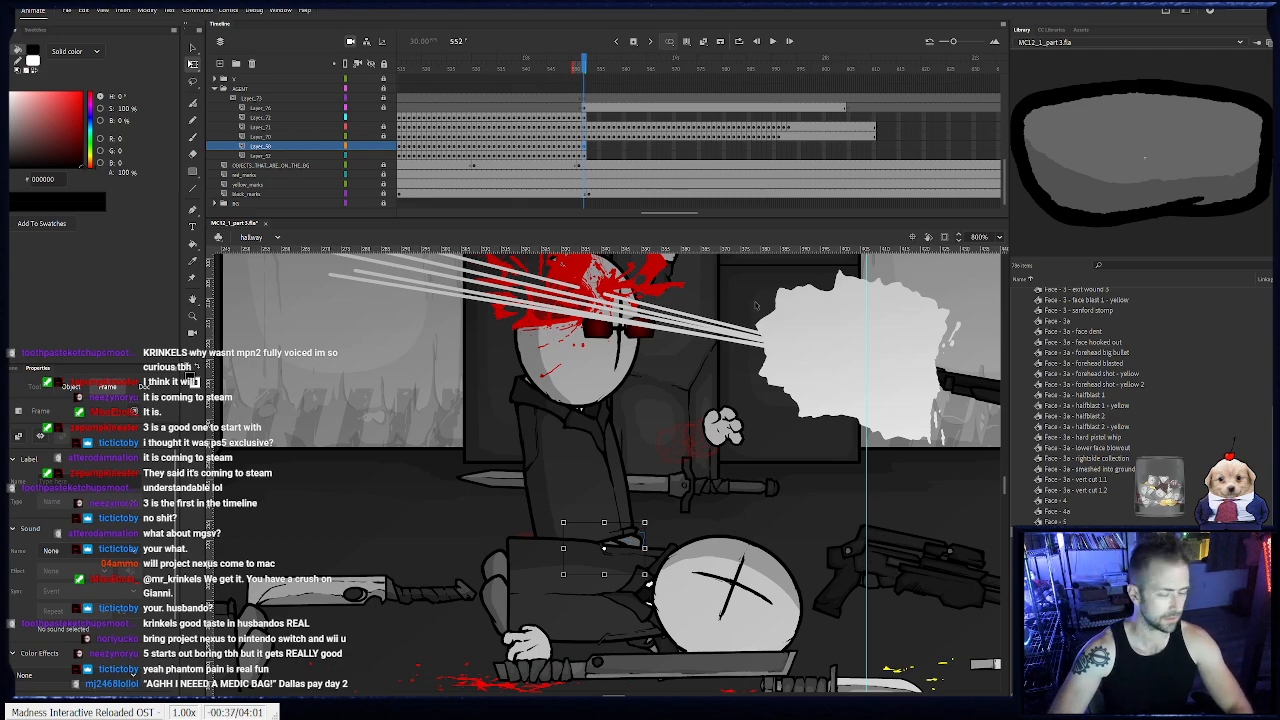
{"action": "key", "text": "period"}
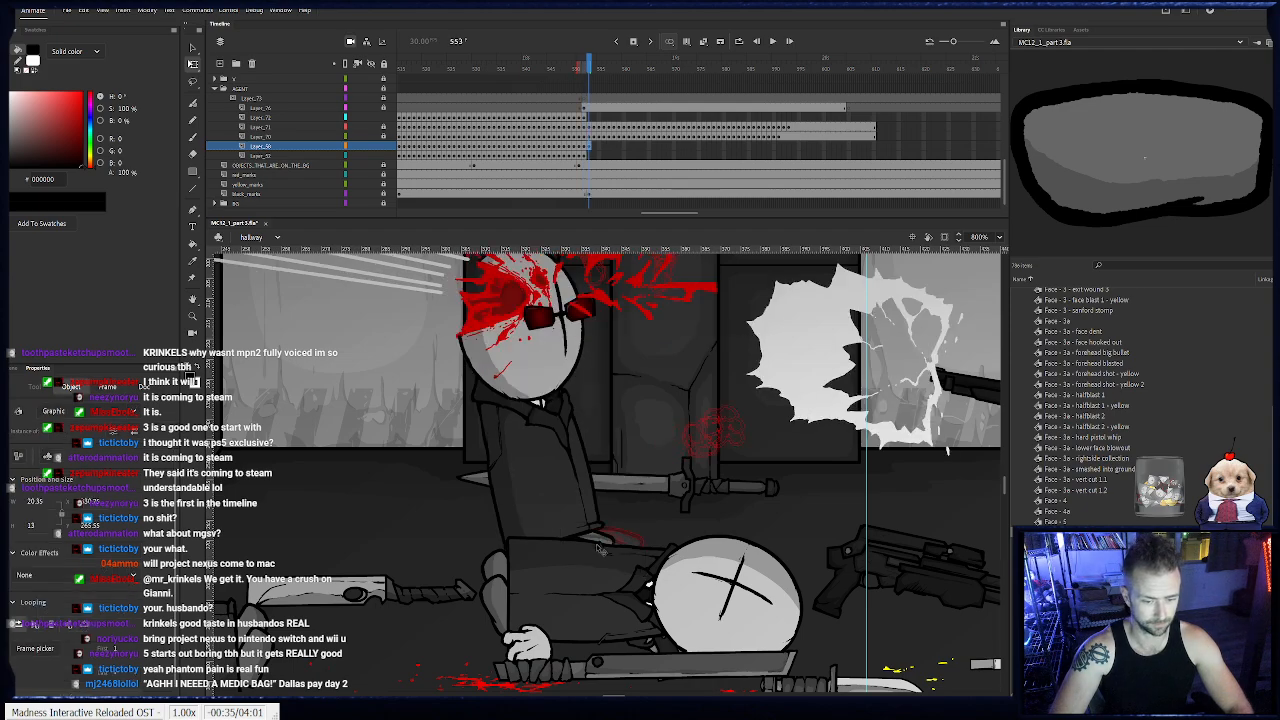
{"action": "key", "text": "period"}
{"action": "left_click_drag", "start_coordinate": [580, 552], "coordinate": [548, 541]}
{"action": "left_click", "coordinate": [498, 560]}
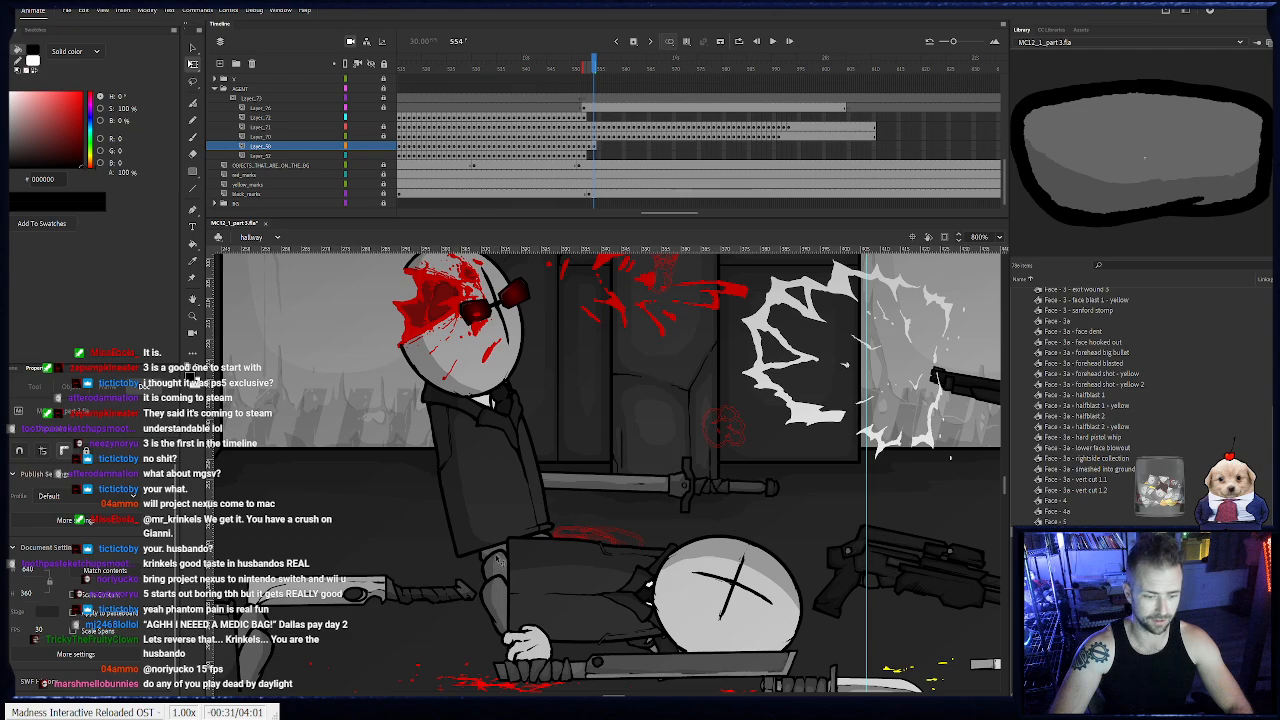
{"action": "key", "text": "period"}
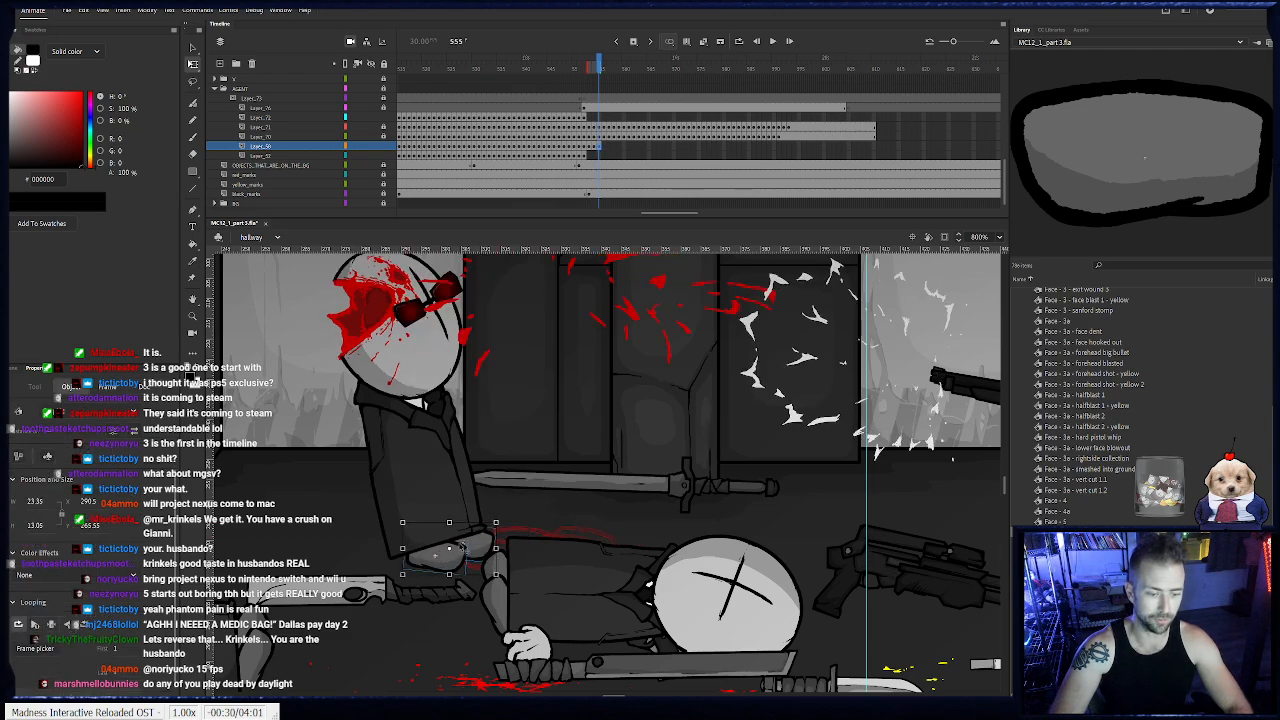
- Keyframe the agent's feet on frames 556 to 563, keeping them under the coat as the body staggers back
{"action": "key", "text": "F6"}
{"action": "left_click_drag", "start_coordinate": [457, 550], "coordinate": [400, 552]}
{"action": "left_click_drag", "start_coordinate": [561, 512], "coordinate": [394, 547]}
{"action": "key", "text": "F6"}
{"action": "key", "text": "F6"}
{"action": "key", "text": "F6"}
{"action": "key", "text": "F6"}
{"action": "key", "text": "F6"}
{"action": "key", "text": "F6"}
{"action": "key", "text": "F6"}
{"action": "left_click", "coordinate": [472, 524]}
{"action": "key", "text": "F6"}
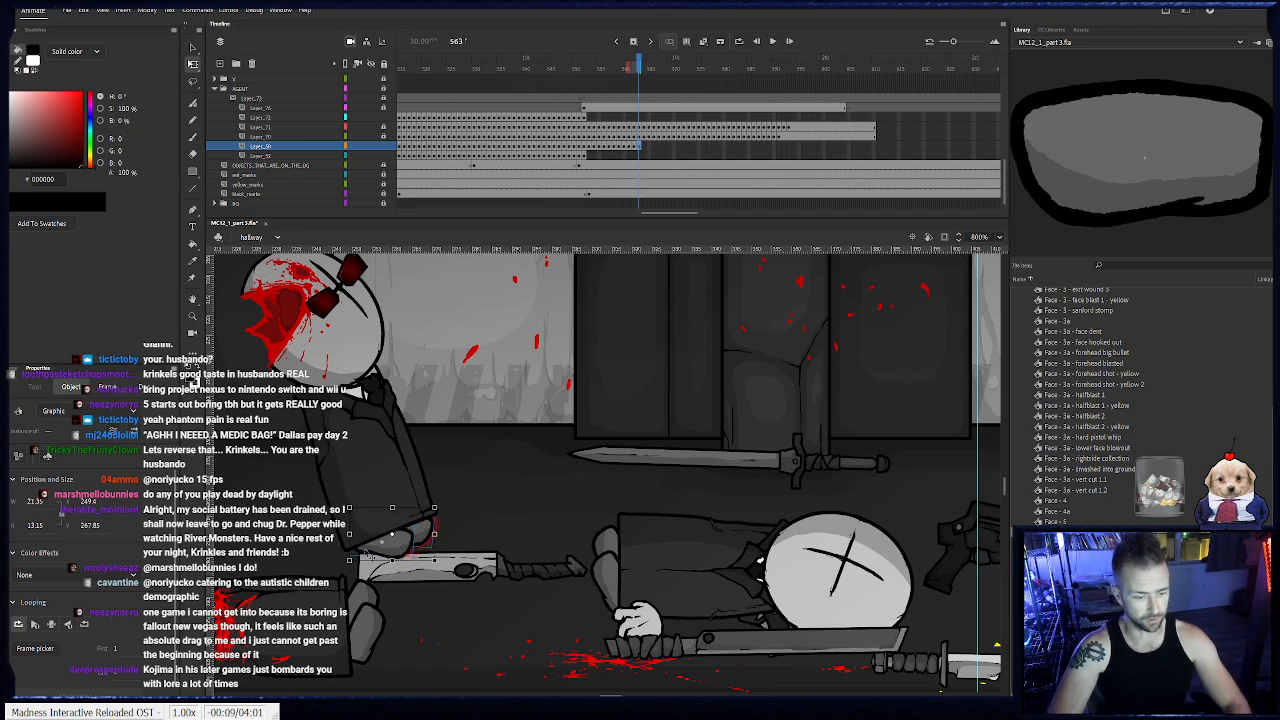
- Adjust the position of the agent's feet on frame 563 and keyframe them on frame 564 beneath the leaning body
{"action": "left_click", "coordinate": [334, 547]}
{"action": "left_click", "coordinate": [369, 548]}
{"action": "left_click_drag", "start_coordinate": [369, 548], "coordinate": [394, 553]}
{"action": "left_click", "coordinate": [342, 550]}
{"action": "left_click", "coordinate": [397, 550]}
{"action": "key", "text": "F6"}
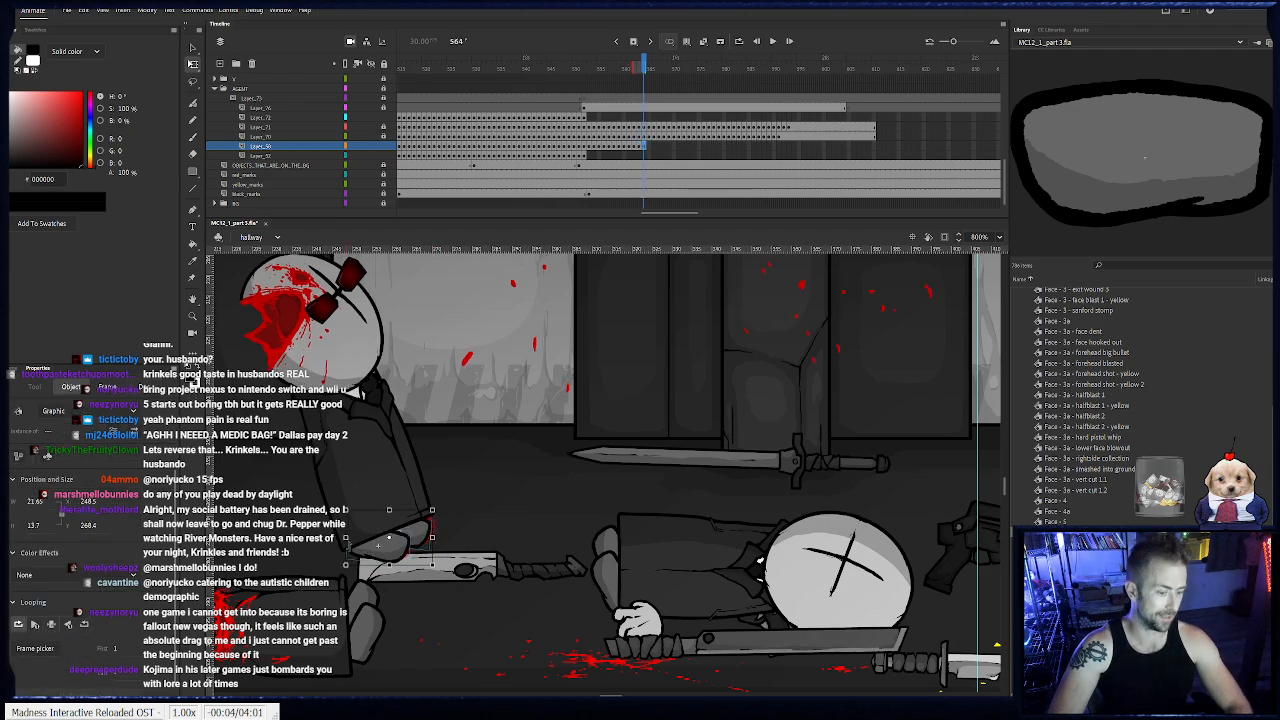
{"action": "left_click", "coordinate": [388, 551]}
{"action": "left_click", "coordinate": [388, 551]}
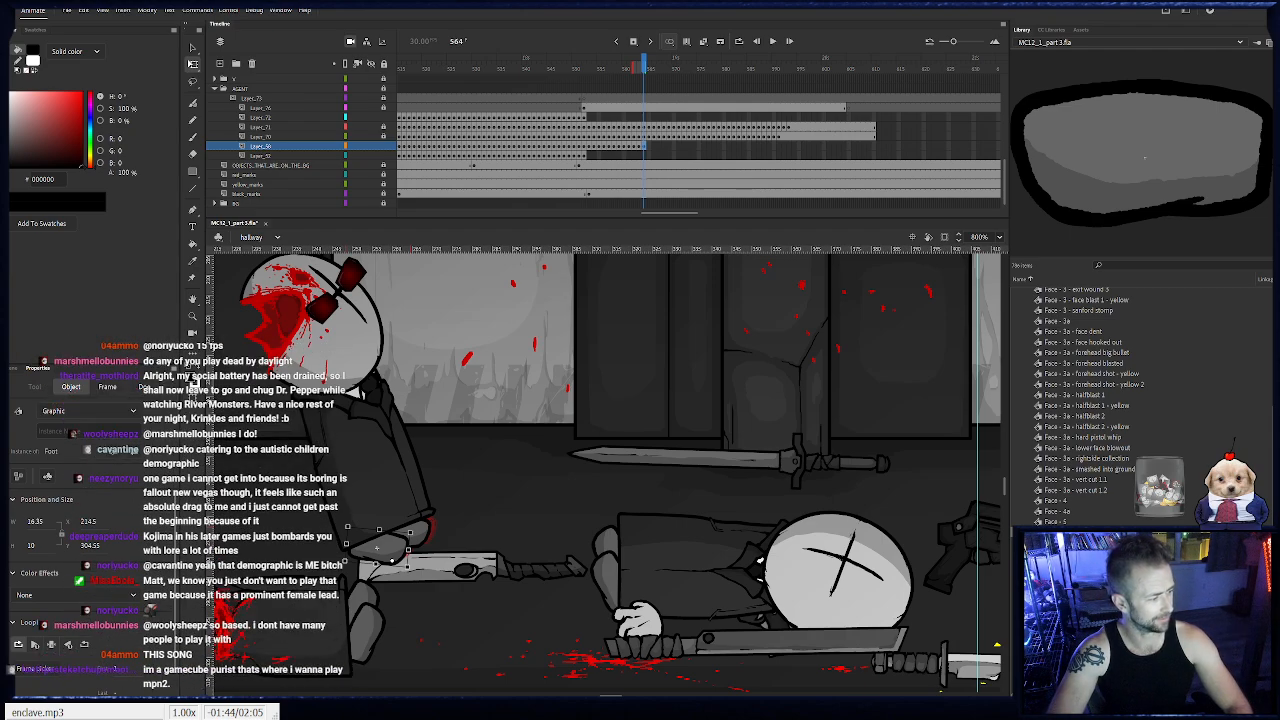
- Keyframe the agent's feet on frames 565 to 567, repositioning the single foot nearest the knife against the coat hem
{"action": "key", "text": "F6"}
{"action": "left_click_drag", "start_coordinate": [422, 535], "coordinate": [385, 552]}
{"action": "left_click", "coordinate": [381, 553]}
{"action": "key", "text": "F6"}
{"action": "key", "text": "F6"}
{"action": "left_click", "coordinate": [462, 550]}
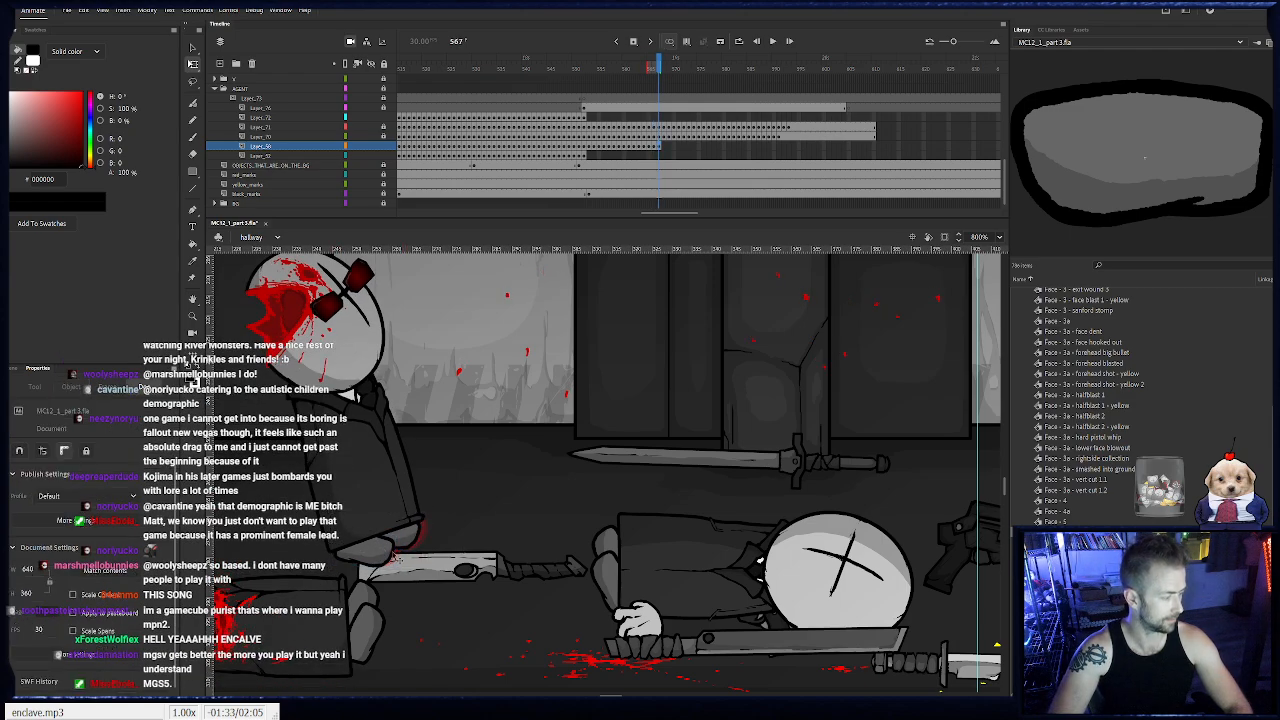
{"action": "left_click", "coordinate": [404, 540]}
{"action": "left_click_drag", "start_coordinate": [403, 540], "coordinate": [405, 541]}
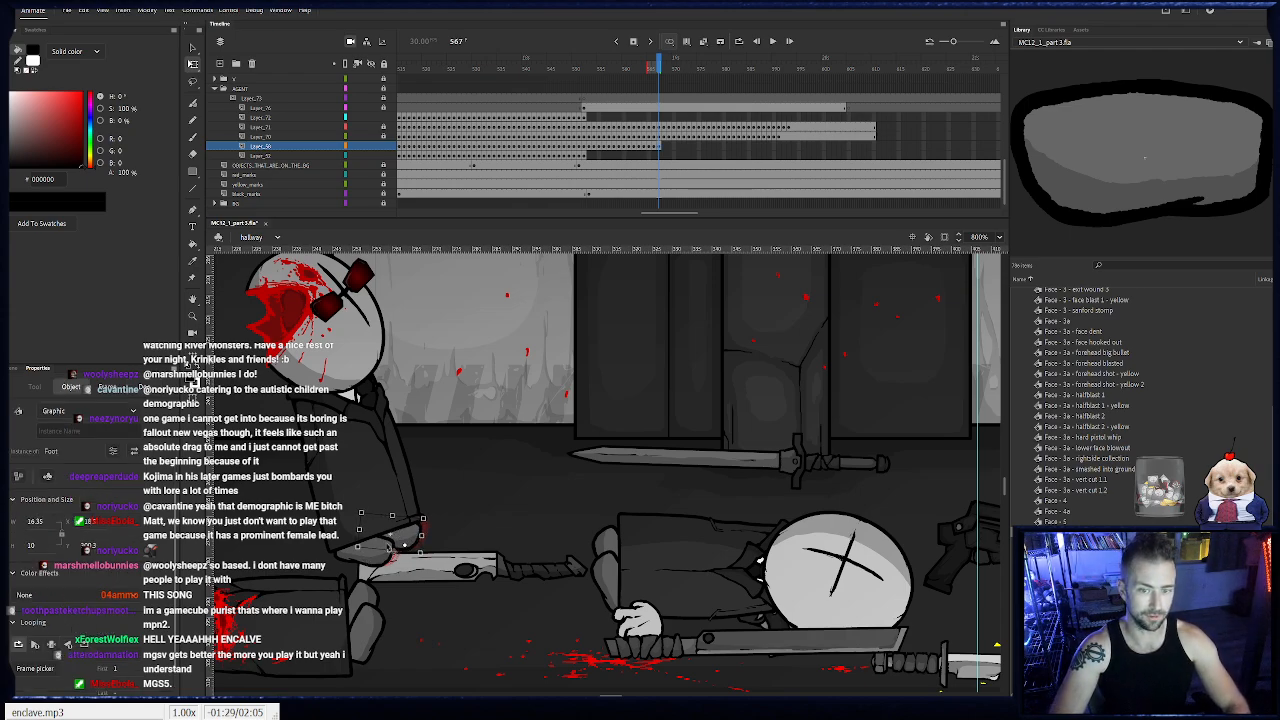
- Keyframe the agent's feet on frames 568 to 570, shifting them to match the tipping coat
{"action": "key", "text": "F6"}
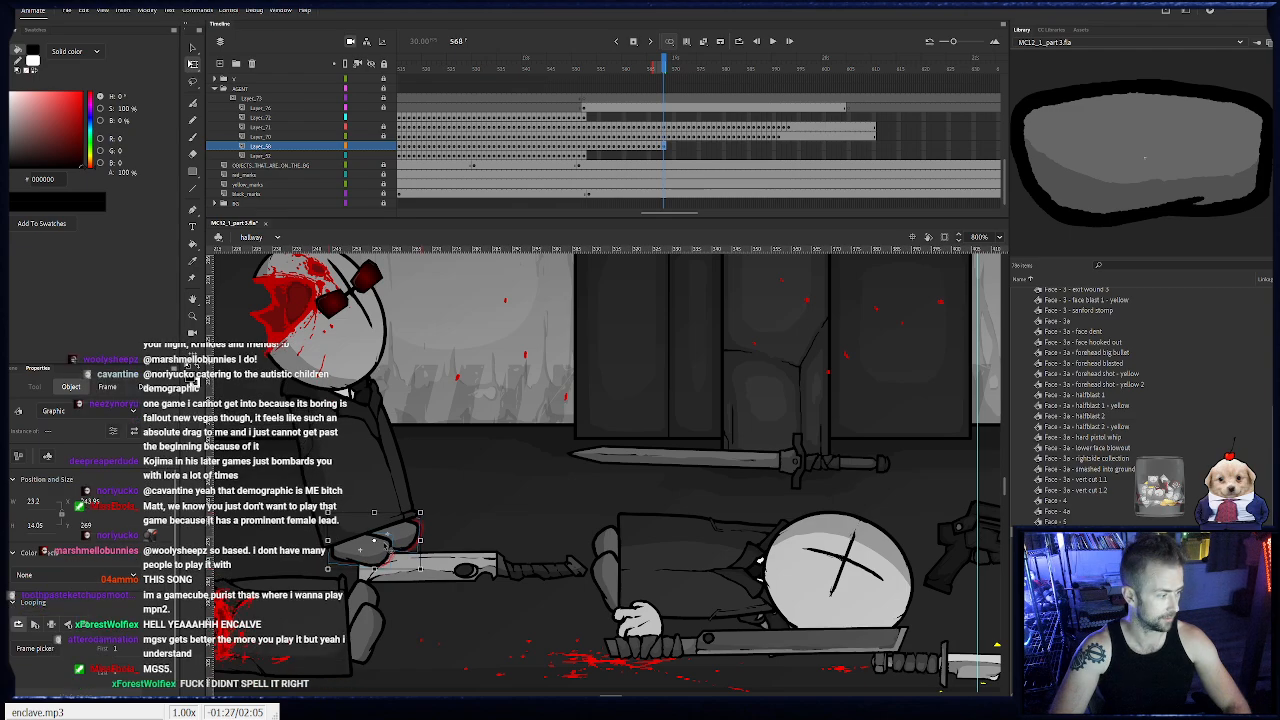
{"action": "key", "text": "F6"}
- Keyframe the agent's feet on frames 571 to 574, rotating them upward to fit the end of the falling coat
{"action": "key", "text": "F6"}
{"action": "left_click", "coordinate": [390, 539]}
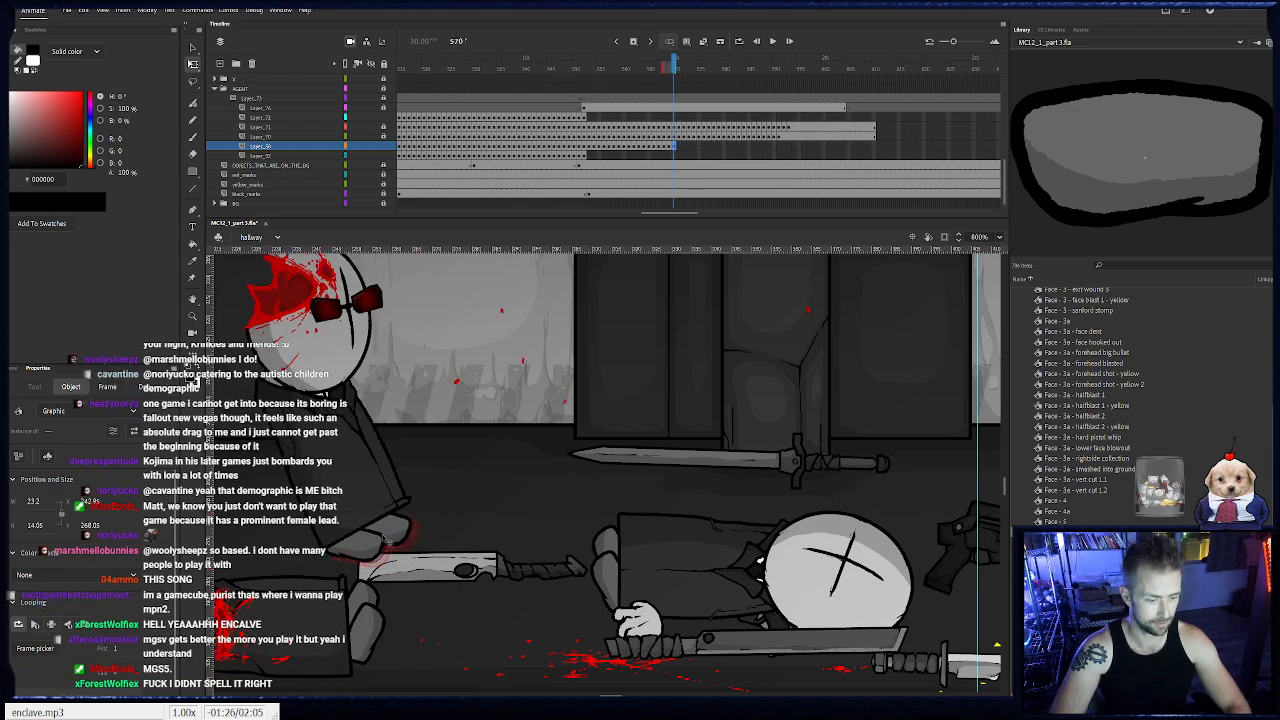
{"action": "left_click_drag", "start_coordinate": [418, 508], "coordinate": [493, 471]}
{"action": "key", "text": "F6"}
{"action": "key", "text": "F6"}
{"action": "key", "text": "F6"}
{"action": "left_click_drag", "start_coordinate": [481, 459], "coordinate": [544, 477]}
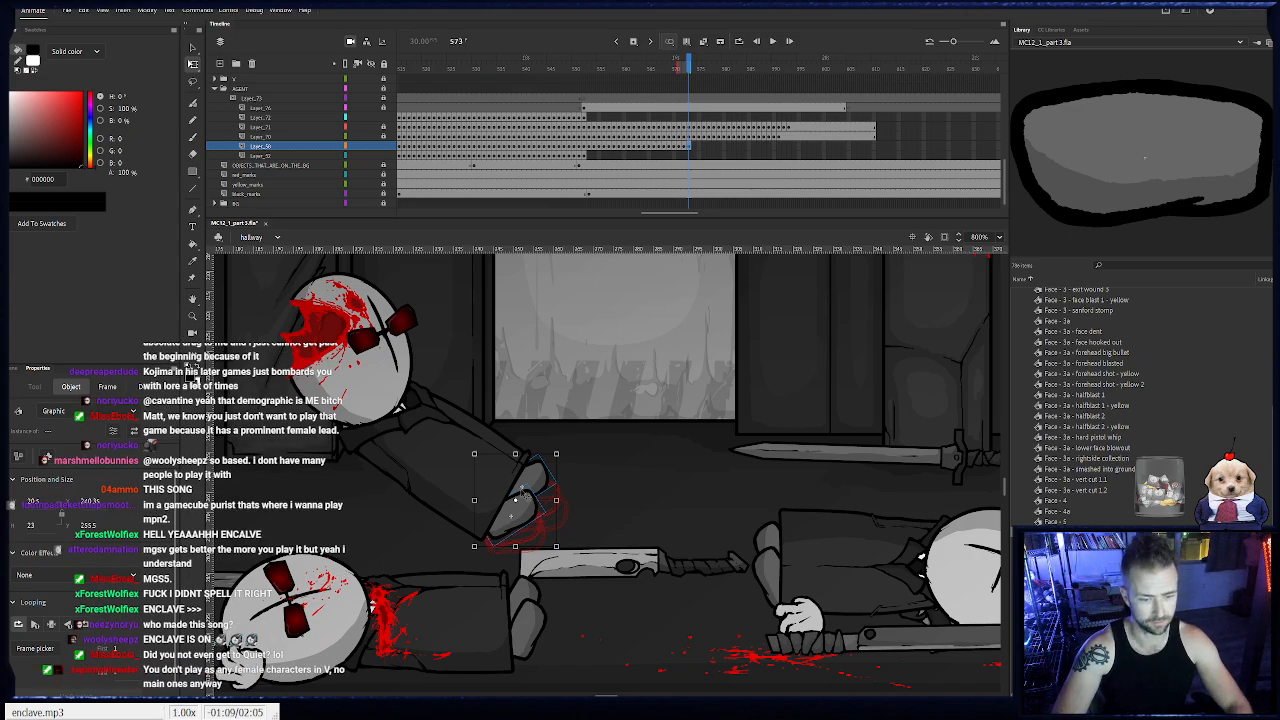
{"action": "key", "text": "period"}
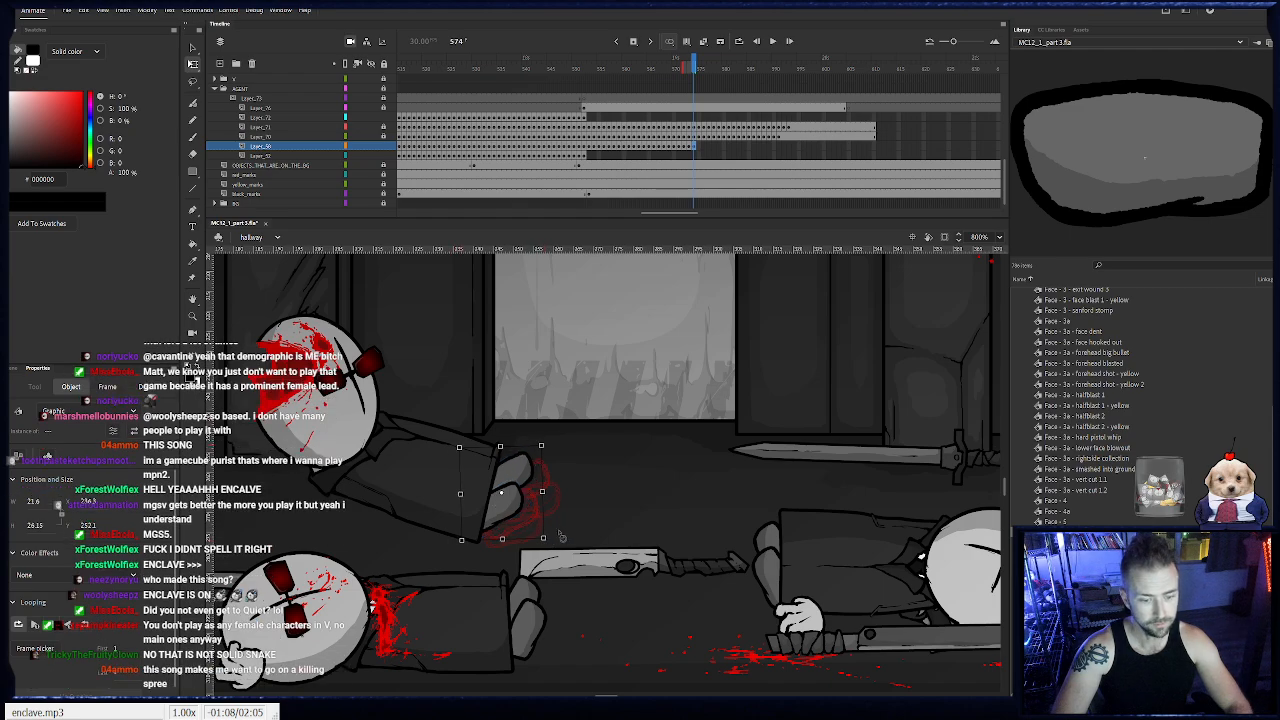
{"action": "left_click_drag", "start_coordinate": [560, 537], "coordinate": [563, 530]}
{"action": "key", "text": "ctrl+z"}
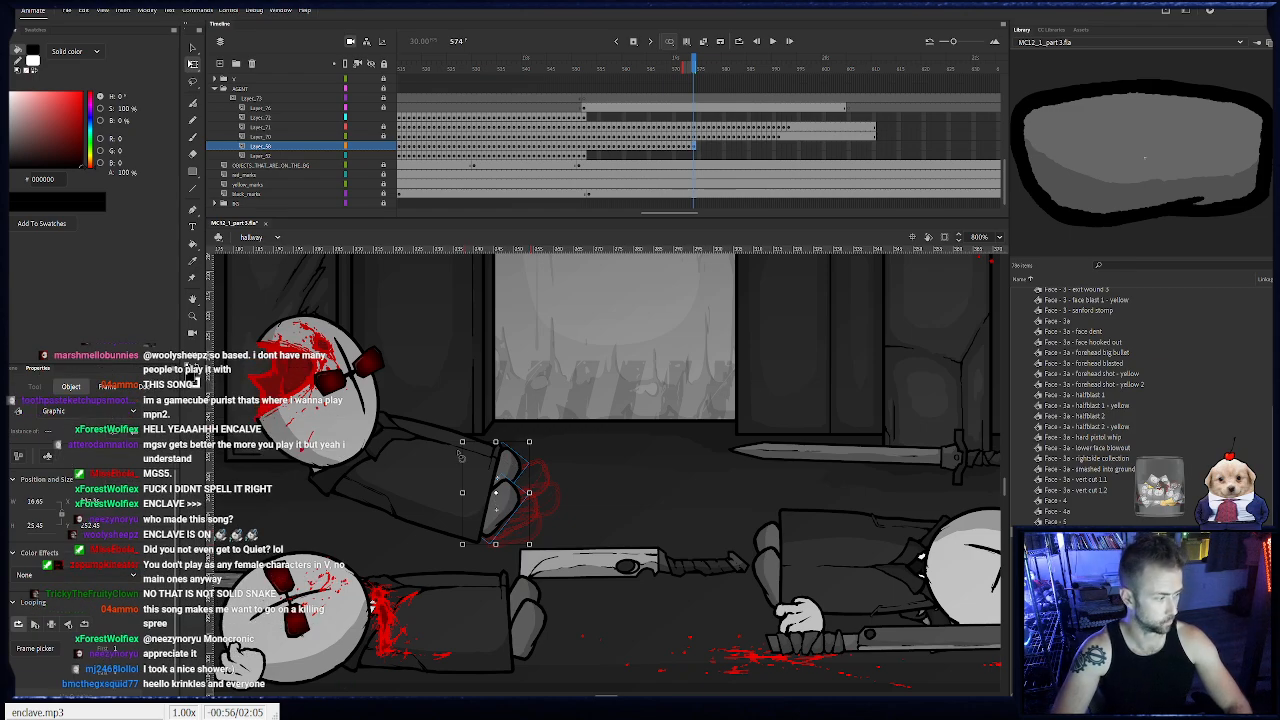
- Keyframe the agent's feet on frames 575 and 576, moving and rotating them against the coat as the body lands
{"action": "key", "text": "F6"}
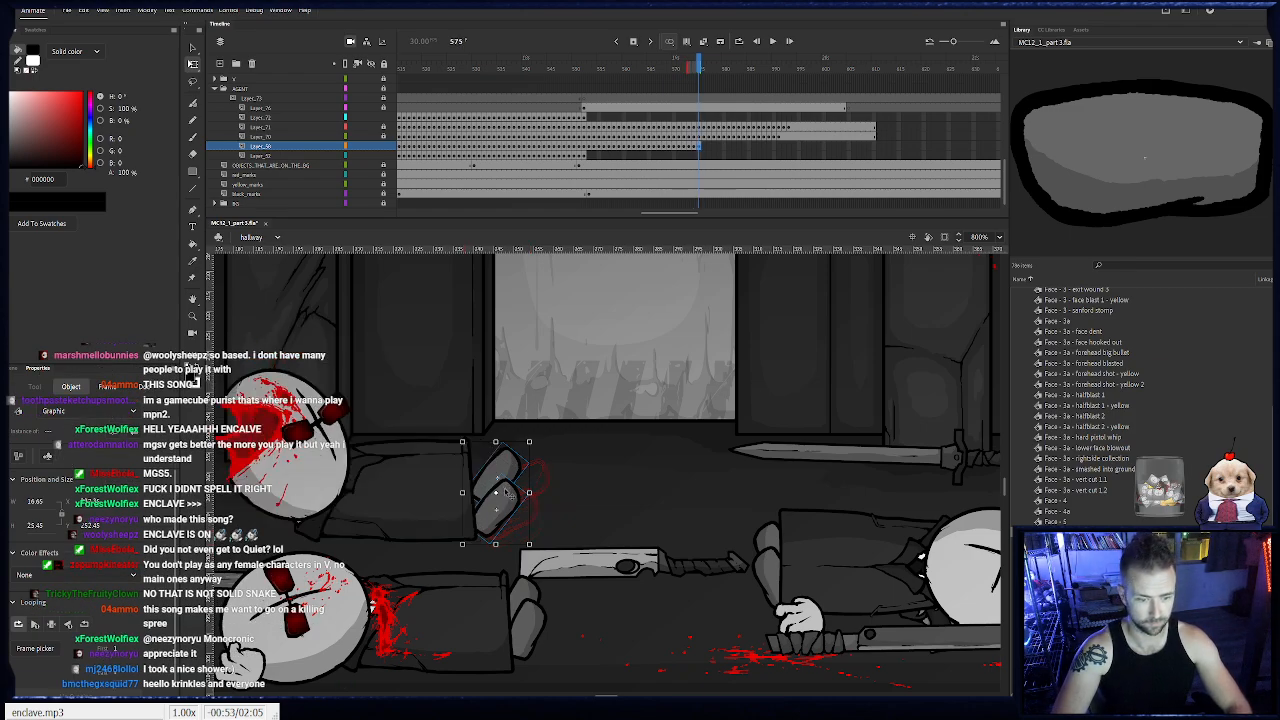
{"action": "left_click_drag", "start_coordinate": [505, 486], "coordinate": [491, 478]}
{"action": "left_click_drag", "start_coordinate": [524, 542], "coordinate": [484, 484]}
{"action": "key", "text": "F6"}
{"action": "left_click_drag", "start_coordinate": [511, 529], "coordinate": [458, 464]}
- Keyframe the agent's feet on frames 577 to 583, raising and lowering them with the body's bounce
{"action": "key", "text": "F6"}
{"action": "key", "text": "F6"}
{"action": "key", "text": "F6"}
{"action": "key", "text": "F6"}
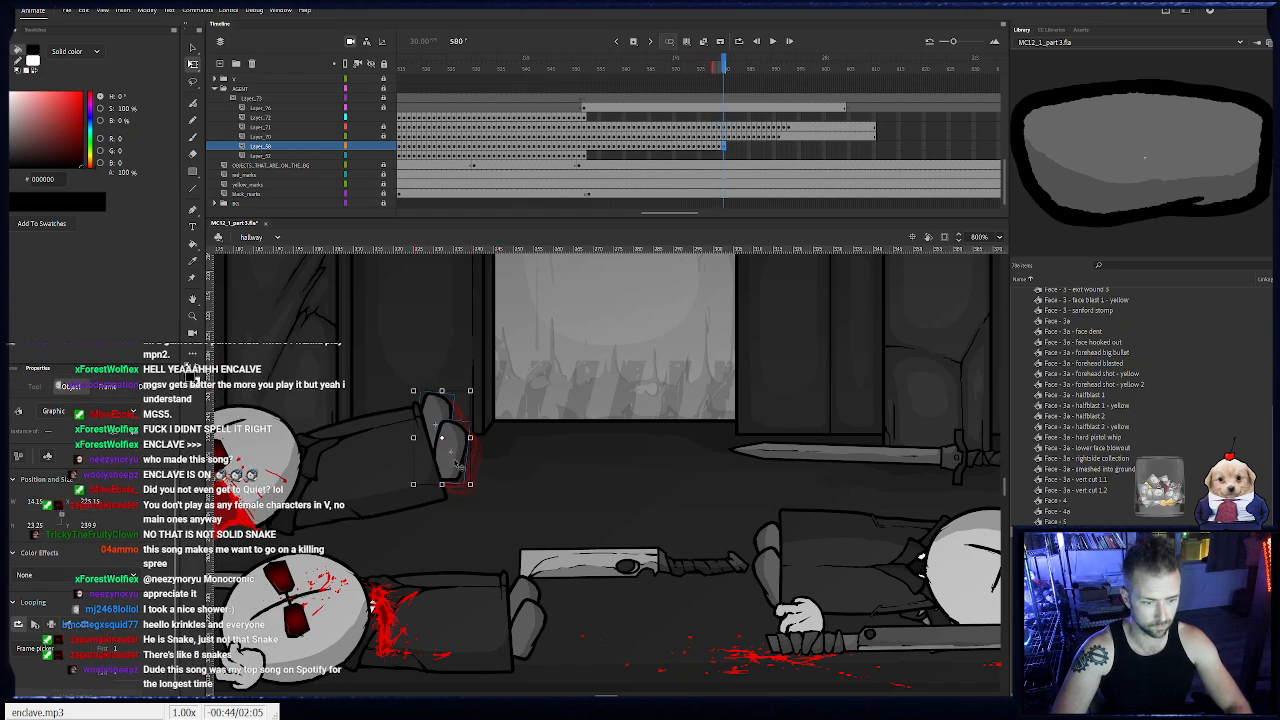
{"action": "key", "text": "F6"}
{"action": "mouse_move", "coordinate": [444, 420]}
{"action": "left_mouse_down"}
{"action": "mouse_move", "coordinate": [465, 406]}
{"action": "mouse_move", "coordinate": [446, 440]}
{"action": "mouse_move", "coordinate": [484, 424]}
{"action": "mouse_move", "coordinate": [449, 443]}
{"action": "left_mouse_up"}
{"action": "key", "text": "F6"}
{"action": "key", "text": "F6"}
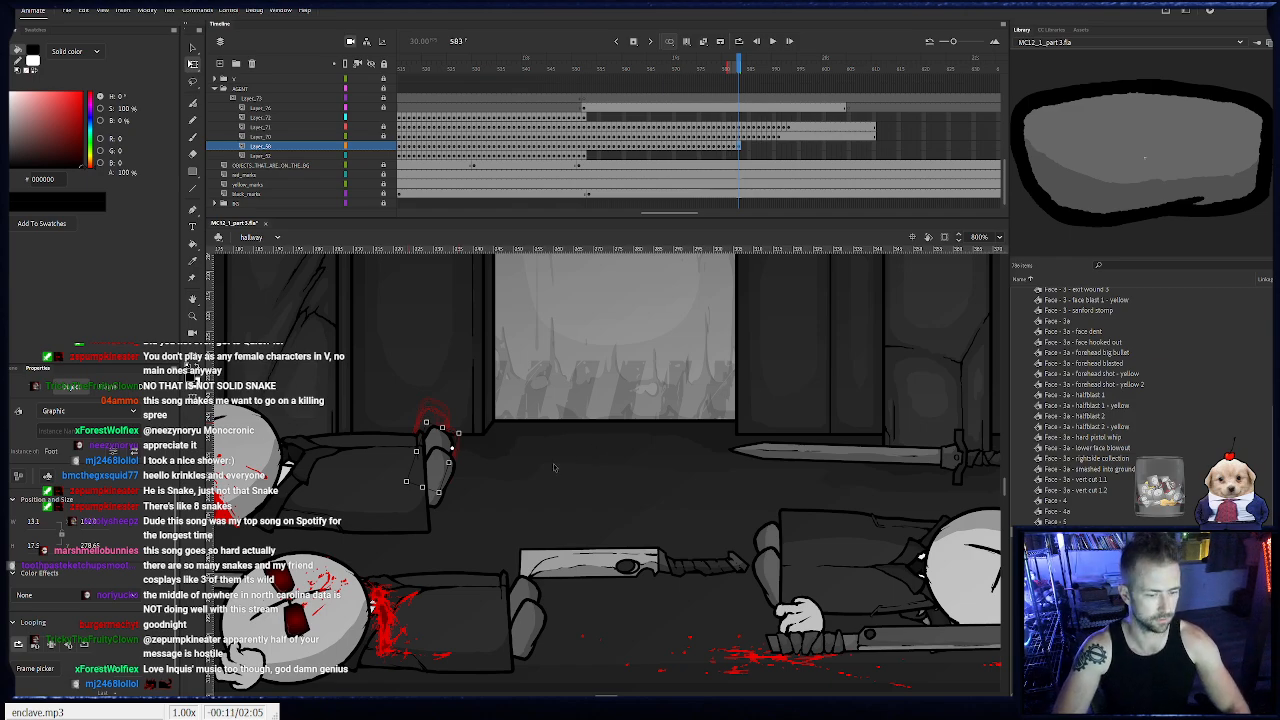
- Keyframe the agent's feet on frames 584 to 589, shifting them left to follow the sliding body
{"action": "key", "text": "period"}
{"action": "key", "text": "period"}
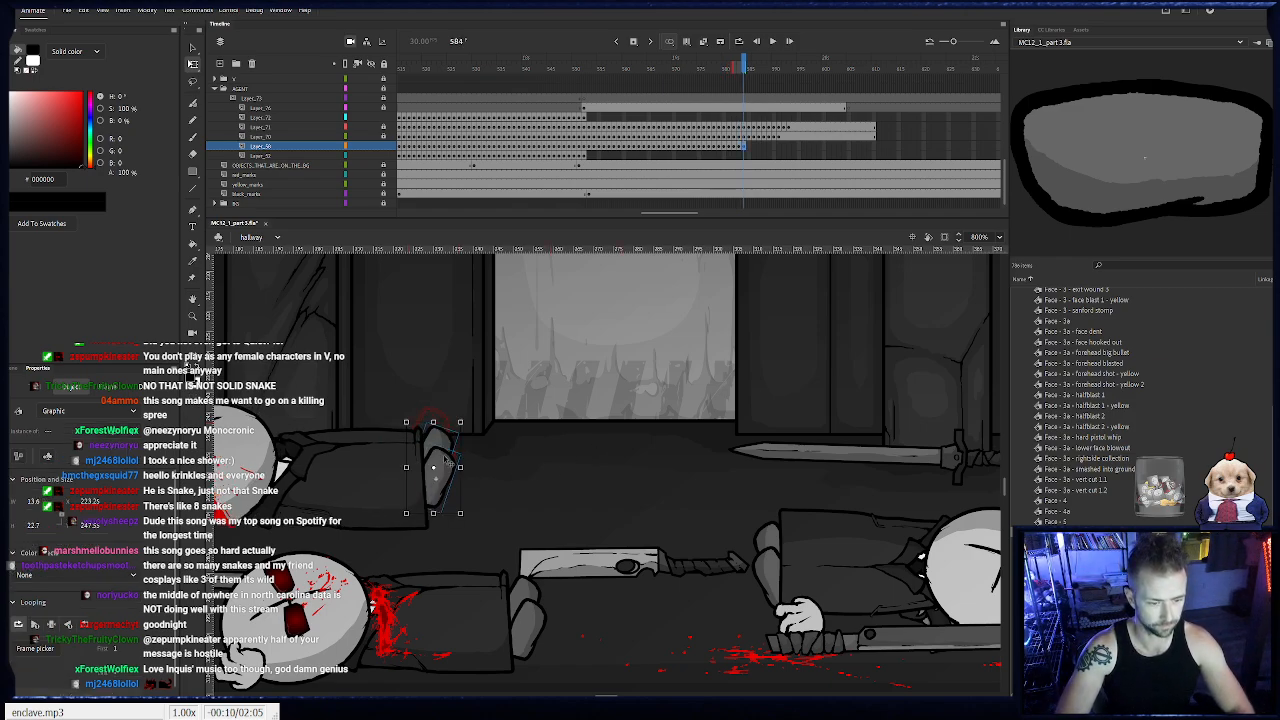
{"action": "key", "text": "period"}
{"action": "key", "text": "period"}
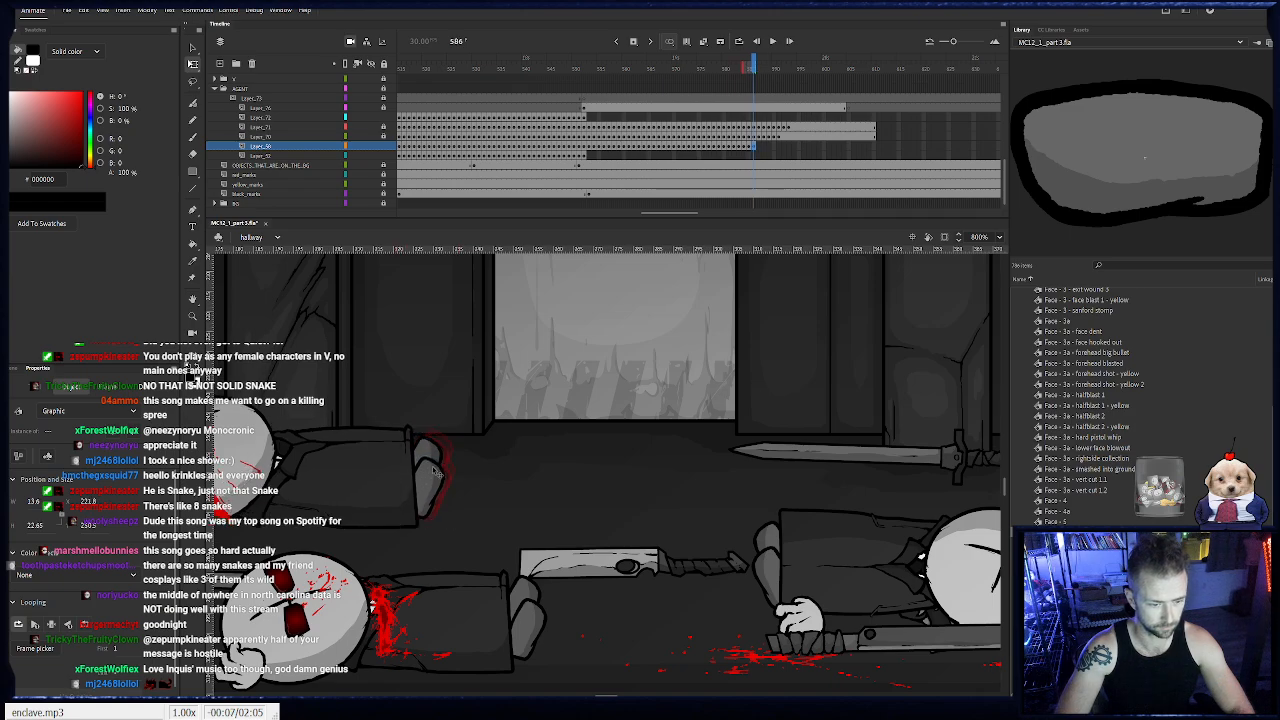
{"action": "key", "text": "period"}
{"action": "key", "text": "Left"}
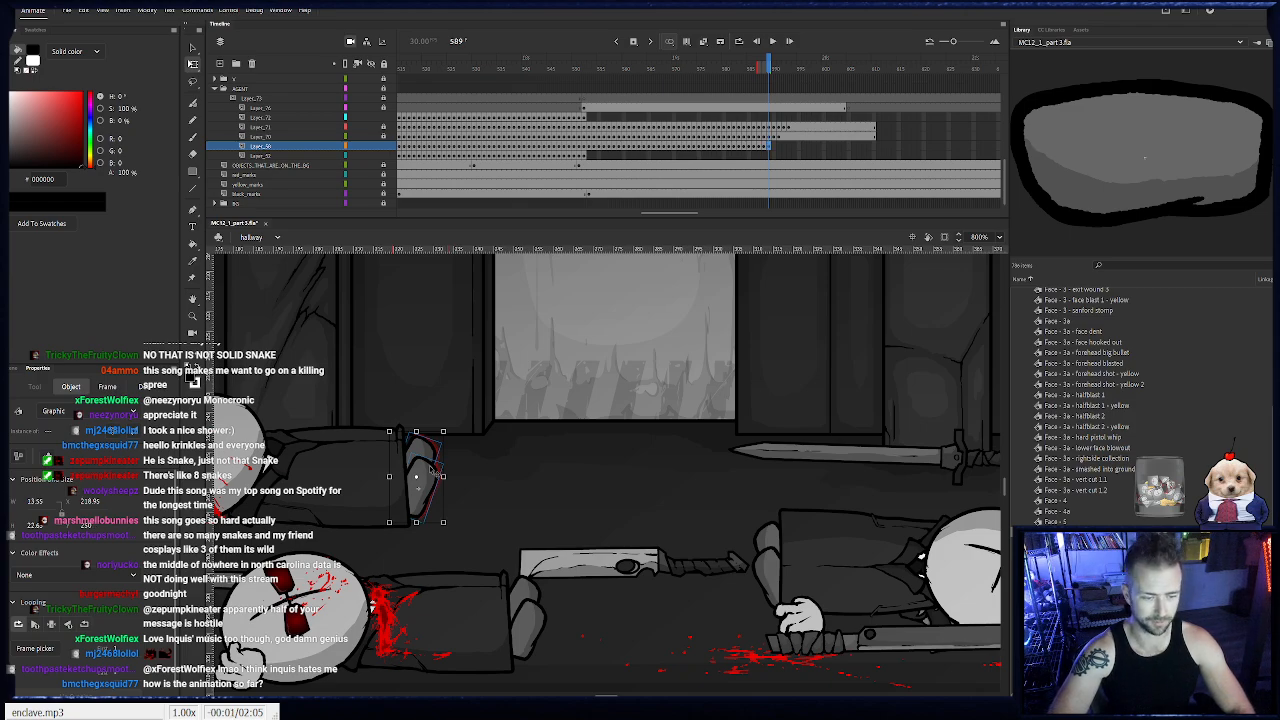
- Keyframe the agent's feet on frames 590 to 592, nudging them left, and hold them through frame 610
{"action": "key", "text": "period"}
{"action": "key", "text": "period"}
{"action": "key", "text": "Left"}
{"action": "key", "text": "period"}
{"action": "key", "text": "Left"}
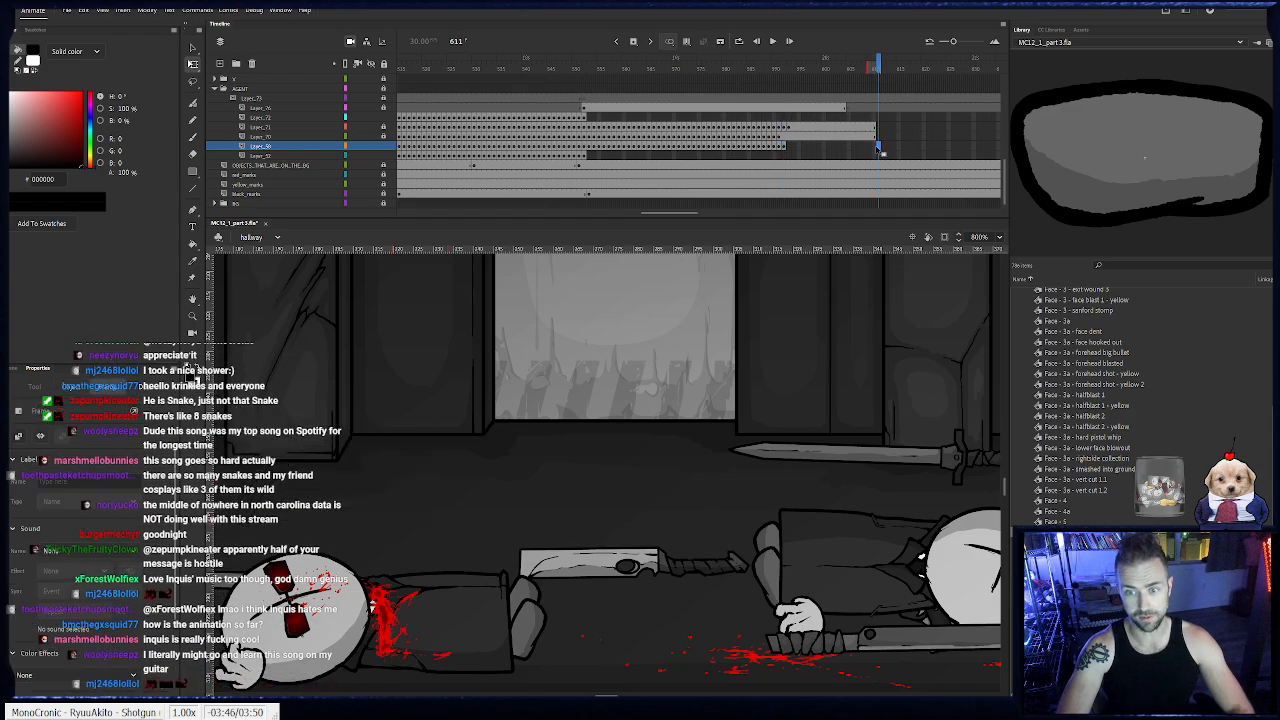
{"action": "left_click", "coordinate": [875, 148]}
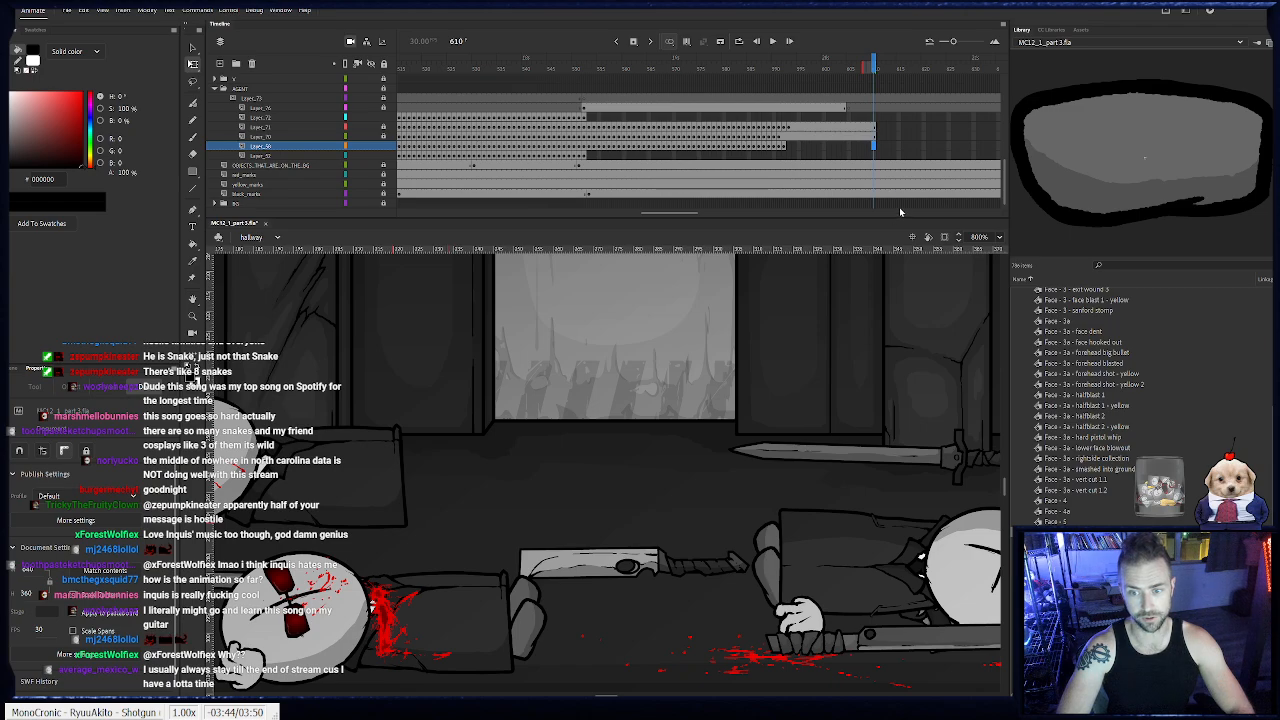
{"action": "key", "text": "F6"}
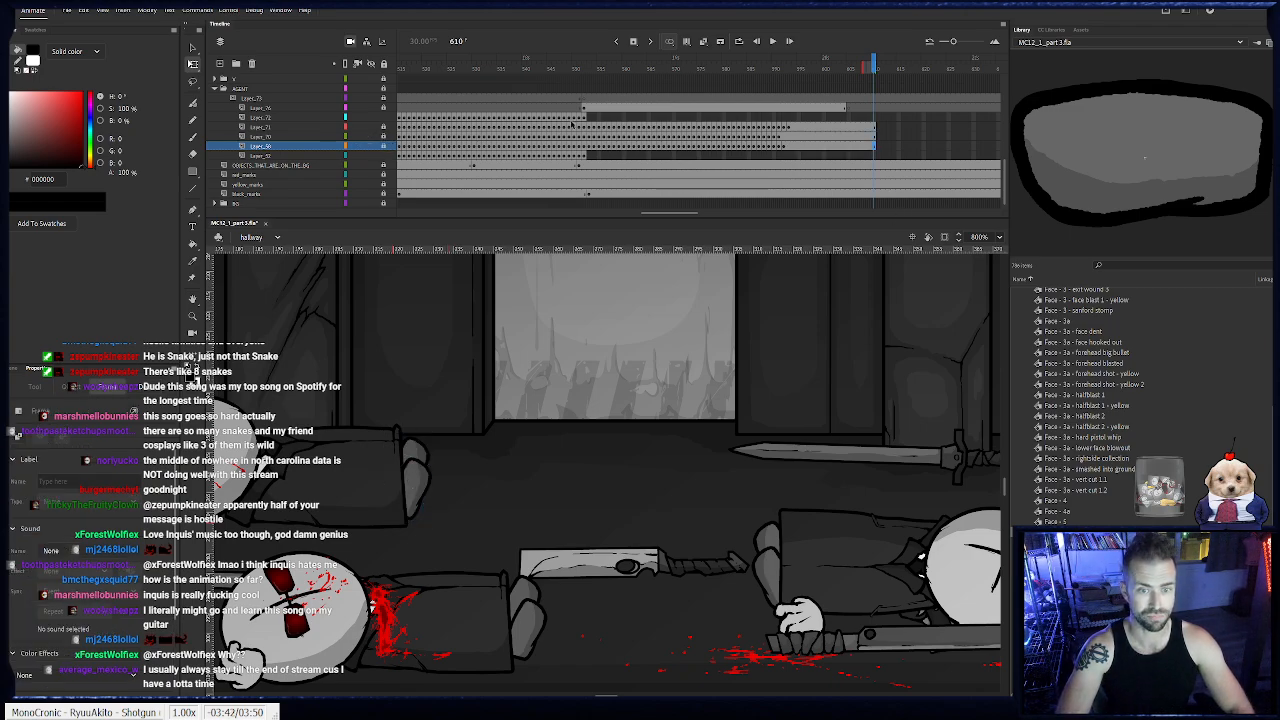
- Add a new layer above the agent's raised hand layer at the shotgun blast and go to frame 553
{"action": "left_click", "coordinate": [584, 117]}
{"action": "left_click_drag", "start_coordinate": [772, 384], "coordinate": [517, 475]}
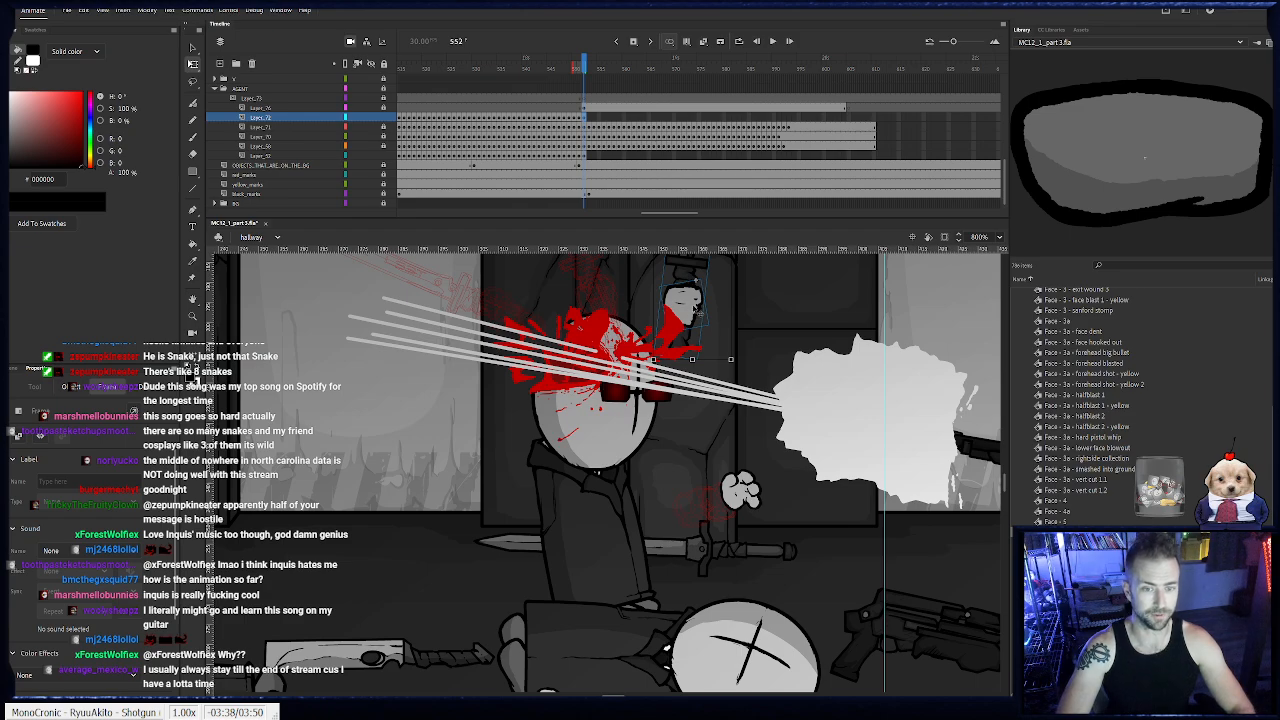
{"action": "left_click", "coordinate": [191, 50]}
{"action": "left_click", "coordinate": [193, 64]}
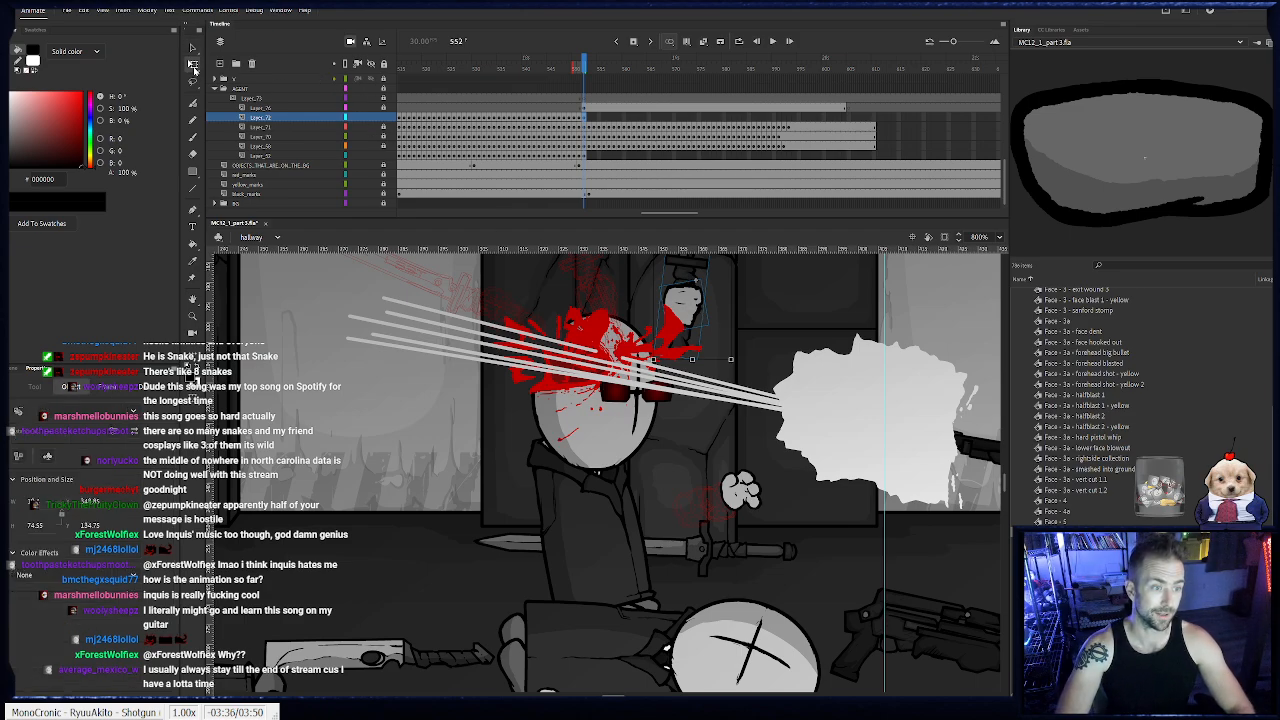
{"action": "left_click", "coordinate": [220, 64]}
{"action": "left_click", "coordinate": [585, 120]}
{"action": "left_click", "coordinate": [586, 60]}
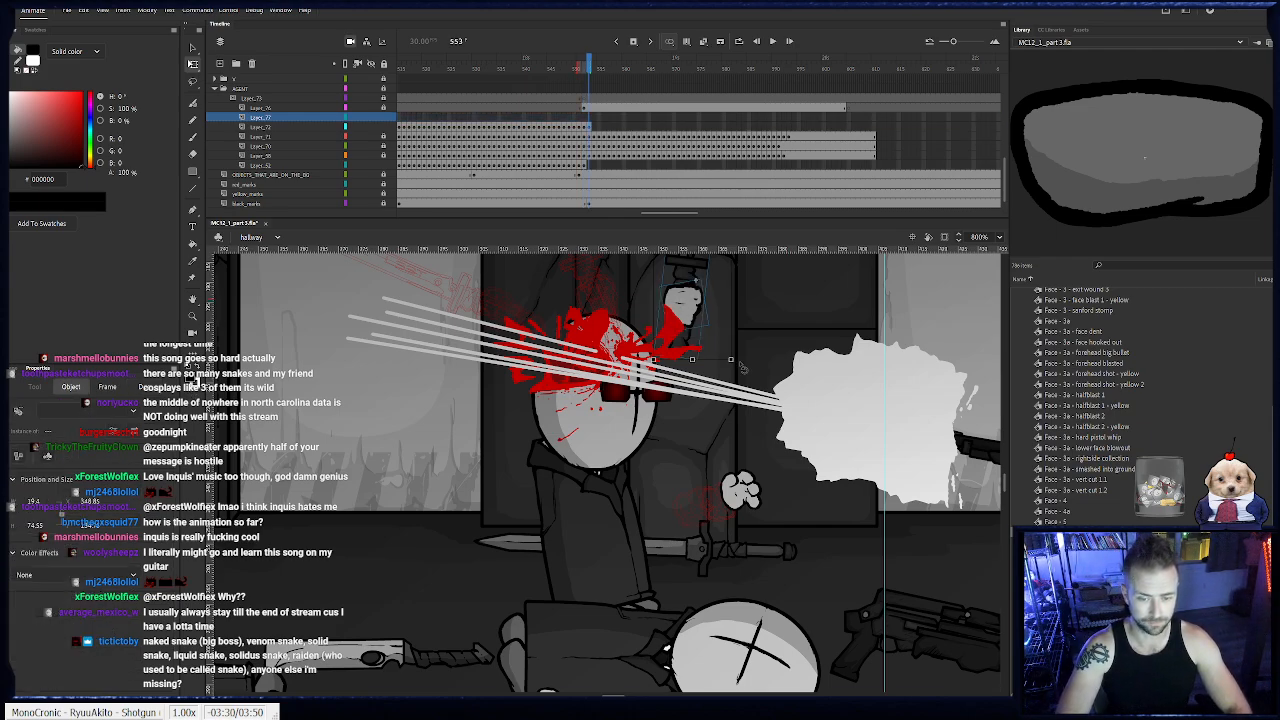
- On frame 553, move the agent's raised hand down and right to his sword and swap its symbol to Hand - Open
{"action": "left_click", "coordinate": [588, 127]}
{"action": "left_click_drag", "start_coordinate": [677, 308], "coordinate": [733, 341]}
{"action": "left_click", "coordinate": [748, 354]}
{"action": "left_click", "coordinate": [715, 335]}
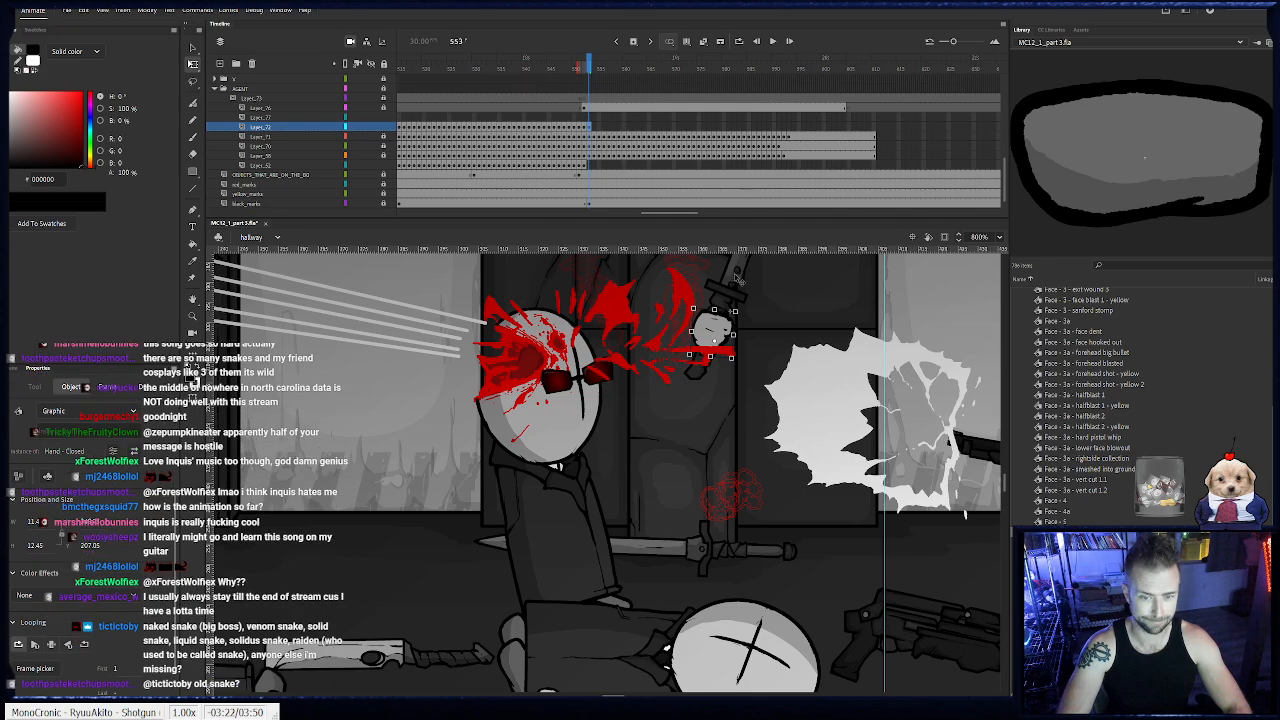
{"action": "key", "text": "ctrl+z"}
{"action": "key", "text": "Up"}
{"action": "key", "text": "Up"}
{"action": "key", "text": "Left"}
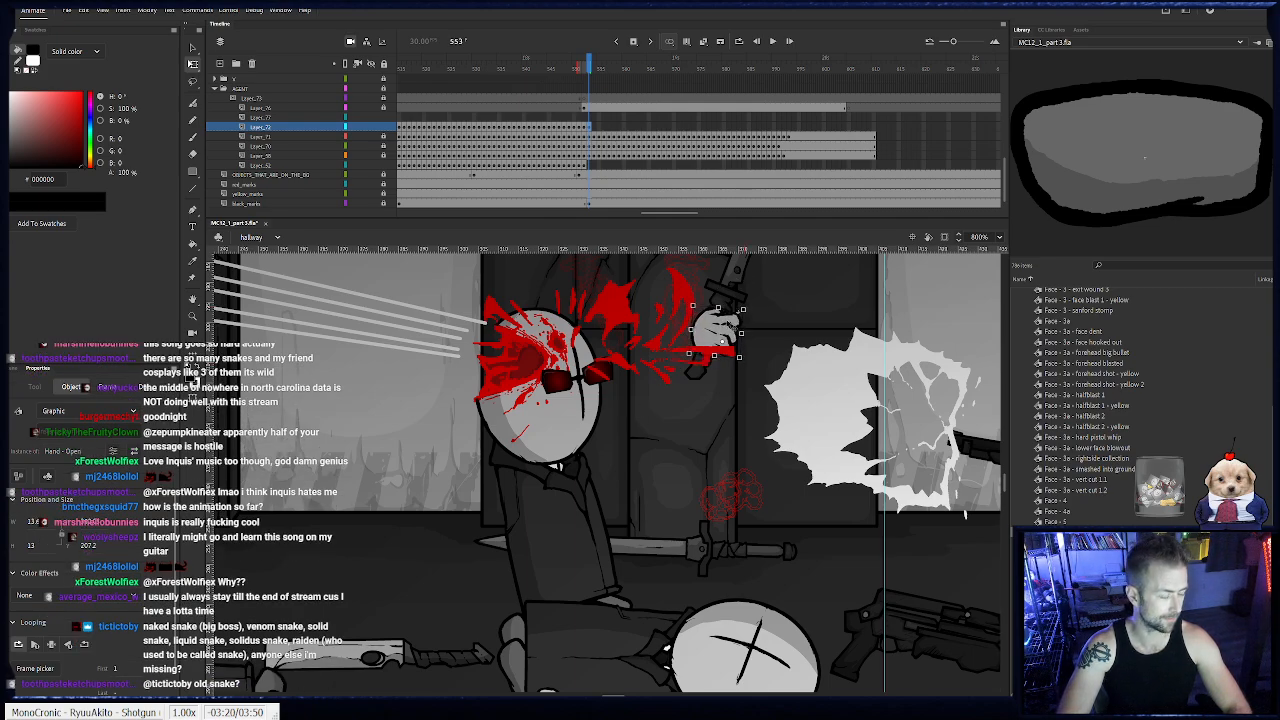
- Transfer the open hand from its old layer to a blank keyframe at frame 553 on the new layer, keeping its position
{"action": "key", "text": "ctrl+x"}
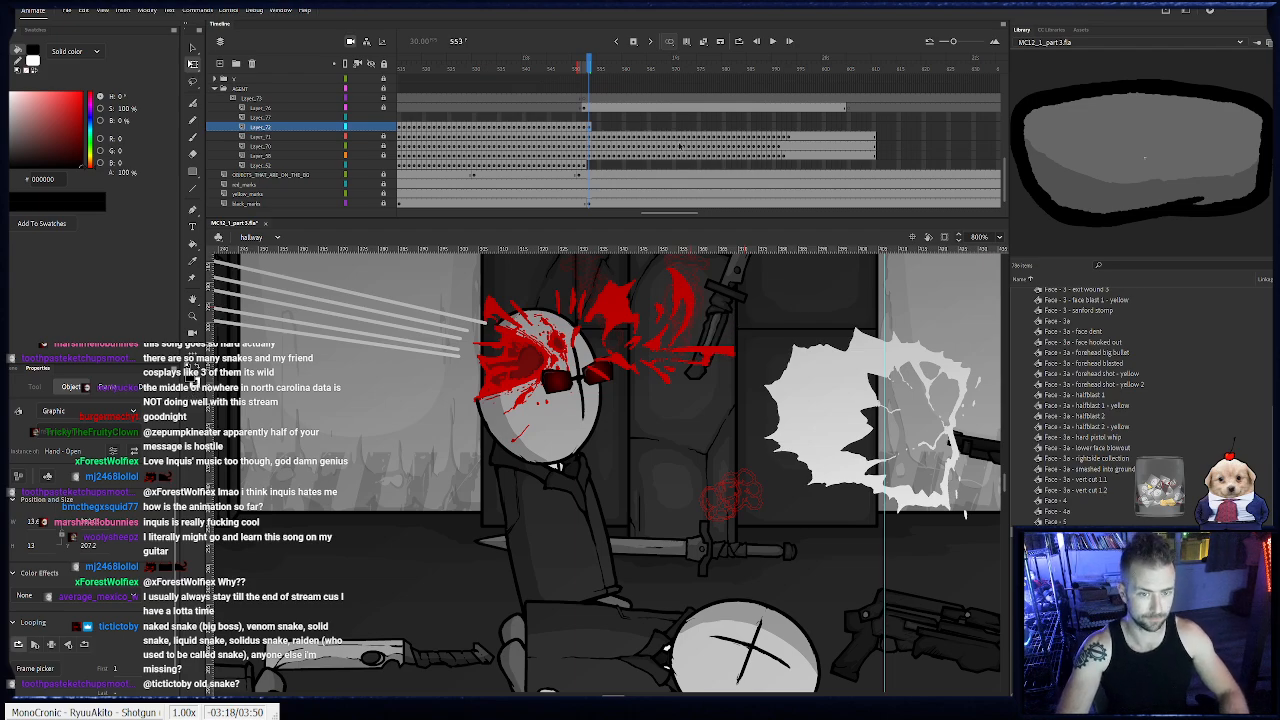
{"action": "left_click", "coordinate": [592, 118]}
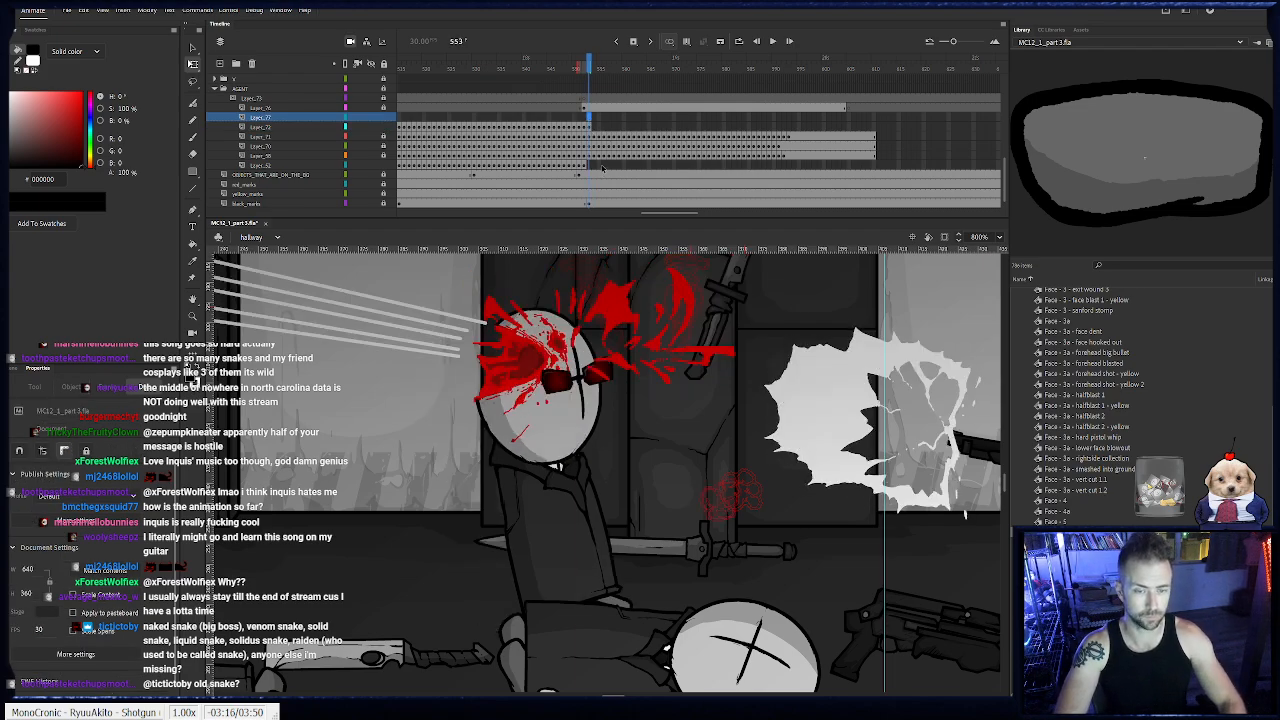
{"action": "key", "text": "F7"}
{"action": "key", "text": "ctrl+shift+v"}
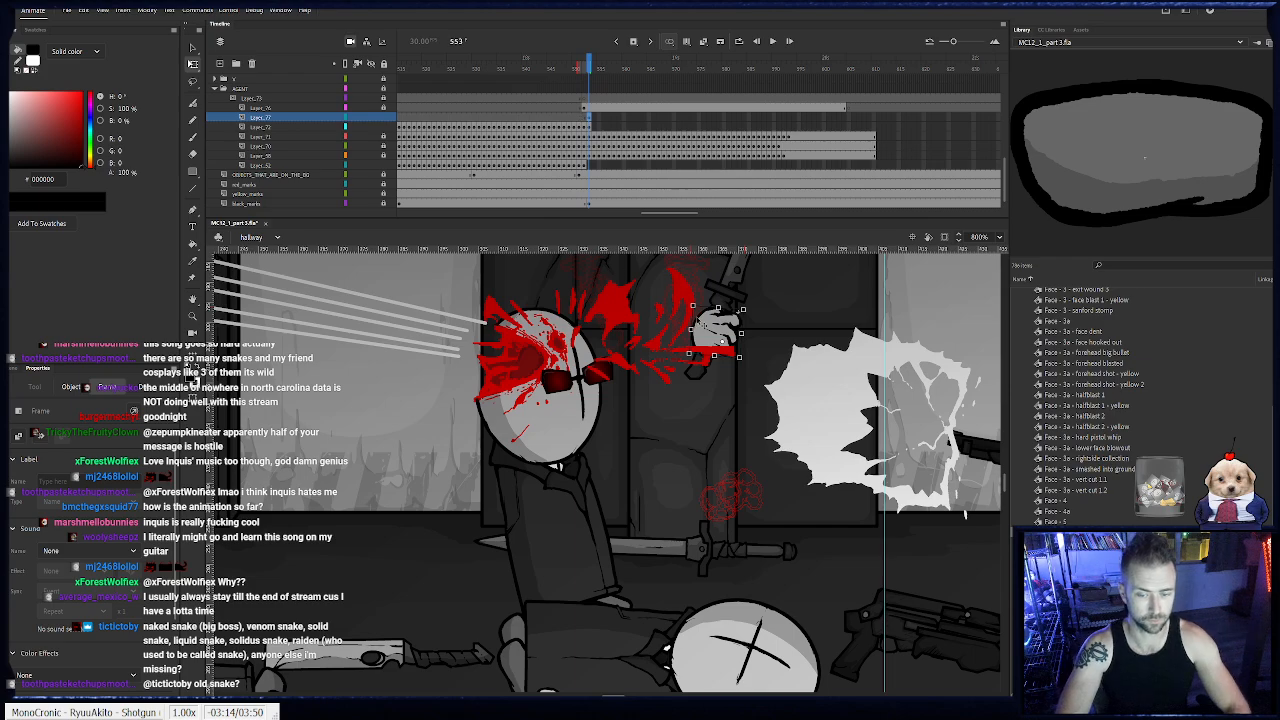
- Keyframe the open hand on frames 554 to 566, moving and rotating it left to follow the body thrown back by the blast
{"action": "key", "text": "F6"}
{"action": "left_click_drag", "start_coordinate": [743, 363], "coordinate": [357, 432]}
{"action": "key", "text": "F6"}
{"action": "key", "text": "F6"}
{"action": "key", "text": "F6"}
{"action": "key", "text": "F6"}
{"action": "key", "text": "F6"}
{"action": "key", "text": "F6"}
{"action": "key", "text": "F6"}
{"action": "key", "text": "F6"}
{"action": "key", "text": "F6"}
{"action": "key", "text": "F6"}
{"action": "key", "text": "F6"}
{"action": "key", "text": "F6"}
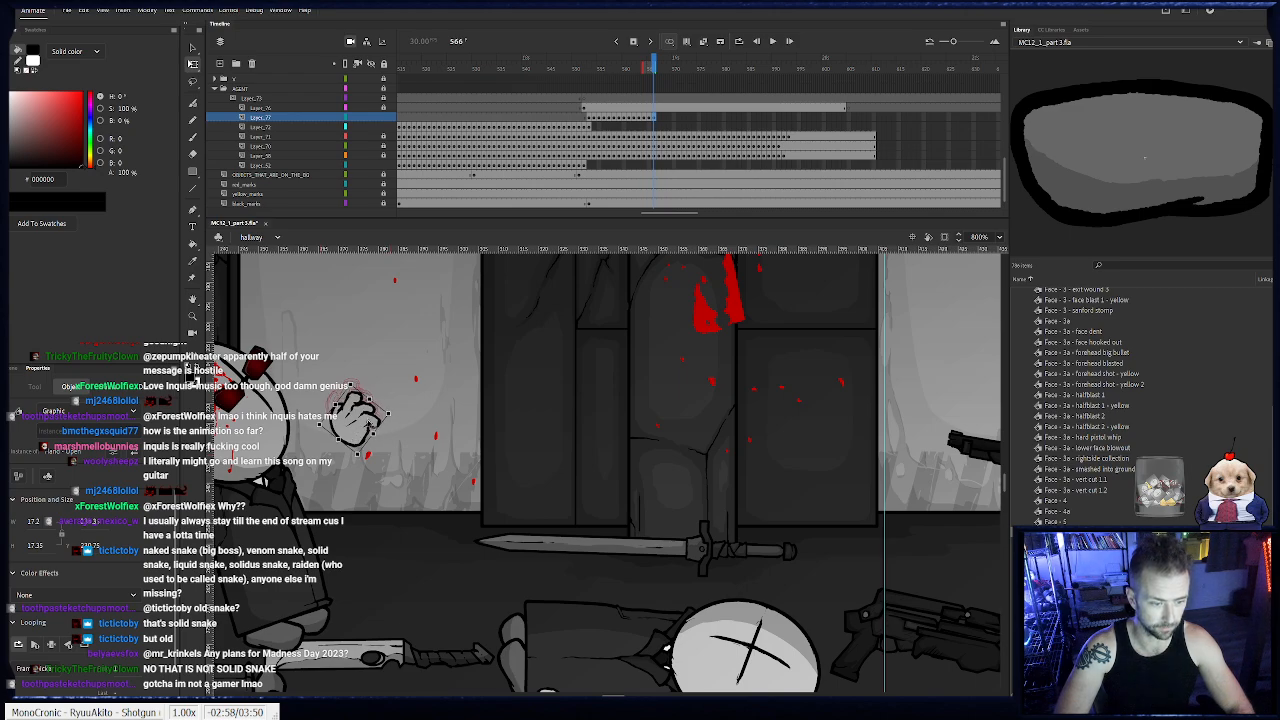
- Rotate the open hand slightly on frame 566 and keyframe it on frames 567 and 568 along with the drifting body
{"action": "left_click_drag", "start_coordinate": [394, 416], "coordinate": [396, 426]}
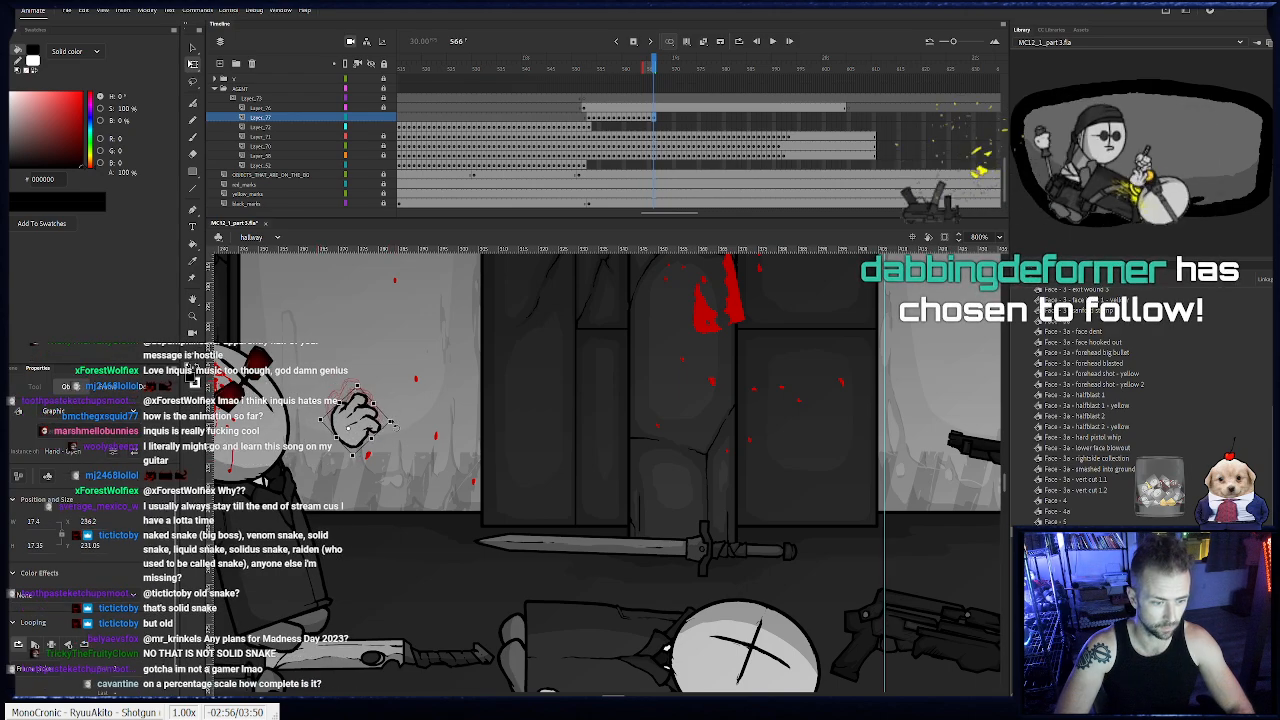
{"action": "key", "text": "F6"}
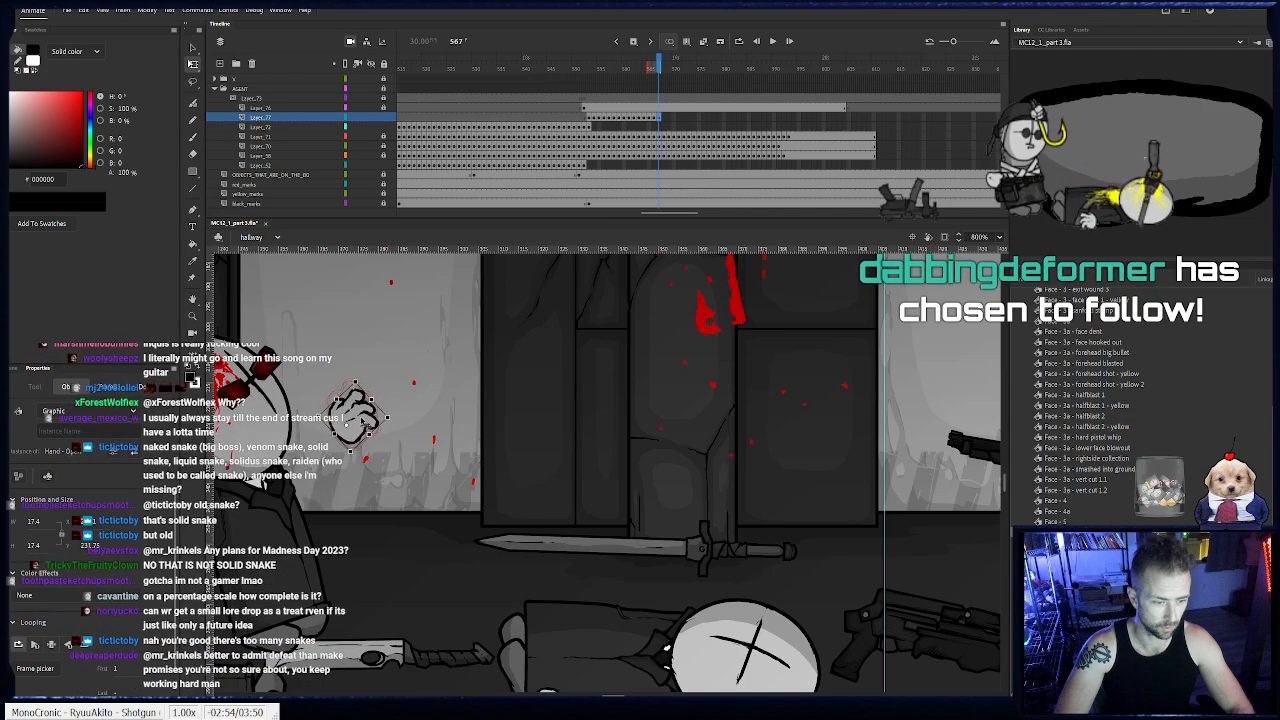
{"action": "key", "text": "F6"}
{"action": "left_click_drag", "start_coordinate": [350, 425], "coordinate": [444, 425]}
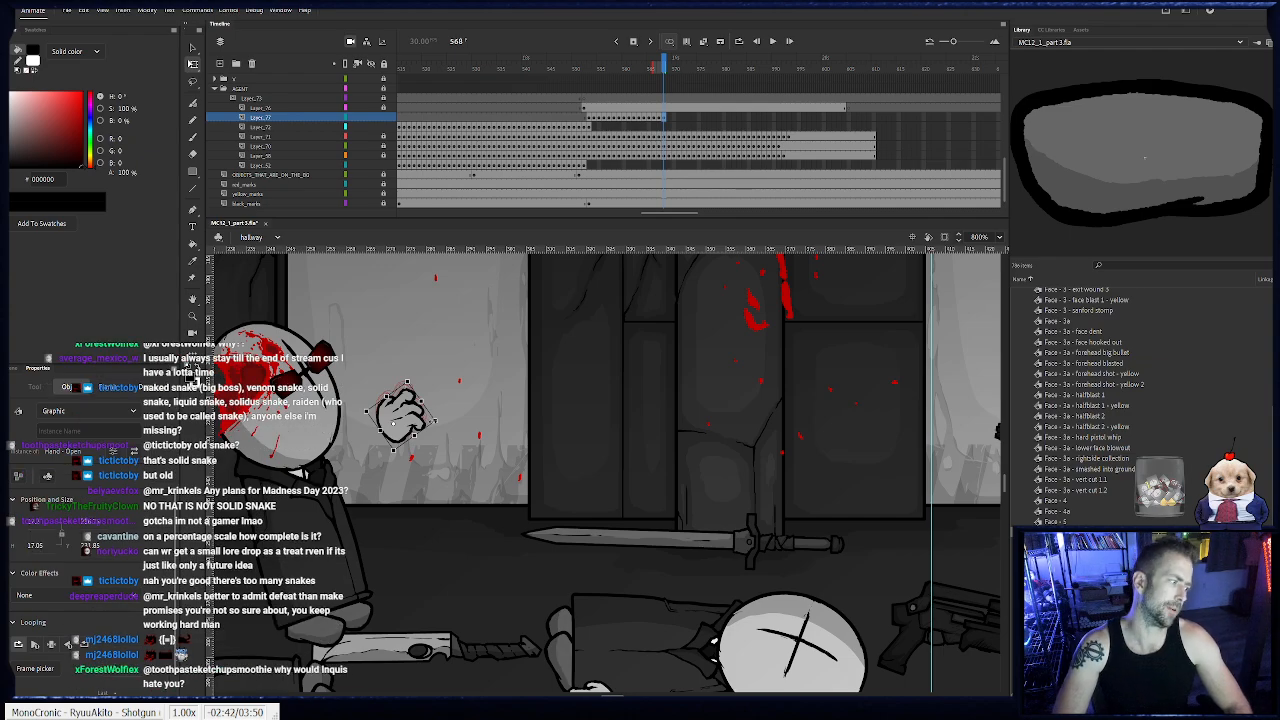
- Keyframe the open hand frame by frame from 569 until it rests on the floor beside the body, and hold it through frame 610
{"action": "key", "text": "F6"}
{"action": "left_click_drag", "start_coordinate": [418, 420], "coordinate": [403, 571]}
{"action": "key", "text": "F6"}
{"action": "key", "text": "F6"}
{"action": "key", "text": "F6"}
{"action": "key", "text": "F6"}
{"action": "key", "text": "F6"}
{"action": "key", "text": "F6"}
{"action": "key", "text": "F6"}
{"action": "key", "text": "F6"}
{"action": "key", "text": "F6"}
{"action": "key", "text": "F6"}
{"action": "key", "text": "F6"}
{"action": "key", "text": "F6"}
{"action": "key", "text": "F6"}
{"action": "key", "text": "F6"}
{"action": "key", "text": "F6"}
{"action": "key", "text": "F6"}
{"action": "key", "text": "F6"}
{"action": "key", "text": "F6"}
{"action": "key", "text": "F6"}
{"action": "key", "text": "F6"}
{"action": "key", "text": "F6"}
{"action": "key", "text": "F6"}
{"action": "key", "text": "F6"}
{"action": "key", "text": "F6"}
{"action": "key", "text": "F6"}
{"action": "left_click", "coordinate": [874, 118]}
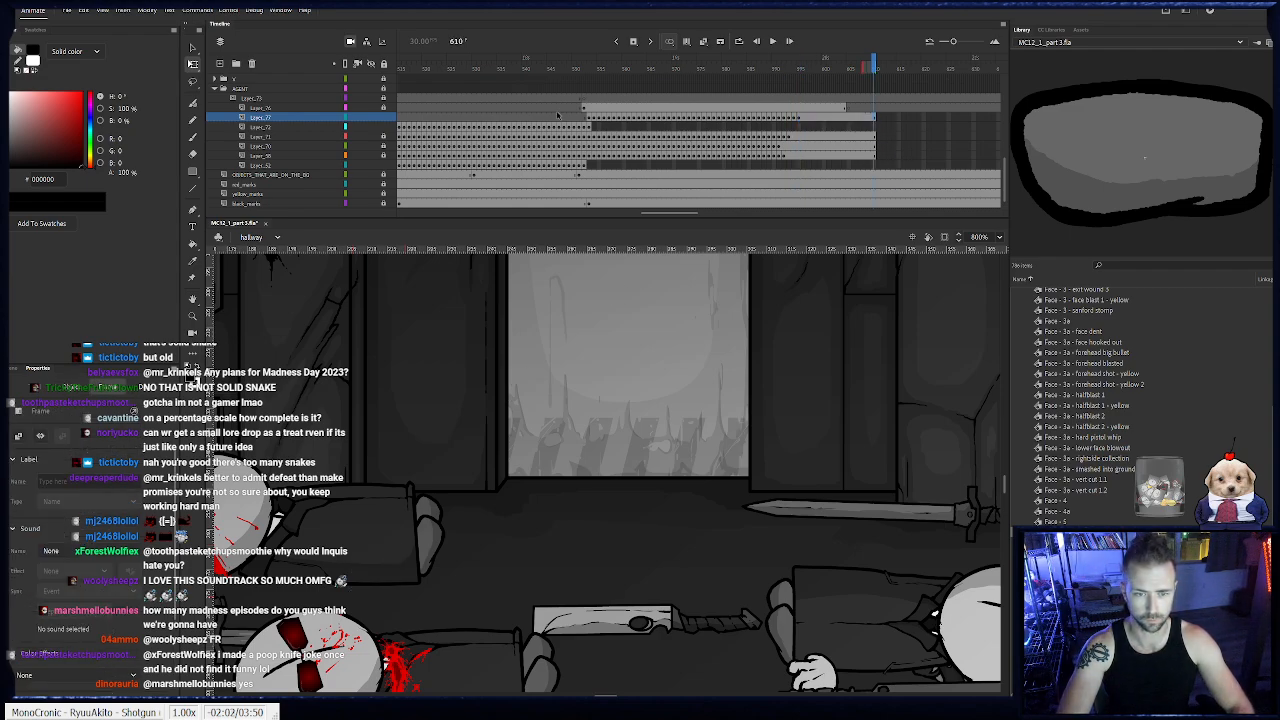
{"action": "key", "text": "F6"}
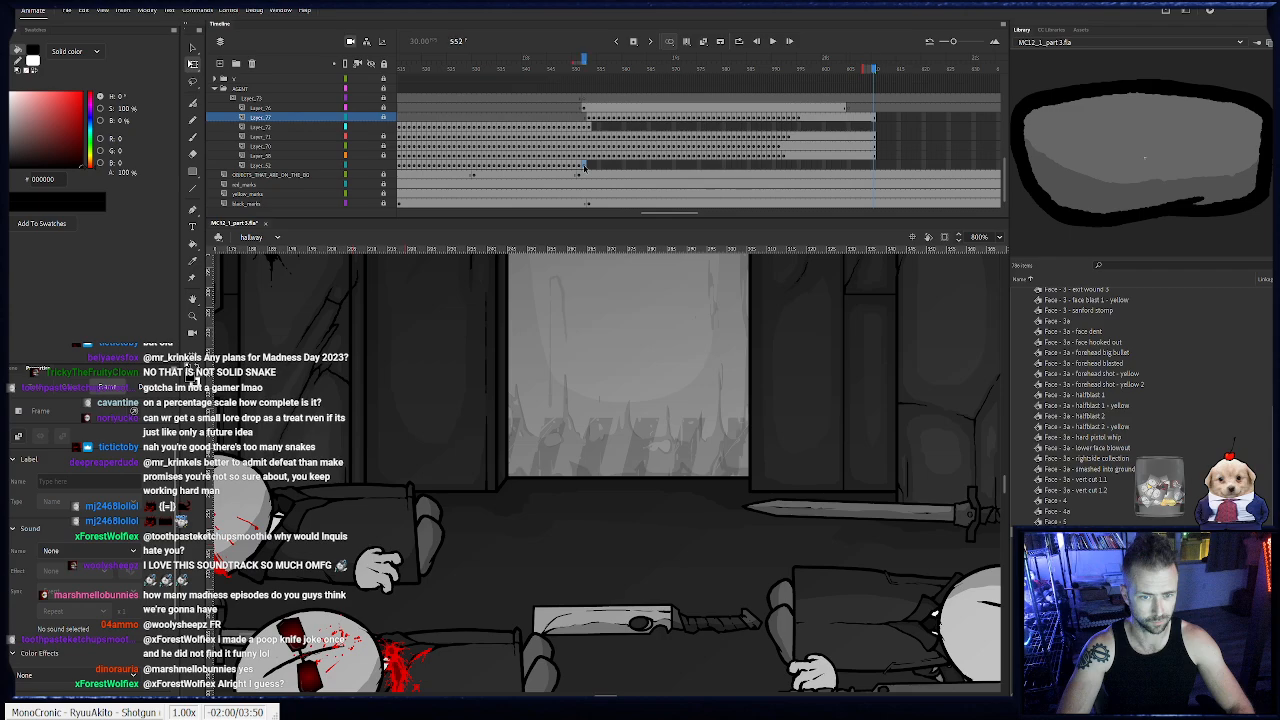
- Keyframe the agent's other hand on frames 553 to 568, moving it left with the body flying back
{"action": "left_click", "coordinate": [585, 166]}
{"action": "left_click_drag", "start_coordinate": [740, 363], "coordinate": [457, 370]}
{"action": "left_click", "coordinate": [721, 464]}
{"action": "key", "text": "F6"}
{"action": "left_click_drag", "start_coordinate": [733, 460], "coordinate": [366, 433]}
{"action": "key", "text": "F6"}
{"action": "key", "text": "F6"}
{"action": "key", "text": "F6"}
{"action": "key", "text": "F6"}
{"action": "key", "text": "F6"}
{"action": "key", "text": "F6"}
{"action": "key", "text": "F6"}
{"action": "key", "text": "F6"}
{"action": "key", "text": "F6"}
{"action": "key", "text": "F6"}
{"action": "key", "text": "F6"}
{"action": "key", "text": "period"}
{"action": "key", "text": "period"}
{"action": "key", "text": "period"}
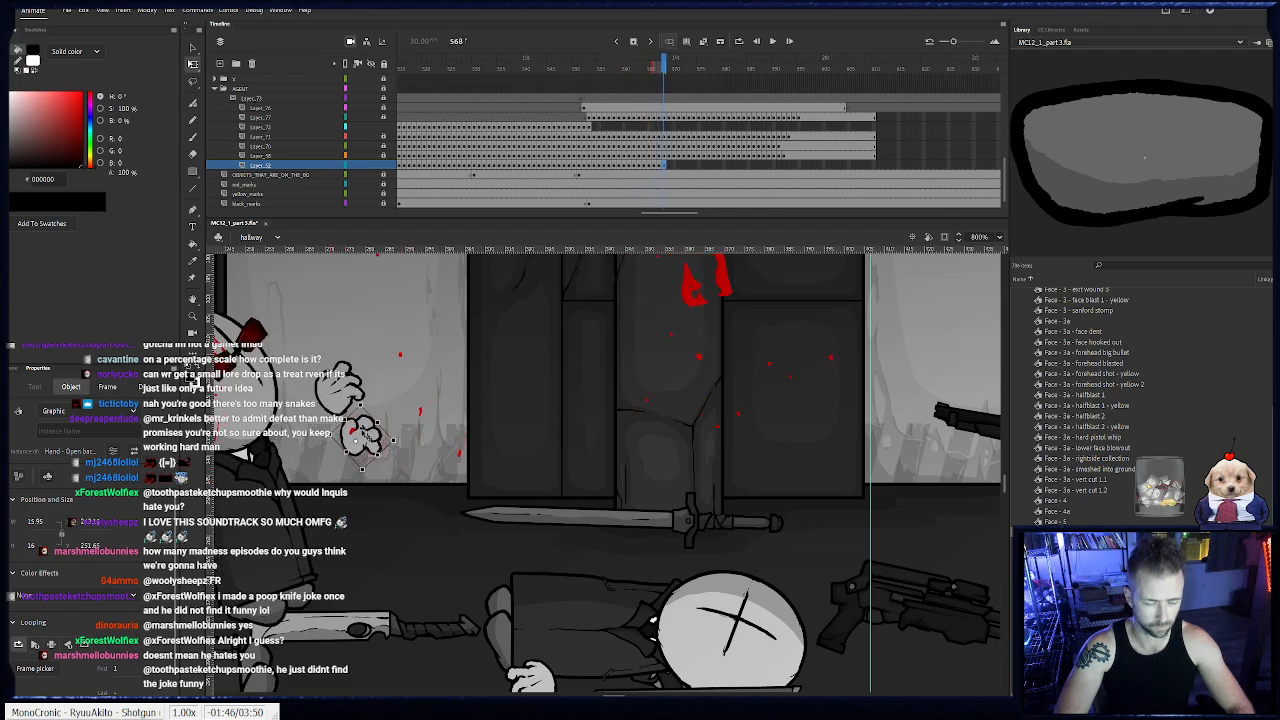
- Keyframe the other hand on frames 569 to 575, shifting it further left with the falling body
{"action": "key", "text": "period"}
{"action": "key", "text": "period"}
{"action": "key", "text": "period"}
{"action": "key", "text": "period"}
{"action": "key", "text": "period"}
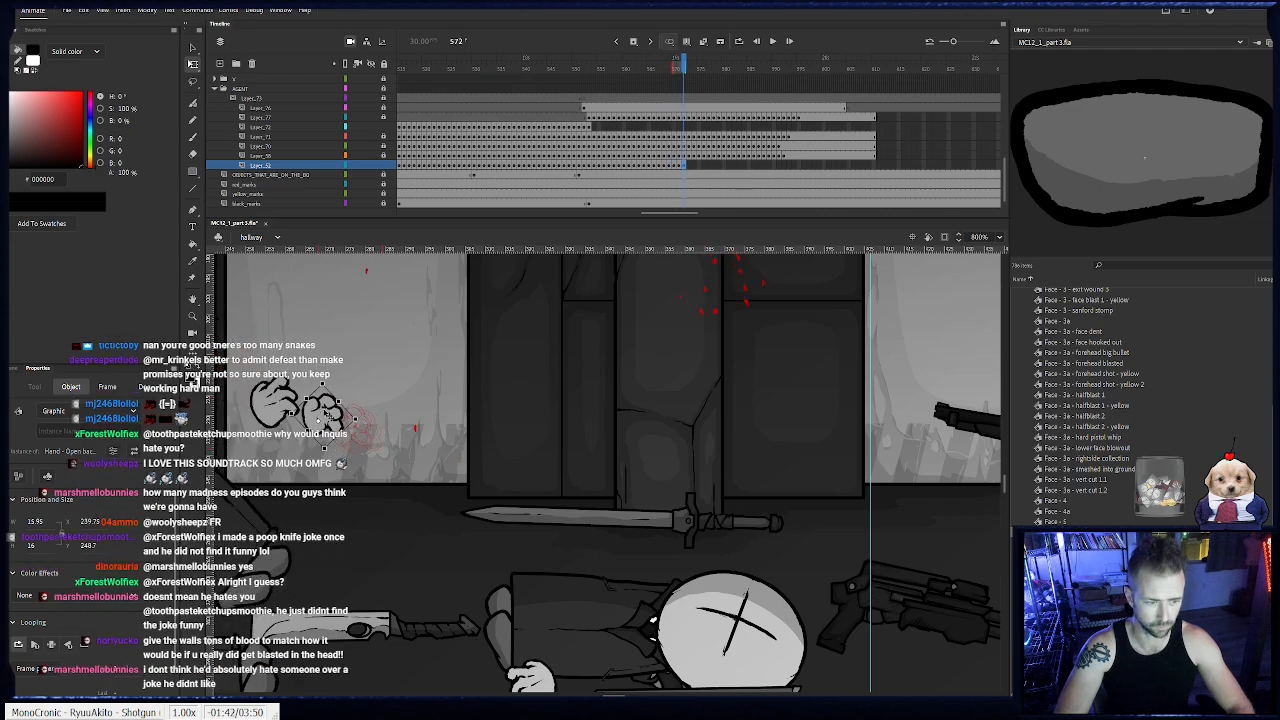
{"action": "key", "text": "period"}
{"action": "left_click_drag", "start_coordinate": [620, 406], "coordinate": [516, 447]}
{"action": "key", "text": "F6"}
- Keyframe the other hand on frames 576 to 587, following the body to the floor, and delete it on frame 588
{"action": "key", "text": "F6"}
{"action": "left_click_drag", "start_coordinate": [485, 407], "coordinate": [364, 480]}
{"action": "key", "text": "F6"}
{"action": "key", "text": "F6"}
{"action": "key", "text": "F6"}
{"action": "key", "text": "F6"}
{"action": "key", "text": "F6"}
{"action": "key", "text": "F6"}
{"action": "key", "text": "F6"}
{"action": "key", "text": "F6"}
{"action": "key", "text": "F6"}
{"action": "key", "text": "F6"}
{"action": "key", "text": "F6"}
{"action": "left_click_drag", "start_coordinate": [364, 480], "coordinate": [357, 510]}
{"action": "key", "text": "F6"}
{"action": "key", "text": "F6"}
{"action": "key", "text": "Delete"}
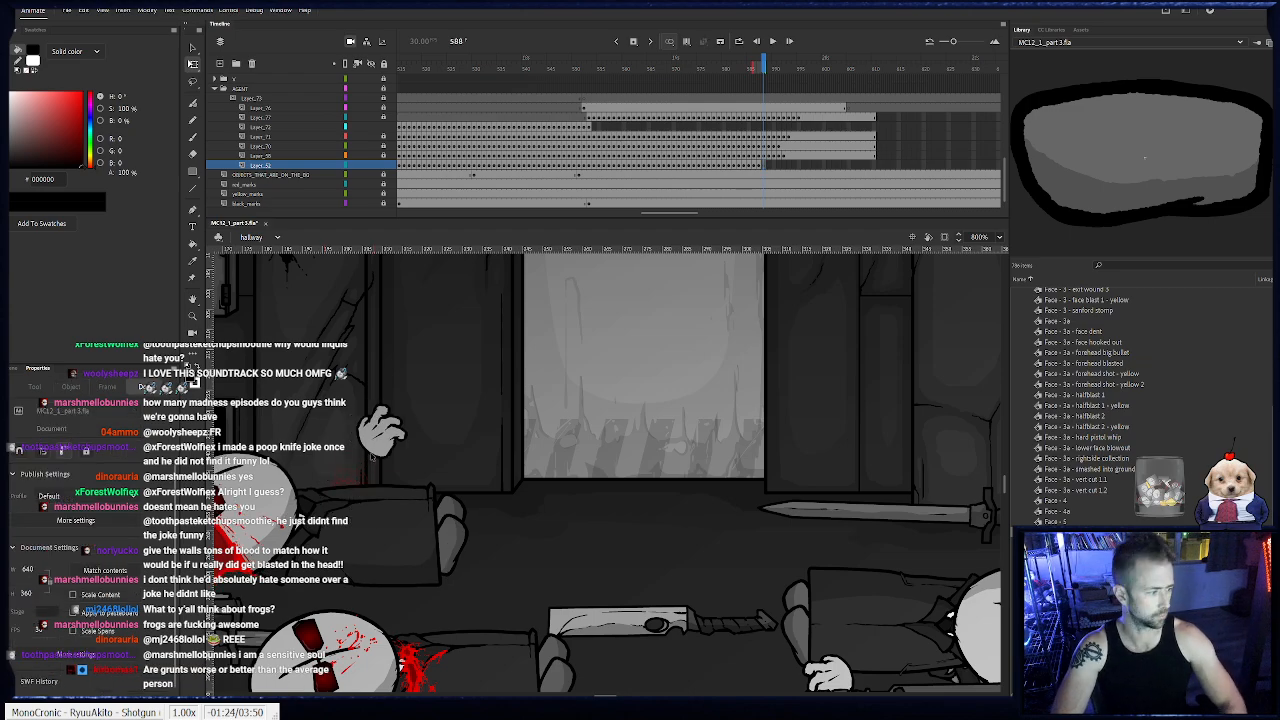
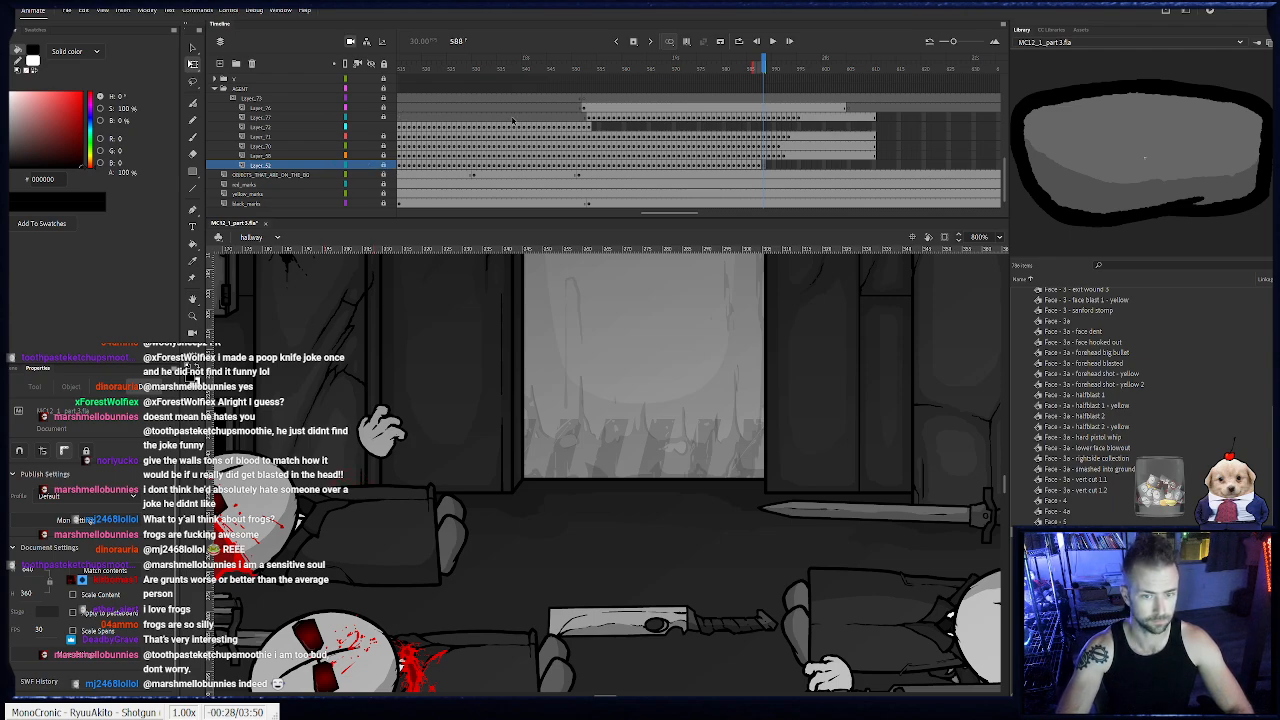
- Keyframe the agent's sword on frames 554 to 557, spinning it out of his hand until the blade points down to the right
{"action": "left_click", "coordinate": [588, 127]}
{"action": "left_click_drag", "start_coordinate": [866, 378], "coordinate": [413, 550]}
{"action": "key", "text": "F6"}
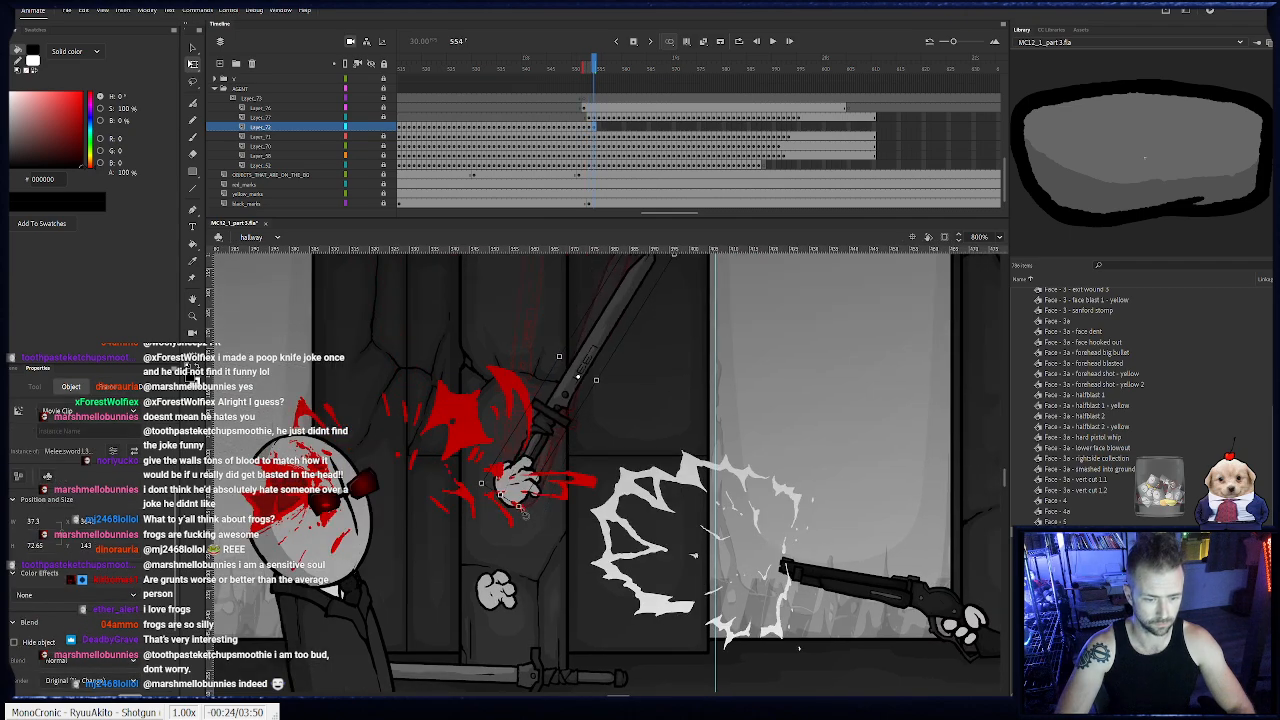
{"action": "left_click_drag", "start_coordinate": [532, 520], "coordinate": [467, 478]}
{"action": "left_click_drag", "start_coordinate": [541, 399], "coordinate": [570, 399]}
{"action": "key", "text": "F6"}
{"action": "left_click_drag", "start_coordinate": [513, 486], "coordinate": [494, 319]}
{"action": "key", "text": "F6"}
{"action": "left_click_drag", "start_coordinate": [587, 366], "coordinate": [597, 364]}
{"action": "left_click_drag", "start_coordinate": [669, 380], "coordinate": [631, 422]}
{"action": "key", "text": "F6"}
{"action": "left_click_drag", "start_coordinate": [751, 421], "coordinate": [735, 476]}
{"action": "left_click_drag", "start_coordinate": [634, 439], "coordinate": [641, 429]}
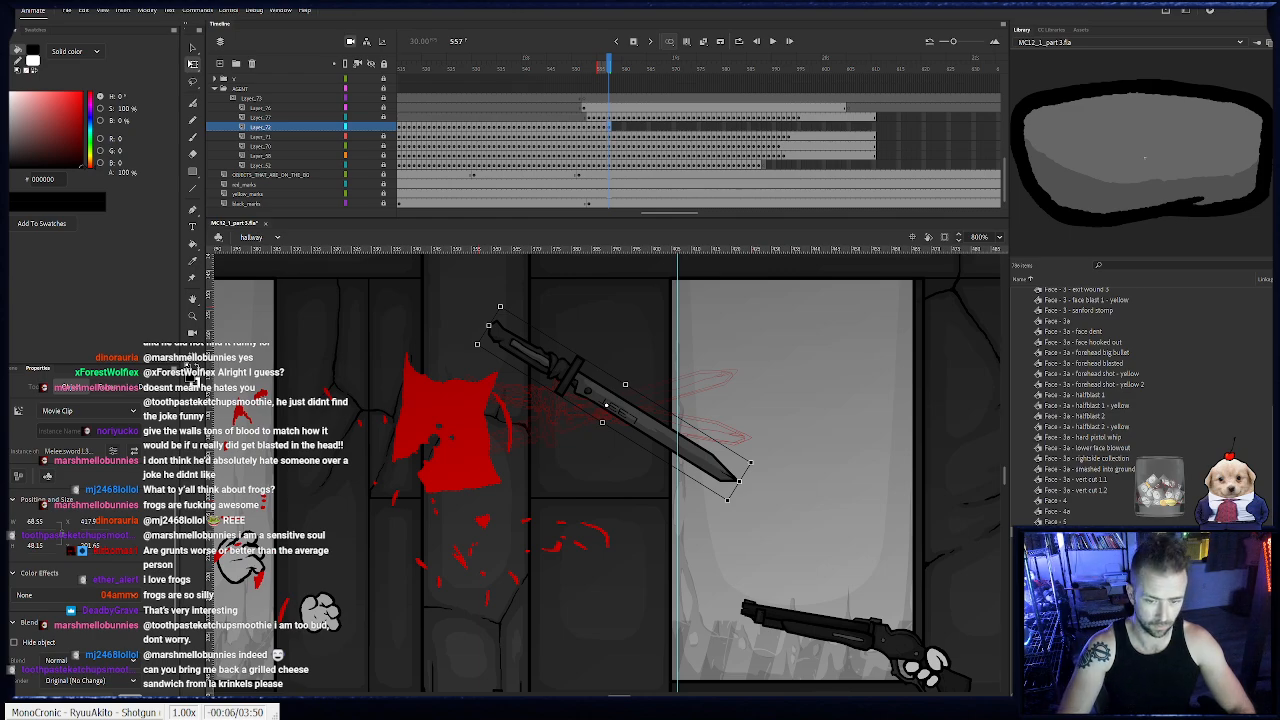
{"action": "left_click_drag", "start_coordinate": [757, 468], "coordinate": [729, 441]}
- Keyframe the sword on frames 558 to 563, dropping it toward the floor while turning the blade vertical
{"action": "key", "text": "F6"}
{"action": "key", "text": "F6"}
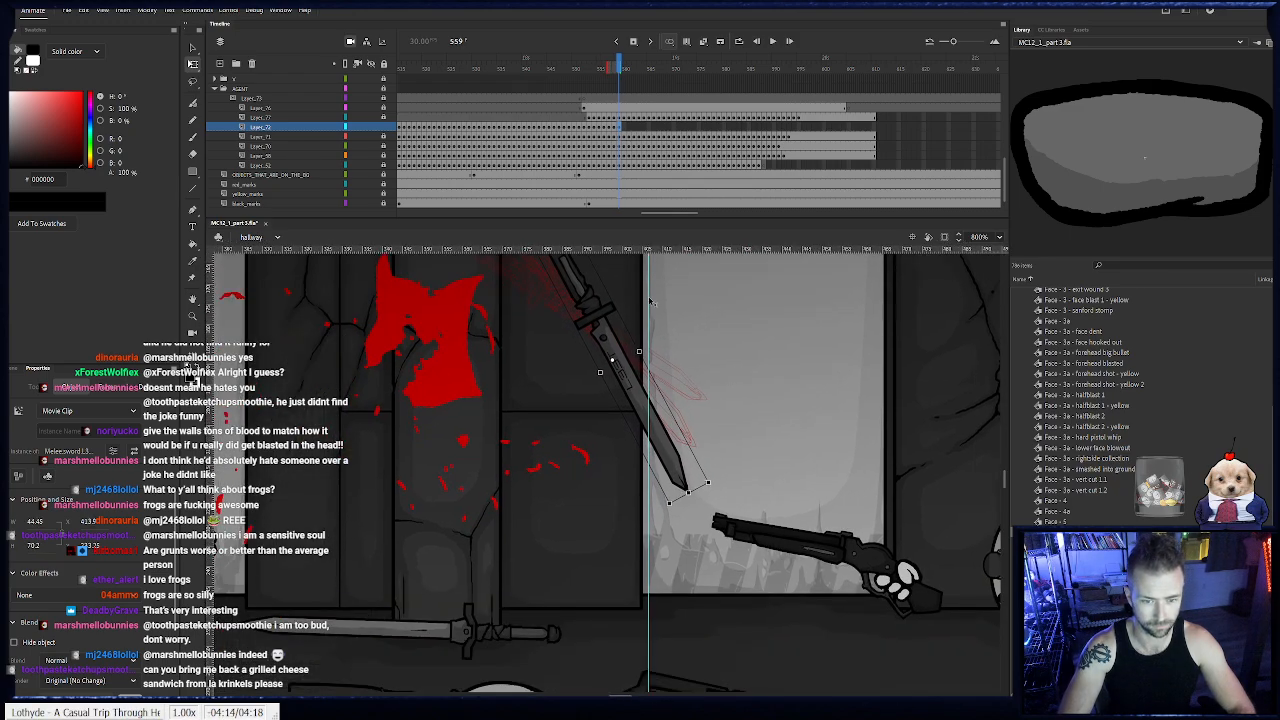
{"action": "key", "text": "F6"}
{"action": "left_click_drag", "start_coordinate": [713, 480], "coordinate": [687, 612]}
{"action": "key", "text": "F6"}
{"action": "key", "text": "F6"}
{"action": "left_click_drag", "start_coordinate": [661, 557], "coordinate": [675, 610]}
{"action": "key", "text": "F6"}
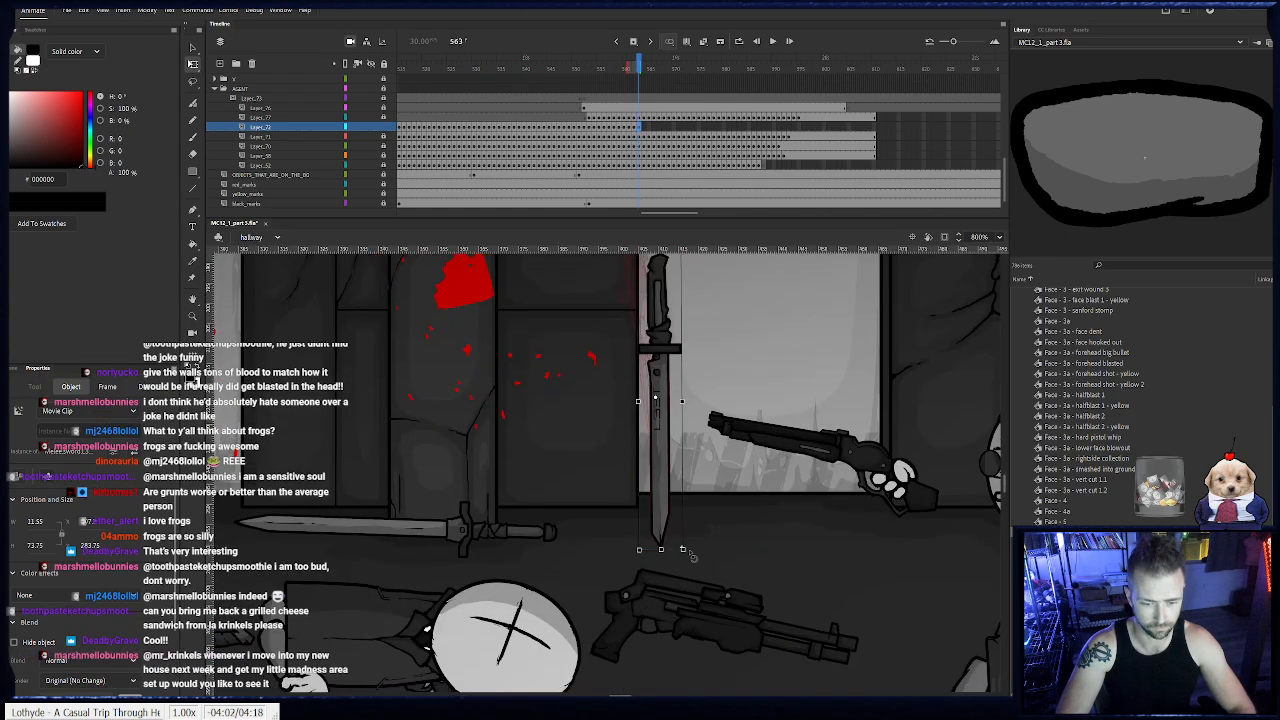
{"action": "left_click_drag", "start_coordinate": [660, 522], "coordinate": [678, 645]}
- Keyframe the sword on frames 564 to 566, with its tip reaching the floor and its handle tilting right
{"action": "key", "text": "F6"}
{"action": "scroll", "coordinate": [679, 555], "scroll_direction": "down", "scroll_amount": 2}
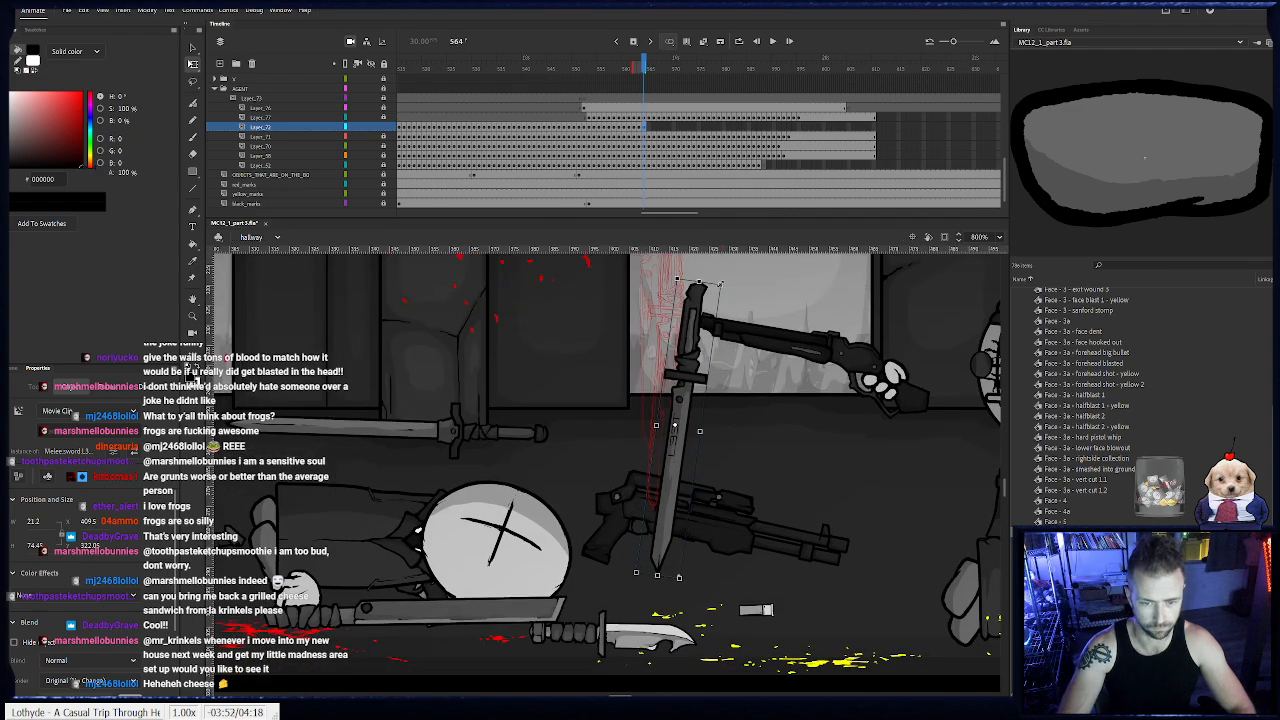
{"action": "left_click_drag", "start_coordinate": [690, 325], "coordinate": [693, 325]}
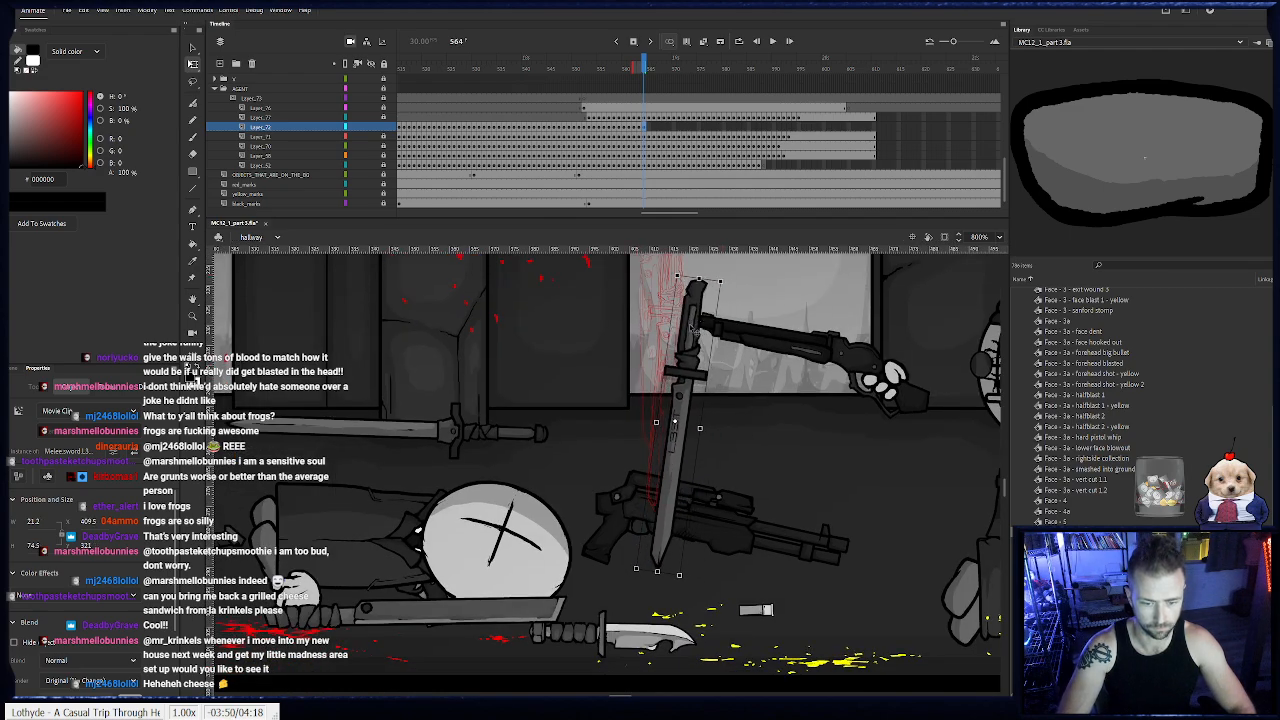
{"action": "key", "text": "F6"}
{"action": "left_click_drag", "start_coordinate": [720, 282], "coordinate": [734, 284]}
{"action": "key", "text": "ctrl+z"}
{"action": "left_click_drag", "start_coordinate": [685, 342], "coordinate": [698, 337]}
{"action": "key", "text": "F6"}
{"action": "left_click_drag", "start_coordinate": [737, 278], "coordinate": [749, 283]}
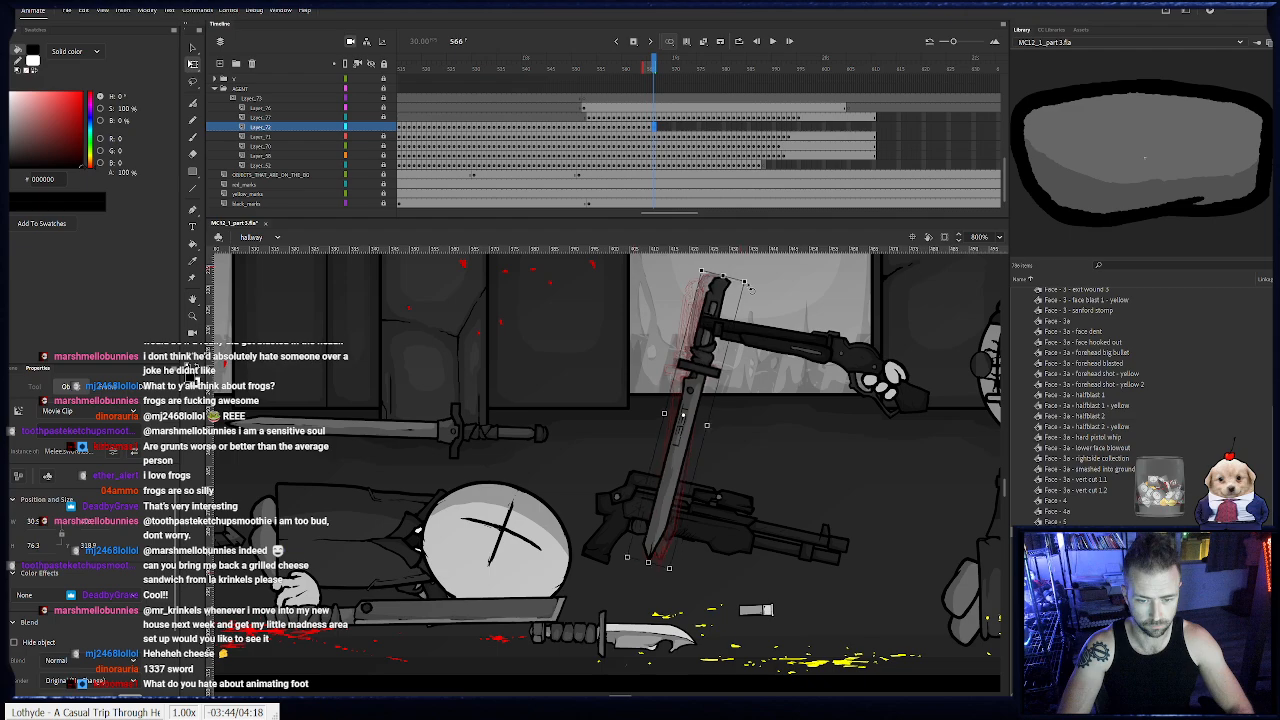
{"action": "left_click_drag", "start_coordinate": [698, 391], "coordinate": [718, 387]}
{"action": "left_click_drag", "start_coordinate": [600, 391], "coordinate": [593, 386]}
- Keyframe the sword on frames 567 to 578, toppling it to the right until it lies flat on the floor
{"action": "key", "text": "F6"}
{"action": "left_click_drag", "start_coordinate": [614, 265], "coordinate": [707, 384]}
{"action": "key", "text": "F6"}
{"action": "key", "text": "F6"}
{"action": "key", "text": "F6"}
{"action": "left_click_drag", "start_coordinate": [779, 406], "coordinate": [768, 466]}
{"action": "key", "text": "F6"}
{"action": "left_click_drag", "start_coordinate": [797, 421], "coordinate": [811, 469]}
{"action": "key", "text": "F6"}
{"action": "left_click_drag", "start_coordinate": [742, 497], "coordinate": [796, 551]}
{"action": "key", "text": "F6"}
{"action": "key", "text": "F6"}
{"action": "key", "text": "F6"}
{"action": "key", "text": "F6"}
{"action": "key", "text": "F6"}
{"action": "key", "text": "F6"}
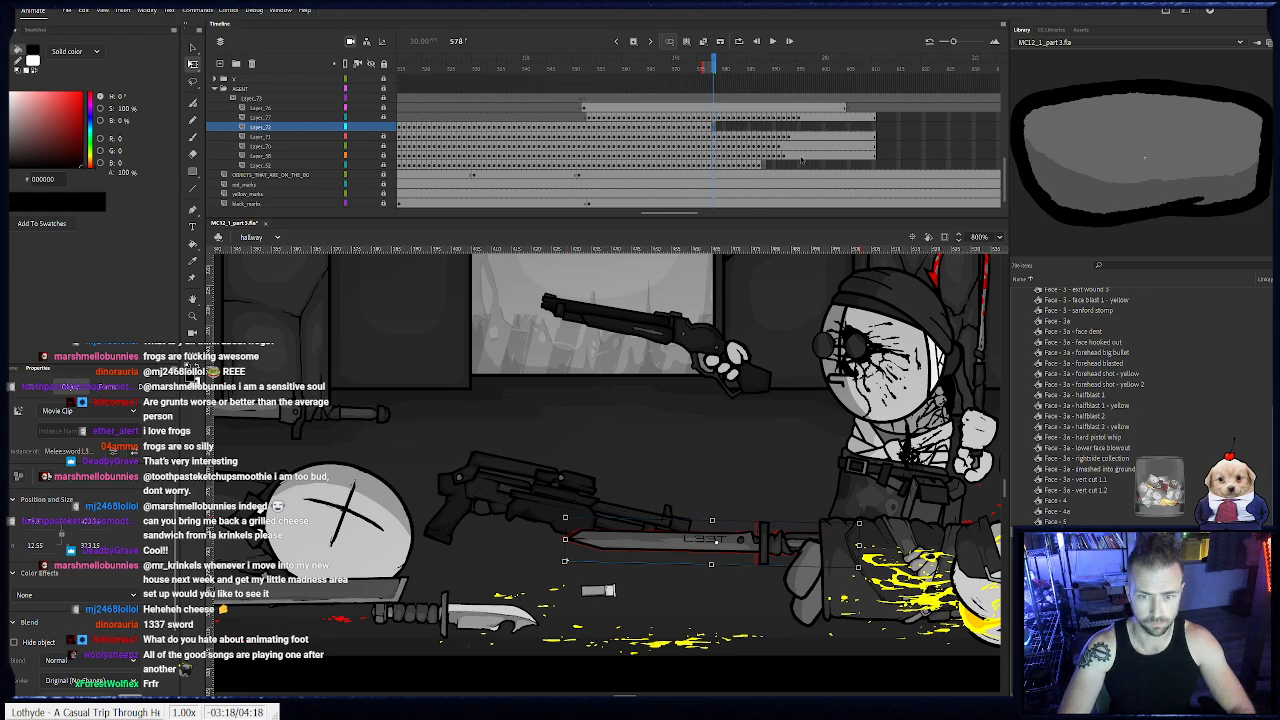
- Move the fallen sword at frame 578 in place from its own layer to a new keyframe on the layer of objects on the ground
{"action": "key", "text": "Delete"}
{"action": "left_click", "coordinate": [383, 128]}
{"action": "scroll", "coordinate": [720, 176], "scroll_direction": "down", "scroll_amount": 1}
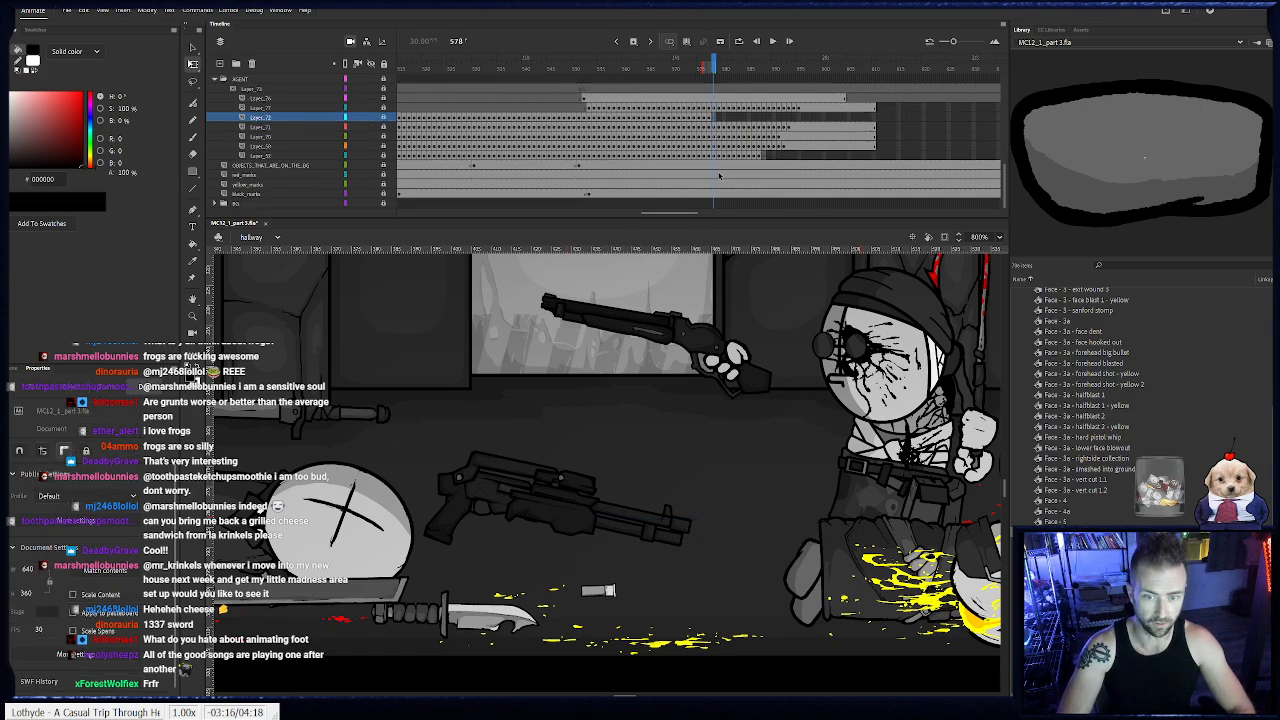
{"action": "left_click", "coordinate": [371, 166]}
{"action": "left_click", "coordinate": [371, 166]}
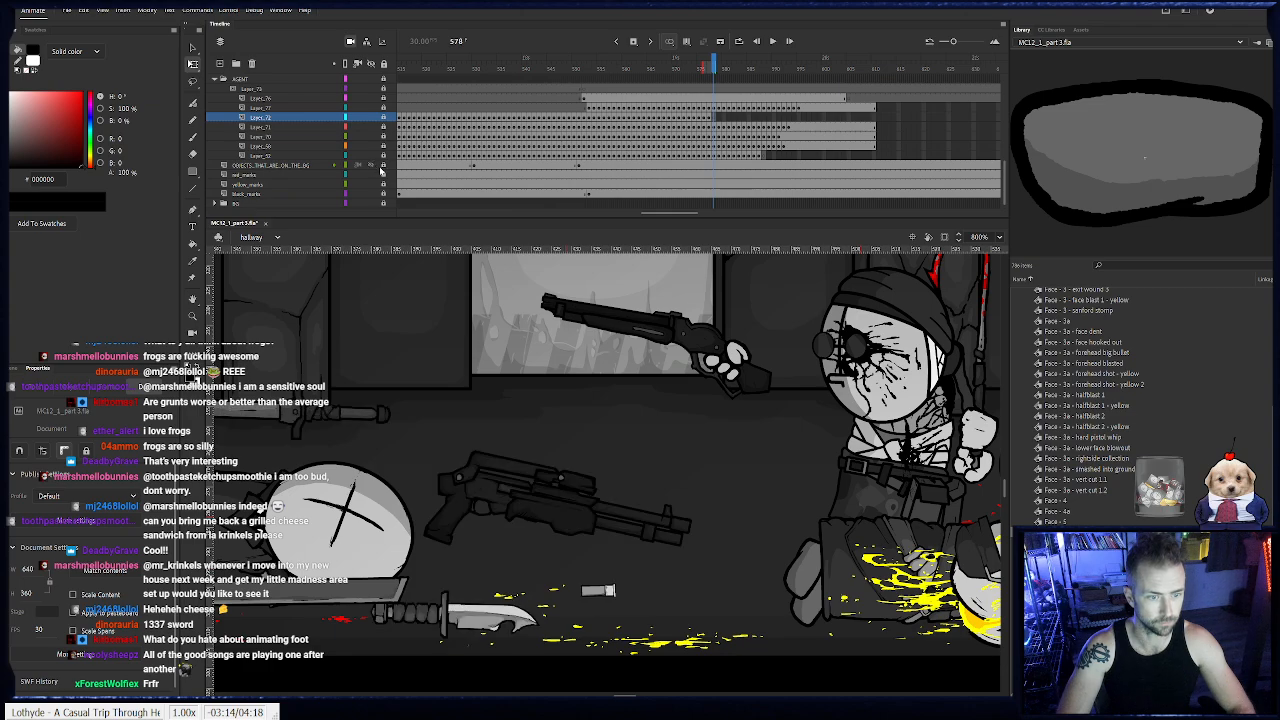
{"action": "left_click", "coordinate": [714, 168]}
{"action": "key", "text": "ctrl+shift+v"}
{"action": "left_click", "coordinate": [711, 501]}
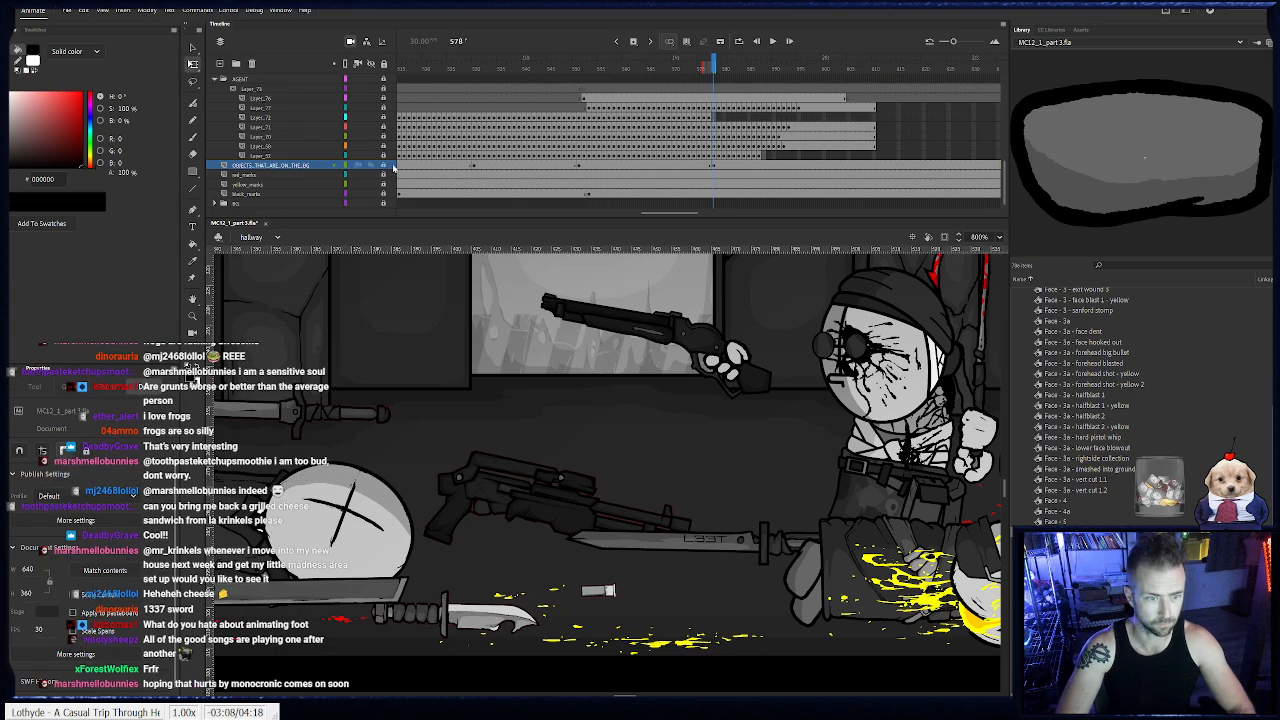
- Extend the agent's body-part layers from Layer_77 down to the end of the hallway timeline
{"action": "left_click", "coordinate": [590, 68]}
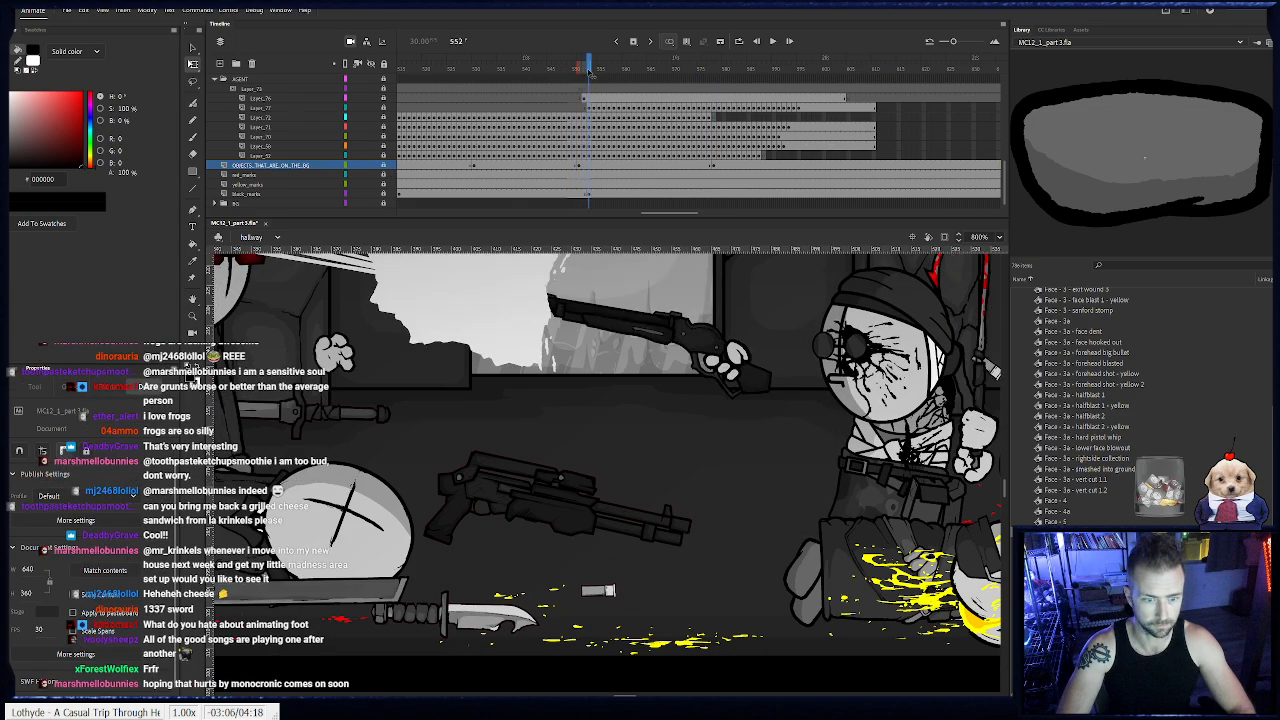
{"action": "double_click", "coordinate": [193, 316]}
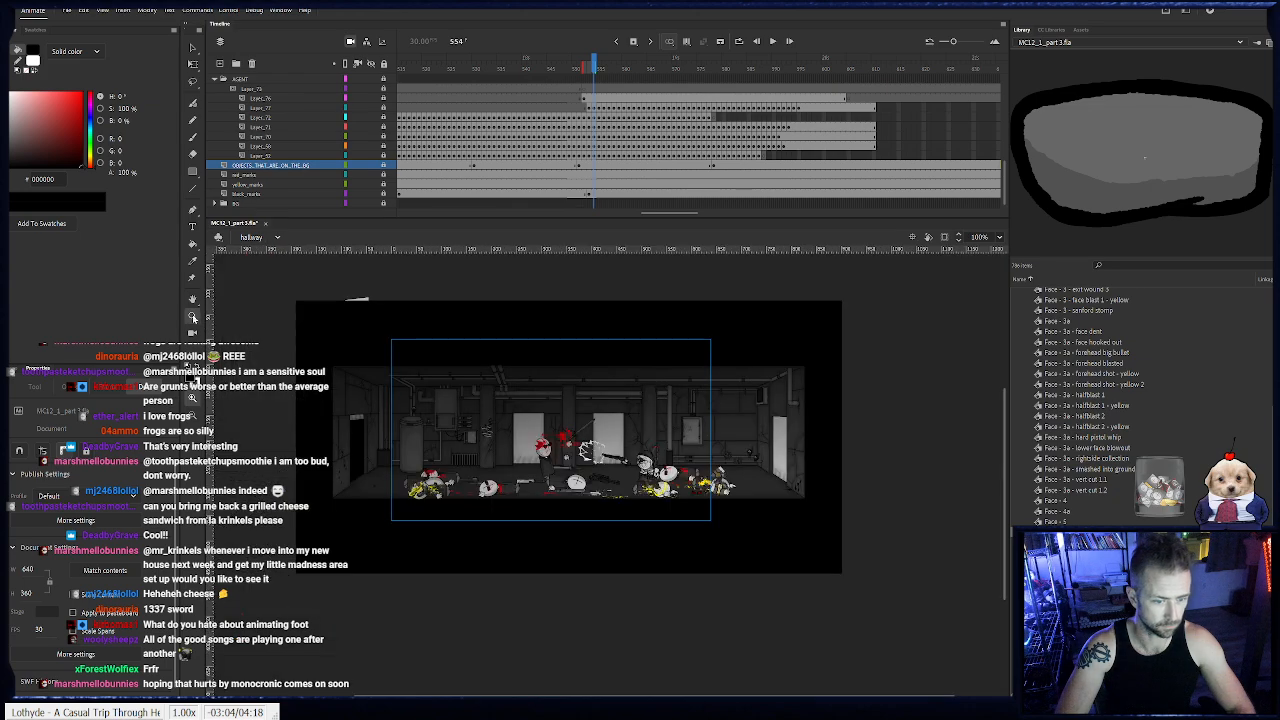
{"action": "left_click", "coordinate": [590, 456]}
{"action": "left_click_drag", "start_coordinate": [592, 453], "coordinate": [642, 483]}
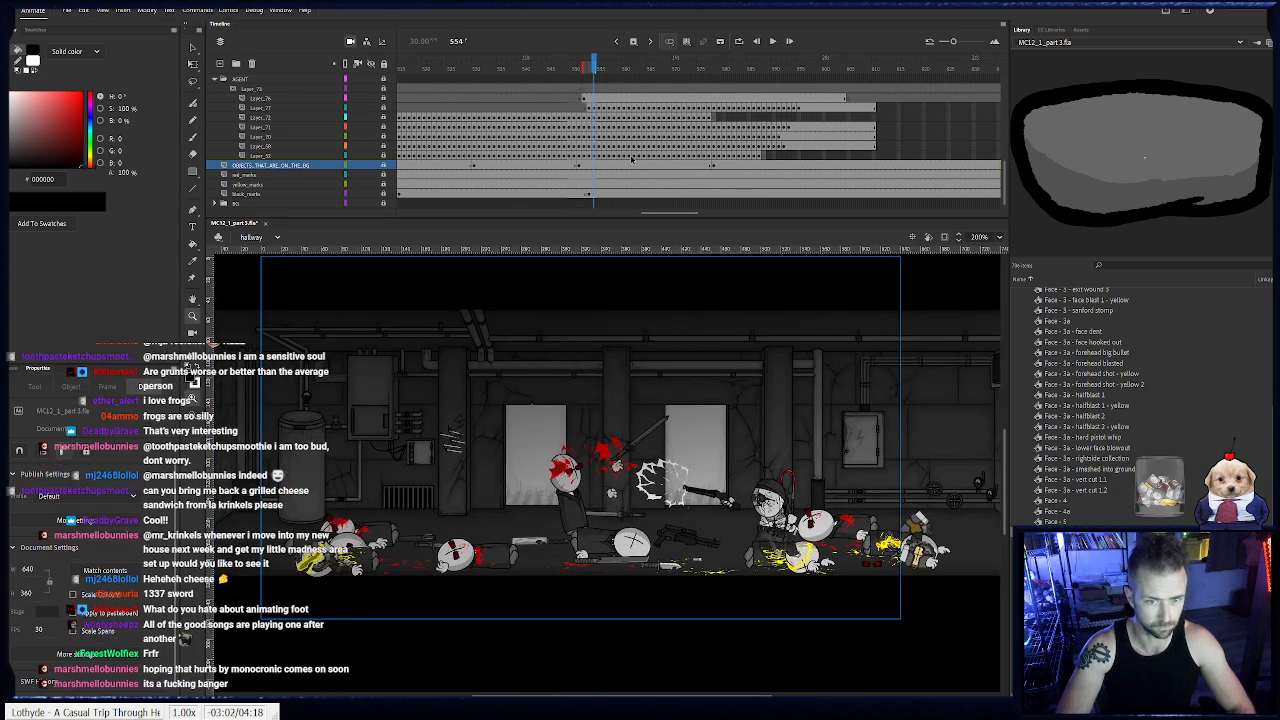
{"action": "left_click_drag", "start_coordinate": [671, 214], "coordinate": [692, 214]}
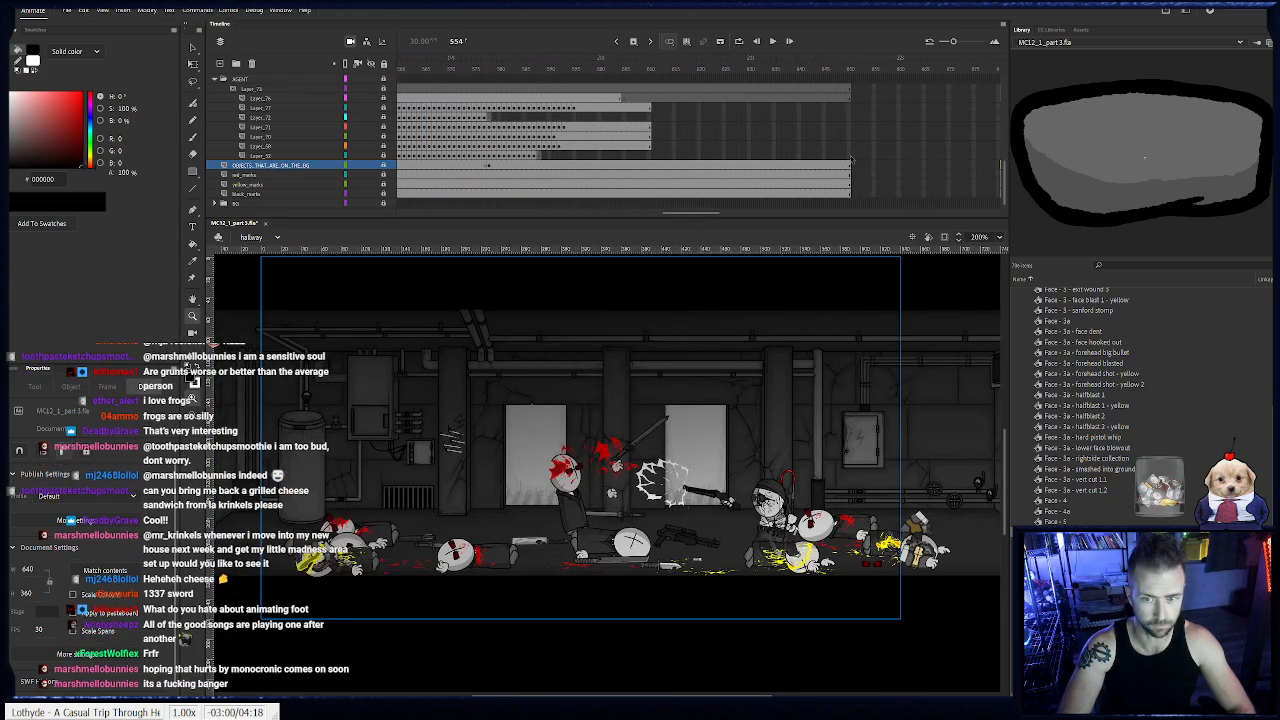
{"action": "left_click_drag", "start_coordinate": [851, 158], "coordinate": [845, 107]}
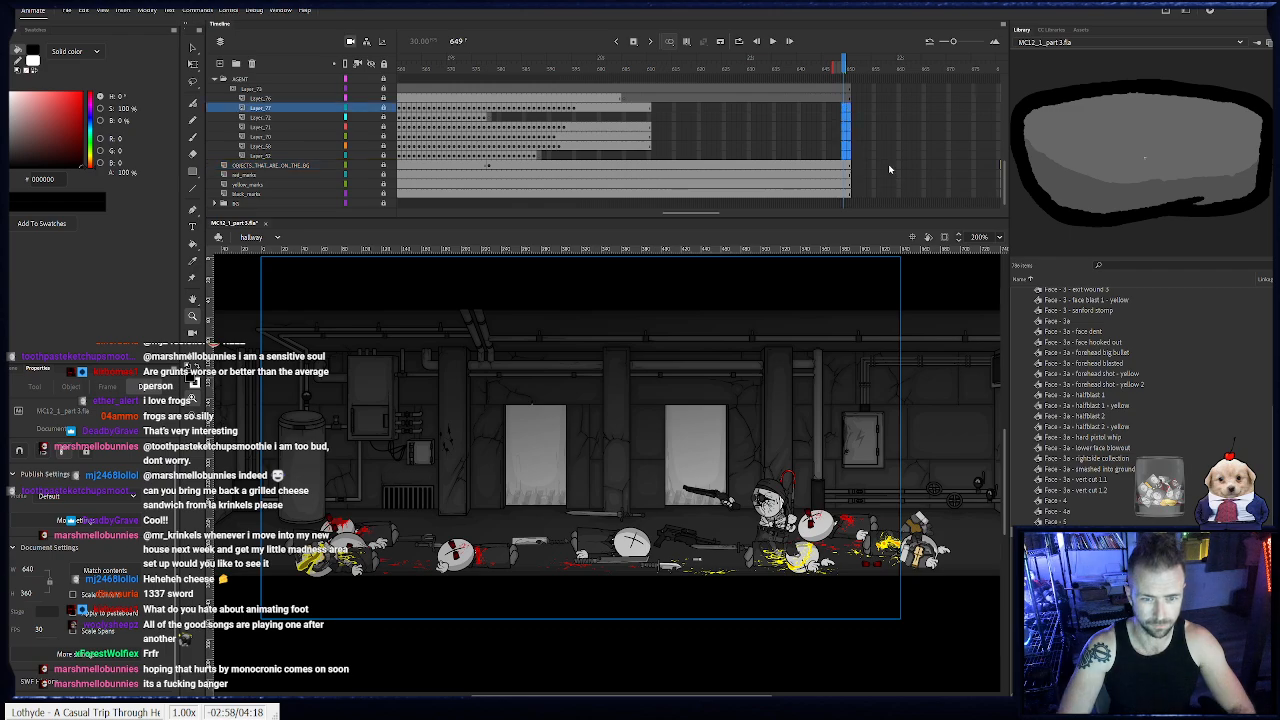
{"action": "key", "text": "F5"}
- Add keyframes at frame 597 on the agent's body-part layers and rename the lowest one CORPSE
{"action": "double_click", "coordinate": [585, 108]}
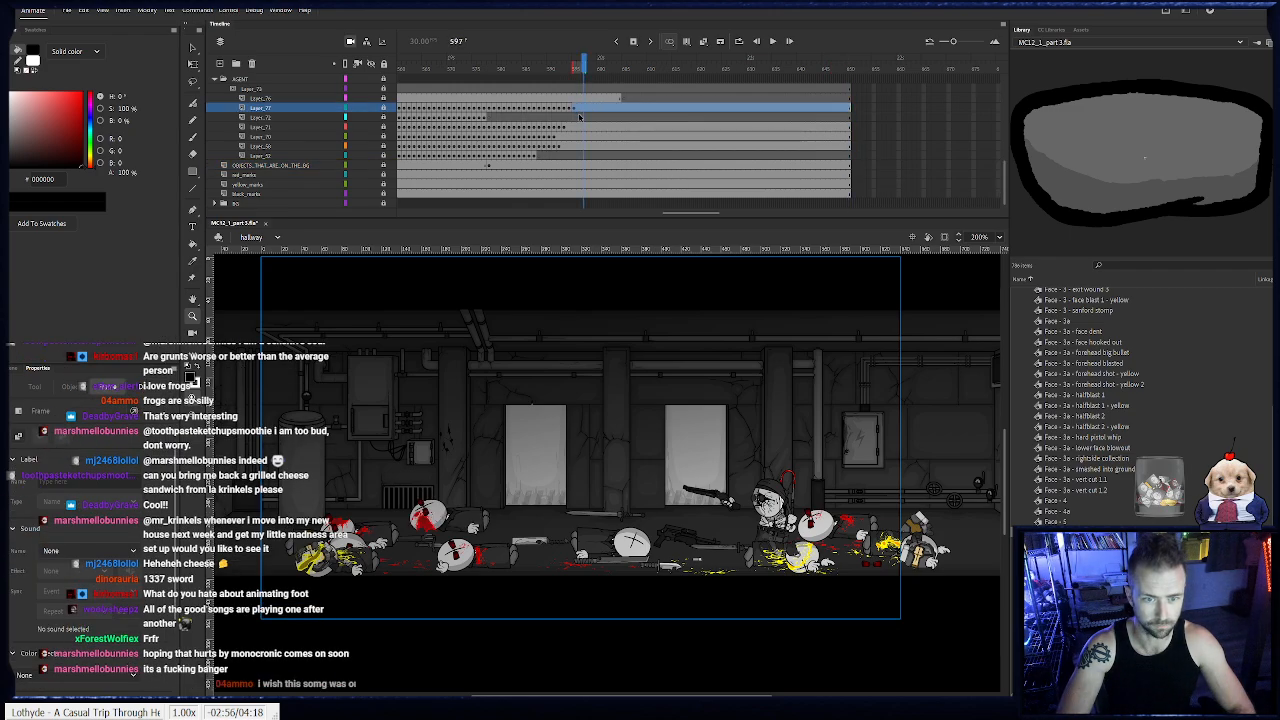
{"action": "left_click", "coordinate": [579, 117]}
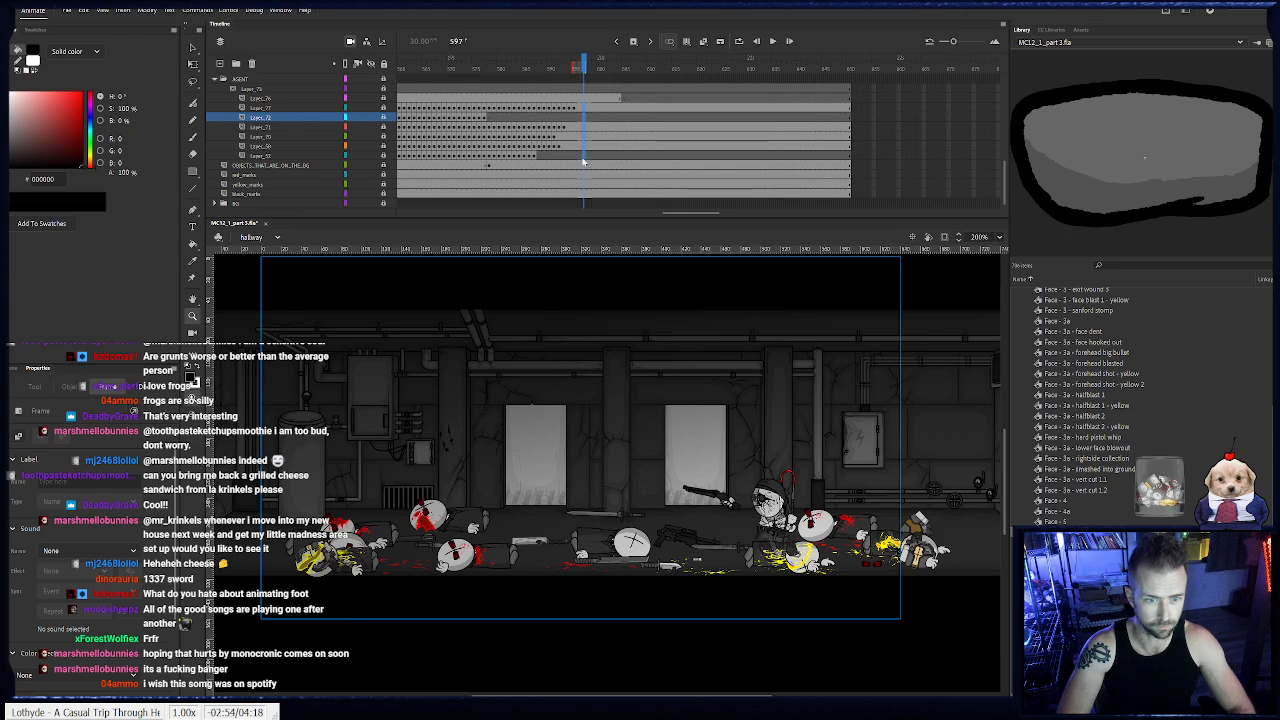
{"action": "left_click", "coordinate": [585, 156]}
{"action": "double_click", "coordinate": [262, 156]}
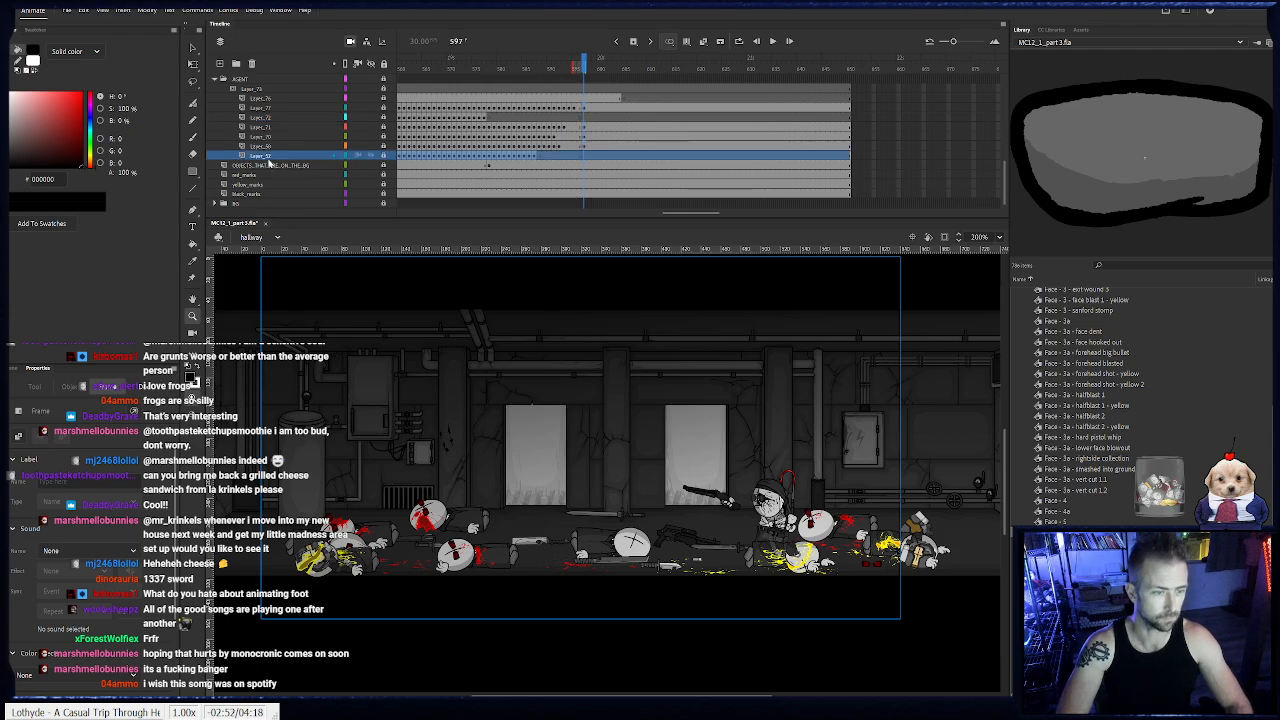
{"action": "type", "text": "CORPSE"}
{"action": "key", "text": "Return"}
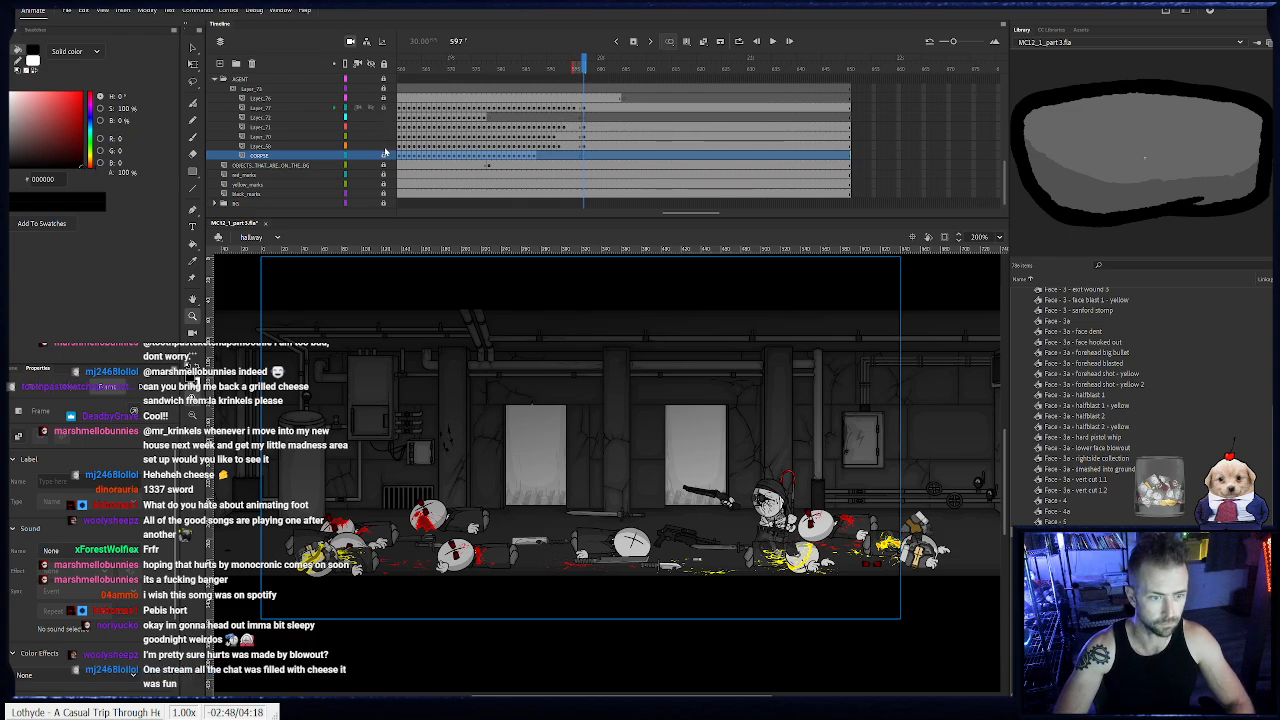
- Move all the fallen agent's body parts at frame 597 in place onto the CORPSE layer, and collapse the AGENT folder
{"action": "left_click_drag", "start_coordinate": [378, 412], "coordinate": [555, 588]}
{"action": "key", "text": "Delete"}
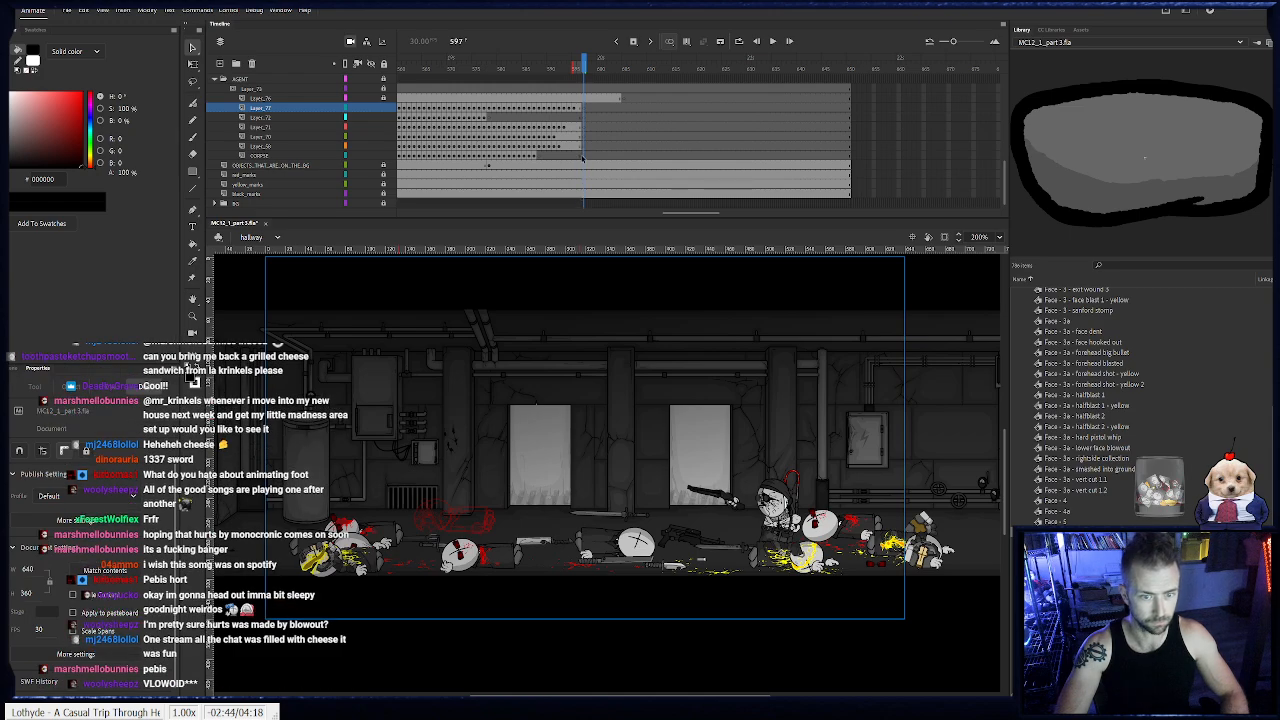
{"action": "left_click", "coordinate": [370, 156]}
{"action": "left_click", "coordinate": [383, 156]}
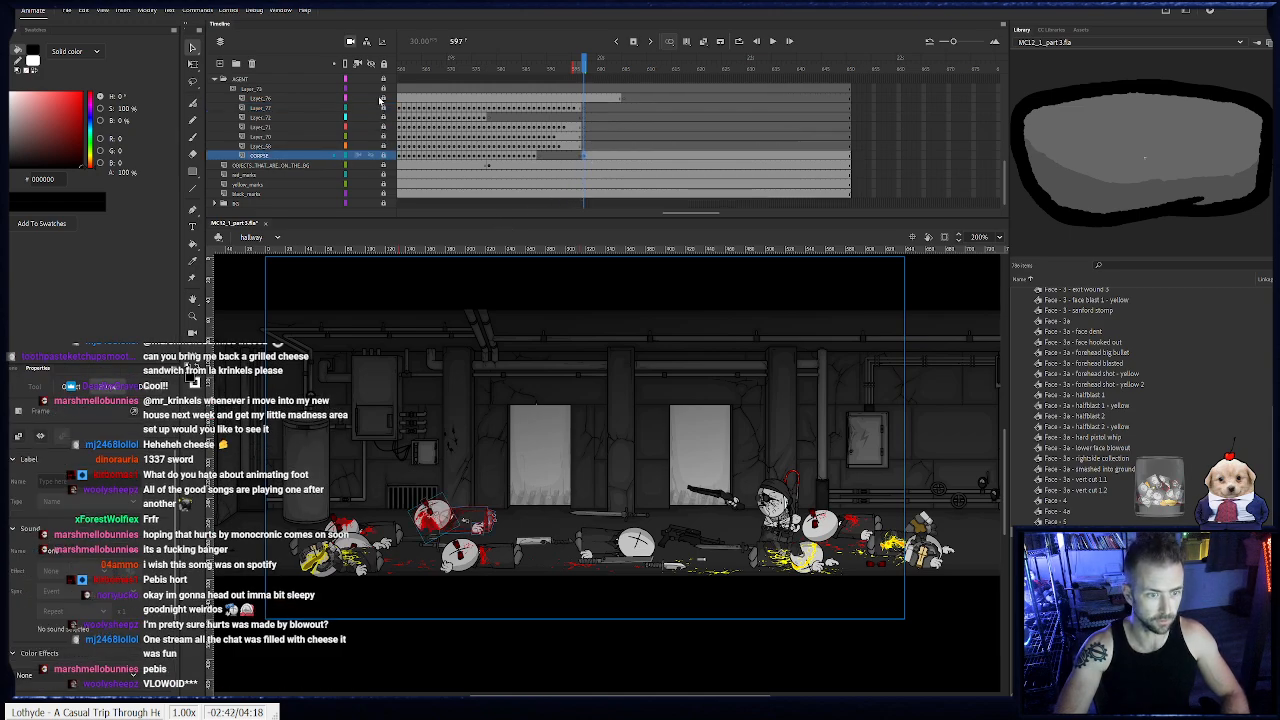
{"action": "left_click", "coordinate": [215, 80]}
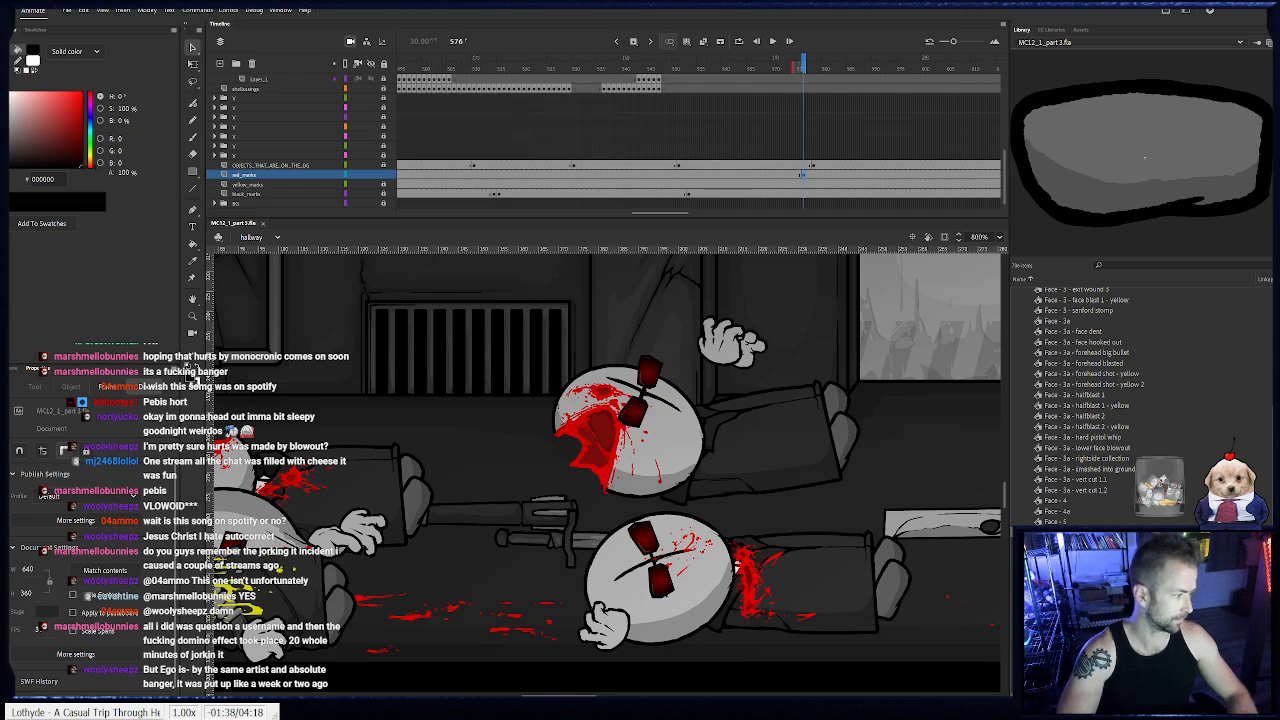
- Brush #FF0000 blood onto the floor beneath the agent's head on the red marks layer, extending it on keyframes 576, 578 and 580
{"action": "key", "text": "b"}
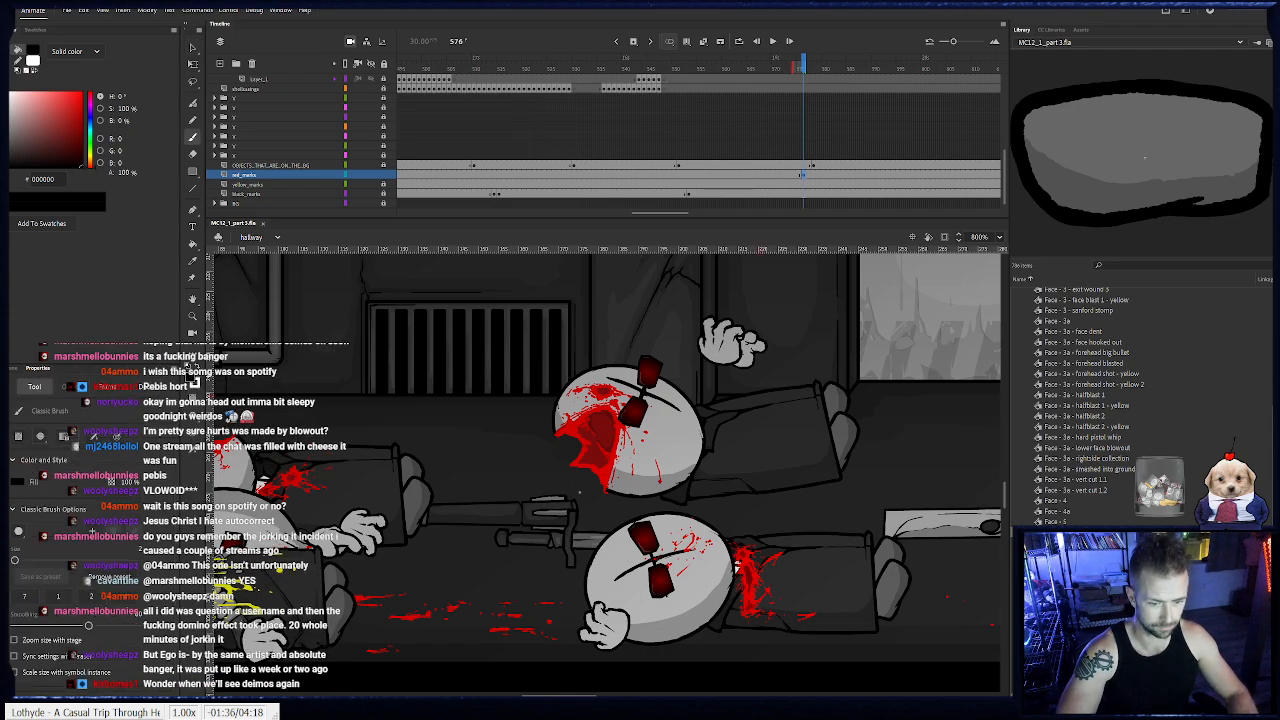
{"action": "left_click_drag", "start_coordinate": [48, 132], "coordinate": [84, 92]}
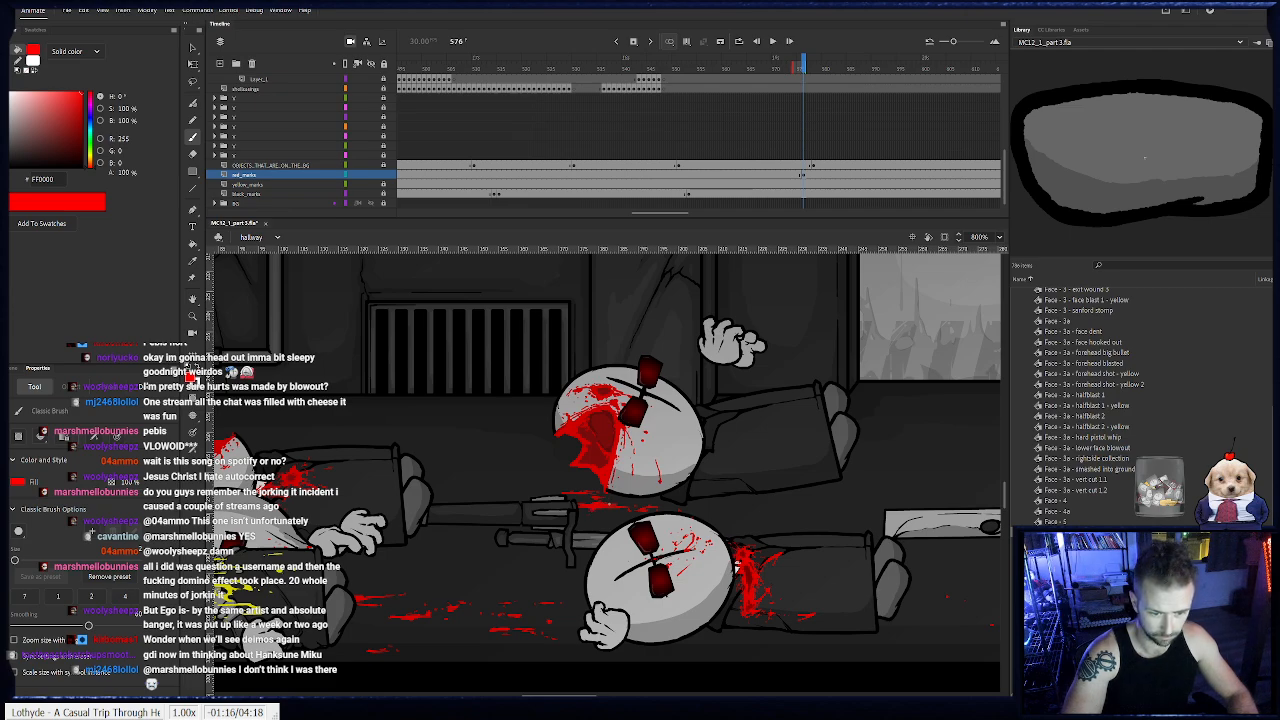
{"action": "left_click", "coordinate": [814, 176]}
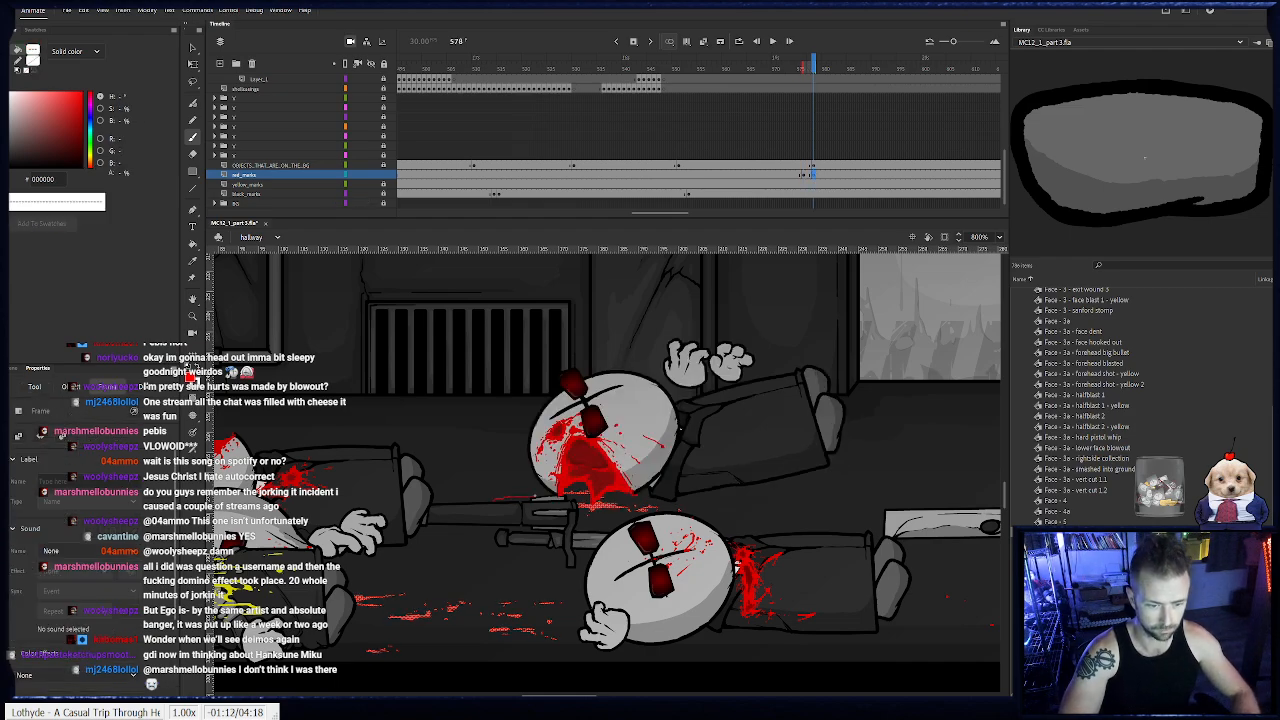
{"action": "key", "text": "b"}
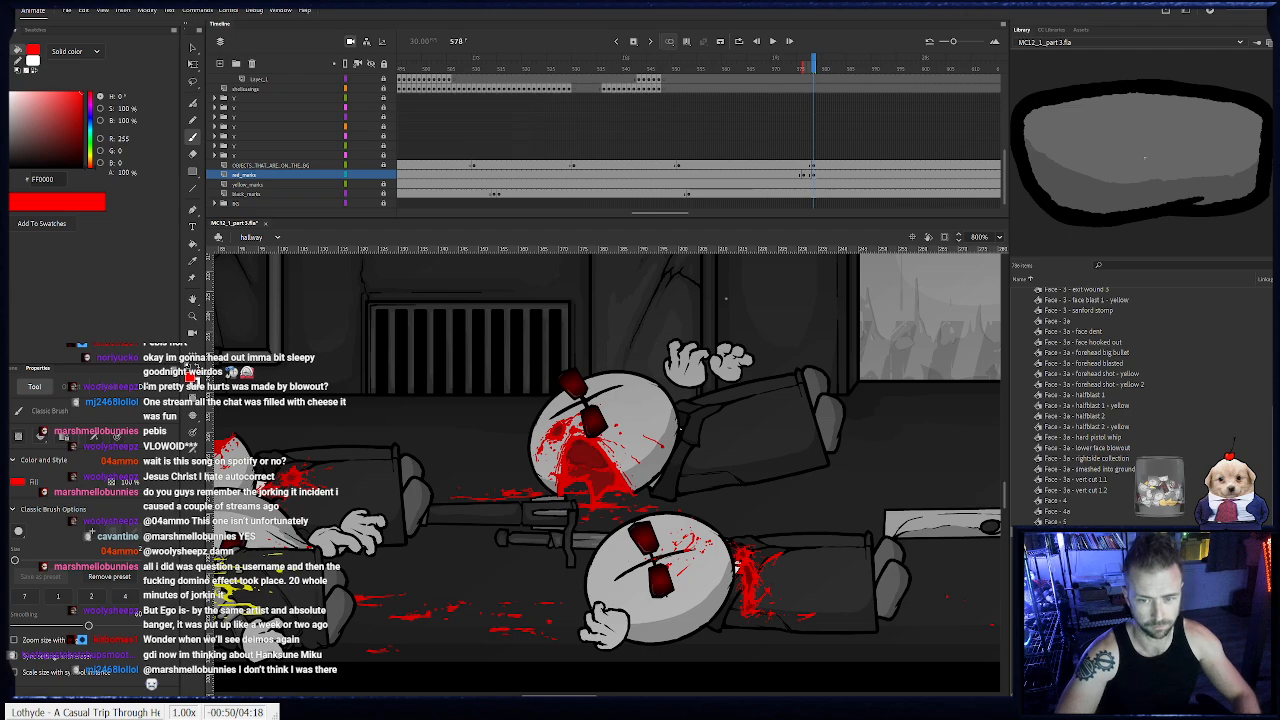
{"action": "left_click", "coordinate": [823, 175]}
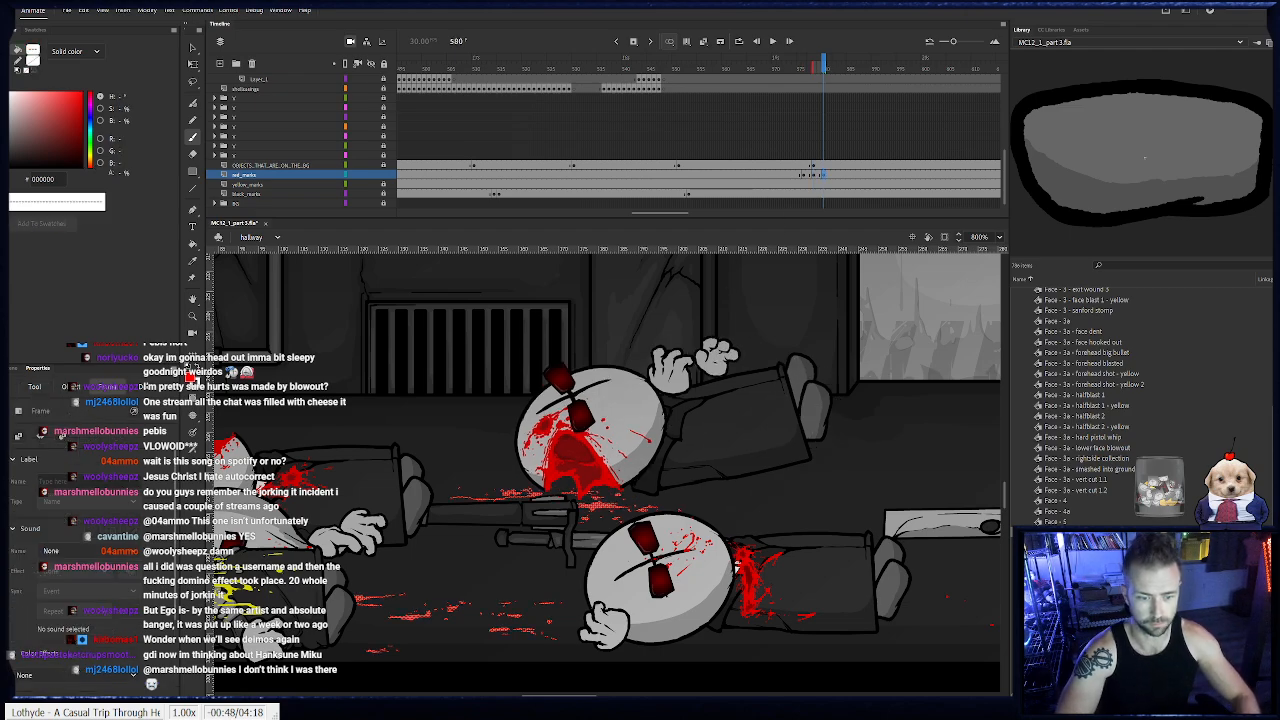
{"action": "key", "text": "b"}
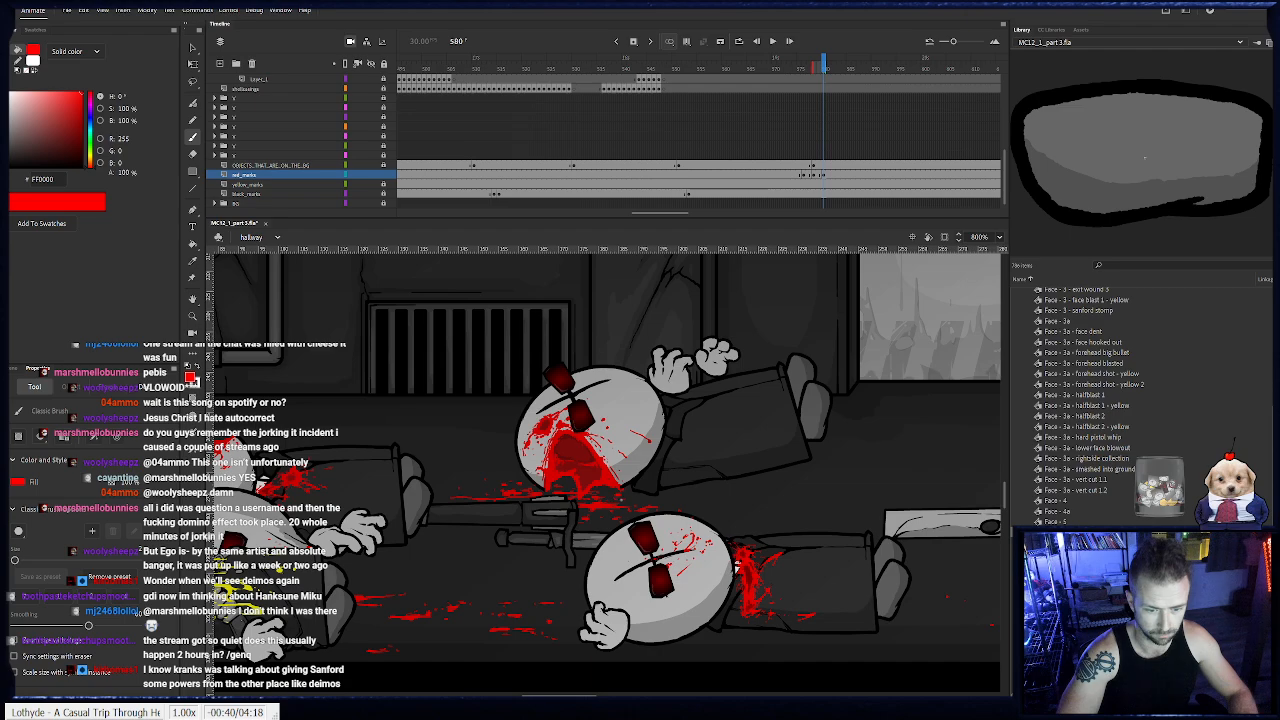
- Step through frames 580 to 598 to check the floor blood against the sliding head and settling hand
{"action": "left_click", "coordinate": [824, 63]}
{"action": "key", "text": "period"}
{"action": "key", "text": "period"}
{"action": "key", "text": "period"}
{"action": "key", "text": "period"}
{"action": "key", "text": "period"}
{"action": "key", "text": "period"}
{"action": "key", "text": "period"}
{"action": "key", "text": "period"}
{"action": "key", "text": "period"}
{"action": "key", "text": "period"}
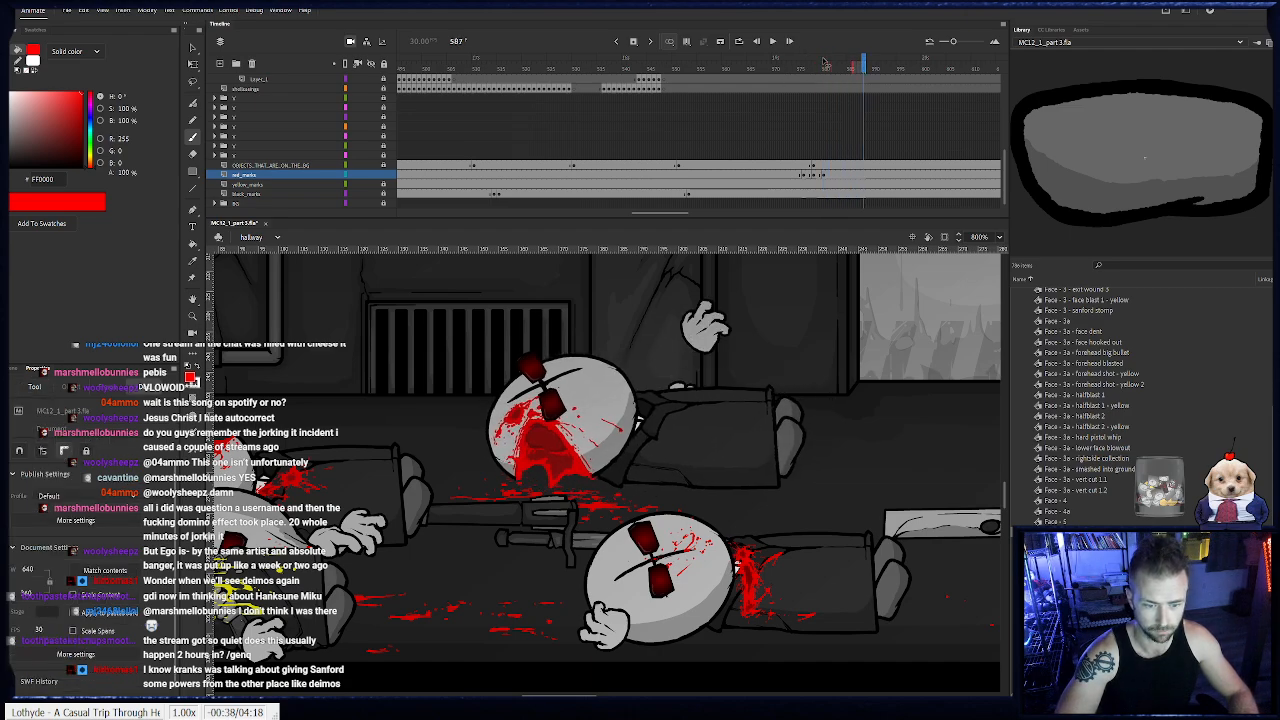
{"action": "key", "text": "period"}
{"action": "key", "text": "period"}
{"action": "key", "text": "period"}
{"action": "key", "text": "period"}
{"action": "key", "text": "period"}
{"action": "key", "text": "period"}
{"action": "key", "text": "period"}
{"action": "key", "text": "period"}
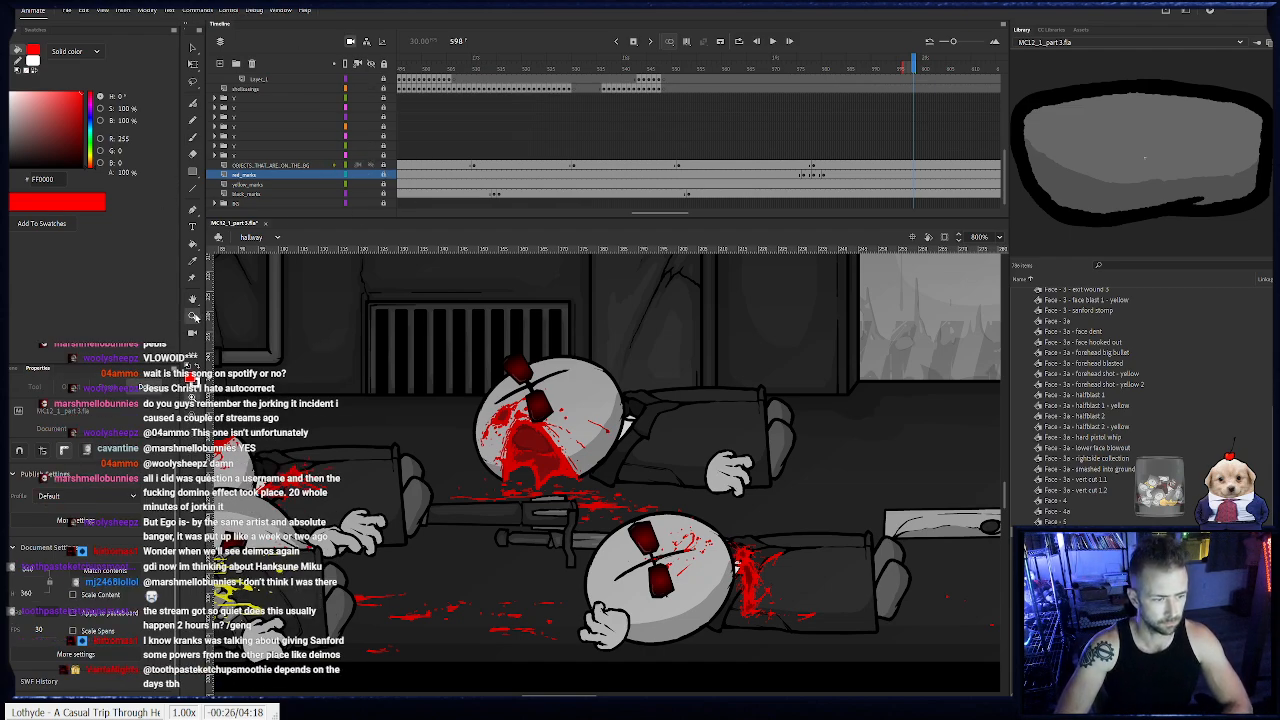
- View the whole hallway, play the scene back and scrub through the earlier fight to review the animation
{"action": "double_click", "coordinate": [193, 316]}
{"action": "left_click", "coordinate": [720, 438]}
{"action": "left_click_drag", "start_coordinate": [688, 76], "coordinate": [430, 97]}
{"action": "key", "text": "Return"}
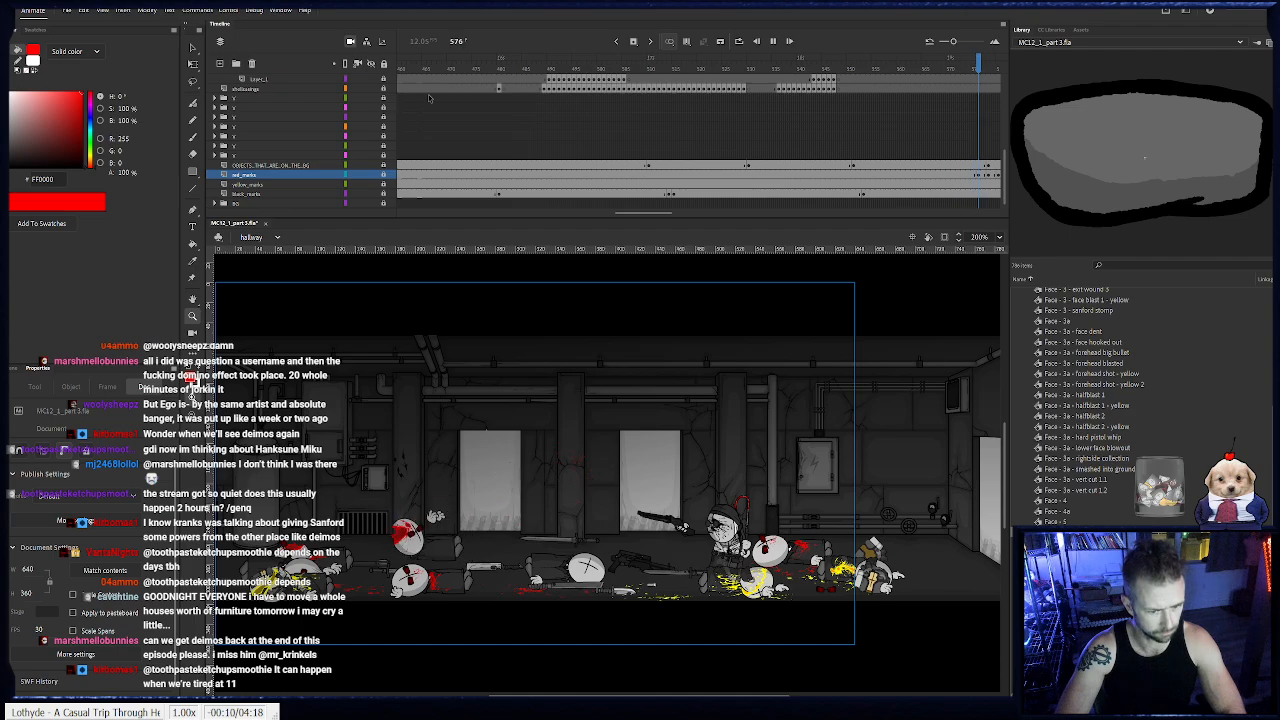
{"action": "left_click_drag", "start_coordinate": [554, 72], "coordinate": [403, 90]}
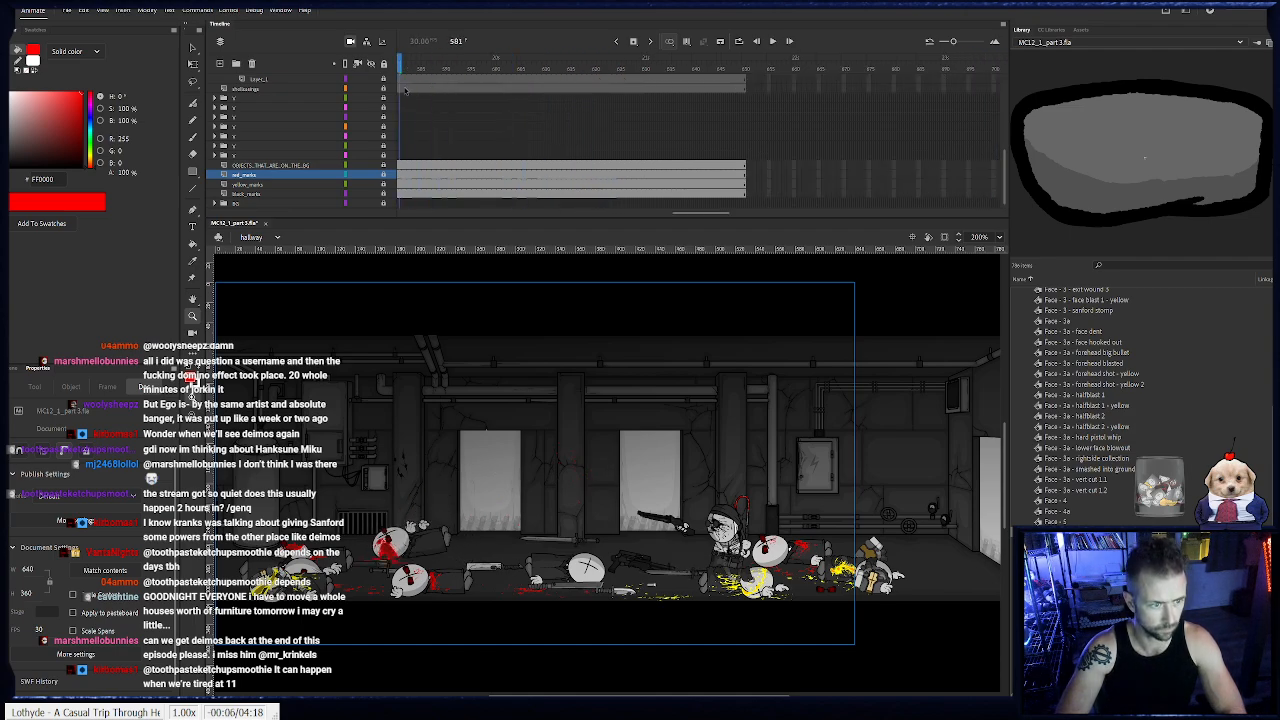
{"action": "left_click_drag", "start_coordinate": [687, 213], "coordinate": [644, 212]}
{"action": "left_click_drag", "start_coordinate": [589, 71], "coordinate": [544, 74]}
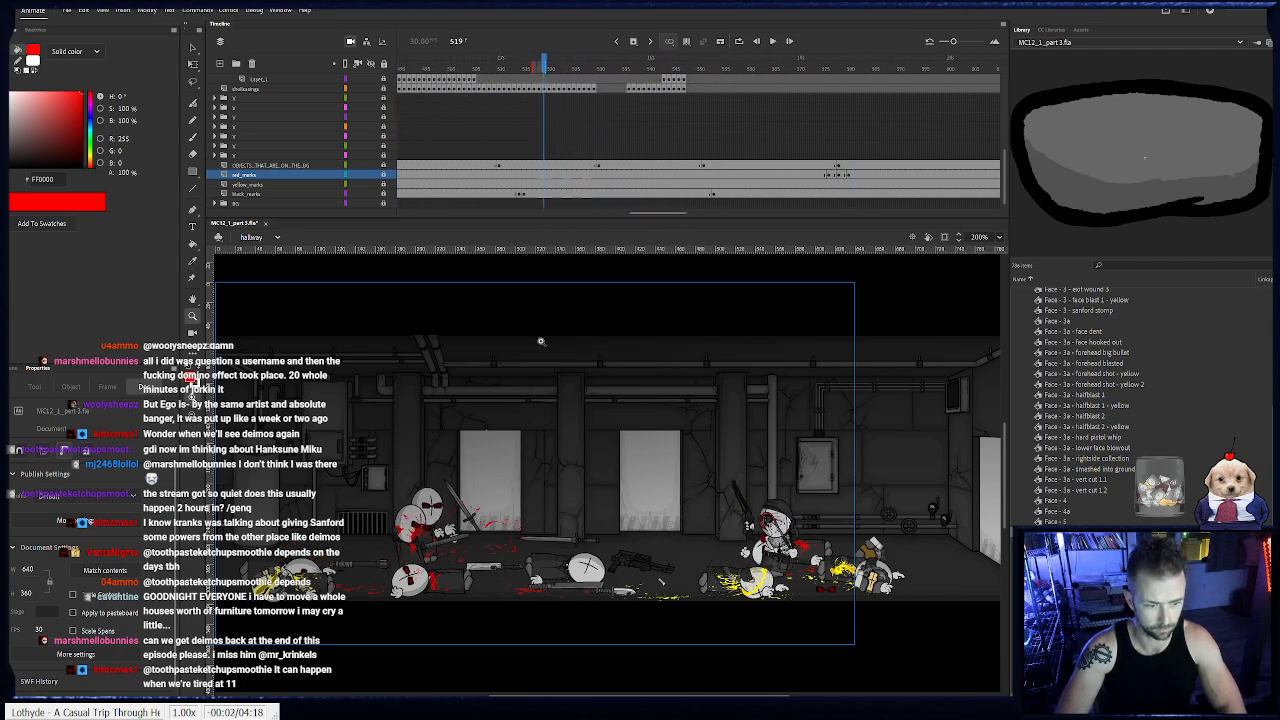
{"action": "left_click_drag", "start_coordinate": [400, 401], "coordinate": [541, 419]}
{"action": "left_click_drag", "start_coordinate": [542, 73], "coordinate": [697, 120]}
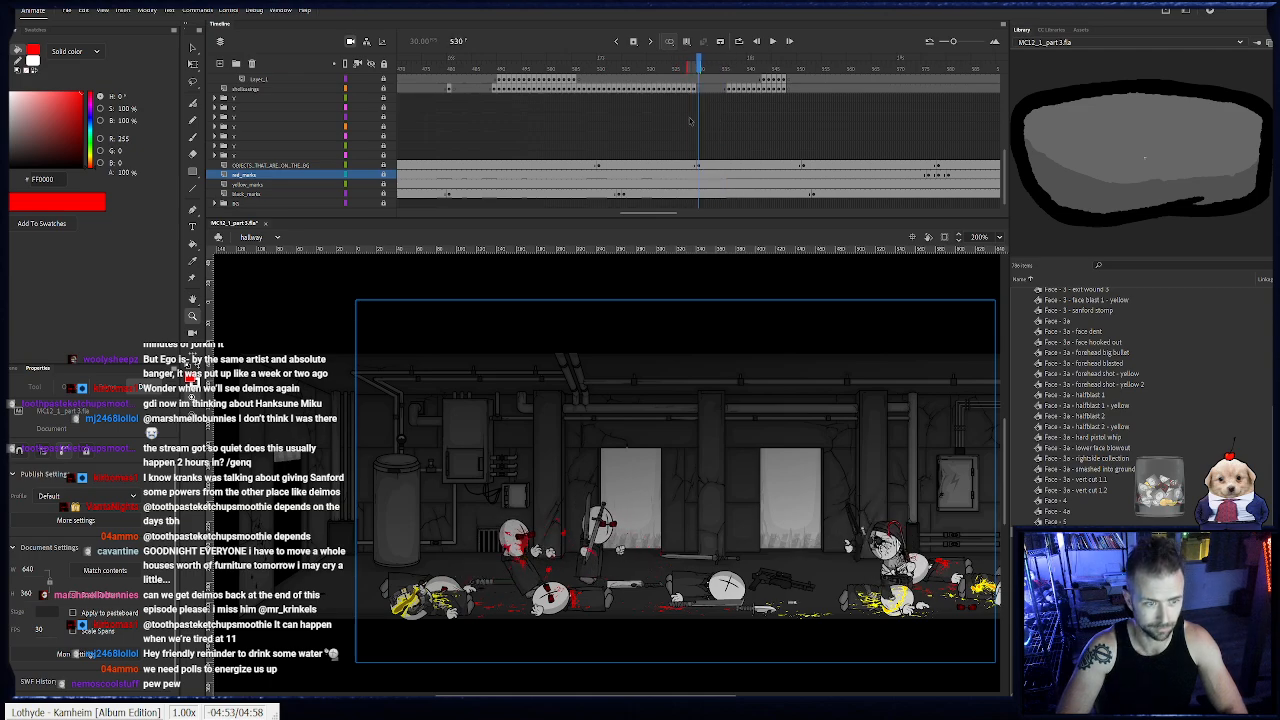
{"action": "left_click", "coordinate": [216, 128]}
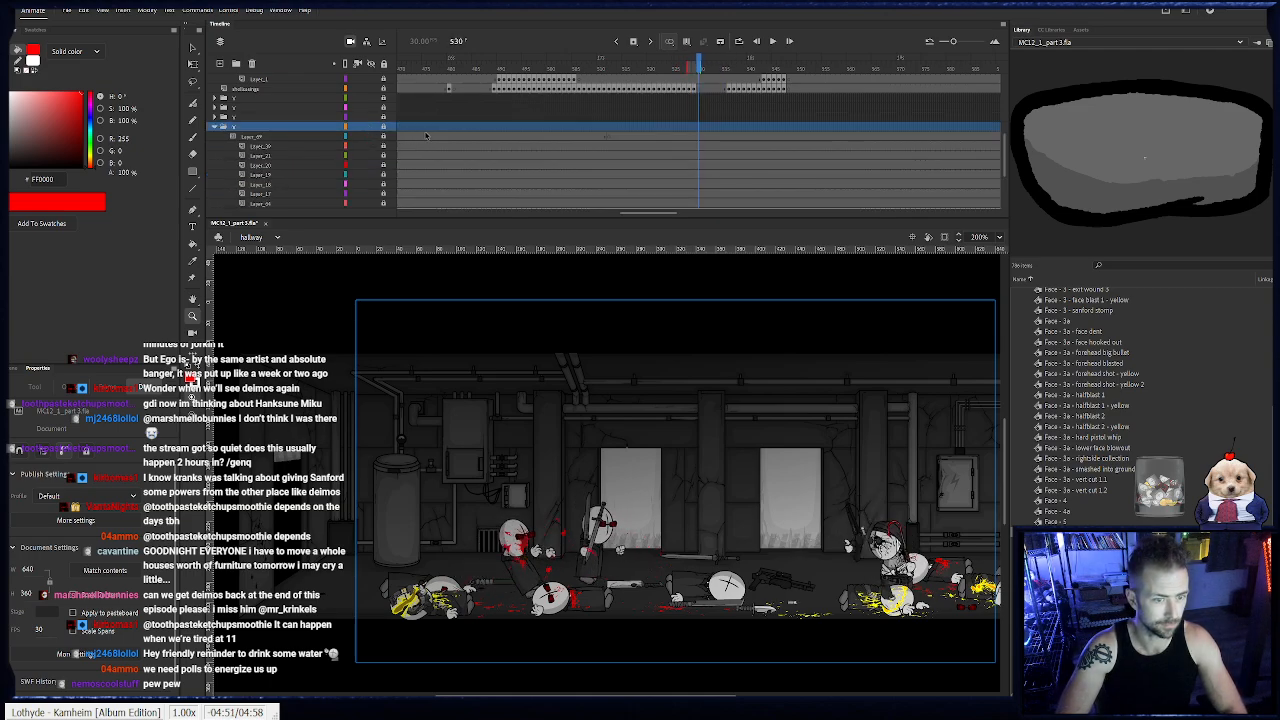
{"action": "scroll", "coordinate": [690, 145], "scroll_direction": "down", "scroll_amount": 2}
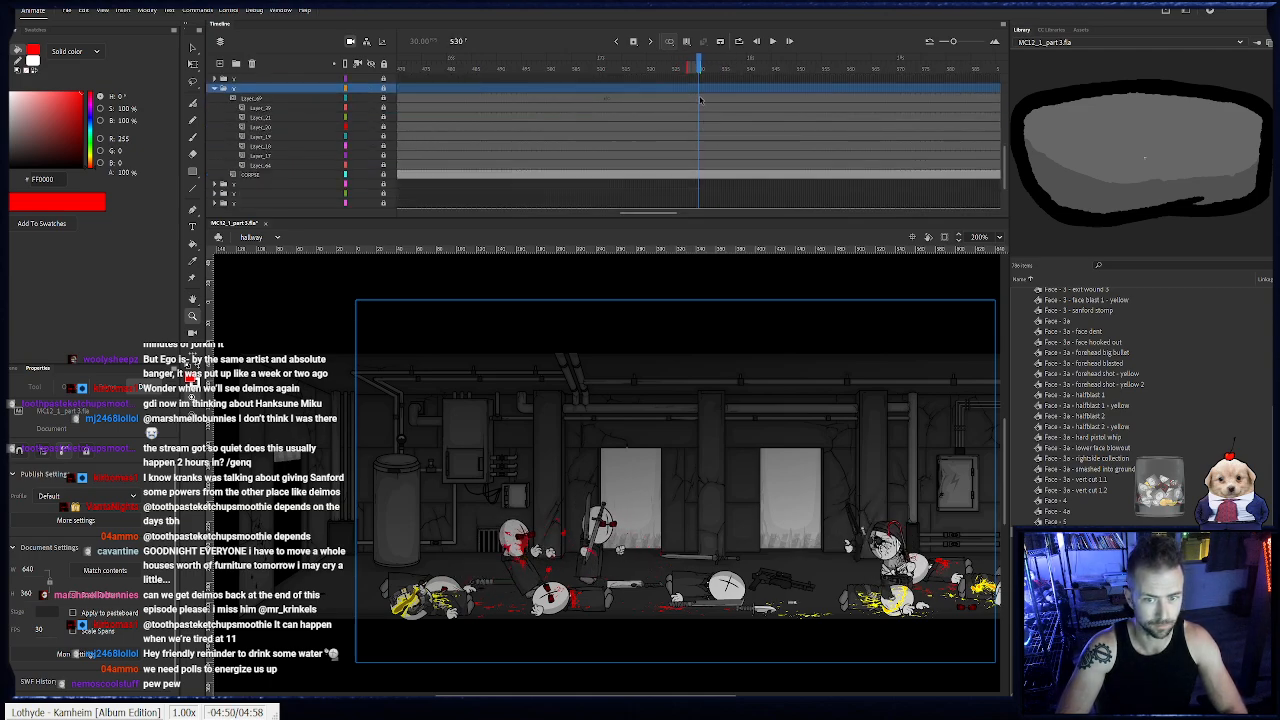
{"action": "left_click", "coordinate": [702, 172]}
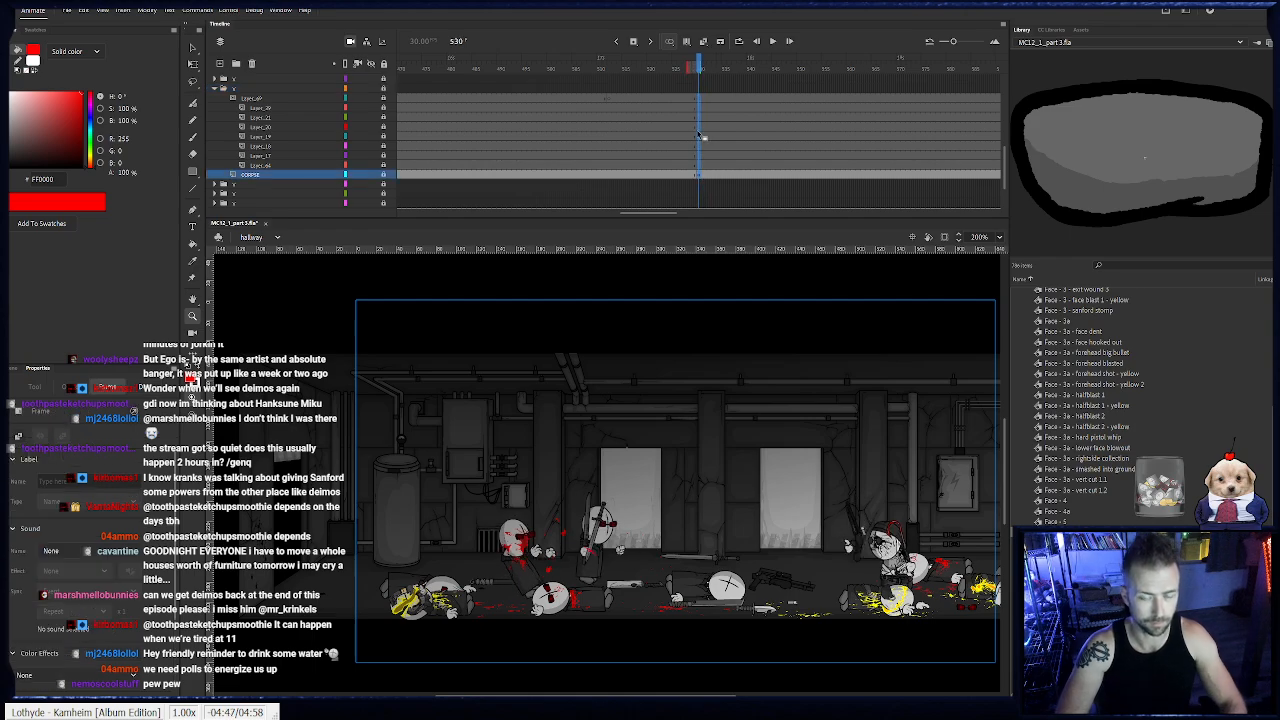
{"action": "left_click", "coordinate": [701, 166]}
{"action": "left_click_drag", "start_coordinate": [699, 161], "coordinate": [700, 104]}
{"action": "key", "text": "F6"}
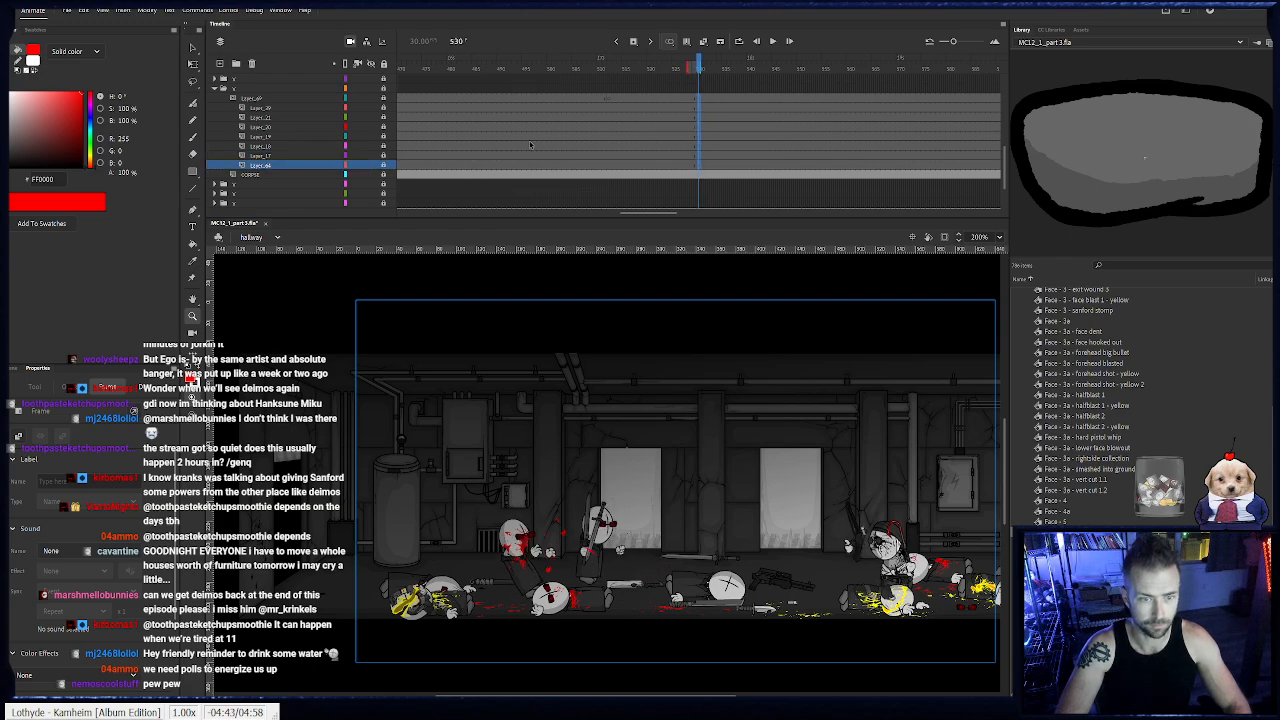
{"action": "key", "text": "r"}
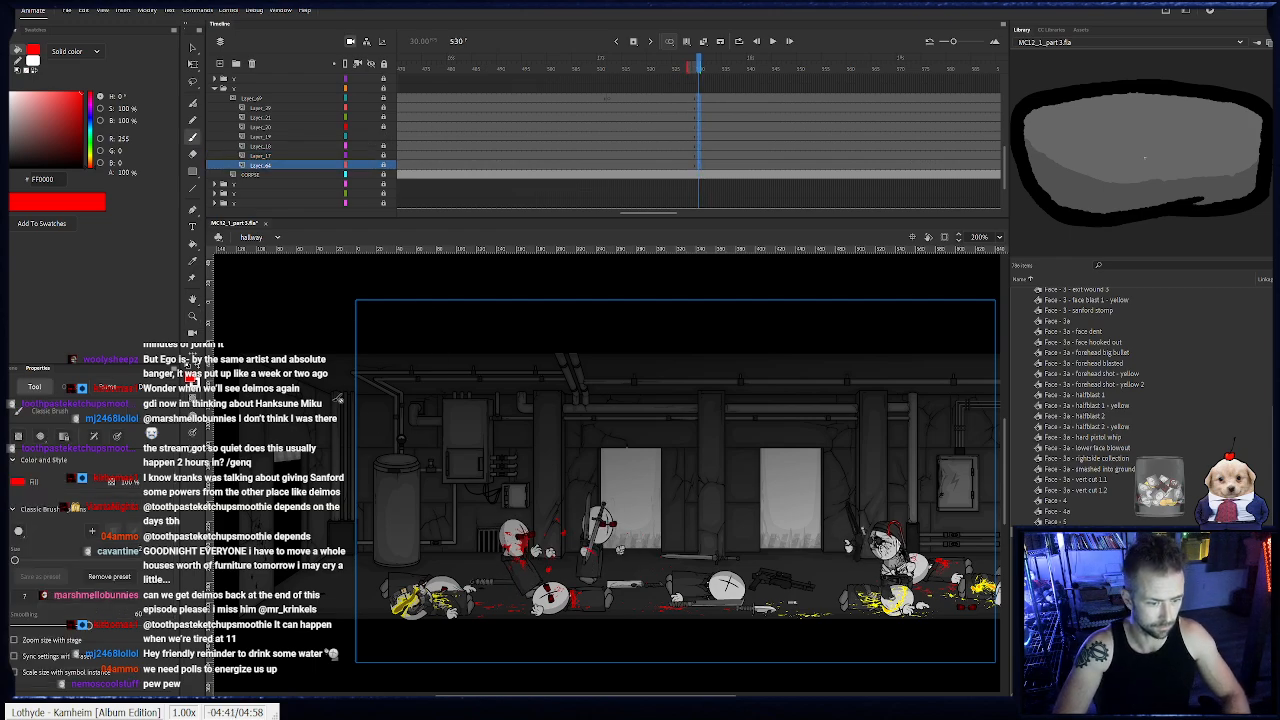
{"action": "left_click", "coordinate": [192, 171]}
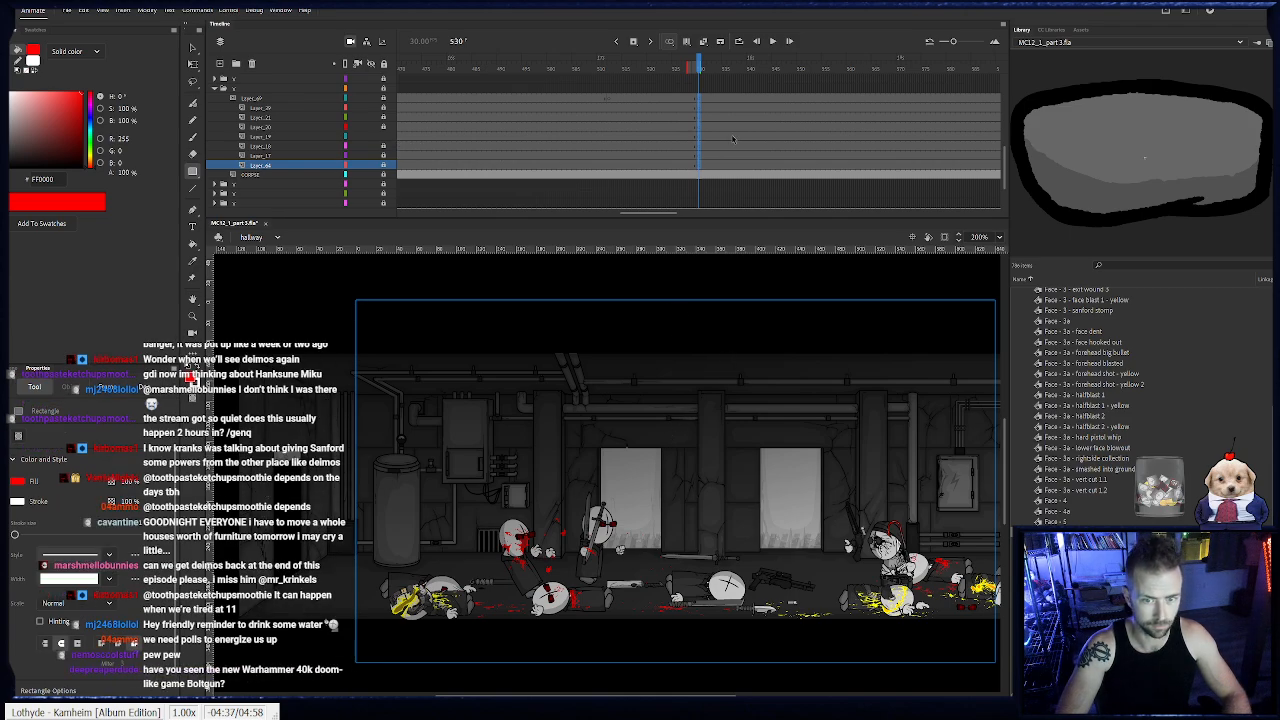
{"action": "left_click", "coordinate": [702, 137]}
{"action": "left_click_drag", "start_coordinate": [318, 393], "coordinate": [784, 577]}
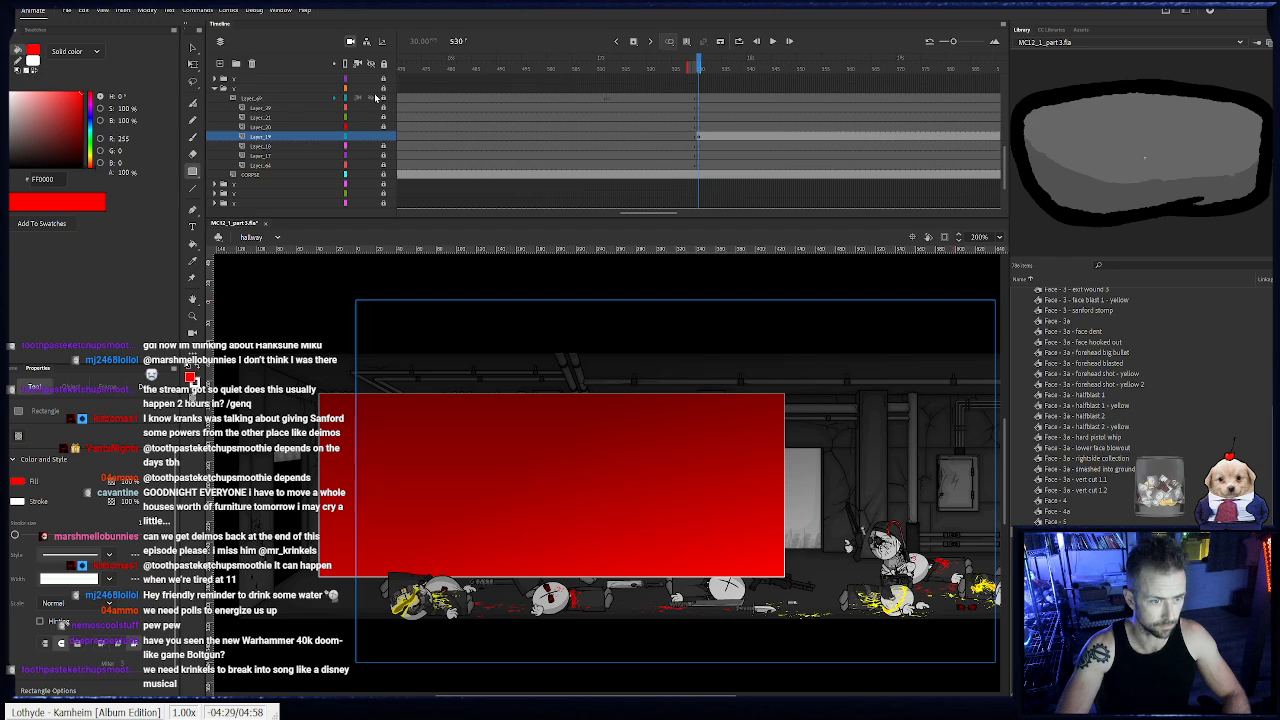
{"action": "key", "text": "ctrl+z"}
{"action": "left_click", "coordinate": [215, 89]}
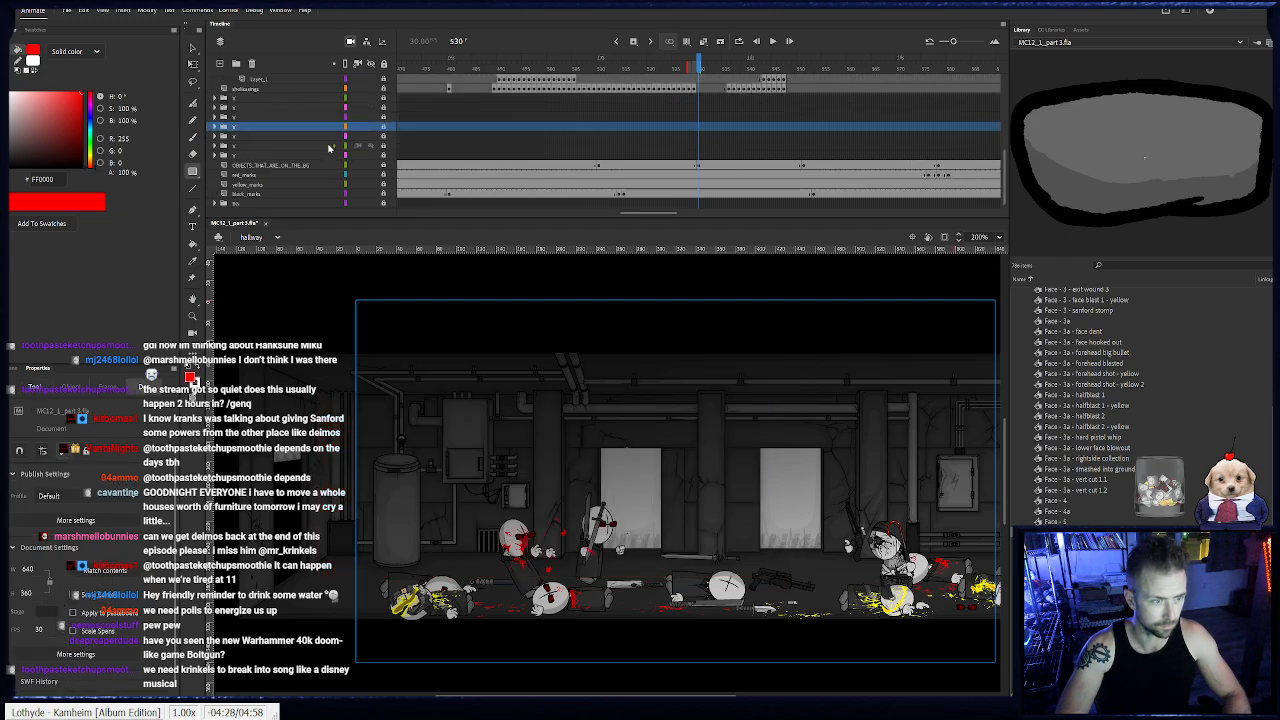
- Check the contents of the collapsed character folders directly above the floor-objects layer
{"action": "left_click", "coordinate": [370, 110]}
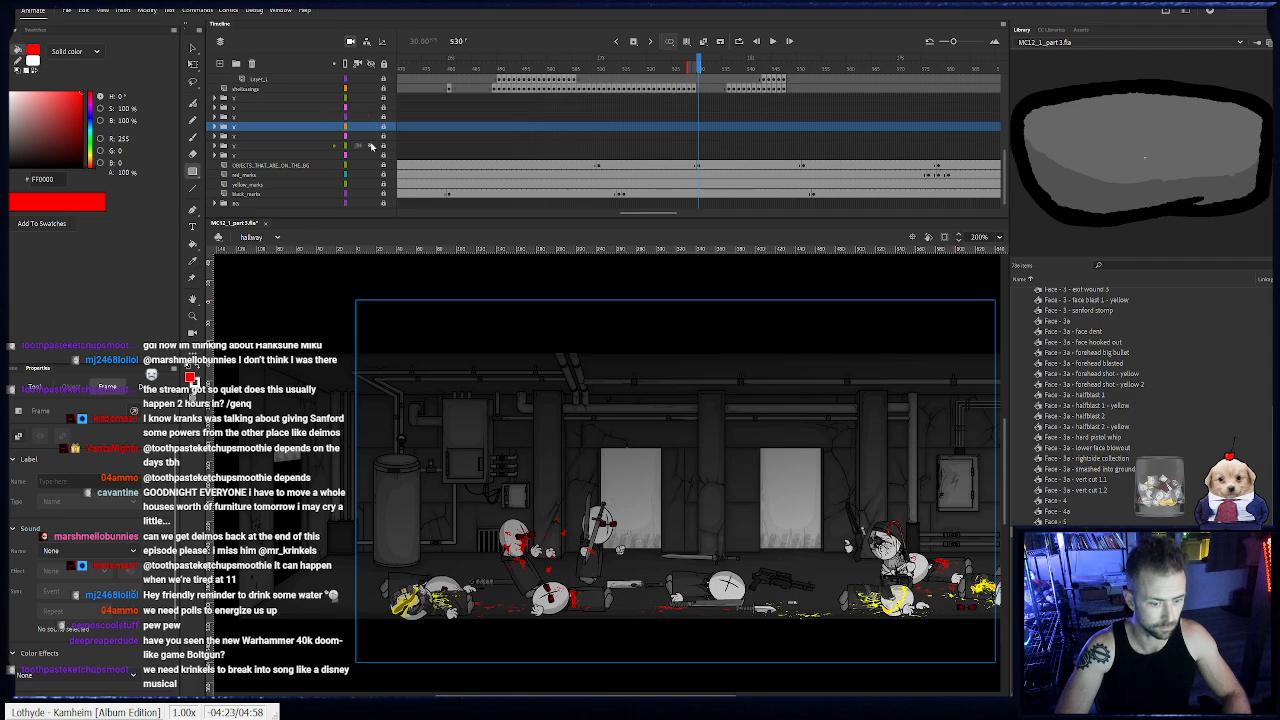
{"action": "left_click", "coordinate": [371, 147]}
{"action": "left_click", "coordinate": [371, 147]}
{"action": "left_click", "coordinate": [212, 158]}
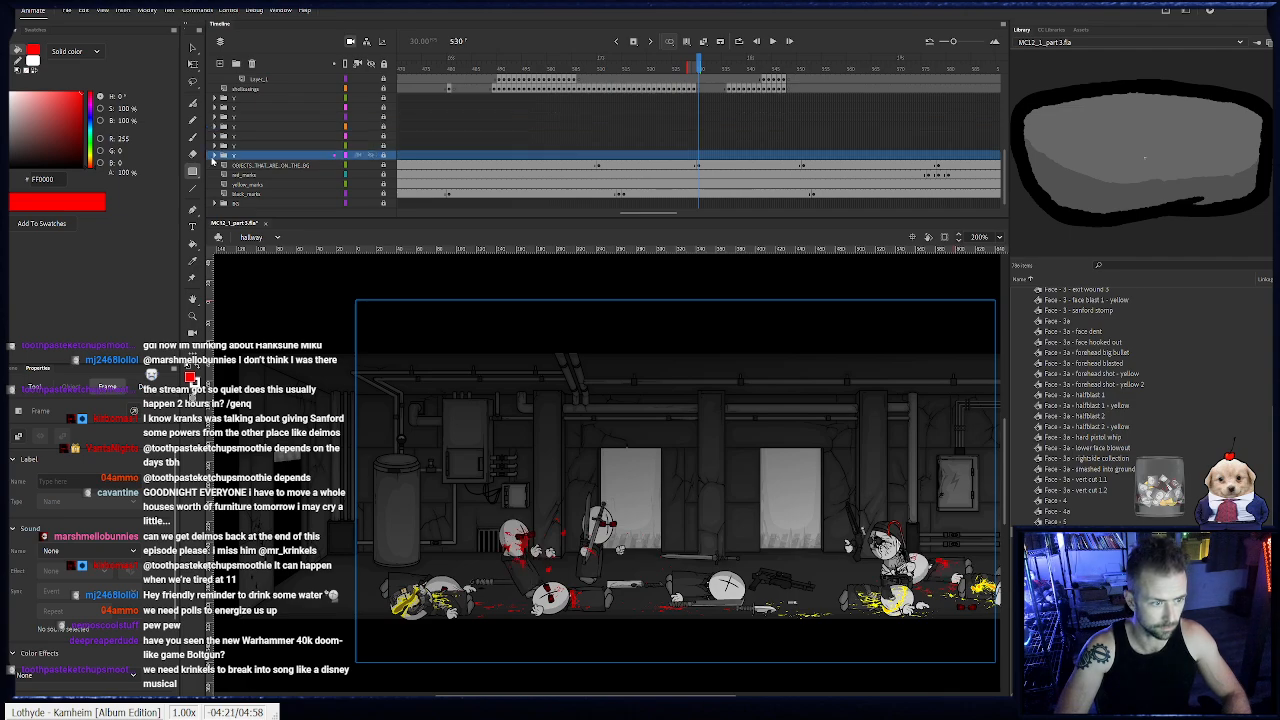
{"action": "left_click", "coordinate": [216, 158]}
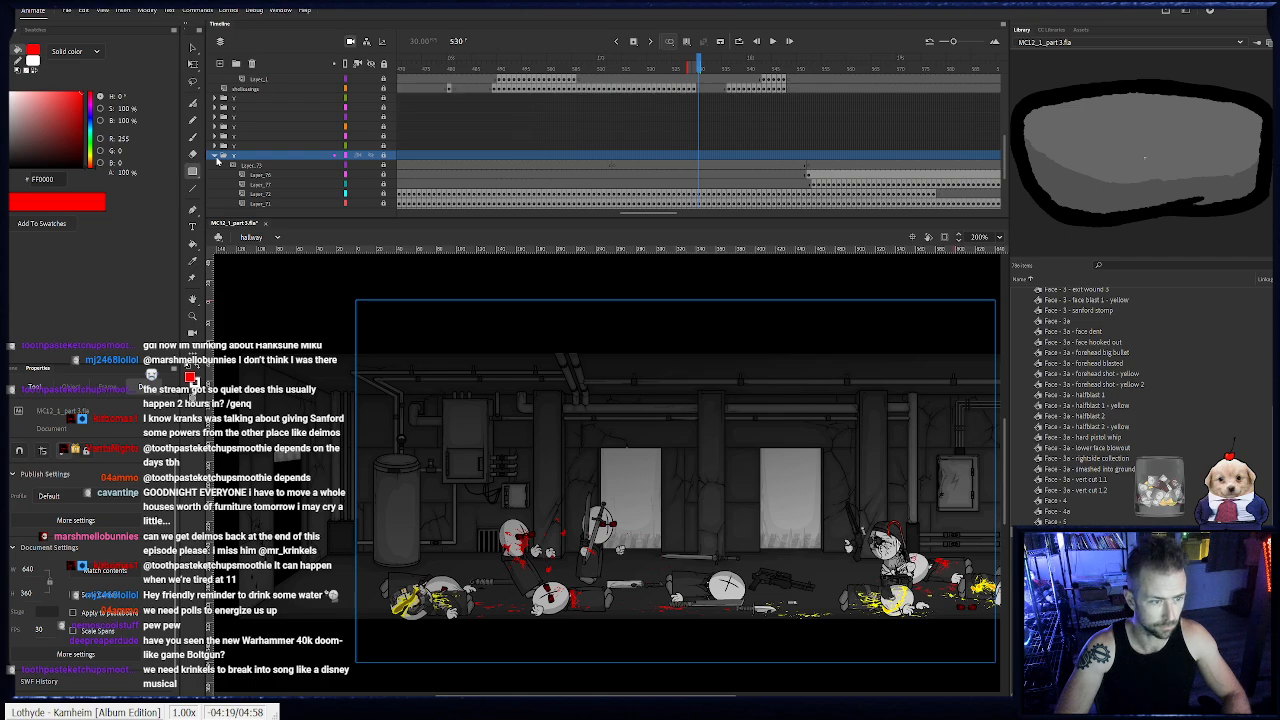
{"action": "left_click", "coordinate": [216, 157]}
{"action": "left_click", "coordinate": [215, 147]}
{"action": "left_click", "coordinate": [215, 147]}
- Create a layer folder named SOLDAT directly above the lowest character folder
{"action": "left_click", "coordinate": [239, 155]}
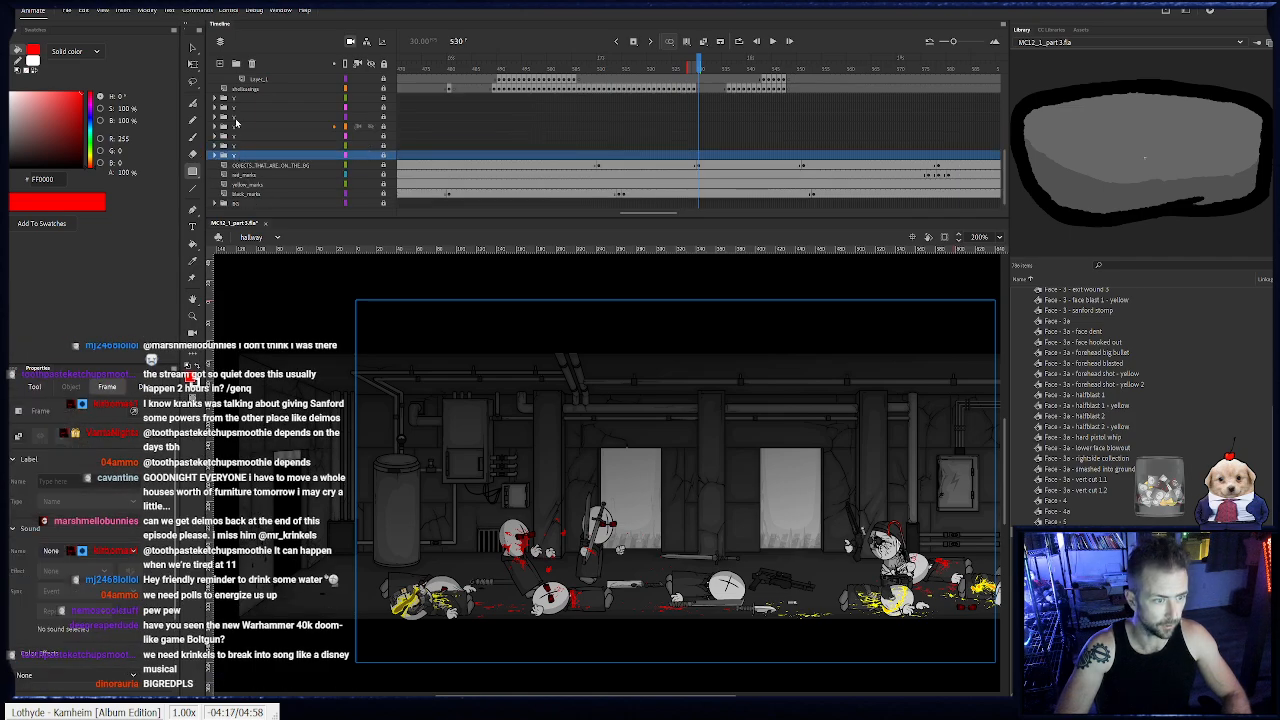
{"action": "left_click", "coordinate": [236, 63]}
{"action": "double_click", "coordinate": [236, 158]}
{"action": "type", "text": "SOLDAT"}
{"action": "key", "text": "Return"}
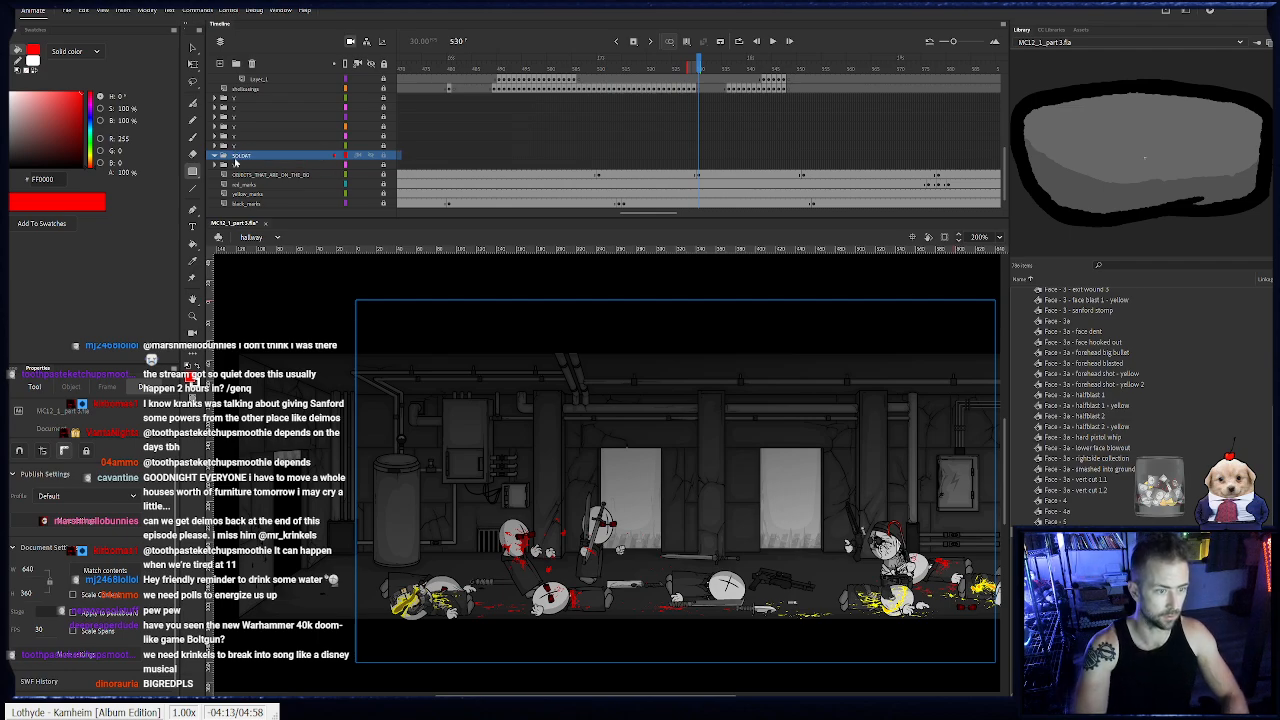
- Add six layers inside the SOLDAT folder and insert blank keyframes on all of them at frame 530
{"action": "left_click", "coordinate": [221, 64]}
{"action": "left_click", "coordinate": [221, 64]}
{"action": "left_click", "coordinate": [221, 64]}
{"action": "left_click", "coordinate": [221, 65]}
{"action": "left_click", "coordinate": [221, 65]}
{"action": "left_click", "coordinate": [221, 65]}
{"action": "scroll", "coordinate": [254, 171], "scroll_direction": "down", "scroll_amount": 1}
{"action": "left_click", "coordinate": [247, 166], "text": "shift"}
{"action": "left_click_drag", "start_coordinate": [246, 167], "coordinate": [244, 181]}
{"action": "left_click", "coordinate": [700, 131]}
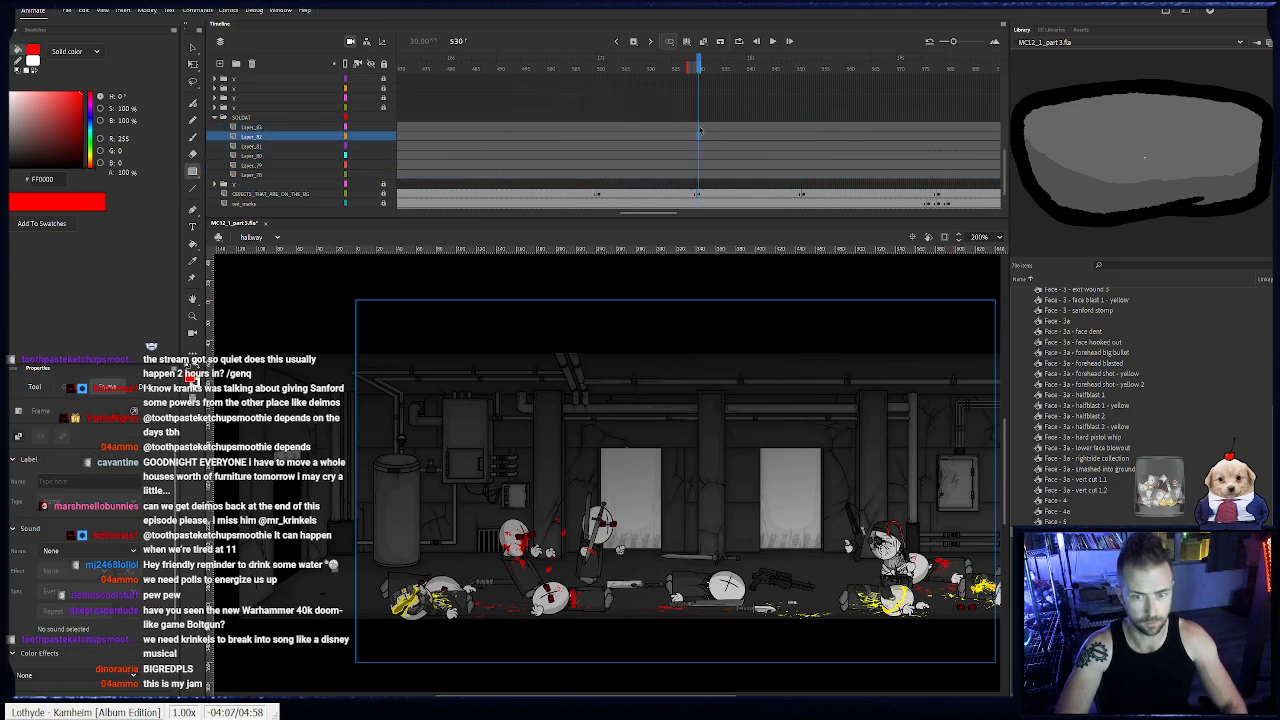
{"action": "left_click", "coordinate": [700, 175]}
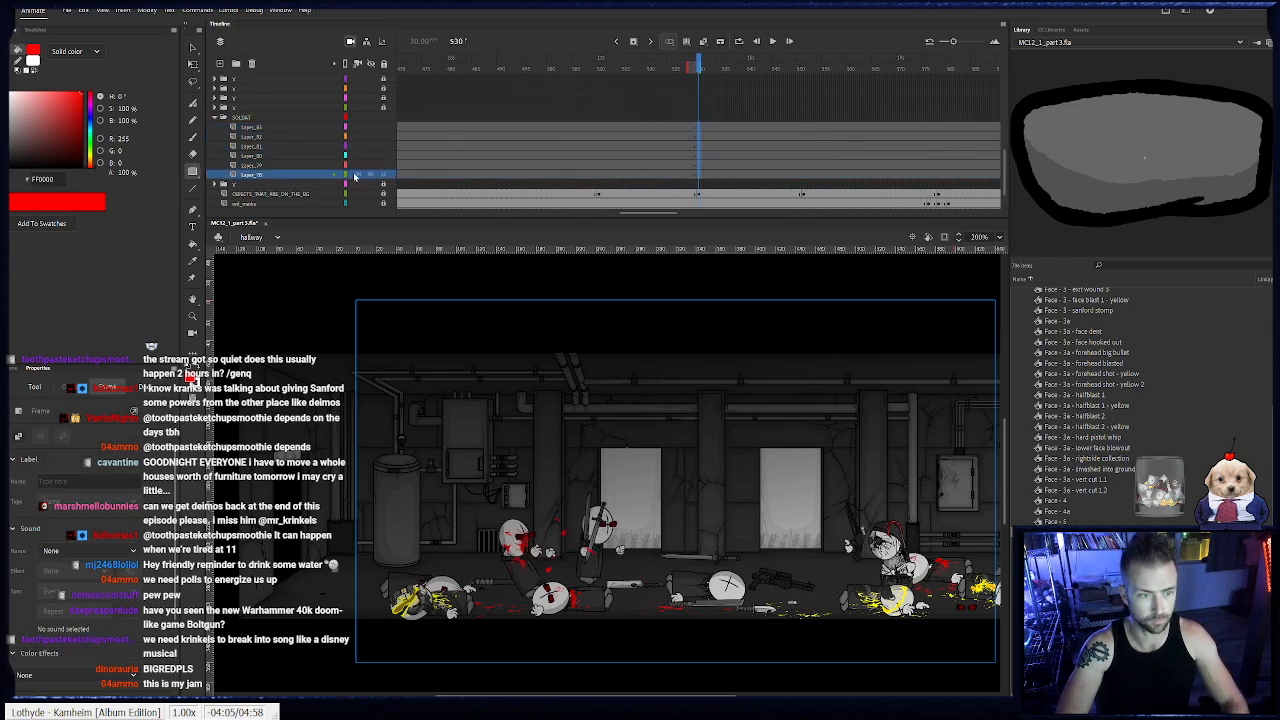
{"action": "left_click_drag", "start_coordinate": [124, 173], "coordinate": [77, 173]}
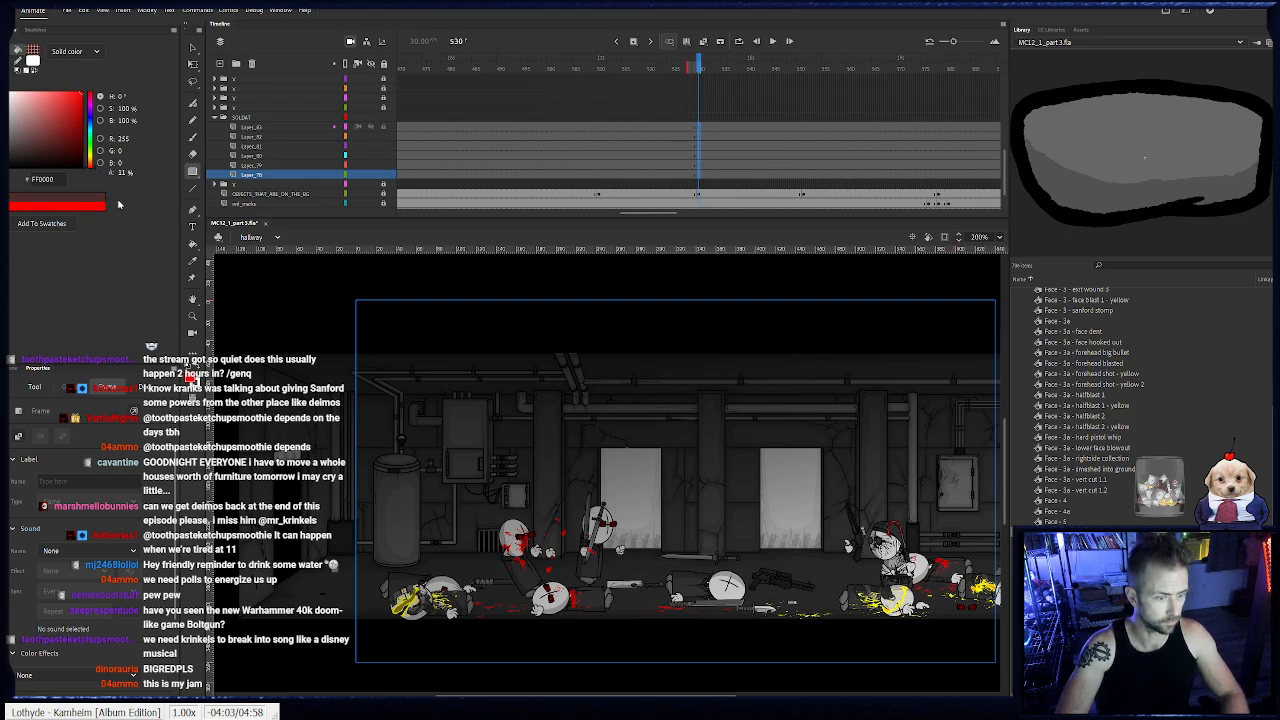
{"action": "left_click_drag", "start_coordinate": [288, 348], "coordinate": [793, 627]}
{"action": "key", "text": "ctrl+z"}
- Place the Agent - Soldat symbol Body - Suit alt - 2a on the fourth SOLDAT layer at frame 530, tilted at the hallway's left edge
{"action": "left_click", "coordinate": [699, 147]}
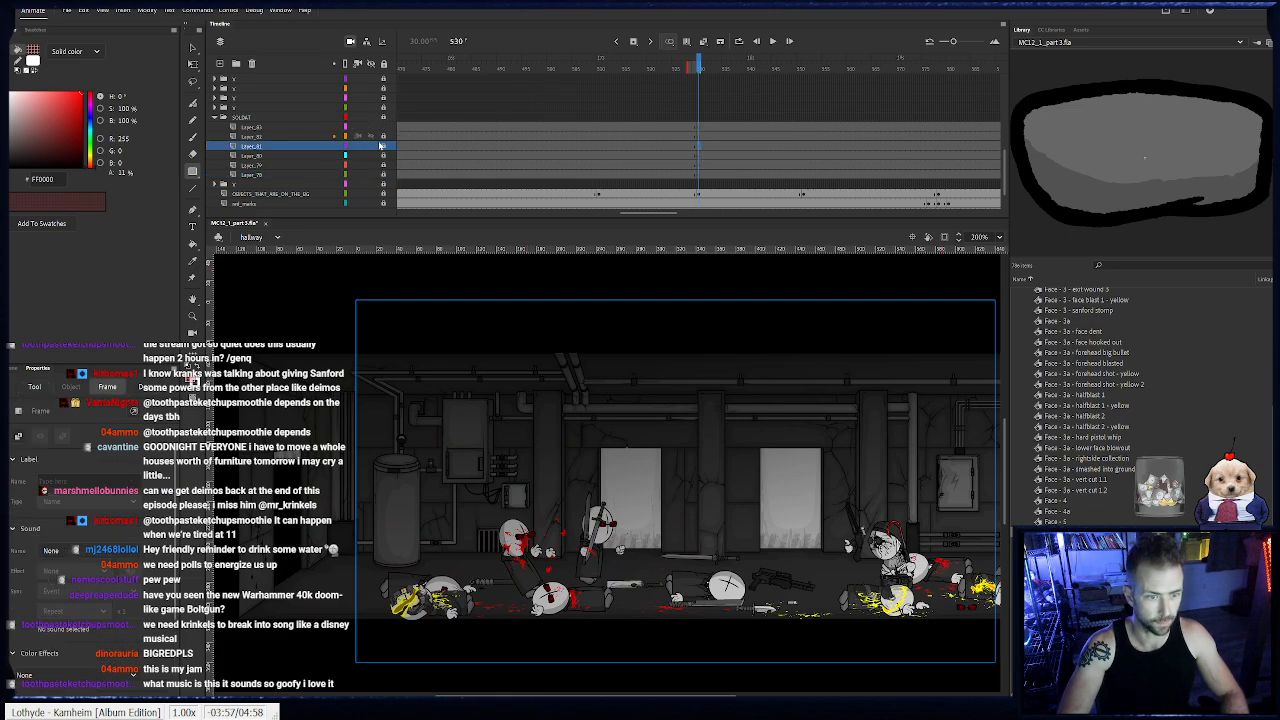
{"action": "left_click", "coordinate": [358, 156]}
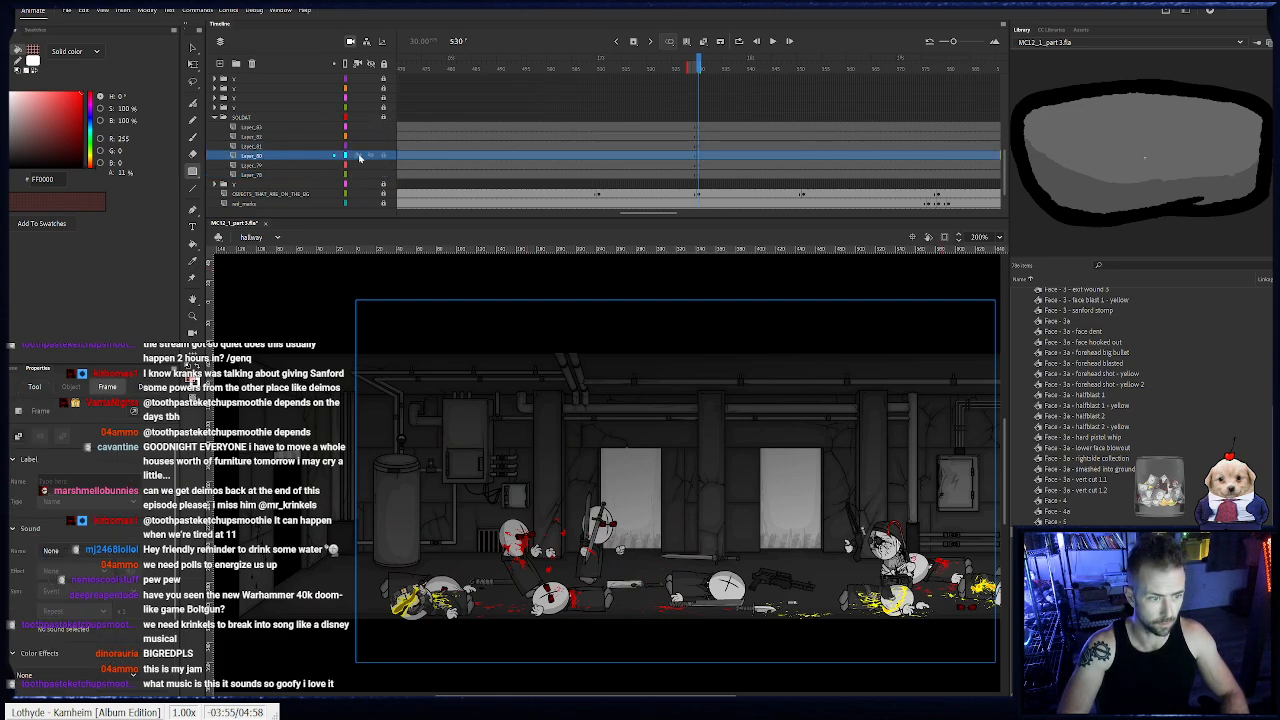
{"action": "scroll", "coordinate": [1133, 413], "scroll_direction": "up", "scroll_amount": 5}
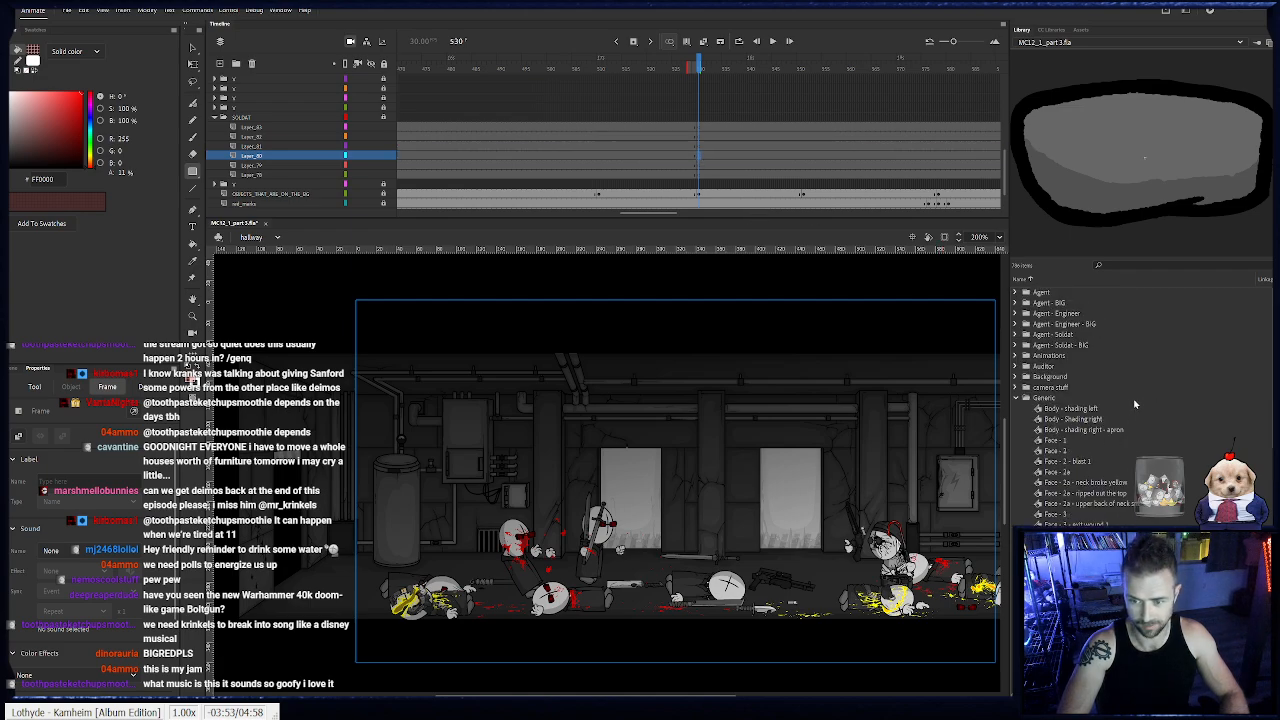
{"action": "left_click", "coordinate": [1018, 399]}
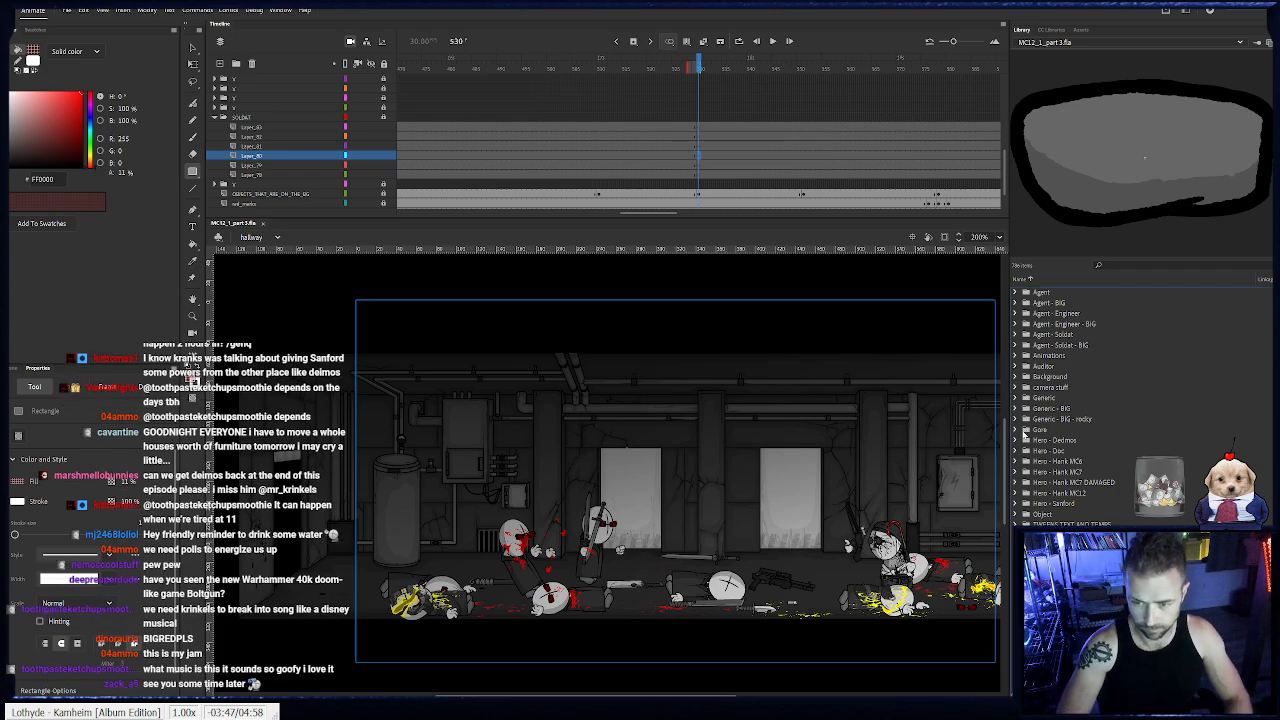
{"action": "left_click", "coordinate": [1016, 337]}
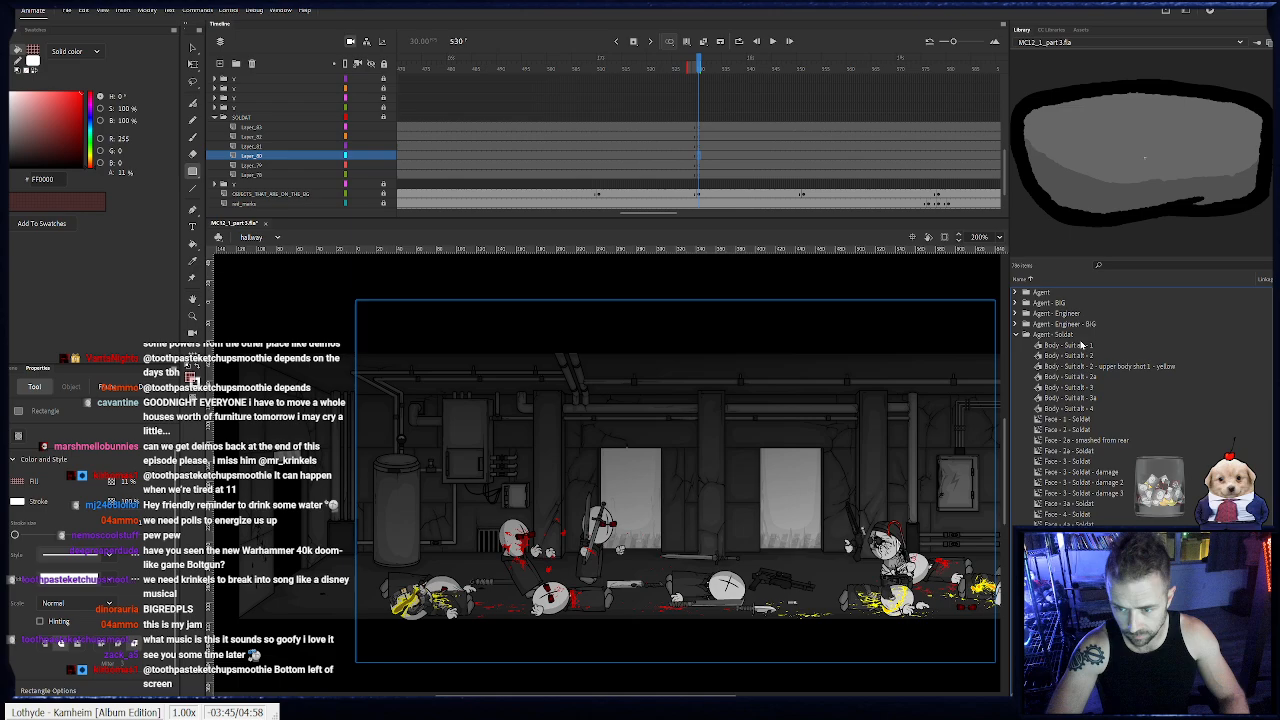
{"action": "left_click", "coordinate": [1085, 346]}
{"action": "left_click", "coordinate": [1090, 366]}
{"action": "left_click", "coordinate": [1092, 376]}
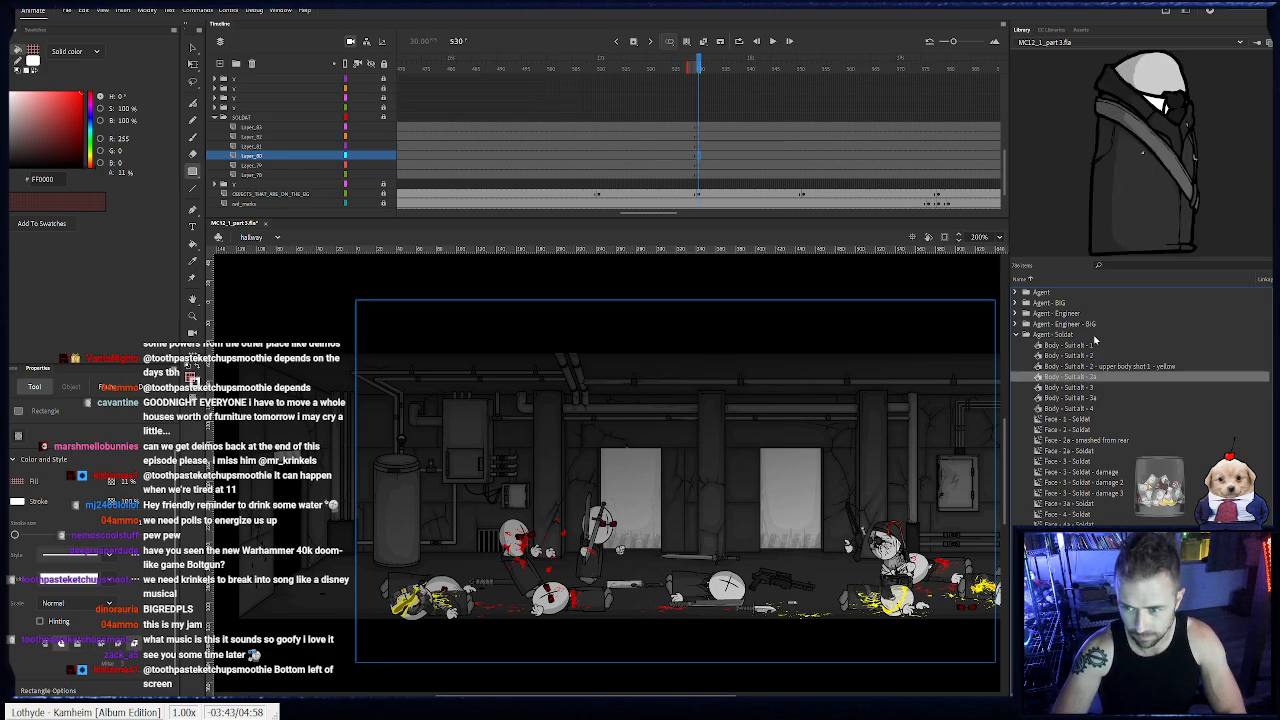
{"action": "left_click_drag", "start_coordinate": [390, 550], "coordinate": [372, 560]}
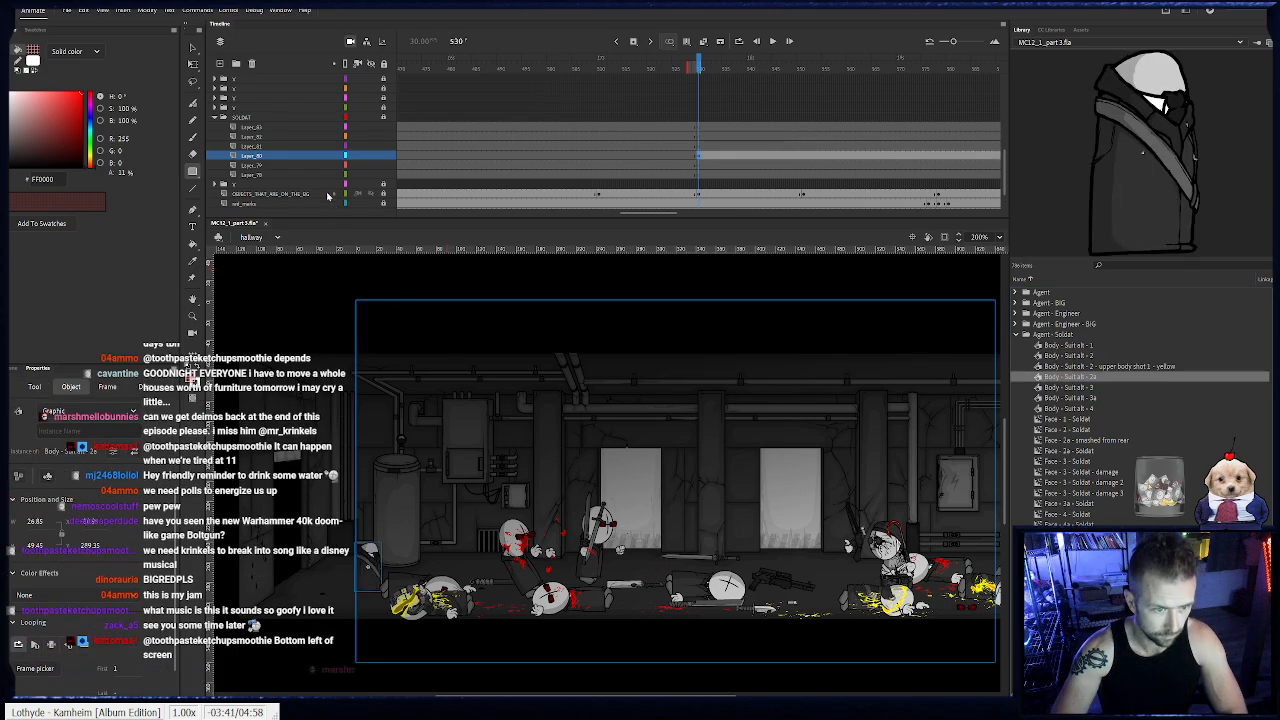
{"action": "left_click", "coordinate": [196, 65]}
{"action": "left_click_drag", "start_coordinate": [386, 538], "coordinate": [348, 544]}
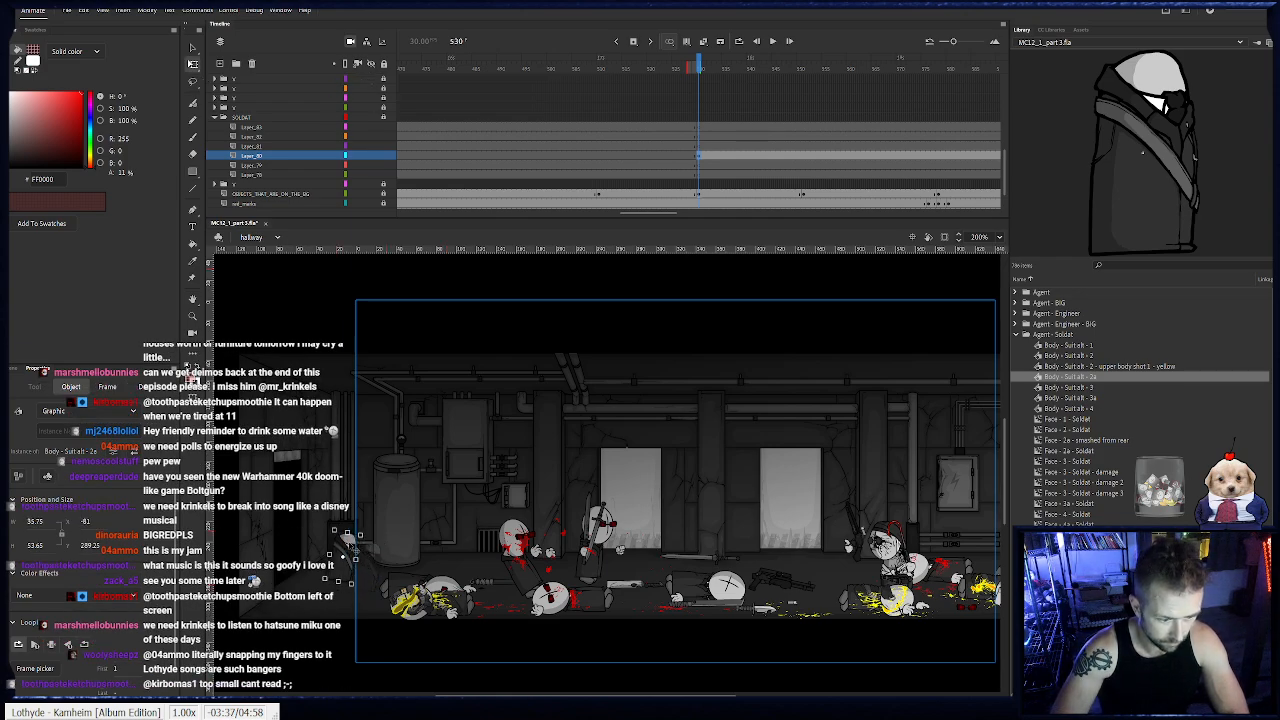
- Move the SOLDAT layers' starting keyframes to frame 520 and remove the frames following it on the five lower layers
{"action": "left_click_drag", "start_coordinate": [733, 72], "coordinate": [650, 104]}
{"action": "left_click", "coordinate": [813, 126]}
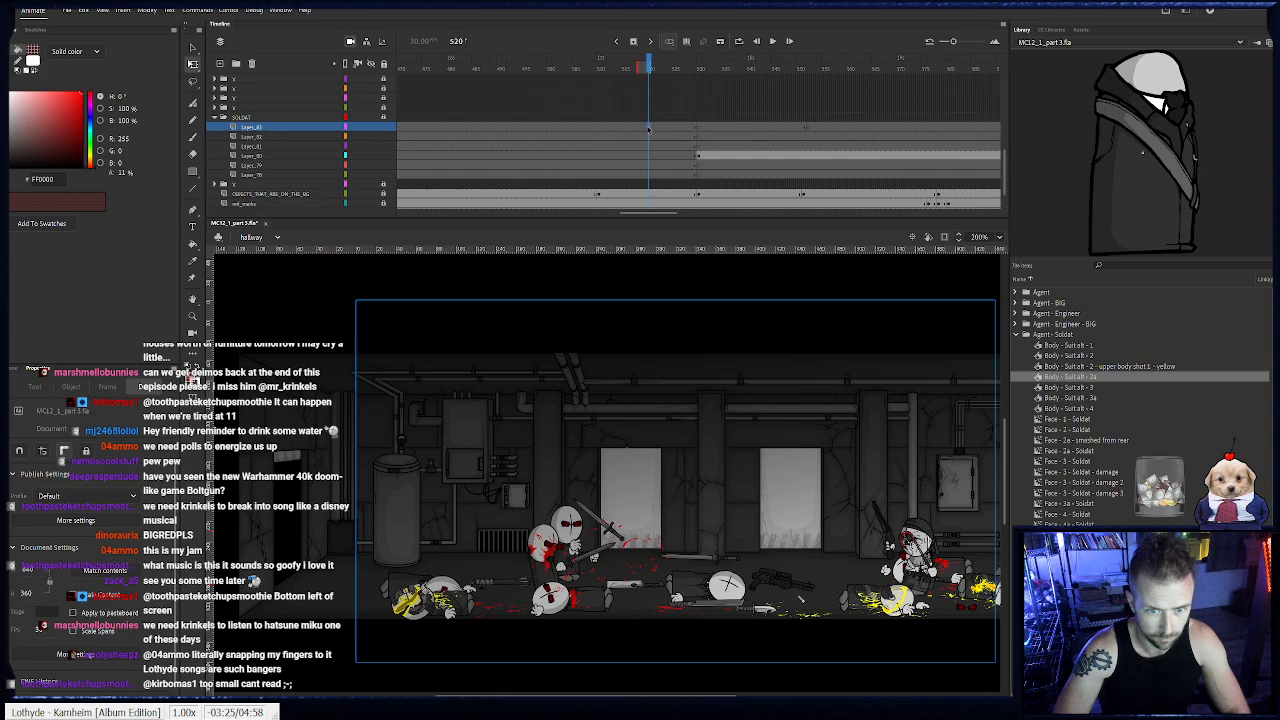
{"action": "left_click", "coordinate": [690, 174]}
{"action": "left_click_drag", "start_coordinate": [698, 174], "coordinate": [946, 177]}
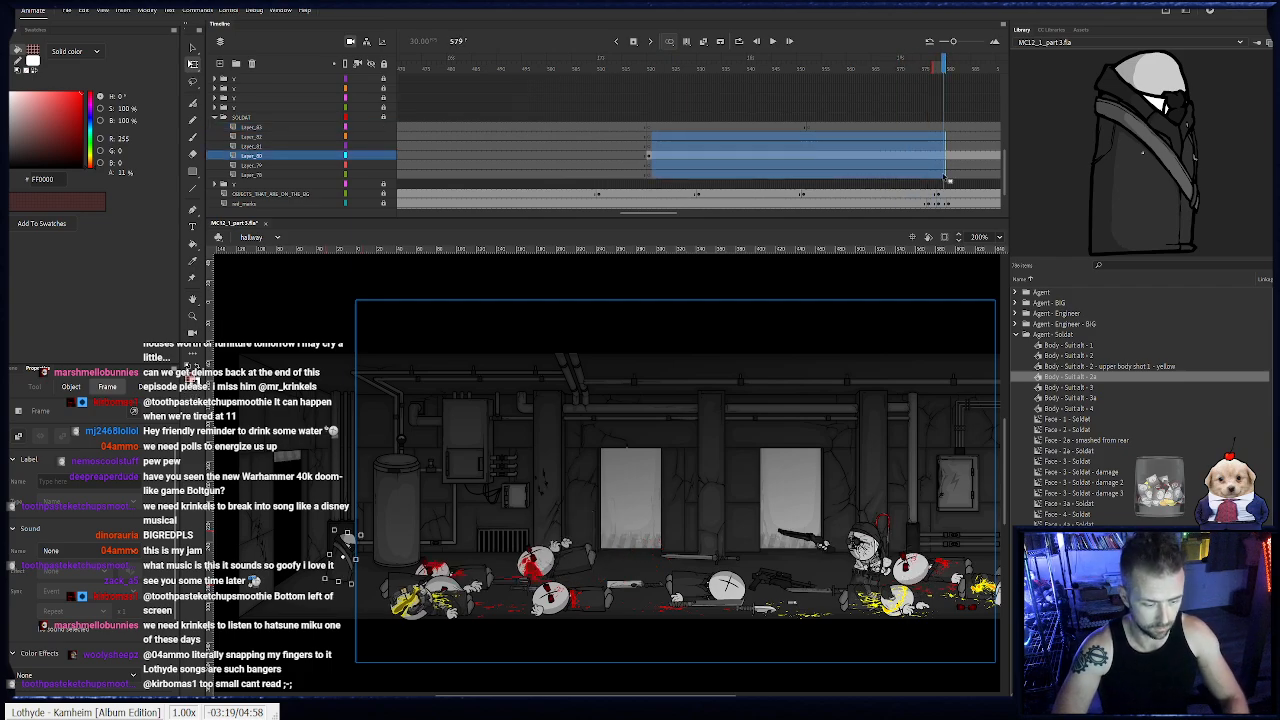
{"action": "key", "text": "shift+F5"}
- Lock the body layer and place the Face - 3a - Soldat goggles above the body on the next layer up at frame 520
{"action": "left_click", "coordinate": [650, 149]}
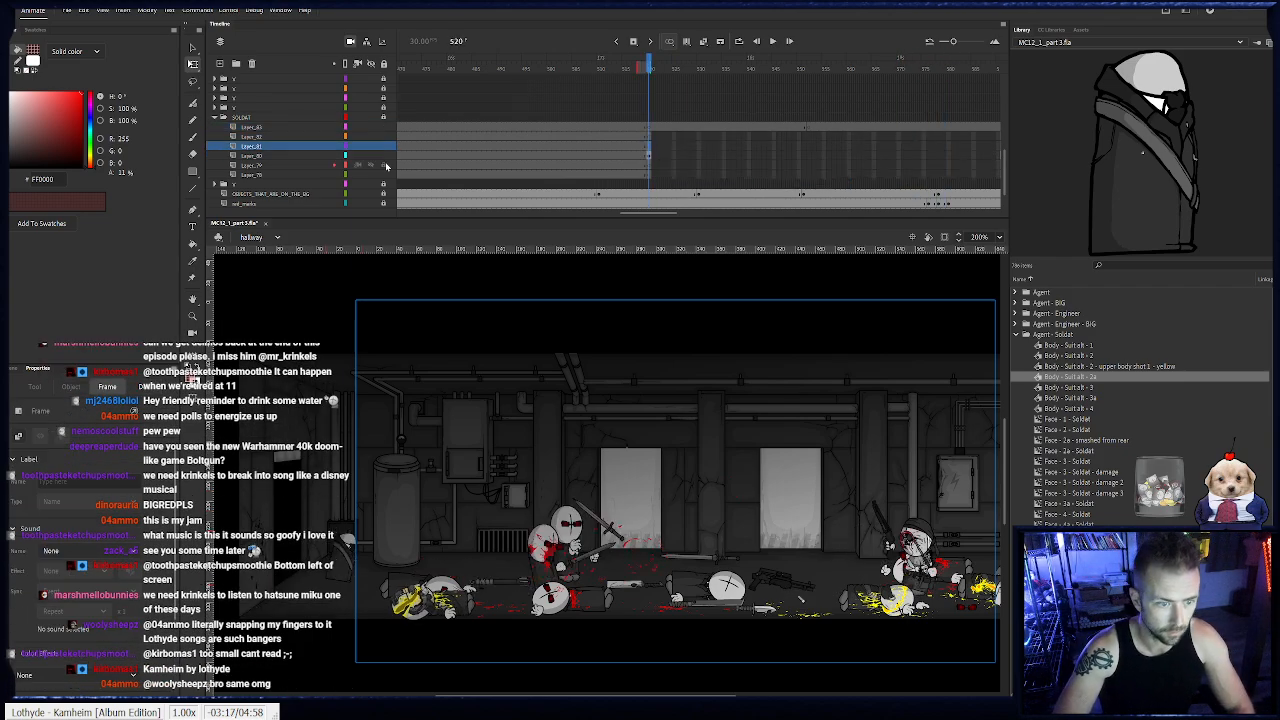
{"action": "key", "text": "z"}
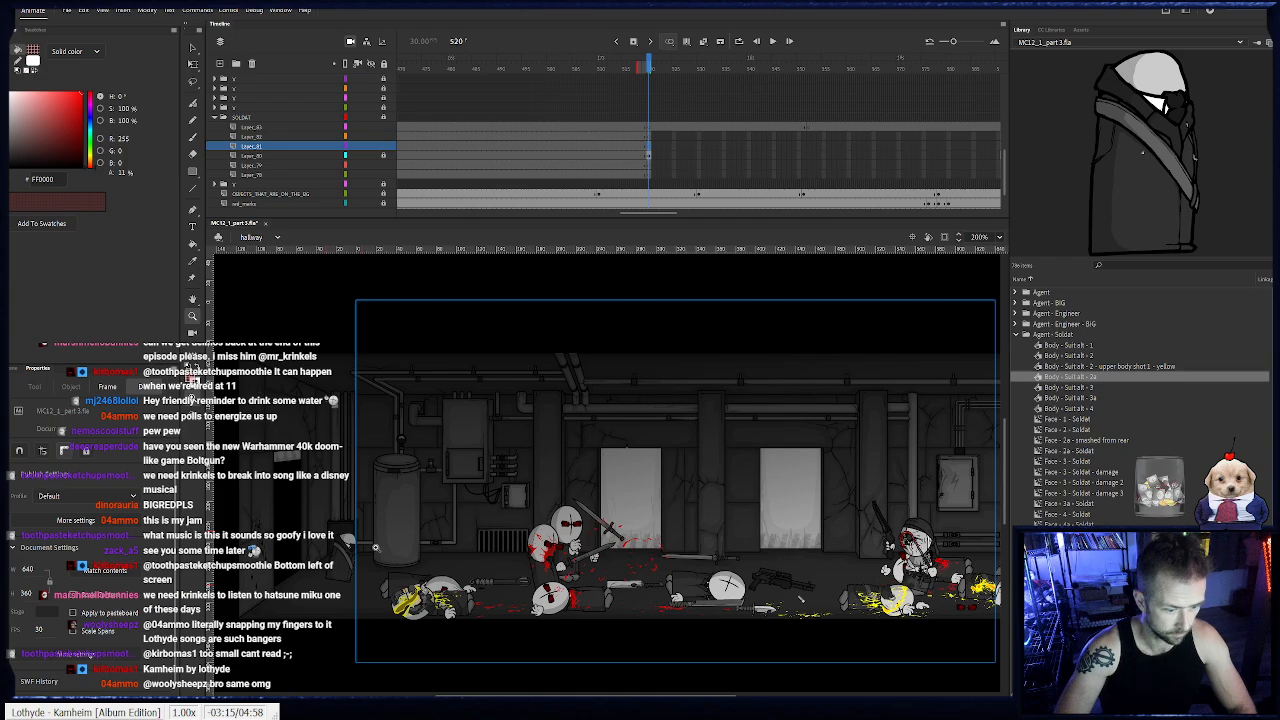
{"action": "left_click", "coordinate": [375, 538]}
{"action": "key", "text": "v"}
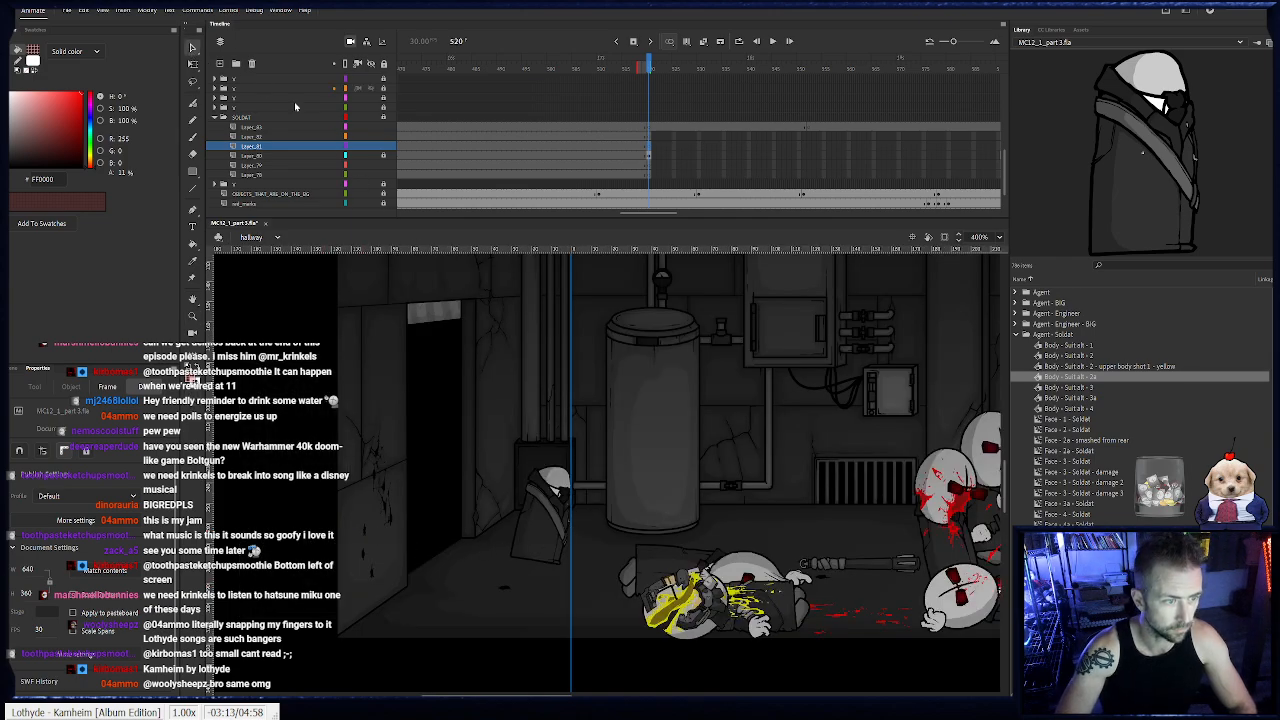
{"action": "scroll", "coordinate": [565, 455], "scroll_direction": "right", "scroll_amount": 3}
{"action": "left_click", "coordinate": [1084, 505]}
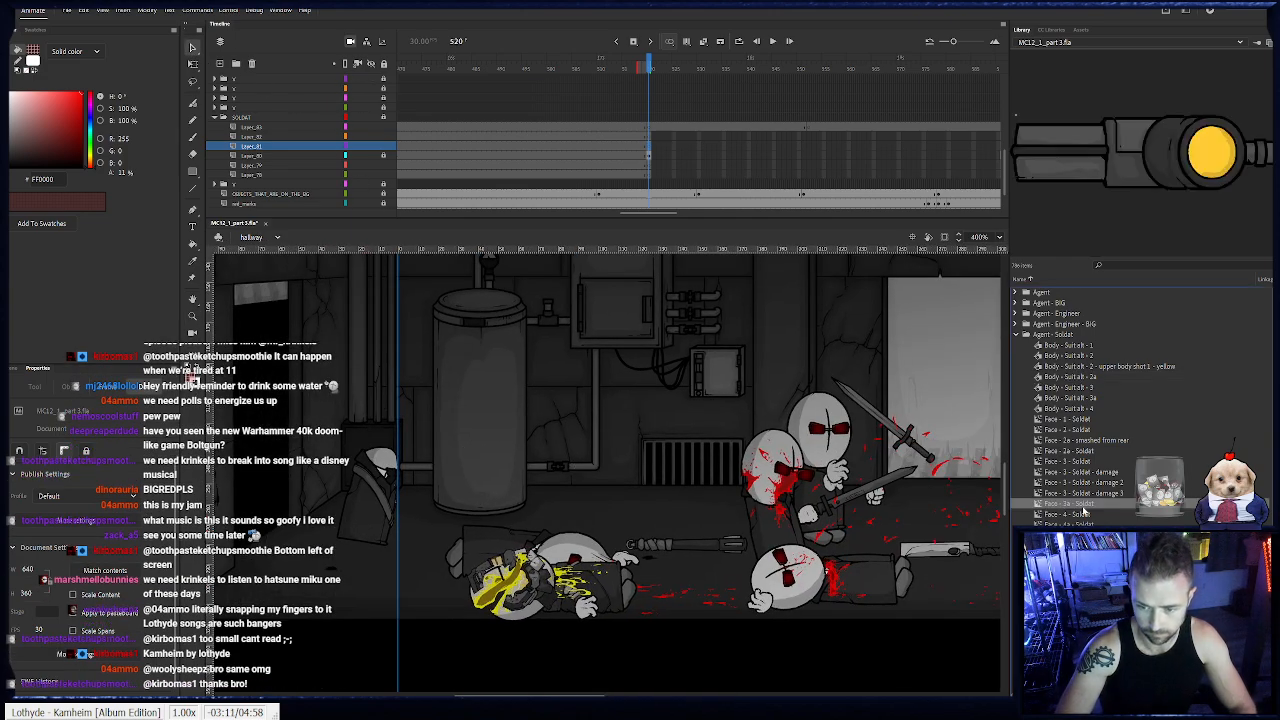
{"action": "left_click_drag", "start_coordinate": [1081, 502], "coordinate": [437, 418]}
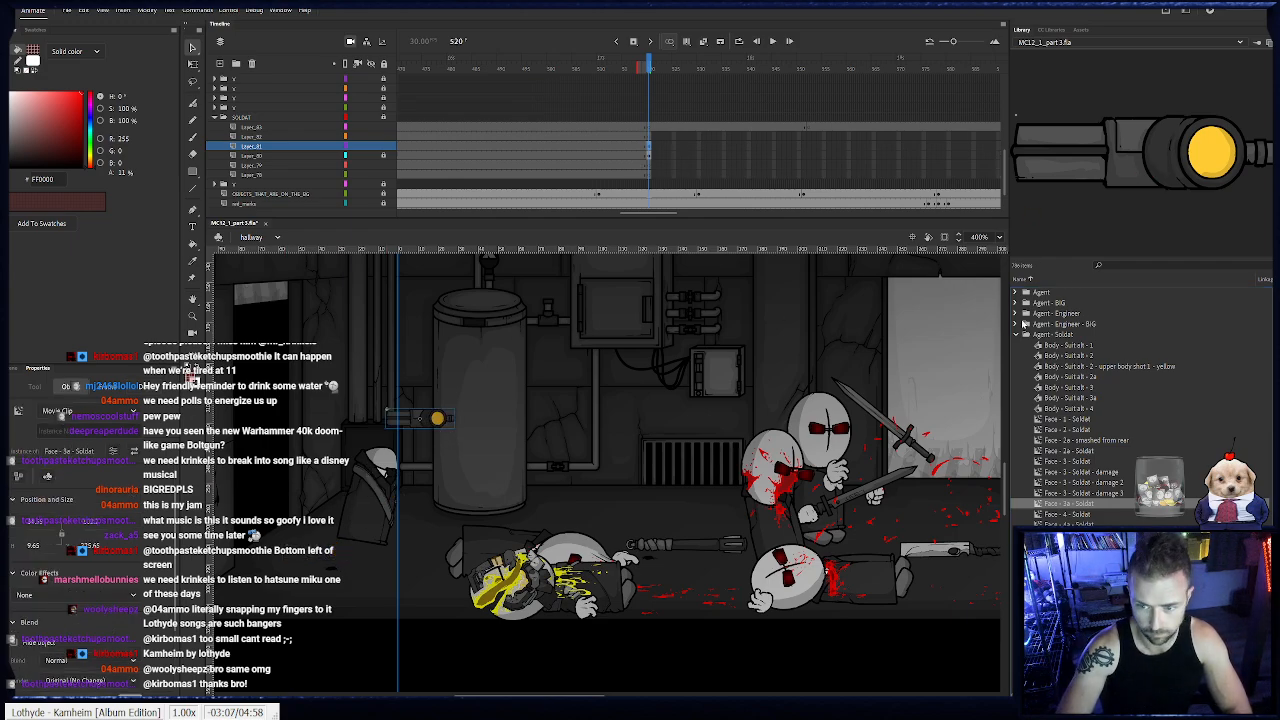
- Place the Generic head symbol Face - 3a on the goggles' layer, arranged behind them, so the goggles fit across the face
{"action": "left_click", "coordinate": [1015, 334]}
{"action": "left_click", "coordinate": [1015, 398]}
{"action": "scroll", "coordinate": [1087, 478], "scroll_direction": "down", "scroll_amount": 3}
{"action": "left_click", "coordinate": [1071, 471]}
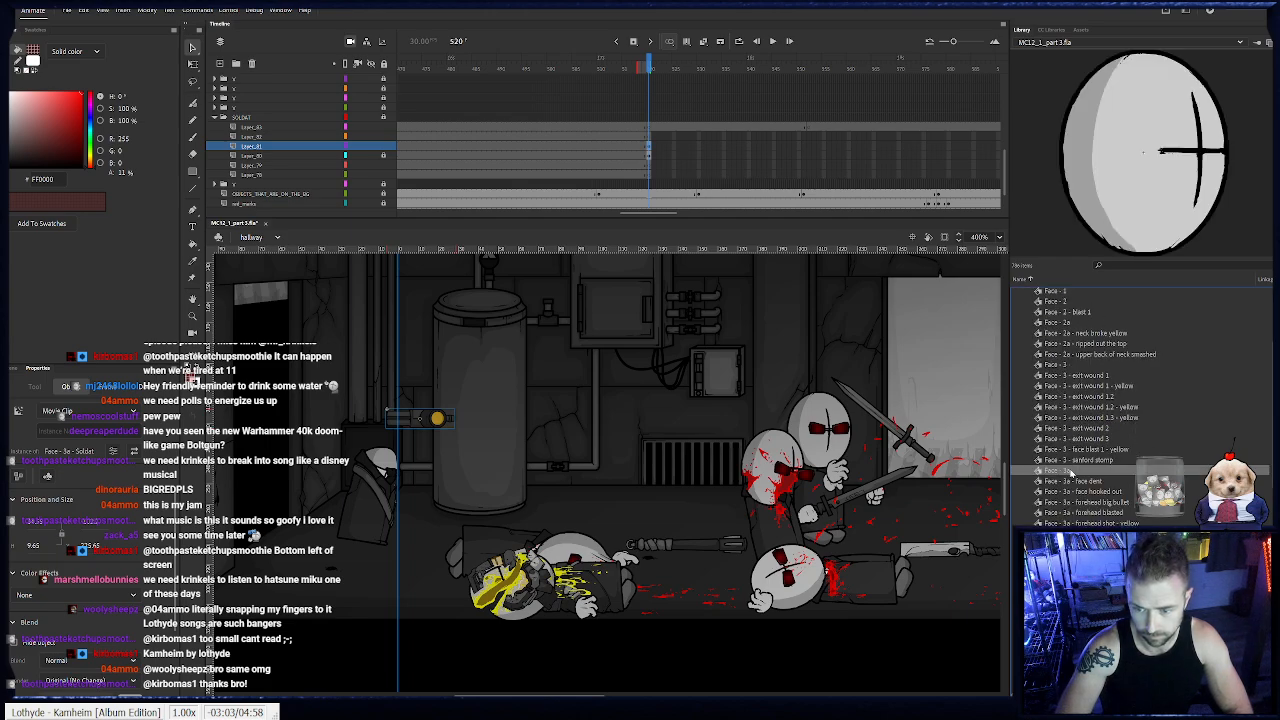
{"action": "left_click_drag", "start_coordinate": [1153, 209], "coordinate": [405, 444]}
{"action": "key", "text": "ctrl+shift+Down"}
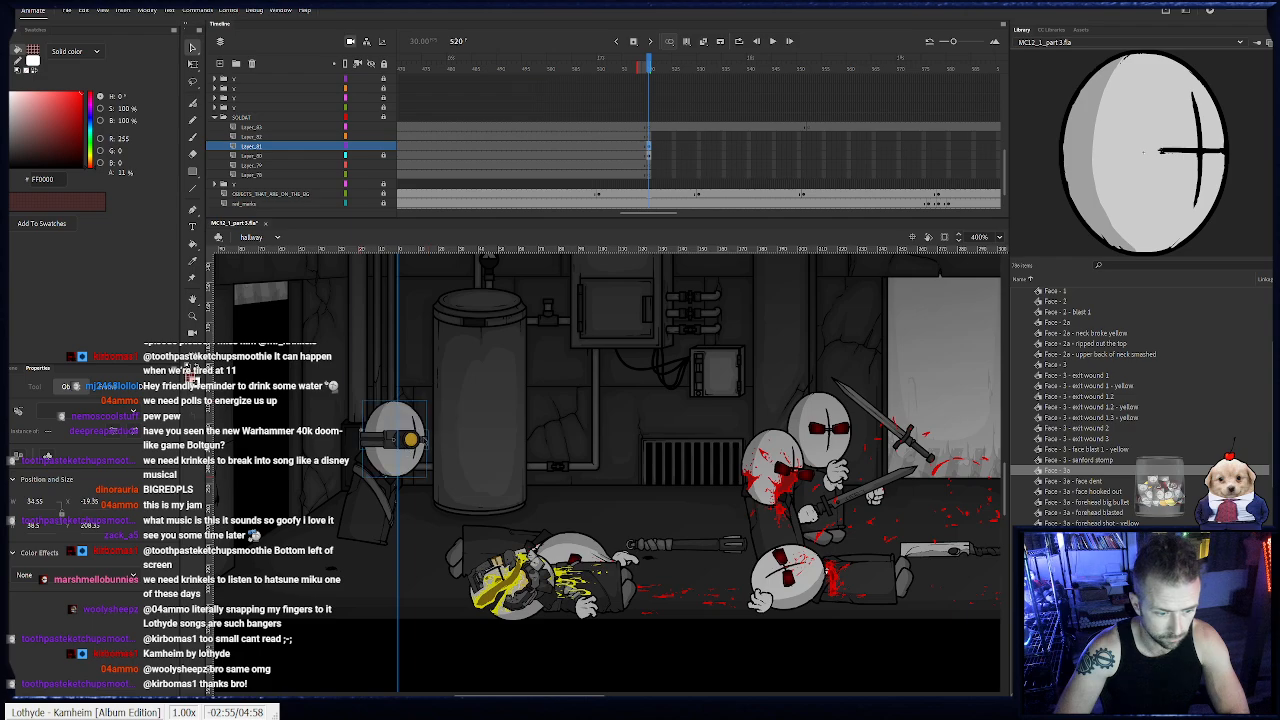
- Shift the soldat's head, goggles and body together slightly left, so the body sits outside the stage edge
{"action": "left_click", "coordinate": [337, 491]}
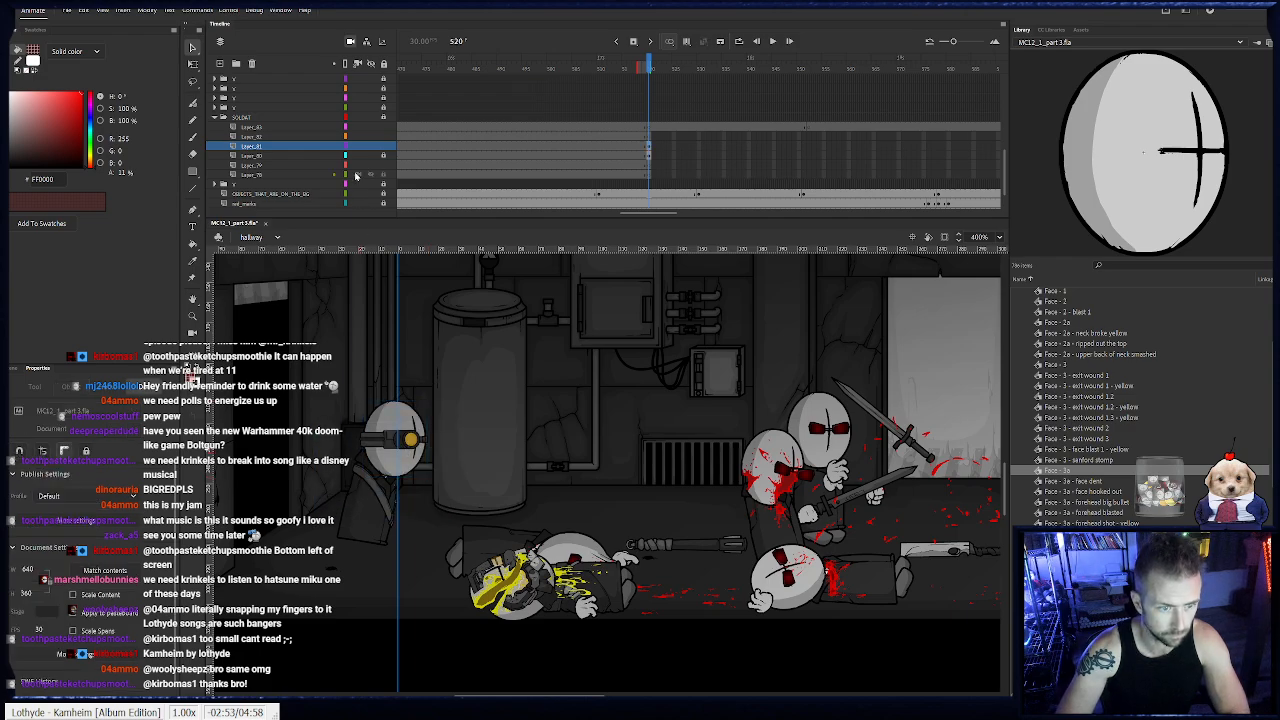
{"action": "left_click_drag", "start_coordinate": [297, 563], "coordinate": [470, 404]}
{"action": "left_click_drag", "start_coordinate": [399, 485], "coordinate": [379, 485]}
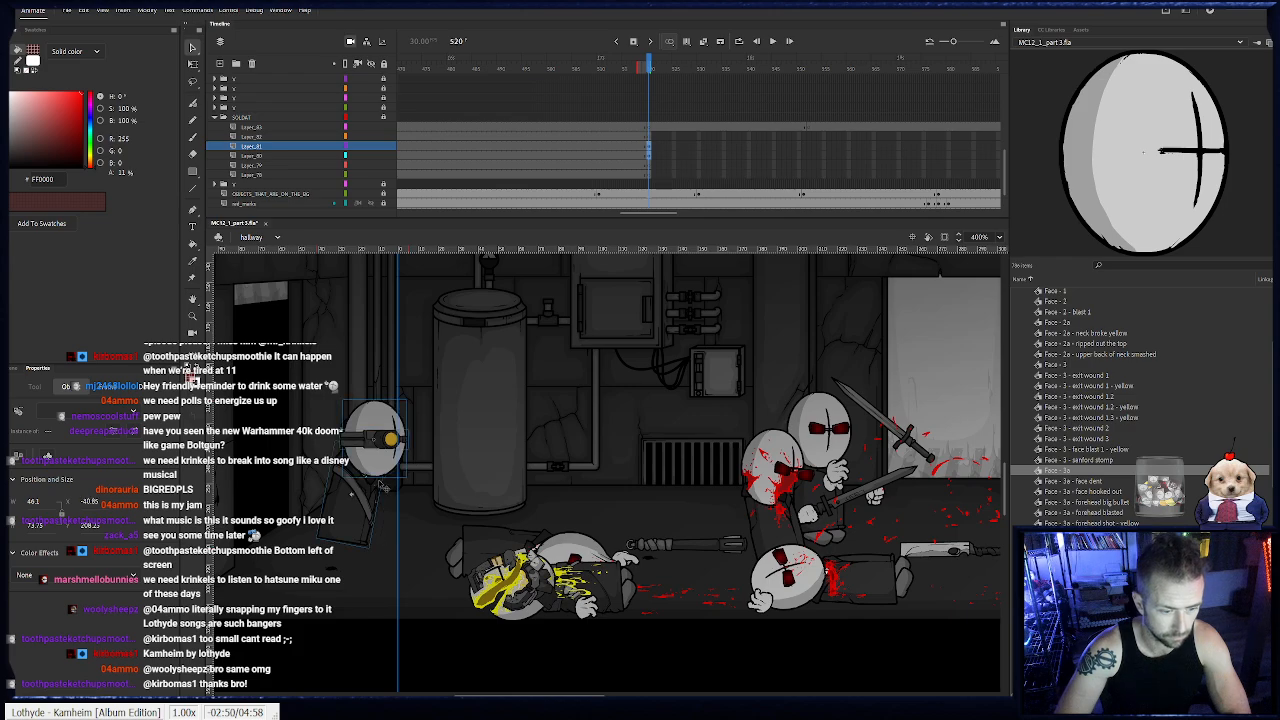
- Place two Foot symbols on the layer below the body at frame 520 and fit them under the soldat's body
{"action": "left_click", "coordinate": [651, 165]}
{"action": "scroll", "coordinate": [1060, 410], "scroll_direction": "up", "scroll_amount": 5}
{"action": "scroll", "coordinate": [1075, 467], "scroll_direction": "down", "scroll_amount": 5}
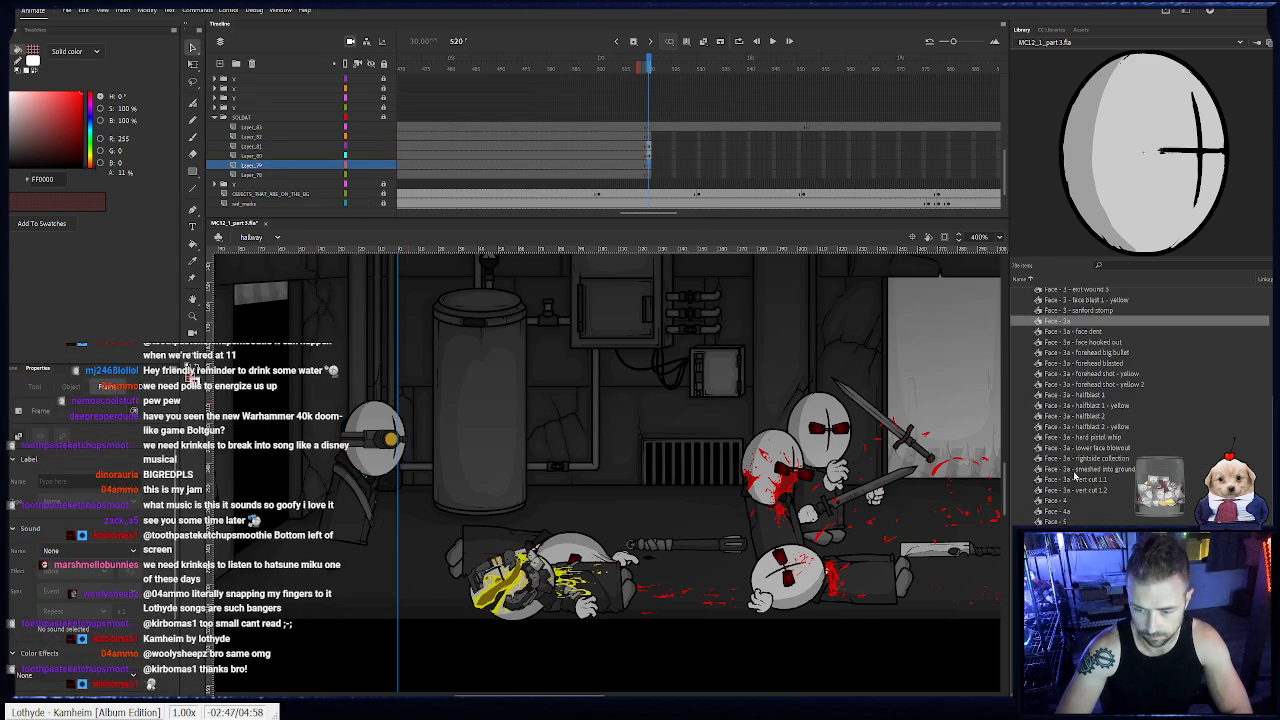
{"action": "left_click", "coordinate": [1075, 469]}
{"action": "left_click", "coordinate": [1075, 477]}
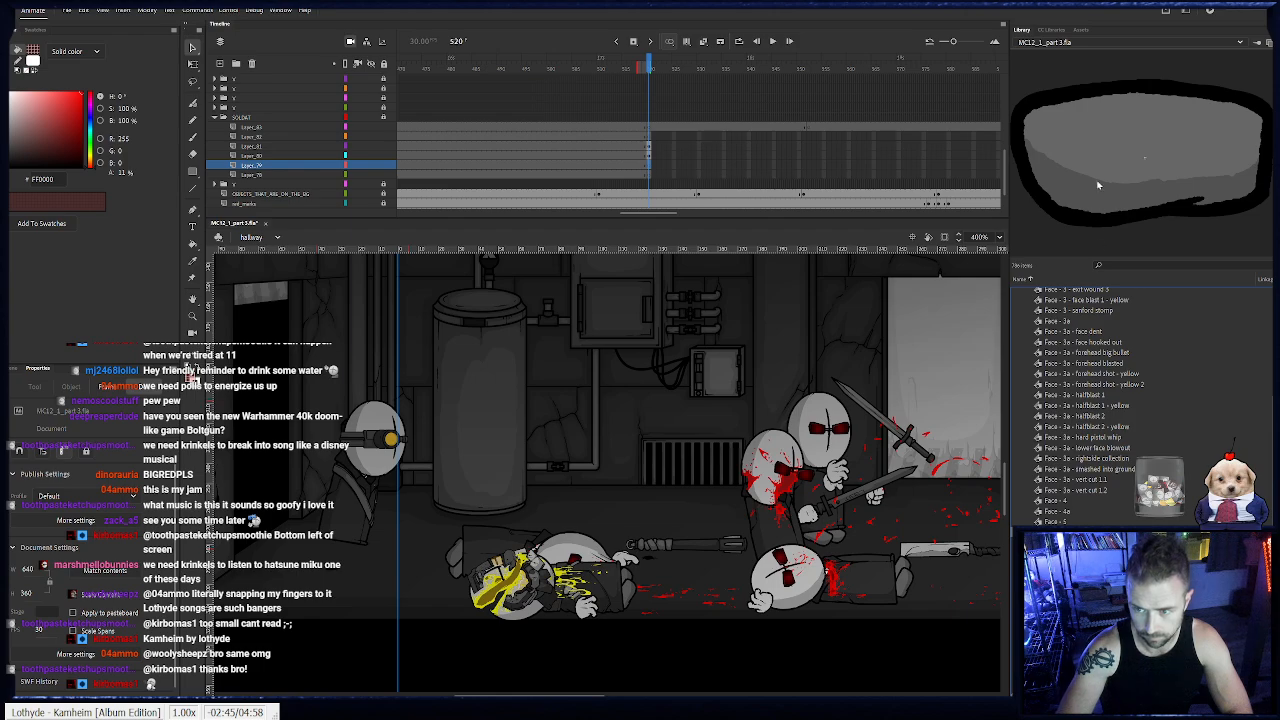
{"action": "left_click_drag", "start_coordinate": [493, 408], "coordinate": [443, 367]}
{"action": "left_click", "coordinate": [497, 357]}
{"action": "left_click", "coordinate": [488, 353]}
{"action": "left_click", "coordinate": [490, 359]}
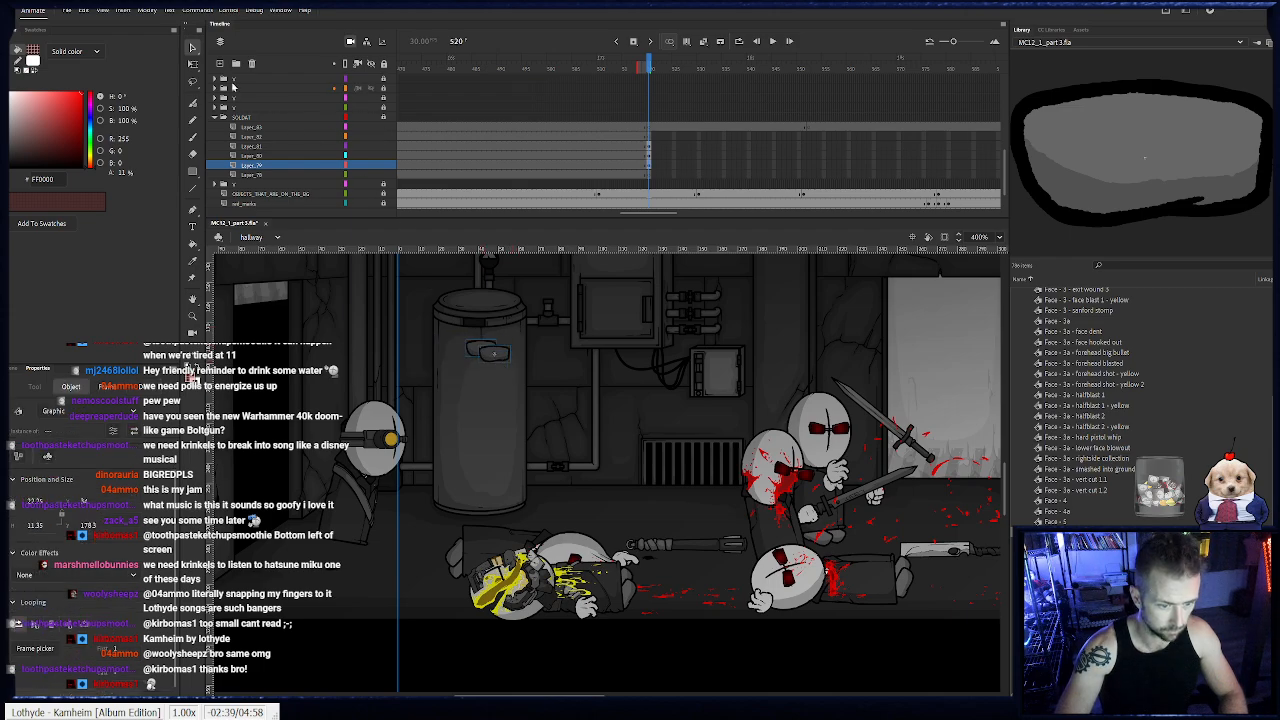
{"action": "left_click", "coordinate": [193, 65]}
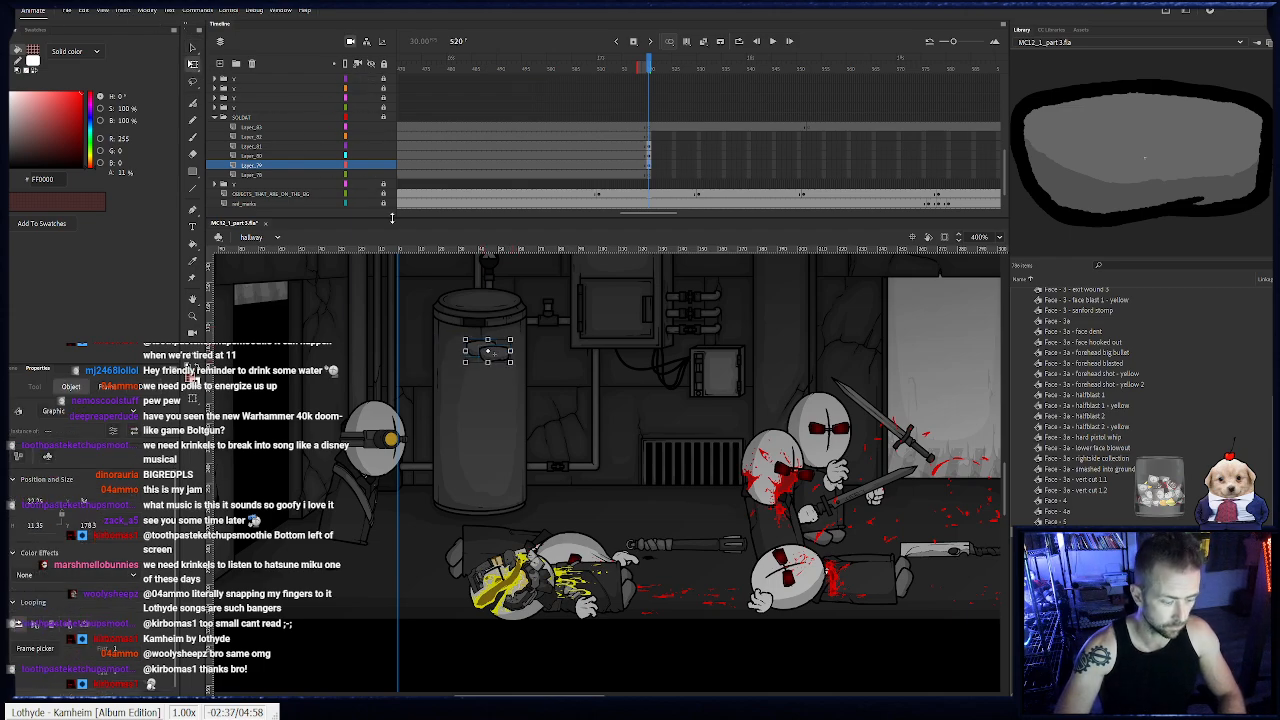
{"action": "left_click_drag", "start_coordinate": [724, 449], "coordinate": [724, 452]}
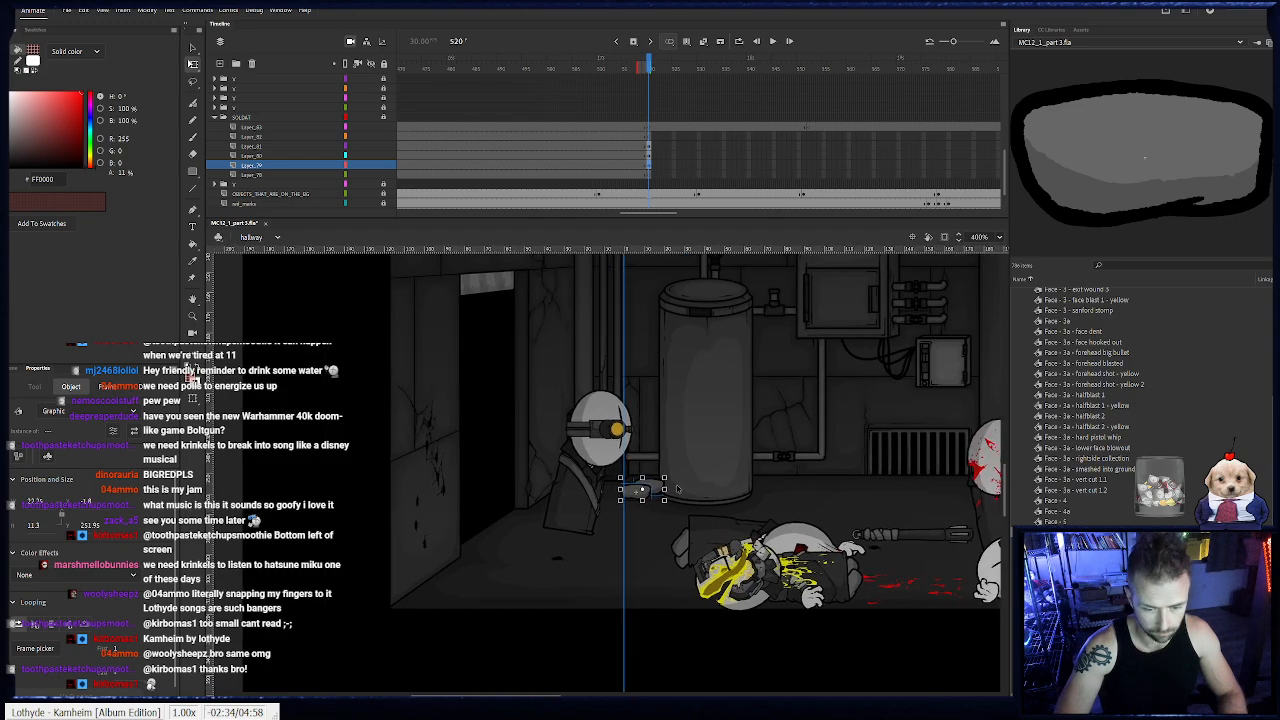
{"action": "left_click_drag", "start_coordinate": [662, 493], "coordinate": [588, 540]}
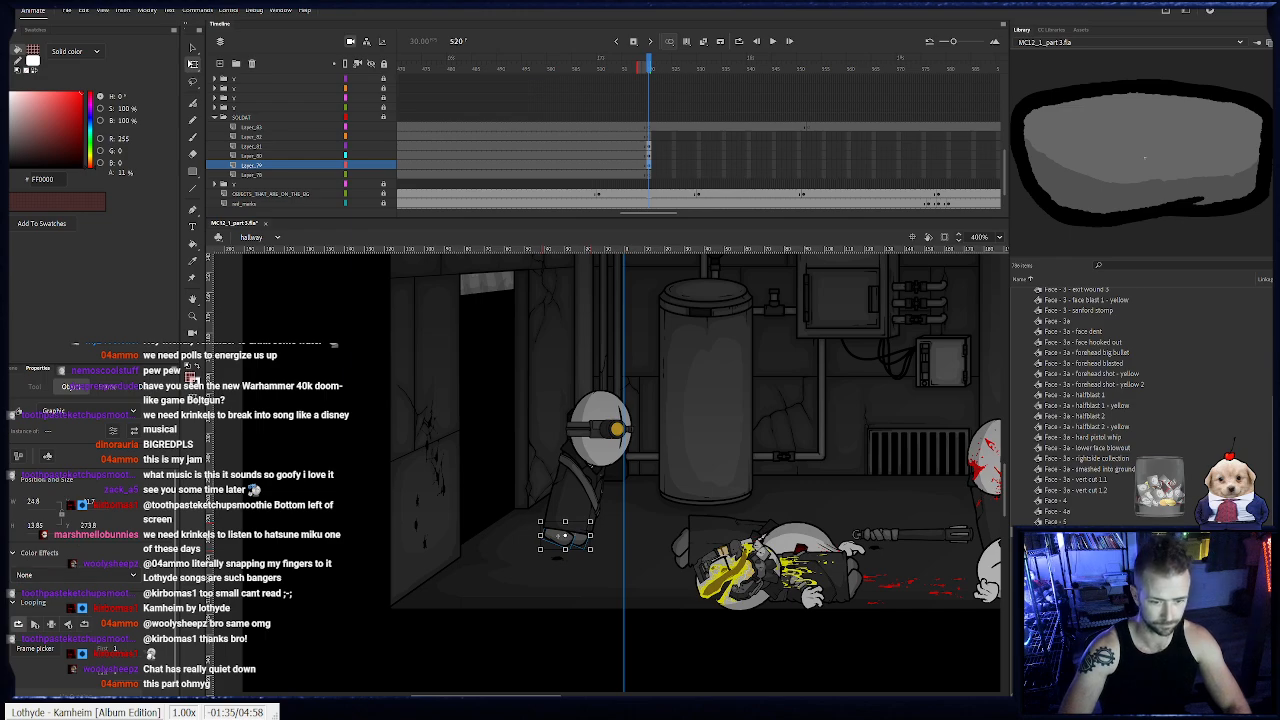
- Place a trigger-finger hand symbol on the layer above the head at frame 520, in front of the dark doorway
{"action": "left_click", "coordinate": [650, 137]}
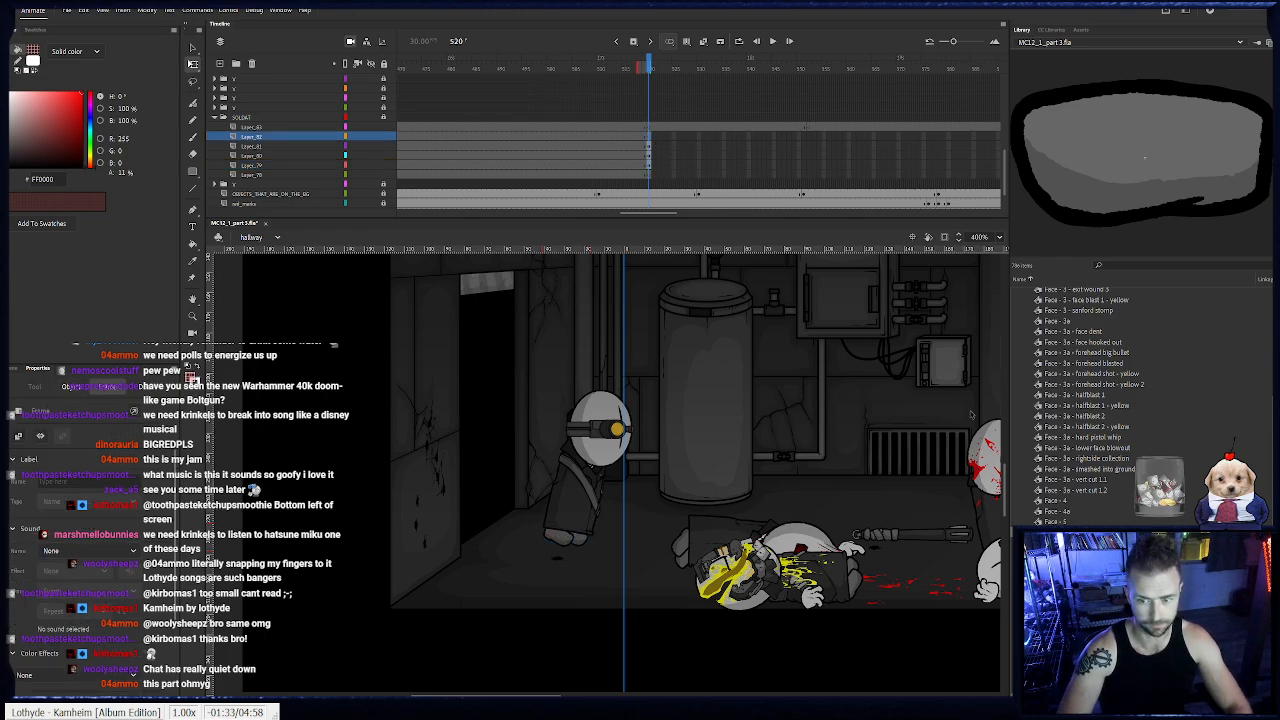
{"action": "scroll", "coordinate": [1059, 362], "scroll_direction": "up", "scroll_amount": 5}
{"action": "scroll", "coordinate": [1053, 396], "scroll_direction": "down", "scroll_amount": 4}
{"action": "scroll", "coordinate": [1053, 396], "scroll_direction": "down", "scroll_amount": 5}
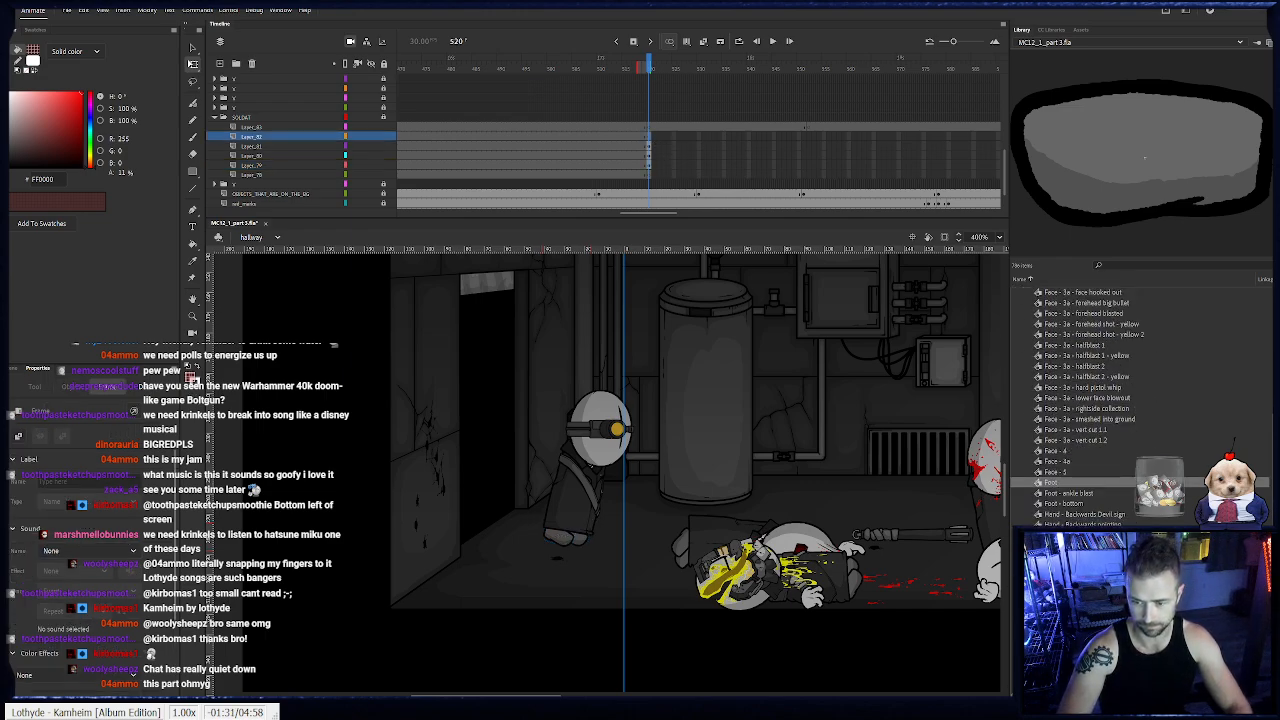
{"action": "left_click", "coordinate": [1072, 552]}
{"action": "left_click_drag", "start_coordinate": [1074, 198], "coordinate": [484, 404]}
{"action": "left_click", "coordinate": [690, 415]}
- Find the Hand - Gungrip fingers among the Generic hand symbols and place them between the trigger hand and the soldat's head
{"action": "left_click", "coordinate": [1083, 516]}
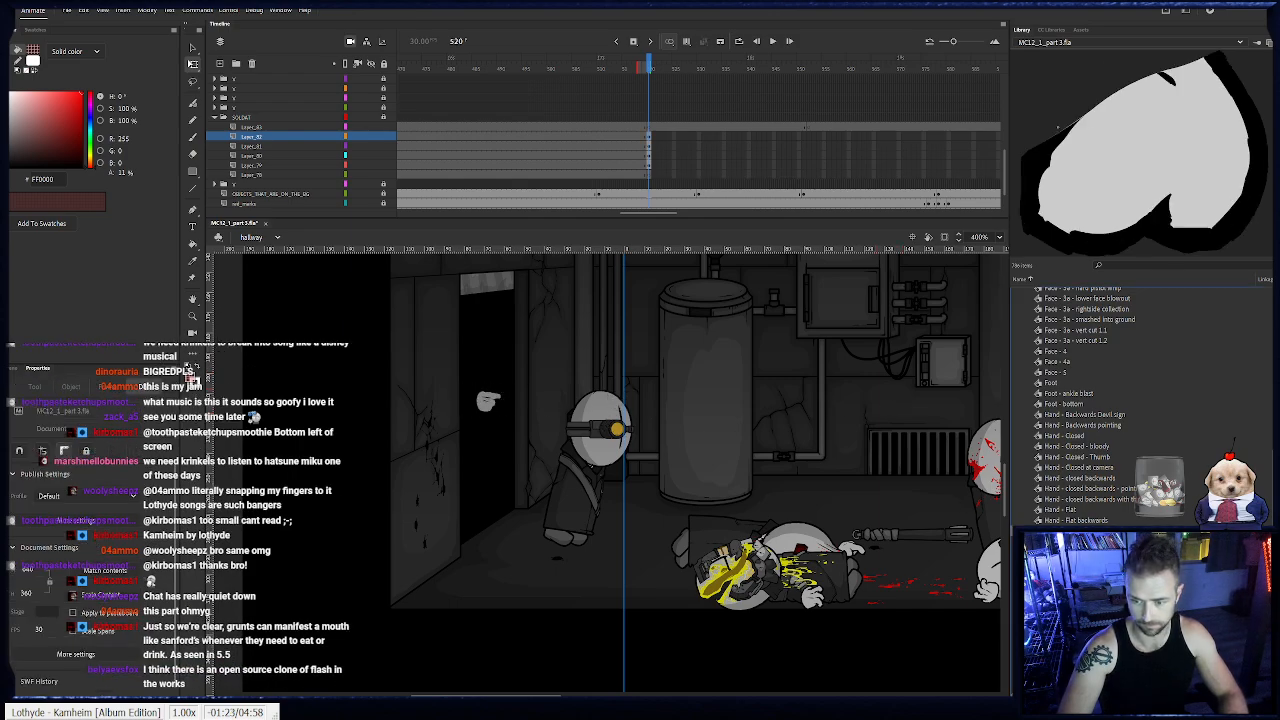
{"action": "left_click", "coordinate": [1090, 594]}
{"action": "left_click", "coordinate": [1090, 584]}
{"action": "left_click", "coordinate": [1090, 594]}
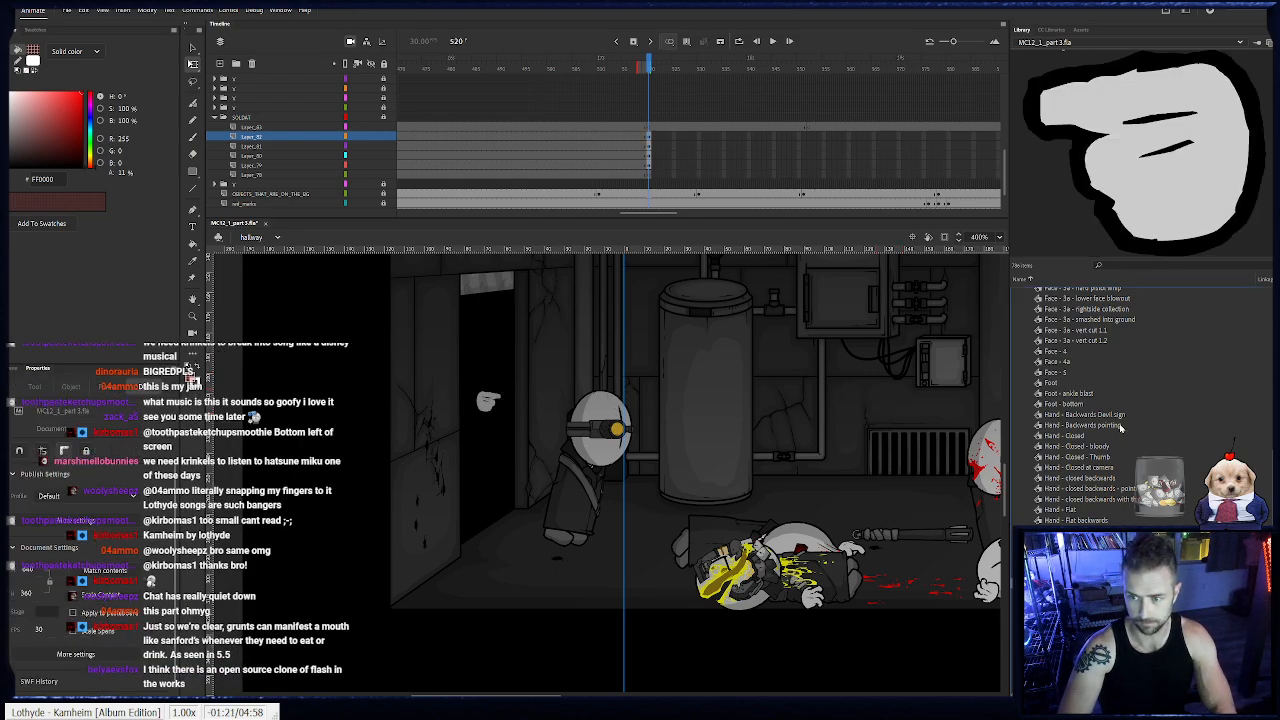
{"action": "left_click", "coordinate": [1120, 426]}
{"action": "key", "text": "Up"}
{"action": "key", "text": "Up"}
{"action": "key", "text": "Down"}
{"action": "left_click_drag", "start_coordinate": [1142, 245], "coordinate": [1117, 184]}
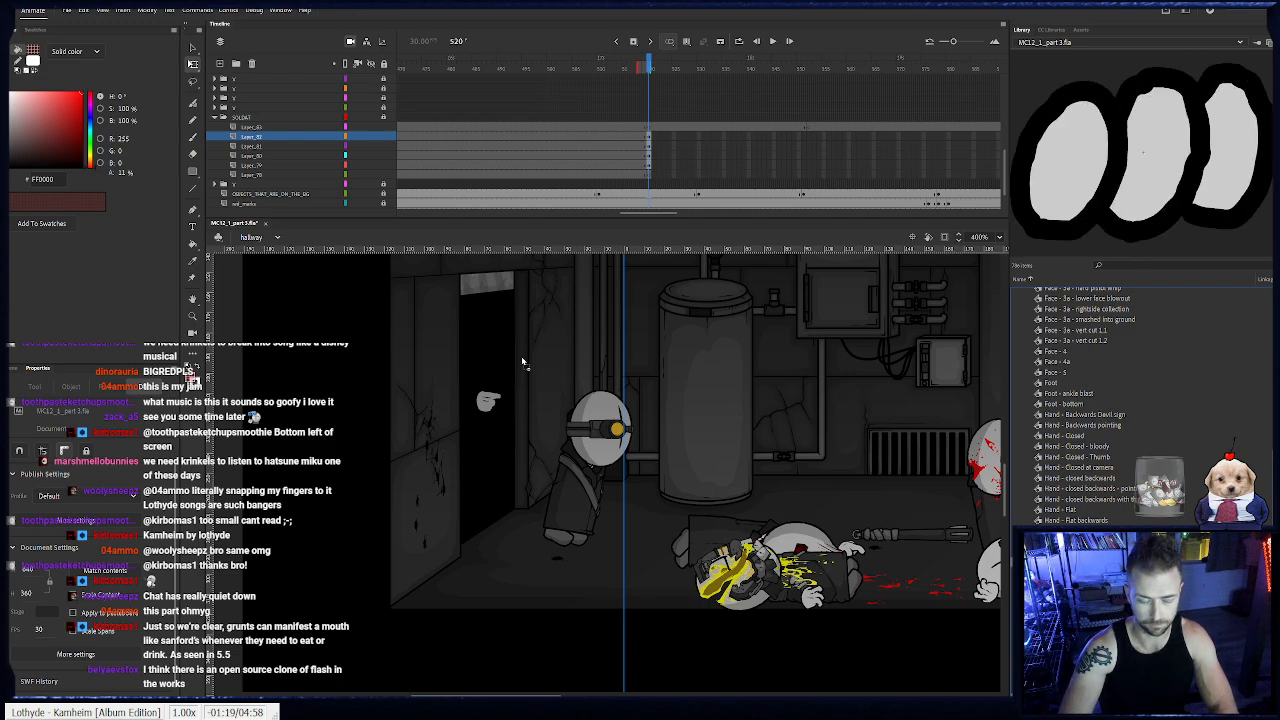
{"action": "left_click_drag", "start_coordinate": [665, 357], "coordinate": [543, 400]}
- Add the dark rifle with the curved magazine from the firearms folder at the two hands, with the Gungrip fingers arranged in front
{"action": "scroll", "coordinate": [1068, 330], "scroll_direction": "up", "scroll_amount": 8}
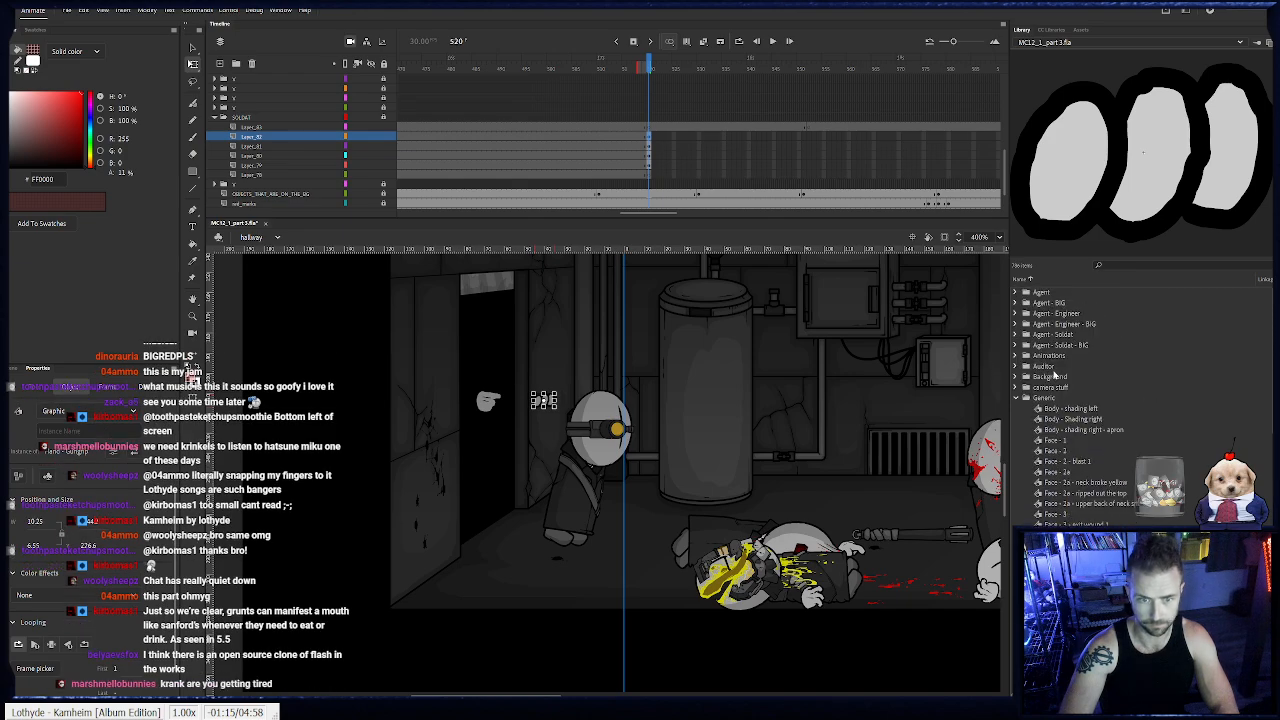
{"action": "left_click", "coordinate": [1016, 398]}
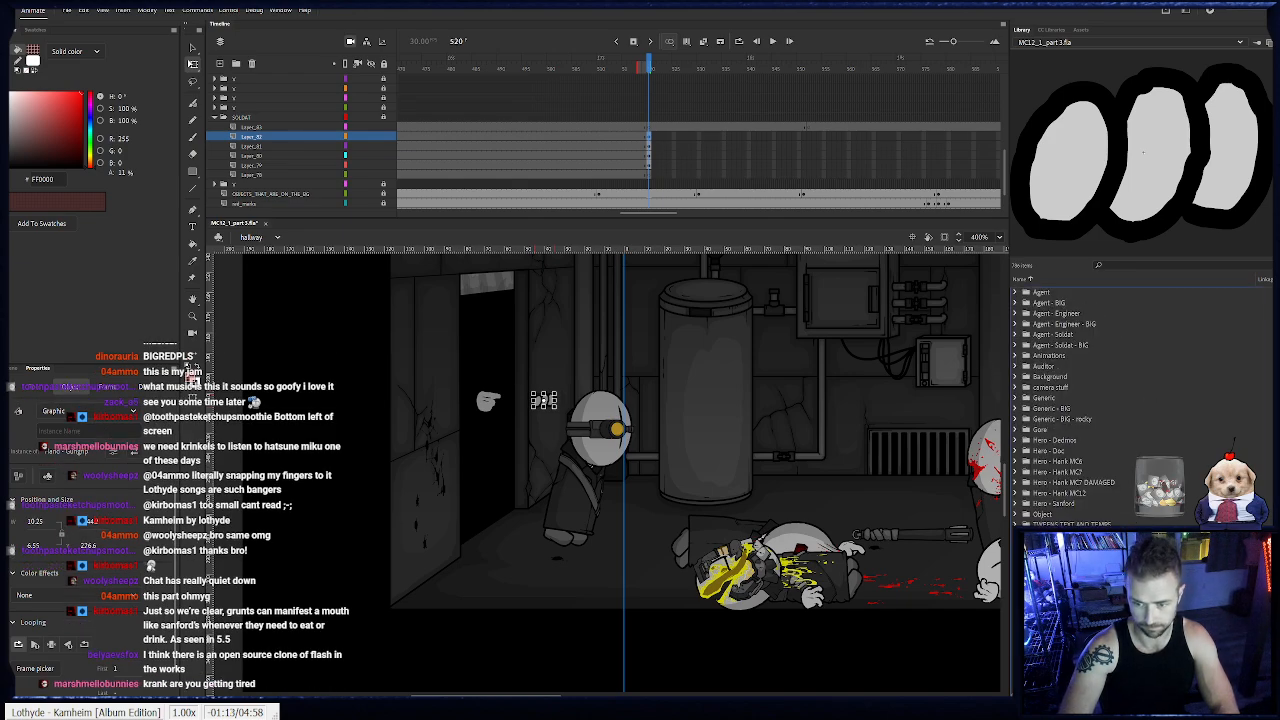
{"action": "scroll", "coordinate": [1034, 520], "scroll_direction": "down", "scroll_amount": 1}
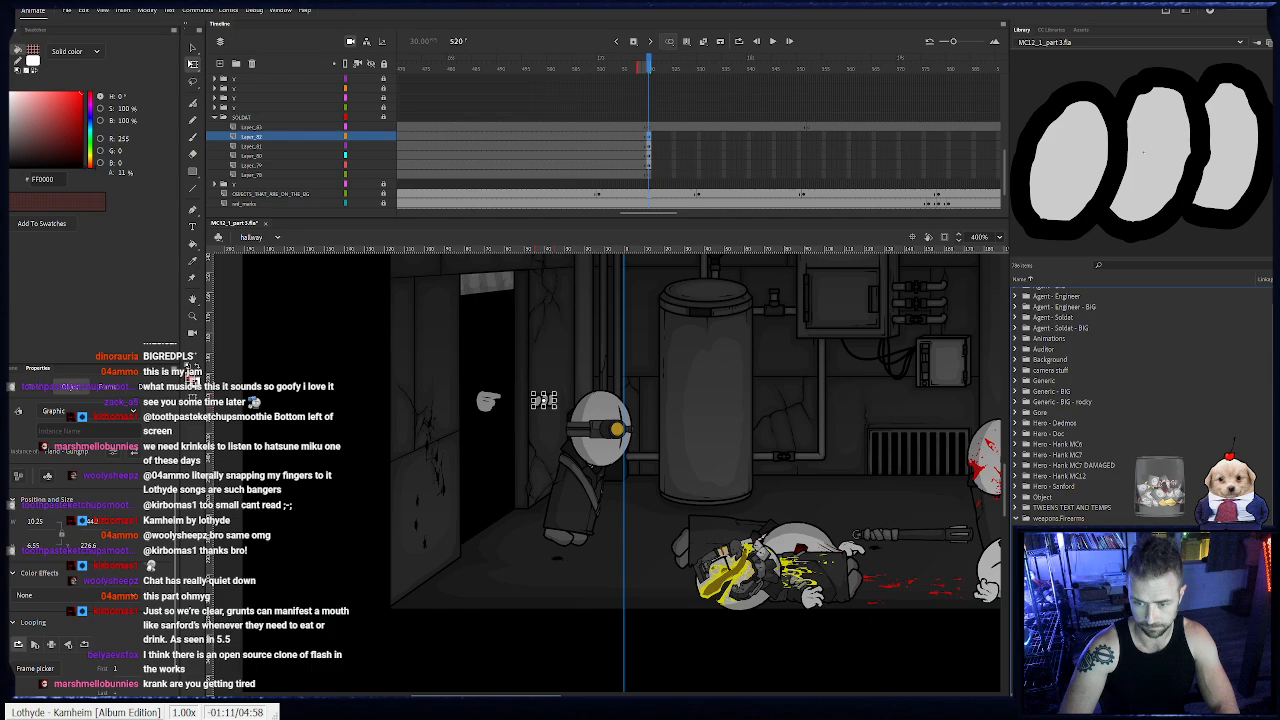
{"action": "scroll", "coordinate": [1060, 400], "scroll_direction": "up", "scroll_amount": 1}
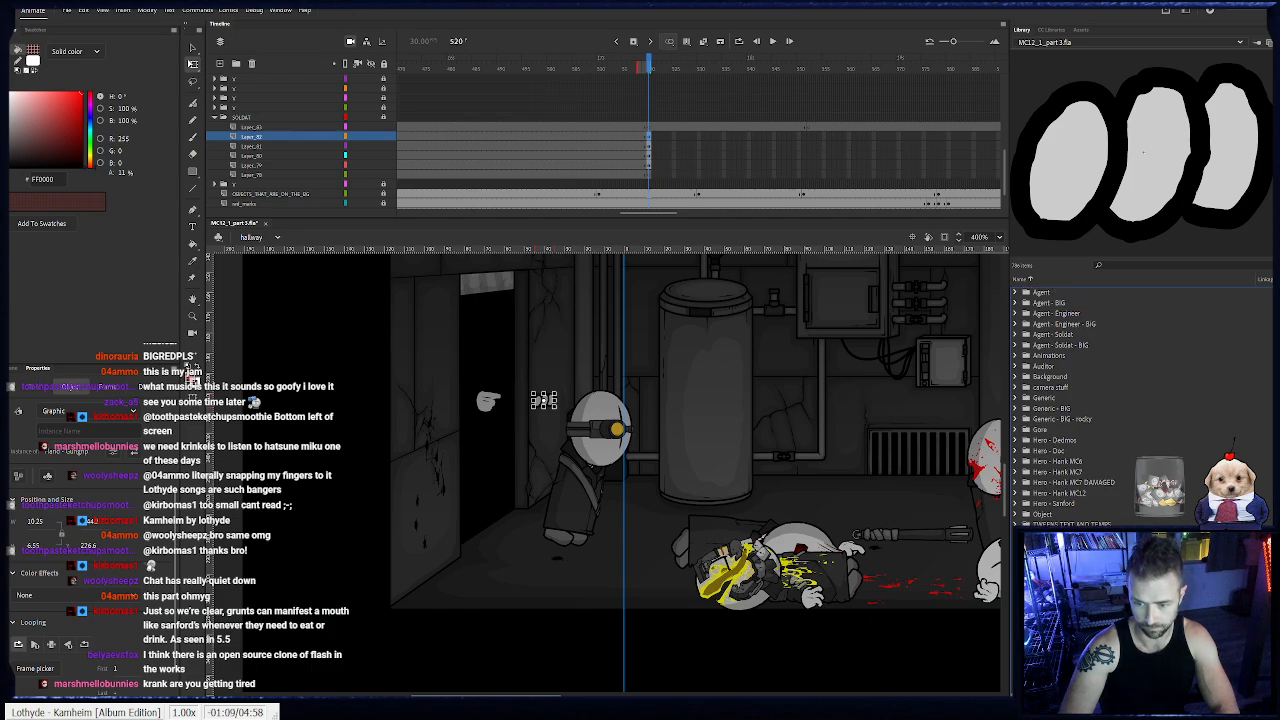
{"action": "left_click", "coordinate": [1060, 598]}
{"action": "left_click", "coordinate": [1060, 608]}
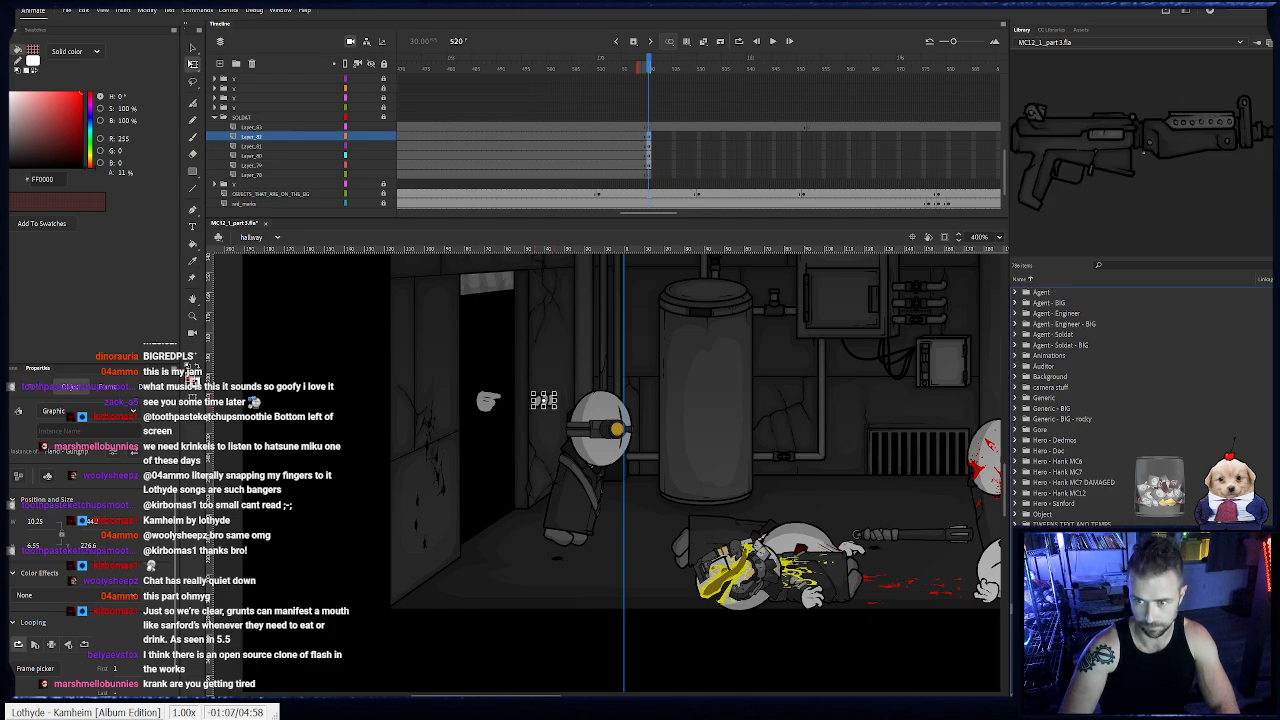
{"action": "left_click", "coordinate": [1060, 619]}
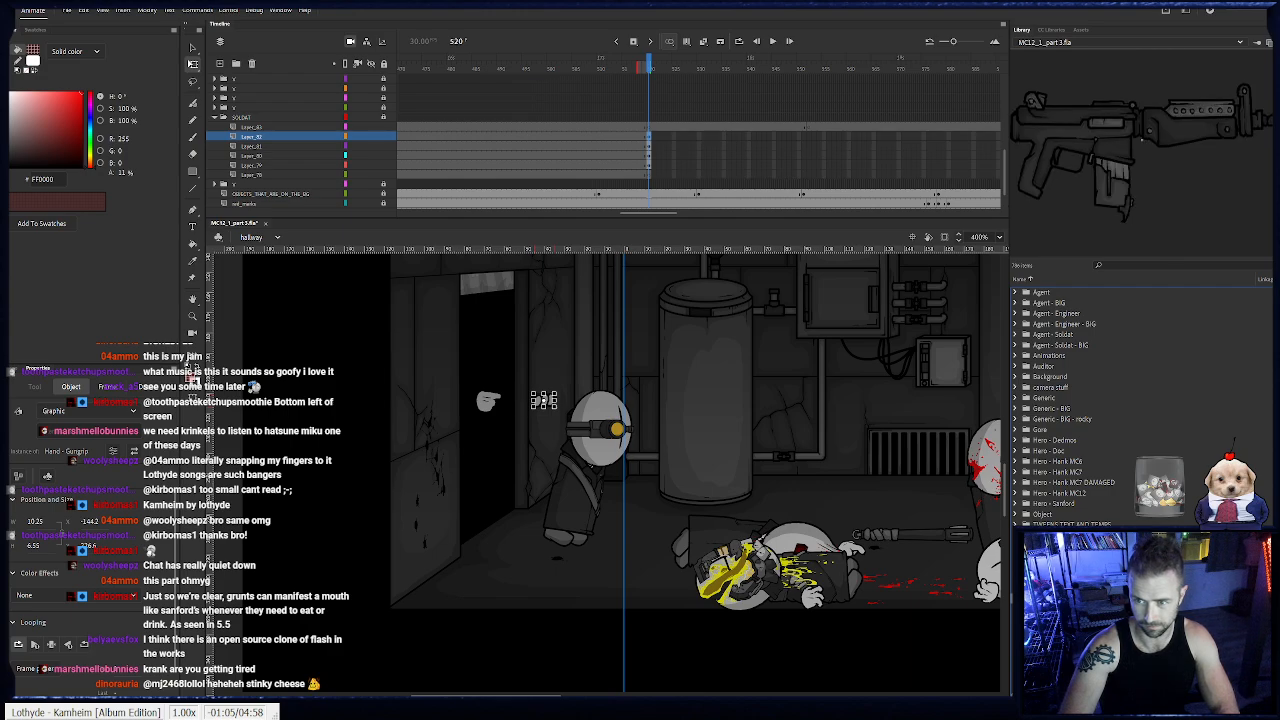
{"action": "key", "text": "ctrl+shift+v"}
{"action": "left_click_drag", "start_coordinate": [689, 517], "coordinate": [560, 391]}
{"action": "key", "text": "ctrl+Down"}
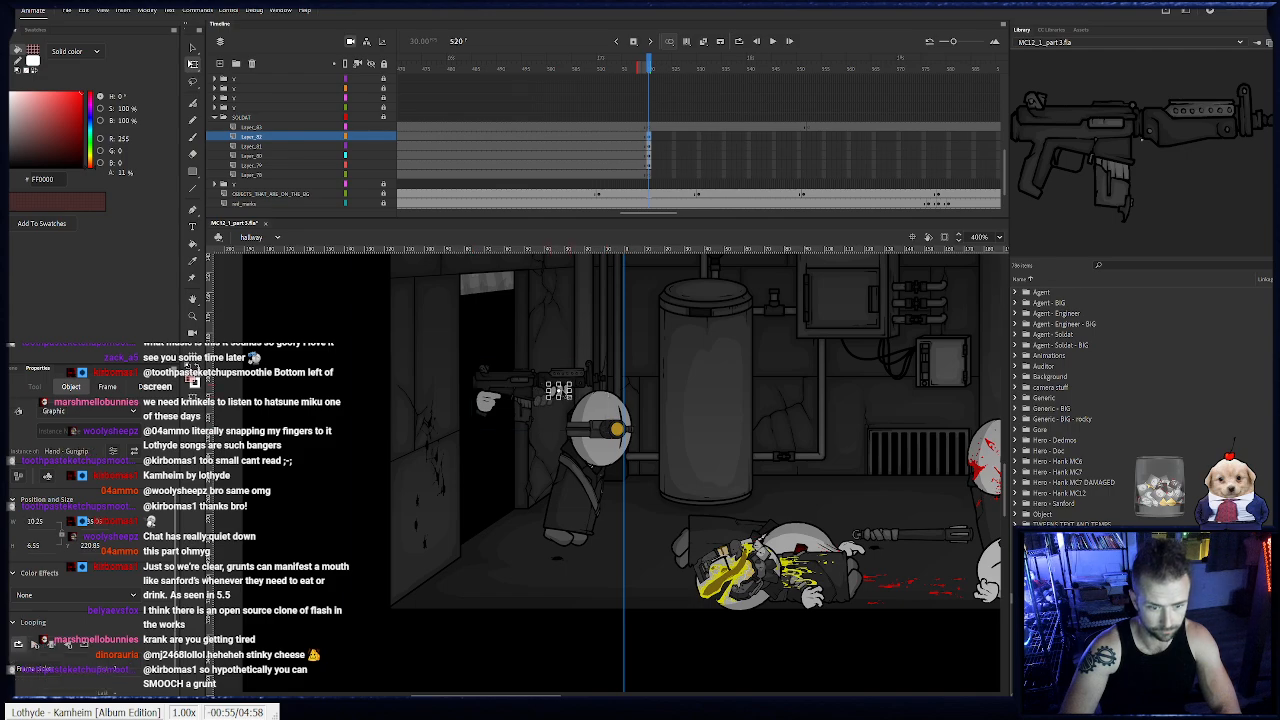
- Fit the hands onto the rifle, then rotate and move the assembly so it points upward across the soldat's body
{"action": "left_click_drag", "start_coordinate": [459, 343], "coordinate": [583, 430]}
{"action": "left_click_drag", "start_coordinate": [471, 346], "coordinate": [557, 407]}
{"action": "left_click_drag", "start_coordinate": [612, 441], "coordinate": [625, 416]}
{"action": "left_click_drag", "start_coordinate": [548, 370], "coordinate": [629, 471]}
{"action": "left_click", "coordinate": [577, 402]}
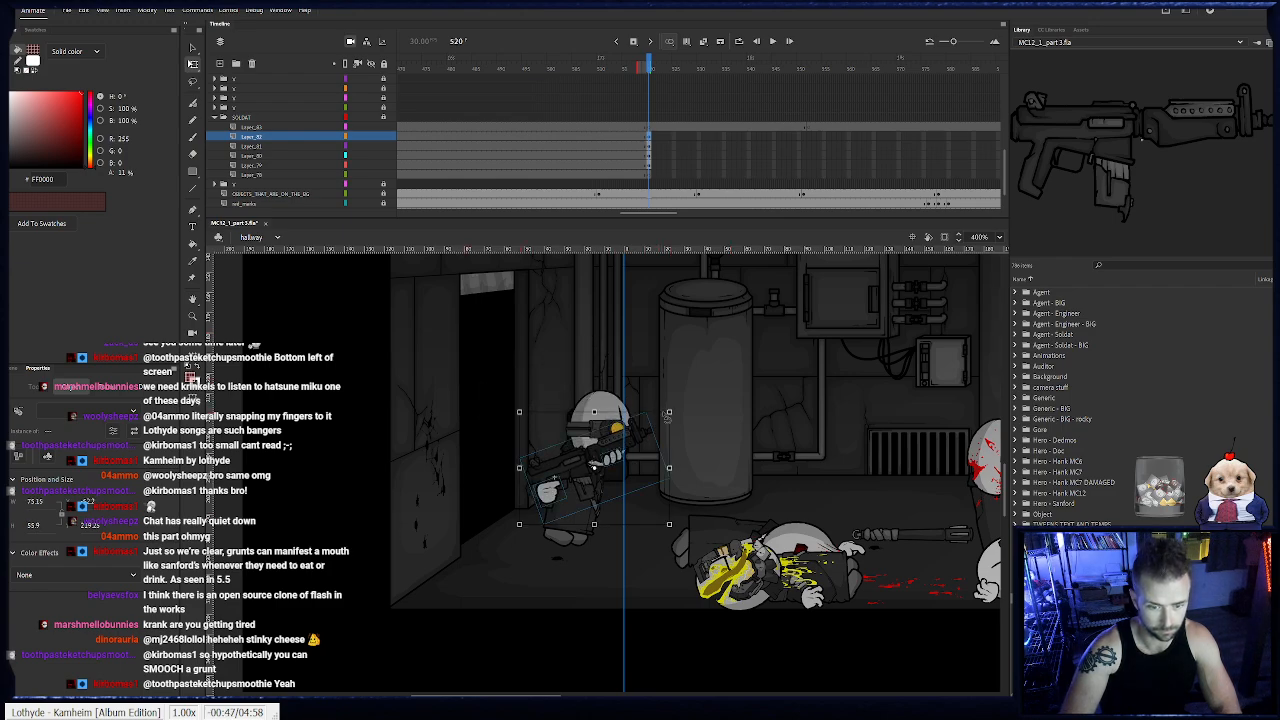
{"action": "left_click_drag", "start_coordinate": [665, 411], "coordinate": [618, 376]}
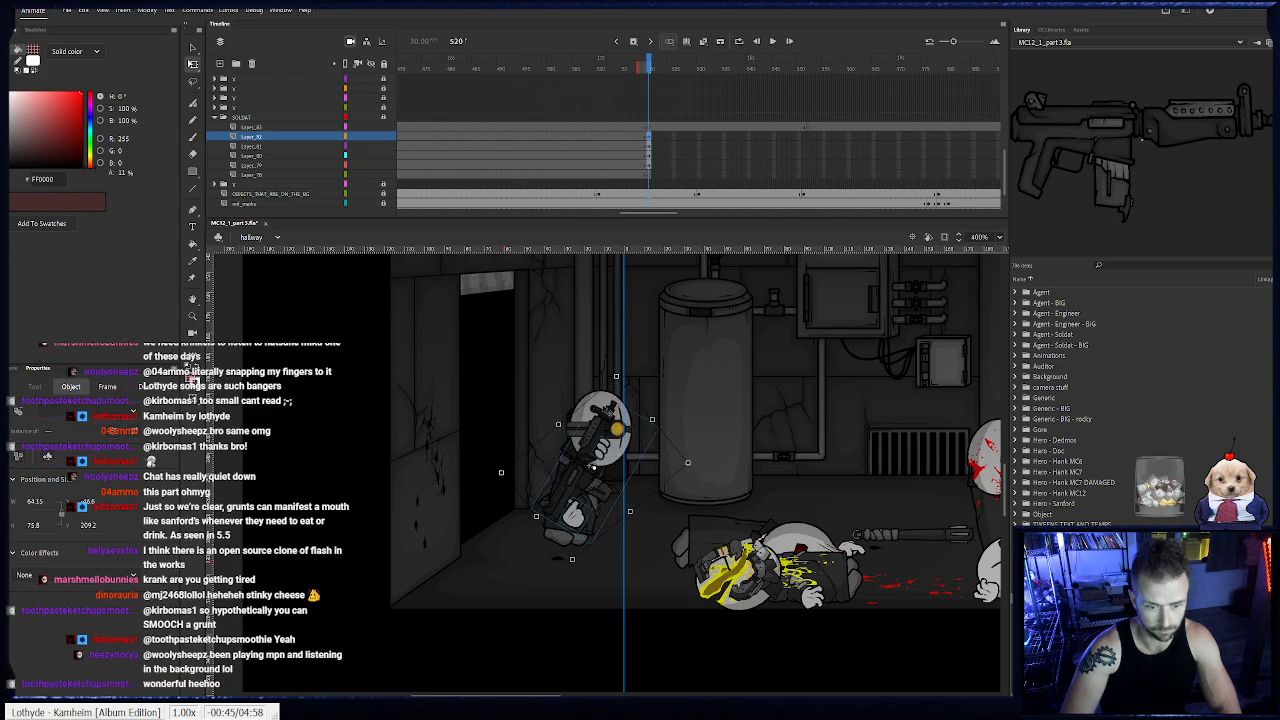
{"action": "left_click_drag", "start_coordinate": [585, 497], "coordinate": [593, 452]}
{"action": "left_click", "coordinate": [638, 400]}
{"action": "left_click", "coordinate": [610, 408]}
{"action": "key", "text": "ctrl+x"}
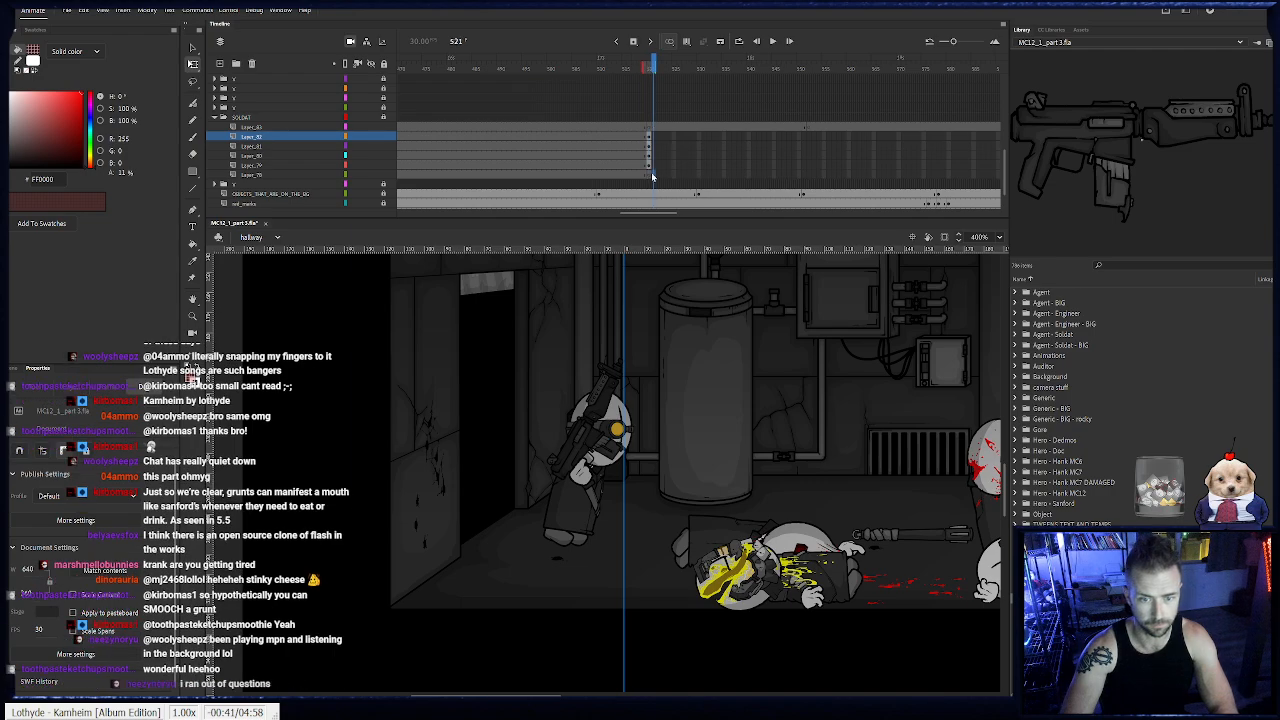
- Select frame 520 of the lowest SOLDAT layer and expand the Generic library folder down to its hand symbols
{"action": "left_click", "coordinate": [650, 175]}
{"action": "key", "text": "Escape"}
{"action": "left_click", "coordinate": [650, 175]}
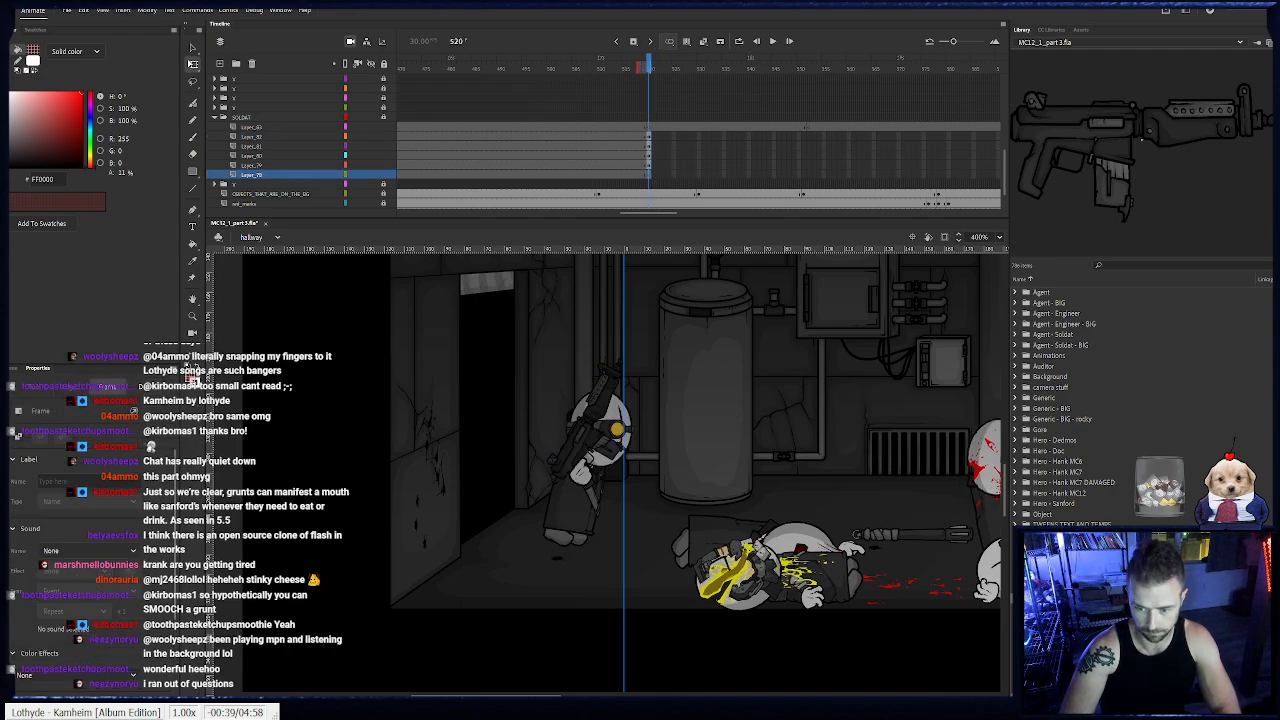
{"action": "key", "text": "Escape"}
{"action": "left_click", "coordinate": [1015, 400]}
{"action": "scroll", "coordinate": [1056, 487], "scroll_direction": "down", "scroll_amount": 10}
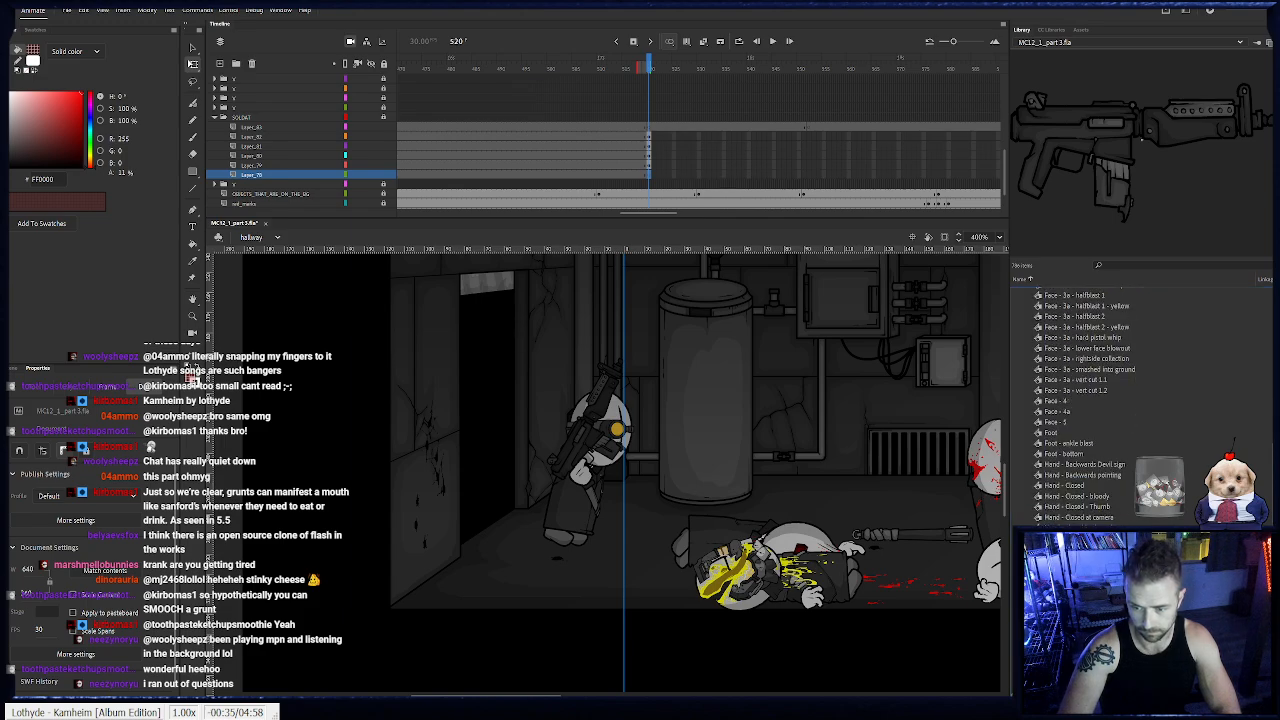
{"action": "scroll", "coordinate": [1080, 410], "scroll_direction": "down", "scroll_amount": 3}
{"action": "left_click", "coordinate": [1084, 545]}
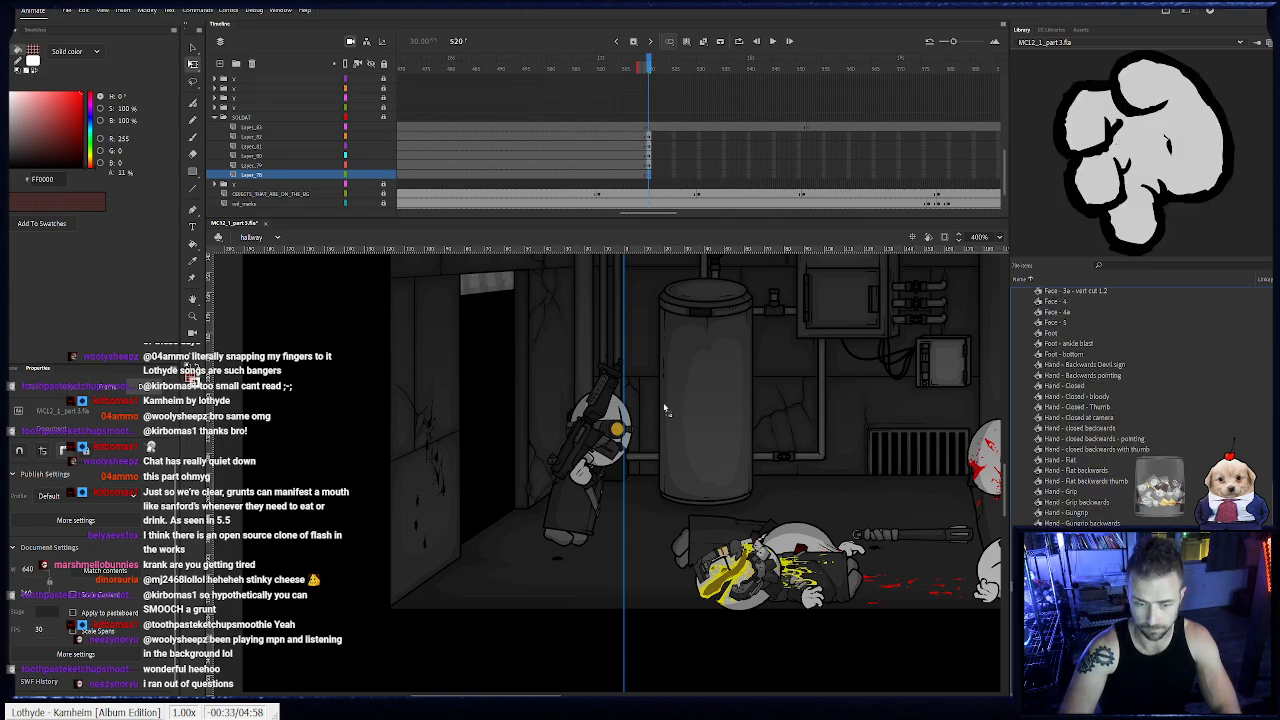
{"action": "left_click_drag", "start_coordinate": [664, 408], "coordinate": [576, 339]}
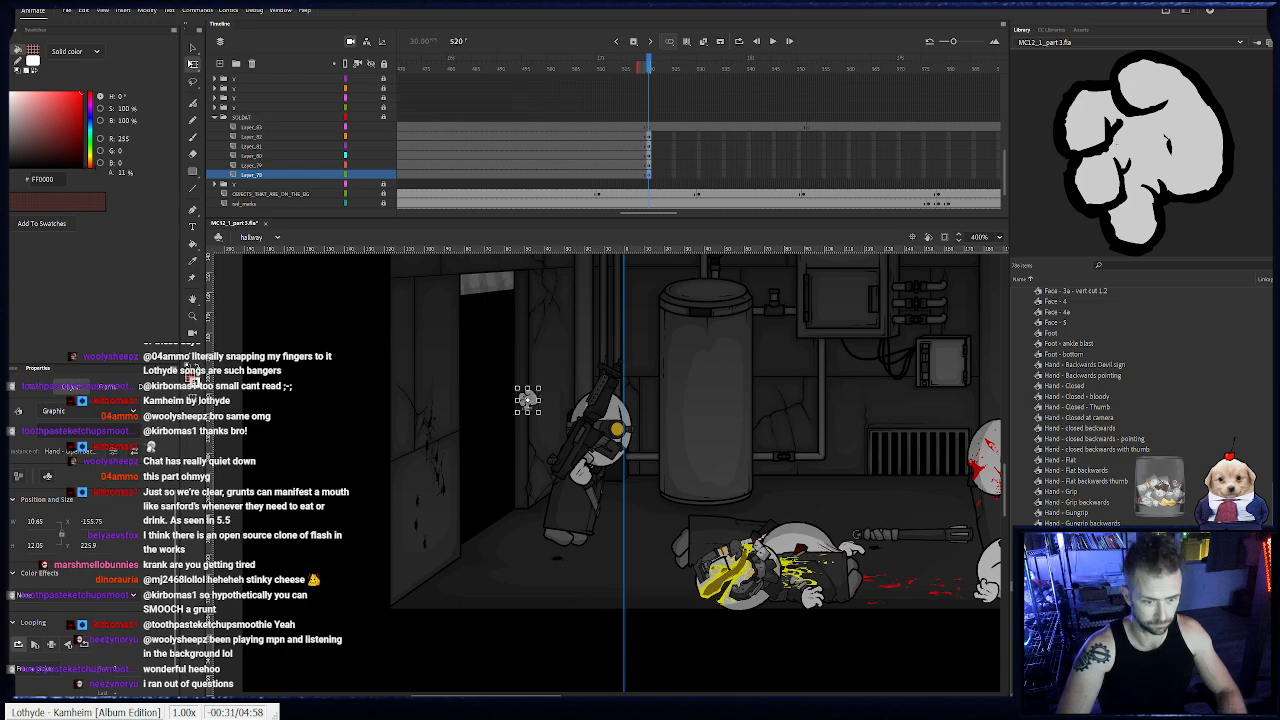
{"action": "left_click_drag", "start_coordinate": [532, 402], "coordinate": [919, 395]}
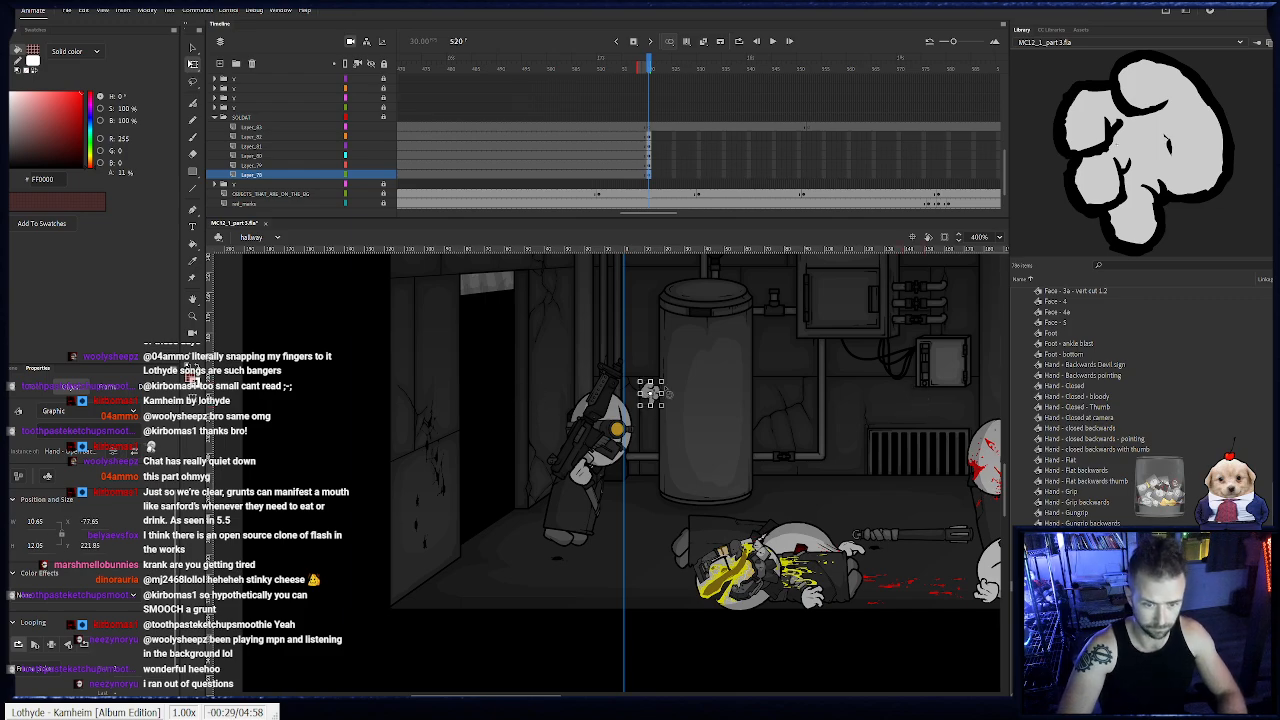
- Place the Hand - closed backwards symbol on the lowest SOLDAT layer, just in front of the body at hip height
{"action": "left_click", "coordinate": [1092, 438]}
{"action": "left_click", "coordinate": [1092, 428]}
{"action": "left_click_drag", "start_coordinate": [1134, 200], "coordinate": [847, 490]}
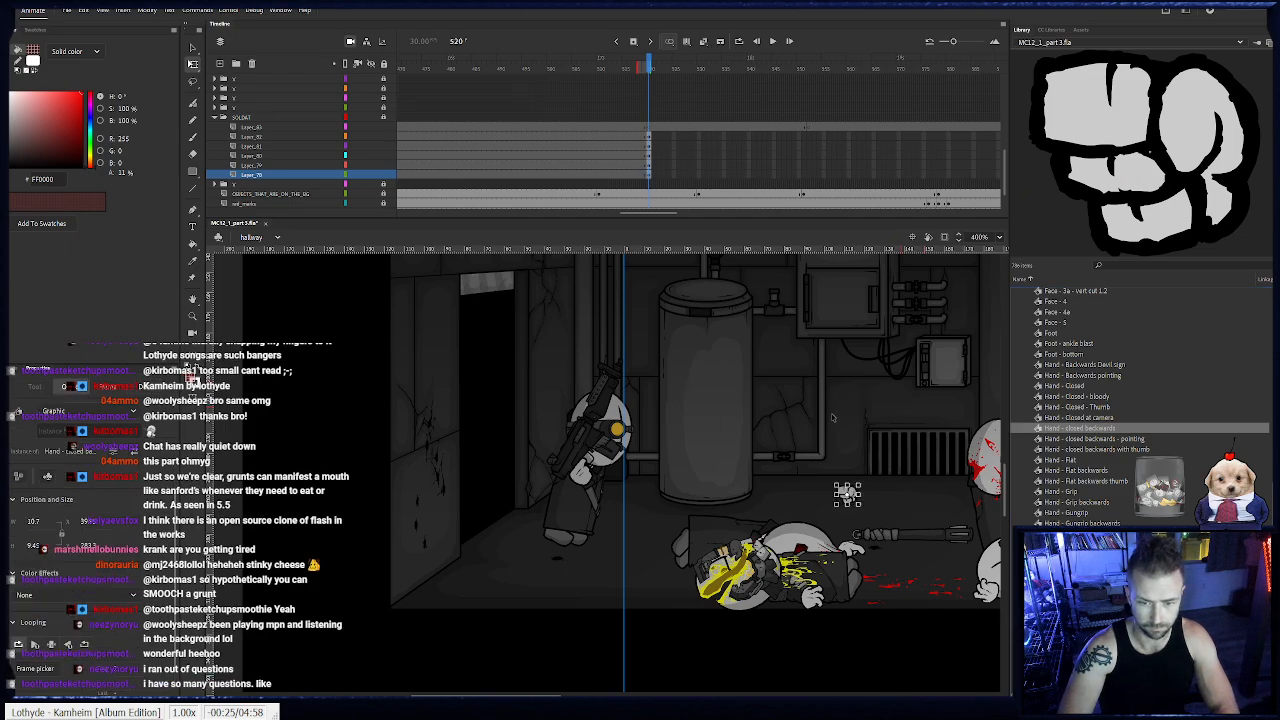
{"action": "key", "text": "shift+Left"}
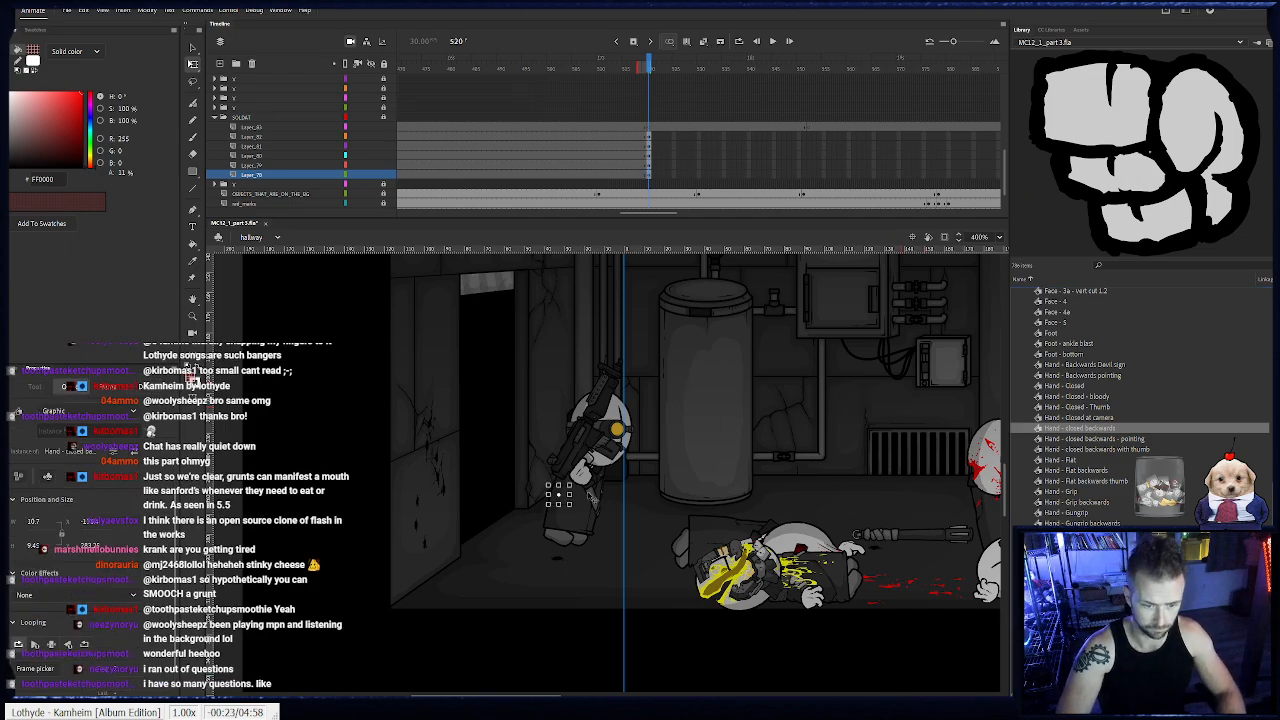
{"action": "left_click", "coordinate": [280, 155]}
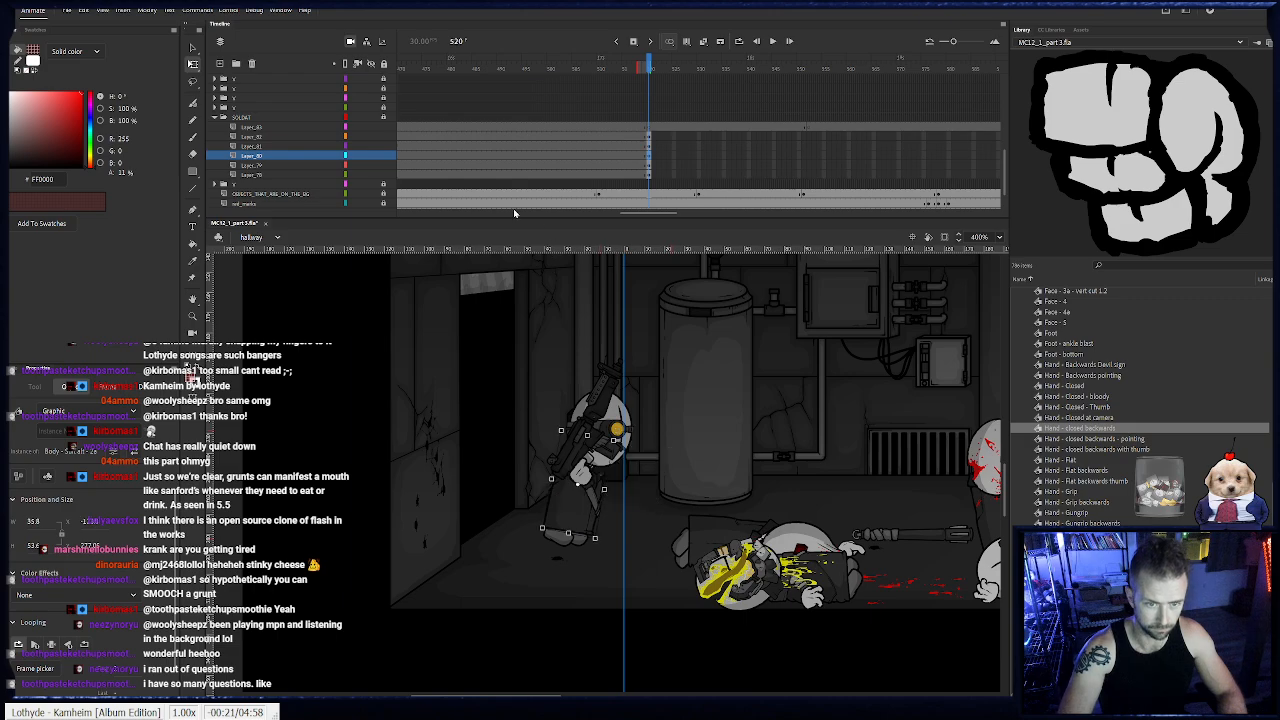
{"action": "left_click_drag", "start_coordinate": [384, 175], "coordinate": [389, 136]}
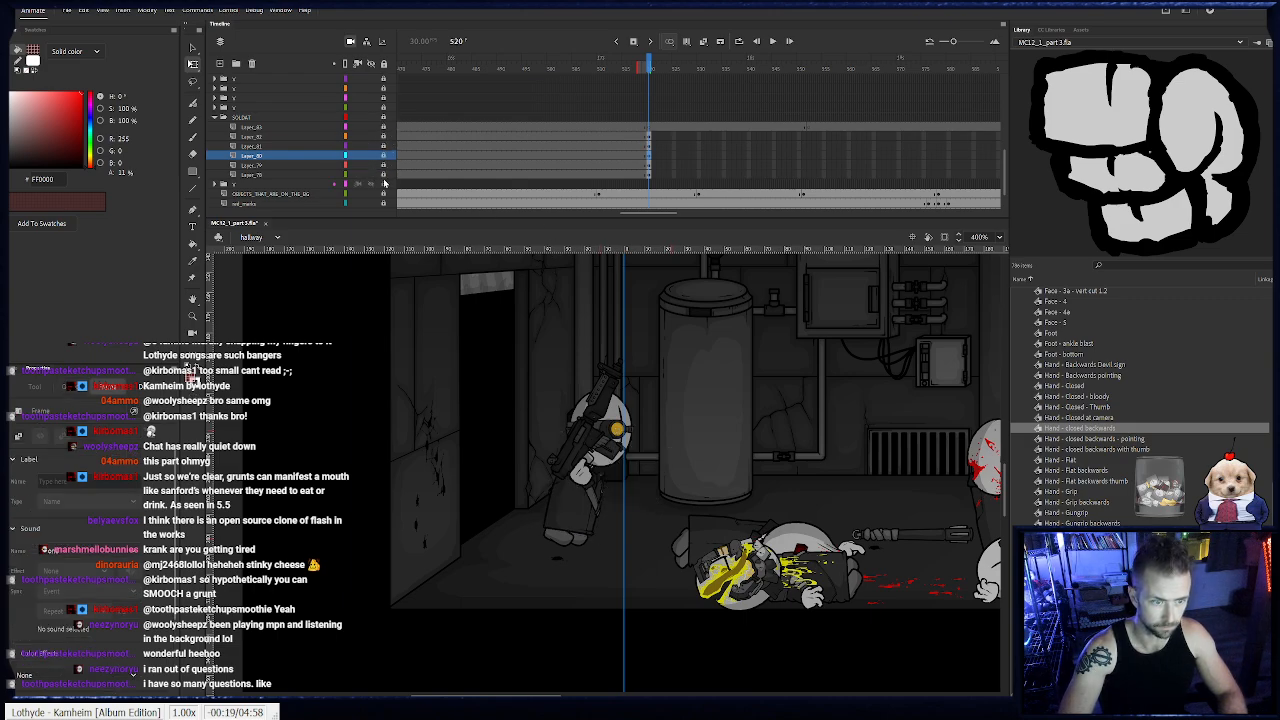
{"action": "left_click", "coordinate": [563, 497]}
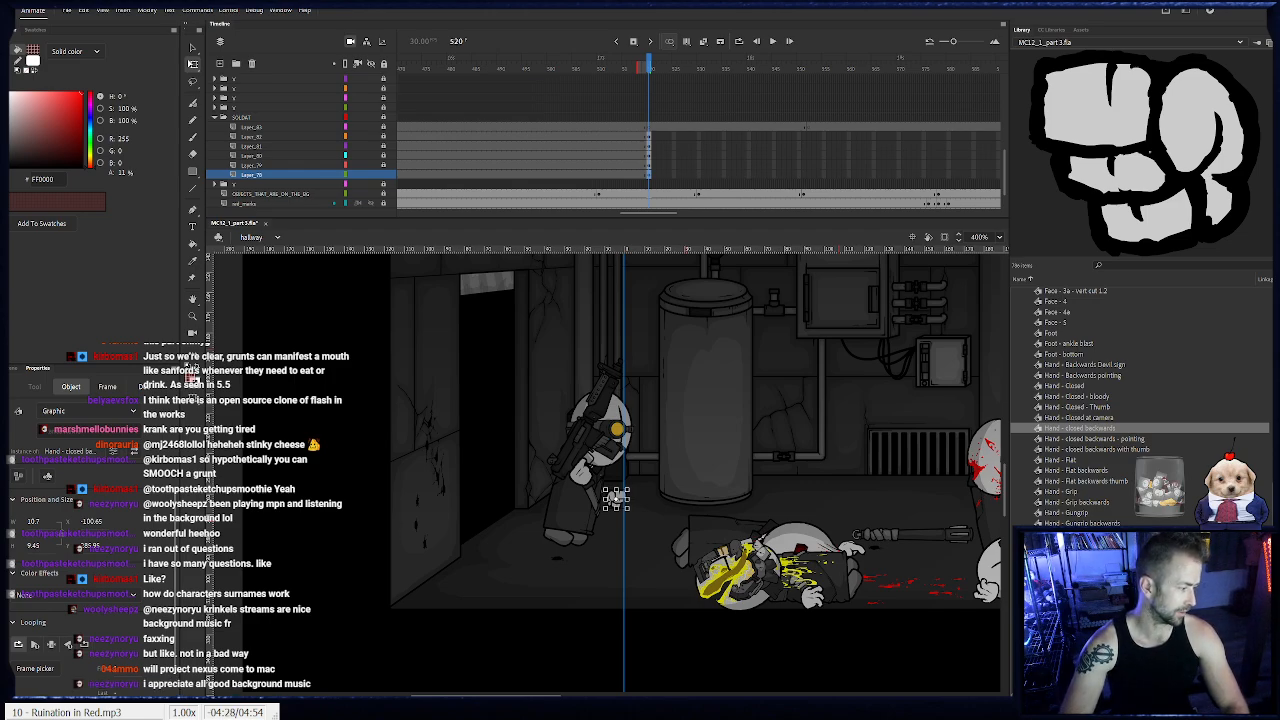
{"action": "left_click", "coordinate": [562, 529]}
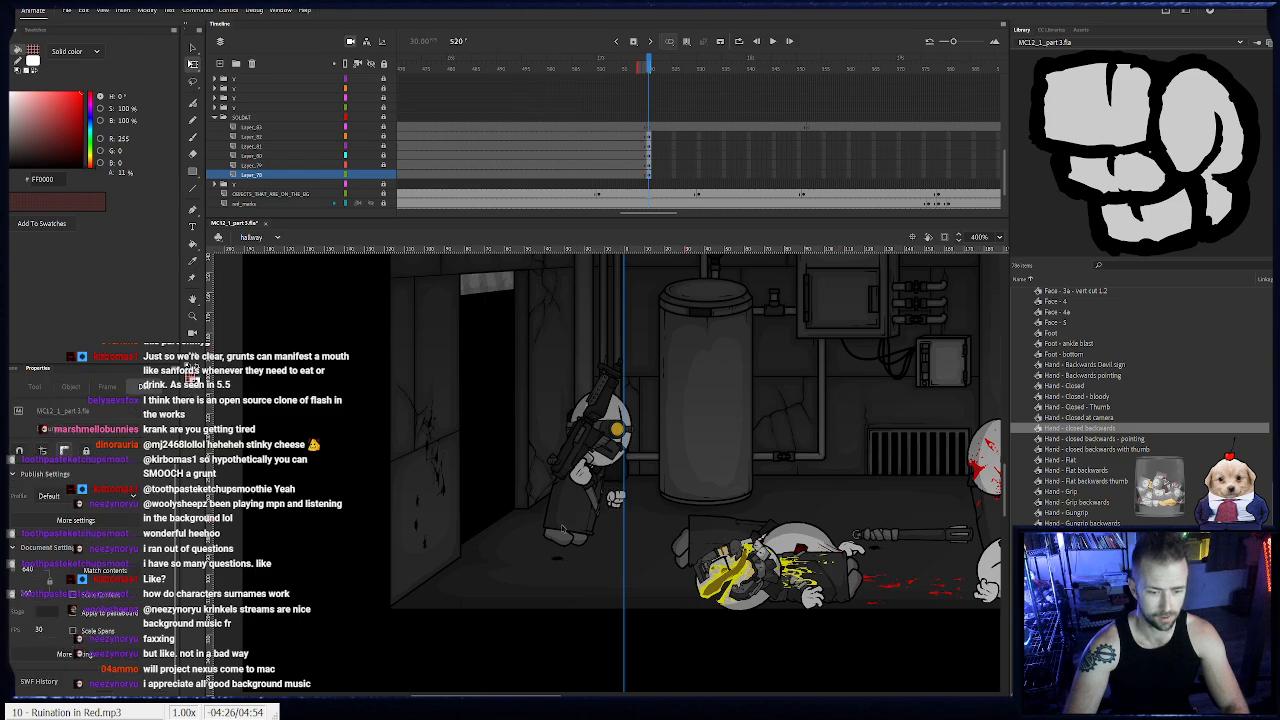
- Animate the soldat's body frame by frame from frame 521 to 545, carrying it from the stage's left edge past the tank
{"action": "left_click", "coordinate": [574, 505]}
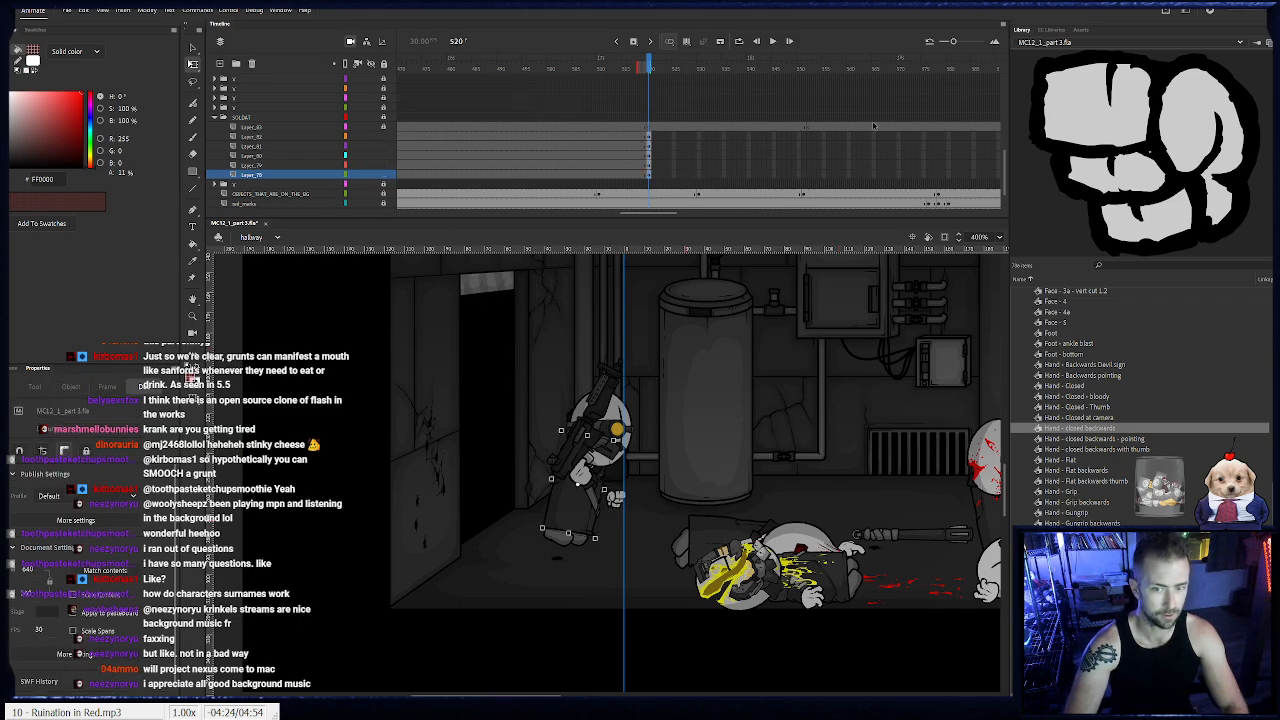
{"action": "left_click_drag", "start_coordinate": [637, 513], "coordinate": [603, 472]}
{"action": "key", "text": "F6"}
{"action": "key", "text": "F6"}
{"action": "key", "text": "F6"}
{"action": "key", "text": "F6"}
{"action": "key", "text": "F6"}
{"action": "key", "text": "F6"}
{"action": "key", "text": "F6"}
{"action": "key", "text": "F6"}
{"action": "key", "text": "F6"}
{"action": "key", "text": "F6"}
{"action": "key", "text": "F6"}
{"action": "key", "text": "F6"}
{"action": "key", "text": "F6"}
{"action": "key", "text": "F6"}
{"action": "key", "text": "F6"}
{"action": "key", "text": "F6"}
{"action": "key", "text": "F6"}
{"action": "key", "text": "F6"}
{"action": "key", "text": "F6"}
{"action": "key", "text": "F6"}
{"action": "key", "text": "F6"}
{"action": "key", "text": "F6"}
{"action": "key", "text": "F6"}
{"action": "key", "text": "F6"}
- Tilt the soldat's body slightly at frame 545 and move it forward on a new keyframe at frame 546
{"action": "key", "text": "F6"}
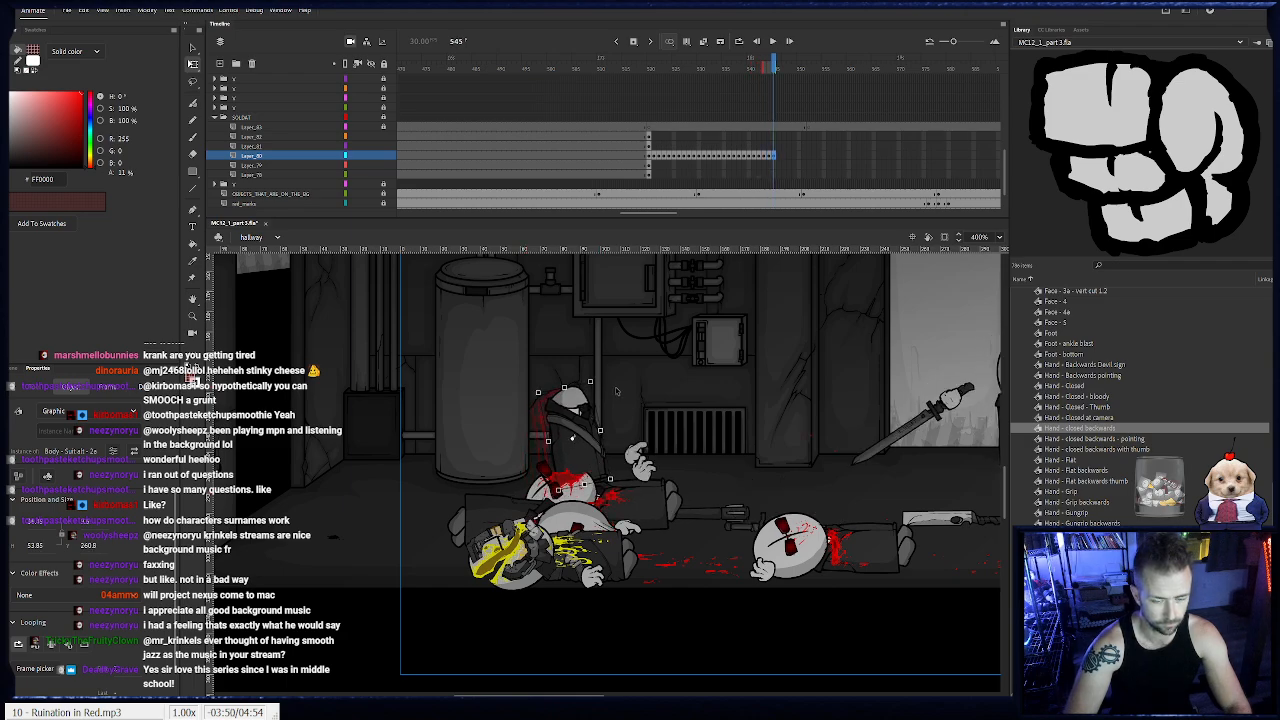
{"action": "left_click_drag", "start_coordinate": [592, 382], "coordinate": [604, 385]}
{"action": "key", "text": "F6"}
{"action": "left_click_drag", "start_coordinate": [572, 438], "coordinate": [381, 459]}
{"action": "left_click_drag", "start_coordinate": [457, 408], "coordinate": [513, 435]}
{"action": "key", "text": "F6"}
{"action": "key", "text": "F6"}
{"action": "key", "text": "F6"}
{"action": "key", "text": "F6"}
{"action": "key", "text": "F6"}
{"action": "left_click_drag", "start_coordinate": [813, 155], "coordinate": [782, 162]}
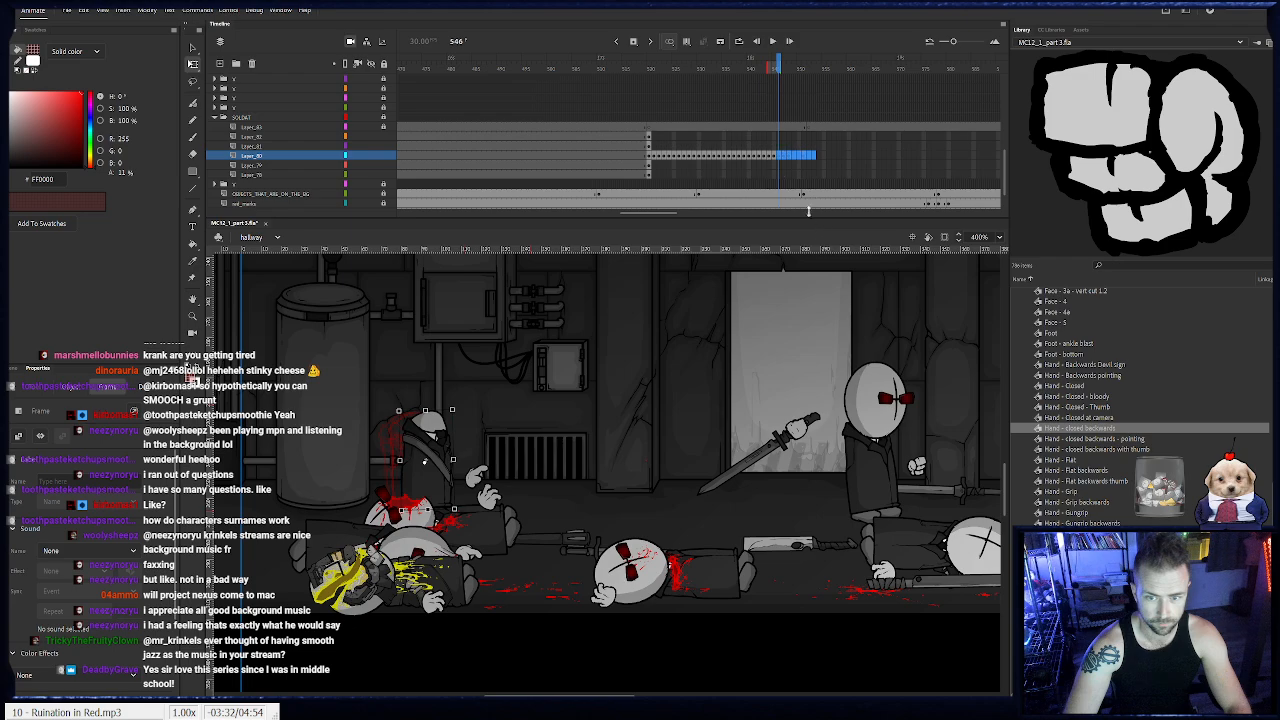
{"action": "key", "text": "shift+F5"}
- Animate the soldat's body frame by frame from frame 546 to 564, carrying it from the tank to the wall vent
{"action": "key", "text": "F6"}
{"action": "left_click_drag", "start_coordinate": [414, 456], "coordinate": [551, 476]}
{"action": "key", "text": "F6"}
{"action": "key", "text": "F6"}
{"action": "key", "text": "F6"}
{"action": "key", "text": "F6"}
{"action": "key", "text": "F6"}
{"action": "key", "text": "F6"}
{"action": "key", "text": "F6"}
{"action": "key", "text": "F6"}
{"action": "key", "text": "F6"}
{"action": "key", "text": "F6"}
{"action": "key", "text": "F6"}
{"action": "key", "text": "F6"}
{"action": "key", "text": "F6"}
{"action": "key", "text": "F6"}
{"action": "key", "text": "F6"}
{"action": "key", "text": "F6"}
{"action": "key", "text": "F6"}
- Animate the soldat's body frame by frame from frame 565 to 574, tilting and moving it past the vent
{"action": "key", "text": "F6"}
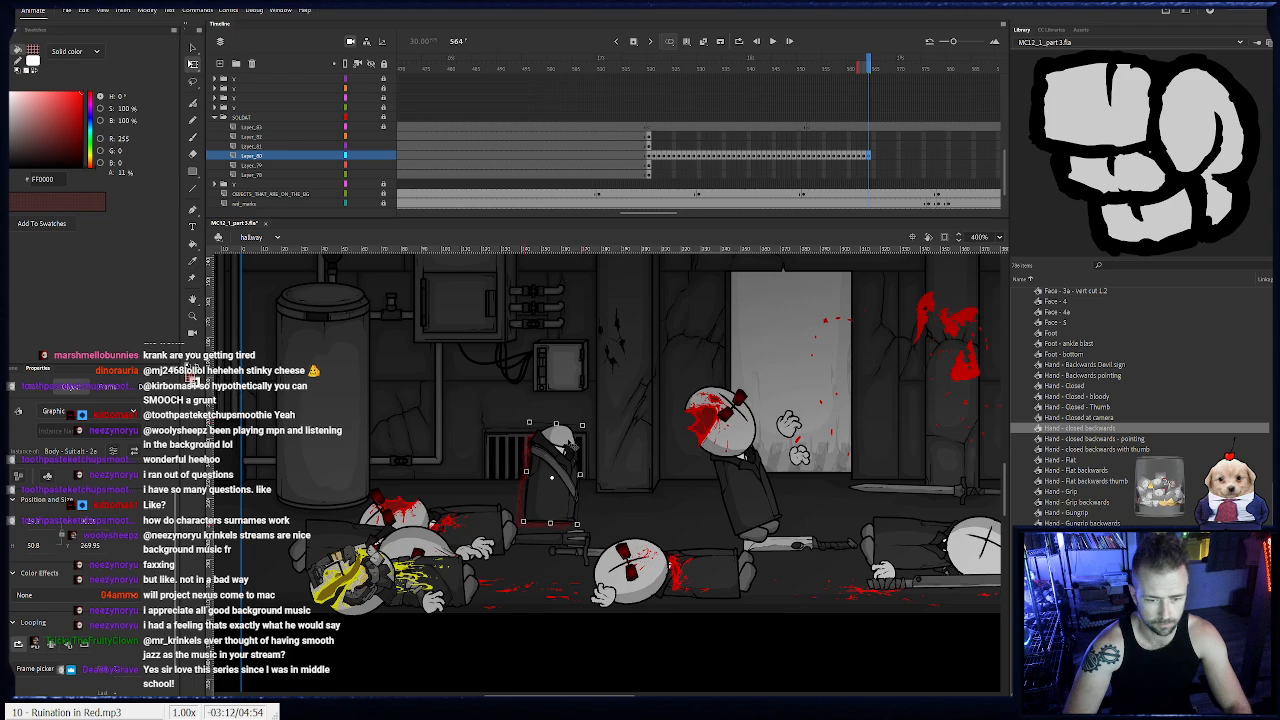
{"action": "key", "text": "F6"}
{"action": "left_click_drag", "start_coordinate": [577, 421], "coordinate": [561, 468]}
{"action": "key", "text": "F6"}
{"action": "key", "text": "F6"}
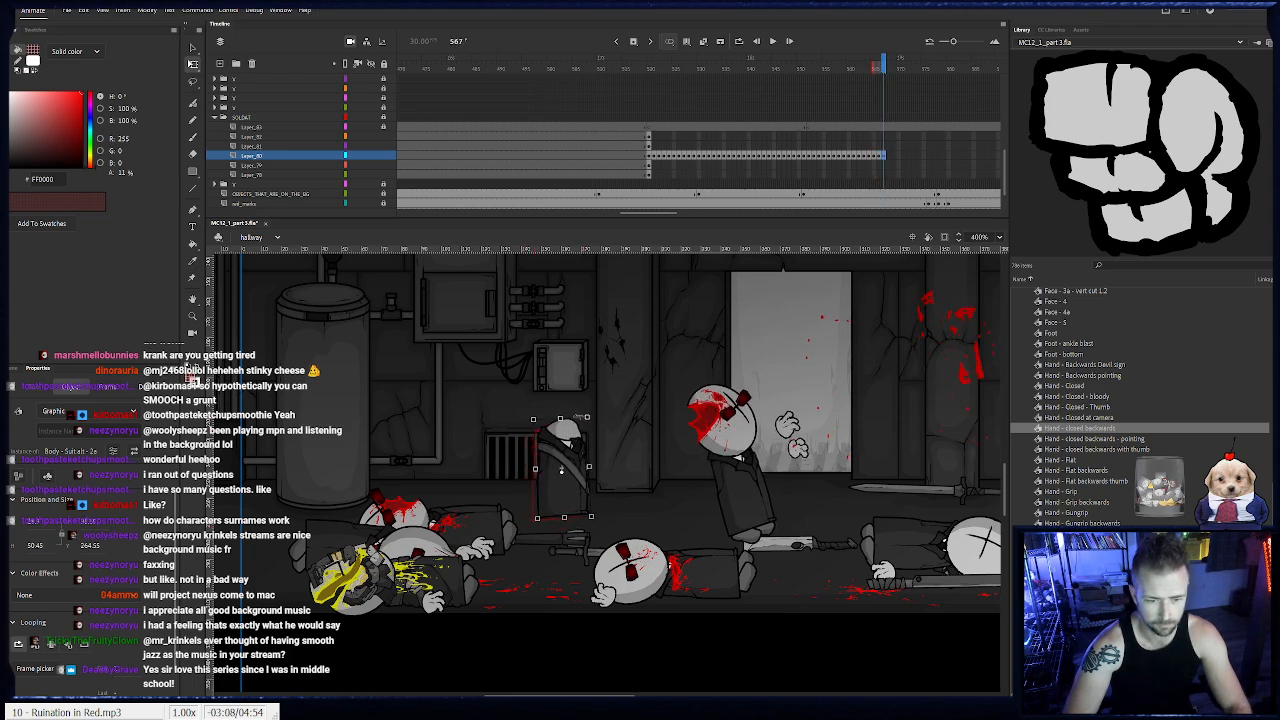
{"action": "left_click_drag", "start_coordinate": [587, 416], "coordinate": [582, 440]}
{"action": "key", "text": "F6"}
{"action": "scroll", "coordinate": [578, 437], "scroll_direction": "right", "scroll_amount": 4}
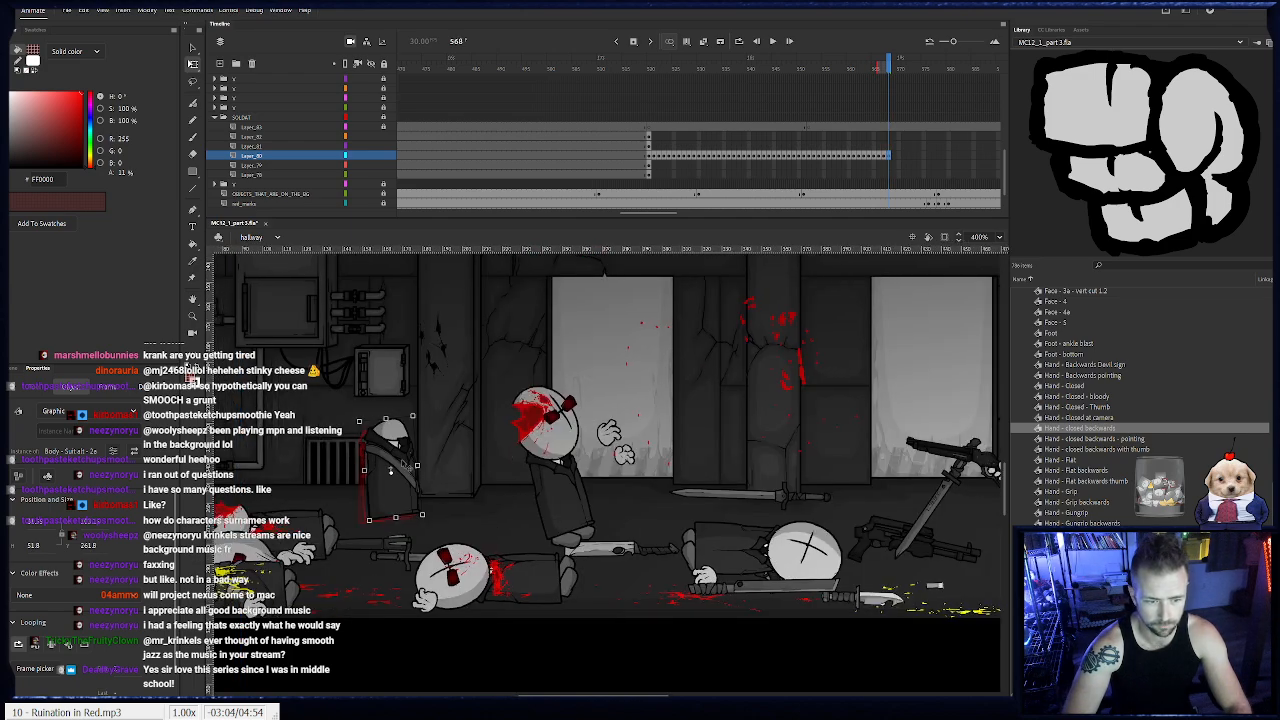
{"action": "key", "text": "F6"}
{"action": "left_click_drag", "start_coordinate": [405, 465], "coordinate": [434, 458]}
{"action": "key", "text": "F6"}
{"action": "key", "text": "F6"}
{"action": "key", "text": "F6"}
{"action": "key", "text": "F6"}
{"action": "key", "text": "F6"}
- Try moving the SOLDAT folder beneath the x folder below it, then put it back above that folder
{"action": "left_click", "coordinate": [240, 118]}
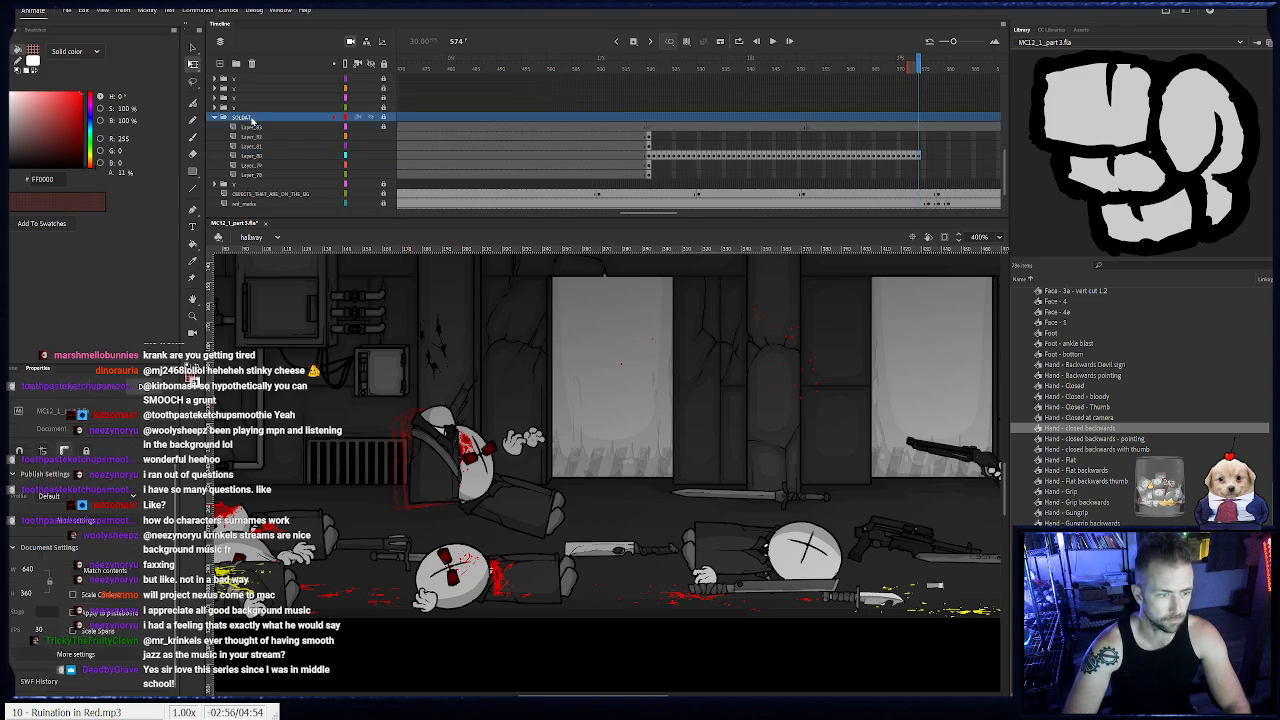
{"action": "scroll", "coordinate": [235, 150], "scroll_direction": "down", "scroll_amount": 2}
{"action": "scroll", "coordinate": [230, 165], "scroll_direction": "up", "scroll_amount": 1}
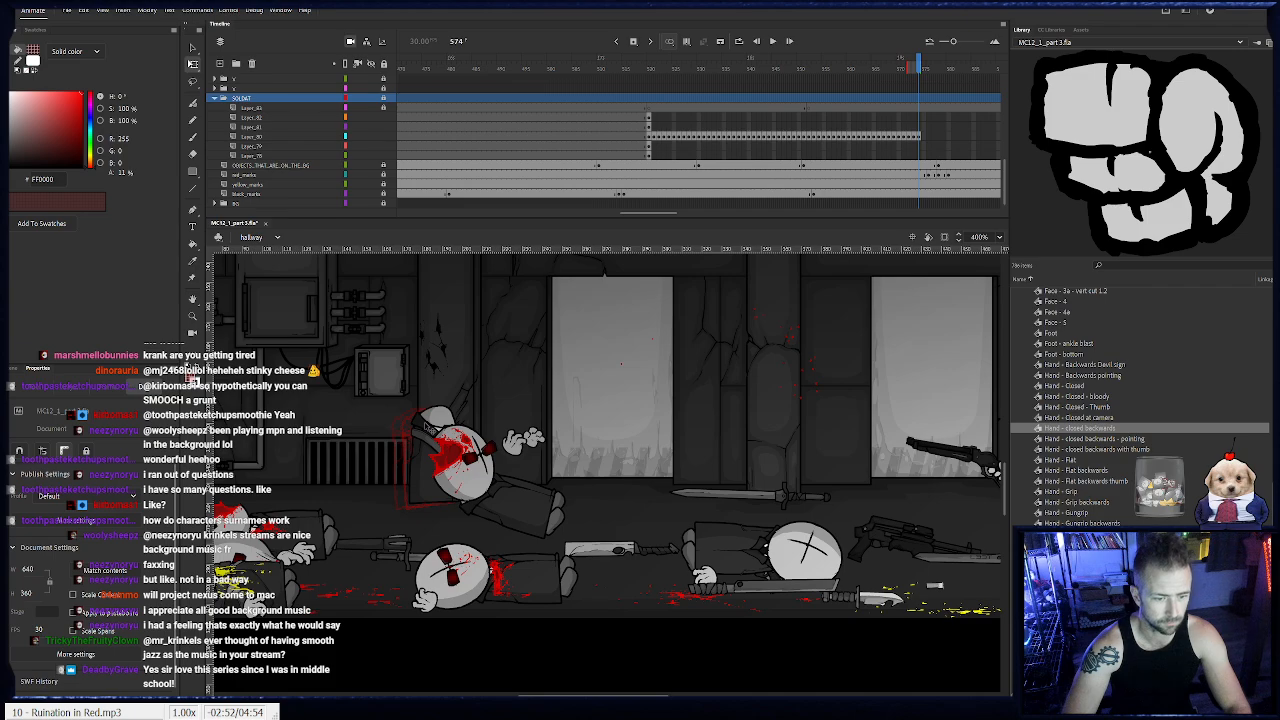
{"action": "left_click", "coordinate": [430, 430]}
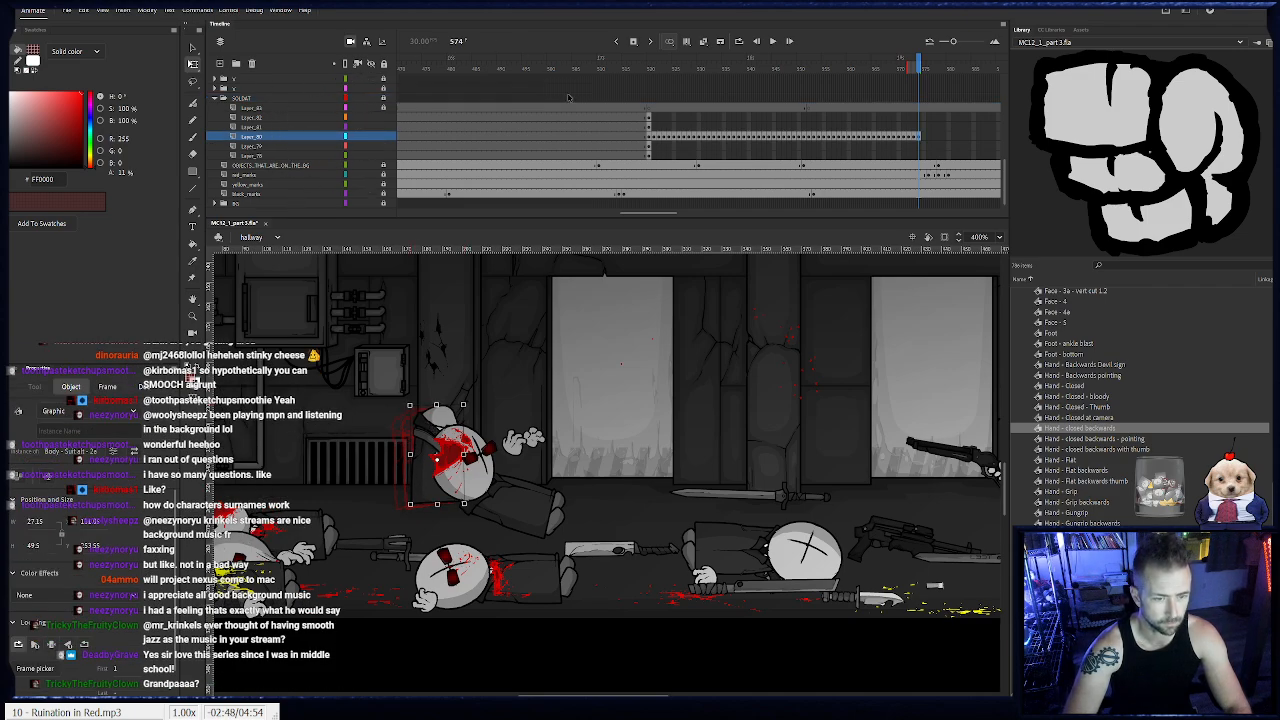
{"action": "left_click", "coordinate": [232, 95]}
{"action": "mouse_move", "coordinate": [232, 95]}
{"action": "left_mouse_down"}
{"action": "mouse_move", "coordinate": [240, 86]}
{"action": "mouse_move", "coordinate": [224, 88]}
{"action": "left_mouse_up"}
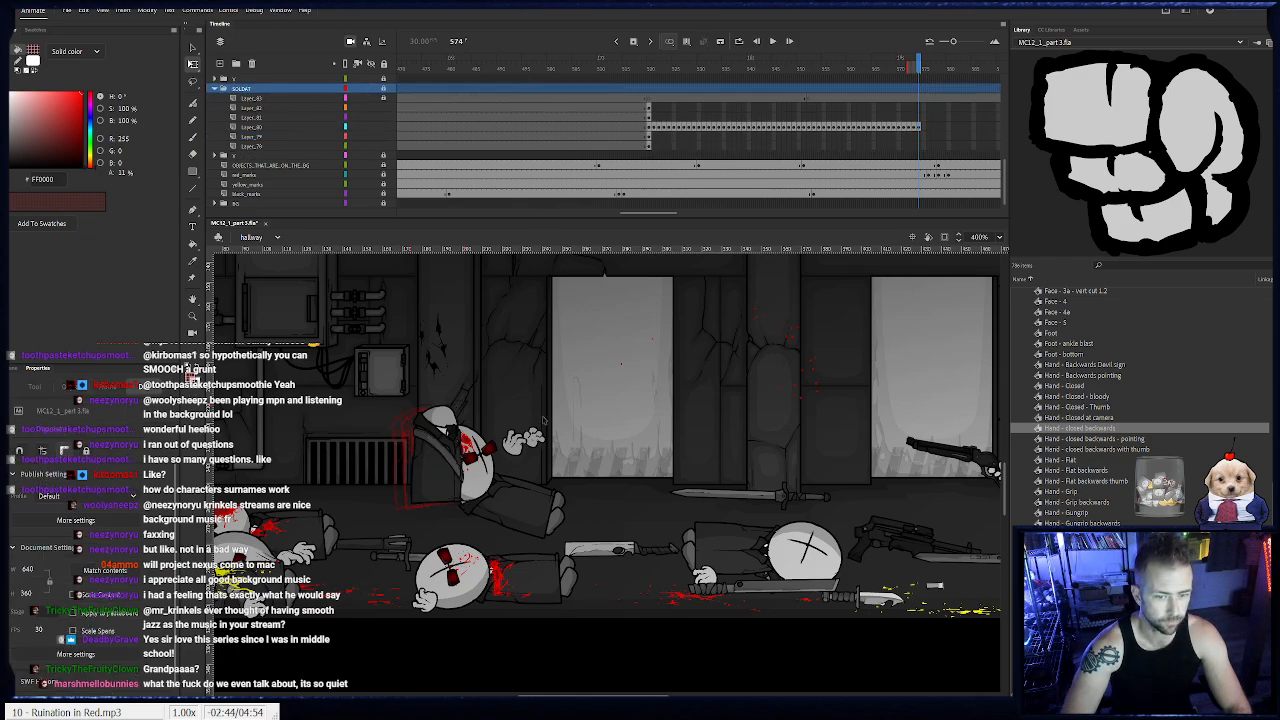
- Remove the frames from 565 onward on the soldat's body layer
{"action": "left_click_drag", "start_coordinate": [933, 128], "coordinate": [866, 129]}
{"action": "left_click", "coordinate": [873, 129]}
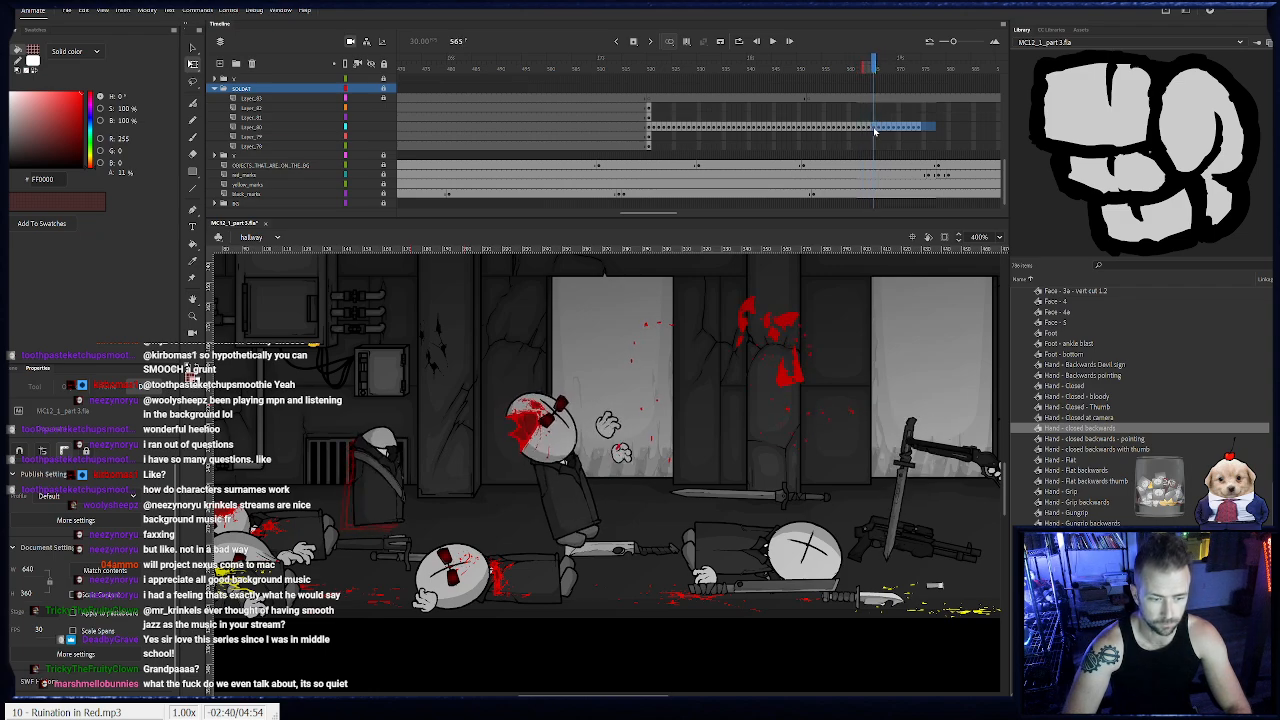
{"action": "left_click", "coordinate": [876, 131]}
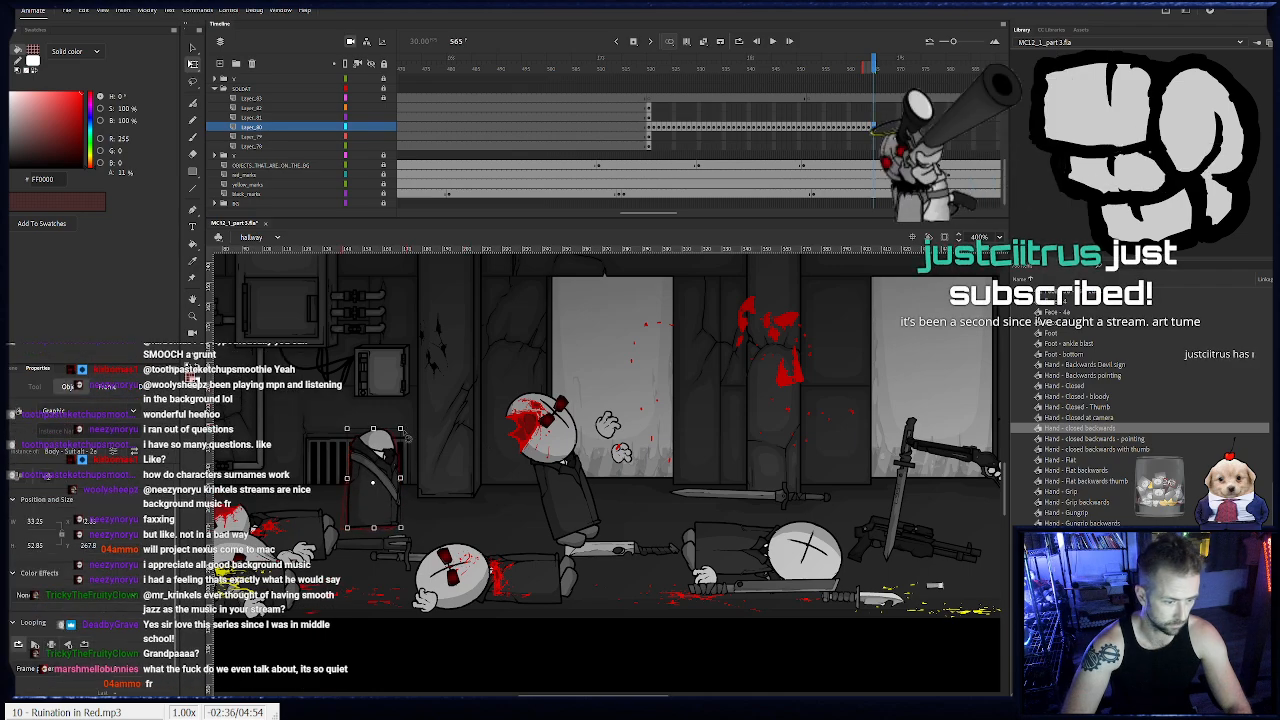
- Animate the soldat's body frame by frame from frame 565 to 574, carrying it past the vent and lowering it behind the fallen bodies
{"action": "key", "text": "ctrl+shift+v"}
{"action": "left_click_drag", "start_coordinate": [391, 458], "coordinate": [396, 459]}
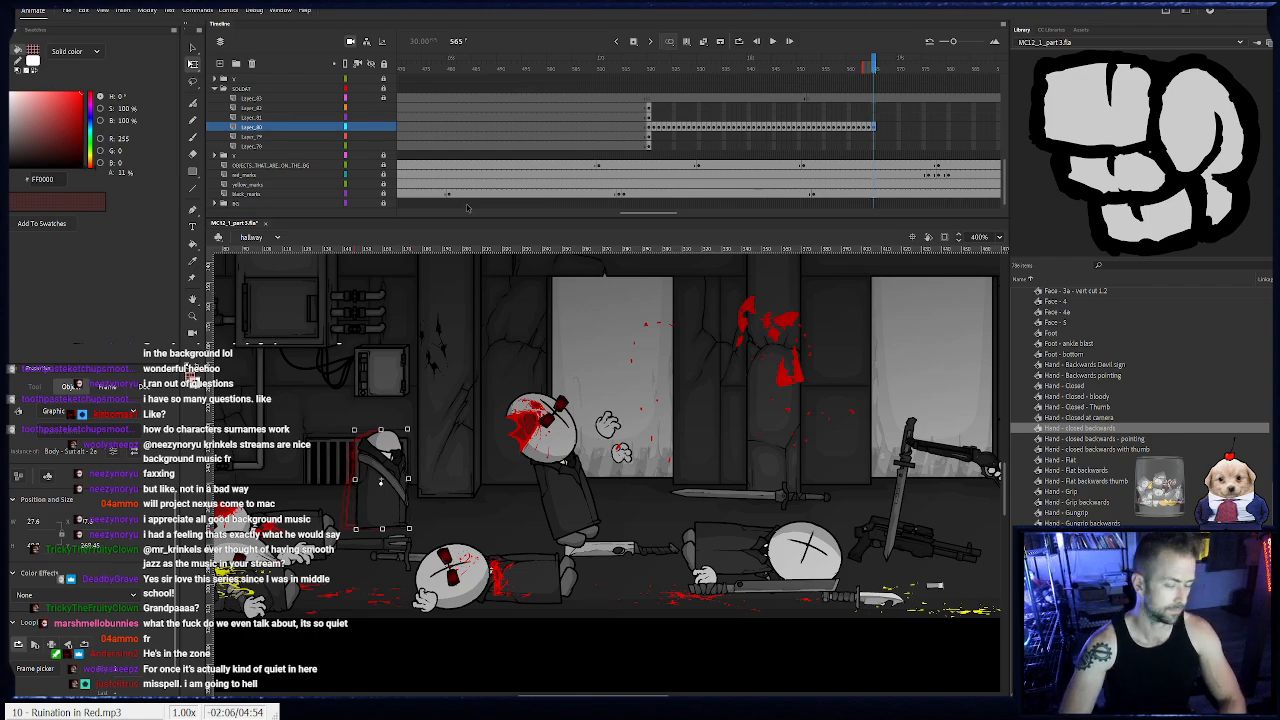
{"action": "key", "text": "F6"}
{"action": "left_click_drag", "start_coordinate": [383, 508], "coordinate": [452, 543]}
{"action": "key", "text": "F6"}
{"action": "key", "text": "F6"}
{"action": "key", "text": "F6"}
{"action": "key", "text": "F6"}
{"action": "key", "text": "F6"}
{"action": "key", "text": "F6"}
{"action": "key", "text": "F6"}
{"action": "key", "text": "F6"}
{"action": "key", "text": "F6"}
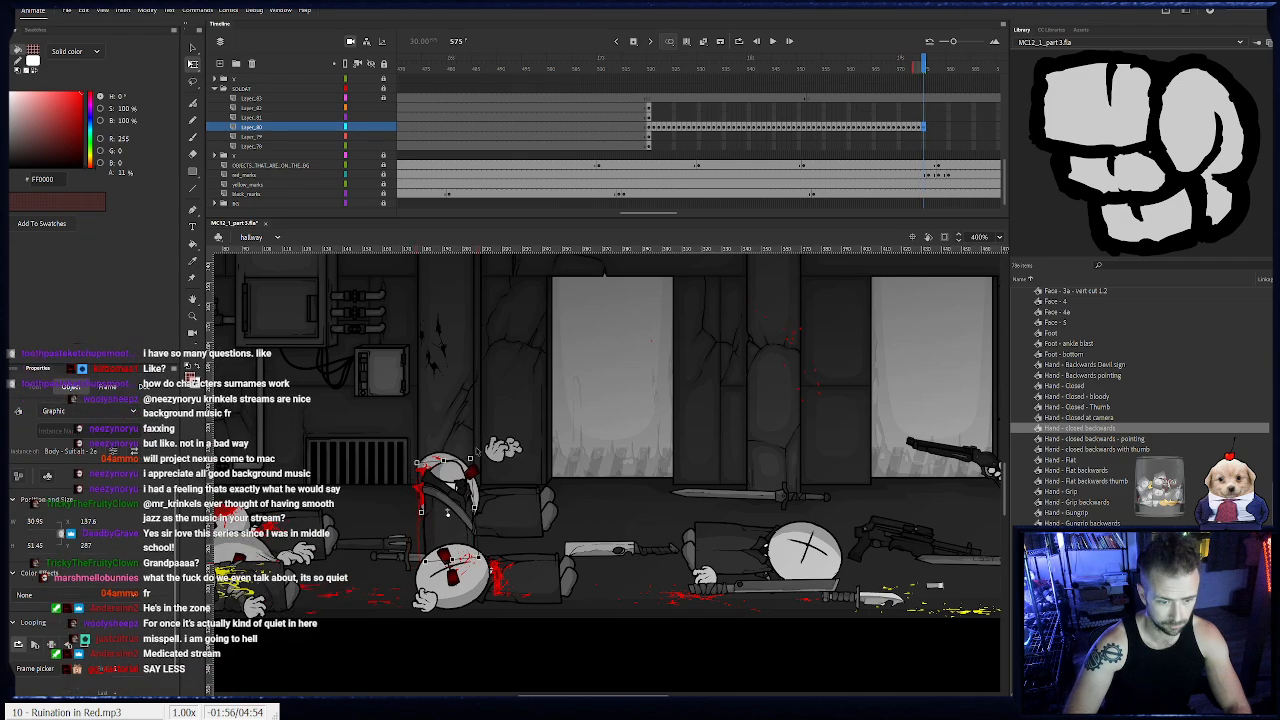
- Tilt and shift the soldat's body on frames 575 to 577, then extend the layer's last pose to frame 595
{"action": "left_click_drag", "start_coordinate": [477, 454], "coordinate": [482, 458]}
{"action": "left_click_drag", "start_coordinate": [448, 508], "coordinate": [458, 513]}
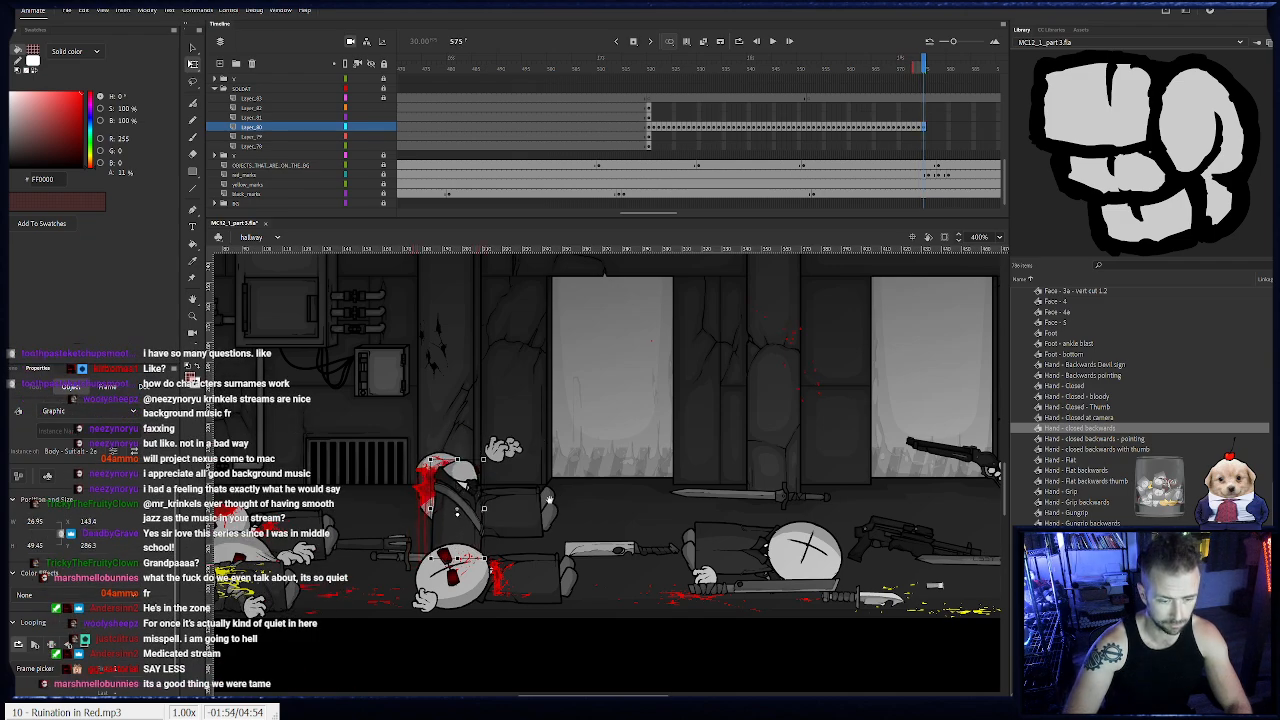
{"action": "key", "text": "F6"}
{"action": "left_click_drag", "start_coordinate": [443, 458], "coordinate": [447, 461]}
{"action": "left_click_drag", "start_coordinate": [417, 505], "coordinate": [425, 504]}
{"action": "key", "text": "F6"}
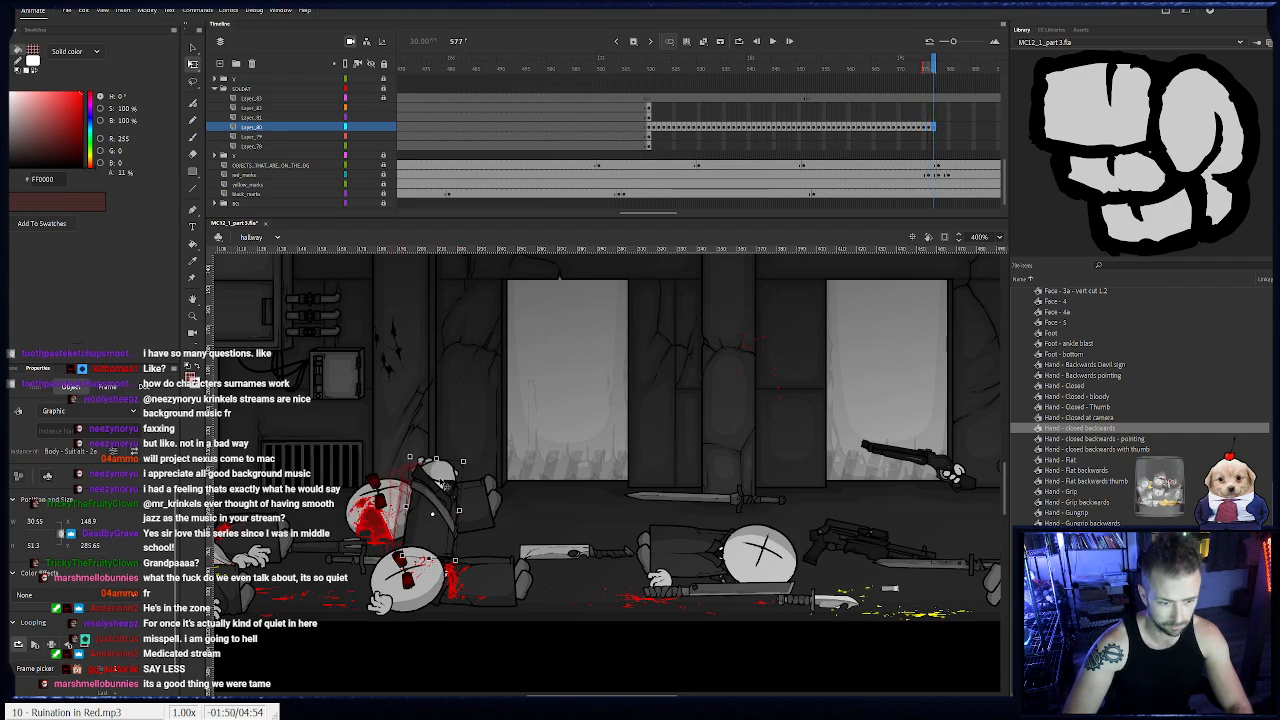
{"action": "left_click_drag", "start_coordinate": [979, 127], "coordinate": [800, 127]}
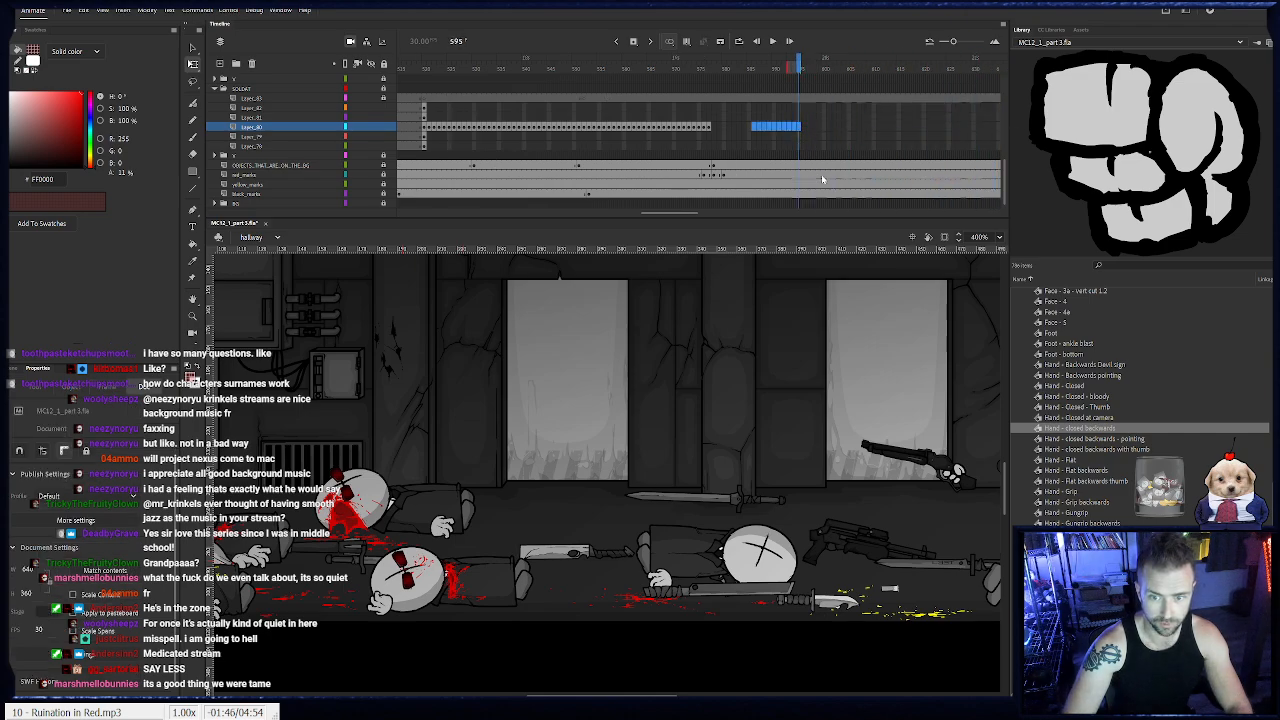
{"action": "key", "text": "F5"}
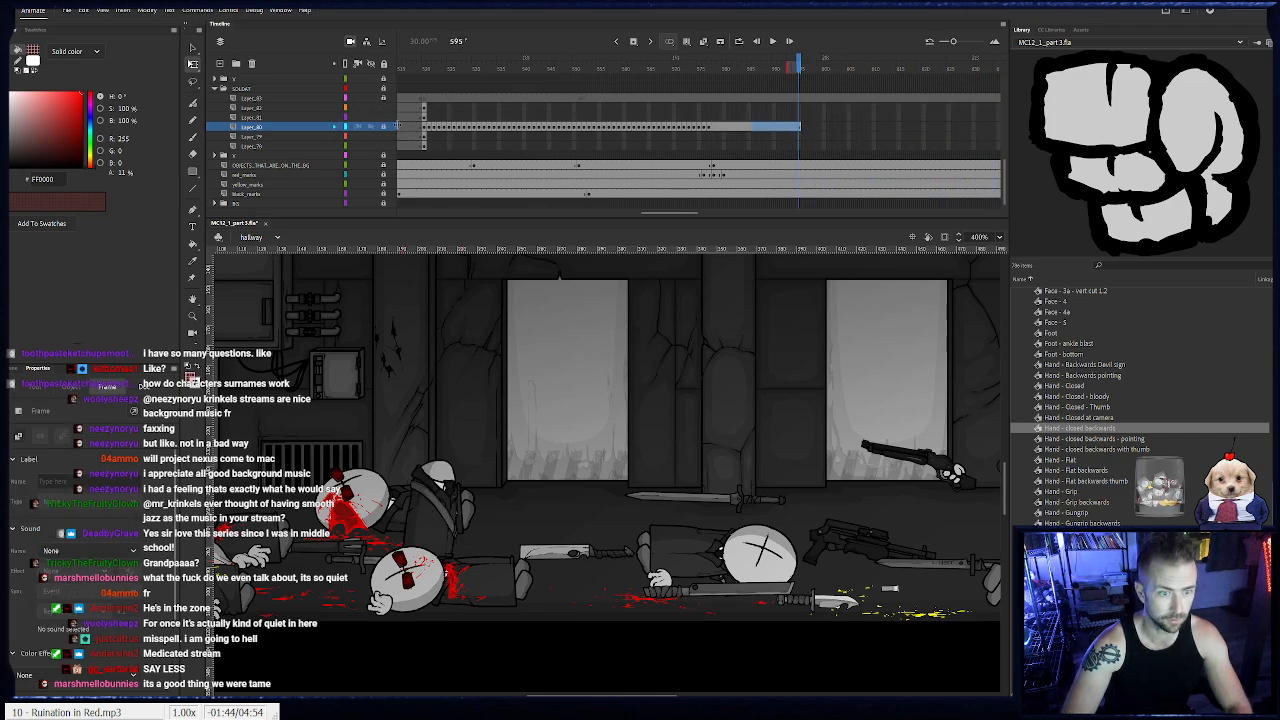
- Animate the soldat's goggled head frame by frame from frame 520 to 538, following the body from the stage's left edge past the tank
{"action": "left_click", "coordinate": [424, 118]}
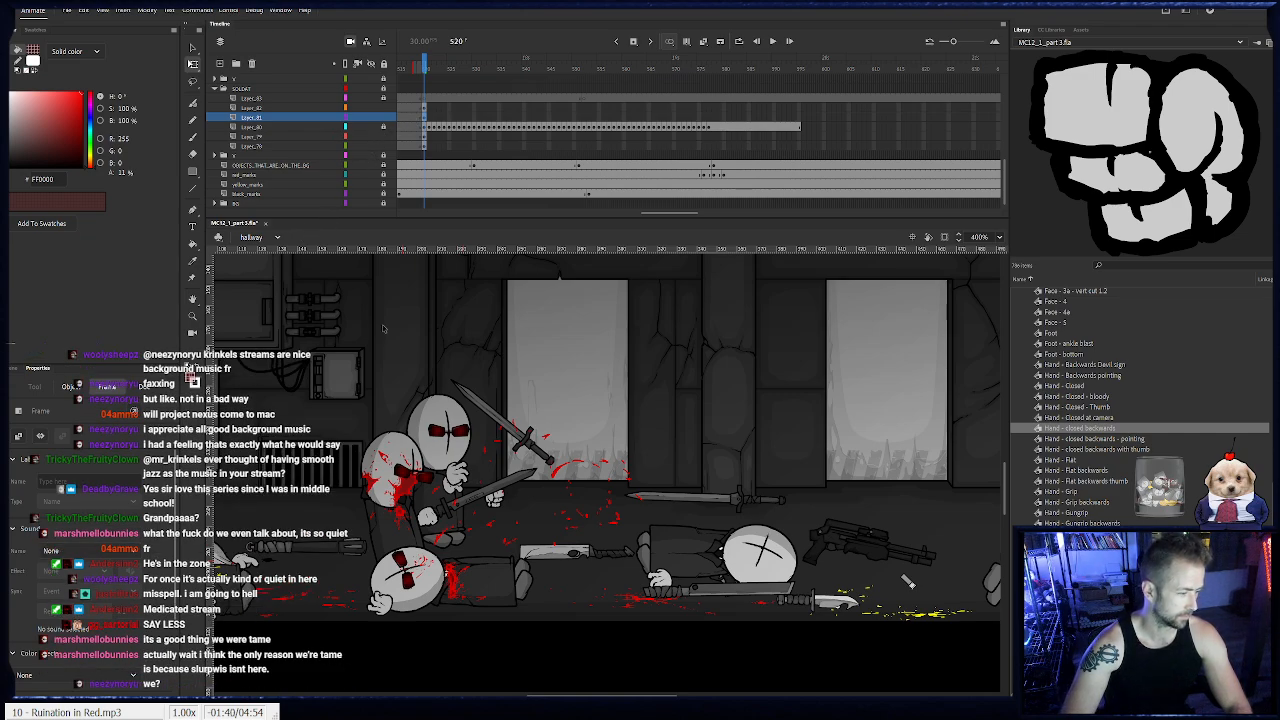
{"action": "left_click_drag", "start_coordinate": [393, 476], "coordinate": [664, 453]}
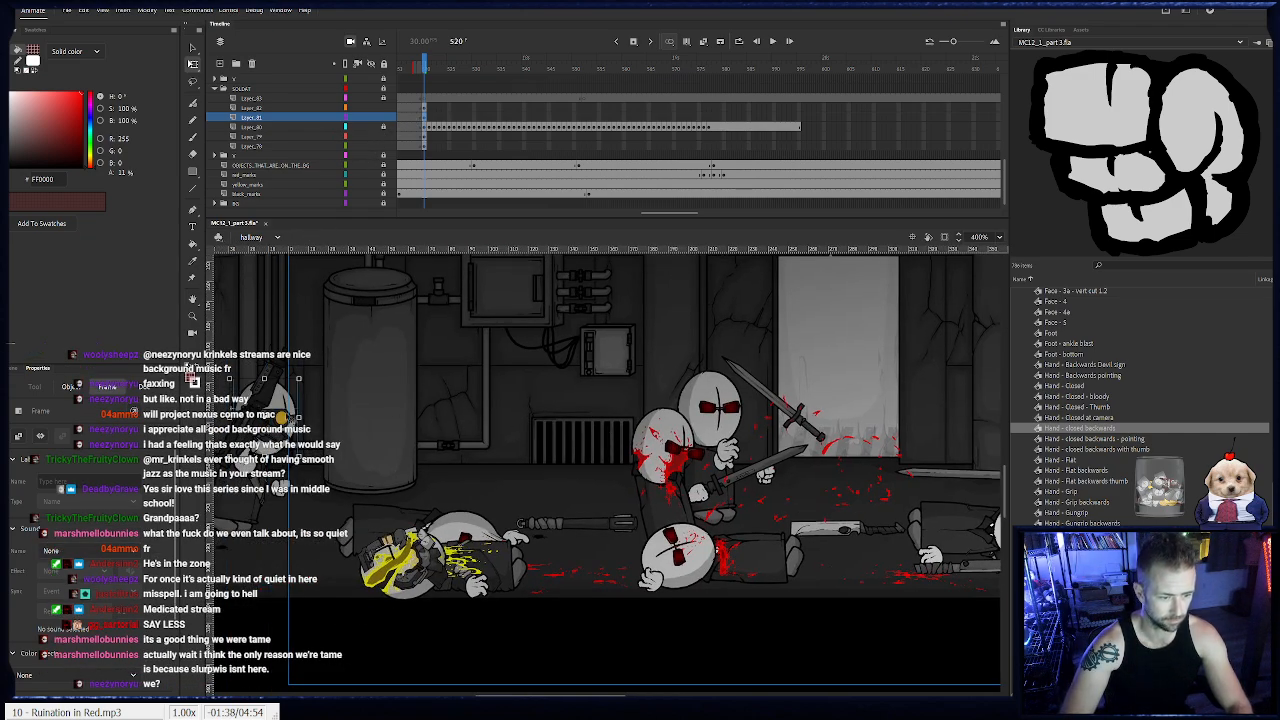
{"action": "left_click", "coordinate": [281, 418]}
{"action": "key", "text": "F6"}
{"action": "left_click_drag", "start_coordinate": [281, 418], "coordinate": [430, 429]}
{"action": "key", "text": "F6"}
{"action": "key", "text": "F6"}
{"action": "key", "text": "F6"}
{"action": "key", "text": "F6"}
{"action": "key", "text": "F6"}
{"action": "key", "text": "F6"}
{"action": "key", "text": "F6"}
{"action": "key", "text": "F6"}
{"action": "key", "text": "F6"}
{"action": "key", "text": "F6"}
{"action": "key", "text": "F6"}
{"action": "key", "text": "F6"}
{"action": "key", "text": "F6"}
{"action": "key", "text": "F6"}
{"action": "key", "text": "F6"}
{"action": "key", "text": "F6"}
{"action": "key", "text": "F6"}
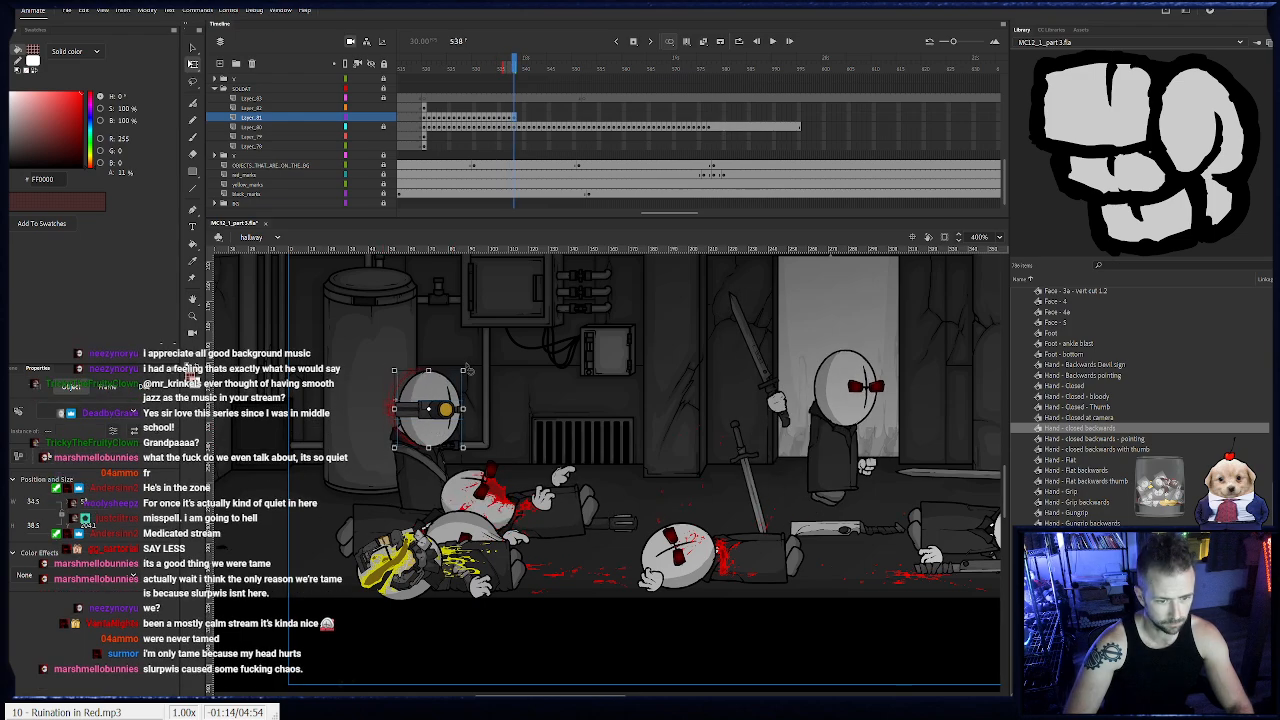
- Tilt the soldat's head downward at frame 538 and continue fitting it to the body frame by frame up to frame 543
{"action": "left_click_drag", "start_coordinate": [468, 368], "coordinate": [473, 376]}
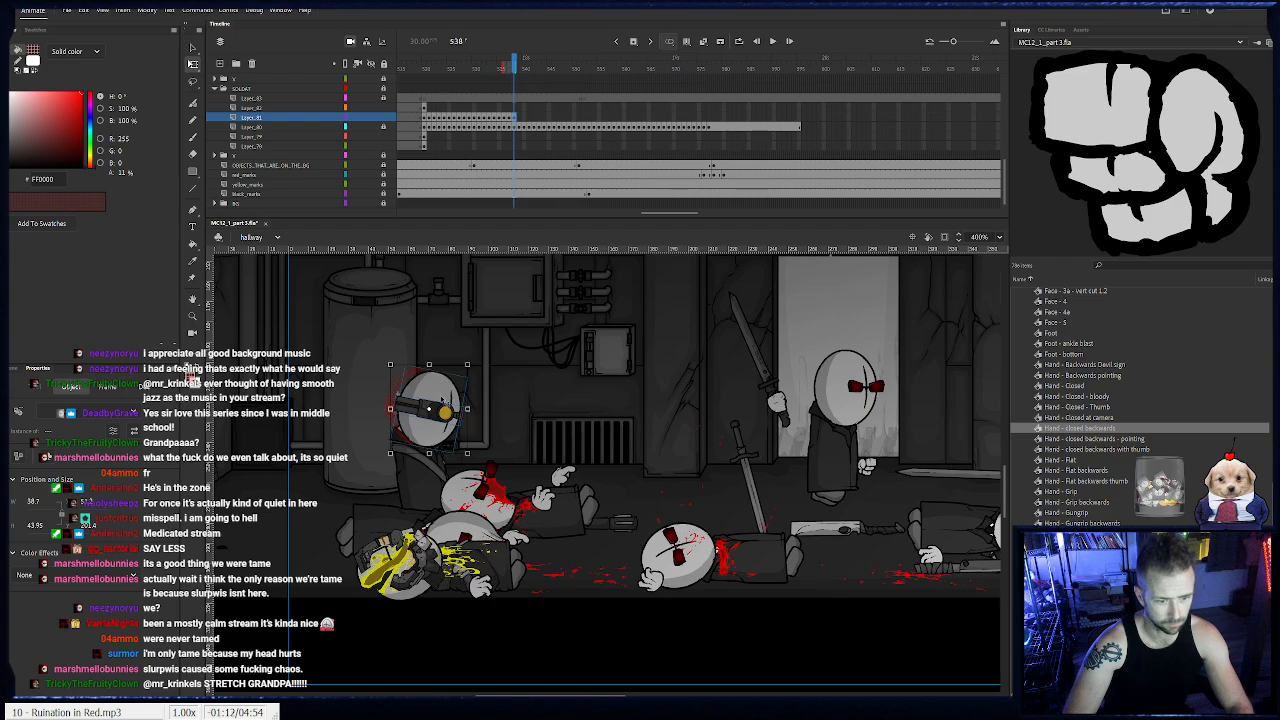
{"action": "key", "text": "F6"}
{"action": "key", "text": "F6"}
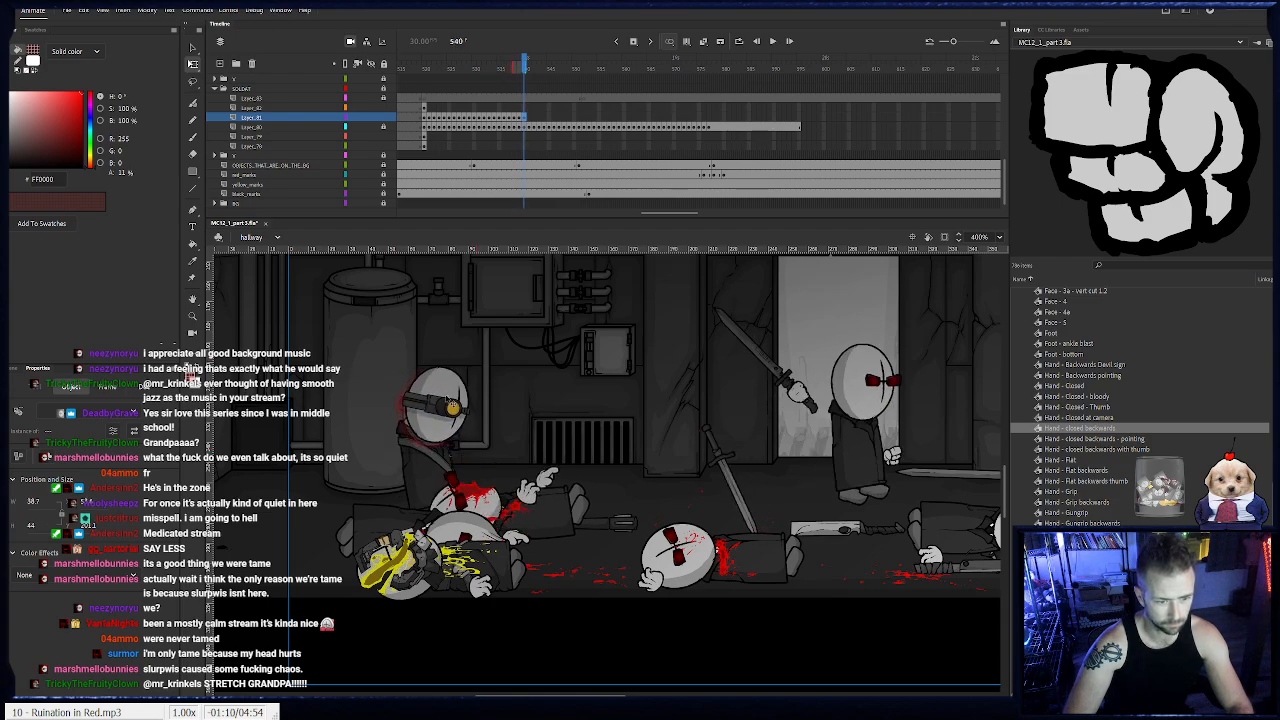
{"action": "left_click", "coordinate": [193, 316]}
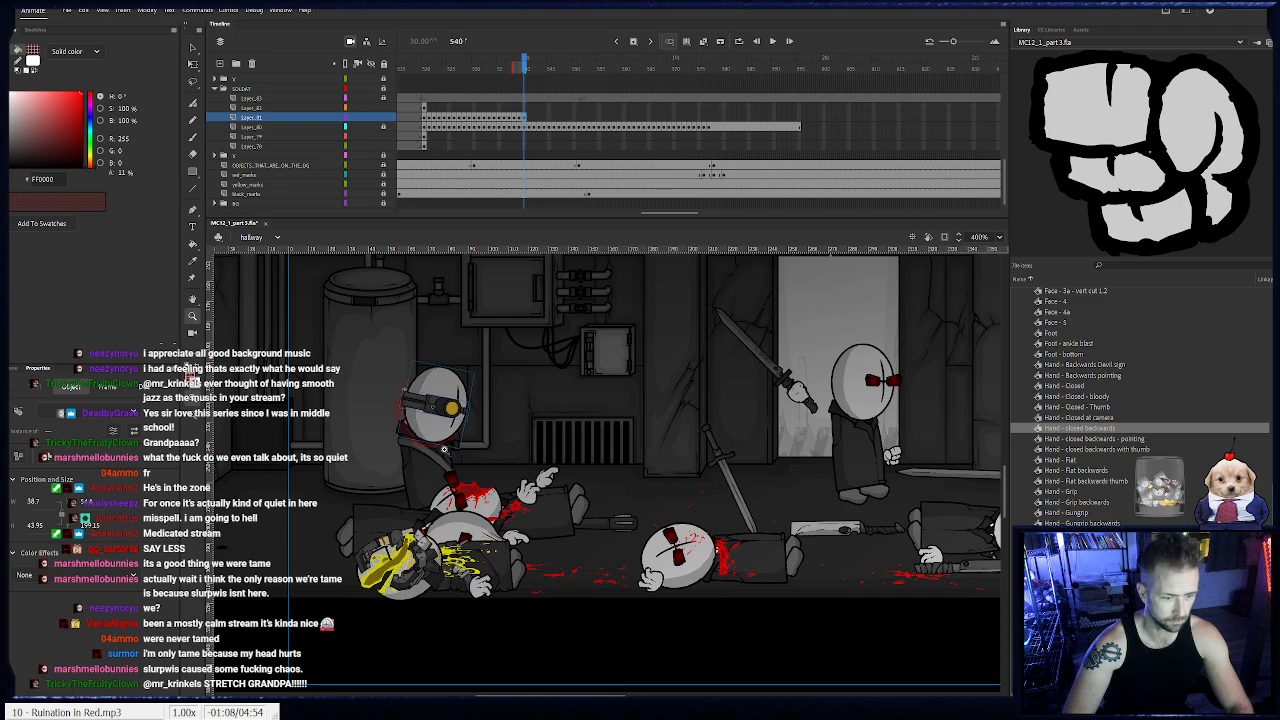
{"action": "left_click", "coordinate": [444, 449]}
{"action": "left_click_drag", "start_coordinate": [537, 392], "coordinate": [296, 391]}
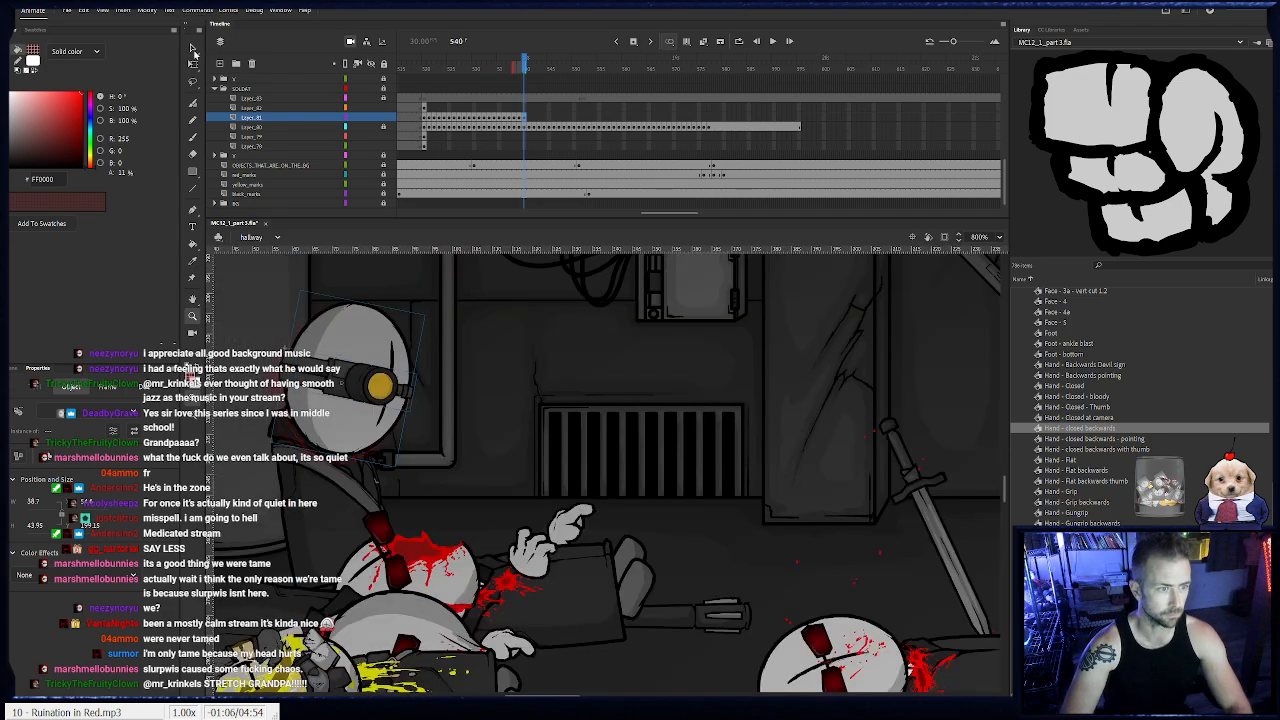
{"action": "key", "text": "F6"}
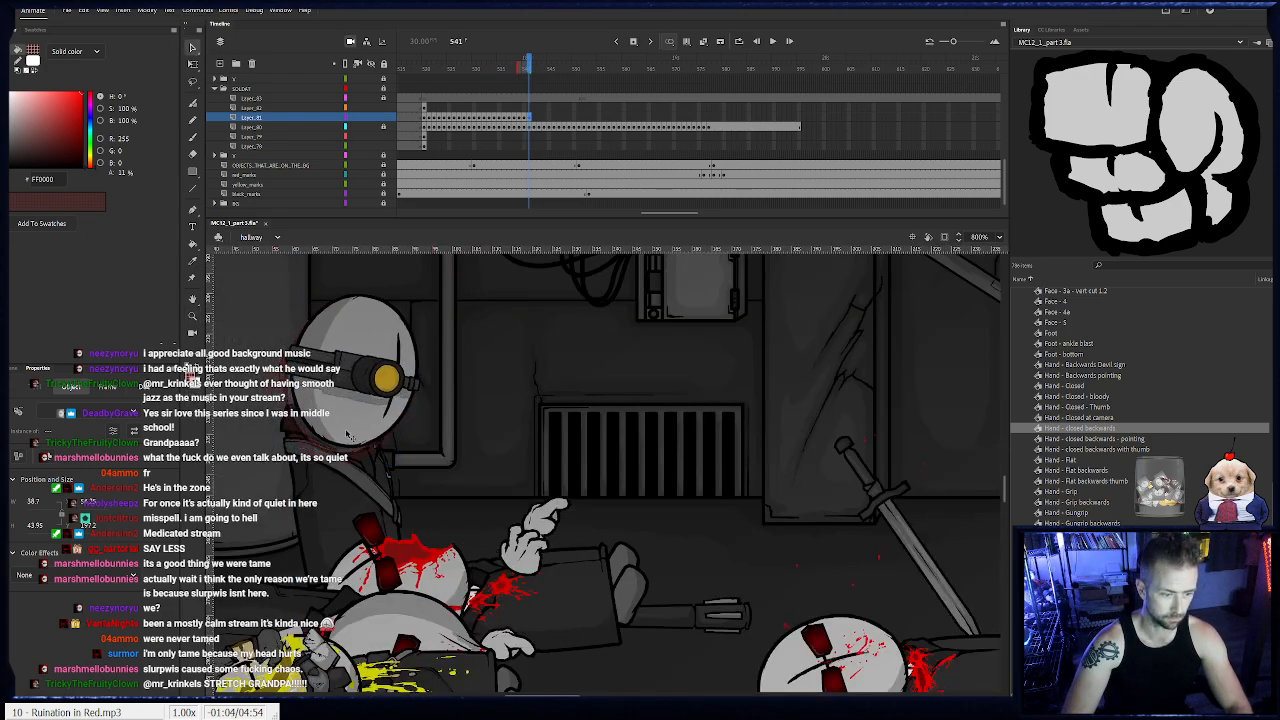
{"action": "key", "text": "F6"}
- Fit the soldat's head to the body at frame 544 and swap the face and goggles for versions turned more toward the viewer
{"action": "key", "text": "F6"}
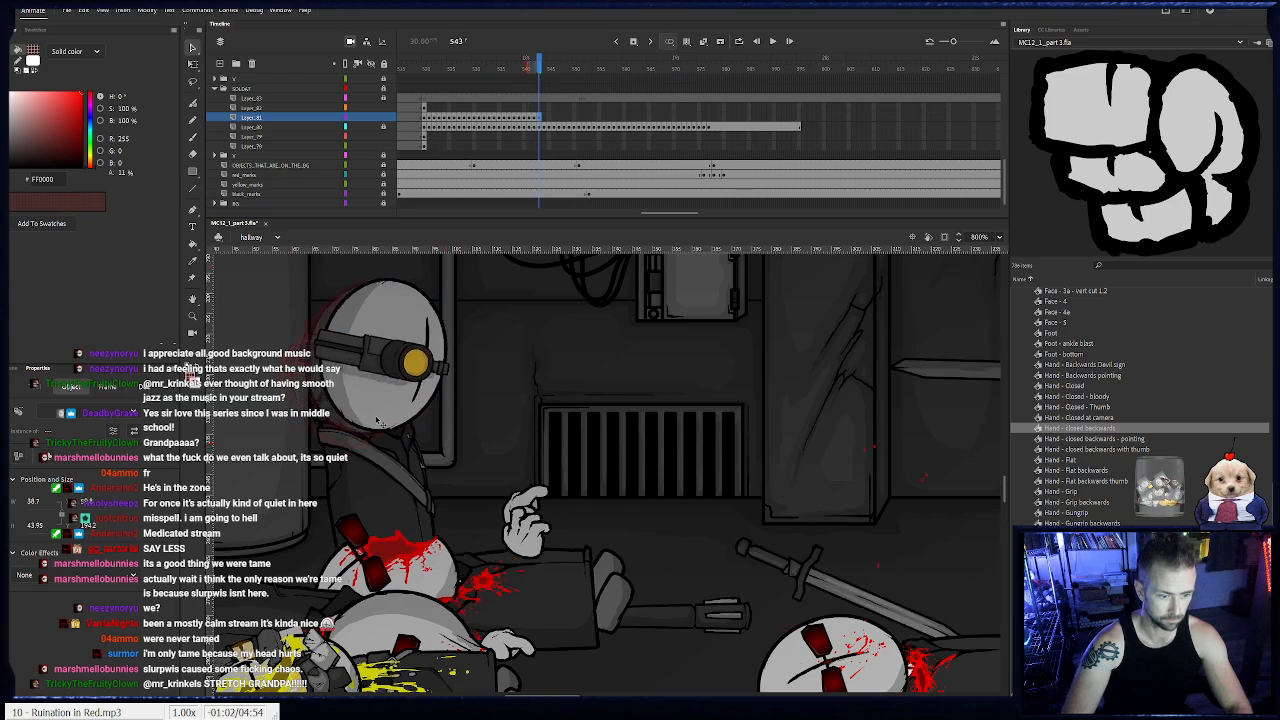
{"action": "key", "text": "F6"}
{"action": "key", "text": "Right"}
{"action": "key", "text": "Up"}
{"action": "left_click", "coordinate": [481, 425]}
{"action": "left_click", "coordinate": [436, 396]}
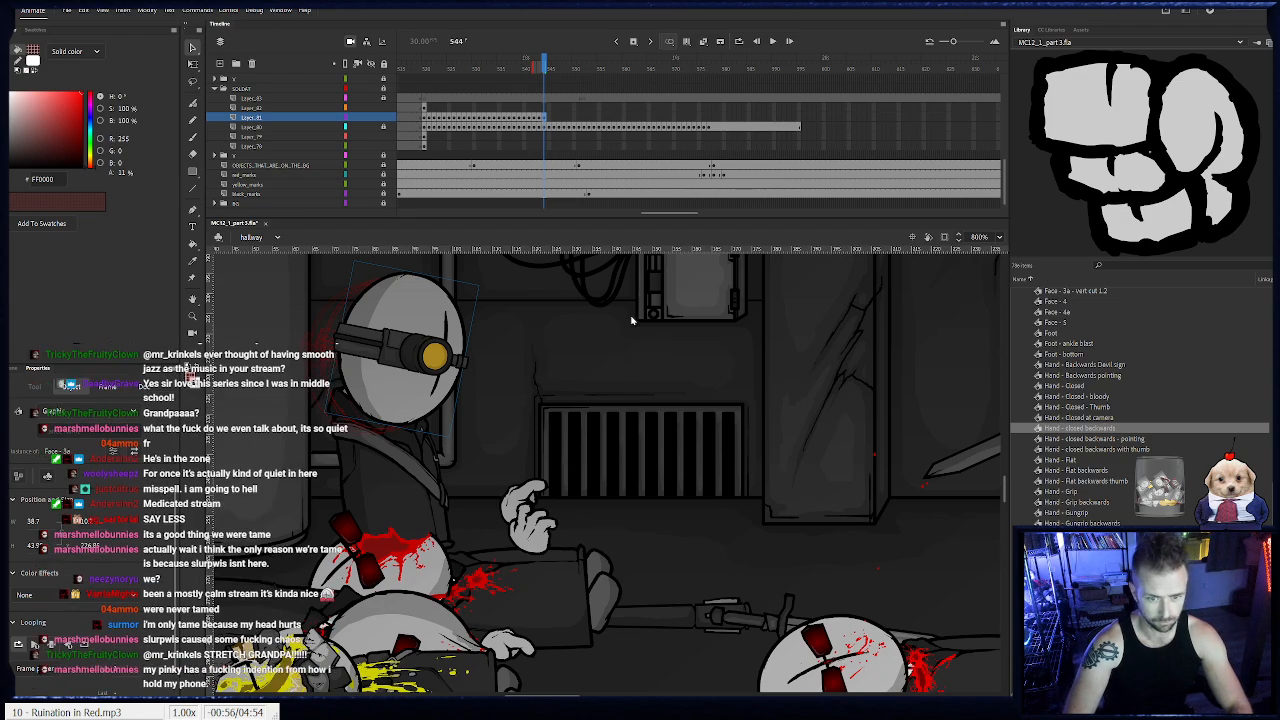
{"action": "left_click", "coordinate": [458, 356]}
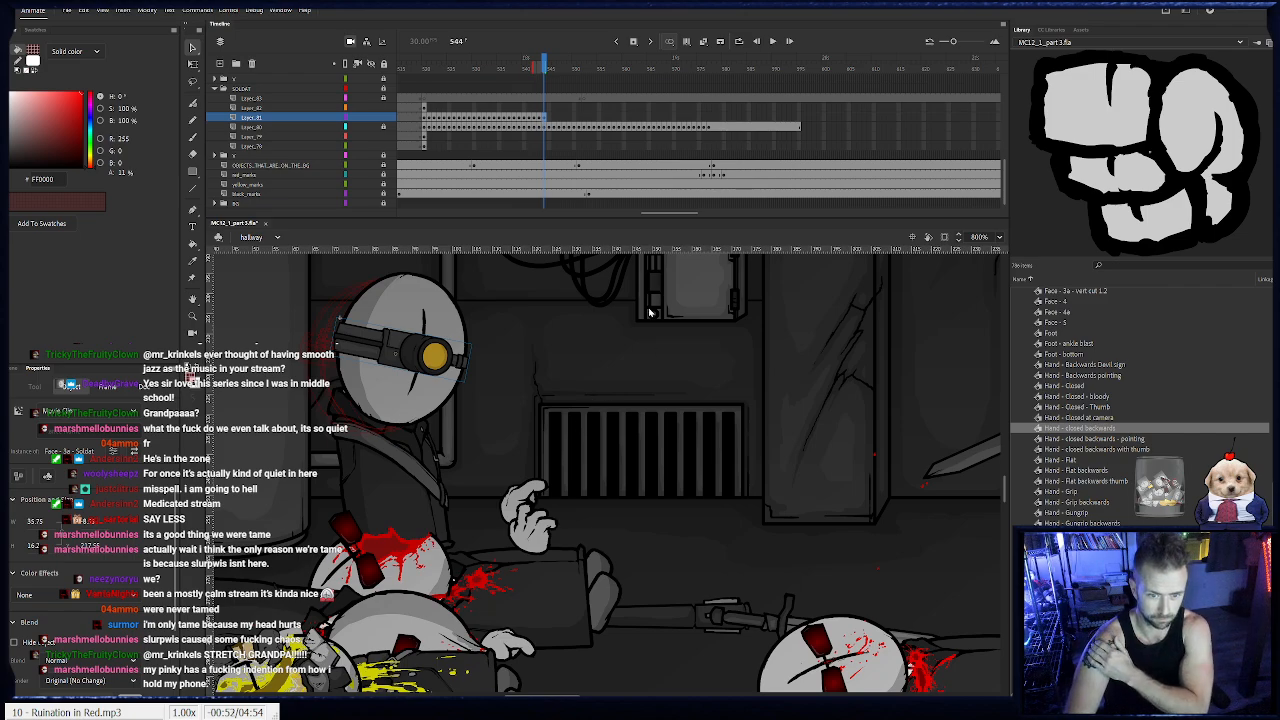
{"action": "key", "text": "ctrl+z"}
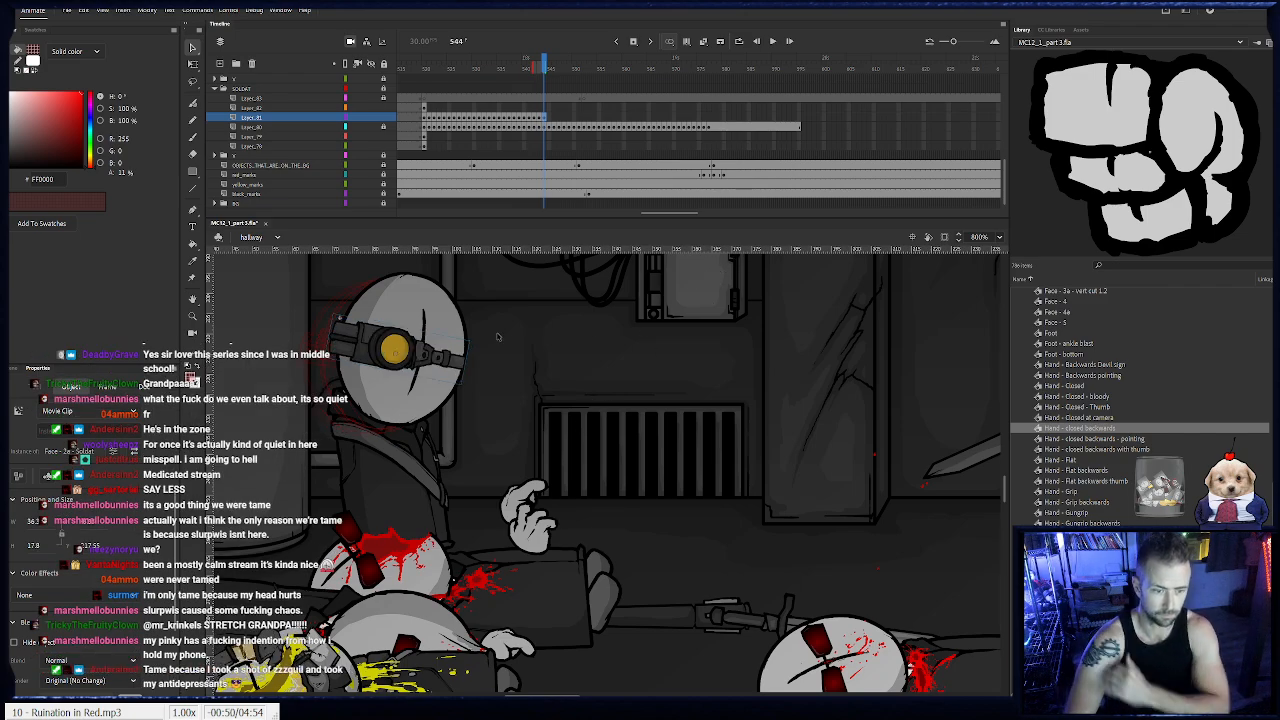
- Animate the turned head frame by frame from frame 545 to 553, following the body toward the wall vent
{"action": "left_click_drag", "start_coordinate": [530, 332], "coordinate": [291, 387]}
{"action": "key", "text": "F6"}
{"action": "left_click_drag", "start_coordinate": [396, 403], "coordinate": [582, 429]}
{"action": "key", "text": "F6"}
{"action": "key", "text": "F6"}
{"action": "key", "text": "F6"}
{"action": "key", "text": "F6"}
{"action": "key", "text": "F6"}
{"action": "key", "text": "F6"}
{"action": "key", "text": "F6"}
{"action": "key", "text": "F6"}
- Replace the head at frame 553 with a copy of the side-facing head from frame 537, placed on the body and tilted slightly downward
{"action": "left_click", "coordinate": [558, 372]}
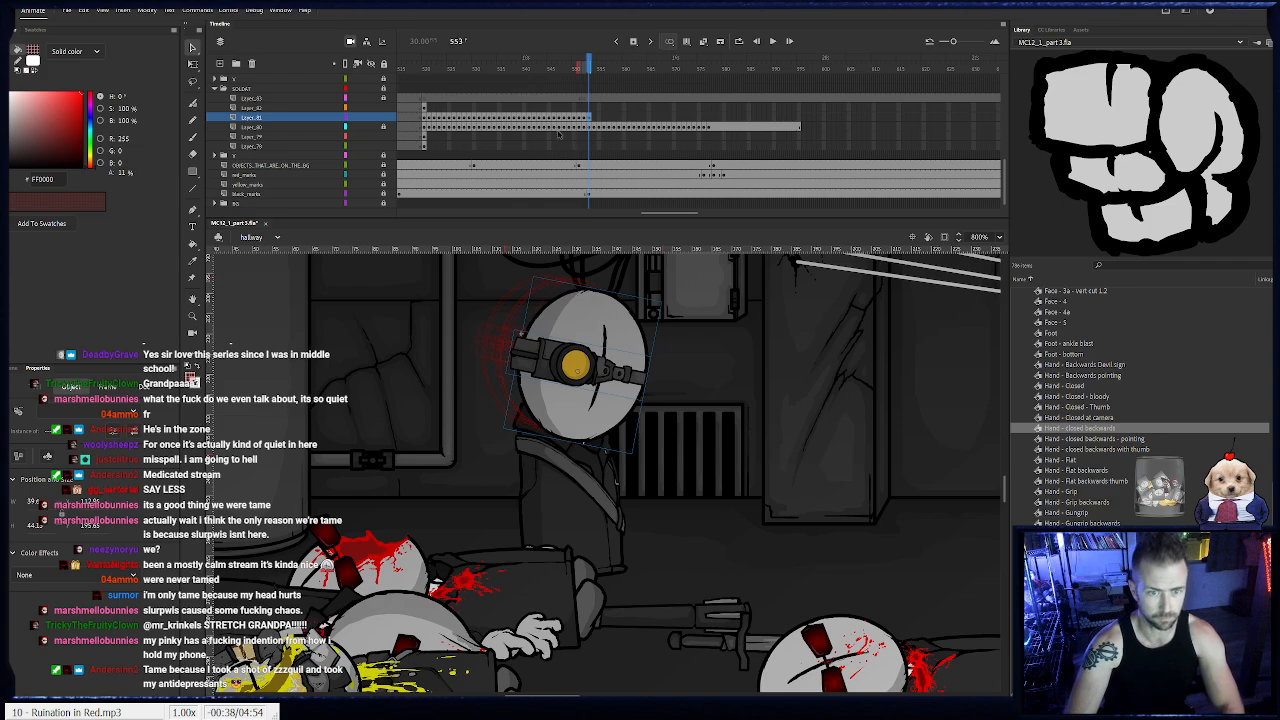
{"action": "left_click", "coordinate": [510, 119]}
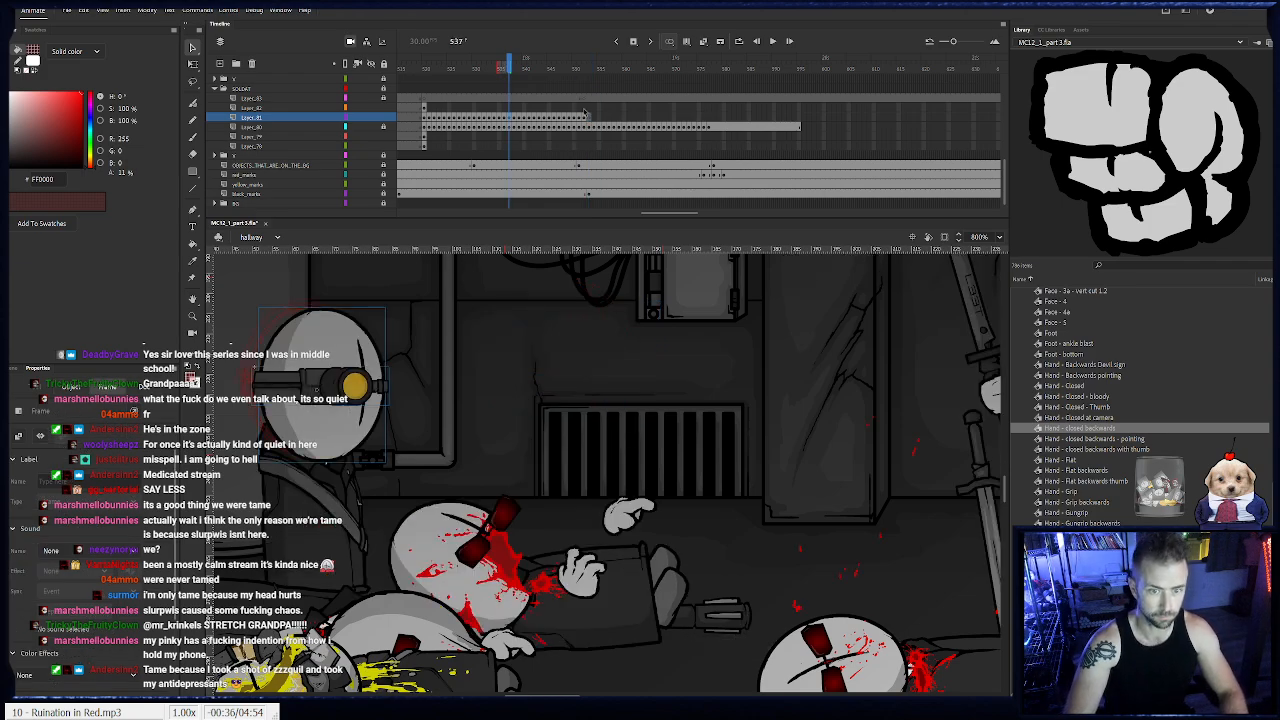
{"action": "key", "text": "Delete"}
{"action": "key", "text": "ctrl+shift+v"}
{"action": "left_click_drag", "start_coordinate": [344, 430], "coordinate": [605, 402]}
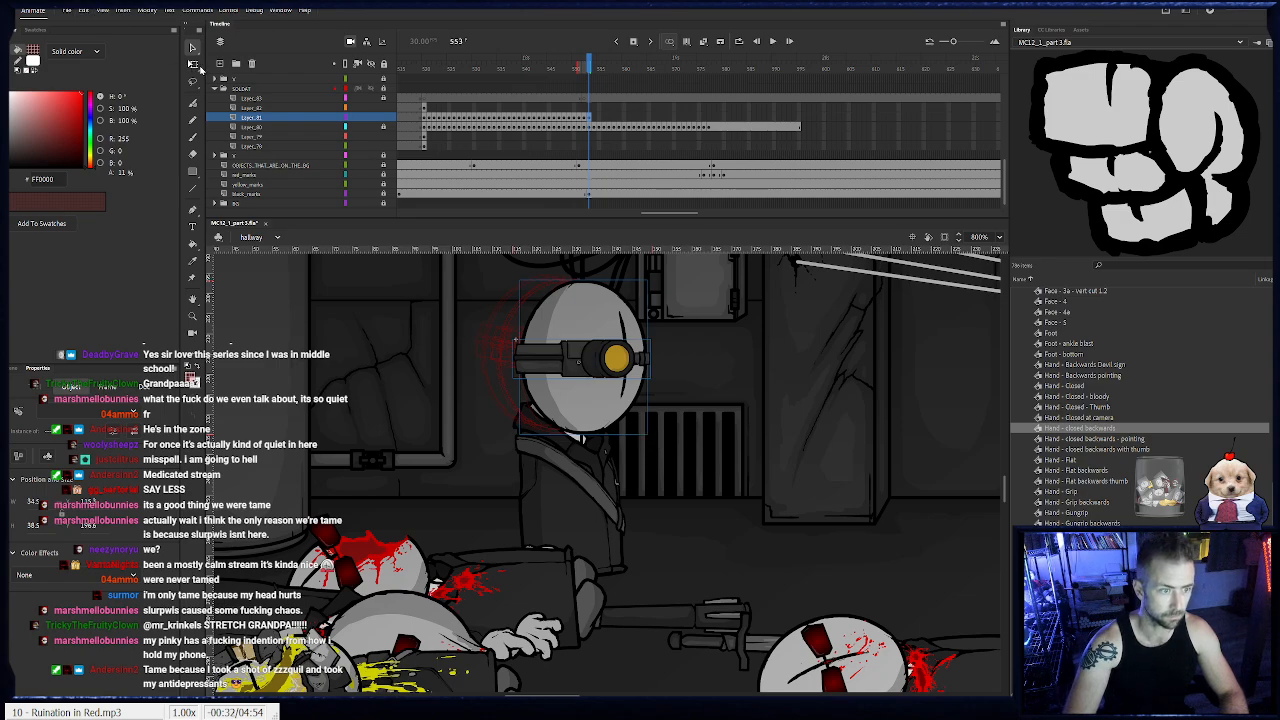
{"action": "left_click", "coordinate": [196, 65]}
{"action": "left_click_drag", "start_coordinate": [657, 446], "coordinate": [649, 454]}
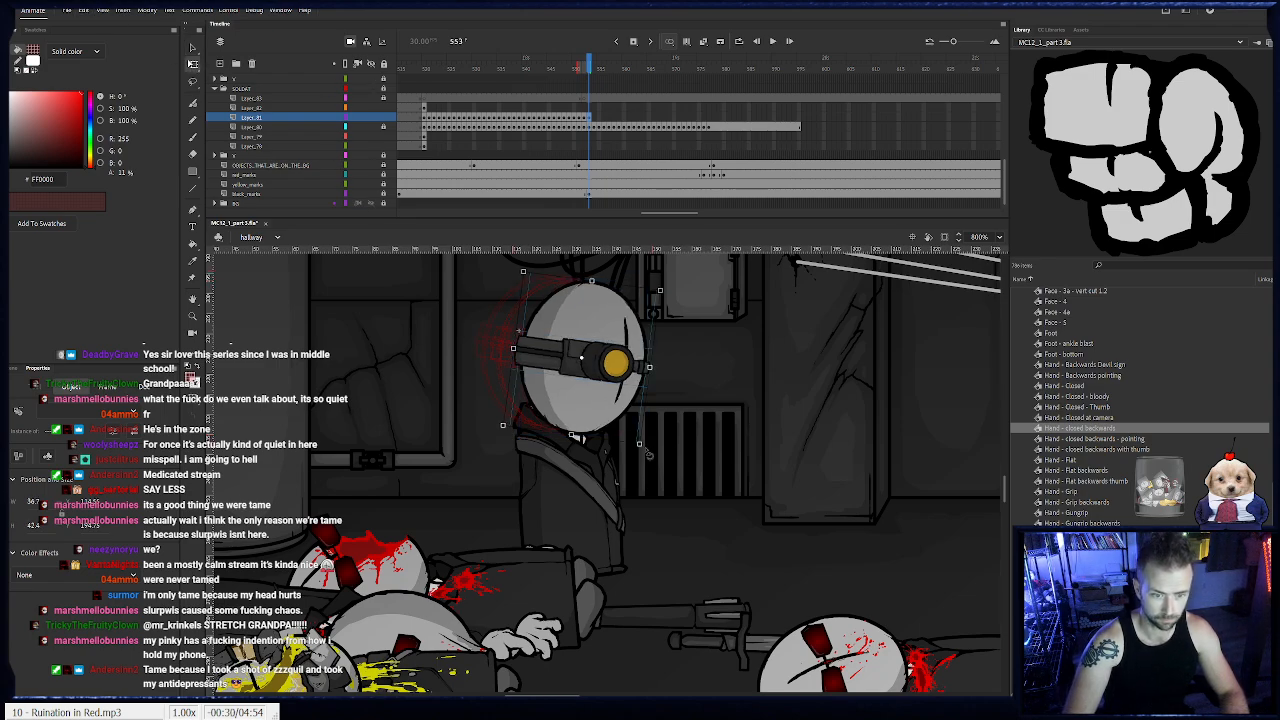
- Fit the side-facing head to the soldat's body frame by frame from frame 554 to 556, adjusting its tilt
{"action": "key", "text": "period"}
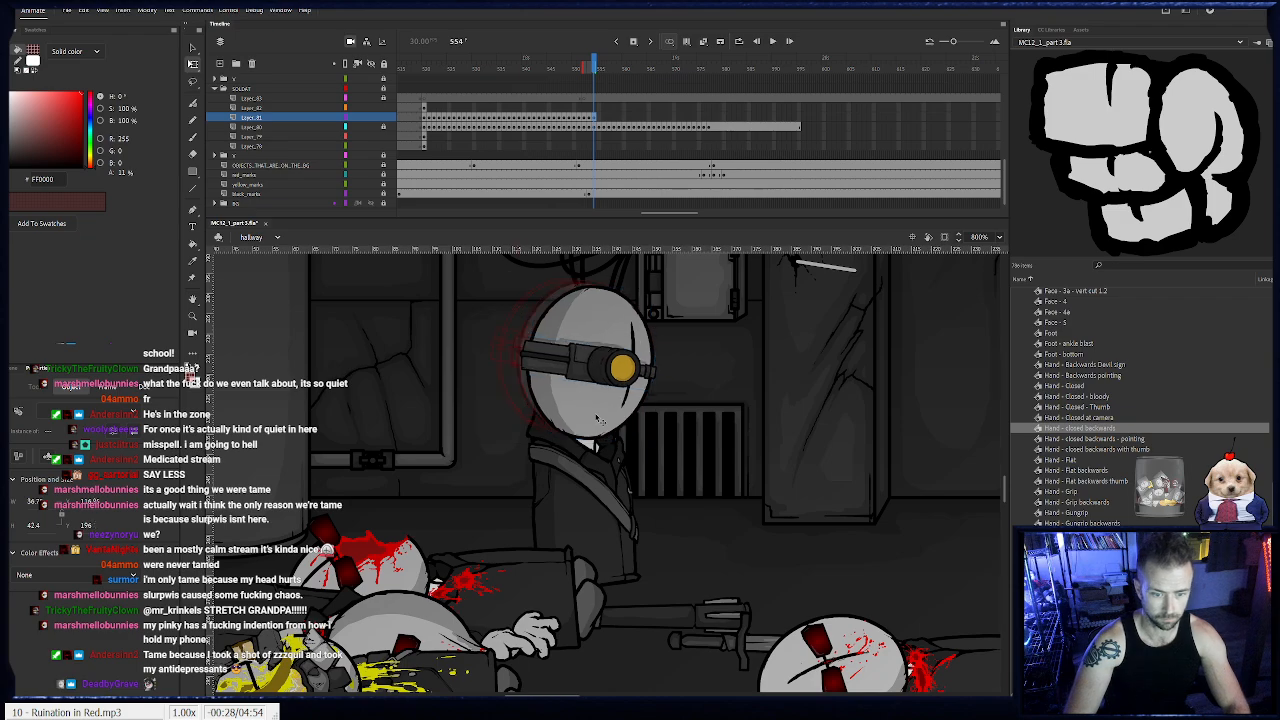
{"action": "key", "text": "period"}
{"action": "key", "text": "period"}
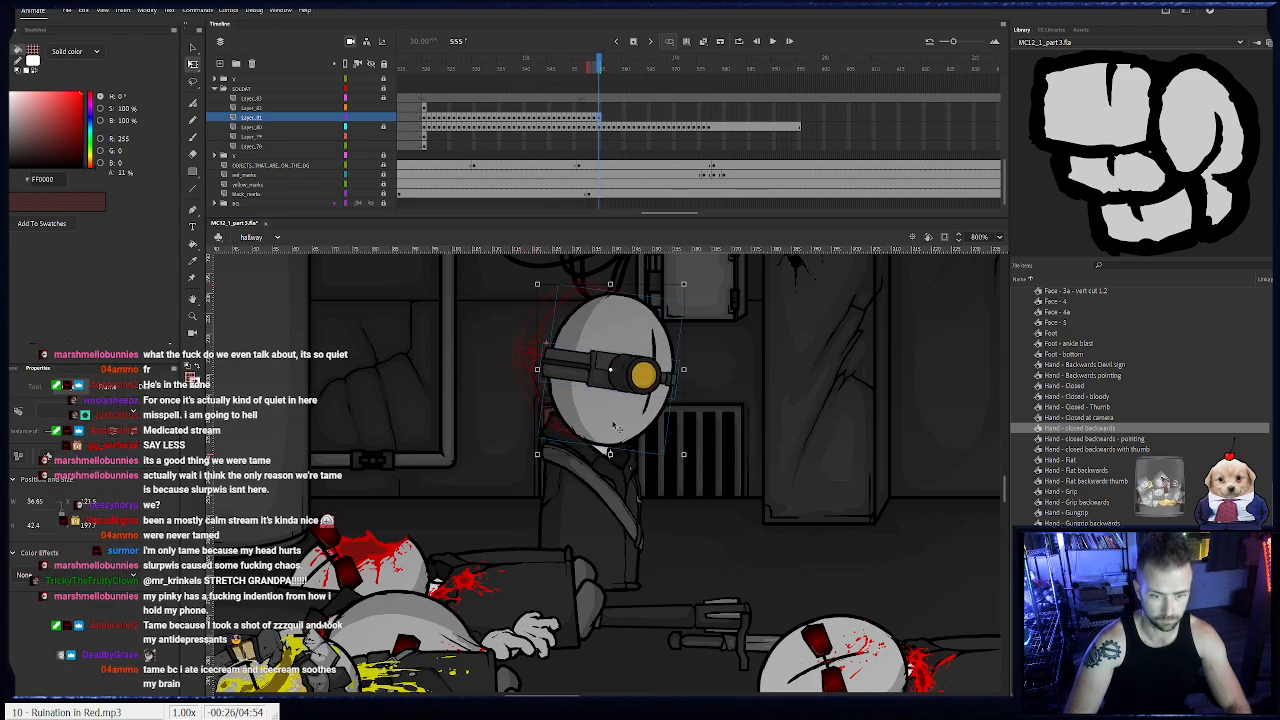
{"action": "left_click_drag", "start_coordinate": [632, 430], "coordinate": [627, 441]}
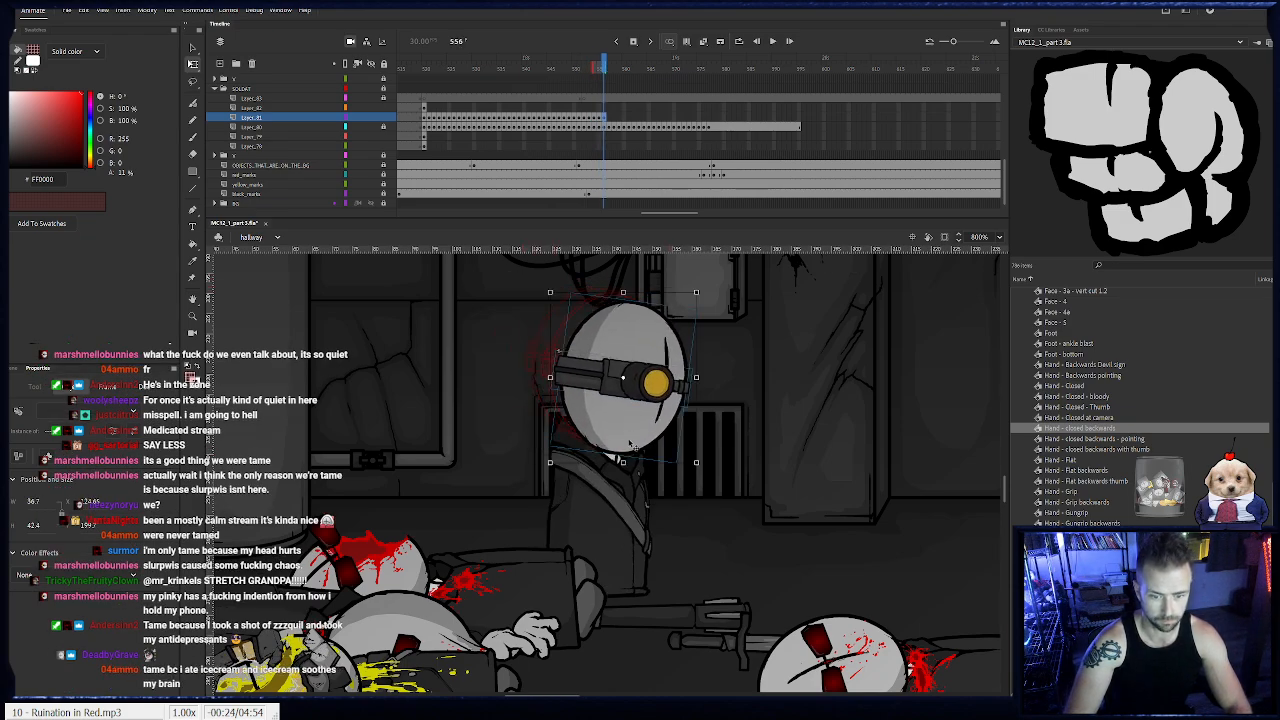
{"action": "left_click_drag", "start_coordinate": [702, 473], "coordinate": [709, 471]}
{"action": "key", "text": "F6"}
- Continue matching the head to the soldat's body frame by frame up to frame 577, bringing it back to level
{"action": "left_click_drag", "start_coordinate": [643, 439], "coordinate": [533, 491]}
{"action": "key", "text": "F6"}
{"action": "key", "text": "F6"}
{"action": "key", "text": "F6"}
{"action": "key", "text": "F6"}
{"action": "key", "text": "F6"}
{"action": "key", "text": "F6"}
{"action": "key", "text": "F6"}
{"action": "key", "text": "F6"}
{"action": "key", "text": "F6"}
{"action": "key", "text": "F6"}
{"action": "key", "text": "F6"}
{"action": "key", "text": "F6"}
{"action": "key", "text": "F6"}
{"action": "left_click_drag", "start_coordinate": [577, 530], "coordinate": [586, 529]}
{"action": "key", "text": "F6"}
{"action": "left_click_drag", "start_coordinate": [493, 486], "coordinate": [574, 496]}
{"action": "key", "text": "F6"}
{"action": "key", "text": "F6"}
{"action": "key", "text": "F6"}
{"action": "key", "text": "F6"}
{"action": "key", "text": "F6"}
{"action": "left_click_drag", "start_coordinate": [574, 496], "coordinate": [630, 488]}
{"action": "key", "text": "F6"}
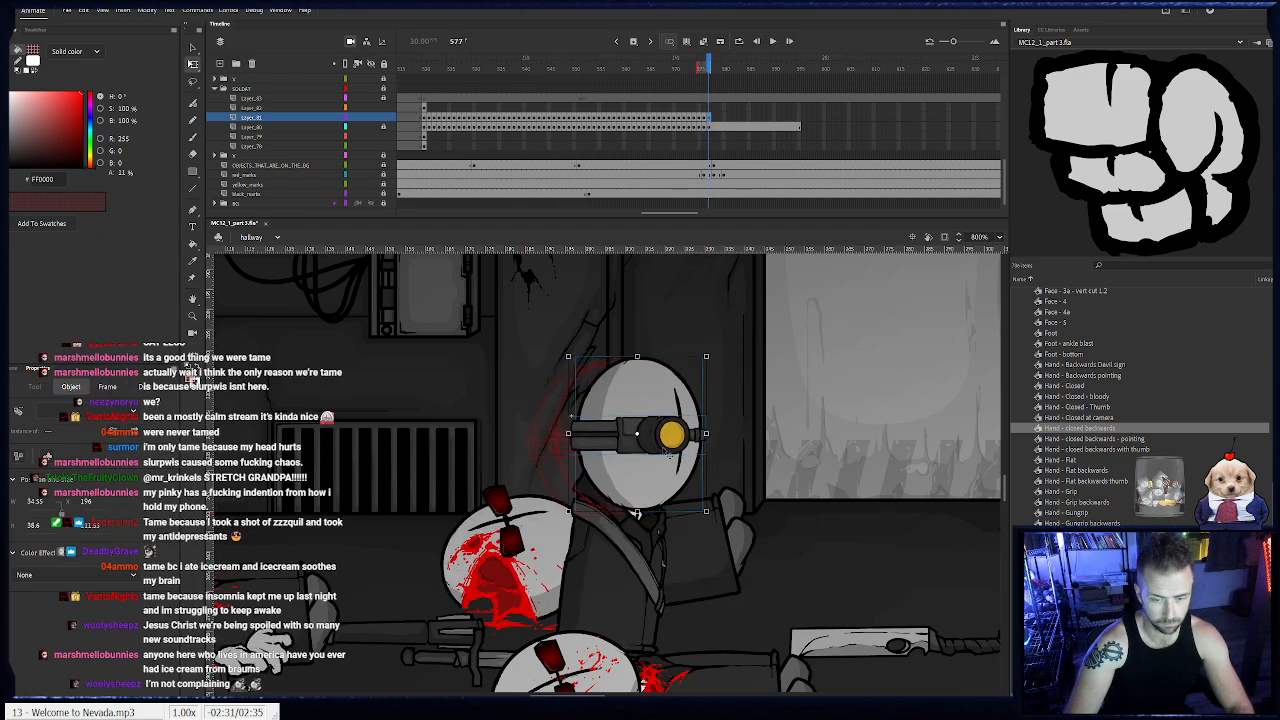
- Add a keyframe for the head at frame 595 and lock the head layer
{"action": "left_click", "coordinate": [800, 121]}
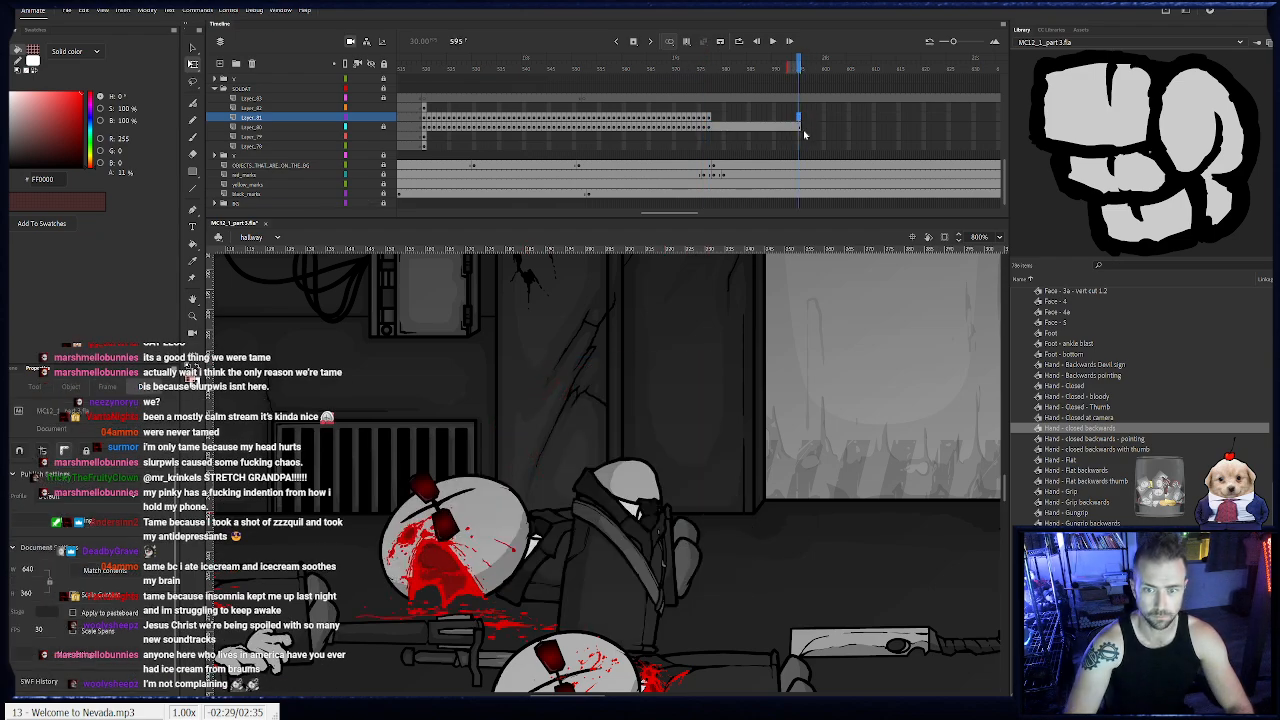
{"action": "key", "text": "F6"}
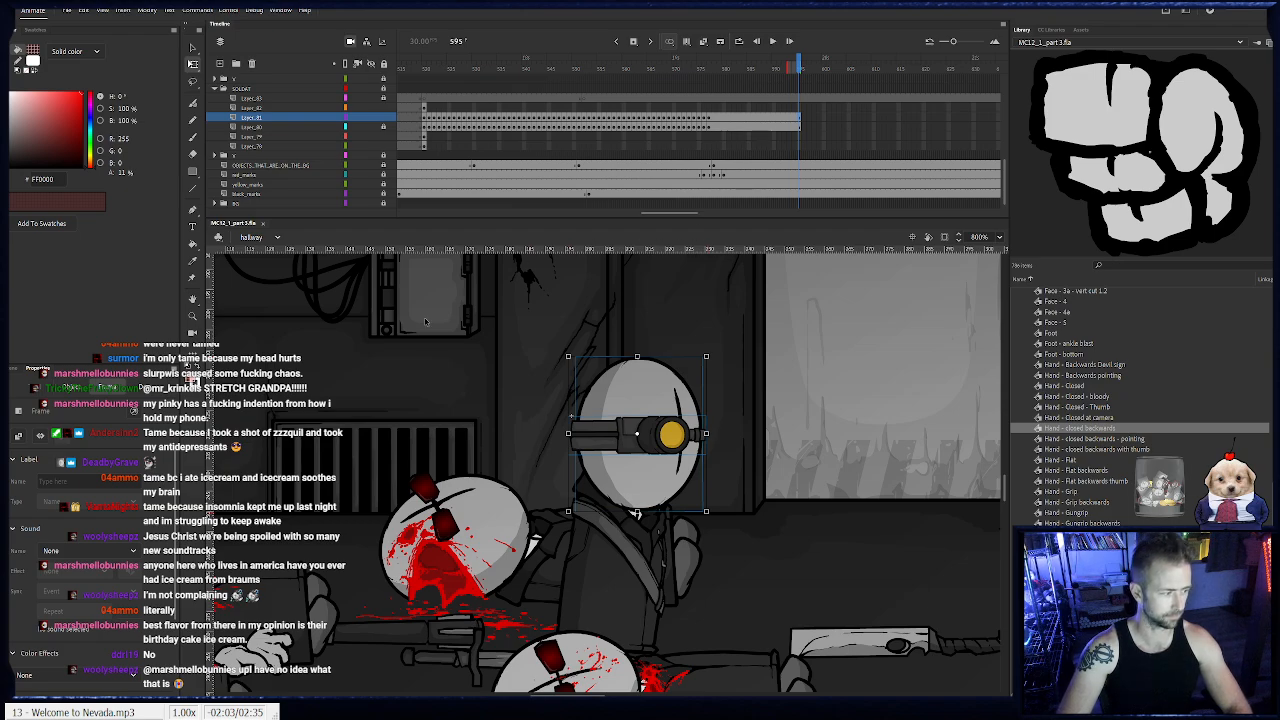
{"action": "left_click", "coordinate": [383, 118]}
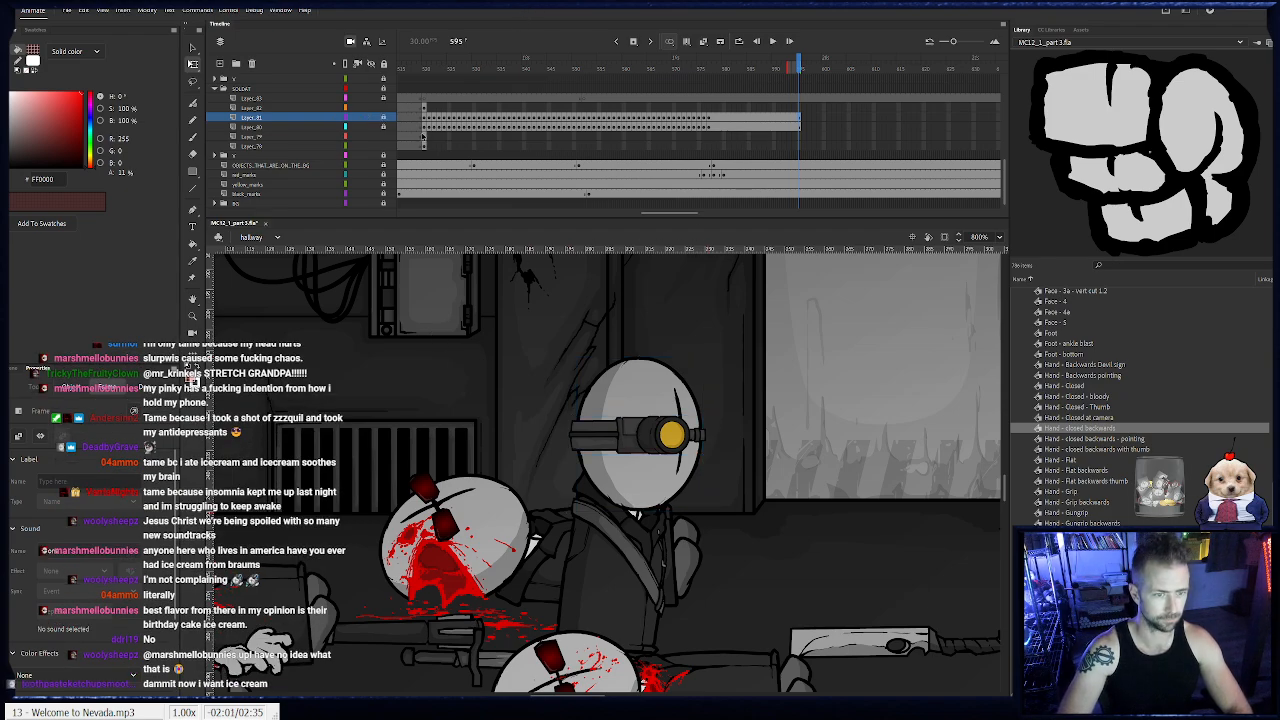
- Go back to frame 520 on the soldat's feet layer and animate the feet under the body up to frame 523
{"action": "left_click", "coordinate": [419, 67]}
{"action": "left_click", "coordinate": [424, 137]}
{"action": "left_click_drag", "start_coordinate": [444, 412], "coordinate": [826, 396]}
{"action": "left_click_drag", "start_coordinate": [226, 482], "coordinate": [462, 461]}
{"action": "key", "text": "F6"}
{"action": "left_click_drag", "start_coordinate": [310, 612], "coordinate": [368, 600]}
{"action": "key", "text": "F6"}
{"action": "key", "text": "period"}
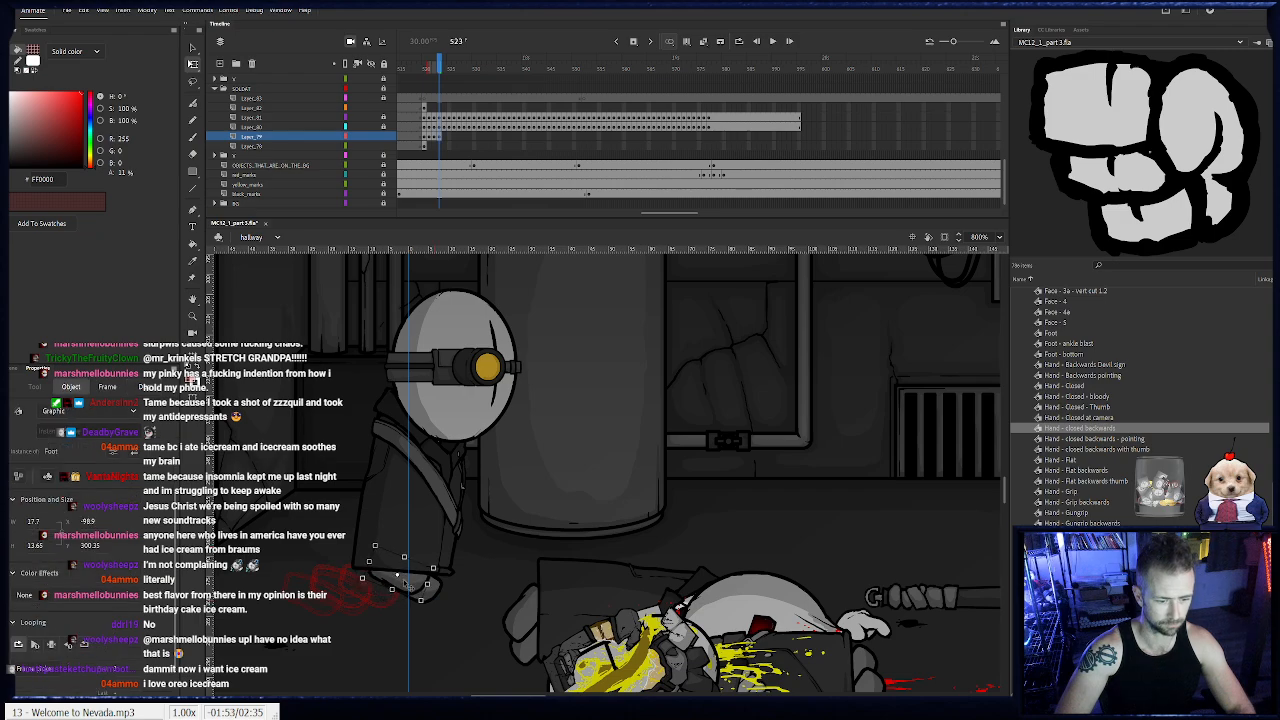
- Step the soldat's feet forward frame by frame from frame 524 to 528, rotating the moving foot flat onto the floor
{"action": "key", "text": "period"}
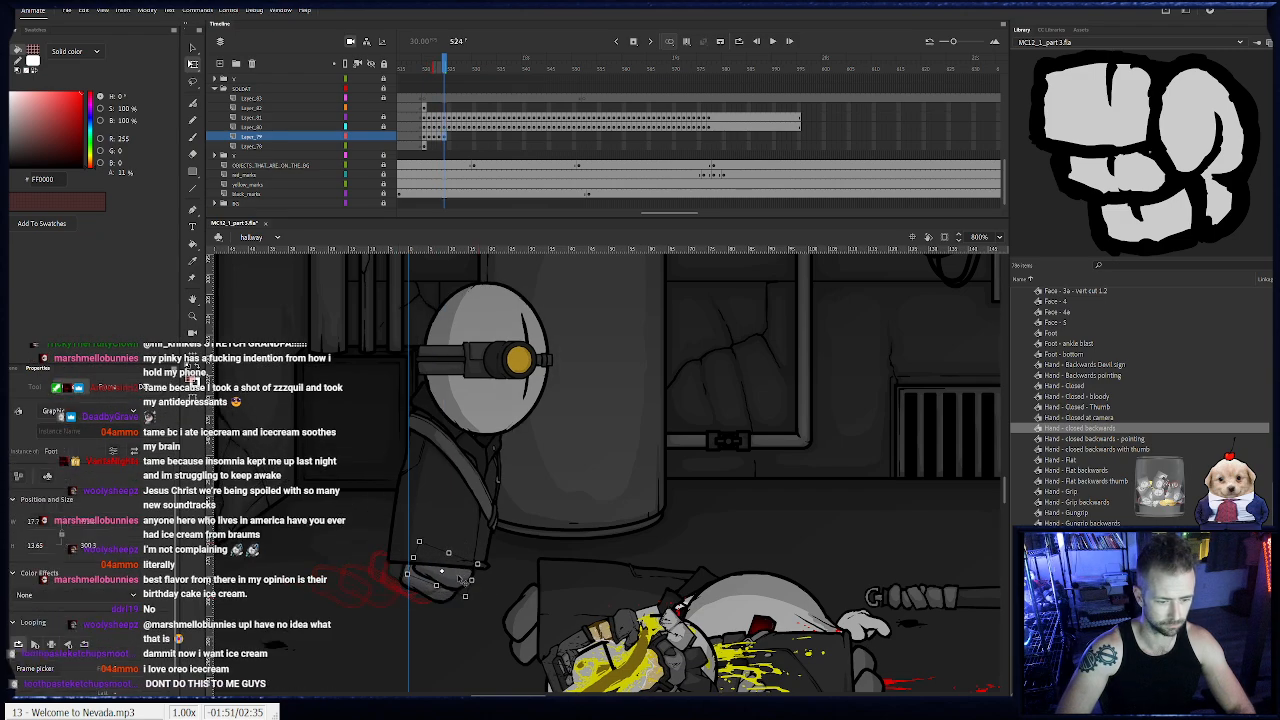
{"action": "key", "text": "period"}
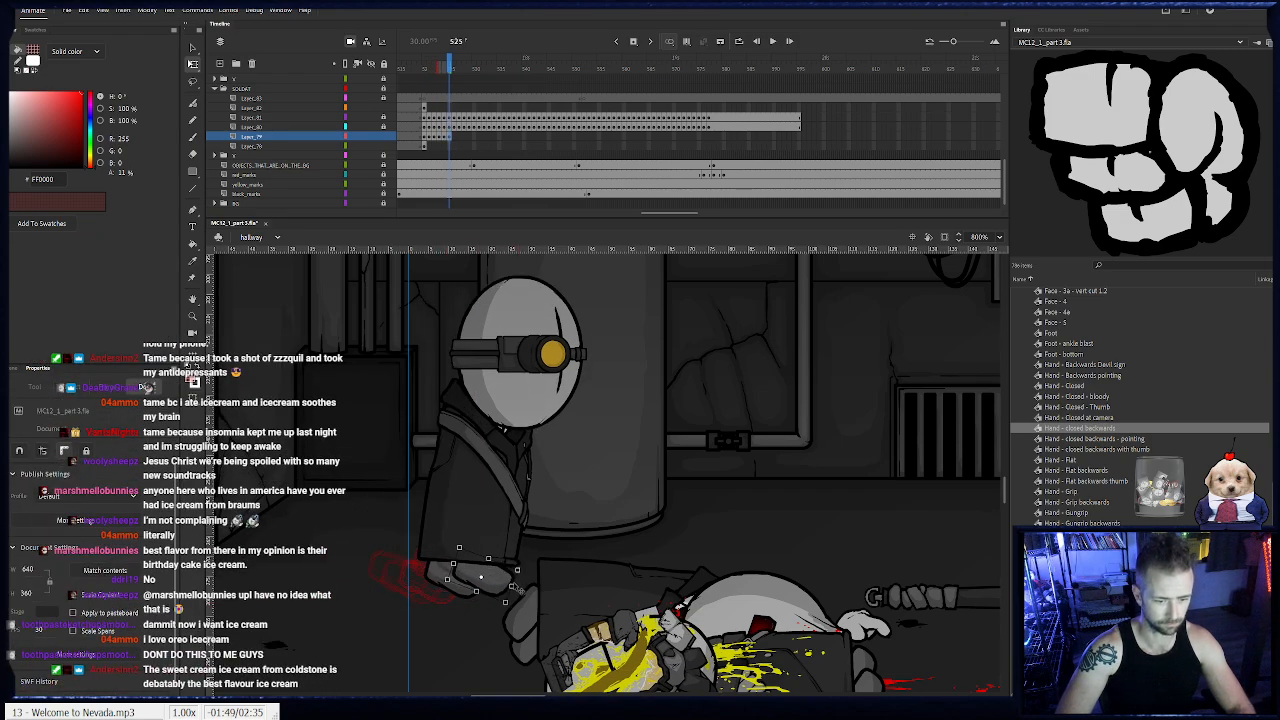
{"action": "key", "text": "period"}
{"action": "left_click", "coordinate": [500, 572]}
{"action": "mouse_move", "coordinate": [549, 546]}
{"action": "left_mouse_down"}
{"action": "mouse_move", "coordinate": [541, 537]}
{"action": "mouse_move", "coordinate": [535, 561]}
{"action": "left_mouse_up"}
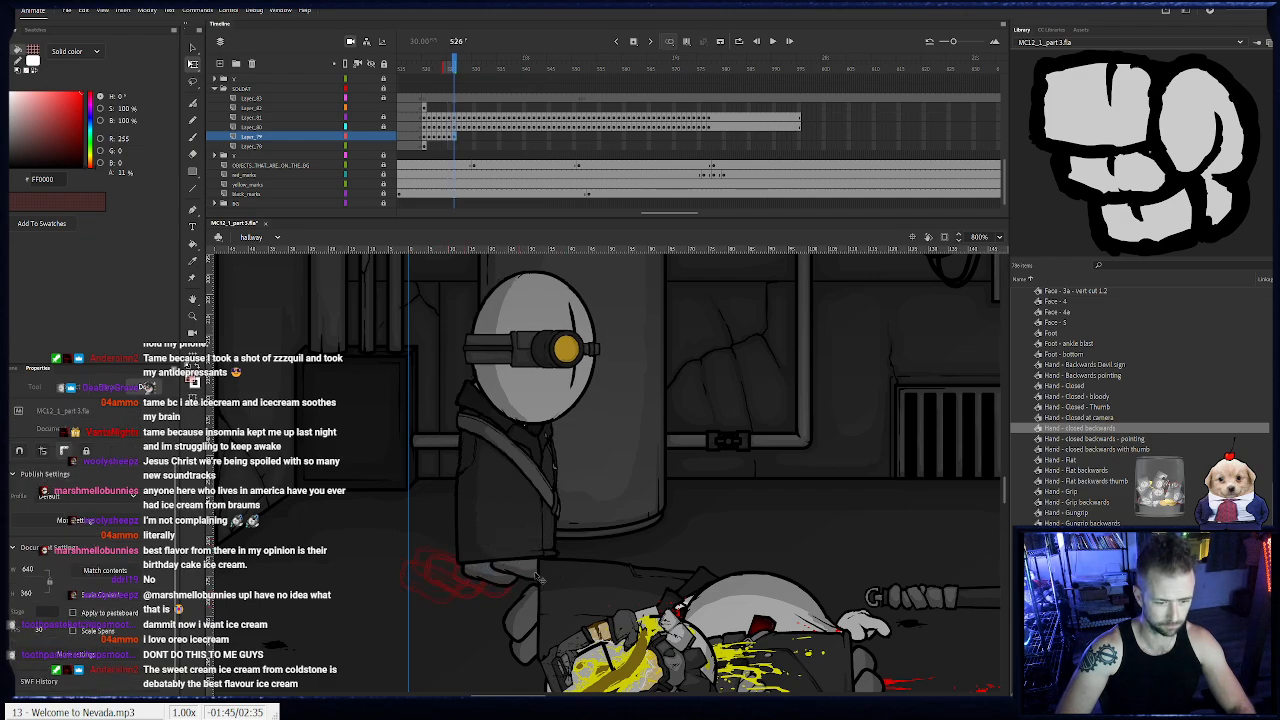
{"action": "key", "text": "period"}
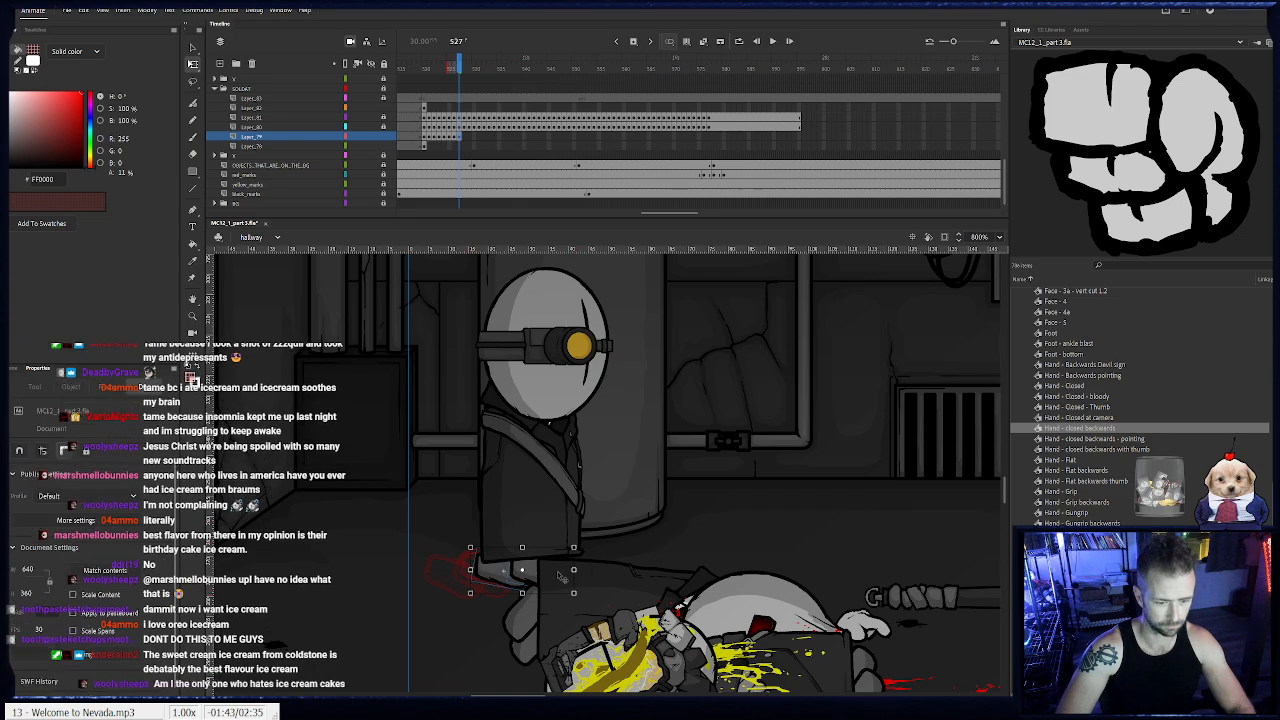
{"action": "key", "text": "period"}
{"action": "key", "text": "period"}
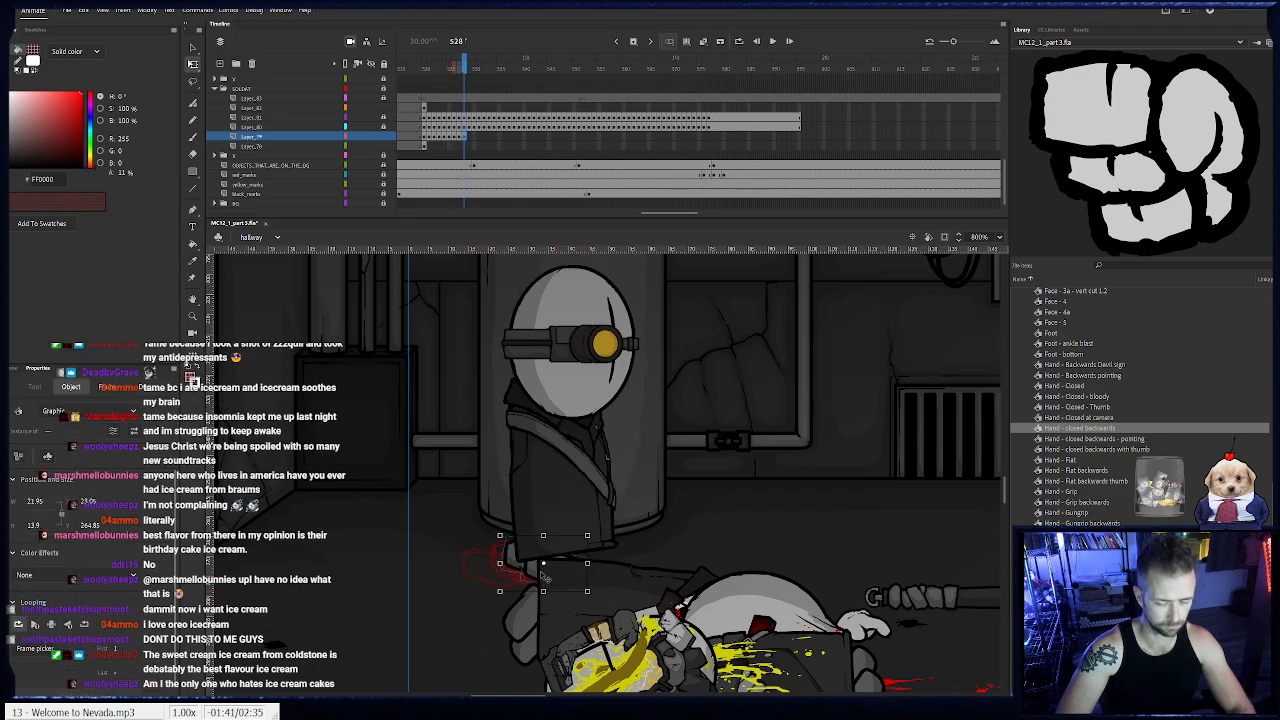
- Position the soldat's feet under the body at frames 529 to 531, adjusting the stepping foot's angle
{"action": "left_click", "coordinate": [561, 559]}
{"action": "left_click_drag", "start_coordinate": [560, 557], "coordinate": [577, 557]}
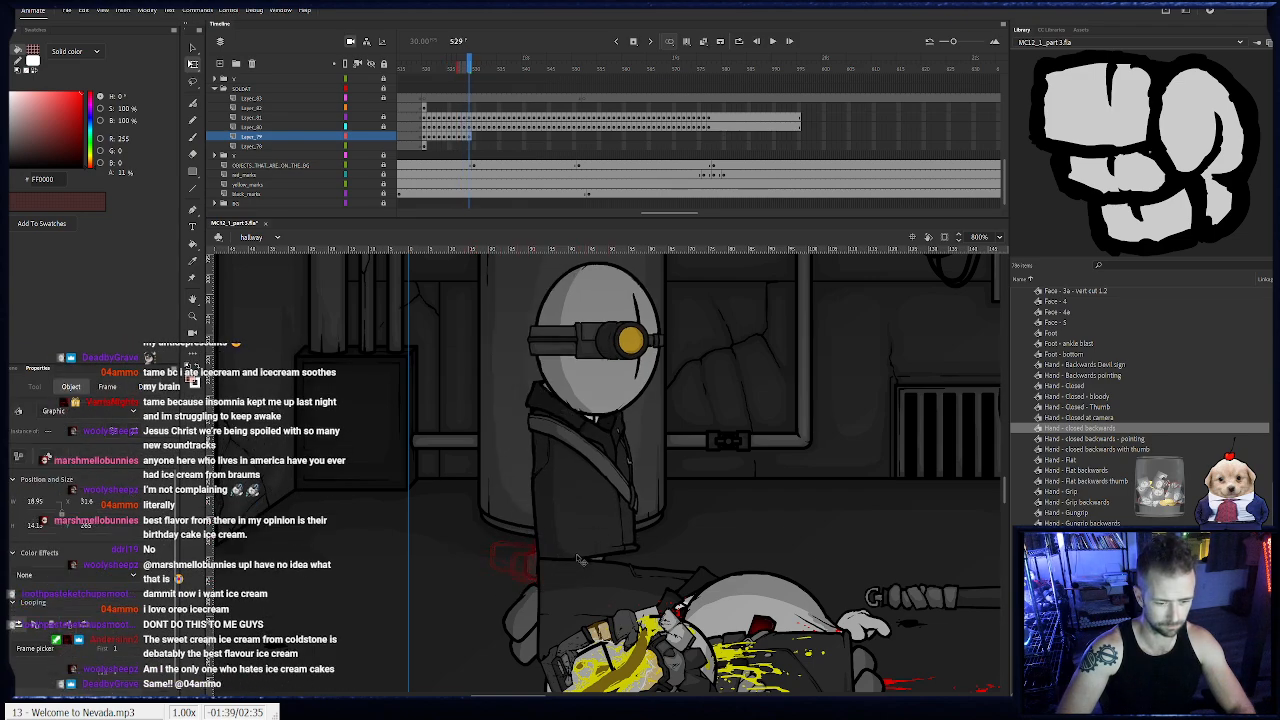
{"action": "left_click", "coordinate": [628, 563]}
{"action": "key", "text": "period"}
{"action": "left_click", "coordinate": [623, 561]}
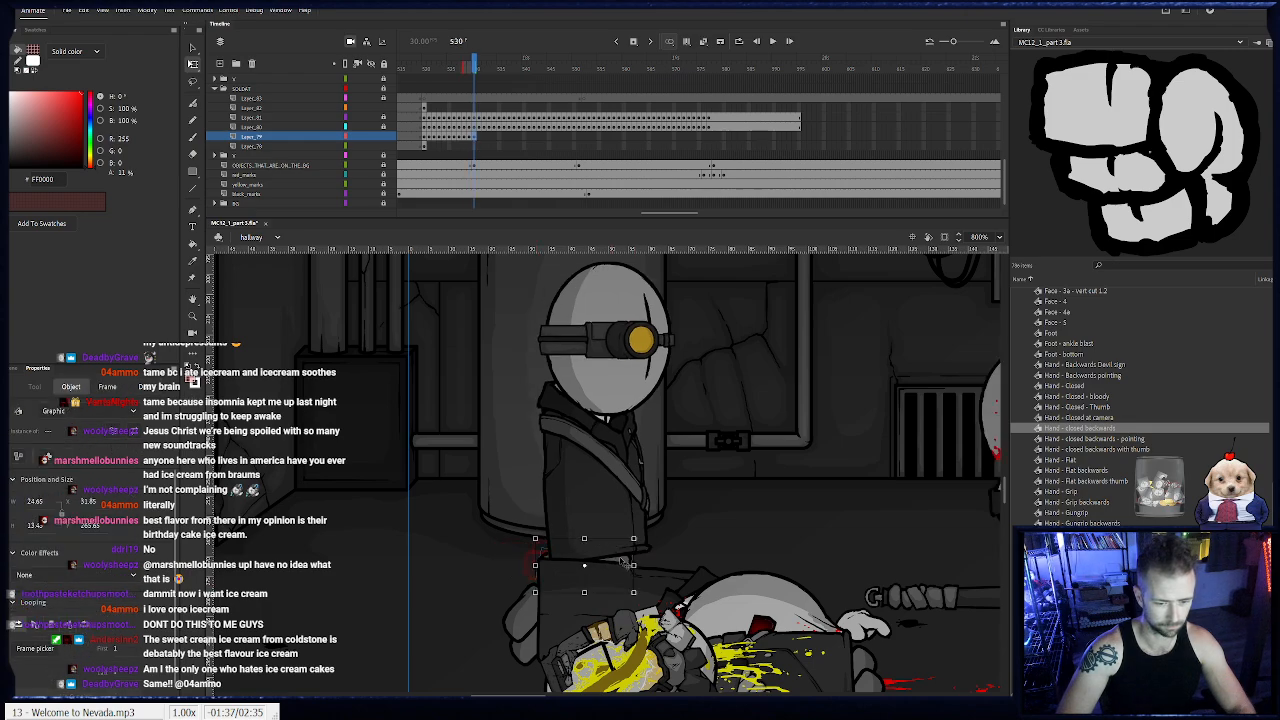
{"action": "key", "text": "period"}
{"action": "left_click", "coordinate": [650, 566]}
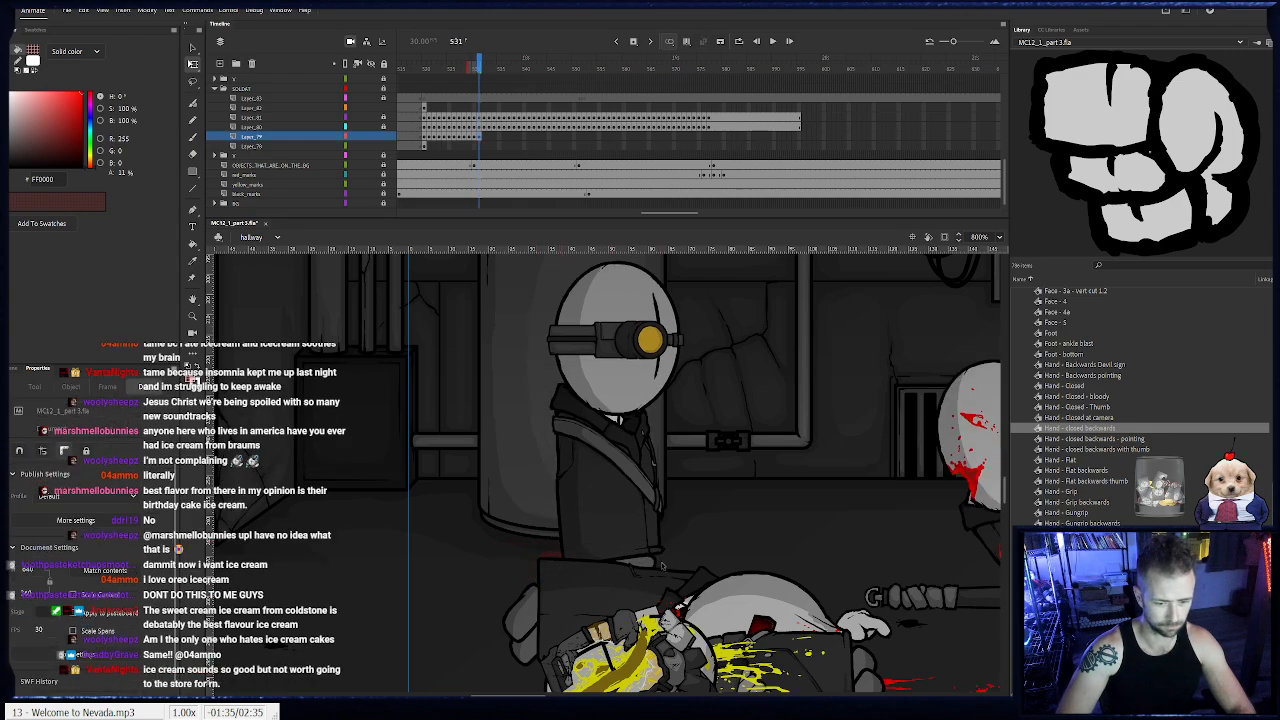
{"action": "left_click", "coordinate": [660, 566]}
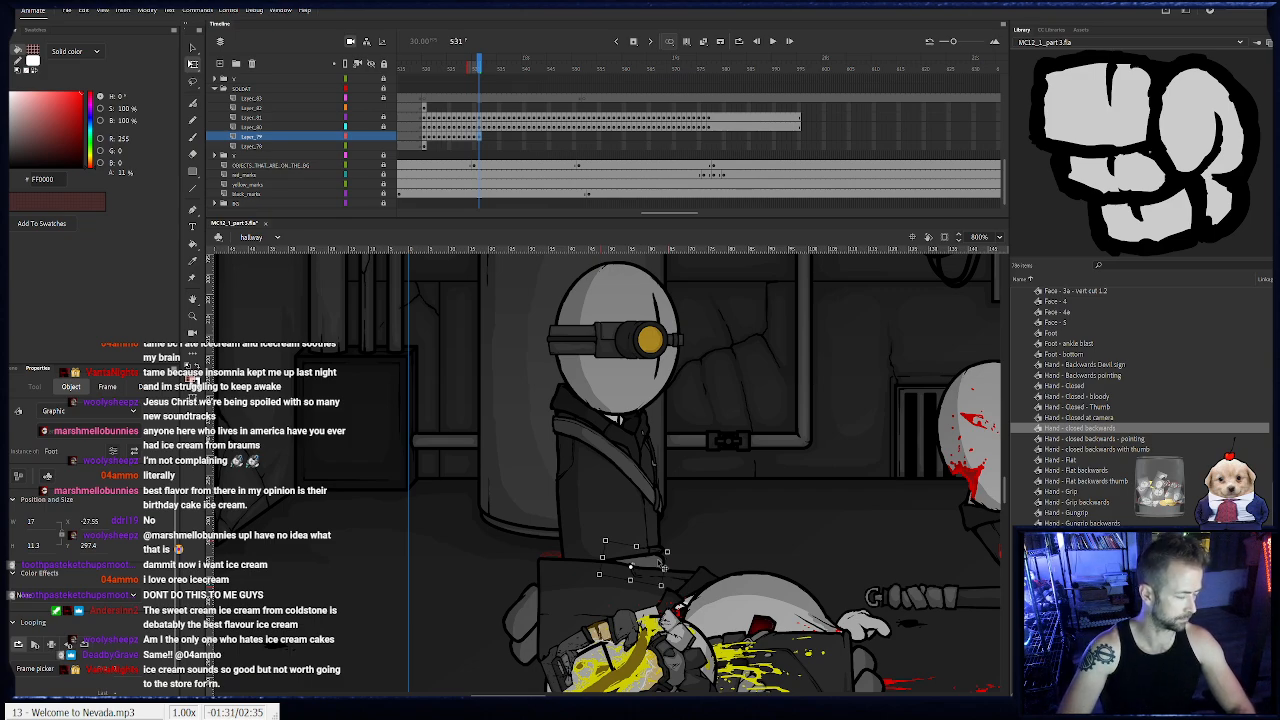
- Select both feet and keep moving them along with the body from frame 532 to 534
{"action": "left_click_drag", "start_coordinate": [718, 511], "coordinate": [598, 588]}
{"action": "left_click_drag", "start_coordinate": [679, 545], "coordinate": [415, 517]}
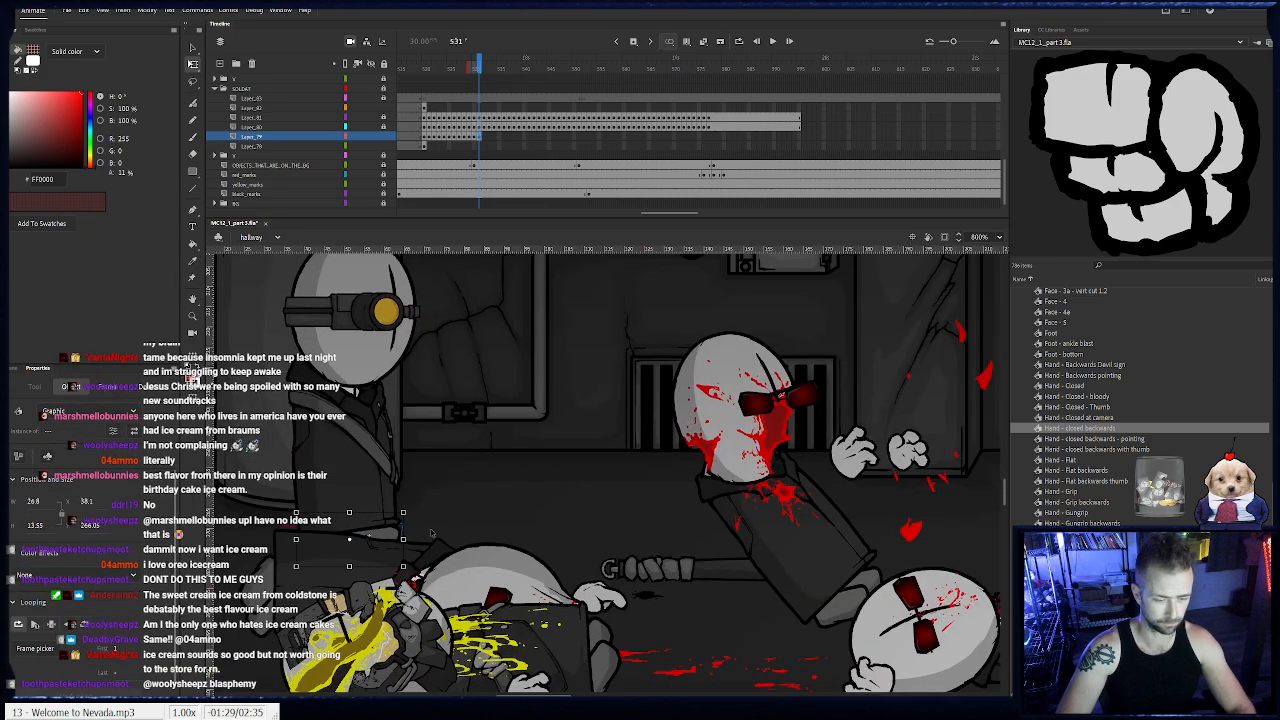
{"action": "key", "text": "period"}
{"action": "left_click", "coordinate": [395, 541]}
{"action": "key", "text": "period"}
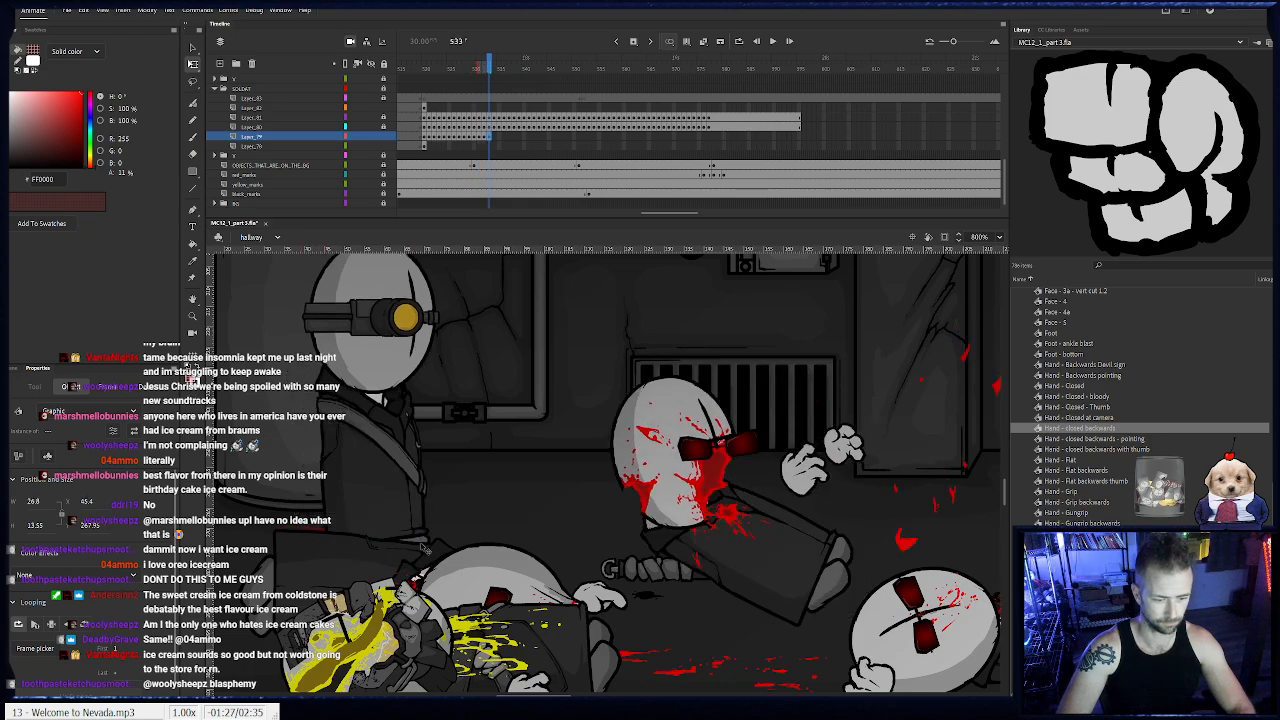
{"action": "key", "text": "period"}
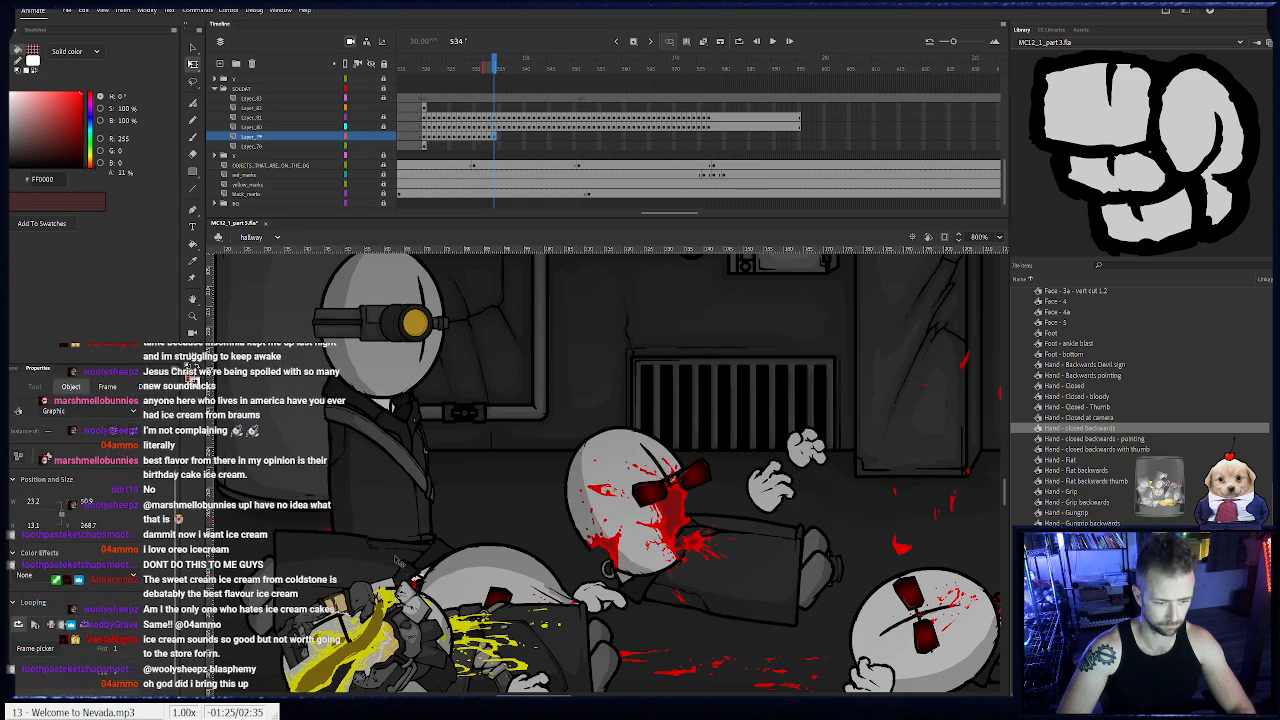
- Leave the feet out from frame 534 on and place them again under the soldat's body at frame 544
{"action": "left_click", "coordinate": [443, 275]}
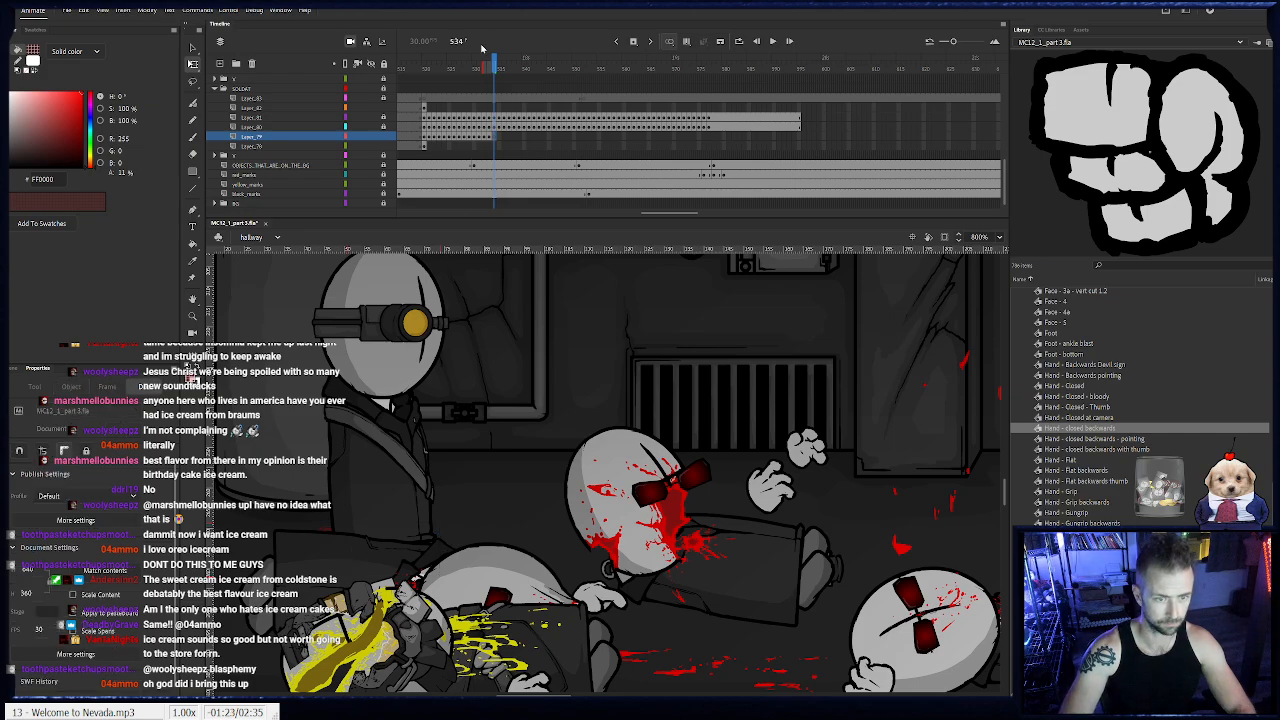
{"action": "left_click_drag", "start_coordinate": [496, 68], "coordinate": [545, 77]}
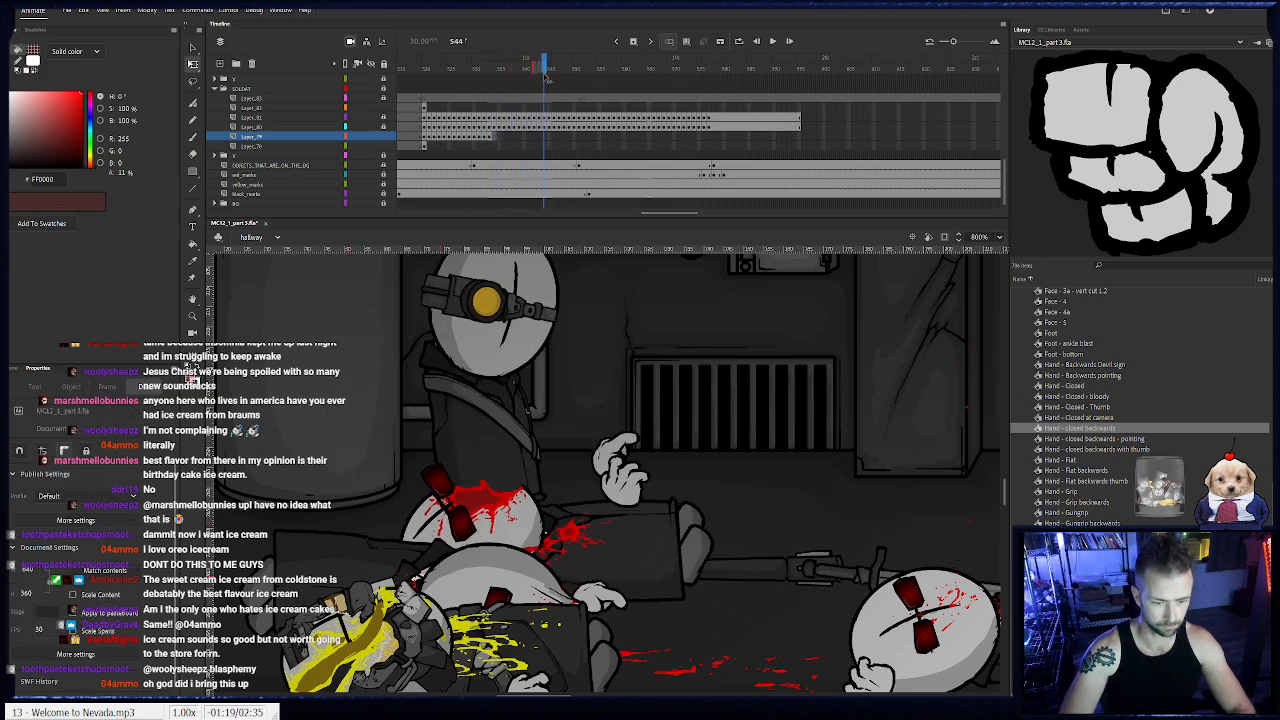
{"action": "left_click", "coordinate": [544, 139]}
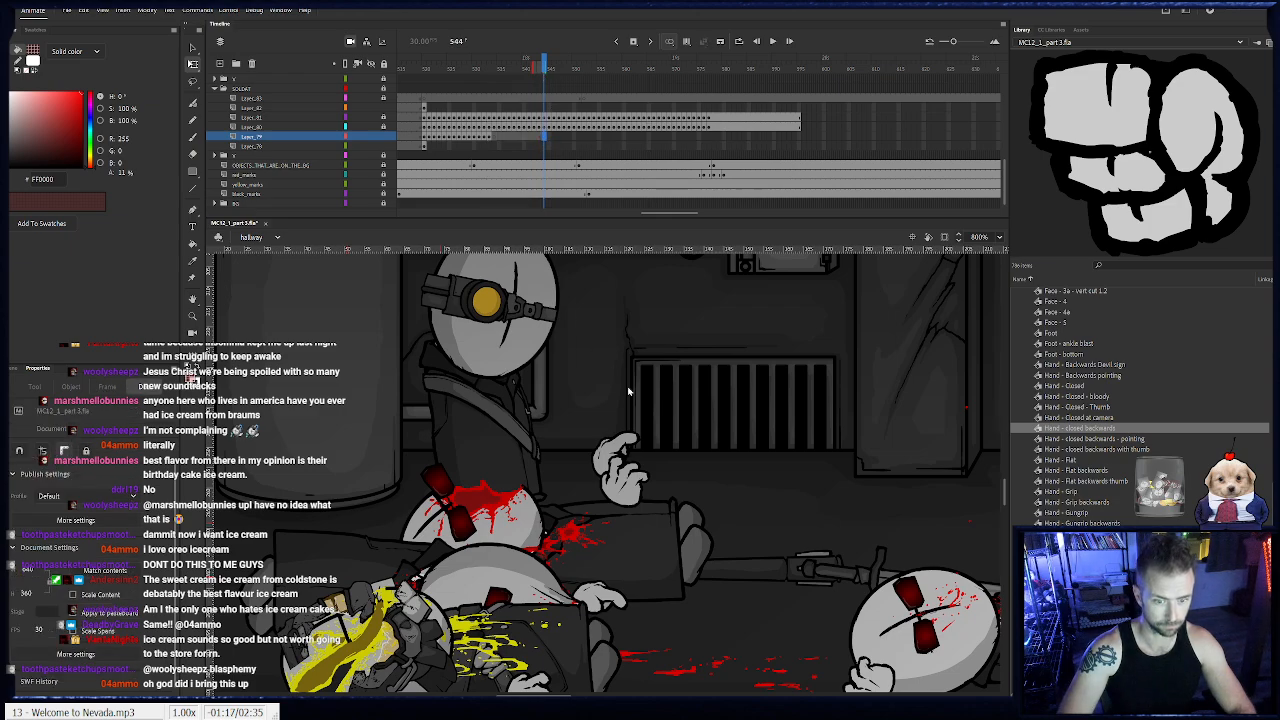
{"action": "left_click_drag", "start_coordinate": [415, 545], "coordinate": [511, 525]}
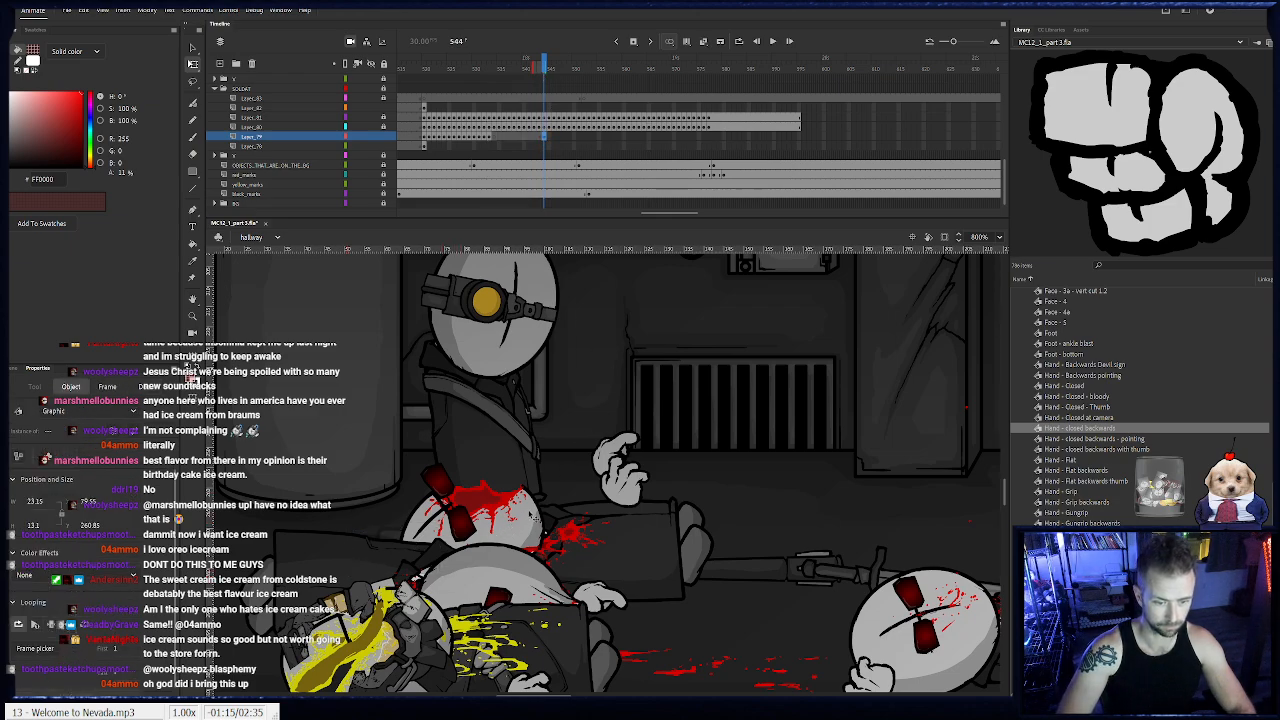
- Animate the feet behind the fallen bodies from frame 545 to 548, adjusting the front foot at frame 546
{"action": "key", "text": "period"}
{"action": "key", "text": "period"}
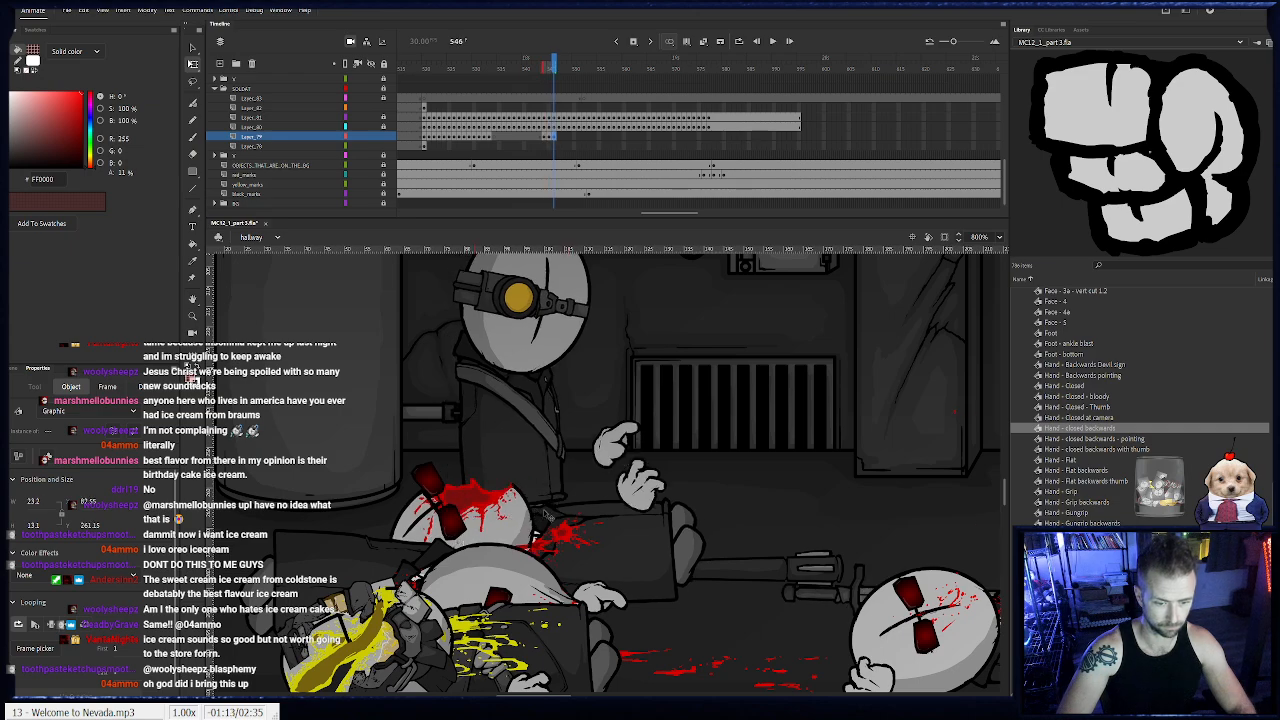
{"action": "left_click", "coordinate": [573, 510]}
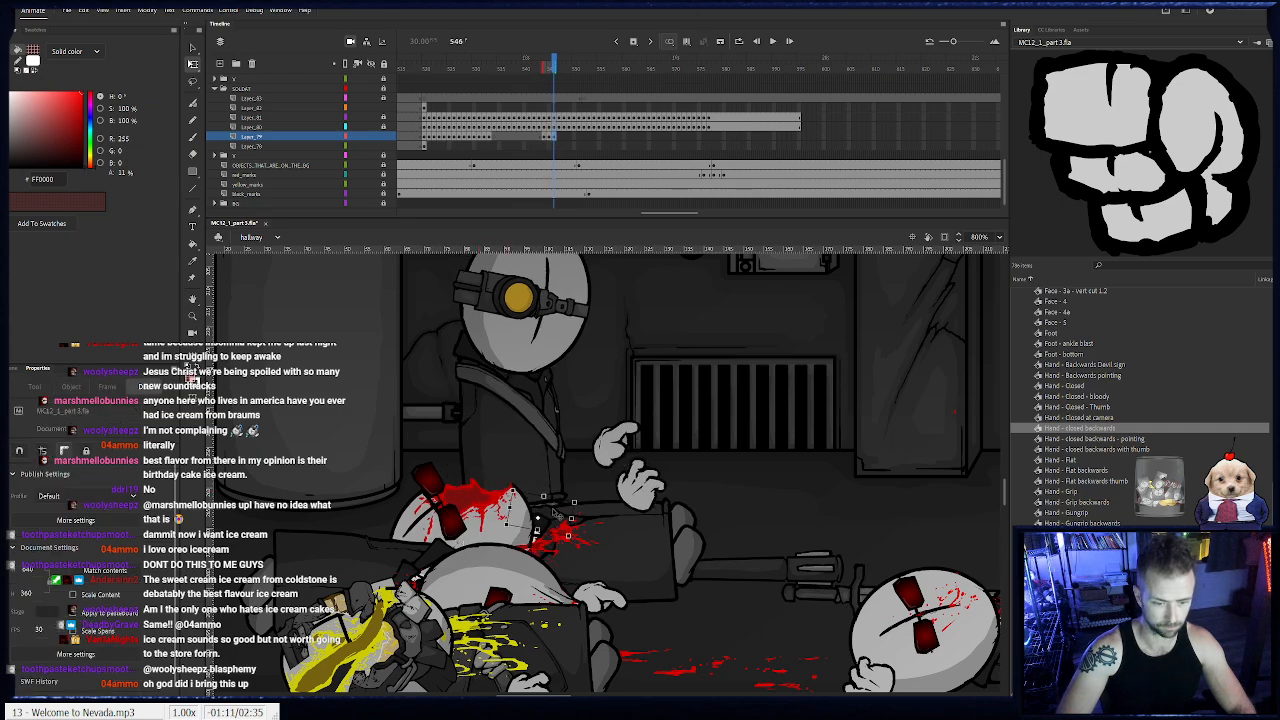
{"action": "left_click", "coordinate": [555, 513]}
{"action": "key", "text": "period"}
- Move both feet along under the soldat's body frame by frame from frame 549 to 553
{"action": "key", "text": "period"}
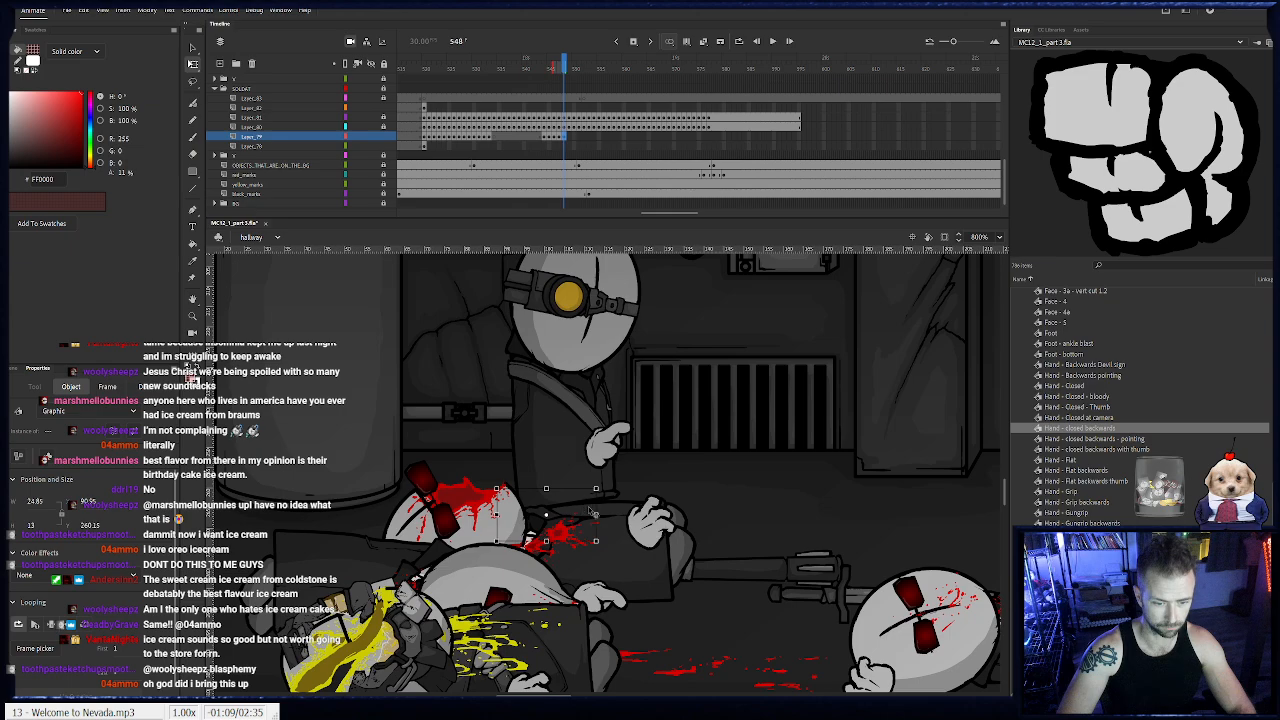
{"action": "key", "text": "period"}
{"action": "key", "text": "period"}
{"action": "key", "text": "period"}
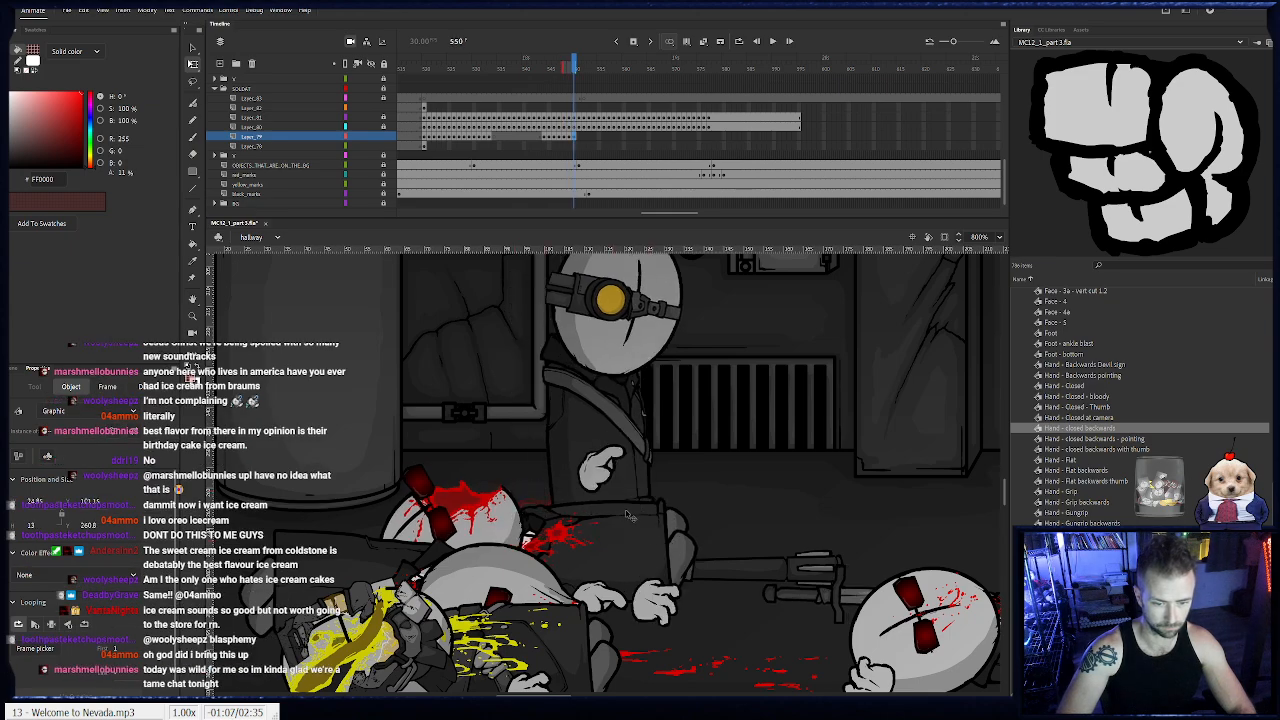
{"action": "key", "text": "period"}
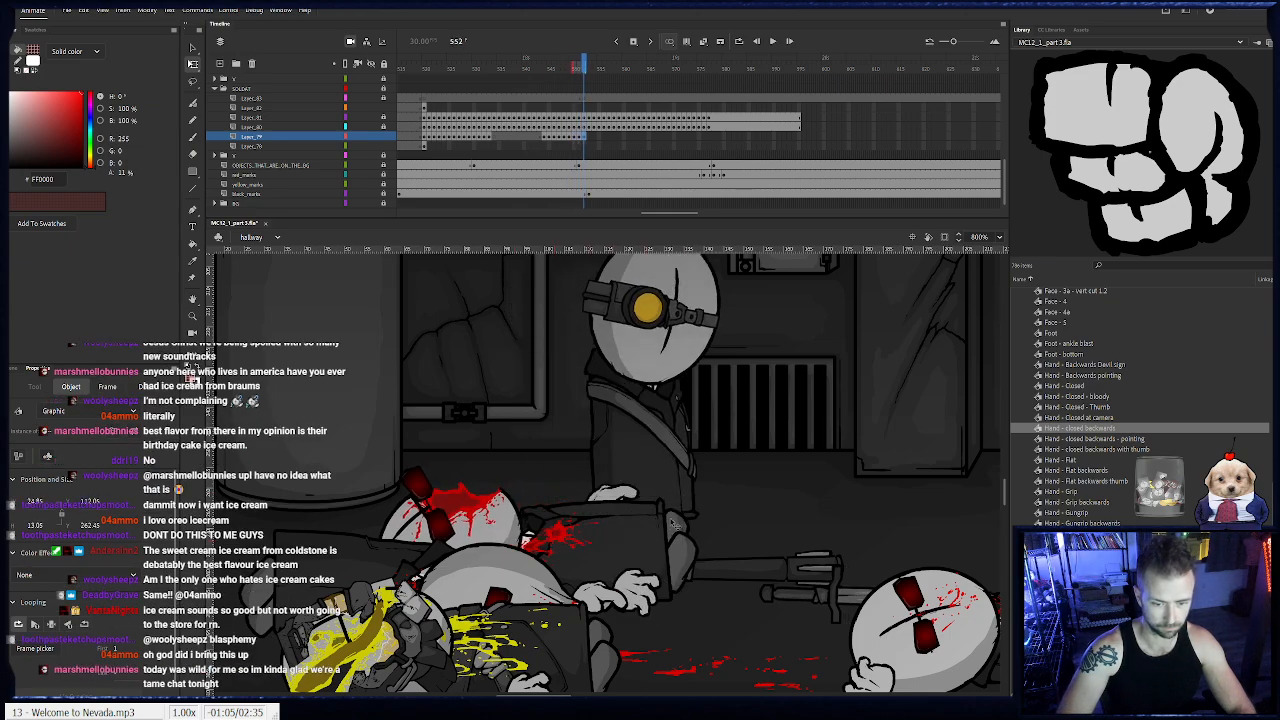
{"action": "key", "text": "period"}
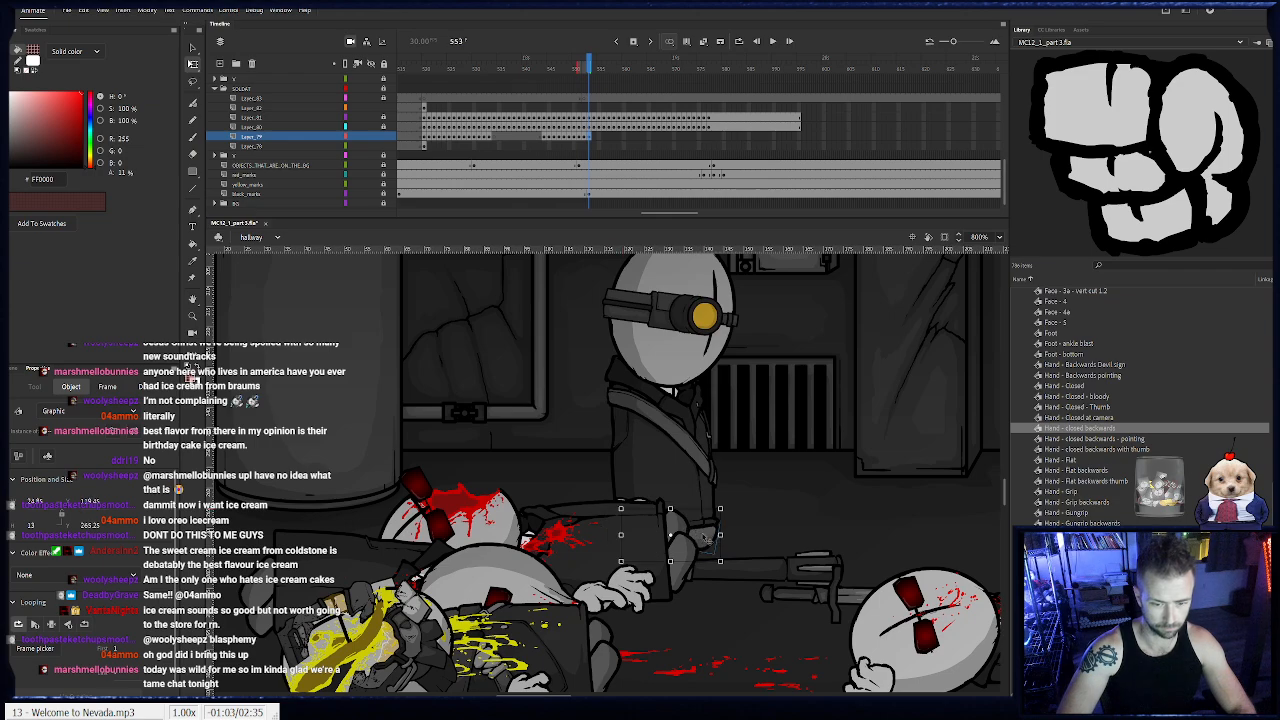
- Move both feet along under the soldat's body frame by frame from frame 554 to 557
{"action": "key", "text": "period"}
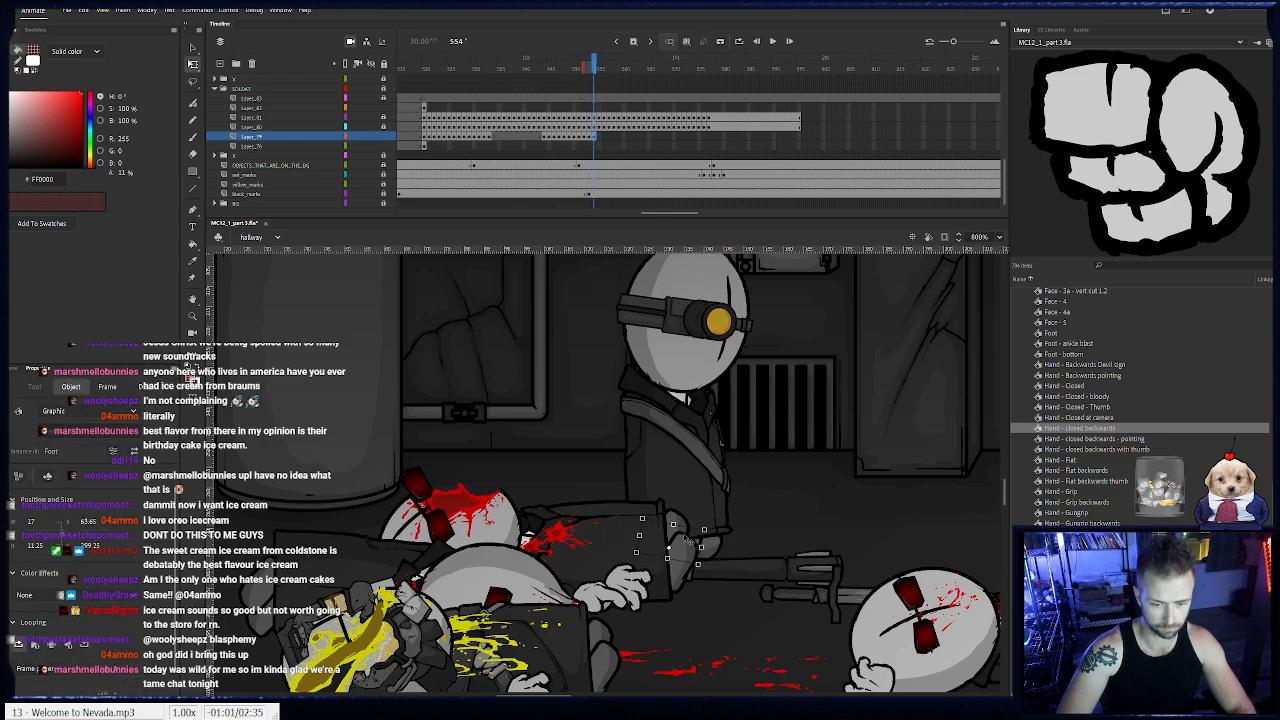
{"action": "key", "text": "period"}
{"action": "left_click", "coordinate": [693, 541]}
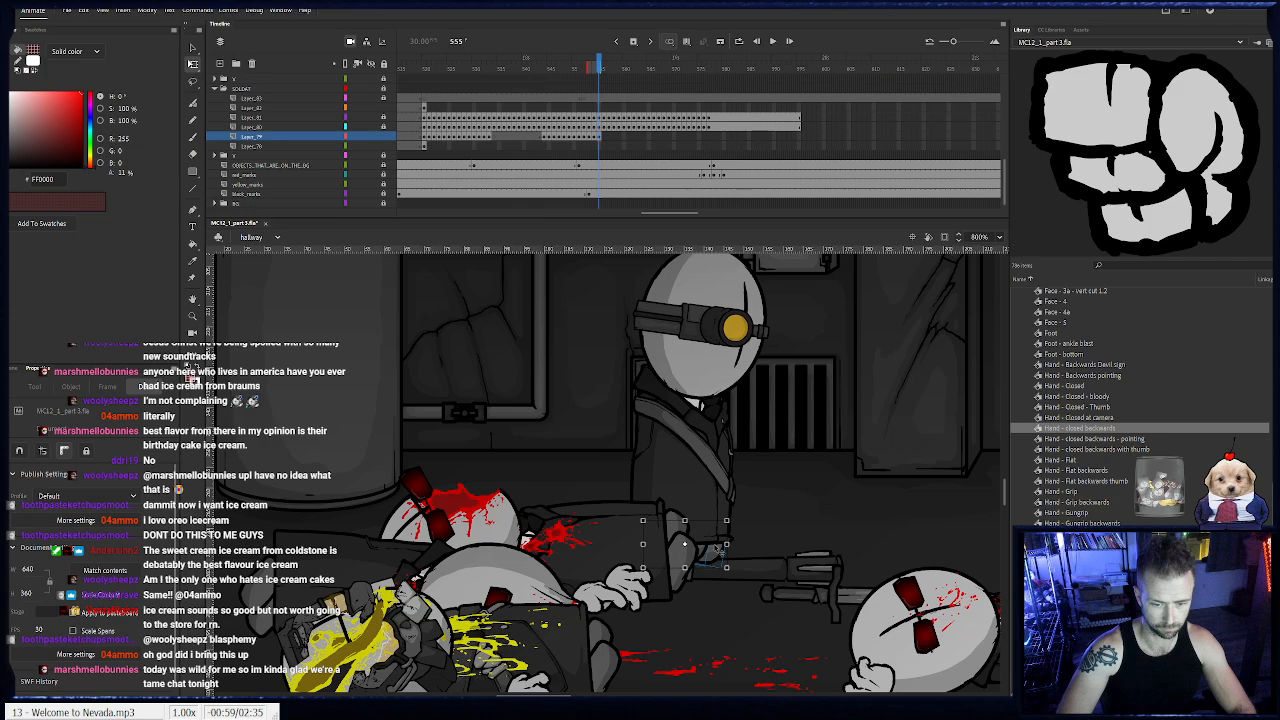
{"action": "key", "text": "period"}
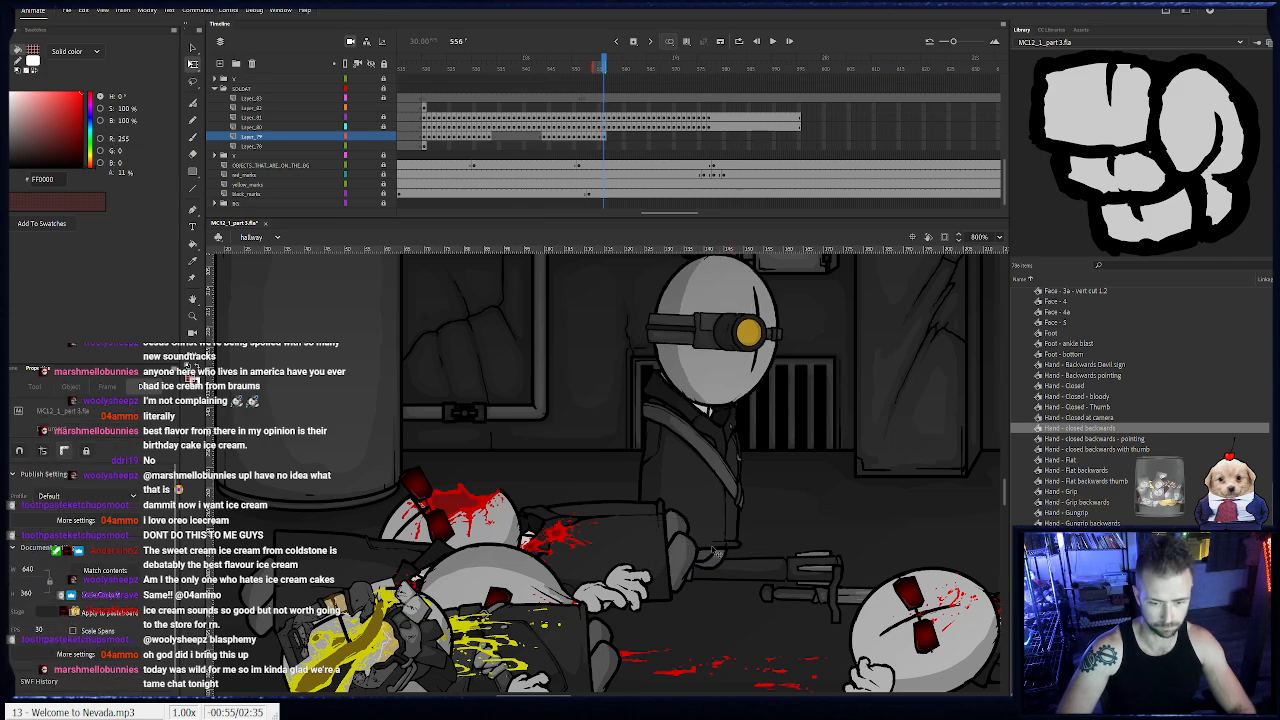
{"action": "key", "text": "period"}
{"action": "left_click", "coordinate": [717, 555]}
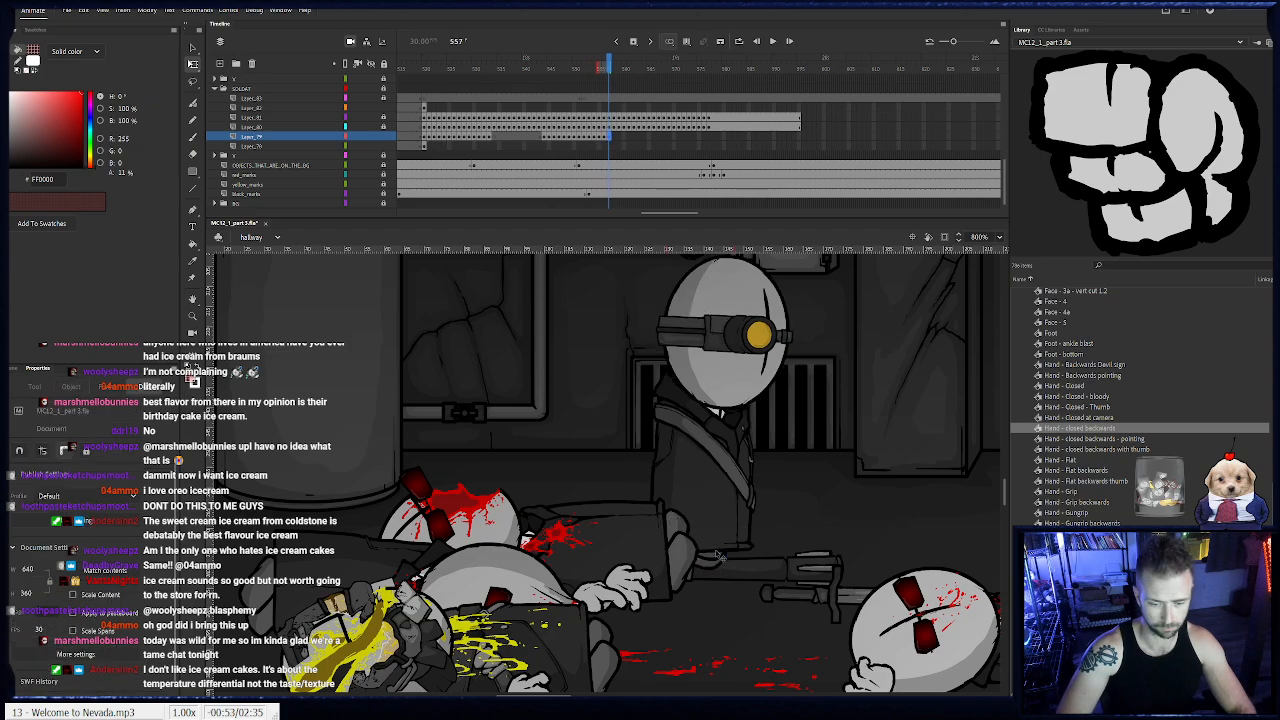
- Match the feet to the body from frame 558 to 560, adjusting the front foot separately at frame 560
{"action": "key", "text": "period"}
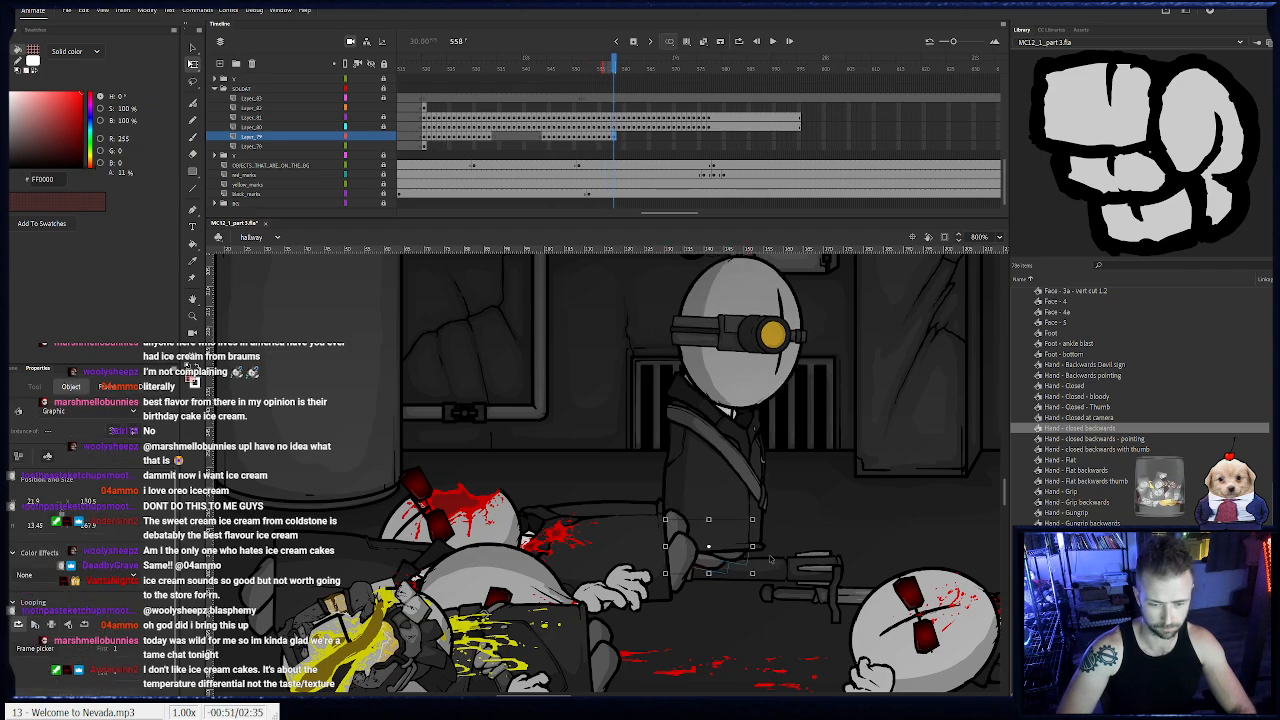
{"action": "key", "text": "period"}
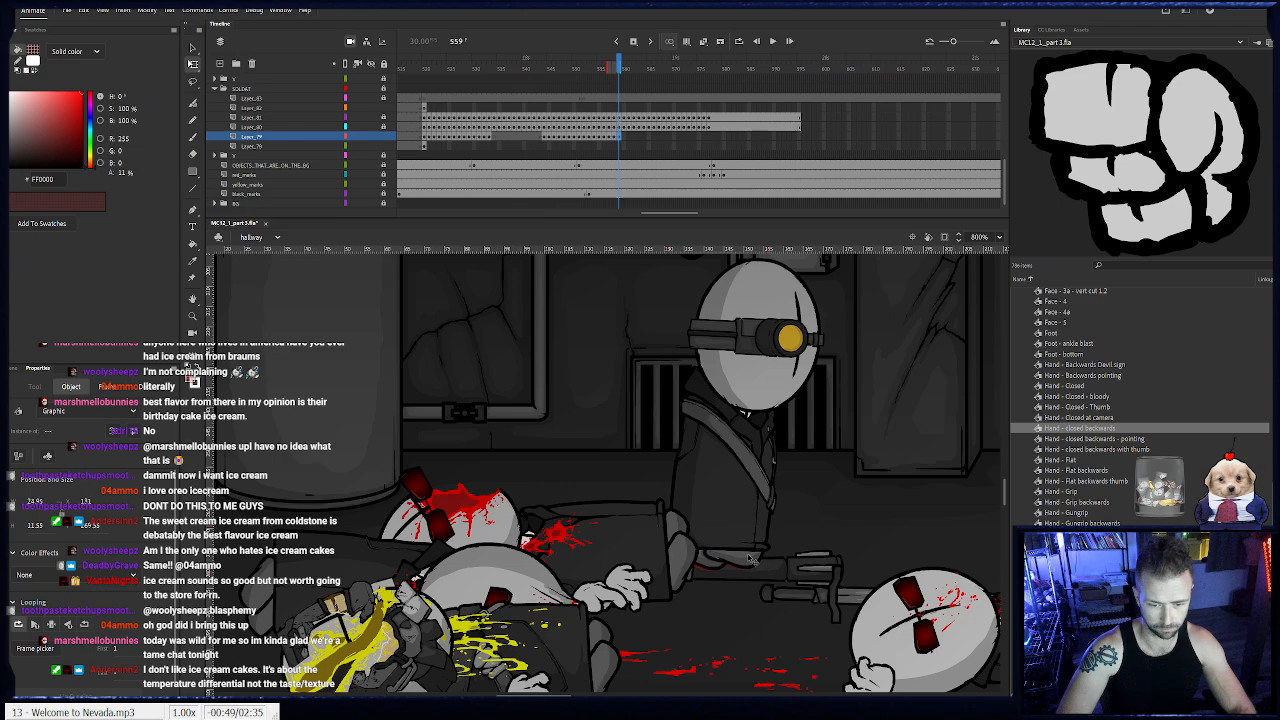
{"action": "key", "text": "period"}
{"action": "left_click", "coordinate": [736, 559]}
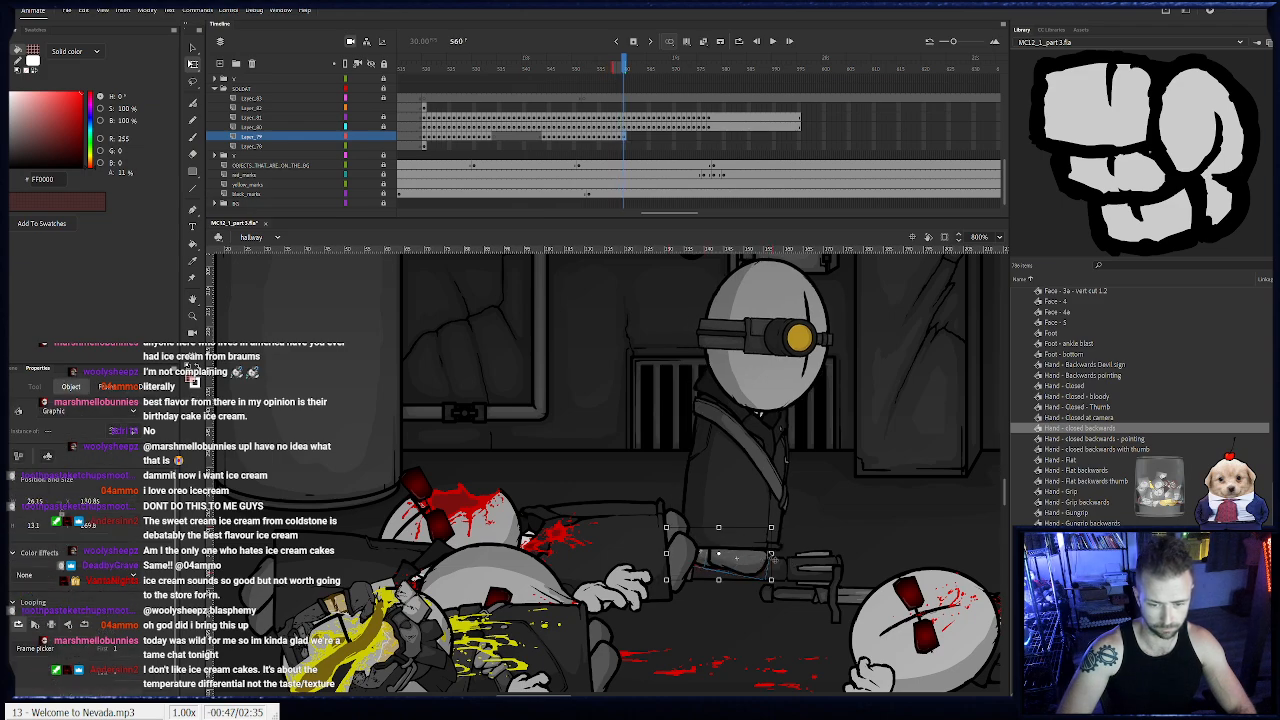
{"action": "left_click_drag", "start_coordinate": [780, 531], "coordinate": [762, 569]}
{"action": "left_click", "coordinate": [788, 569]}
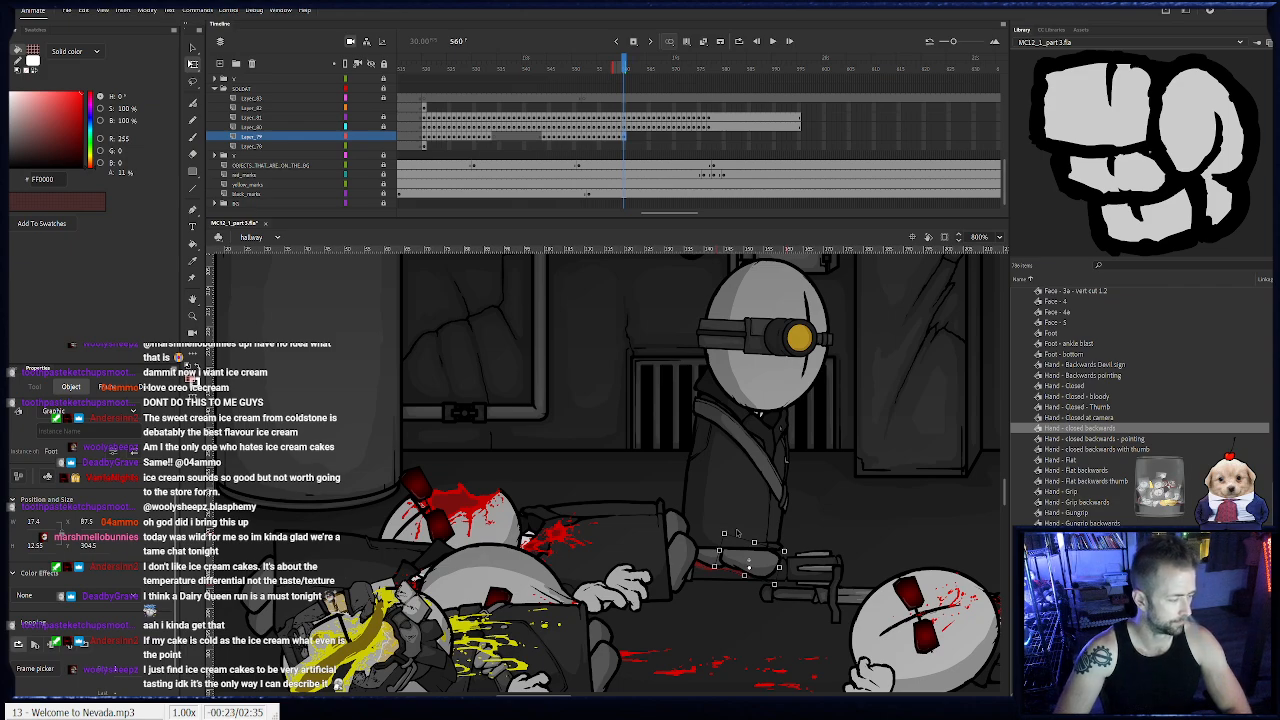
- Reposition the feet under the soldat frame by frame from frame 561 to 564
{"action": "key", "text": "."}
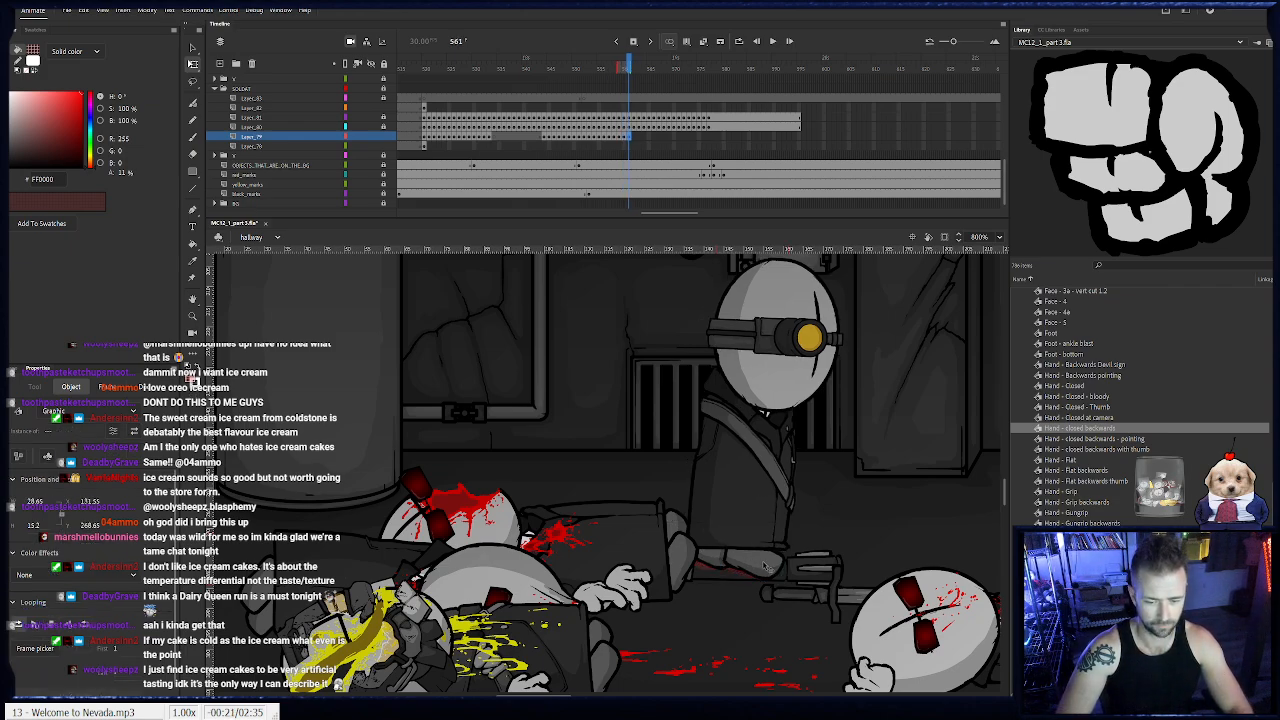
{"action": "key", "text": "."}
{"action": "left_click", "coordinate": [725, 558]}
{"action": "left_click", "coordinate": [686, 548]}
{"action": "left_click_drag", "start_coordinate": [727, 545], "coordinate": [781, 540]}
{"action": "key", "text": "F6"}
{"action": "key", "text": "F6"}
{"action": "left_click", "coordinate": [767, 543]}
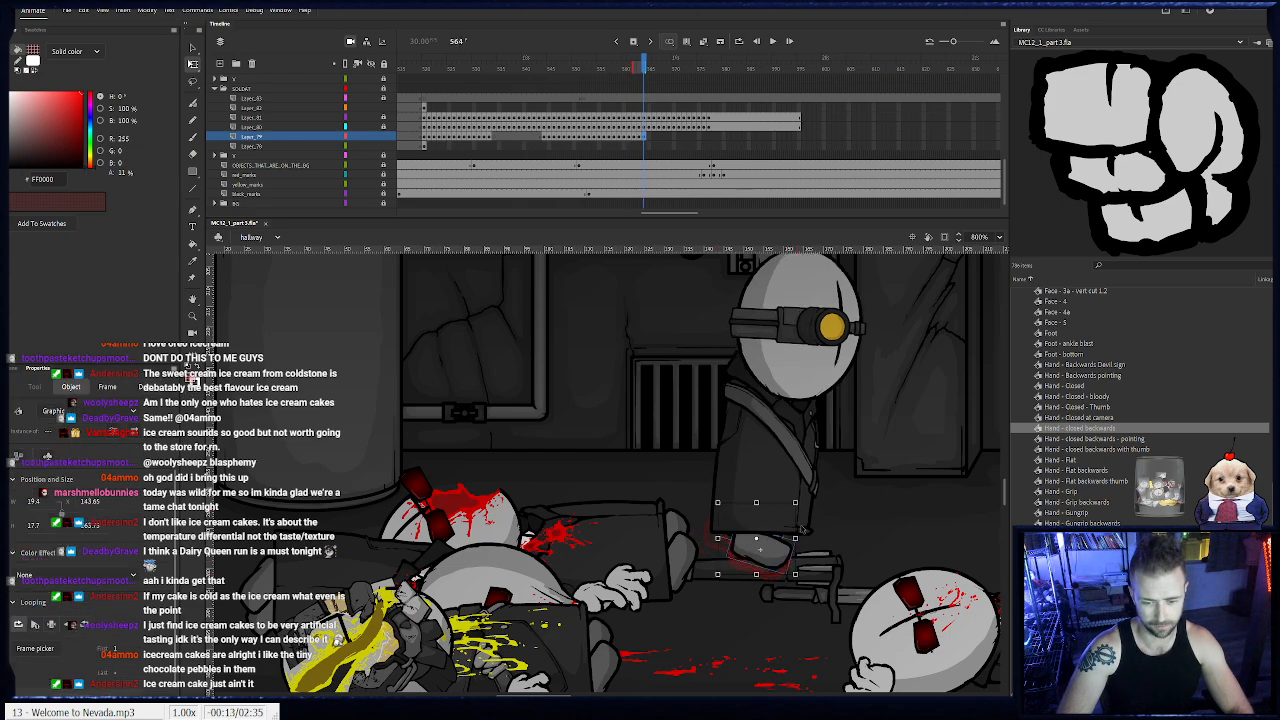
- Shift both feet along with the body above the rifle on the floor from frame 565 to 567
{"action": "key", "text": "F6"}
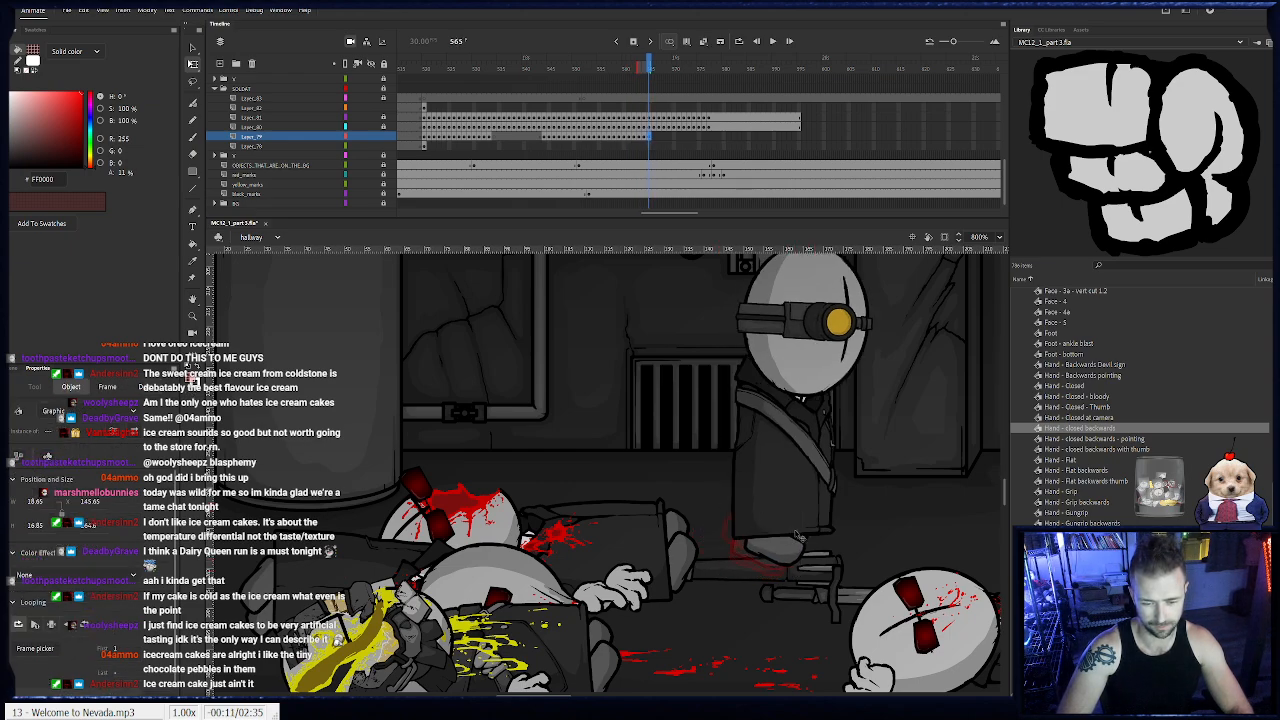
{"action": "left_click_drag", "start_coordinate": [811, 541], "coordinate": [841, 561]}
{"action": "key", "text": "F6"}
{"action": "left_click", "coordinate": [866, 557]}
{"action": "key", "text": "F6"}
{"action": "left_click", "coordinate": [848, 566]}
- Animate the feet moving behind the fallen body's head from frame 568 to 573
{"action": "left_click_drag", "start_coordinate": [802, 573], "coordinate": [624, 590]}
{"action": "key", "text": "F6"}
{"action": "left_click", "coordinate": [612, 568]}
{"action": "key", "text": "F6"}
{"action": "left_click", "coordinate": [641, 577]}
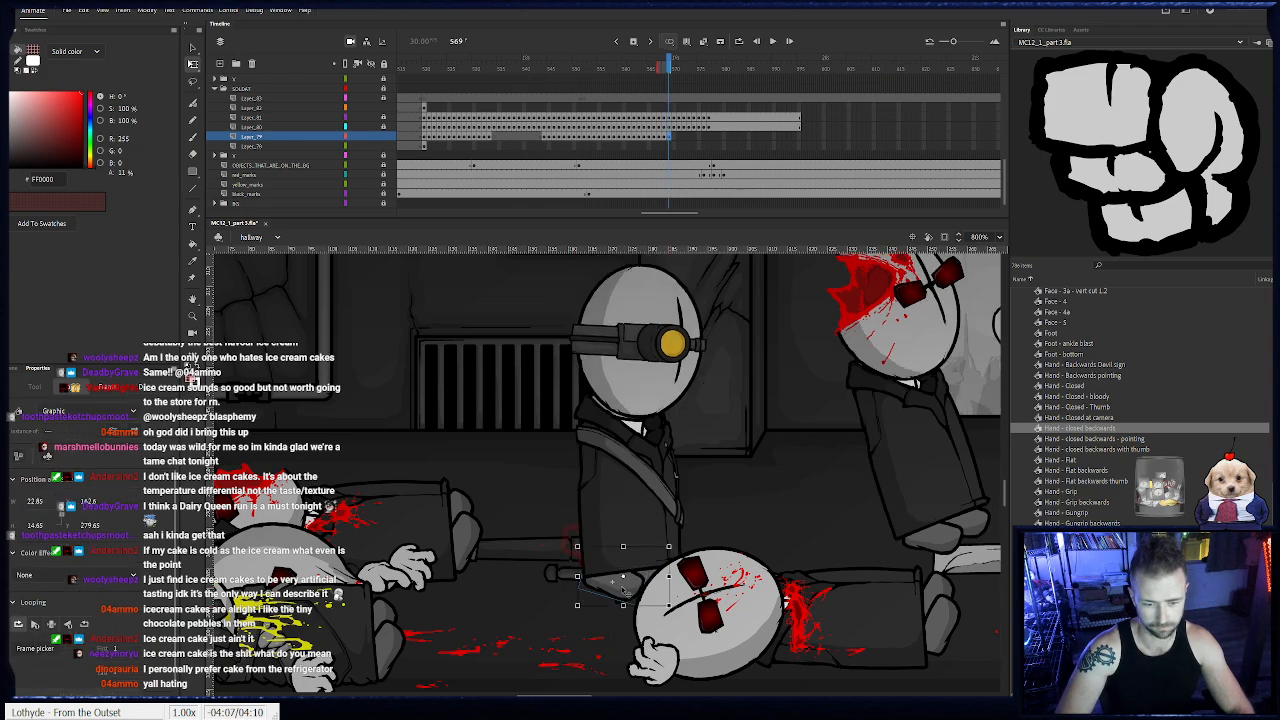
{"action": "key", "text": "F6"}
{"action": "key", "text": "F6"}
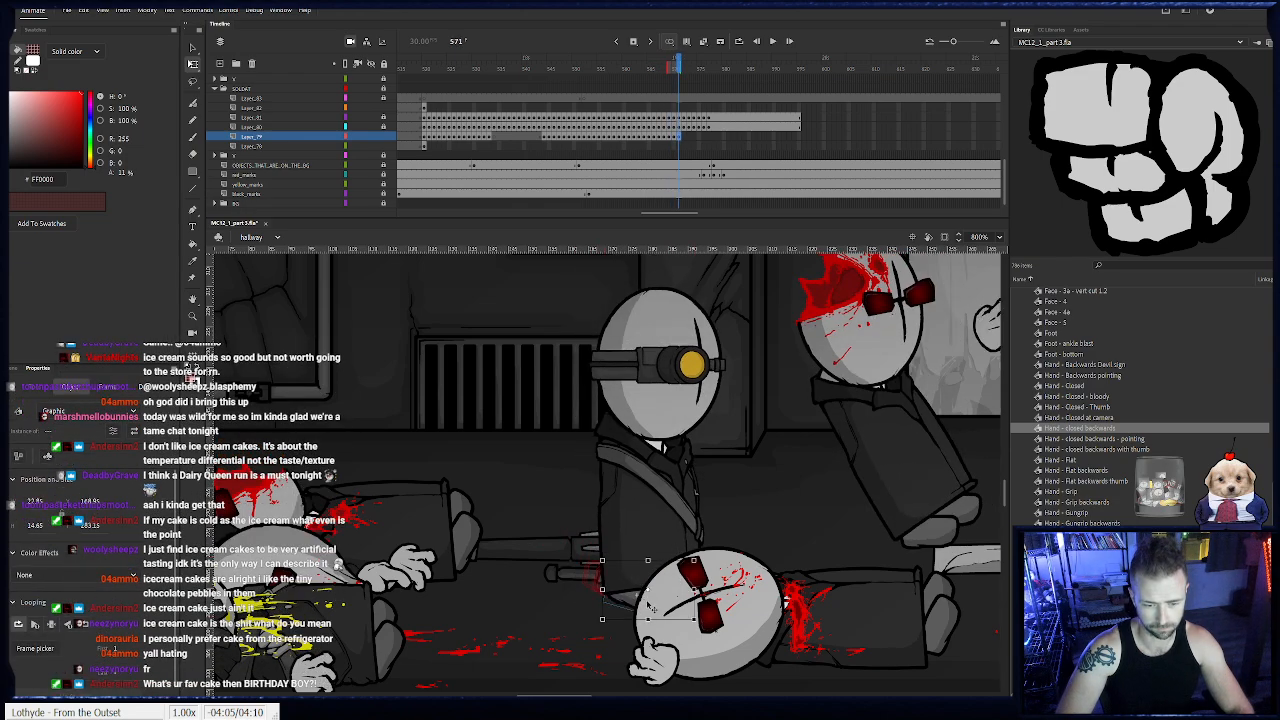
{"action": "key", "text": "F6"}
{"action": "key", "text": "F6"}
{"action": "left_click", "coordinate": [711, 607]}
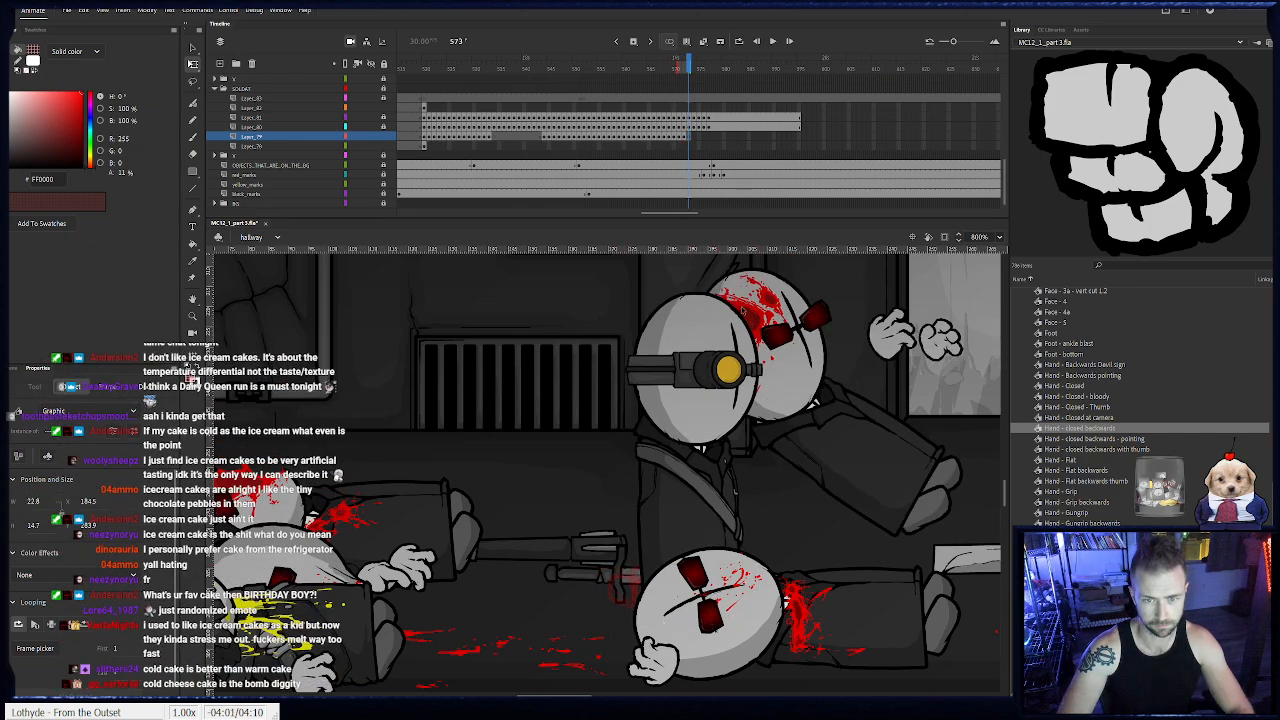
- Leave the feet out after frame 573 and place them again under the standing soldat at frame 577
{"action": "left_click", "coordinate": [699, 65]}
{"action": "left_click_drag", "start_coordinate": [699, 65], "coordinate": [710, 67]}
{"action": "left_click", "coordinate": [681, 591]}
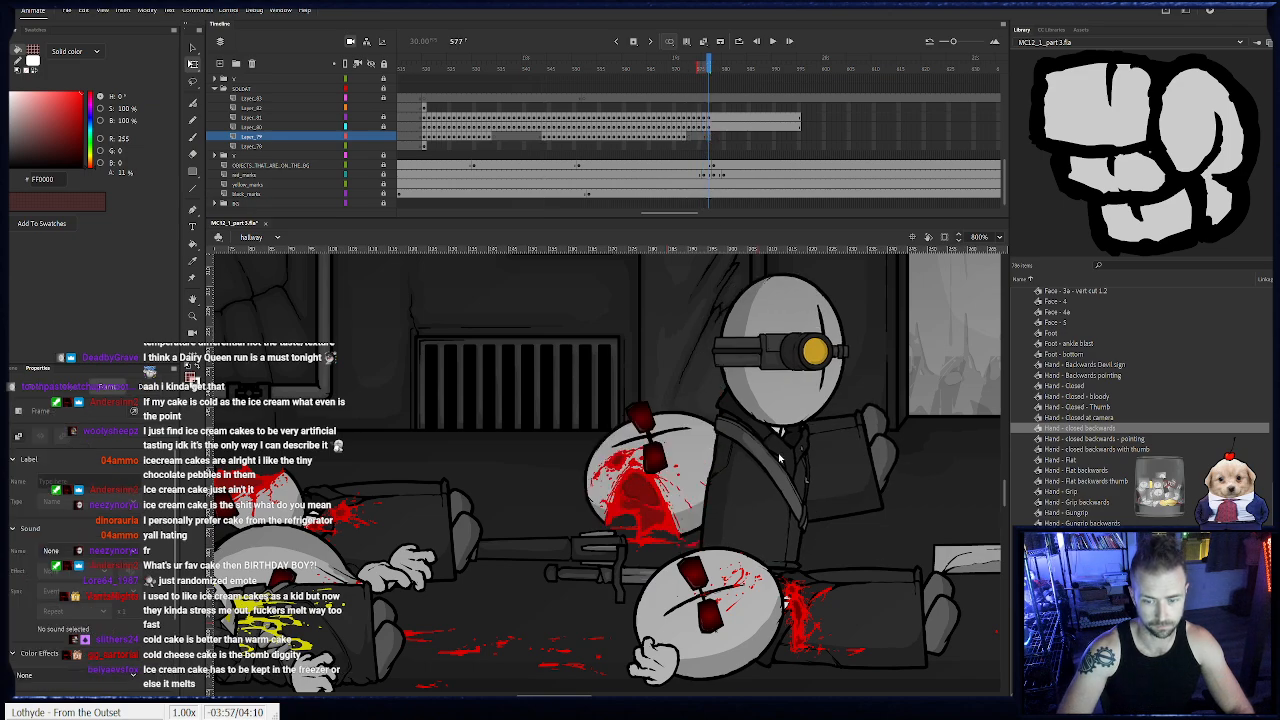
{"action": "left_click_drag", "start_coordinate": [707, 594], "coordinate": [794, 577]}
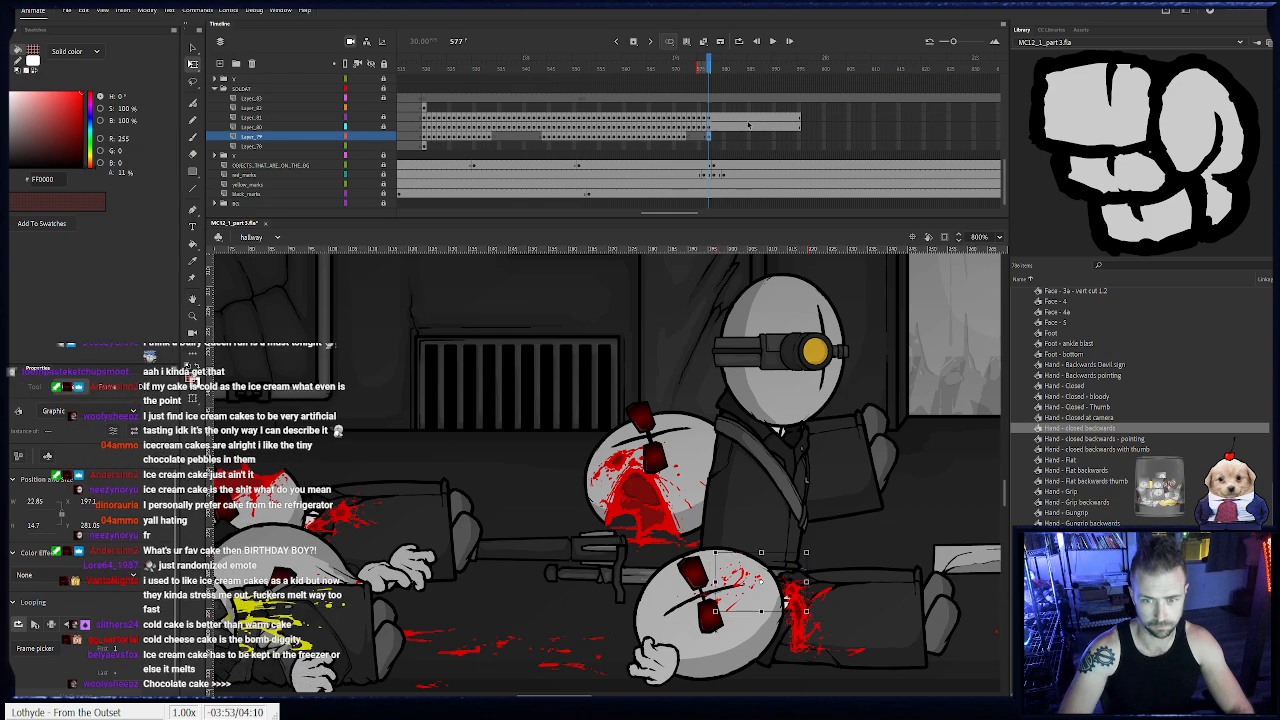
- Extend the soldat's head, body and feet layers to frame 603
{"action": "left_click", "coordinate": [806, 134]}
{"action": "left_click_drag", "start_coordinate": [808, 118], "coordinate": [838, 140]}
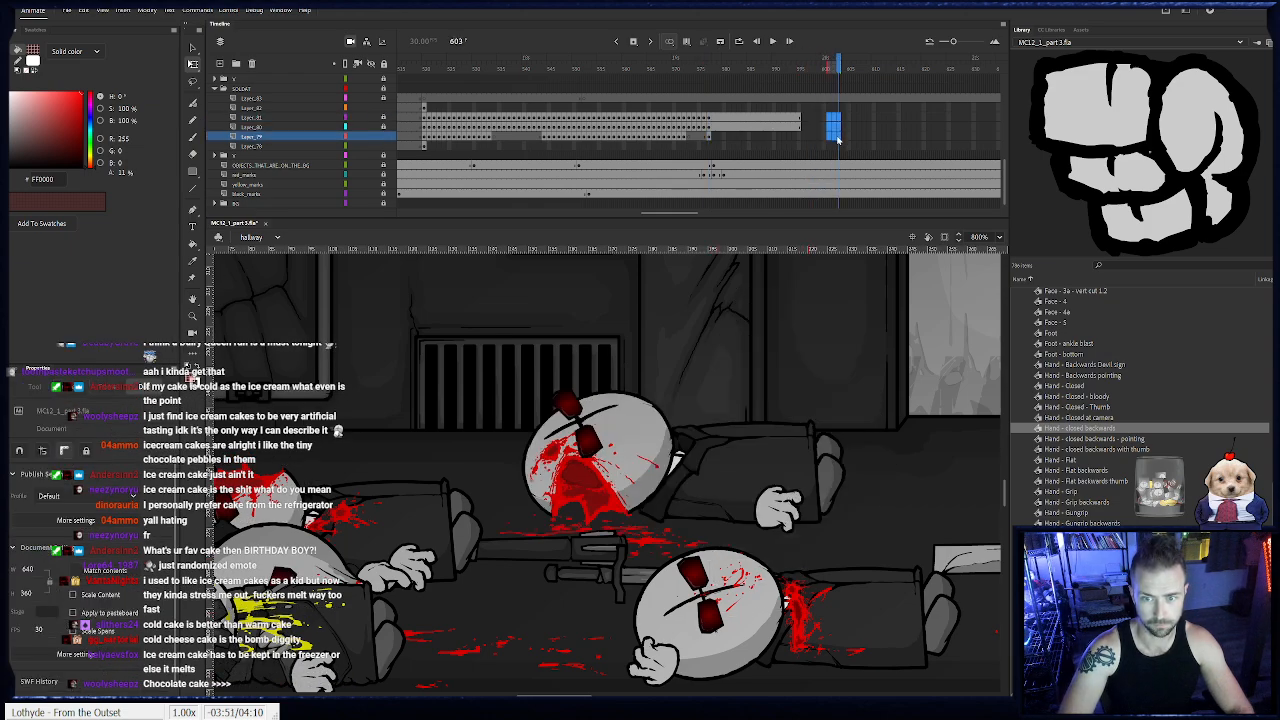
{"action": "key", "text": "F5"}
- Lock the feet layer and start keyframing the rifle and gripping hand along with the body from frame 520
{"action": "left_click", "coordinate": [385, 137]}
{"action": "left_click", "coordinate": [424, 108]}
{"action": "left_click_drag", "start_coordinate": [391, 520], "coordinate": [569, 491]}
{"action": "left_click_drag", "start_coordinate": [339, 461], "coordinate": [690, 497]}
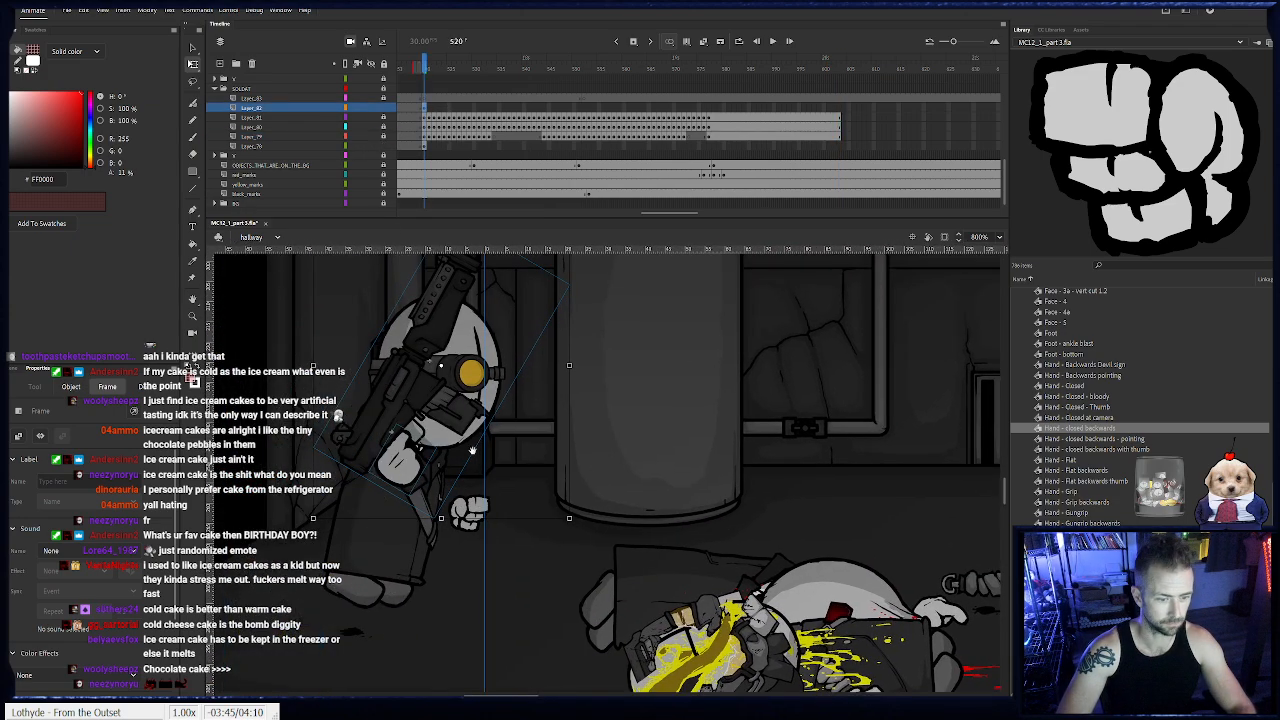
{"action": "left_click_drag", "start_coordinate": [357, 469], "coordinate": [383, 429]}
{"action": "key", "text": "F6"}
{"action": "key", "text": "F6"}
{"action": "left_click", "coordinate": [378, 425]}
{"action": "left_click_drag", "start_coordinate": [557, 490], "coordinate": [597, 497]}
- Keep moving and tilting the rifle with its hand to follow the soldat's body frame by frame up to frame 536
{"action": "key", "text": "F6"}
{"action": "left_click_drag", "start_coordinate": [493, 472], "coordinate": [758, 463]}
{"action": "key", "text": "F6"}
{"action": "key", "text": "F6"}
{"action": "key", "text": "F6"}
{"action": "key", "text": "F6"}
{"action": "key", "text": "F6"}
{"action": "key", "text": "F6"}
{"action": "key", "text": "F6"}
{"action": "key", "text": "F6"}
{"action": "key", "text": "F6"}
{"action": "key", "text": "F6"}
{"action": "left_click_drag", "start_coordinate": [858, 508], "coordinate": [611, 526]}
{"action": "key", "text": "F6"}
{"action": "left_click_drag", "start_coordinate": [496, 472], "coordinate": [529, 485]}
{"action": "key", "text": "F6"}
{"action": "key", "text": "F6"}
{"action": "left_click_drag", "start_coordinate": [667, 535], "coordinate": [657, 543]}
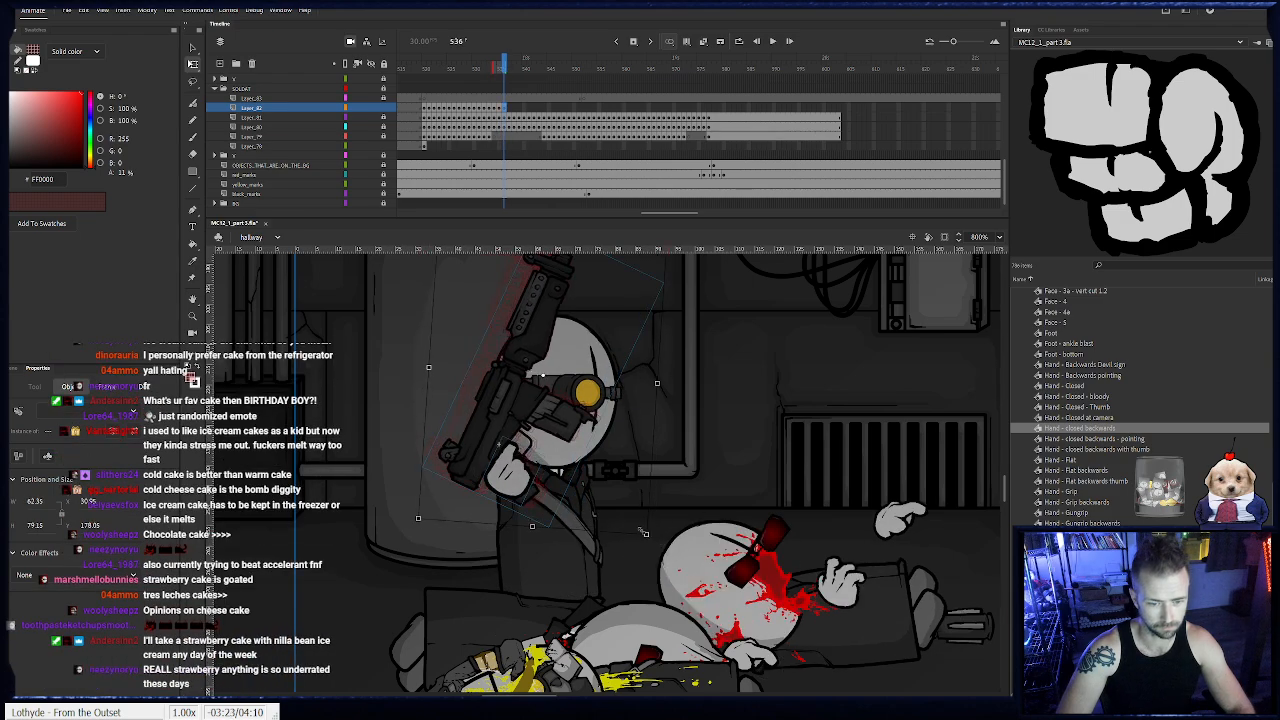
- Move the rifle and hand along with the soldat's body frame by frame from frame 536 to 543
{"action": "left_click_drag", "start_coordinate": [532, 488], "coordinate": [554, 498]}
{"action": "key", "text": "F6"}
{"action": "key", "text": "F6"}
{"action": "key", "text": "F6"}
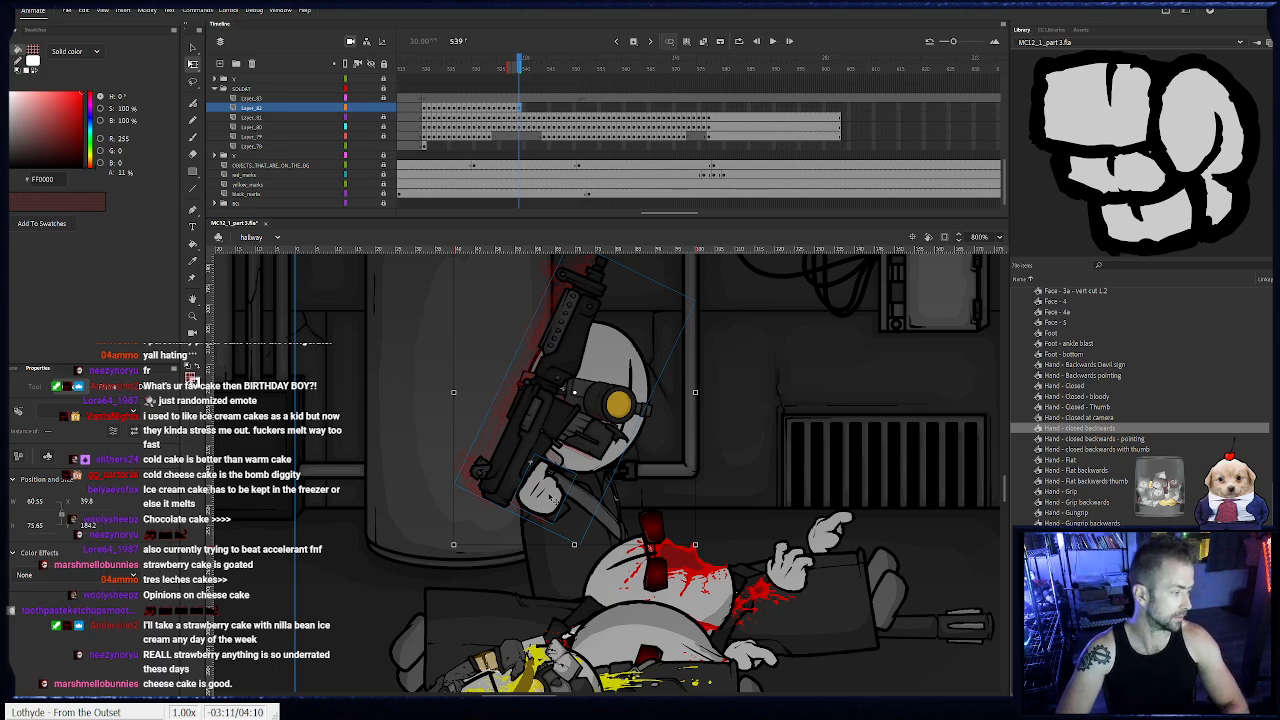
{"action": "key", "text": "."}
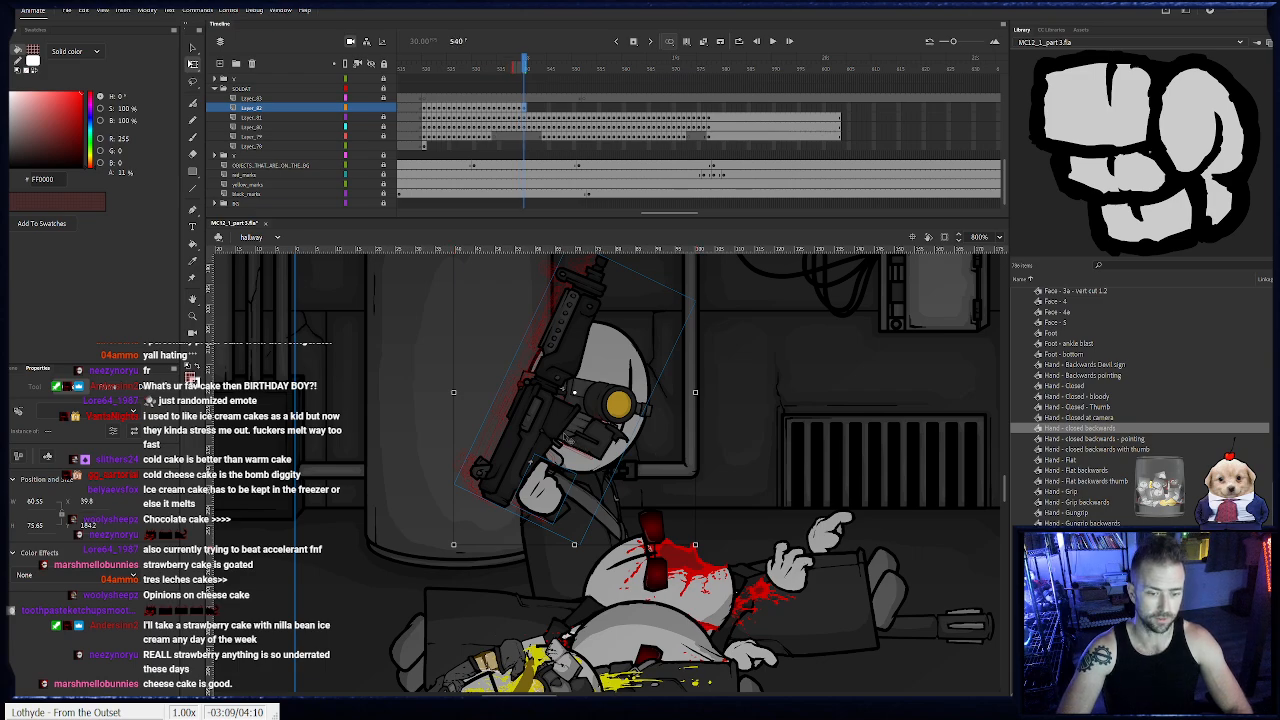
{"action": "key", "text": "."}
{"action": "key", "text": "."}
{"action": "key", "text": "."}
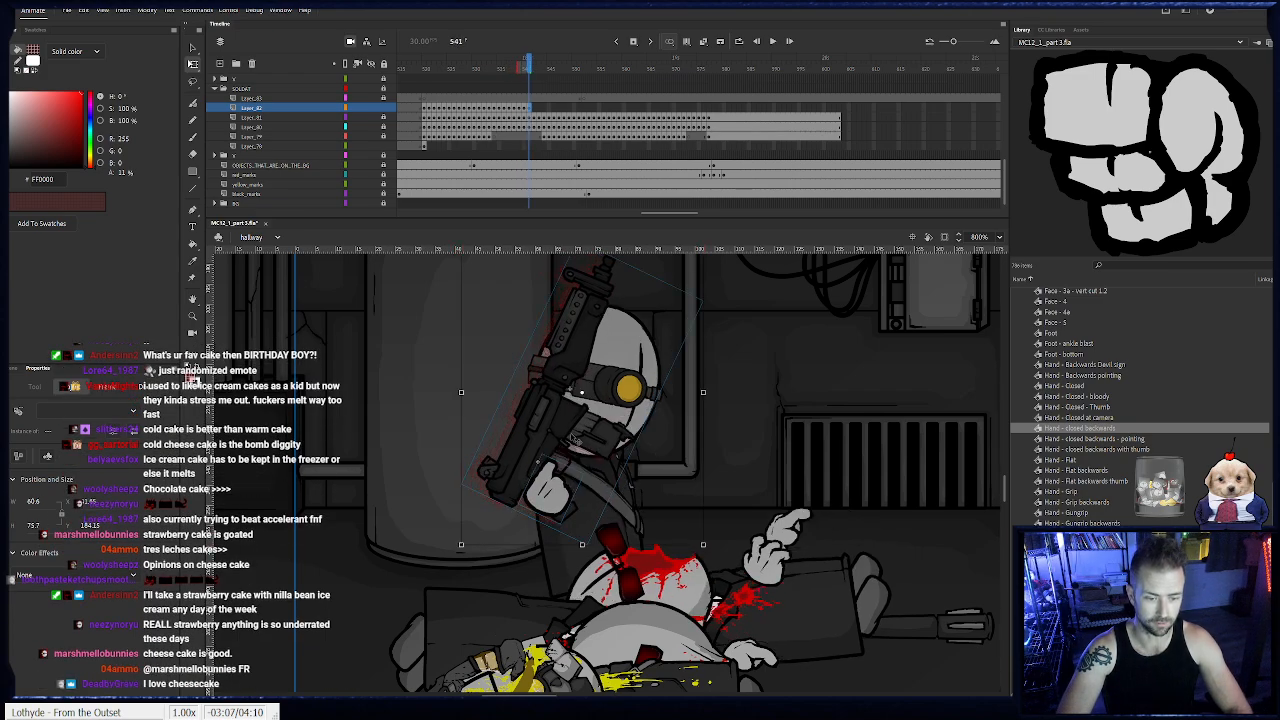
{"action": "key", "text": "."}
{"action": "key", "text": "."}
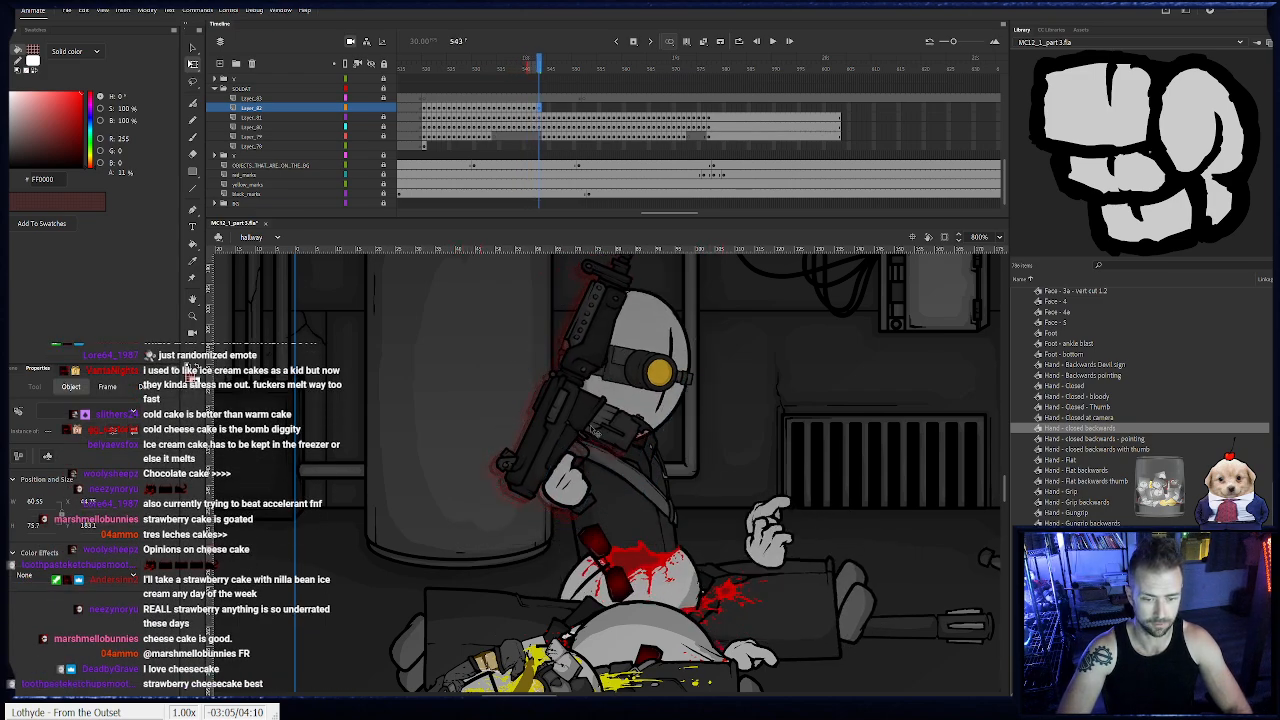
- Shift the rifle and hand with the body up to frame 548, rotating the rifle more upright at frames 547 and 548
{"action": "key", "text": "F6"}
{"action": "left_click_drag", "start_coordinate": [611, 414], "coordinate": [631, 401]}
{"action": "key", "text": "F6"}
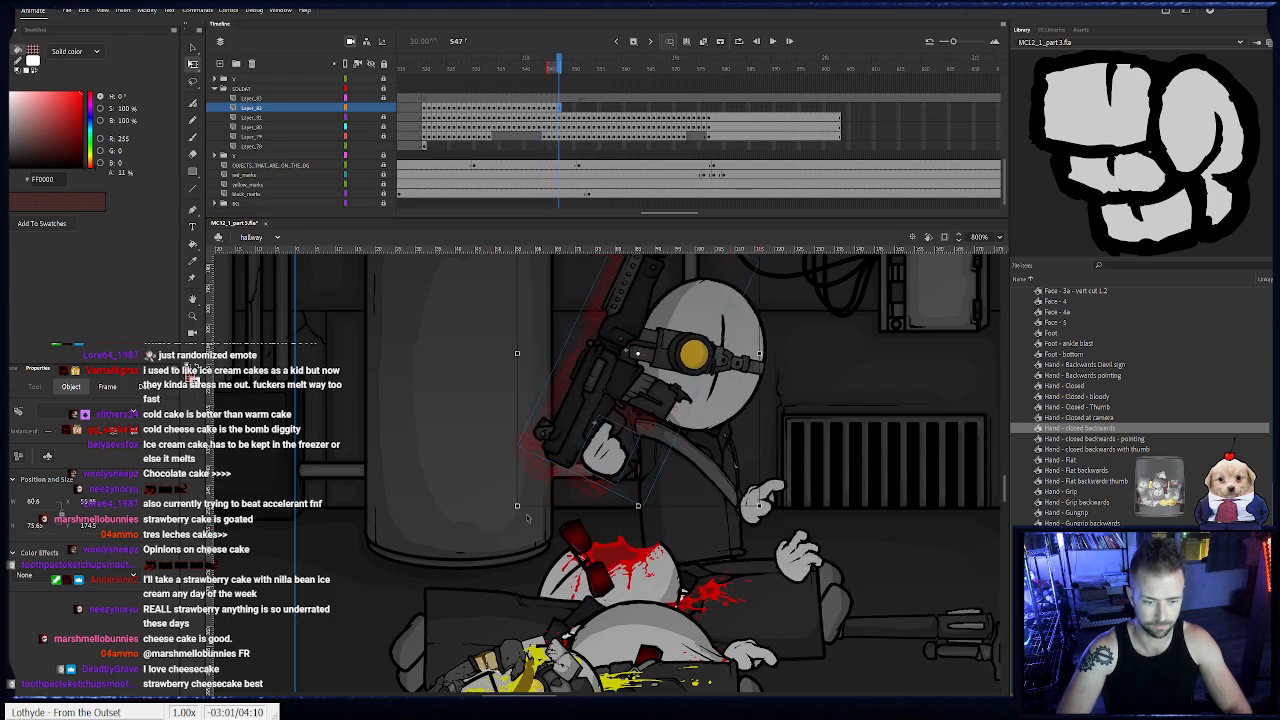
{"action": "left_click_drag", "start_coordinate": [517, 515], "coordinate": [528, 523]}
{"action": "left_click_drag", "start_coordinate": [616, 469], "coordinate": [608, 471]}
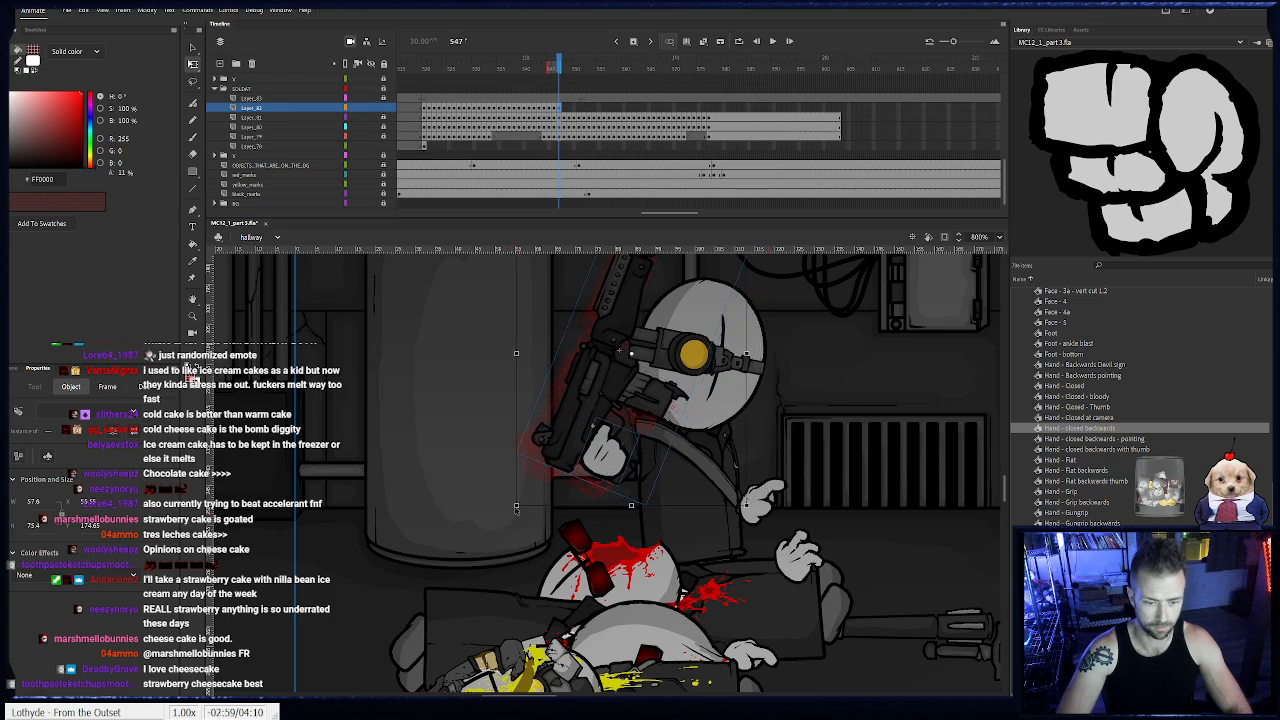
{"action": "key", "text": "F6"}
{"action": "left_click_drag", "start_coordinate": [522, 517], "coordinate": [541, 528]}
{"action": "left_click_drag", "start_coordinate": [618, 458], "coordinate": [635, 449]}
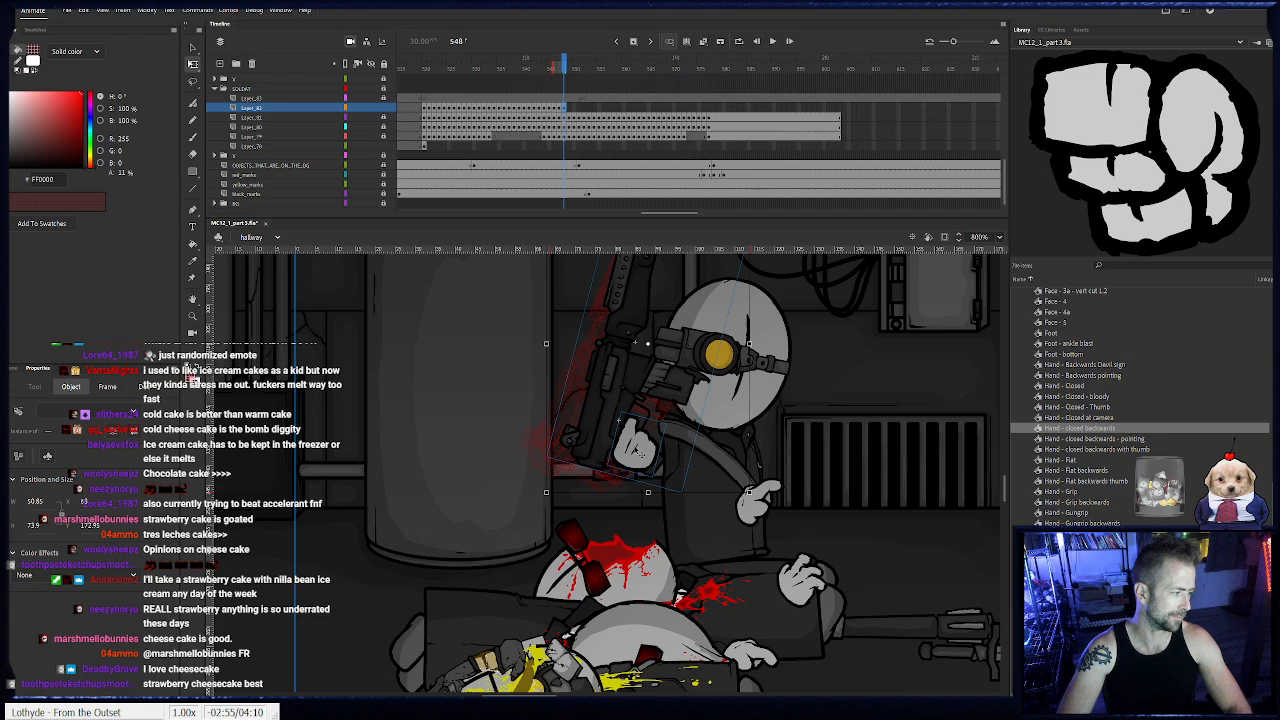
- Continue rotating and moving the rifle and hand with the soldat frame by frame from frame 549
{"action": "key", "text": "F6"}
{"action": "left_click_drag", "start_coordinate": [537, 503], "coordinate": [543, 508]}
{"action": "left_click_drag", "start_coordinate": [637, 446], "coordinate": [484, 416]}
{"action": "key", "text": "F6"}
{"action": "key", "text": "F6"}
{"action": "key", "text": "F6"}
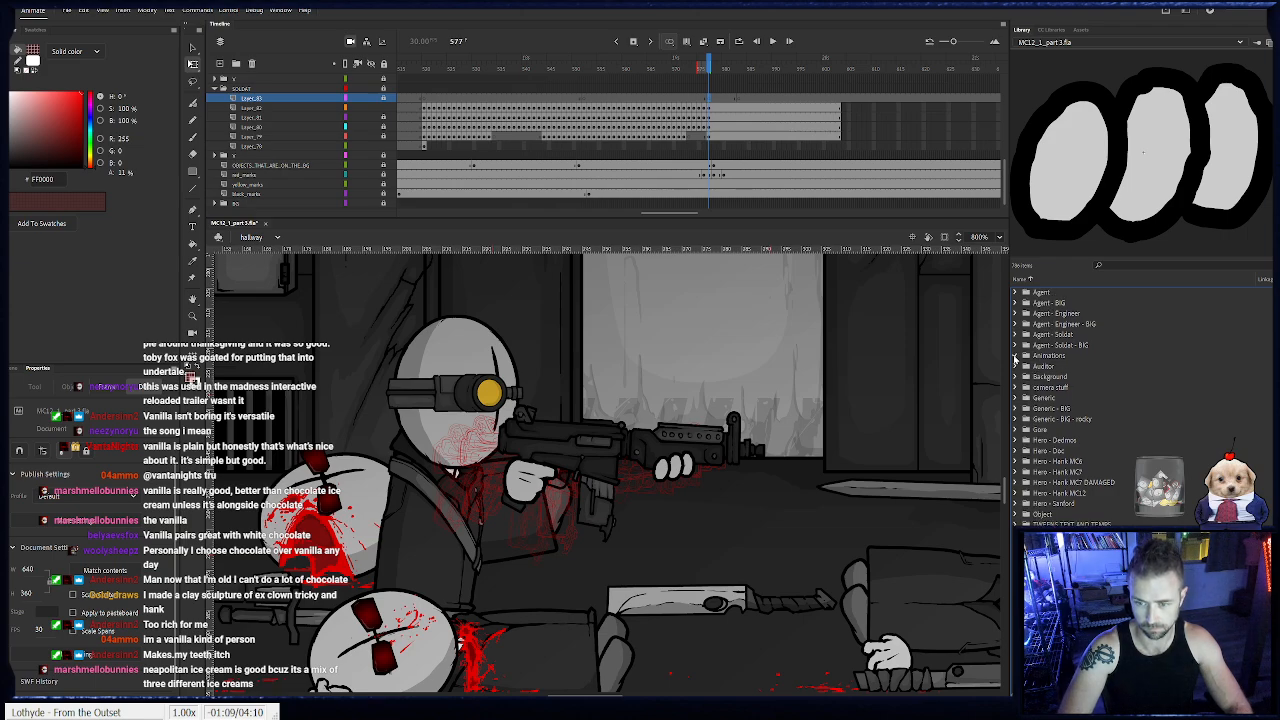
- Place the "anim - rifle blast 2" symbol on the unlocked top soldat layer at frame 577, flipped horizontally at the rifle's muzzle
{"action": "left_click", "coordinate": [1015, 356]}
{"action": "left_click", "coordinate": [1079, 442]}
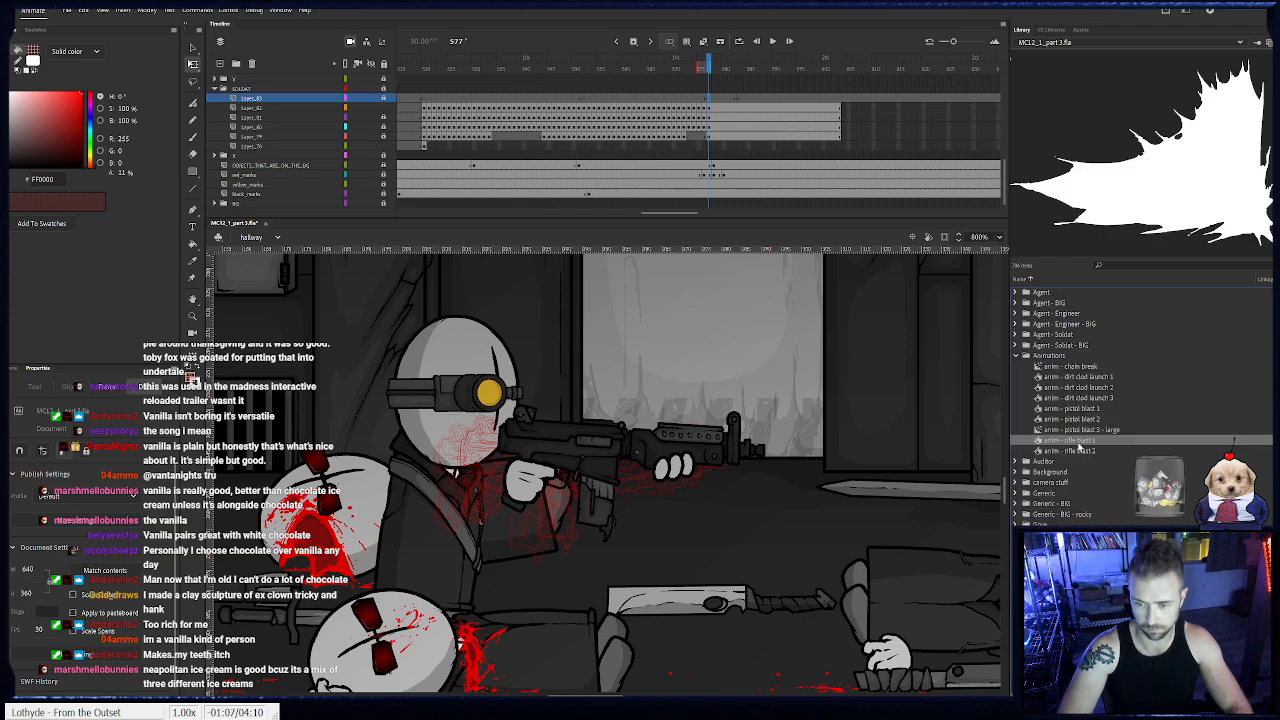
{"action": "left_click", "coordinate": [1080, 452]}
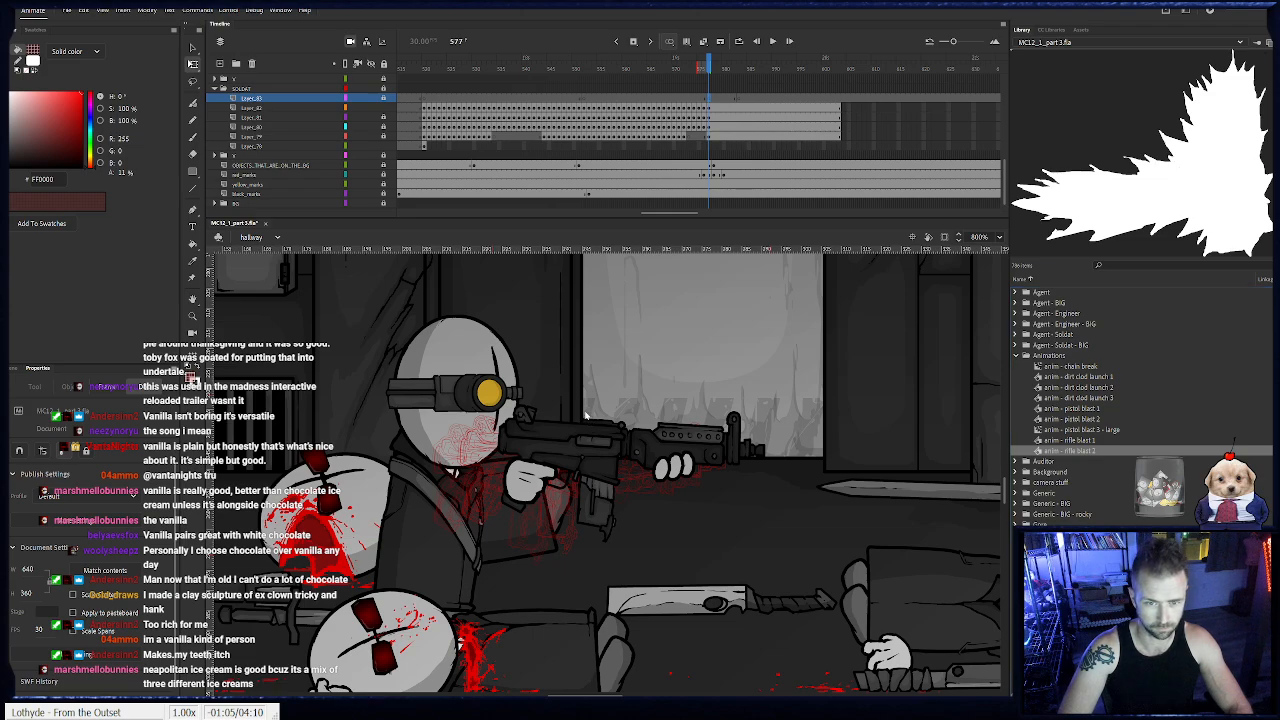
{"action": "left_click", "coordinate": [388, 100]}
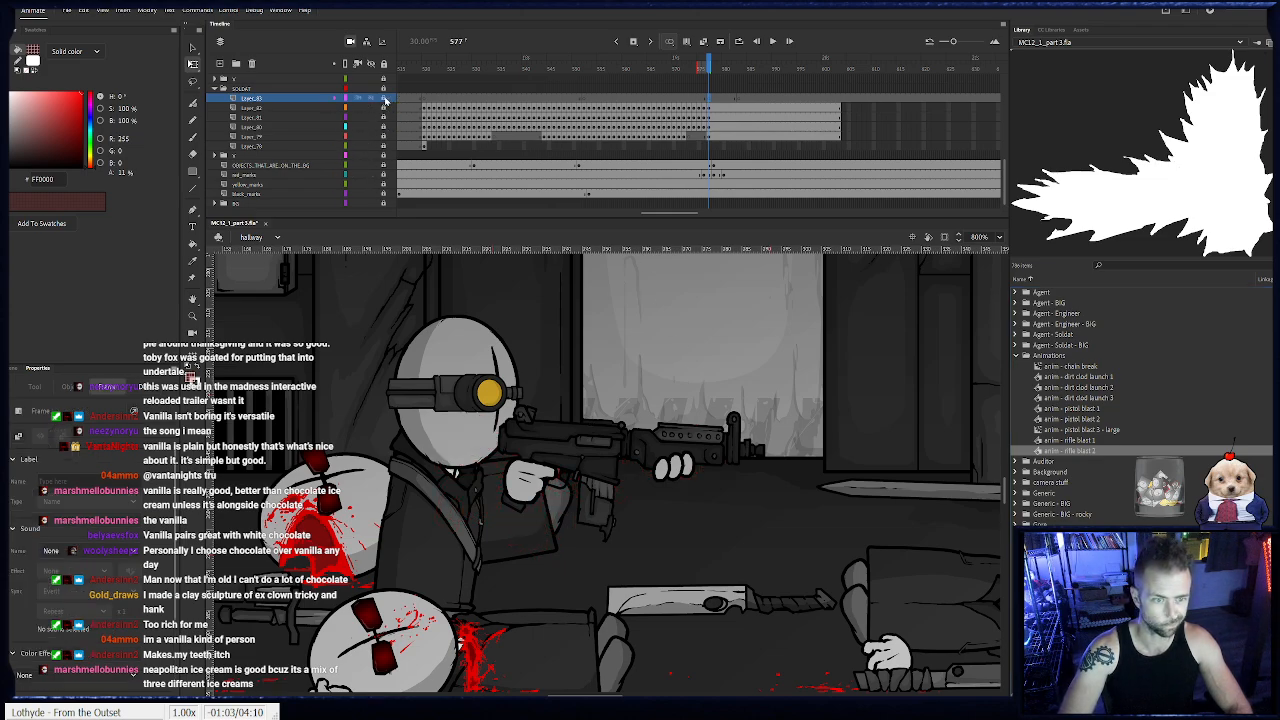
{"action": "left_click_drag", "start_coordinate": [1106, 219], "coordinate": [680, 424]}
{"action": "key", "text": "ctrl+shift+h"}
{"action": "left_click_drag", "start_coordinate": [297, 441], "coordinate": [906, 460]}
{"action": "left_click_drag", "start_coordinate": [858, 448], "coordinate": [444, 436]}
{"action": "left_click_drag", "start_coordinate": [439, 377], "coordinate": [744, 390]}
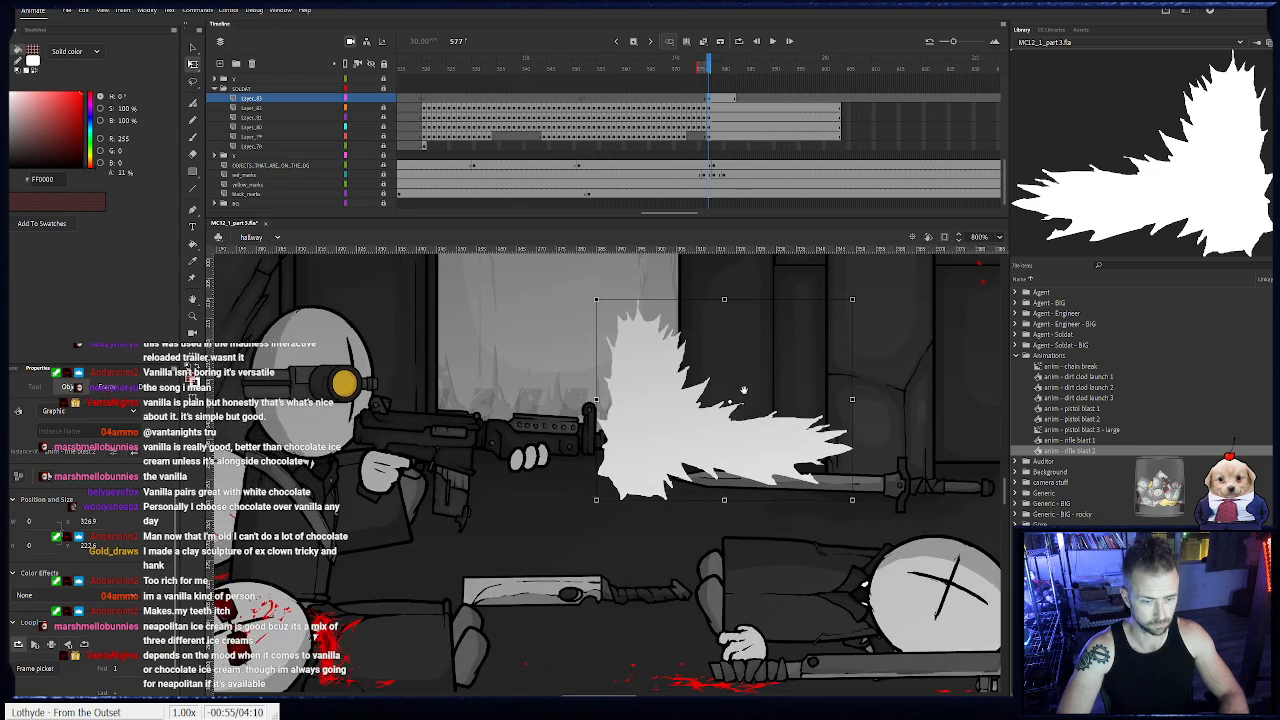
- Step through the muzzle blast animation and end it on its layer at frame 580
{"action": "left_click", "coordinate": [718, 66]}
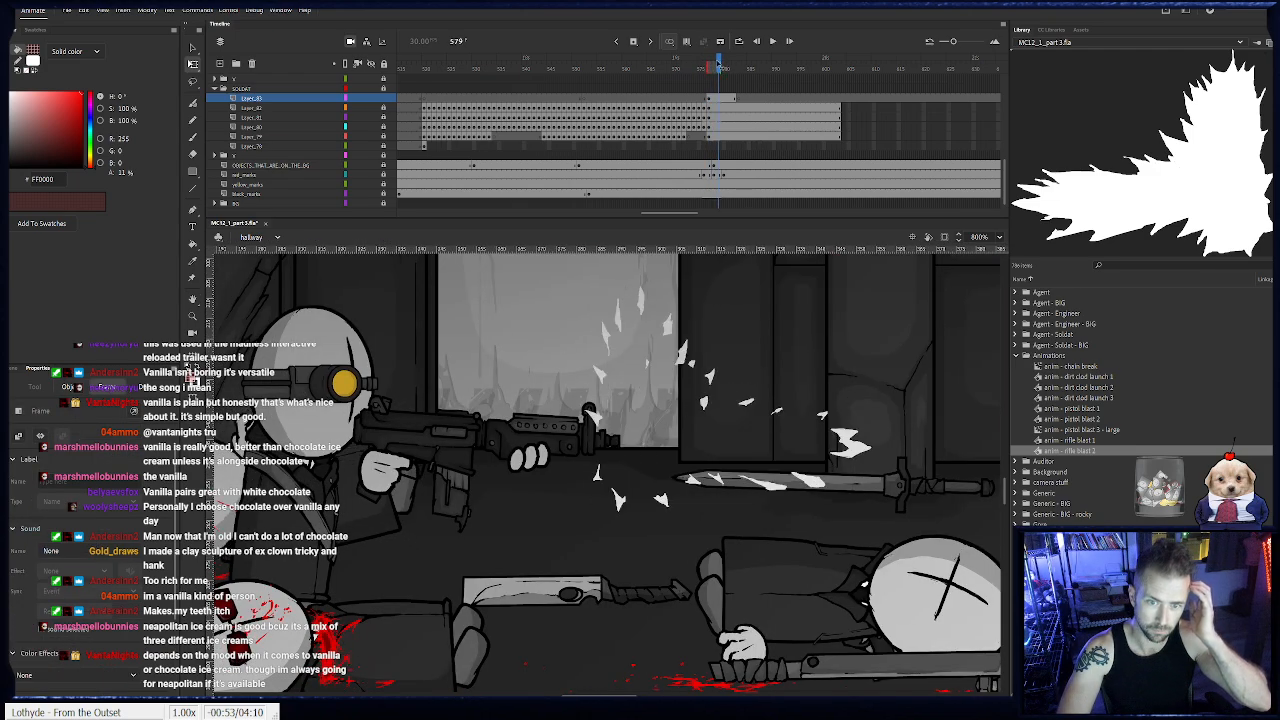
{"action": "left_click", "coordinate": [724, 66]}
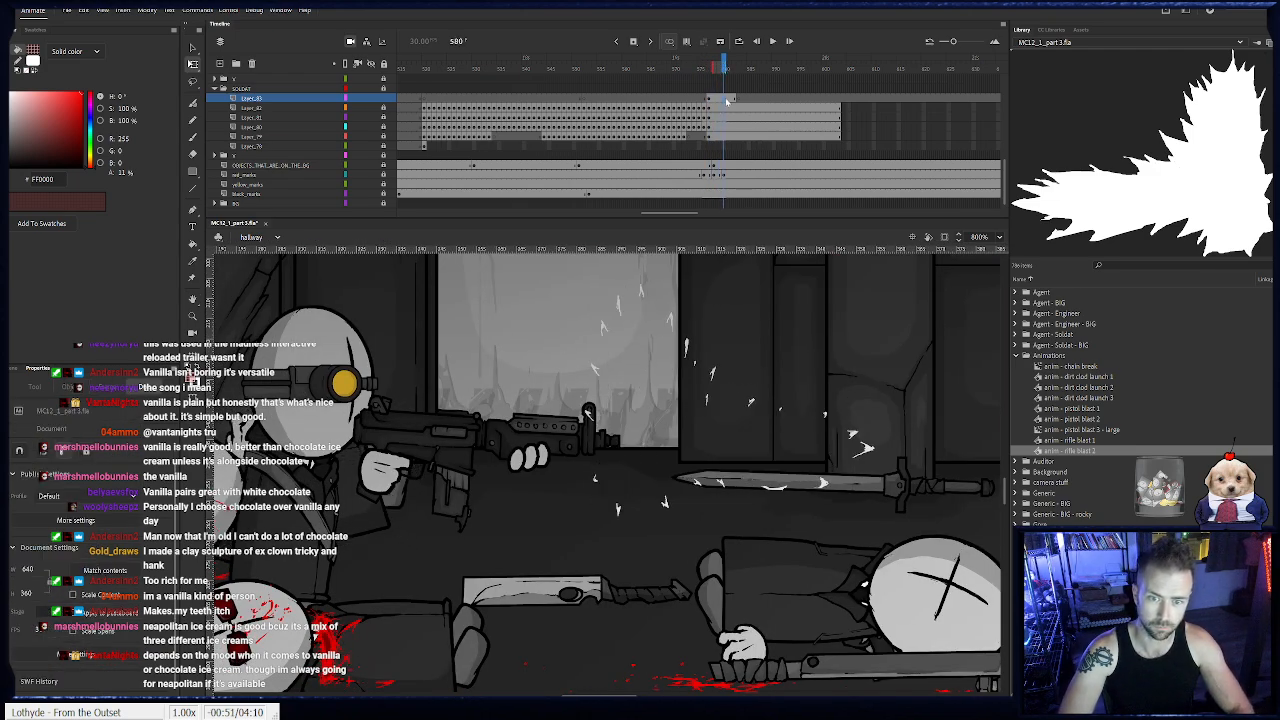
{"action": "left_click", "coordinate": [725, 100]}
{"action": "key", "text": "F6"}
- Add blank keyframes for more muzzle blasts on the top soldat layer, including frames 589, 593, 596, 599 and 610
{"action": "left_click_drag", "start_coordinate": [739, 100], "coordinate": [772, 103]}
{"action": "left_click", "coordinate": [791, 102]}
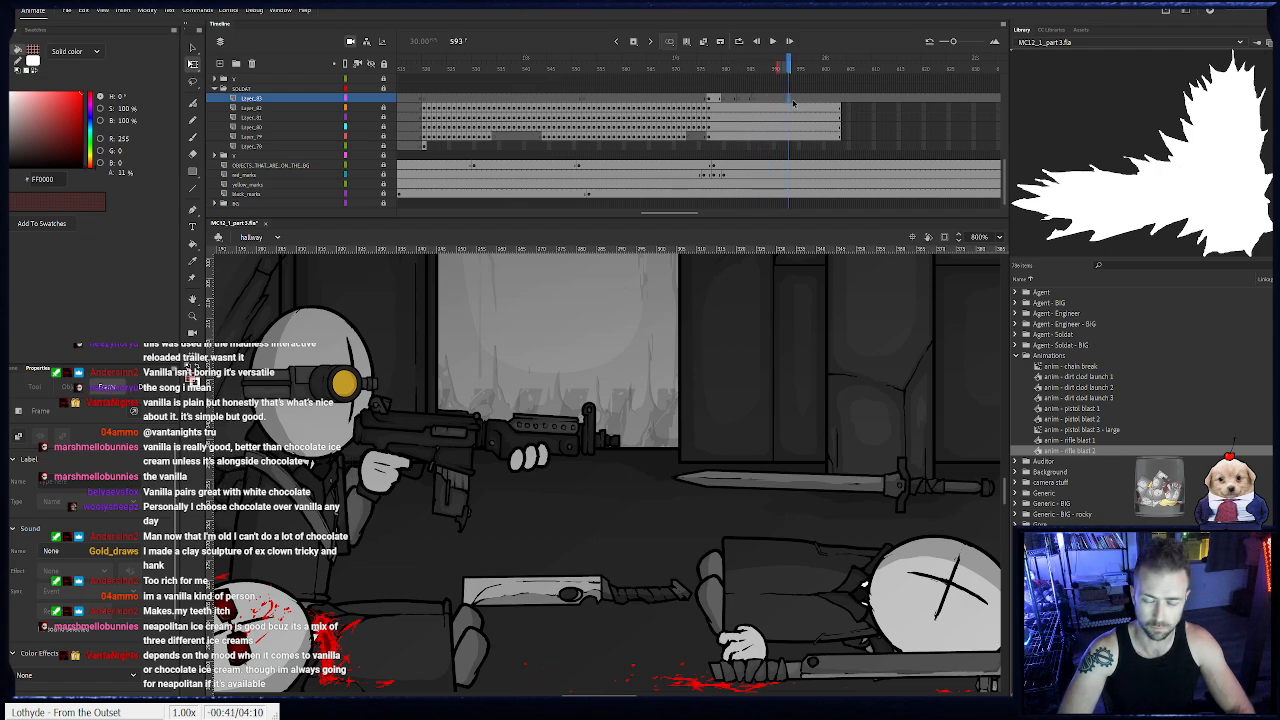
{"action": "left_click", "coordinate": [803, 101]}
{"action": "left_click", "coordinate": [818, 101]}
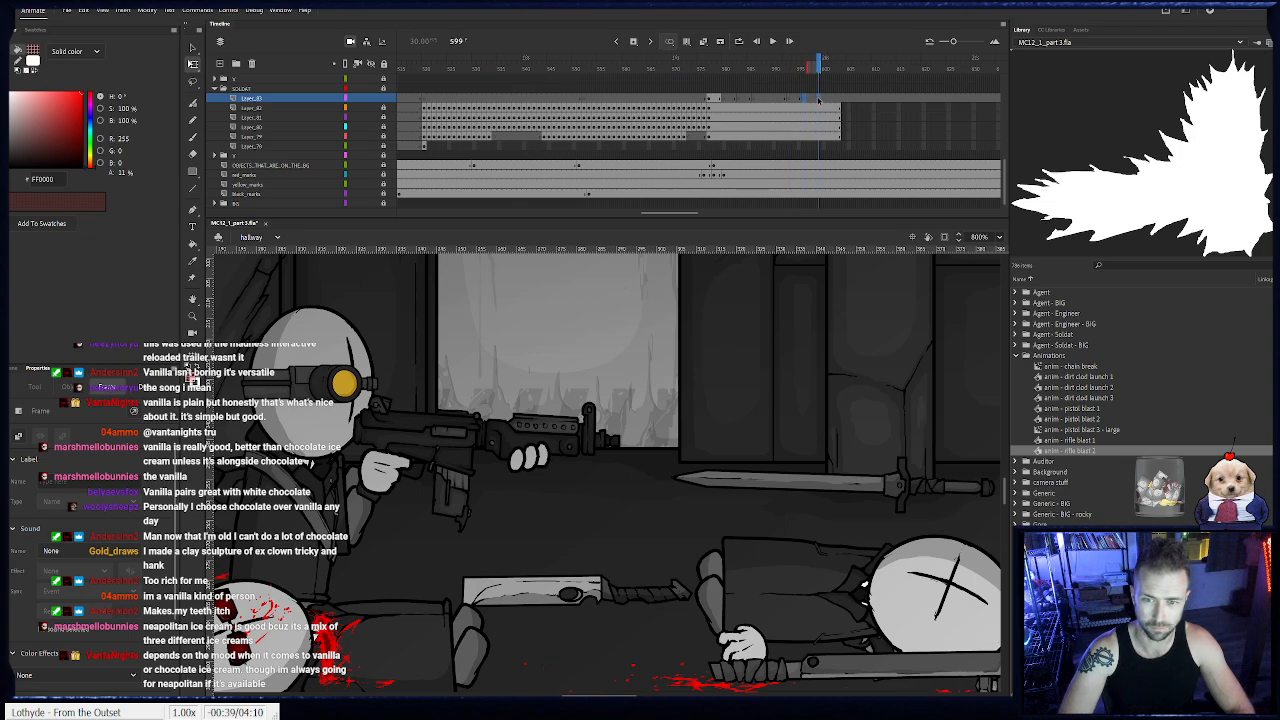
{"action": "left_click", "coordinate": [836, 101]}
{"action": "left_click", "coordinate": [874, 101]}
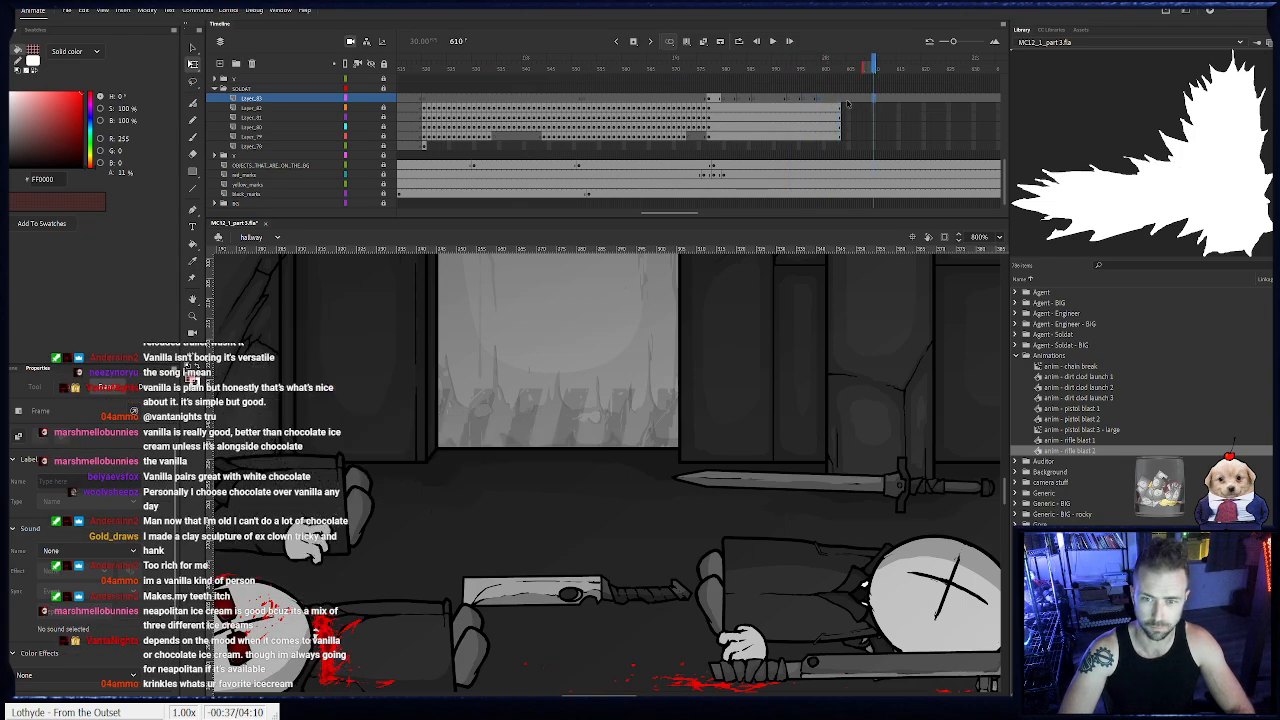
{"action": "left_click", "coordinate": [769, 101]}
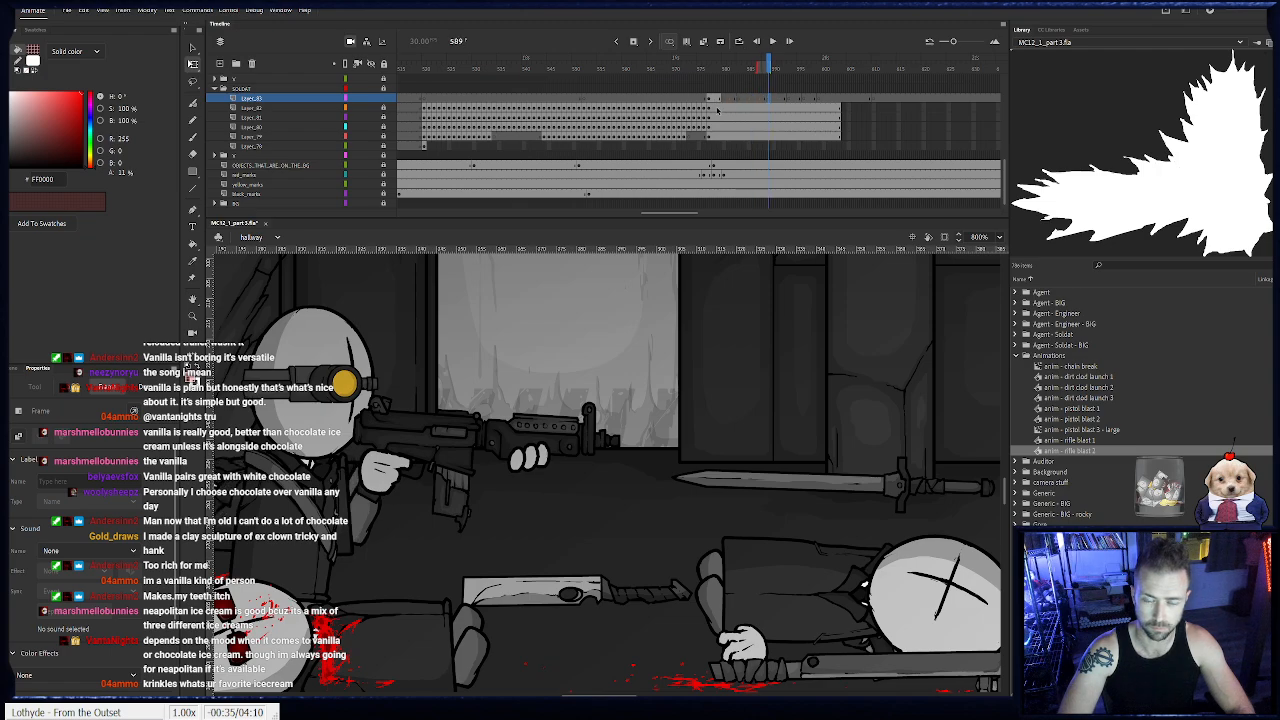
- Copy the rifle blast 2 frames into the blank spans around frame 584 and from frame 593 to 599 on the top soldat layer
{"action": "left_click", "coordinate": [715, 99]}
{"action": "left_click", "coordinate": [718, 101]}
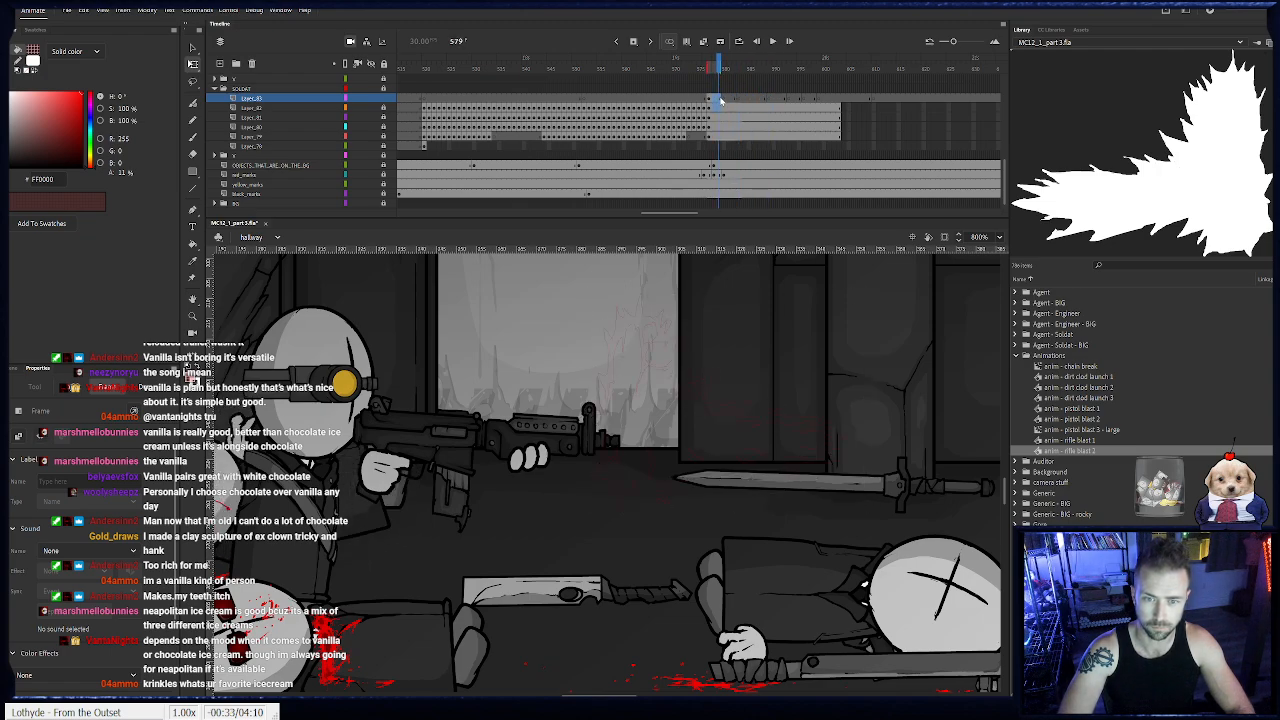
{"action": "left_click", "coordinate": [740, 101]}
{"action": "left_click", "coordinate": [744, 102]}
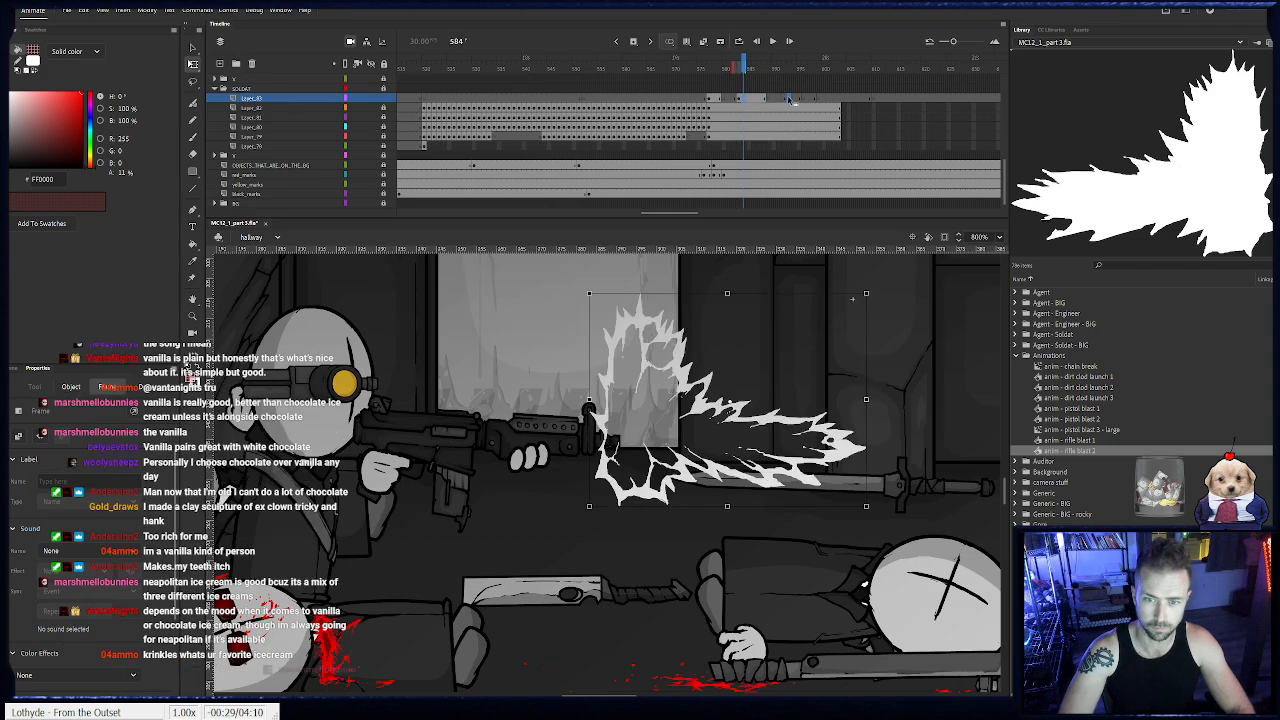
{"action": "left_click", "coordinate": [783, 101]}
{"action": "left_click", "coordinate": [793, 101]}
{"action": "left_click", "coordinate": [804, 100]}
- Place "anim - rifle blast 1" at frame 580, flipped horizontally at the rifle's muzzle, and repeat that blast at frame 599
{"action": "left_click", "coordinate": [723, 100]}
{"action": "left_click", "coordinate": [1072, 442]}
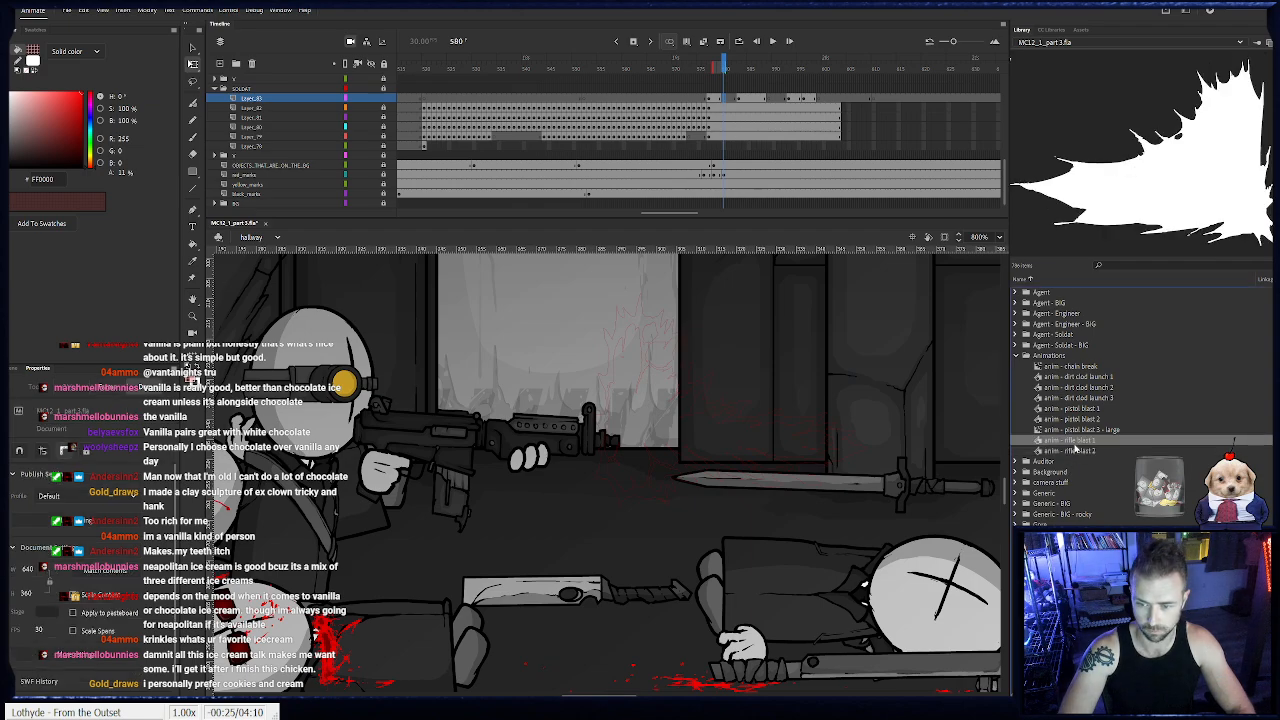
{"action": "left_click_drag", "start_coordinate": [724, 367], "coordinate": [921, 391]}
{"action": "key", "text": "ctrl+shift+h"}
{"action": "left_click_drag", "start_coordinate": [683, 445], "coordinate": [701, 453]}
{"action": "left_click", "coordinate": [736, 100]}
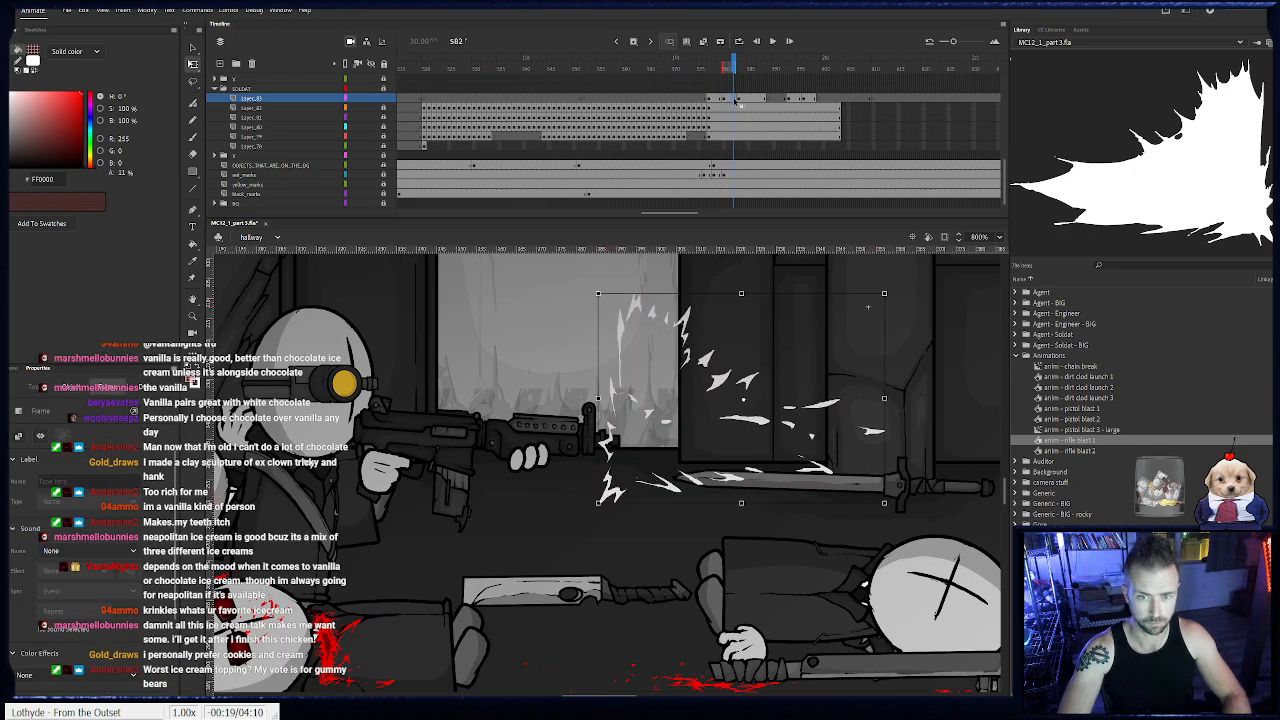
{"action": "left_click", "coordinate": [820, 100]}
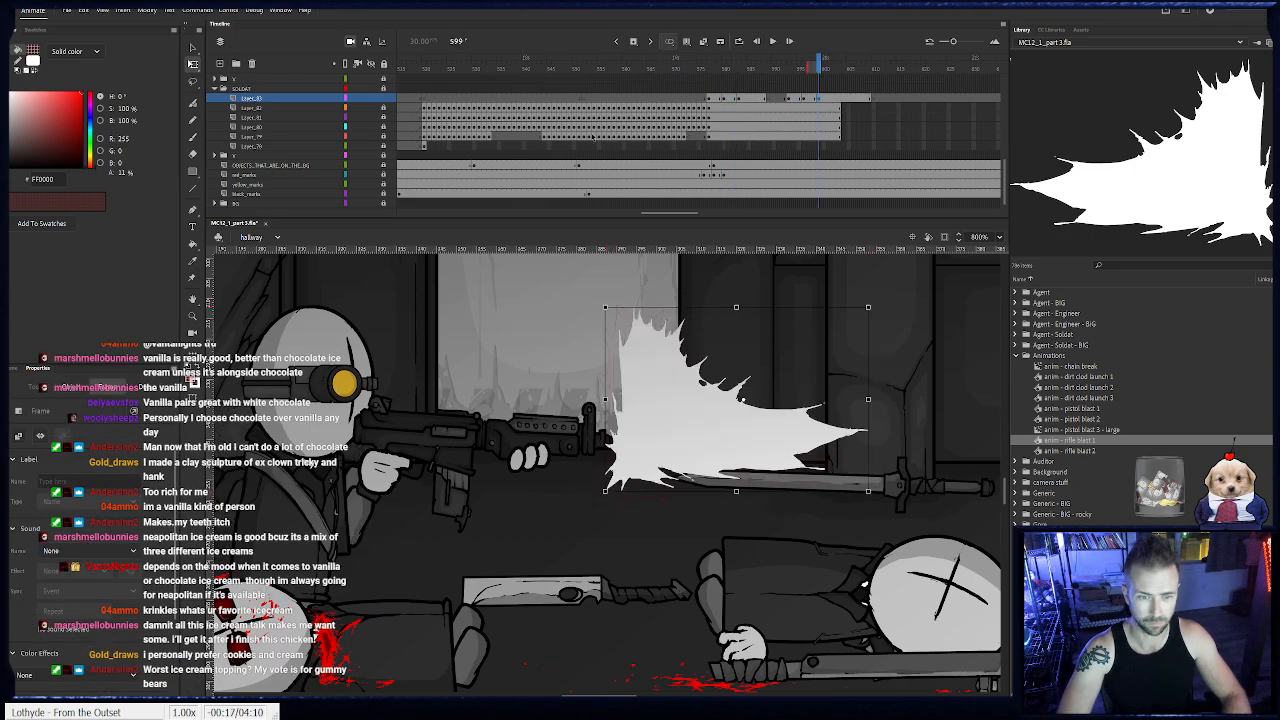
- Set a horizontal and a vertical guide crossing at the soldat's front hand on the rifle at frame 561
{"action": "left_click", "coordinate": [426, 146]}
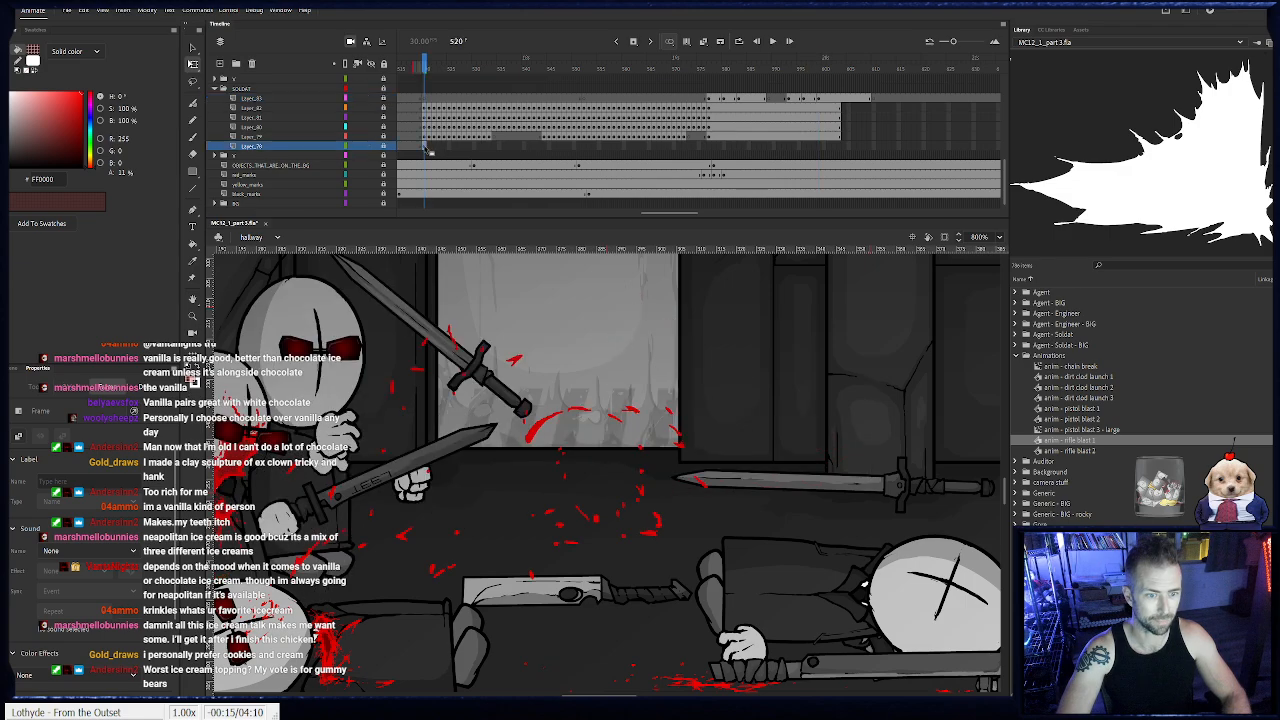
{"action": "left_click_drag", "start_coordinate": [398, 466], "coordinate": [739, 474]}
{"action": "left_click_drag", "start_coordinate": [454, 485], "coordinate": [1000, 439]}
{"action": "left_click_drag", "start_coordinate": [435, 438], "coordinate": [121, 430]}
{"action": "left_click_drag", "start_coordinate": [520, 72], "coordinate": [631, 97]}
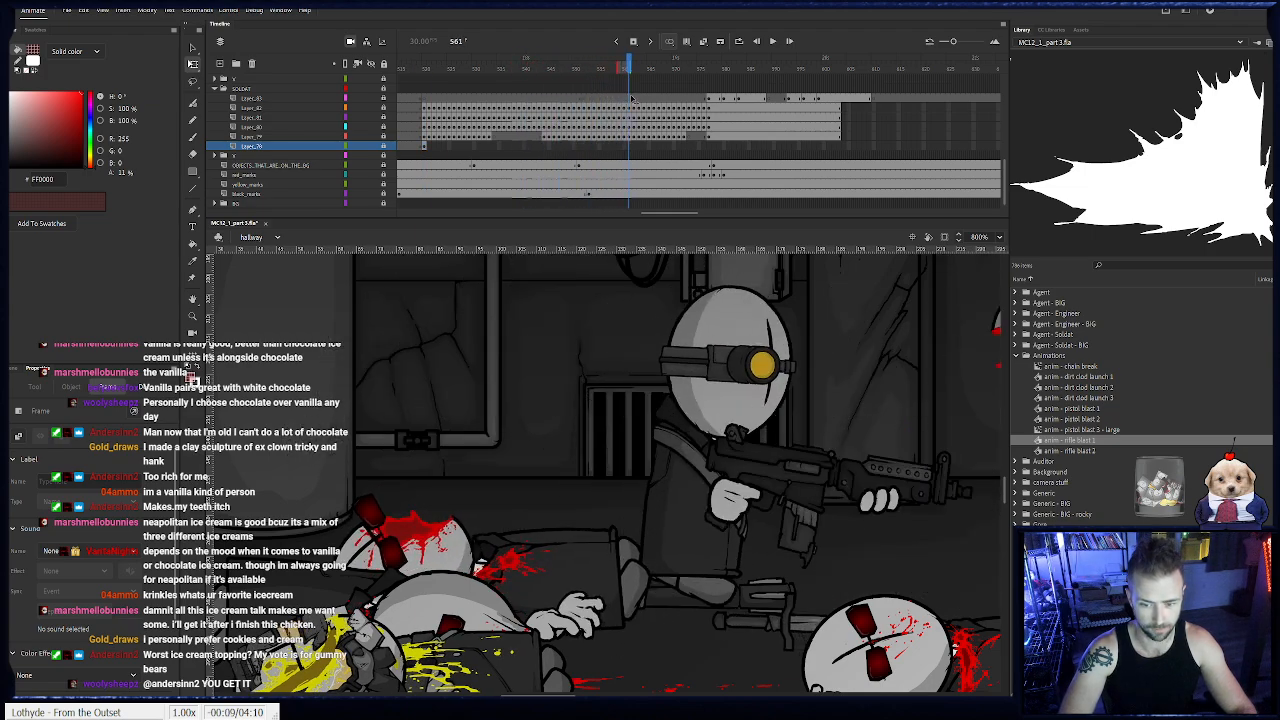
{"action": "left_click", "coordinate": [631, 97]}
{"action": "left_click_drag", "start_coordinate": [857, 502], "coordinate": [862, 497]}
{"action": "left_click_drag", "start_coordinate": [211, 512], "coordinate": [879, 500]}
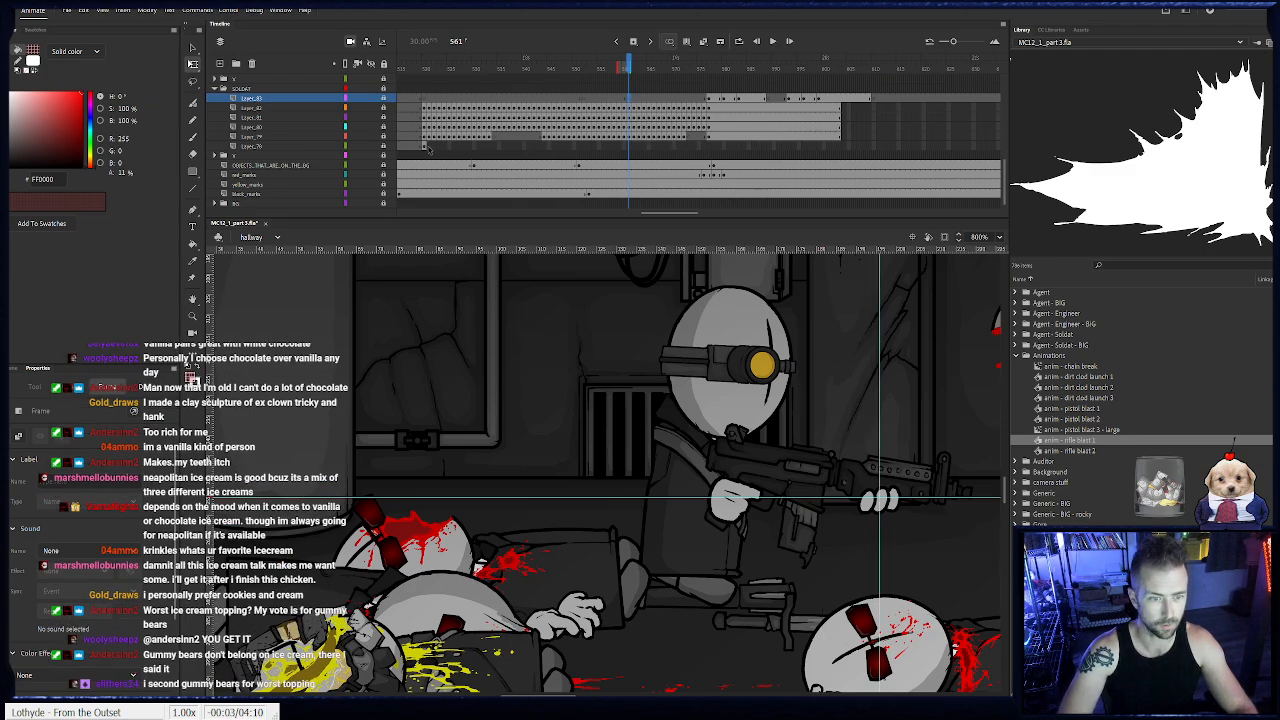
- Unlock the bottom soldat layer and keyframe its closed hand moving with the body from frame 520 to 527
{"action": "left_click", "coordinate": [427, 146]}
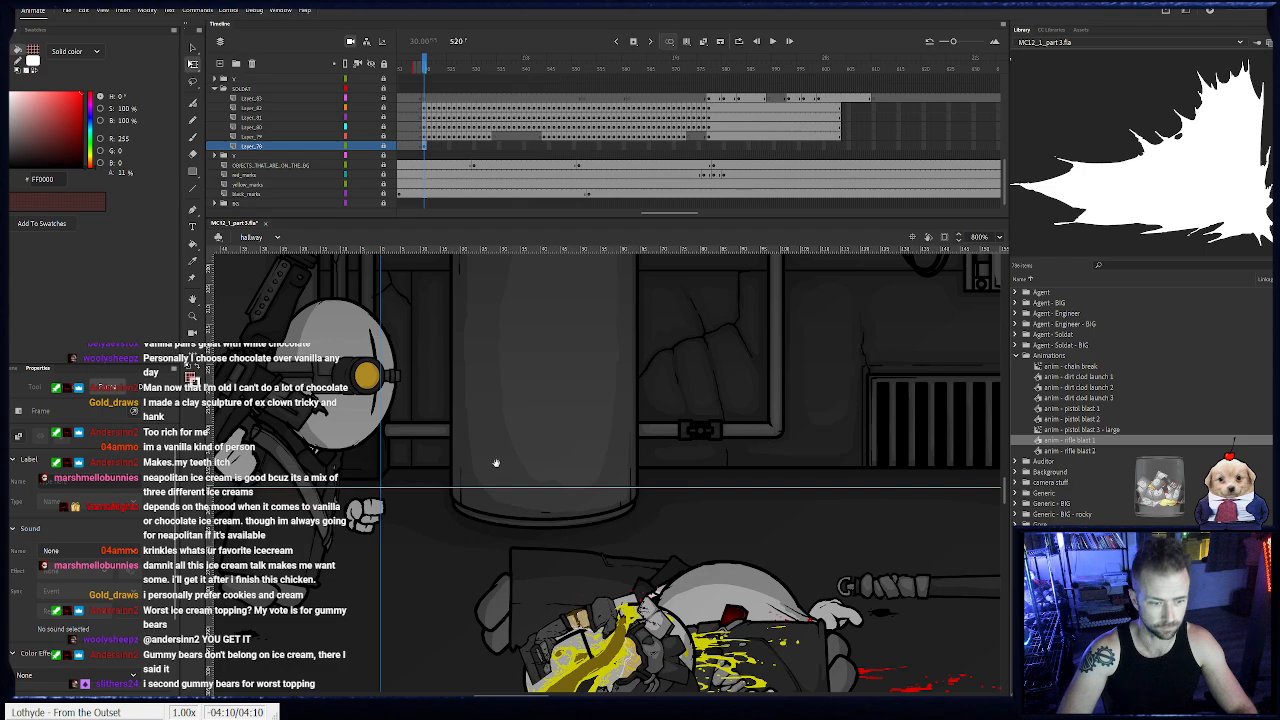
{"action": "left_click", "coordinate": [383, 147]}
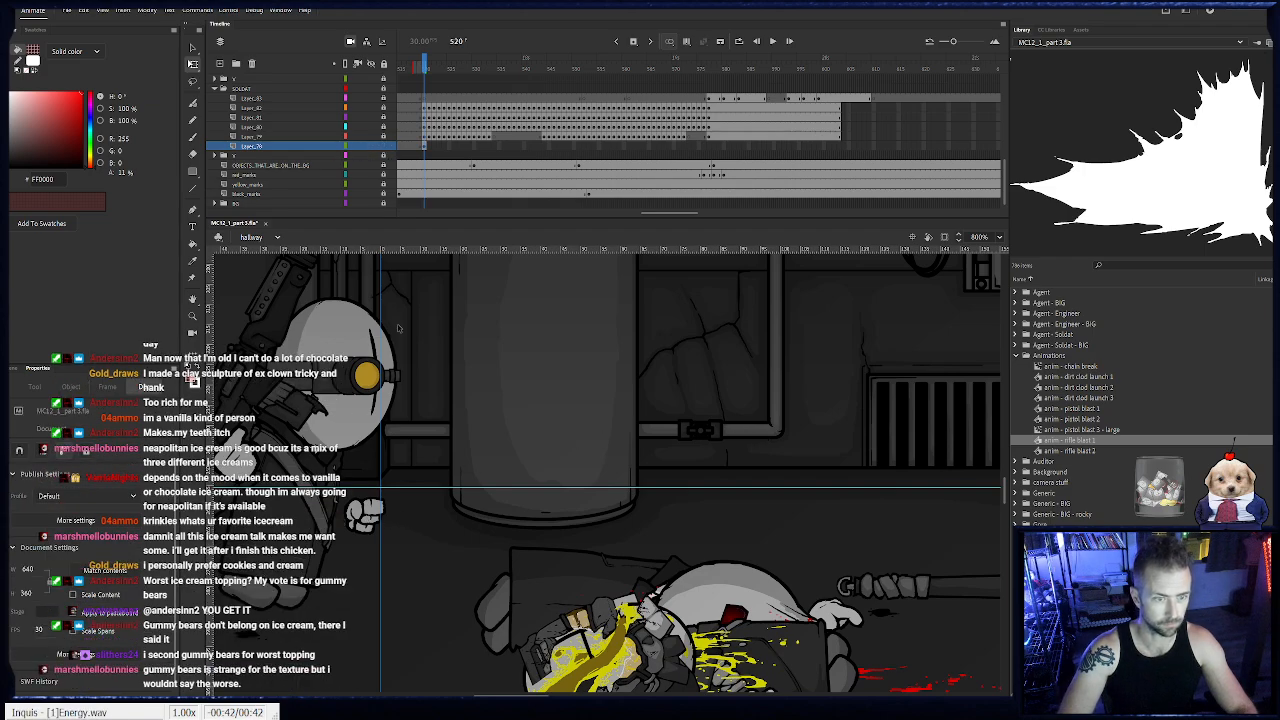
{"action": "key", "text": "F6"}
{"action": "left_click_drag", "start_coordinate": [375, 529], "coordinate": [487, 512]}
{"action": "key", "text": "F6"}
{"action": "key", "text": "F6"}
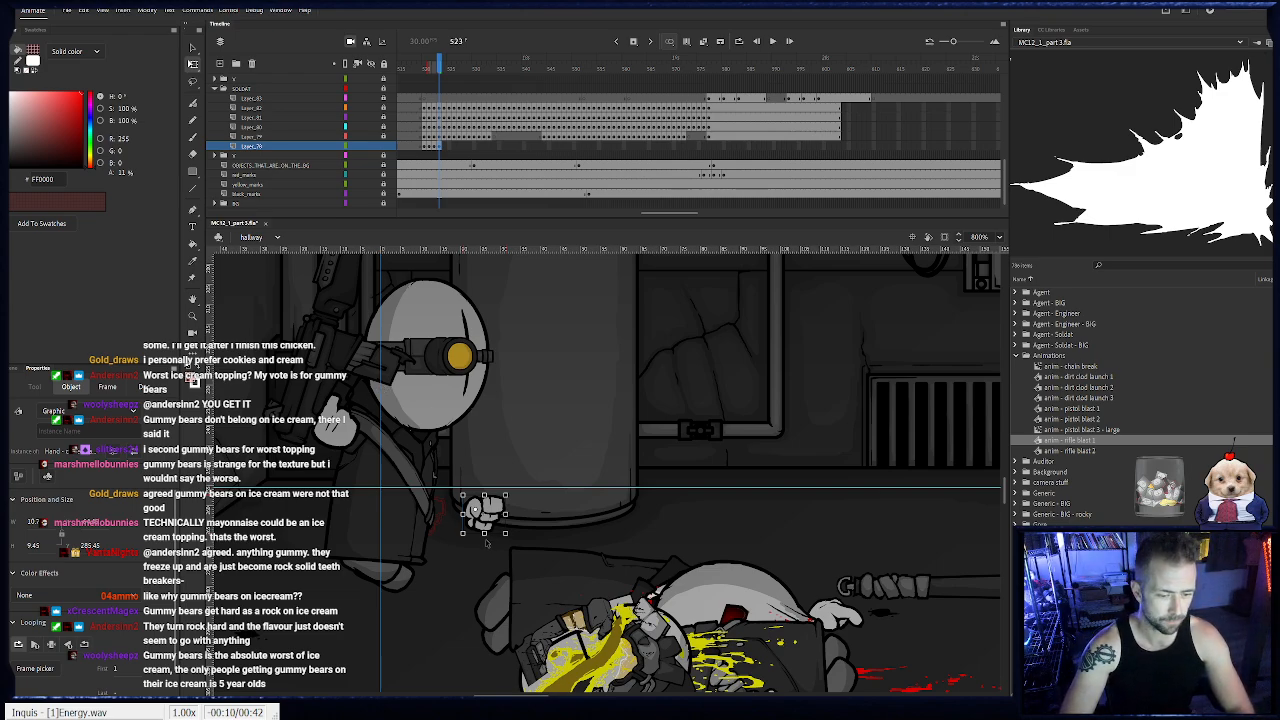
{"action": "key", "text": "."}
{"action": "key", "text": "F6"}
{"action": "left_click_drag", "start_coordinate": [537, 513], "coordinate": [581, 504]}
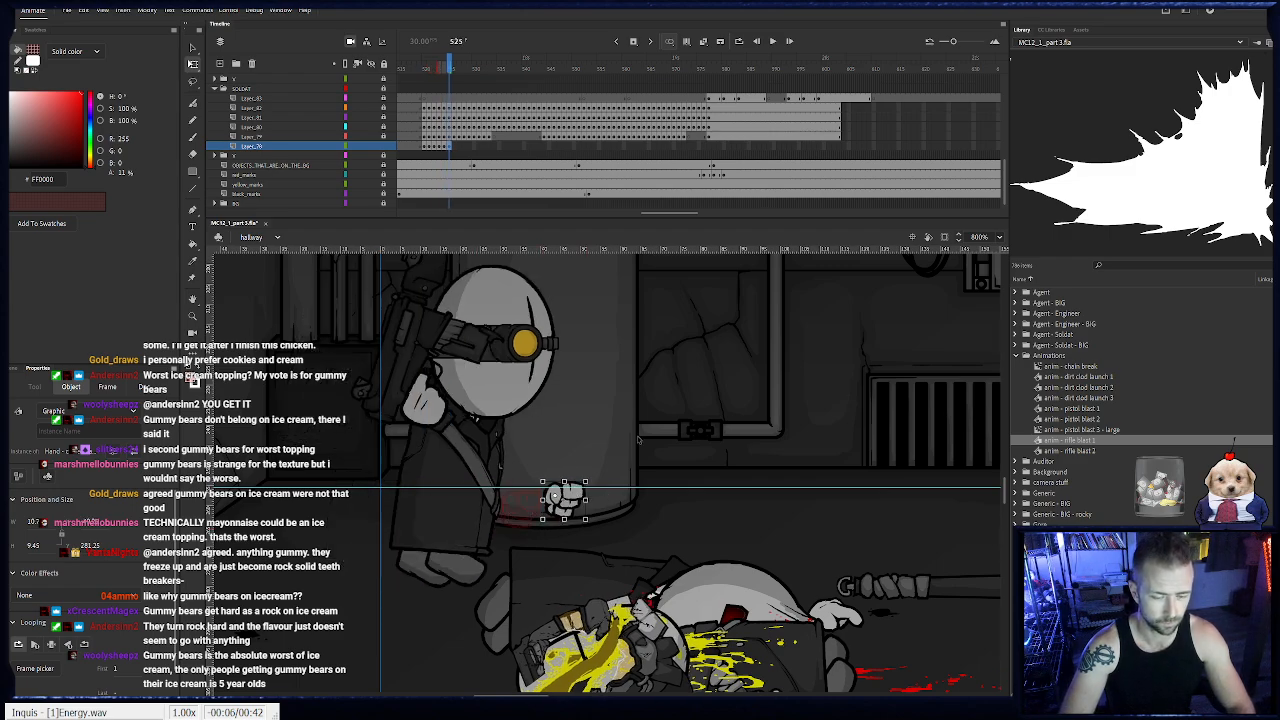
{"action": "key", "text": "."}
{"action": "key", "text": "F6"}
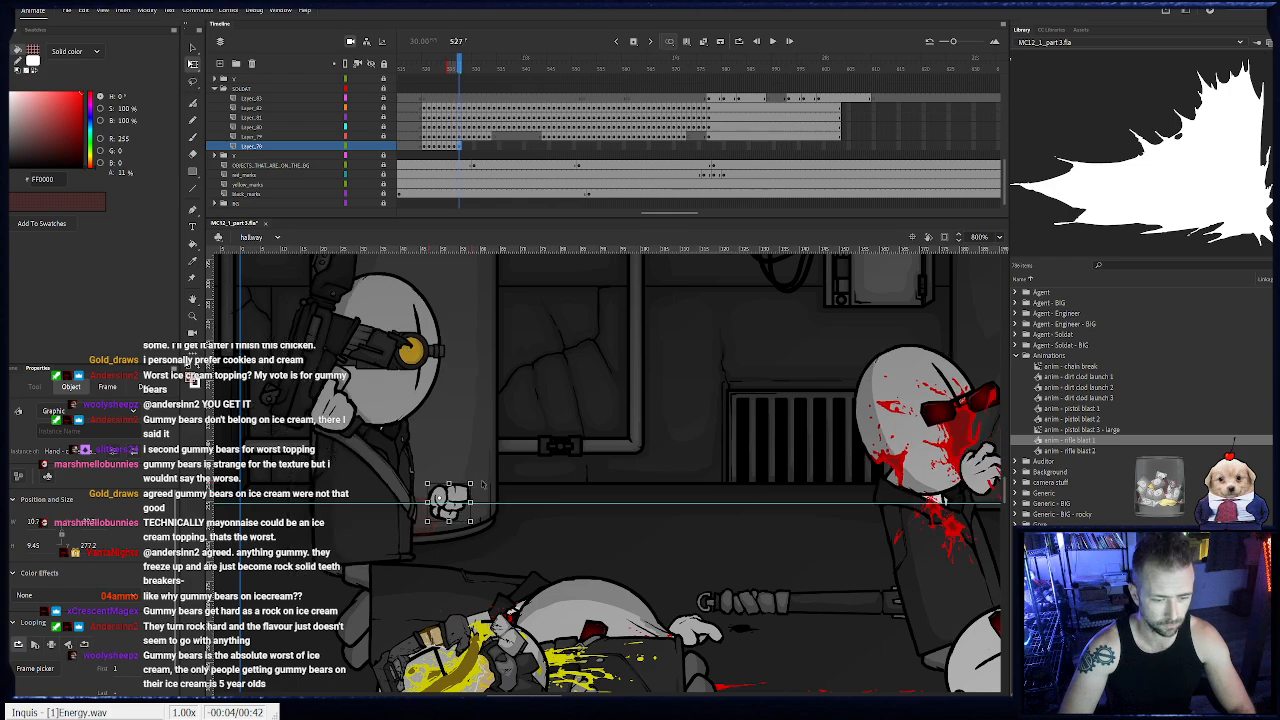
- Continue keyframing the closed hand frame by frame up to frame 548, raising and rotating it in front of the soldat's chest
{"action": "left_click_drag", "start_coordinate": [478, 483], "coordinate": [749, 403]}
{"action": "key", "text": "F6"}
{"action": "key", "text": "F6"}
{"action": "key", "text": "F6"}
{"action": "key", "text": "F6"}
{"action": "key", "text": "F6"}
{"action": "key", "text": "F6"}
{"action": "key", "text": "F6"}
{"action": "key", "text": "F6"}
{"action": "key", "text": "F6"}
{"action": "key", "text": "F6"}
{"action": "key", "text": "F6"}
{"action": "key", "text": "F6"}
{"action": "key", "text": "F6"}
{"action": "key", "text": "F6"}
{"action": "key", "text": "F6"}
{"action": "key", "text": "F6"}
{"action": "key", "text": "F6"}
{"action": "key", "text": "F6"}
{"action": "key", "text": "F6"}
{"action": "key", "text": "F6"}
{"action": "key", "text": "F6"}
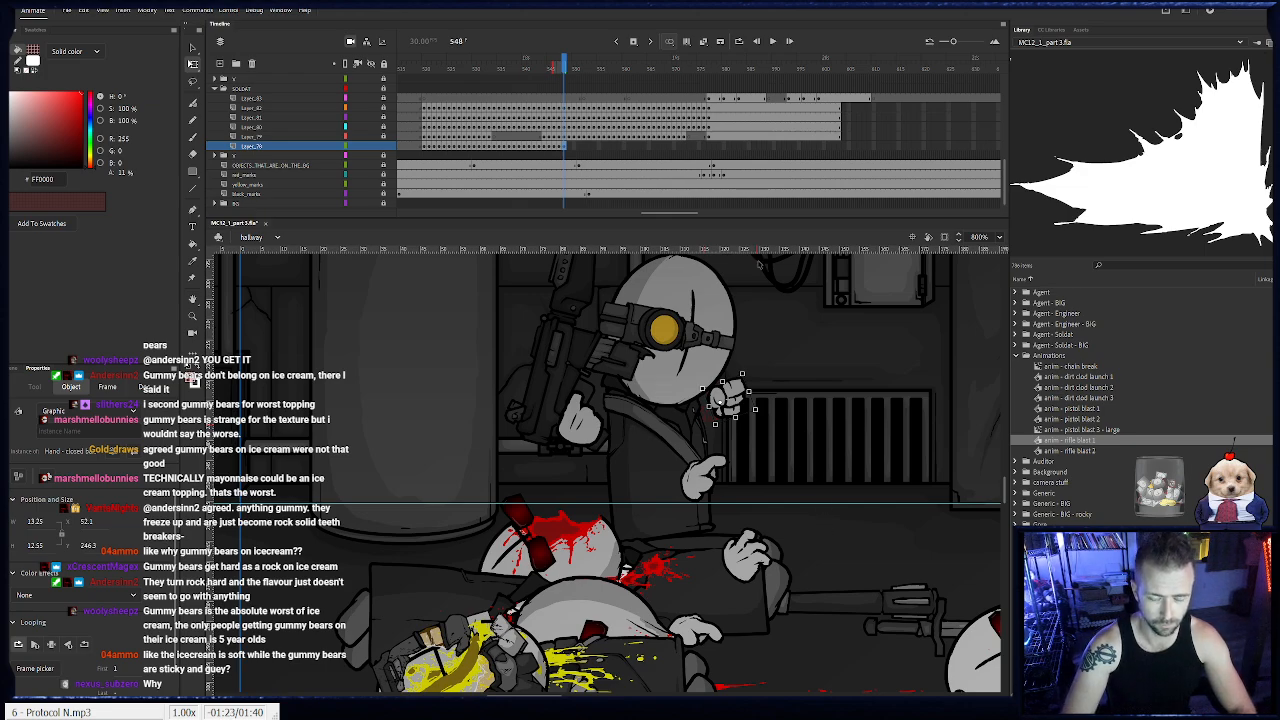
- Swap the closed hand for the open hand at frame 548 and reposition it in front of the soldat's chest
{"action": "key", "text": "F4"}
{"action": "left_click_drag", "start_coordinate": [733, 417], "coordinate": [745, 412]}
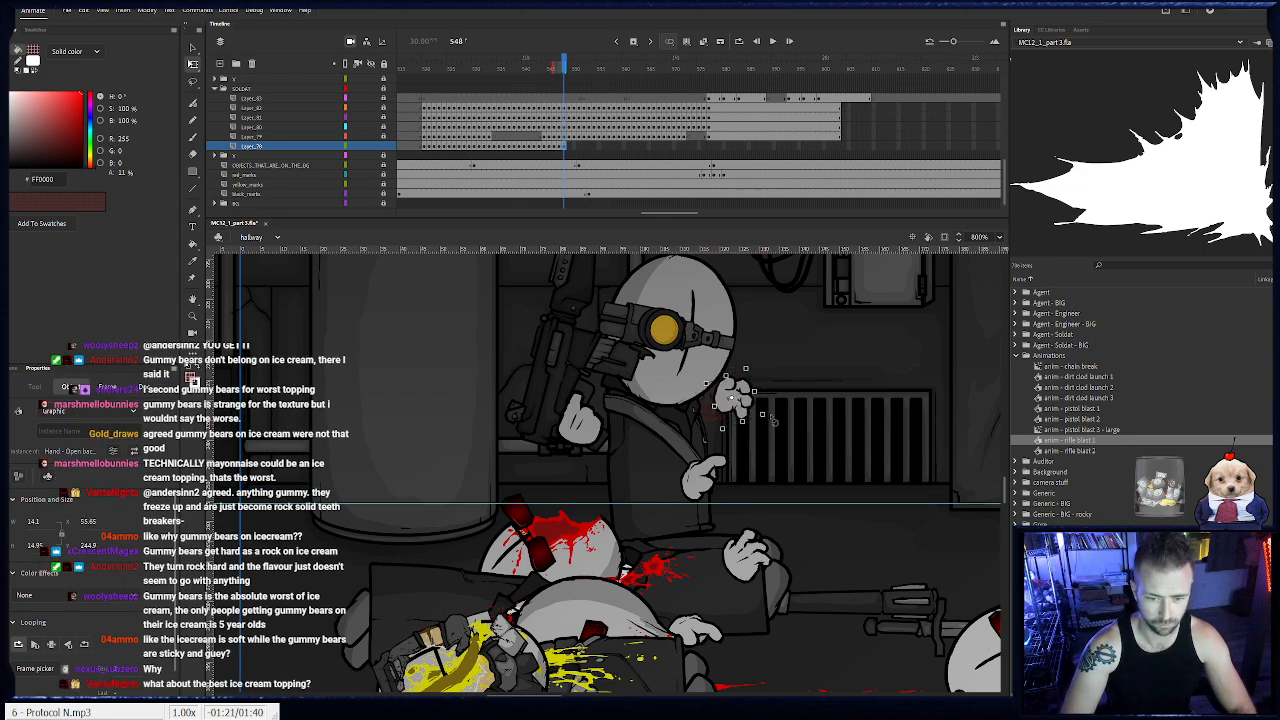
{"action": "key", "text": "."}
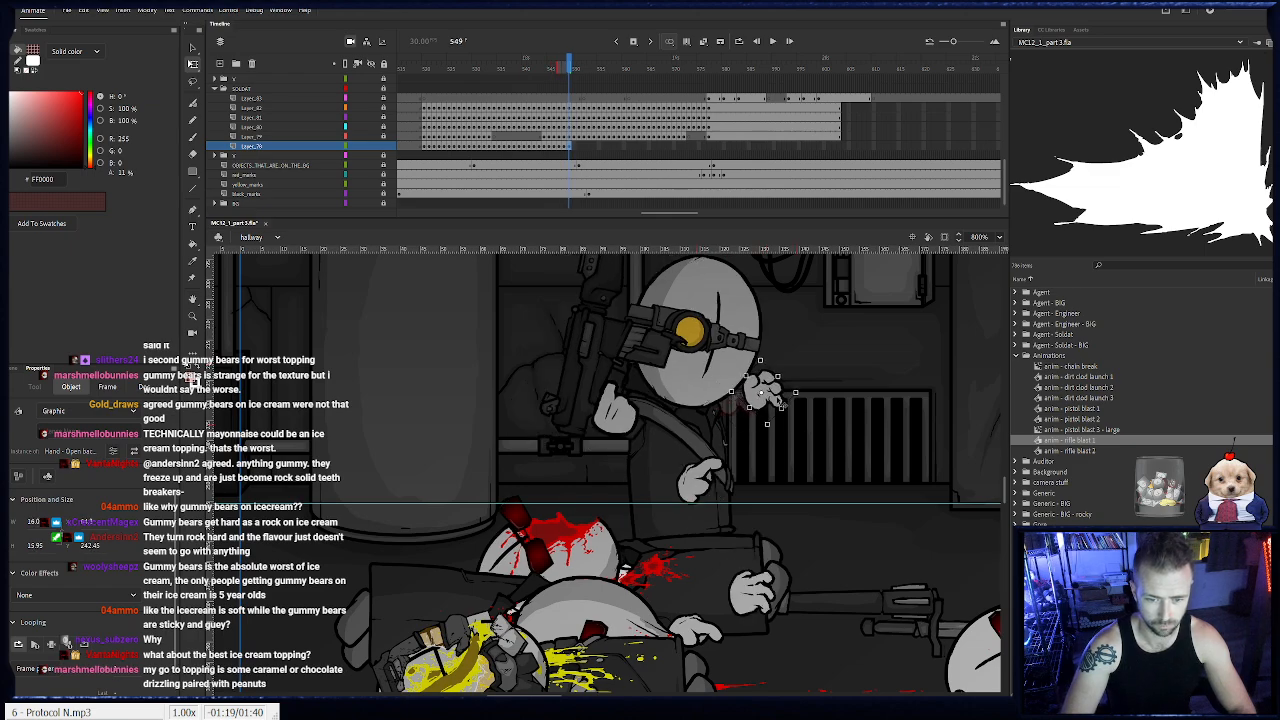
{"action": "key", "text": "."}
- Keyframe the open hand frame by frame up to frame 561, bringing it to the guide crossing at the rifle's front grip
{"action": "left_click_drag", "start_coordinate": [780, 402], "coordinate": [887, 563]}
{"action": "key", "text": "."}
{"action": "key", "text": "F6"}
{"action": "key", "text": "F6"}
{"action": "key", "text": "F6"}
{"action": "key", "text": "F6"}
{"action": "key", "text": "F6"}
{"action": "key", "text": "F6"}
{"action": "key", "text": "F6"}
{"action": "key", "text": "F6"}
{"action": "key", "text": "F6"}
{"action": "key", "text": "."}
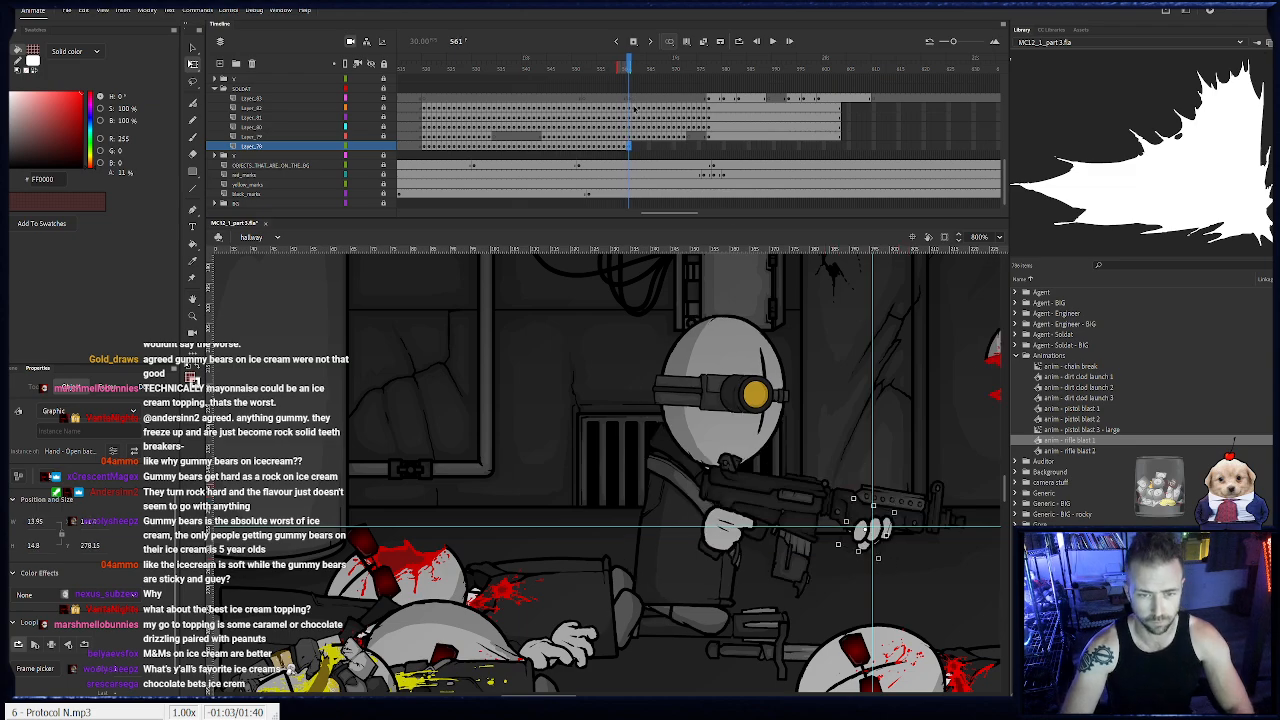
- Lock the hand's layer and extend the soldat body layers to frame 650
{"action": "left_click", "coordinate": [384, 147]}
{"action": "left_click_drag", "start_coordinate": [948, 149], "coordinate": [851, 109]}
{"action": "key", "text": "F5"}
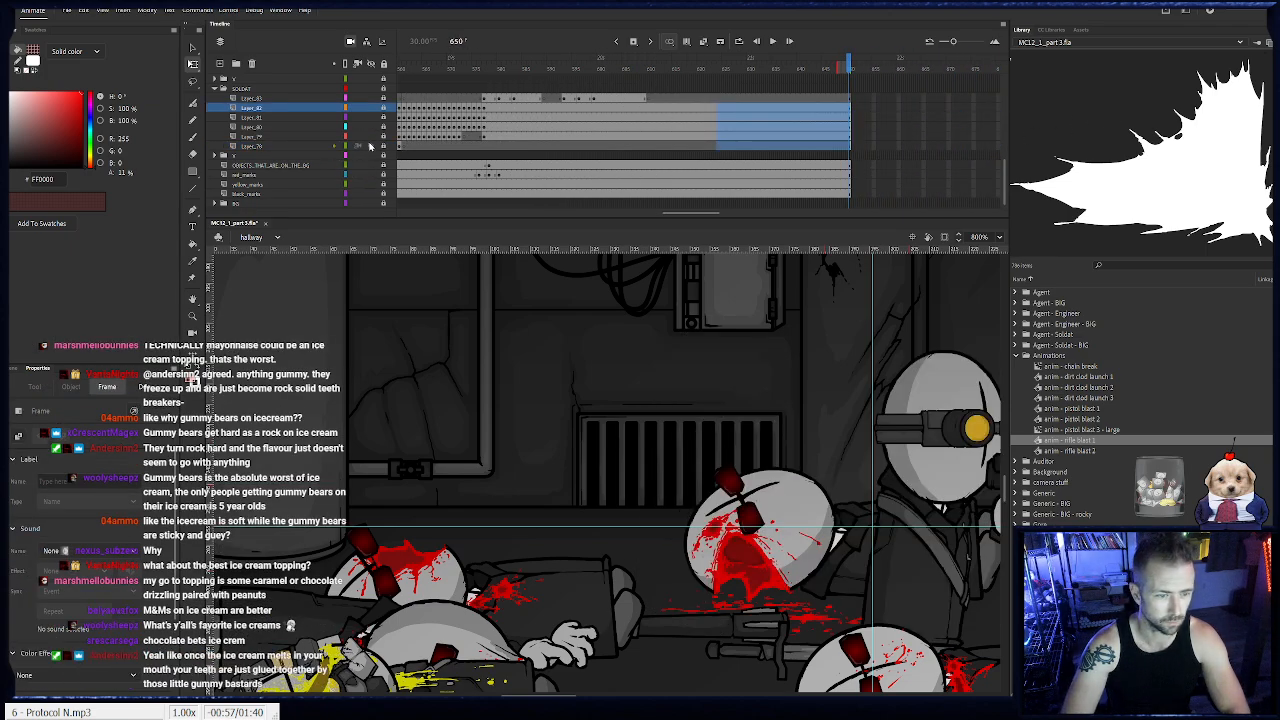
- Return to frame 475 with the whole hallway in view and remove both guides from the stage
{"action": "double_click", "coordinate": [194, 317]}
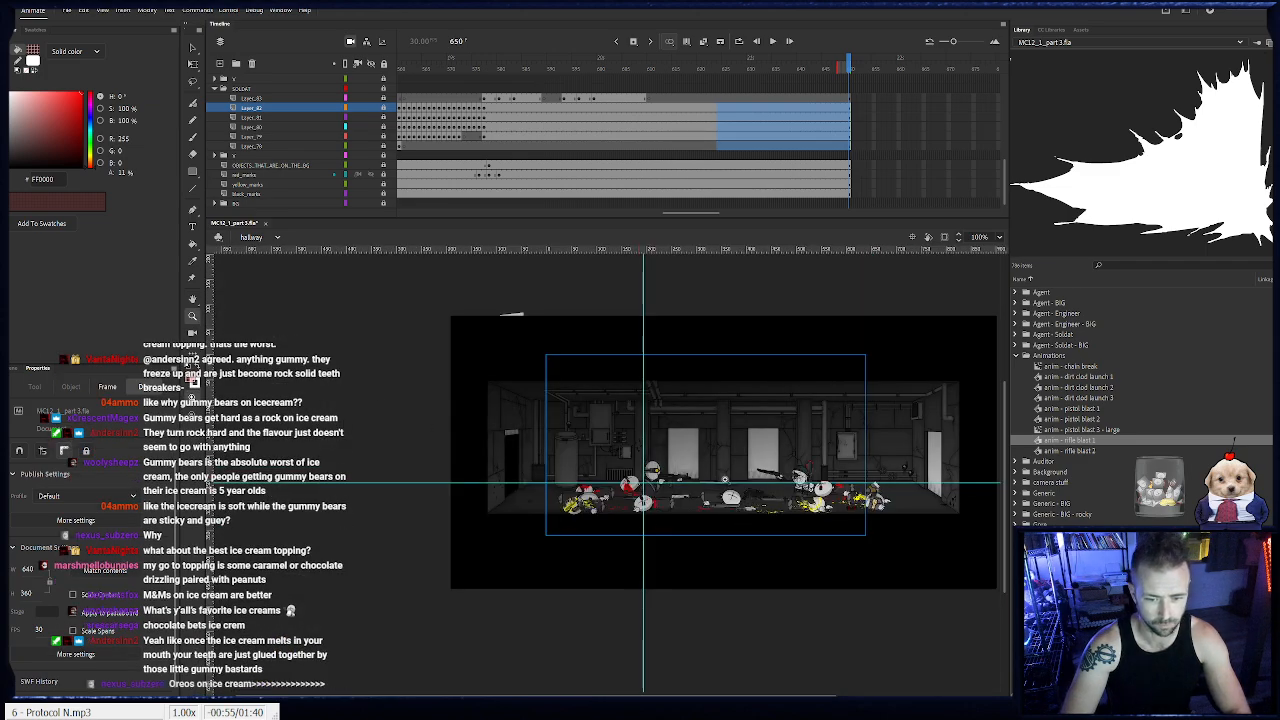
{"action": "left_click", "coordinate": [723, 463]}
{"action": "mouse_move", "coordinate": [413, 70]}
{"action": "left_mouse_down"}
{"action": "mouse_move", "coordinate": [318, 83]}
{"action": "mouse_move", "coordinate": [395, 88]}
{"action": "left_mouse_up"}
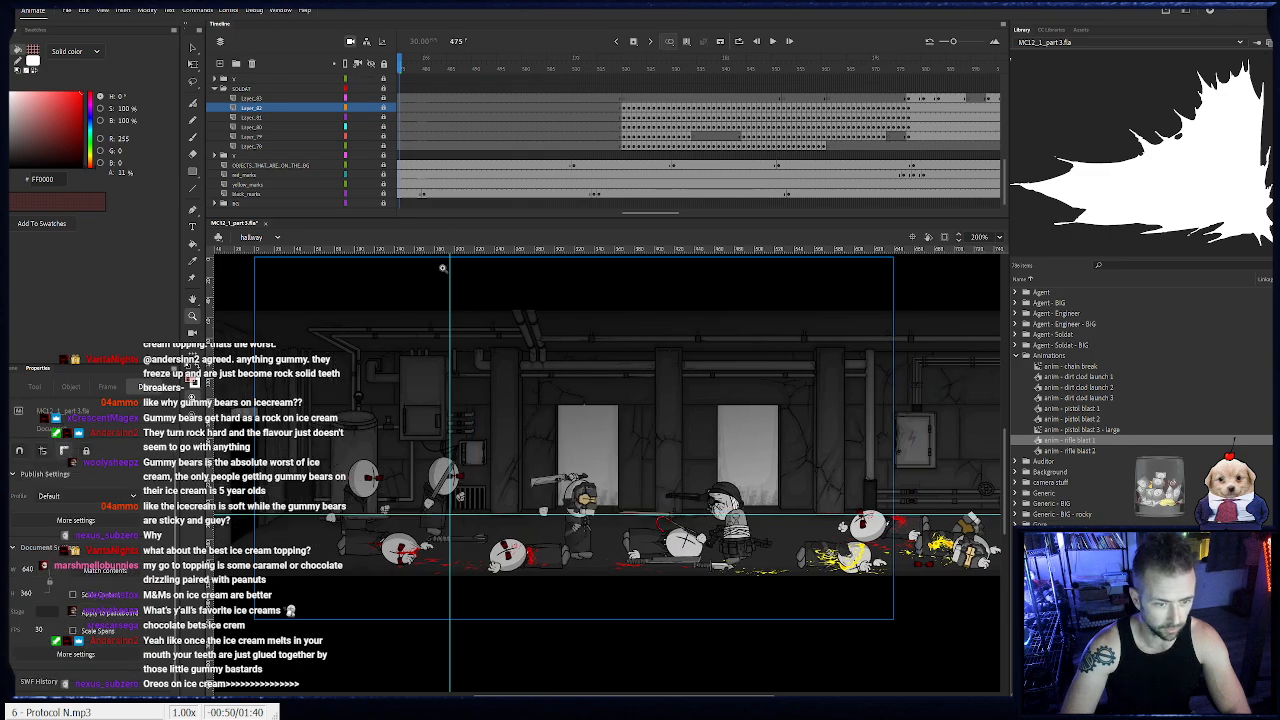
{"action": "left_click", "coordinate": [193, 48]}
{"action": "left_click_drag", "start_coordinate": [451, 290], "coordinate": [172, 296]}
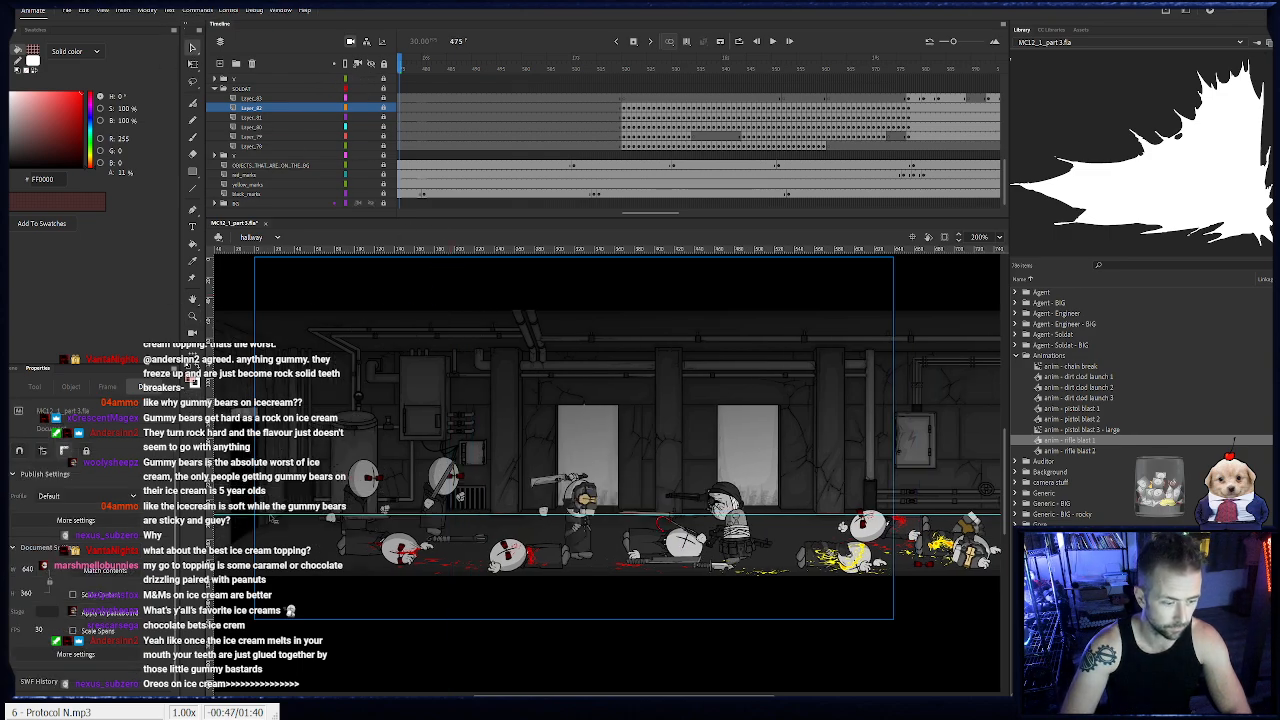
{"action": "left_click_drag", "start_coordinate": [284, 514], "coordinate": [309, 214]}
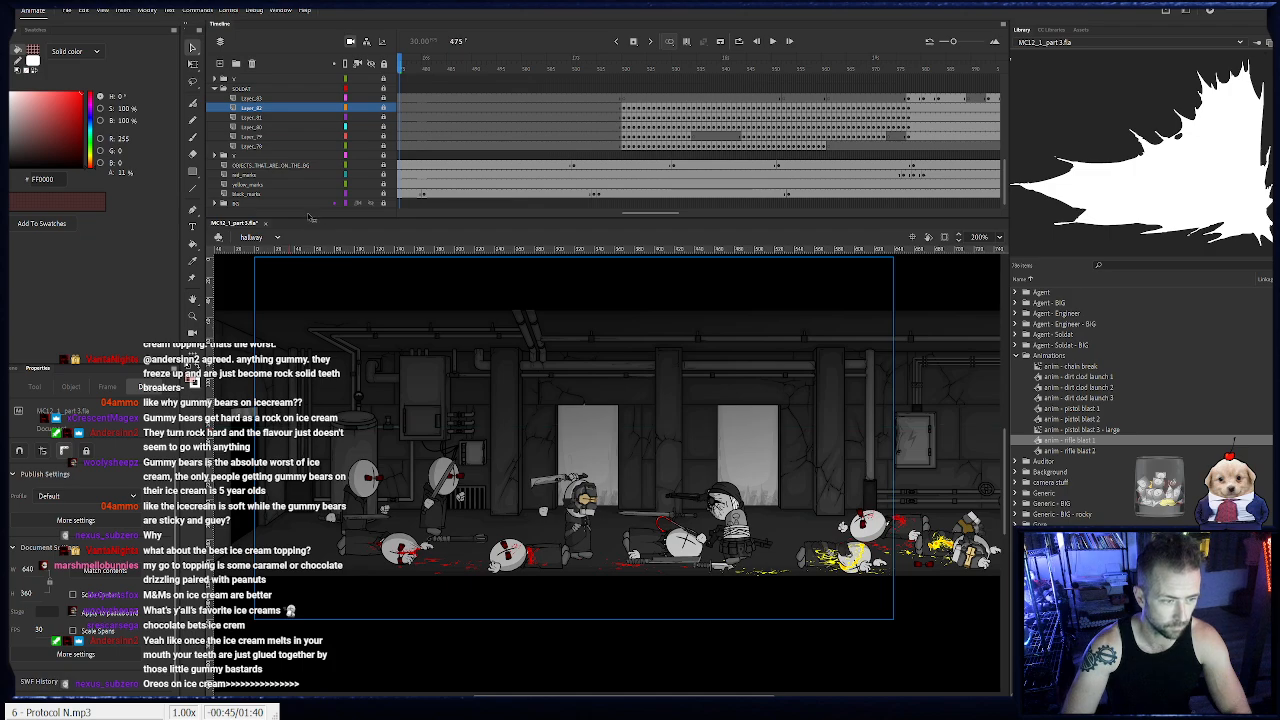
- Save the file and play the hallway fight from frame 475, stopping at frame 590
{"action": "left_click", "coordinate": [67, 12]}
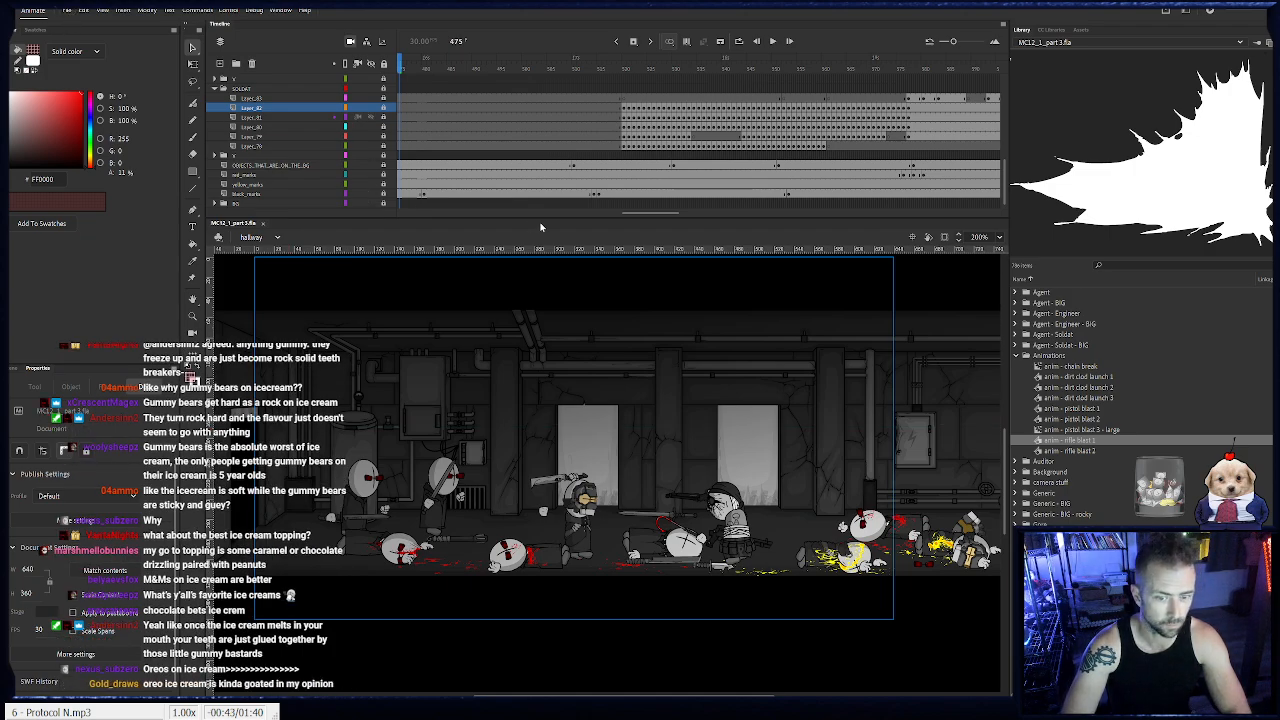
{"action": "key", "text": "Return"}
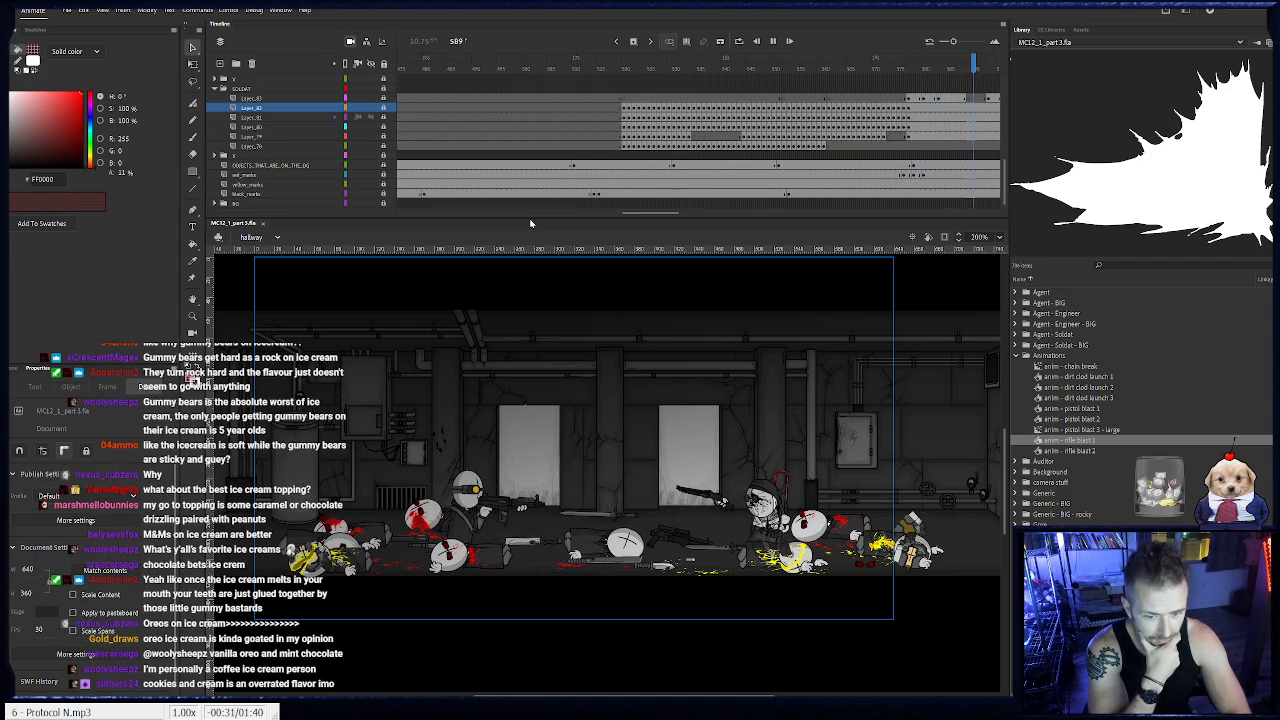
{"action": "key", "text": "Return"}
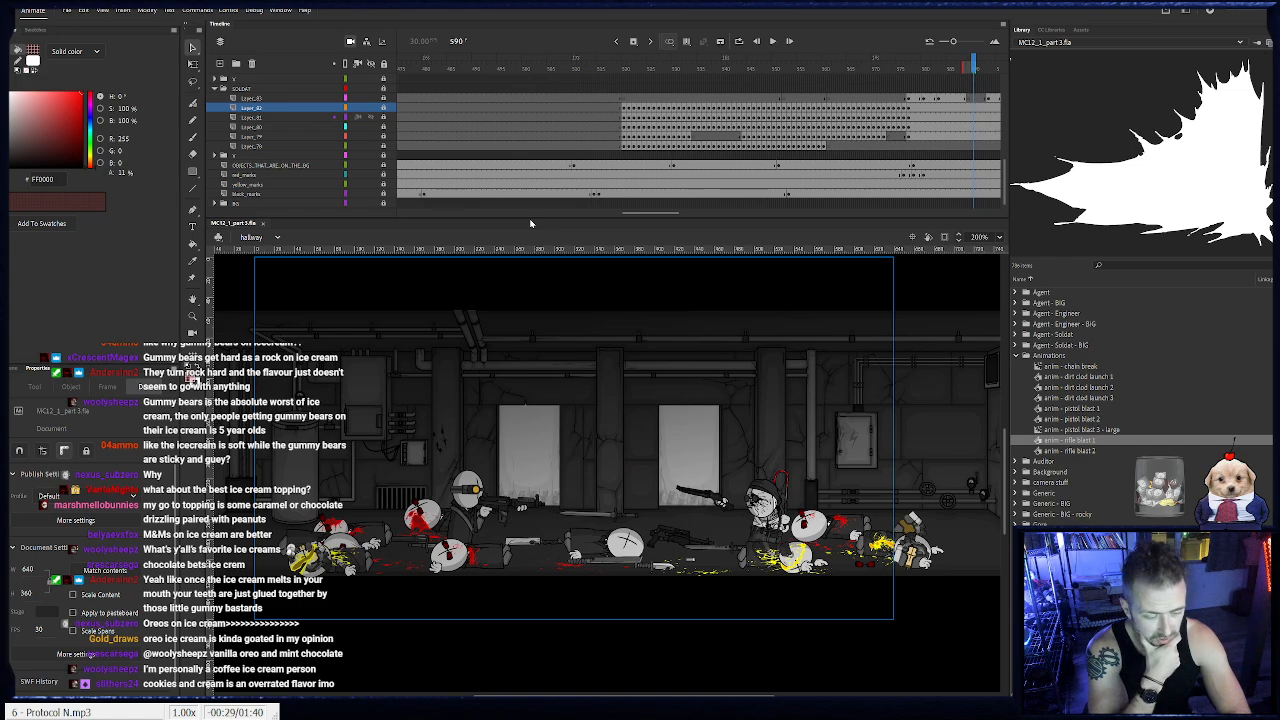